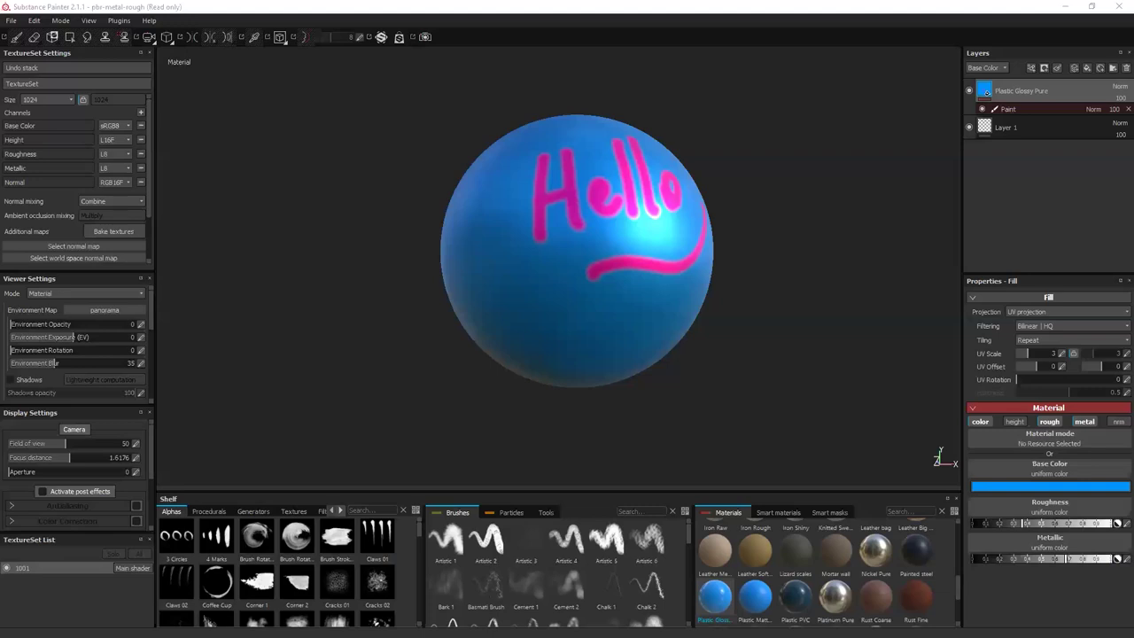
Paint on the sphere's fill layer and orbit to view the Hello paint from several angles.
{"action": "left_click", "coordinate": [311, 315]}
{"action": "mouse_move", "coordinate": [434, 326]}
{"action": "left_mouse_down", "text": "alt"}
{"action": "mouse_move", "coordinate": [393, 322]}
{"action": "mouse_move", "coordinate": [410, 293]}
{"action": "left_mouse_up", "text": "alt"}
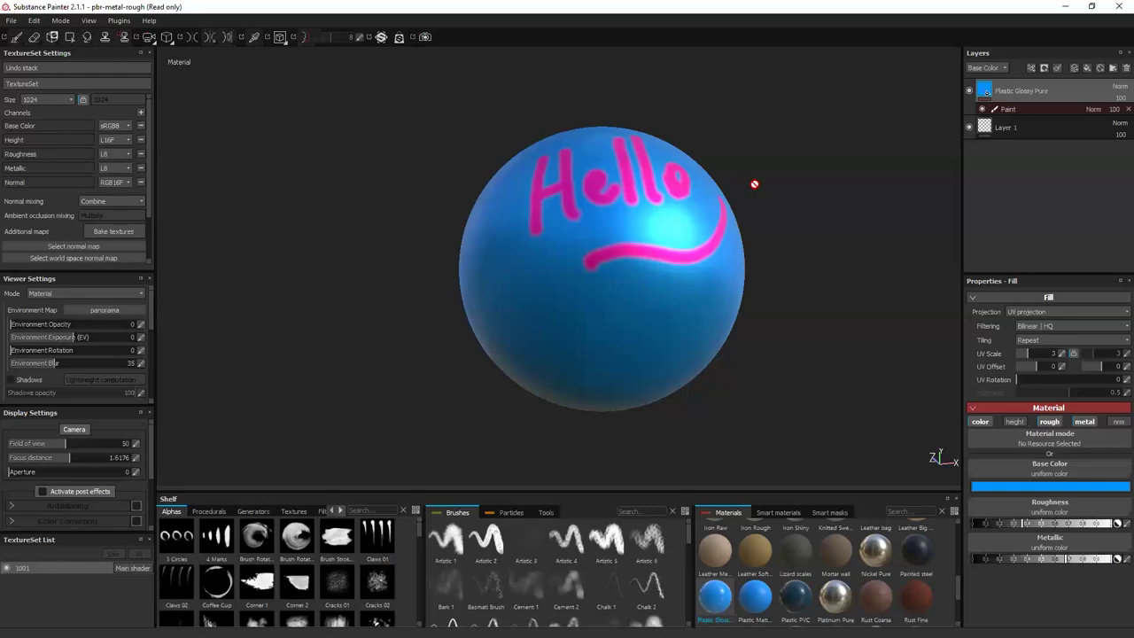
{"action": "left_click_drag", "start_coordinate": [754, 183], "coordinate": [811, 200], "text": "alt"}
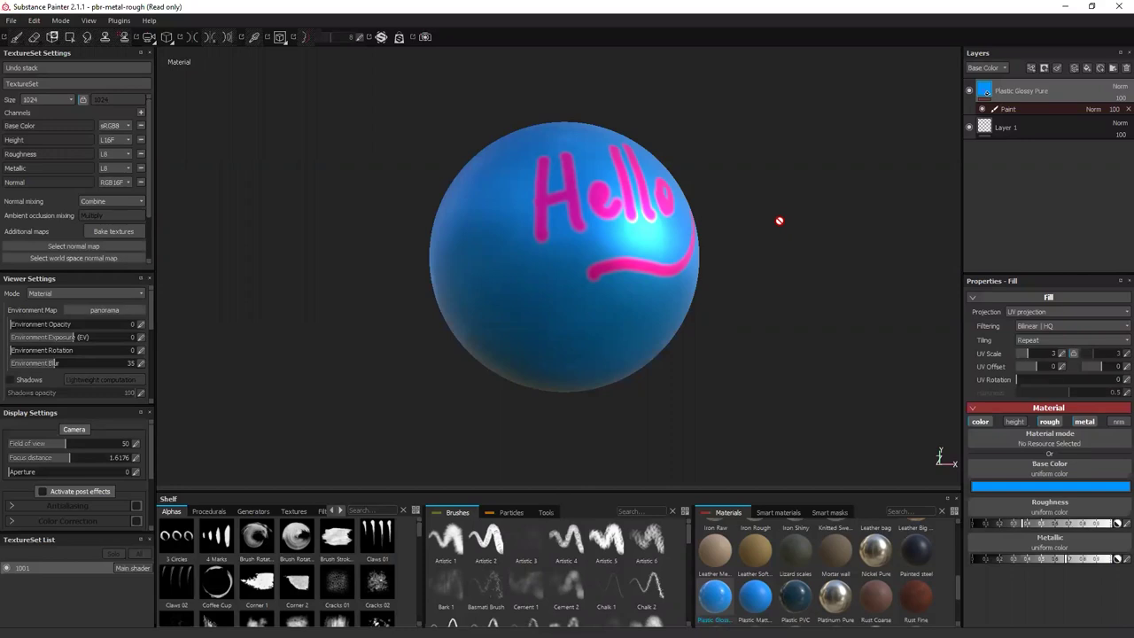
{"action": "left_click_drag", "start_coordinate": [777, 240], "coordinate": [752, 263], "text": "alt"}
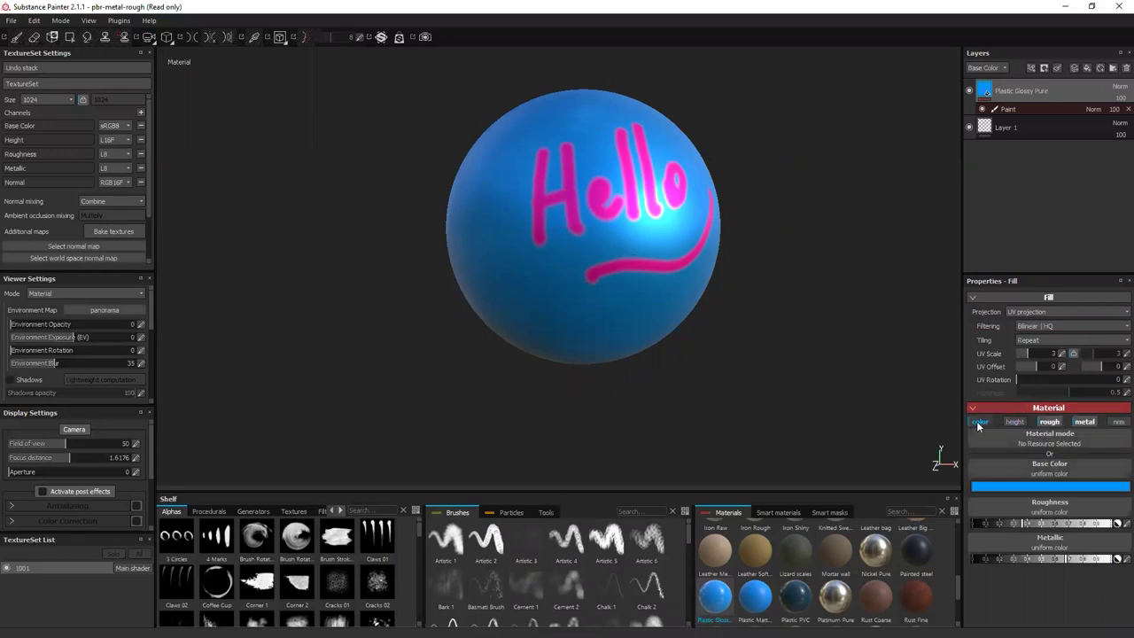
In the Base Color picker, try magenta, then settle on a brighter deep blue.
{"action": "left_click", "coordinate": [1036, 485]}
{"action": "left_click", "coordinate": [999, 475]}
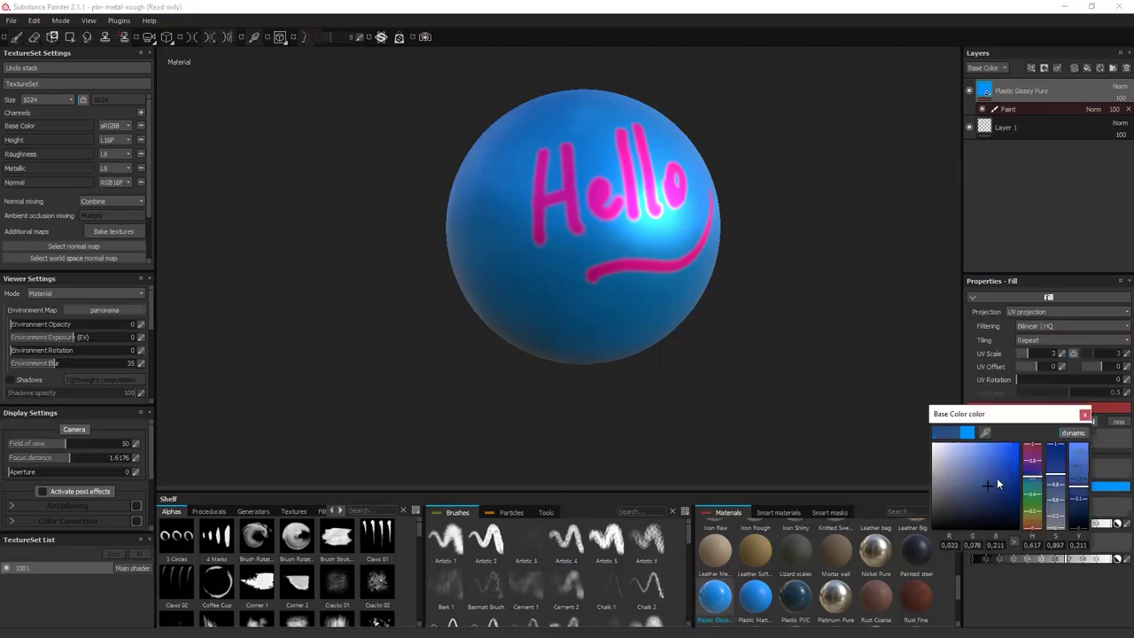
{"action": "left_click_drag", "start_coordinate": [1036, 472], "coordinate": [1033, 456]}
{"action": "left_click", "coordinate": [996, 475]}
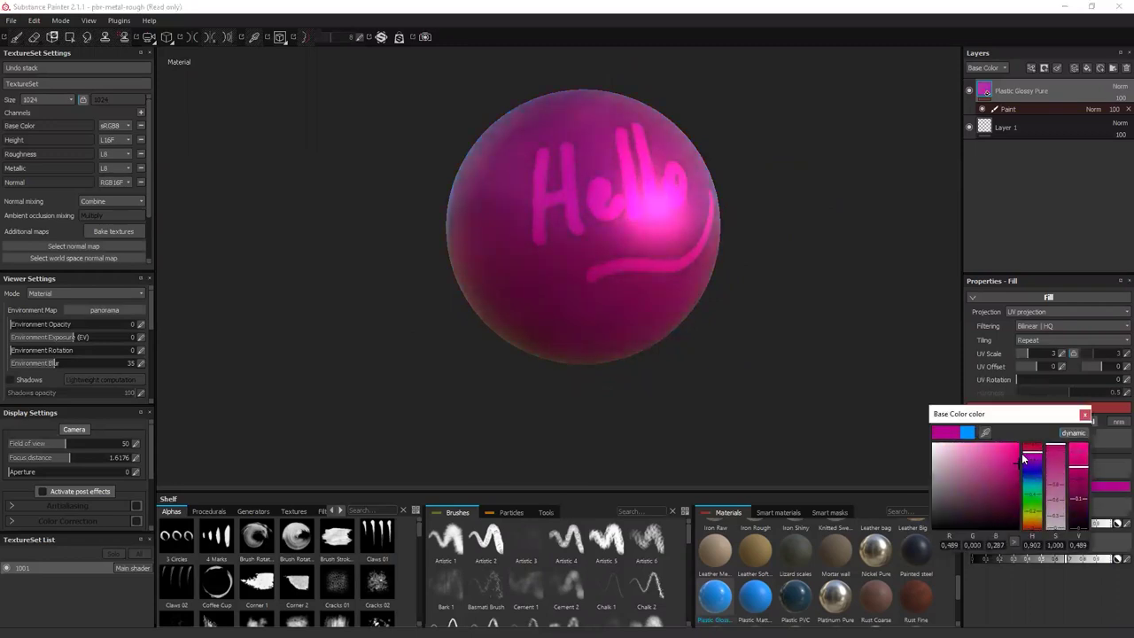
{"action": "left_click", "coordinate": [982, 474]}
{"action": "left_click", "coordinate": [1055, 486]}
{"action": "left_click_drag", "start_coordinate": [1033, 455], "coordinate": [1034, 473]}
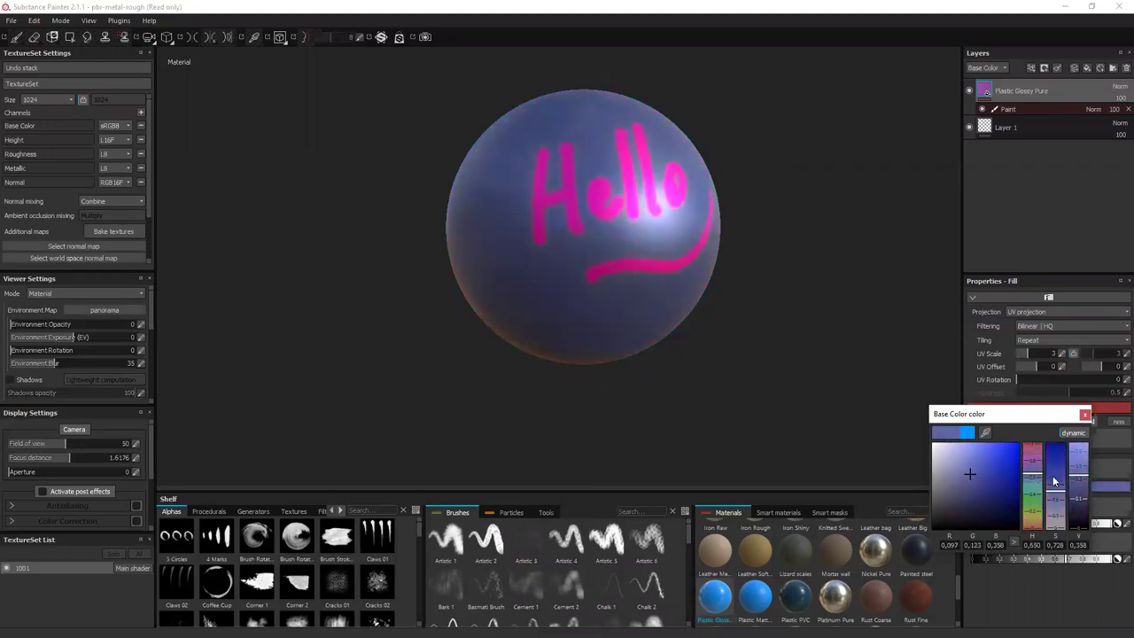
{"action": "left_click", "coordinate": [1057, 467]}
{"action": "left_click", "coordinate": [965, 460]}
{"action": "left_click", "coordinate": [1011, 453]}
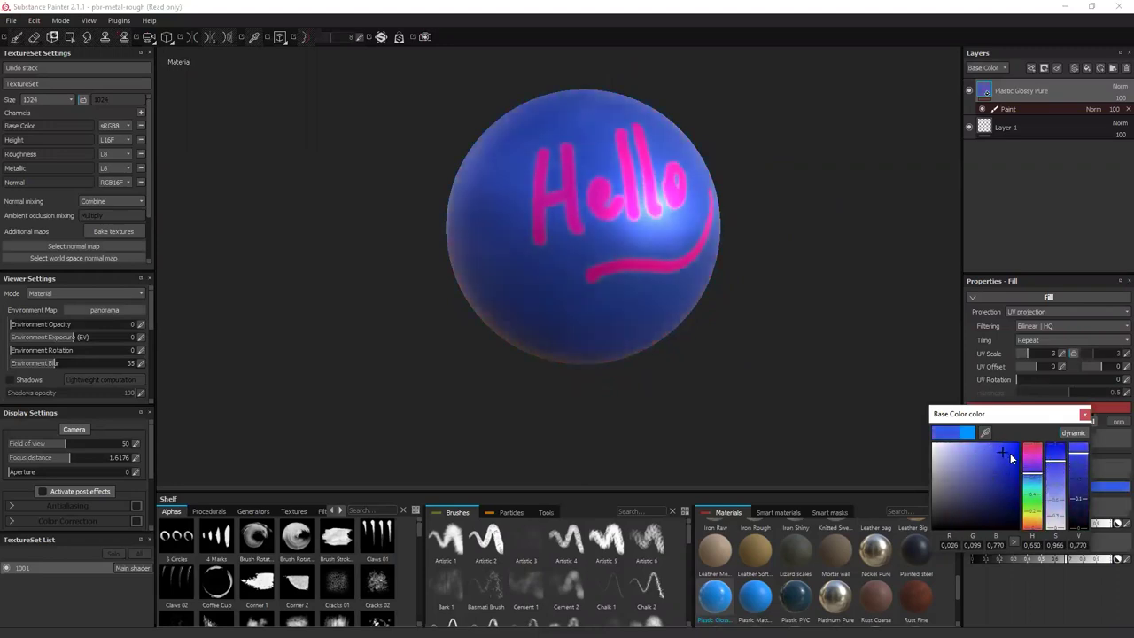
{"action": "left_click", "coordinate": [1084, 414]}
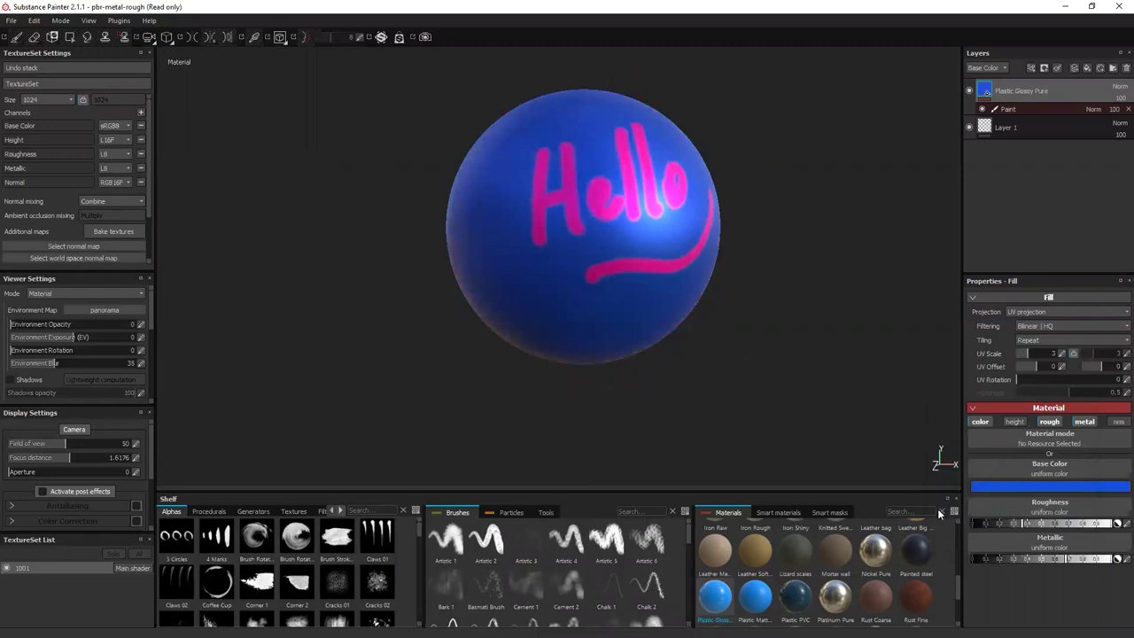
{"action": "left_click", "coordinate": [1051, 423]}
{"action": "left_click", "coordinate": [1082, 424]}
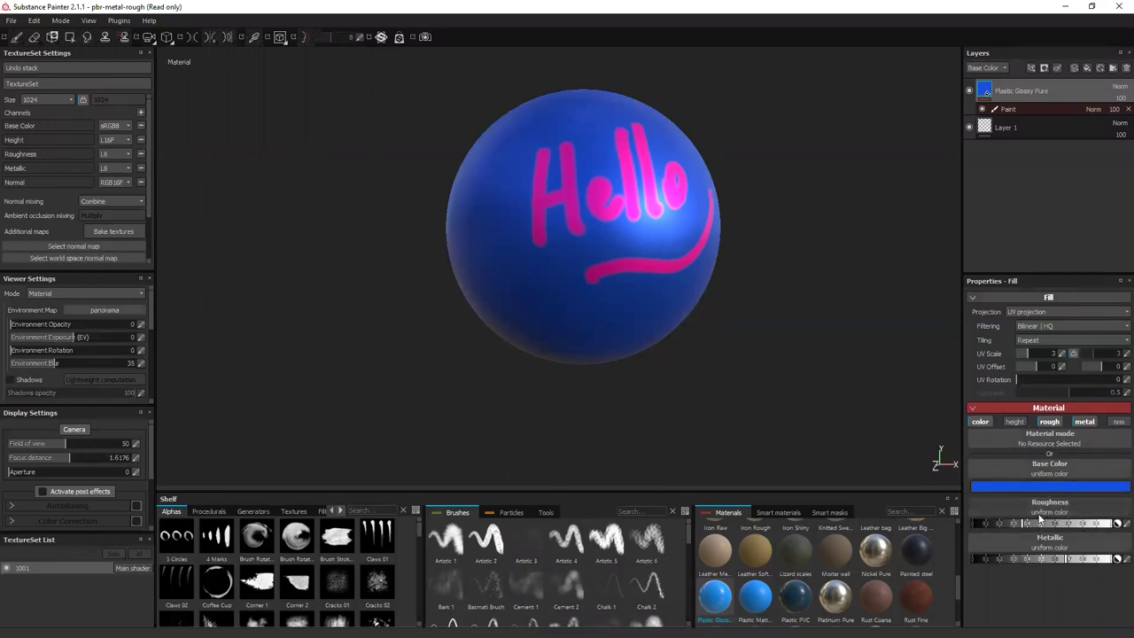
Sweep Roughness from 0 to maximum and Metallic up and down, ending on glossy, slightly metallic values.
{"action": "left_click_drag", "start_coordinate": [1061, 523], "coordinate": [1028, 525]}
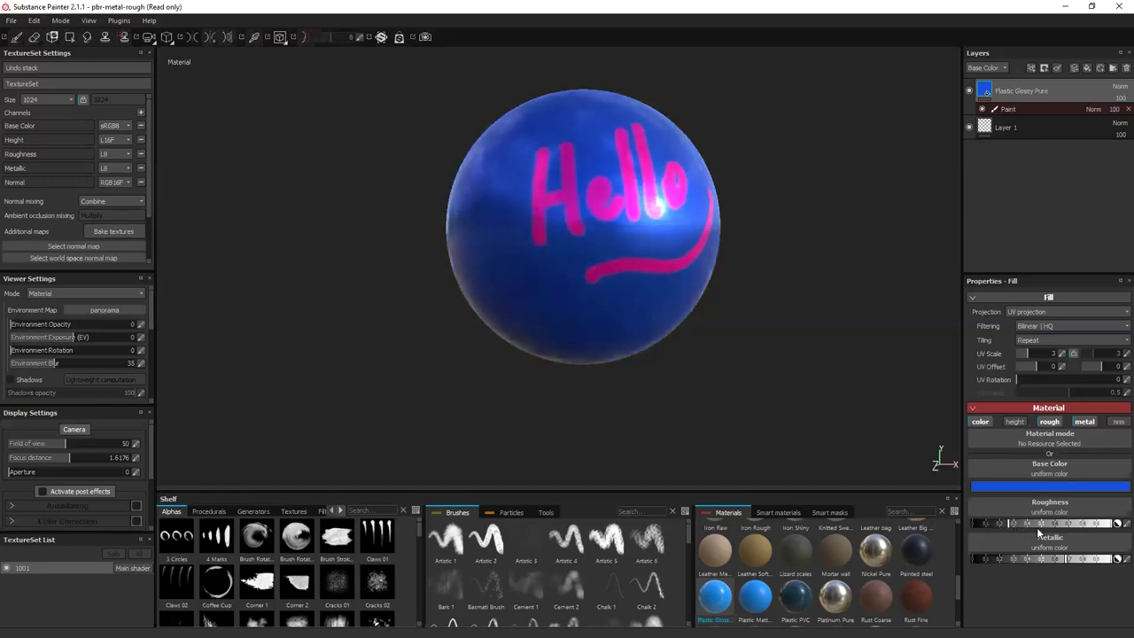
{"action": "left_click_drag", "start_coordinate": [989, 529], "coordinate": [966, 529]}
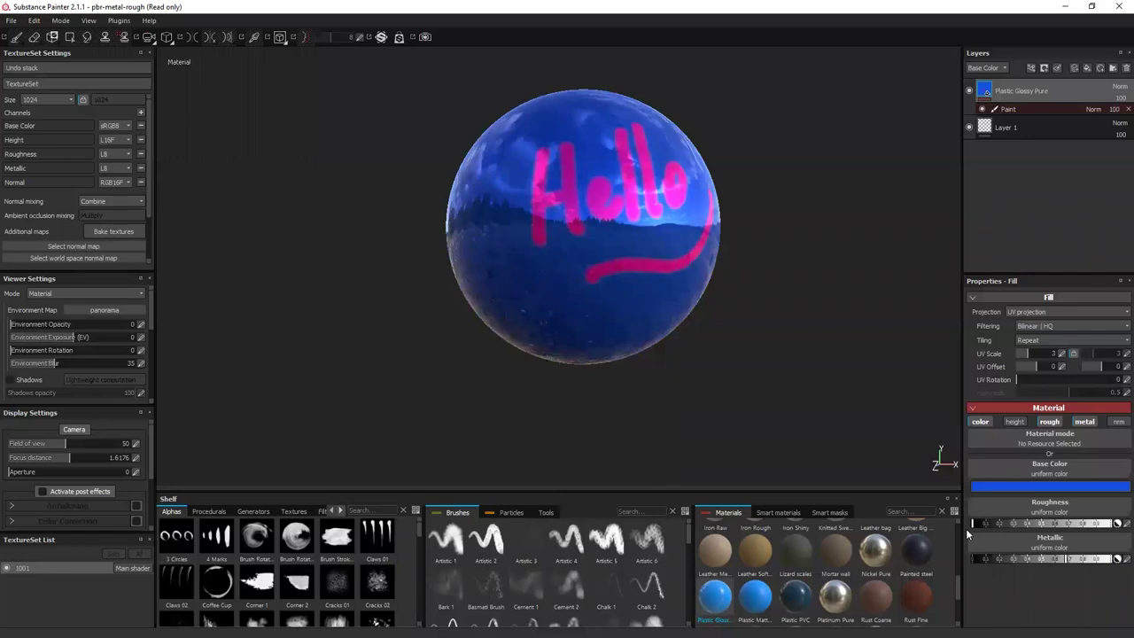
{"action": "left_click_drag", "start_coordinate": [966, 528], "coordinate": [1044, 523]}
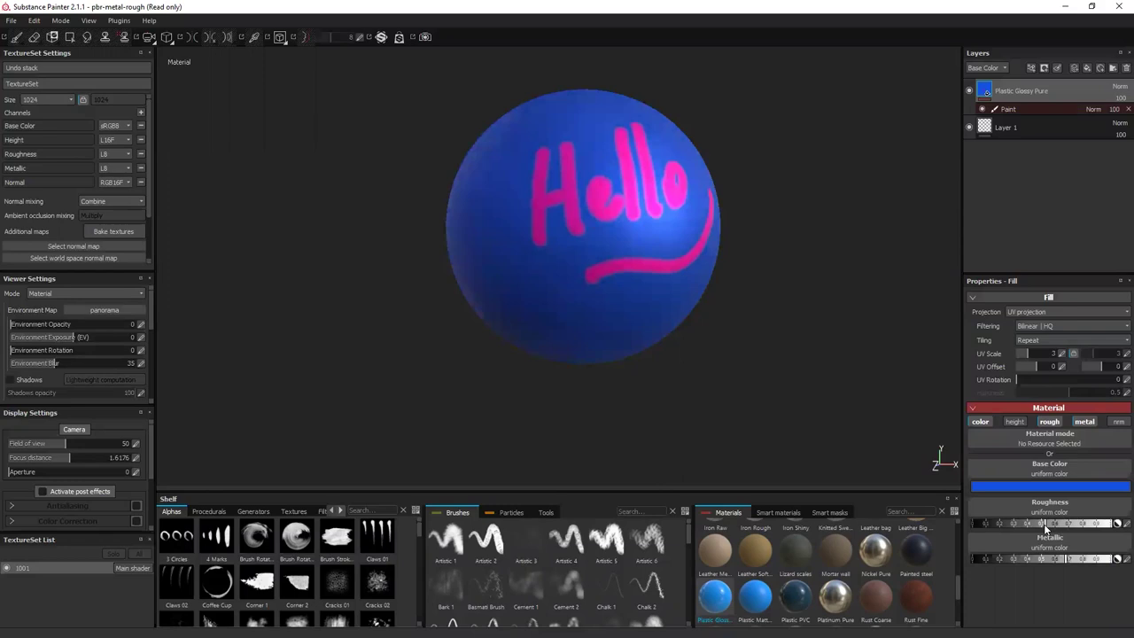
{"action": "mouse_move", "coordinate": [1060, 560]}
{"action": "left_mouse_down"}
{"action": "mouse_move", "coordinate": [997, 552]}
{"action": "mouse_move", "coordinate": [1118, 560]}
{"action": "left_mouse_up"}
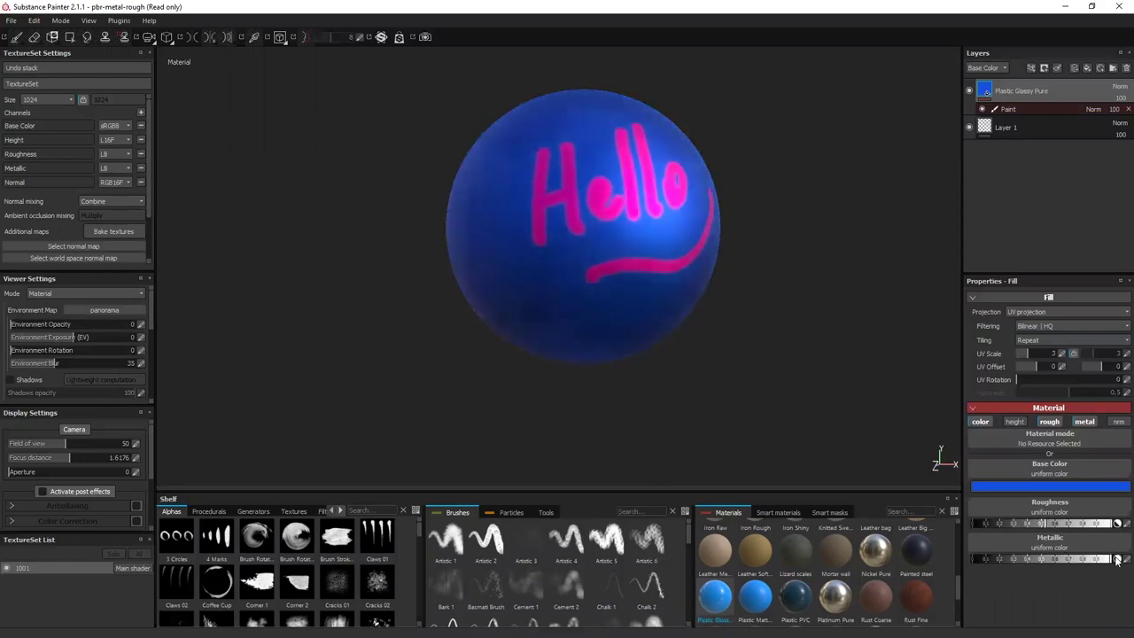
{"action": "left_click_drag", "start_coordinate": [1117, 559], "coordinate": [1030, 560]}
{"action": "mouse_move", "coordinate": [1068, 523]}
{"action": "left_mouse_down"}
{"action": "mouse_move", "coordinate": [1097, 522]}
{"action": "mouse_move", "coordinate": [998, 523]}
{"action": "left_mouse_up"}
{"action": "mouse_move", "coordinate": [1063, 558]}
{"action": "left_mouse_down"}
{"action": "mouse_move", "coordinate": [1101, 556]}
{"action": "mouse_move", "coordinate": [1045, 559]}
{"action": "mouse_move", "coordinate": [1066, 559]}
{"action": "left_mouse_up"}
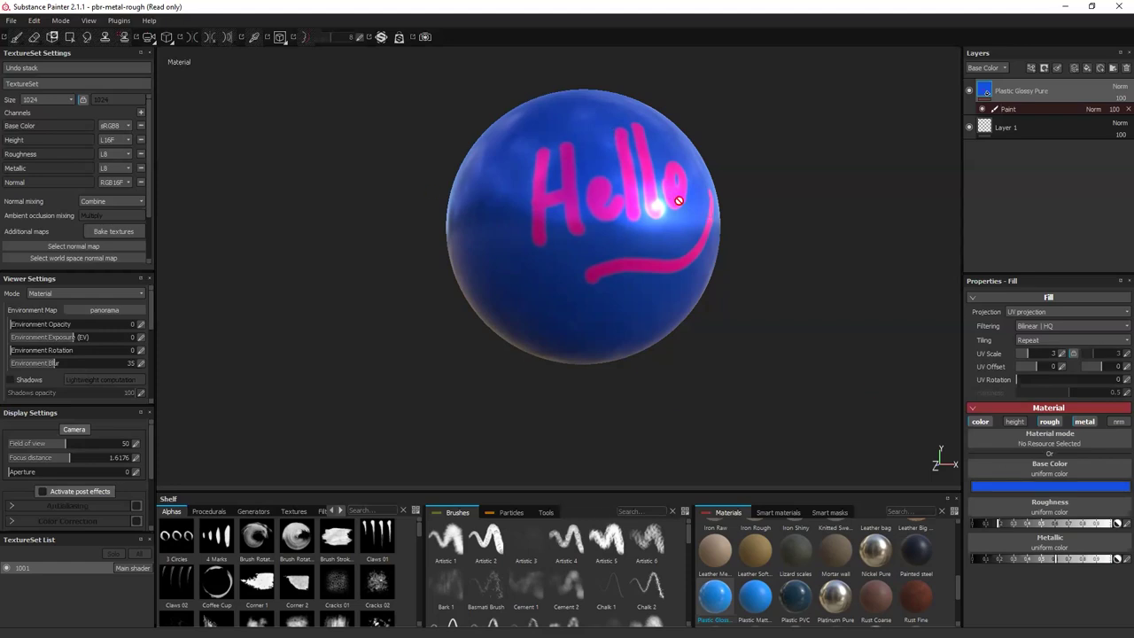
Orbit the viewport to review the blue sphere with its pink Hello paint.
{"action": "left_click_drag", "start_coordinate": [815, 346], "coordinate": [736, 297], "text": "alt"}
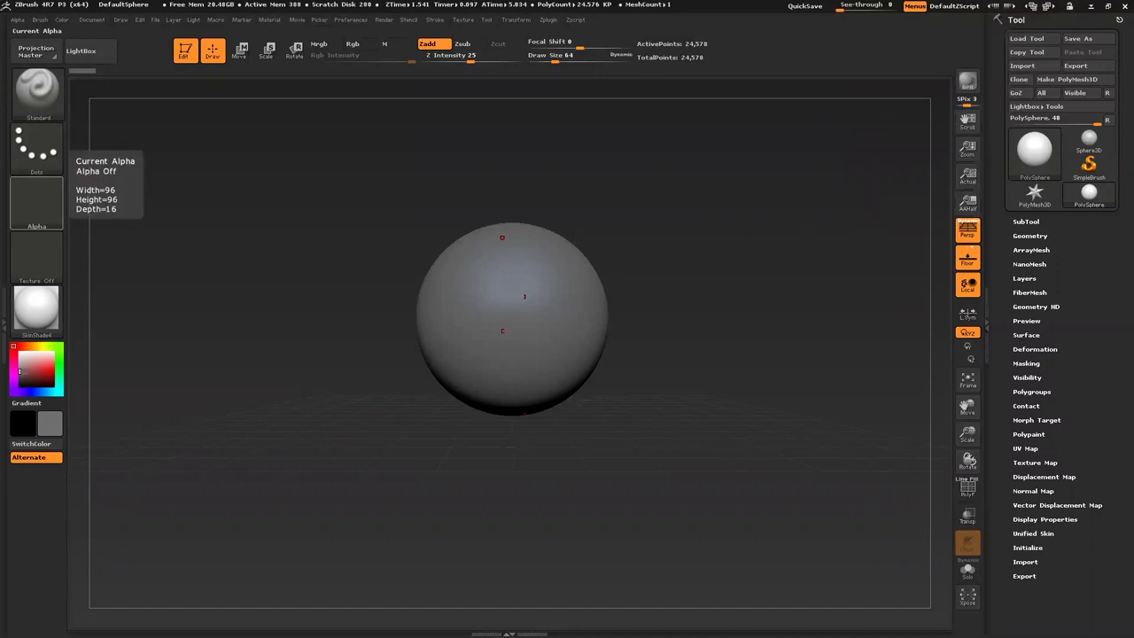
Load Nefertiti_original.ZTL from the ZBrush_Nefertiti folder and disable the Floor grid.
{"action": "left_click", "coordinate": [1028, 38]}
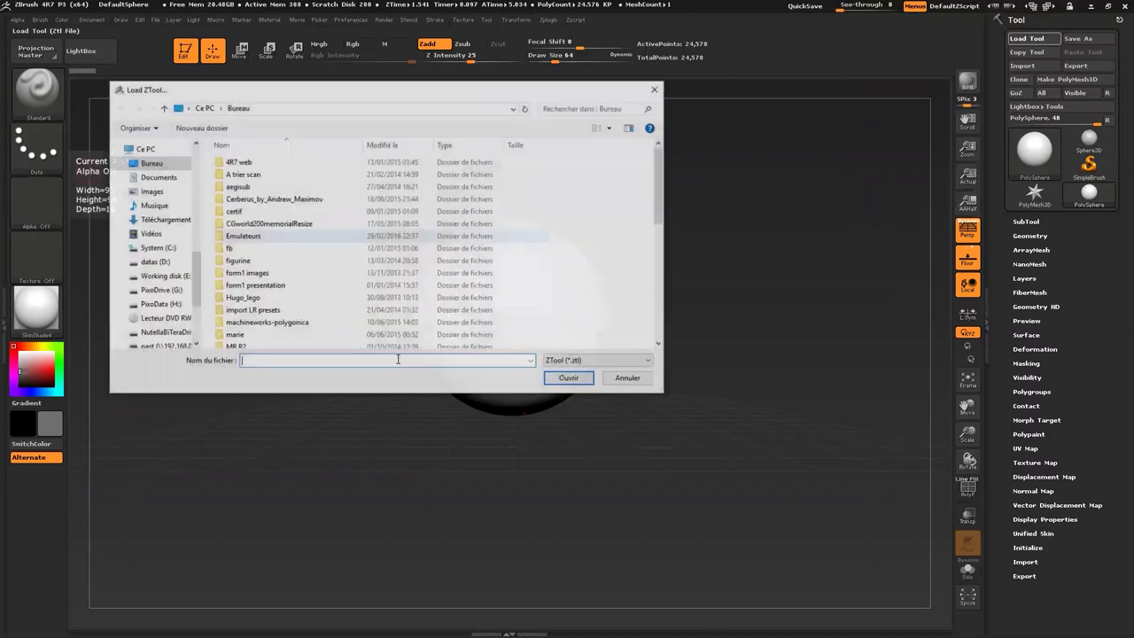
{"action": "key", "text": "Return"}
{"action": "double_click", "coordinate": [282, 172]}
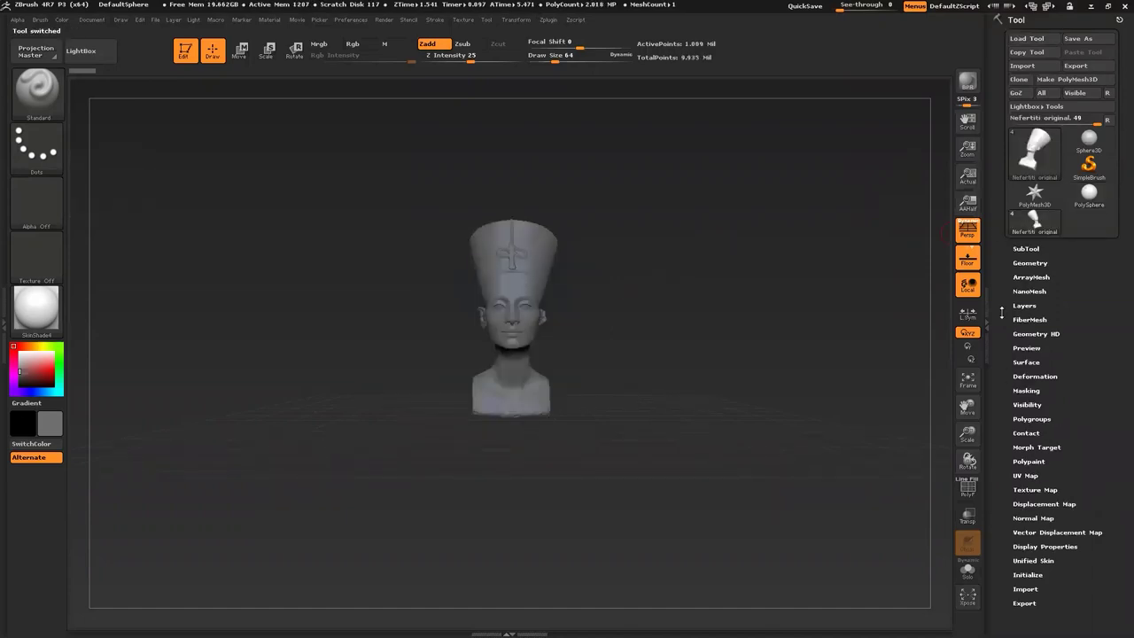
{"action": "left_click", "coordinate": [970, 263]}
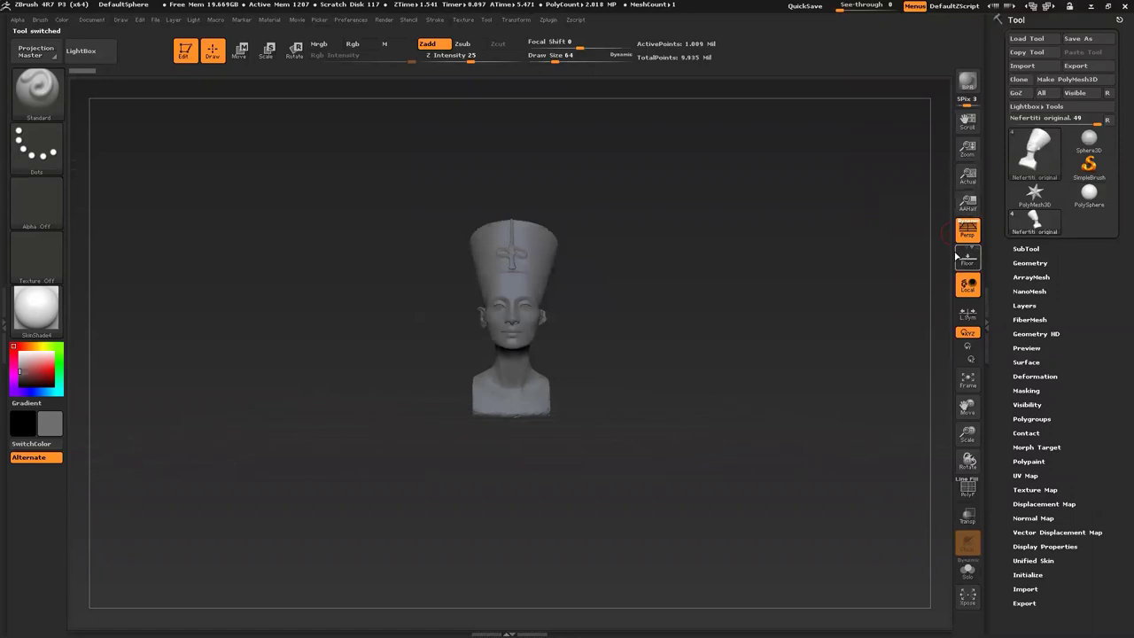
{"action": "left_click", "coordinate": [41, 20]}
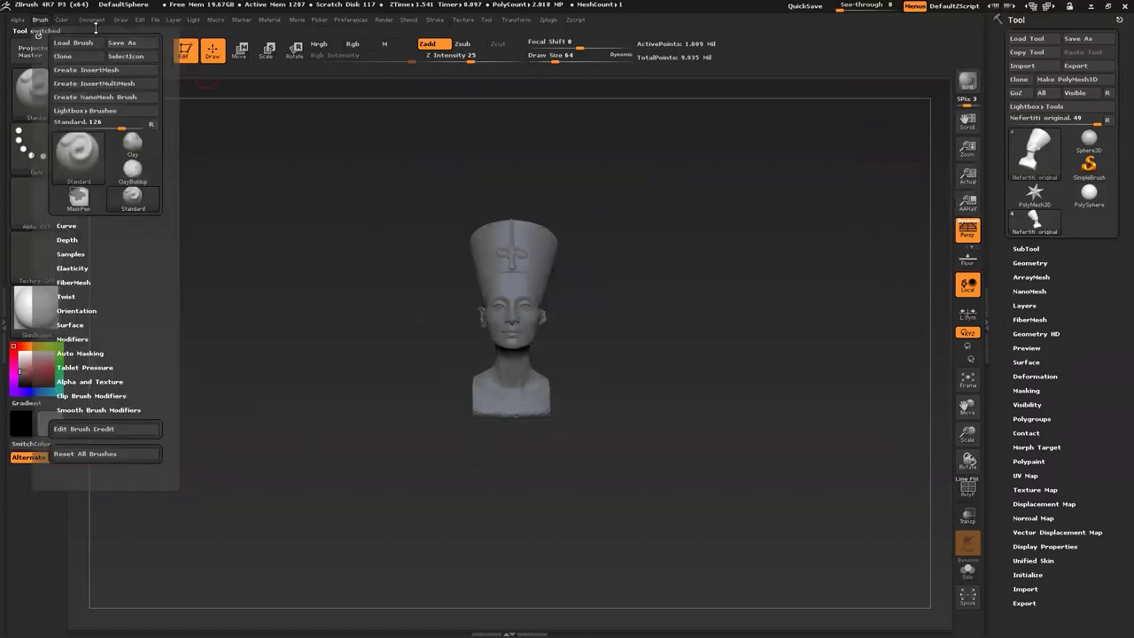
Look through the Document and Draw menus, then rotate the bust so her face points left.
{"action": "left_click", "coordinate": [92, 20]}
{"action": "left_click", "coordinate": [121, 19]}
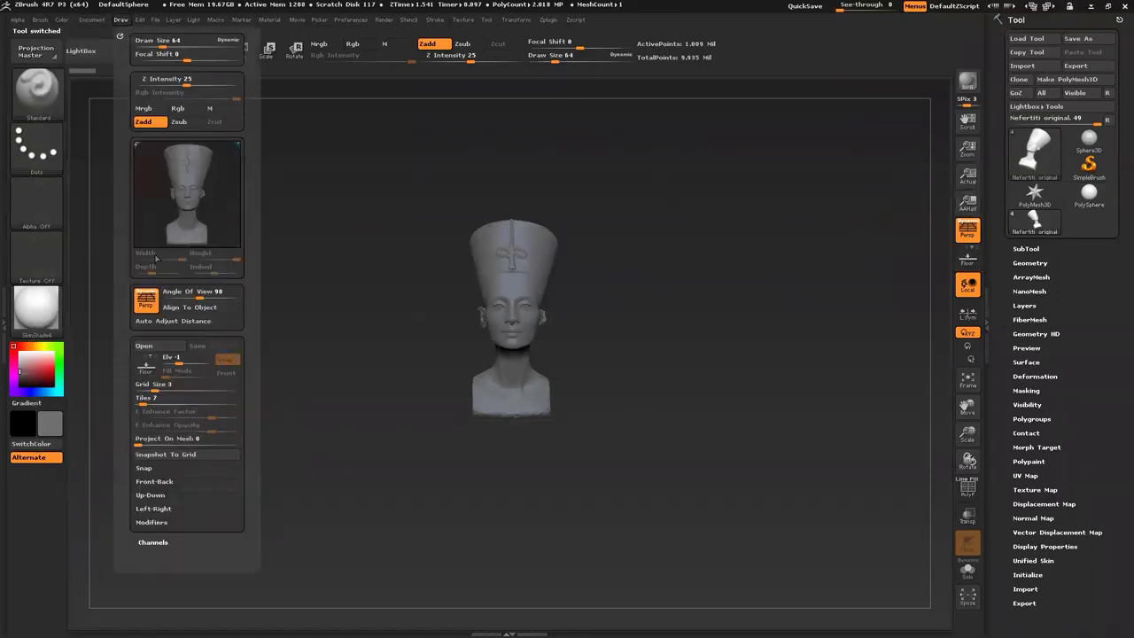
{"action": "left_click", "coordinate": [92, 19]}
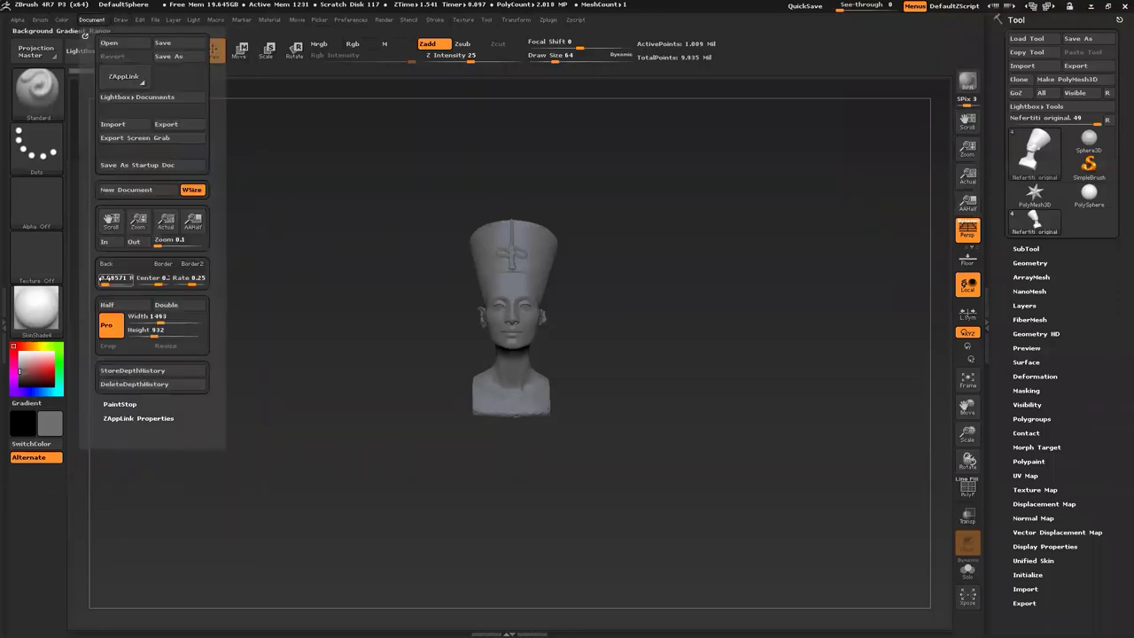
{"action": "left_click_drag", "start_coordinate": [337, 341], "coordinate": [247, 373]}
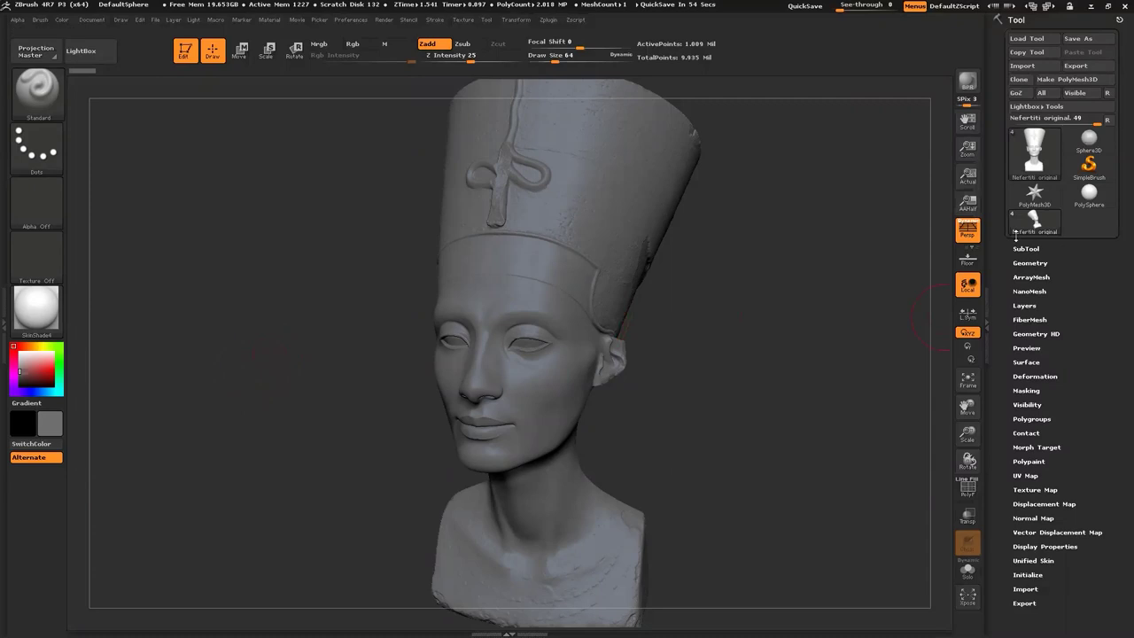
Expand the SubTool list, select Toque, and toggle PolyF polygroup display on and off.
{"action": "left_click", "coordinate": [1016, 248]}
{"action": "scroll", "coordinate": [1072, 298], "scroll_direction": "down", "scroll_amount": 2}
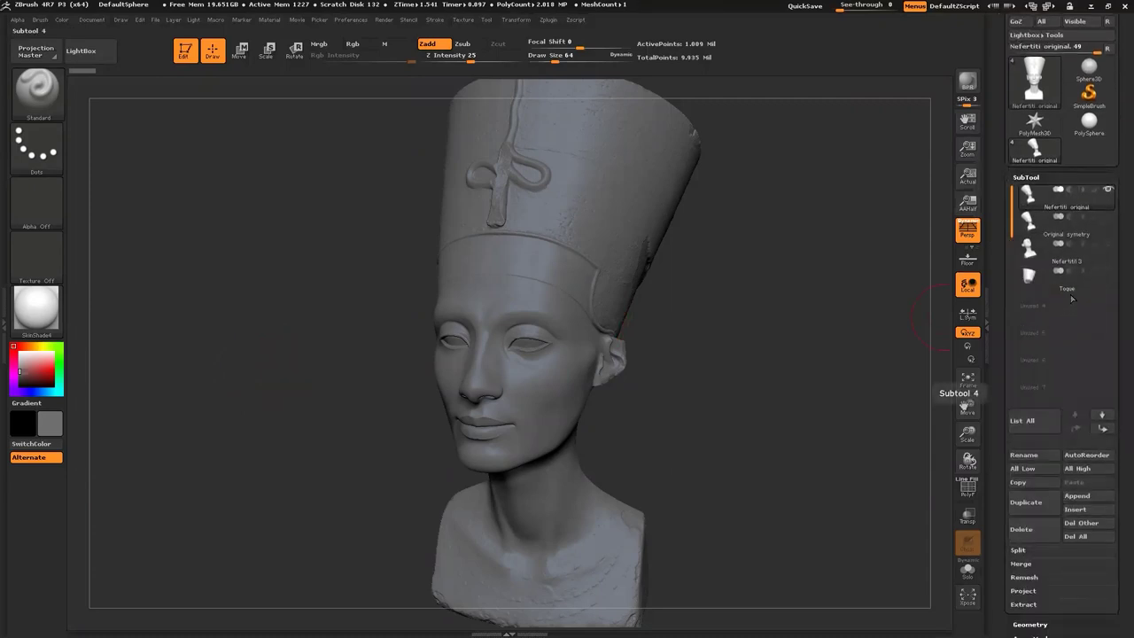
{"action": "left_click", "coordinate": [1068, 283]}
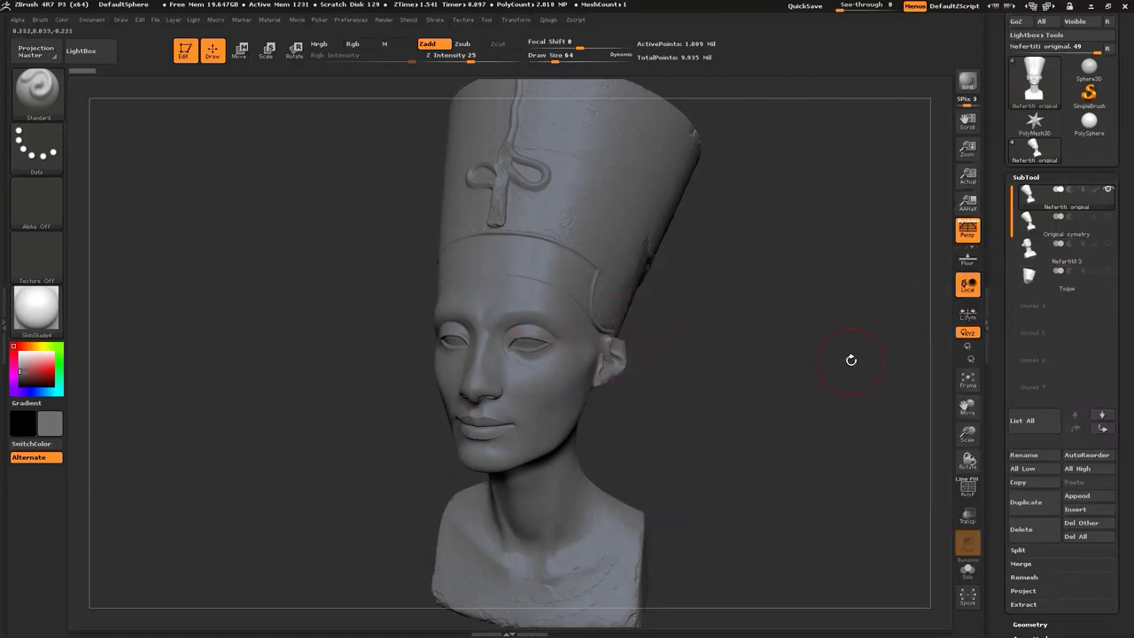
{"action": "mouse_move", "coordinate": [1001, 205]}
{"action": "key", "text": "shift+f"}
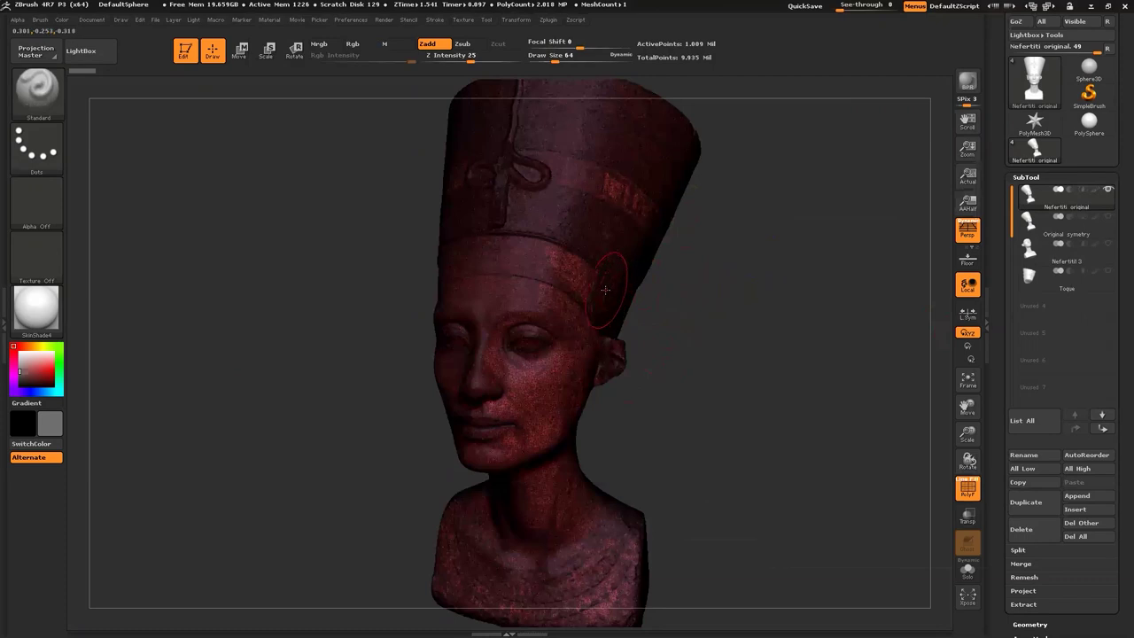
{"action": "key", "text": "shift+f"}
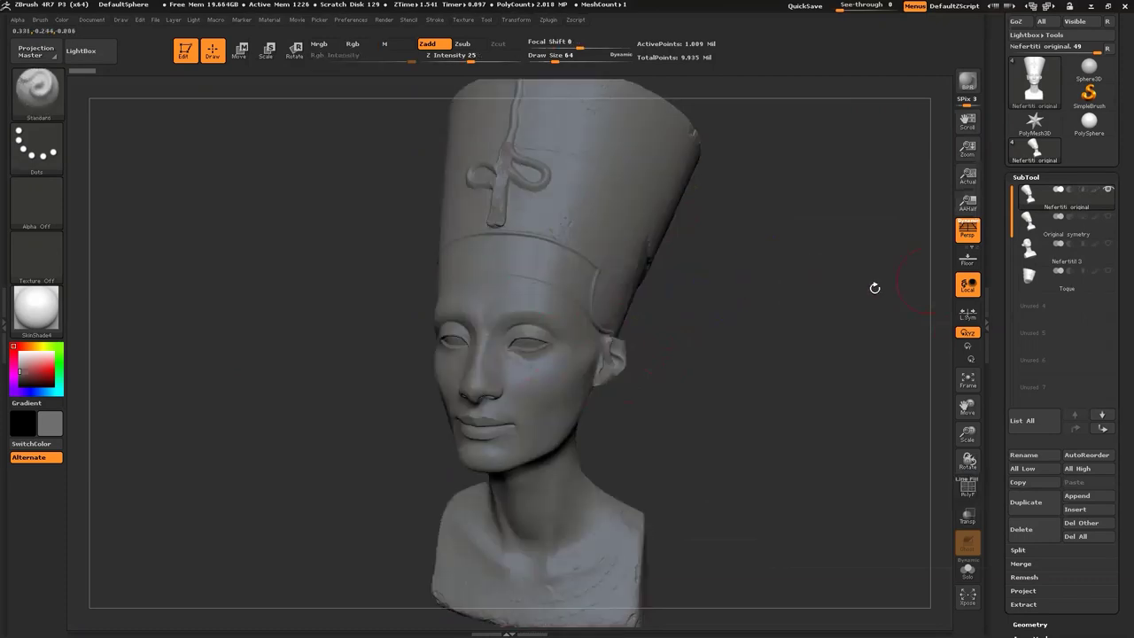
Toggle the second subtool's visibility, activate Original symetry, and switch PolyF on then off.
{"action": "left_click", "coordinate": [1107, 217]}
{"action": "left_click", "coordinate": [1107, 217]}
{"action": "mouse_move", "coordinate": [747, 288]}
{"action": "left_mouse_down", "text": "shift"}
{"action": "mouse_move", "coordinate": [755, 281]}
{"action": "mouse_move", "coordinate": [736, 284]}
{"action": "left_mouse_up", "text": "shift"}
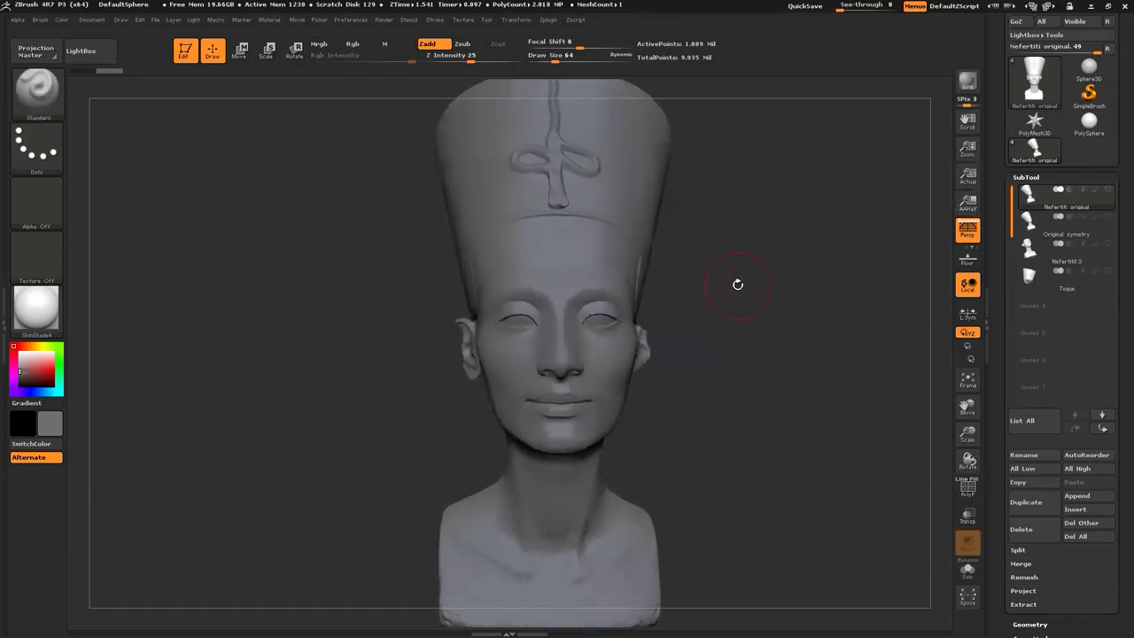
{"action": "left_click", "coordinate": [739, 292], "text": "alt"}
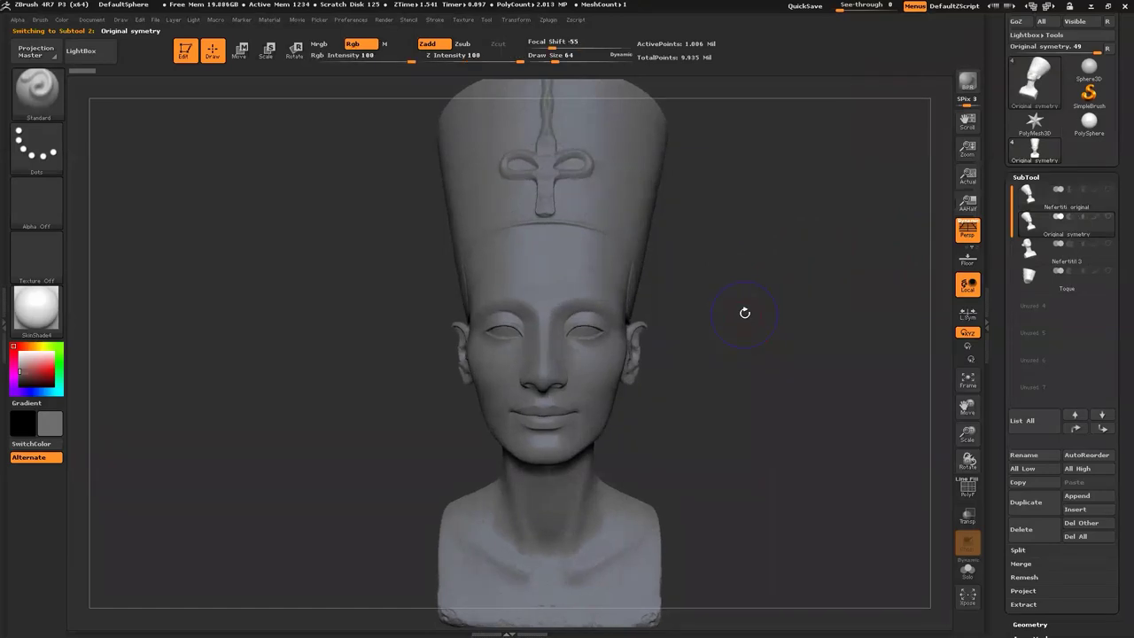
{"action": "key", "text": "shift+f"}
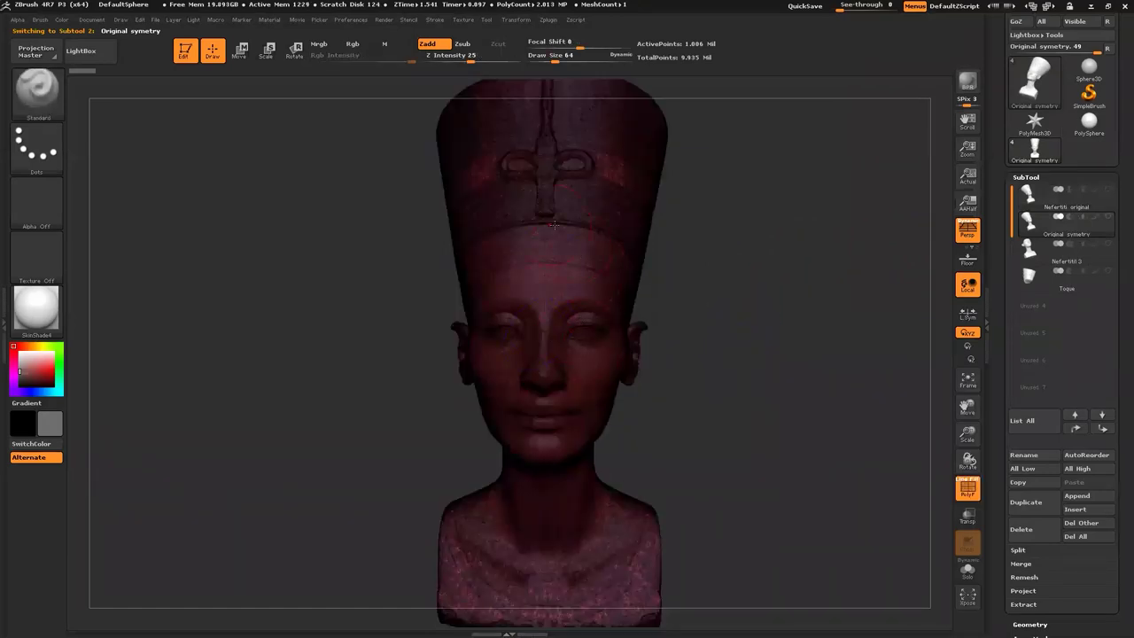
{"action": "key", "text": "shift+f"}
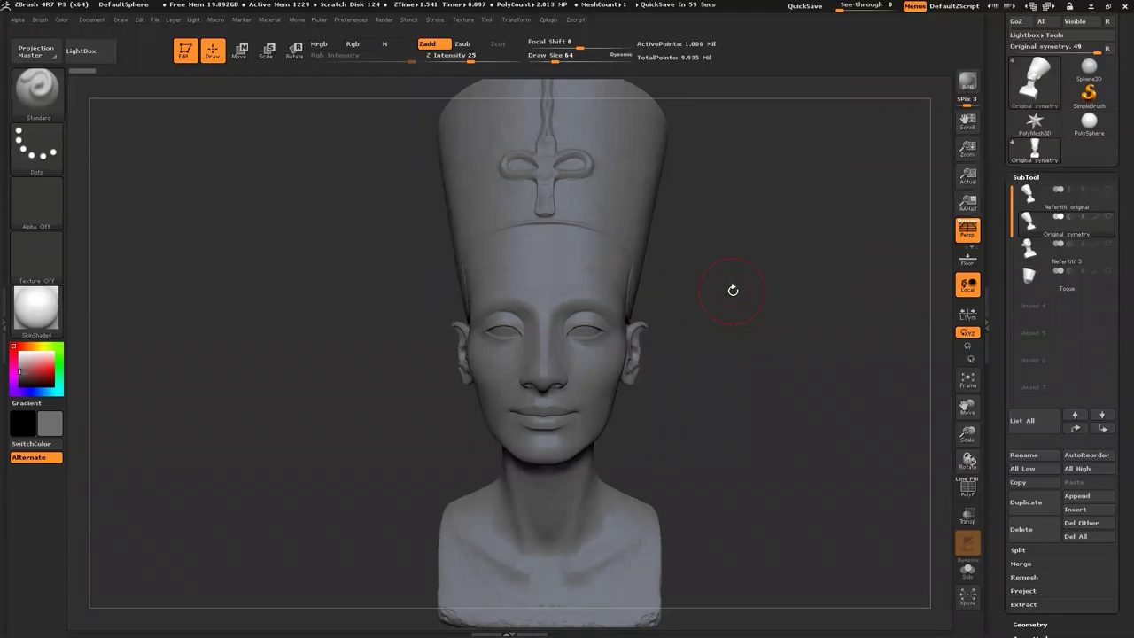
Select Nefertiti3, unhide the Toque headdress, enable PolyF, and orbit in onto the face.
{"action": "left_click", "coordinate": [1029, 253]}
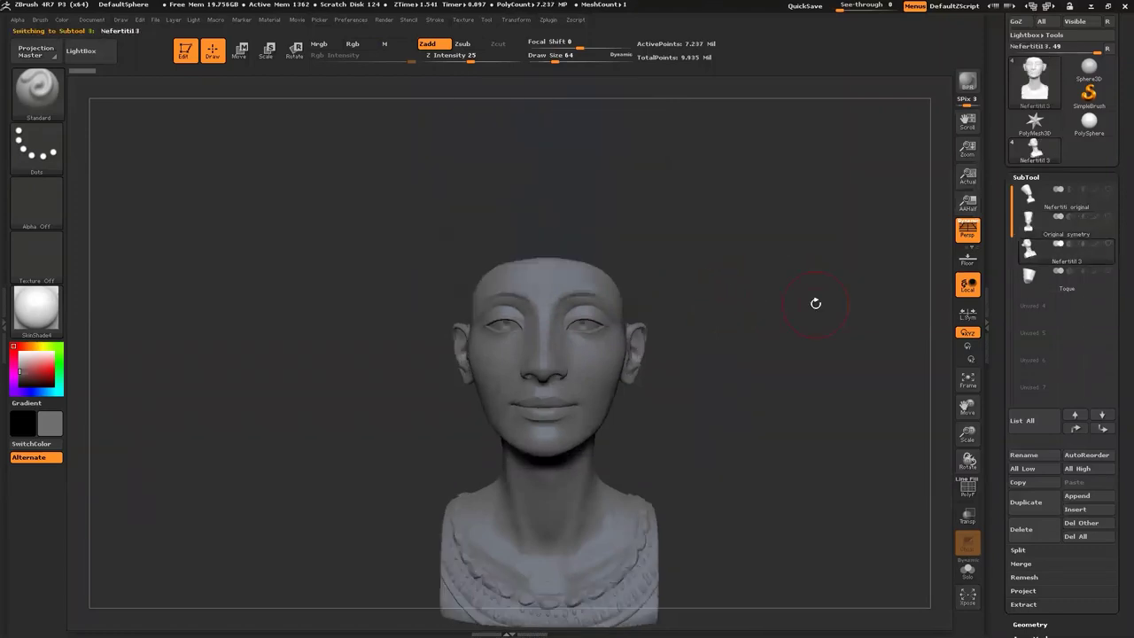
{"action": "left_click", "coordinate": [1108, 272]}
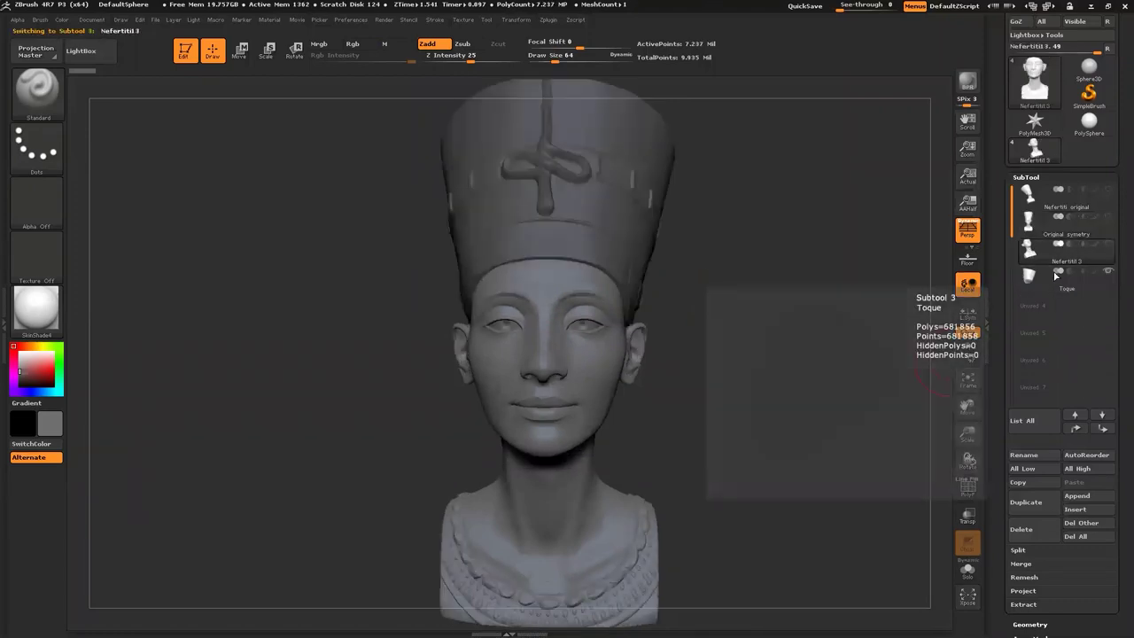
{"action": "left_click_drag", "start_coordinate": [722, 307], "coordinate": [700, 313]}
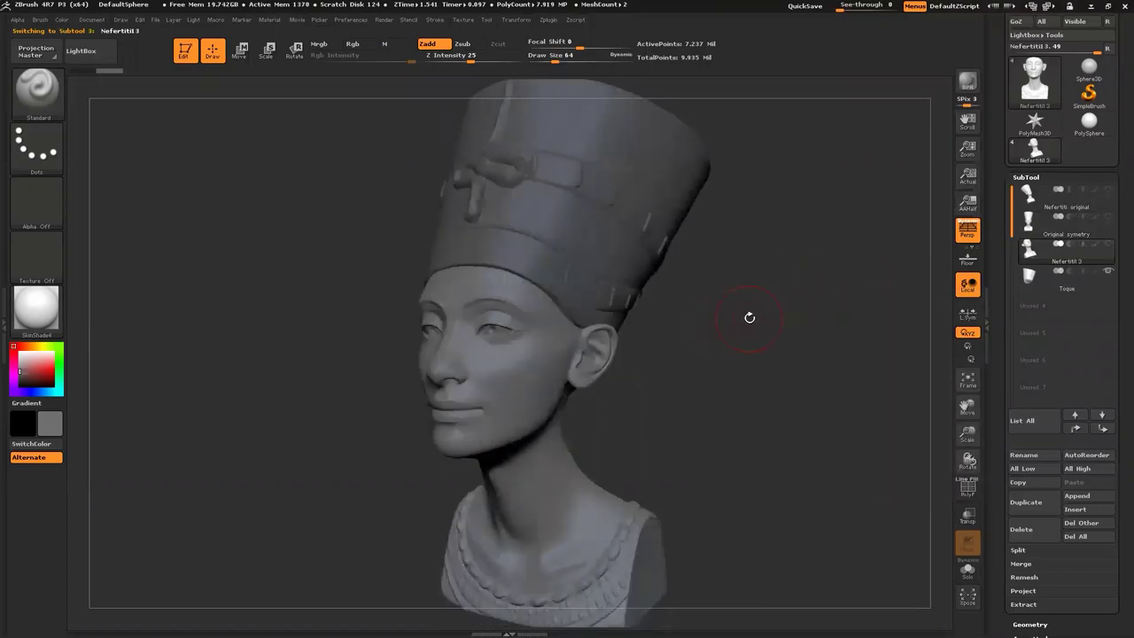
{"action": "key", "text": "shift+f"}
{"action": "mouse_move", "coordinate": [709, 372]}
{"action": "left_mouse_down", "text": "alt"}
{"action": "mouse_move", "coordinate": [709, 337]}
{"action": "mouse_move", "coordinate": [705, 360]}
{"action": "left_mouse_up", "text": "alt"}
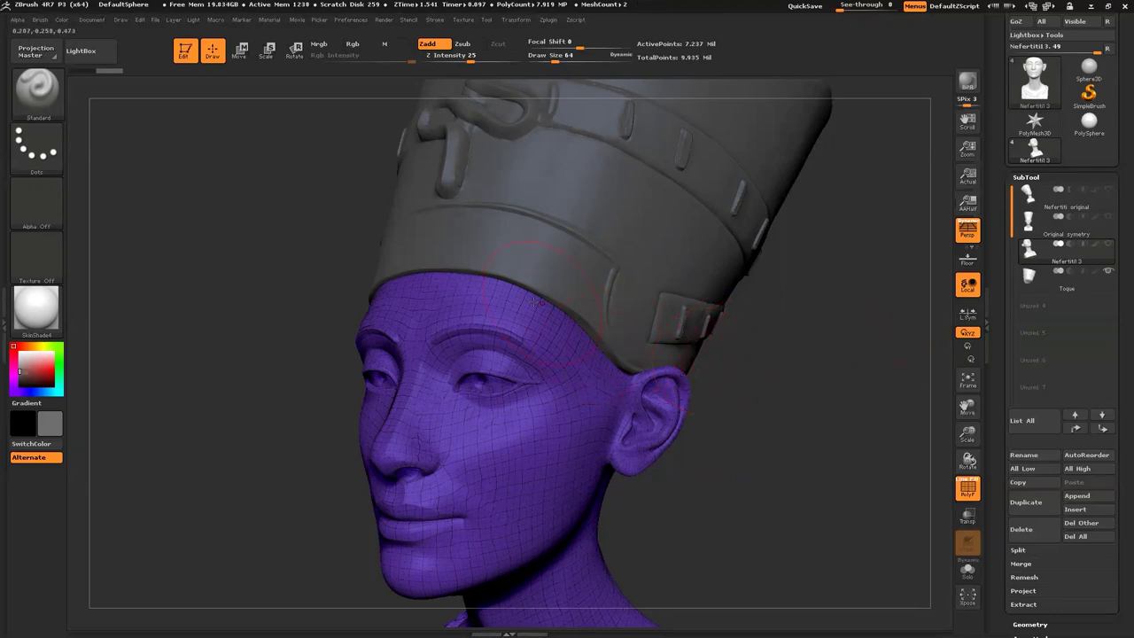
Drop the face to its lowest subdivision and choose the Move brush at Draw Size 154.
{"action": "key", "text": "shift"}
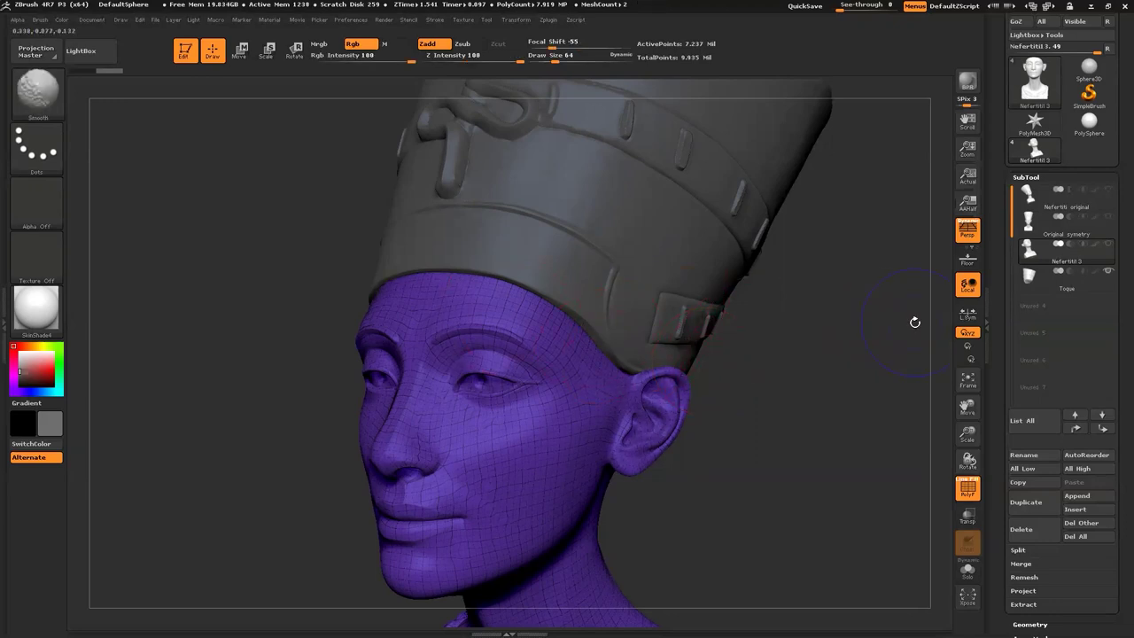
{"action": "key", "text": "shift+d"}
{"action": "key", "text": "shift+d"}
{"action": "key", "text": "shift+d"}
{"action": "key", "text": "shift+d"}
{"action": "key", "text": "shift+d"}
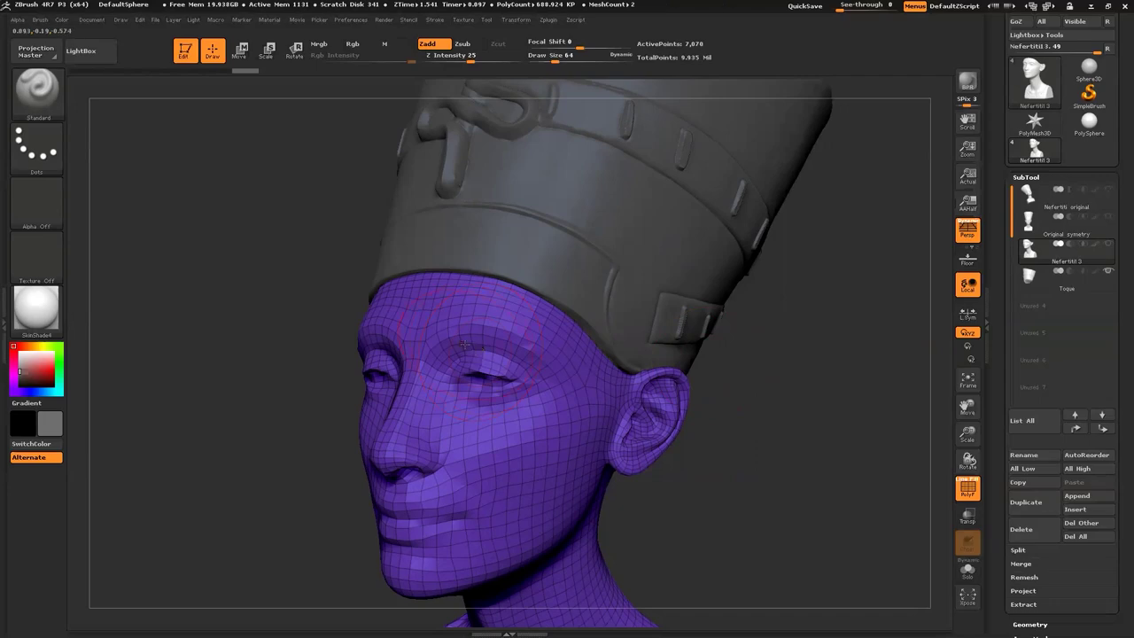
{"action": "key", "text": "b"}
{"action": "key", "text": "m"}
{"action": "key", "text": "v"}
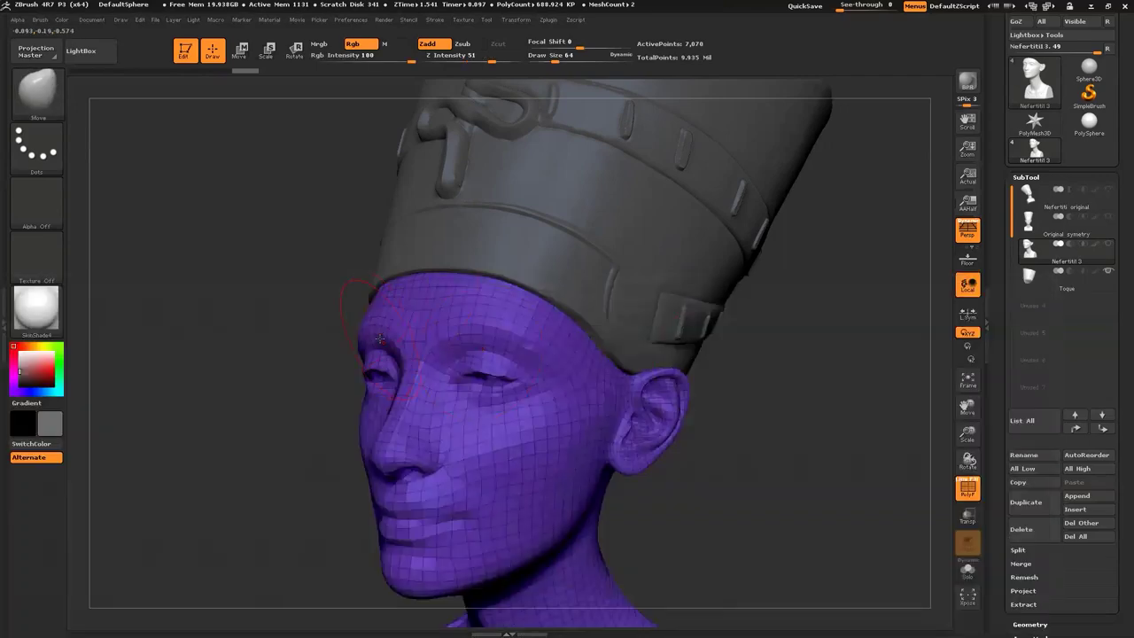
{"action": "key", "text": "s"}
{"action": "left_click_drag", "start_coordinate": [377, 316], "coordinate": [382, 317]}
Push the forehead and brow, undo a trial subdivision step, and orbit to three-quarter view.
{"action": "mouse_move", "coordinate": [461, 354]}
{"action": "left_mouse_down"}
{"action": "mouse_move", "coordinate": [551, 317]}
{"action": "mouse_move", "coordinate": [537, 337]}
{"action": "mouse_move", "coordinate": [554, 304]}
{"action": "left_mouse_up"}
{"action": "key", "text": "s"}
{"action": "key", "text": "ctrl+d"}
{"action": "key", "text": "ctrl+z"}
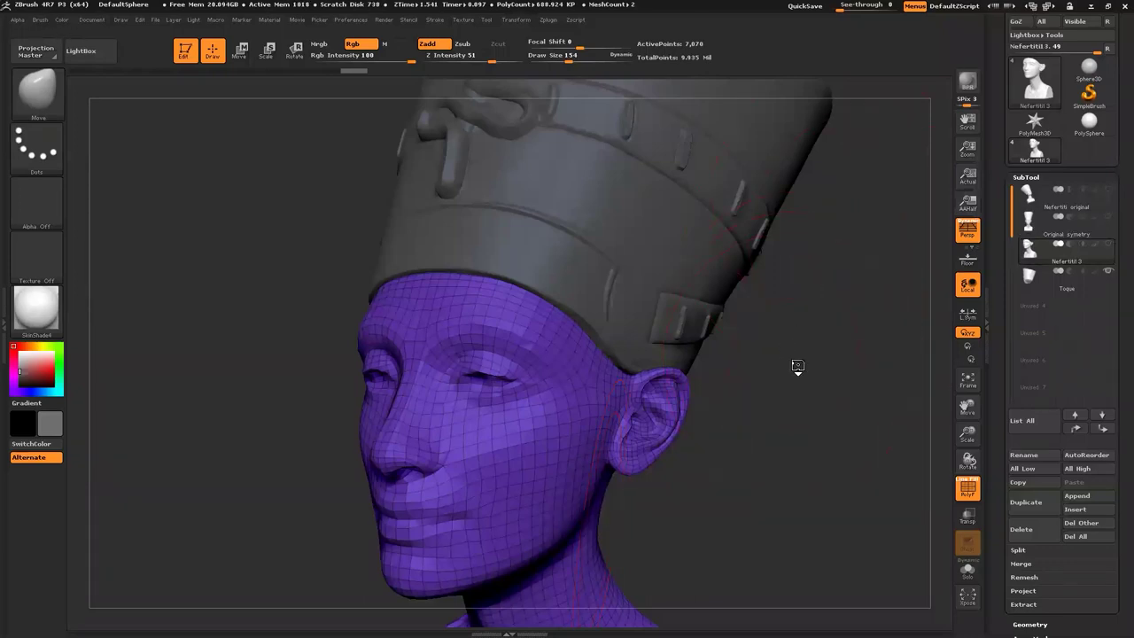
{"action": "left_click_drag", "start_coordinate": [792, 367], "coordinate": [801, 363]}
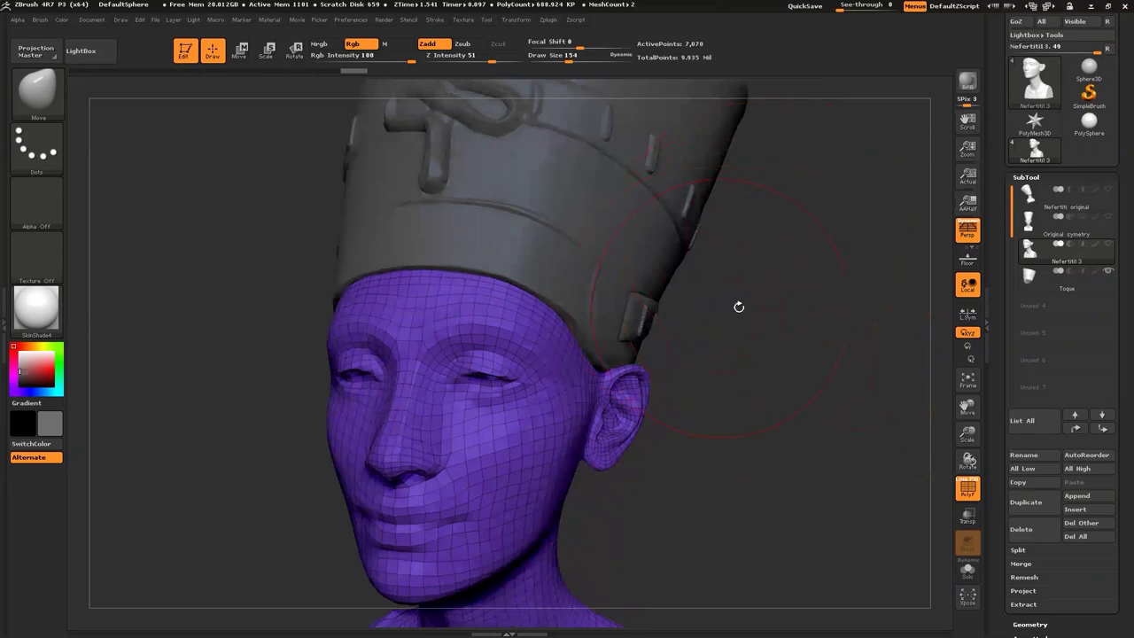
{"action": "left_click_drag", "start_coordinate": [736, 307], "coordinate": [770, 301]}
Discard changes to the current project and cancel the Load Project dialog.
{"action": "key", "text": "ctrl+o"}
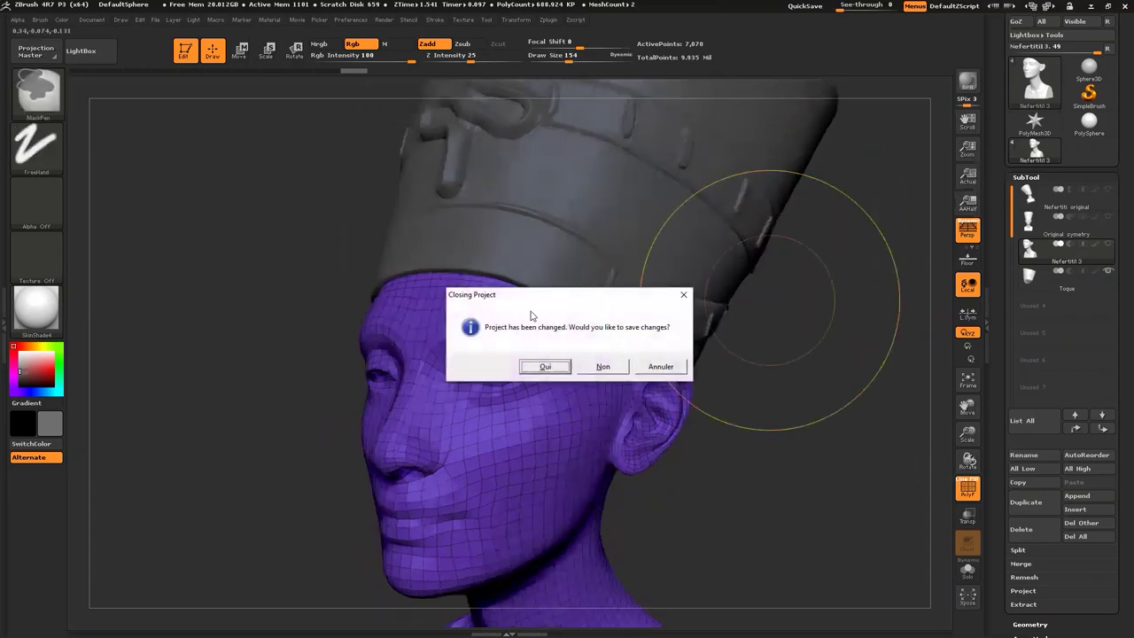
{"action": "left_click", "coordinate": [603, 366]}
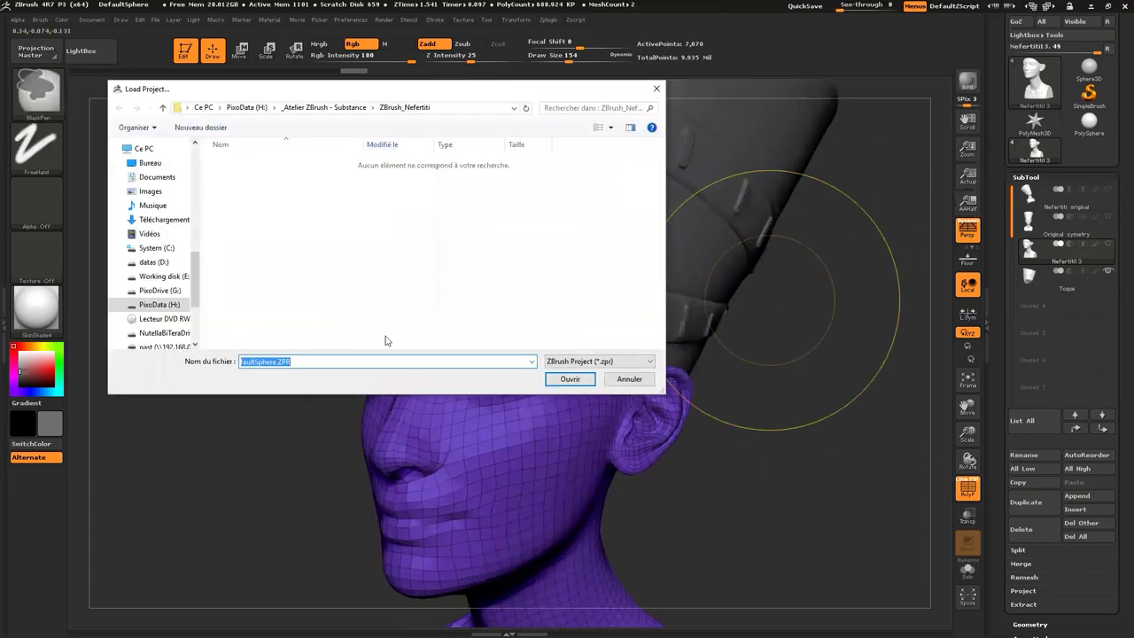
{"action": "left_click", "coordinate": [629, 379]}
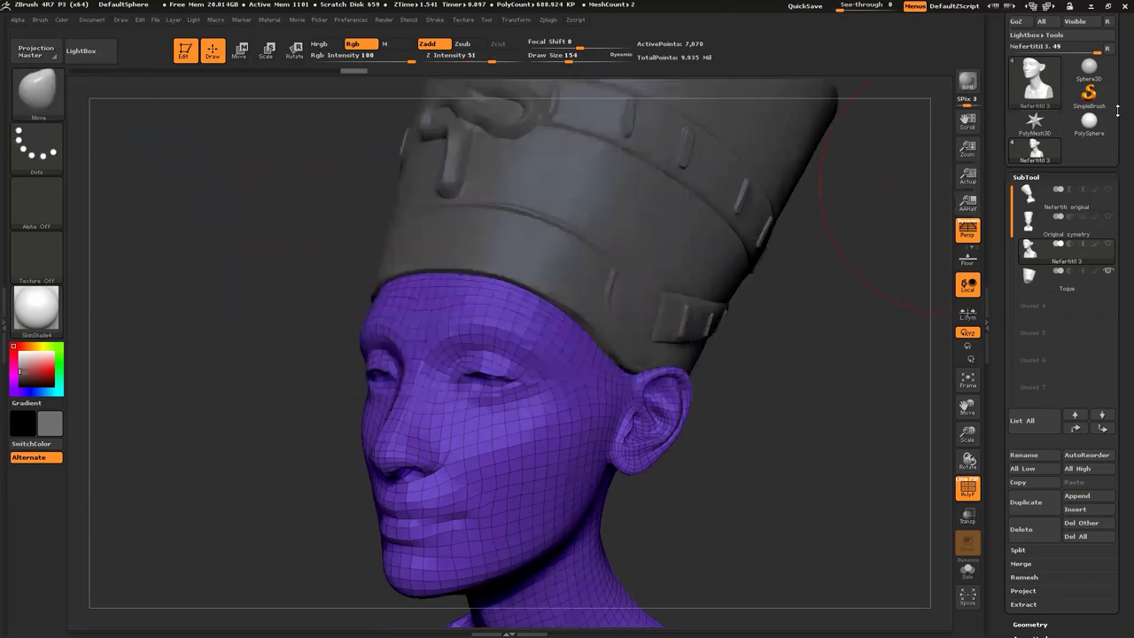
Load Nefertiti Retopo.ZTL from the Nefertiti project folder.
{"action": "scroll", "coordinate": [1025, 22], "scroll_direction": "up", "scroll_amount": 2}
{"action": "left_click", "coordinate": [1027, 38]}
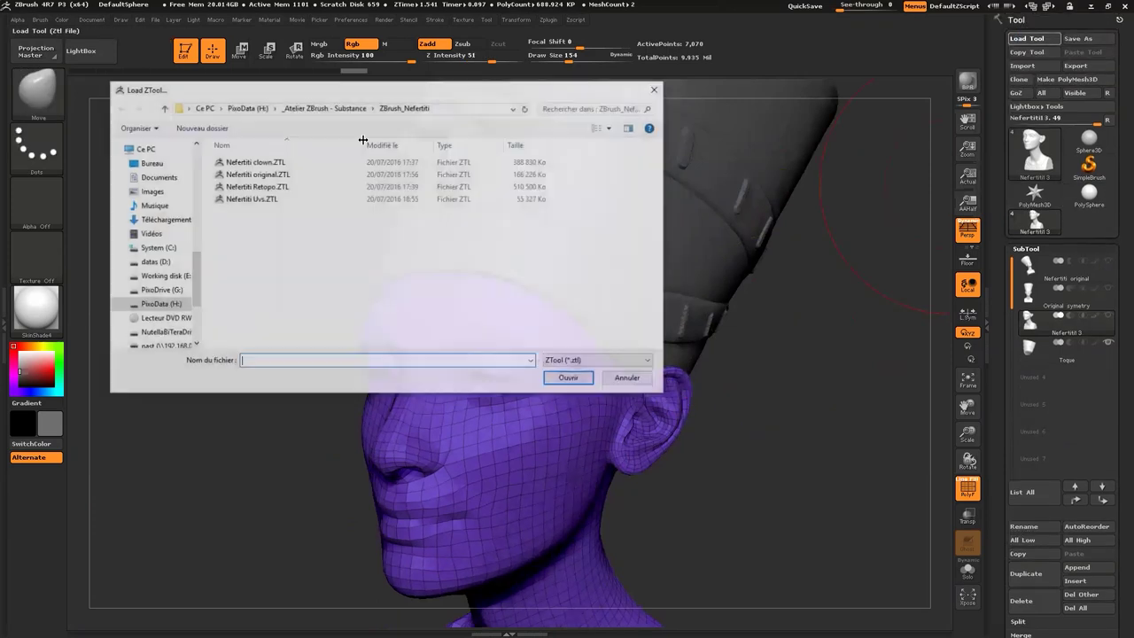
{"action": "left_click", "coordinate": [248, 175]}
{"action": "double_click", "coordinate": [251, 186]}
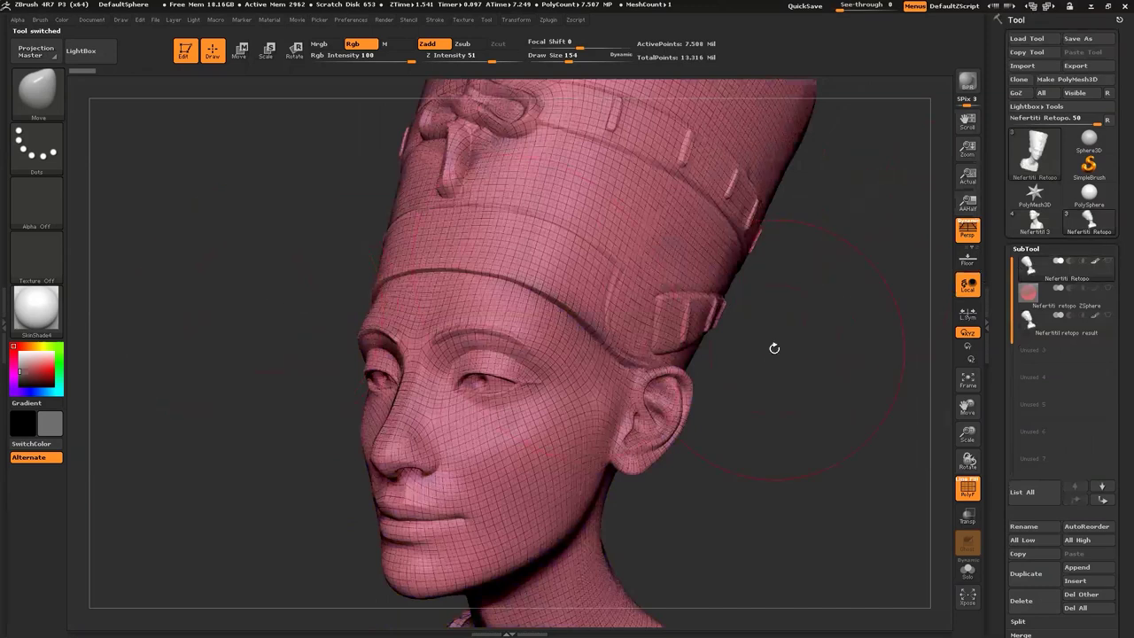
Drop the Nefertiti Retopo mesh to a coarser subdivision level and frame the face in three-quarter view.
{"action": "key", "text": "shift"}
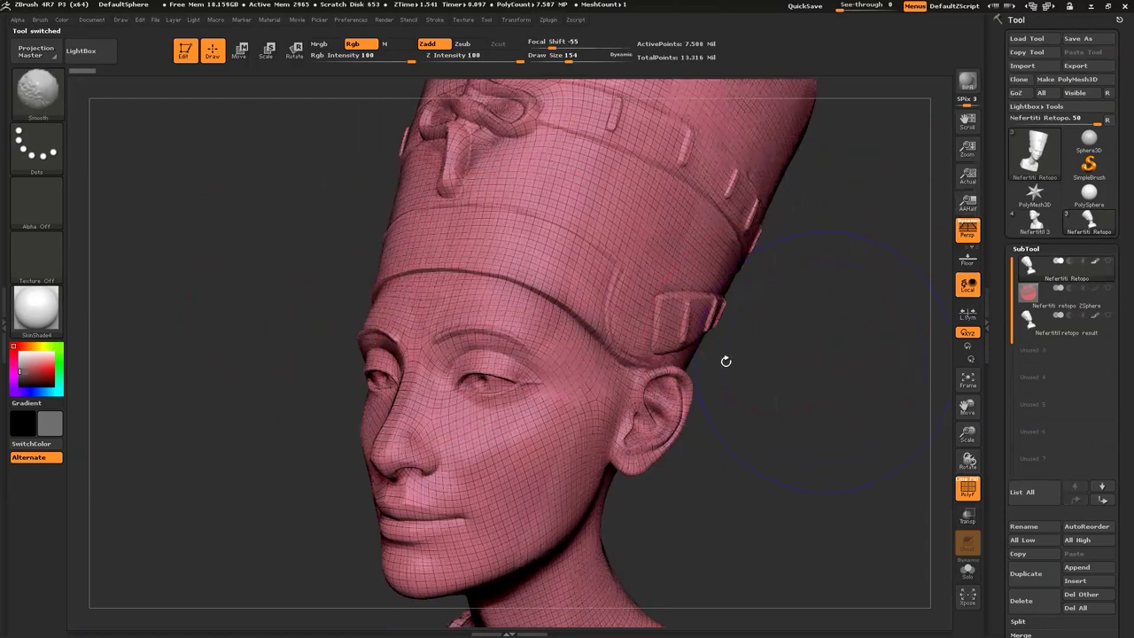
{"action": "key", "text": "shift+d"}
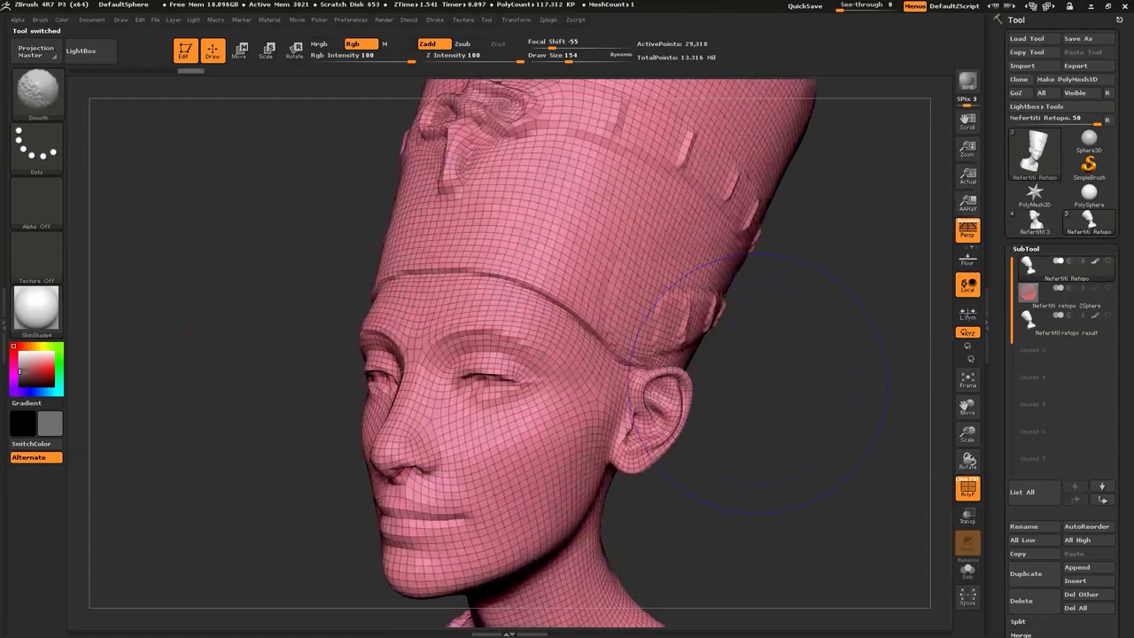
{"action": "left_click_drag", "start_coordinate": [304, 254], "coordinate": [559, 388]}
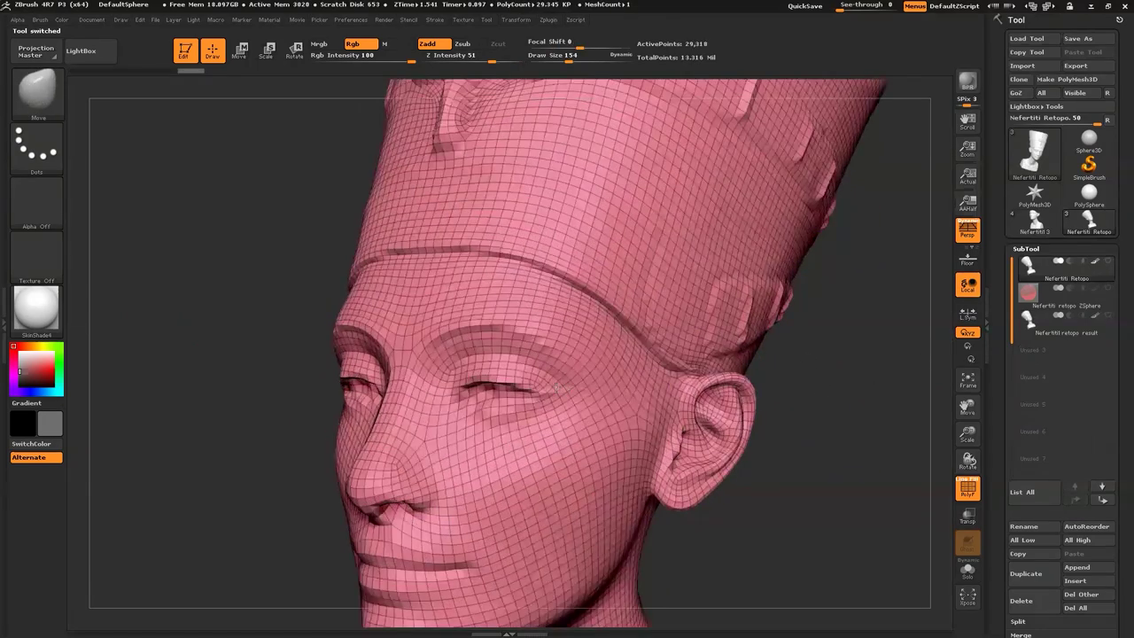
{"action": "left_click_drag", "start_coordinate": [569, 335], "coordinate": [725, 340]}
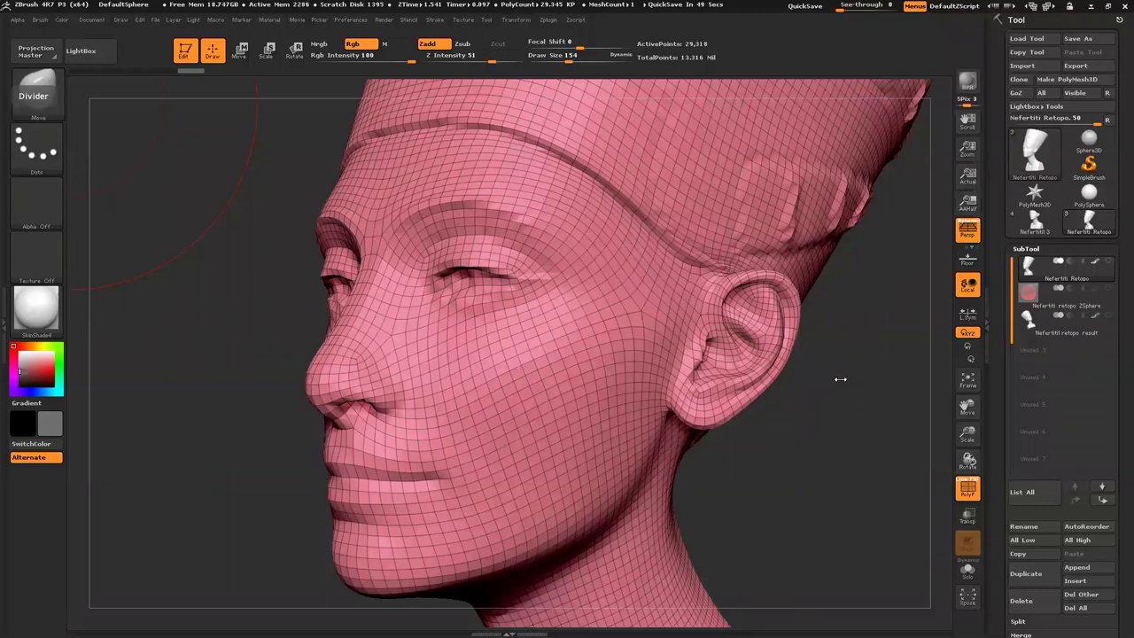
Rotate the head between frontal and profile views to inspect the face.
{"action": "left_click_drag", "start_coordinate": [887, 376], "coordinate": [869, 401]}
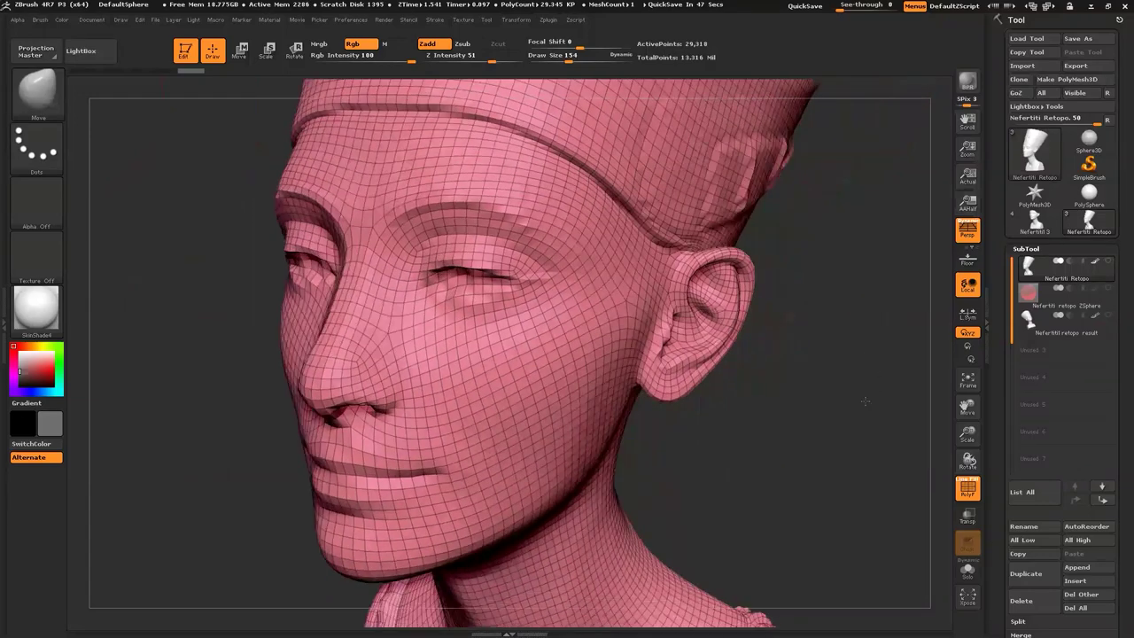
{"action": "left_click_drag", "start_coordinate": [871, 354], "coordinate": [871, 393]}
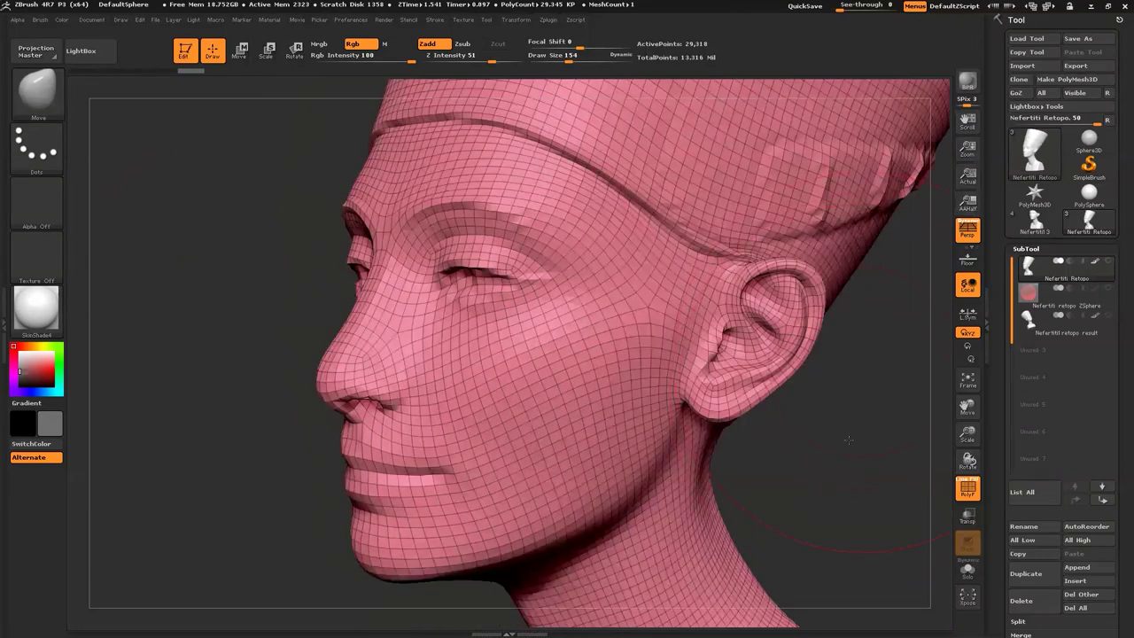
{"action": "left_click_drag", "start_coordinate": [807, 413], "coordinate": [597, 367]}
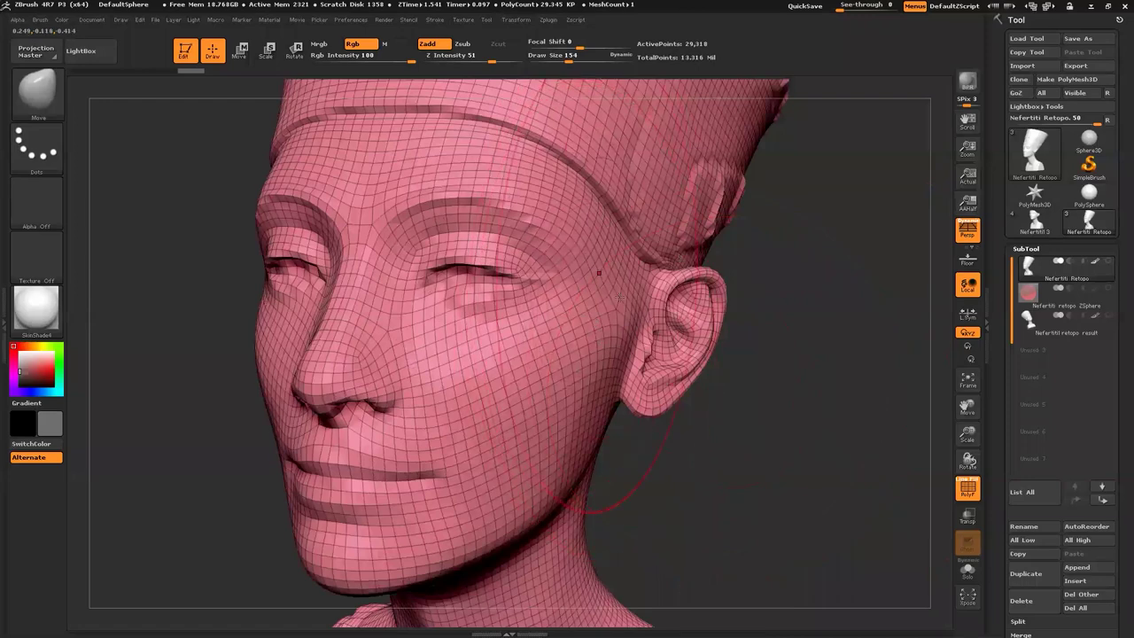
{"action": "left_click_drag", "start_coordinate": [746, 403], "coordinate": [728, 395]}
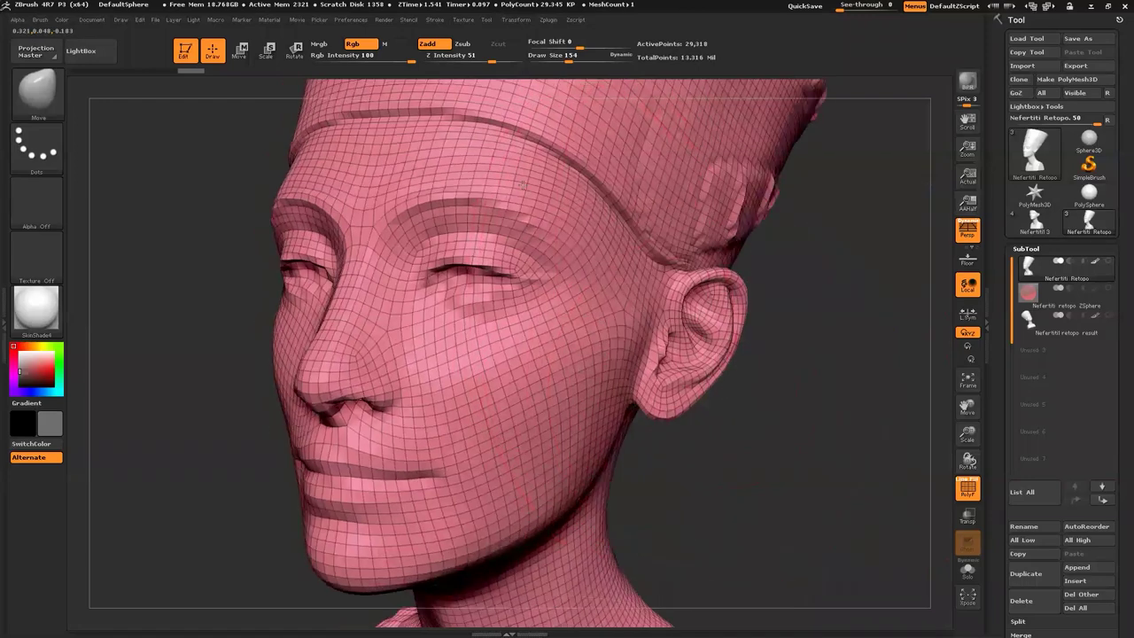
{"action": "left_click_drag", "start_coordinate": [665, 488], "coordinate": [711, 486]}
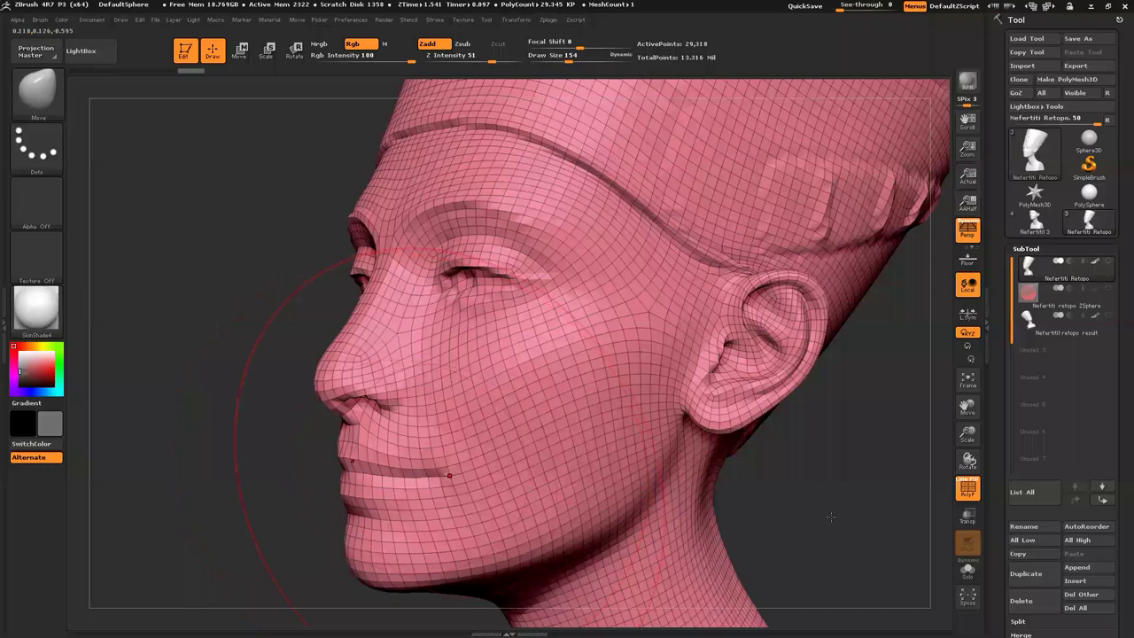
{"action": "left_click_drag", "start_coordinate": [856, 522], "coordinate": [541, 367]}
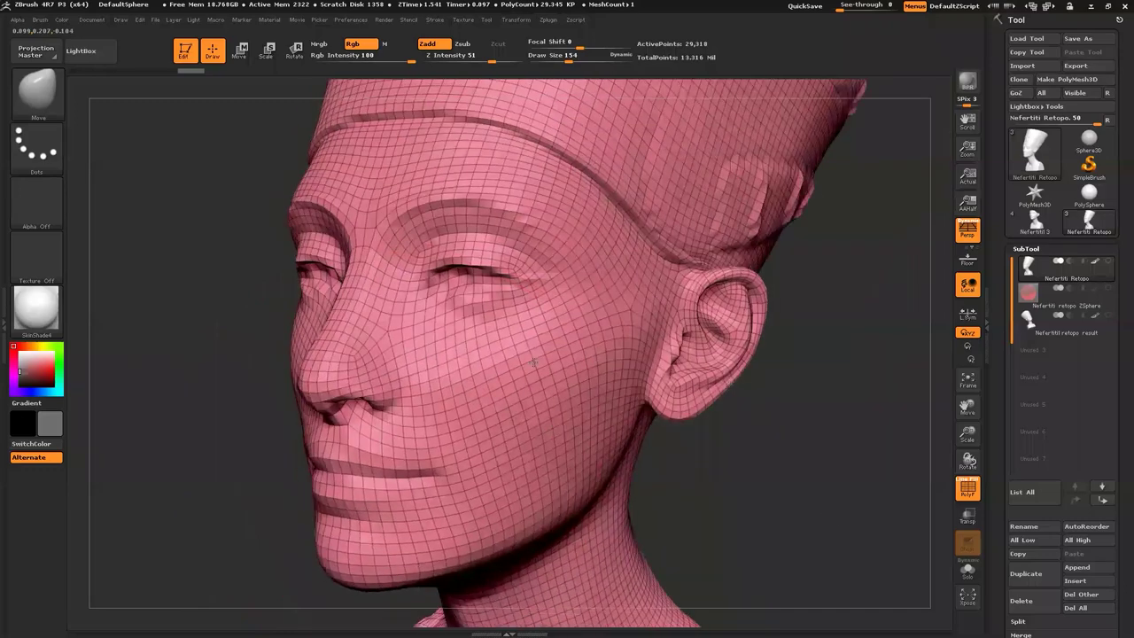
Set the brush size to 45 and zoom in on the eye region.
{"action": "type", "text": "s45"}
{"action": "key", "text": "Return"}
{"action": "right_click_drag", "start_coordinate": [489, 334], "coordinate": [475, 297], "text": "ctrl"}
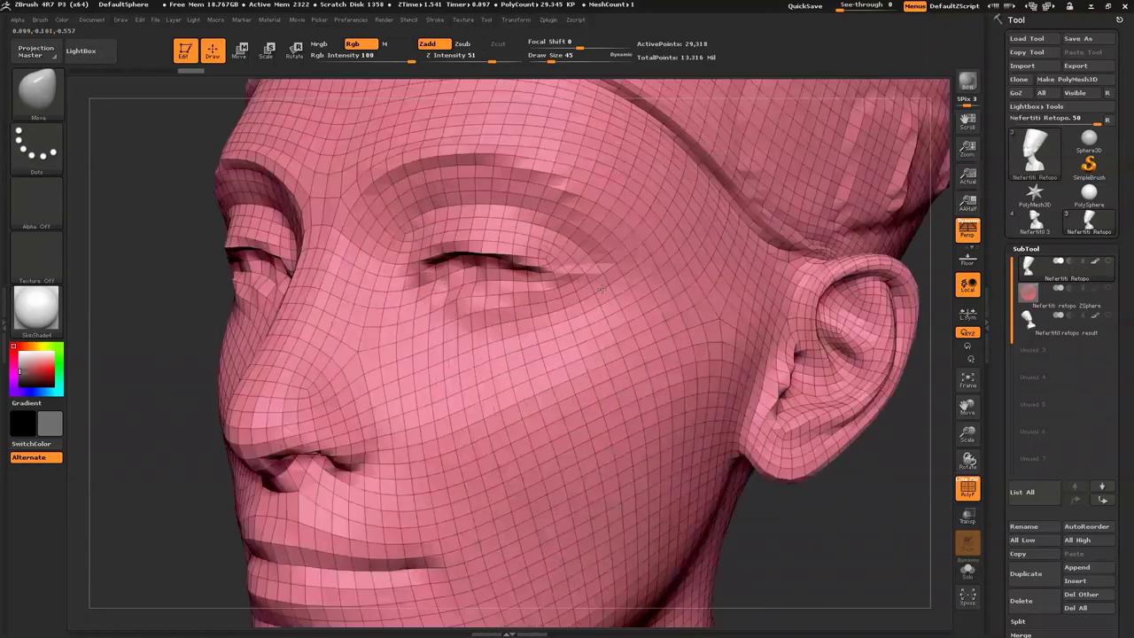
{"action": "right_click_drag", "start_coordinate": [601, 289], "coordinate": [526, 318], "text": "ctrl"}
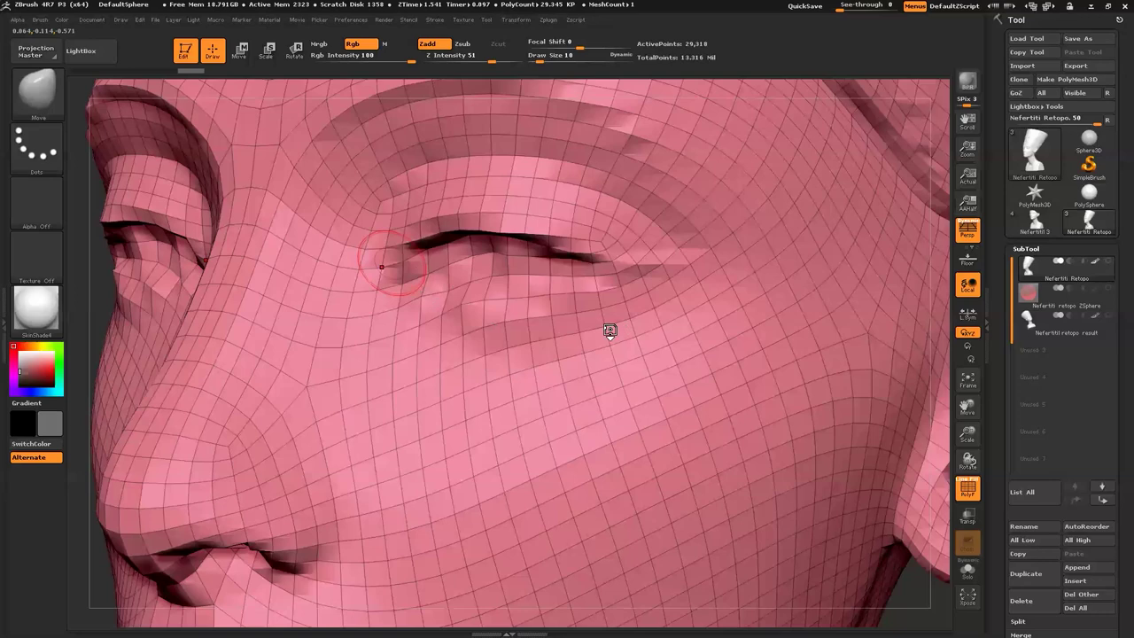
Step the mesh up two subdivision levels, check it without wireframe, then drop back a level.
{"action": "key", "text": "d"}
{"action": "key", "text": "d"}
{"action": "key", "text": "d"}
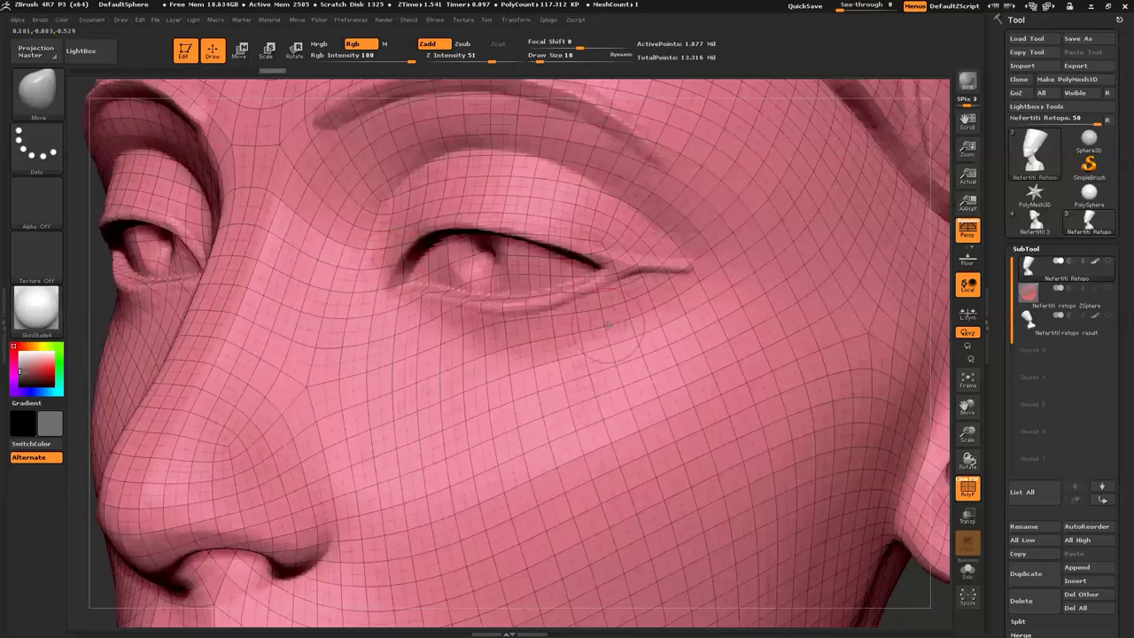
{"action": "key", "text": "d"}
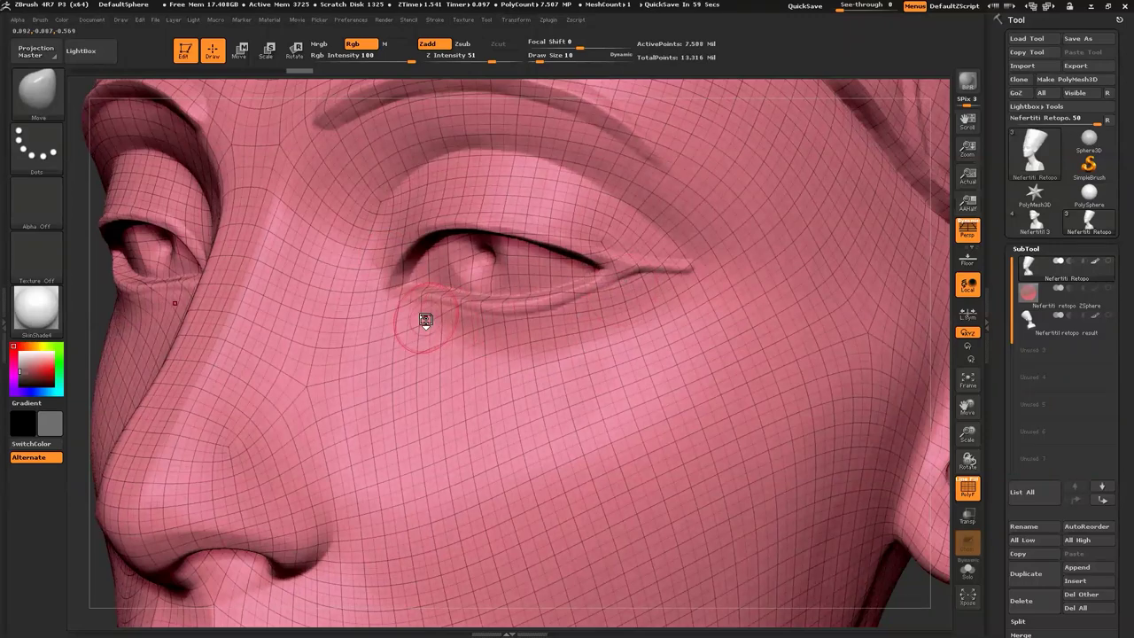
{"action": "key", "text": "shift+f"}
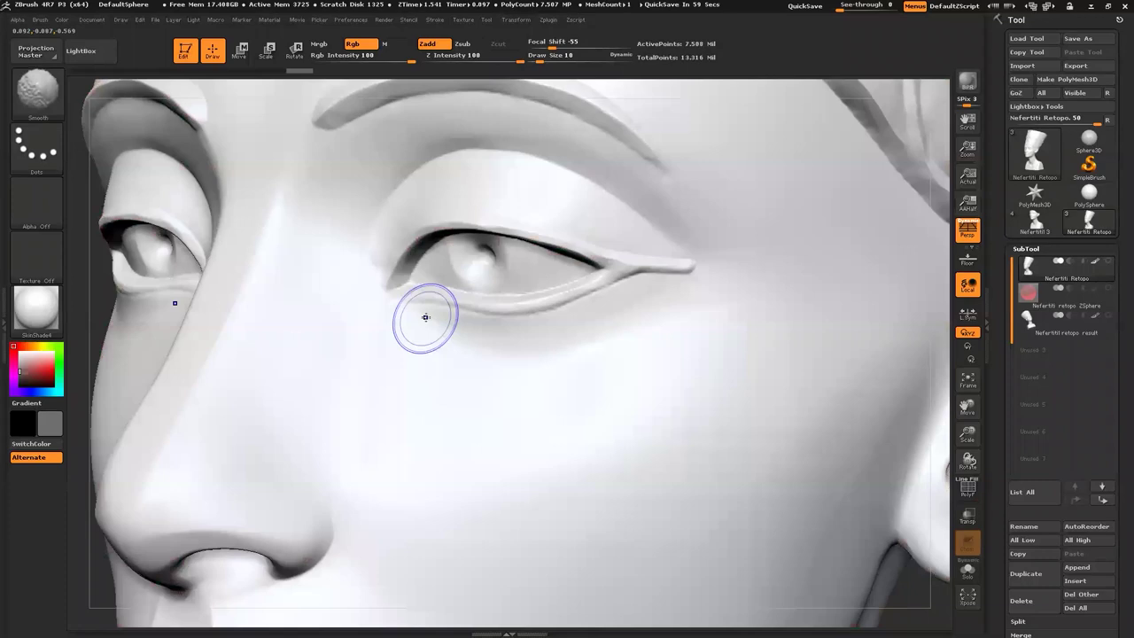
{"action": "key", "text": "shift+f"}
{"action": "key", "text": "shift+d"}
{"action": "key", "text": "shift+d"}
{"action": "key", "text": "shift+d"}
{"action": "key", "text": "shift+d"}
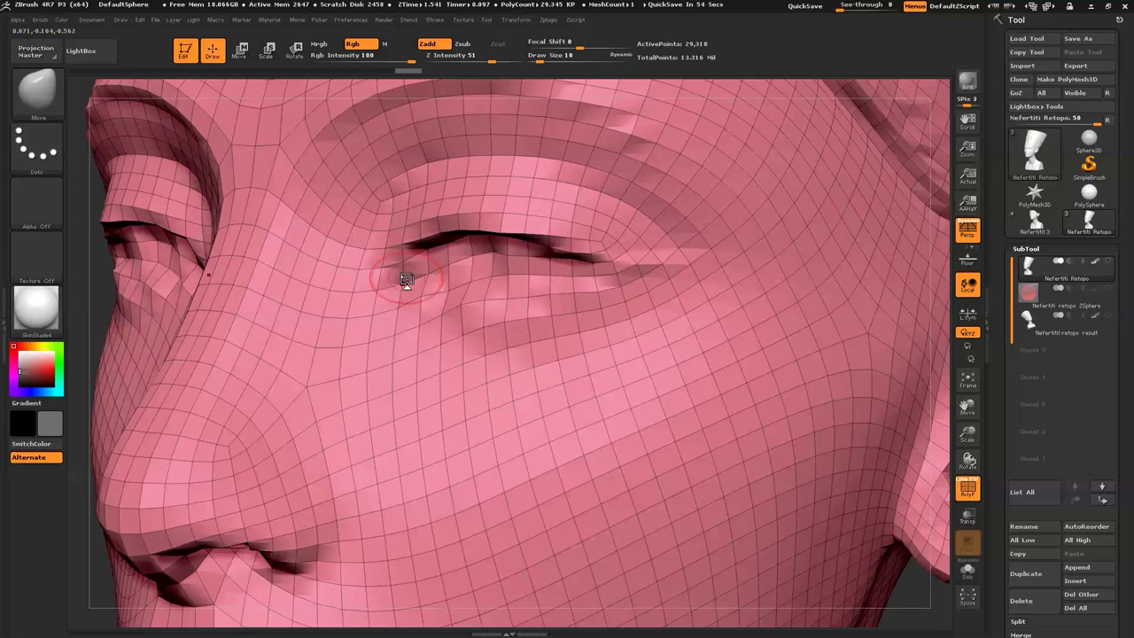
Pull the mesh below the eye into a bulge shifted right, then frame the whole head.
{"action": "mouse_move", "coordinate": [405, 280]}
{"action": "left_mouse_down"}
{"action": "mouse_move", "coordinate": [438, 318]}
{"action": "mouse_move", "coordinate": [450, 318]}
{"action": "mouse_move", "coordinate": [421, 289]}
{"action": "mouse_move", "coordinate": [483, 325]}
{"action": "left_mouse_up"}
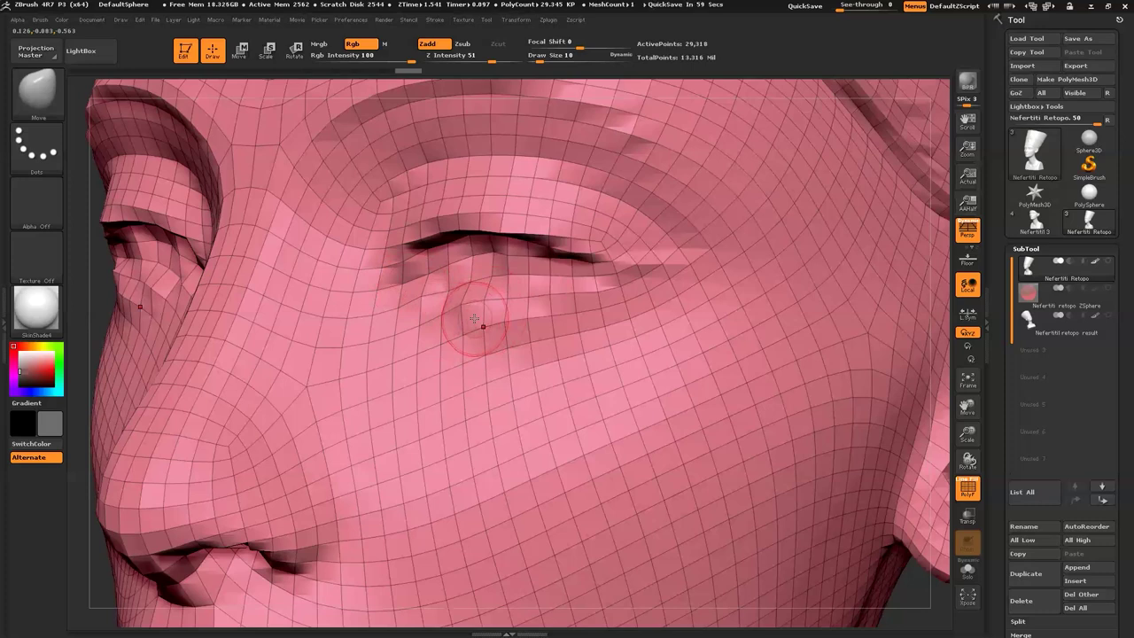
{"action": "mouse_move", "coordinate": [483, 326]}
{"action": "left_mouse_down"}
{"action": "mouse_move", "coordinate": [599, 326]}
{"action": "mouse_move", "coordinate": [623, 304]}
{"action": "left_mouse_up"}
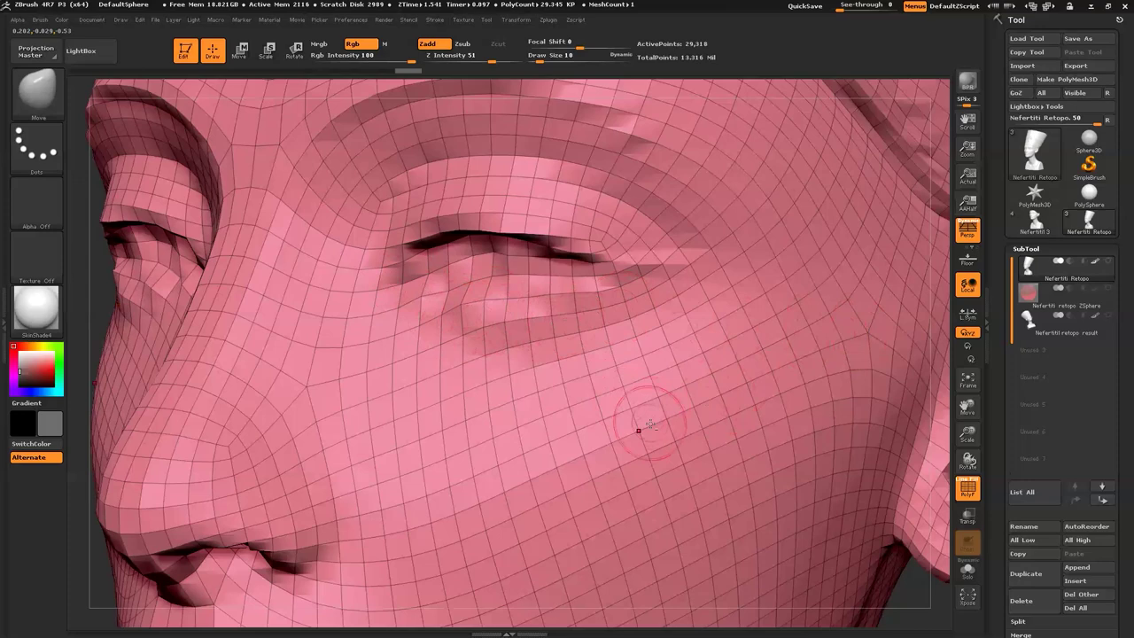
{"action": "key", "text": "f"}
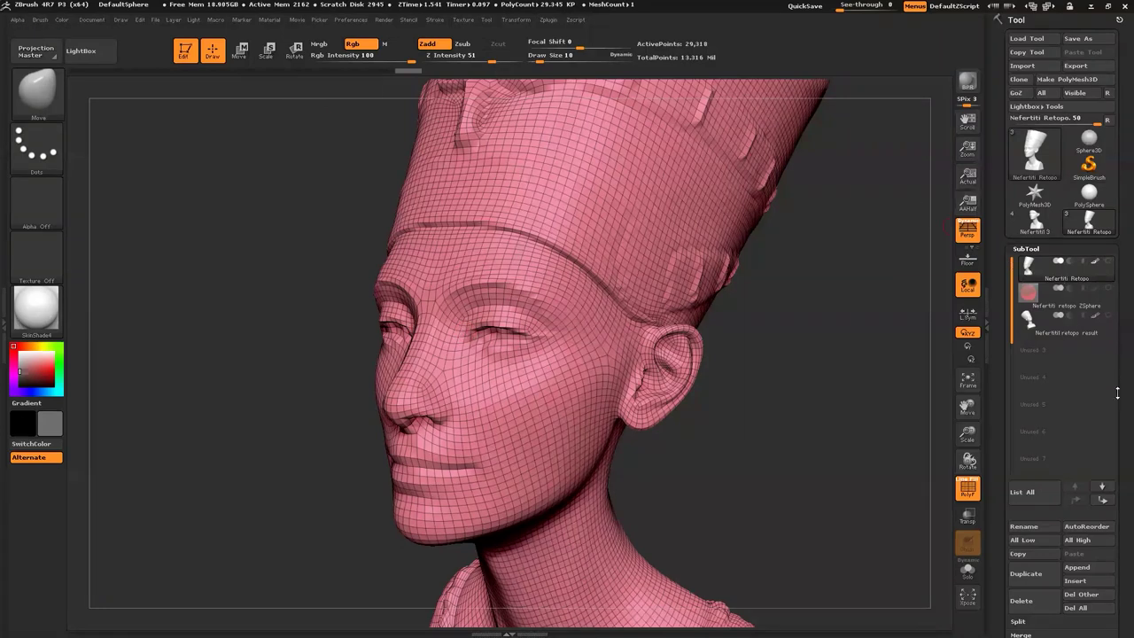
{"action": "scroll", "coordinate": [1098, 301], "scroll_direction": "down", "scroll_amount": 3}
Raise the bust to its highest subdivision level from the Geometry settings, about 117,322 points.
{"action": "left_click", "coordinate": [1030, 349]}
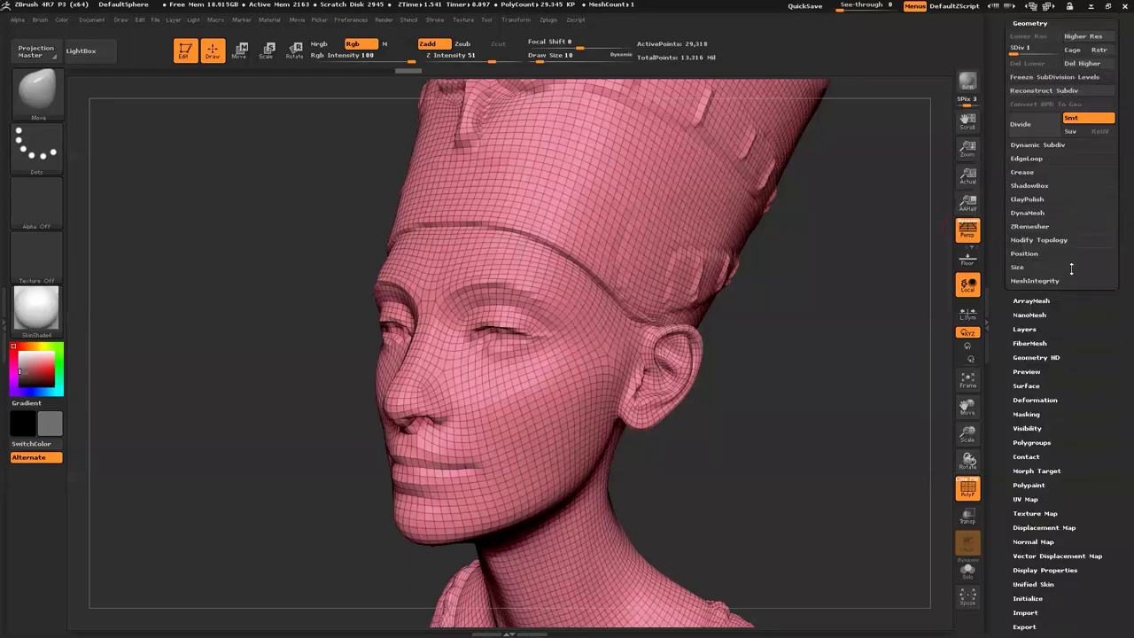
{"action": "scroll", "coordinate": [1088, 272], "scroll_direction": "up", "scroll_amount": 2}
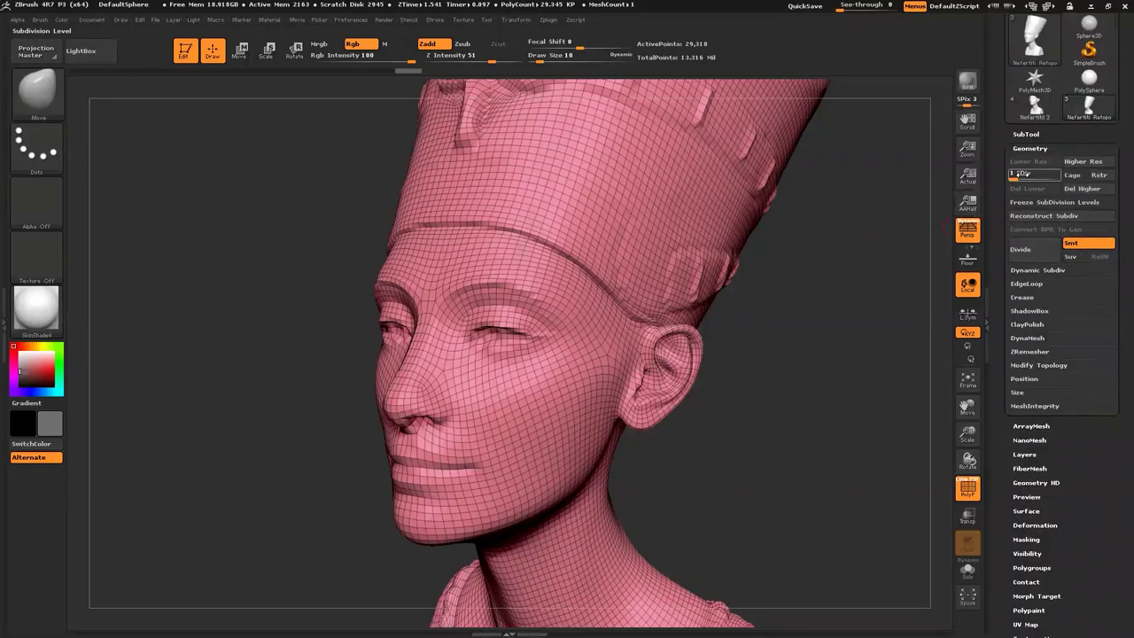
{"action": "left_click_drag", "start_coordinate": [1032, 185], "coordinate": [1059, 184]}
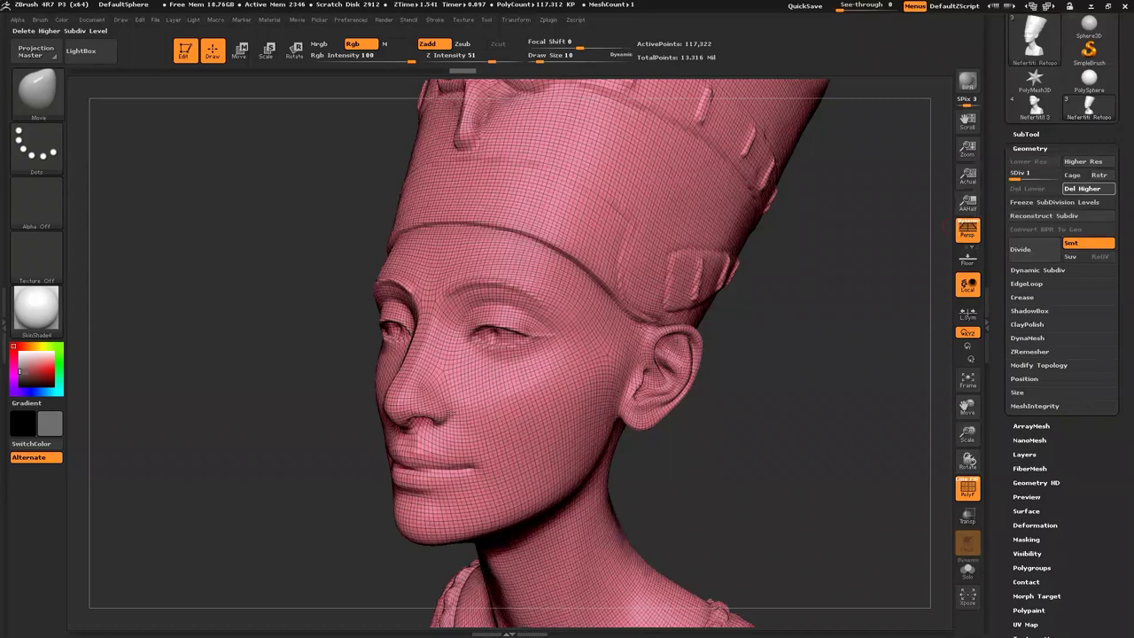
{"action": "left_click_drag", "start_coordinate": [448, 347], "coordinate": [501, 389]}
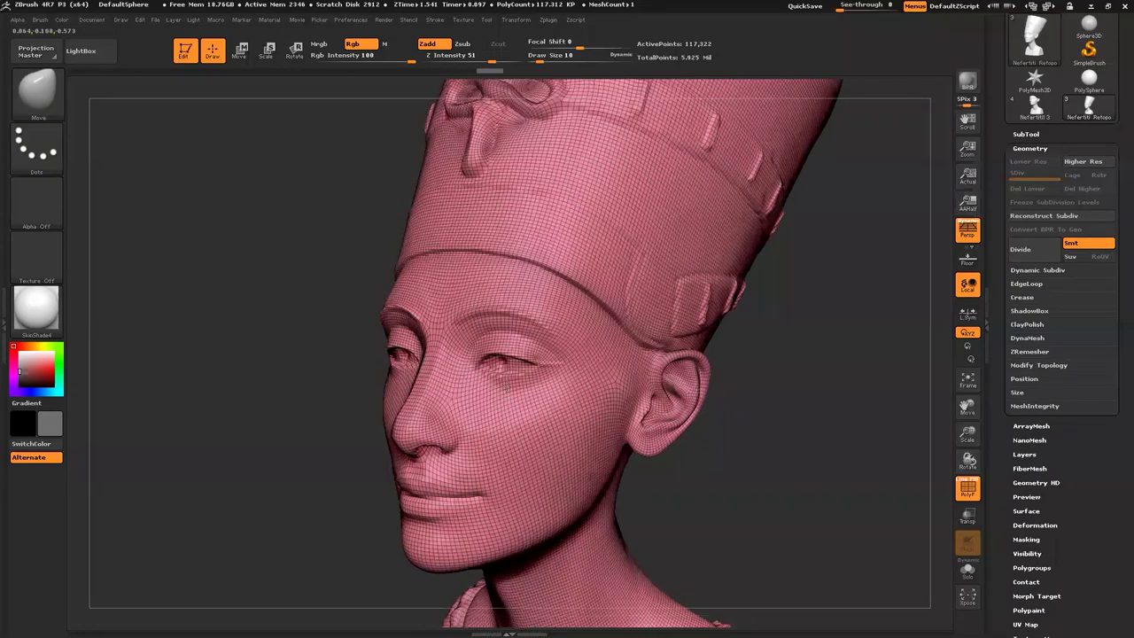
{"action": "key", "text": "space"}
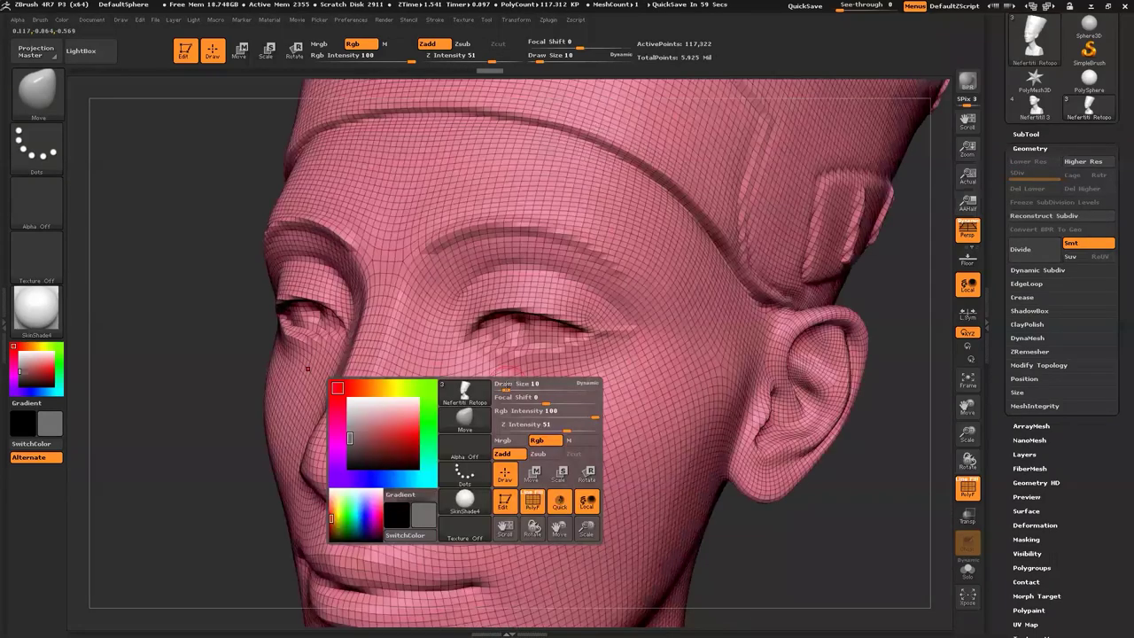
Select the ZRemesherGuides brush, draw a guide loop around the eye, and keep brush size 10.
{"action": "key", "text": "b"}
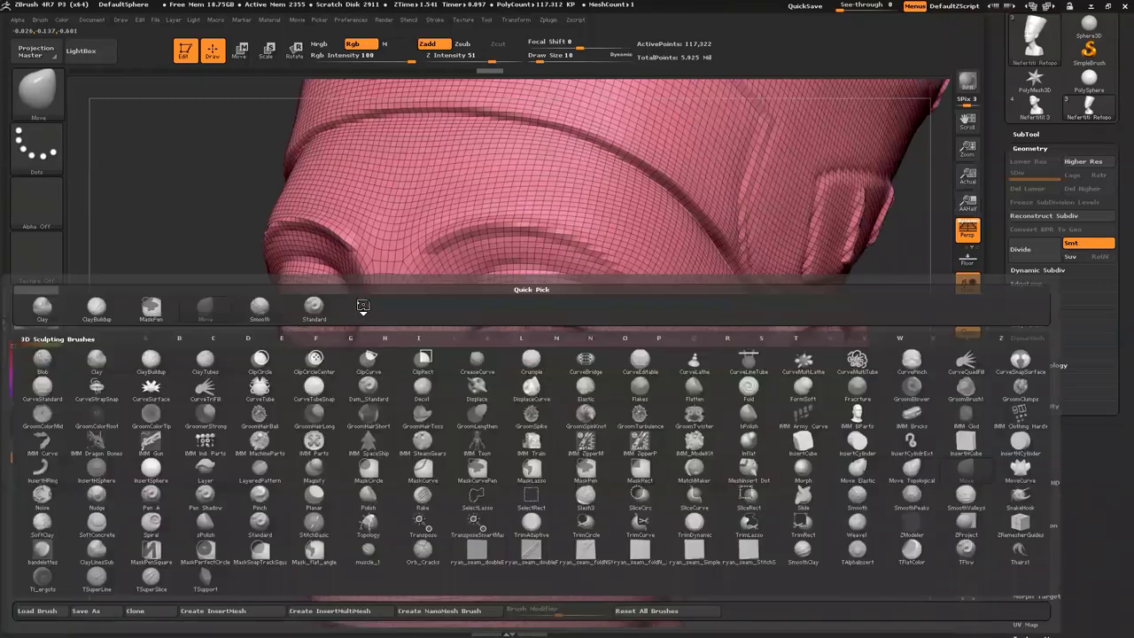
{"action": "key", "text": "z"}
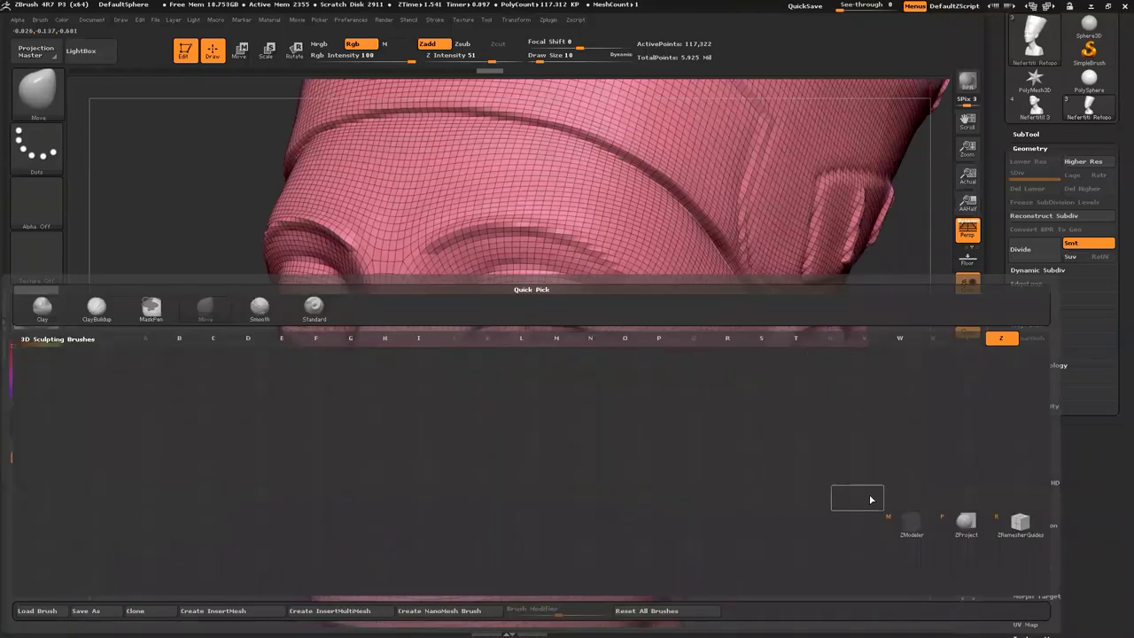
{"action": "left_click", "coordinate": [1021, 523]}
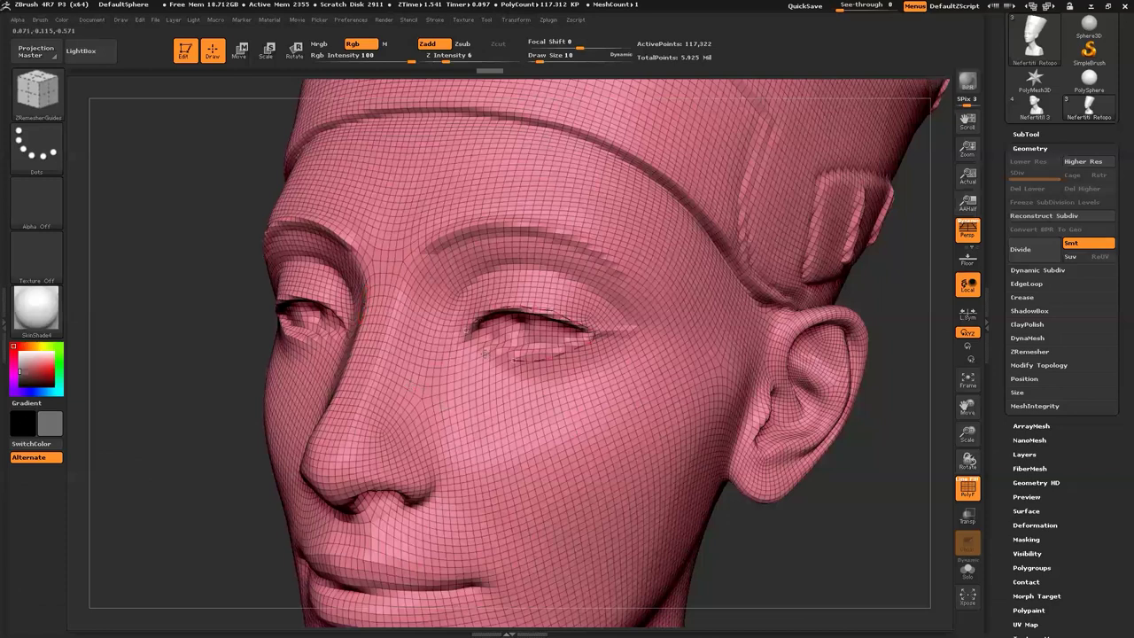
{"action": "mouse_move", "coordinate": [451, 330]}
{"action": "left_mouse_down"}
{"action": "mouse_move", "coordinate": [468, 337]}
{"action": "mouse_move", "coordinate": [435, 270]}
{"action": "mouse_move", "coordinate": [620, 266]}
{"action": "mouse_move", "coordinate": [631, 347]}
{"action": "left_mouse_up"}
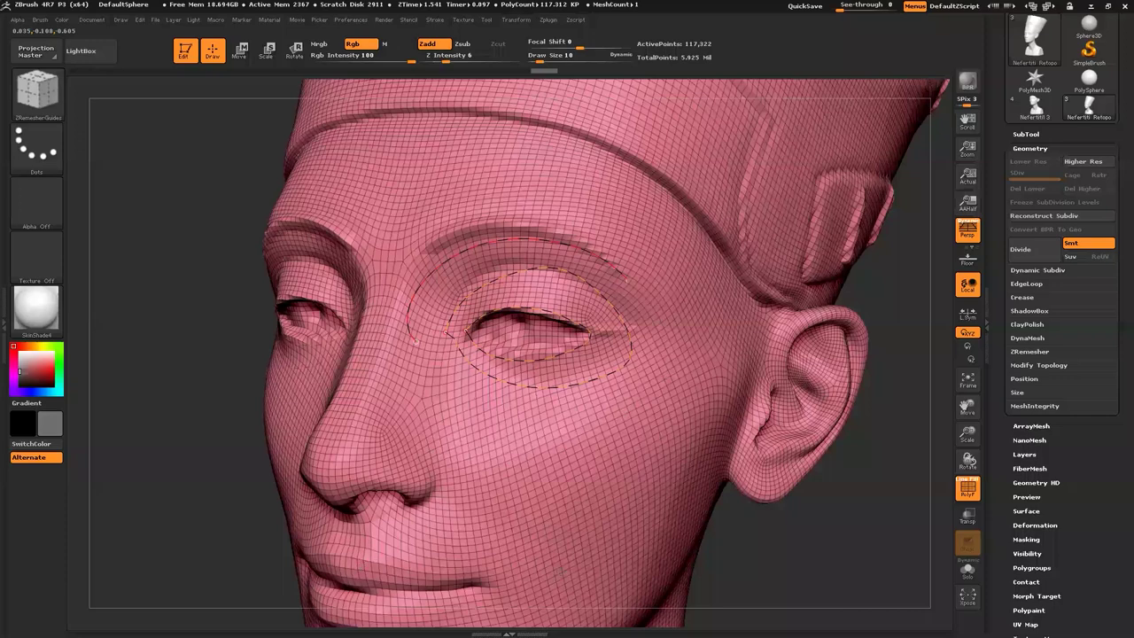
{"action": "mouse_move", "coordinate": [560, 449]}
{"action": "left_mouse_down"}
{"action": "mouse_move", "coordinate": [709, 505]}
{"action": "mouse_move", "coordinate": [780, 514]}
{"action": "left_mouse_up"}
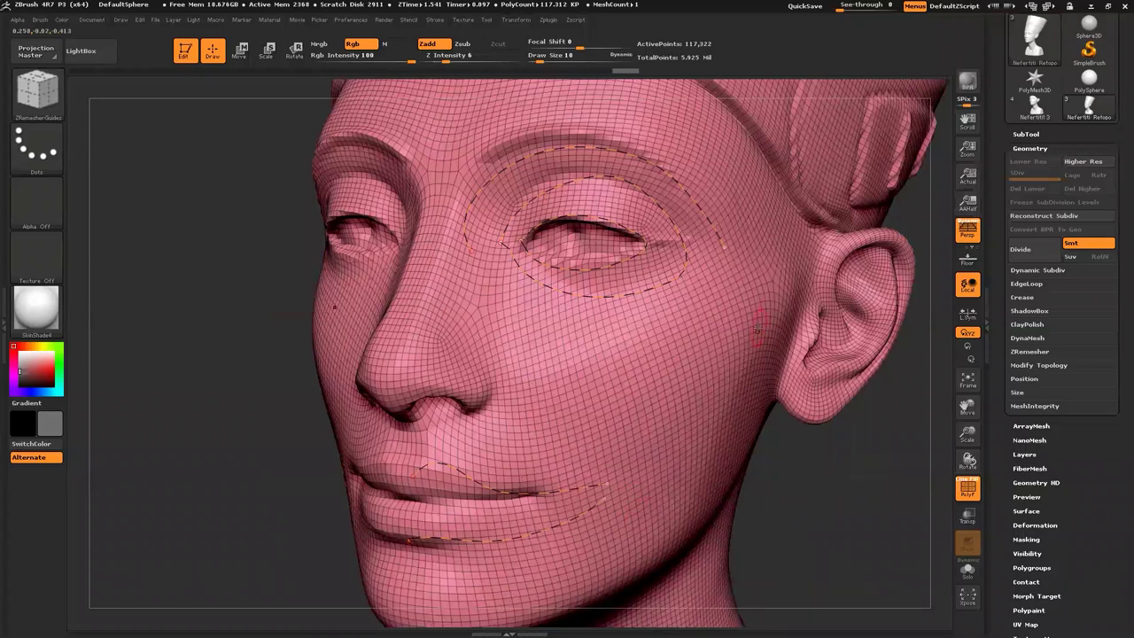
{"action": "key", "text": "]"}
{"action": "key", "text": "["}
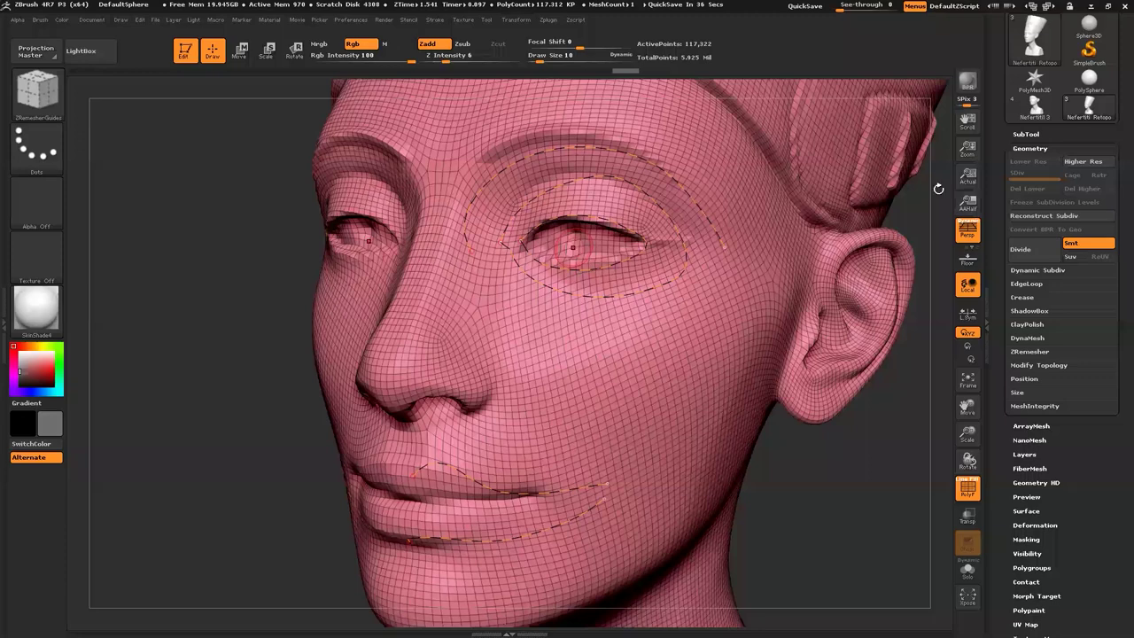
{"action": "left_click", "coordinate": [1026, 134]}
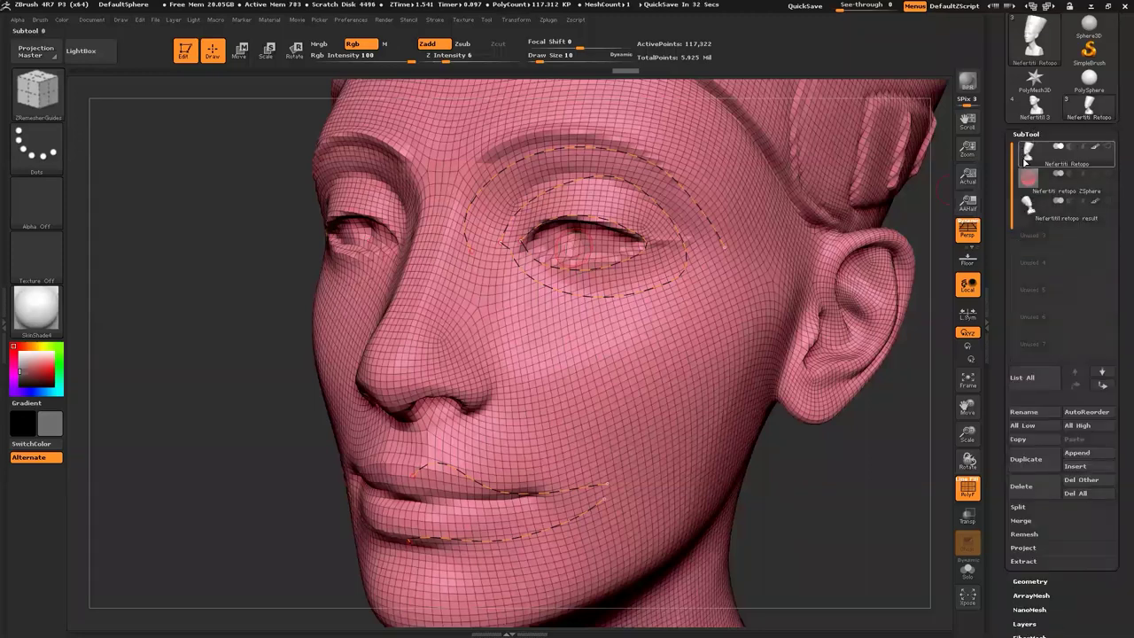
Activate the Nefertiti retopo ZSphere subtool, zoom out to the whole bust, and open Topology settings.
{"action": "left_click", "coordinate": [1028, 179]}
{"action": "left_click_drag", "start_coordinate": [859, 506], "coordinate": [763, 376], "text": "alt"}
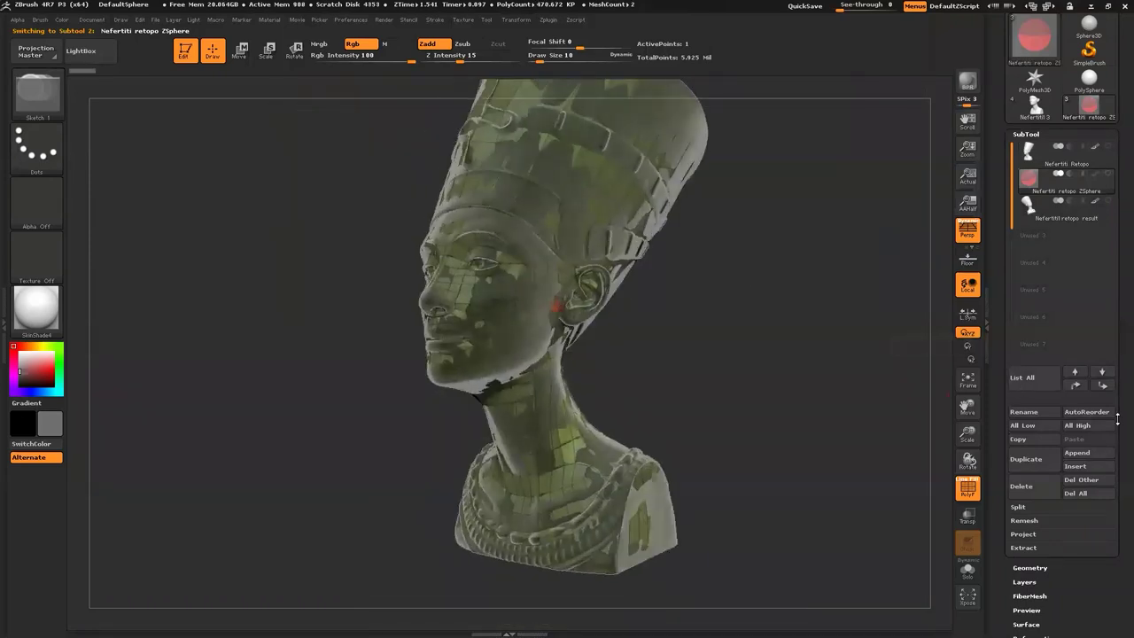
{"action": "scroll", "coordinate": [1102, 584], "scroll_direction": "down", "scroll_amount": 5}
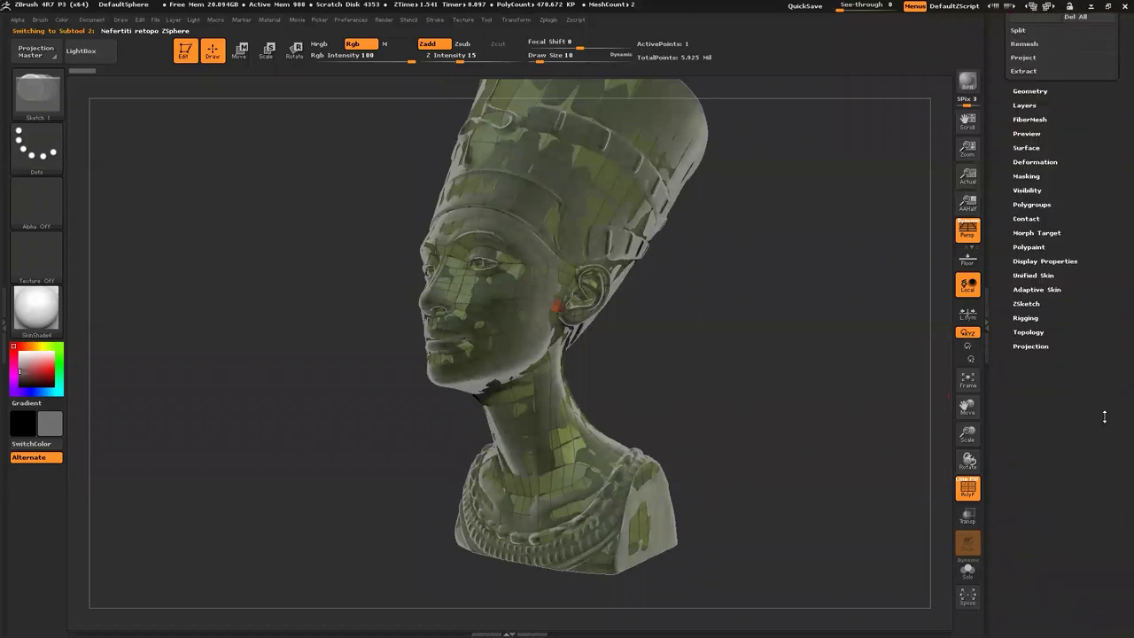
{"action": "left_click", "coordinate": [1029, 333]}
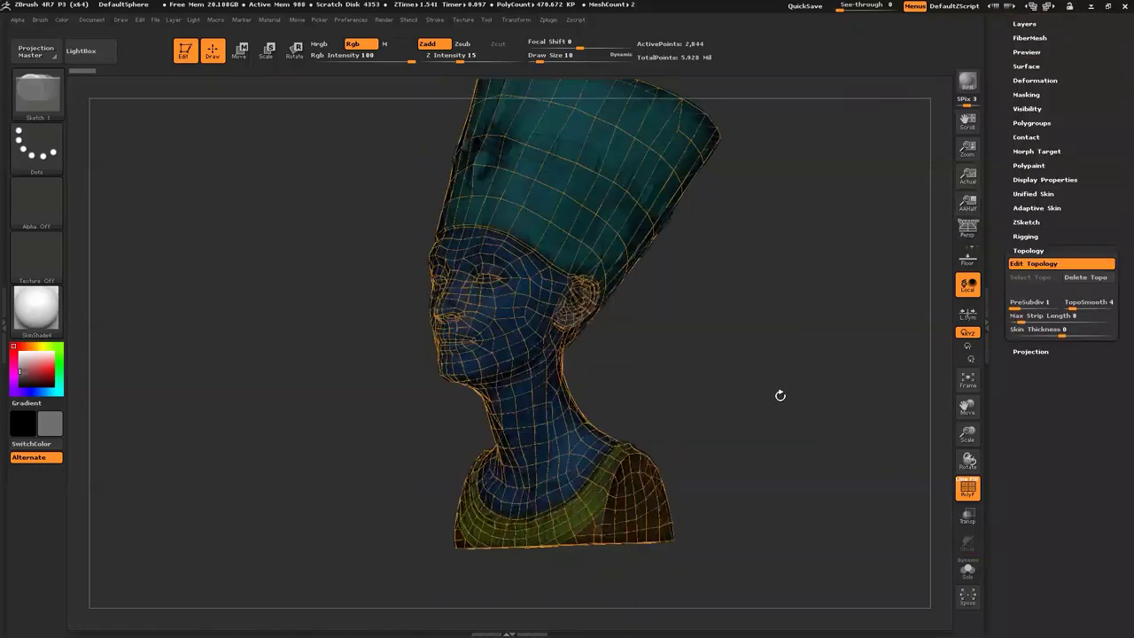
Turn off perspective, close in on the face, and pick a topology point beside the nose.
{"action": "left_click_drag", "start_coordinate": [778, 395], "coordinate": [737, 325]}
{"action": "key", "text": "p"}
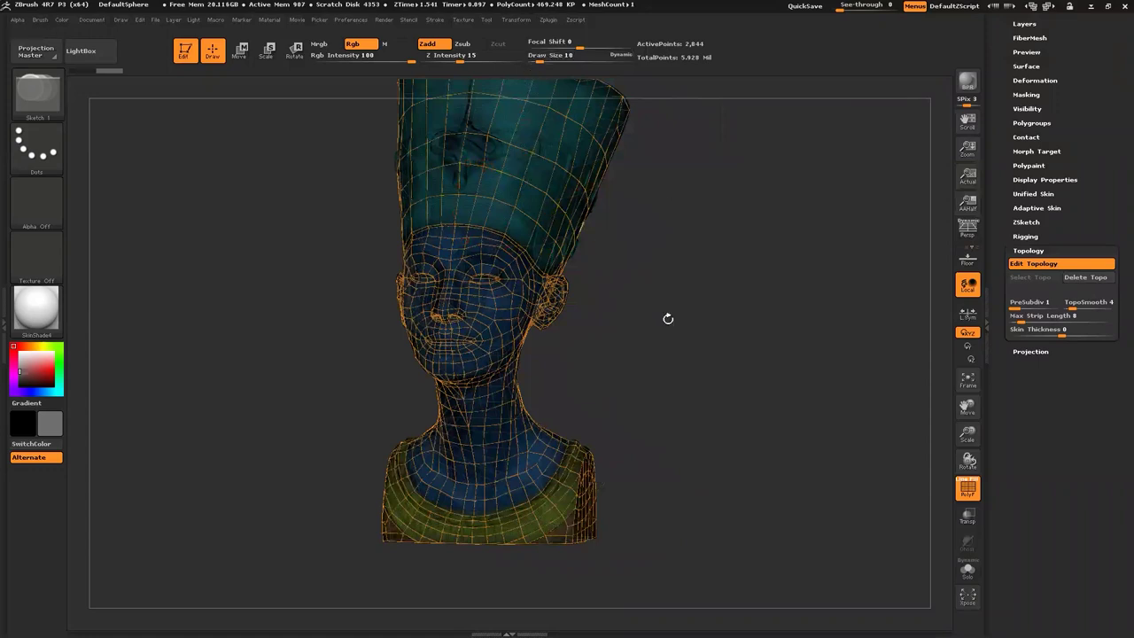
{"action": "left_click_drag", "start_coordinate": [680, 369], "coordinate": [653, 367]}
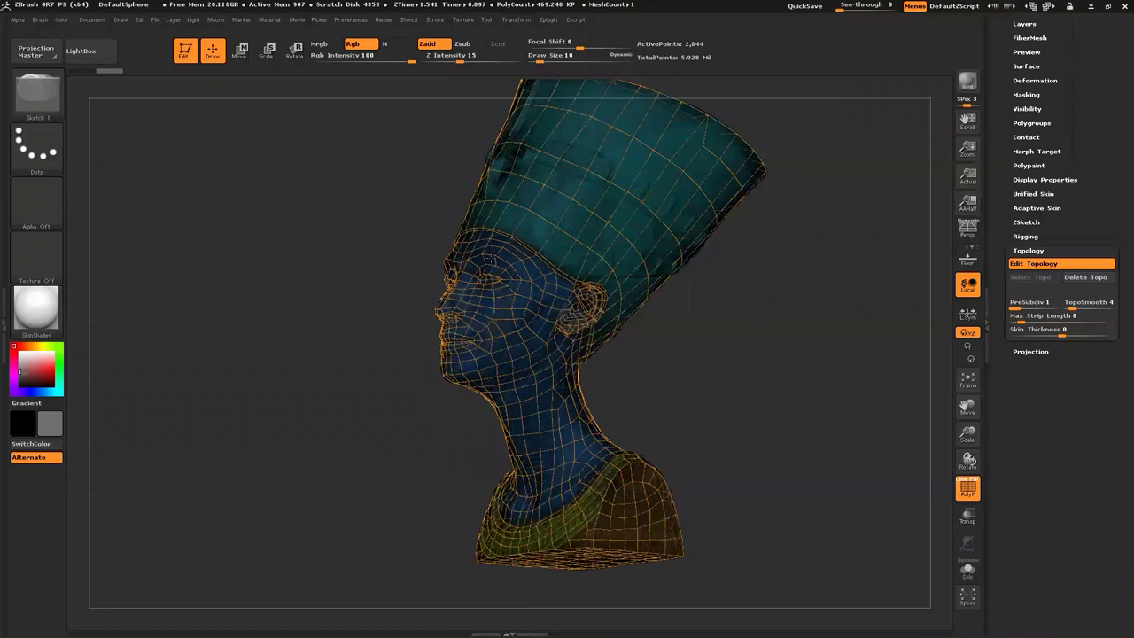
{"action": "left_click_drag", "start_coordinate": [491, 257], "coordinate": [492, 259], "text": "shift"}
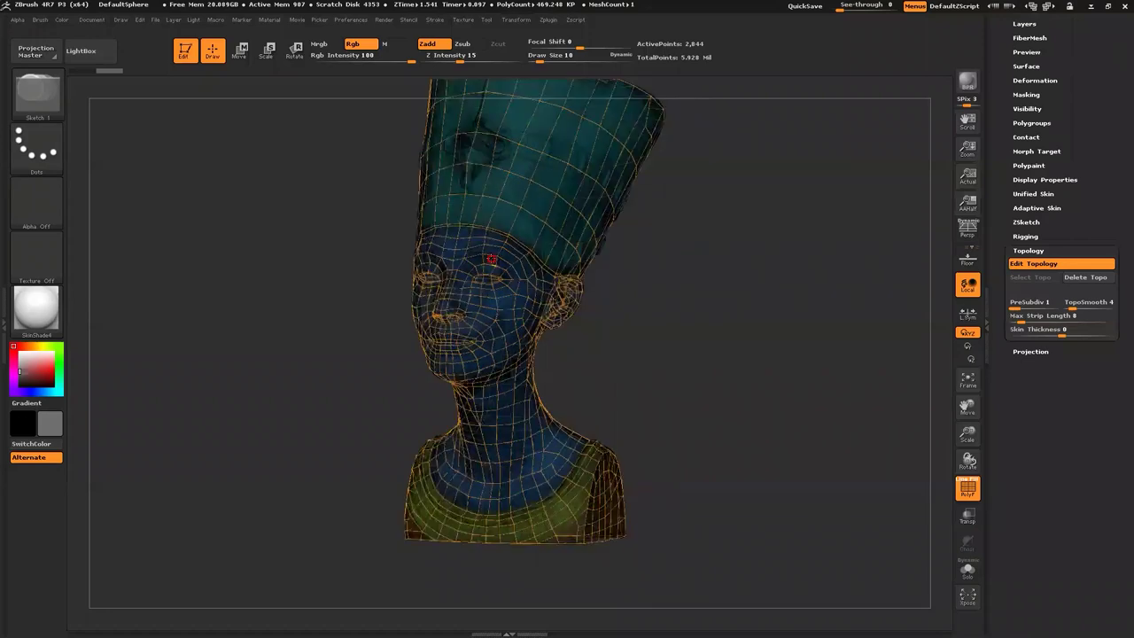
{"action": "left_click_drag", "start_coordinate": [496, 269], "coordinate": [637, 398], "text": "alt"}
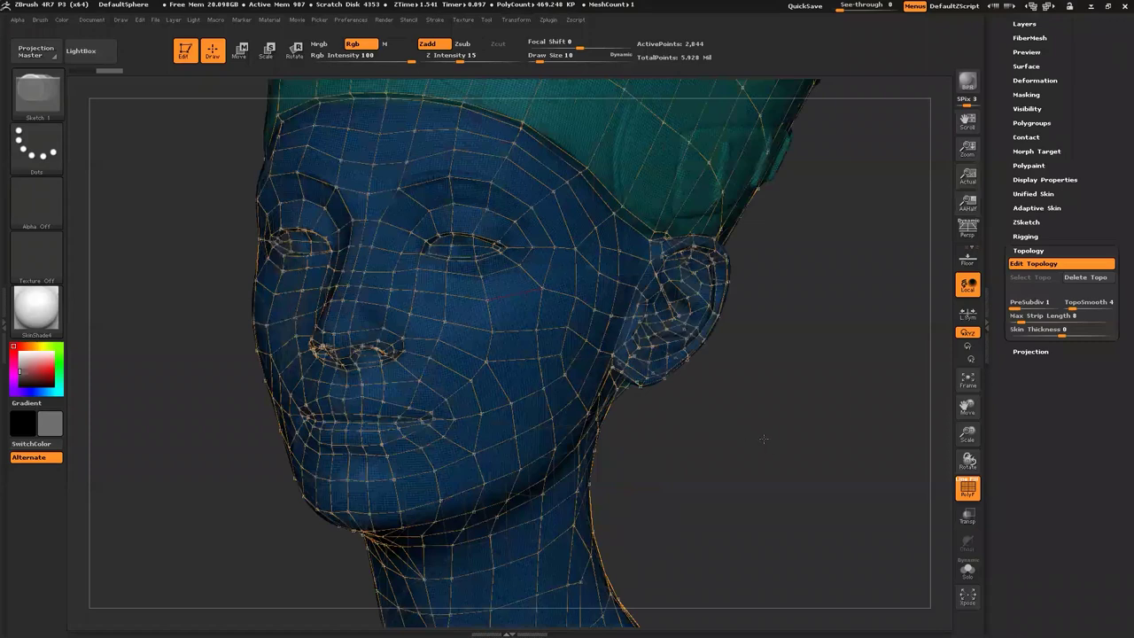
{"action": "left_click_drag", "start_coordinate": [725, 411], "coordinate": [623, 372]}
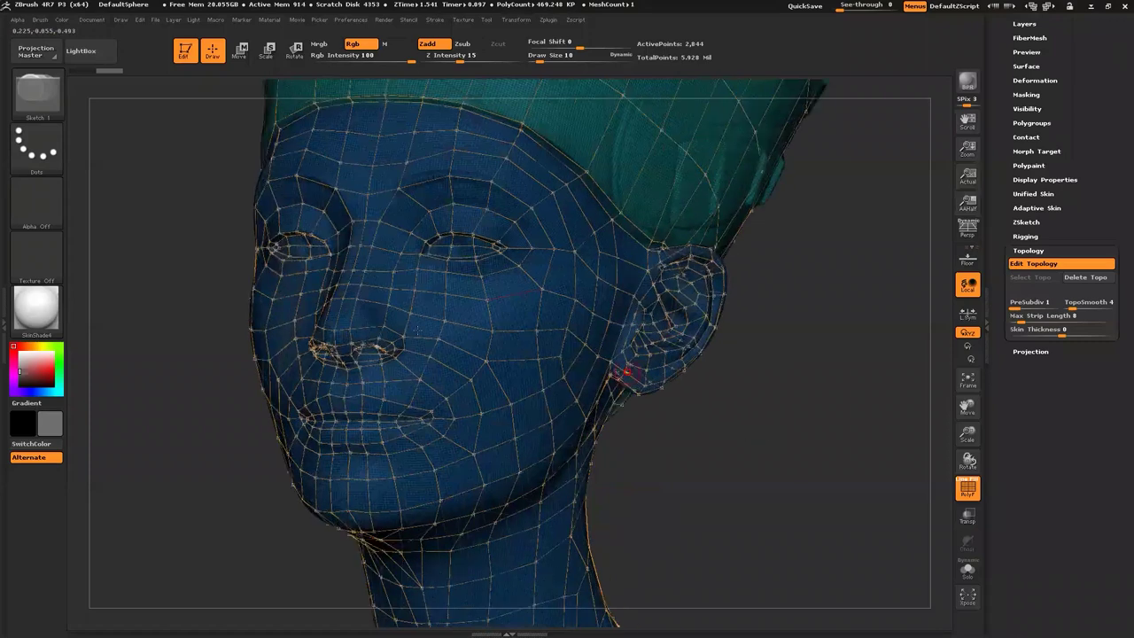
{"action": "left_click", "coordinate": [418, 330]}
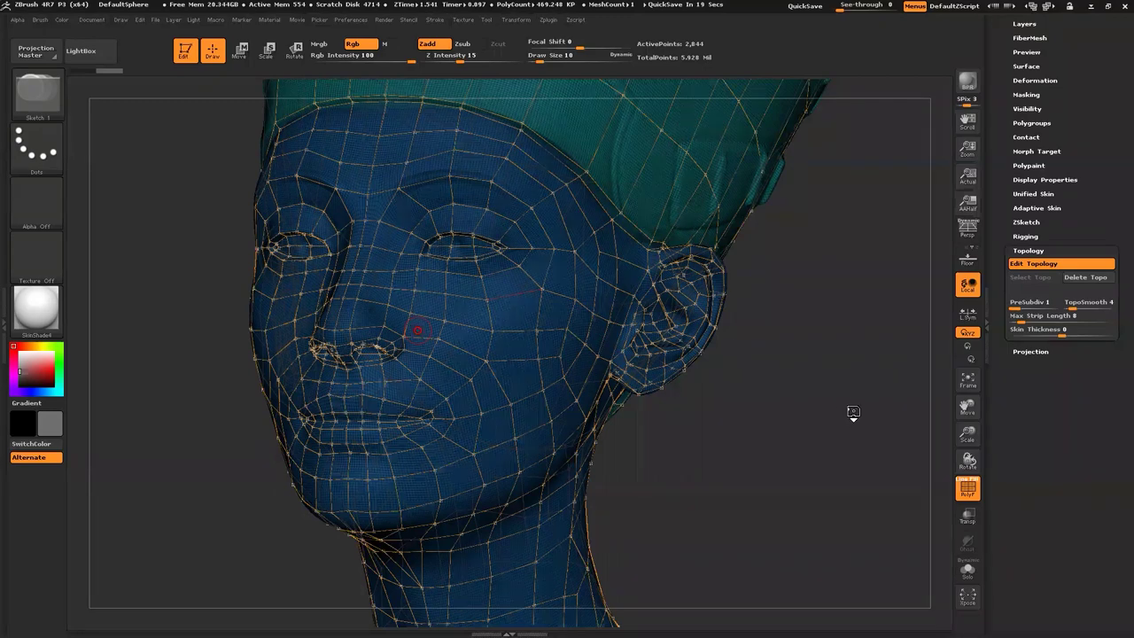
{"action": "key", "text": "f"}
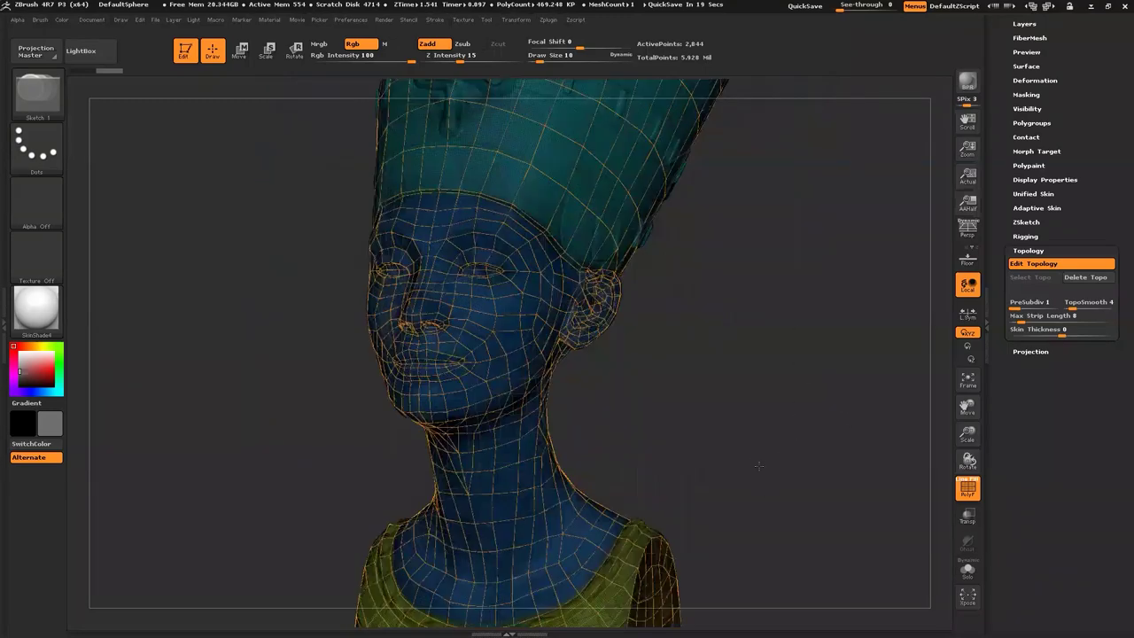
Inspect the crown, snap to front view, and turn on the adaptive skin preview.
{"action": "left_click_drag", "start_coordinate": [789, 413], "coordinate": [783, 427]}
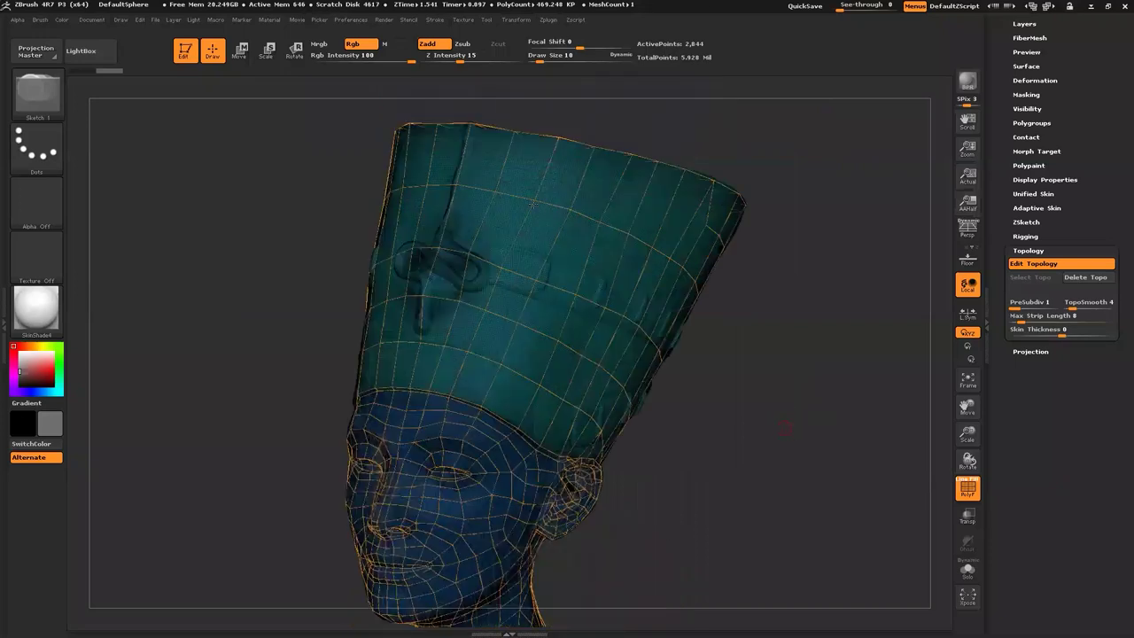
{"action": "left_click_drag", "start_coordinate": [755, 411], "coordinate": [455, 322]}
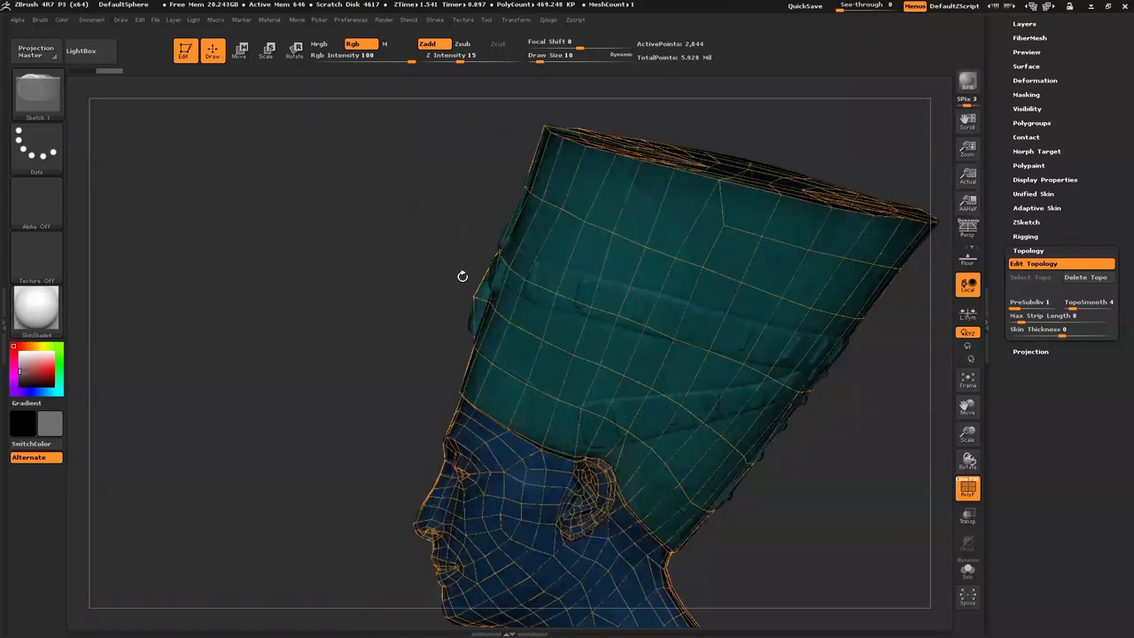
{"action": "left_click_drag", "start_coordinate": [458, 310], "coordinate": [467, 290]}
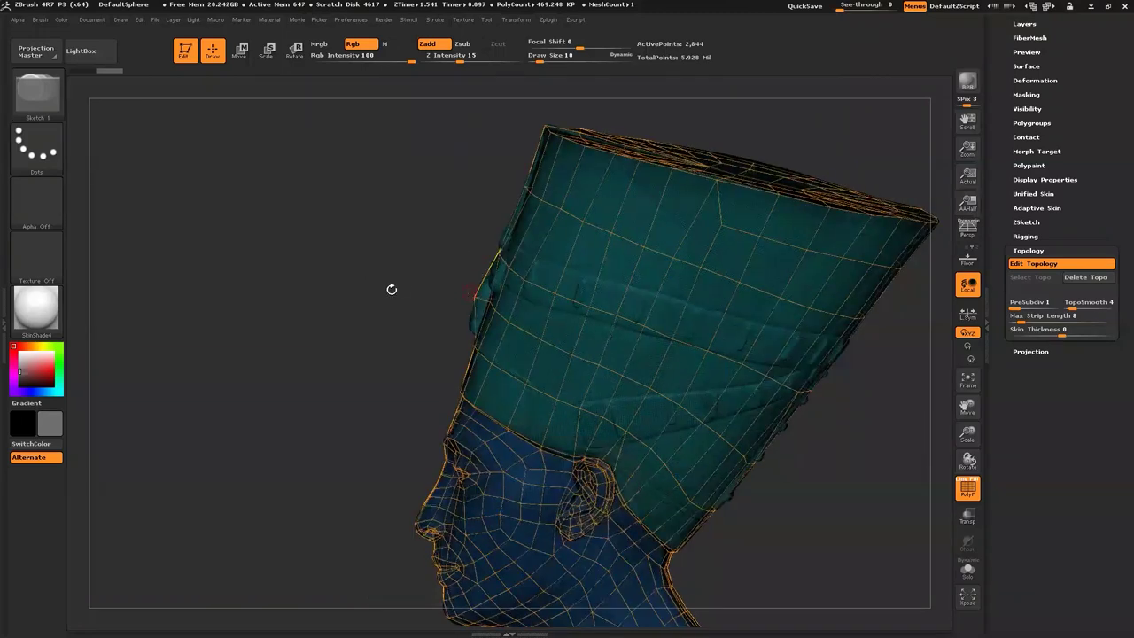
{"action": "left_click_drag", "start_coordinate": [325, 301], "coordinate": [369, 309]}
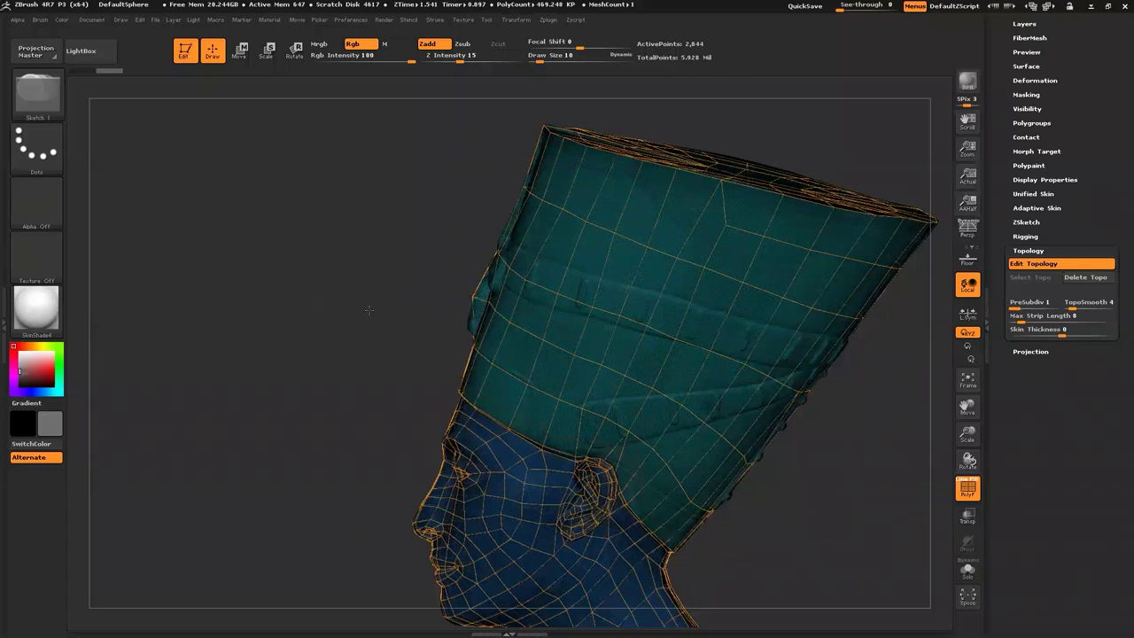
{"action": "left_click_drag", "start_coordinate": [426, 276], "coordinate": [426, 275], "text": "shift"}
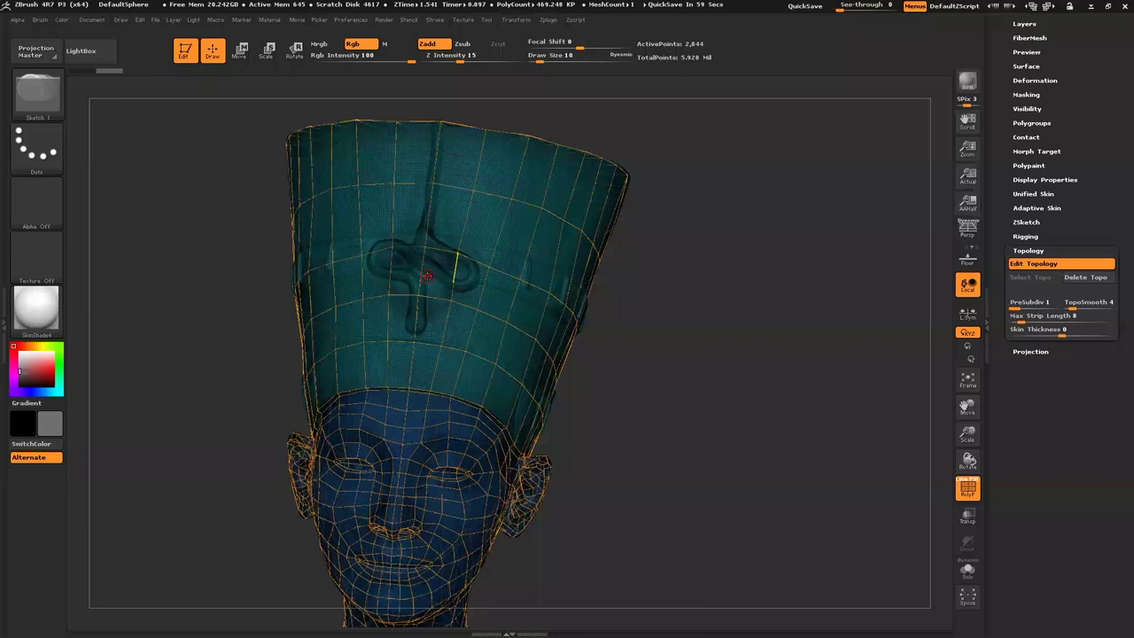
{"action": "key", "text": "a"}
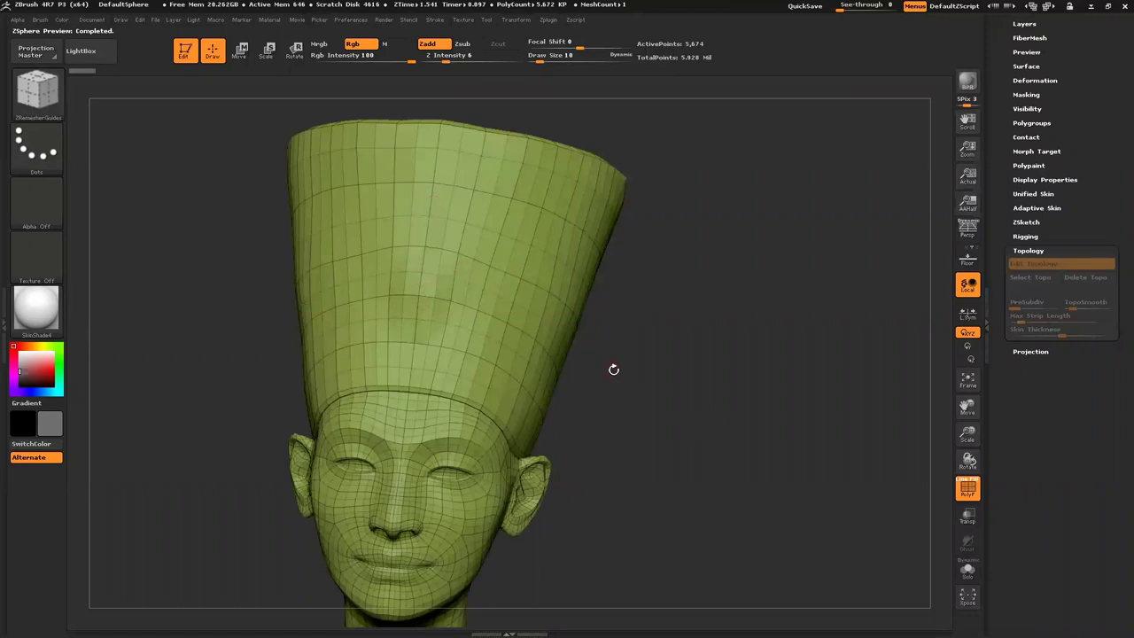
Toggle the adaptive skin preview to inspect the bust's back, ending in Edit Topology.
{"action": "key", "text": "a"}
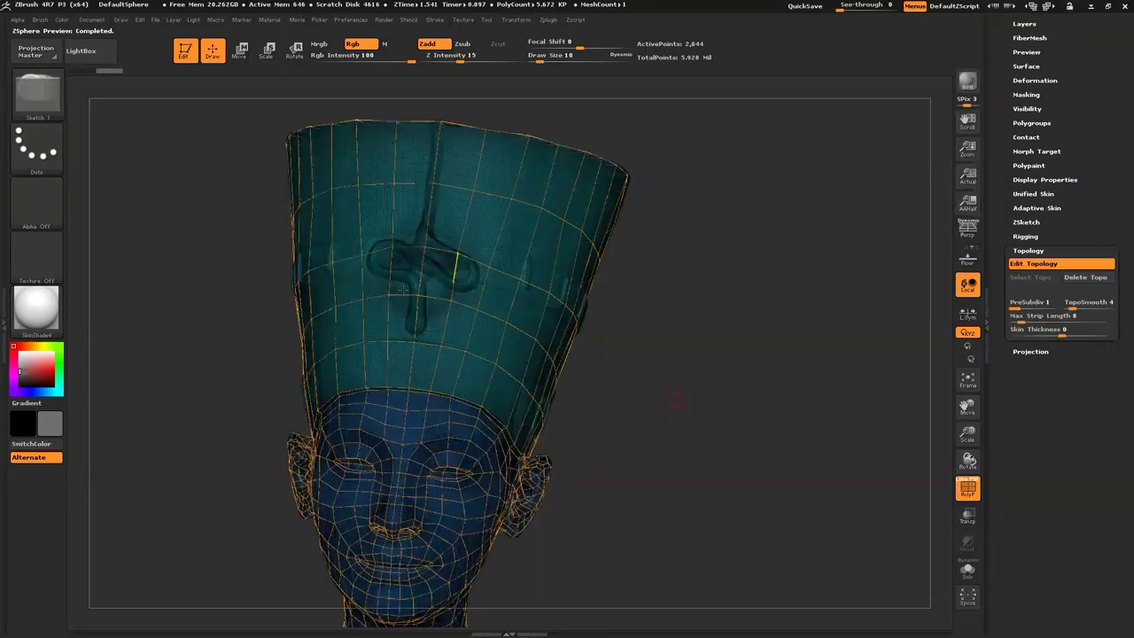
{"action": "left_click_drag", "start_coordinate": [676, 401], "coordinate": [390, 255]}
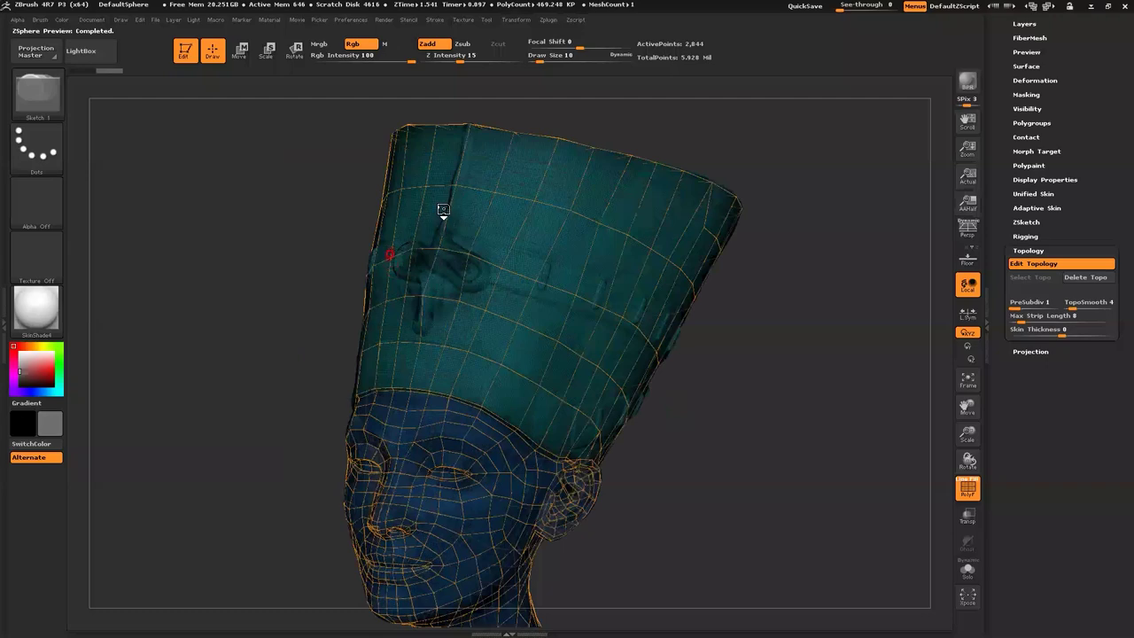
{"action": "key", "text": "a"}
{"action": "key", "text": "a"}
{"action": "key", "text": "a"}
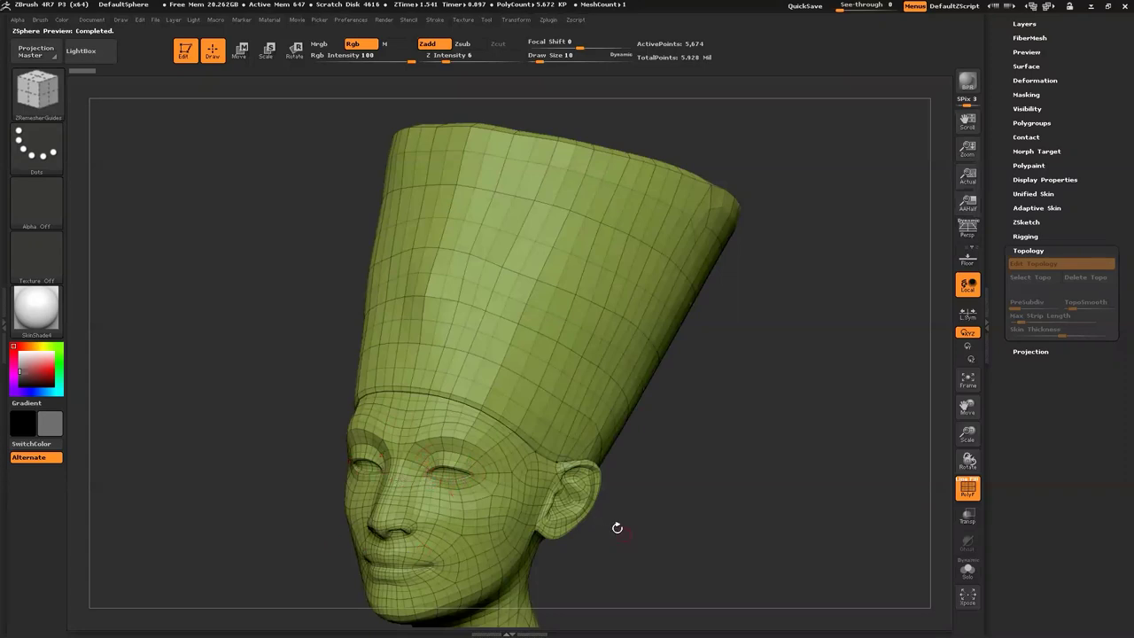
{"action": "left_click_drag", "start_coordinate": [736, 522], "coordinate": [646, 515]}
{"action": "mouse_move", "coordinate": [714, 517]}
{"action": "left_mouse_down"}
{"action": "mouse_move", "coordinate": [741, 517]}
{"action": "mouse_move", "coordinate": [719, 516]}
{"action": "left_mouse_up"}
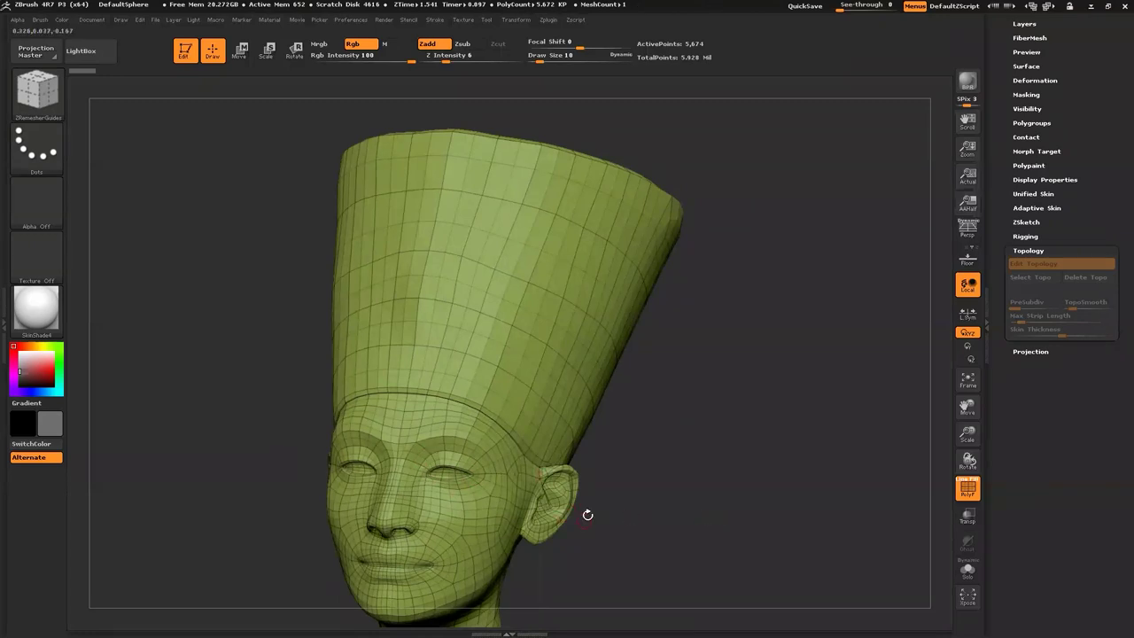
{"action": "key", "text": "a"}
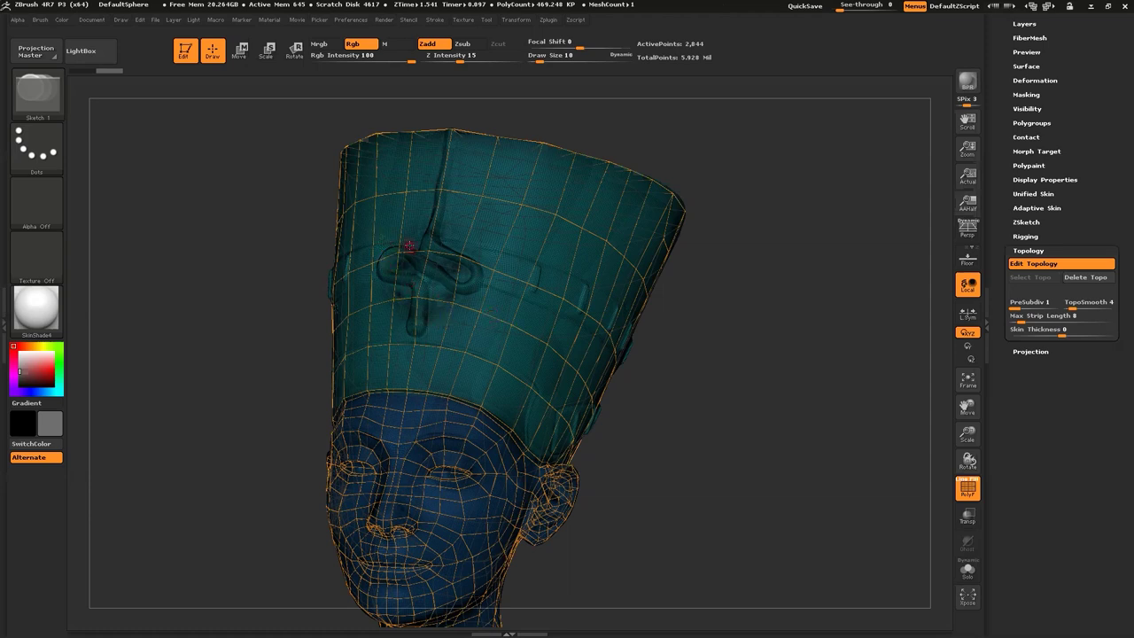
{"action": "left_click_drag", "start_coordinate": [643, 305], "coordinate": [505, 358]}
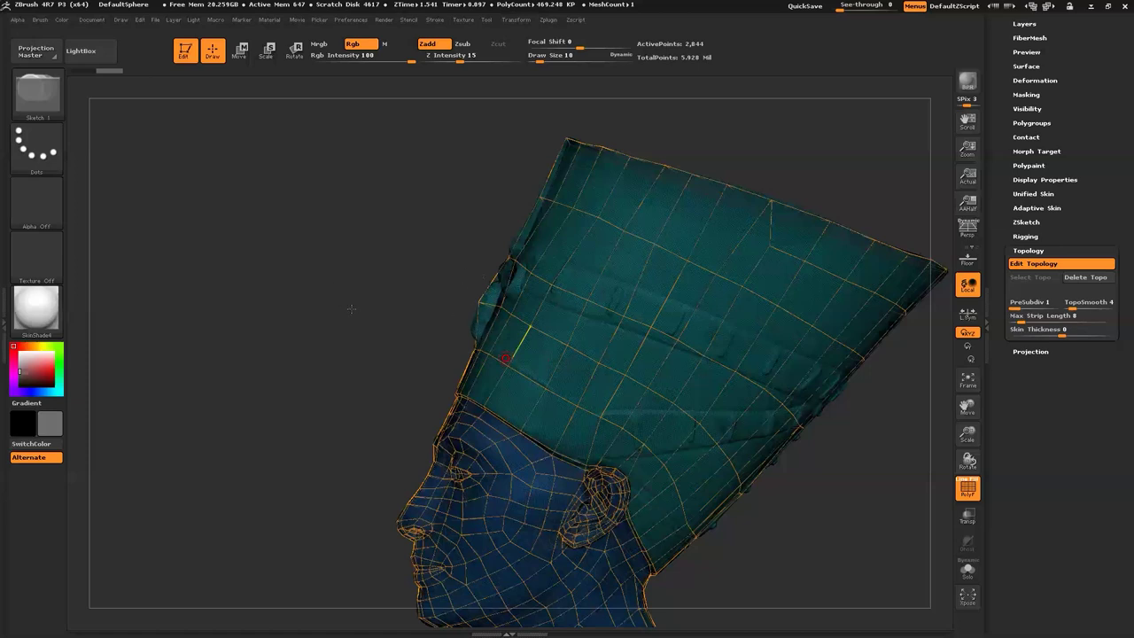
{"action": "left_click_drag", "start_coordinate": [351, 308], "coordinate": [351, 309]}
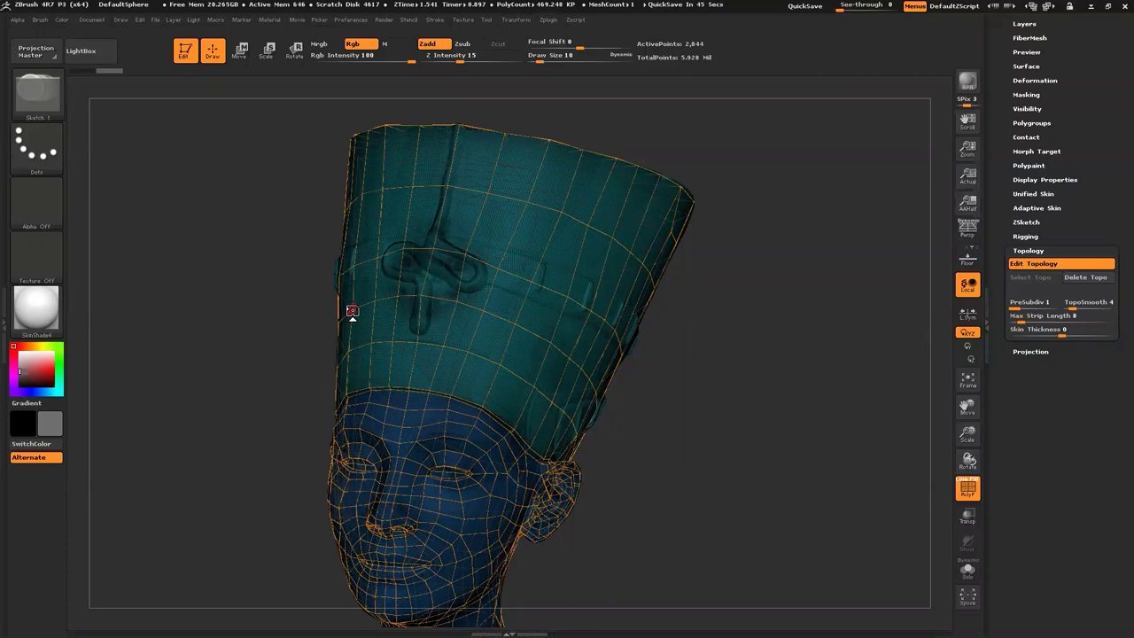
{"action": "scroll", "coordinate": [1045, 213], "scroll_direction": "up", "scroll_amount": 5}
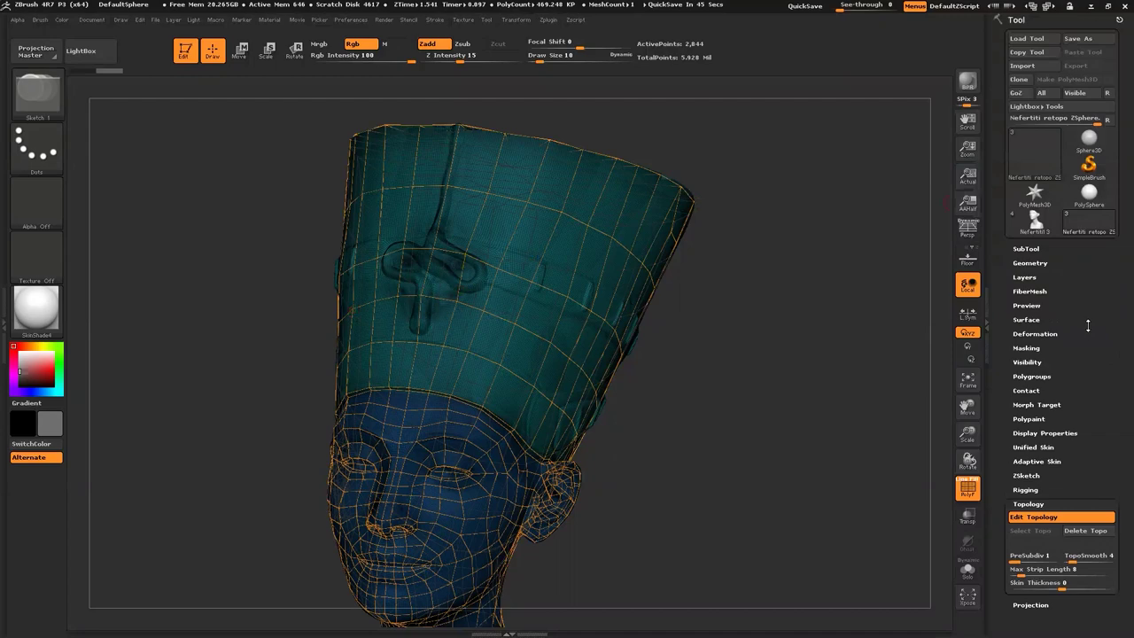
Switch from Nefertiti 3 to the retopo ZSphere tool and select the Nefertiti retopo result subtool.
{"action": "left_click", "coordinate": [1034, 218]}
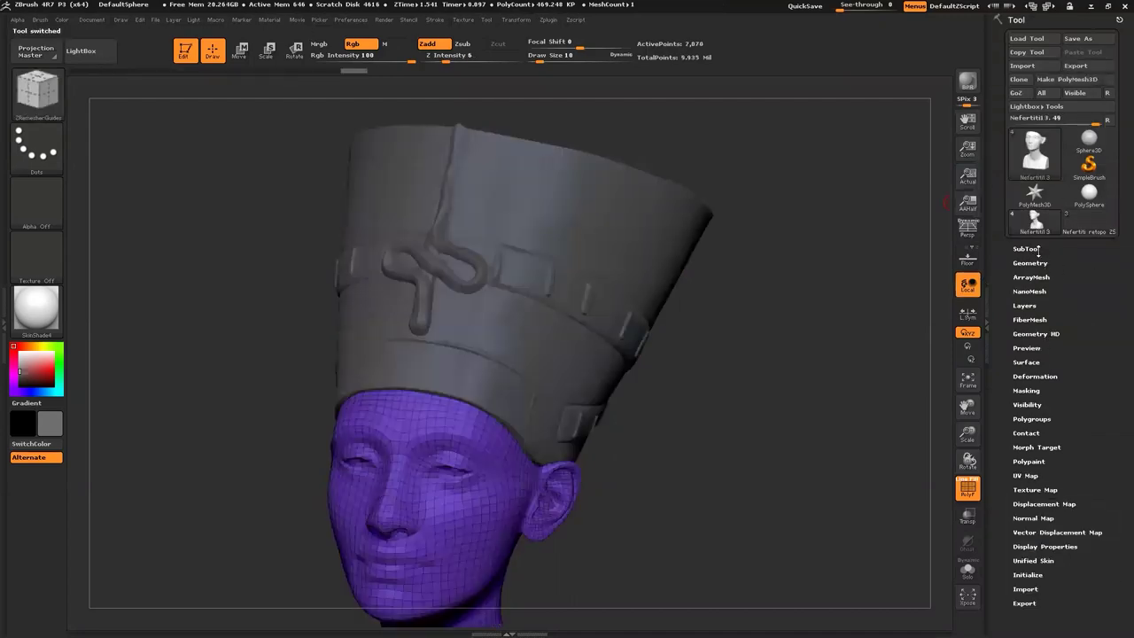
{"action": "left_click", "coordinate": [1089, 196]}
{"action": "left_click", "coordinate": [1089, 222]}
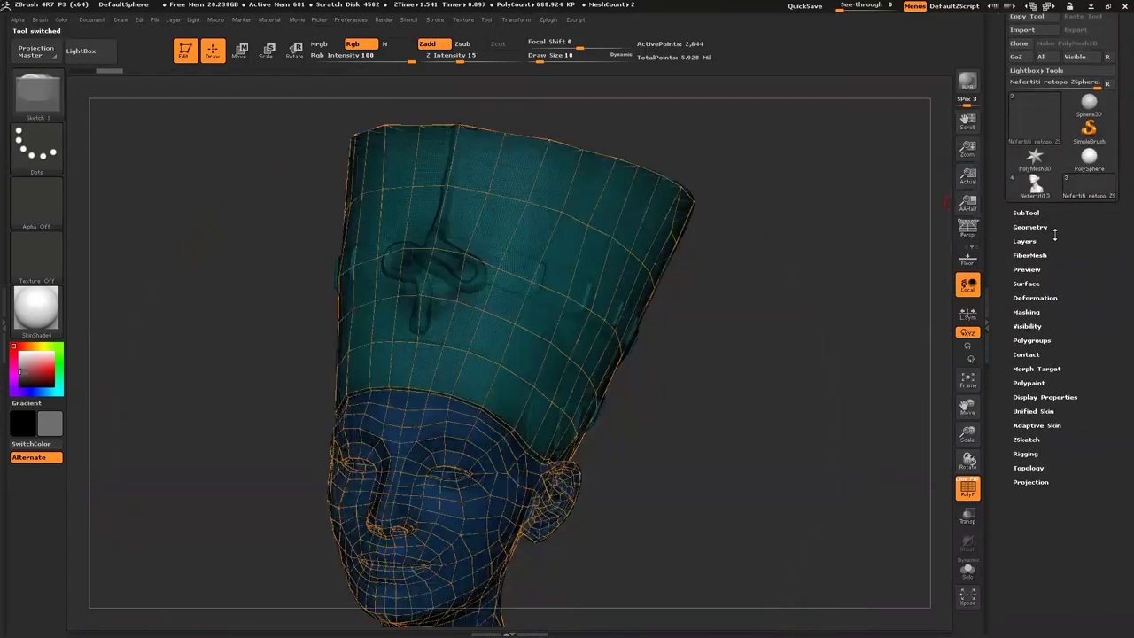
{"action": "left_click", "coordinate": [1025, 213]}
{"action": "left_click", "coordinate": [1033, 268]}
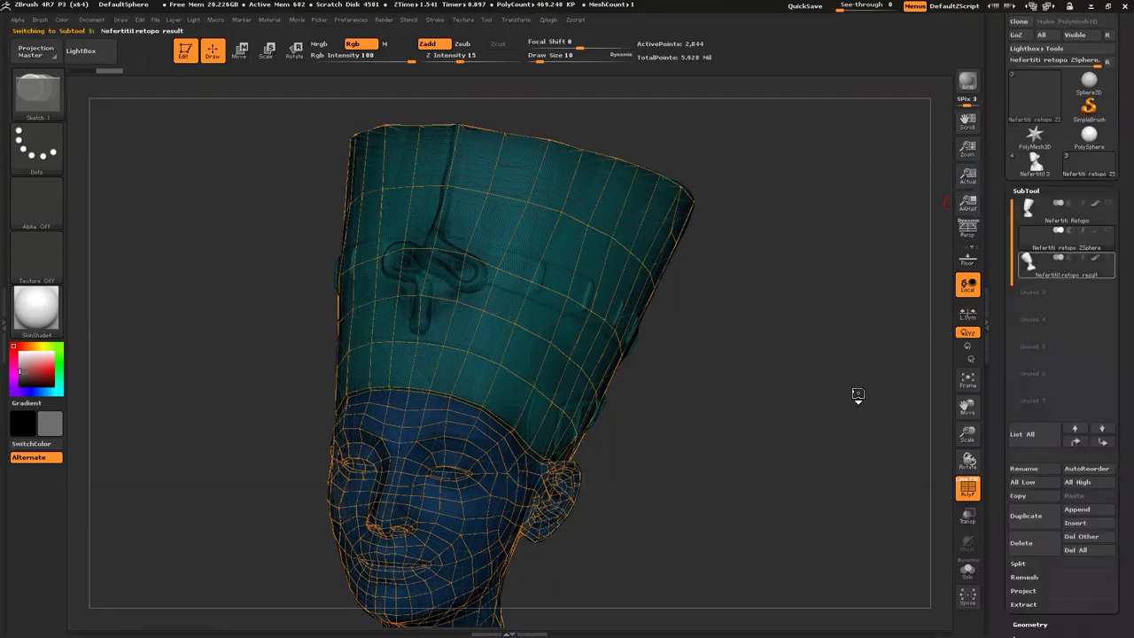
{"action": "left_click_drag", "start_coordinate": [792, 395], "coordinate": [789, 392]}
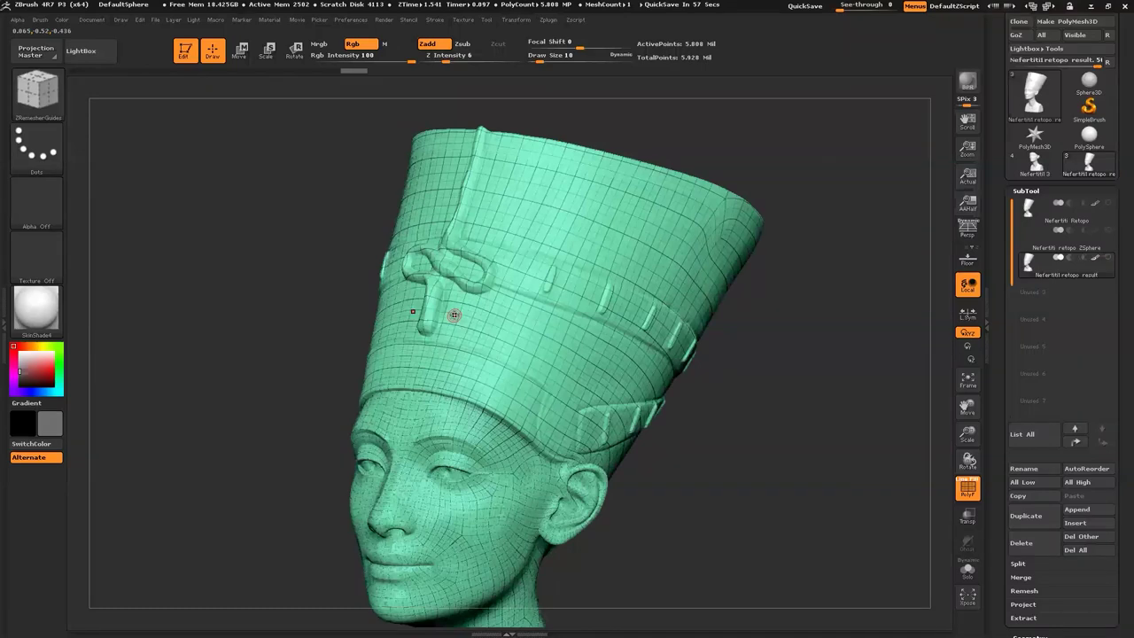
Compare the retopo mesh at its lowest and highest subdivision levels.
{"action": "key", "text": "shift+d"}
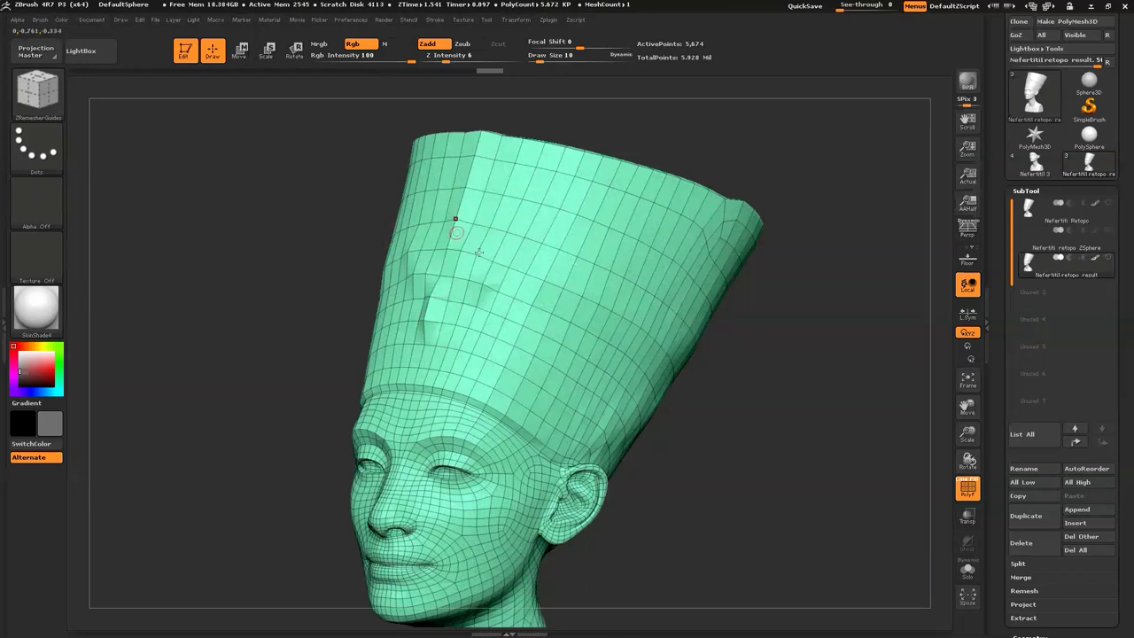
{"action": "key", "text": "d"}
{"action": "key", "text": "d"}
{"action": "key", "text": "d"}
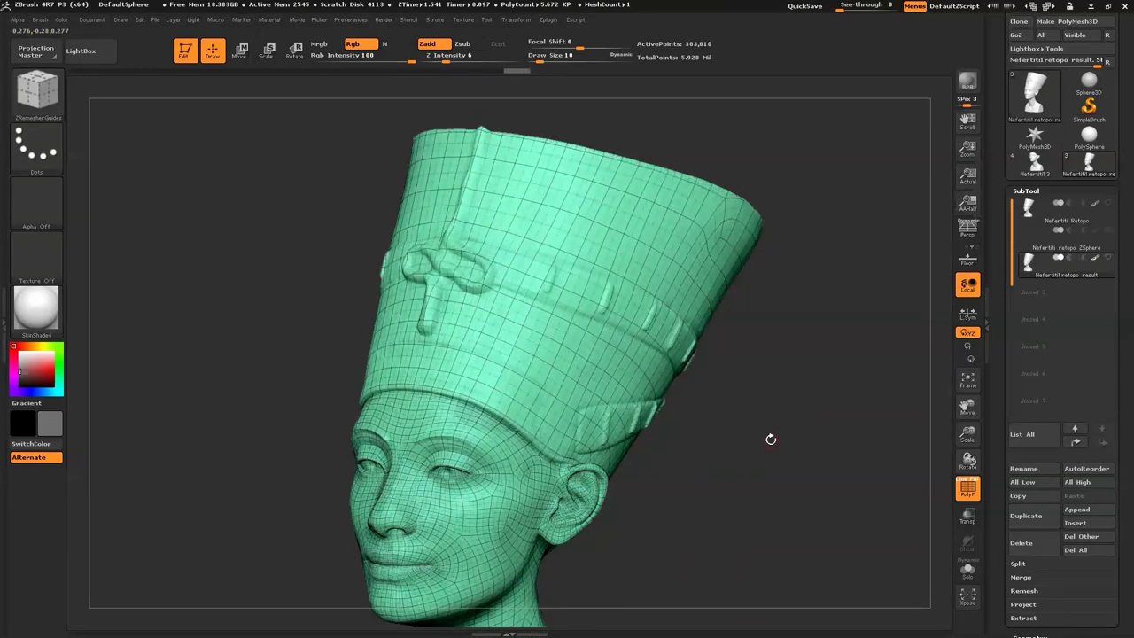
{"action": "key", "text": "d"}
{"action": "key", "text": "d"}
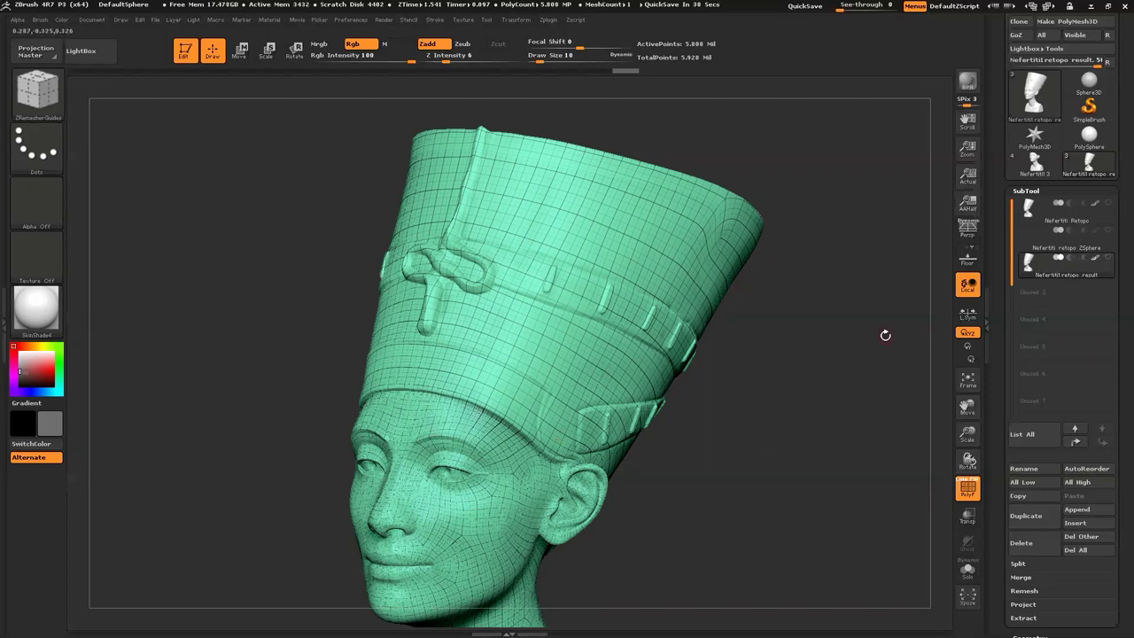
Load the Nefertiti Uvs.ZTL tool.
{"action": "scroll", "coordinate": [1063, 133], "scroll_direction": "up", "scroll_amount": 2}
{"action": "left_click", "coordinate": [1028, 38]}
{"action": "double_click", "coordinate": [250, 199]}
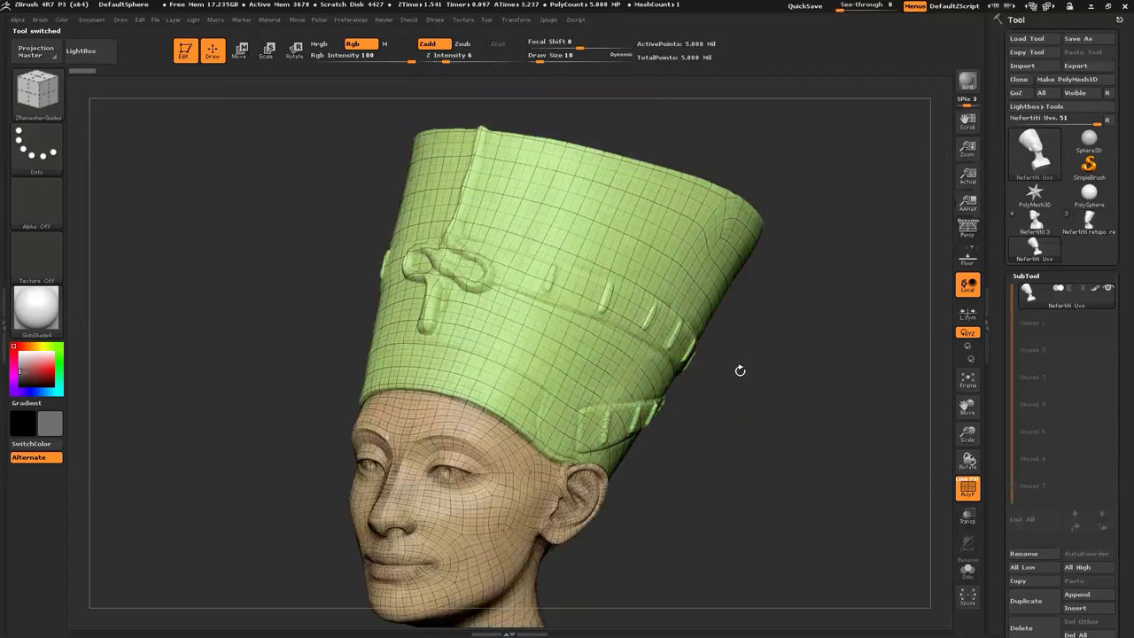
{"action": "left_click_drag", "start_coordinate": [756, 386], "coordinate": [765, 413], "text": "shift"}
{"action": "key", "text": "shift+d"}
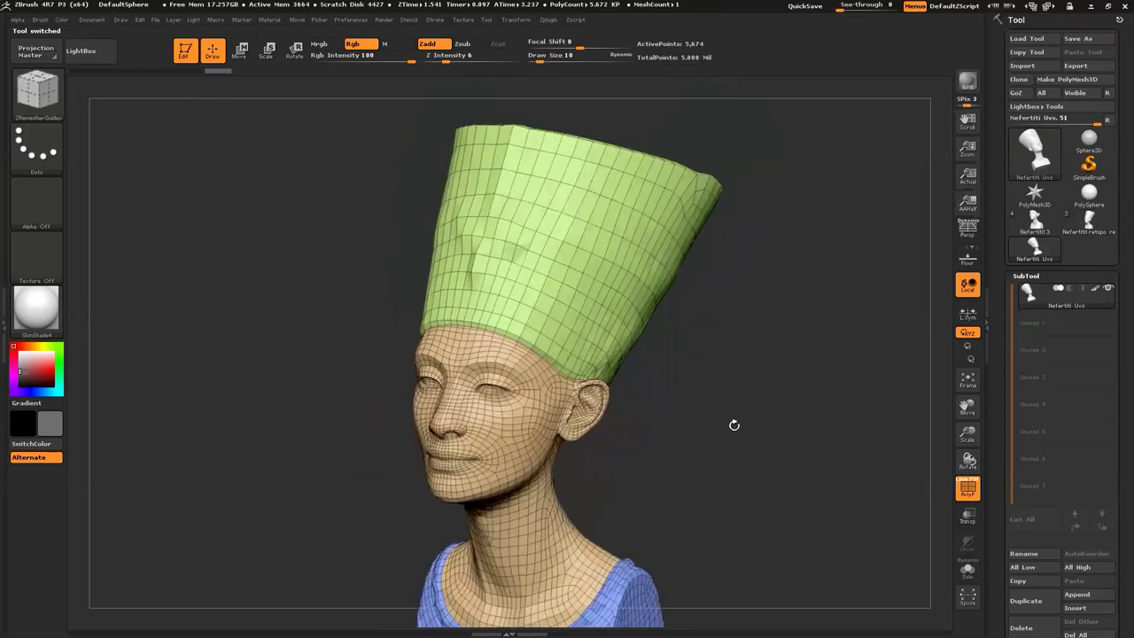
{"action": "left_click_drag", "start_coordinate": [720, 404], "coordinate": [684, 409]}
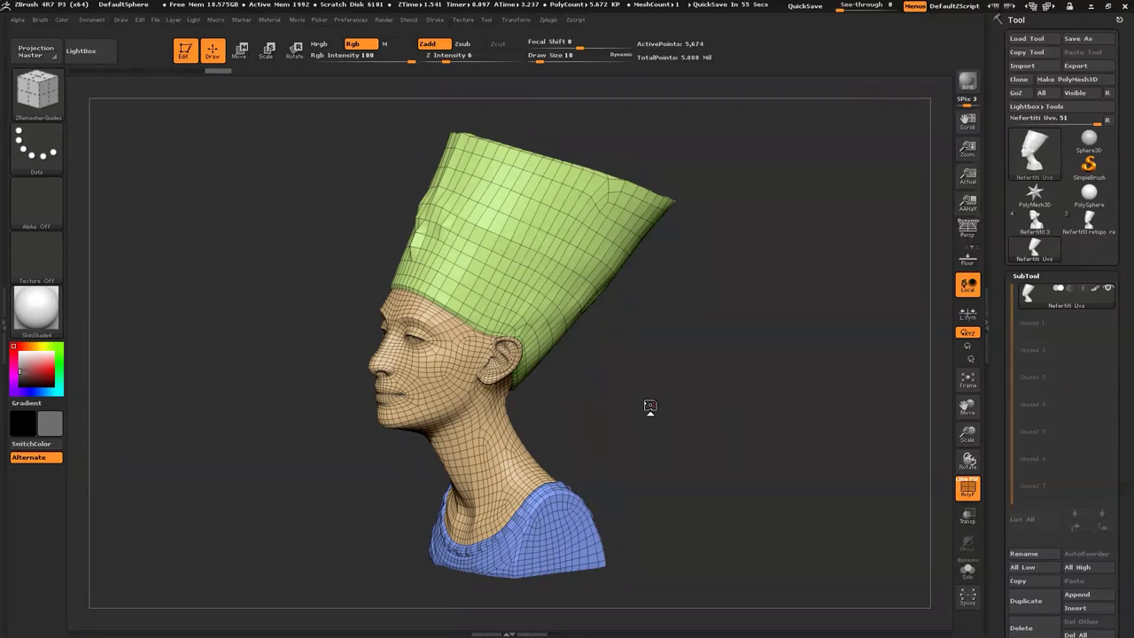
{"action": "mouse_move", "coordinate": [588, 387]}
{"action": "left_mouse_down", "text": "alt"}
{"action": "mouse_move", "coordinate": [650, 377]}
{"action": "mouse_move", "coordinate": [515, 340]}
{"action": "left_mouse_up", "text": "alt"}
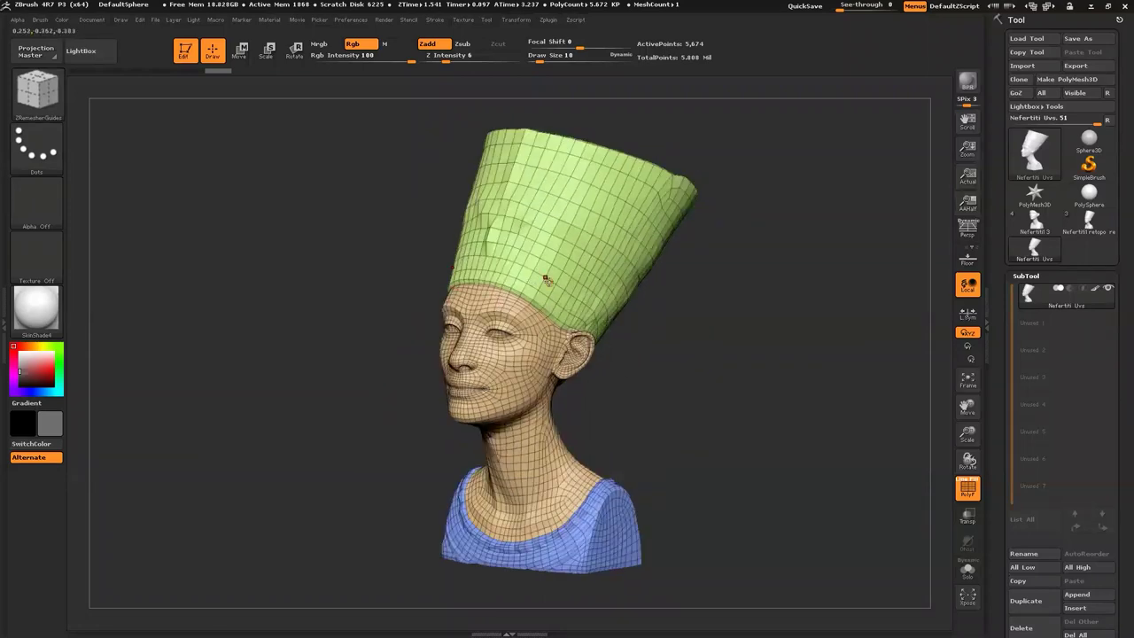
{"action": "left_click_drag", "start_coordinate": [501, 302], "coordinate": [502, 257], "text": "alt"}
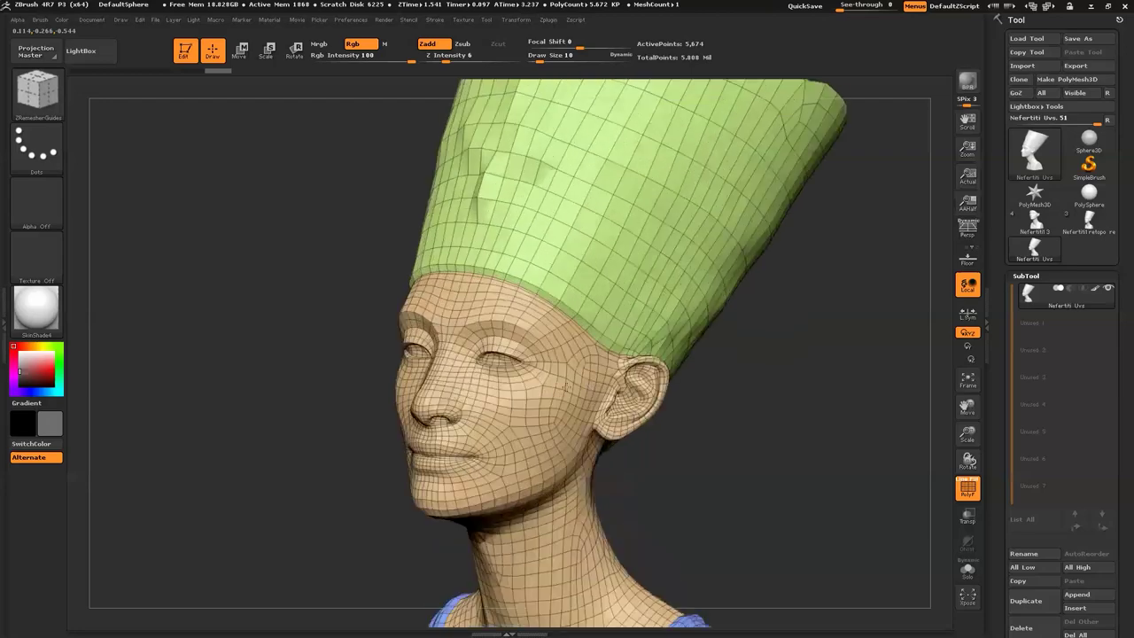
{"action": "left_click_drag", "start_coordinate": [568, 387], "coordinate": [561, 430], "text": "alt"}
{"action": "left_click_drag", "start_coordinate": [433, 295], "coordinate": [385, 261], "text": "alt"}
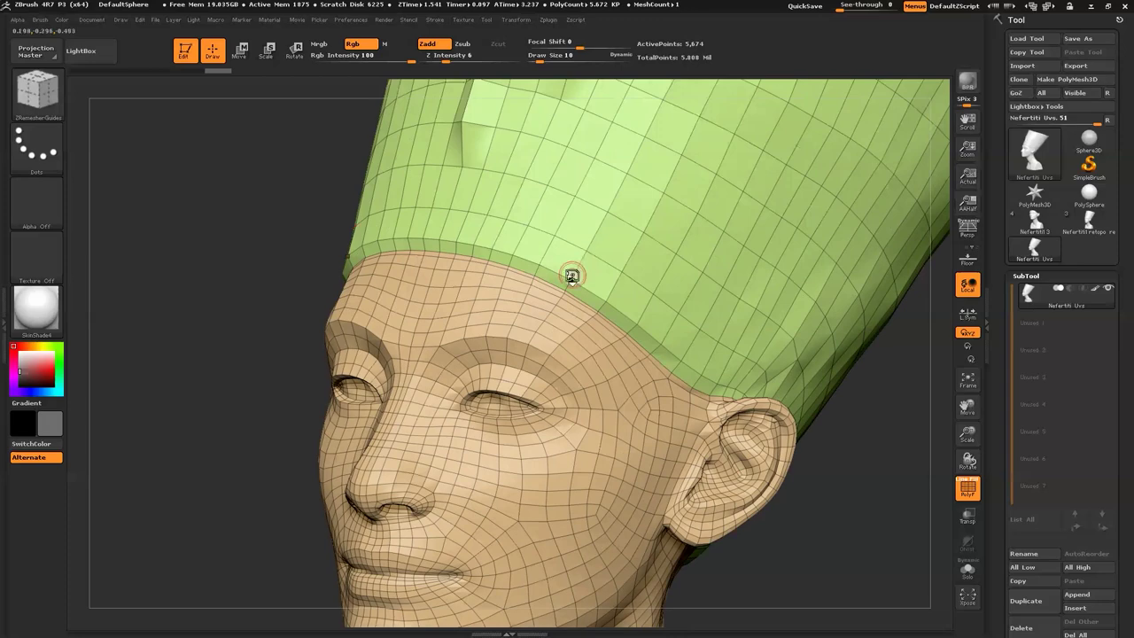
Raise the bust to its 90,754-point subdivision level, frame it and orbit to a front view.
{"action": "key", "text": "ctrl+d"}
{"action": "key", "text": "ctrl+d"}
{"action": "scroll", "coordinate": [458, 266], "scroll_direction": "up", "scroll_amount": 3}
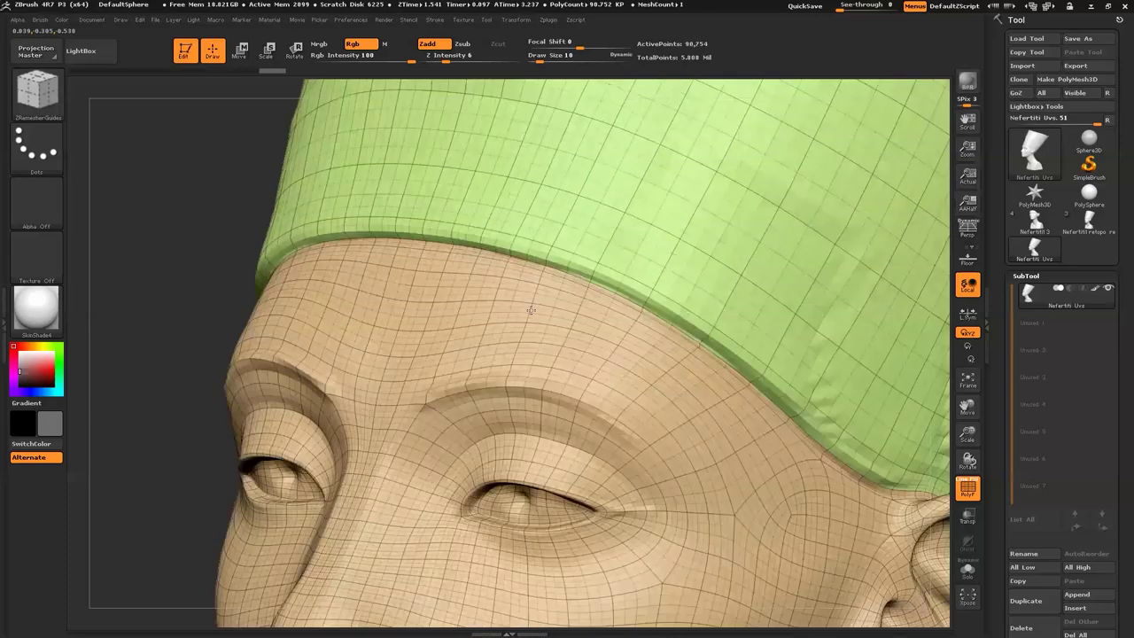
{"action": "scroll", "coordinate": [284, 235], "scroll_direction": "up", "scroll_amount": 2}
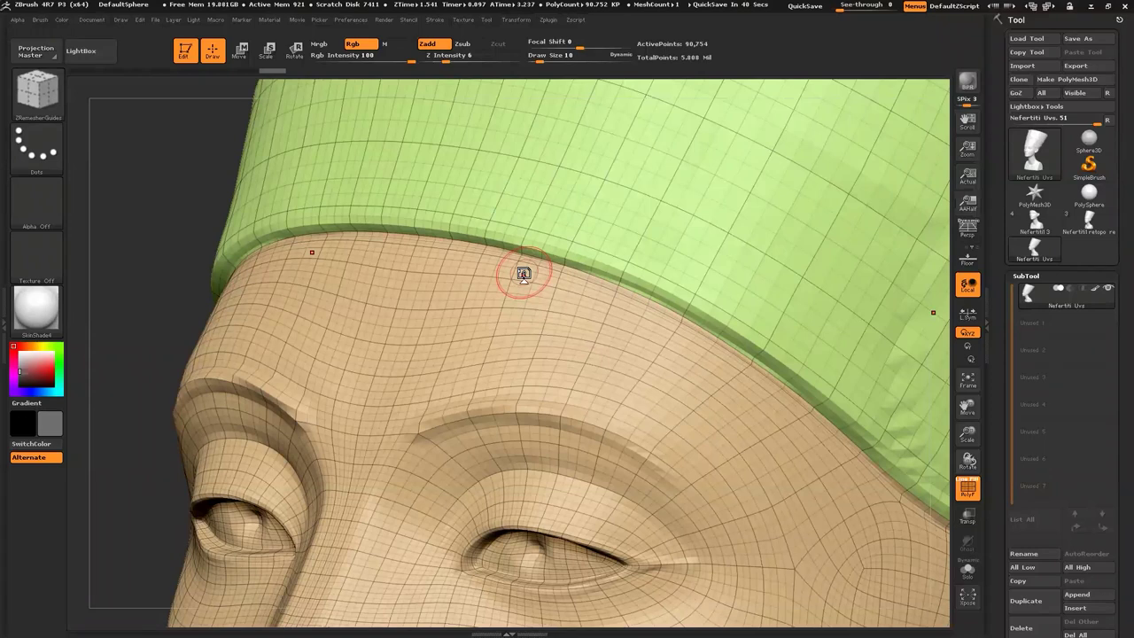
{"action": "key", "text": "f"}
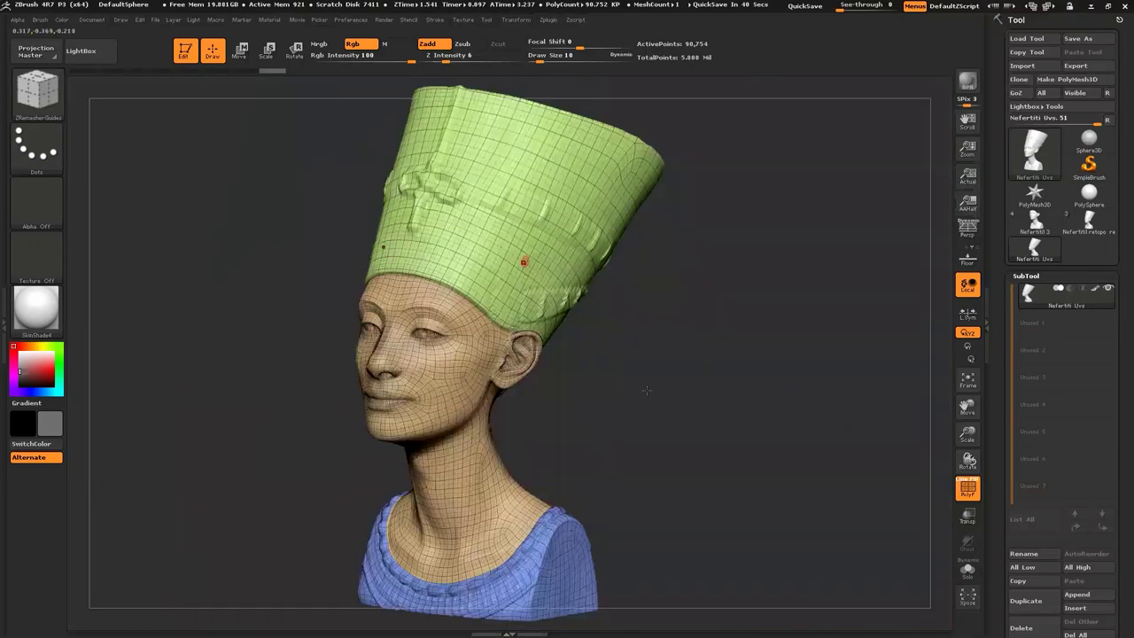
{"action": "left_click_drag", "start_coordinate": [648, 388], "coordinate": [651, 384]}
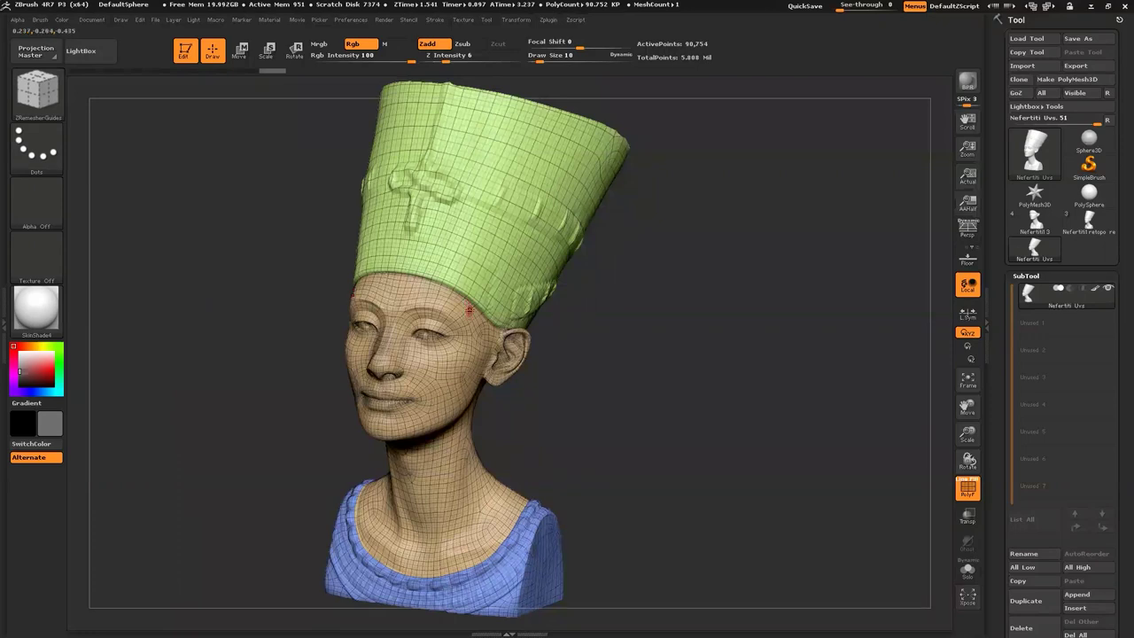
{"action": "left_click_drag", "start_coordinate": [712, 382], "coordinate": [776, 419]}
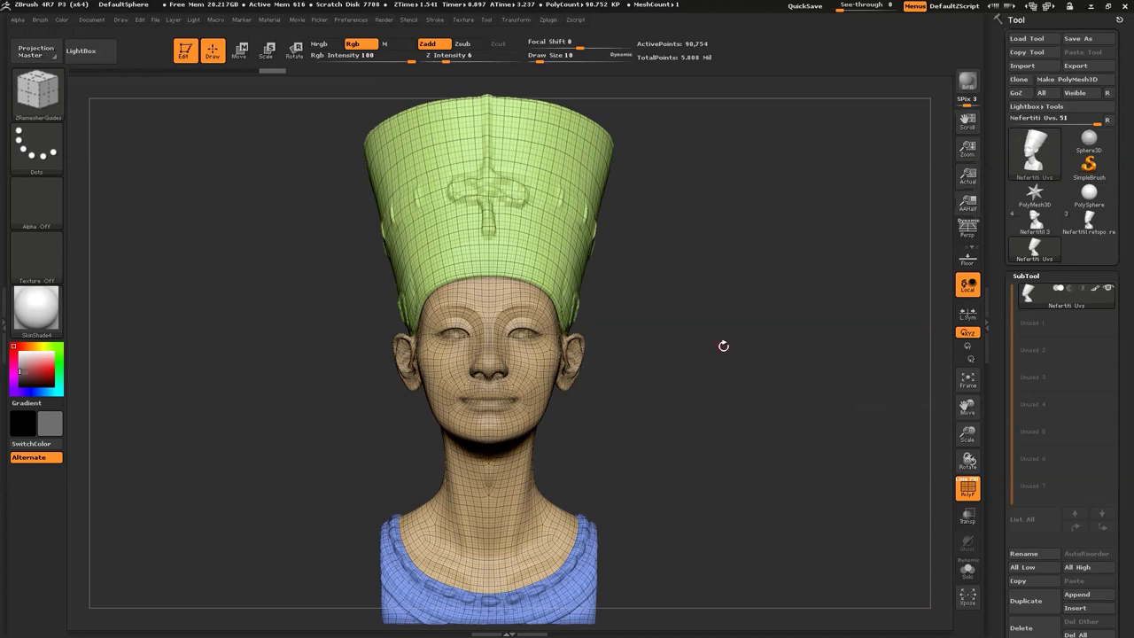
{"action": "left_click_drag", "start_coordinate": [743, 323], "coordinate": [743, 334]}
{"action": "key", "text": "space"}
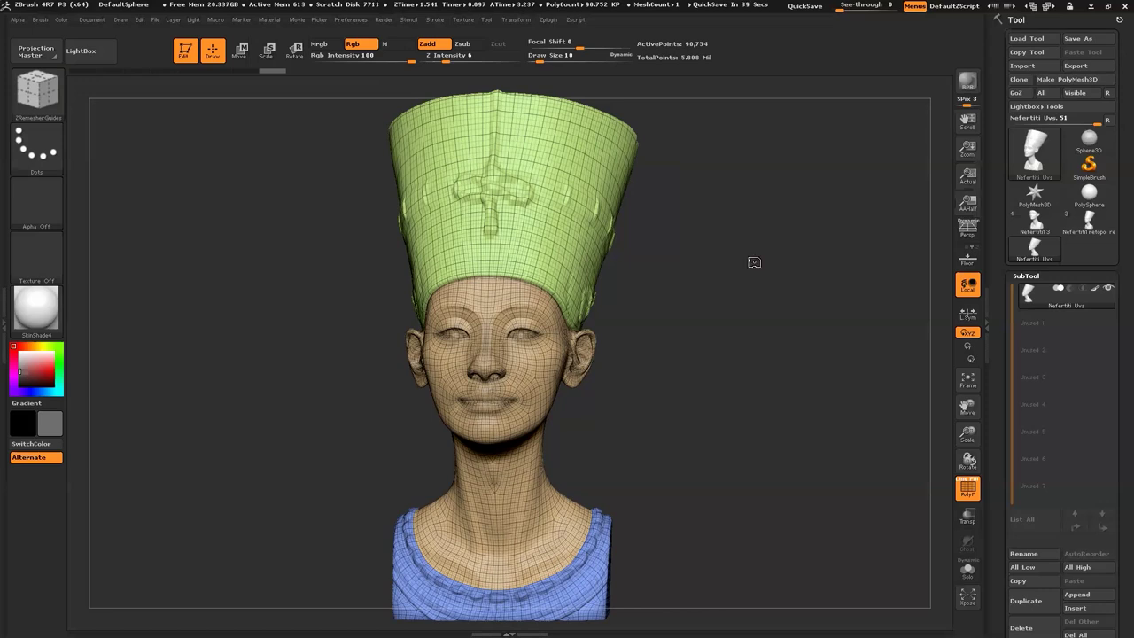
Dock the Zplugin menu in the tray and switch UV Master to a 5,674-point working clone.
{"action": "left_click", "coordinate": [549, 20]}
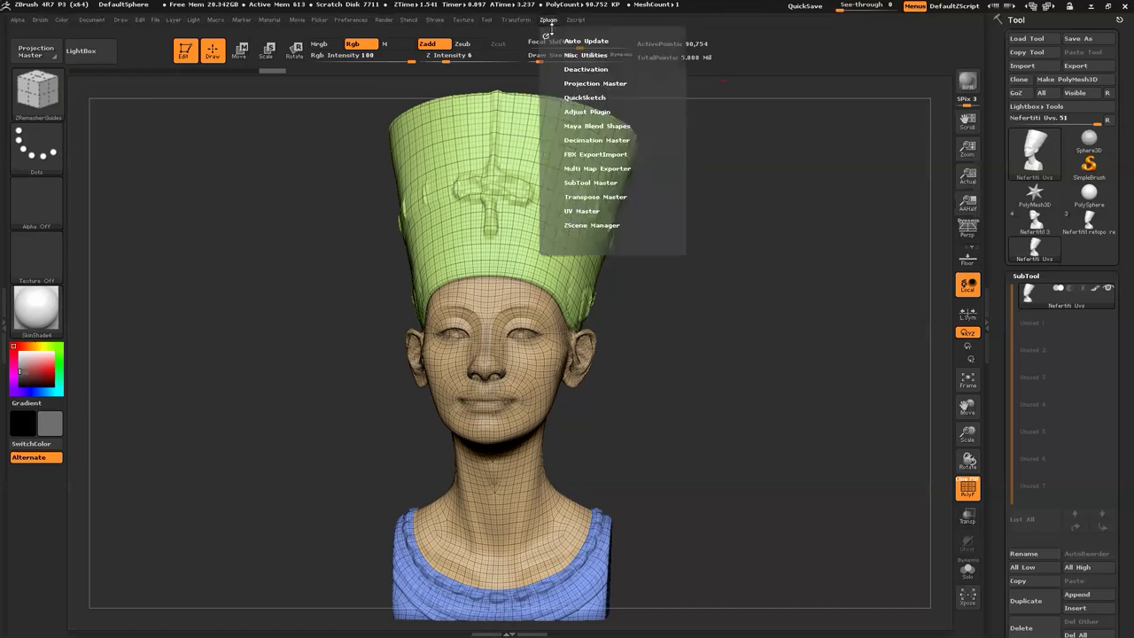
{"action": "left_click_drag", "start_coordinate": [547, 34], "coordinate": [1050, 40]}
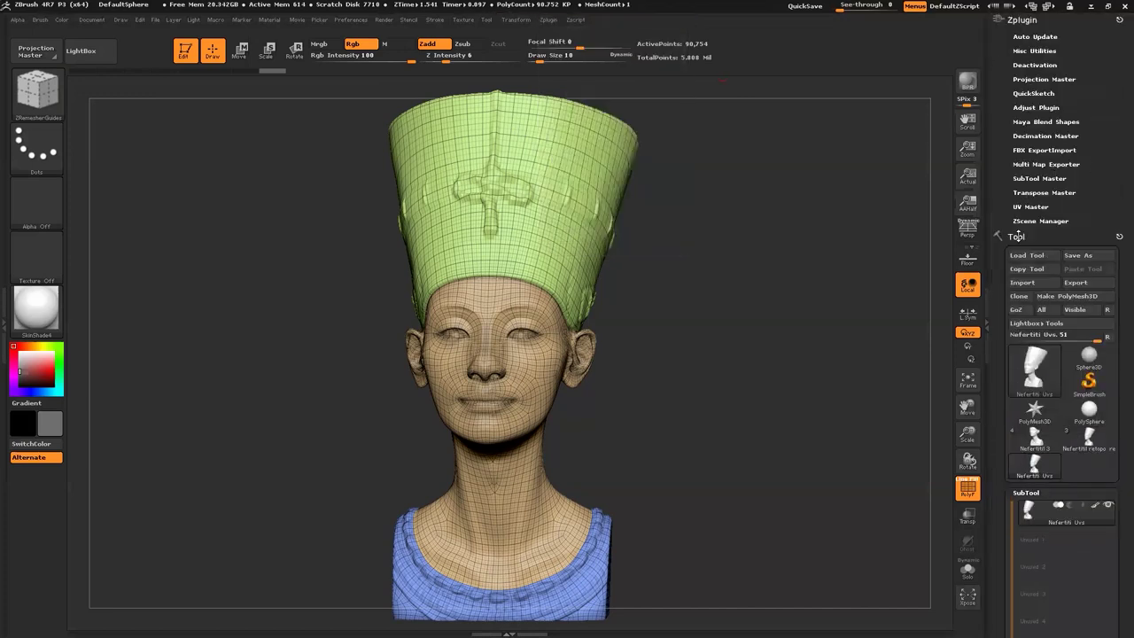
{"action": "left_click", "coordinate": [1058, 207]}
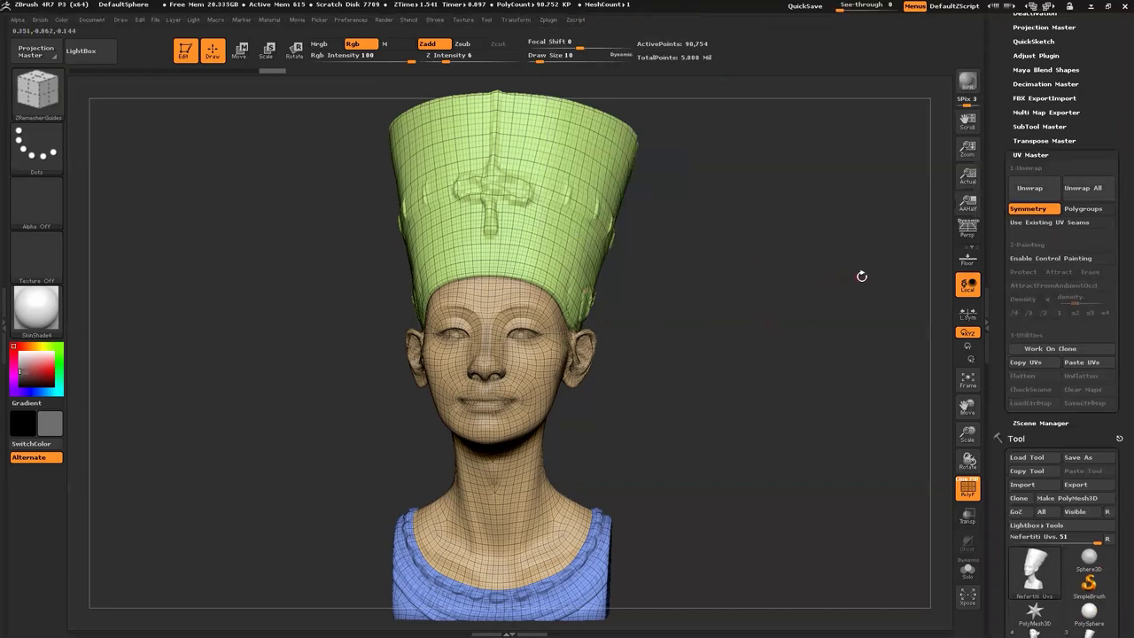
{"action": "left_click", "coordinate": [1042, 354]}
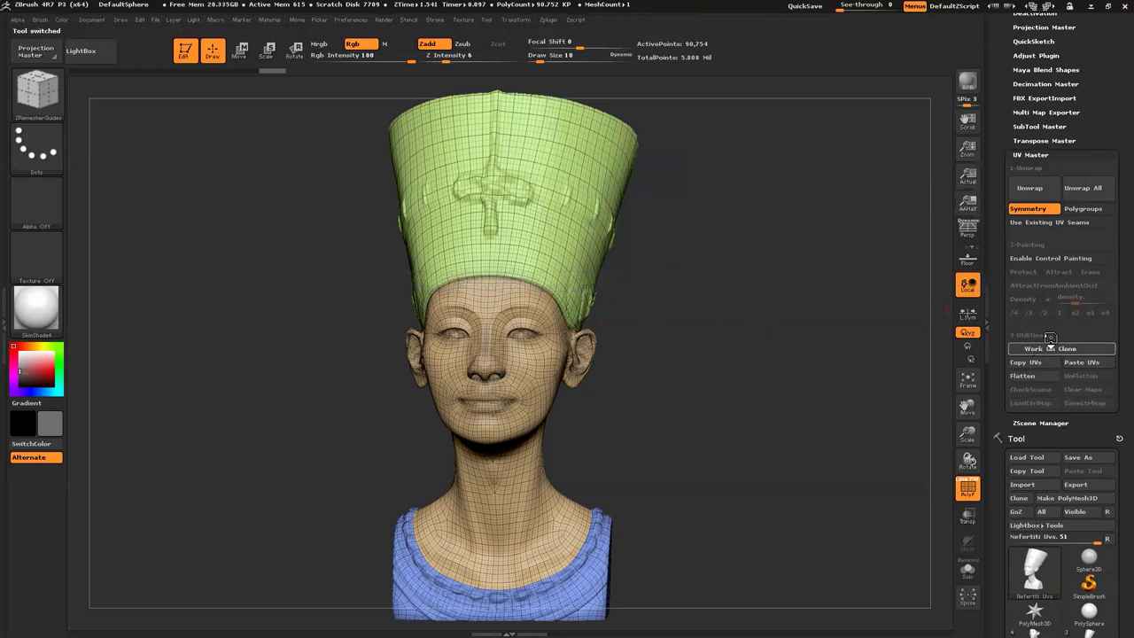
{"action": "left_click_drag", "start_coordinate": [768, 357], "coordinate": [754, 352]}
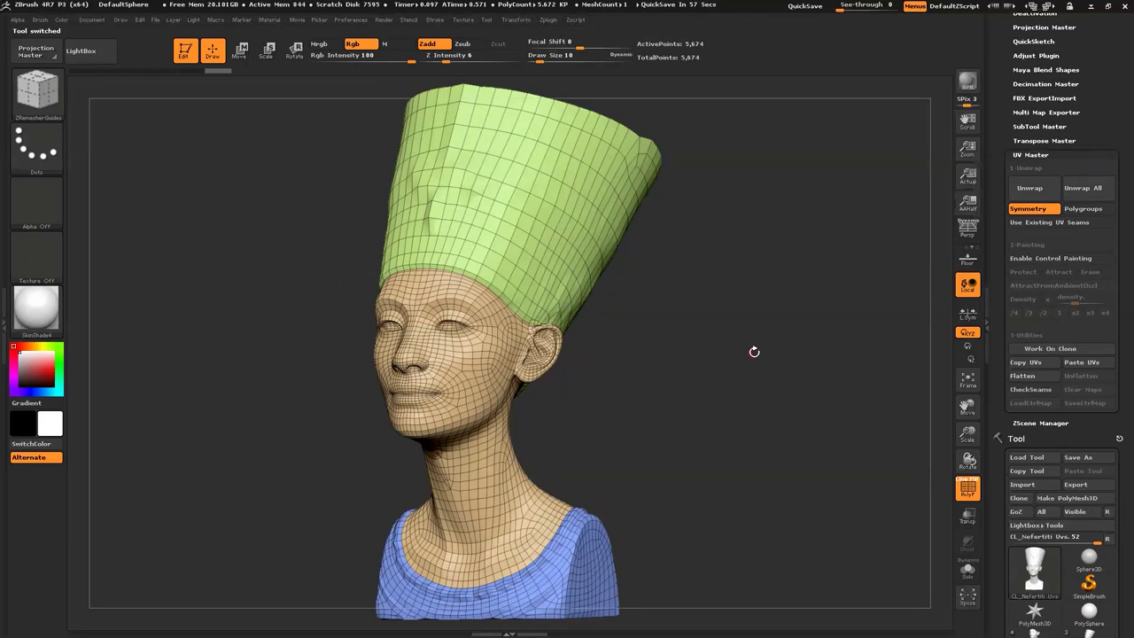
Enable Polygroups in UV Master, unwrap the clone and flatten its three UV islands.
{"action": "left_click", "coordinate": [1082, 209]}
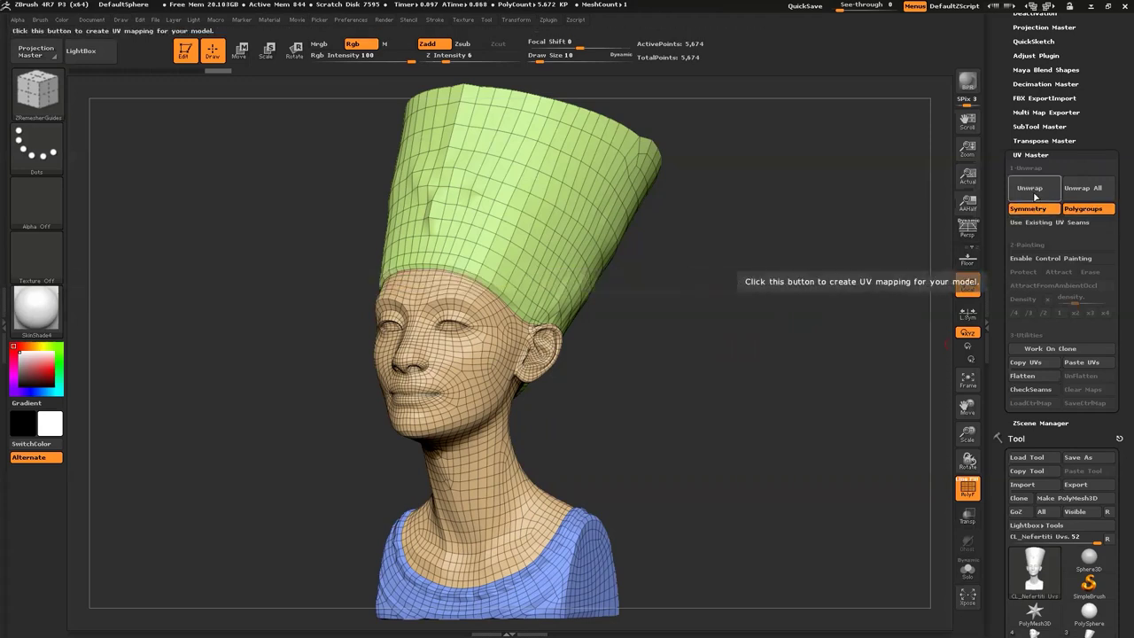
{"action": "left_click", "coordinate": [1030, 189]}
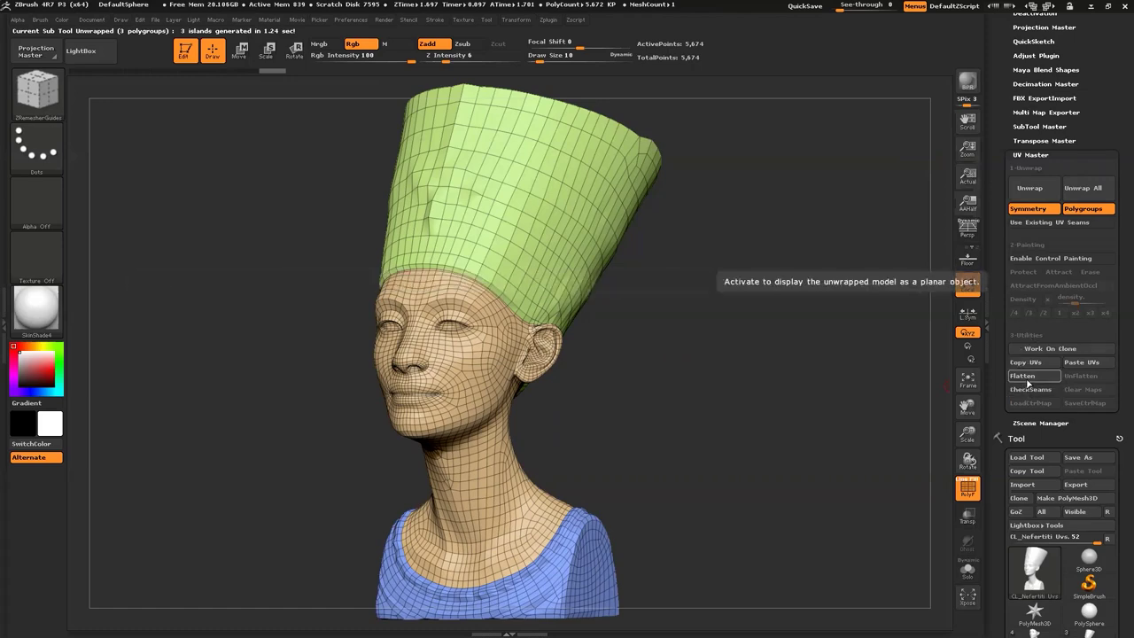
{"action": "left_click", "coordinate": [1028, 381]}
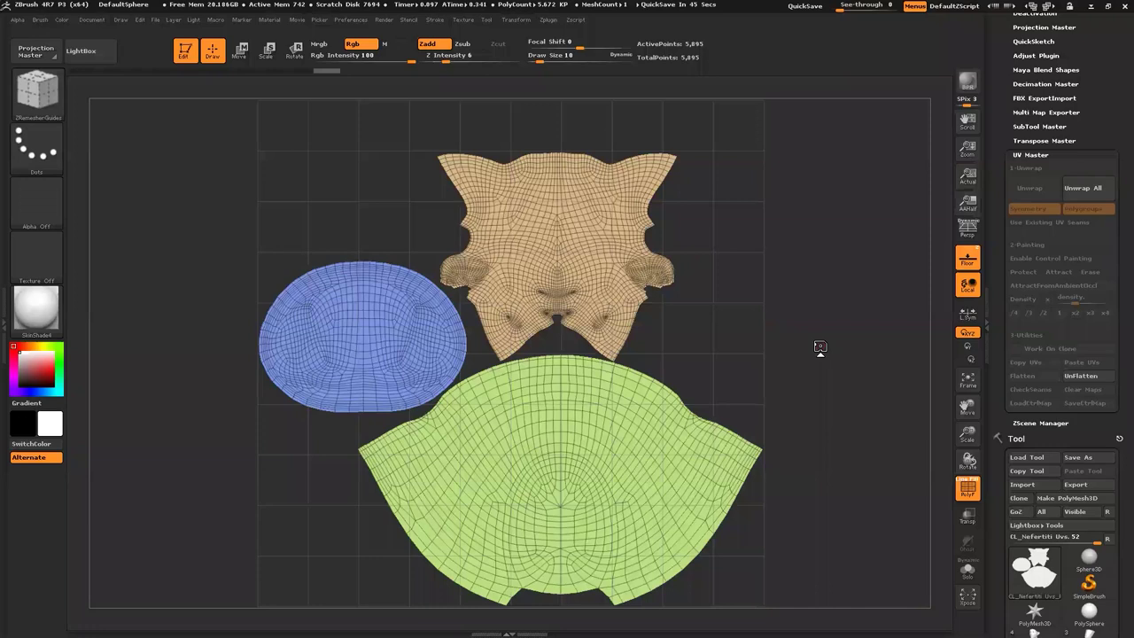
UnFlatten the islands back onto the bust and turn on CheckSeams to show orange seams.
{"action": "left_click", "coordinate": [1092, 377]}
{"action": "left_click_drag", "start_coordinate": [802, 382], "coordinate": [827, 388]}
{"action": "left_click", "coordinate": [1022, 377]}
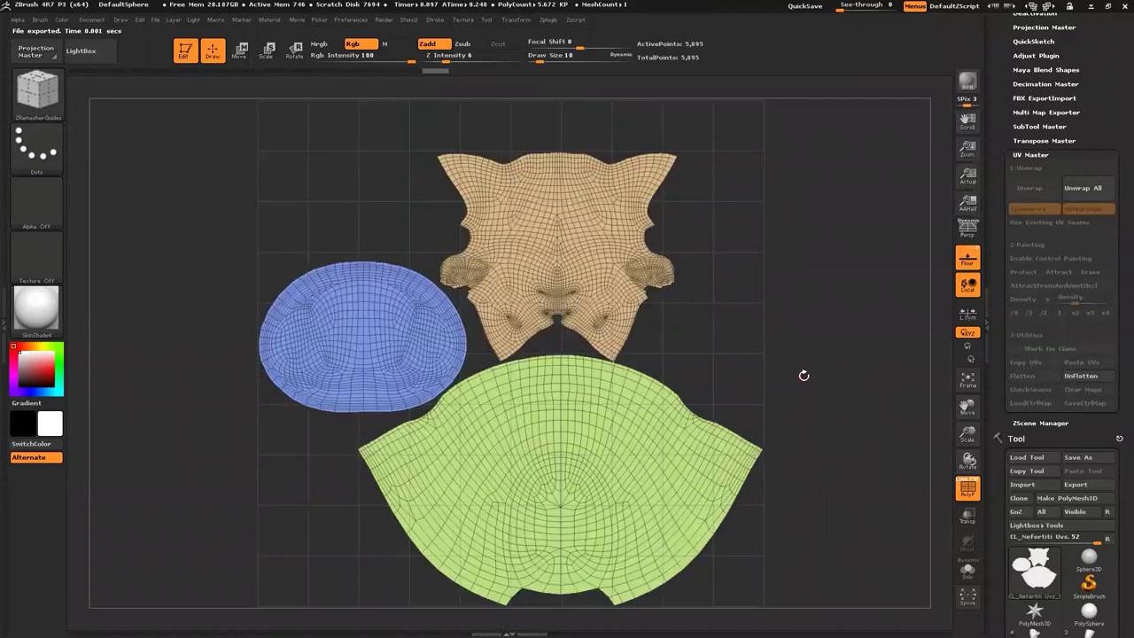
{"action": "left_click", "coordinate": [1033, 390]}
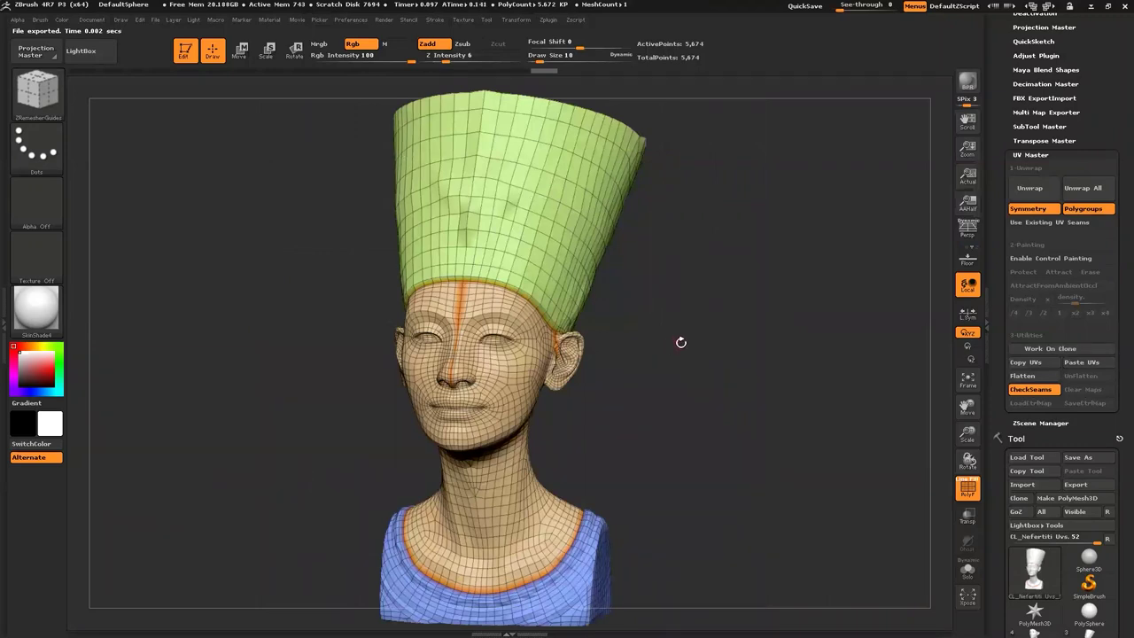
Inspect the face seams from the front, hide them, and enable Control Painting in Protect mode.
{"action": "left_click_drag", "start_coordinate": [714, 400], "coordinate": [614, 393]}
{"action": "left_click_drag", "start_coordinate": [706, 407], "coordinate": [671, 391]}
{"action": "scroll", "coordinate": [509, 286], "scroll_direction": "up", "scroll_amount": 2}
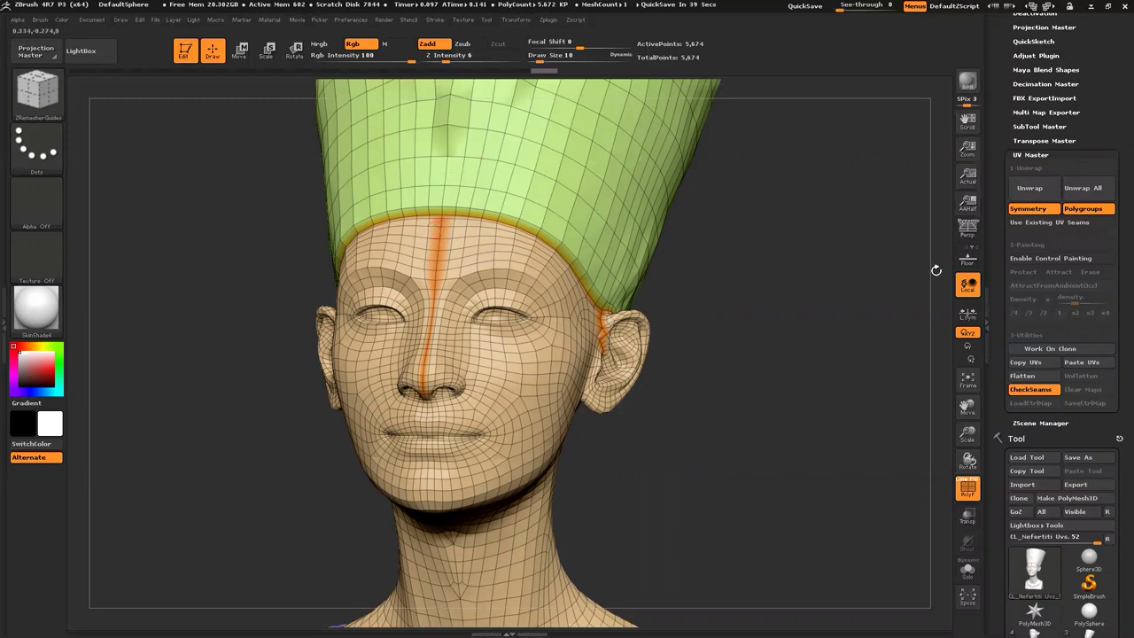
{"action": "left_click", "coordinate": [854, 329]}
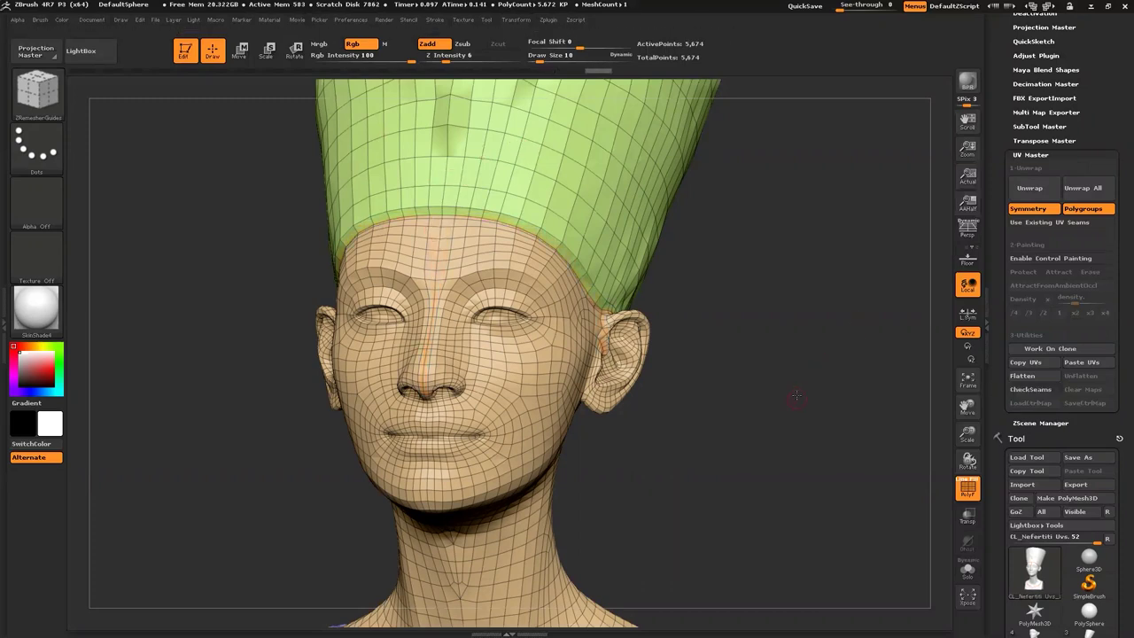
{"action": "left_click_drag", "start_coordinate": [813, 377], "coordinate": [795, 348]}
{"action": "left_click", "coordinate": [1046, 259]}
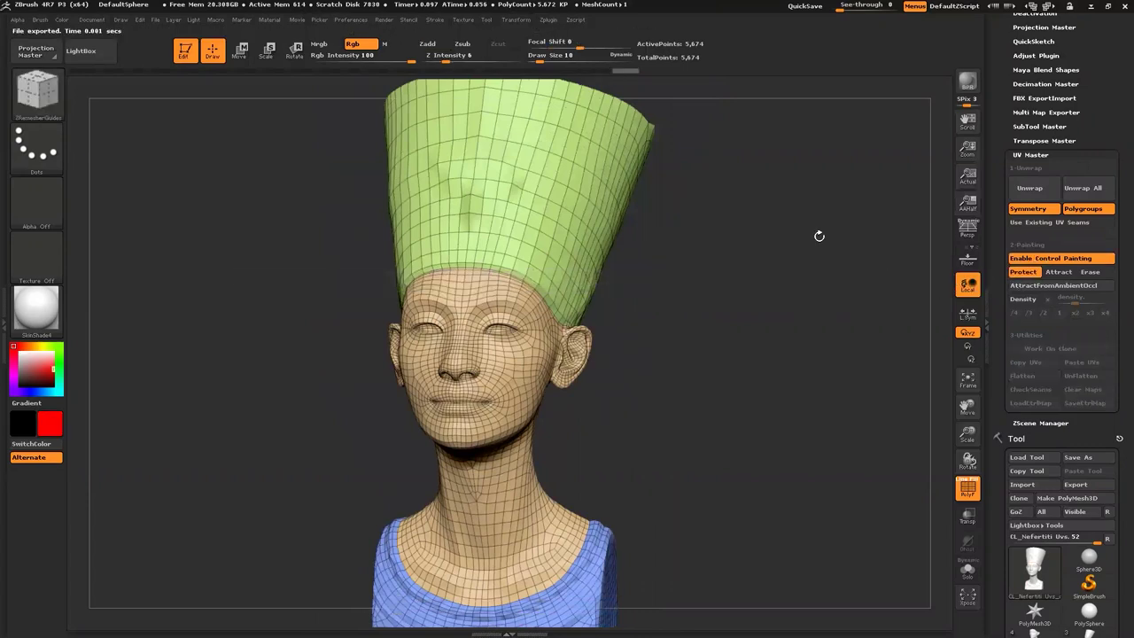
Set a Standard brush at size 74 painting colour only, without sculpting.
{"action": "key", "text": "s"}
{"action": "left_click_drag", "start_coordinate": [461, 222], "coordinate": [483, 222]}
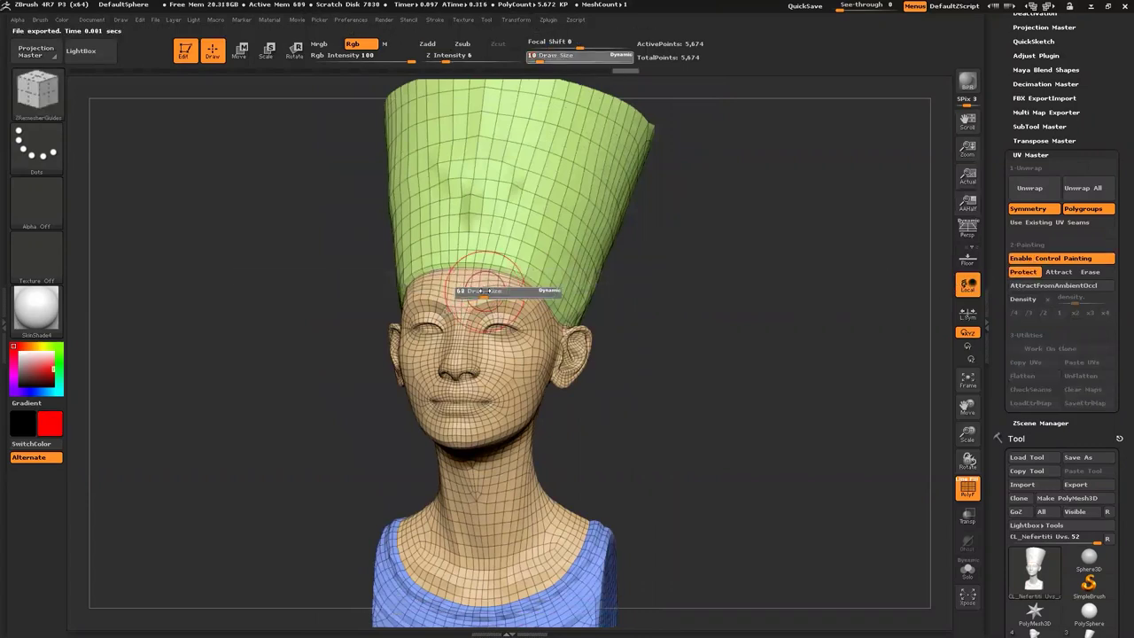
{"action": "key", "text": "b"}
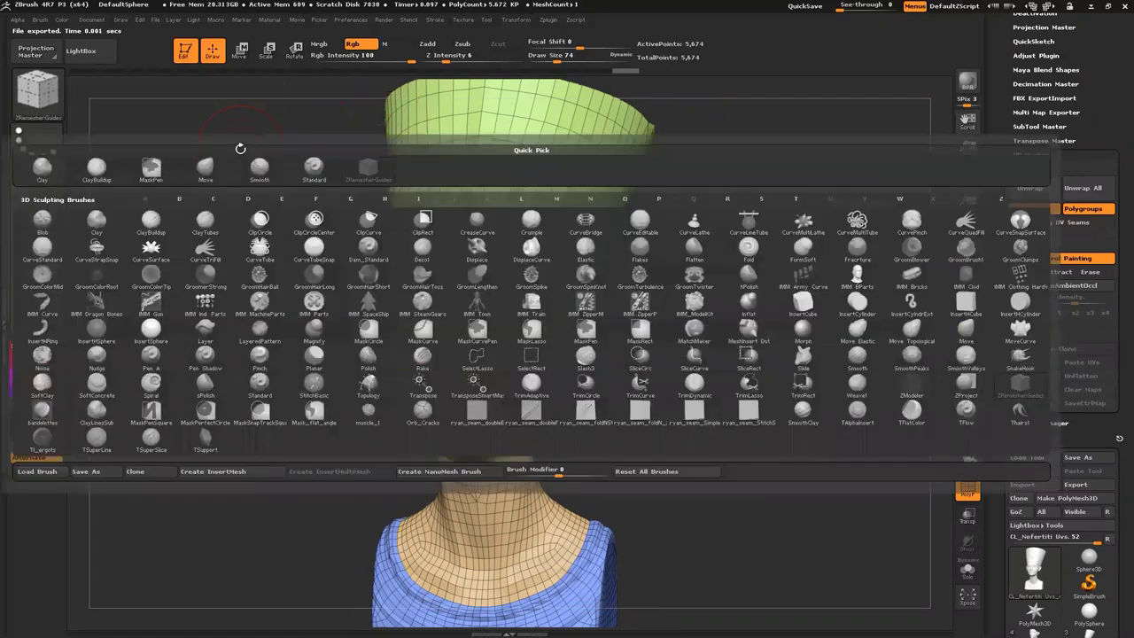
{"action": "key", "text": "s"}
{"action": "key", "text": "t"}
{"action": "left_click", "coordinate": [353, 44]}
{"action": "left_click", "coordinate": [428, 44]}
Paint red protect over the forehead, nose, neck and upper chest, then recentre the bust.
{"action": "mouse_move", "coordinate": [460, 286]}
{"action": "left_mouse_down"}
{"action": "mouse_move", "coordinate": [460, 416]}
{"action": "mouse_move", "coordinate": [408, 293]}
{"action": "mouse_move", "coordinate": [532, 266]}
{"action": "mouse_move", "coordinate": [479, 84]}
{"action": "mouse_move", "coordinate": [567, 284]}
{"action": "mouse_move", "coordinate": [532, 89]}
{"action": "left_mouse_up"}
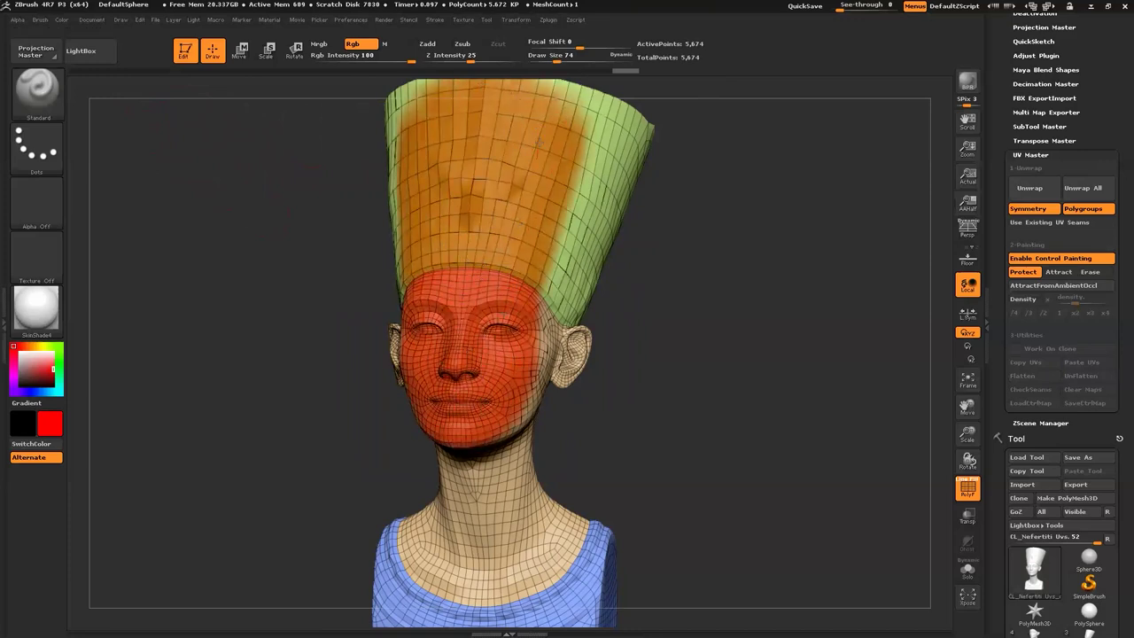
{"action": "left_click_drag", "start_coordinate": [469, 592], "coordinate": [512, 496]}
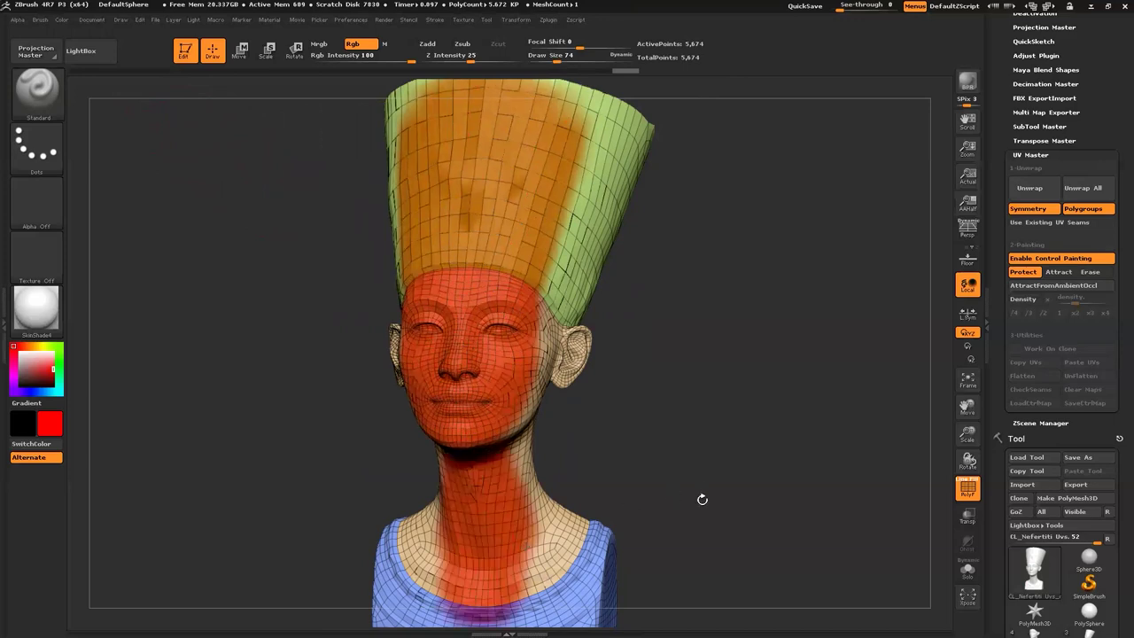
{"action": "left_click_drag", "start_coordinate": [700, 499], "coordinate": [706, 362], "text": "alt"}
{"action": "mouse_move", "coordinate": [537, 485]}
{"action": "left_mouse_down"}
{"action": "mouse_move", "coordinate": [558, 486]}
{"action": "mouse_move", "coordinate": [608, 421]}
{"action": "left_mouse_up"}
{"action": "left_click_drag", "start_coordinate": [688, 372], "coordinate": [679, 470], "text": "alt"}
{"action": "left_click_drag", "start_coordinate": [657, 301], "coordinate": [870, 372], "text": "alt"}
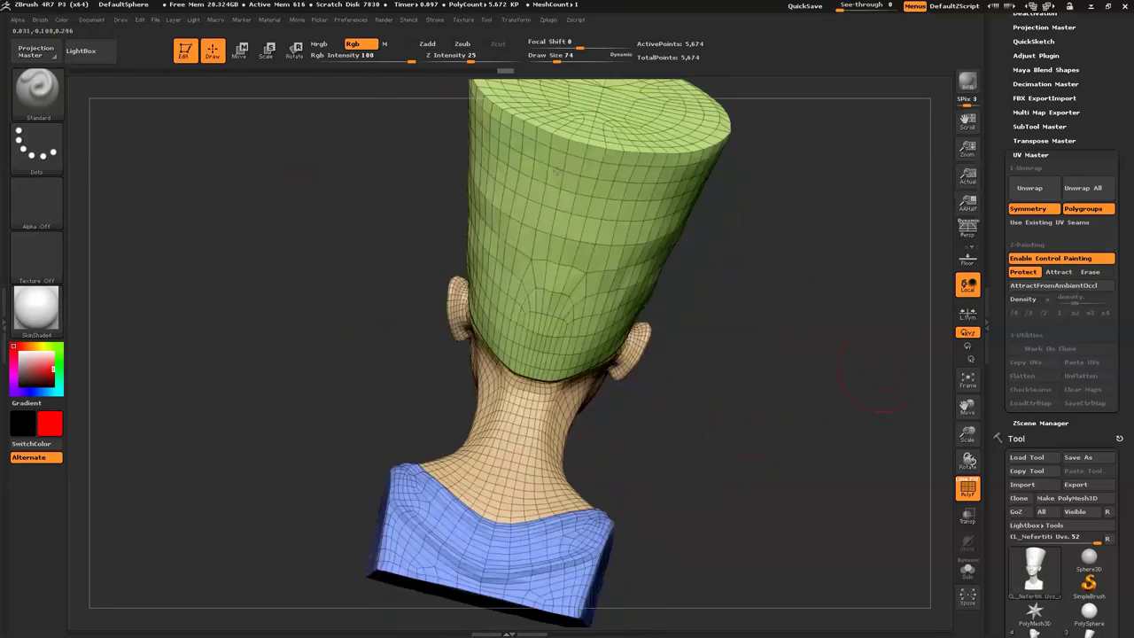
Switch to Attract and paint blue down the back of the neck and headdress.
{"action": "left_click", "coordinate": [1059, 272]}
{"action": "mouse_move", "coordinate": [580, 155]}
{"action": "left_mouse_down"}
{"action": "mouse_move", "coordinate": [491, 554]}
{"action": "mouse_move", "coordinate": [496, 479]}
{"action": "mouse_move", "coordinate": [531, 354]}
{"action": "mouse_move", "coordinate": [598, 193]}
{"action": "mouse_move", "coordinate": [629, 239]}
{"action": "mouse_move", "coordinate": [567, 292]}
{"action": "left_mouse_up"}
{"action": "mouse_move", "coordinate": [408, 178]}
{"action": "left_mouse_down"}
{"action": "mouse_move", "coordinate": [583, 223]}
{"action": "mouse_move", "coordinate": [729, 461]}
{"action": "mouse_move", "coordinate": [741, 375]}
{"action": "mouse_move", "coordinate": [729, 424]}
{"action": "mouse_move", "coordinate": [747, 426]}
{"action": "left_mouse_up"}
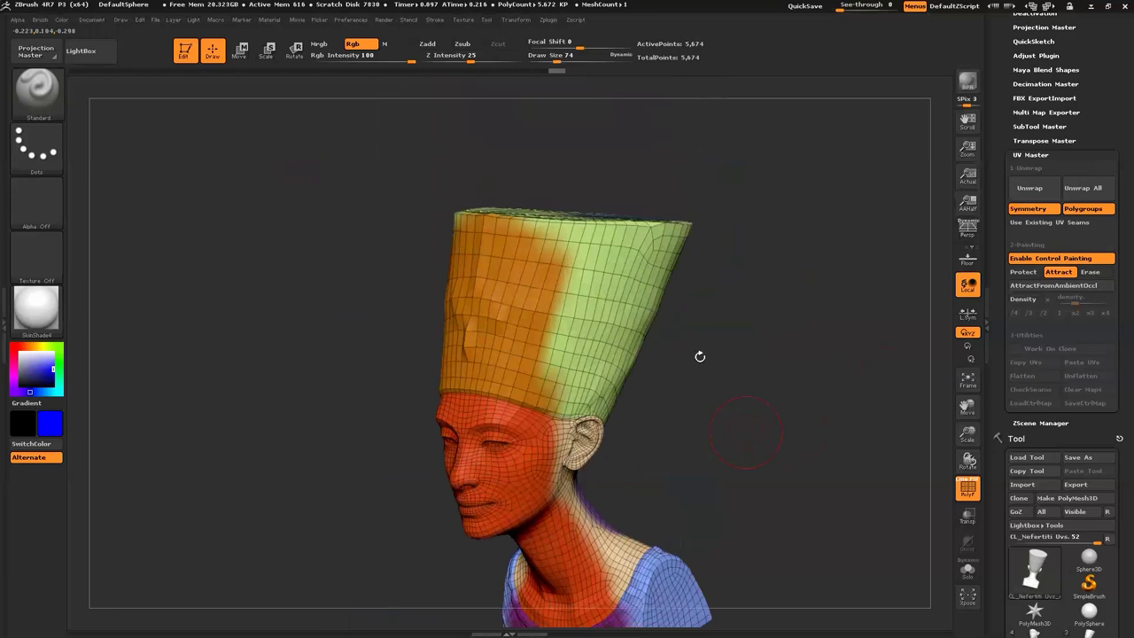
{"action": "left_click_drag", "start_coordinate": [746, 433], "coordinate": [700, 356], "text": "alt"}
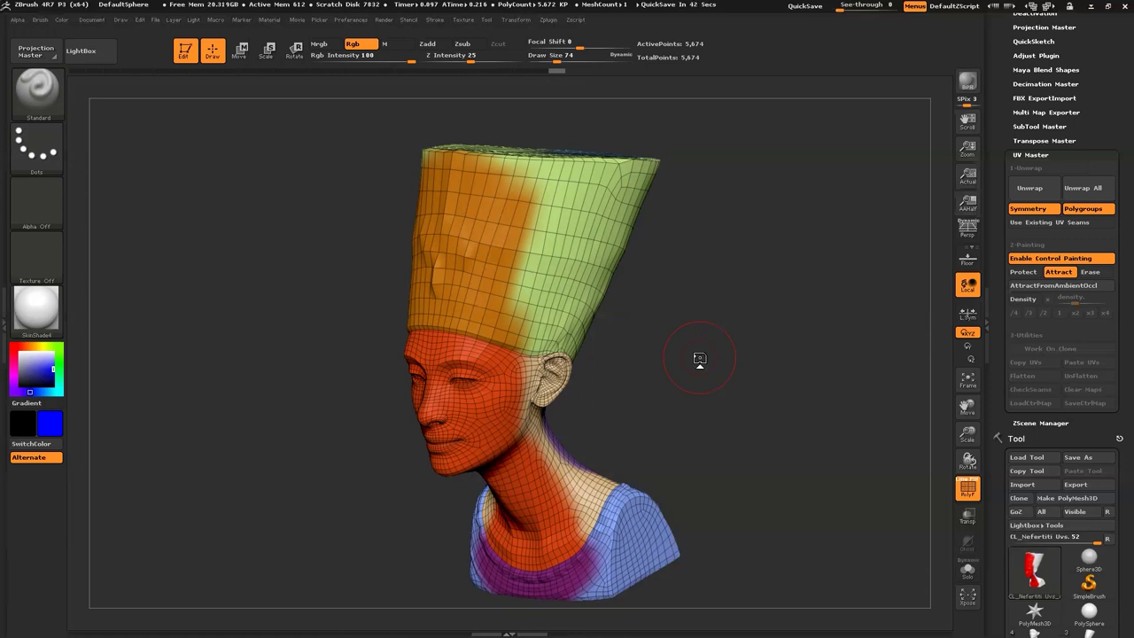
{"action": "left_click_drag", "start_coordinate": [671, 372], "coordinate": [478, 379]}
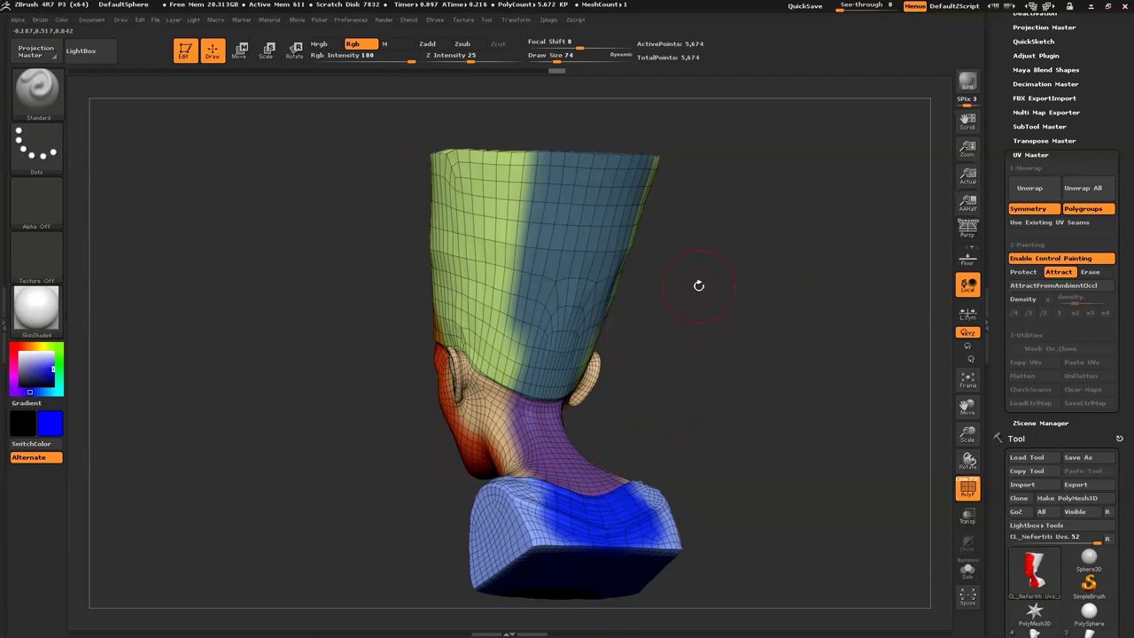
{"action": "mouse_move", "coordinate": [732, 293]}
{"action": "left_mouse_down"}
{"action": "mouse_move", "coordinate": [735, 328]}
{"action": "mouse_move", "coordinate": [756, 328]}
{"action": "left_mouse_up"}
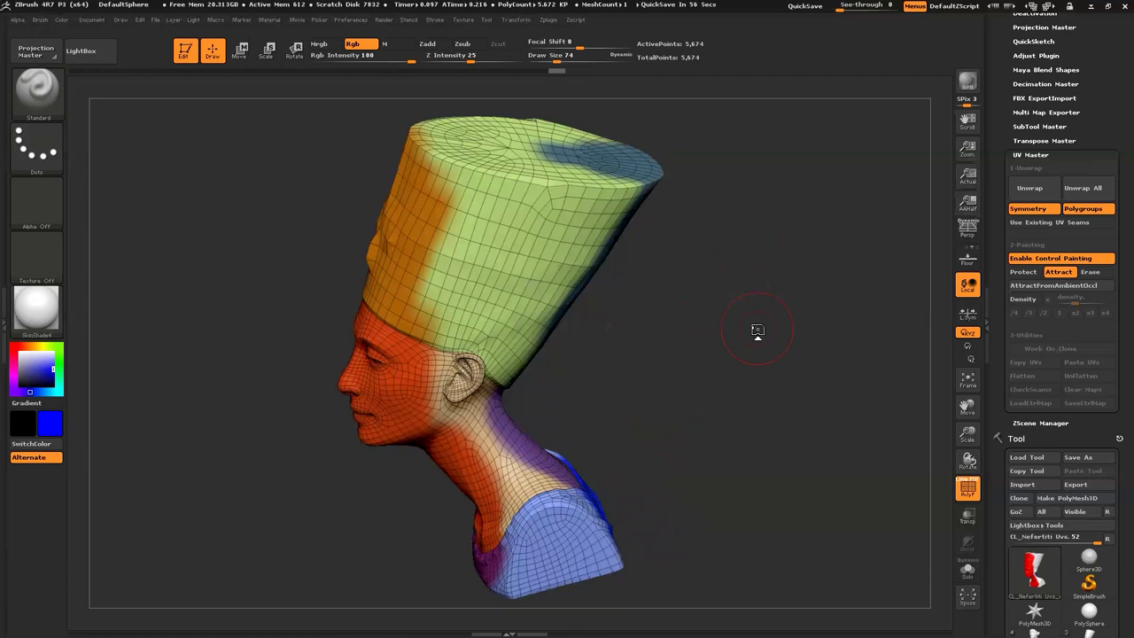
{"action": "left_click_drag", "start_coordinate": [709, 367], "coordinate": [674, 354]}
Unwrap the painted bust, preview the three islands flattened, then UnFlatten back to 3D.
{"action": "left_click", "coordinate": [1028, 188]}
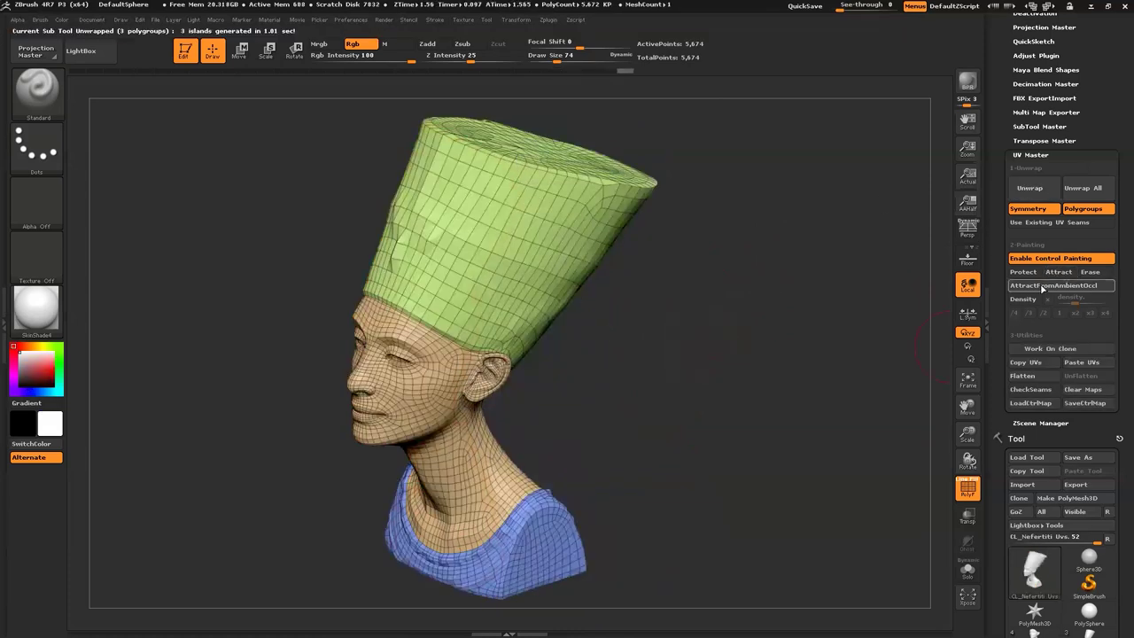
{"action": "left_click", "coordinate": [1022, 376]}
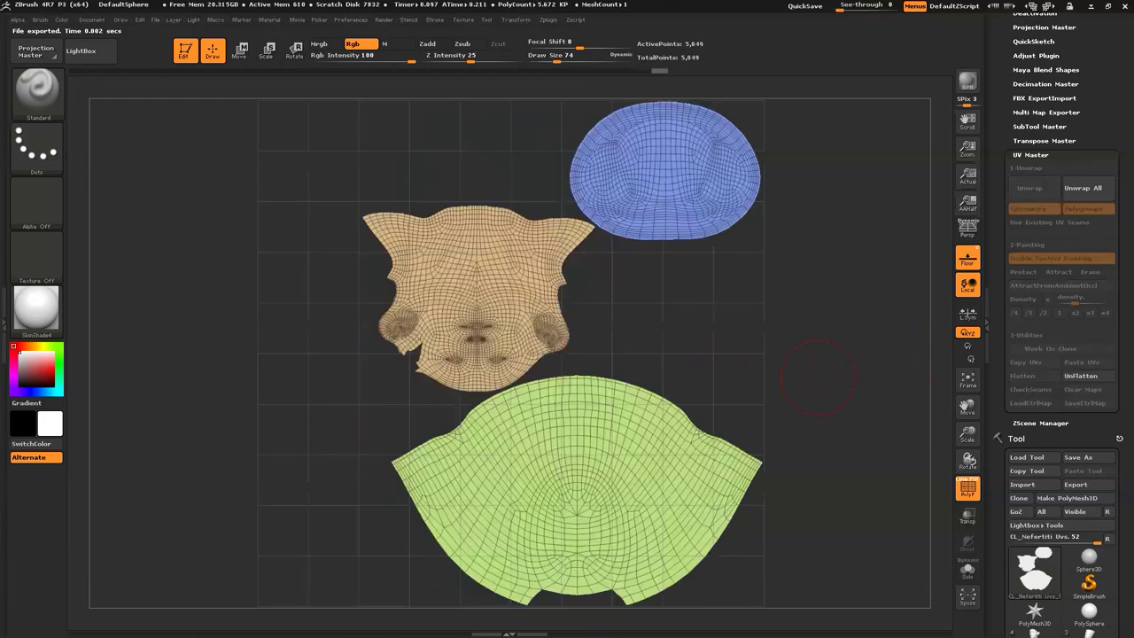
{"action": "left_click", "coordinate": [1081, 376]}
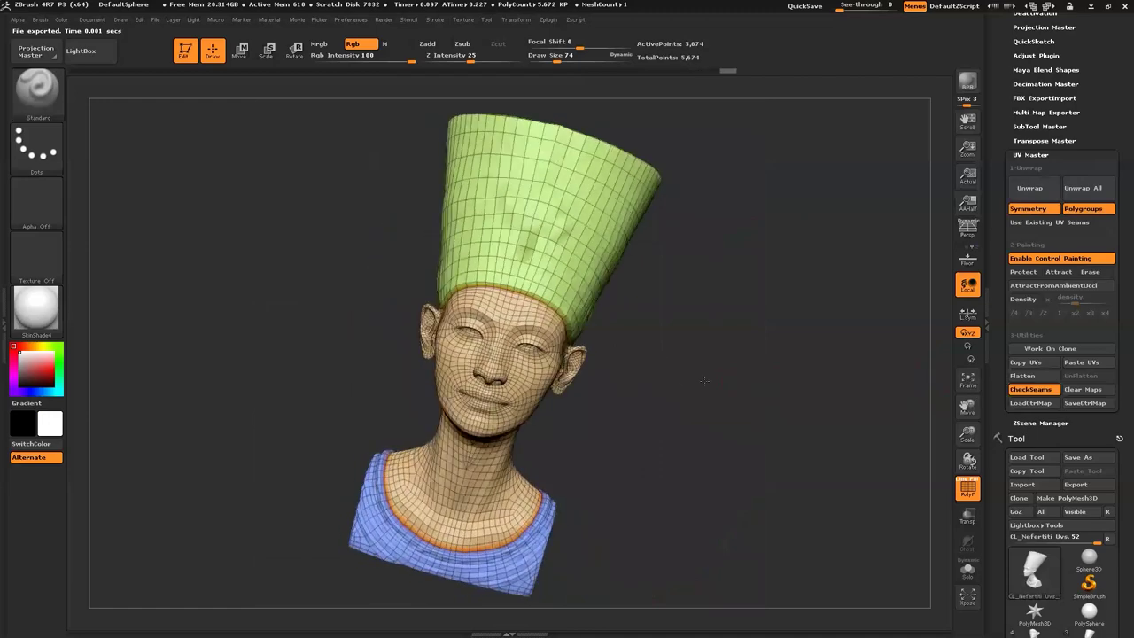
Review the painted bust from all sides, then re-unwrap it and display the seams down the back.
{"action": "left_click_drag", "start_coordinate": [792, 363], "coordinate": [826, 347]}
{"action": "left_click_drag", "start_coordinate": [772, 375], "coordinate": [626, 354]}
{"action": "left_click_drag", "start_coordinate": [717, 345], "coordinate": [658, 331]}
{"action": "left_click_drag", "start_coordinate": [823, 333], "coordinate": [700, 338]}
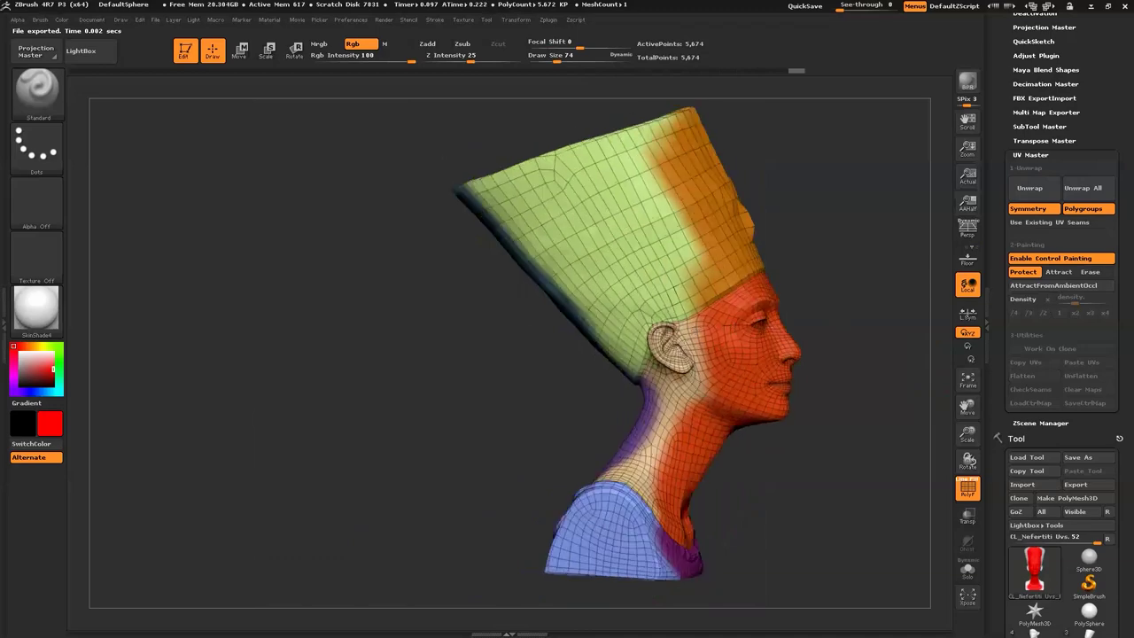
{"action": "left_click_drag", "start_coordinate": [709, 323], "coordinate": [623, 453]}
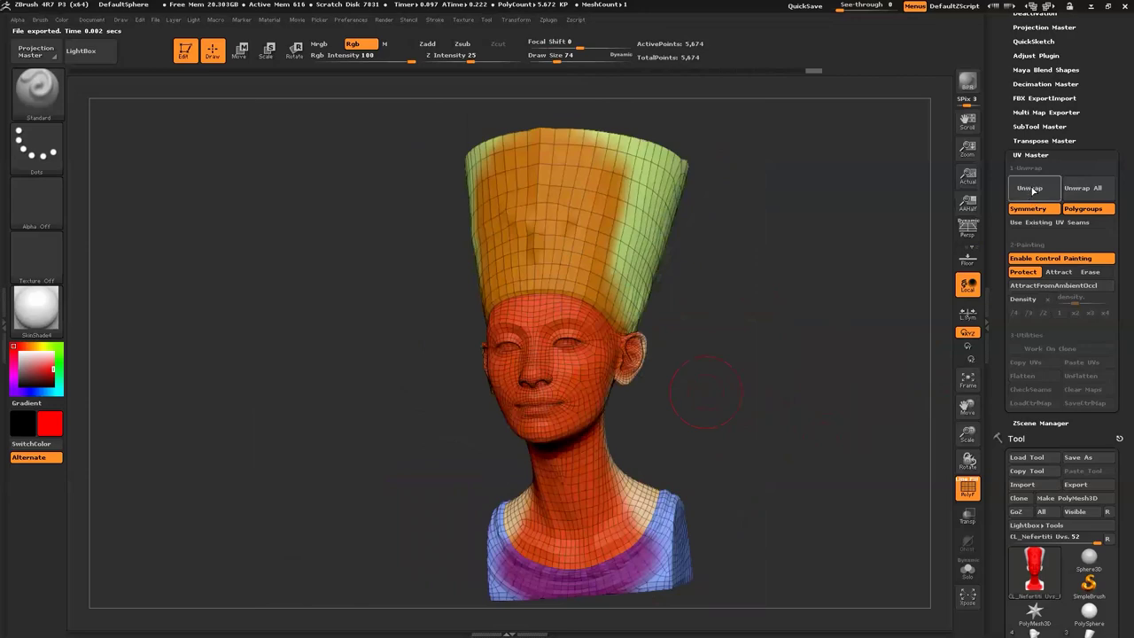
{"action": "left_click", "coordinate": [1029, 188]}
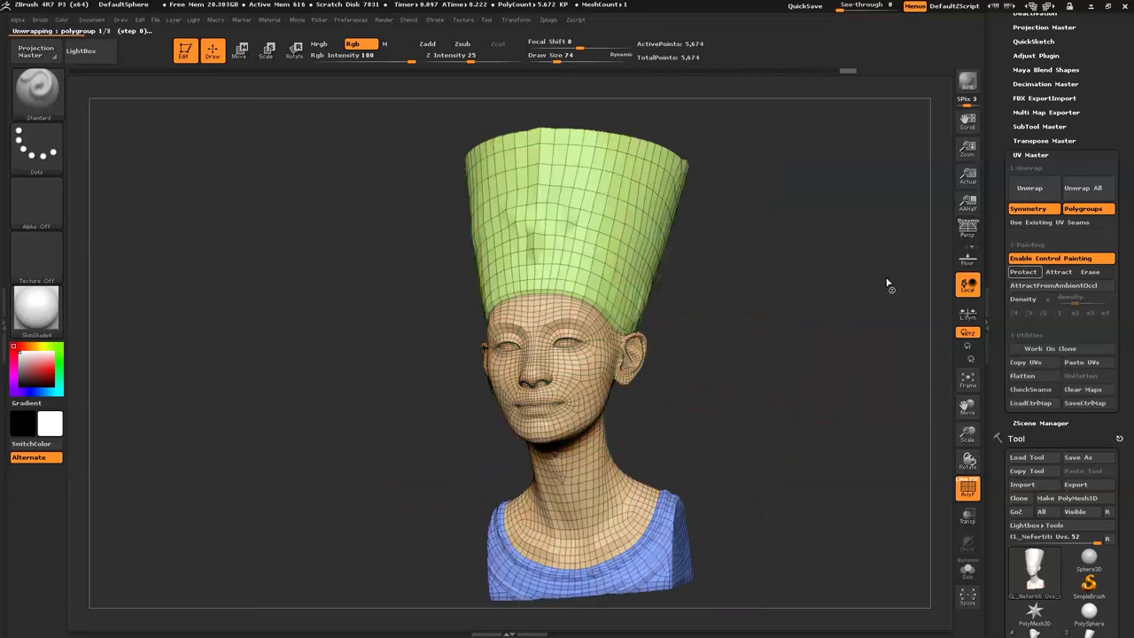
{"action": "left_click", "coordinate": [1031, 389]}
Inspect the back seams, then apply AttractFromAmbientOccl to pull seams into occluded areas.
{"action": "left_click_drag", "start_coordinate": [792, 381], "coordinate": [716, 347]}
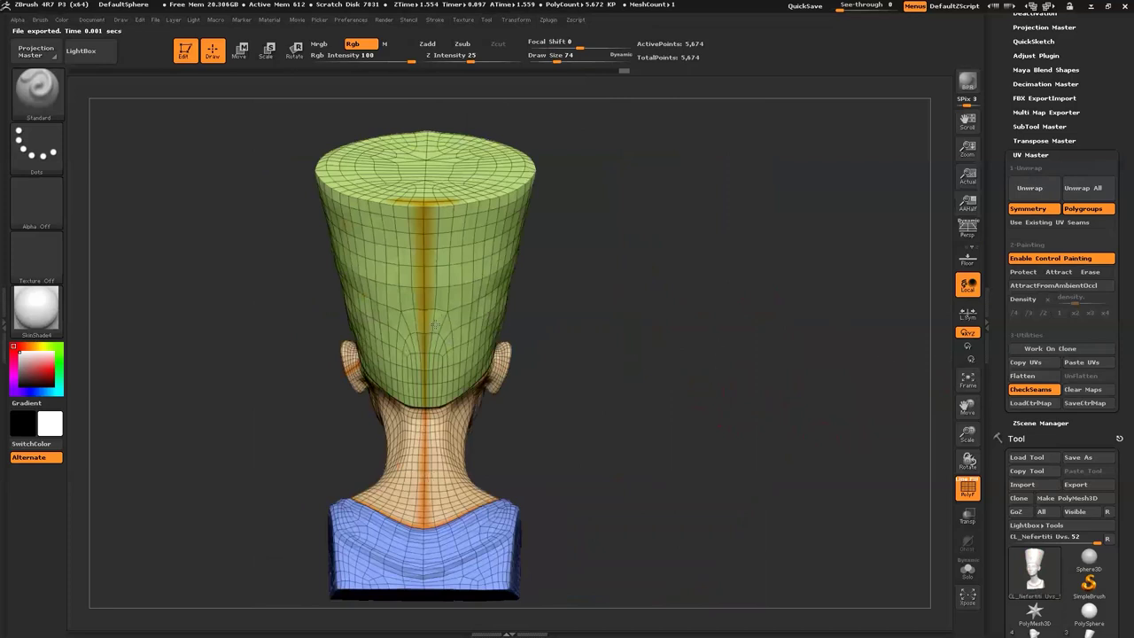
{"action": "left_click_drag", "start_coordinate": [898, 331], "coordinate": [1027, 288]}
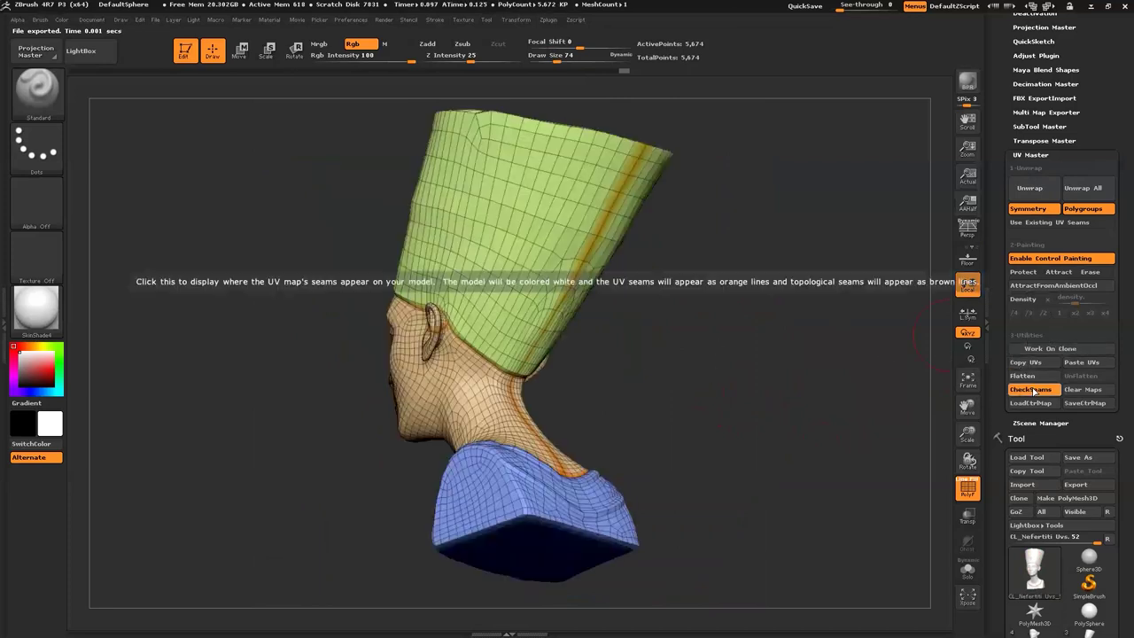
{"action": "left_click", "coordinate": [1032, 286]}
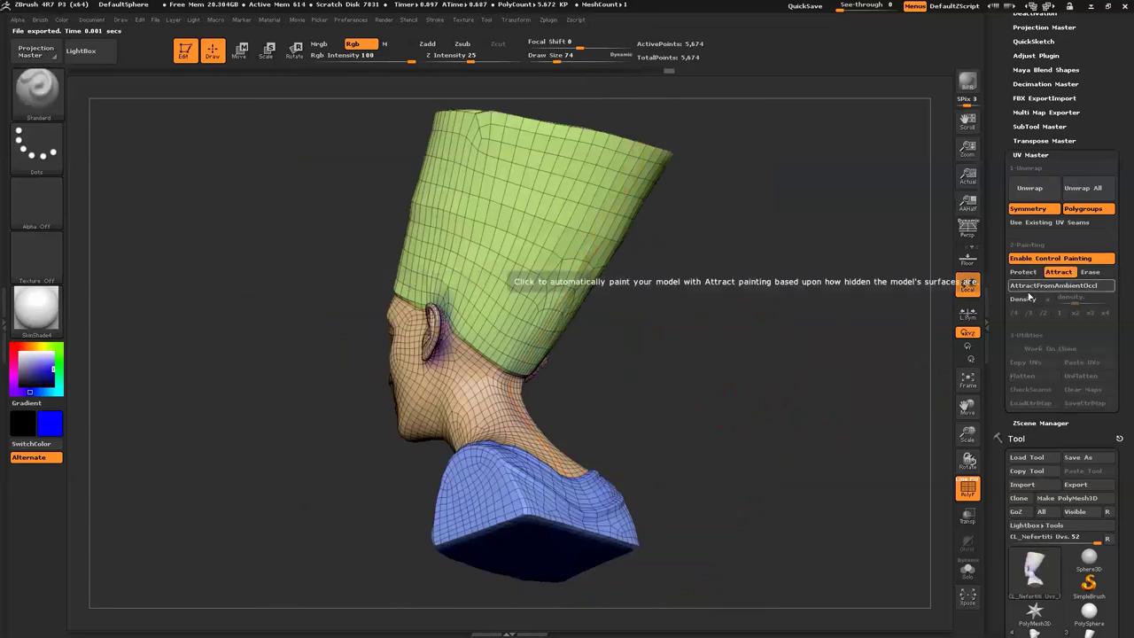
Paint protect over the face and extend it down the neck.
{"action": "left_click", "coordinate": [1024, 271]}
{"action": "left_click", "coordinate": [1059, 271]}
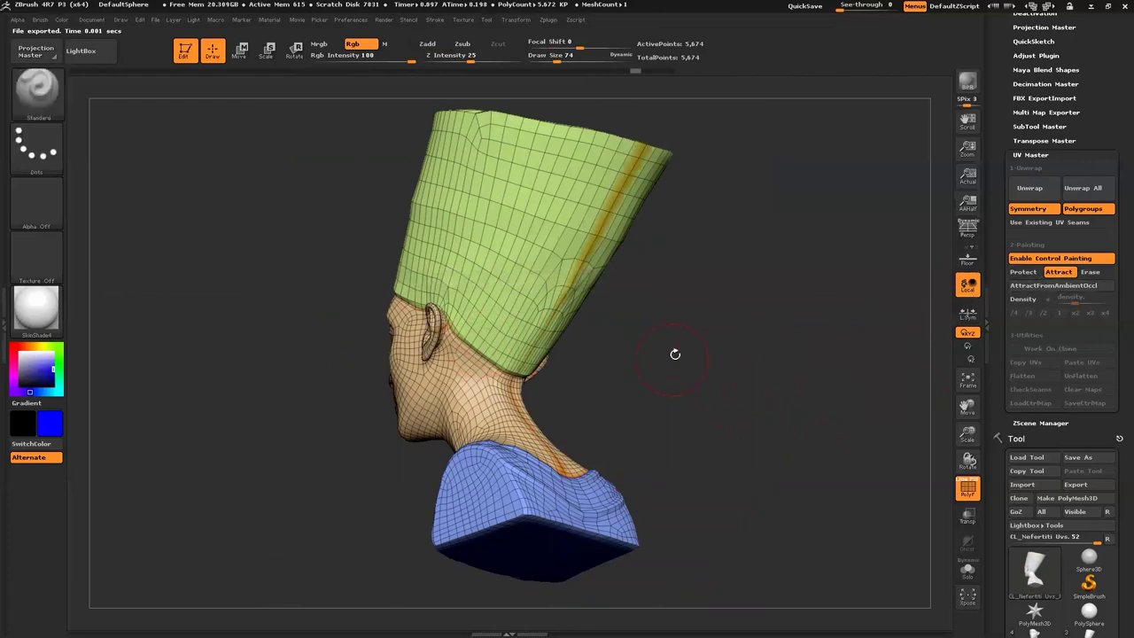
{"action": "left_click", "coordinate": [1023, 271]}
{"action": "left_click_drag", "start_coordinate": [647, 403], "coordinate": [701, 392]}
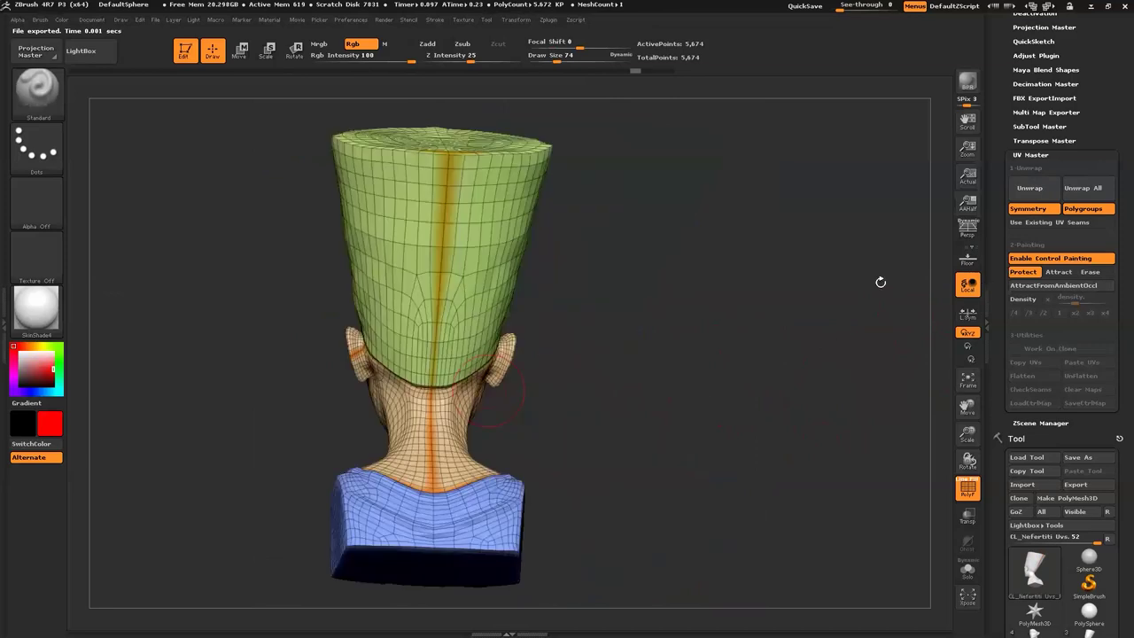
{"action": "mouse_move", "coordinate": [583, 348]}
{"action": "left_mouse_down"}
{"action": "mouse_move", "coordinate": [645, 398]}
{"action": "mouse_move", "coordinate": [566, 358]}
{"action": "left_mouse_up"}
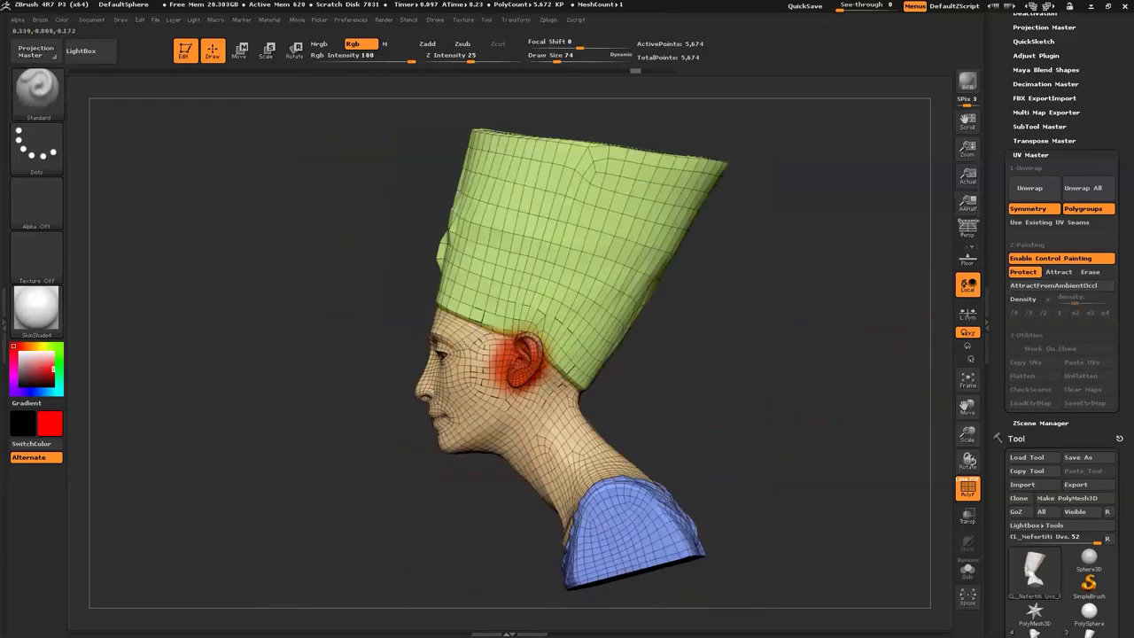
{"action": "left_click_drag", "start_coordinate": [464, 344], "coordinate": [478, 417]}
{"action": "left_click_drag", "start_coordinate": [349, 487], "coordinate": [416, 479]}
{"action": "mouse_move", "coordinate": [512, 318]}
{"action": "left_mouse_down"}
{"action": "mouse_move", "coordinate": [461, 342]}
{"action": "mouse_move", "coordinate": [510, 432]}
{"action": "mouse_move", "coordinate": [479, 434]}
{"action": "mouse_move", "coordinate": [465, 518]}
{"action": "mouse_move", "coordinate": [509, 405]}
{"action": "mouse_move", "coordinate": [439, 479]}
{"action": "left_mouse_up"}
{"action": "left_click_drag", "start_coordinate": [665, 405], "coordinate": [532, 408]}
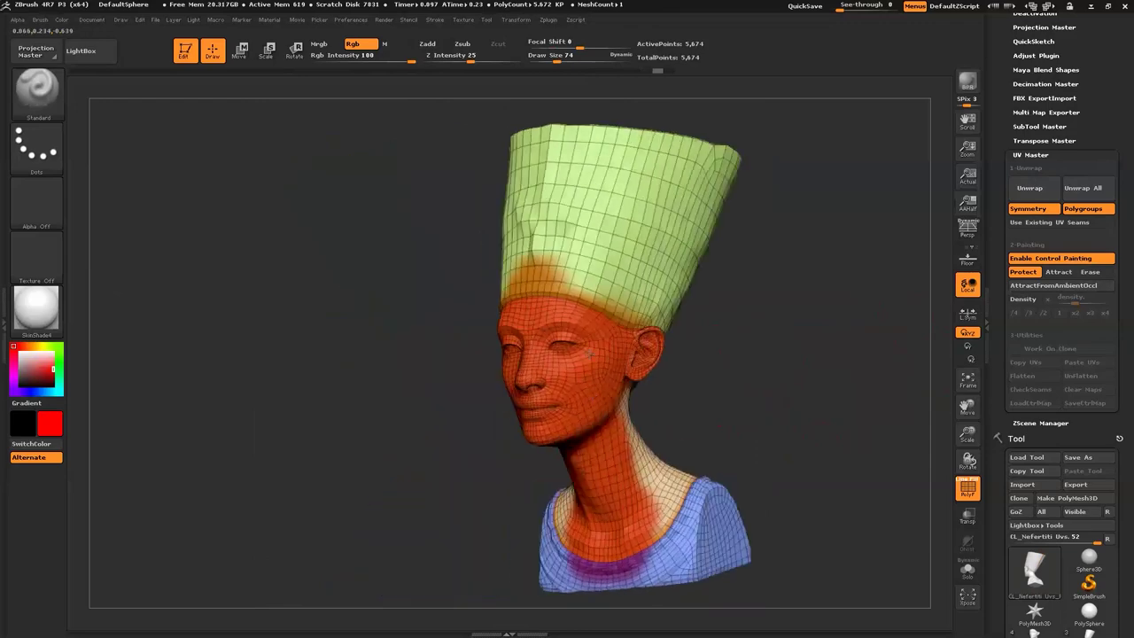
{"action": "left_click_drag", "start_coordinate": [722, 411], "coordinate": [664, 317]}
Switch to attract painting, review the back, and unwrap the bust into three islands.
{"action": "left_click", "coordinate": [1059, 272]}
{"action": "left_click_drag", "start_coordinate": [805, 435], "coordinate": [724, 422]}
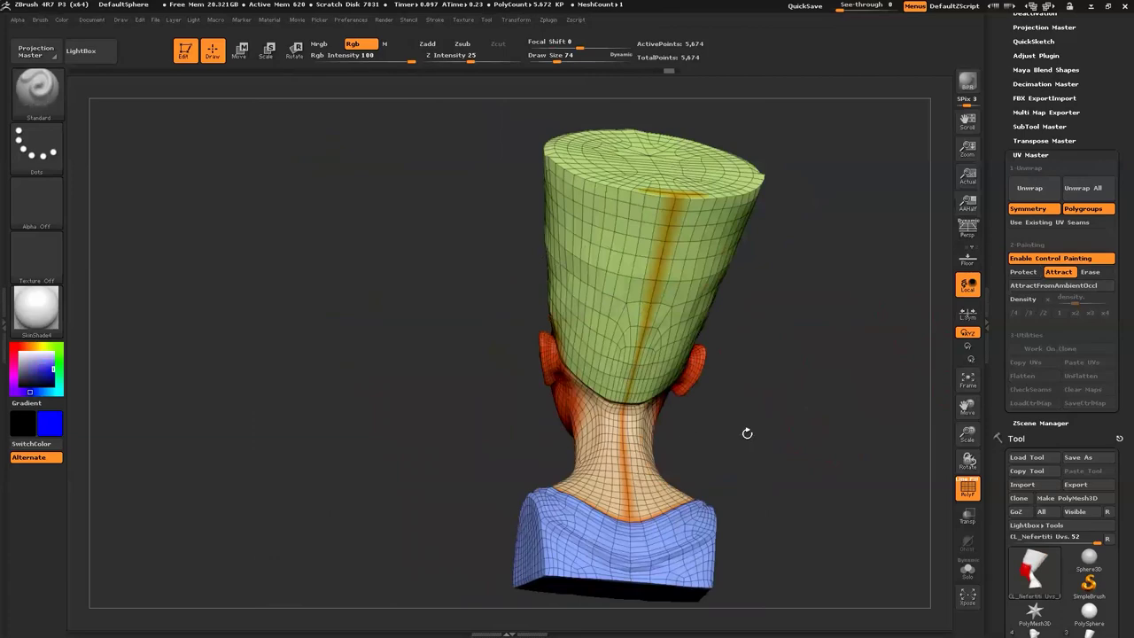
{"action": "mouse_move", "coordinate": [753, 429]}
{"action": "left_mouse_down"}
{"action": "mouse_move", "coordinate": [507, 511]}
{"action": "mouse_move", "coordinate": [523, 204]}
{"action": "mouse_move", "coordinate": [536, 337]}
{"action": "mouse_move", "coordinate": [461, 266]}
{"action": "mouse_move", "coordinate": [496, 181]}
{"action": "left_mouse_up"}
{"action": "left_click_drag", "start_coordinate": [732, 362], "coordinate": [638, 365]}
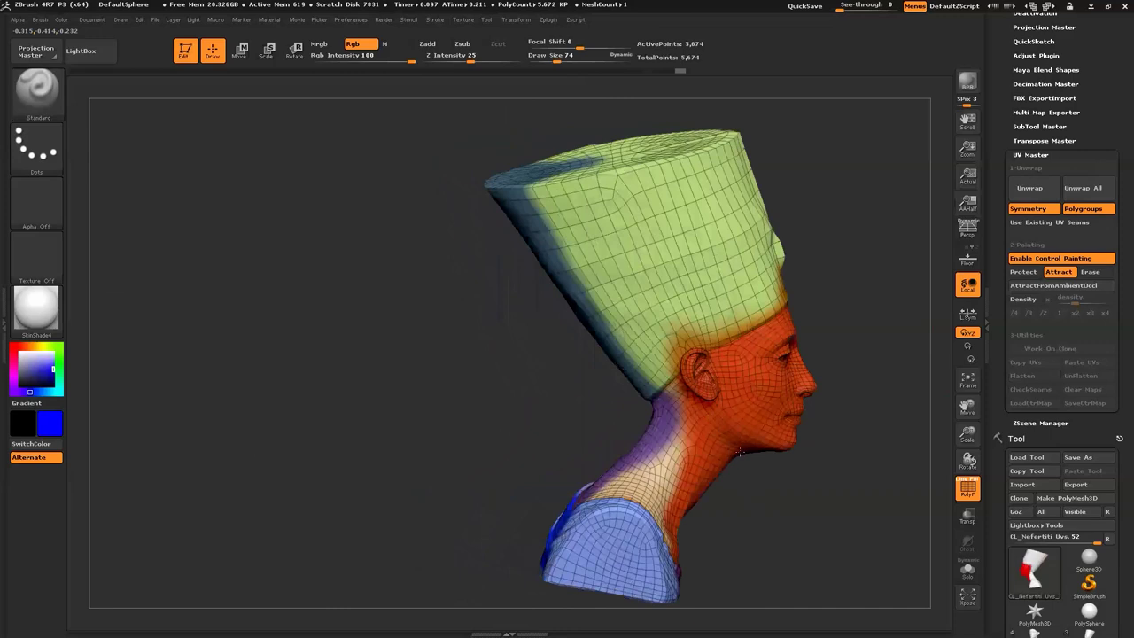
{"action": "left_click", "coordinate": [1038, 189]}
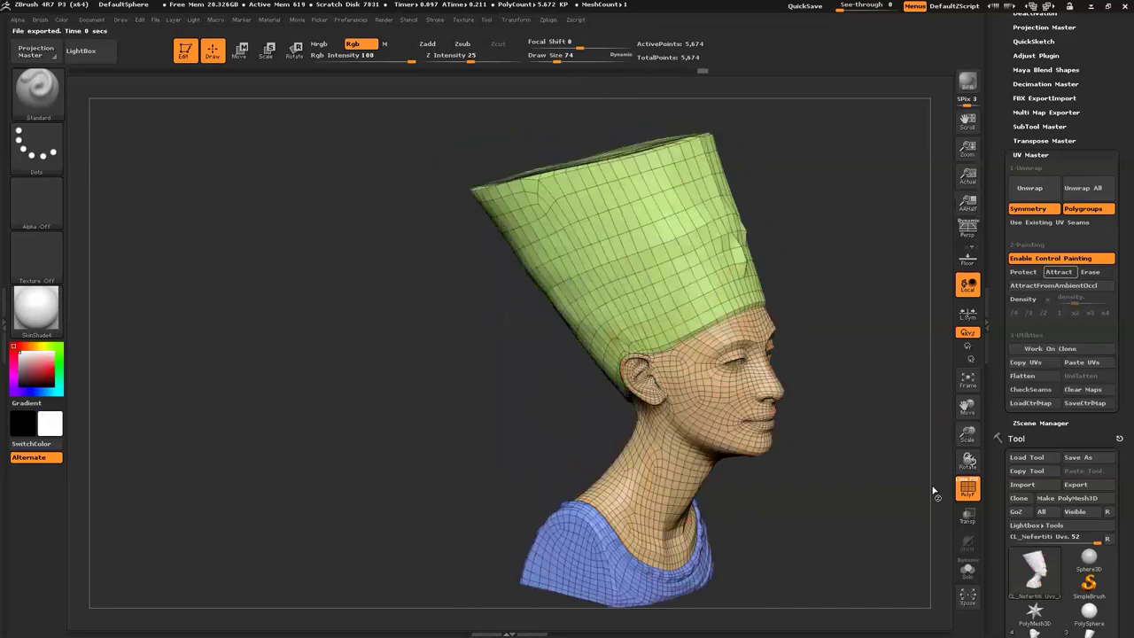
Turn on CheckSeams and inspect the new seam lines around the back of the bust.
{"action": "left_click", "coordinate": [1031, 389]}
{"action": "left_click_drag", "start_coordinate": [907, 389], "coordinate": [713, 384], "text": "alt"}
{"action": "left_click_drag", "start_coordinate": [789, 373], "coordinate": [529, 396]}
{"action": "left_click_drag", "start_coordinate": [615, 397], "coordinate": [638, 399], "text": "alt"}
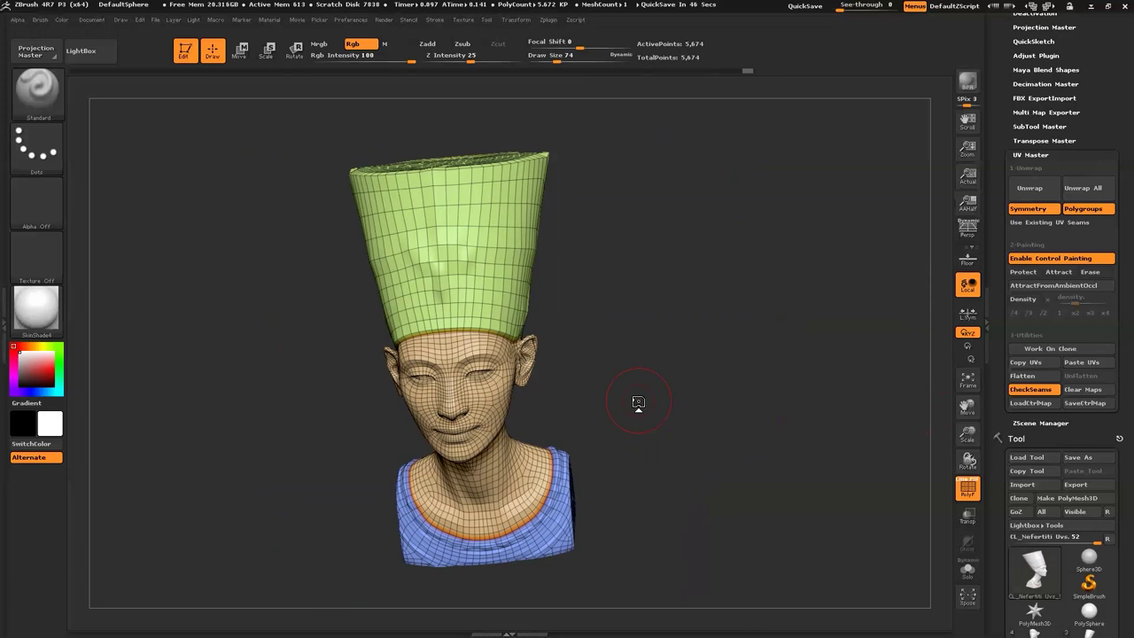
Return to a front view, hide the seams, and flatten the bust into three UV islands.
{"action": "left_click_drag", "start_coordinate": [714, 387], "coordinate": [682, 394], "text": "shift"}
{"action": "left_click", "coordinate": [1030, 389]}
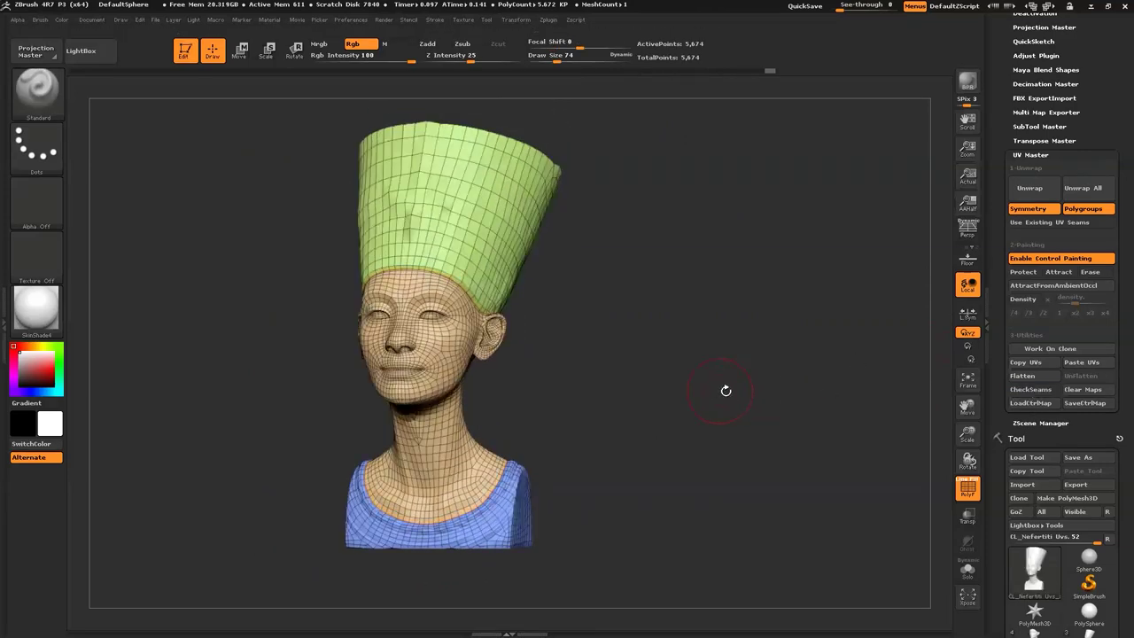
{"action": "left_click", "coordinate": [1022, 376]}
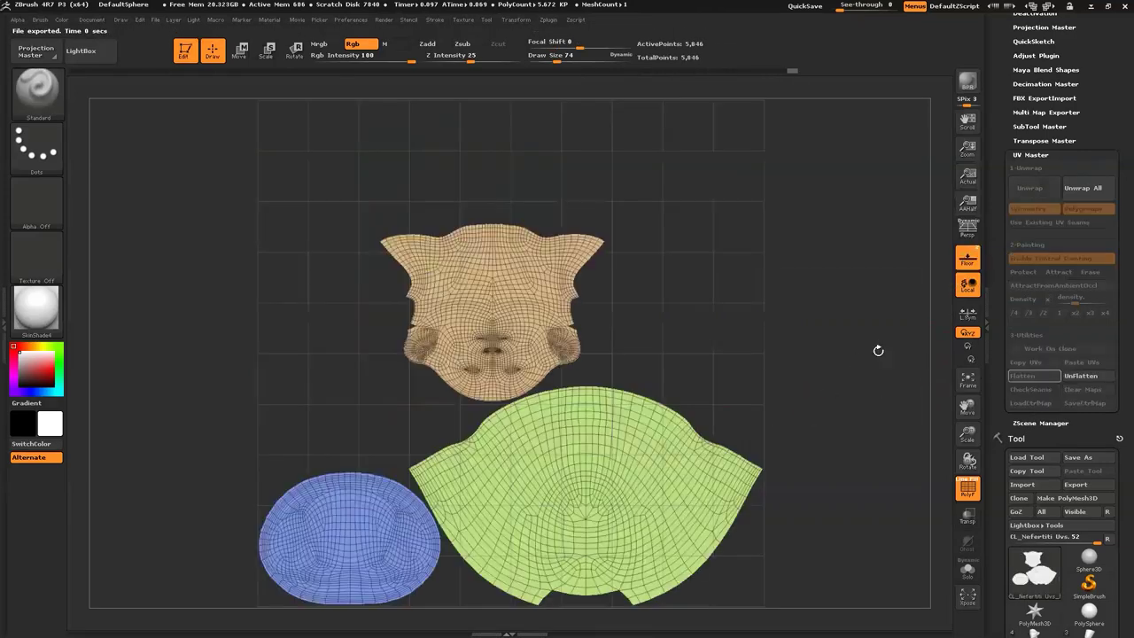
Frame and zoom out so the face, green headdress and blue collar islands sit centred.
{"action": "left_click", "coordinate": [814, 278]}
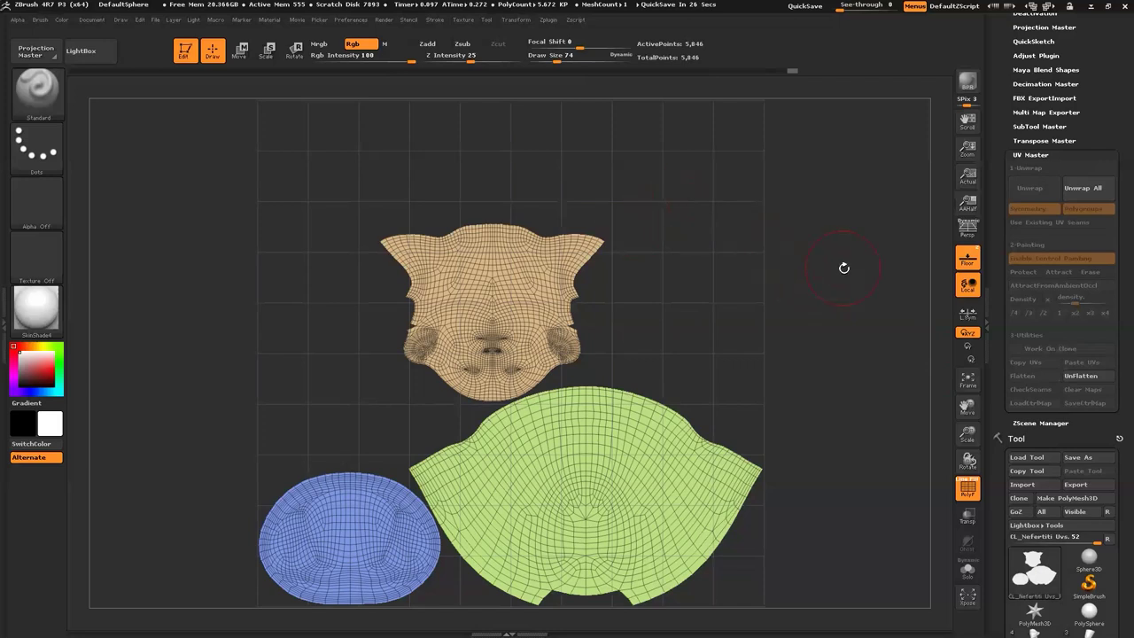
{"action": "key", "text": "f"}
{"action": "left_click_drag", "start_coordinate": [373, 236], "coordinate": [322, 180], "text": "alt"}
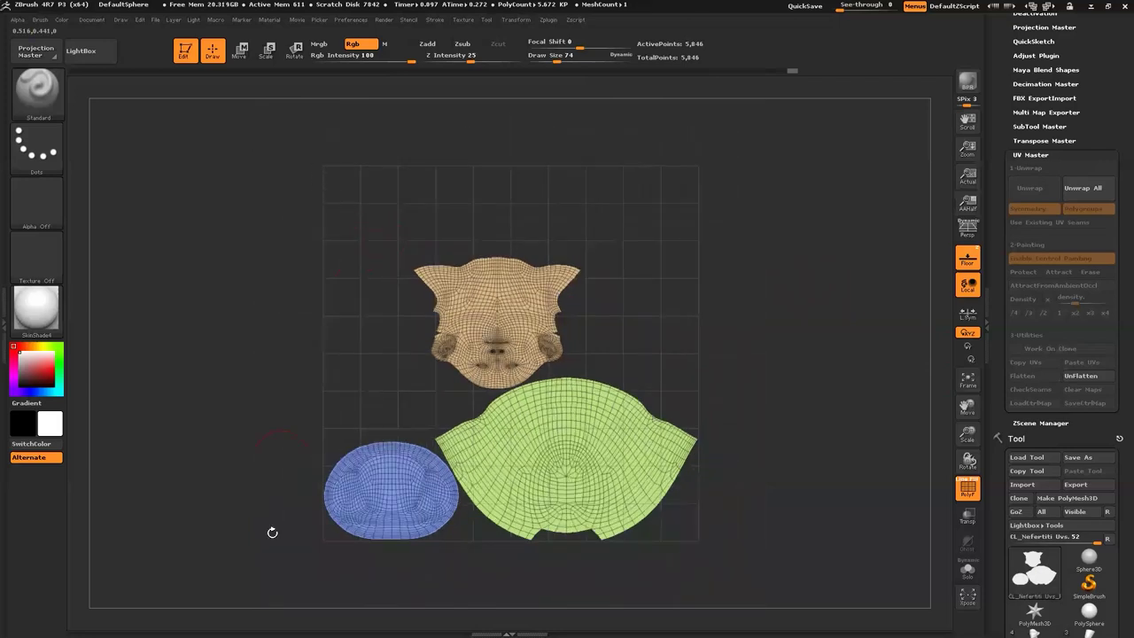
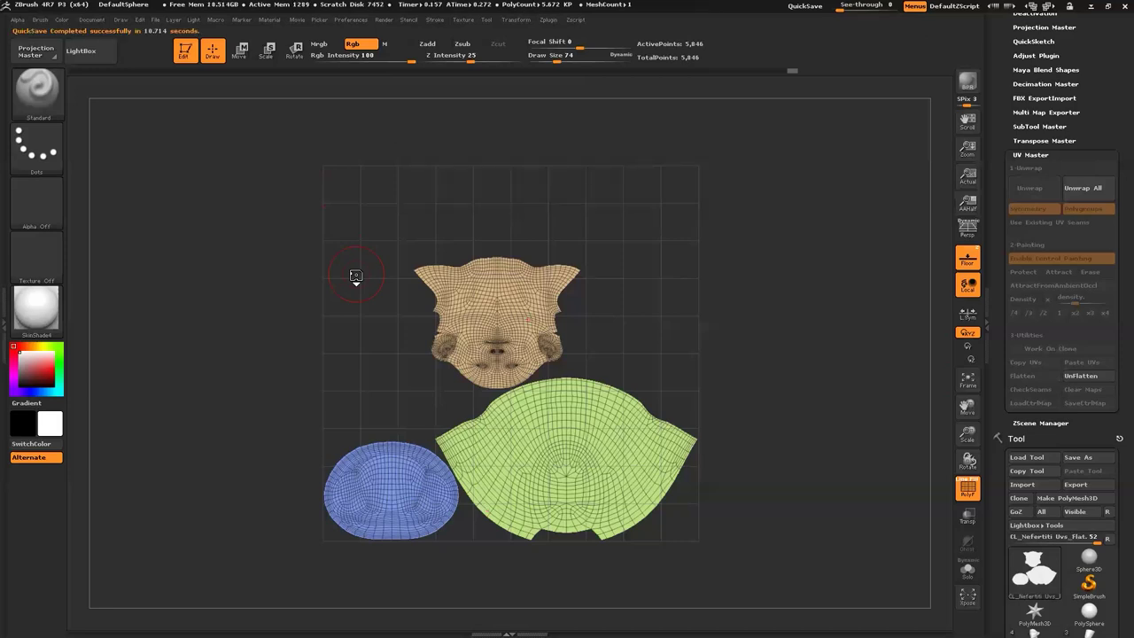
Unflatten the Nefertiti bust to 3D and orbit it through three-quarter, side and front views.
{"action": "left_click", "coordinate": [1080, 376]}
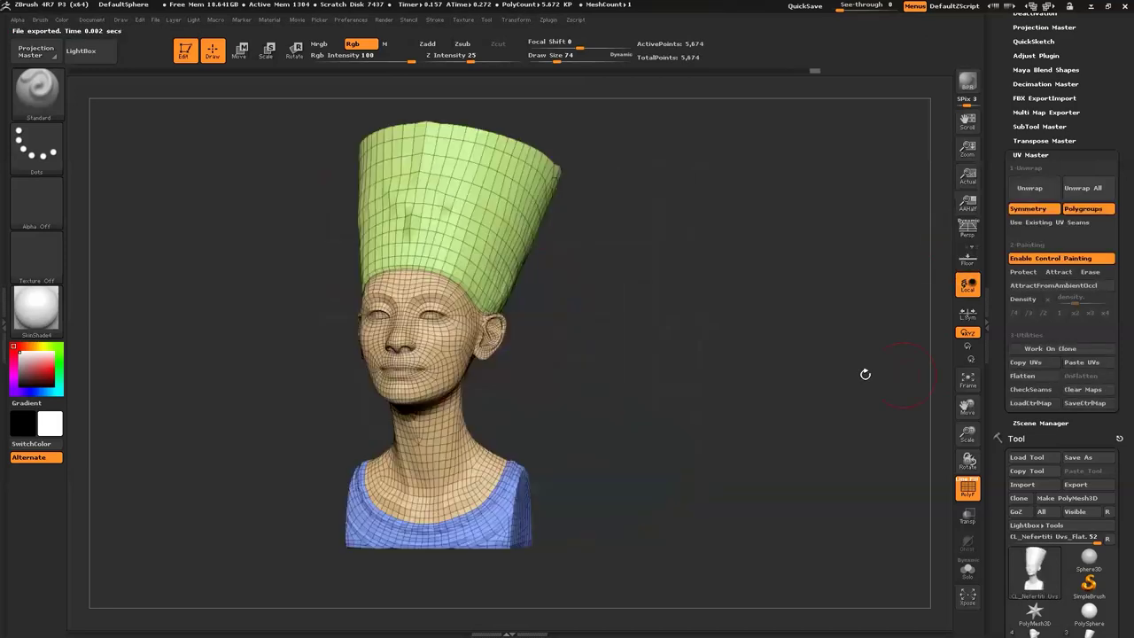
{"action": "left_click_drag", "start_coordinate": [608, 380], "coordinate": [602, 387]}
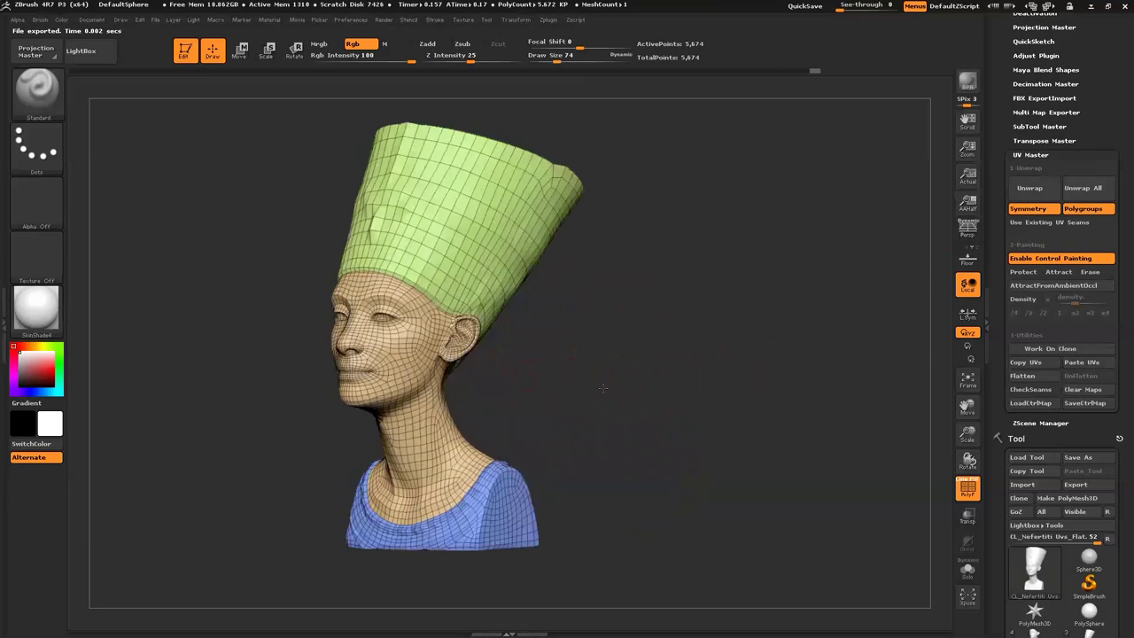
{"action": "left_click_drag", "start_coordinate": [485, 250], "coordinate": [496, 251]}
{"action": "mouse_move", "coordinate": [431, 202]}
{"action": "left_mouse_down"}
{"action": "mouse_move", "coordinate": [431, 257]}
{"action": "mouse_move", "coordinate": [435, 161]}
{"action": "left_mouse_up"}
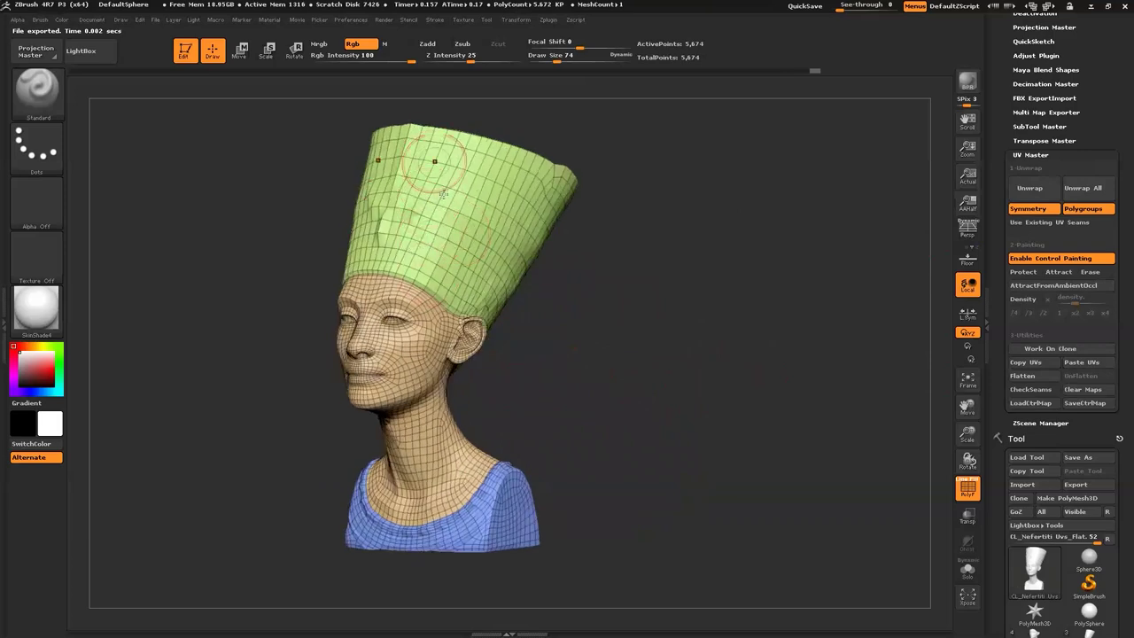
{"action": "left_click_drag", "start_coordinate": [381, 353], "coordinate": [397, 384]}
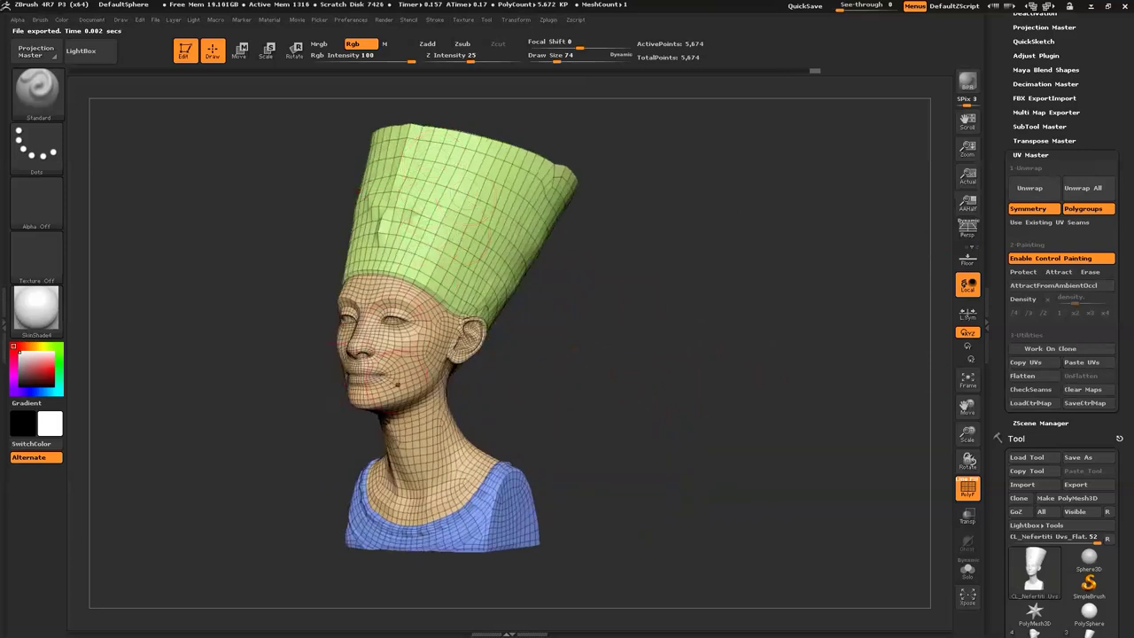
{"action": "mouse_move", "coordinate": [446, 521]}
{"action": "left_mouse_down"}
{"action": "mouse_move", "coordinate": [466, 483]}
{"action": "mouse_move", "coordinate": [485, 496]}
{"action": "left_mouse_up"}
{"action": "left_click_drag", "start_coordinate": [532, 393], "coordinate": [613, 383]}
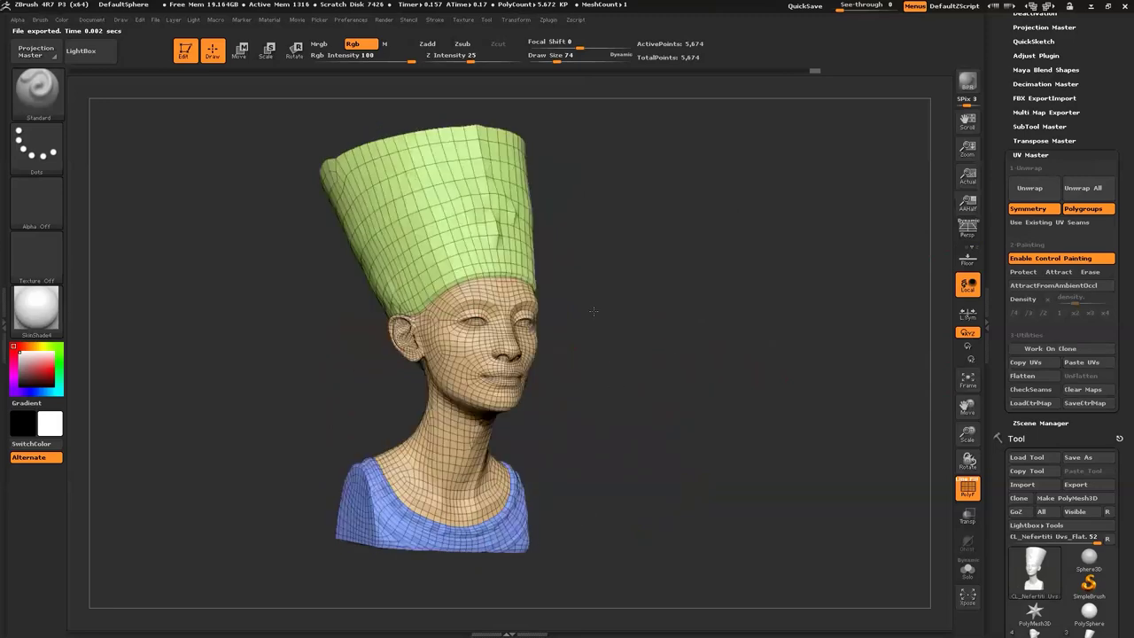
{"action": "left_click_drag", "start_coordinate": [593, 311], "coordinate": [573, 363]}
{"action": "left_click_drag", "start_coordinate": [565, 415], "coordinate": [594, 390]}
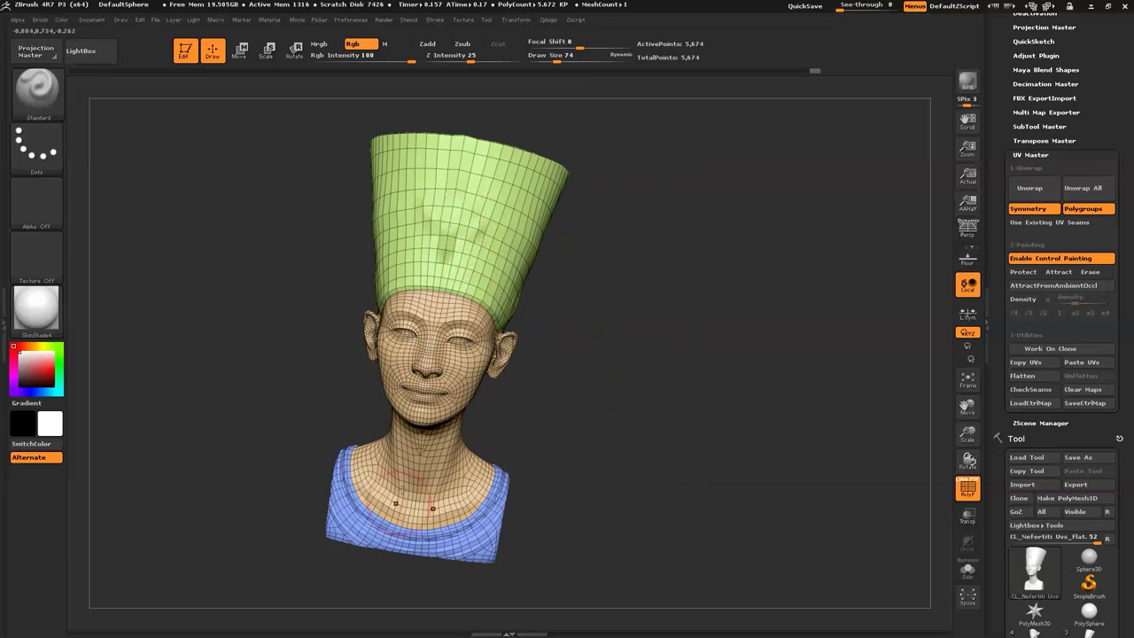
{"action": "left_click_drag", "start_coordinate": [615, 537], "coordinate": [620, 439]}
{"action": "left_click_drag", "start_coordinate": [677, 483], "coordinate": [676, 537]}
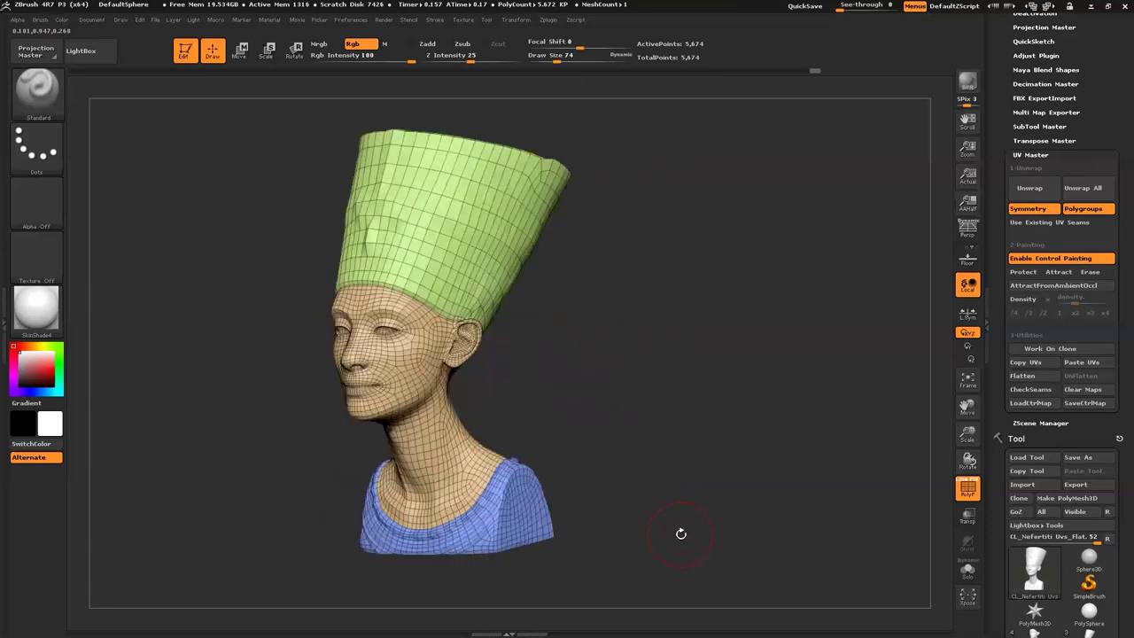
Flatten the bust into its three UV islands and frame the whole layout.
{"action": "left_click", "coordinate": [1022, 376]}
{"action": "left_click_drag", "start_coordinate": [866, 360], "coordinate": [821, 379], "text": "alt"}
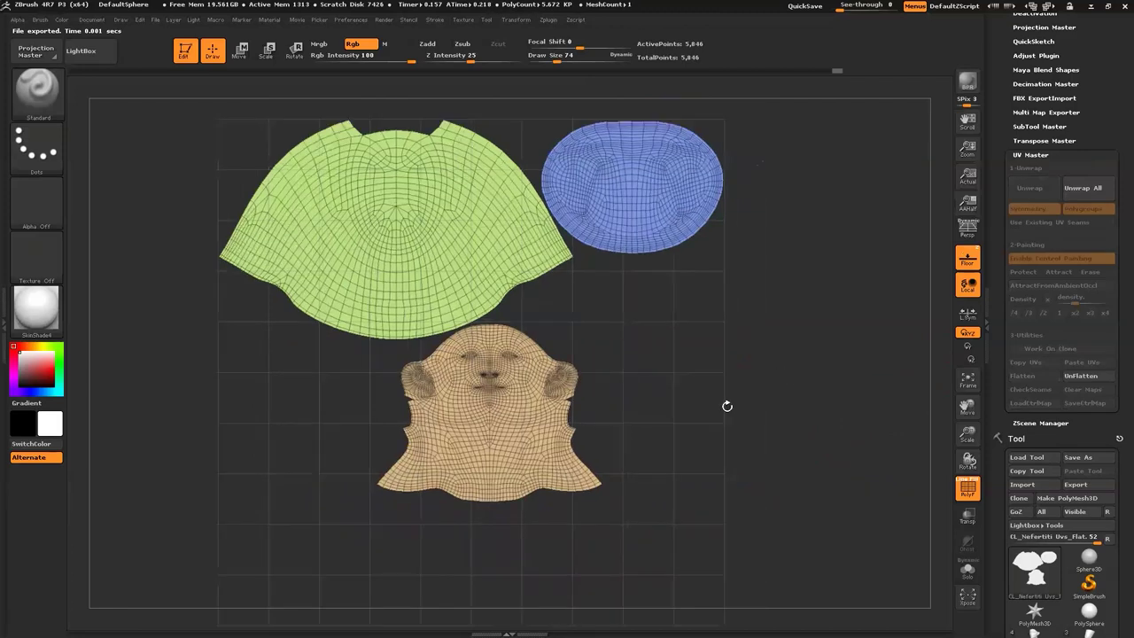
{"action": "left_click_drag", "start_coordinate": [568, 424], "coordinate": [567, 420], "text": "alt"}
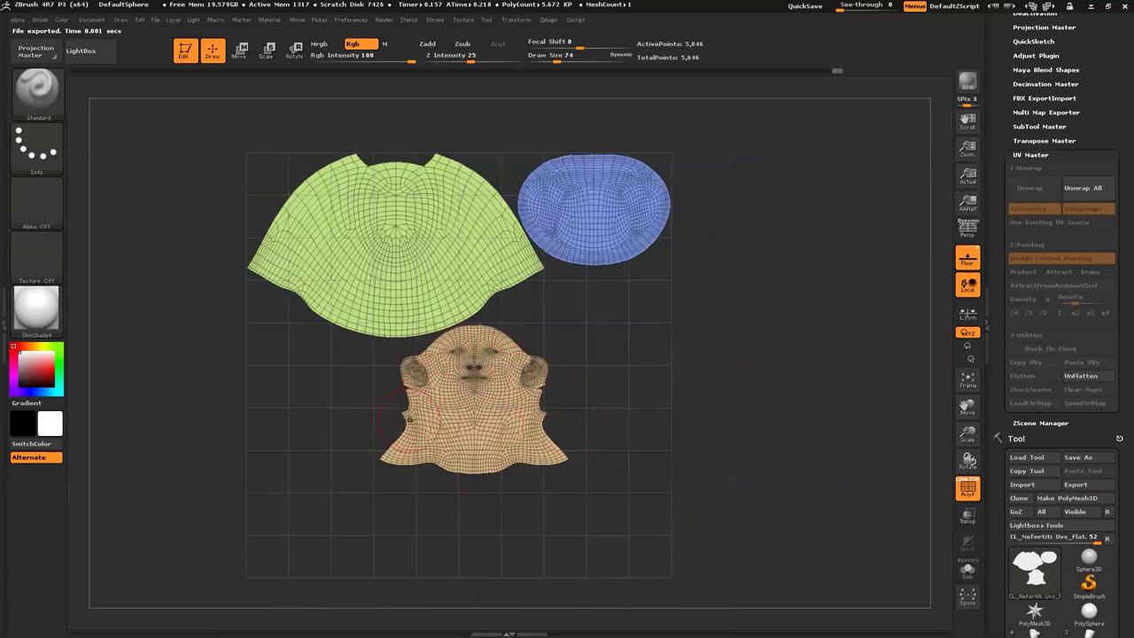
Switch to transpose Move and expand the Brush menu's Auto Masking options.
{"action": "left_click", "coordinate": [238, 49]}
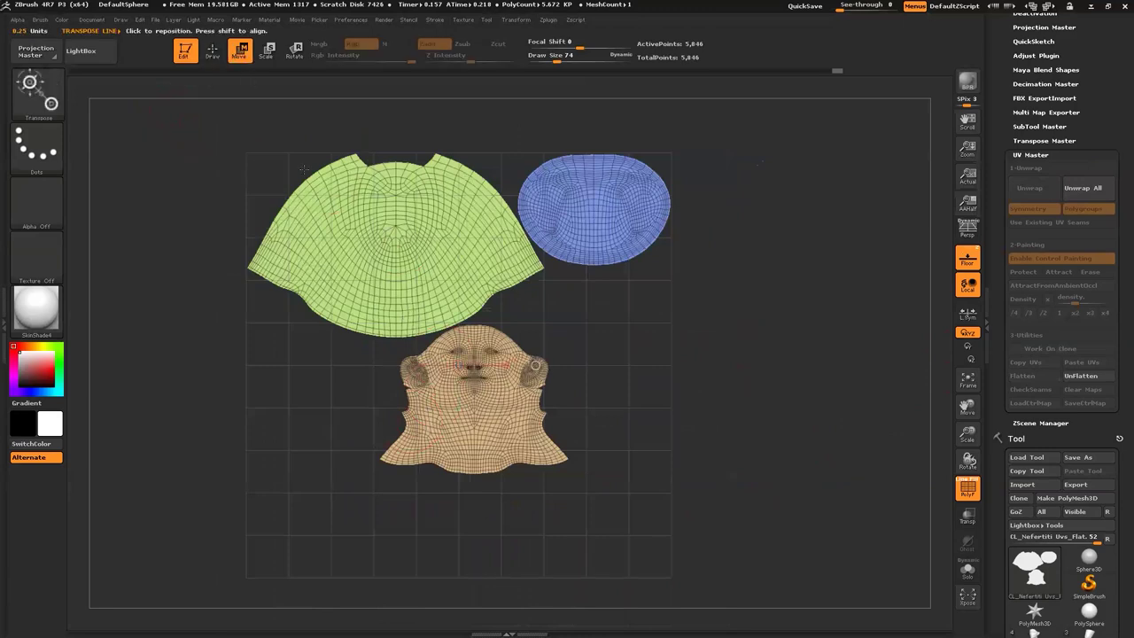
{"action": "left_click", "coordinate": [37, 20]}
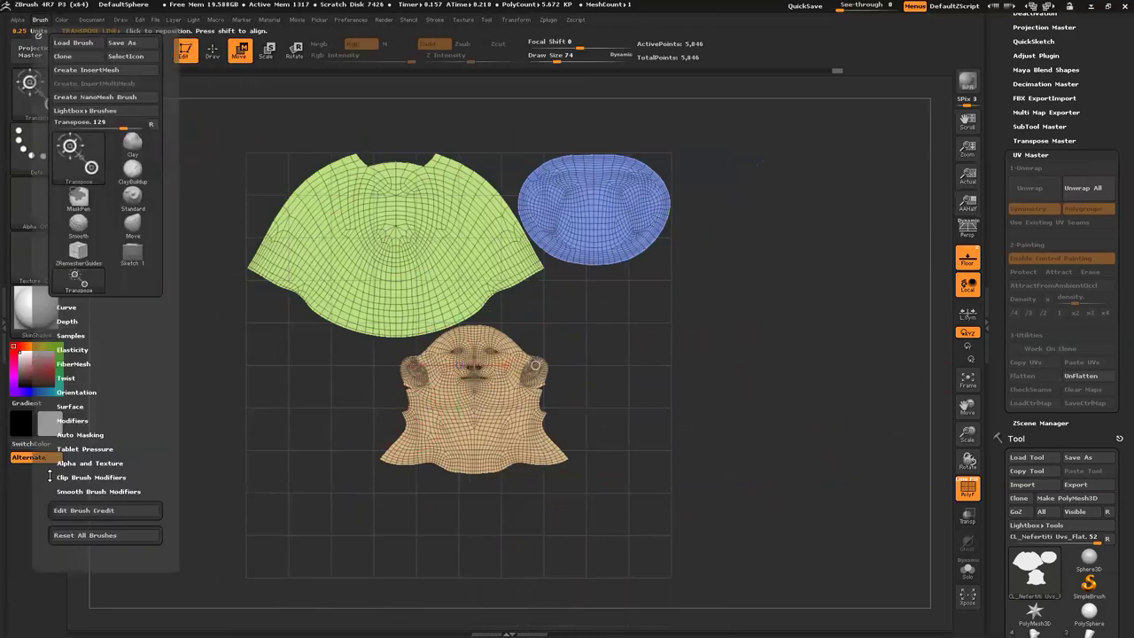
{"action": "left_click", "coordinate": [88, 434]}
Set Mask By Polygroups to 100 and drag one UV island down and left.
{"action": "left_click_drag", "start_coordinate": [103, 278], "coordinate": [155, 277]}
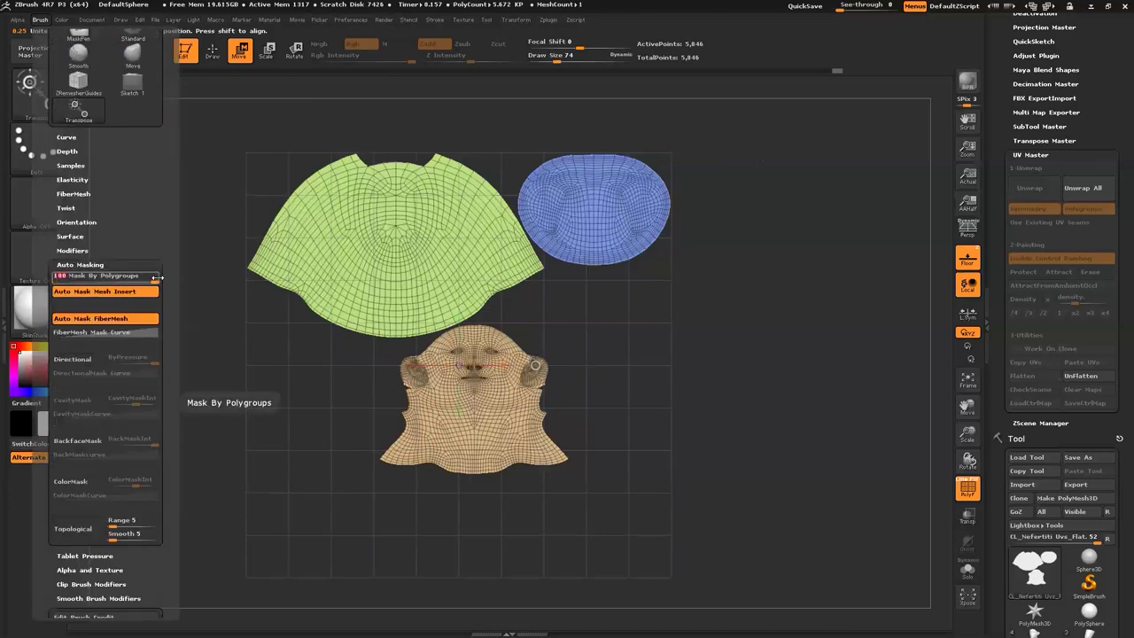
{"action": "mouse_move", "coordinate": [479, 414]}
{"action": "left_mouse_down"}
{"action": "mouse_move", "coordinate": [620, 505]}
{"action": "mouse_move", "coordinate": [635, 560]}
{"action": "mouse_move", "coordinate": [619, 587]}
{"action": "left_mouse_up"}
{"action": "mouse_move", "coordinate": [341, 358]}
{"action": "left_mouse_down"}
{"action": "mouse_move", "coordinate": [242, 523]}
{"action": "mouse_move", "coordinate": [213, 531]}
{"action": "mouse_move", "coordinate": [361, 420]}
{"action": "left_mouse_up"}
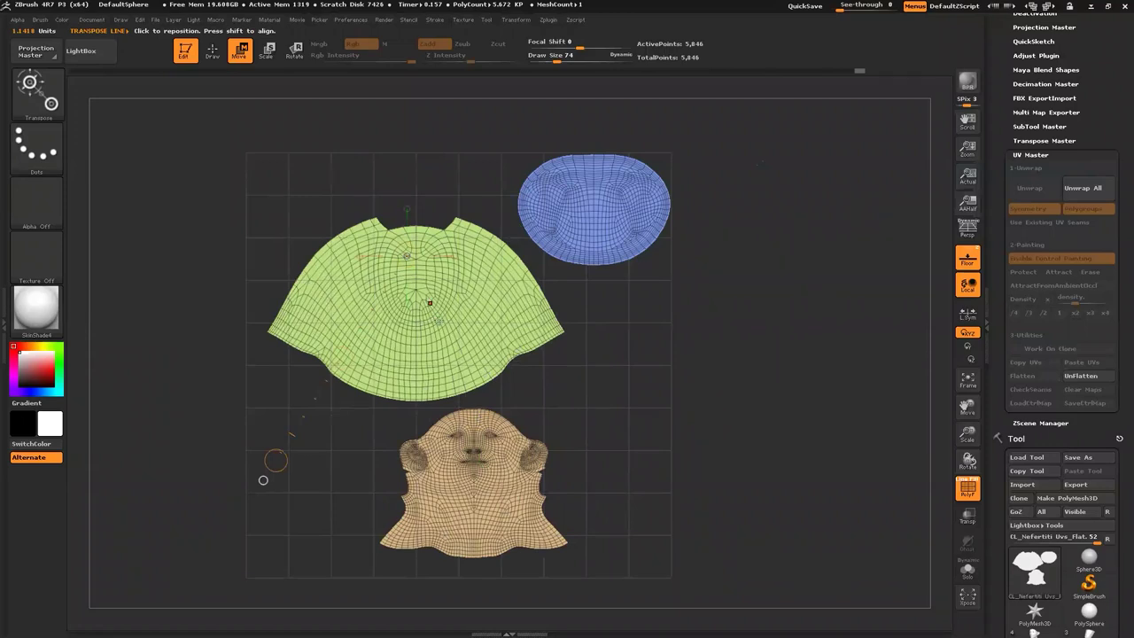
Shrink the green island and move it to the grid's top-left corner.
{"action": "left_click_drag", "start_coordinate": [263, 480], "coordinate": [536, 399]}
{"action": "key", "text": "e"}
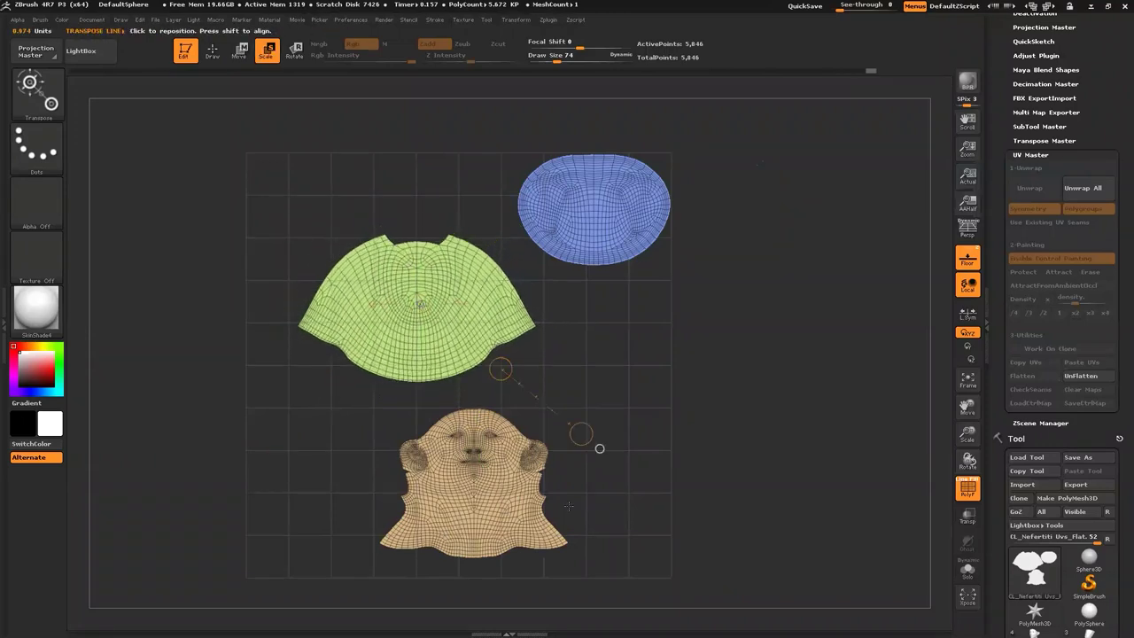
{"action": "left_click", "coordinate": [241, 50]}
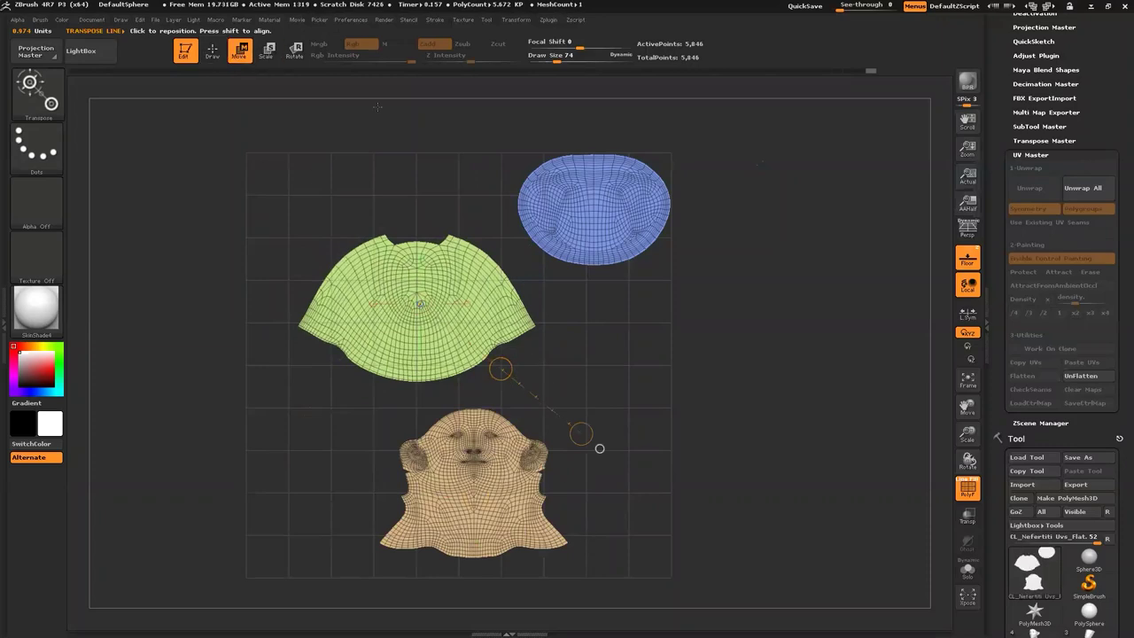
{"action": "left_click_drag", "start_coordinate": [537, 381], "coordinate": [500, 307]}
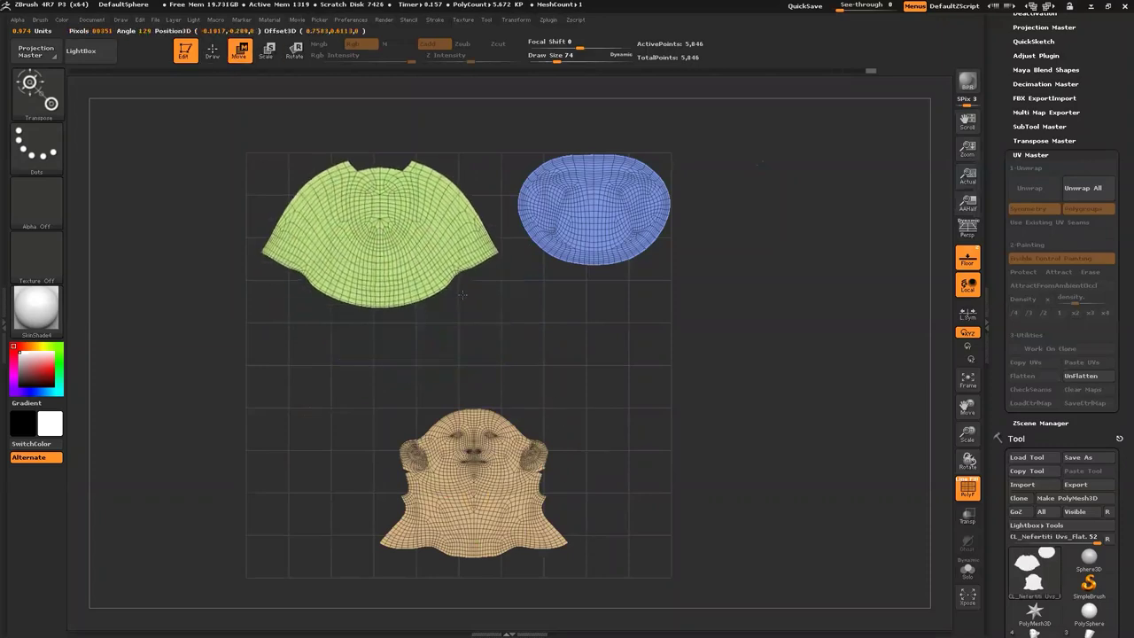
Move the tan face island up-left and enlarge it across the lower half of the grid.
{"action": "left_click_drag", "start_coordinate": [479, 492], "coordinate": [701, 441]}
{"action": "left_click_drag", "start_coordinate": [579, 470], "coordinate": [562, 404]}
{"action": "key", "text": "e"}
{"action": "left_click_drag", "start_coordinate": [615, 499], "coordinate": [683, 532]}
{"action": "left_click_drag", "start_coordinate": [756, 558], "coordinate": [848, 580]}
{"action": "key", "text": "w"}
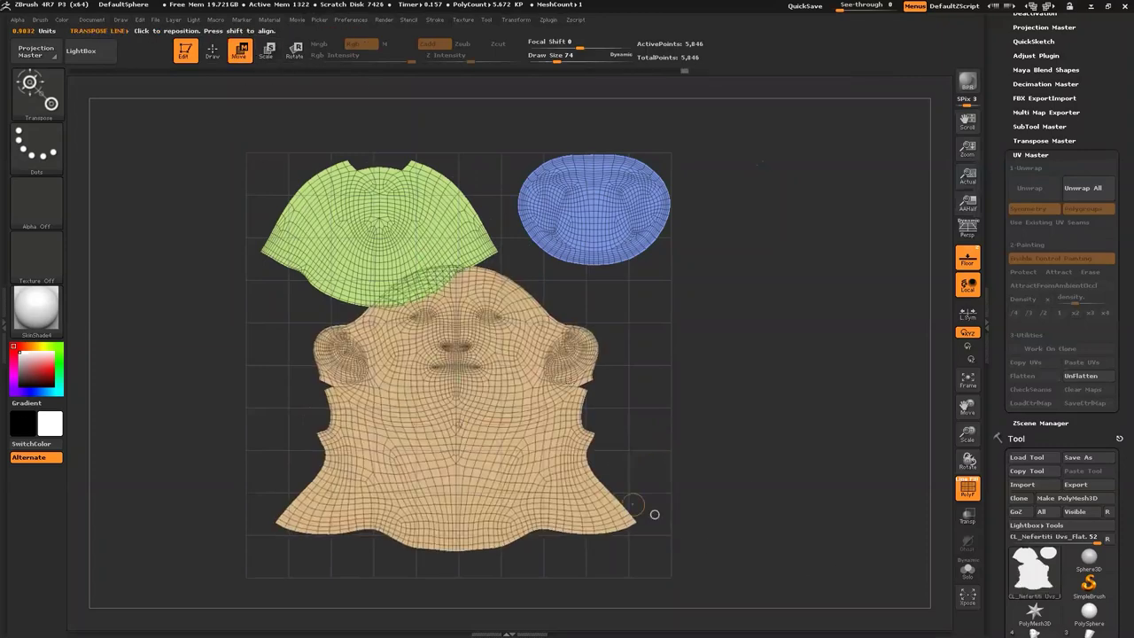
{"action": "mouse_move", "coordinate": [641, 368]}
{"action": "left_mouse_down"}
{"action": "mouse_move", "coordinate": [759, 345]}
{"action": "mouse_move", "coordinate": [641, 370]}
{"action": "mouse_move", "coordinate": [644, 390]}
{"action": "mouse_move", "coordinate": [670, 387]}
{"action": "left_mouse_up"}
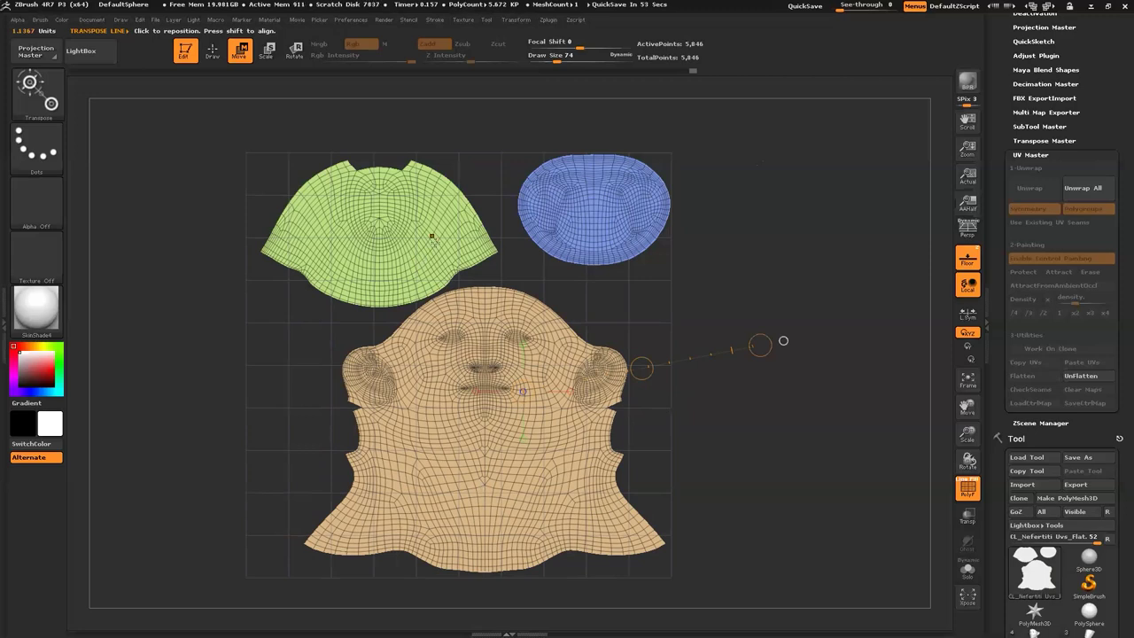
Nudge the green and blue islands into place and slightly enlarge the green island.
{"action": "mouse_move", "coordinate": [494, 252]}
{"action": "left_mouse_down"}
{"action": "mouse_move", "coordinate": [580, 280]}
{"action": "mouse_move", "coordinate": [571, 284]}
{"action": "left_mouse_up"}
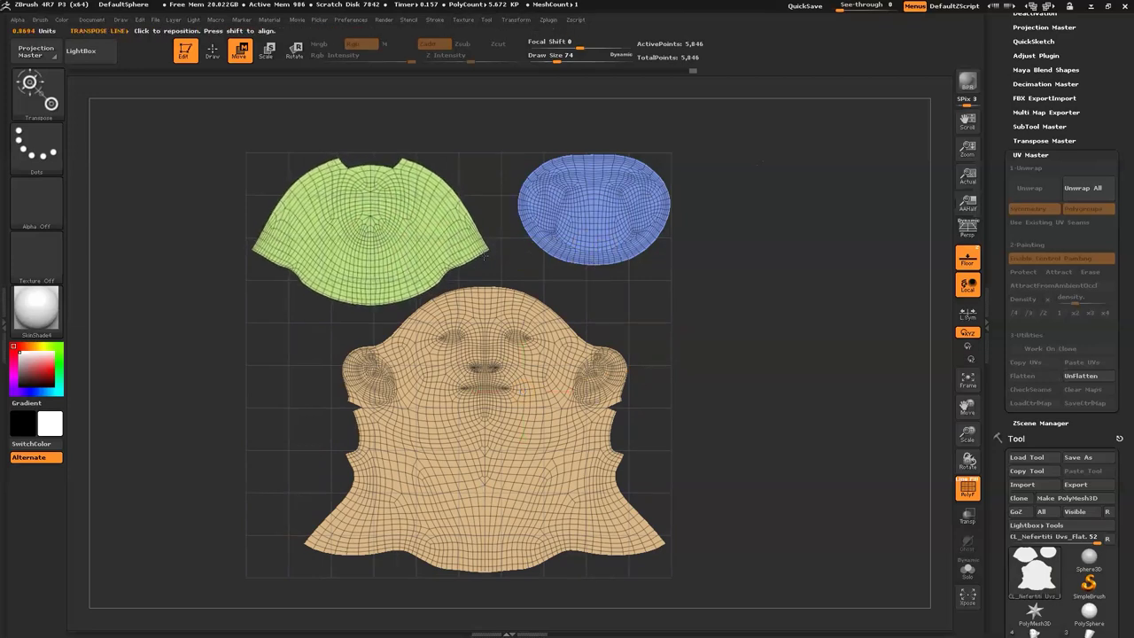
{"action": "left_click_drag", "start_coordinate": [611, 217], "coordinate": [804, 219]}
{"action": "left_click_drag", "start_coordinate": [708, 218], "coordinate": [706, 226]}
{"action": "left_click_drag", "start_coordinate": [389, 217], "coordinate": [425, 83]}
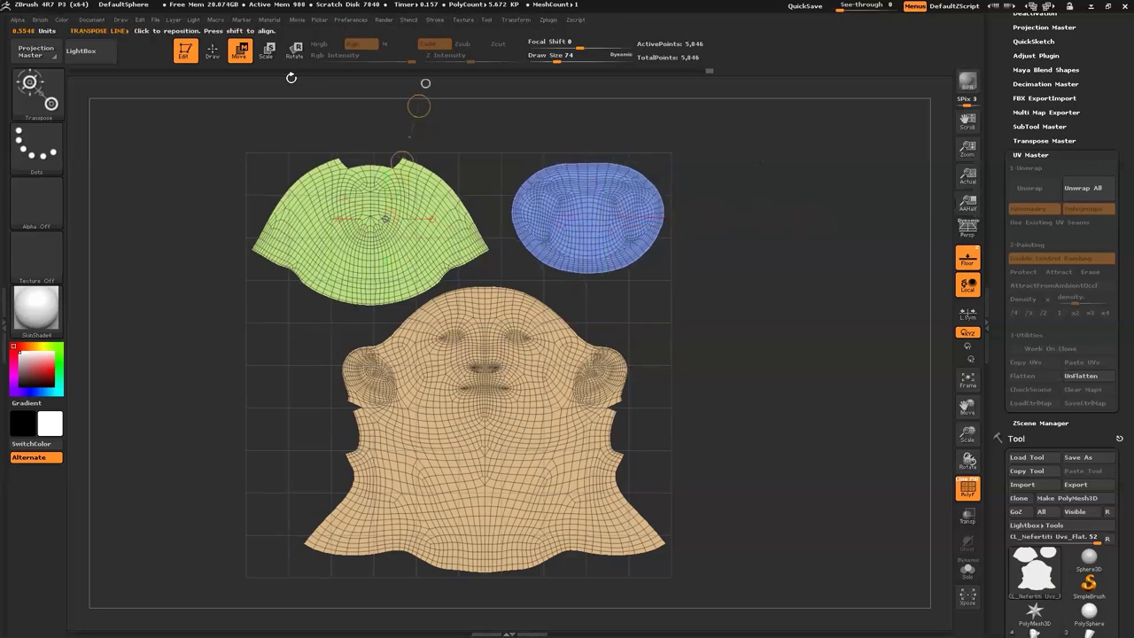
{"action": "left_click", "coordinate": [294, 50]}
{"action": "left_click", "coordinate": [269, 50]}
{"action": "left_click_drag", "start_coordinate": [419, 106], "coordinate": [420, 96]}
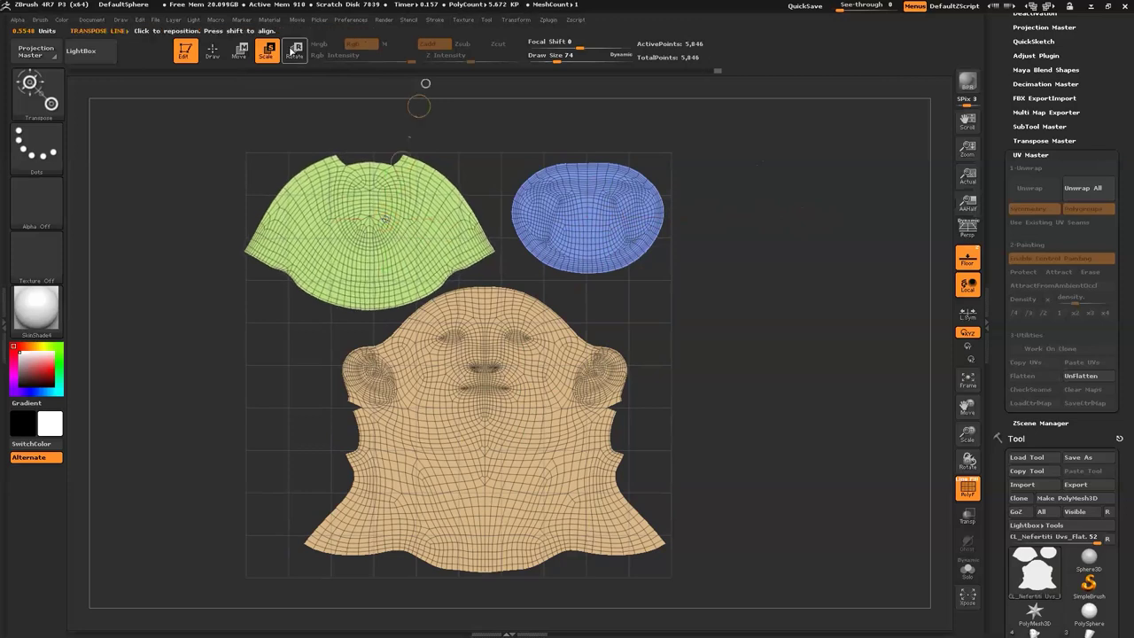
{"action": "left_click", "coordinate": [239, 51]}
{"action": "left_click_drag", "start_coordinate": [409, 177], "coordinate": [406, 163]}
Nudge the face island right, then enlarge the blue island and shift it down-left.
{"action": "left_click_drag", "start_coordinate": [492, 471], "coordinate": [798, 468]}
{"action": "left_click_drag", "start_coordinate": [641, 470], "coordinate": [645, 469]}
{"action": "left_click_drag", "start_coordinate": [591, 220], "coordinate": [780, 331]}
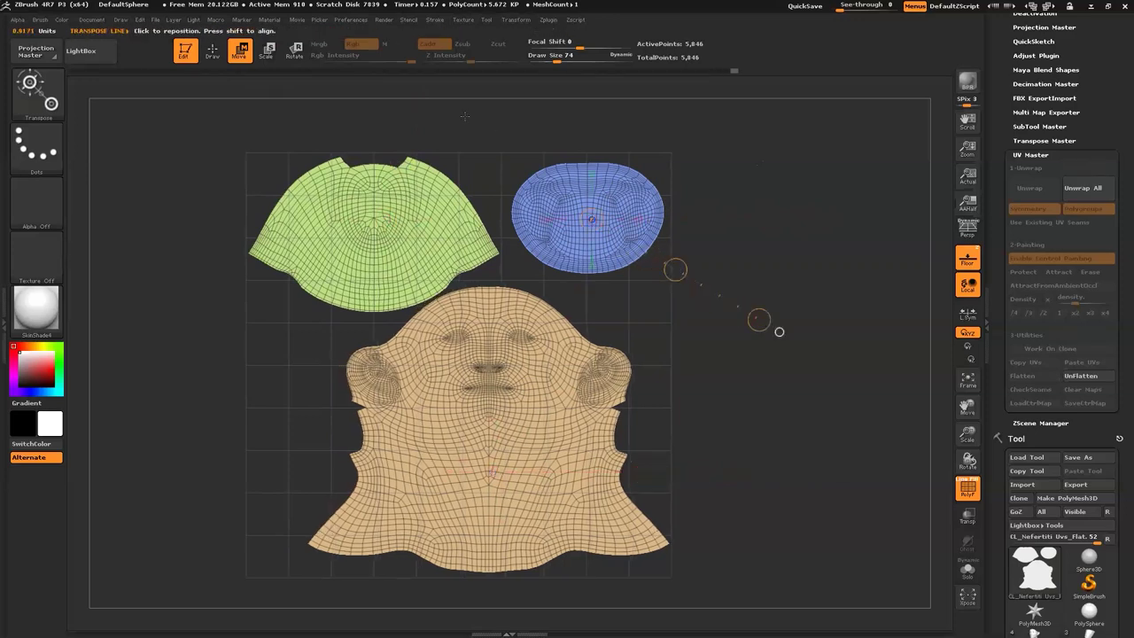
{"action": "left_click", "coordinate": [265, 50]}
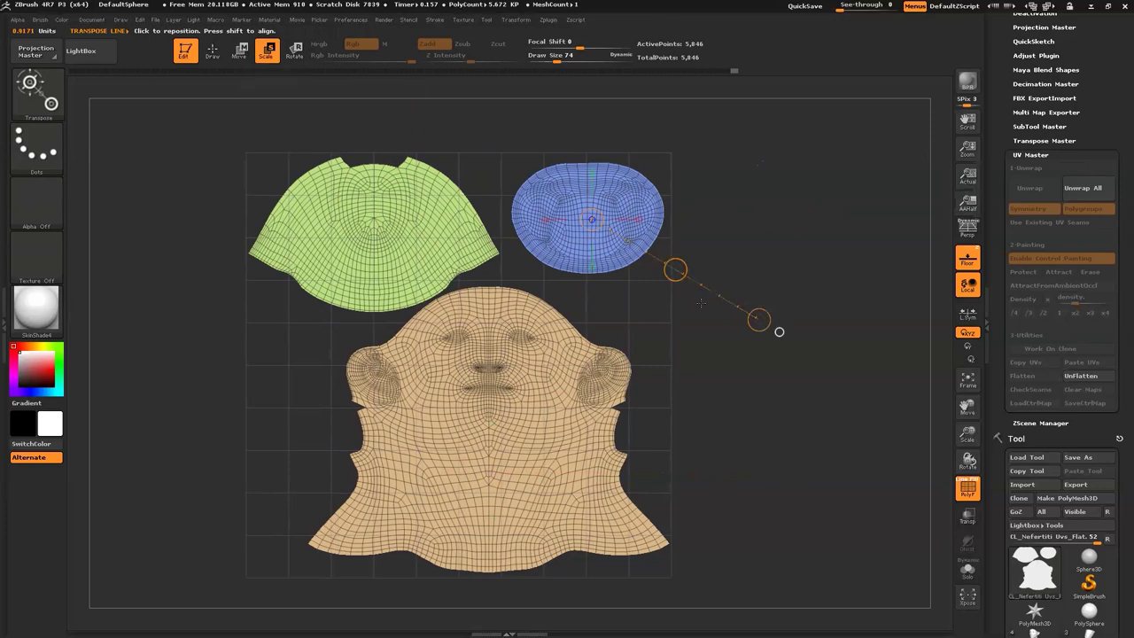
{"action": "left_click_drag", "start_coordinate": [758, 319], "coordinate": [789, 337]}
{"action": "left_click", "coordinate": [239, 50]}
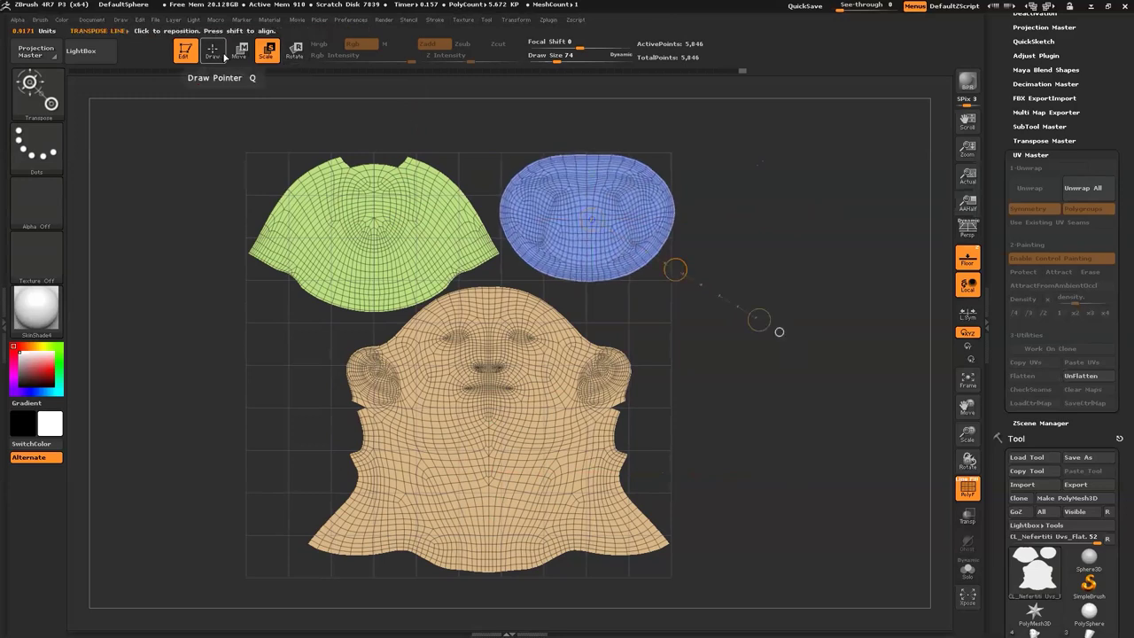
{"action": "left_click_drag", "start_coordinate": [716, 162], "coordinate": [817, 119]}
{"action": "left_click_drag", "start_coordinate": [716, 163], "coordinate": [707, 167]}
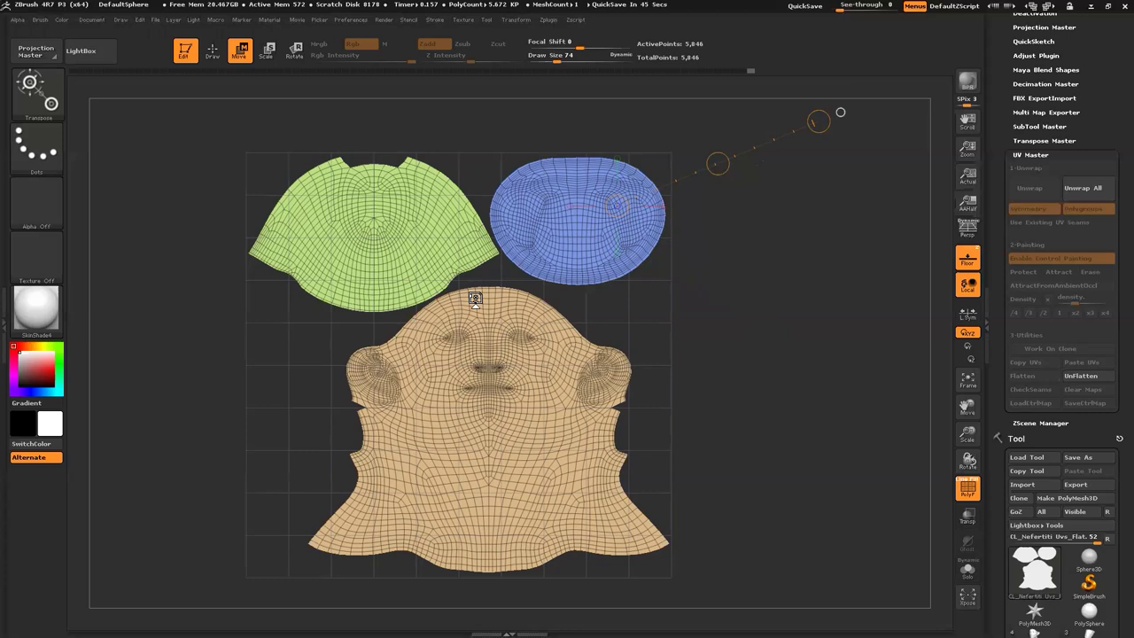
{"action": "key", "text": "q"}
{"action": "mouse_move", "coordinate": [536, 425]}
{"action": "left_mouse_down", "text": "shift"}
{"action": "mouse_move", "coordinate": [499, 405]}
{"action": "mouse_move", "coordinate": [408, 417]}
{"action": "left_mouse_up", "text": "shift"}
{"action": "mouse_move", "coordinate": [523, 377]}
{"action": "left_mouse_down", "text": "shift"}
{"action": "mouse_move", "coordinate": [425, 342]}
{"action": "mouse_move", "coordinate": [550, 416]}
{"action": "left_mouse_up", "text": "shift"}
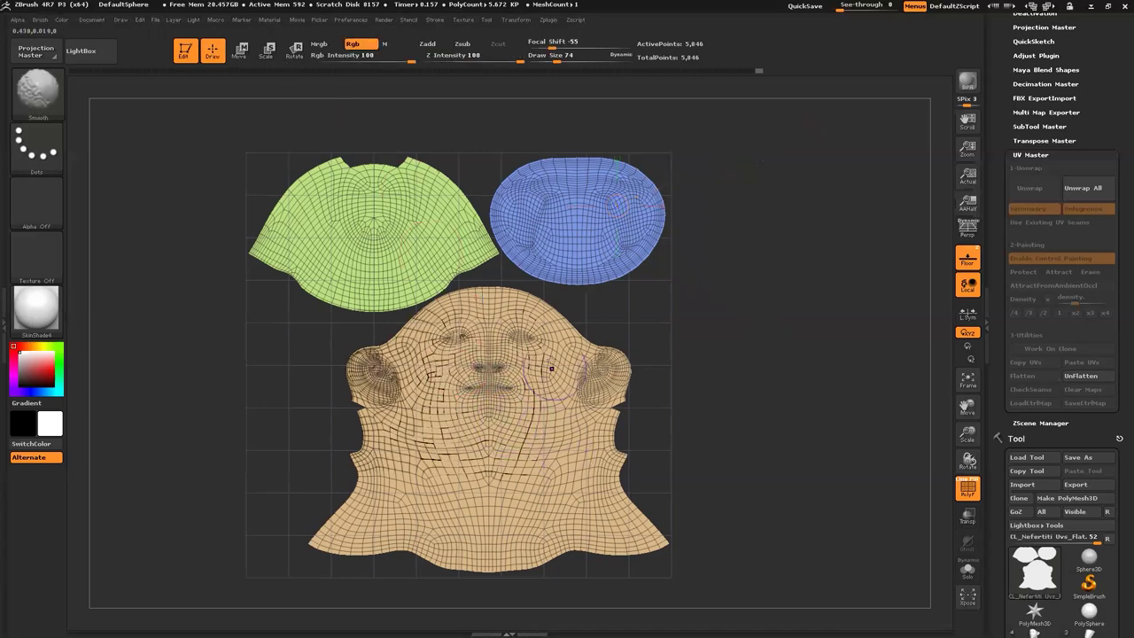
{"action": "left_click", "coordinate": [353, 43]}
{"action": "left_click", "coordinate": [427, 43]}
{"action": "mouse_move", "coordinate": [492, 443]}
{"action": "left_mouse_down", "text": "shift"}
{"action": "mouse_move", "coordinate": [469, 361]}
{"action": "mouse_move", "coordinate": [457, 406]}
{"action": "left_mouse_up", "text": "shift"}
{"action": "left_click", "coordinate": [542, 519], "text": "shift"}
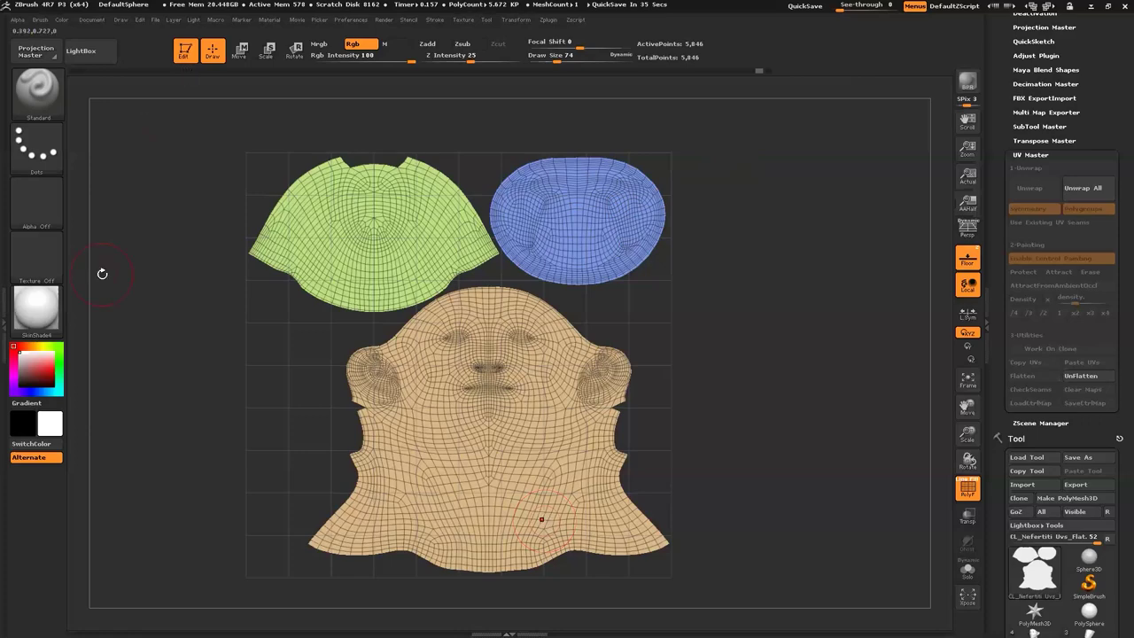
{"action": "key", "text": "b"}
{"action": "key", "text": "m"}
{"action": "key", "text": "v"}
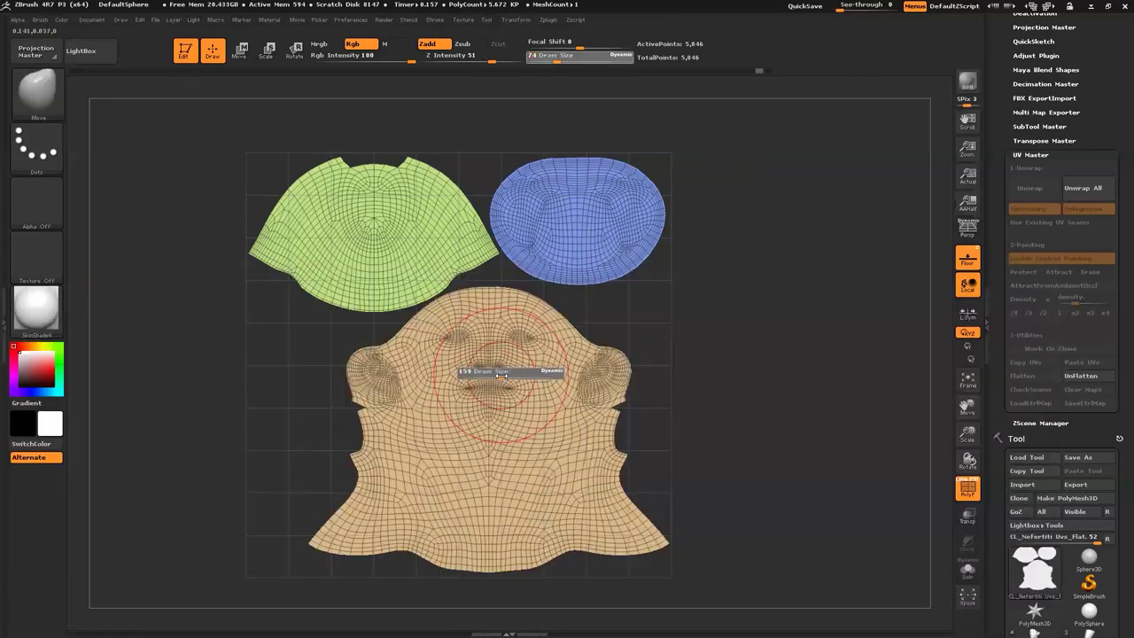
{"action": "left_click_drag", "start_coordinate": [388, 401], "coordinate": [349, 404]}
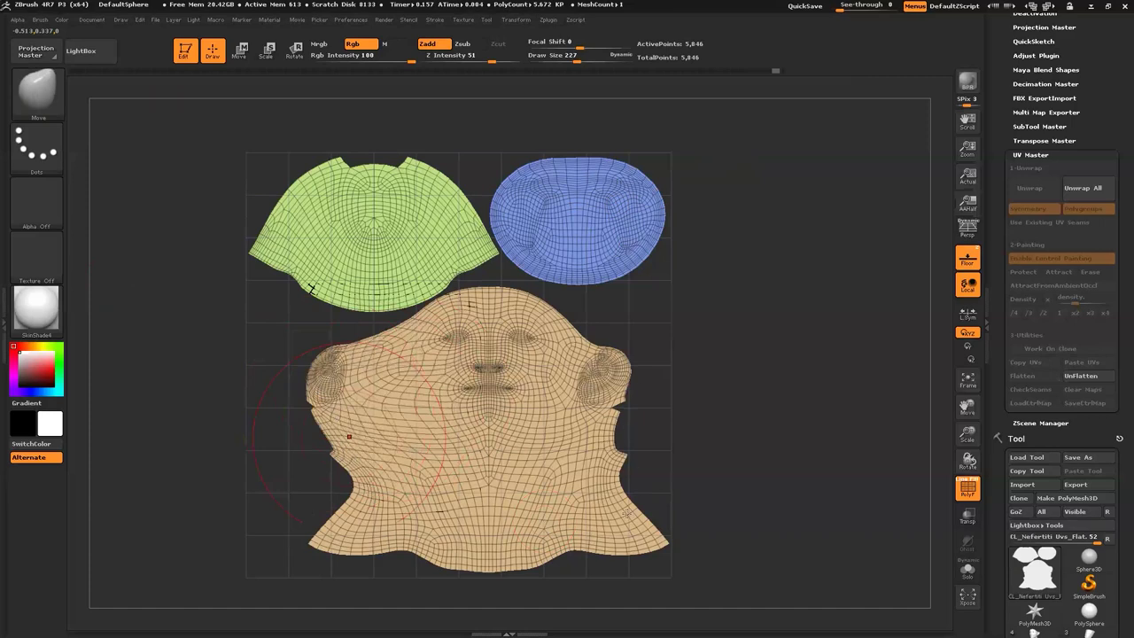
{"action": "left_click_drag", "start_coordinate": [620, 461], "coordinate": [671, 456]}
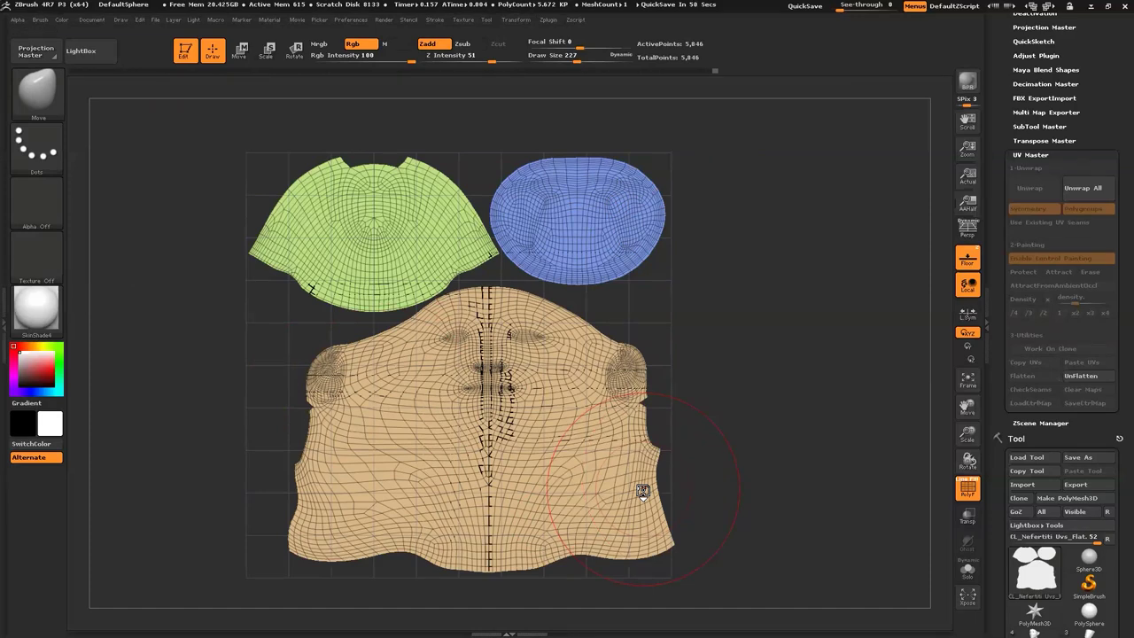
{"action": "key", "text": "1"}
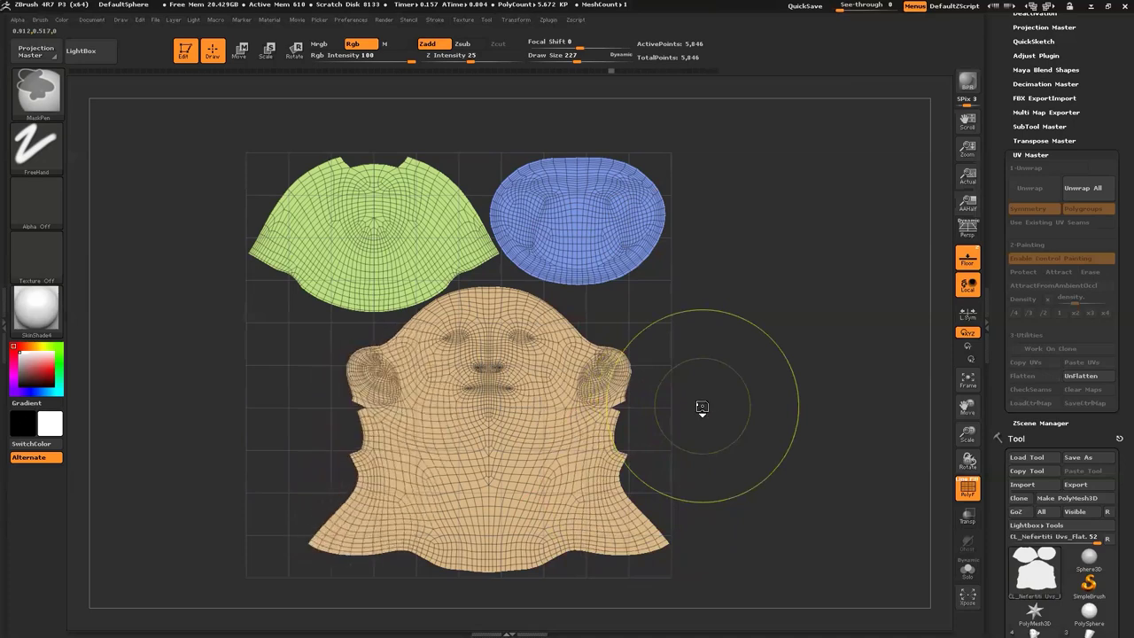
{"action": "key", "text": "ctrl"}
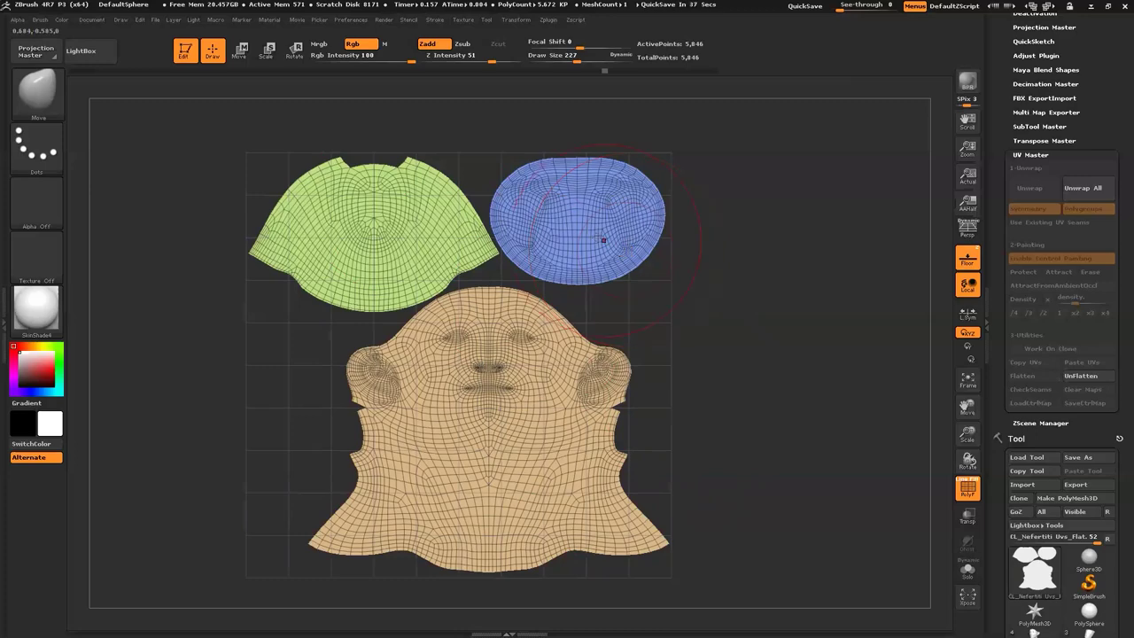
{"action": "left_click_drag", "start_coordinate": [498, 250], "coordinate": [645, 359], "text": "alt"}
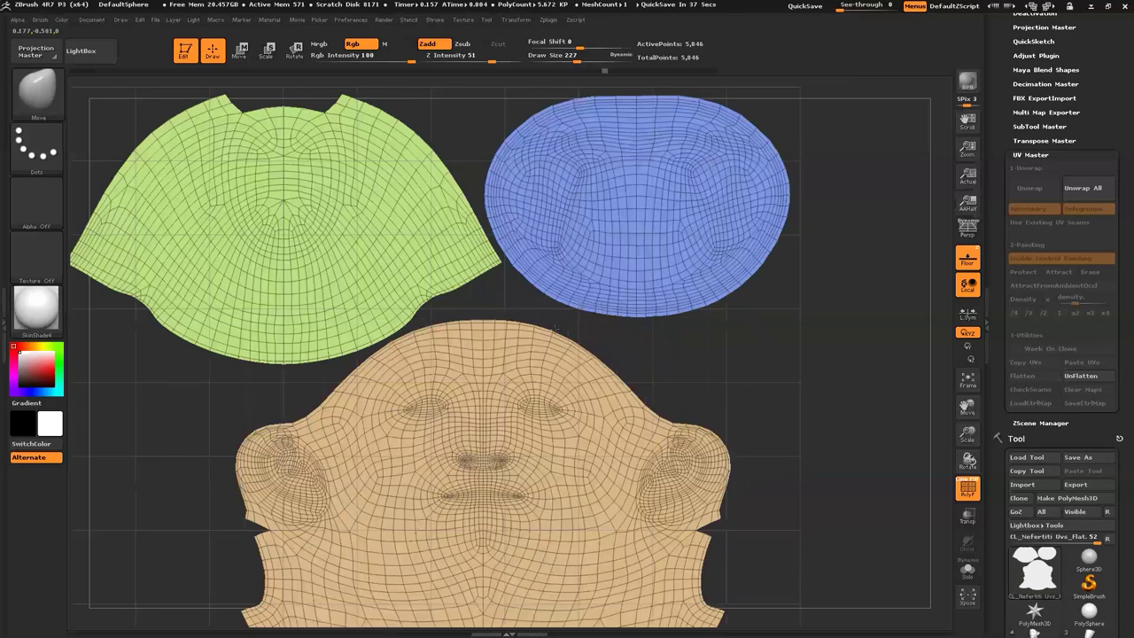
{"action": "left_click_drag", "start_coordinate": [865, 256], "coordinate": [830, 375], "text": "alt"}
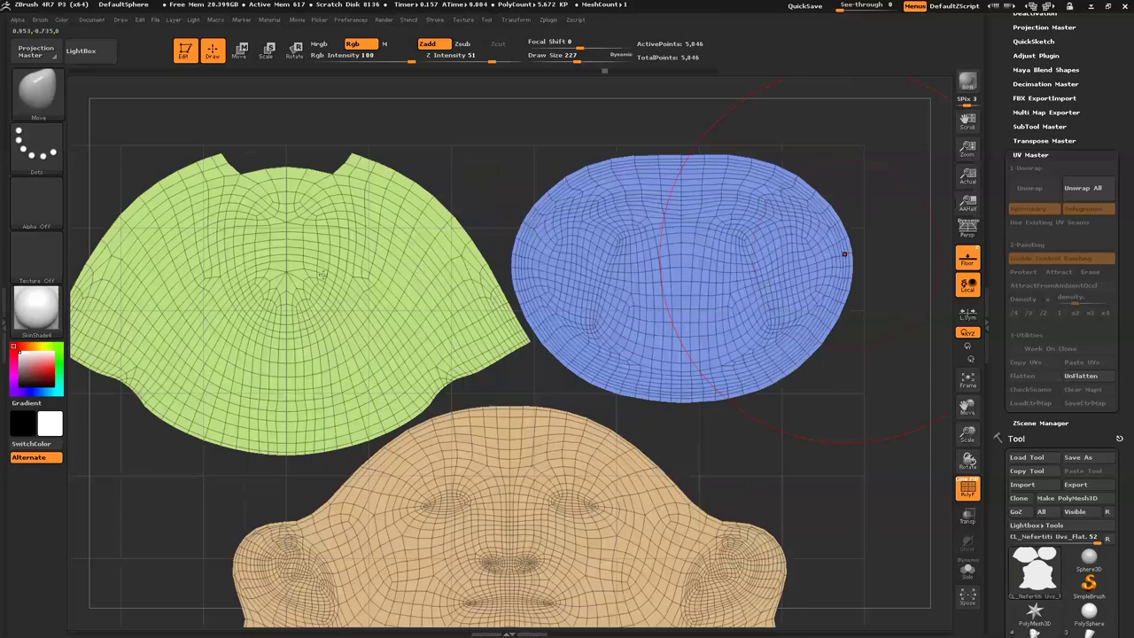
{"action": "key", "text": "f"}
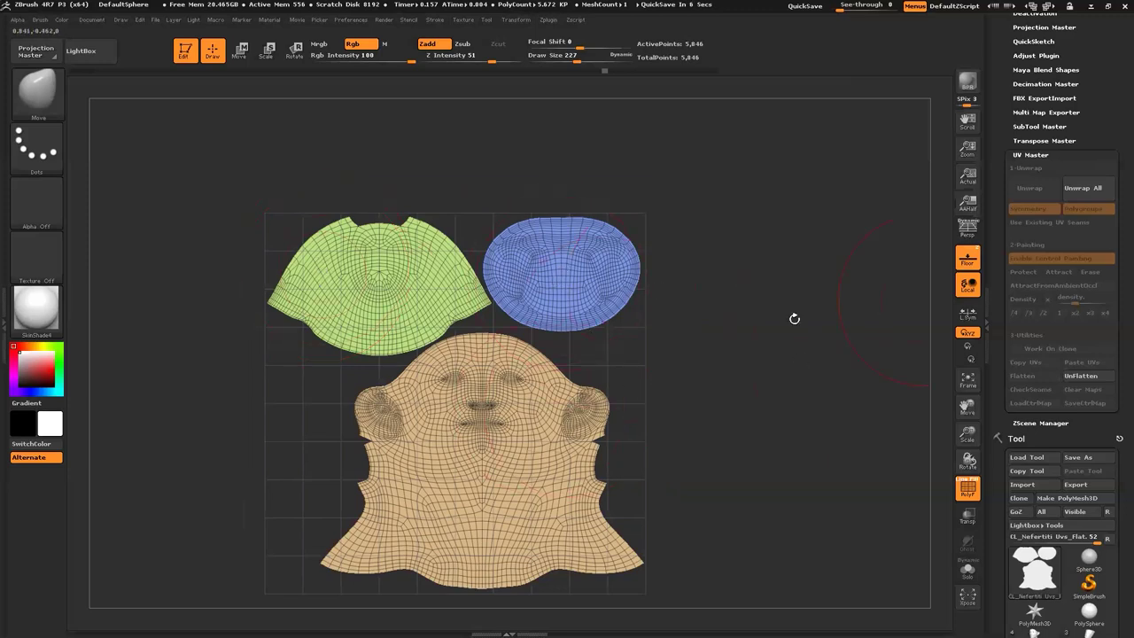
{"action": "left_click", "coordinate": [1081, 377]}
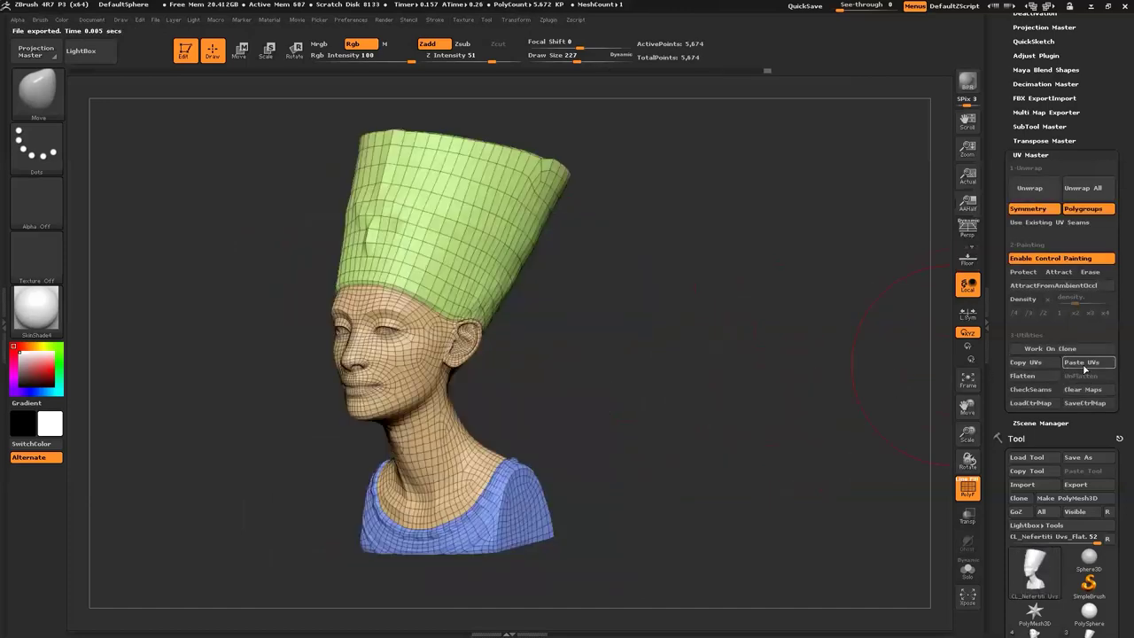
Flatten and unflatten the bust once more, then Copy UVs in UV Master.
{"action": "left_click", "coordinate": [1022, 376]}
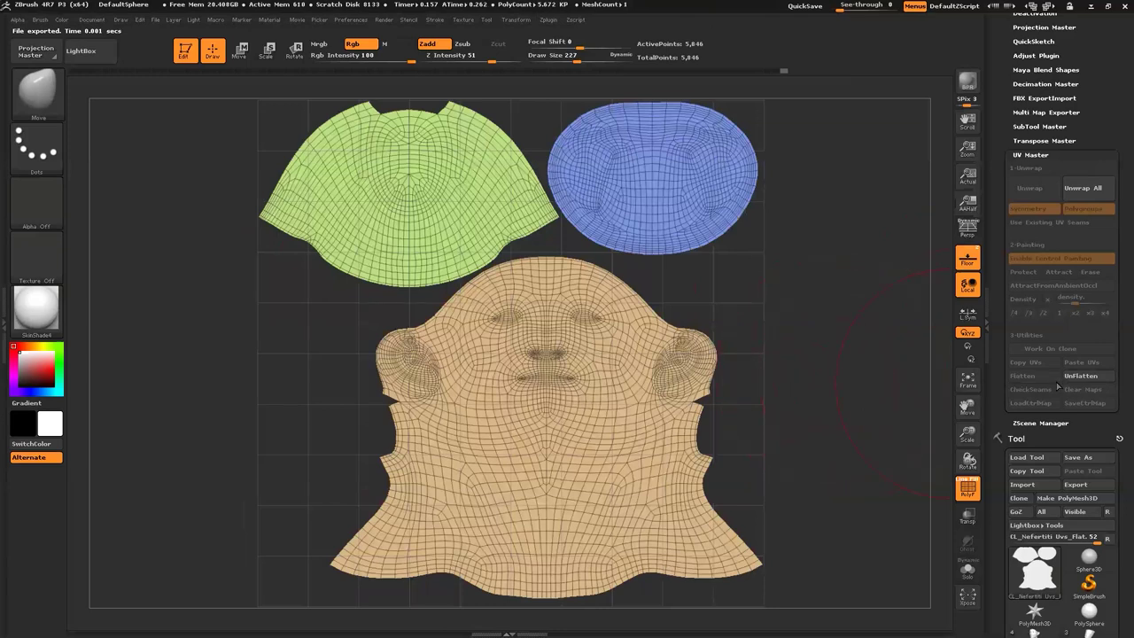
{"action": "left_click", "coordinate": [1081, 376]}
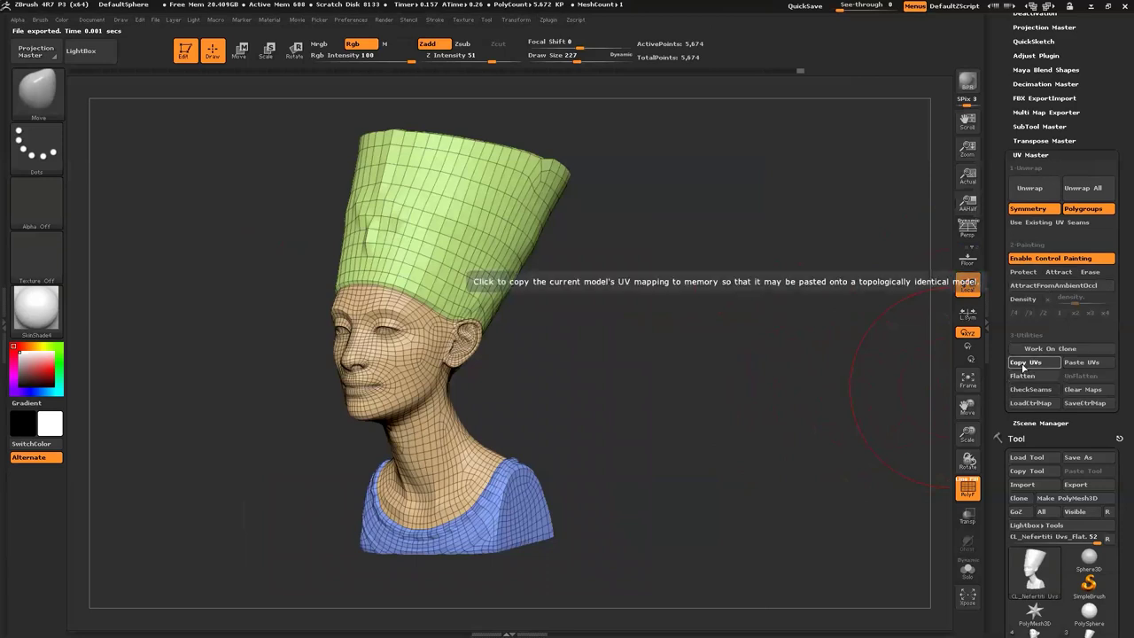
{"action": "left_click", "coordinate": [1027, 365]}
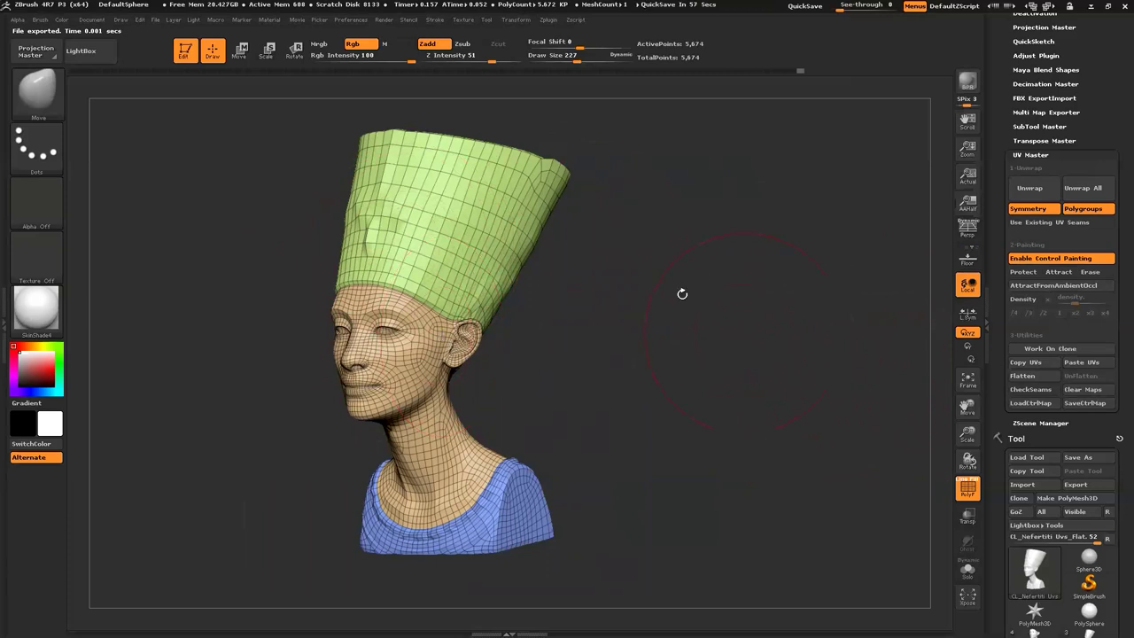
{"action": "scroll", "coordinate": [1119, 411], "scroll_direction": "down", "scroll_amount": 5}
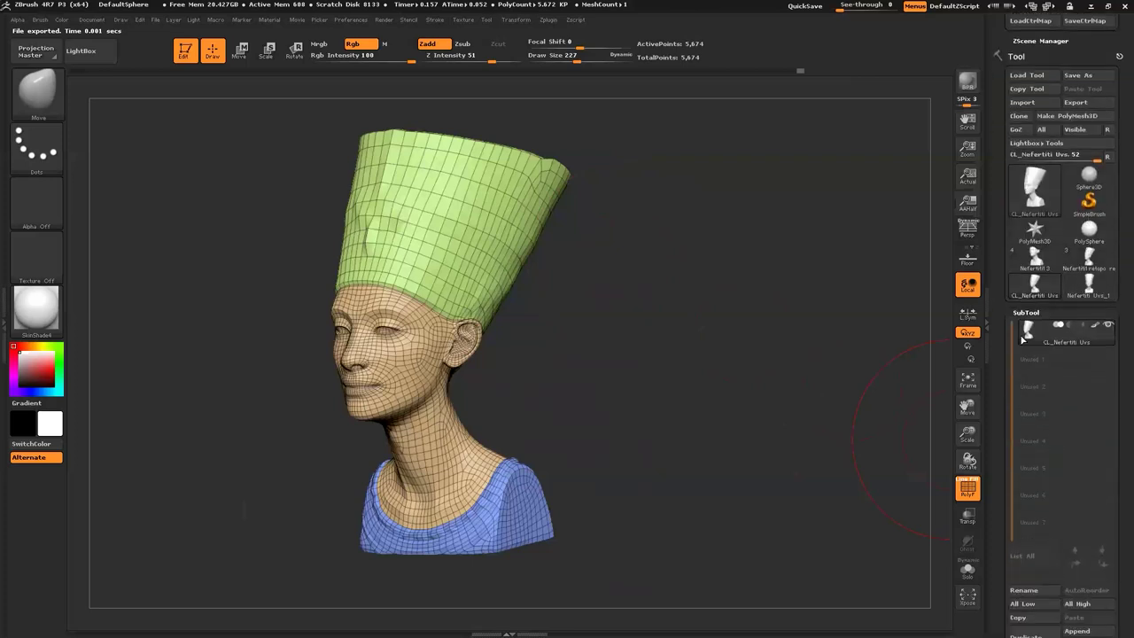
Select the Nefertiti Uvs_1 tool and paste the copied UVs onto its lowest subdivision level.
{"action": "left_click_drag", "start_coordinate": [1089, 258], "coordinate": [1003, 386]}
{"action": "left_click", "coordinate": [1036, 285]}
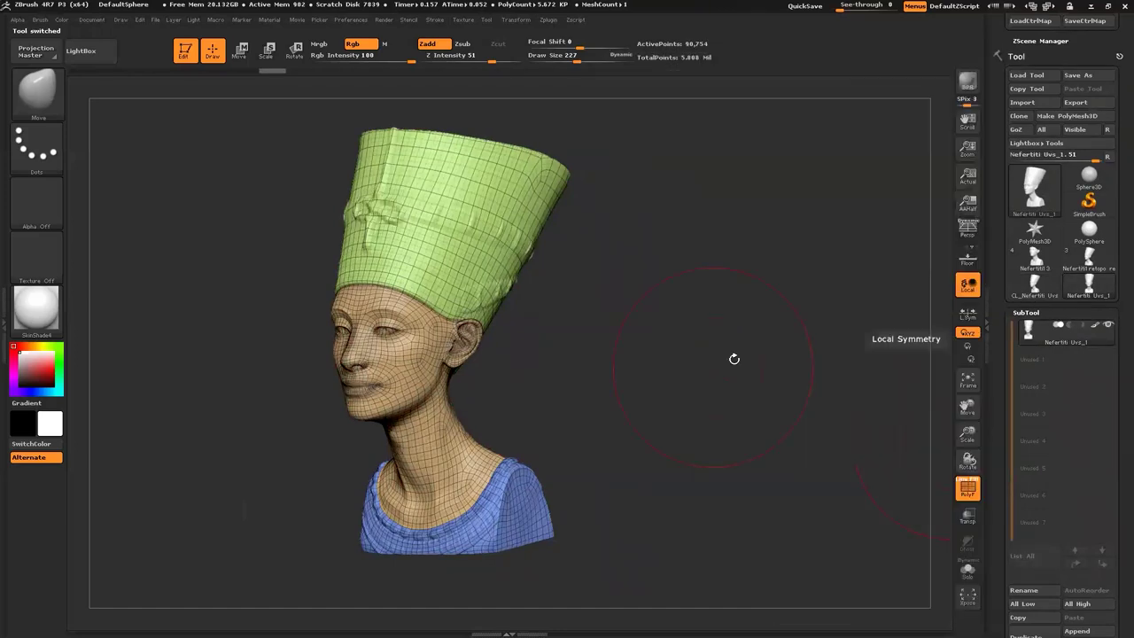
{"action": "key", "text": "shift+d"}
{"action": "key", "text": "shift+d"}
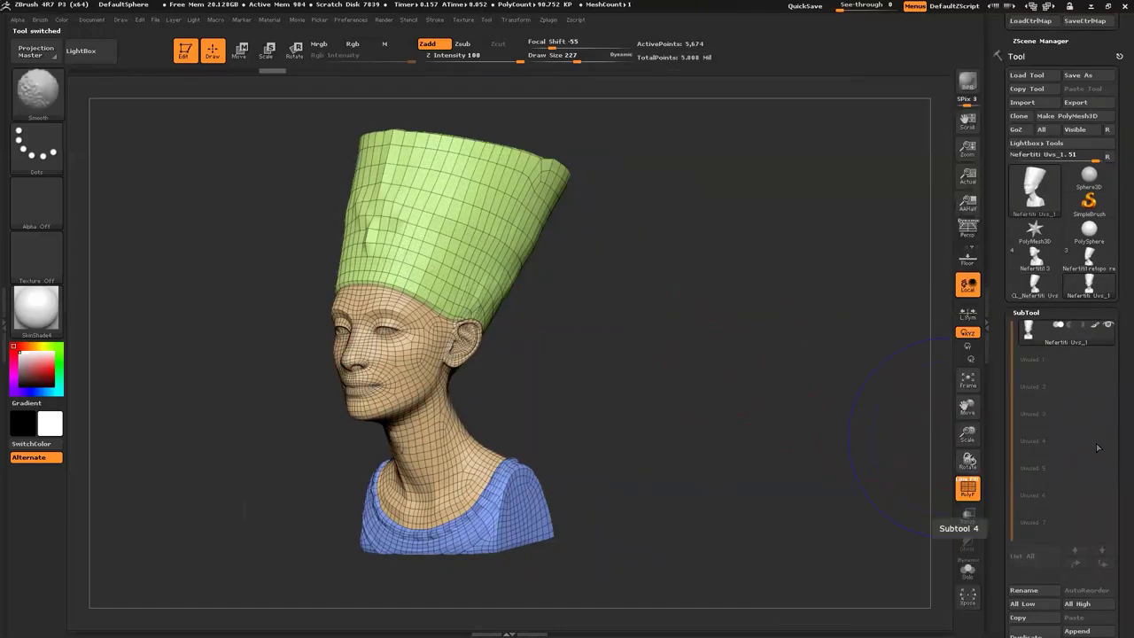
{"action": "left_click", "coordinate": [557, 20]}
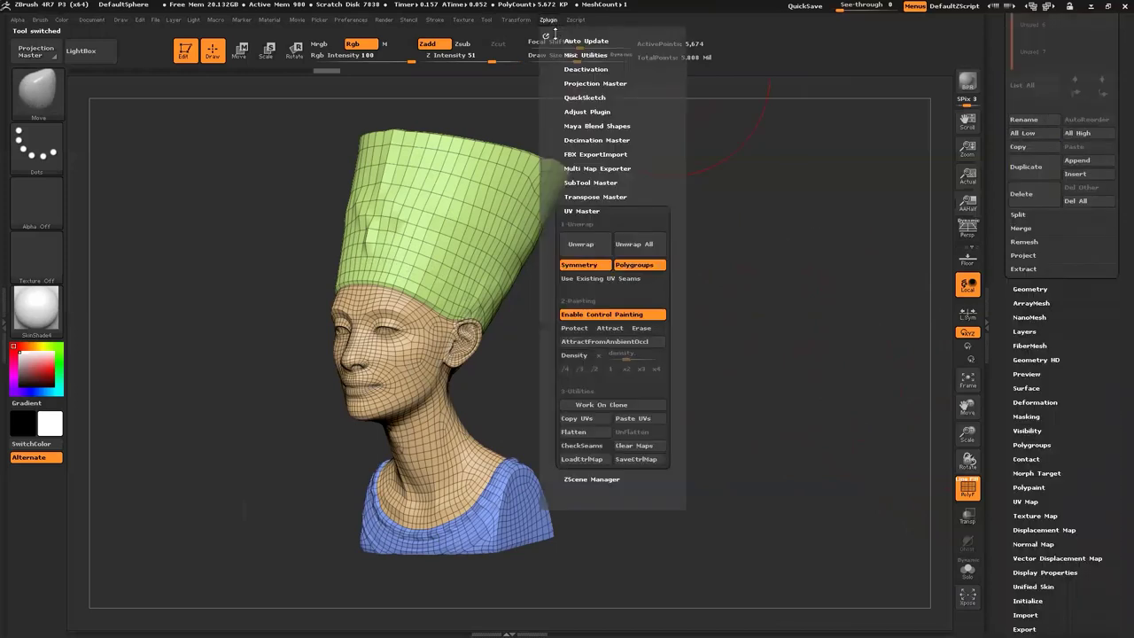
{"action": "left_click", "coordinate": [630, 419]}
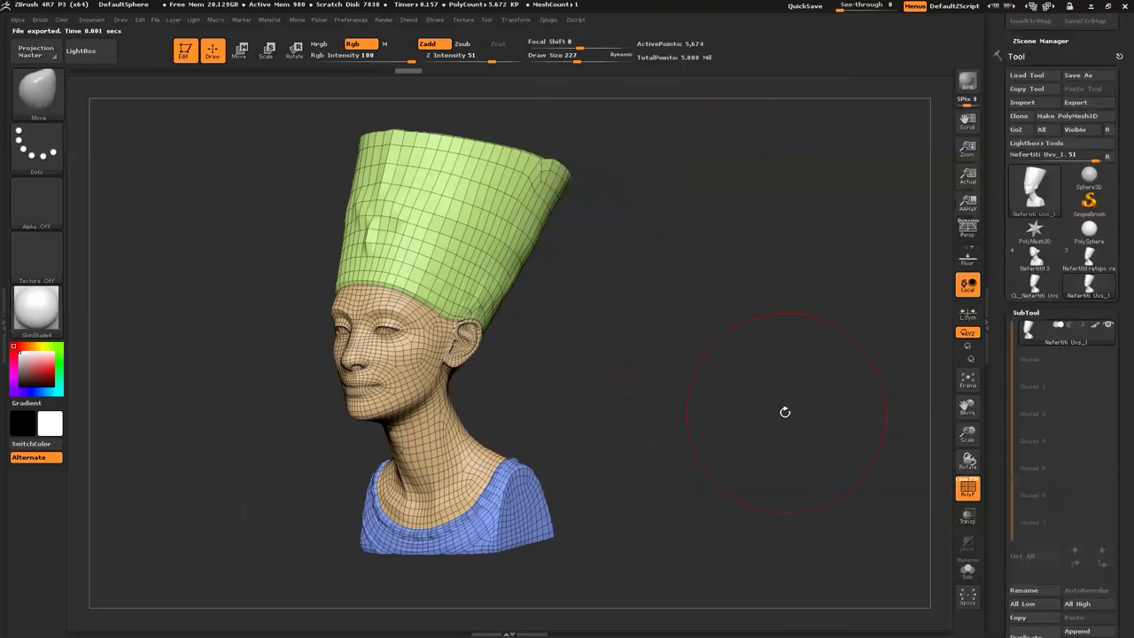
Return to the top subdivision level and view the bust from the front without wireframe.
{"action": "key", "text": "d"}
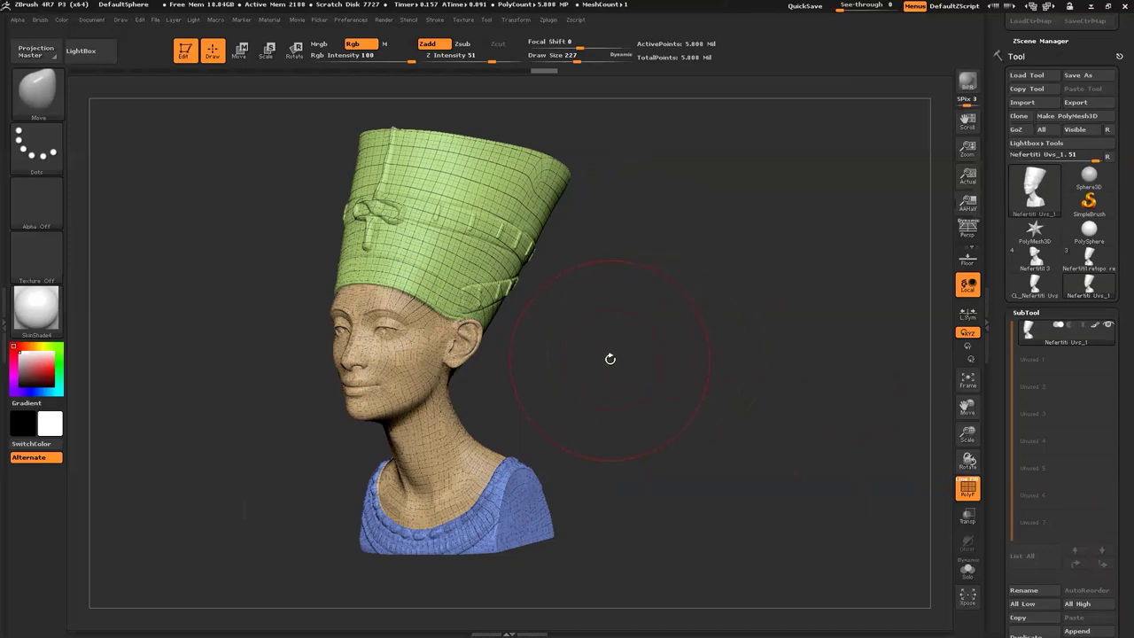
{"action": "left_click_drag", "start_coordinate": [590, 352], "coordinate": [651, 355], "text": "shift"}
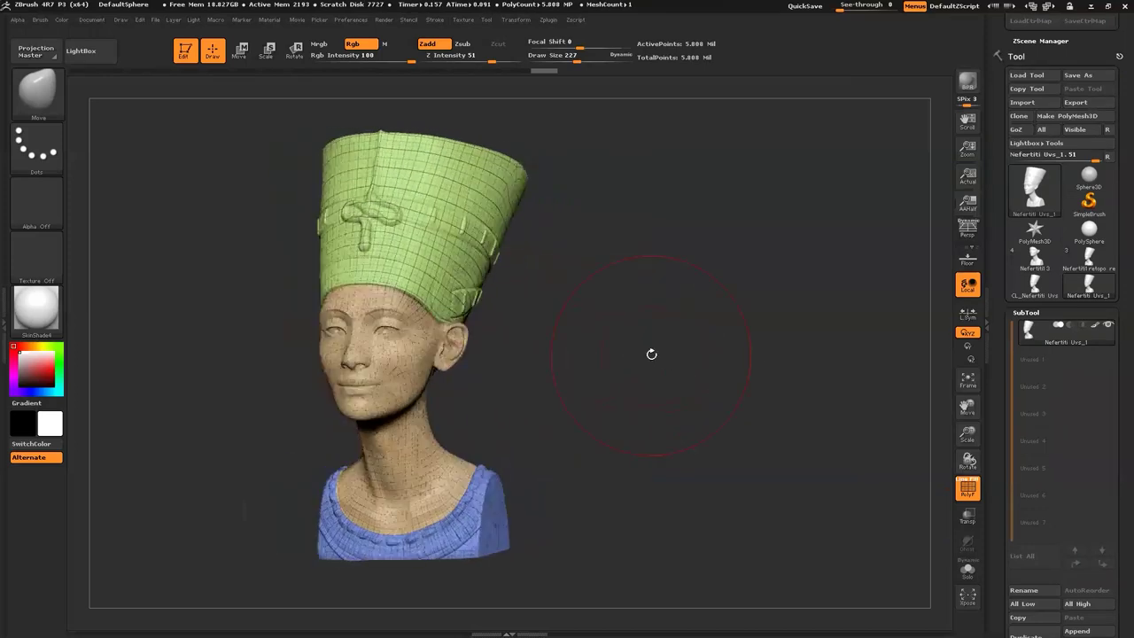
{"action": "key", "text": "shift+f"}
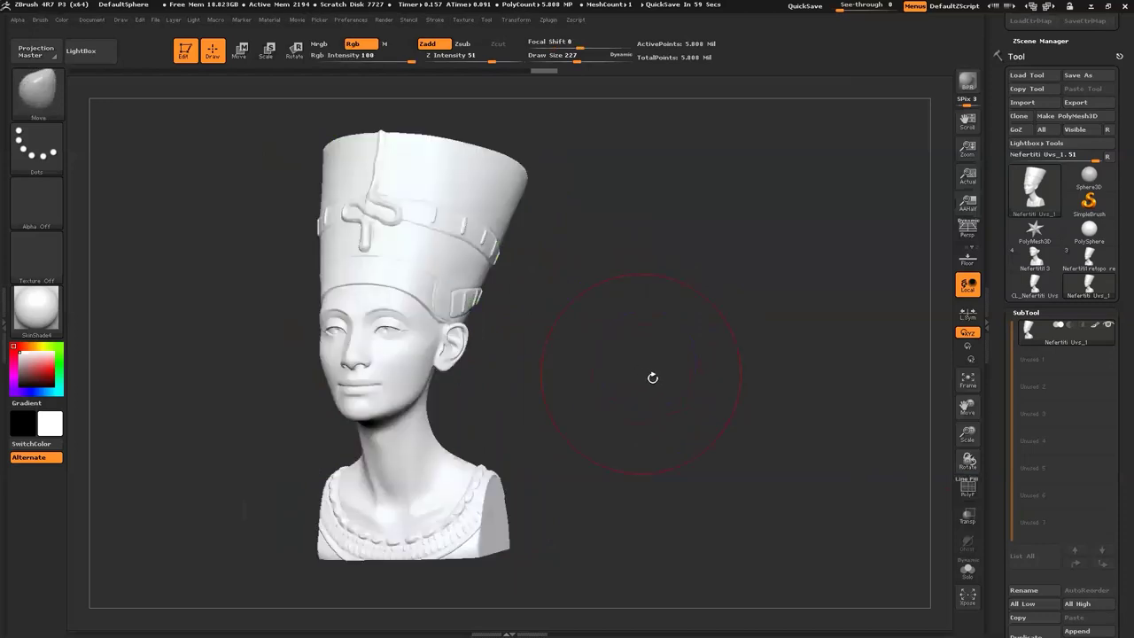
Turn the bust to profile, re-enable polyframe with Shift+F, and drop to the lowest subdivision.
{"action": "left_click_drag", "start_coordinate": [638, 372], "coordinate": [714, 373]}
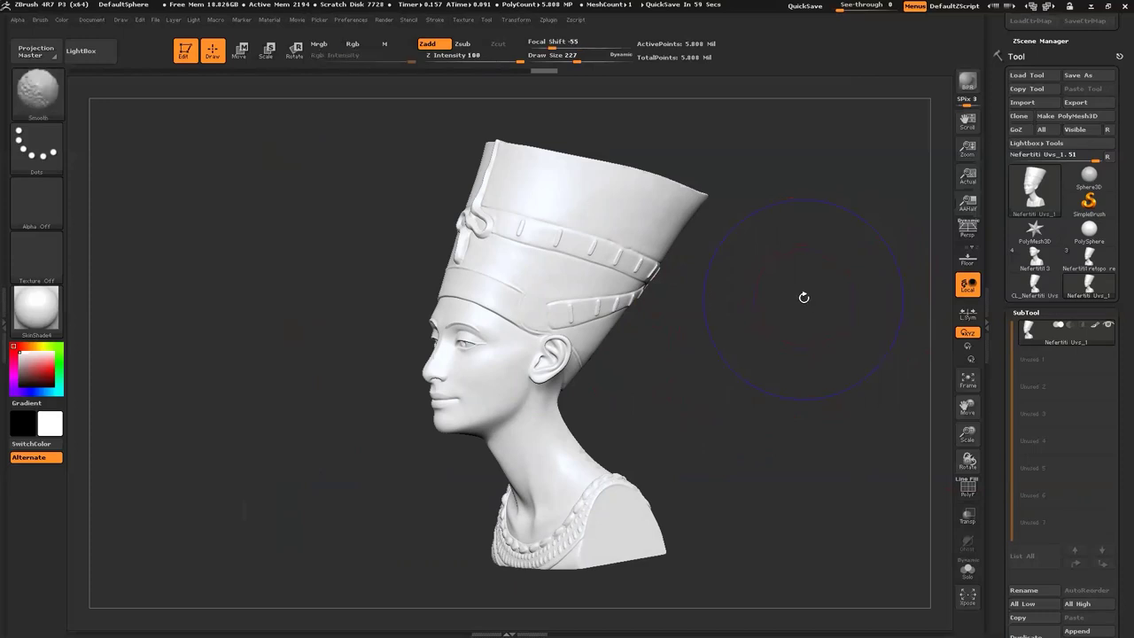
{"action": "key", "text": "shift+f"}
{"action": "key", "text": "shift+f"}
{"action": "key", "text": "shift+f"}
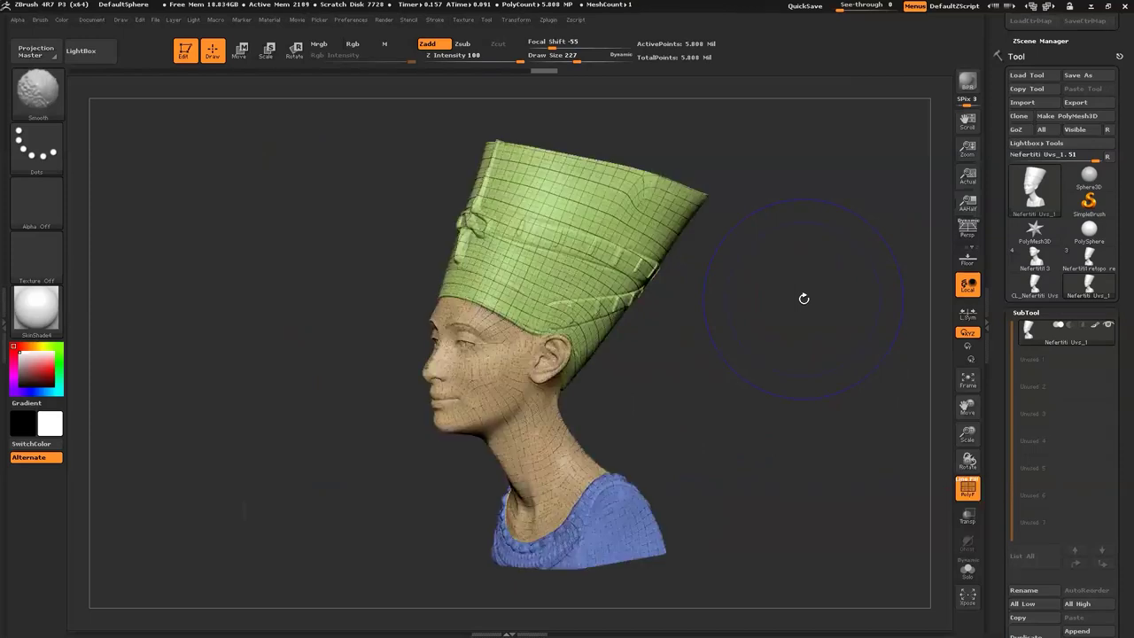
{"action": "key", "text": "shift+d"}
{"action": "key", "text": "shift+d"}
{"action": "key", "text": "shift+d"}
{"action": "key", "text": "shift+d"}
{"action": "key", "text": "shift+d"}
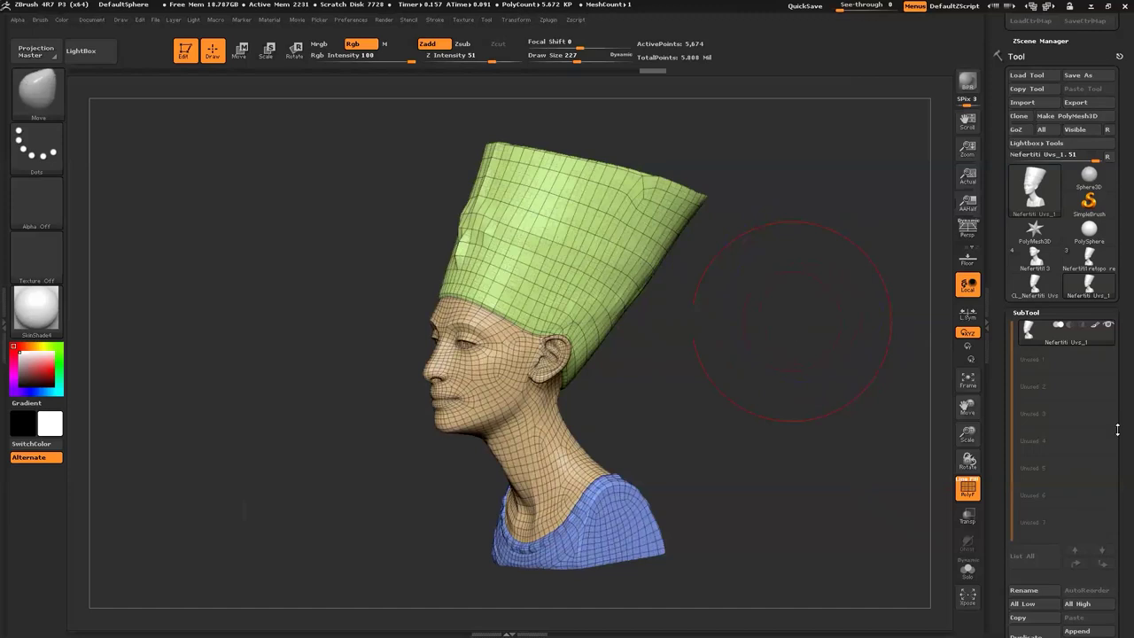
Generate the bust's normal map in the Normal Map subpalette and preview its thumbnail.
{"action": "scroll", "coordinate": [1118, 430], "scroll_direction": "down", "scroll_amount": 10}
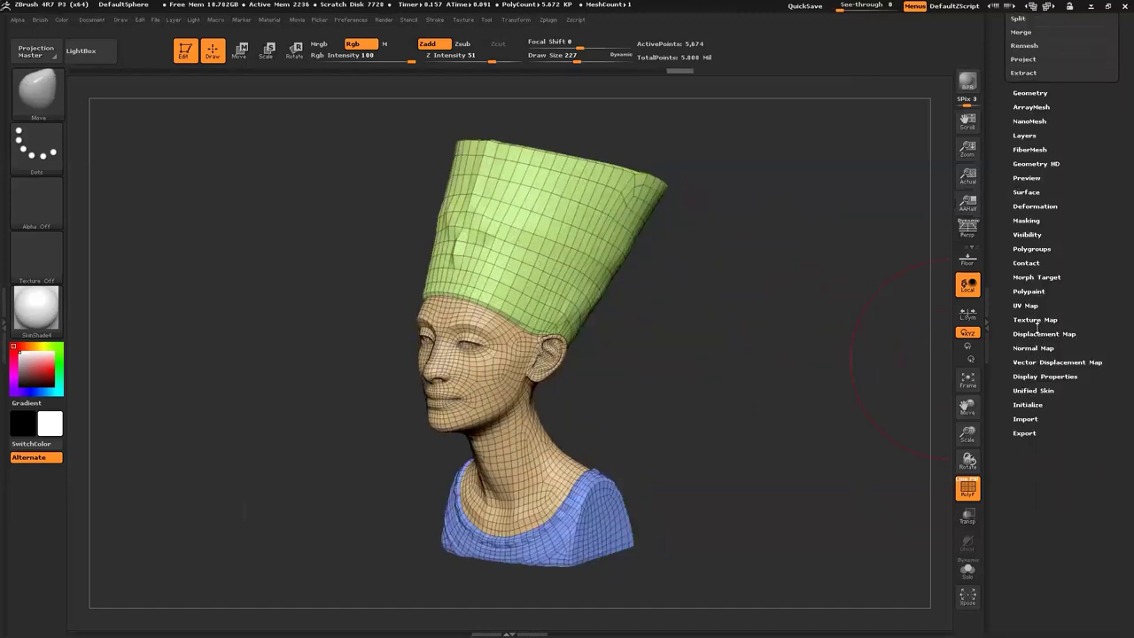
{"action": "left_click", "coordinate": [1034, 348]}
{"action": "left_click", "coordinate": [1042, 364]}
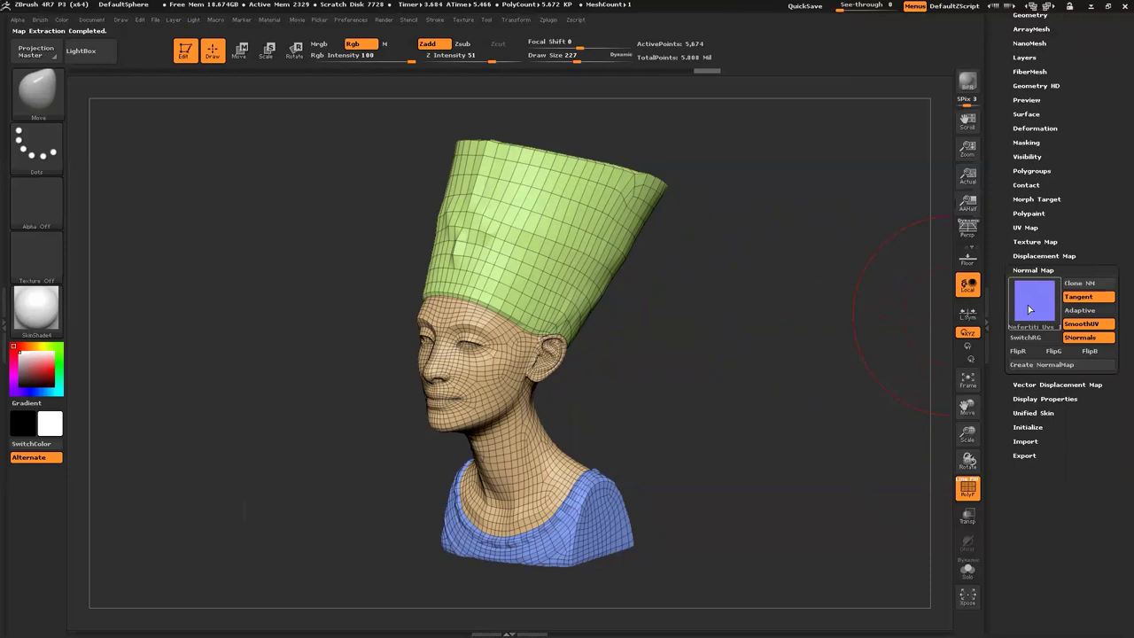
{"action": "mouse_move", "coordinate": [1029, 309]}
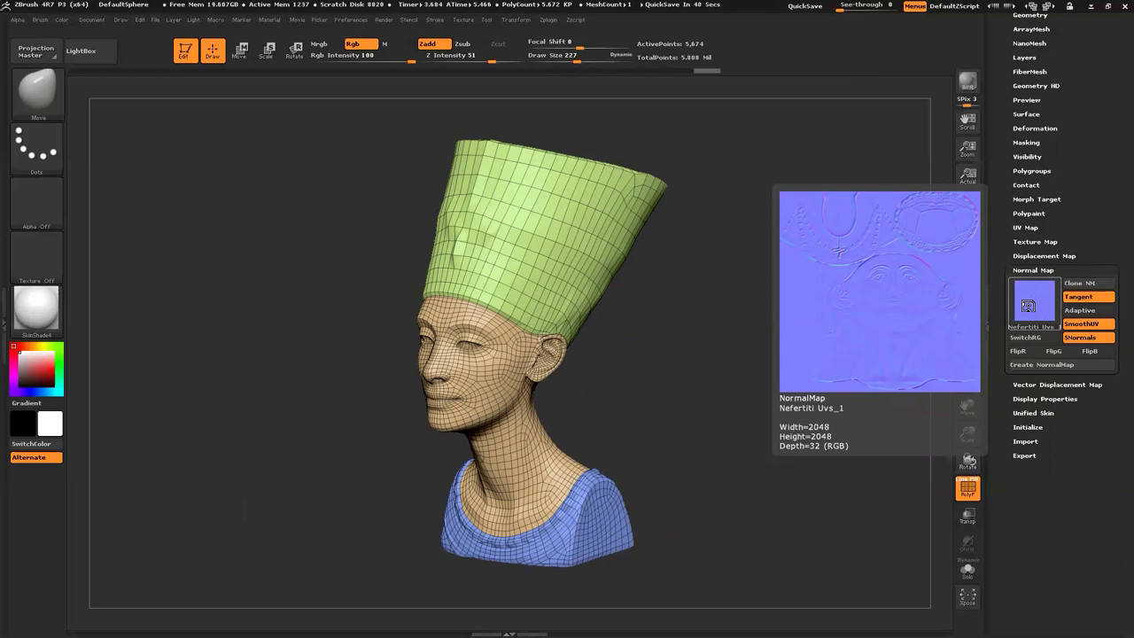
{"action": "scroll", "coordinate": [1073, 257], "scroll_direction": "up", "scroll_amount": 6}
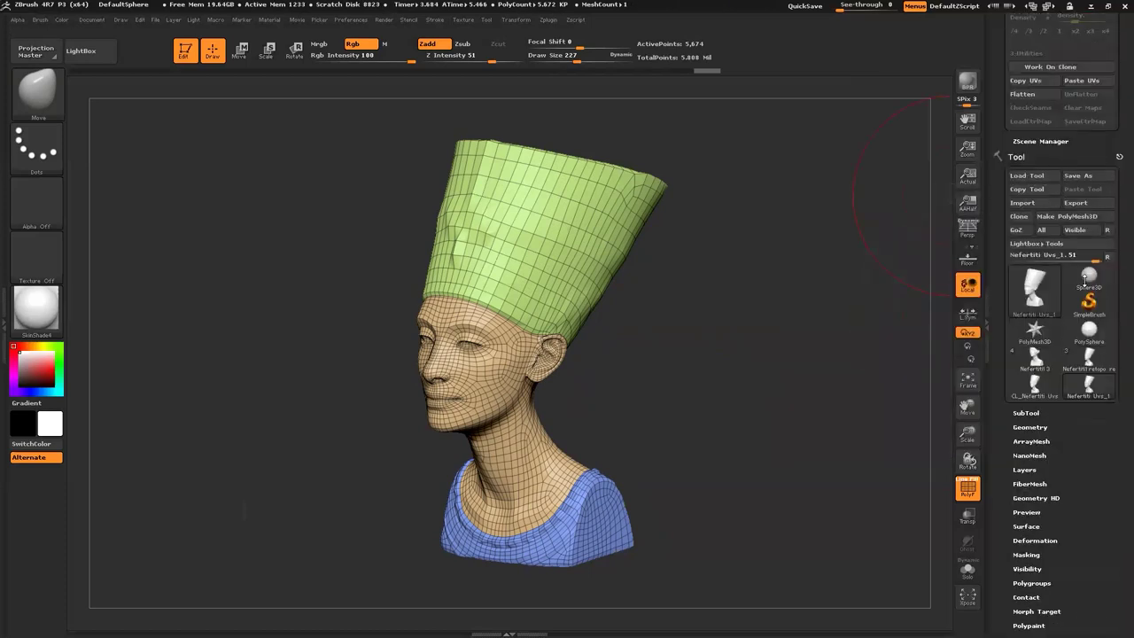
{"action": "scroll", "coordinate": [1073, 257], "scroll_direction": "down", "scroll_amount": 4}
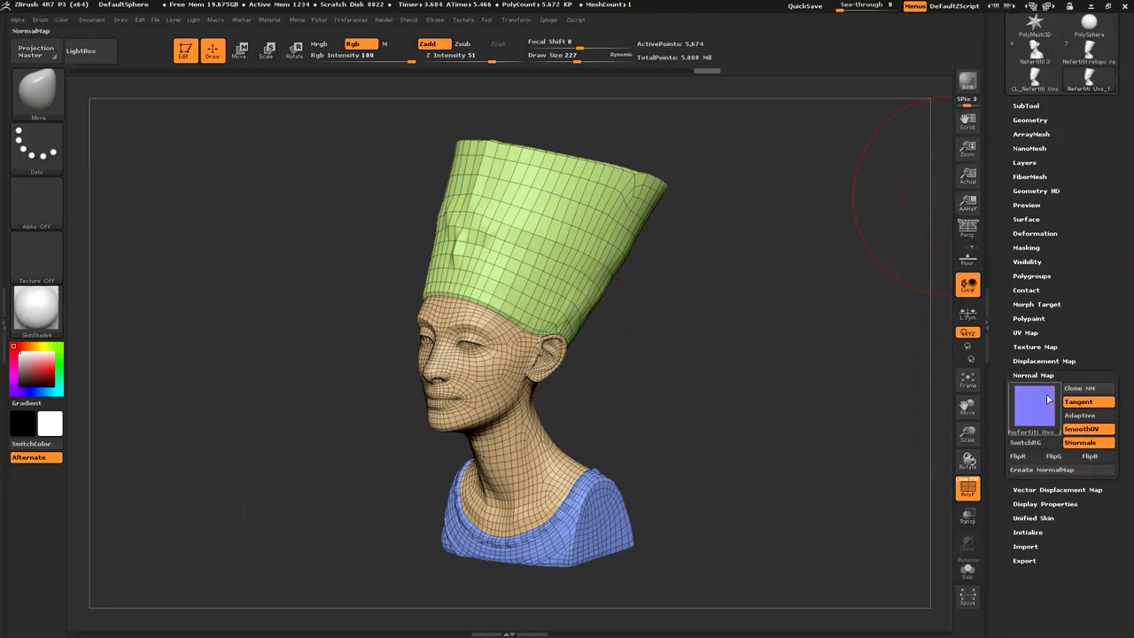
{"action": "mouse_move", "coordinate": [1042, 397]}
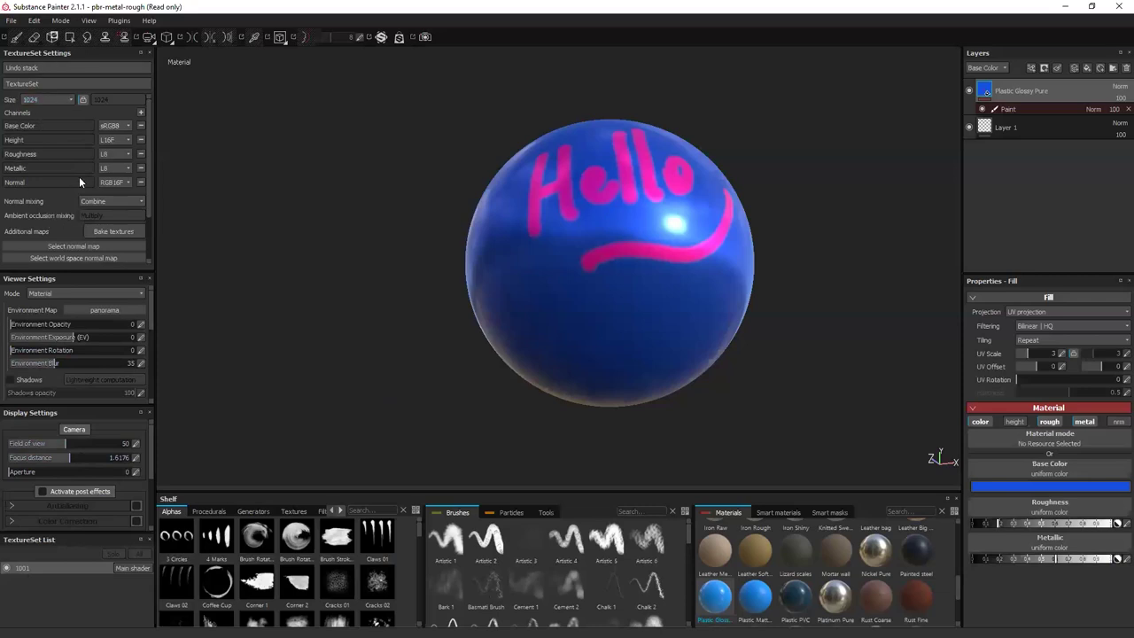
Scroll TextureSet Settings to reveal the normal, id, AO, curvature, position and thickness map slots.
{"action": "scroll", "coordinate": [80, 151], "scroll_direction": "down", "scroll_amount": 2}
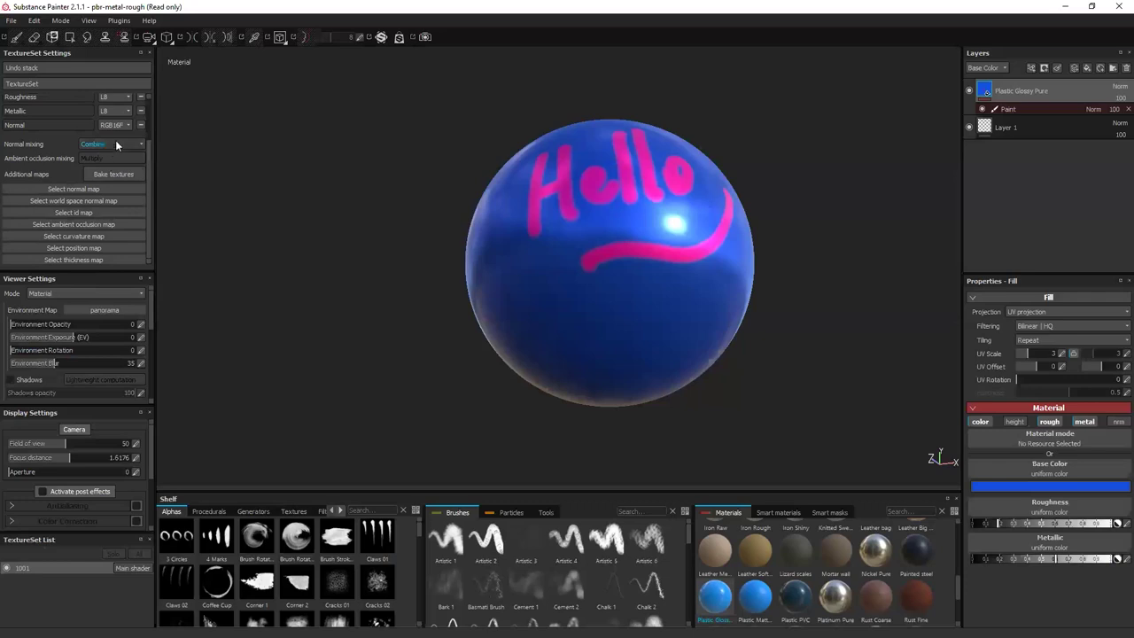
Start a new project, discarding the Hello sphere changes and keeping the pbr-metal-rough (shelf) template.
{"action": "left_click", "coordinate": [12, 21]}
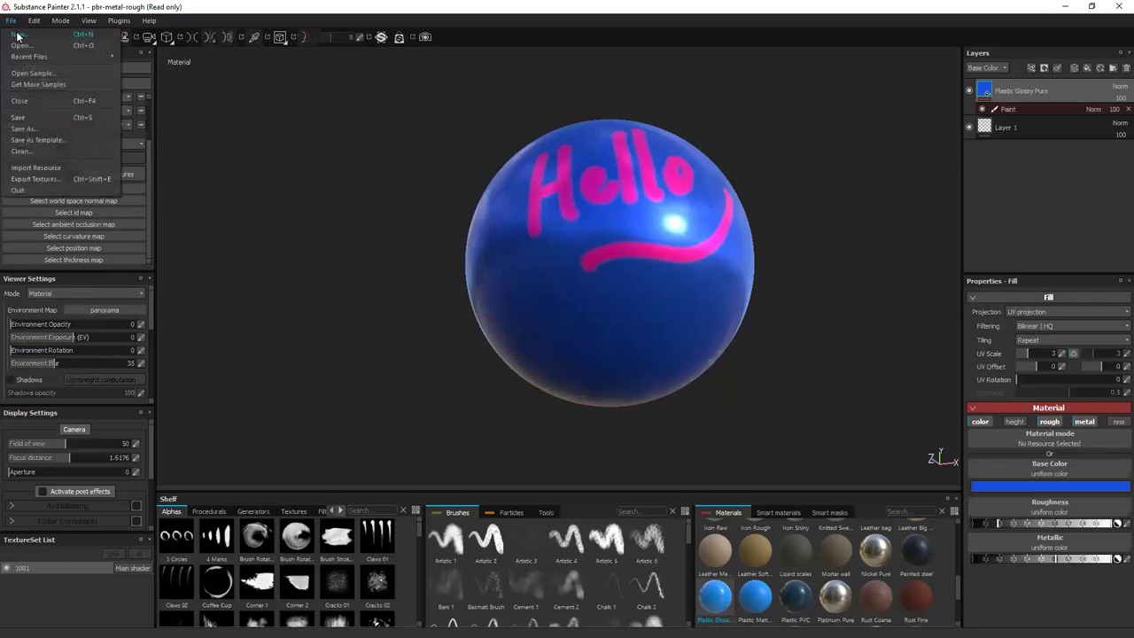
{"action": "left_click", "coordinate": [18, 36]}
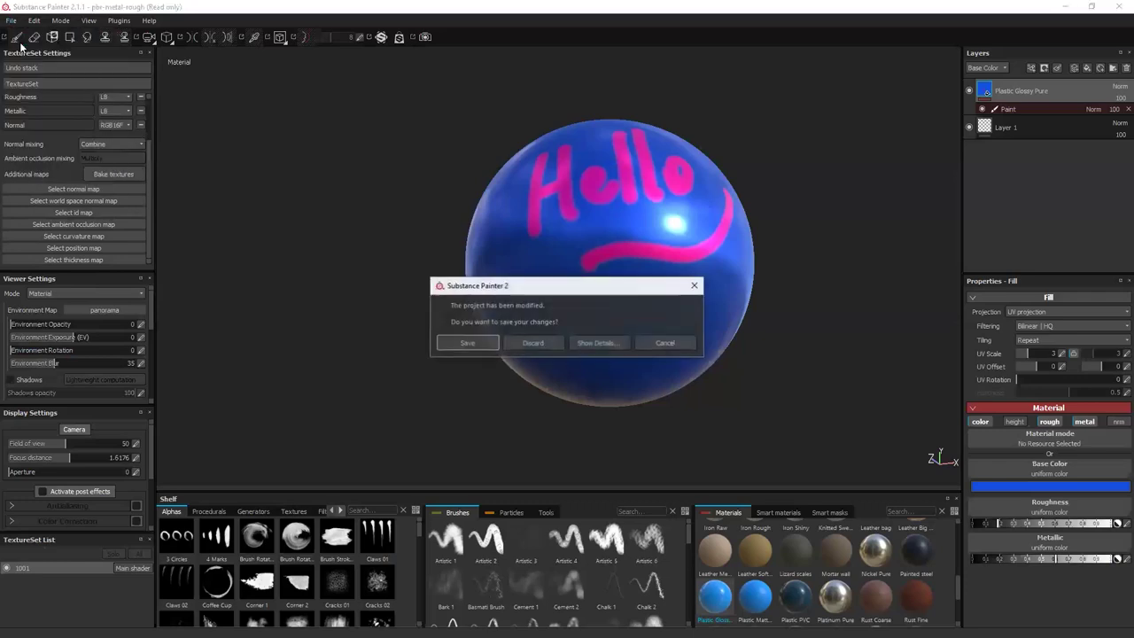
{"action": "left_click", "coordinate": [535, 338]}
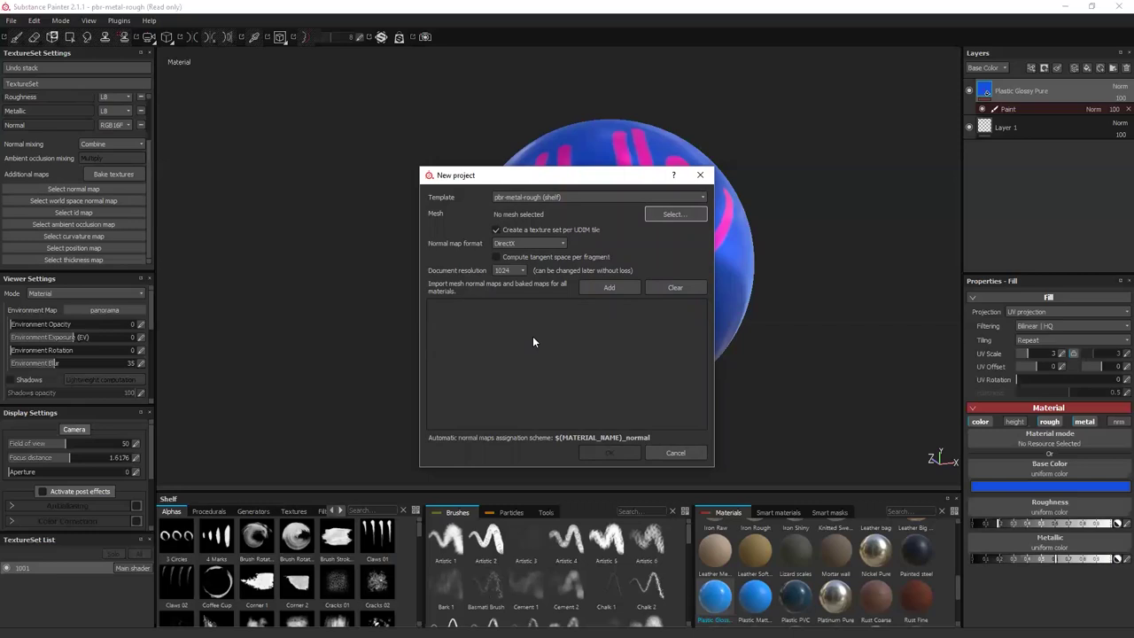
{"action": "left_click", "coordinate": [524, 200]}
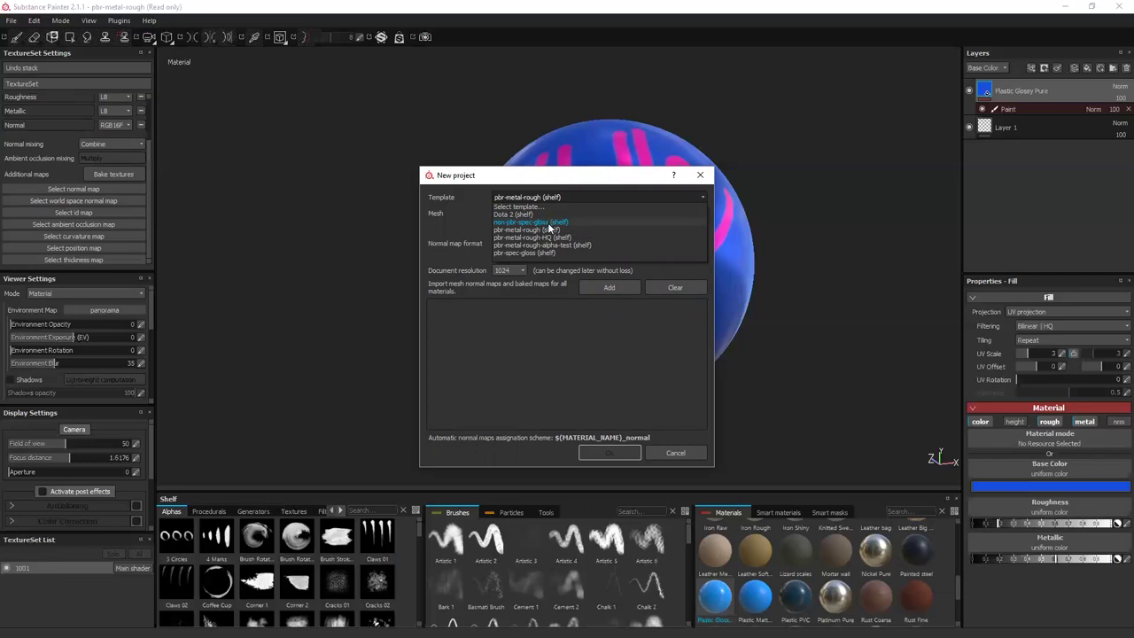
{"action": "left_click", "coordinate": [550, 227]}
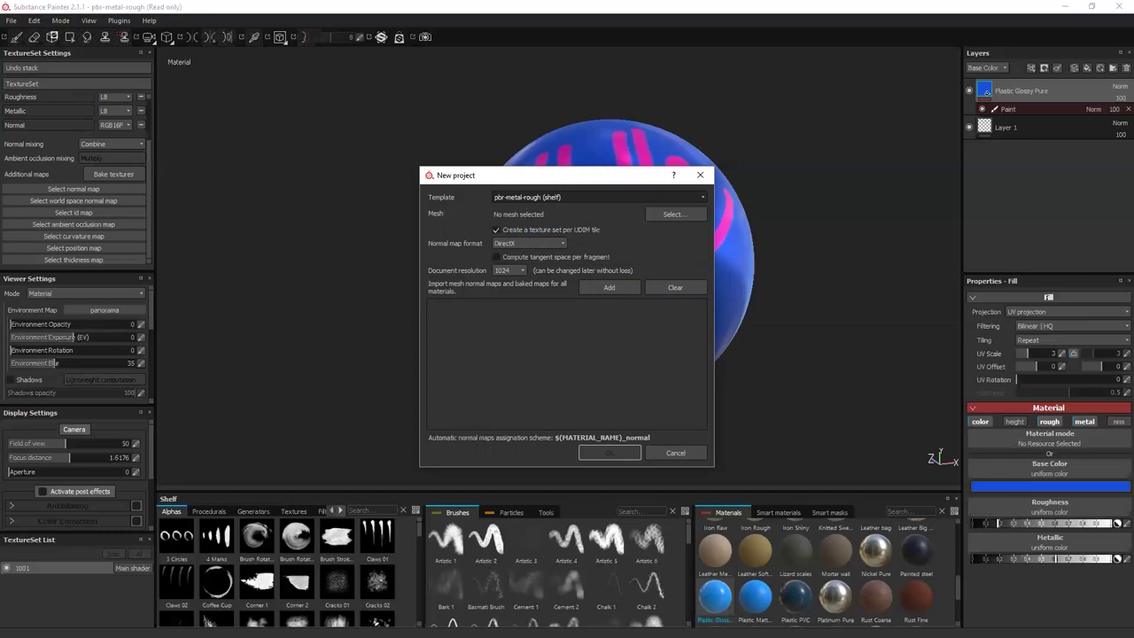
{"action": "left_click", "coordinate": [657, 216]}
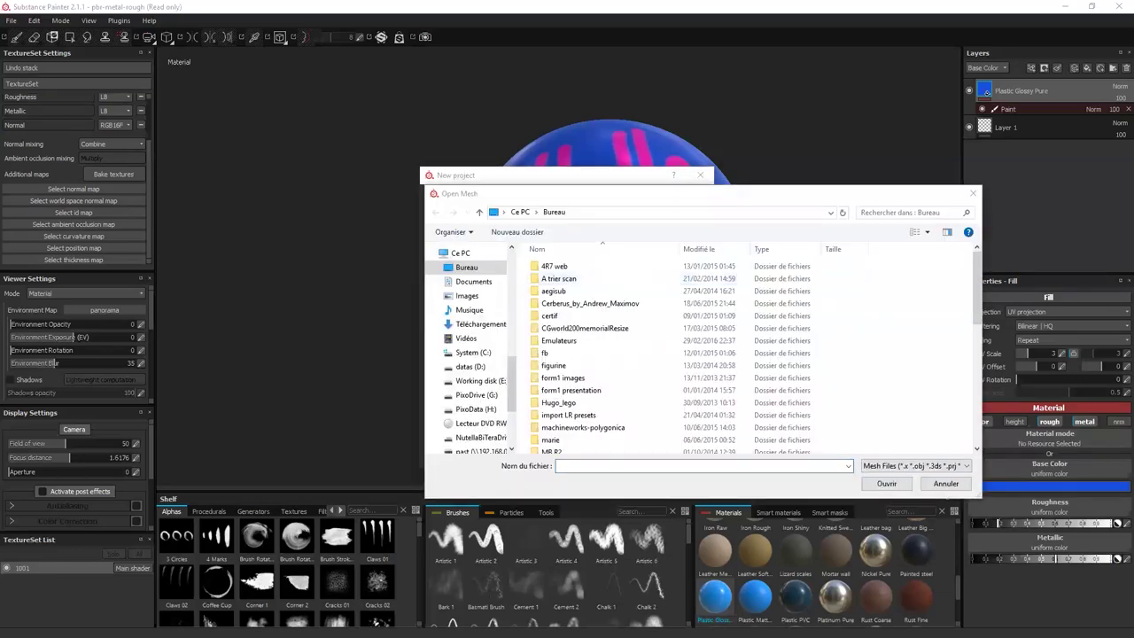
Load nefertiti_low.fbx from the Fichier_Atelier_ZBrush_Substance_Painter folder as the project mesh.
{"action": "left_click", "coordinate": [596, 469]}
{"action": "type", "text": "H:\\_Atelier ZBrush - Substance\\ZBrush_Nefertiti"}
{"action": "key", "text": "Return"}
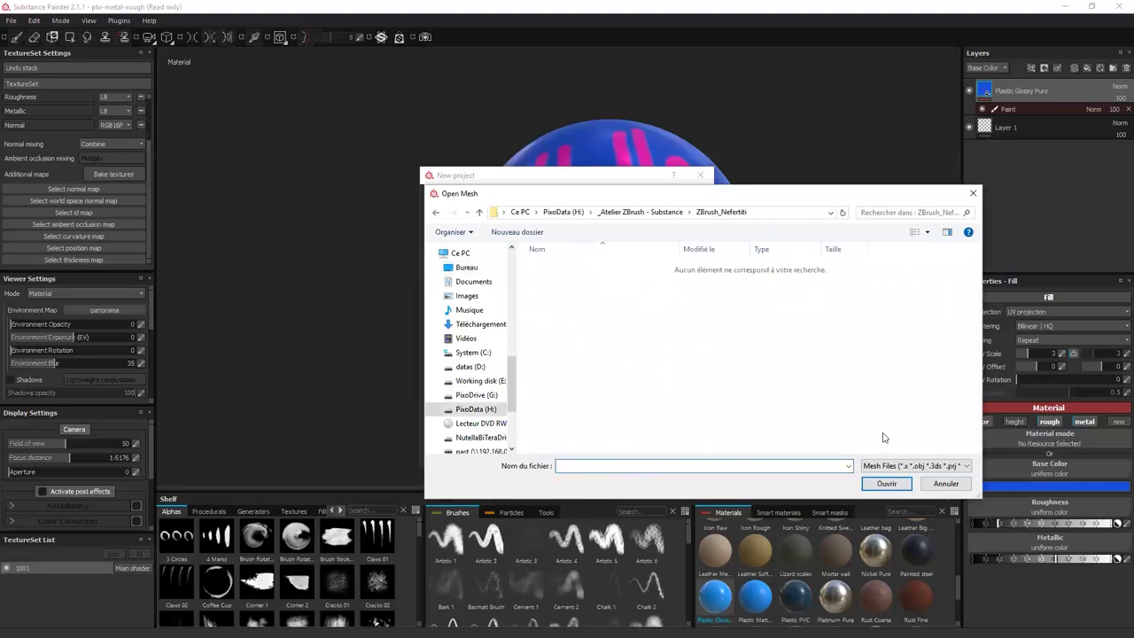
{"action": "left_click", "coordinate": [641, 213]}
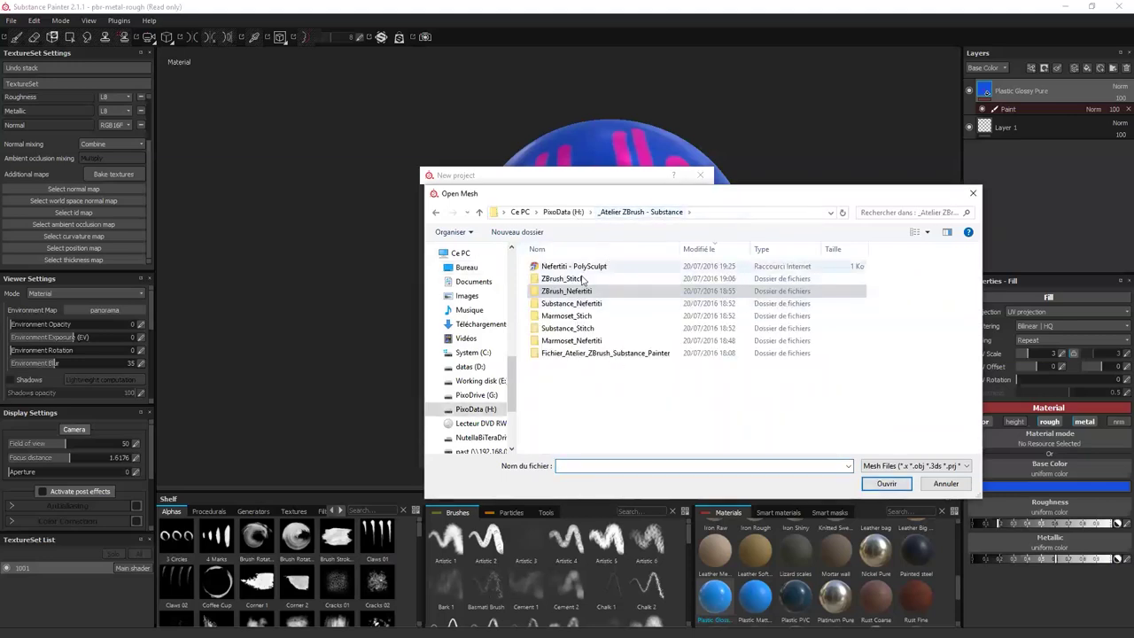
{"action": "double_click", "coordinate": [589, 353]}
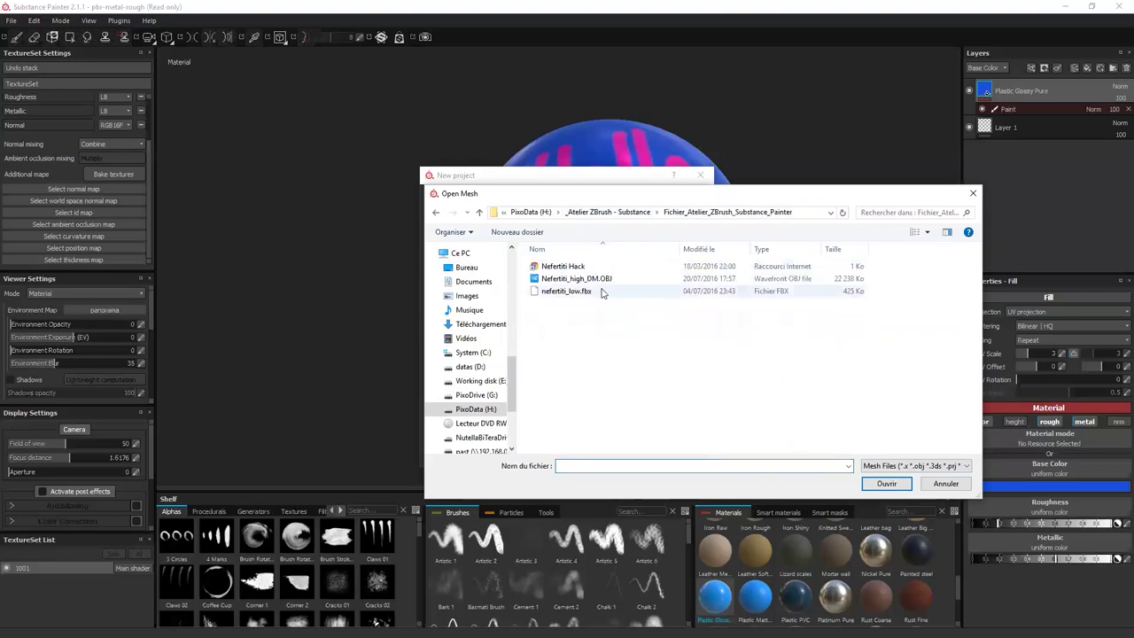
{"action": "left_click", "coordinate": [554, 292]}
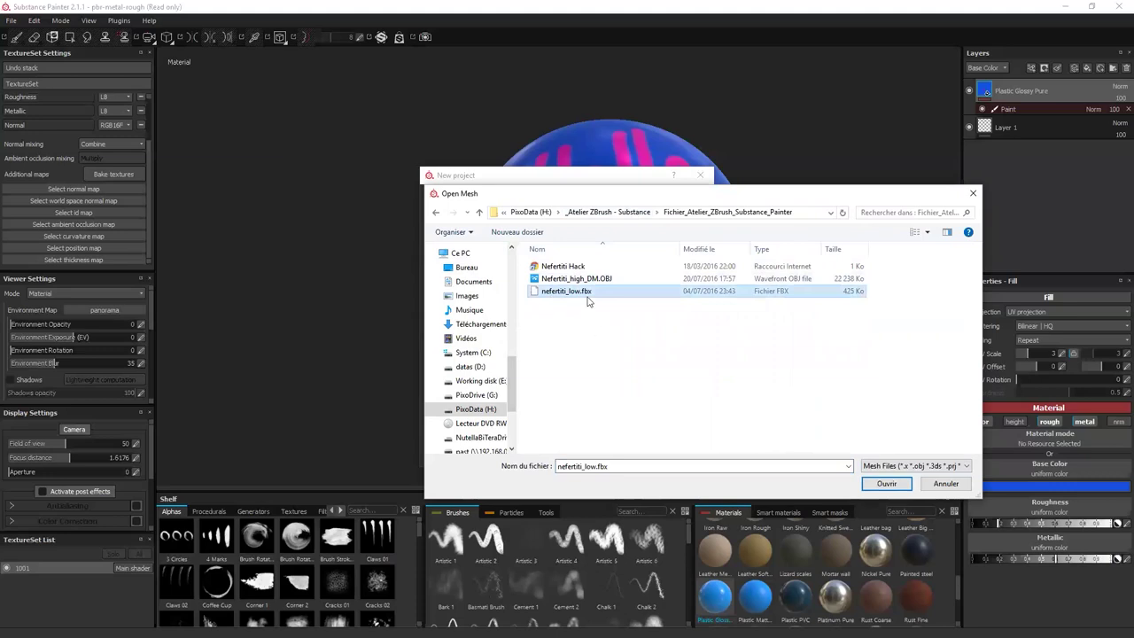
{"action": "left_click", "coordinate": [886, 484]}
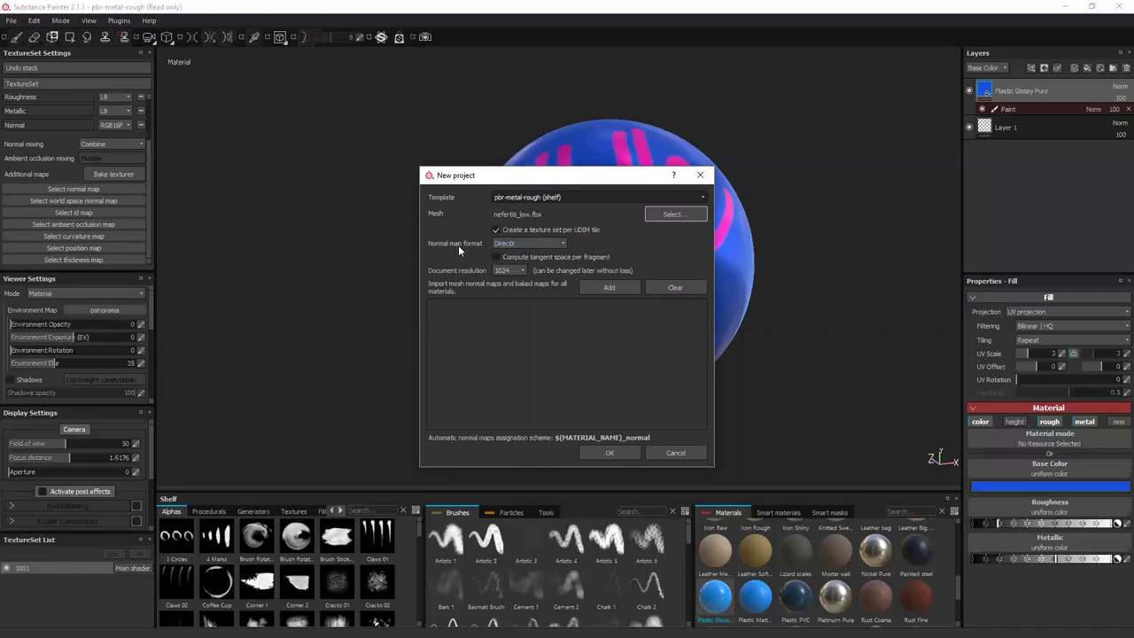
Keep DirectX normals, set document resolution to 2048, and create the project.
{"action": "left_click", "coordinate": [531, 239]}
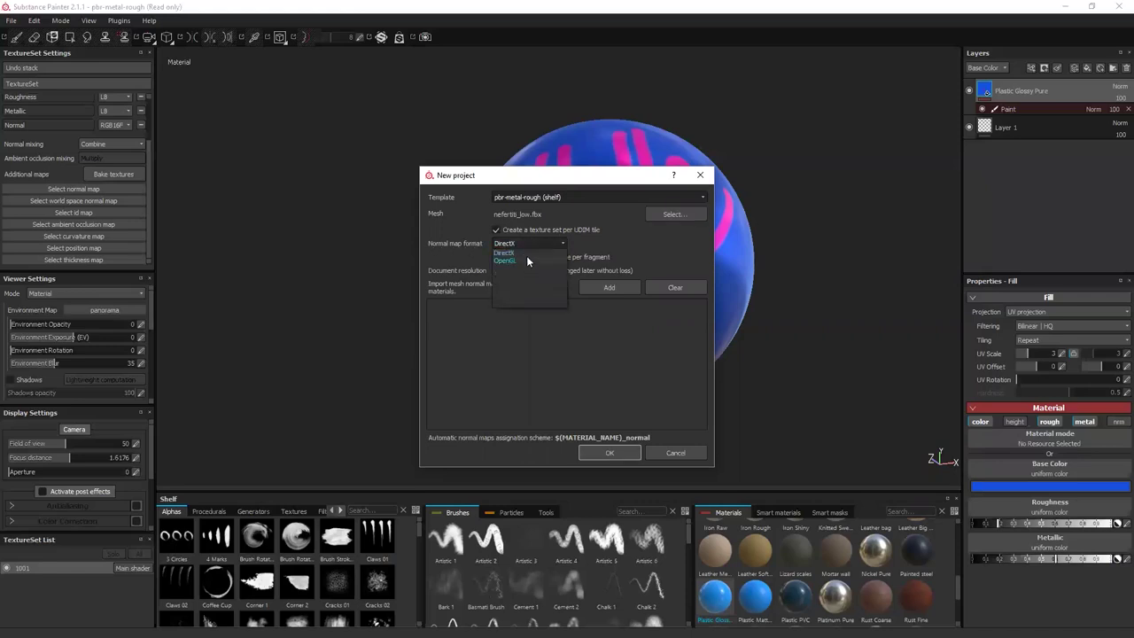
{"action": "left_click", "coordinate": [636, 241]}
{"action": "left_click", "coordinate": [501, 270]}
{"action": "left_click", "coordinate": [501, 311]}
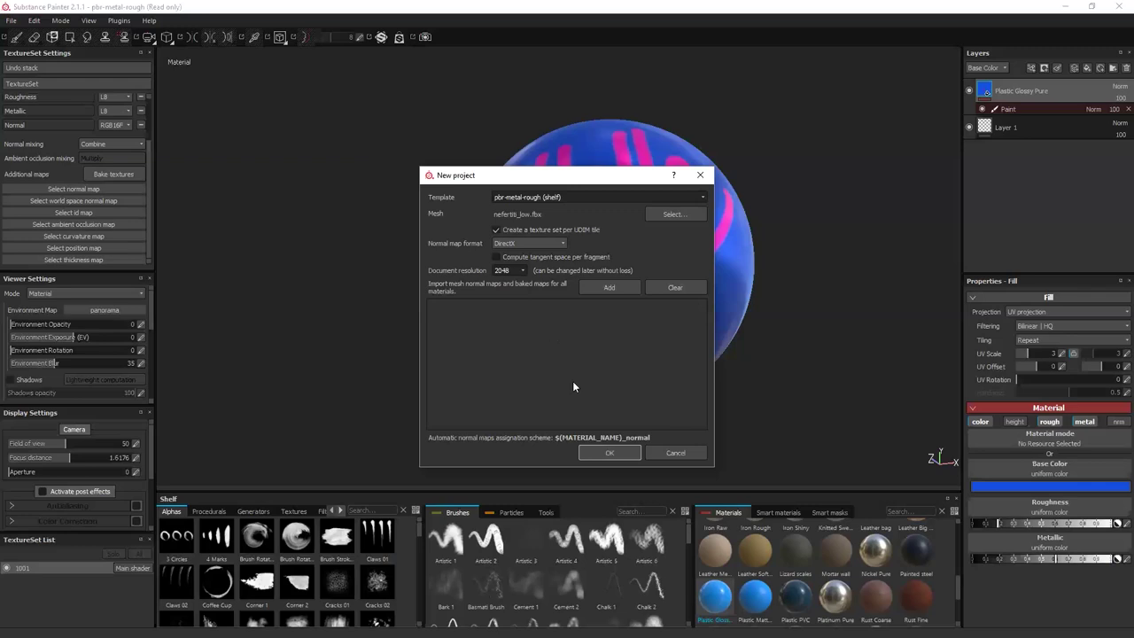
{"action": "left_click", "coordinate": [596, 450]}
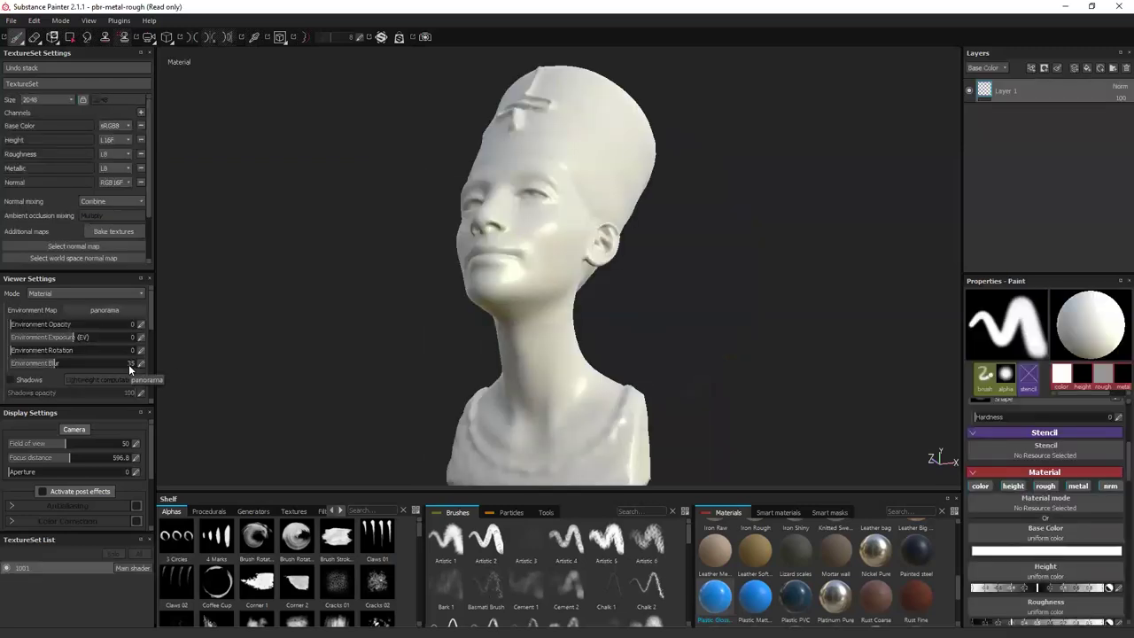
Orbit the bust, paint a test stroke on the headdress, then copy ZBrush's normal map to the texture.
{"action": "left_click_drag", "start_coordinate": [767, 240], "coordinate": [805, 285], "text": "alt"}
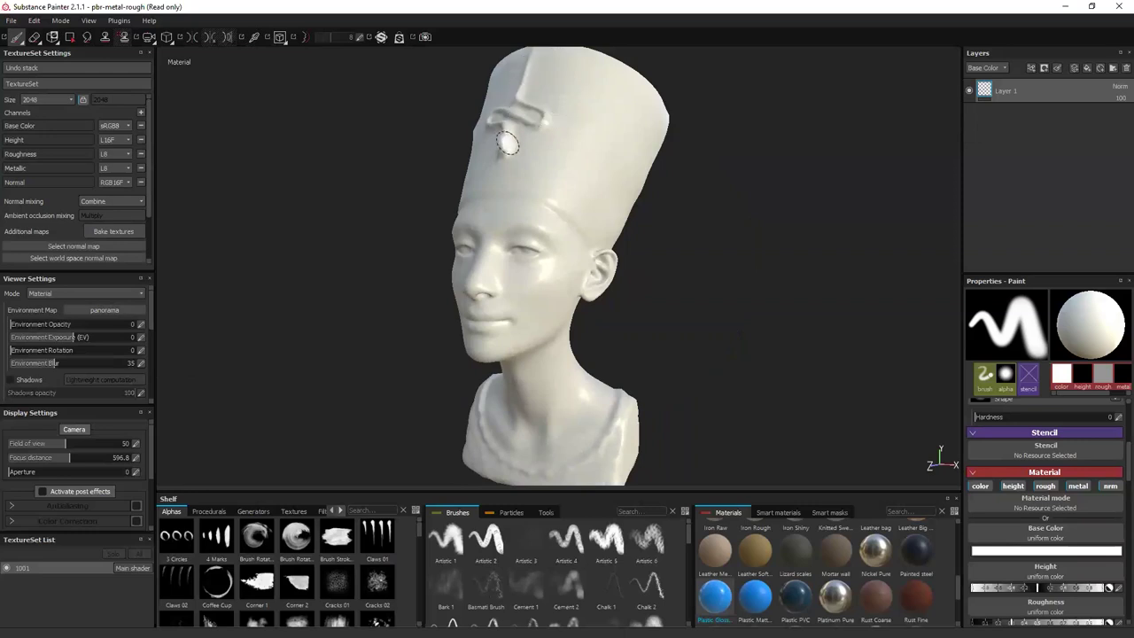
{"action": "mouse_move", "coordinate": [500, 158]}
{"action": "left_mouse_down"}
{"action": "mouse_move", "coordinate": [495, 126]}
{"action": "mouse_move", "coordinate": [510, 152]}
{"action": "mouse_move", "coordinate": [514, 141]}
{"action": "mouse_move", "coordinate": [478, 113]}
{"action": "mouse_move", "coordinate": [496, 107]}
{"action": "mouse_move", "coordinate": [527, 116]}
{"action": "left_mouse_up"}
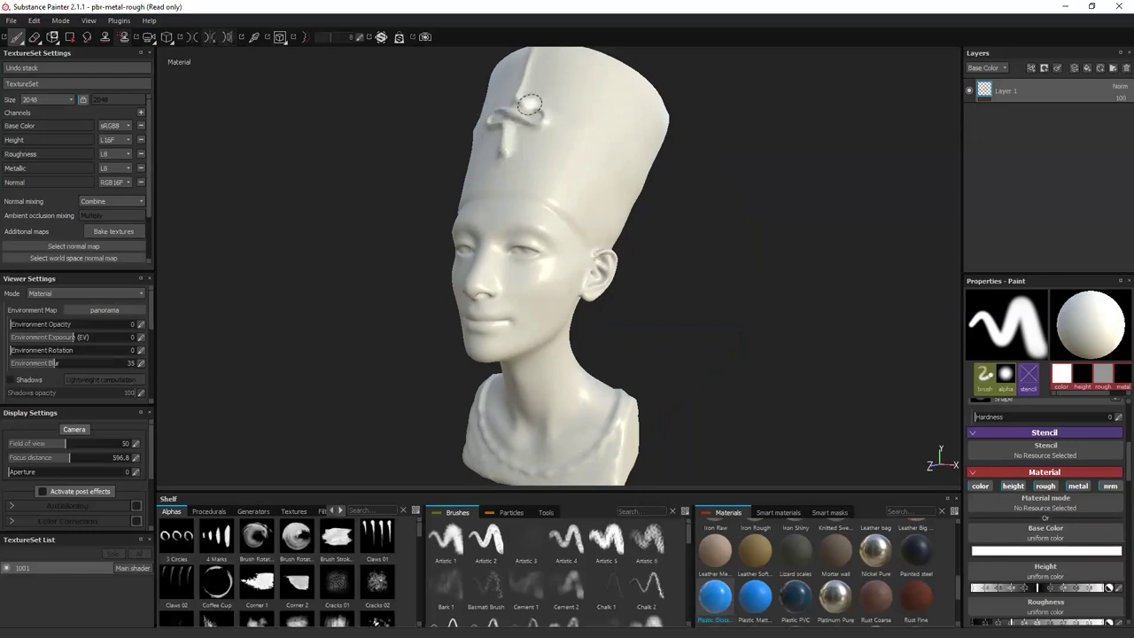
{"action": "left_click_drag", "start_coordinate": [719, 296], "coordinate": [740, 302], "text": "alt"}
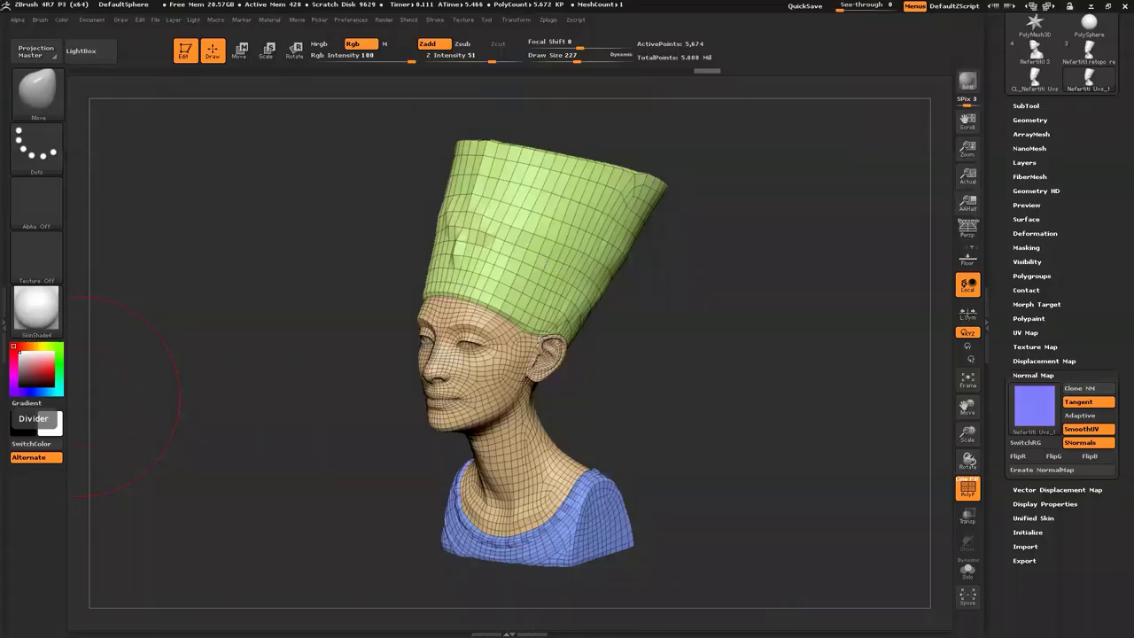
{"action": "mouse_move", "coordinate": [1032, 399]}
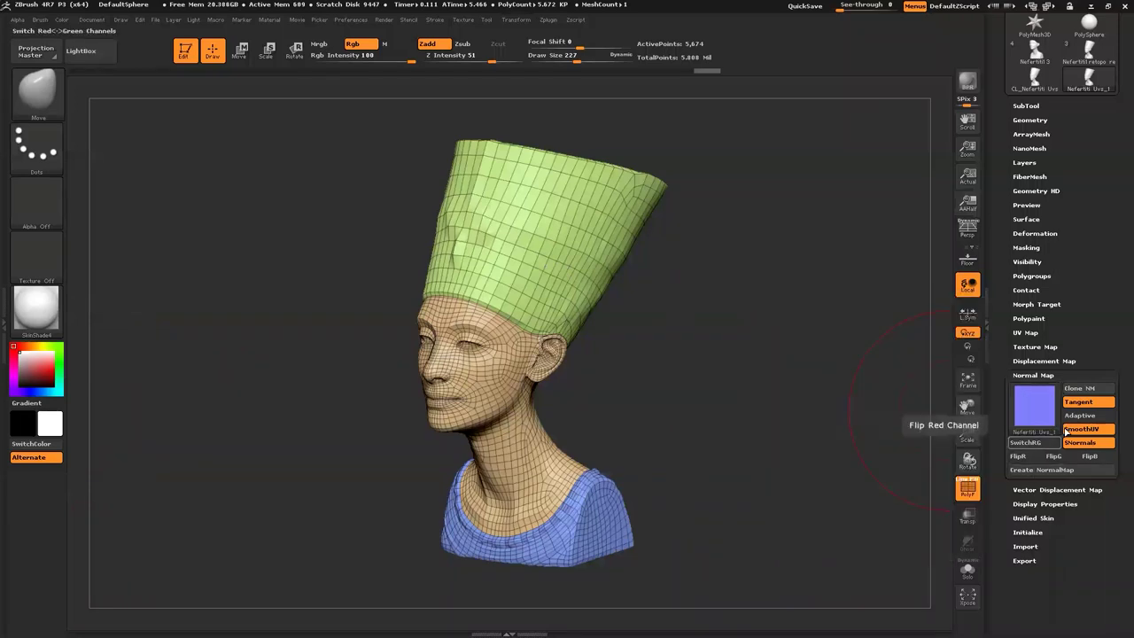
{"action": "left_click", "coordinate": [1080, 389]}
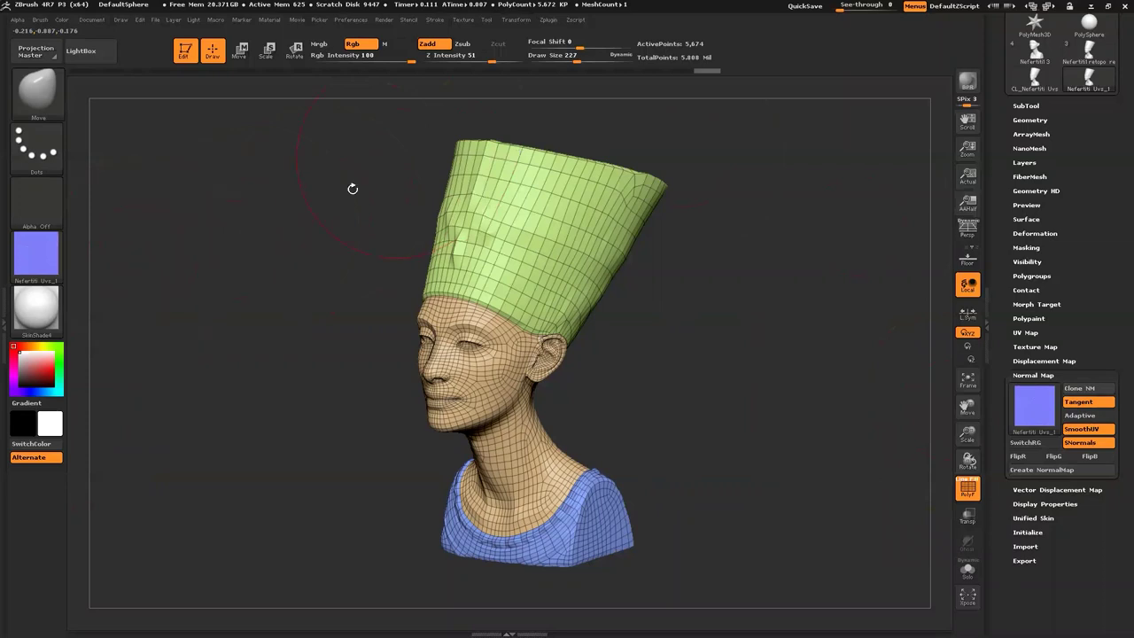
Flip the copied normal map vertically and export it as Nefertiti Uvs_1.psd in Photoshop format.
{"action": "left_click", "coordinate": [462, 20]}
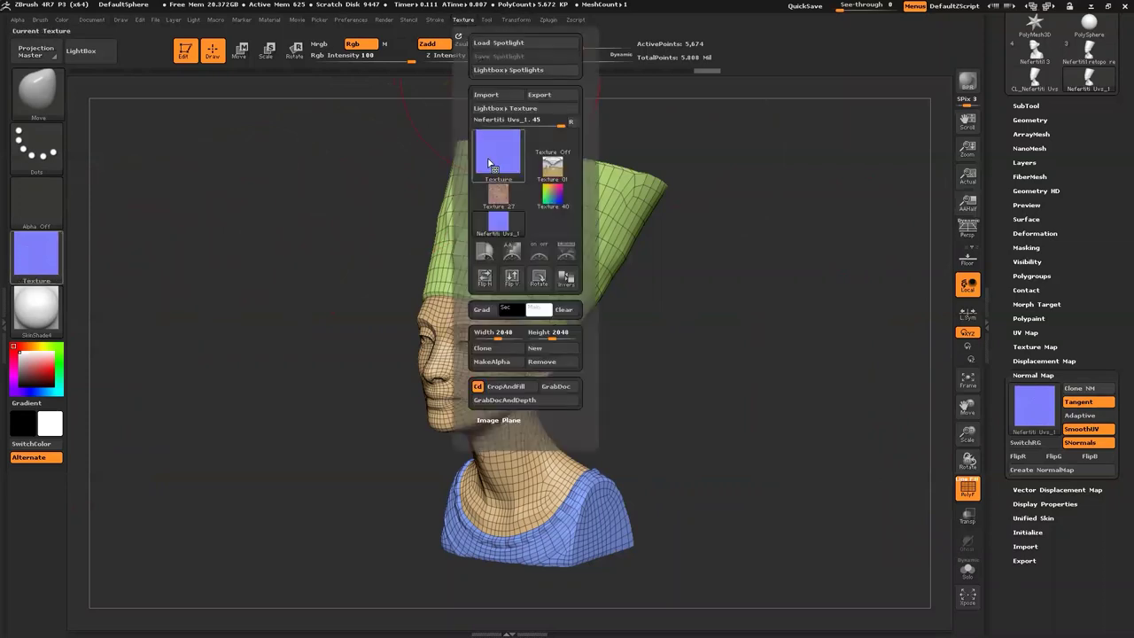
{"action": "left_click", "coordinate": [511, 277]}
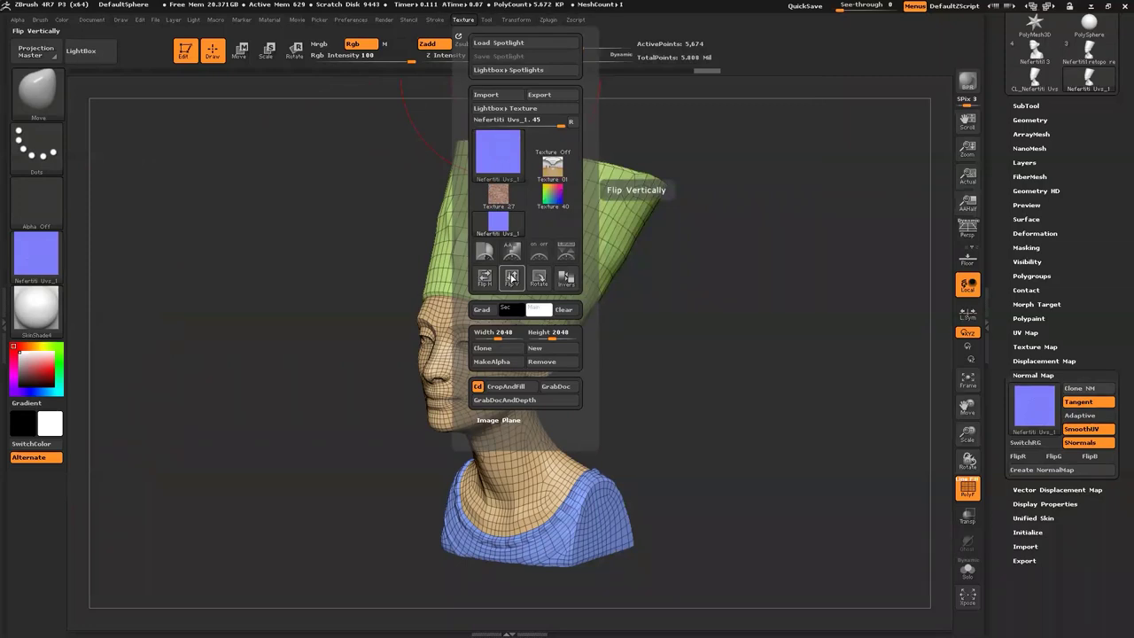
{"action": "mouse_move", "coordinate": [501, 155]}
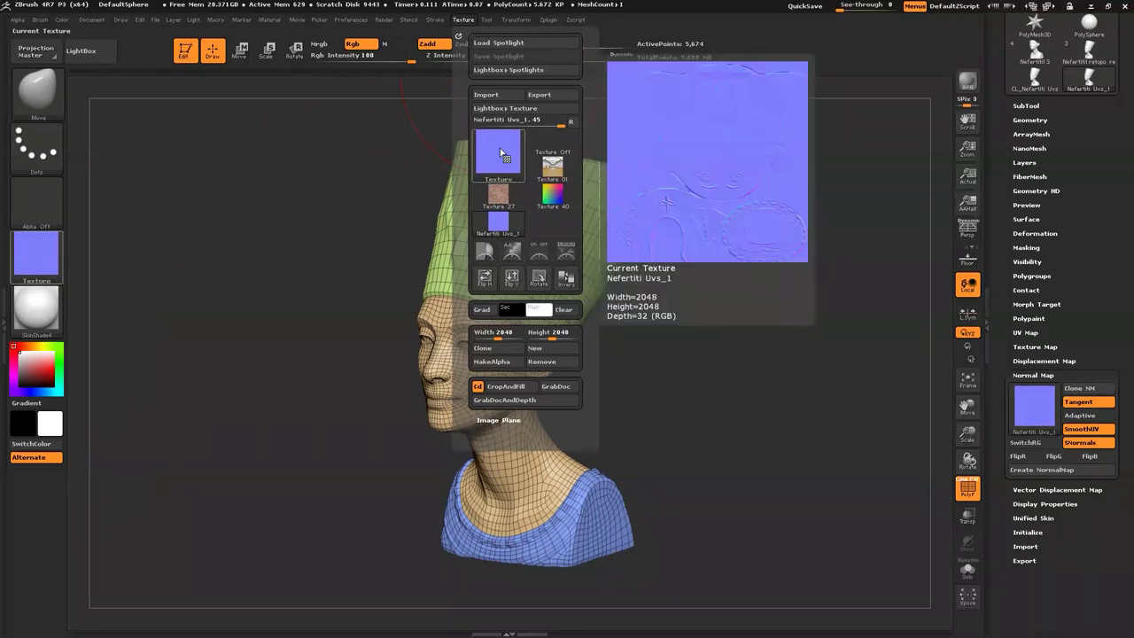
{"action": "left_click", "coordinate": [542, 94]}
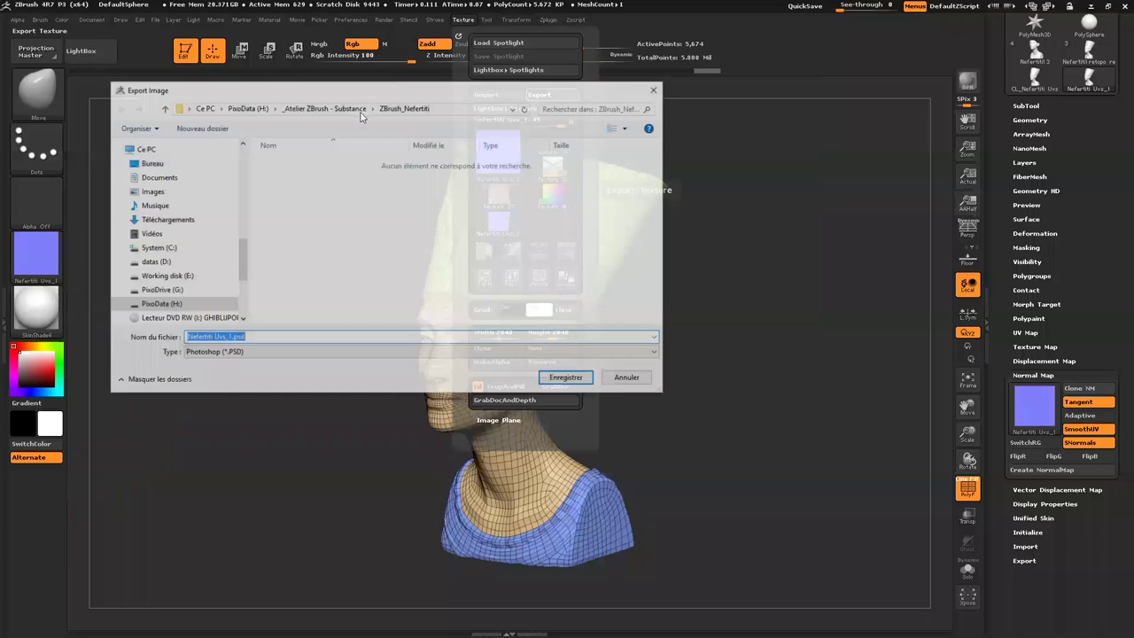
{"action": "left_click", "coordinate": [244, 353]}
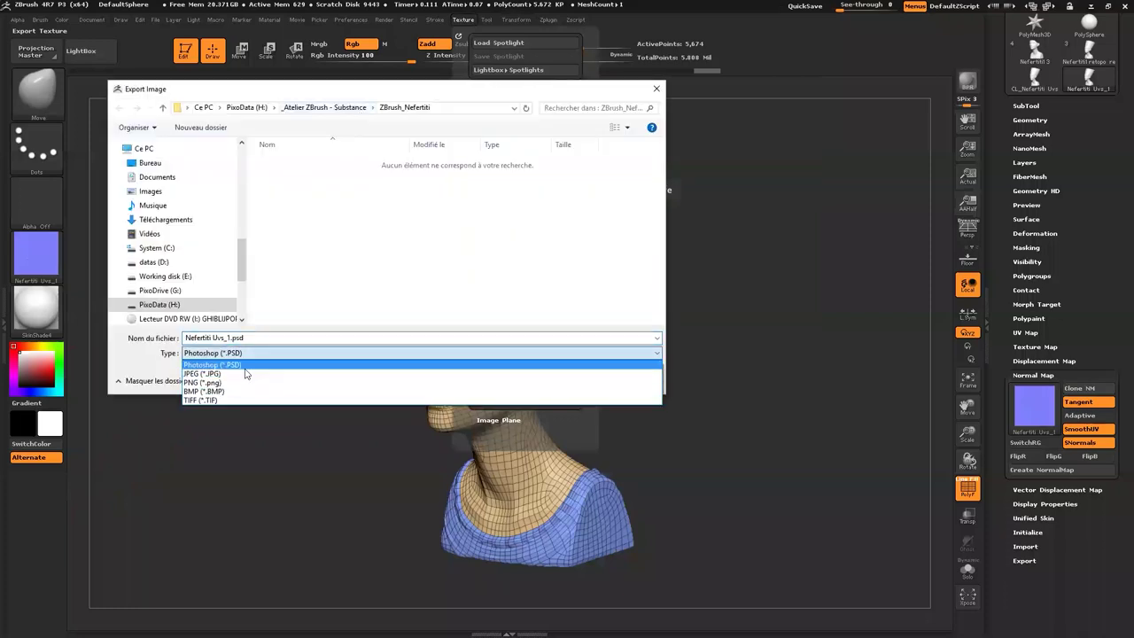
{"action": "left_click", "coordinate": [297, 337]}
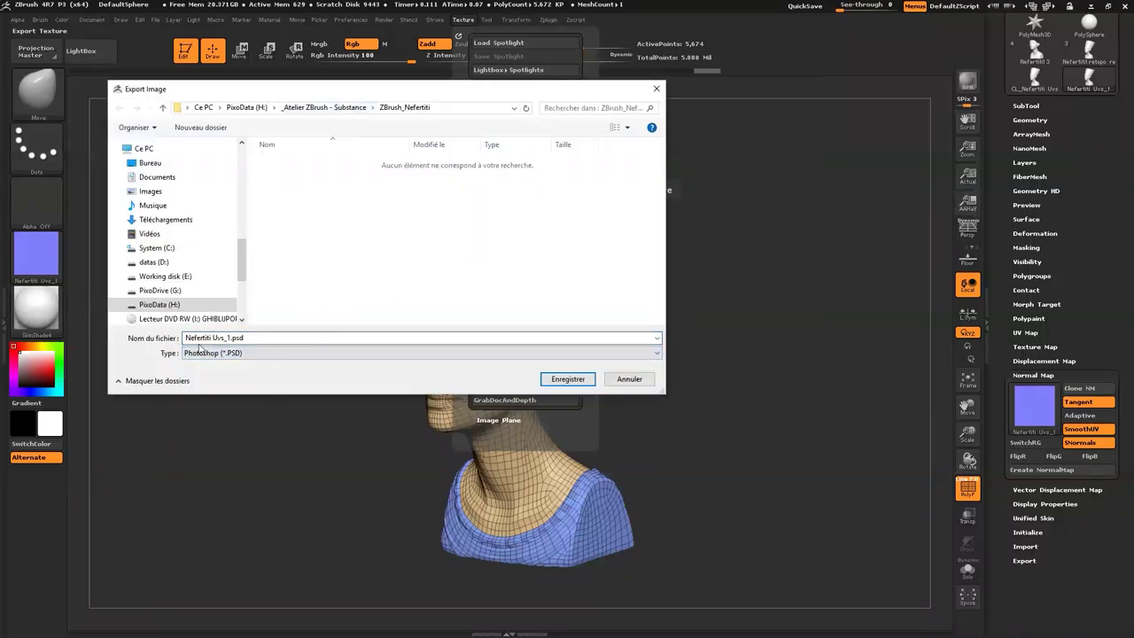
{"action": "left_click", "coordinate": [562, 379]}
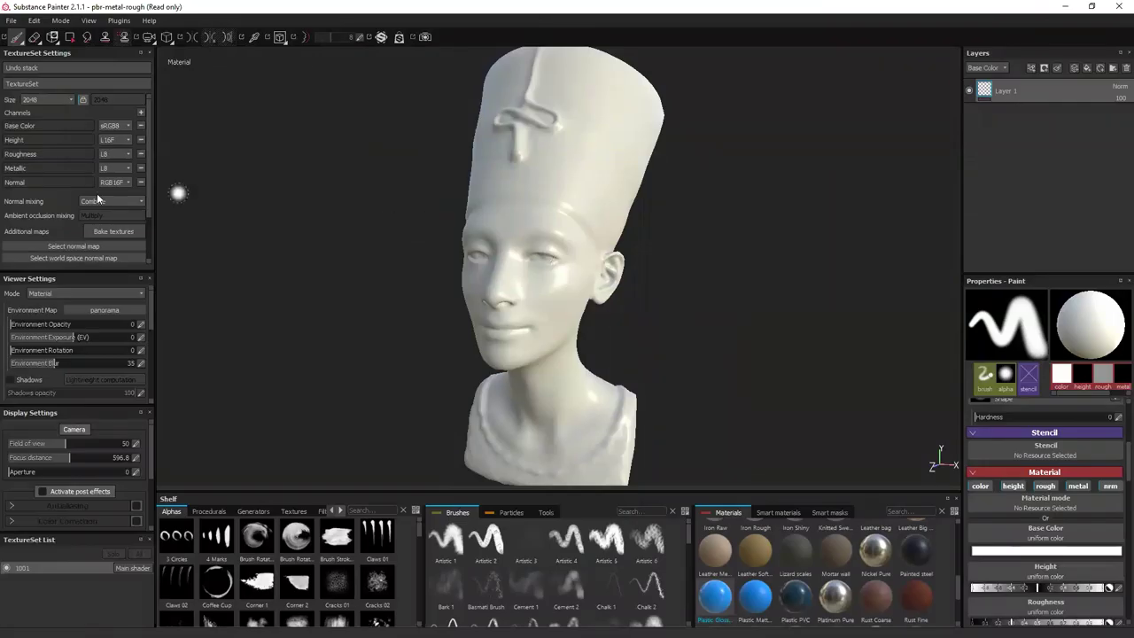
{"action": "scroll", "coordinate": [46, 168], "scroll_direction": "down", "scroll_amount": 3}
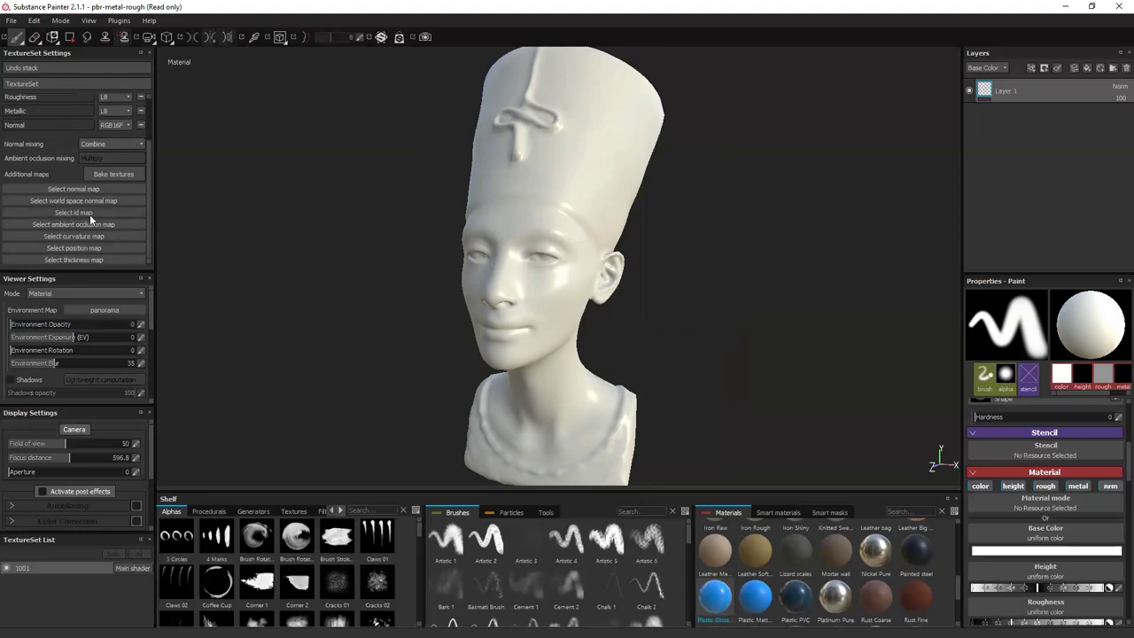
{"action": "scroll", "coordinate": [53, 164], "scroll_direction": "up", "scroll_amount": 3}
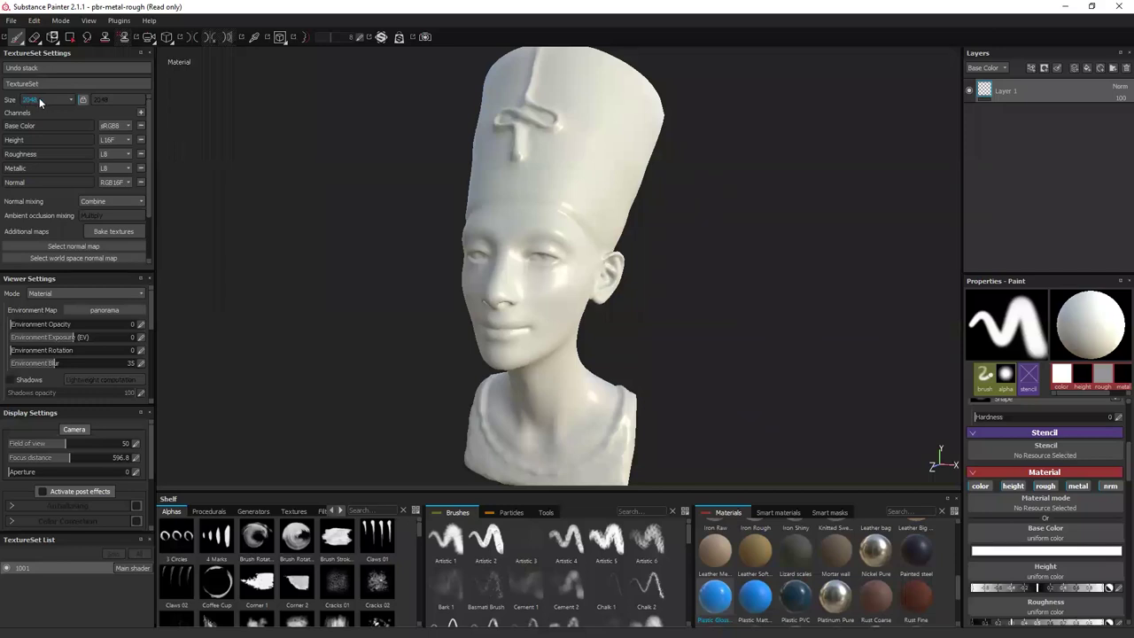
{"action": "scroll", "coordinate": [54, 151], "scroll_direction": "down", "scroll_amount": 2}
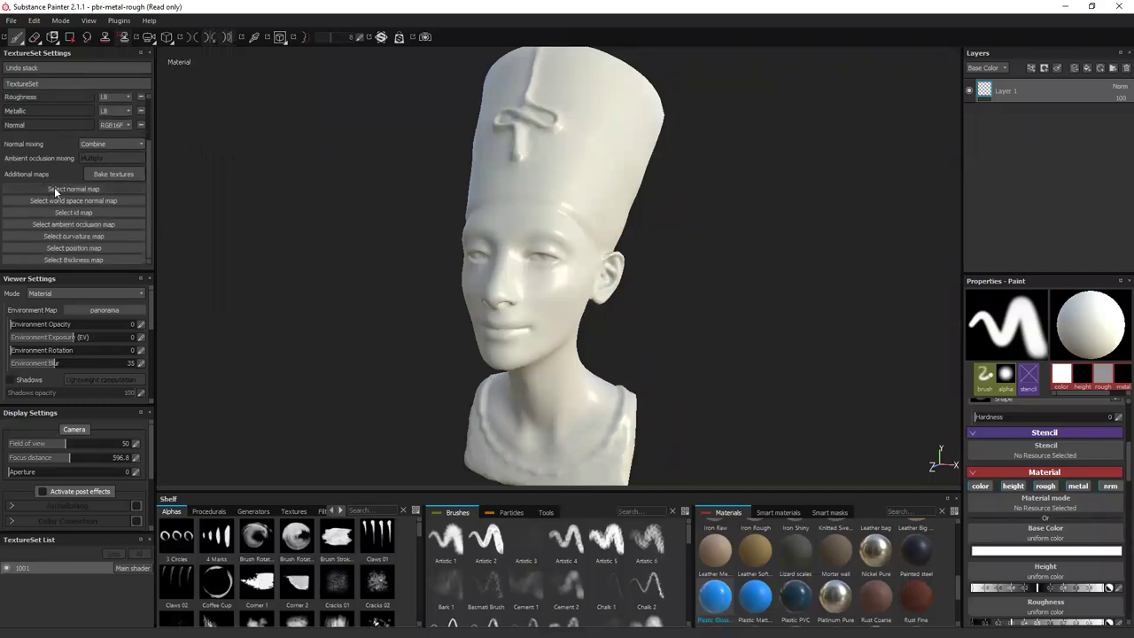
{"action": "left_click", "coordinate": [54, 188]}
{"action": "scroll", "coordinate": [132, 227], "scroll_direction": "down", "scroll_amount": 10}
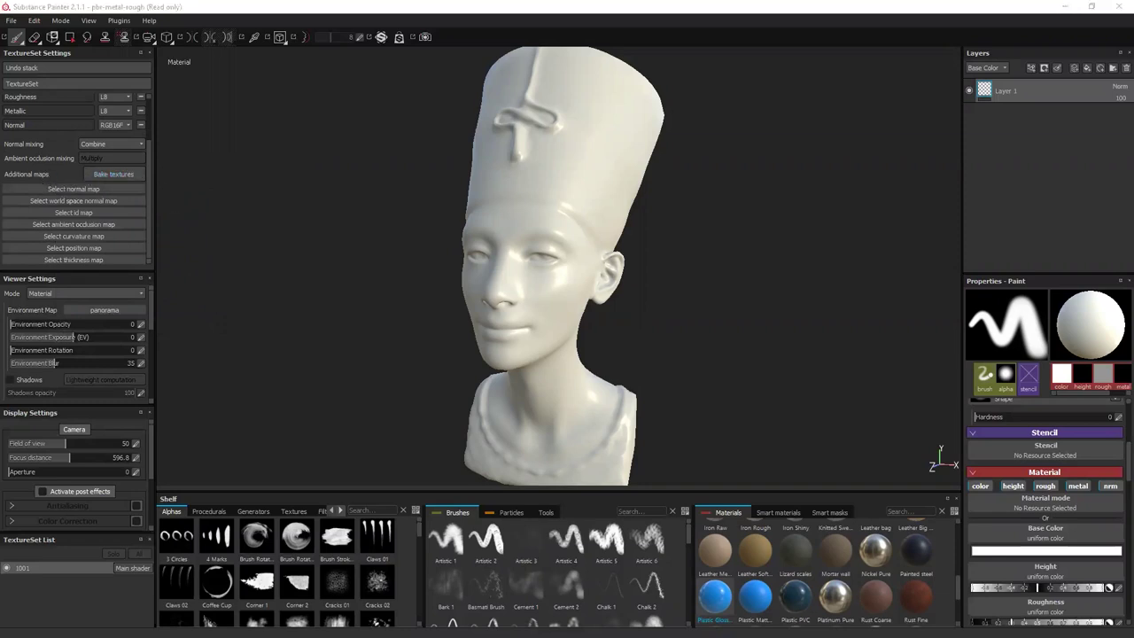
{"action": "key", "text": "alt+Tab"}
Import Nefertiti Uvs_1.PSD from ZBrush_Nefertiti onto the Textures shelf for the current session only.
{"action": "left_click", "coordinate": [567, 237]}
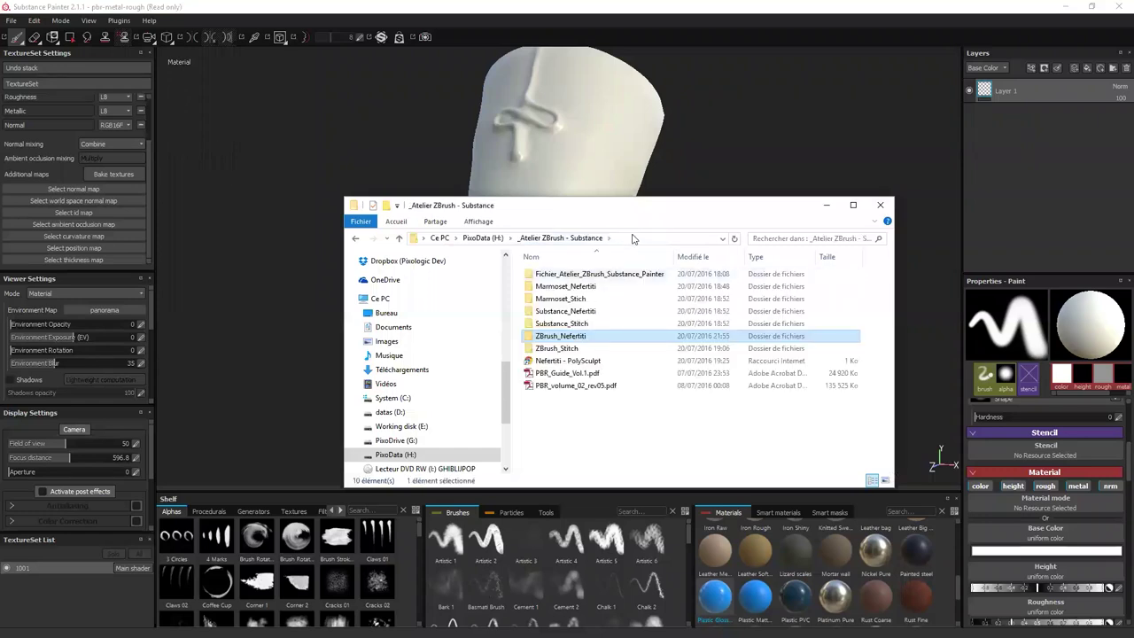
{"action": "double_click", "coordinate": [564, 336]}
{"action": "mouse_move", "coordinate": [553, 328]}
{"action": "left_mouse_down"}
{"action": "mouse_move", "coordinate": [556, 379]}
{"action": "mouse_move", "coordinate": [78, 232]}
{"action": "mouse_move", "coordinate": [67, 176]}
{"action": "mouse_move", "coordinate": [79, 191]}
{"action": "mouse_move", "coordinate": [105, 191]}
{"action": "left_mouse_up"}
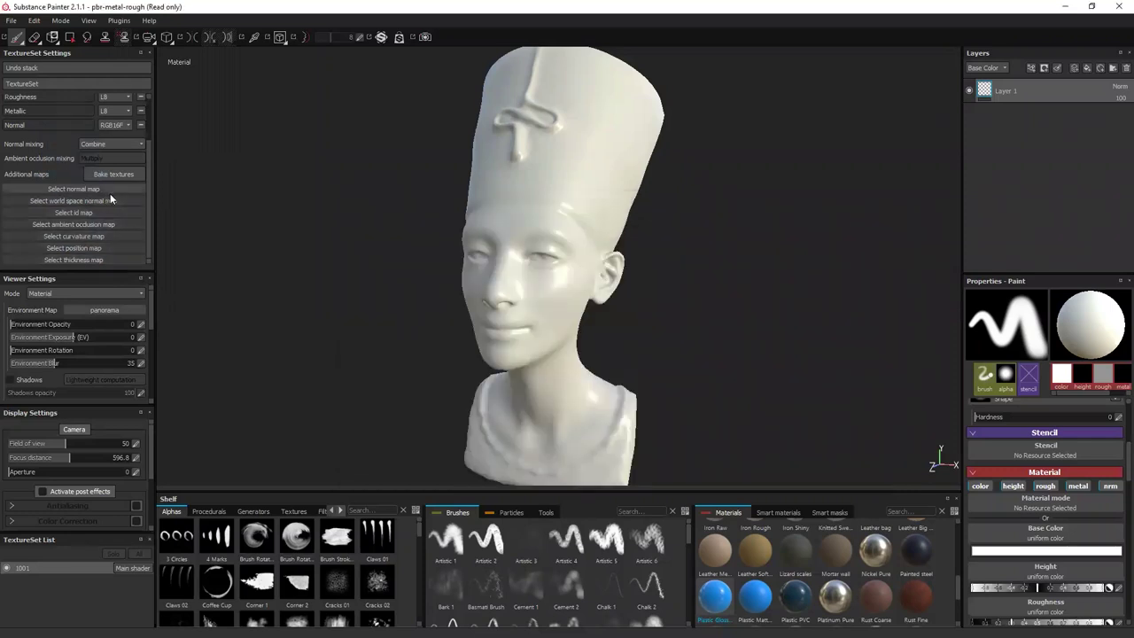
{"action": "key", "text": "alt+Tab"}
{"action": "mouse_move", "coordinate": [558, 324]}
{"action": "left_mouse_down"}
{"action": "mouse_move", "coordinate": [569, 380]}
{"action": "mouse_move", "coordinate": [360, 503]}
{"action": "left_mouse_up"}
{"action": "left_click_drag", "start_coordinate": [295, 517], "coordinate": [296, 517]}
{"action": "key", "text": "alt+Tab"}
{"action": "mouse_move", "coordinate": [567, 323]}
{"action": "left_mouse_down"}
{"action": "mouse_move", "coordinate": [344, 560]}
{"action": "mouse_move", "coordinate": [321, 553]}
{"action": "left_mouse_up"}
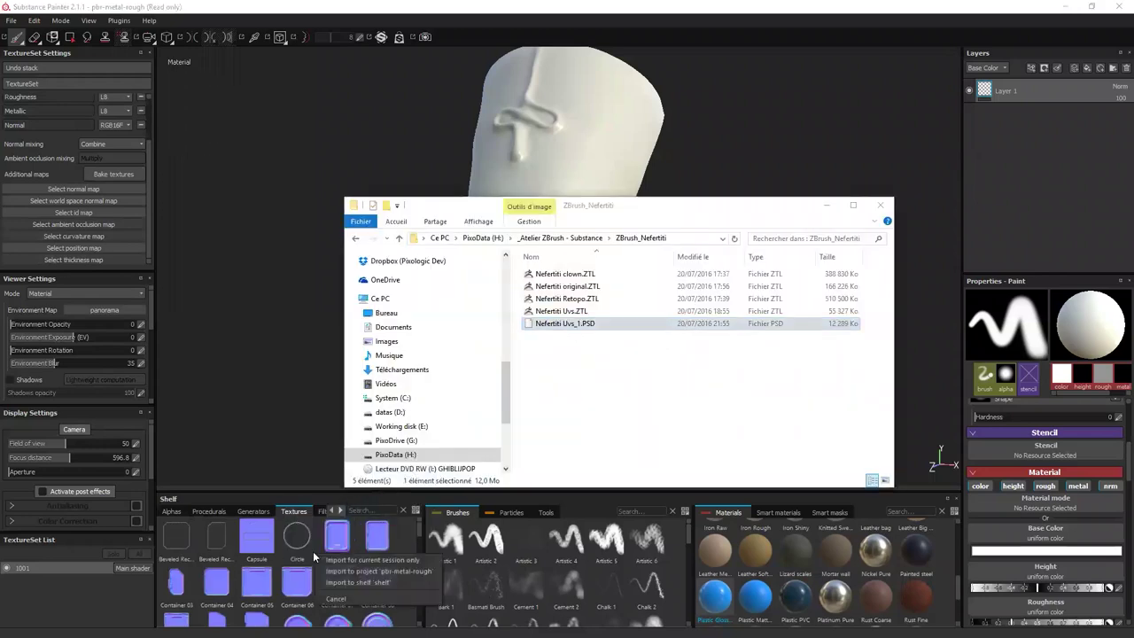
{"action": "left_click", "coordinate": [367, 559]}
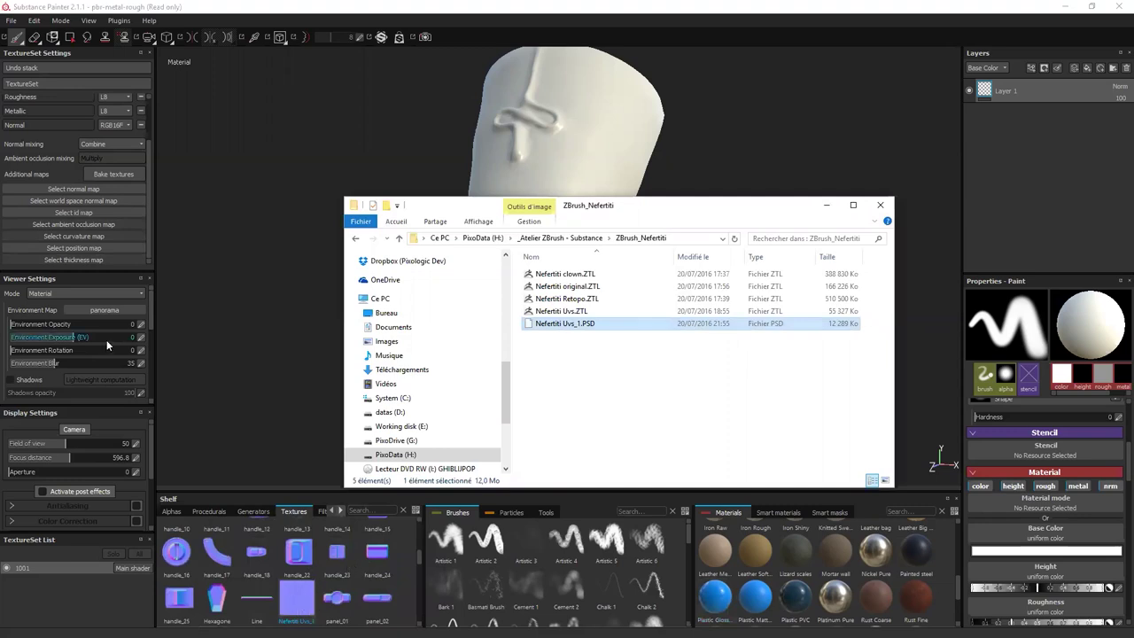
{"action": "left_click", "coordinate": [89, 197]}
Assign Nefertiti Uvs_1 as the texture set's normal map and orbit to inspect the sculpted detail.
{"action": "scroll", "coordinate": [173, 220], "scroll_direction": "down", "scroll_amount": 4}
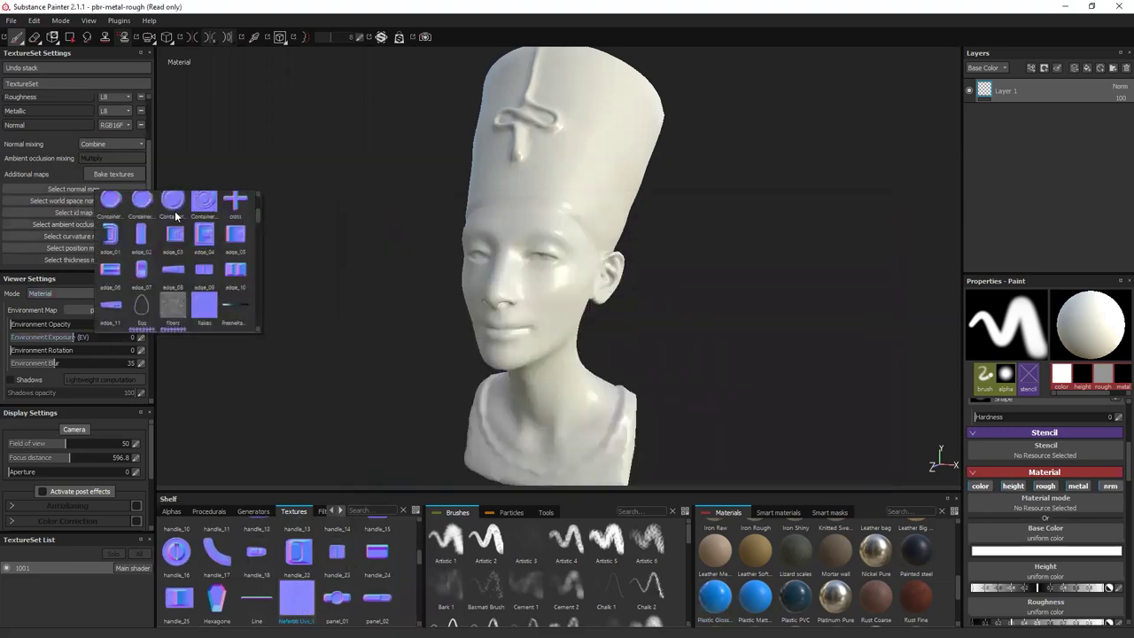
{"action": "scroll", "coordinate": [177, 221], "scroll_direction": "down", "scroll_amount": 4}
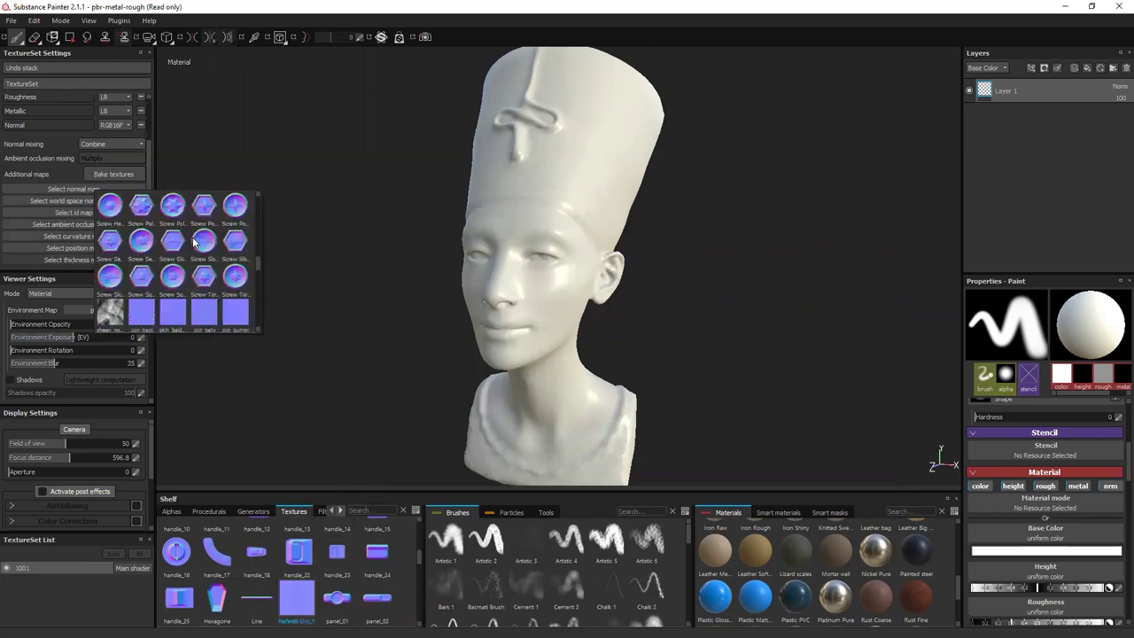
{"action": "scroll", "coordinate": [193, 257], "scroll_direction": "up", "scroll_amount": 3}
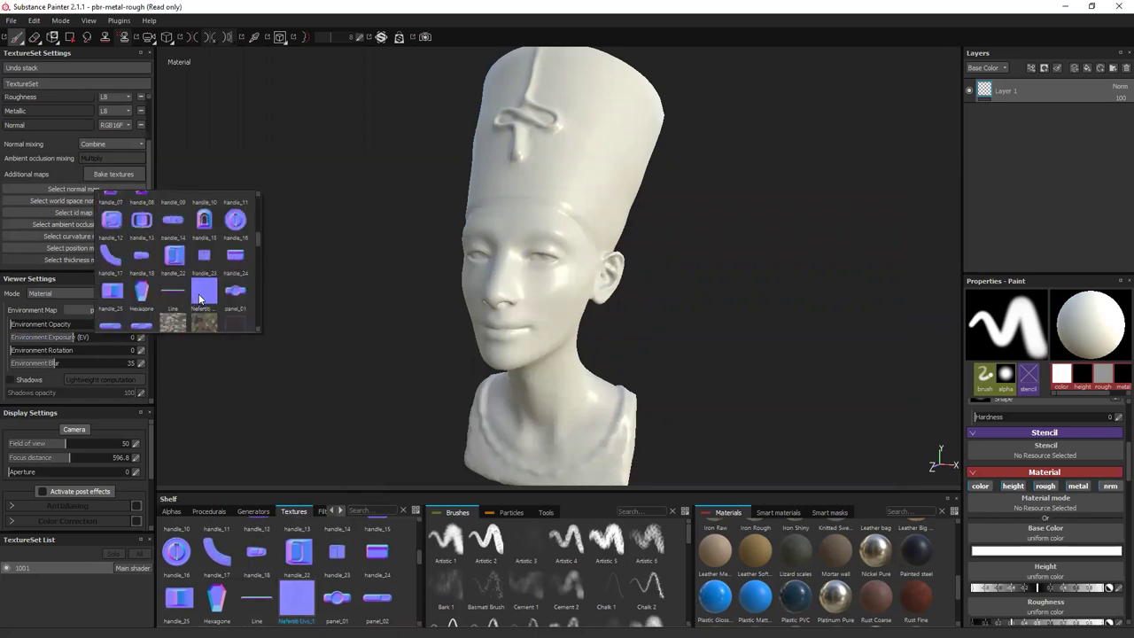
{"action": "left_click", "coordinate": [203, 289]}
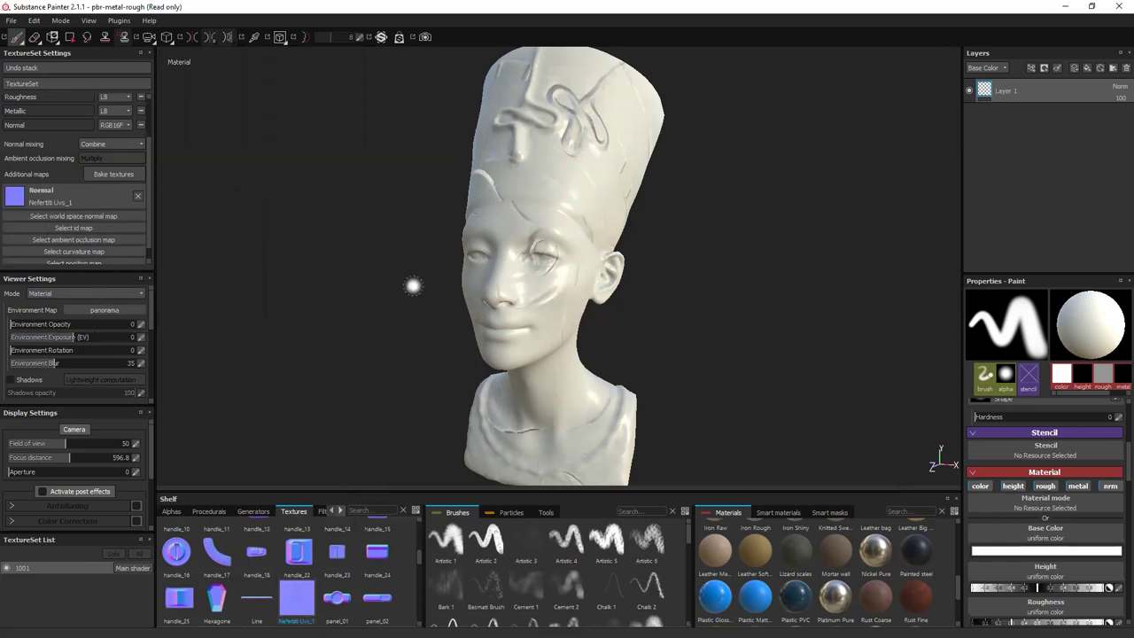
{"action": "left_click_drag", "start_coordinate": [380, 299], "coordinate": [414, 313], "text": "alt"}
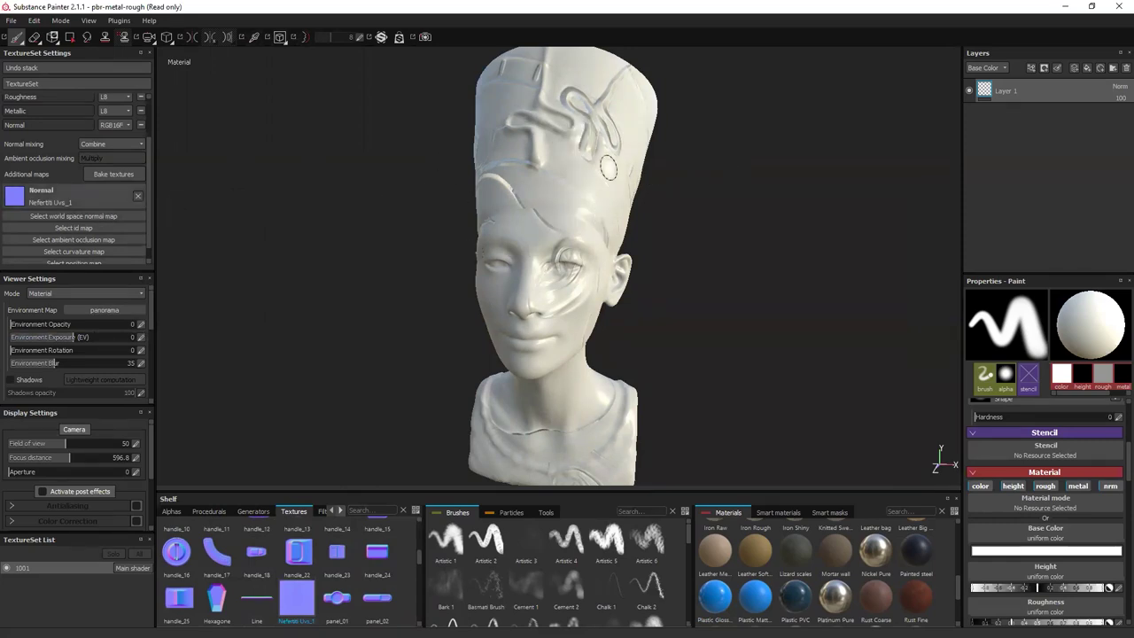
{"action": "left_click", "coordinate": [137, 197]}
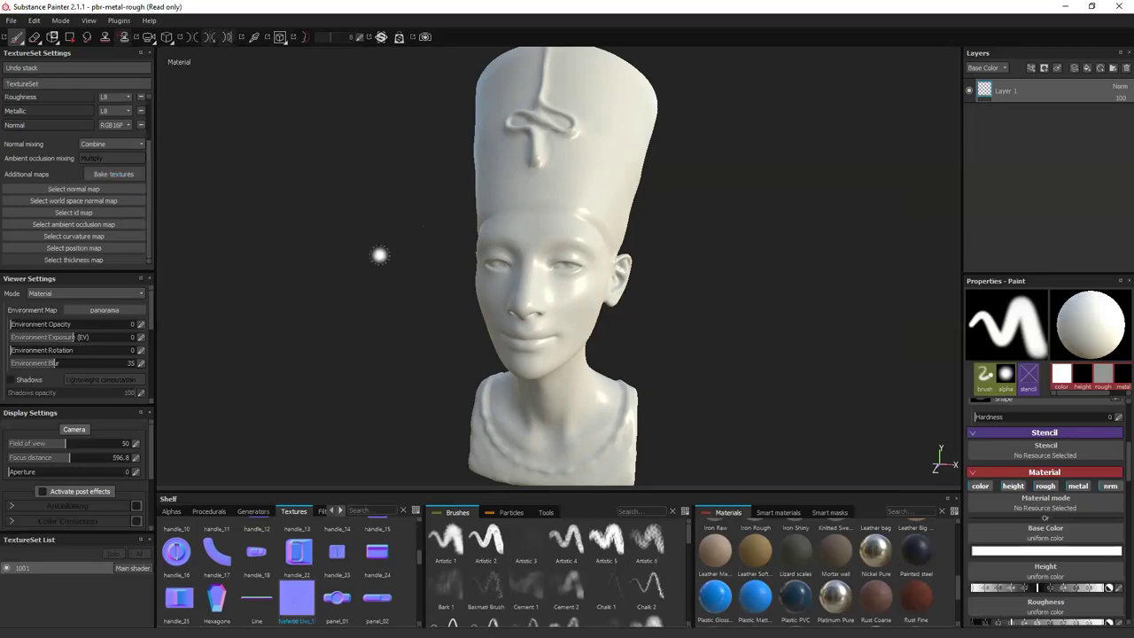
Switch from Substance Painter over to ZBrush.
{"action": "key", "text": "alt+Tab"}
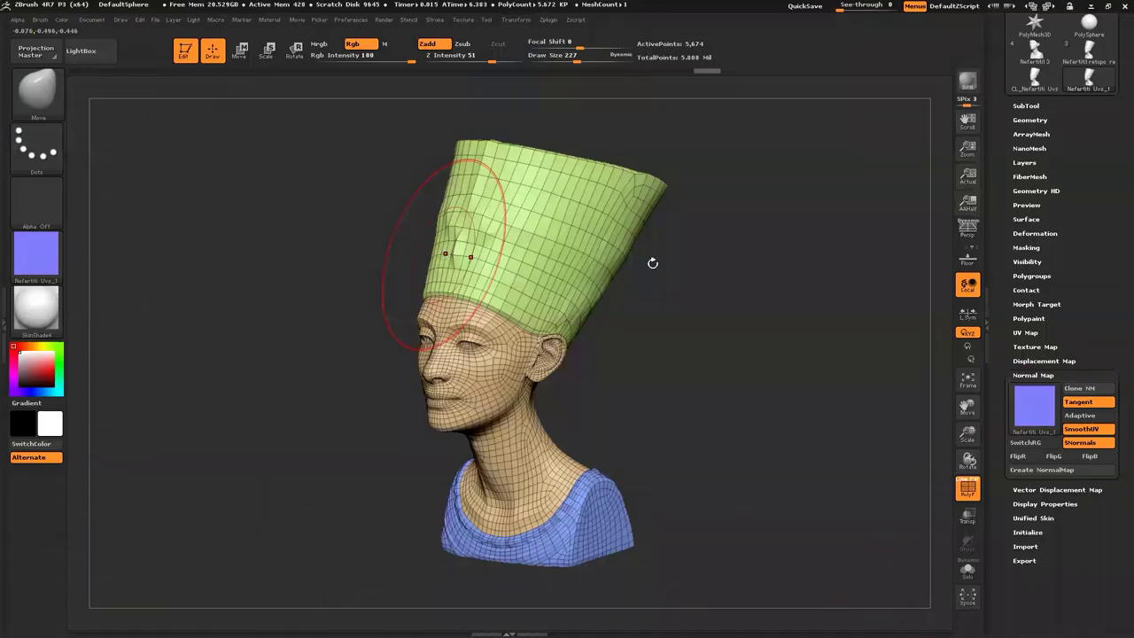
Close the Zplugin palette and load the Nefertiti Uvs.ZTL bust.
{"action": "key", "text": "f"}
{"action": "left_click_drag", "start_coordinate": [758, 290], "coordinate": [895, 226]}
{"action": "scroll", "coordinate": [1111, 266], "scroll_direction": "up", "scroll_amount": 10}
{"action": "scroll", "coordinate": [1081, 65], "scroll_direction": "down", "scroll_amount": 1}
{"action": "scroll", "coordinate": [1108, 64], "scroll_direction": "up", "scroll_amount": 1}
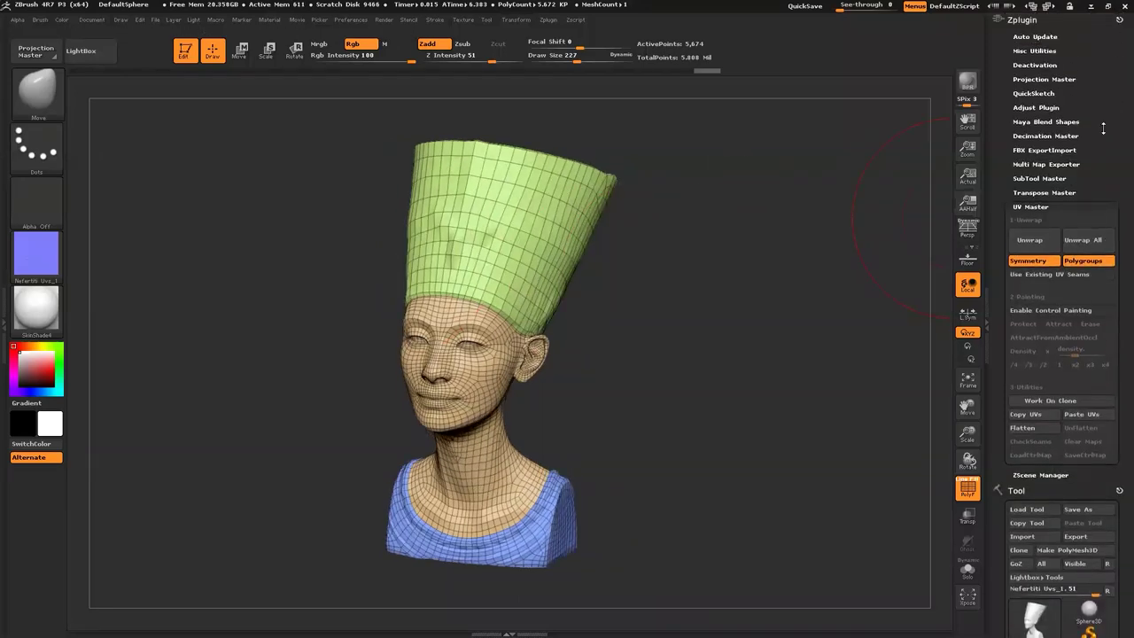
{"action": "left_click", "coordinate": [1119, 19]}
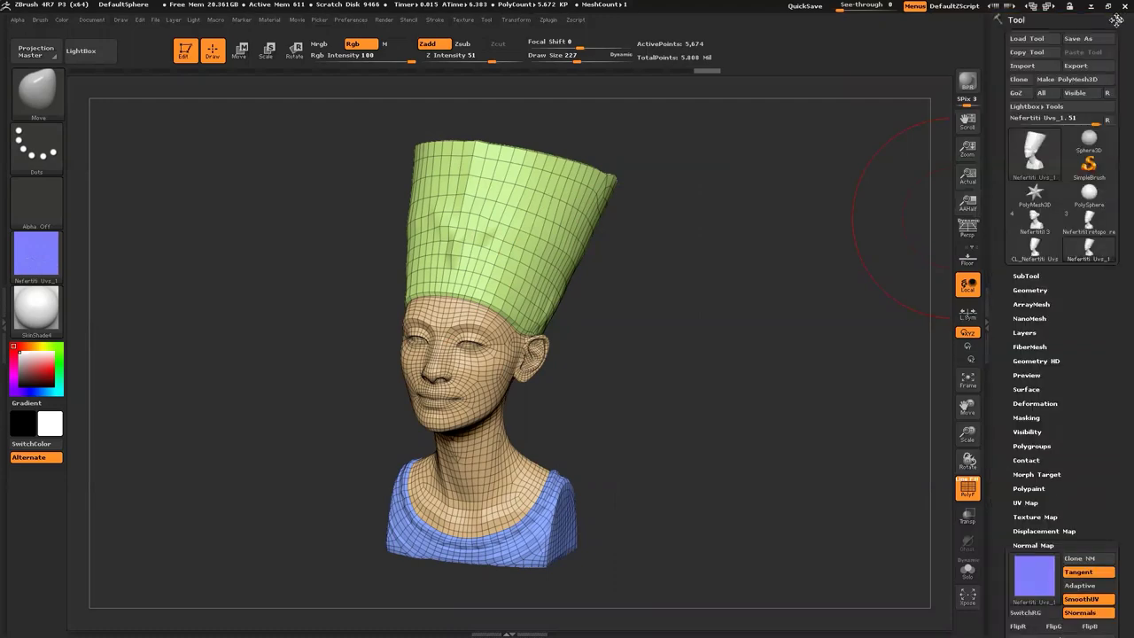
{"action": "left_click", "coordinate": [1028, 39]}
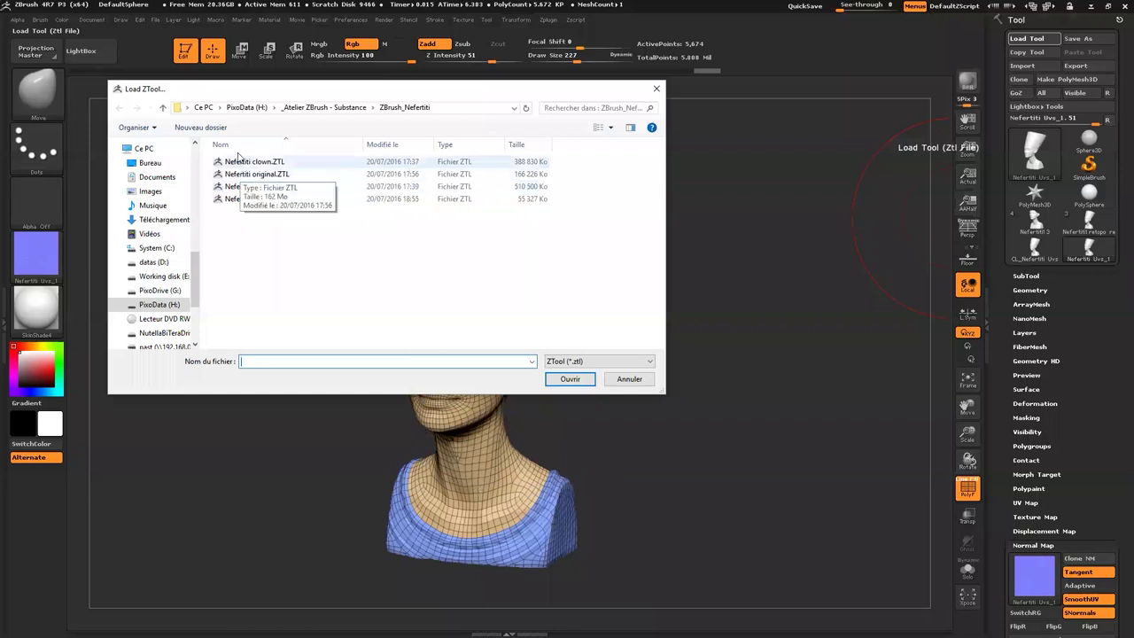
{"action": "left_click", "coordinate": [238, 201]}
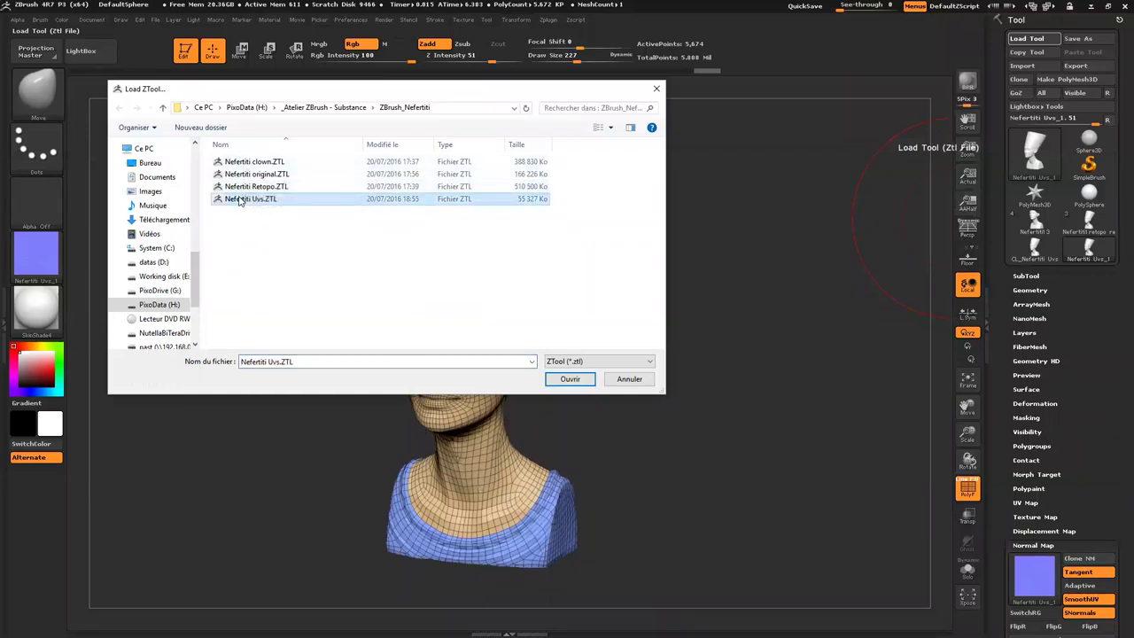
{"action": "double_click", "coordinate": [234, 199]}
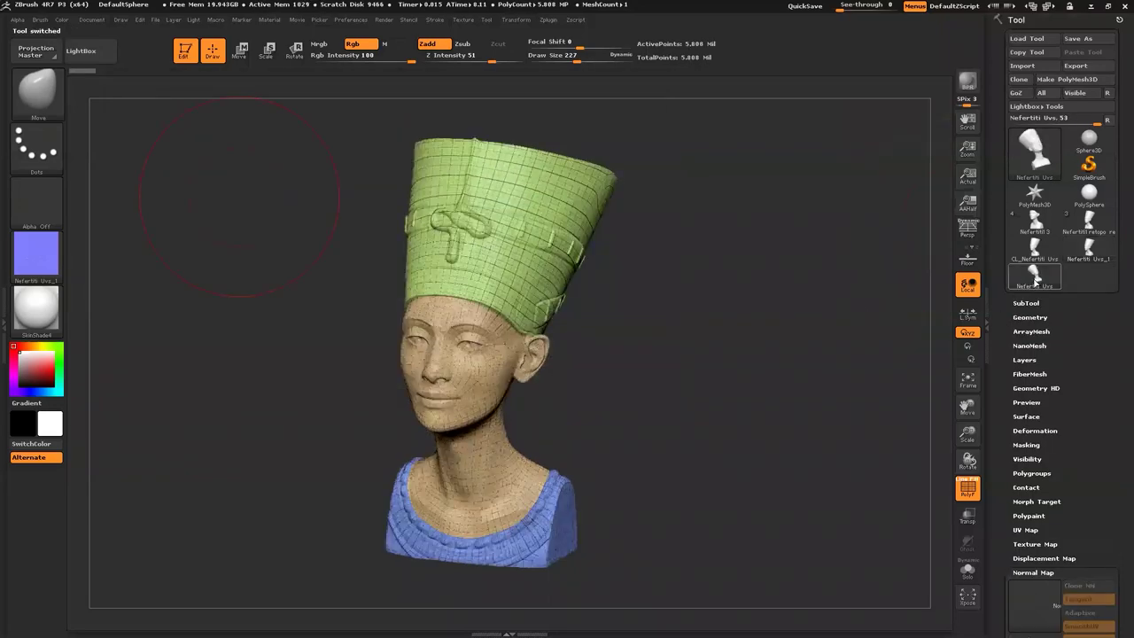
Turn the bust to face front, drop to the lowest subdivision level, and show UV Map settings.
{"action": "left_click_drag", "start_coordinate": [694, 361], "coordinate": [747, 352]}
{"action": "key", "text": "shift+d"}
{"action": "key", "text": "shift+d"}
{"action": "key", "text": "shift+d"}
{"action": "key", "text": "shift+d"}
{"action": "key", "text": "shift+d"}
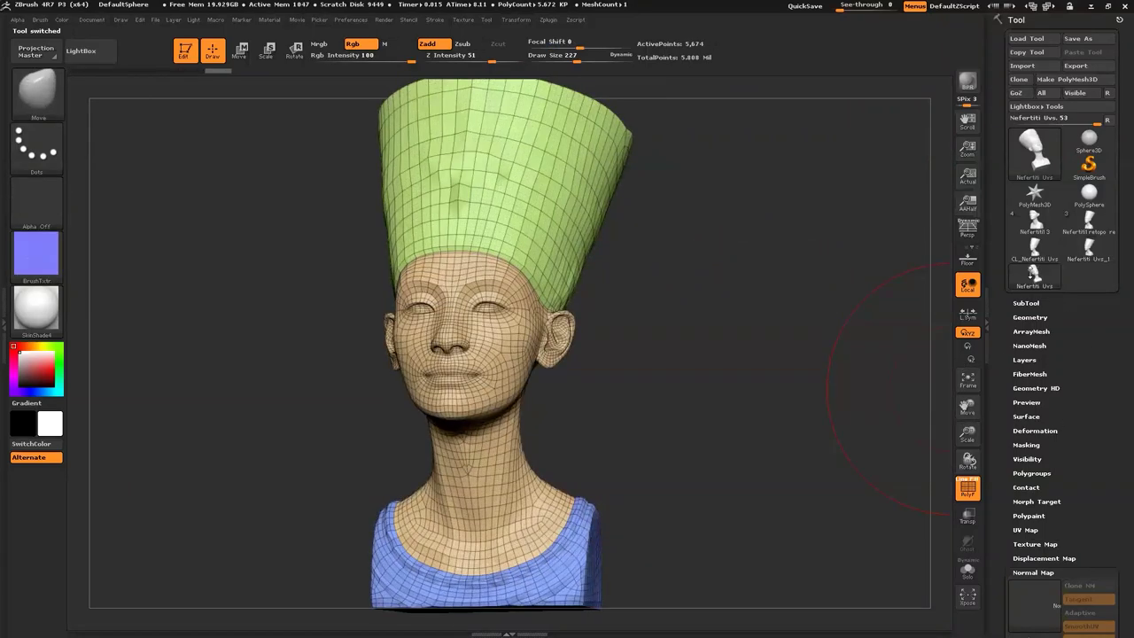
{"action": "left_click", "coordinate": [1025, 530]}
{"action": "left_click_drag", "start_coordinate": [1093, 368], "coordinate": [1094, 625]}
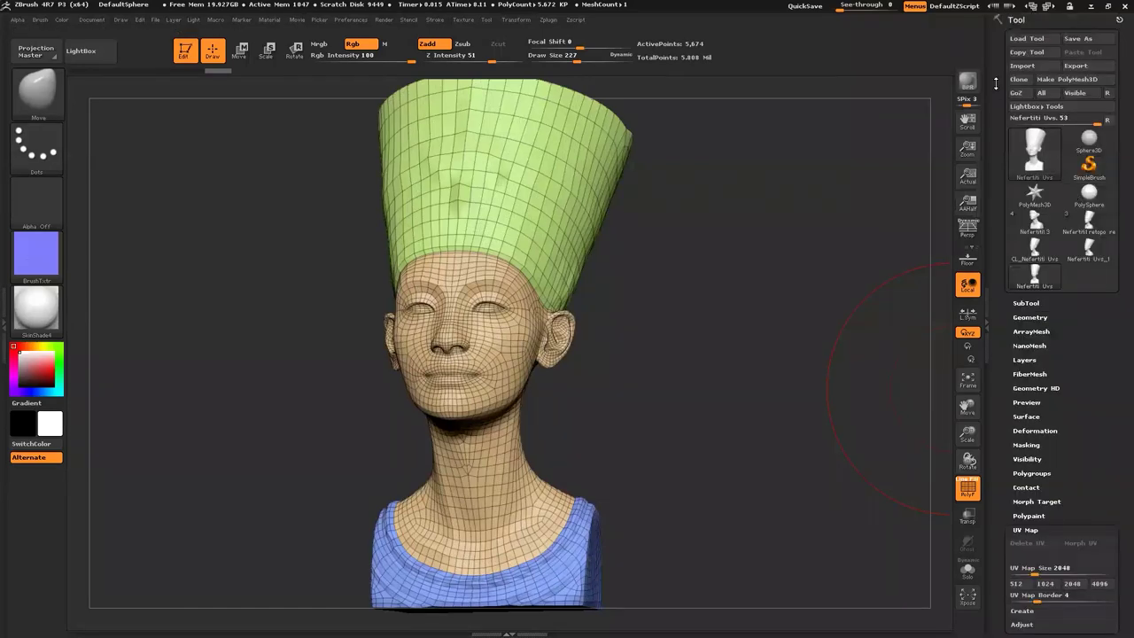
Load the high-resolution Nefertiti ZTool from Fichier_Atelier_ZBrush_Substance_Painter and turn it frontally.
{"action": "left_click", "coordinate": [1027, 38]}
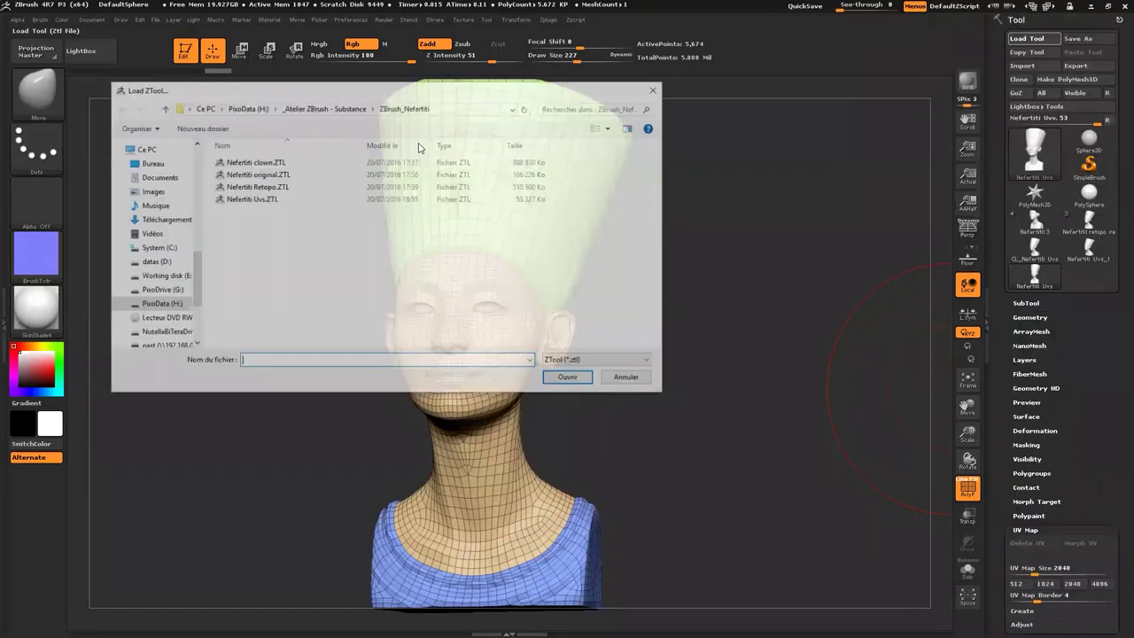
{"action": "left_click", "coordinate": [324, 108]}
{"action": "double_click", "coordinate": [251, 249]}
{"action": "double_click", "coordinate": [259, 175]}
{"action": "left_click_drag", "start_coordinate": [777, 278], "coordinate": [762, 296]}
{"action": "key", "text": "shift"}
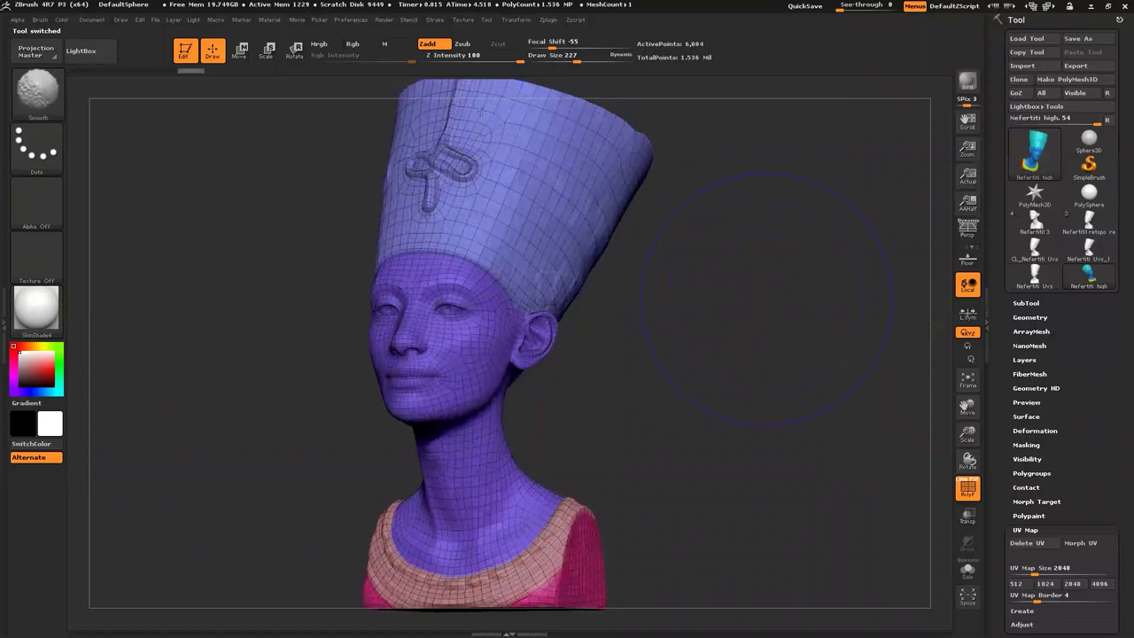
{"action": "left_click_drag", "start_coordinate": [695, 373], "coordinate": [706, 119]}
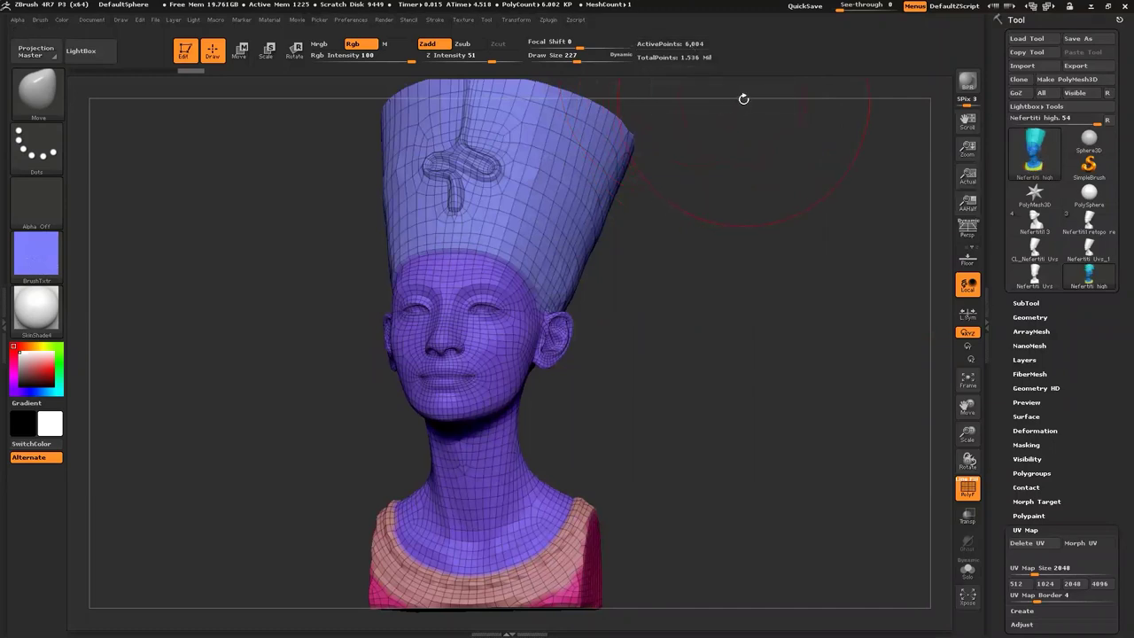
Step up one subdivision level, set the texture to Texture Off, and inspect the bust from several sides.
{"action": "key", "text": "ctrl+d"}
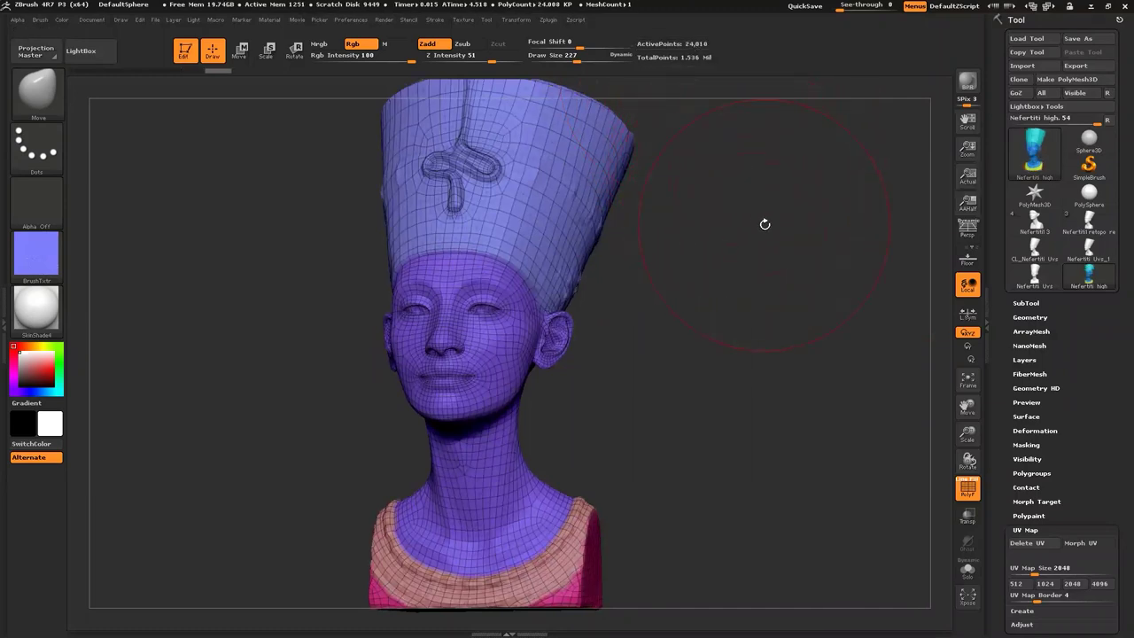
{"action": "left_click_drag", "start_coordinate": [750, 226], "coordinate": [765, 225]}
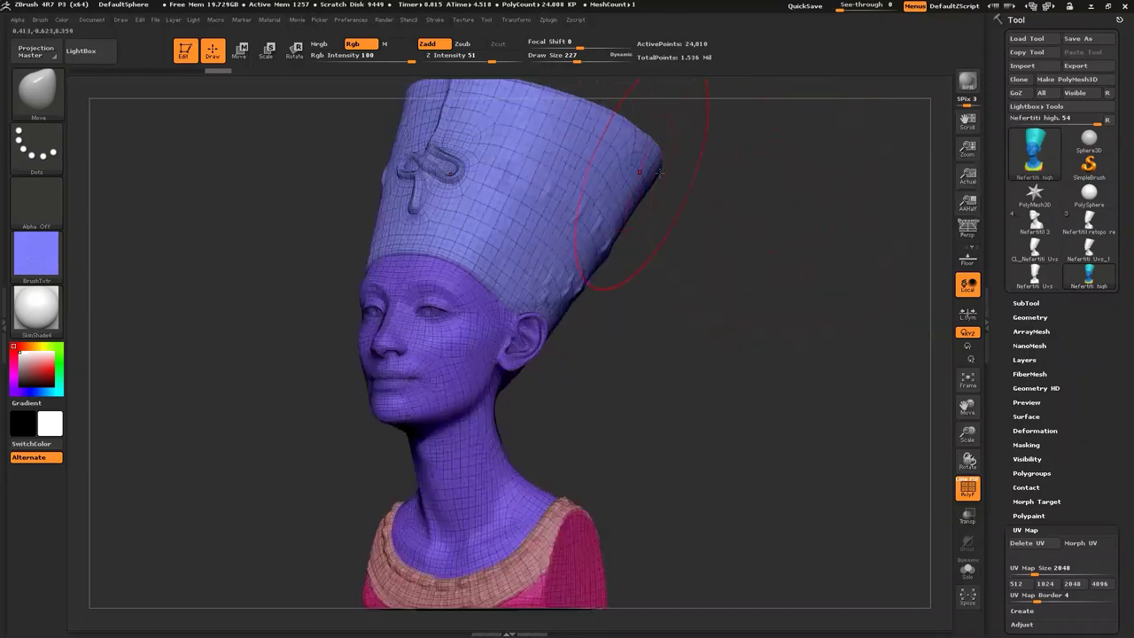
{"action": "left_click", "coordinate": [36, 255]}
{"action": "left_click", "coordinate": [106, 260]}
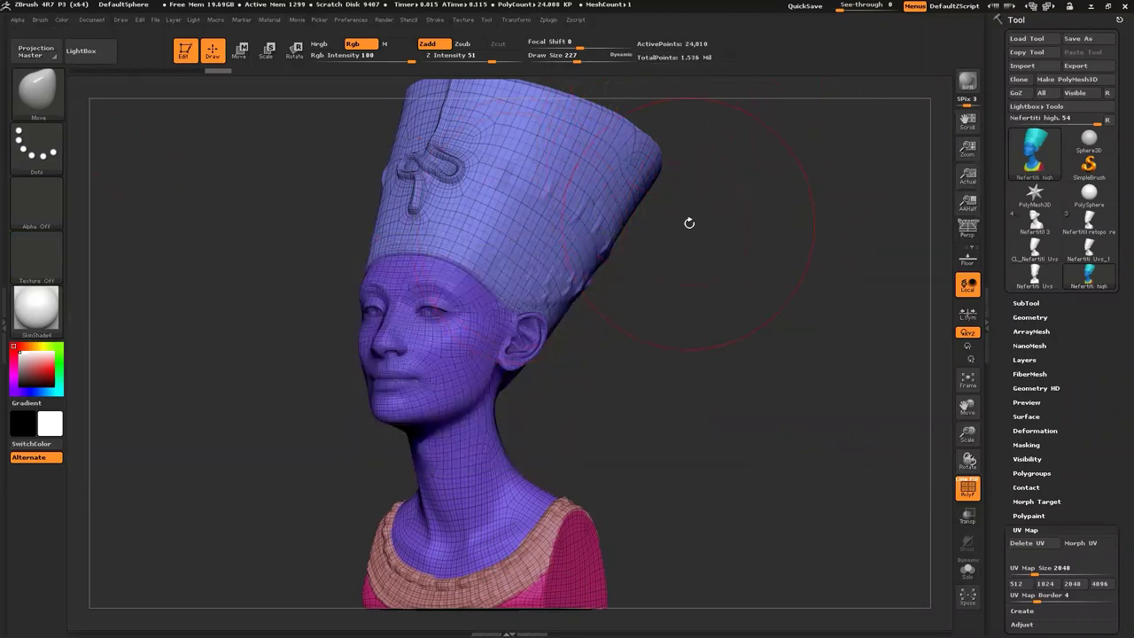
{"action": "left_click_drag", "start_coordinate": [691, 311], "coordinate": [552, 271]}
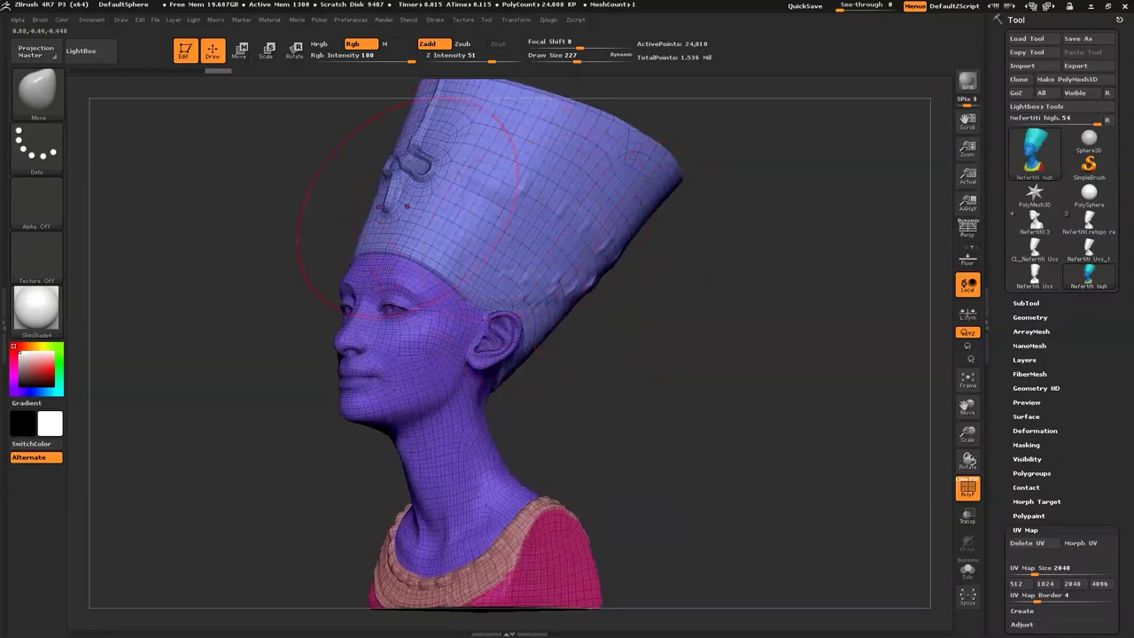
{"action": "left_click_drag", "start_coordinate": [637, 367], "coordinate": [674, 375]}
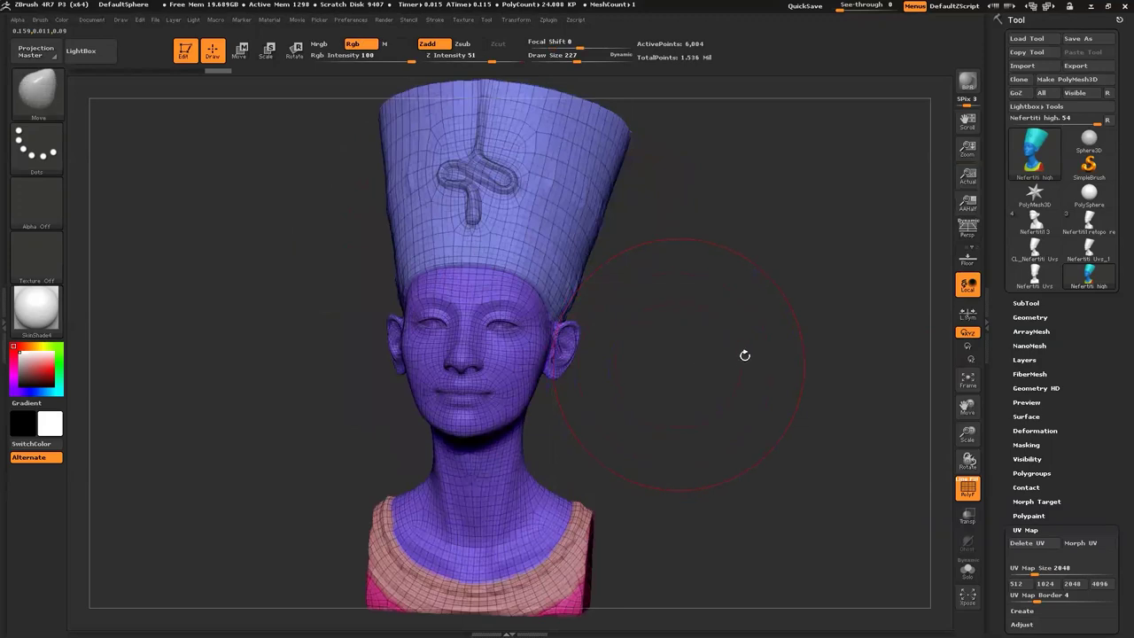
{"action": "mouse_move", "coordinate": [740, 337]}
{"action": "left_mouse_down"}
{"action": "mouse_move", "coordinate": [720, 342]}
{"action": "mouse_move", "coordinate": [729, 340]}
{"action": "left_mouse_up"}
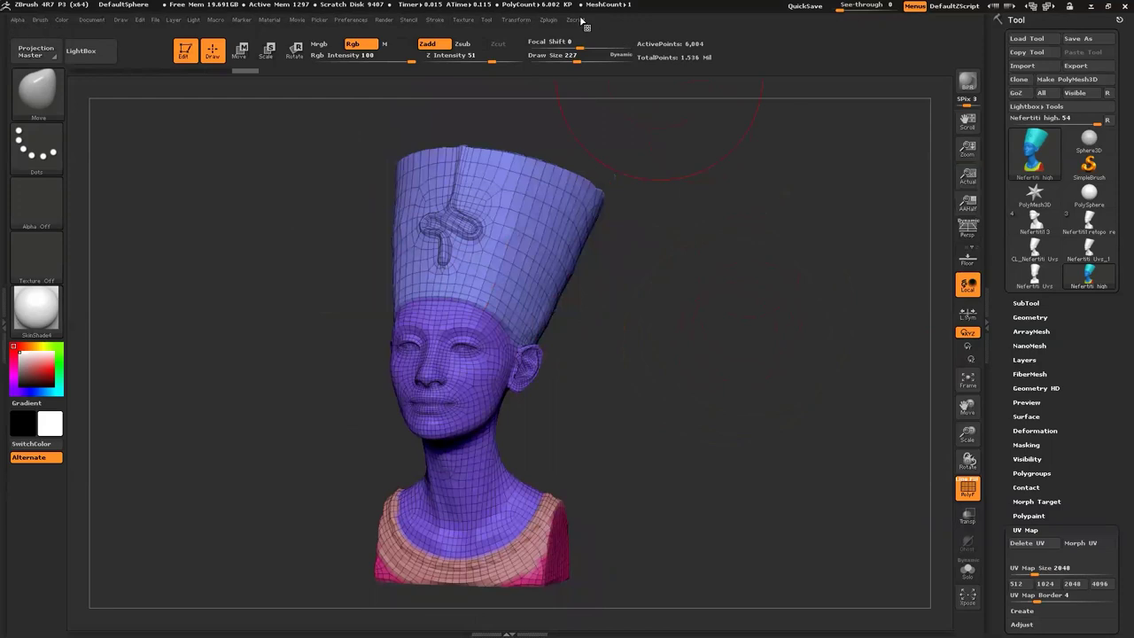
Expand the FBX ExportImport section under the Zplugin menu for the Nefertiti bust.
{"action": "left_click", "coordinate": [549, 20]}
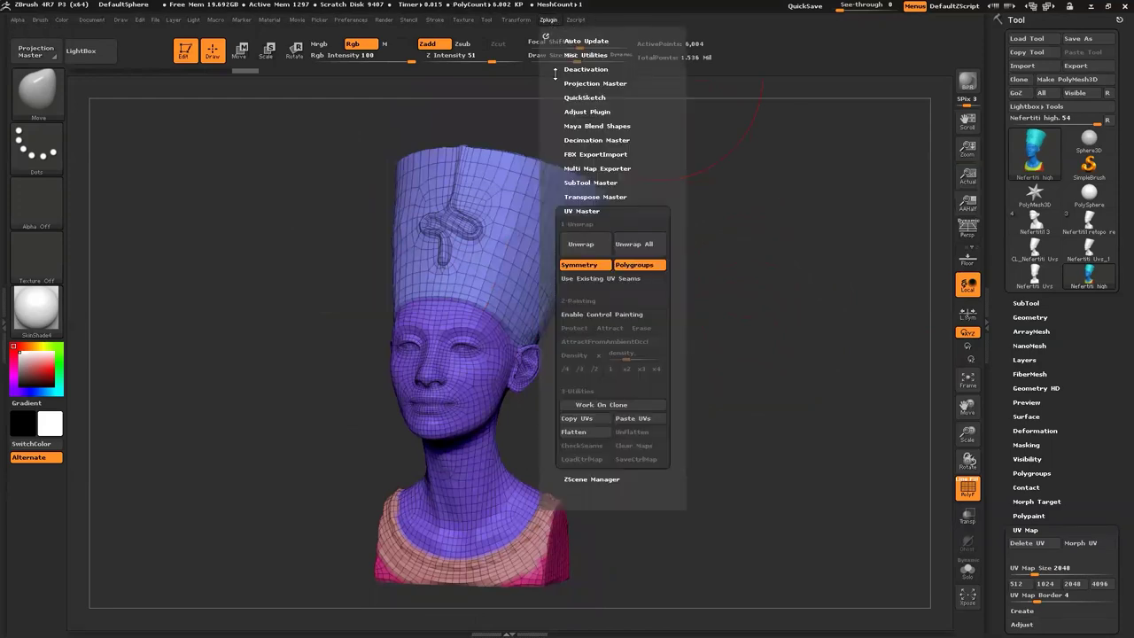
{"action": "left_click", "coordinate": [580, 154]}
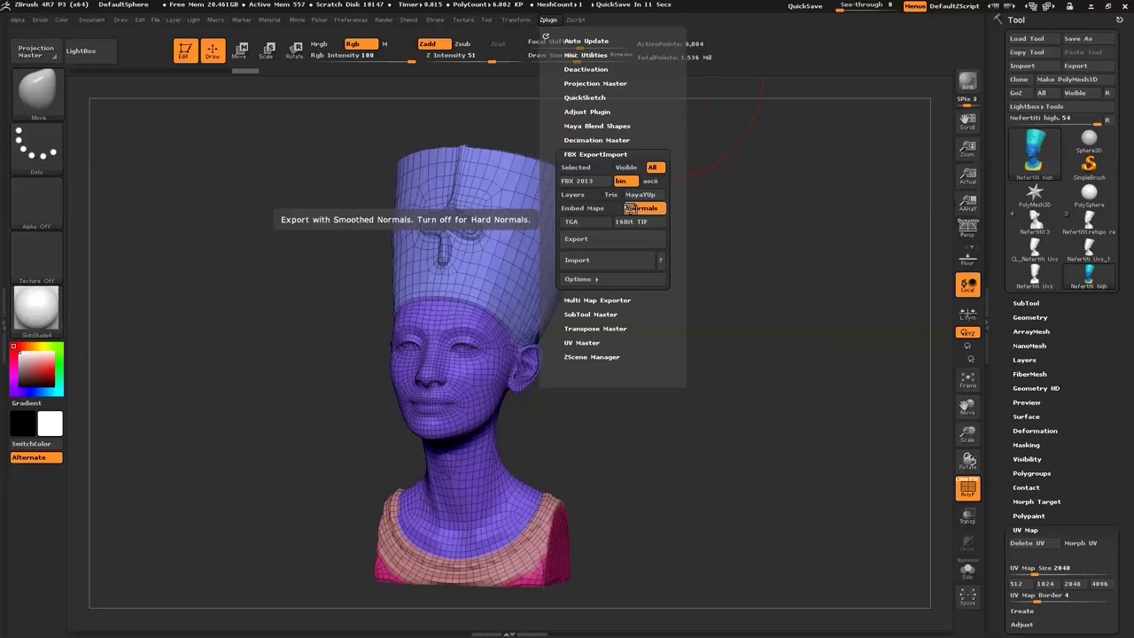
Expand the extra FBX Options, then swing the environment light to the bust's right.
{"action": "left_click", "coordinate": [579, 279]}
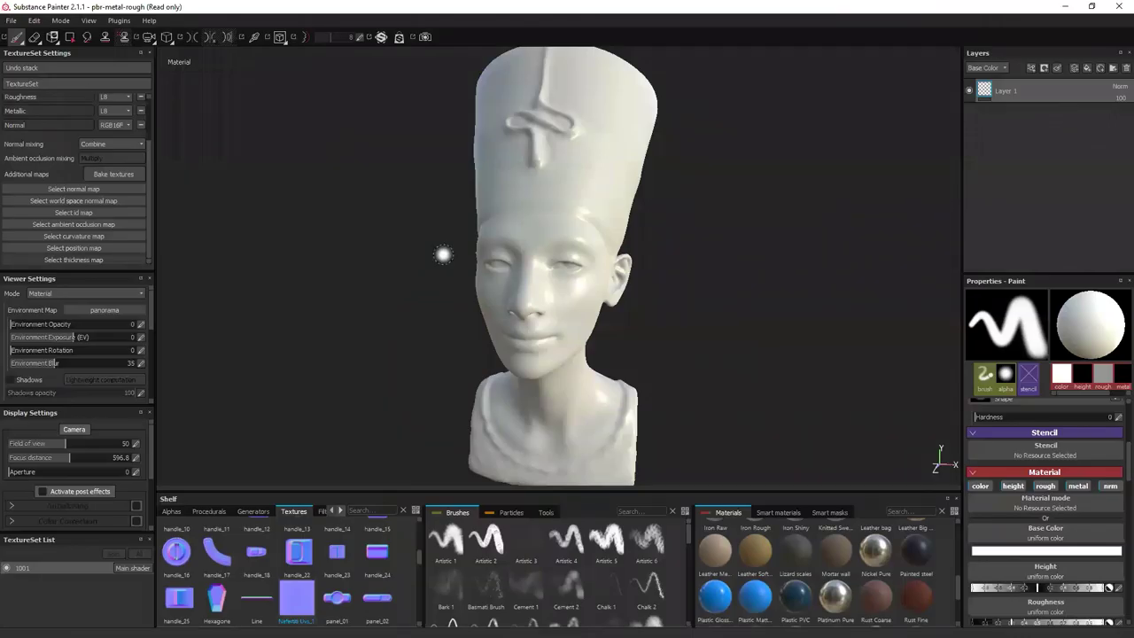
{"action": "right_click_drag", "start_coordinate": [443, 335], "coordinate": [667, 333], "text": "shift"}
Orbit to view the bust's left side and ear, then return near-frontal.
{"action": "left_click_drag", "start_coordinate": [647, 266], "coordinate": [611, 265], "text": "alt"}
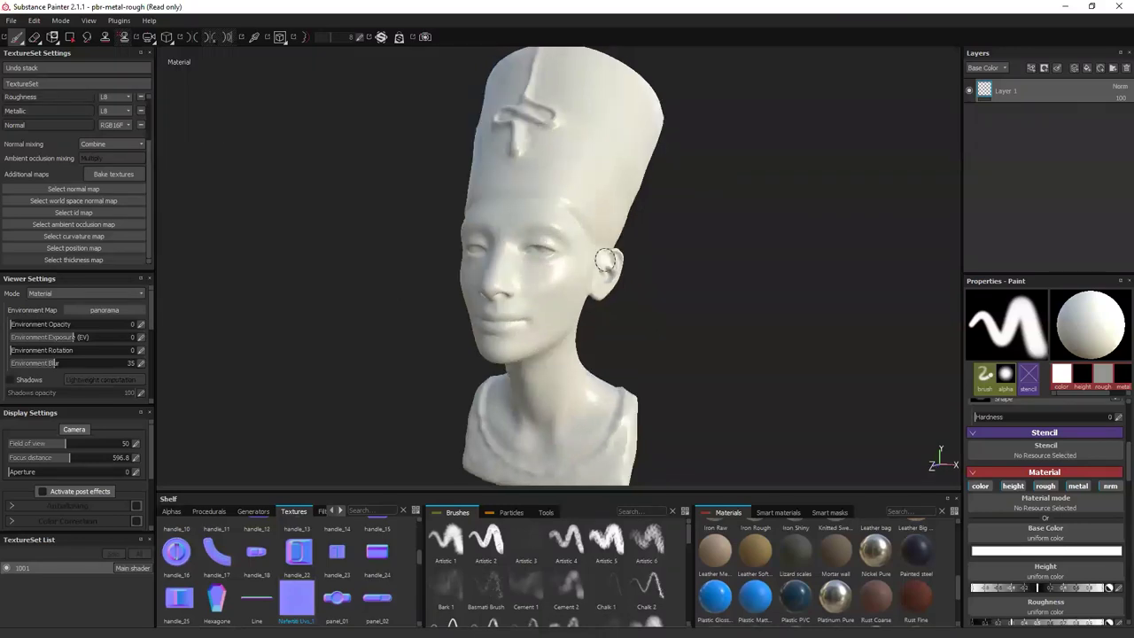
{"action": "left_click_drag", "start_coordinate": [389, 315], "coordinate": [340, 306], "text": "alt"}
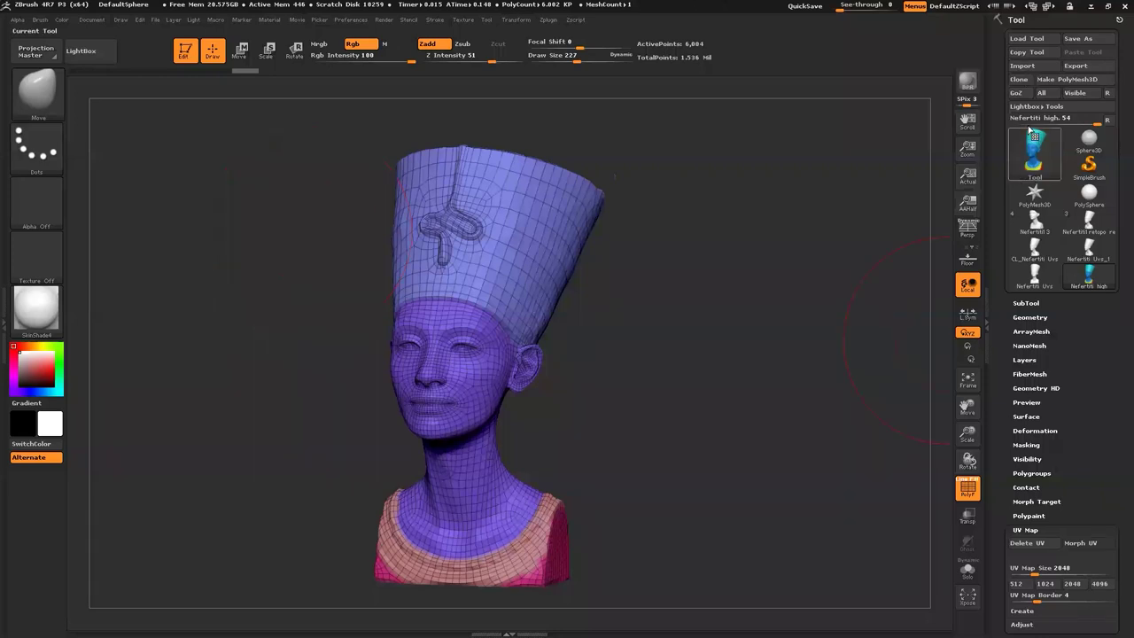
Load Nefertiti clown.ZTL from the ZBrush_Nefertiti folder and hide the wireframe.
{"action": "left_click", "coordinate": [1026, 38]}
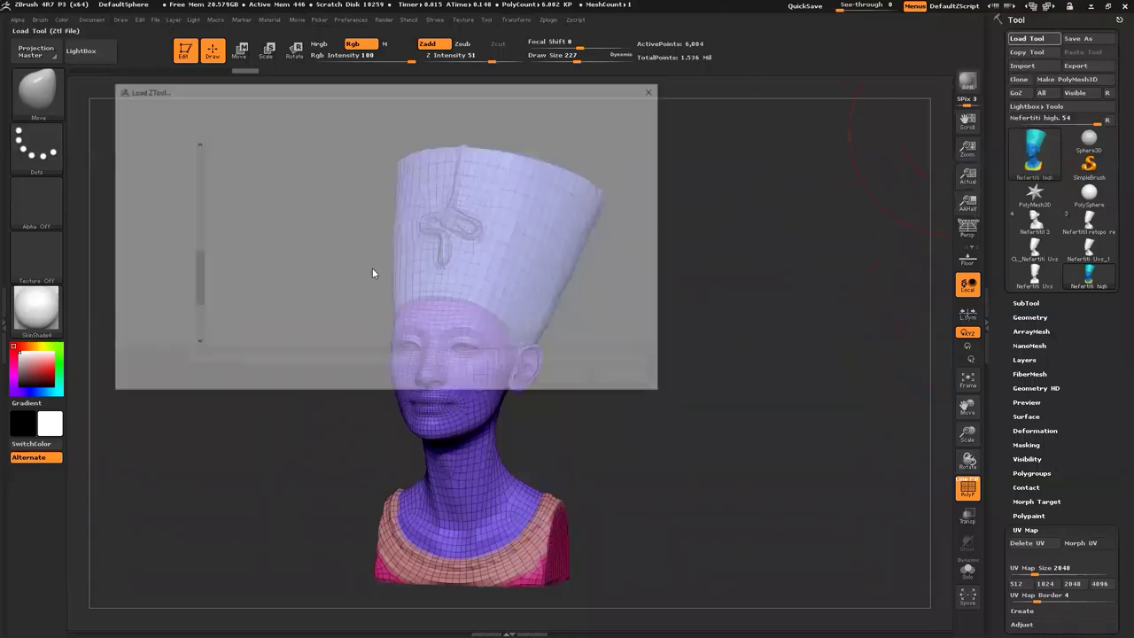
{"action": "left_click", "coordinate": [323, 107]}
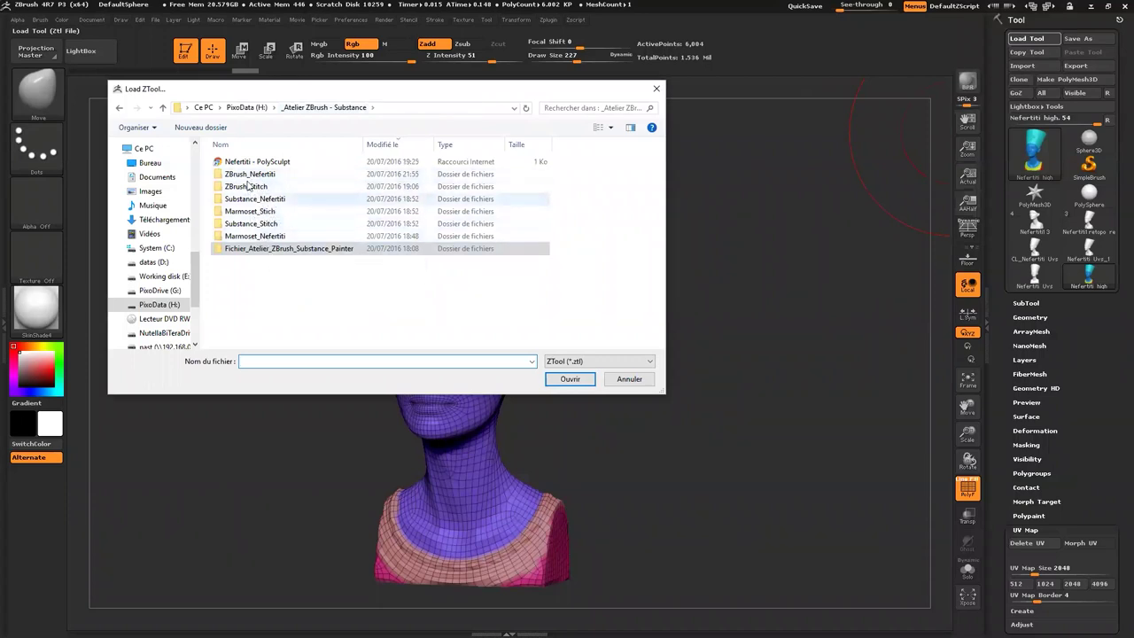
{"action": "double_click", "coordinate": [250, 174]}
{"action": "double_click", "coordinate": [259, 186]}
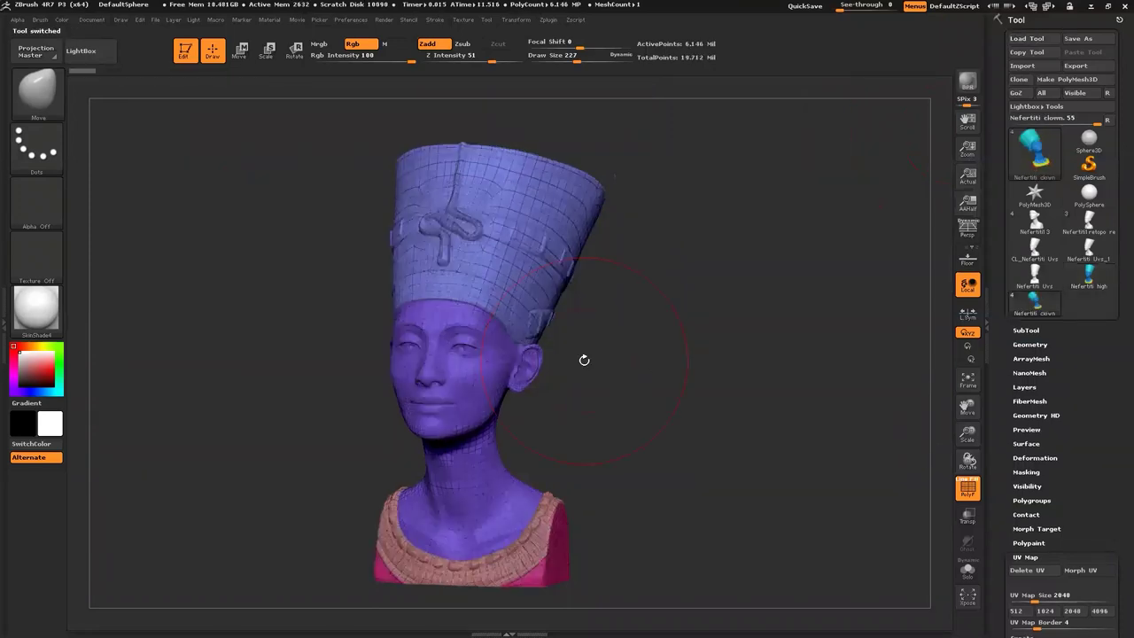
{"action": "key", "text": "shift+f"}
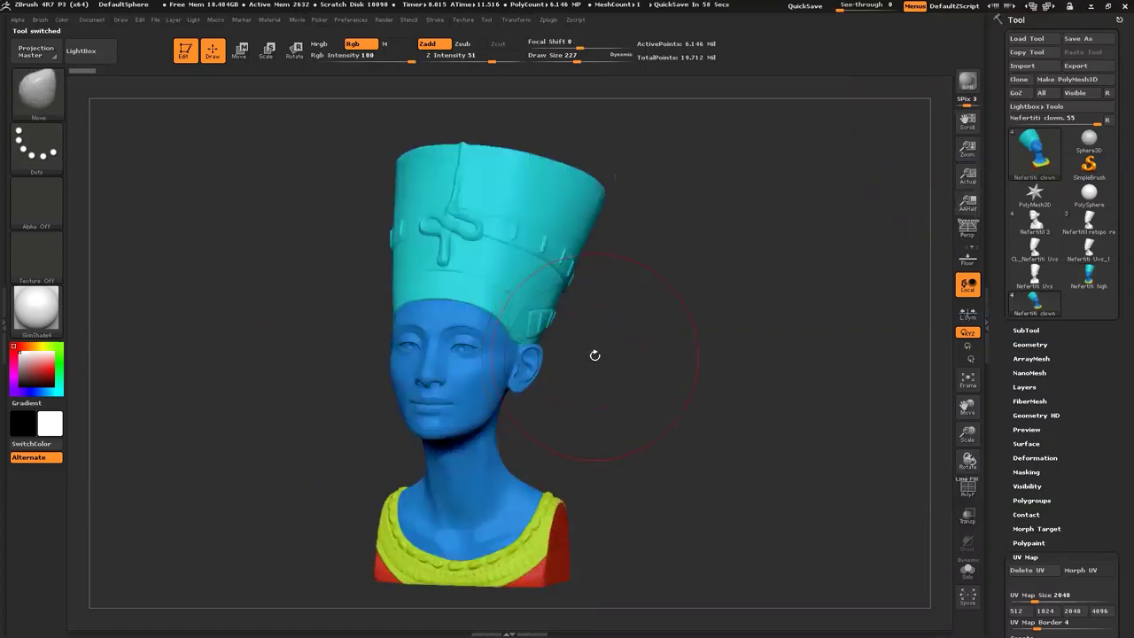
Set Draw Size to 56 and step the bust down, then back to its highest subdivision.
{"action": "key", "text": "s"}
{"action": "mouse_move", "coordinate": [653, 357]}
{"action": "left_mouse_down"}
{"action": "mouse_move", "coordinate": [626, 359]}
{"action": "mouse_move", "coordinate": [743, 371]}
{"action": "left_mouse_up"}
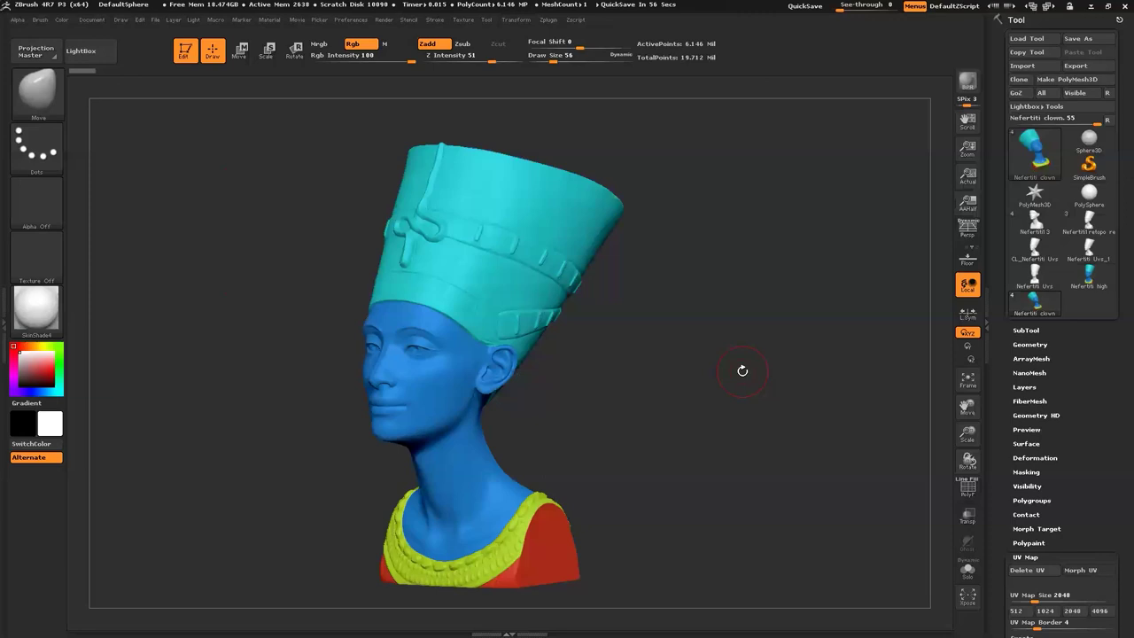
{"action": "key", "text": "shift"}
{"action": "key", "text": "shift+d"}
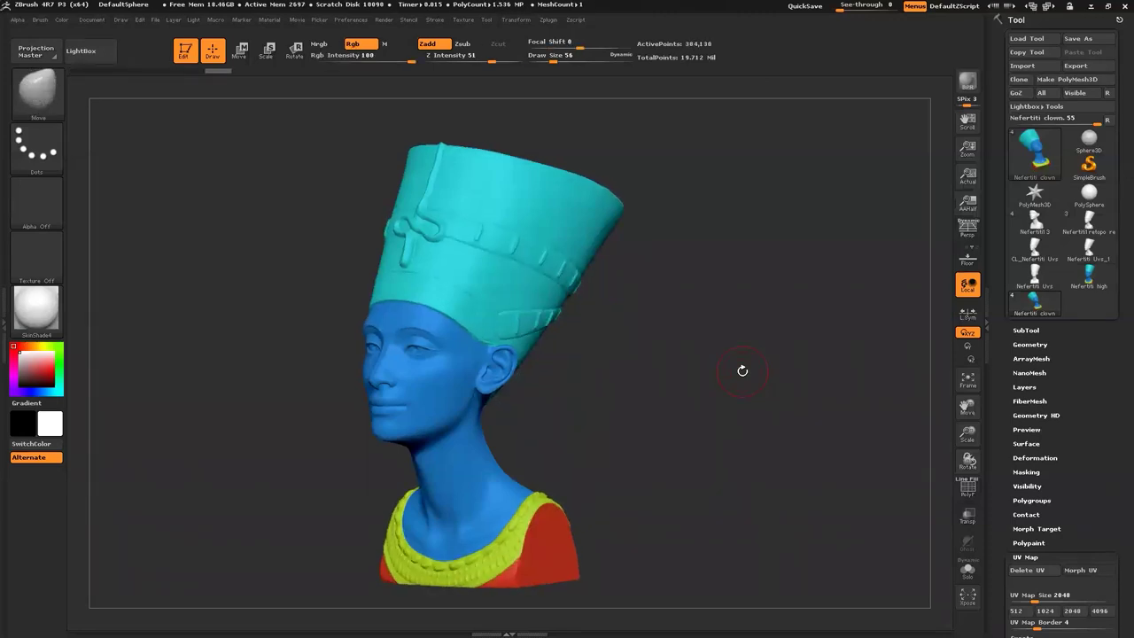
{"action": "key", "text": "d"}
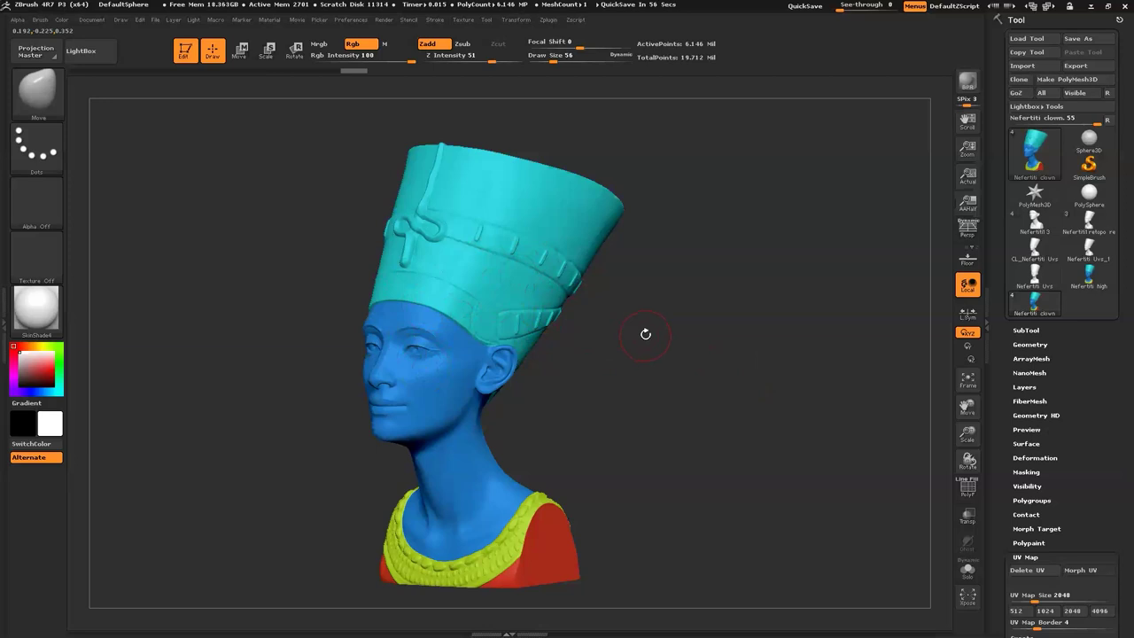
Shift the bust up-right, turn it toward the viewer, and show the SubTool list.
{"action": "left_click_drag", "start_coordinate": [638, 414], "coordinate": [693, 384], "text": "alt"}
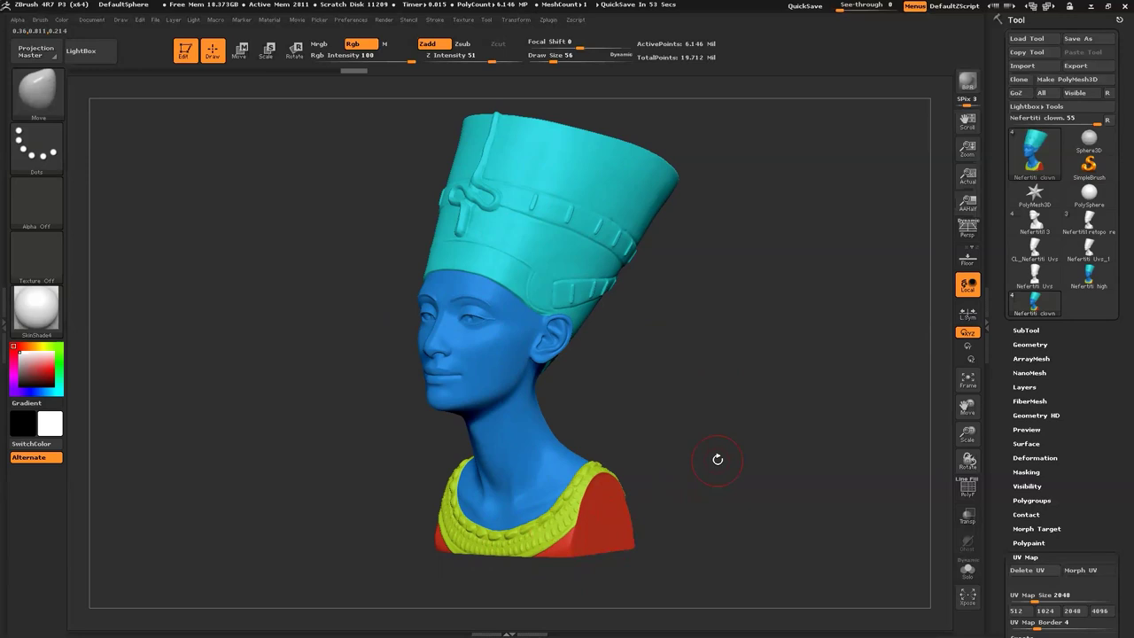
{"action": "left_click_drag", "start_coordinate": [688, 379], "coordinate": [679, 323]}
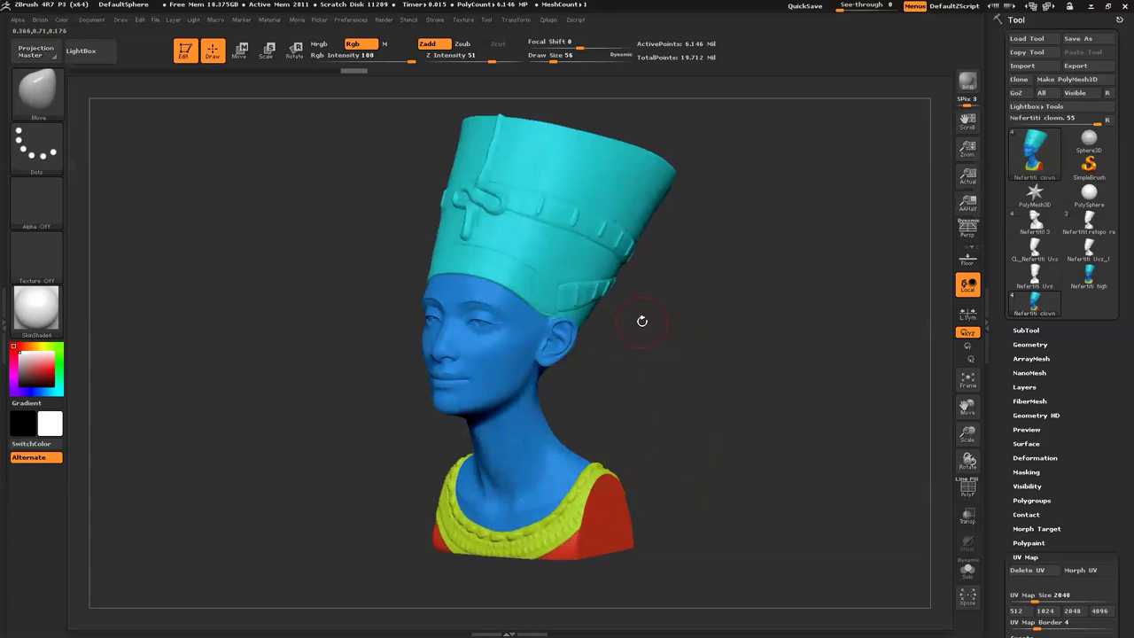
{"action": "left_click", "coordinate": [1028, 330]}
Select the Nefertiti clown DM subtool, then the Nefertiti clown error subtool.
{"action": "mouse_move", "coordinate": [1033, 288]}
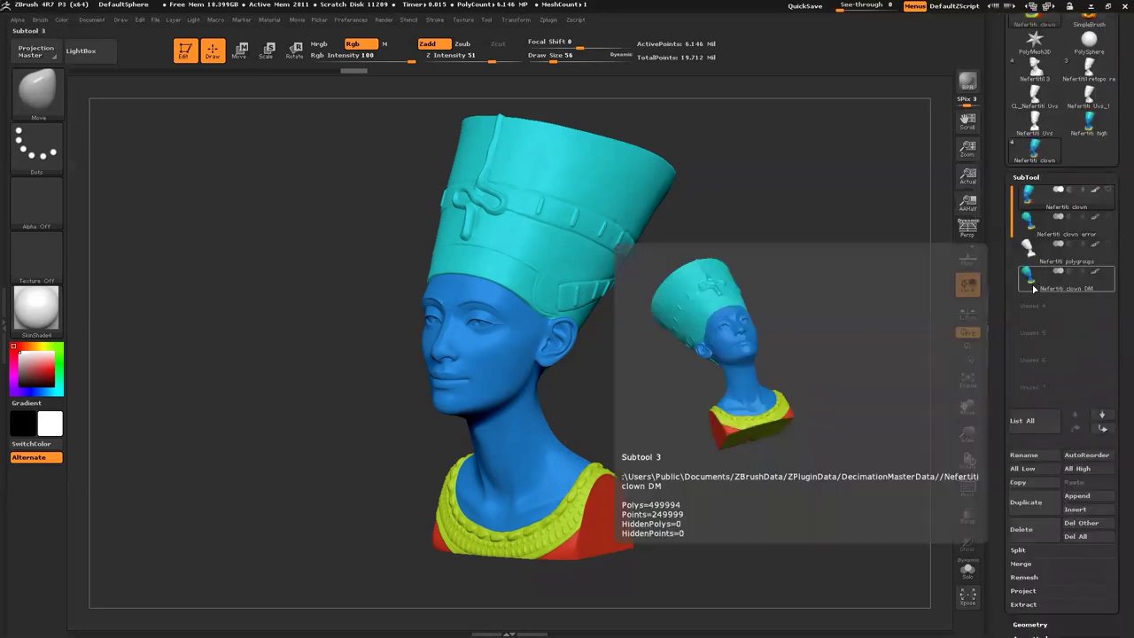
{"action": "left_click", "coordinate": [1026, 280]}
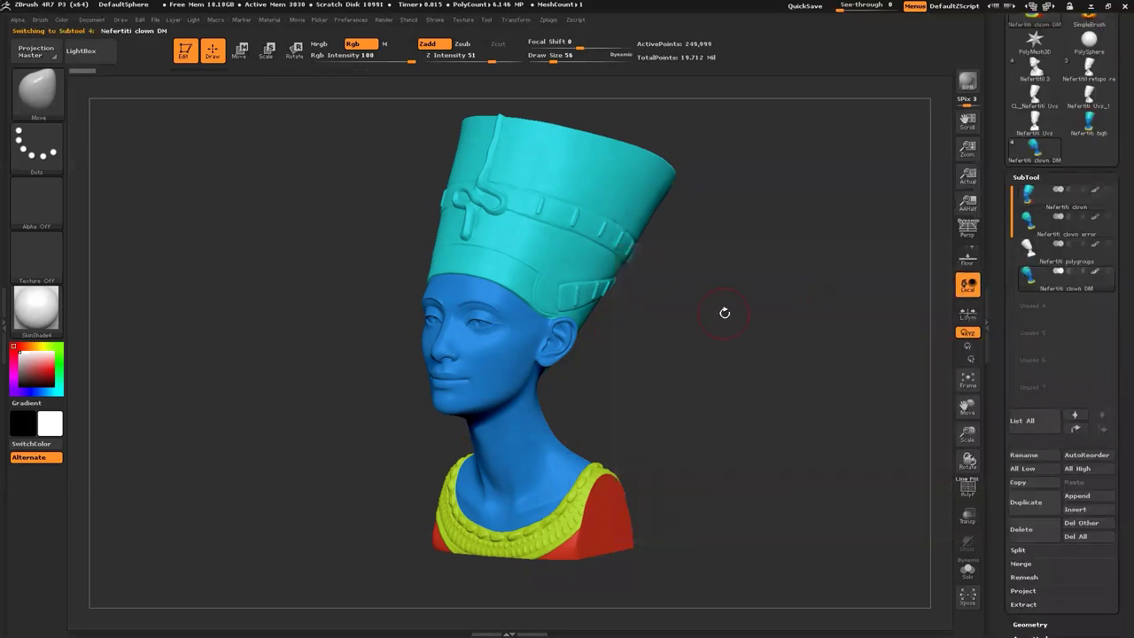
{"action": "left_click", "coordinate": [1037, 217]}
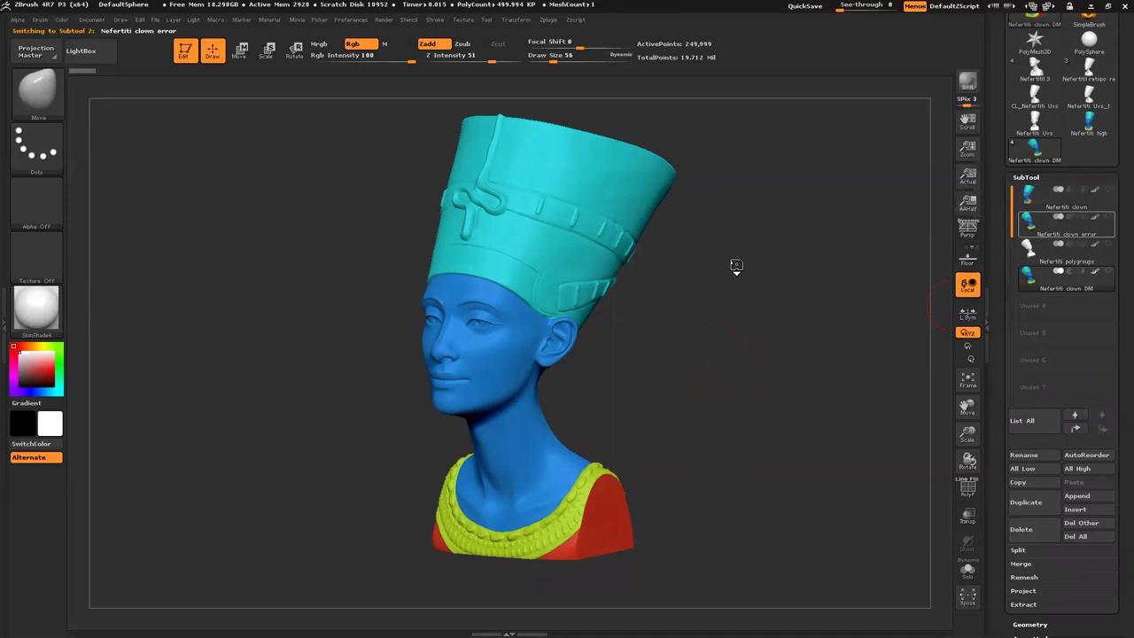
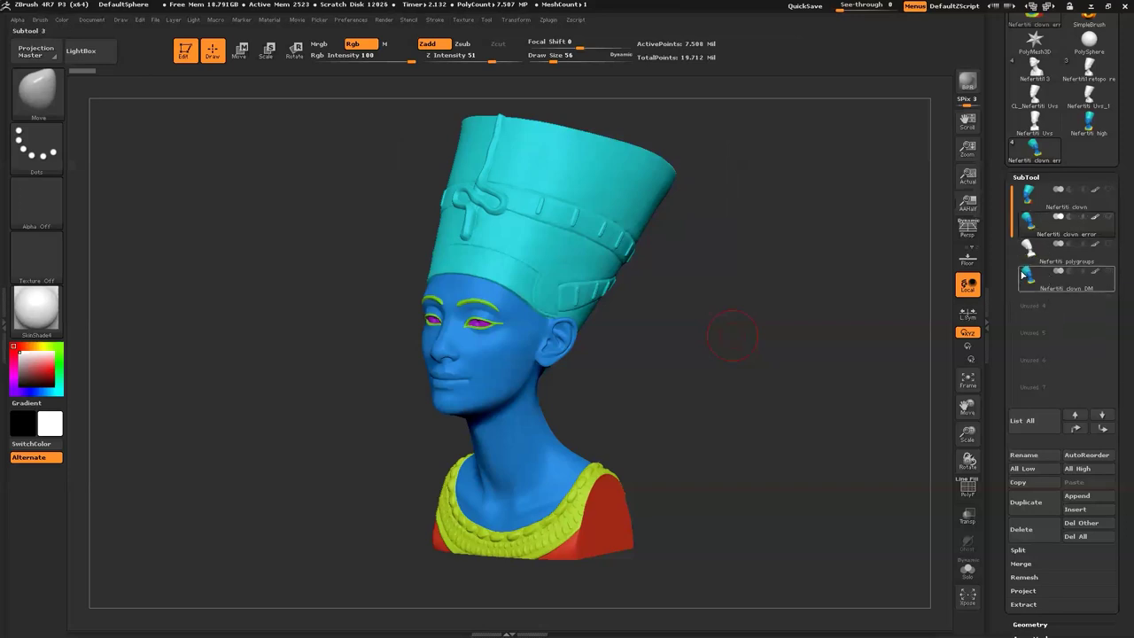
Make Nefertiti clown DM the active subtool and turn on the PolyF wireframe overlay.
{"action": "left_click", "coordinate": [1054, 280]}
{"action": "left_click_drag", "start_coordinate": [740, 390], "coordinate": [770, 292]}
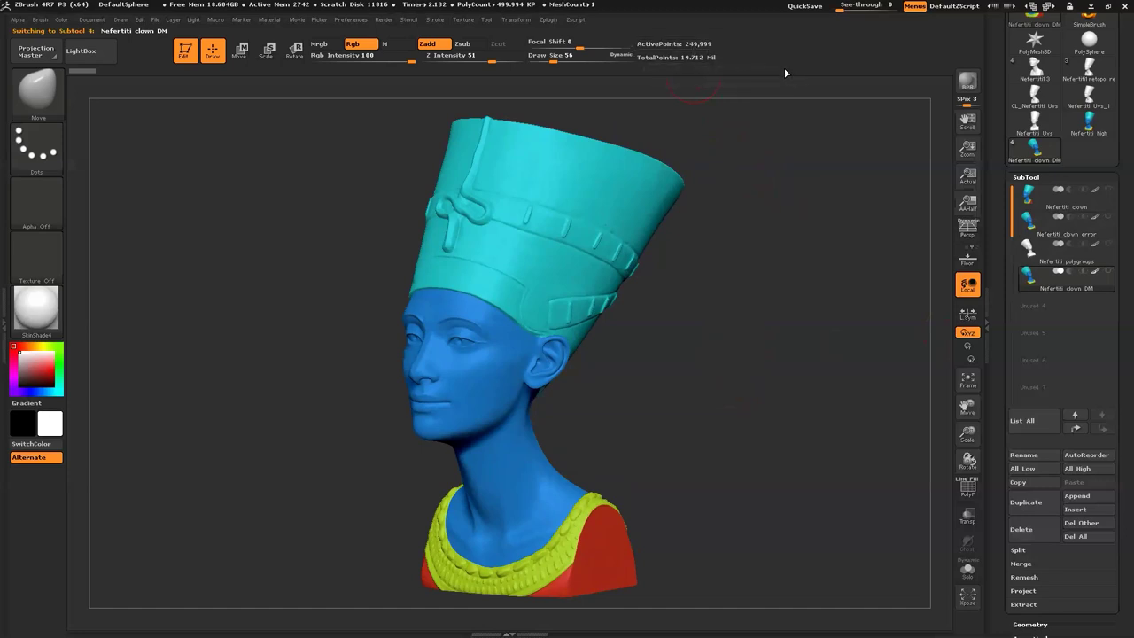
{"action": "left_click", "coordinate": [1063, 197]}
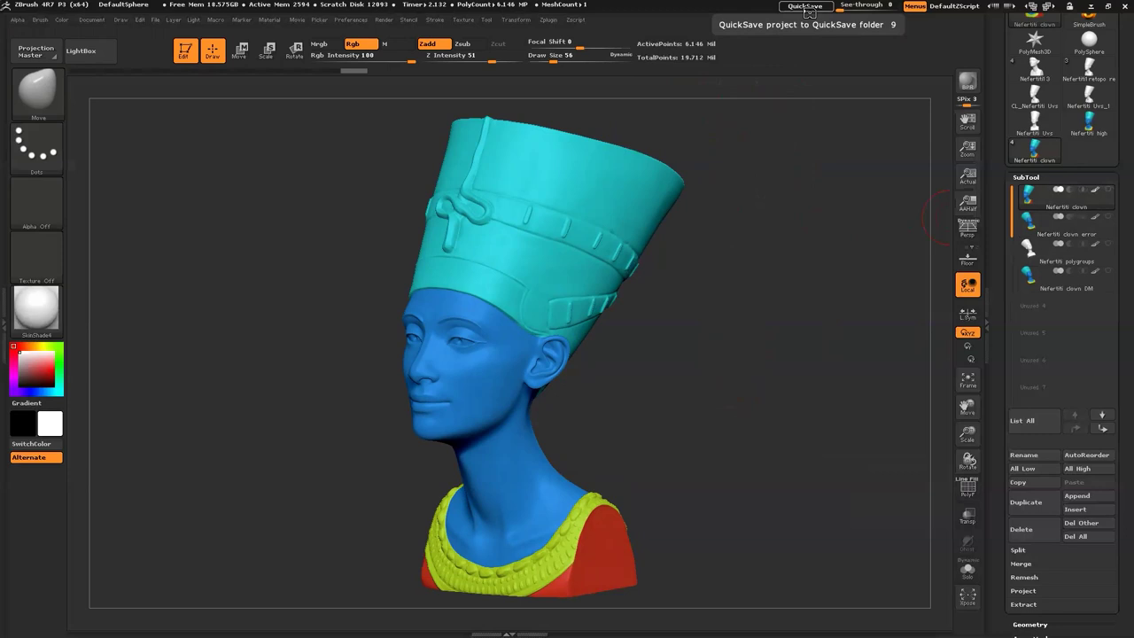
{"action": "left_click", "coordinate": [1064, 279]}
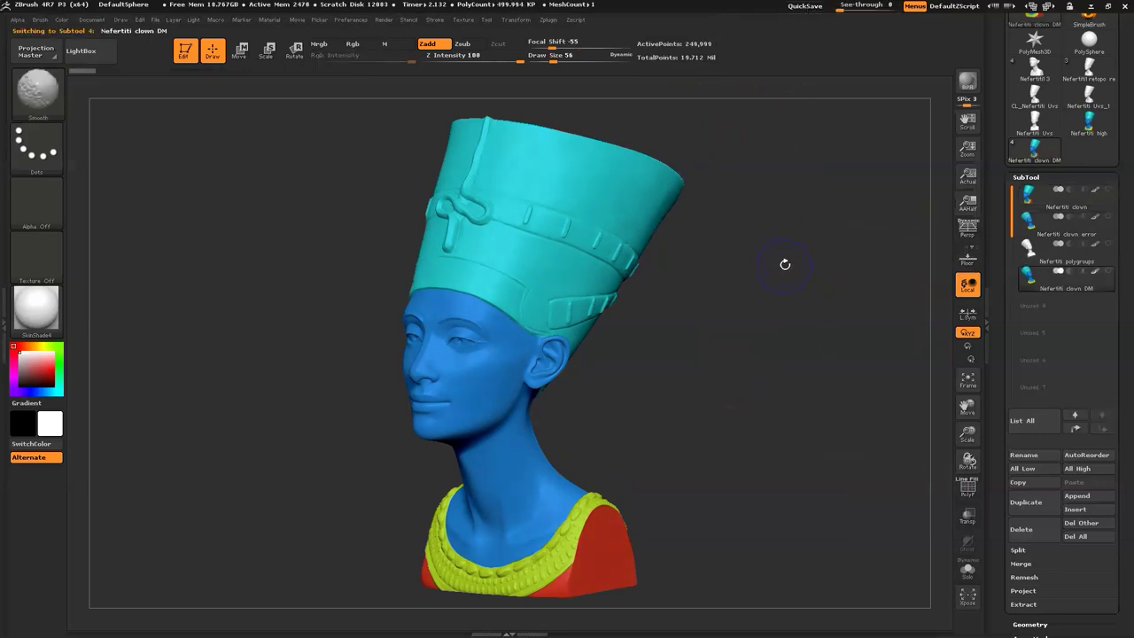
{"action": "key", "text": "shift+f"}
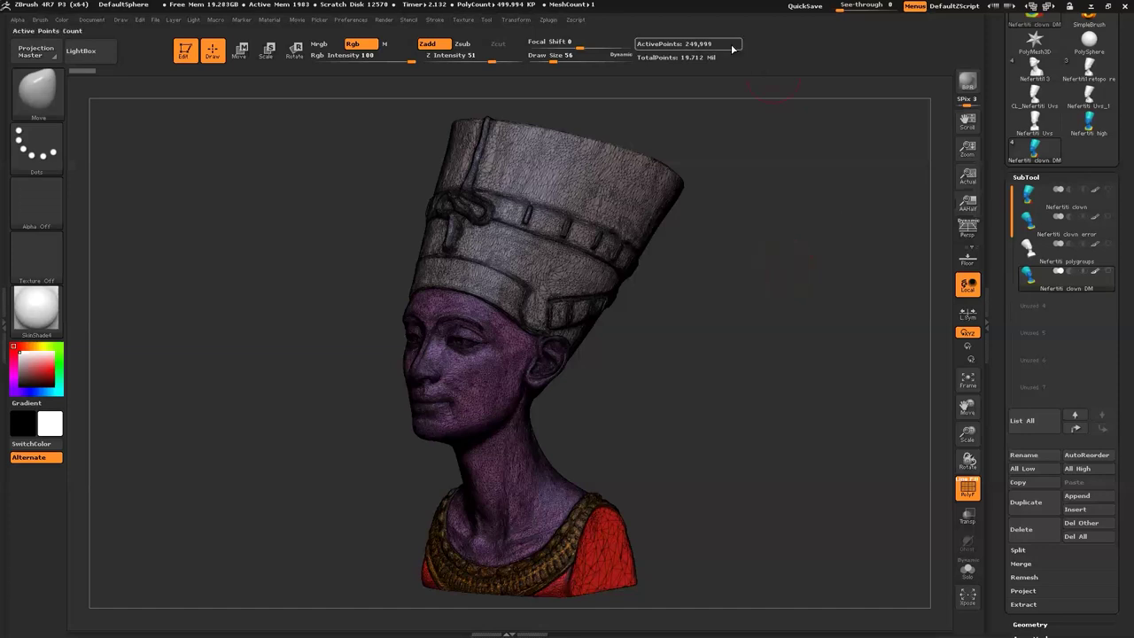
{"action": "left_click", "coordinate": [549, 21]}
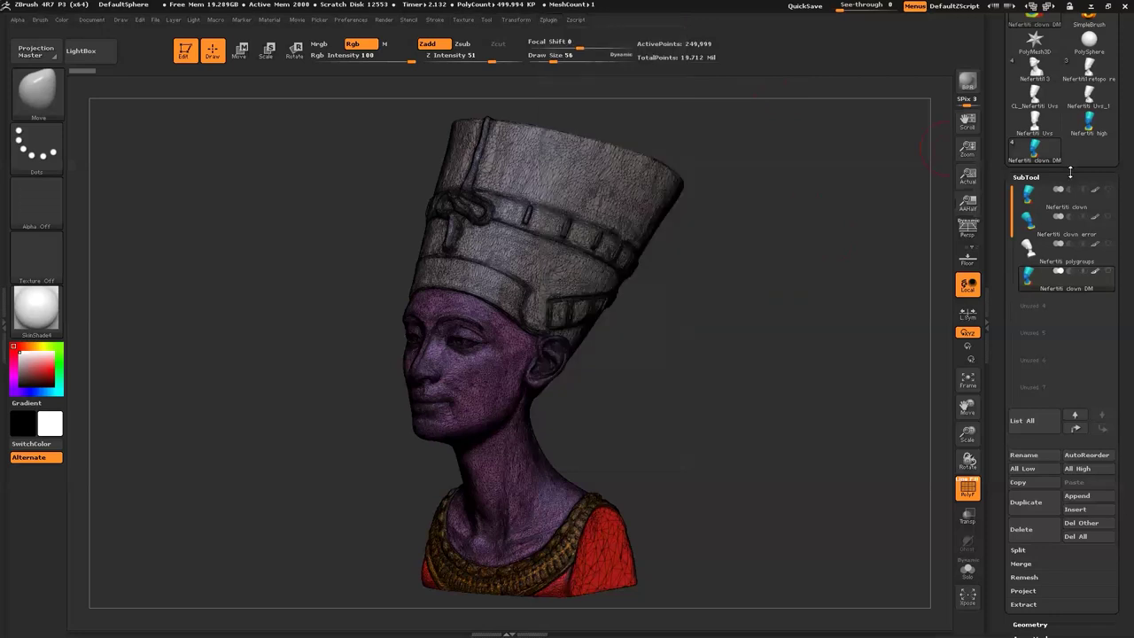
Dock the Zplugin menu in the right tray and expand Decimation Master.
{"action": "left_click_drag", "start_coordinate": [1118, 135], "coordinate": [1118, 288]}
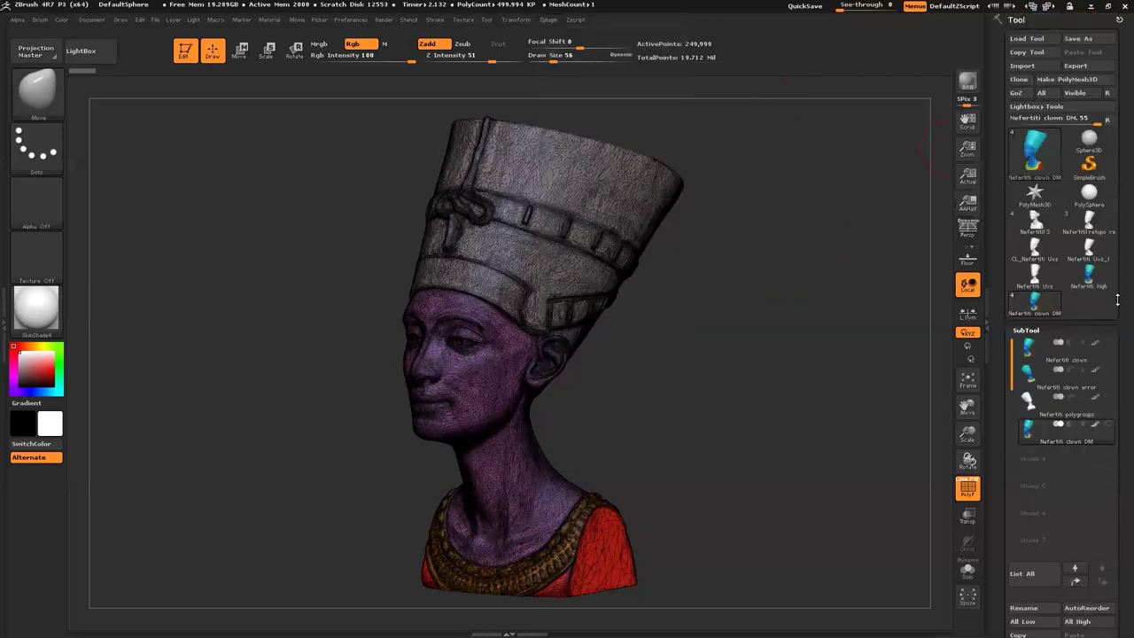
{"action": "left_click", "coordinate": [548, 20]}
{"action": "left_click_drag", "start_coordinate": [545, 36], "coordinate": [1019, 27]}
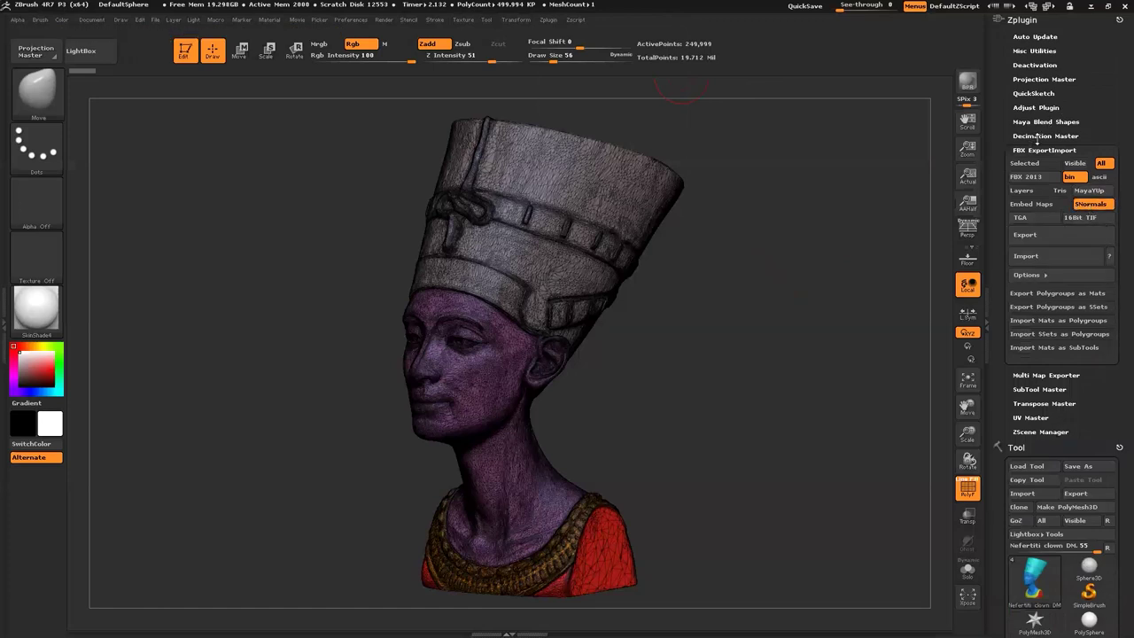
{"action": "left_click", "coordinate": [1039, 136]}
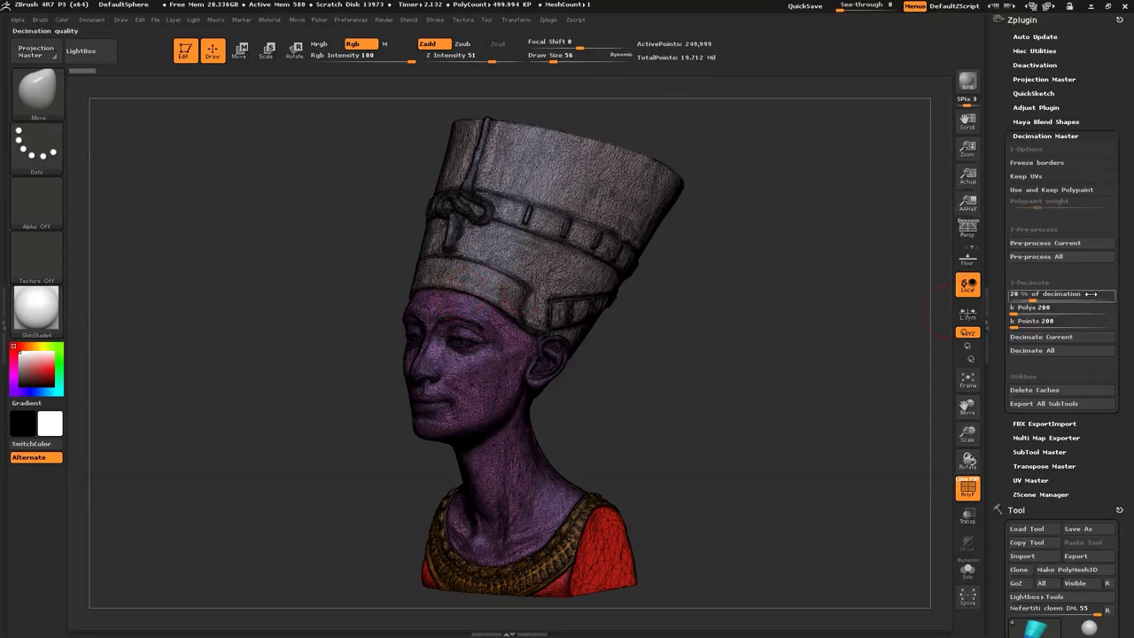
{"action": "left_click", "coordinate": [1020, 310]}
Decimate the current subtool with a 500 k Polys target.
{"action": "double_click", "coordinate": [1023, 311]}
{"action": "key", "text": "Return"}
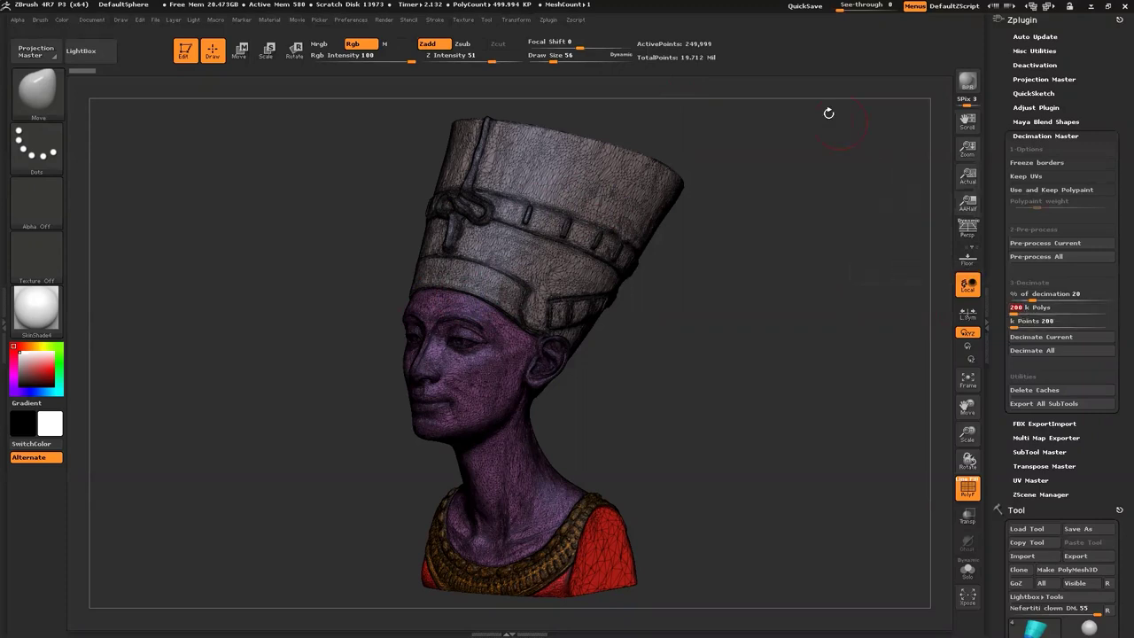
{"action": "type", "text": "500"}
{"action": "key", "text": "Return"}
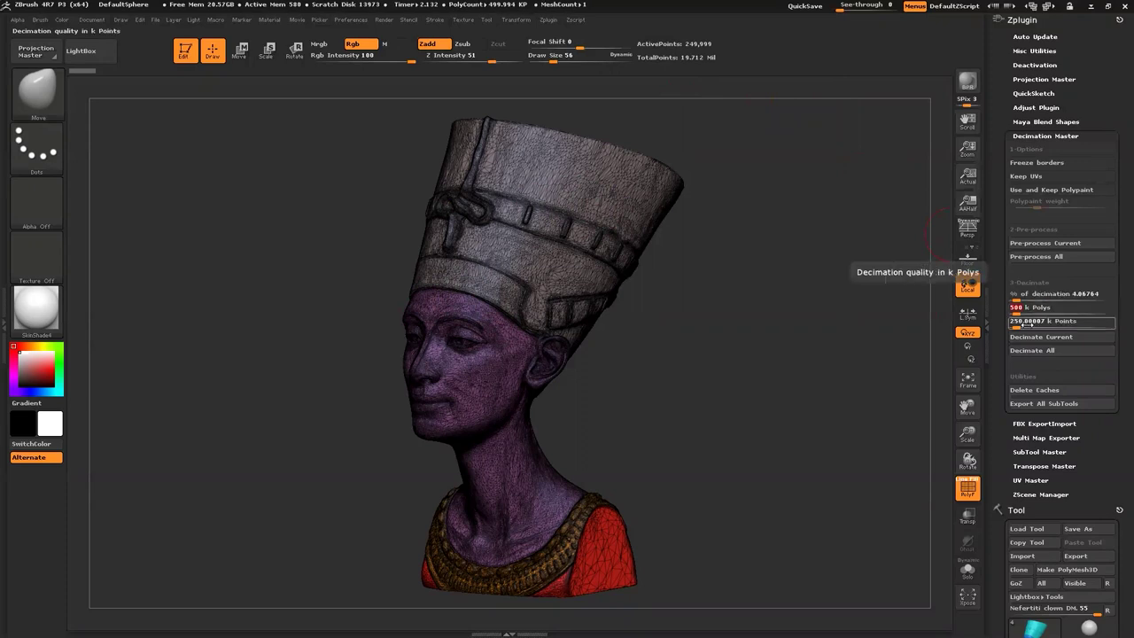
{"action": "left_click", "coordinate": [1035, 338]}
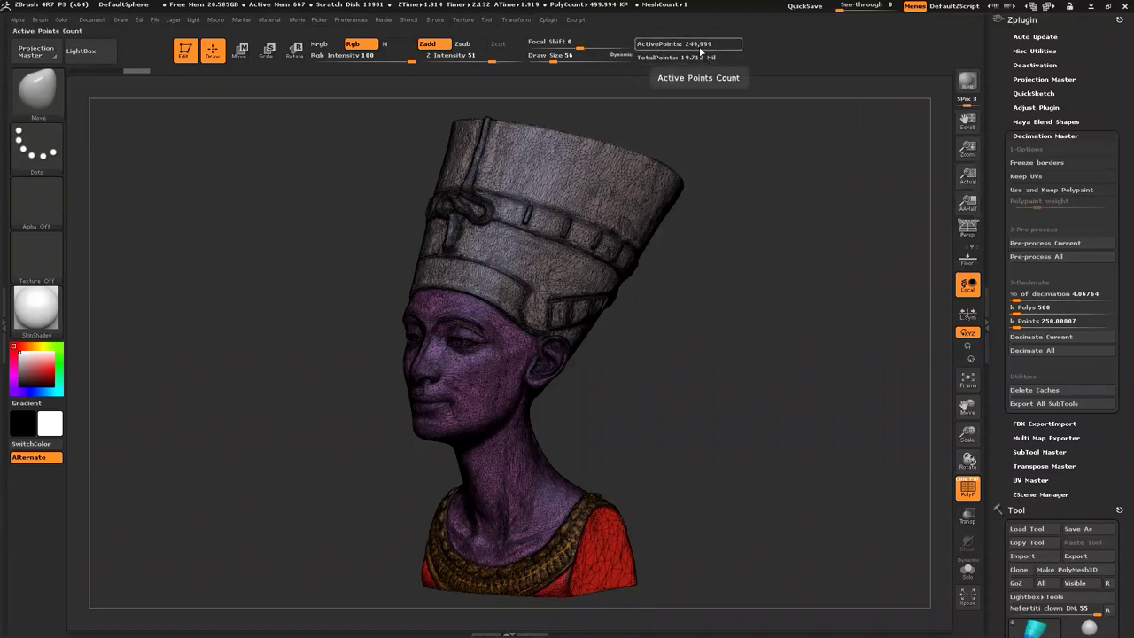
Decimate again at 700 k Polys, then turn off the PolyF wireframe.
{"action": "left_click", "coordinate": [1011, 308]}
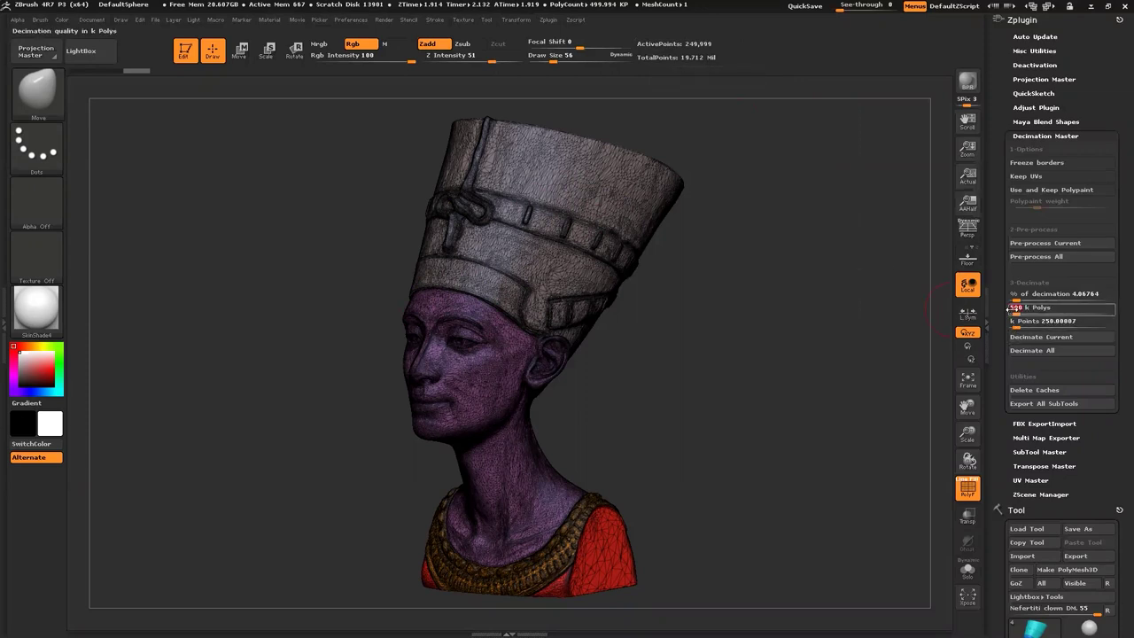
{"action": "type", "text": "20"}
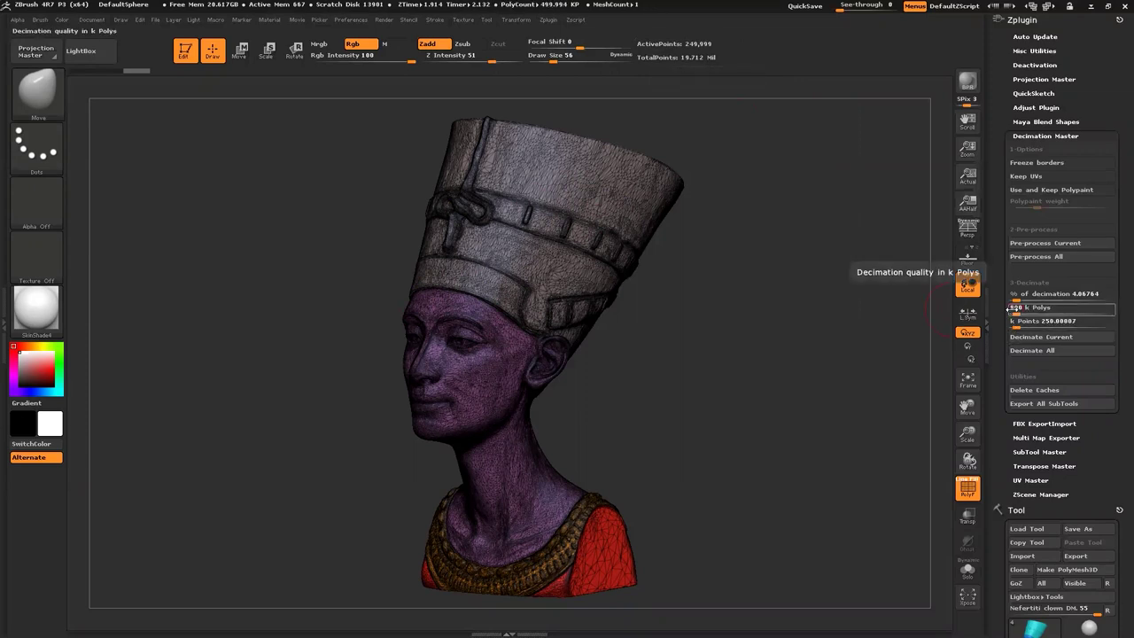
{"action": "key", "text": "shift"}
{"action": "left_click", "coordinate": [1086, 293]}
{"action": "type", "text": "0"}
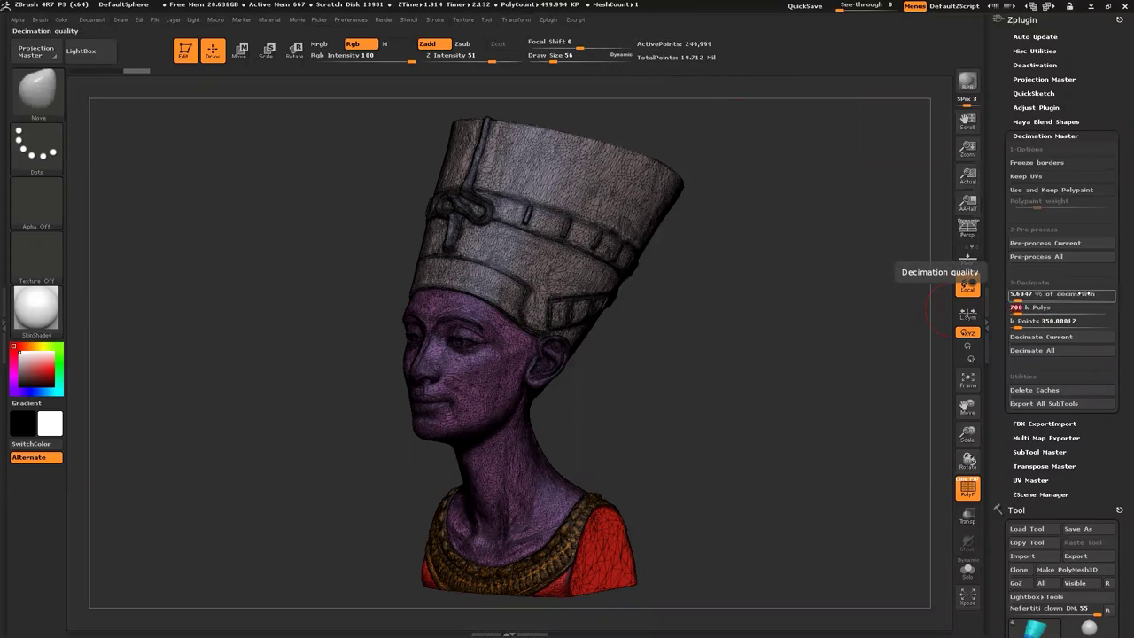
{"action": "left_click", "coordinate": [1041, 337]}
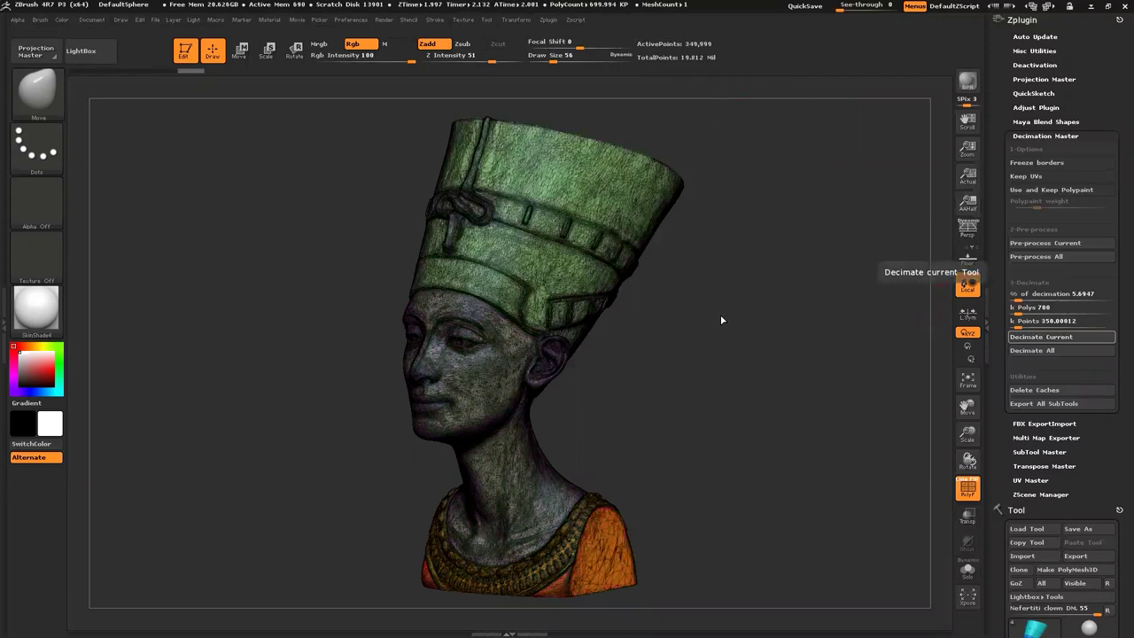
{"action": "key", "text": "shift+f"}
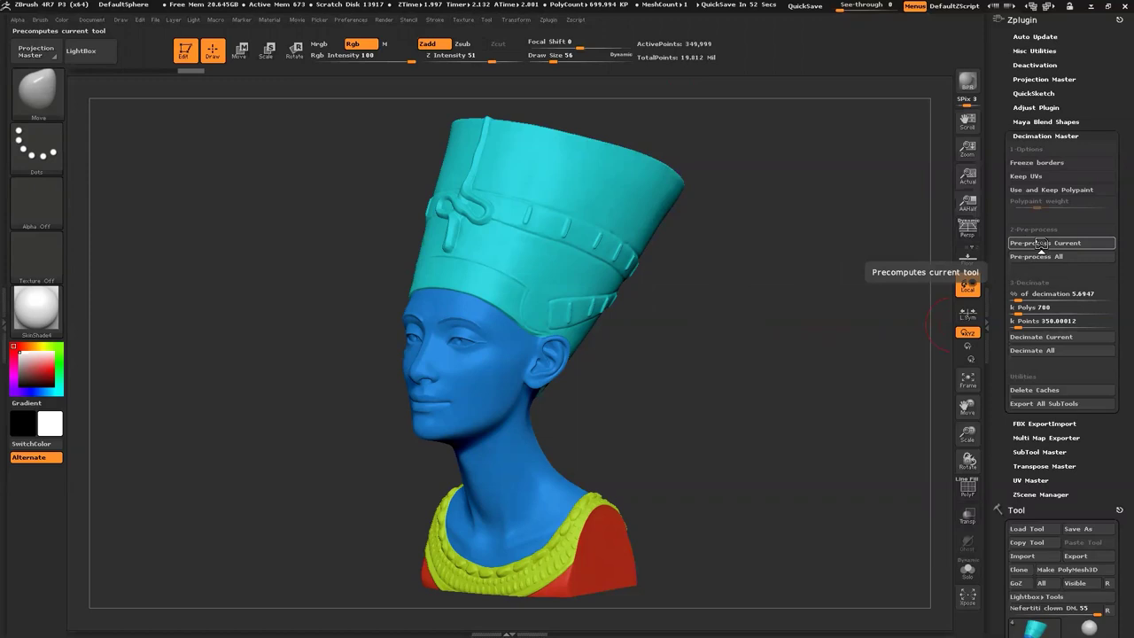
{"action": "left_click", "coordinate": [351, 20]}
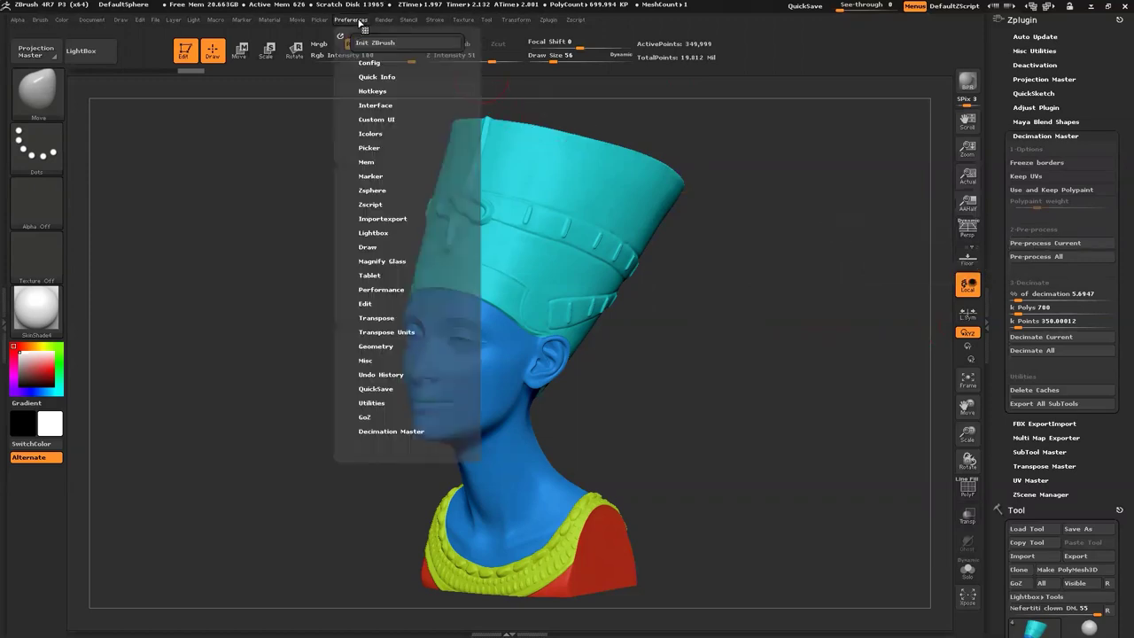
{"action": "left_click", "coordinate": [377, 432]}
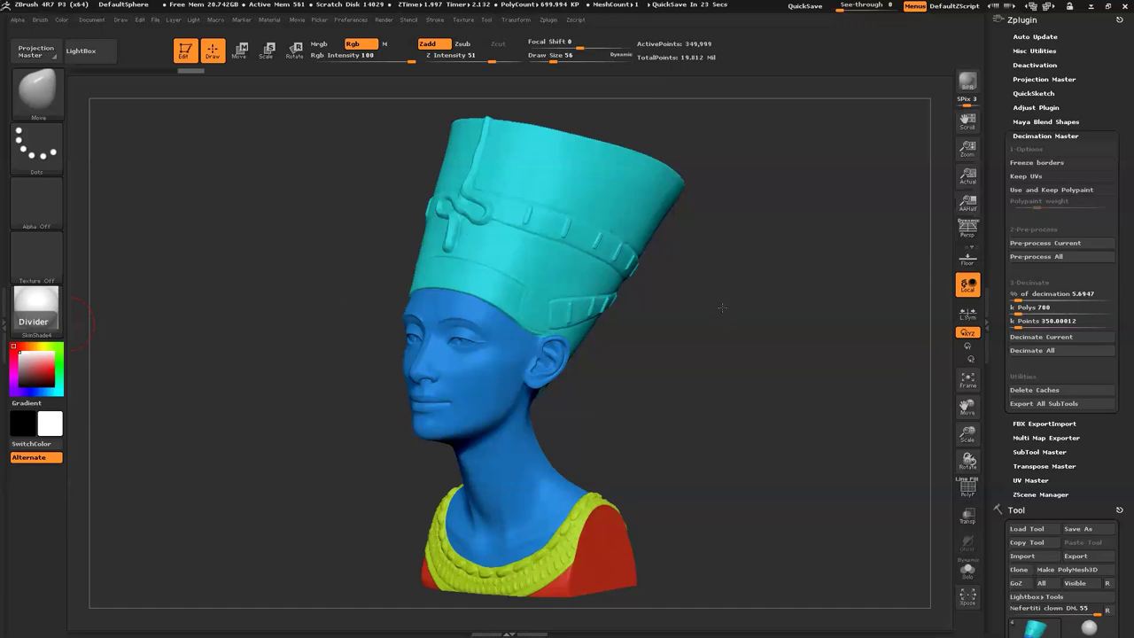
{"action": "left_click_drag", "start_coordinate": [722, 304], "coordinate": [721, 310]}
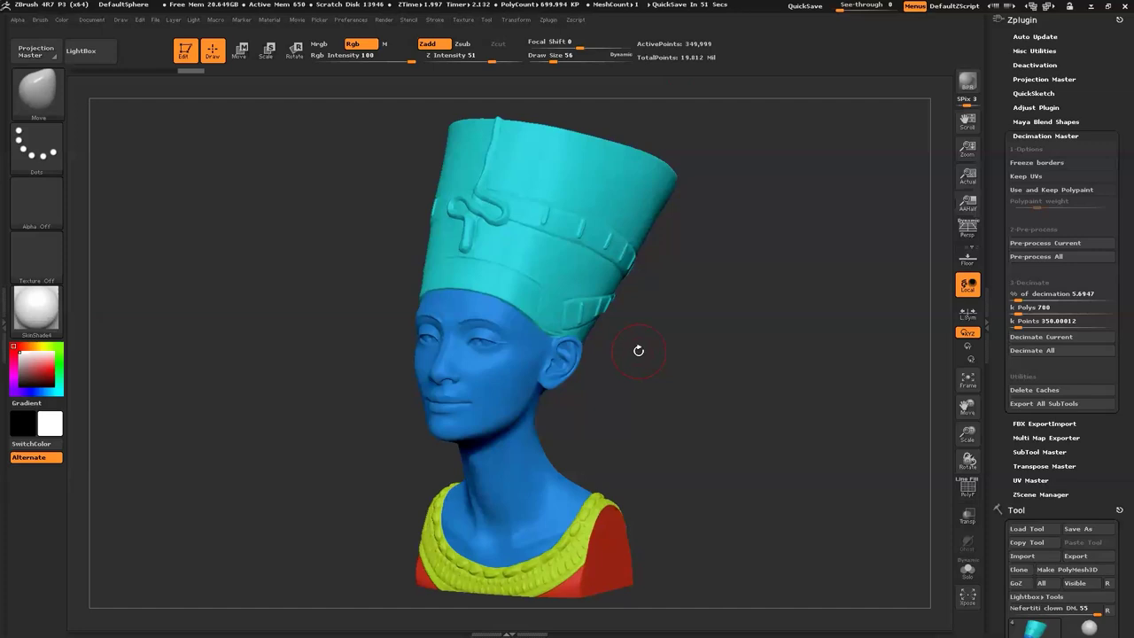
Export the bust from the Tool palette as Nefertiti clown DM.obj in the ZBrush_Nefertiti folder.
{"action": "scroll", "coordinate": [1112, 266], "scroll_direction": "down", "scroll_amount": 5}
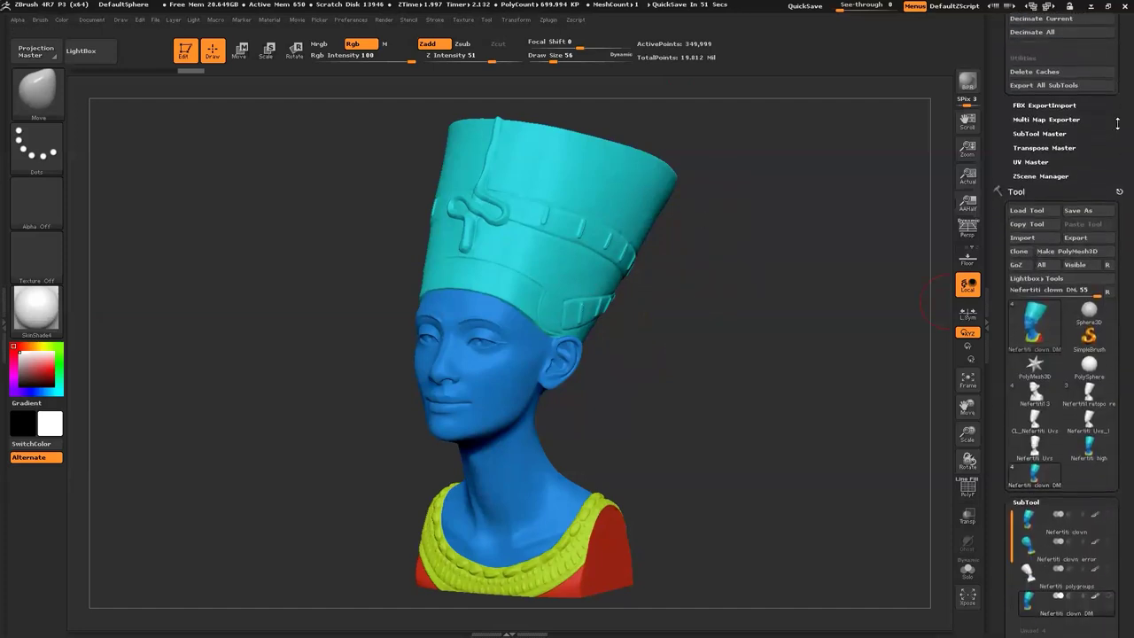
{"action": "scroll", "coordinate": [1104, 443], "scroll_direction": "down", "scroll_amount": 5}
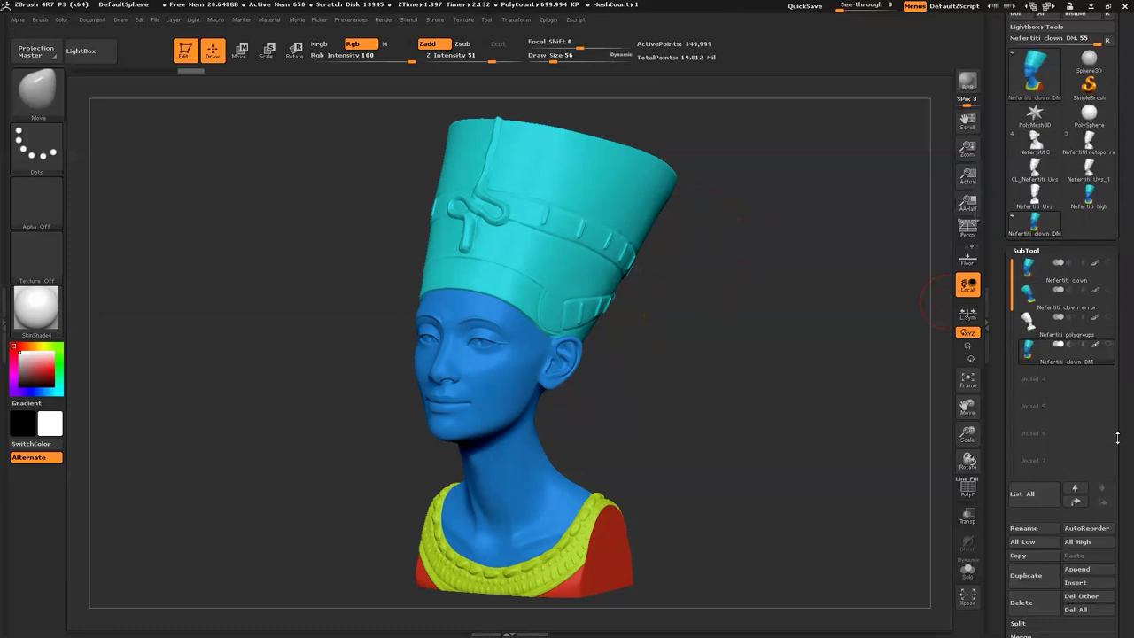
{"action": "scroll", "coordinate": [1114, 442], "scroll_direction": "down", "scroll_amount": 8}
{"action": "left_click", "coordinate": [1028, 277]}
{"action": "scroll", "coordinate": [1075, 309], "scroll_direction": "up", "scroll_amount": 10}
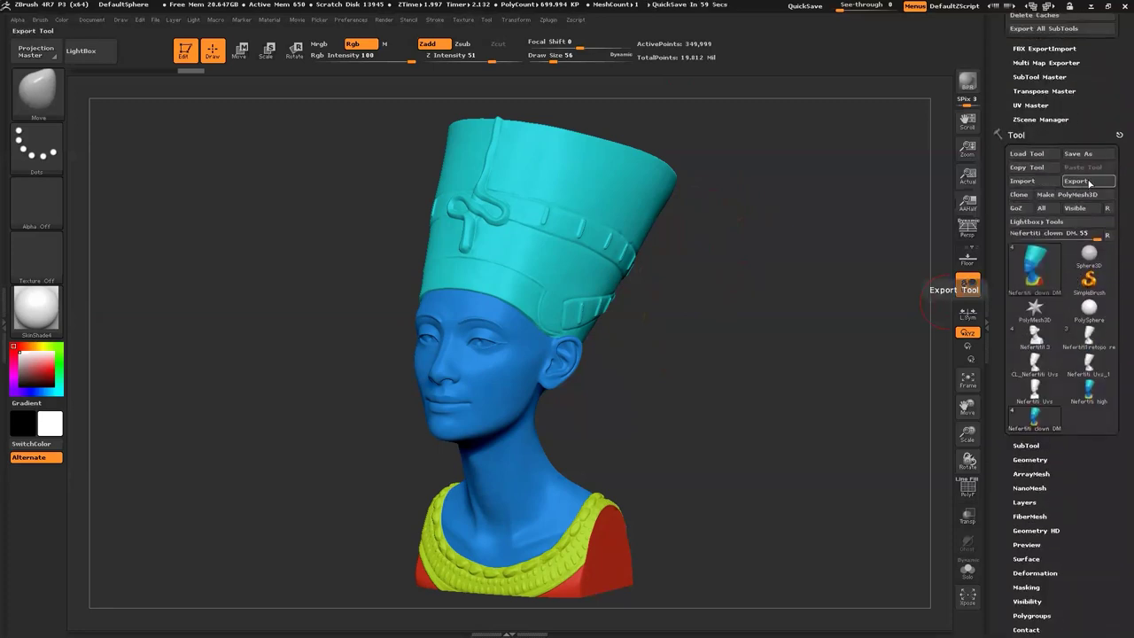
{"action": "left_click", "coordinate": [1090, 181]}
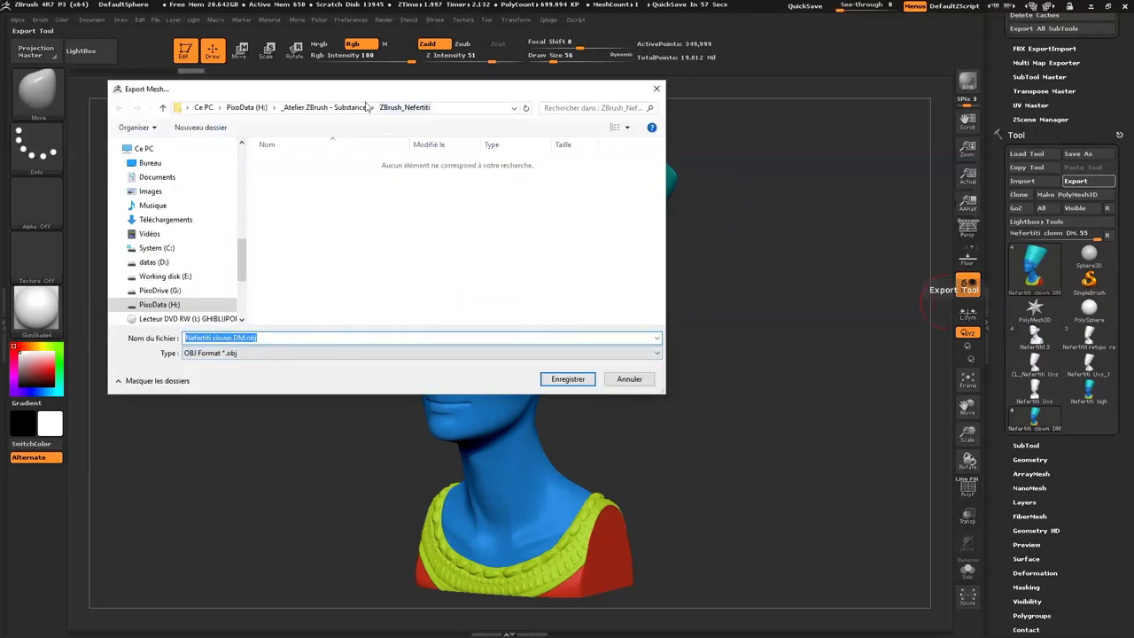
{"action": "left_click", "coordinate": [567, 379]}
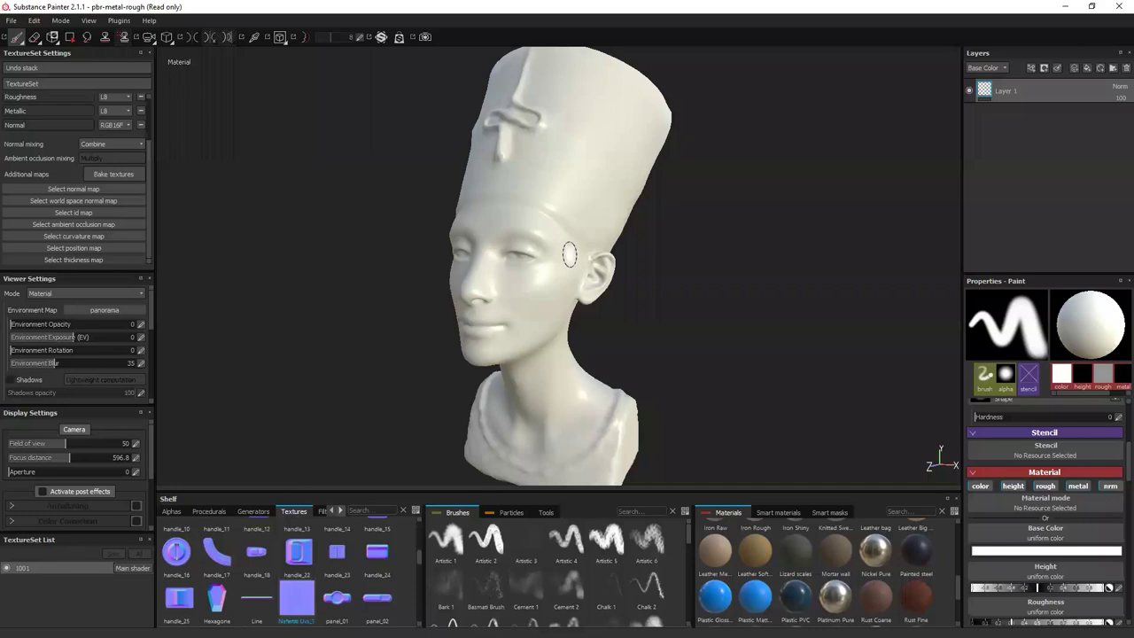
Open the Baking dialog via Bake textures in TextureSet Settings.
{"action": "left_click", "coordinate": [107, 174]}
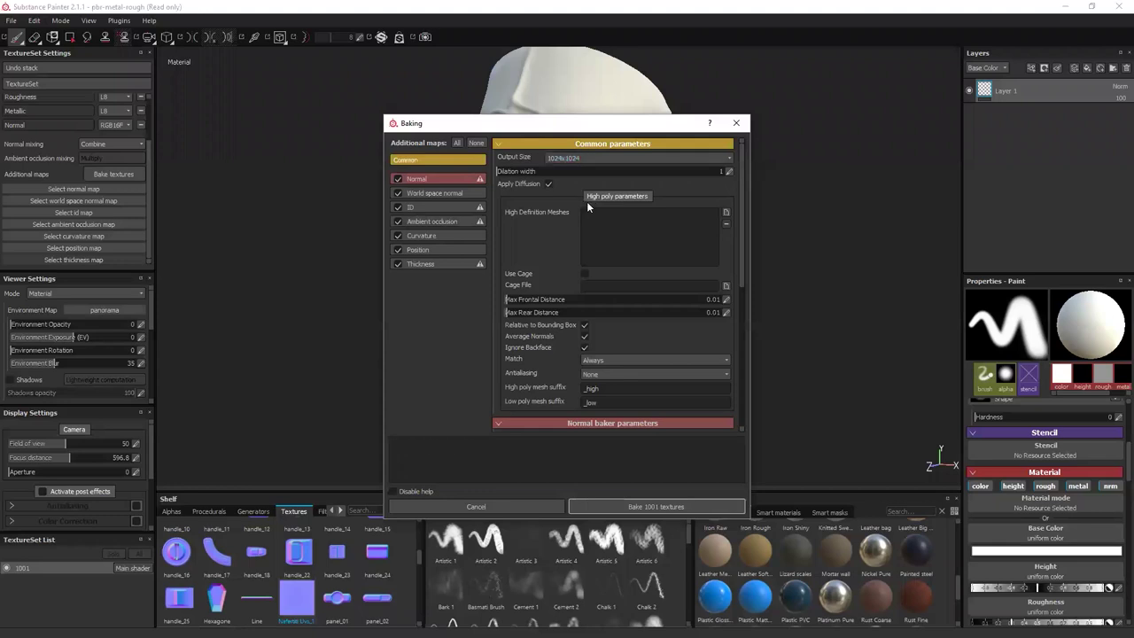
Set the bake output size to 2048x2048 and browse for a high-definition mesh.
{"action": "left_click", "coordinate": [569, 158]}
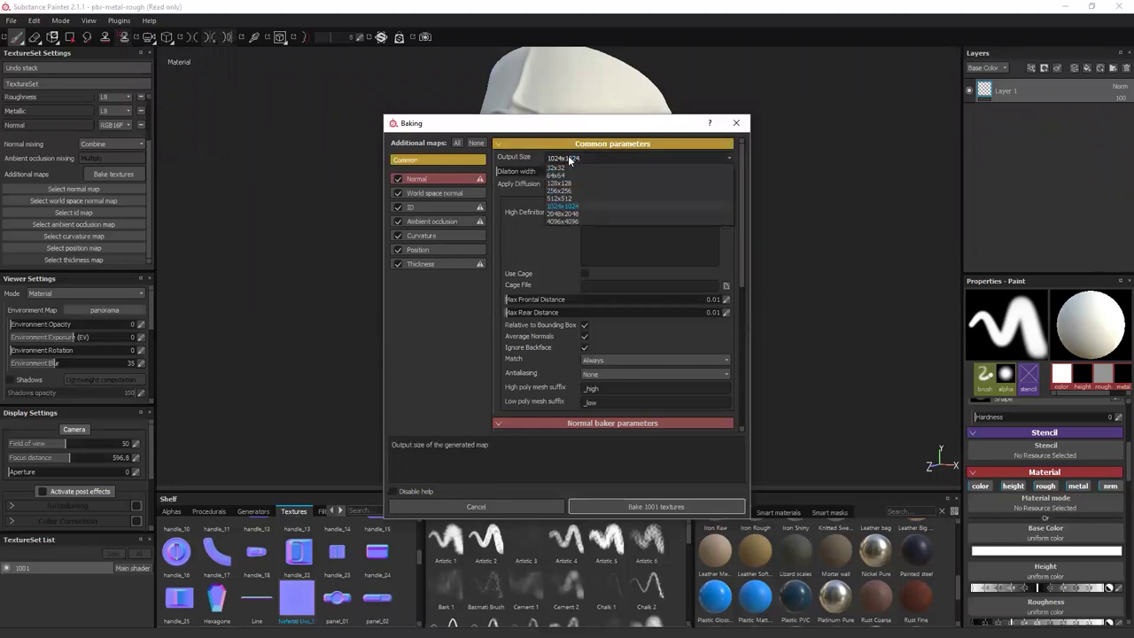
{"action": "left_click", "coordinate": [569, 210]}
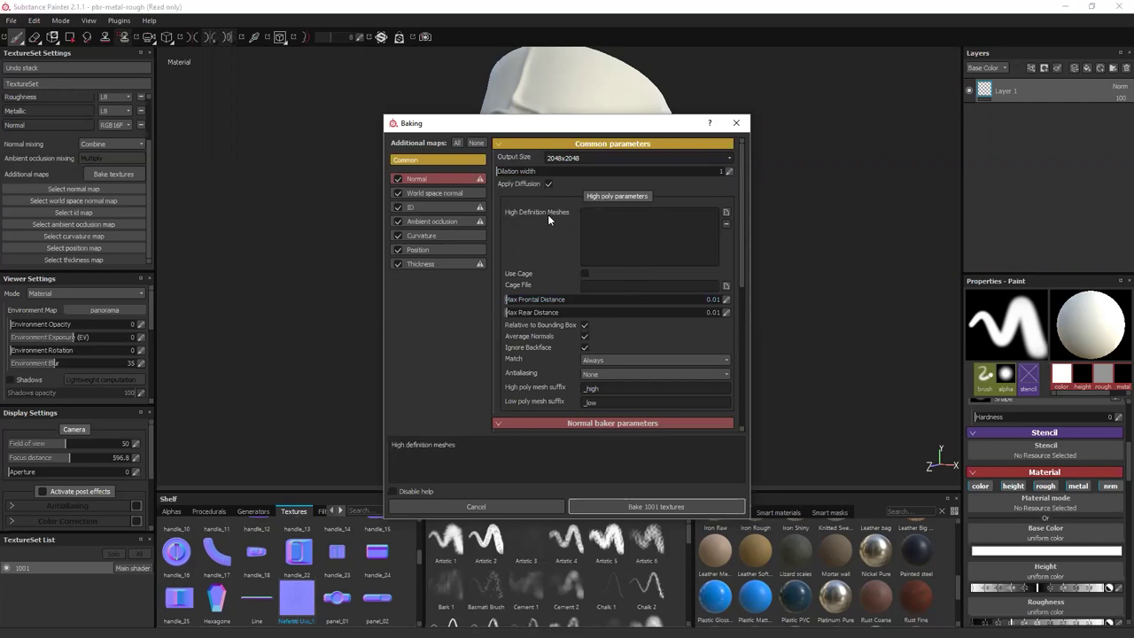
{"action": "left_click", "coordinate": [725, 215]}
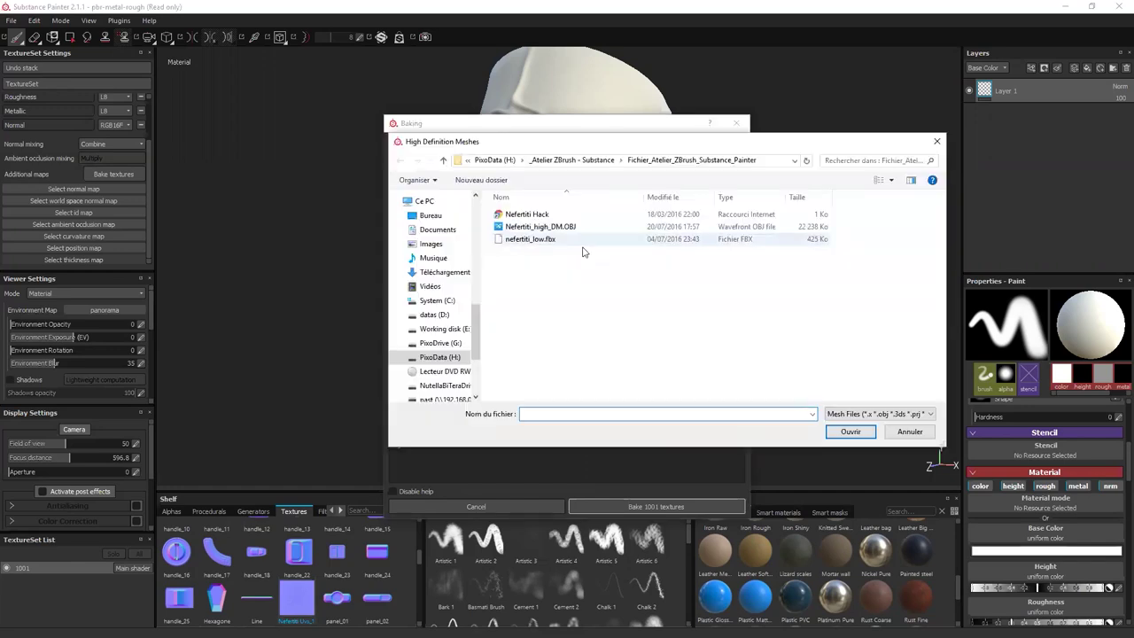
Load Nefertiti_high_DM.OBJ as the high-definition mesh for baking.
{"action": "left_click", "coordinate": [529, 230]}
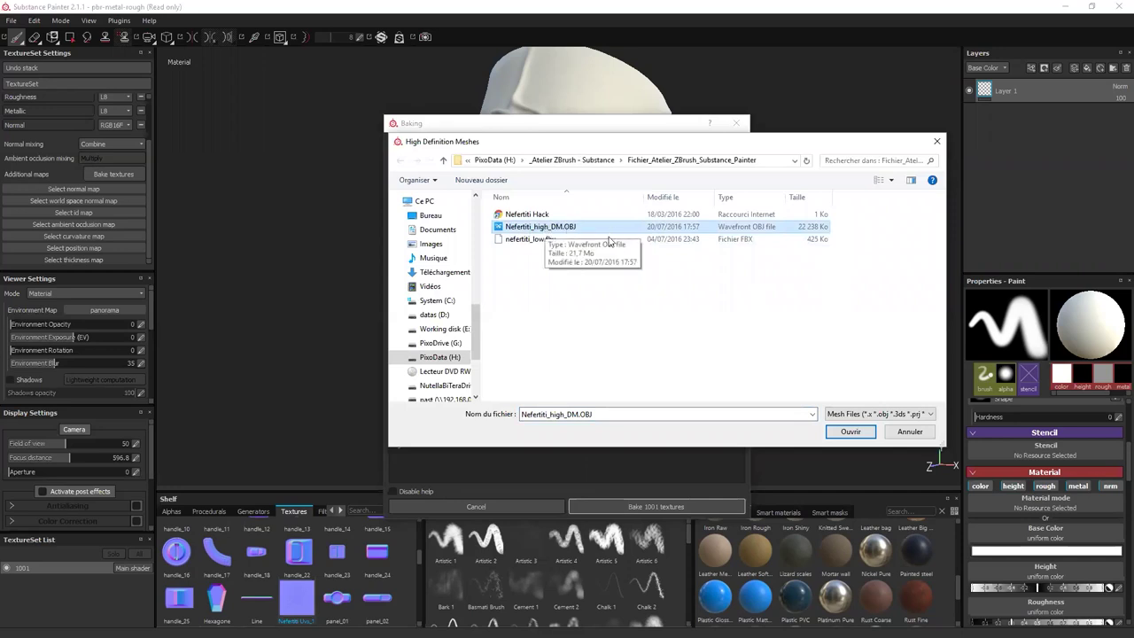
{"action": "left_click", "coordinate": [846, 432]}
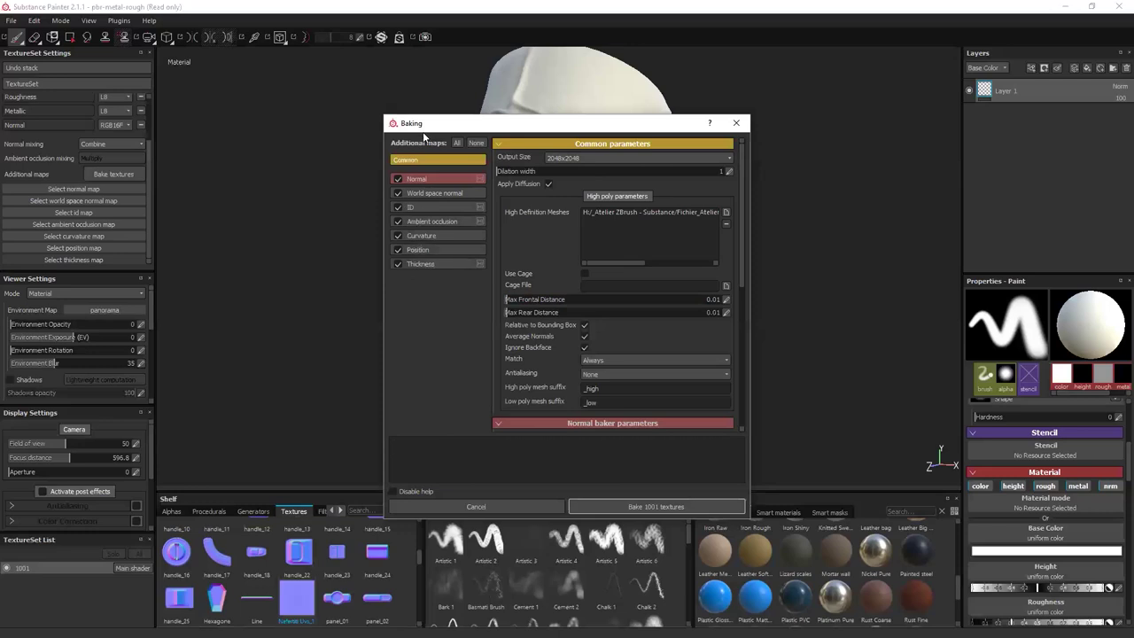
Move the Baking dialog aside and review the Normal, World space normal and ID baker settings.
{"action": "left_click_drag", "start_coordinate": [522, 130], "coordinate": [773, 68]}
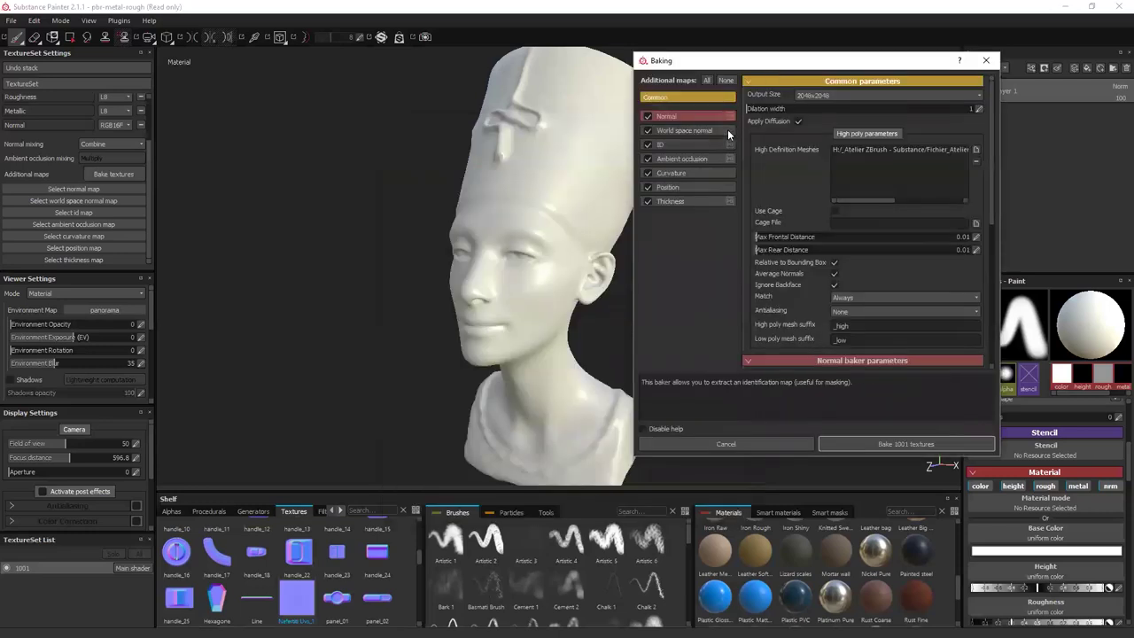
{"action": "left_click", "coordinate": [693, 116]}
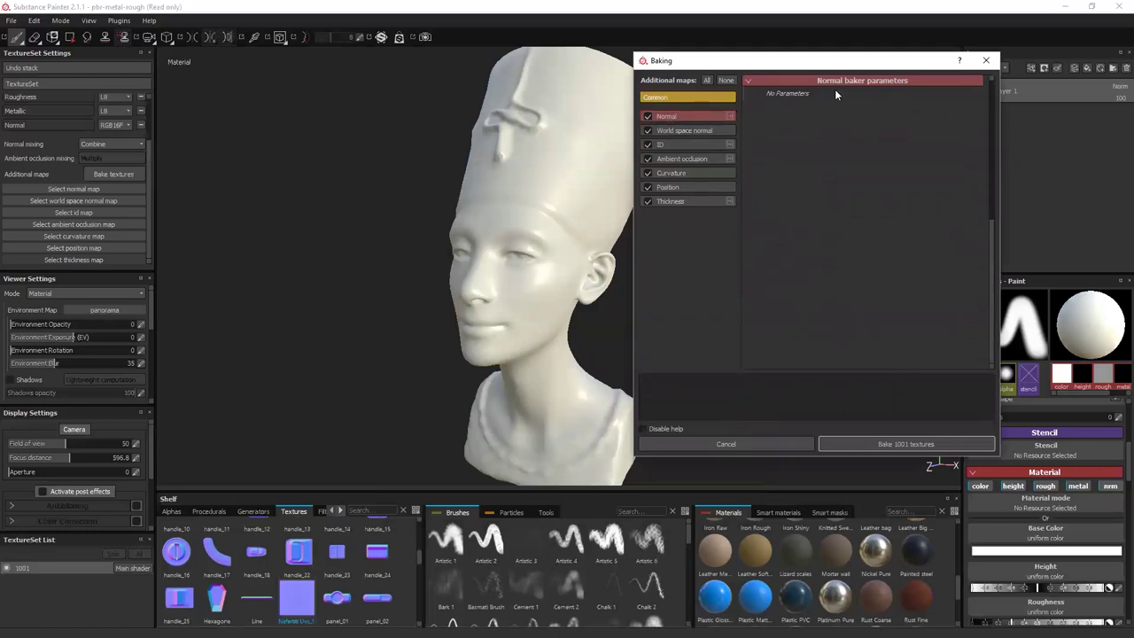
{"action": "left_click", "coordinate": [692, 129]}
{"action": "left_click", "coordinate": [682, 146]}
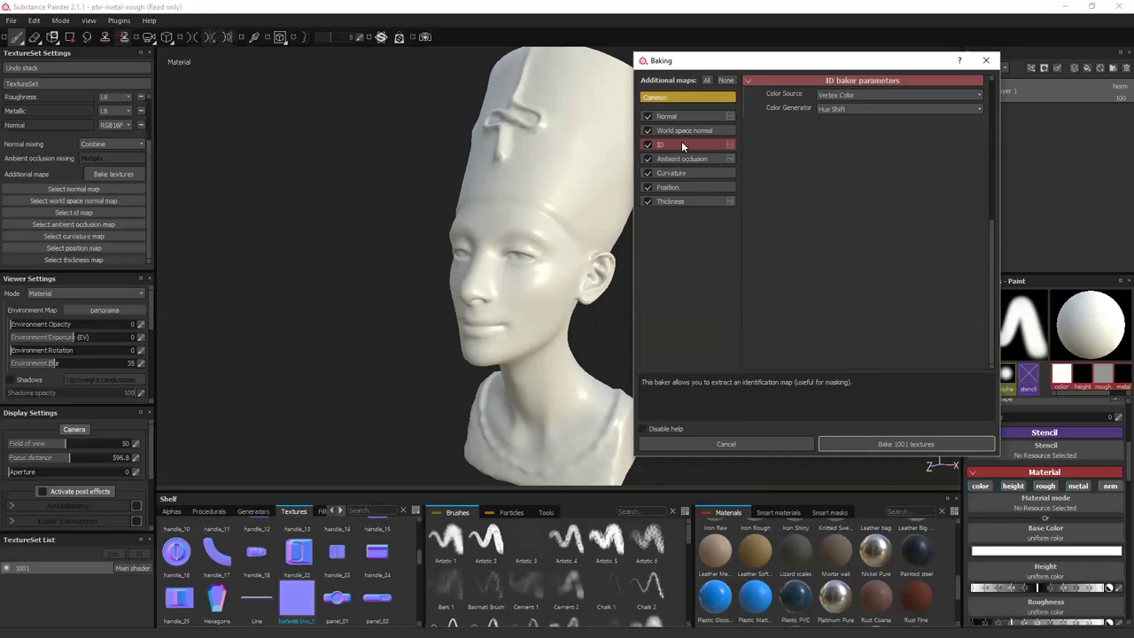
{"action": "left_click", "coordinate": [859, 95]}
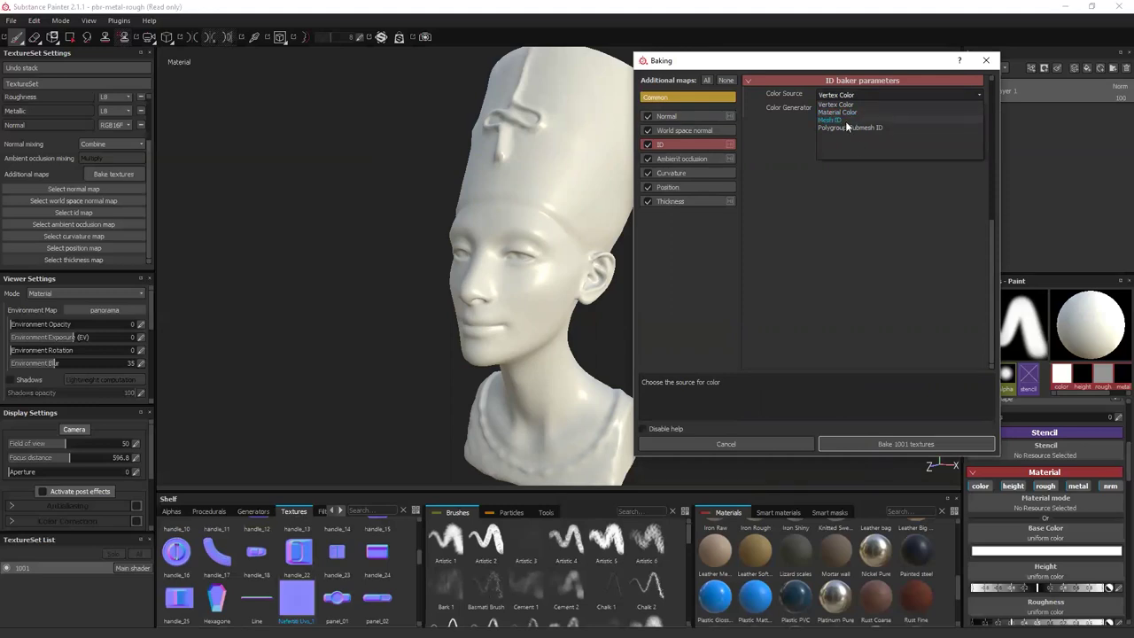
Keep Vertex Color as ID source and Per Pixel as curvature algorithm, checking Ambient occlusion.
{"action": "left_click", "coordinate": [836, 106]}
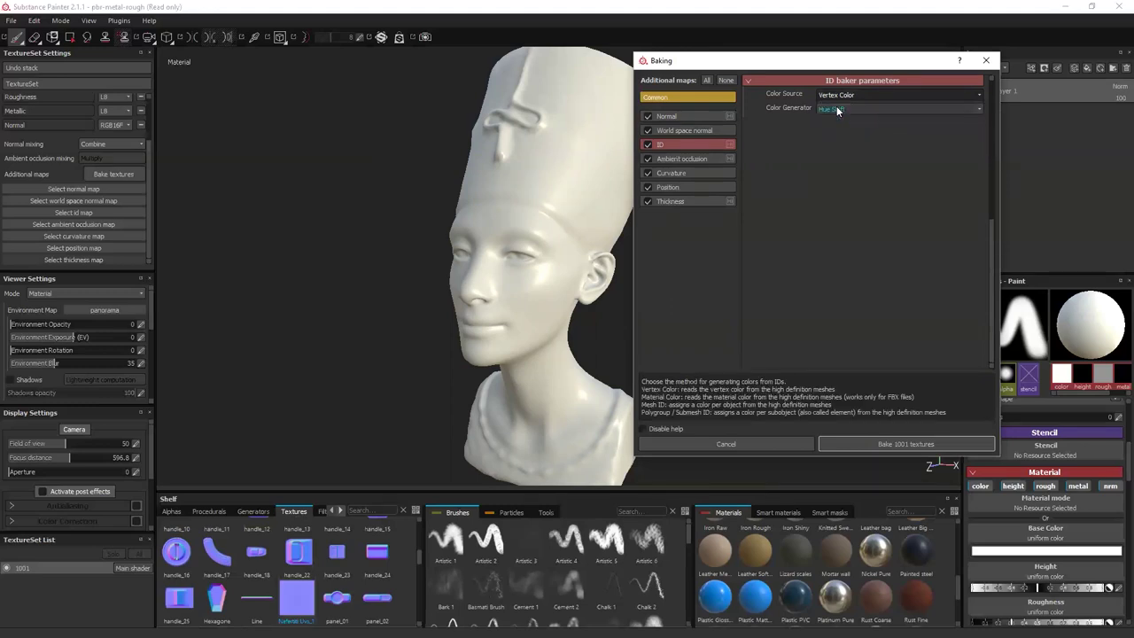
{"action": "left_click", "coordinate": [664, 158]}
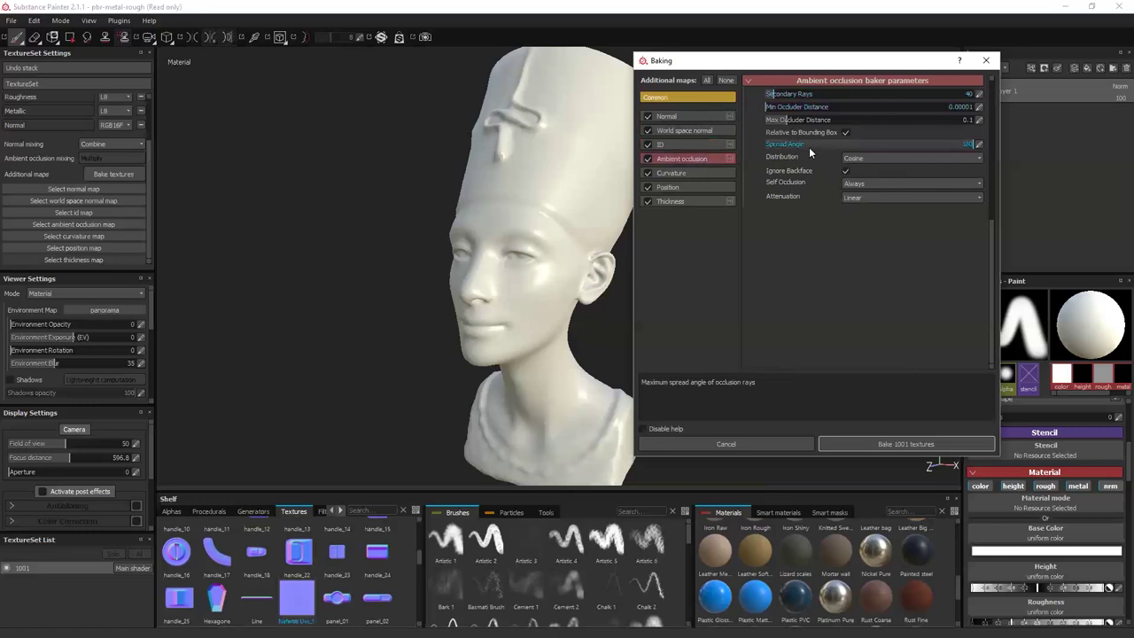
{"action": "left_click", "coordinate": [670, 175]}
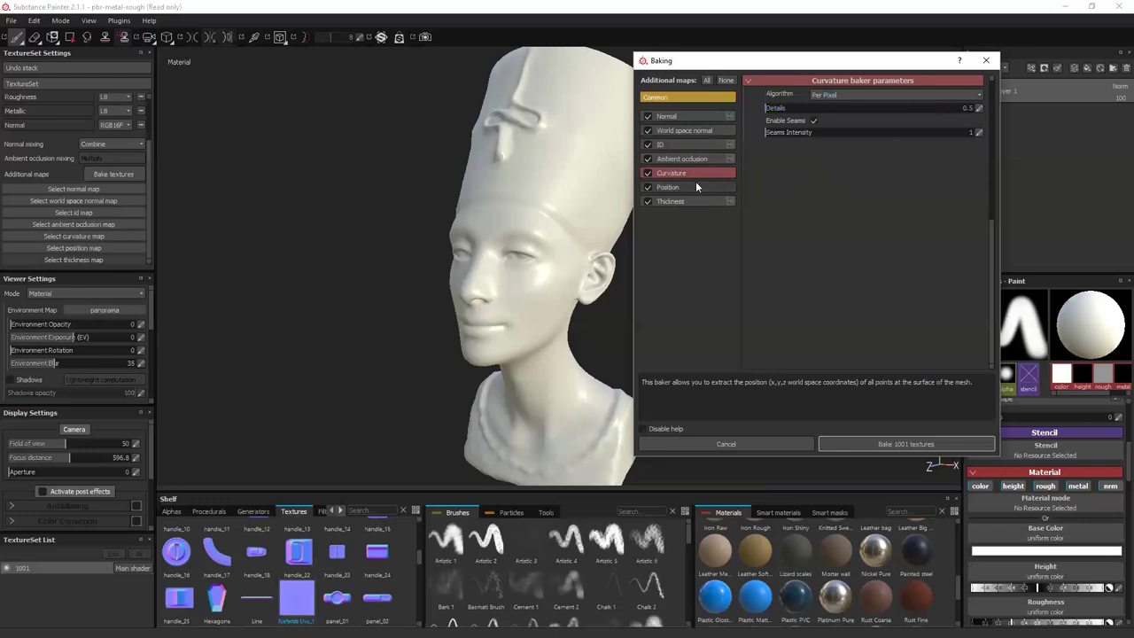
{"action": "left_click", "coordinate": [852, 94]}
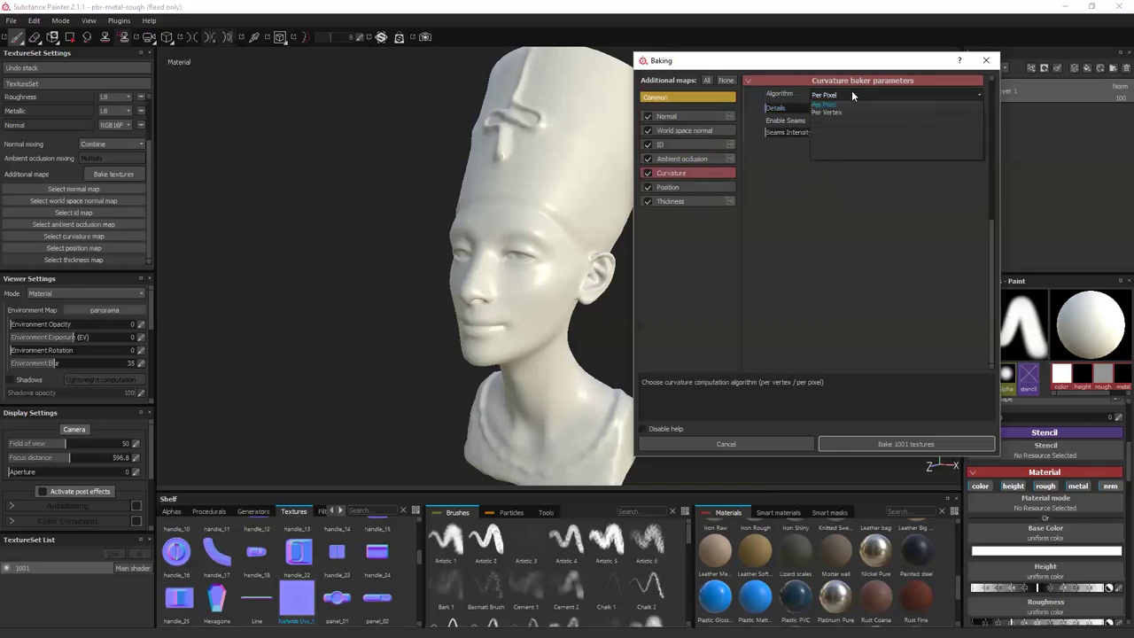
{"action": "left_click", "coordinate": [818, 232]}
Move the dialog to the left edge, keep Position axis Y, and view Thickness settings.
{"action": "left_click", "coordinate": [667, 187]}
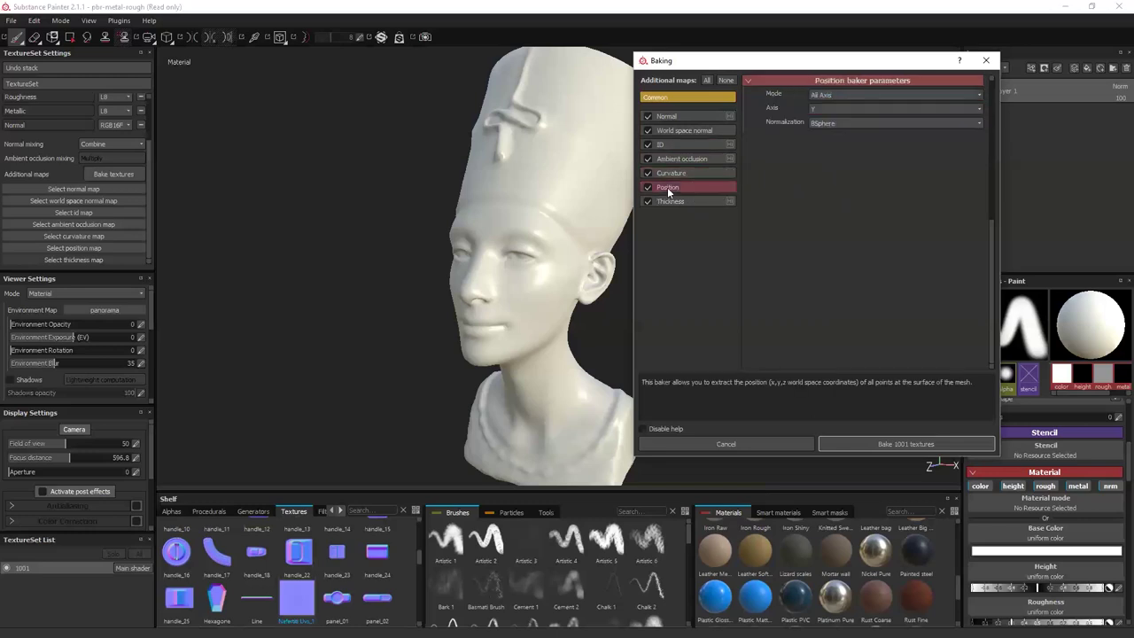
{"action": "mouse_move", "coordinate": [777, 62]}
{"action": "left_mouse_down"}
{"action": "mouse_move", "coordinate": [693, 58]}
{"action": "mouse_move", "coordinate": [792, 74]}
{"action": "left_mouse_up"}
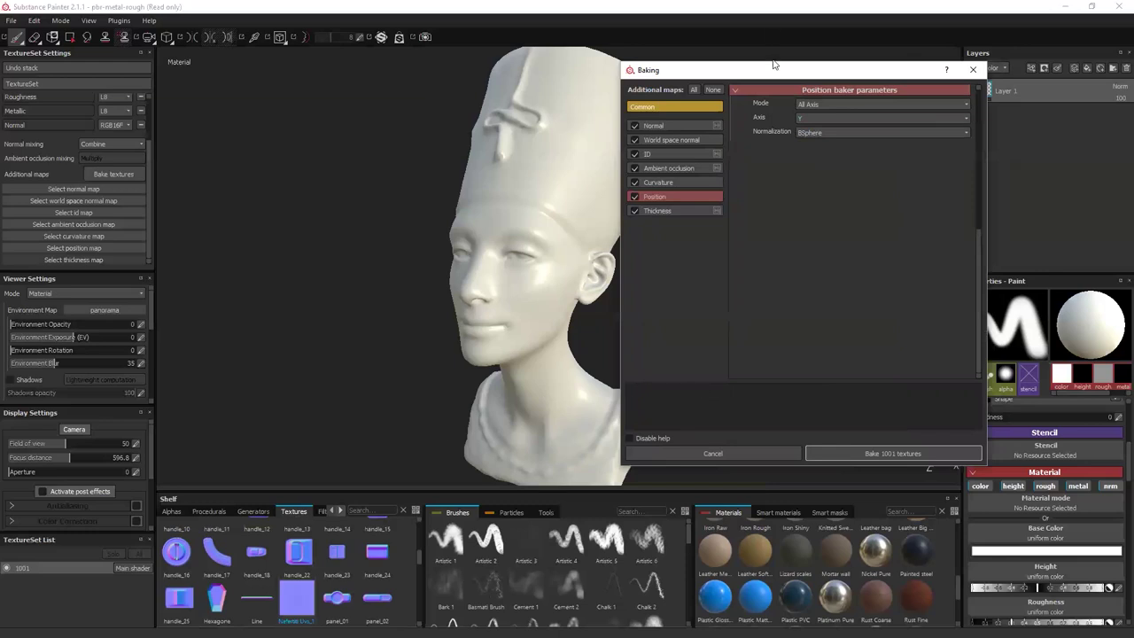
{"action": "left_click_drag", "start_coordinate": [773, 65], "coordinate": [205, 65]}
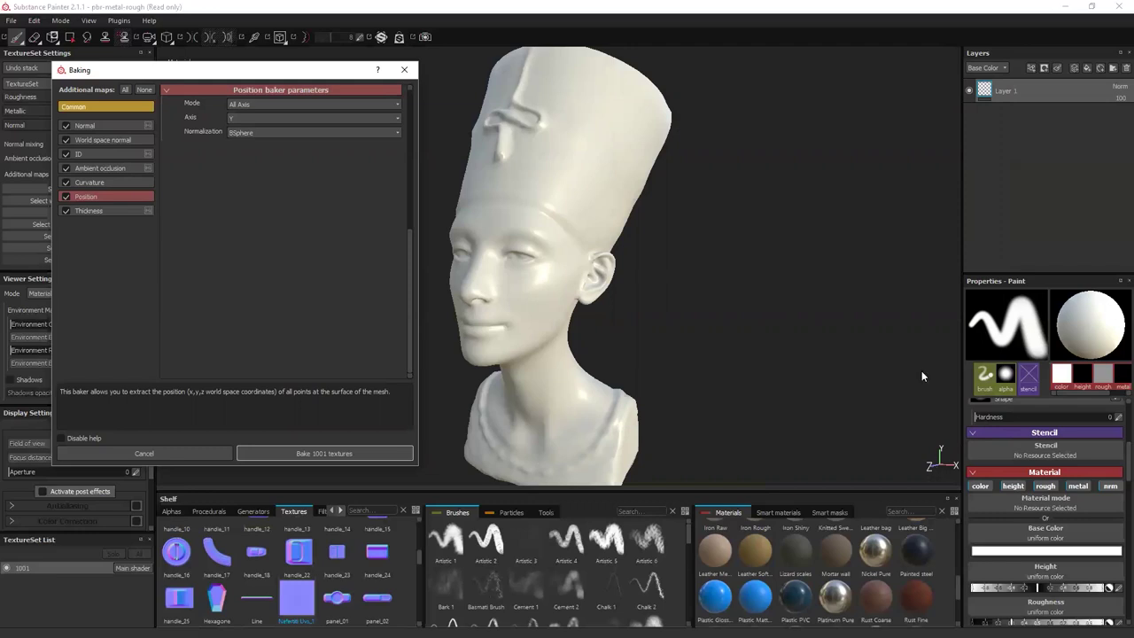
{"action": "left_click", "coordinate": [248, 117]}
{"action": "left_click", "coordinate": [248, 118]}
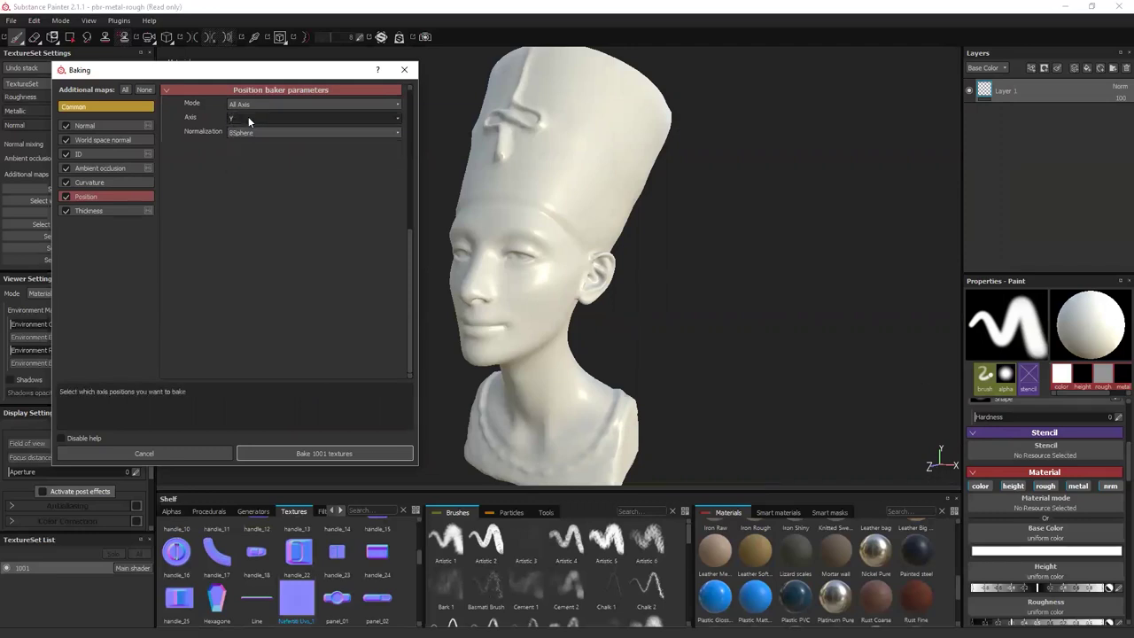
{"action": "left_click", "coordinate": [104, 210]}
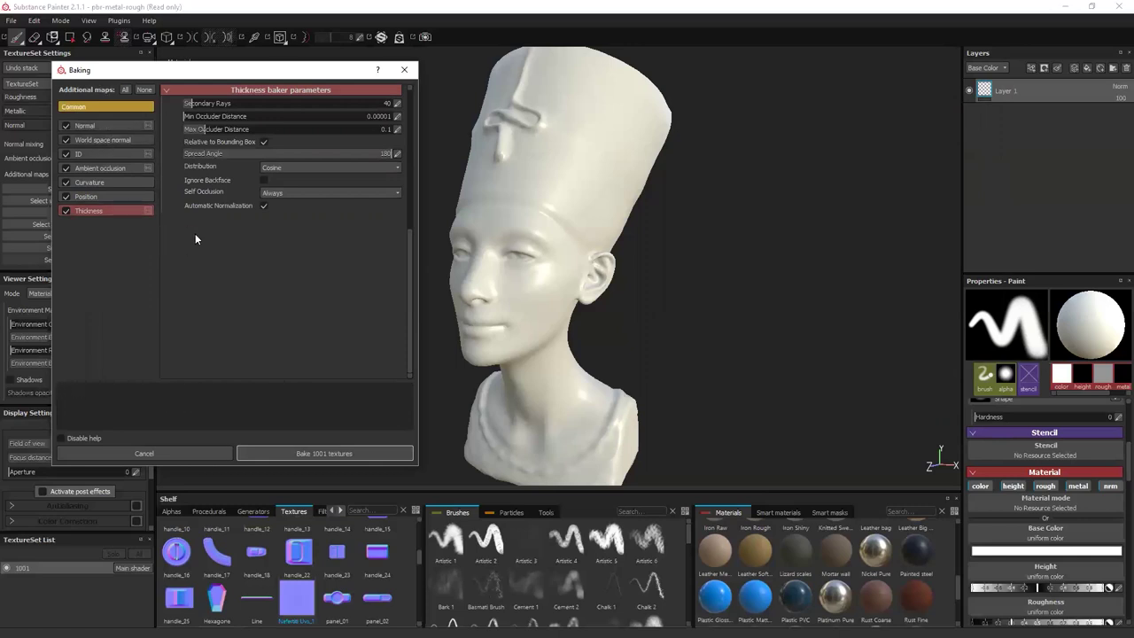
Return to the Common parameters, move the dialog right, and start baking all enabled maps.
{"action": "left_click", "coordinate": [94, 106]}
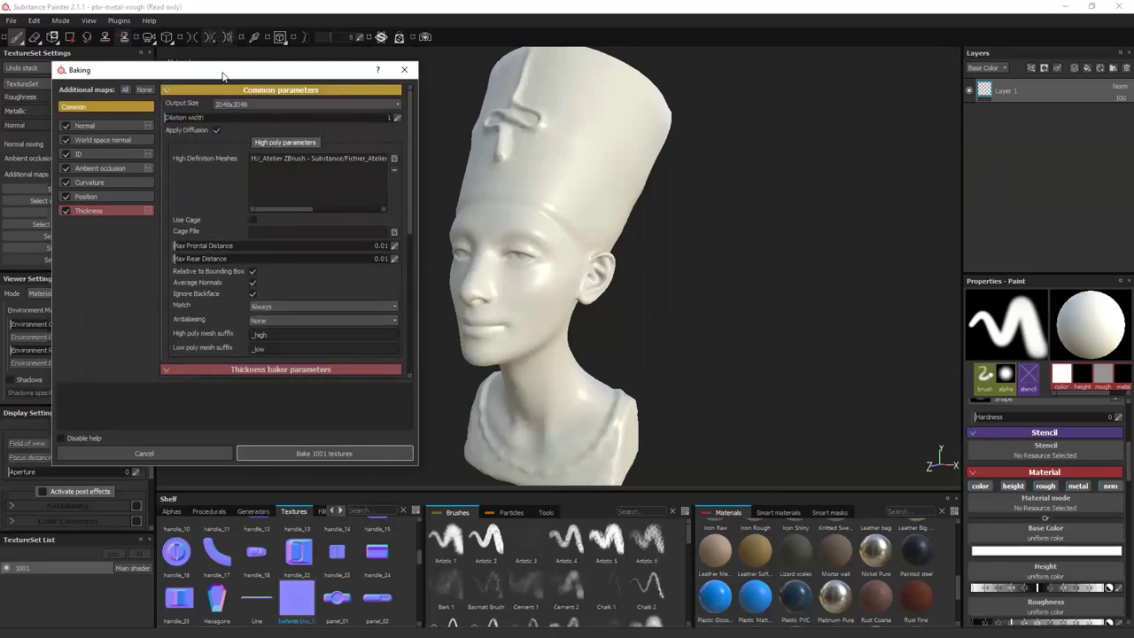
{"action": "left_click_drag", "start_coordinate": [222, 76], "coordinate": [900, 61]}
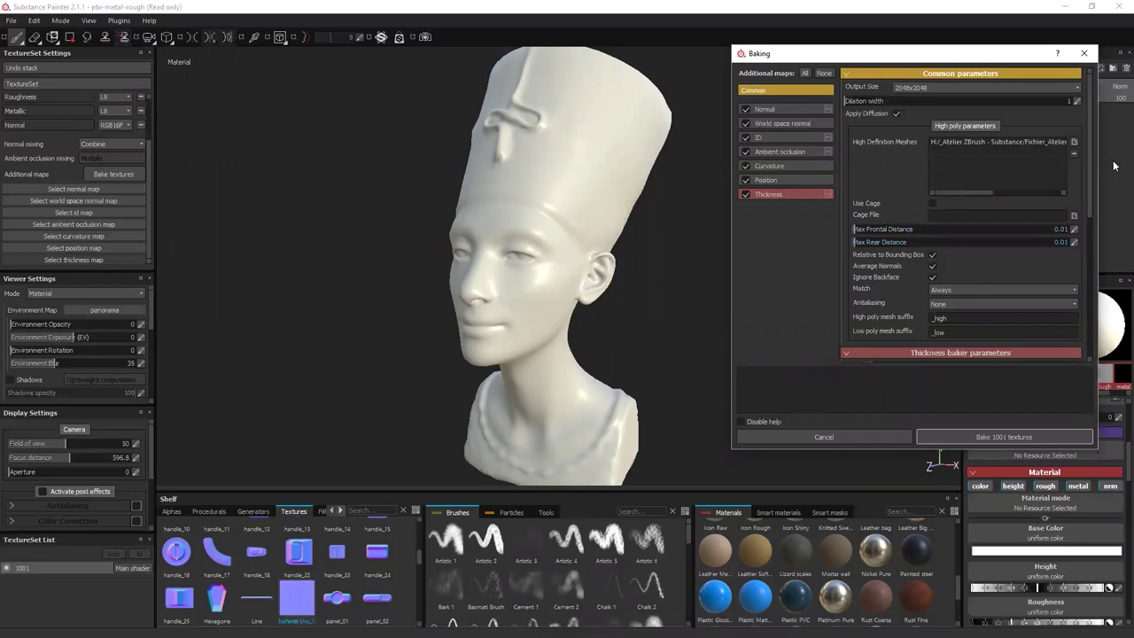
{"action": "left_click", "coordinate": [986, 437]}
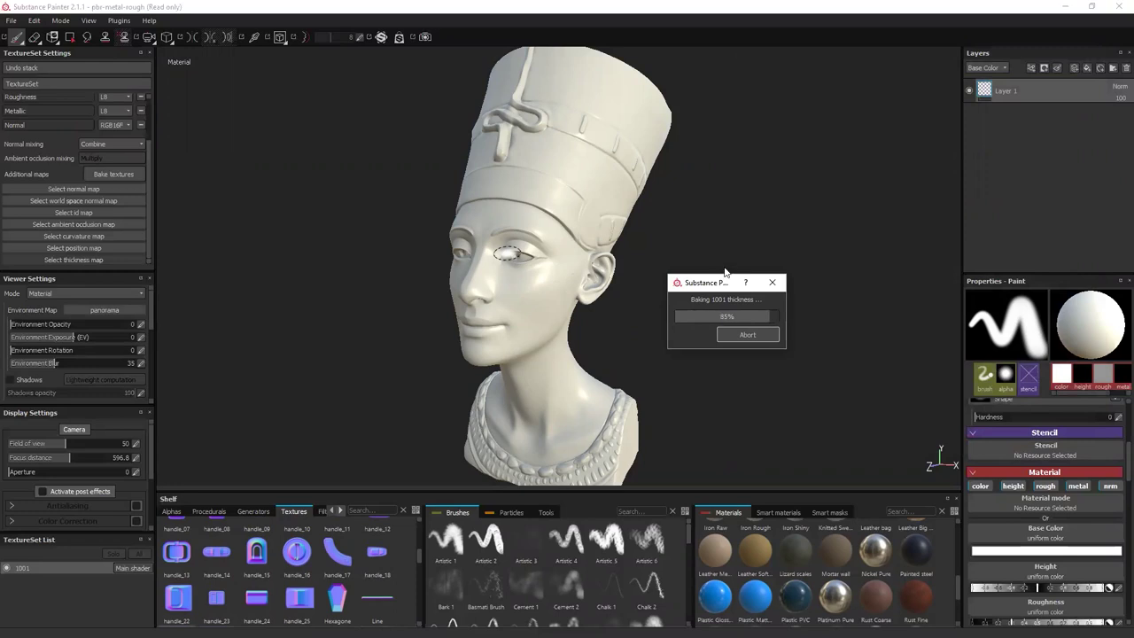
Dismiss the Baking finished message and orbit the bust round to a side profile.
{"action": "key", "text": "Return"}
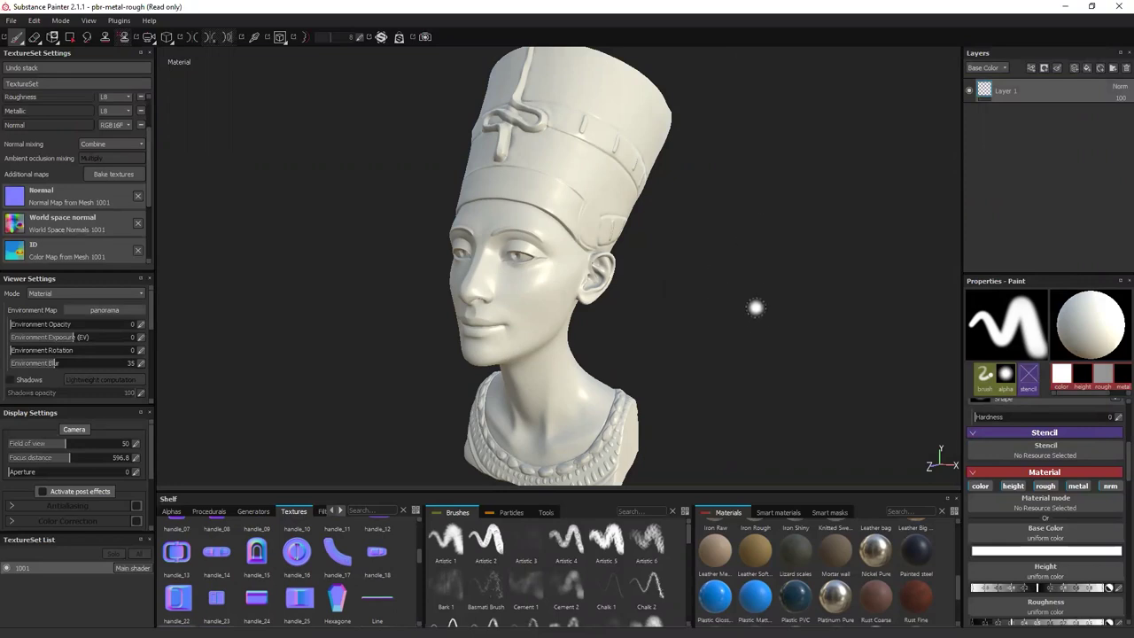
{"action": "left_click_drag", "start_coordinate": [747, 332], "coordinate": [952, 389], "text": "alt"}
{"action": "mouse_move", "coordinate": [689, 378]}
{"action": "left_mouse_down", "text": "alt"}
{"action": "mouse_move", "coordinate": [728, 302]}
{"action": "mouse_move", "coordinate": [691, 354]}
{"action": "mouse_move", "coordinate": [640, 395]}
{"action": "mouse_move", "coordinate": [544, 374]}
{"action": "left_mouse_up", "text": "alt"}
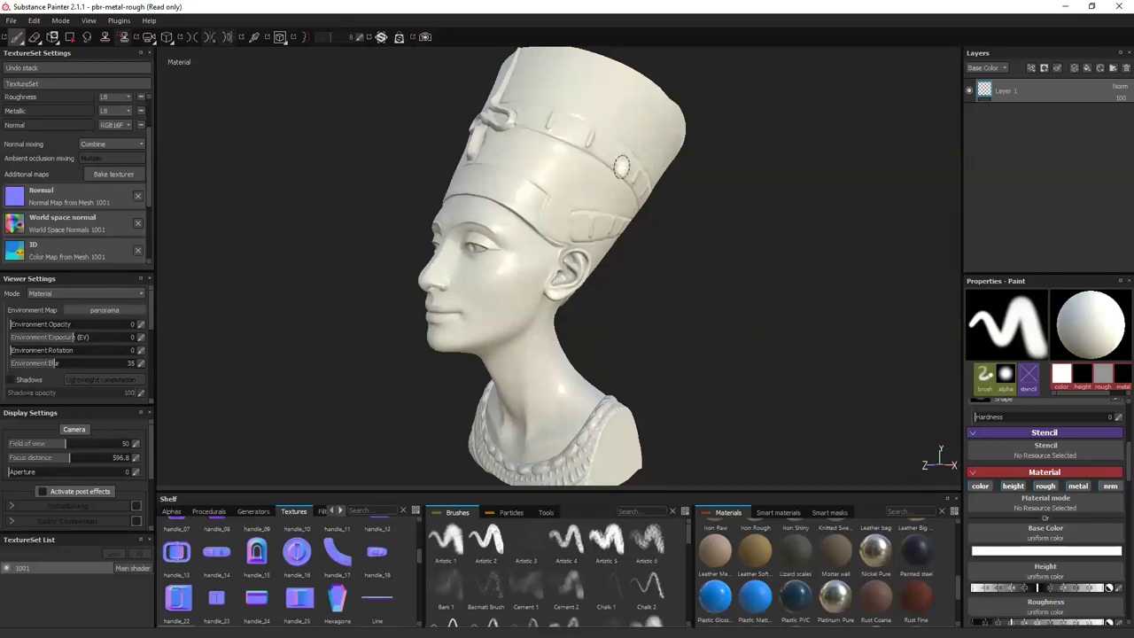
{"action": "mouse_move", "coordinate": [732, 233]}
{"action": "left_mouse_down", "text": "alt"}
{"action": "mouse_move", "coordinate": [702, 316]}
{"action": "mouse_move", "coordinate": [715, 197]}
{"action": "left_mouse_up", "text": "alt"}
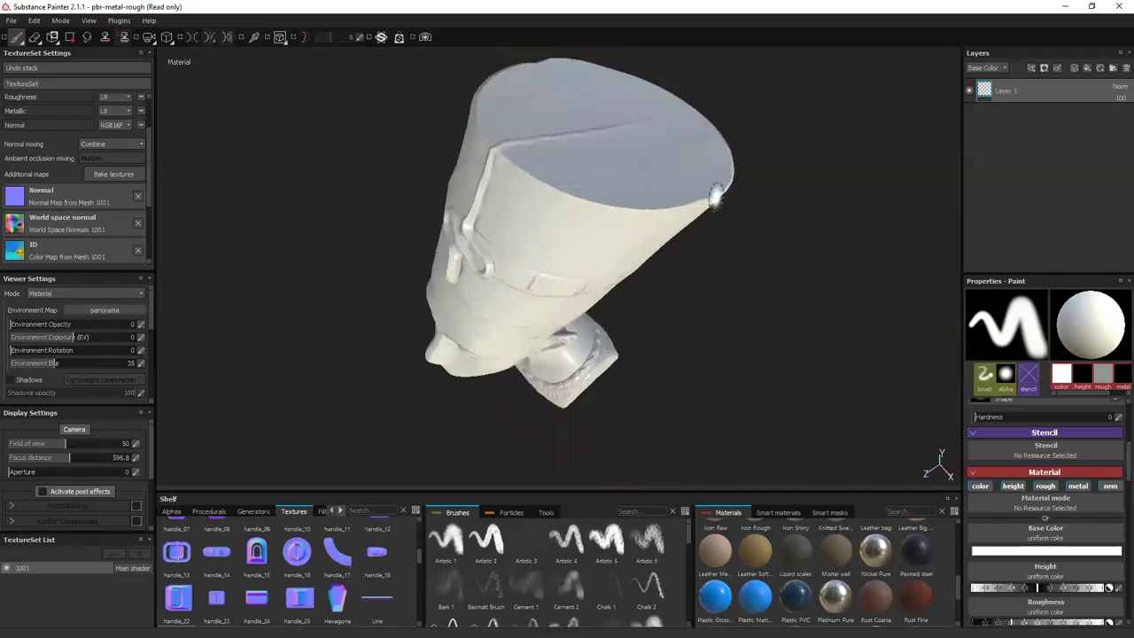
{"action": "left_click_drag", "start_coordinate": [777, 318], "coordinate": [766, 276], "text": "alt"}
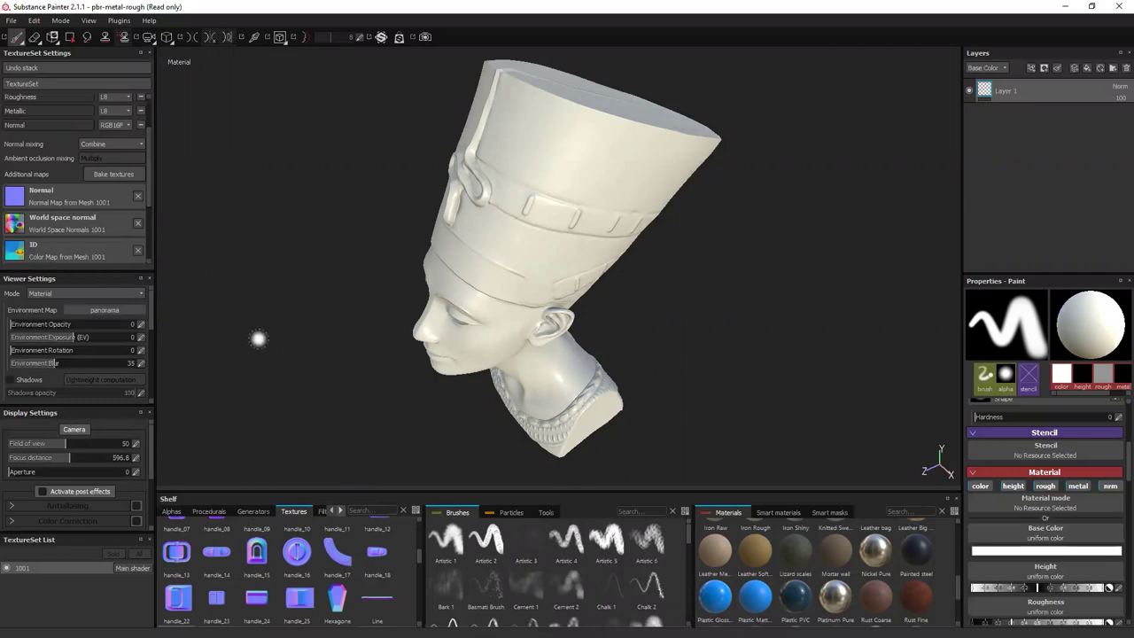
{"action": "mouse_move", "coordinate": [247, 340]}
{"action": "left_mouse_down", "text": "alt"}
{"action": "mouse_move", "coordinate": [345, 243]}
{"action": "mouse_move", "coordinate": [327, 266]}
{"action": "mouse_move", "coordinate": [721, 272]}
{"action": "mouse_move", "coordinate": [318, 272]}
{"action": "mouse_move", "coordinate": [337, 271]}
{"action": "left_mouse_up", "text": "alt"}
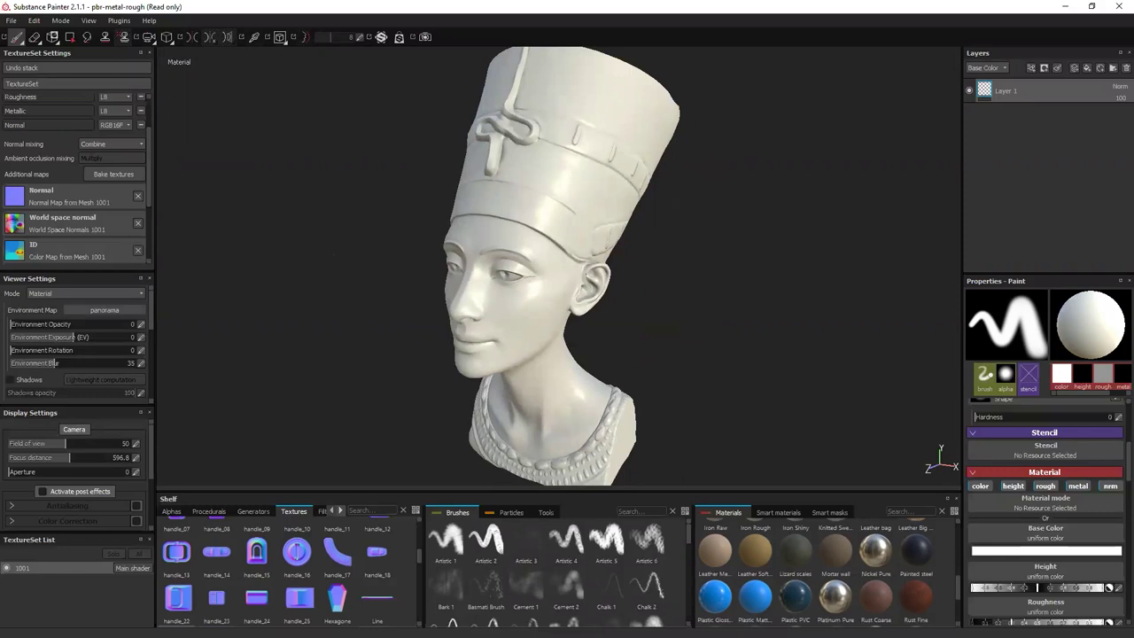
Scroll through the full list of baked additional maps in TextureSet Settings.
{"action": "scroll", "coordinate": [58, 162], "scroll_direction": "down", "scroll_amount": 2}
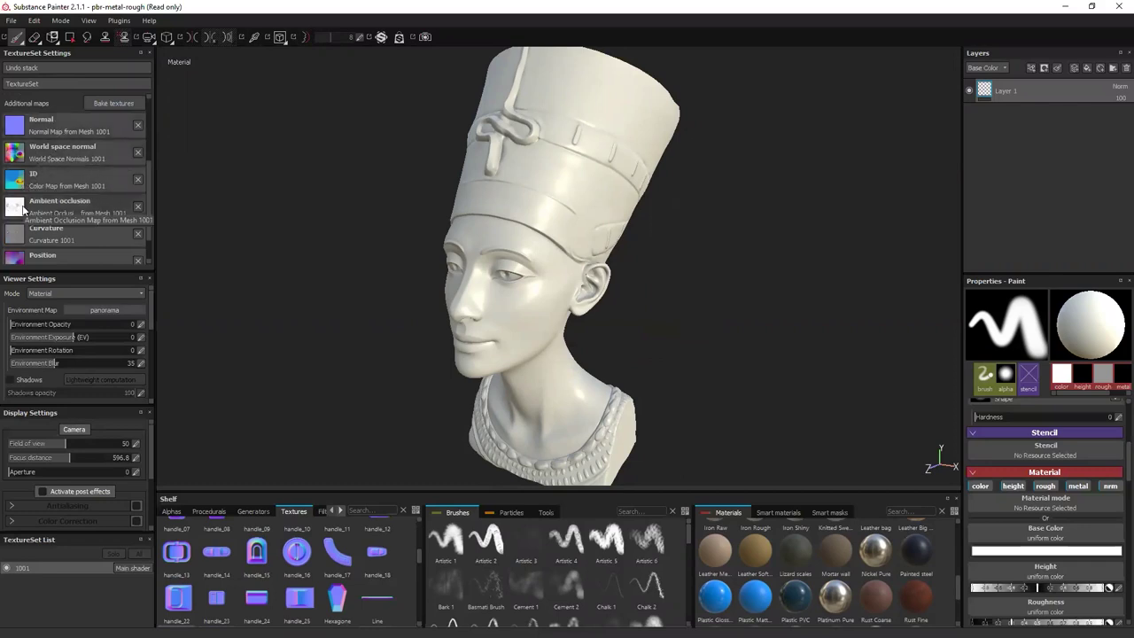
{"action": "scroll", "coordinate": [23, 213], "scroll_direction": "down", "scroll_amount": 1}
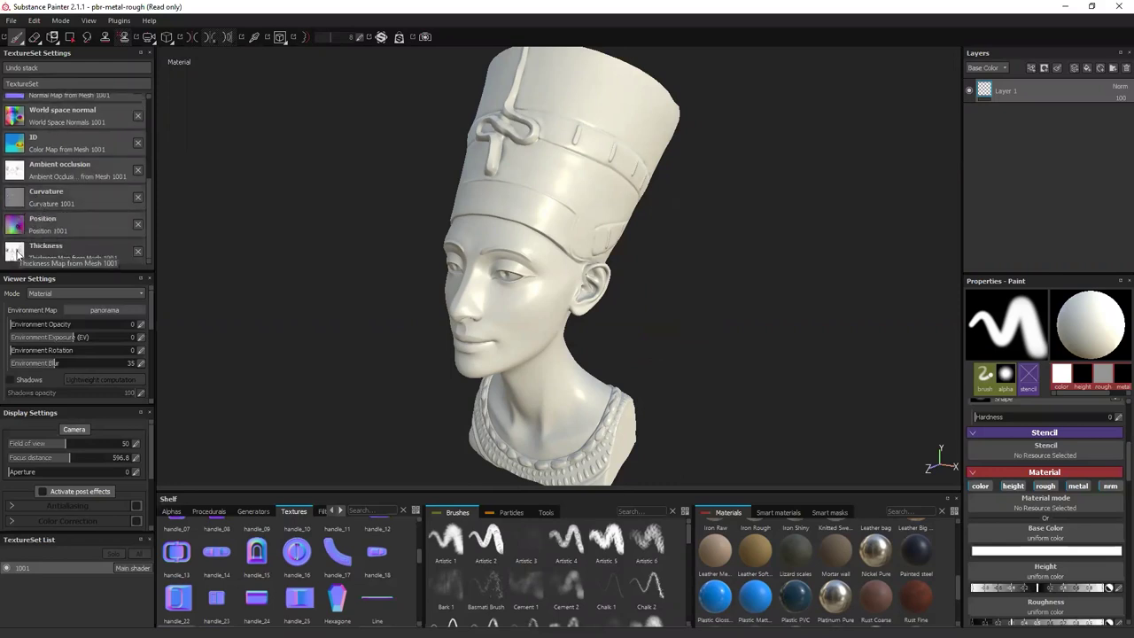
{"action": "scroll", "coordinate": [23, 243], "scroll_direction": "up", "scroll_amount": 5}
{"action": "scroll", "coordinate": [26, 235], "scroll_direction": "down", "scroll_amount": 5}
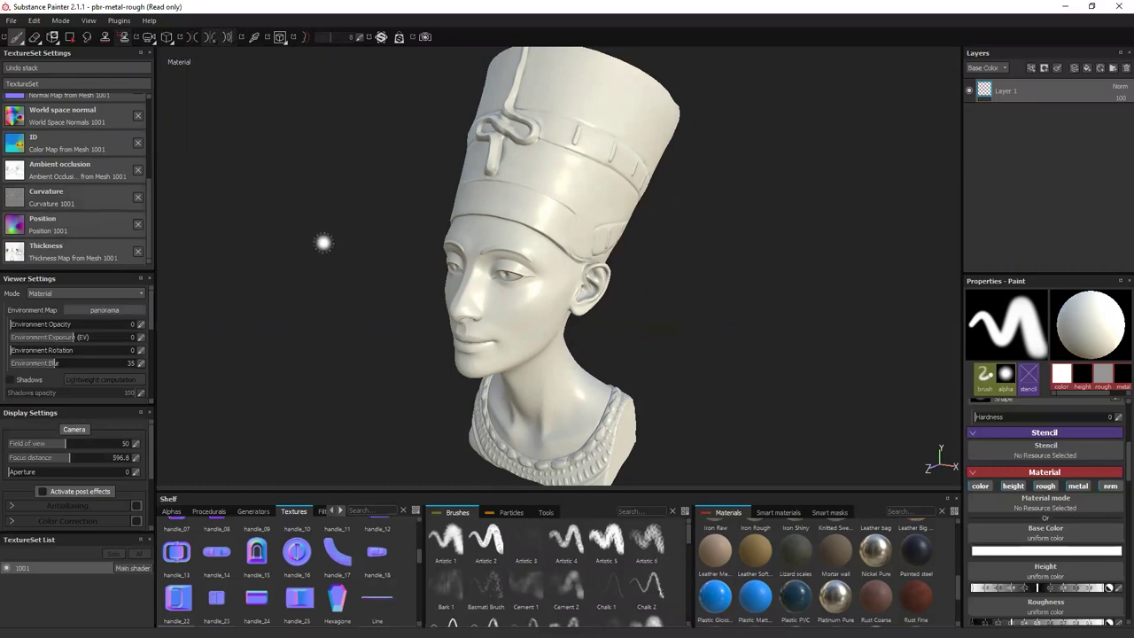
Turn the bust's face further left, rotate the environment lighting around it, then show particle presets.
{"action": "mouse_move", "coordinate": [364, 259]}
{"action": "left_mouse_down", "text": "alt"}
{"action": "mouse_move", "coordinate": [296, 236]}
{"action": "mouse_move", "coordinate": [325, 251]}
{"action": "left_mouse_up", "text": "alt"}
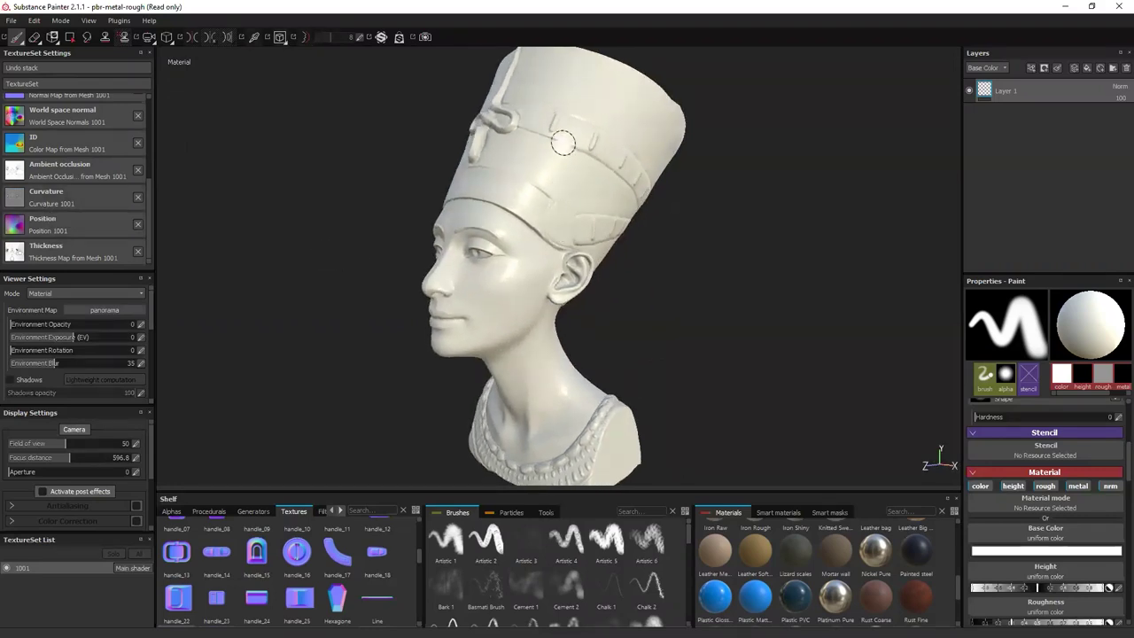
{"action": "mouse_move", "coordinate": [362, 176]}
{"action": "right_mouse_down", "text": "shift"}
{"action": "mouse_move", "coordinate": [243, 177]}
{"action": "mouse_move", "coordinate": [265, 157]}
{"action": "mouse_move", "coordinate": [374, 163]}
{"action": "right_mouse_up", "text": "shift"}
{"action": "scroll", "coordinate": [69, 124], "scroll_direction": "up", "scroll_amount": 3}
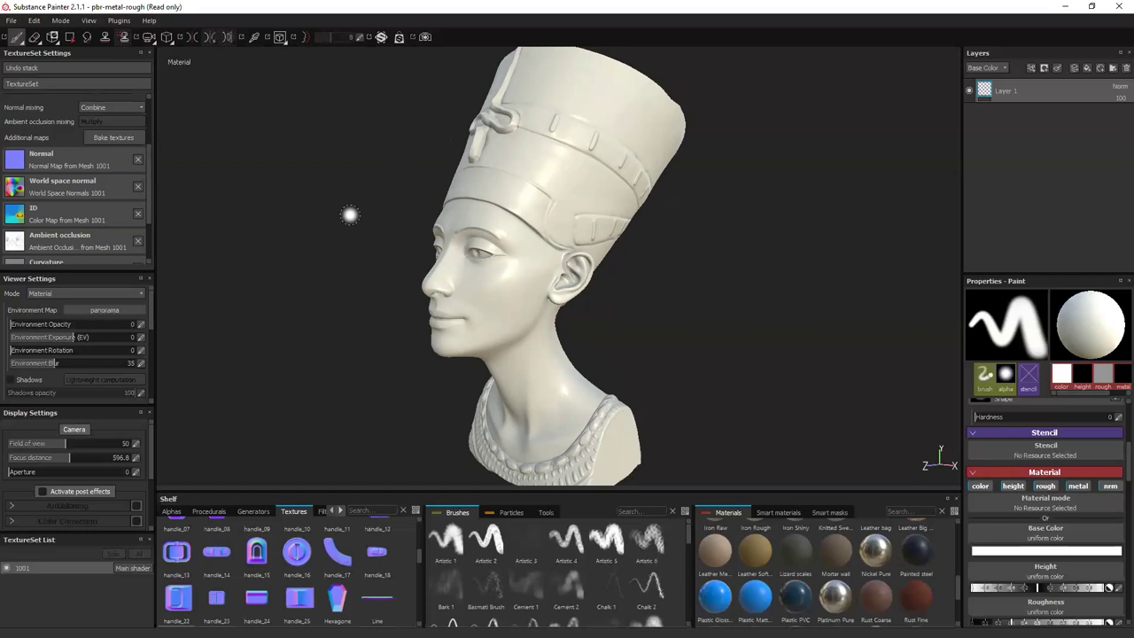
{"action": "left_click", "coordinate": [512, 514]}
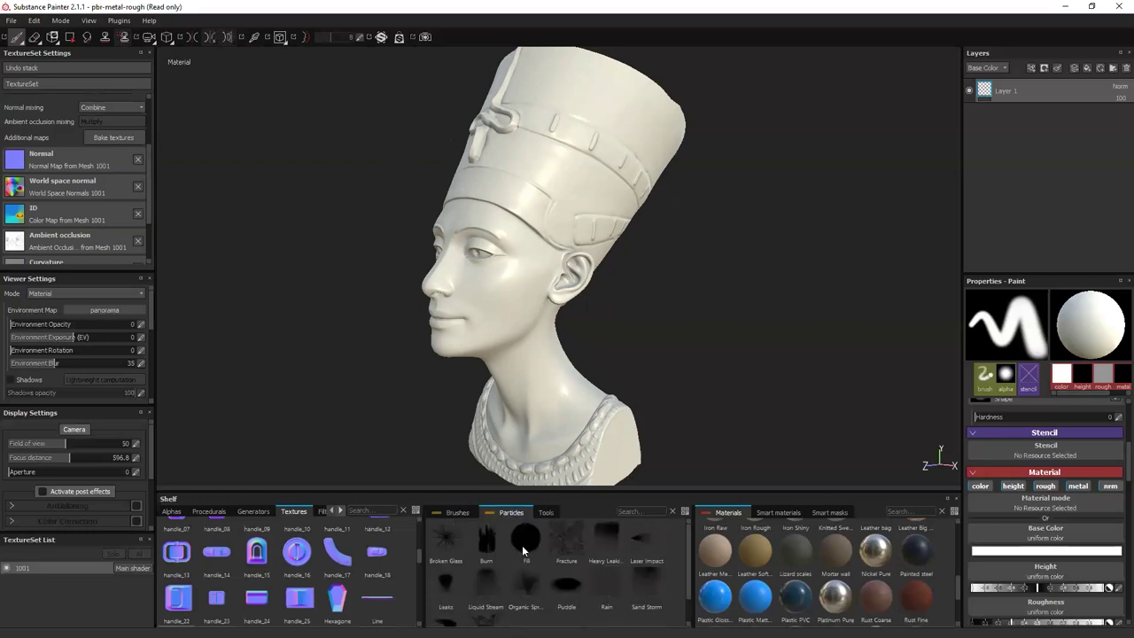
{"action": "left_click", "coordinate": [451, 512]}
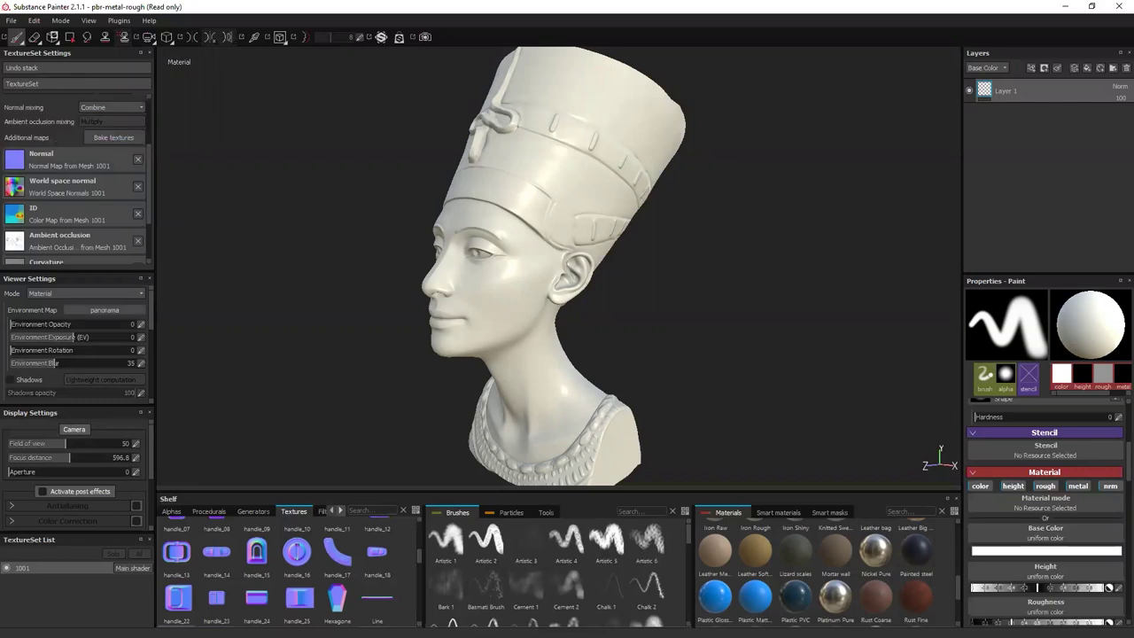
{"action": "scroll", "coordinate": [57, 170], "scroll_direction": "down", "scroll_amount": 2}
{"action": "scroll", "coordinate": [58, 170], "scroll_direction": "up", "scroll_amount": 5}
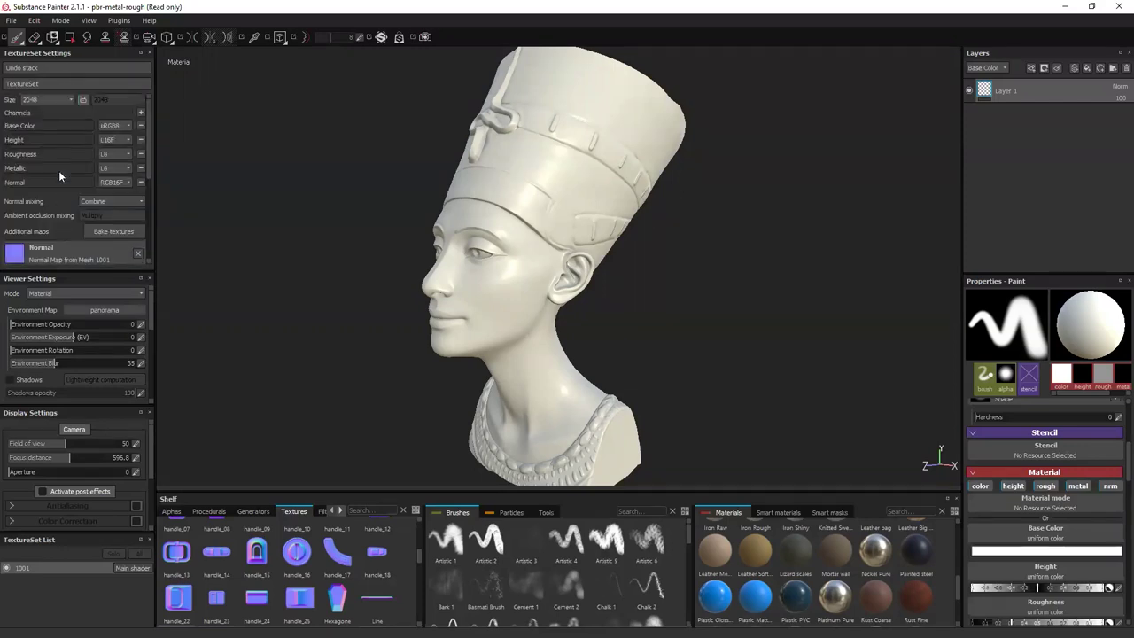
{"action": "scroll", "coordinate": [69, 174], "scroll_direction": "down", "scroll_amount": 1}
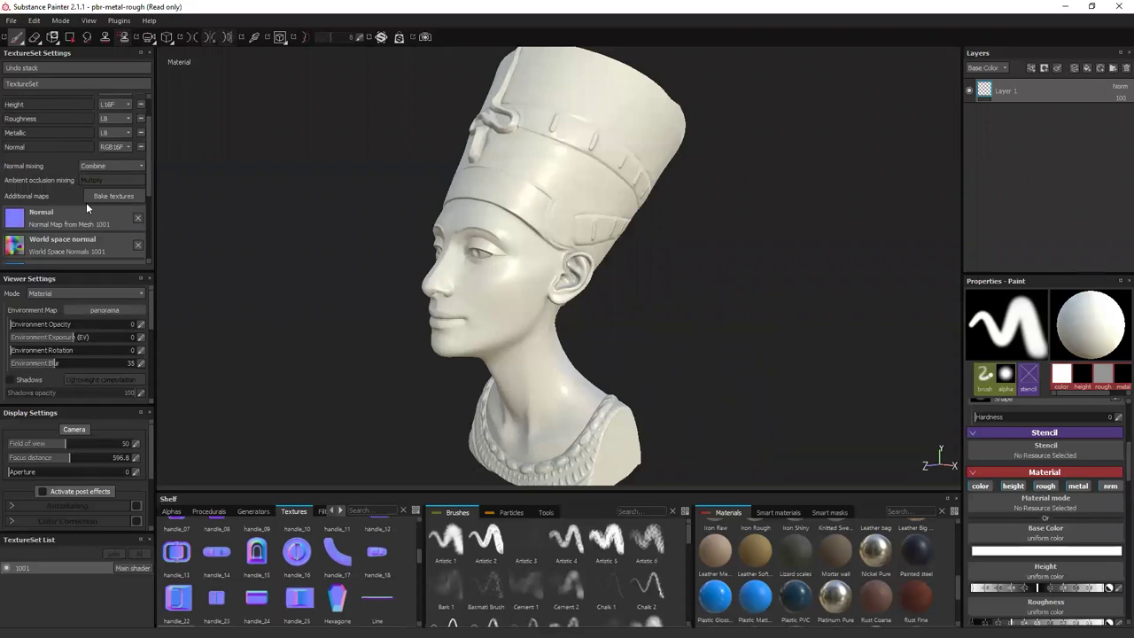
{"action": "scroll", "coordinate": [86, 202], "scroll_direction": "up", "scroll_amount": 1}
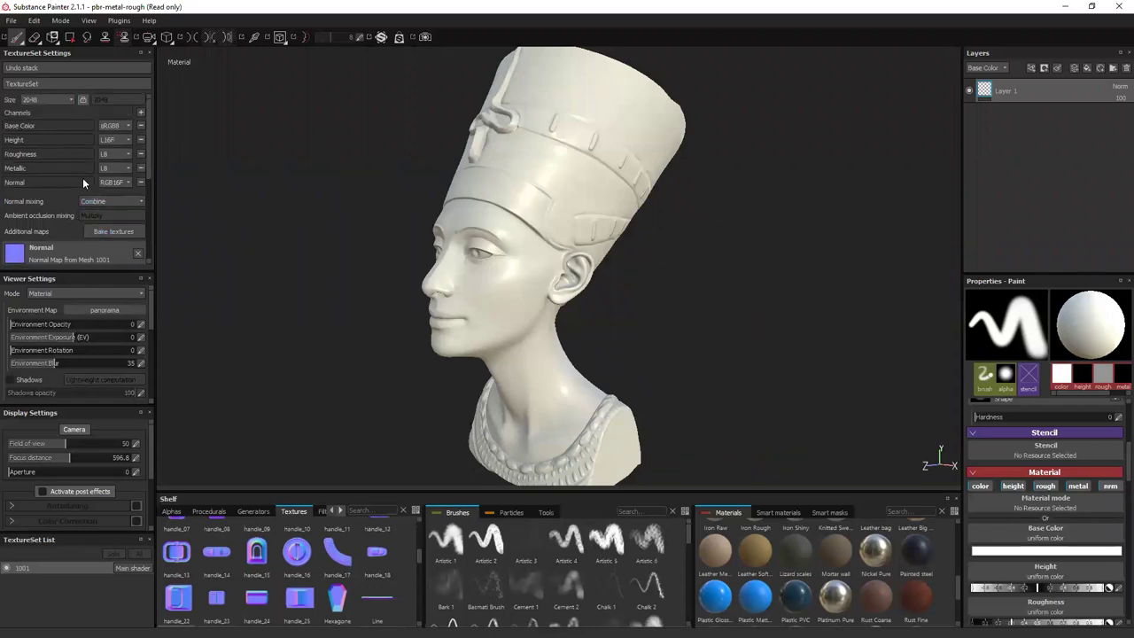
{"action": "scroll", "coordinate": [81, 182], "scroll_direction": "down", "scroll_amount": 1}
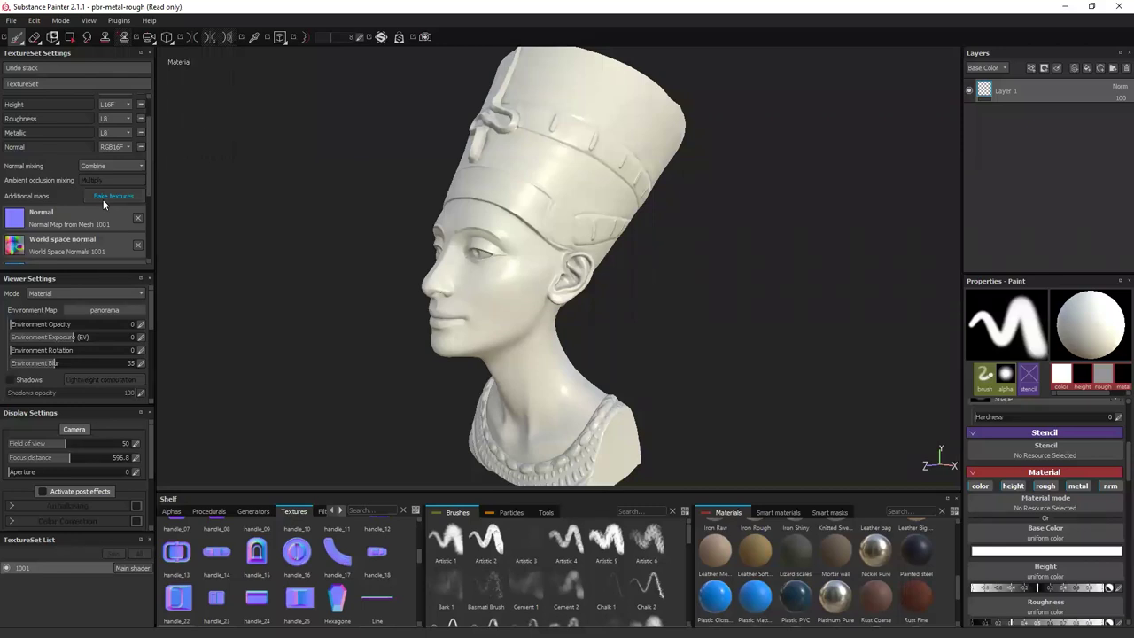
{"action": "scroll", "coordinate": [102, 198], "scroll_direction": "up", "scroll_amount": 1}
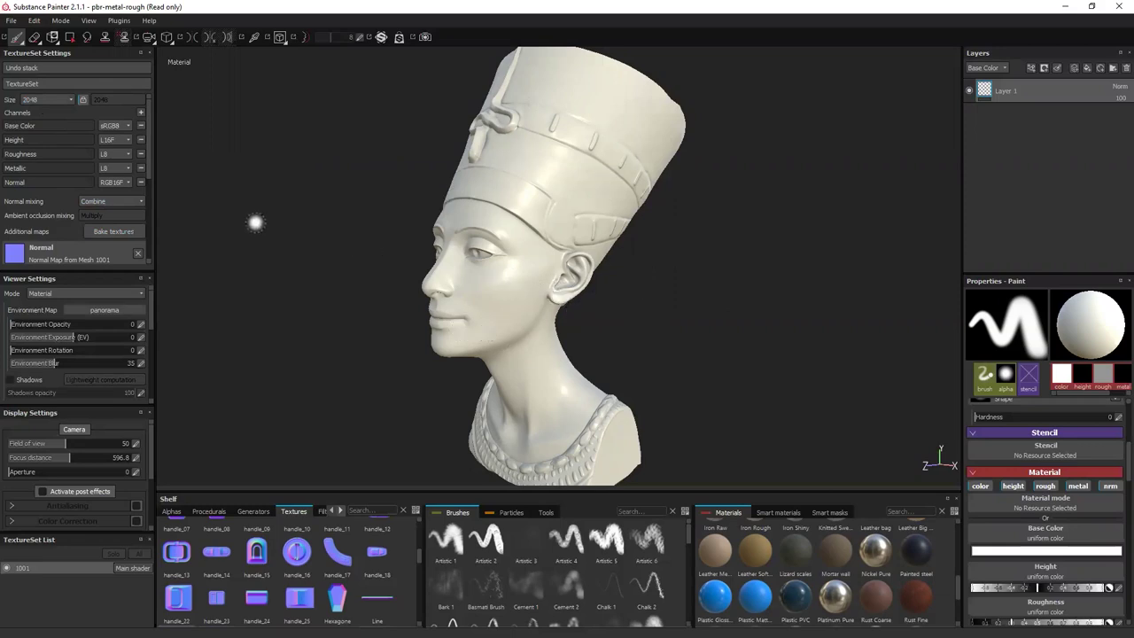
{"action": "scroll", "coordinate": [45, 134], "scroll_direction": "down", "scroll_amount": 3}
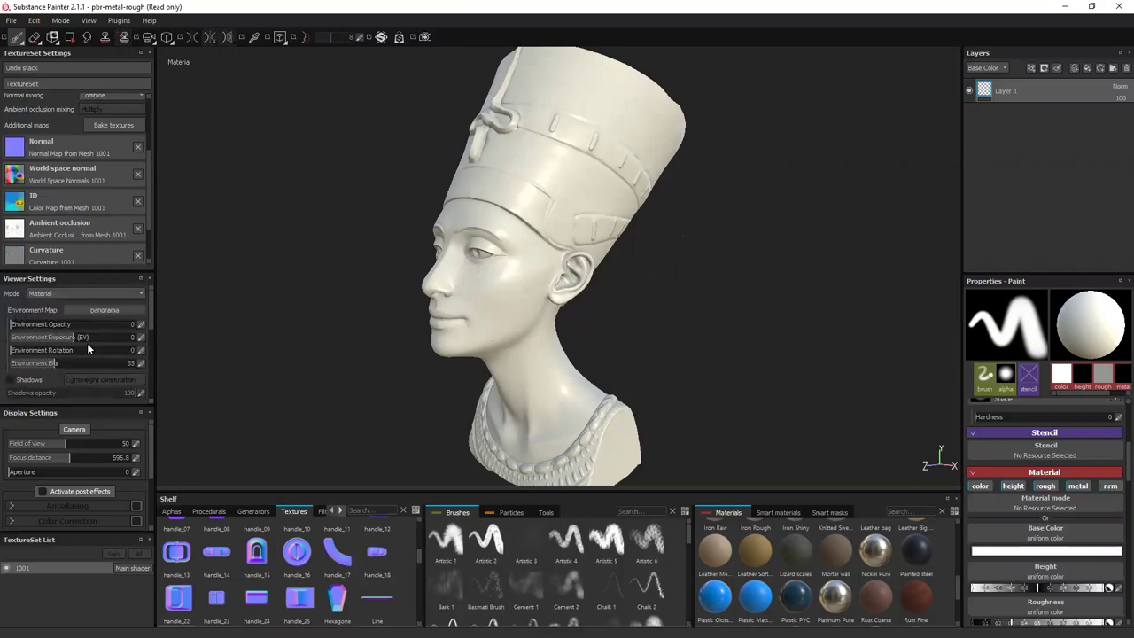
{"action": "scroll", "coordinate": [87, 463], "scroll_direction": "down", "scroll_amount": 2}
{"action": "scroll", "coordinate": [93, 475], "scroll_direction": "down", "scroll_amount": 1}
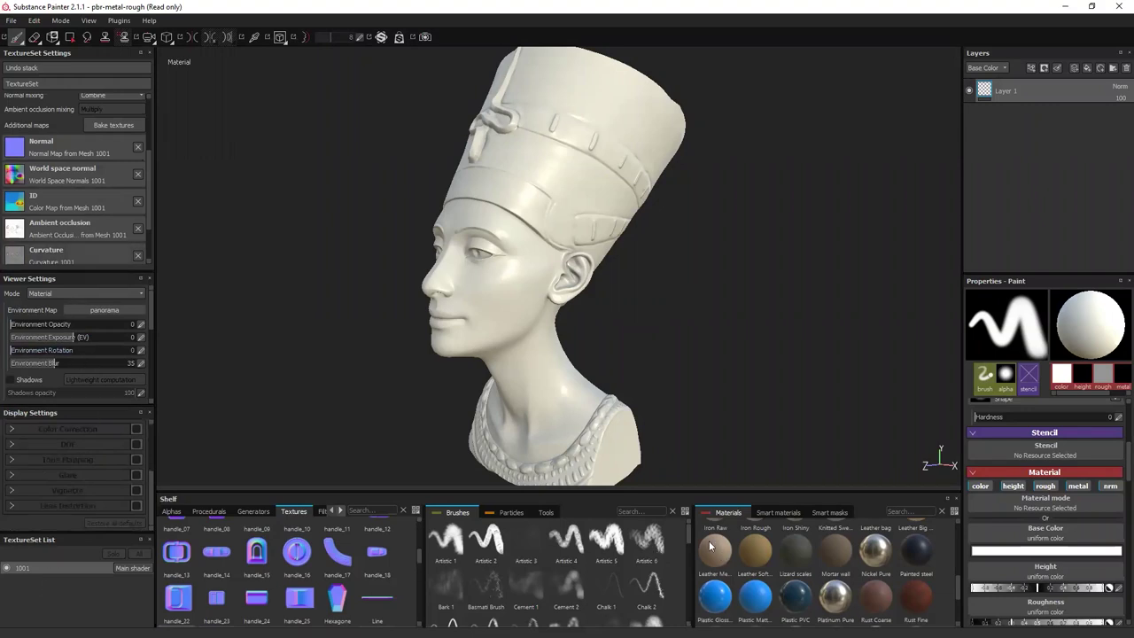
Show the alphas library on the shelf and browse stamps like 3 Circles and Fiber Splat.
{"action": "left_click", "coordinate": [171, 513]}
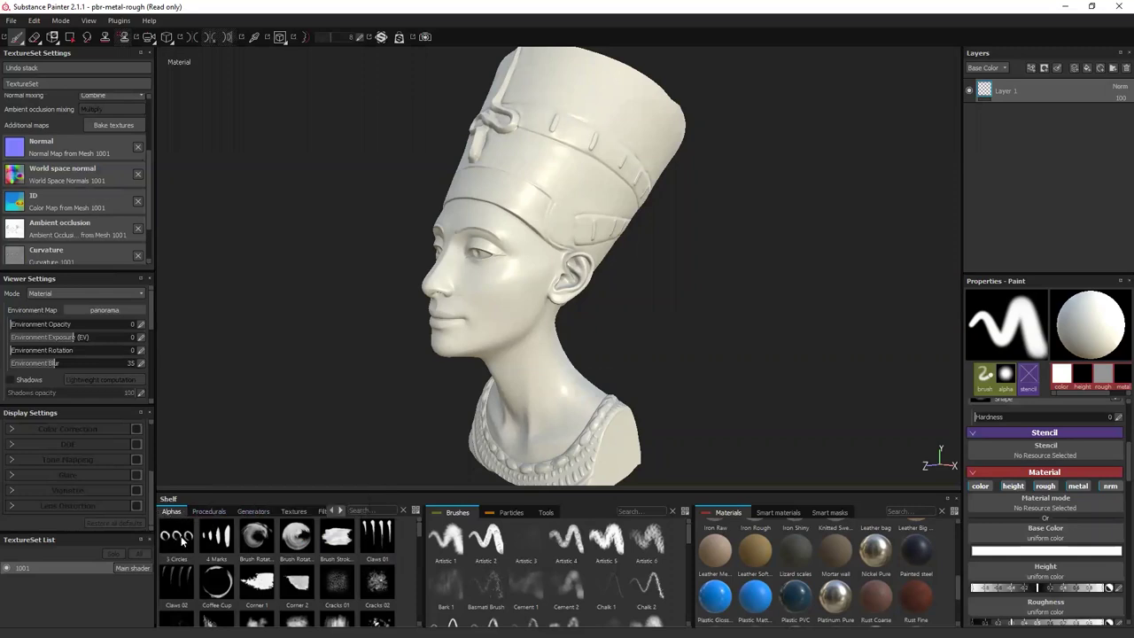
{"action": "mouse_move", "coordinate": [181, 535]}
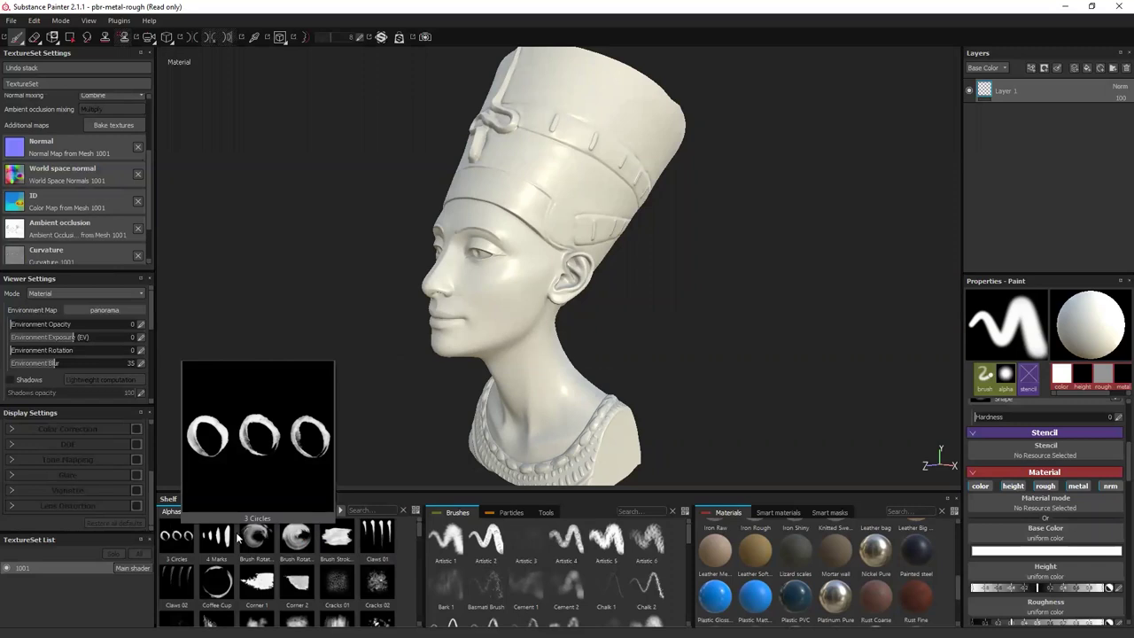
{"action": "scroll", "coordinate": [327, 545], "scroll_direction": "down", "scroll_amount": 10}
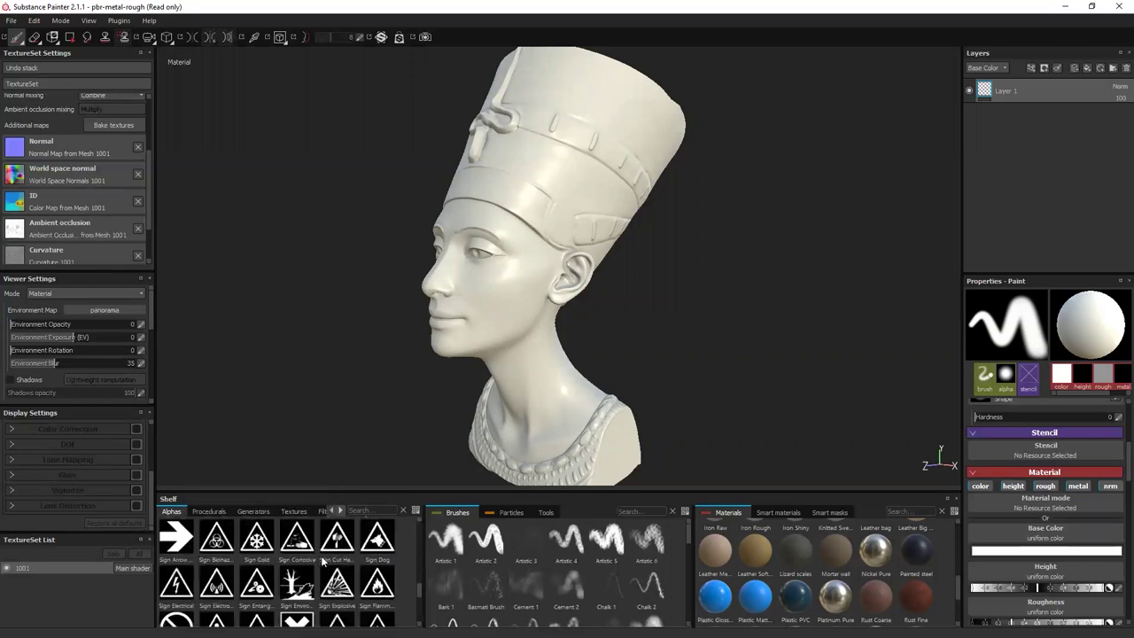
{"action": "scroll", "coordinate": [323, 558], "scroll_direction": "down", "scroll_amount": 3}
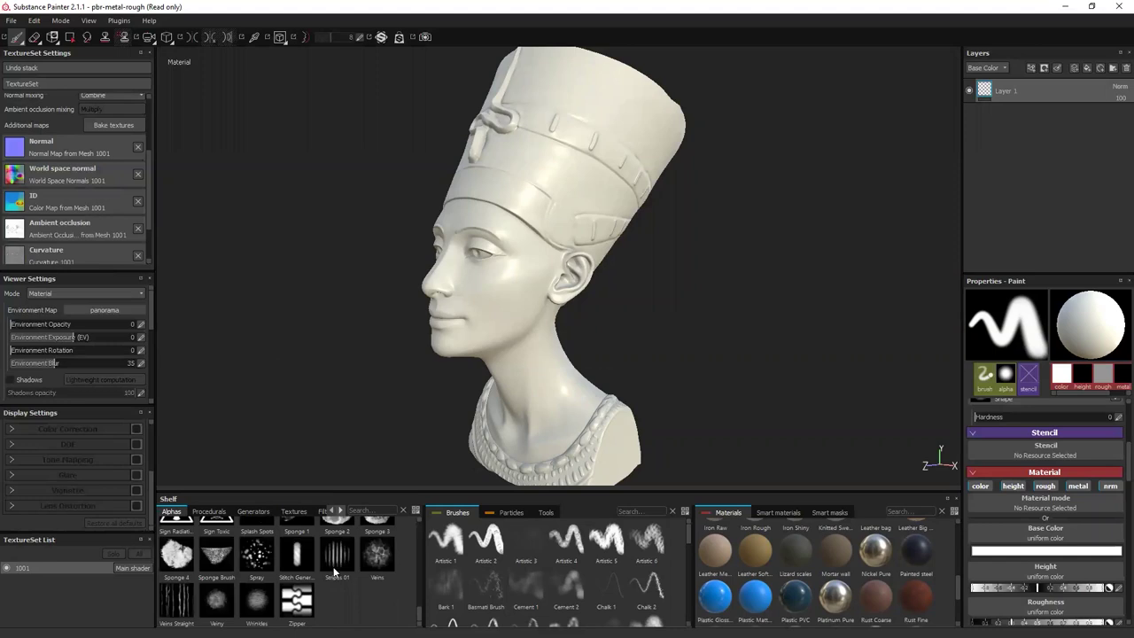
{"action": "scroll", "coordinate": [333, 571], "scroll_direction": "up", "scroll_amount": 3}
{"action": "scroll", "coordinate": [334, 573], "scroll_direction": "up", "scroll_amount": 5}
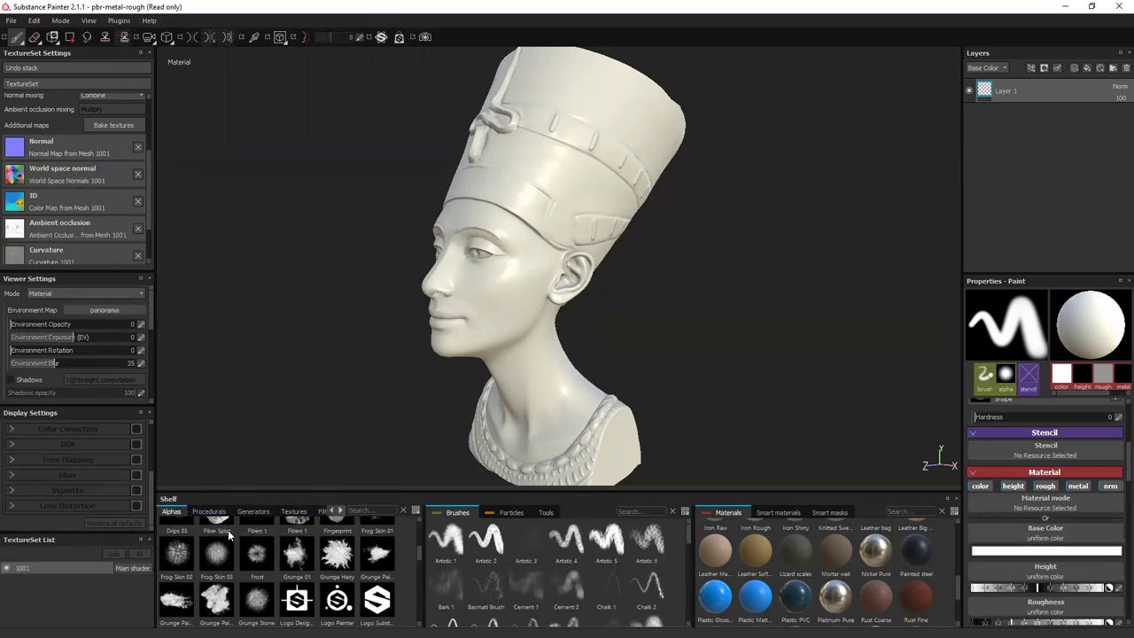
{"action": "mouse_move", "coordinate": [235, 527]}
{"action": "left_click", "coordinate": [211, 512]}
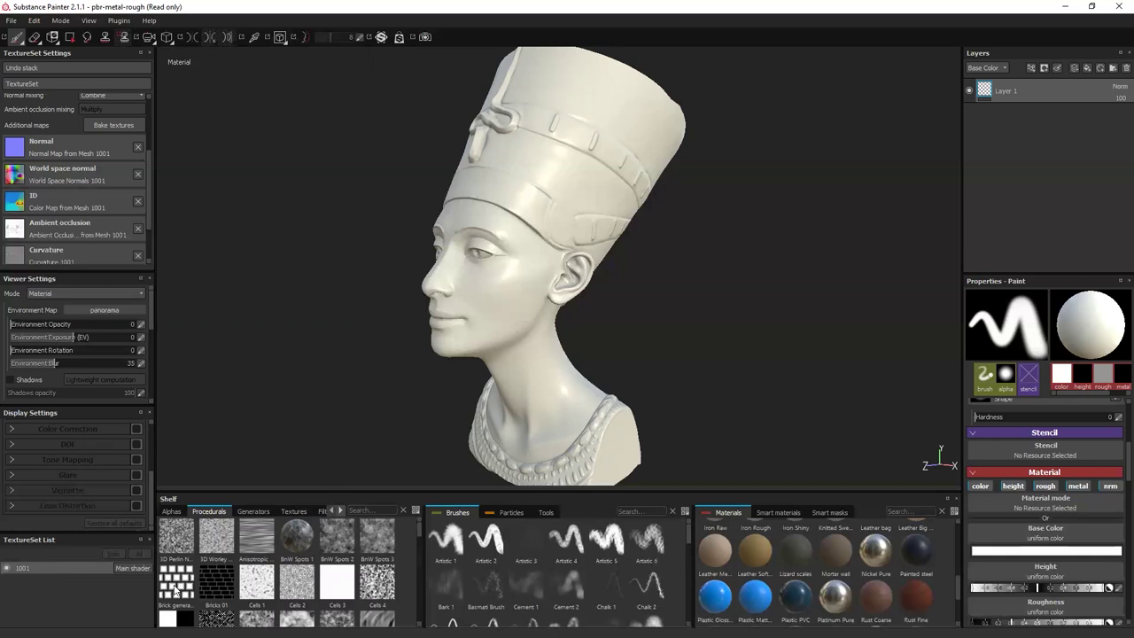
Preview the Brick generator and 3D Worley Noise procedurals on the shelf.
{"action": "mouse_move", "coordinate": [178, 586]}
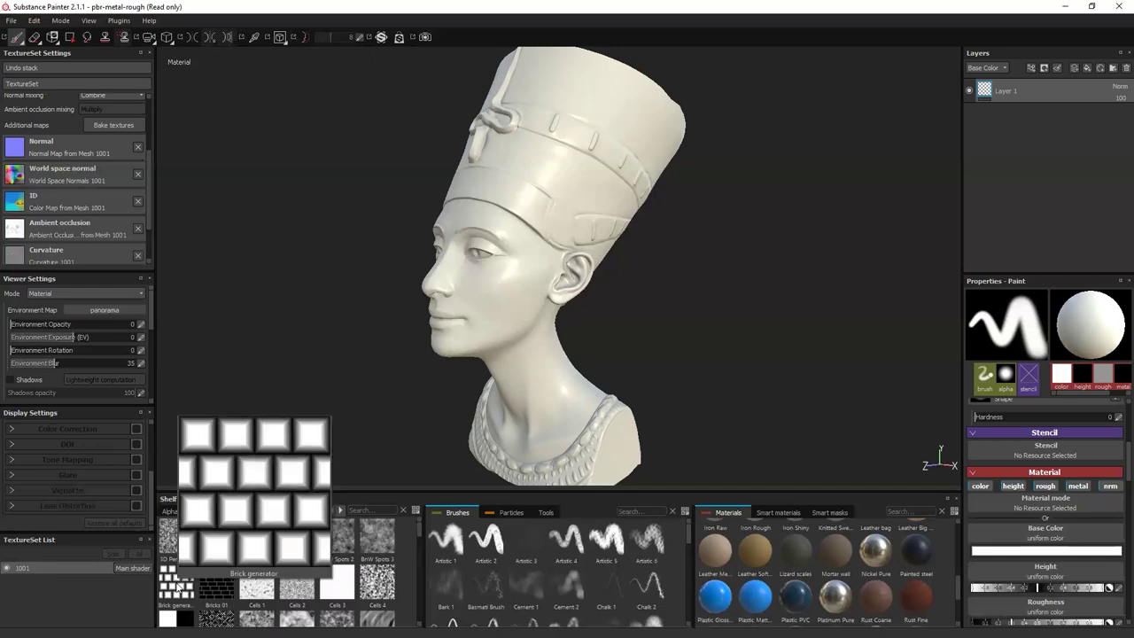
{"action": "mouse_move", "coordinate": [218, 556]}
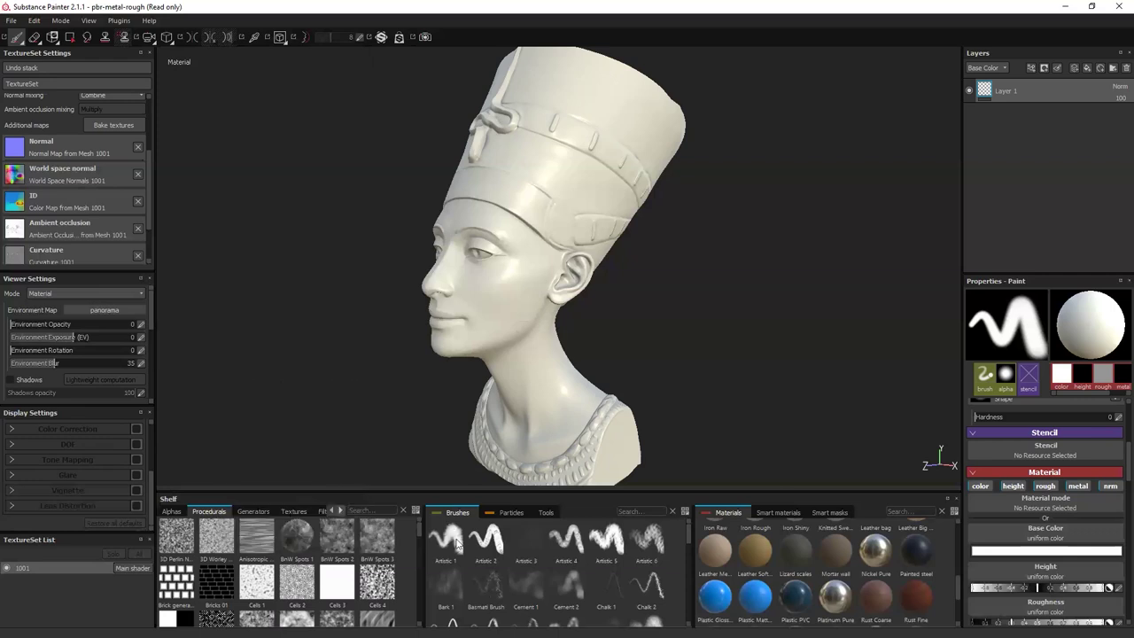
{"action": "left_click", "coordinate": [248, 512]}
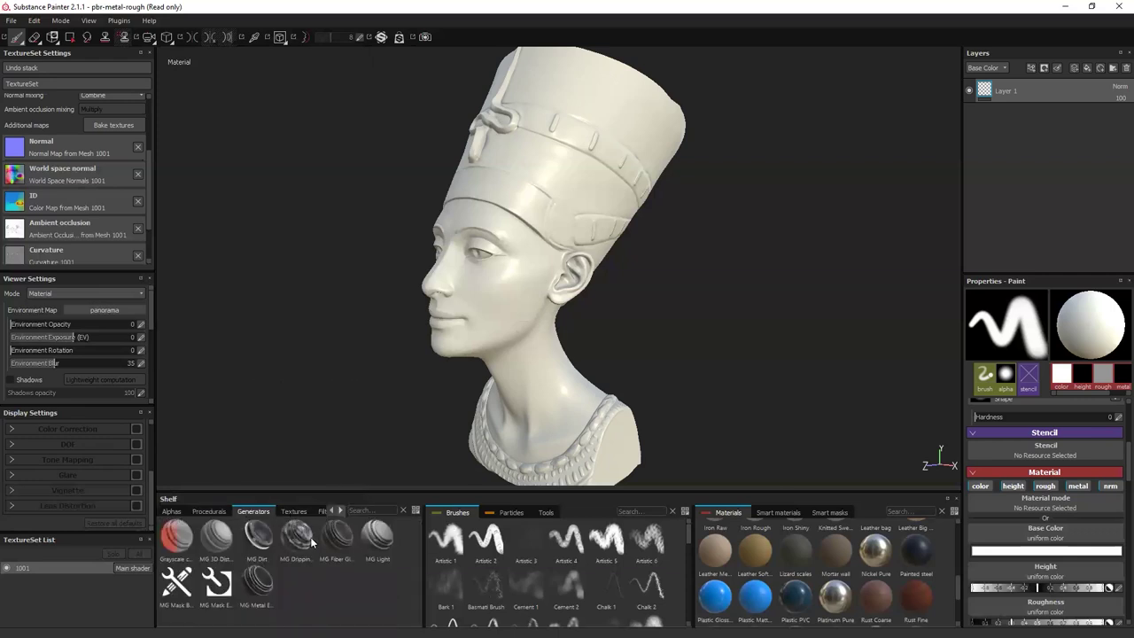
Preview MG Dripping Rust and MG Fiber Glass Edge Wear, then browse the Textures shelf.
{"action": "mouse_move", "coordinate": [298, 541]}
{"action": "mouse_move", "coordinate": [336, 539]}
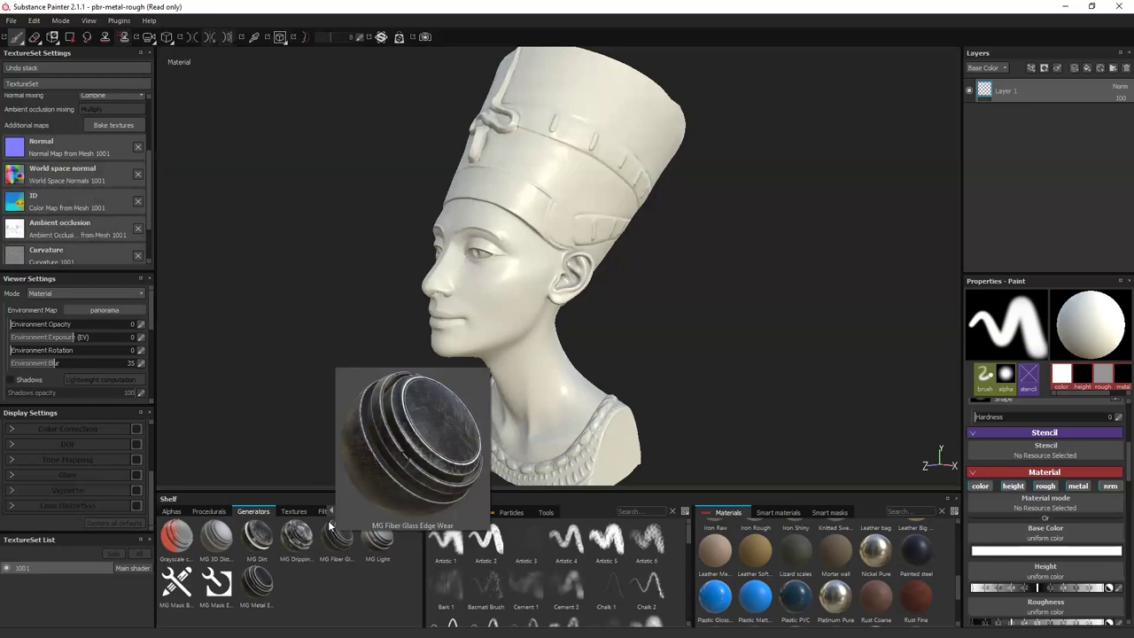
{"action": "left_click", "coordinate": [290, 510]}
{"action": "scroll", "coordinate": [303, 527], "scroll_direction": "up", "scroll_amount": 2}
{"action": "scroll", "coordinate": [321, 541], "scroll_direction": "down", "scroll_amount": 5}
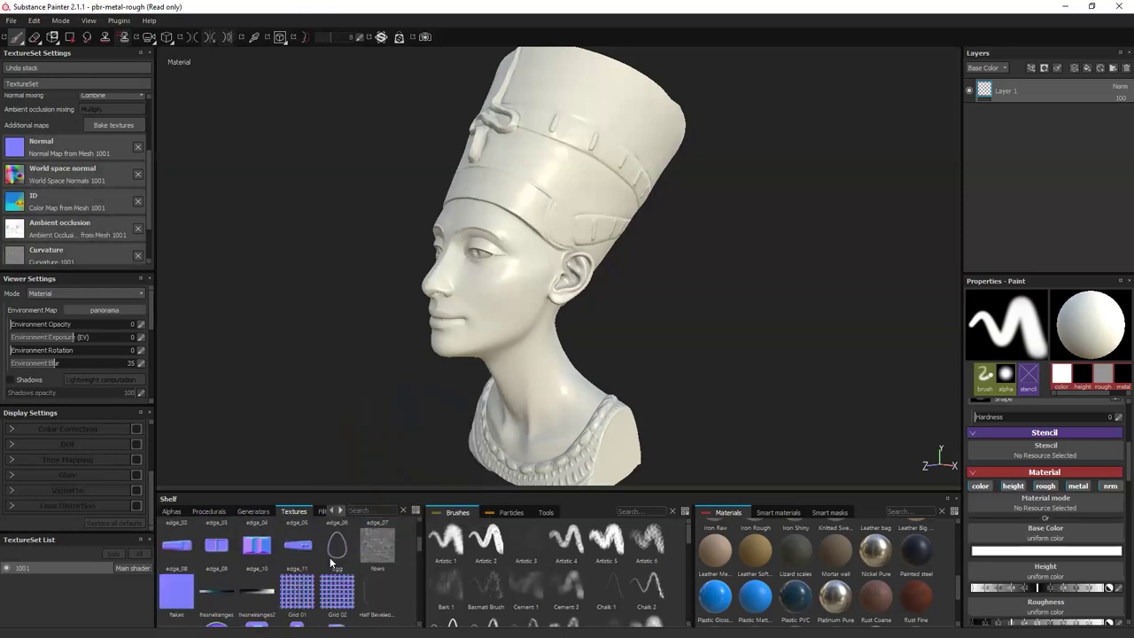
{"action": "scroll", "coordinate": [284, 568], "scroll_direction": "down", "scroll_amount": 5}
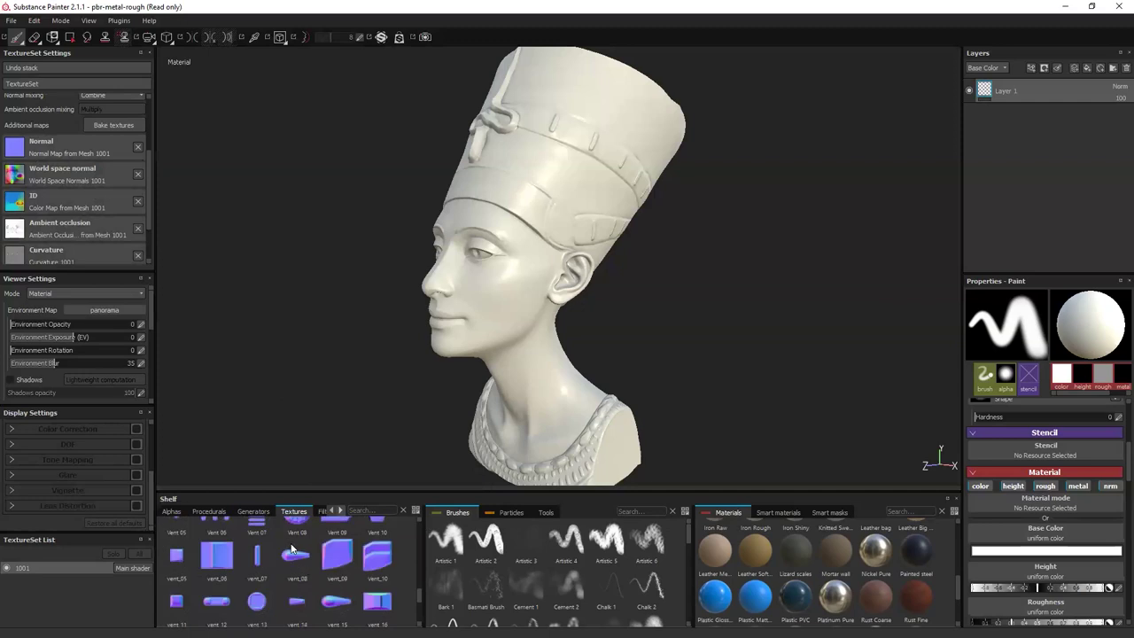
{"action": "scroll", "coordinate": [297, 567], "scroll_direction": "up", "scroll_amount": 10}
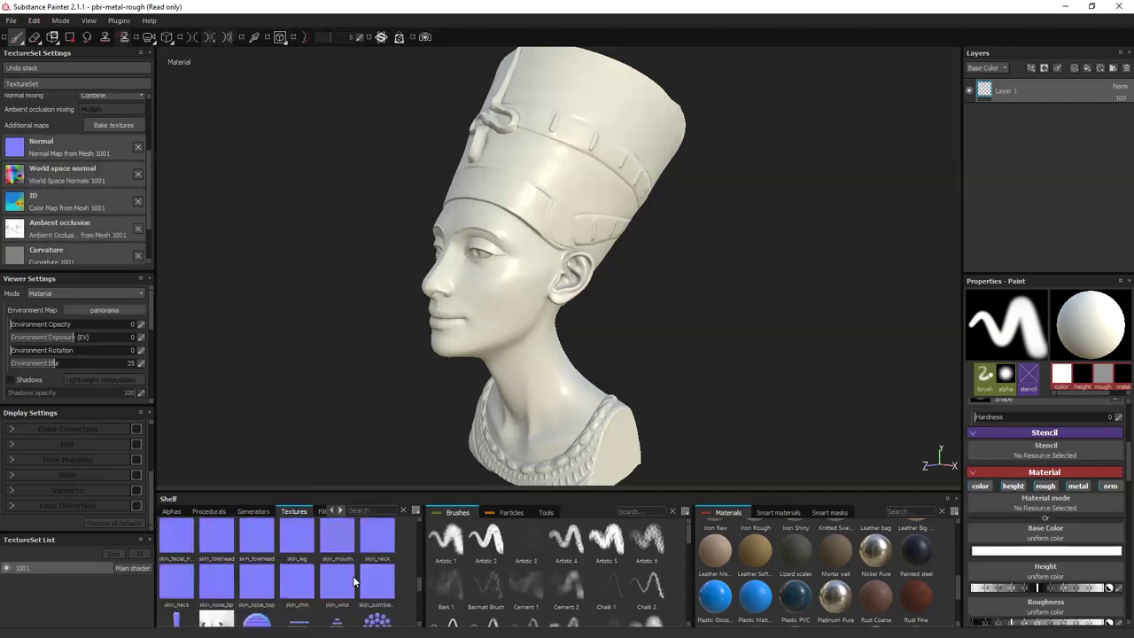
{"action": "left_click", "coordinate": [319, 512]}
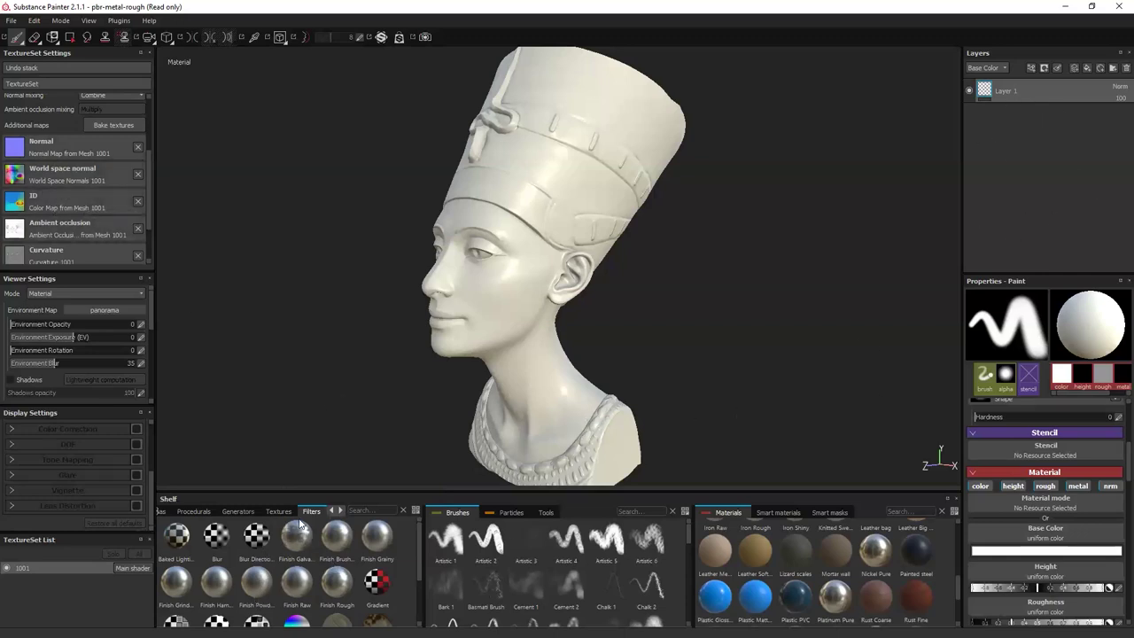
Try the Finish Galvanized filter on the bust, then browse the Environments, Shaders and Particles shelves.
{"action": "mouse_move", "coordinate": [258, 528]}
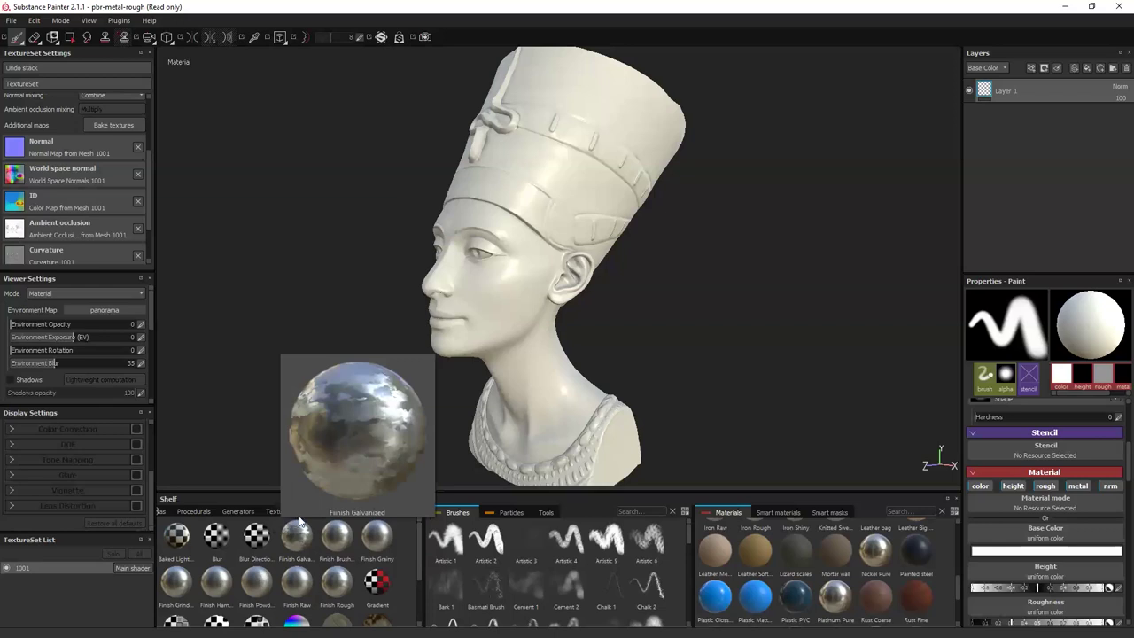
{"action": "left_click_drag", "start_coordinate": [283, 526], "coordinate": [460, 363]}
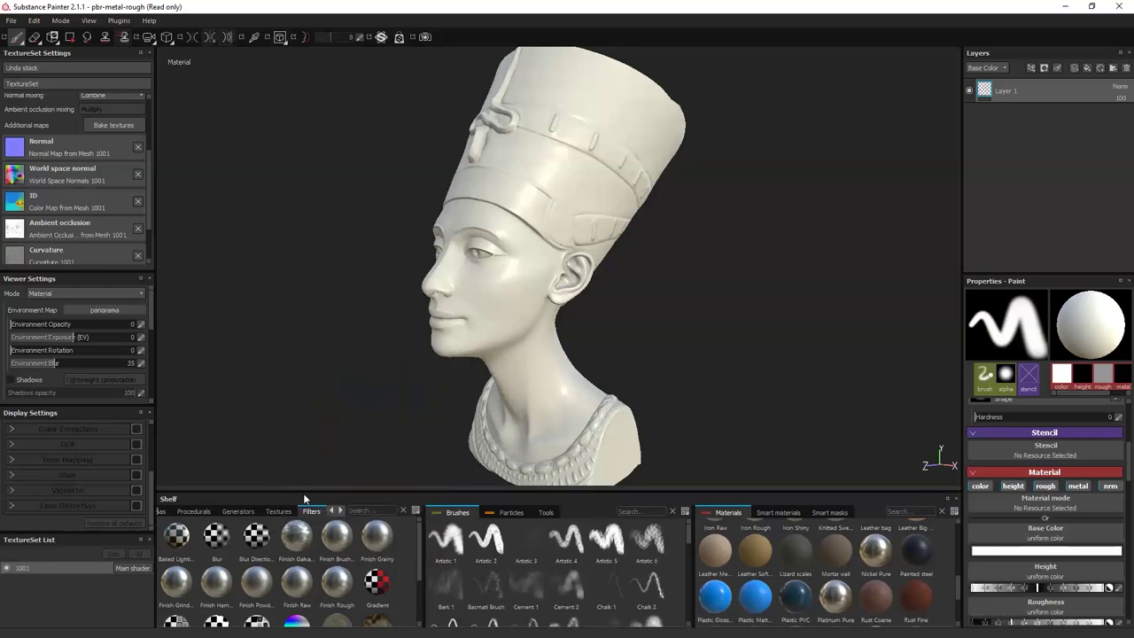
{"action": "left_click", "coordinate": [340, 511]}
{"action": "left_click", "coordinate": [279, 514]}
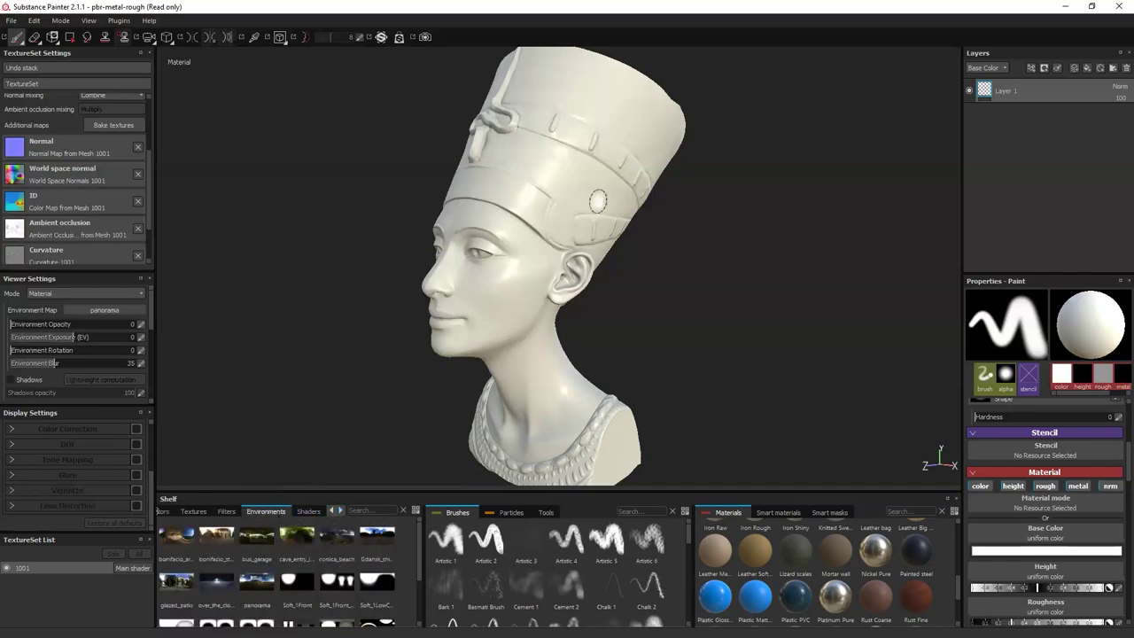
{"action": "left_click", "coordinate": [310, 511]}
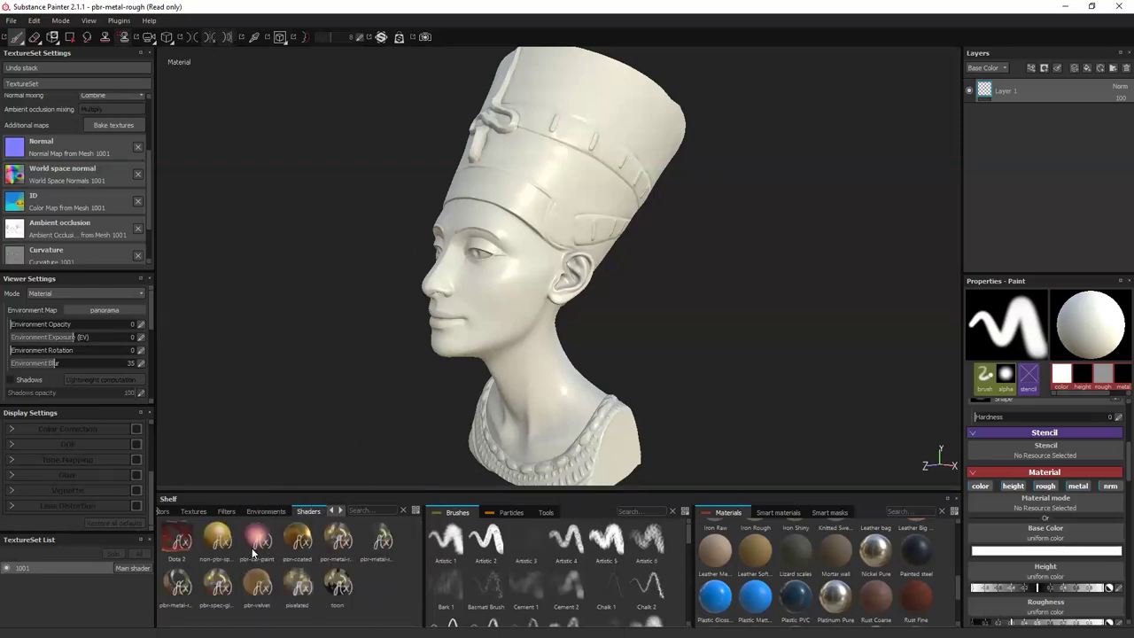
{"action": "left_click", "coordinate": [340, 512]}
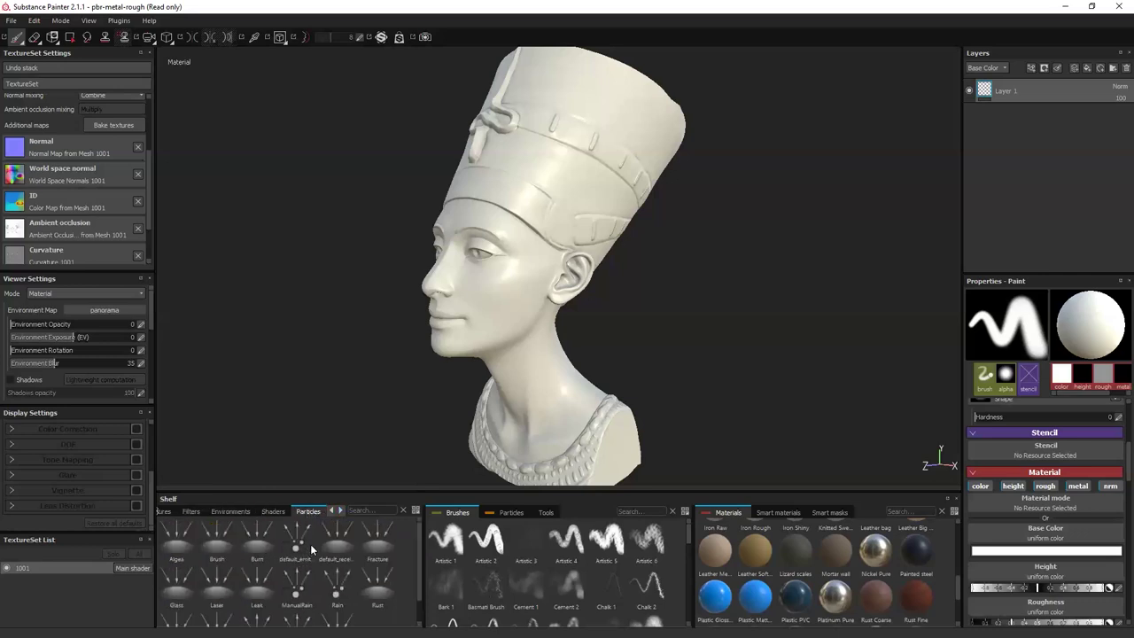
Scroll the shelf categories back and show the alphas library again.
{"action": "left_click", "coordinate": [331, 512]}
{"action": "left_click", "coordinate": [330, 511]}
{"action": "left_click", "coordinate": [330, 511]}
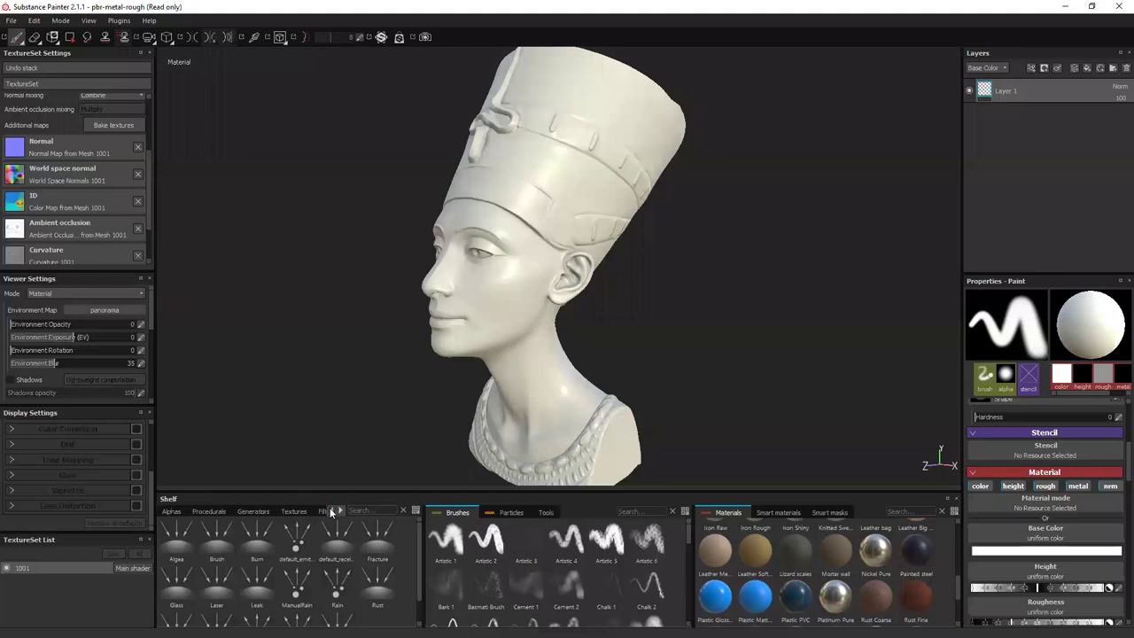
{"action": "left_click", "coordinate": [167, 512]}
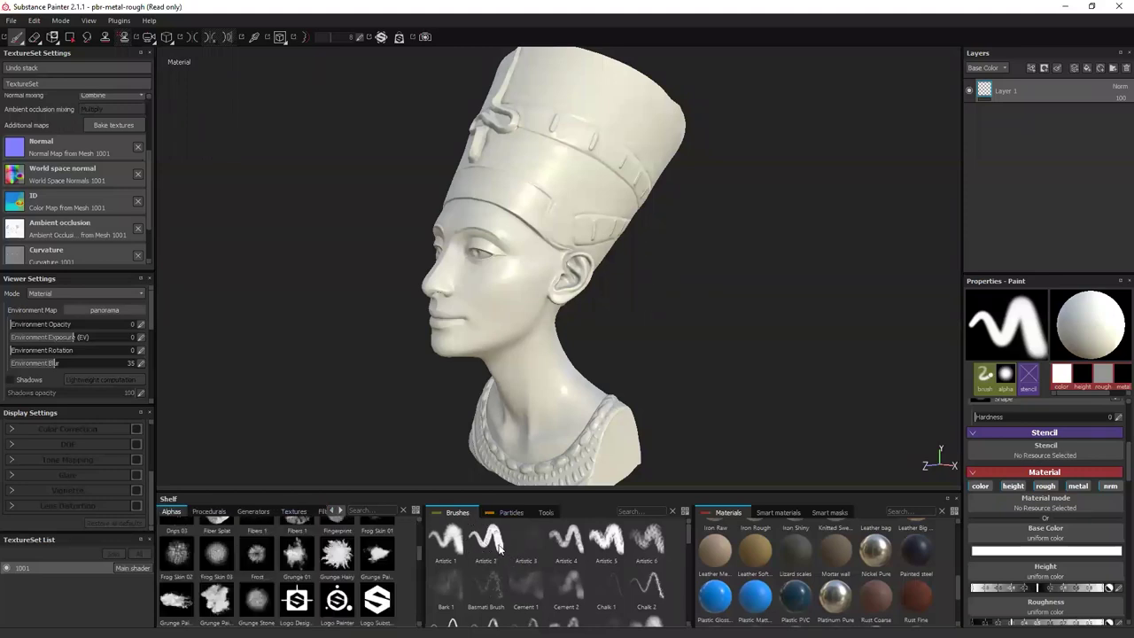
Pick the Scratches 4 brush from the Brushes shelf for painting.
{"action": "scroll", "coordinate": [501, 550], "scroll_direction": "down", "scroll_amount": 3}
{"action": "scroll", "coordinate": [536, 577], "scroll_direction": "down", "scroll_amount": 3}
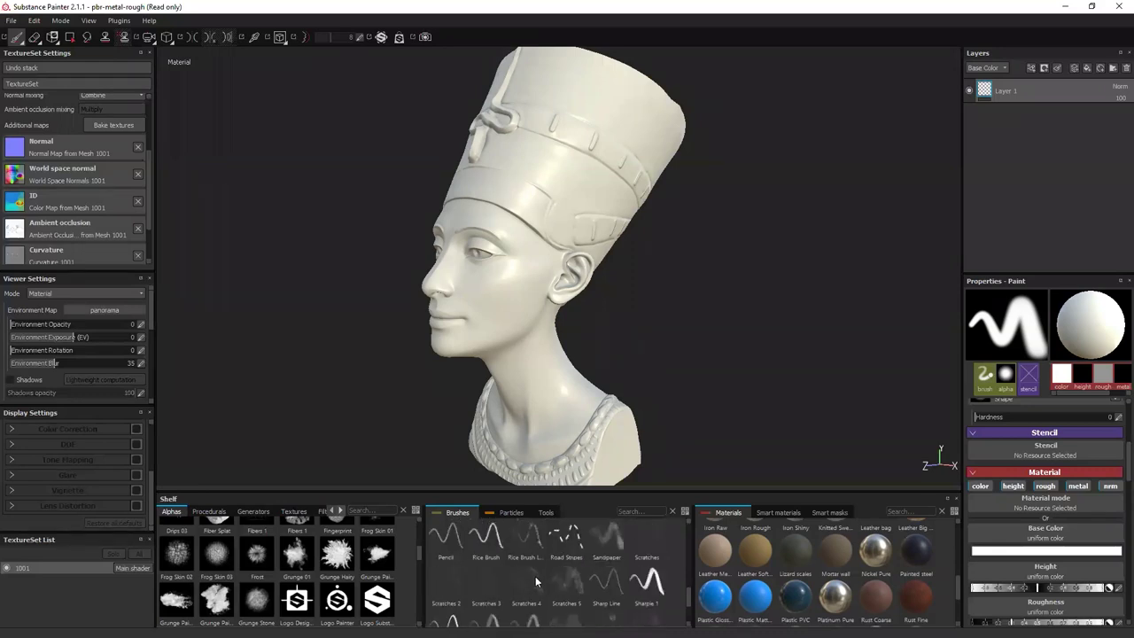
{"action": "mouse_move", "coordinate": [535, 579]}
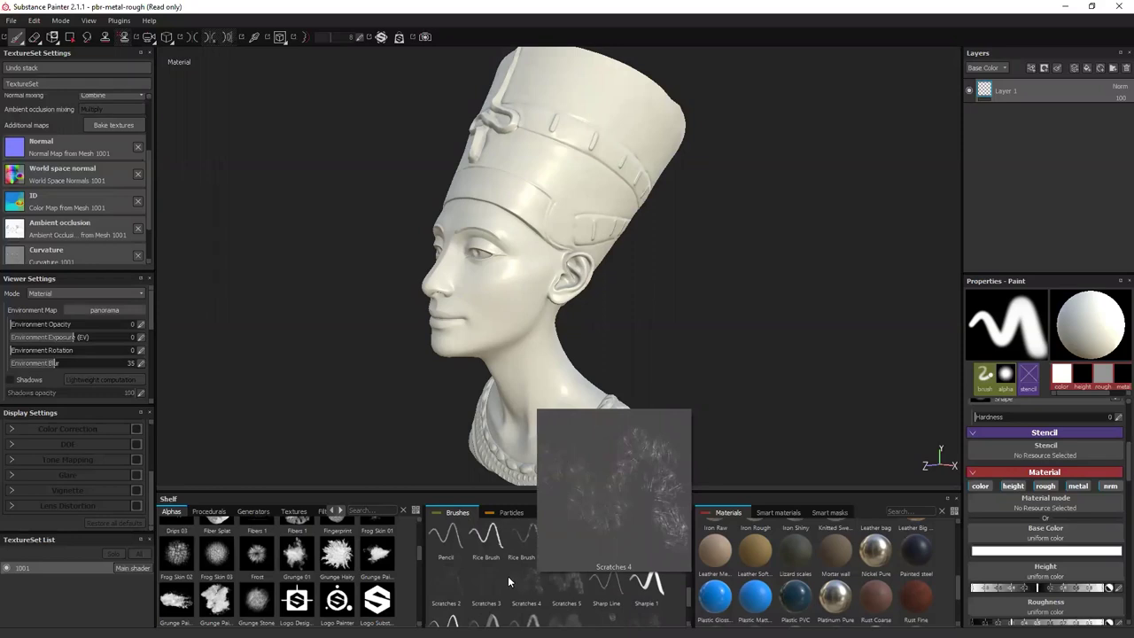
{"action": "left_click", "coordinate": [514, 583]}
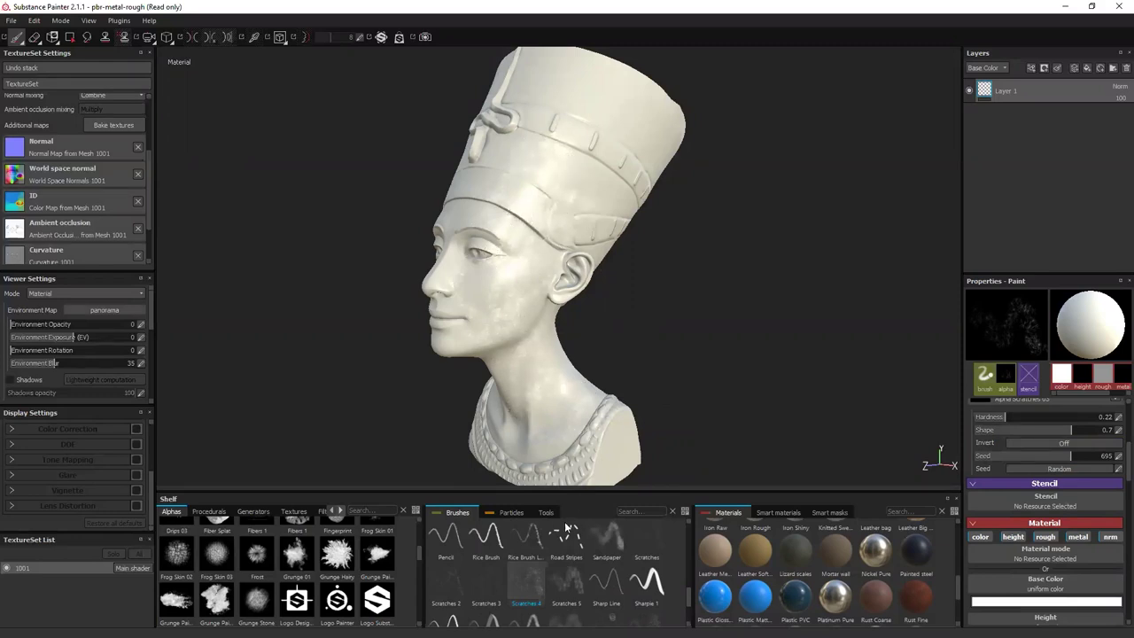
Select the Spots brush and paint a stroke of spots over the headdress, face and neck.
{"action": "scroll", "coordinate": [612, 574], "scroll_direction": "down", "scroll_amount": 2}
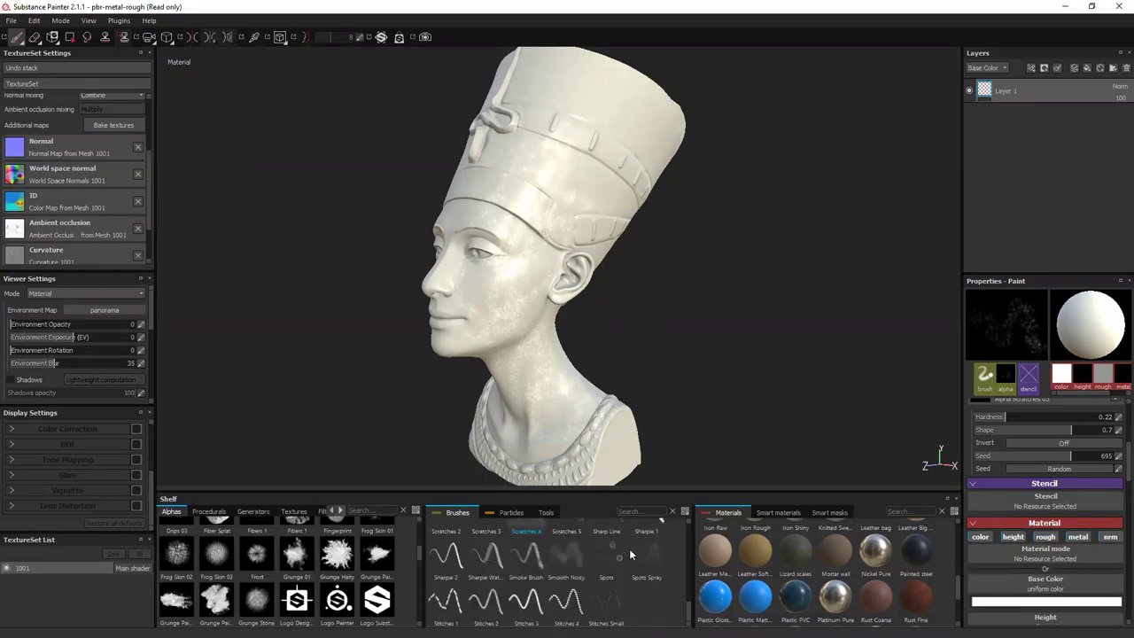
{"action": "left_click", "coordinate": [618, 555]}
{"action": "mouse_move", "coordinate": [522, 146]}
{"action": "left_mouse_down"}
{"action": "mouse_move", "coordinate": [609, 146]}
{"action": "mouse_move", "coordinate": [498, 104]}
{"action": "mouse_move", "coordinate": [505, 321]}
{"action": "mouse_move", "coordinate": [580, 364]}
{"action": "left_mouse_up"}
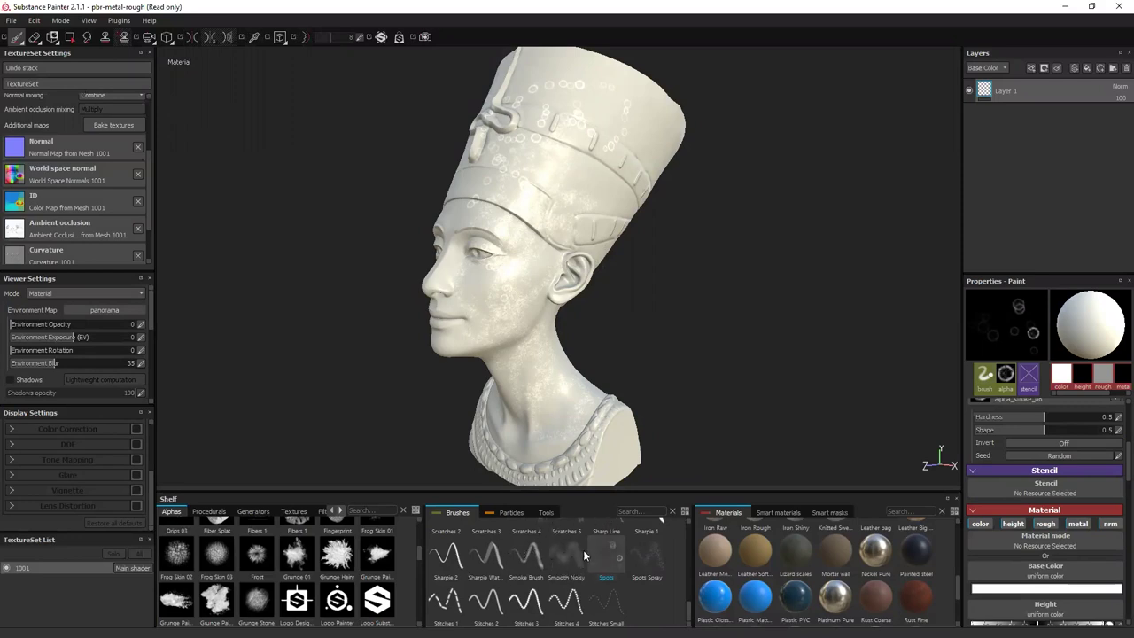
Scroll Properties - Paint up to the Brush section and open the Alpha slot's picker.
{"action": "scroll", "coordinate": [1065, 438], "scroll_direction": "up", "scroll_amount": 5}
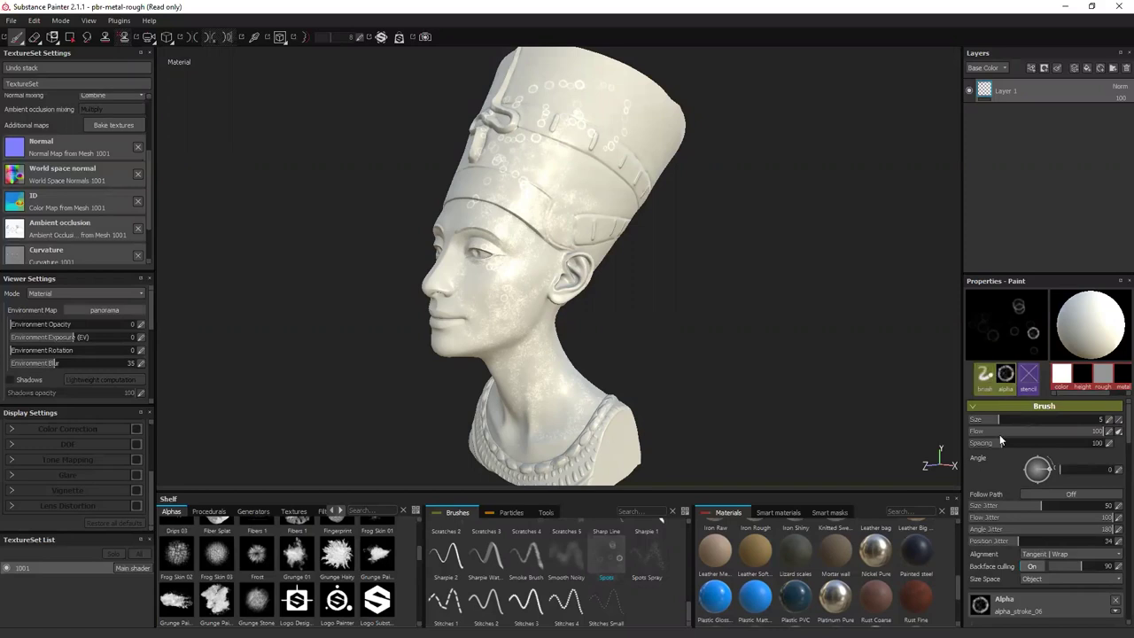
{"action": "left_click", "coordinate": [1027, 602]}
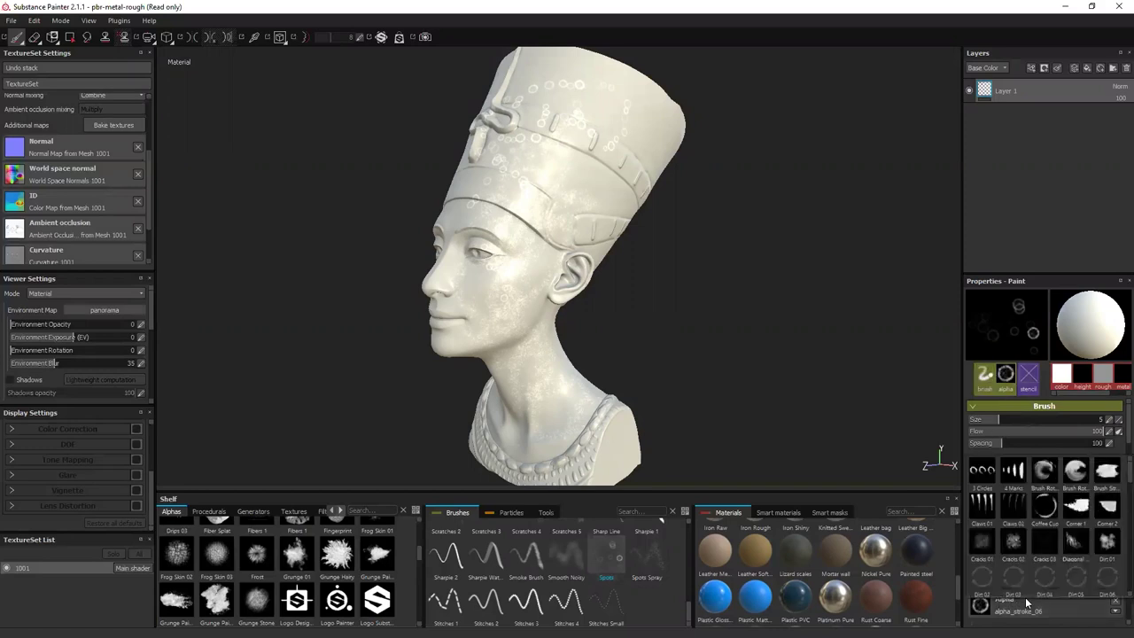
Apply the Claws 01 alpha to the brush, then reopen the alpha picker and scroll through it.
{"action": "left_click", "coordinate": [984, 506]}
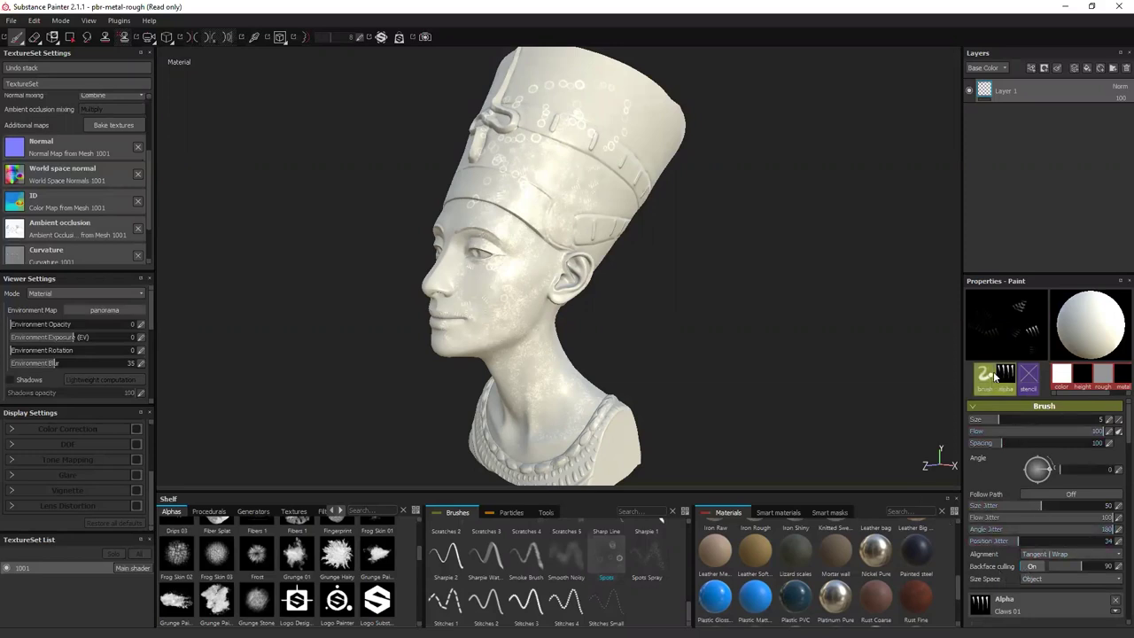
{"action": "left_click", "coordinate": [1028, 608]}
{"action": "scroll", "coordinate": [1057, 523], "scroll_direction": "down", "scroll_amount": 10}
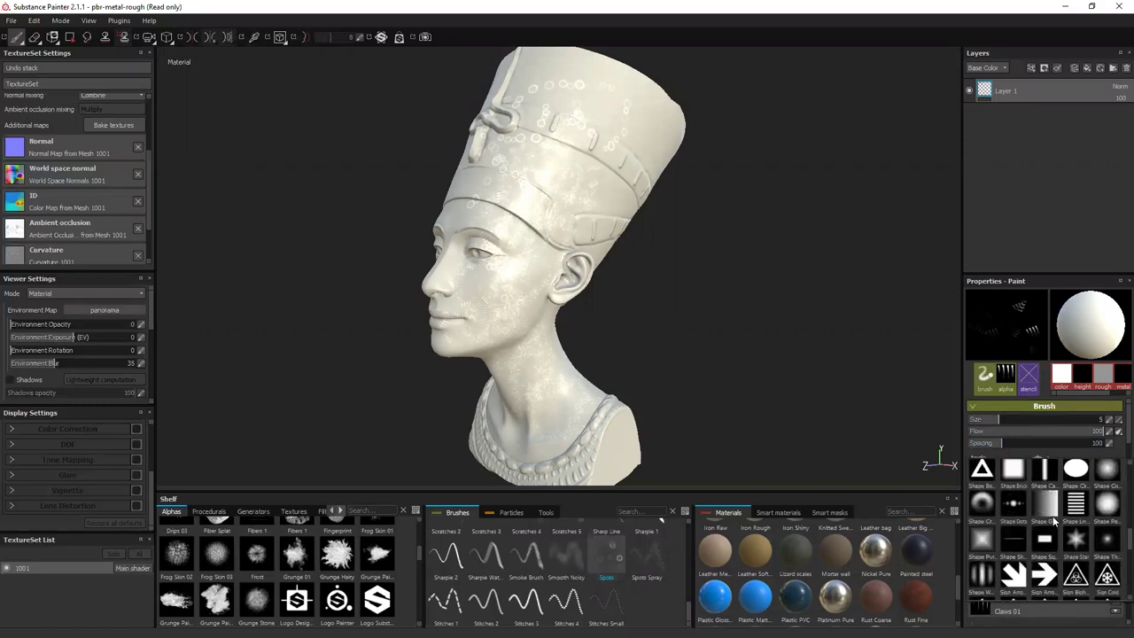
{"action": "scroll", "coordinate": [1050, 567], "scroll_direction": "down", "scroll_amount": 2}
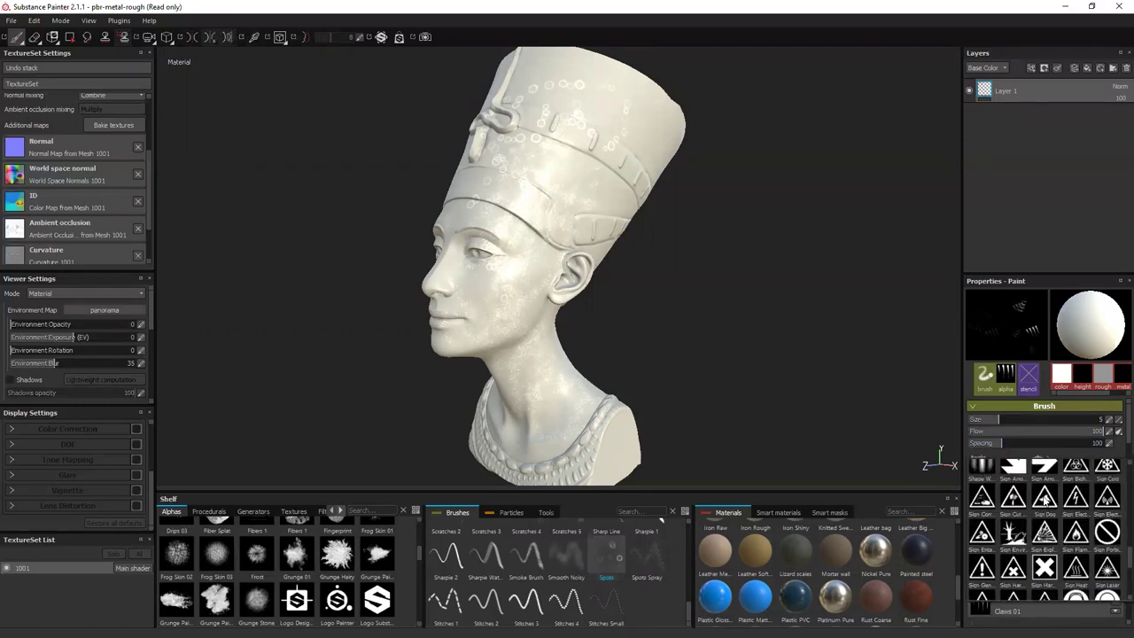
{"action": "scroll", "coordinate": [1067, 527], "scroll_direction": "down", "scroll_amount": 2}
{"action": "scroll", "coordinate": [1063, 527], "scroll_direction": "up", "scroll_amount": 3}
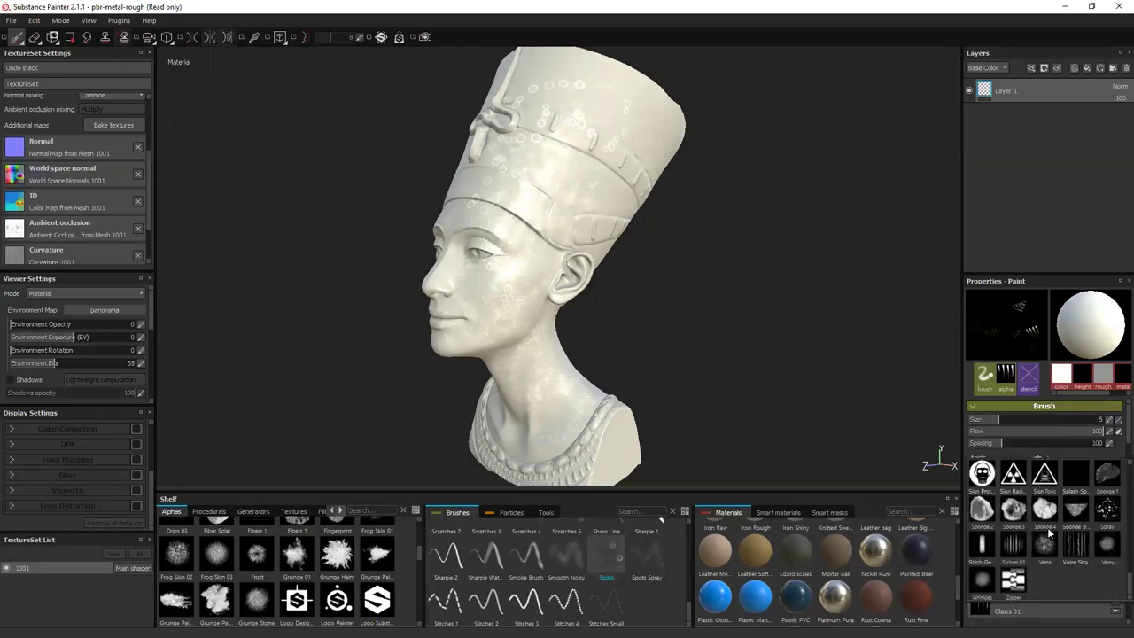
{"action": "scroll", "coordinate": [1054, 528], "scroll_direction": "up", "scroll_amount": 3}
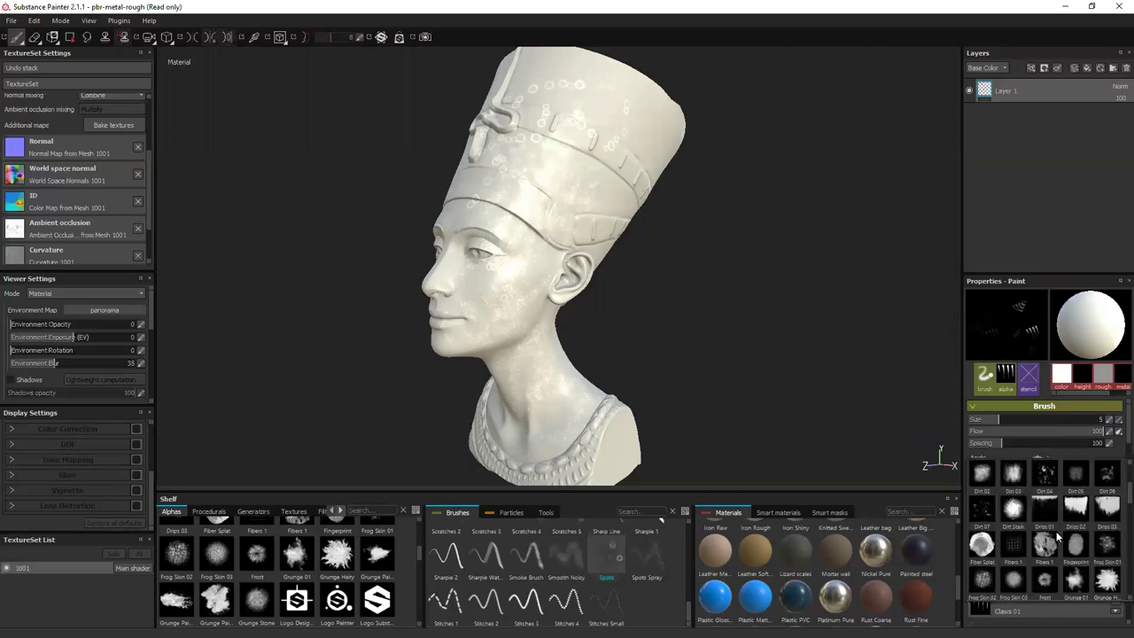
Choose the Logo Painter alpha at size 13.14 and stamp it across the headdress.
{"action": "left_click", "coordinate": [981, 537]}
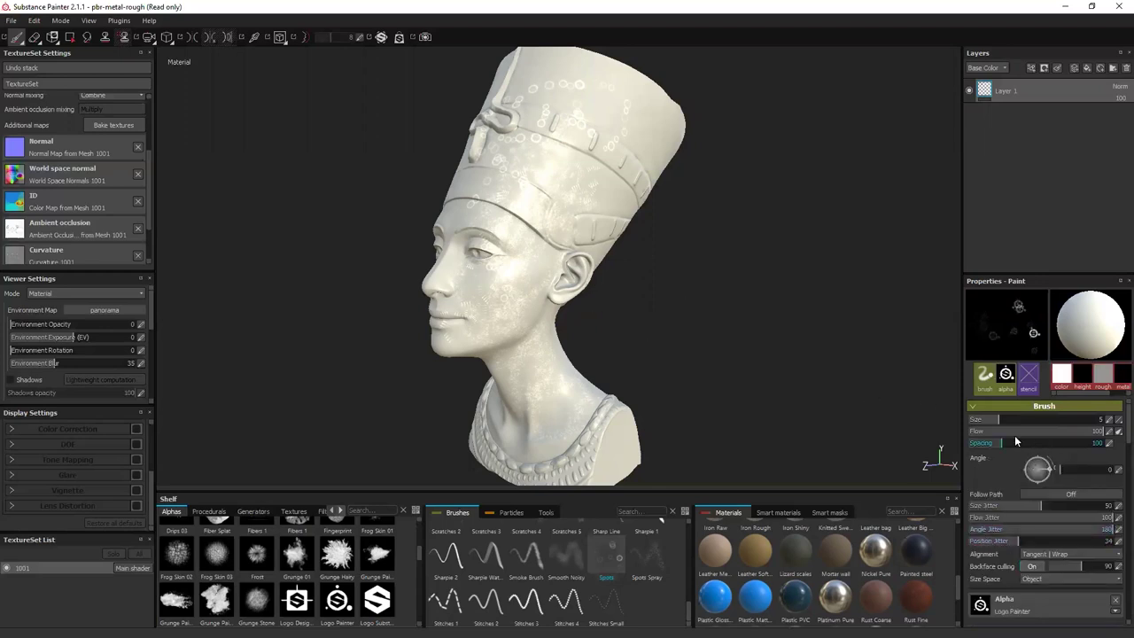
{"action": "left_click_drag", "start_coordinate": [1000, 420], "coordinate": [1017, 419]}
{"action": "mouse_move", "coordinate": [528, 189]}
{"action": "left_mouse_down"}
{"action": "mouse_move", "coordinate": [586, 173]}
{"action": "mouse_move", "coordinate": [628, 135]}
{"action": "mouse_move", "coordinate": [538, 101]}
{"action": "mouse_move", "coordinate": [591, 145]}
{"action": "left_mouse_up"}
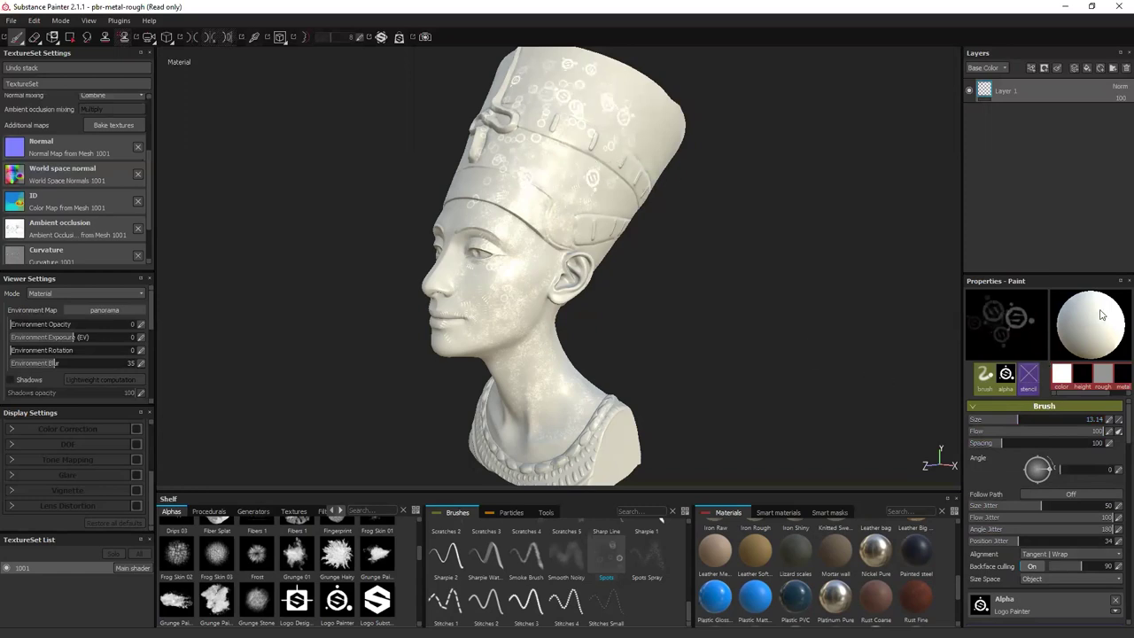
Switch the base colour to red and stamp red logo marks over the headdress, face and neck.
{"action": "left_click", "coordinate": [1062, 378]}
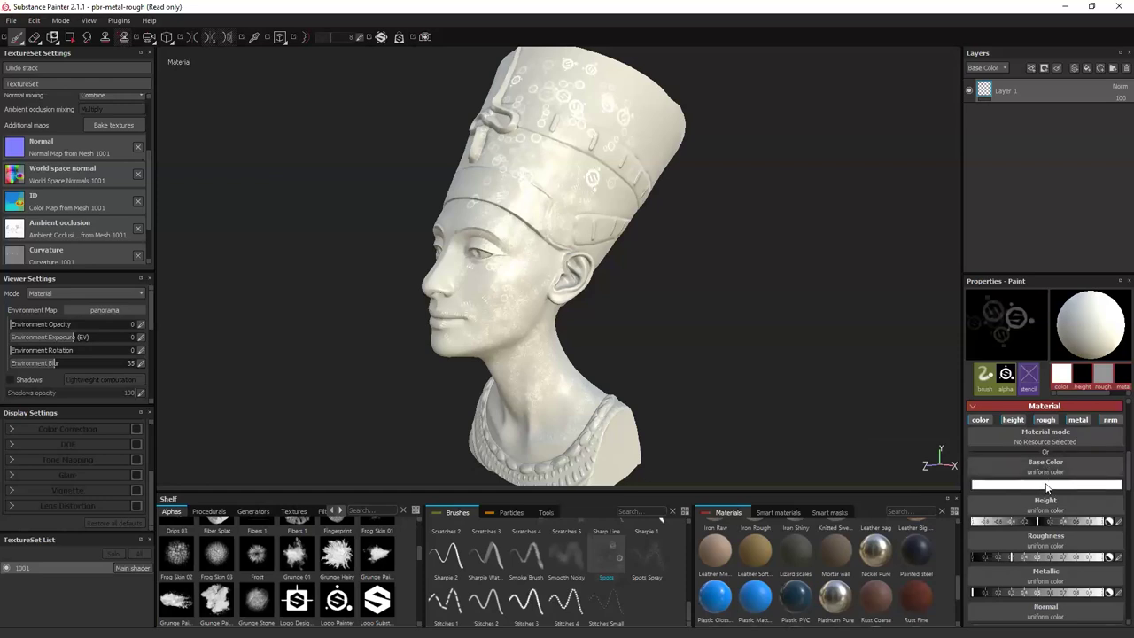
{"action": "left_click", "coordinate": [1046, 486]}
{"action": "left_click_drag", "start_coordinate": [1007, 466], "coordinate": [1018, 459]}
{"action": "left_click", "coordinate": [498, 192]}
{"action": "mouse_move", "coordinate": [560, 188]}
{"action": "left_mouse_down"}
{"action": "mouse_move", "coordinate": [605, 175]}
{"action": "mouse_move", "coordinate": [617, 151]}
{"action": "mouse_move", "coordinate": [586, 120]}
{"action": "mouse_move", "coordinate": [506, 124]}
{"action": "mouse_move", "coordinate": [536, 181]}
{"action": "mouse_move", "coordinate": [563, 153]}
{"action": "mouse_move", "coordinate": [559, 105]}
{"action": "mouse_move", "coordinate": [612, 116]}
{"action": "mouse_move", "coordinate": [510, 232]}
{"action": "mouse_move", "coordinate": [521, 316]}
{"action": "mouse_move", "coordinate": [507, 364]}
{"action": "mouse_move", "coordinate": [450, 262]}
{"action": "mouse_move", "coordinate": [483, 343]}
{"action": "mouse_move", "coordinate": [547, 344]}
{"action": "mouse_move", "coordinate": [533, 225]}
{"action": "mouse_move", "coordinate": [635, 159]}
{"action": "mouse_move", "coordinate": [571, 224]}
{"action": "mouse_move", "coordinate": [593, 228]}
{"action": "mouse_move", "coordinate": [589, 161]}
{"action": "left_mouse_up"}
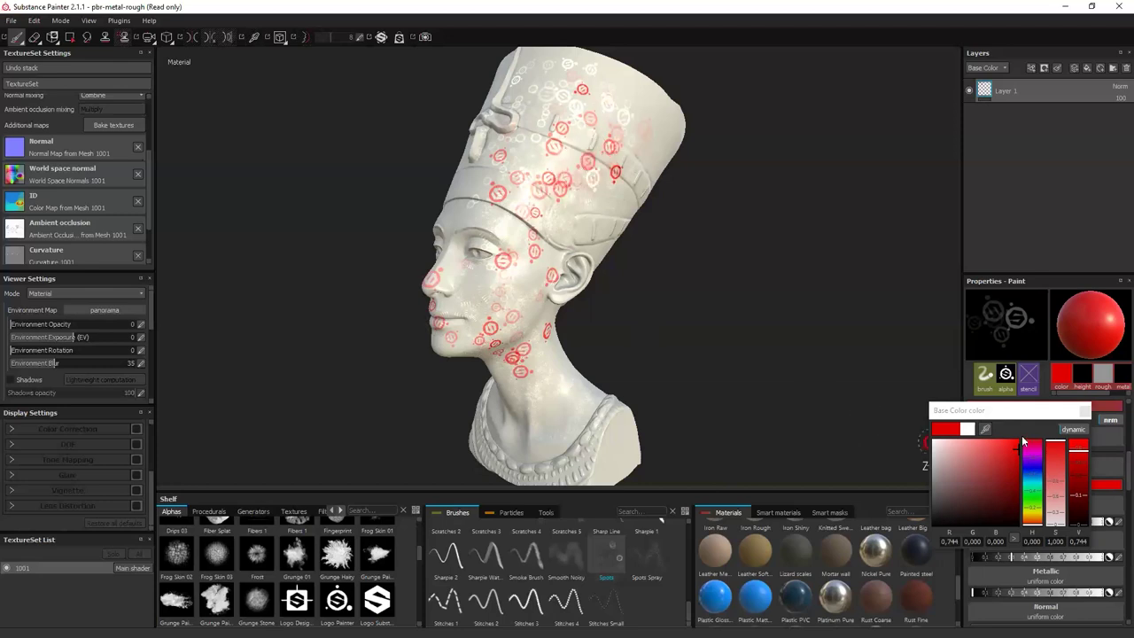
Lower size jitter to 40 and paint red stamps from the headdress down to the collar.
{"action": "left_click", "coordinate": [986, 377]}
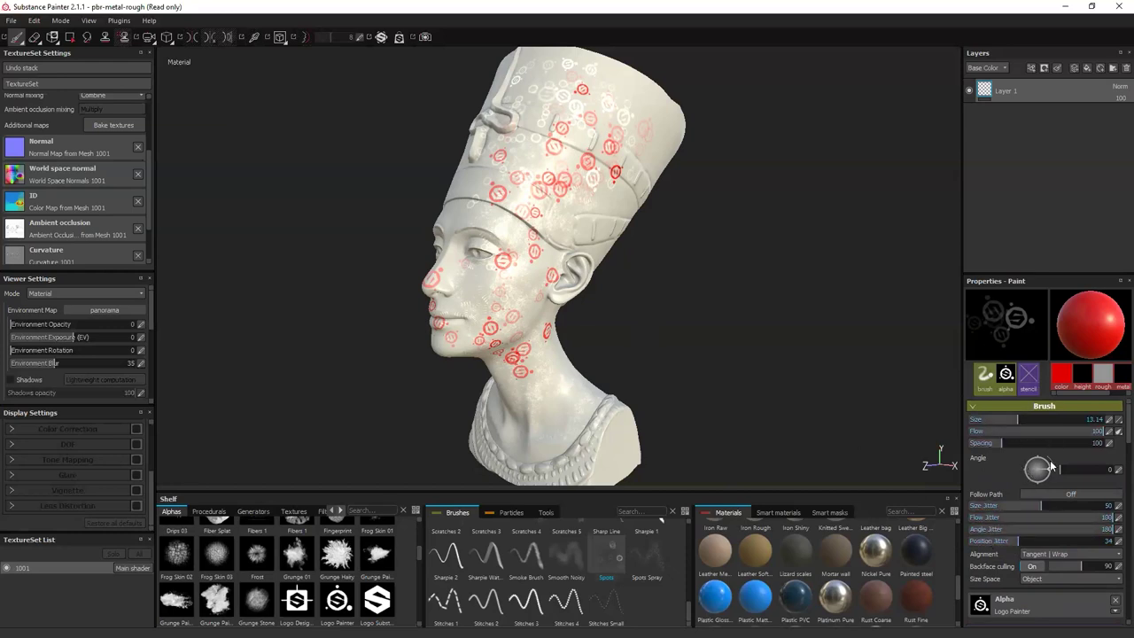
{"action": "mouse_move", "coordinate": [1032, 503]}
{"action": "left_mouse_down"}
{"action": "mouse_move", "coordinate": [1008, 504]}
{"action": "mouse_move", "coordinate": [1051, 514]}
{"action": "mouse_move", "coordinate": [957, 525]}
{"action": "mouse_move", "coordinate": [1107, 522]}
{"action": "mouse_move", "coordinate": [972, 523]}
{"action": "left_mouse_up"}
{"action": "mouse_move", "coordinate": [583, 210]}
{"action": "left_mouse_down"}
{"action": "mouse_move", "coordinate": [496, 191]}
{"action": "mouse_move", "coordinate": [496, 283]}
{"action": "mouse_move", "coordinate": [567, 412]}
{"action": "mouse_move", "coordinate": [518, 445]}
{"action": "mouse_move", "coordinate": [535, 253]}
{"action": "mouse_move", "coordinate": [634, 102]}
{"action": "mouse_move", "coordinate": [589, 87]}
{"action": "left_mouse_up"}
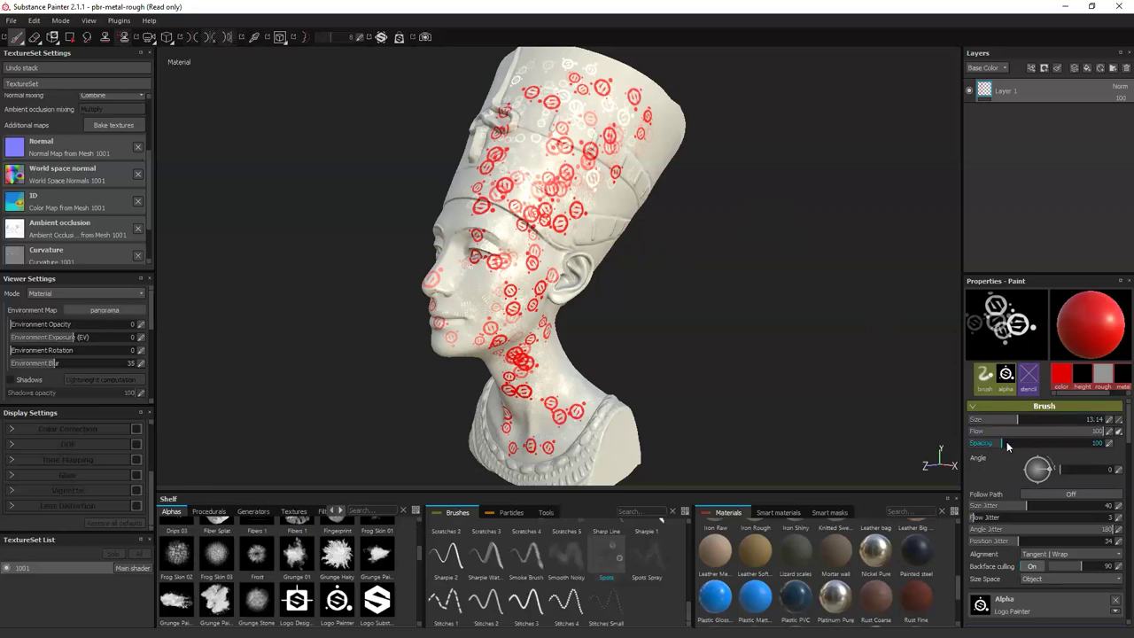
Set flow jitter to 0 and spacing to 68, testing the brush in the preview.
{"action": "mouse_move", "coordinate": [1000, 516]}
{"action": "left_mouse_down"}
{"action": "mouse_move", "coordinate": [1013, 519]}
{"action": "mouse_move", "coordinate": [940, 523]}
{"action": "left_mouse_up"}
{"action": "mouse_move", "coordinate": [1001, 442]}
{"action": "left_mouse_down"}
{"action": "mouse_move", "coordinate": [1058, 448]}
{"action": "mouse_move", "coordinate": [969, 448]}
{"action": "mouse_move", "coordinate": [1002, 447]}
{"action": "mouse_move", "coordinate": [990, 447]}
{"action": "left_mouse_up"}
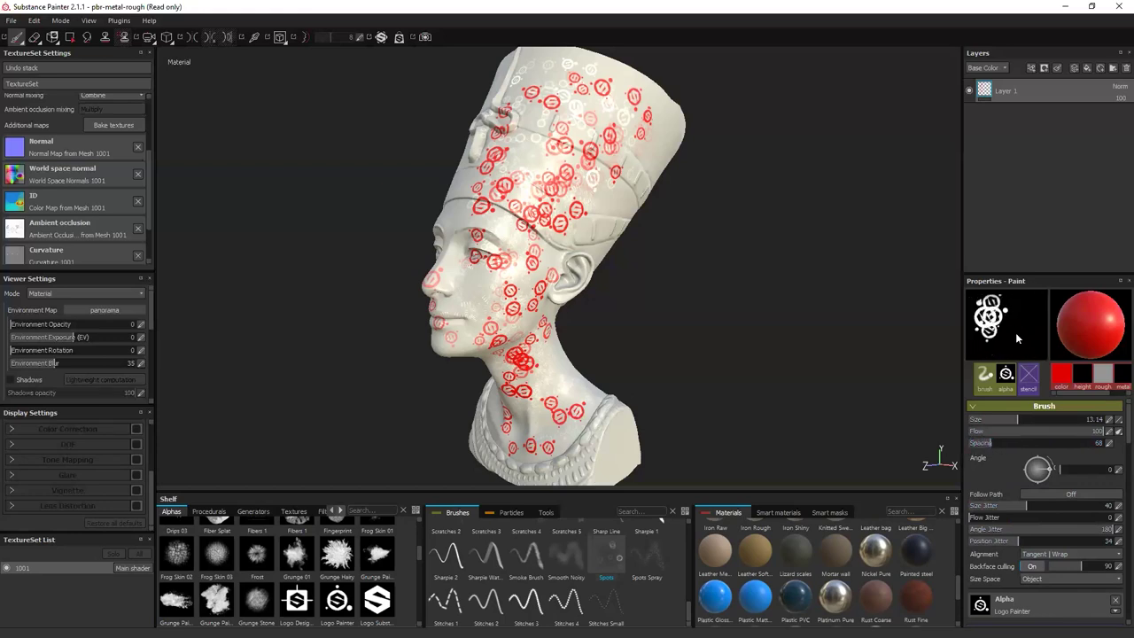
{"action": "mouse_move", "coordinate": [1035, 301]}
{"action": "left_mouse_down"}
{"action": "mouse_move", "coordinate": [1032, 355]}
{"action": "mouse_move", "coordinate": [973, 350]}
{"action": "left_mouse_up"}
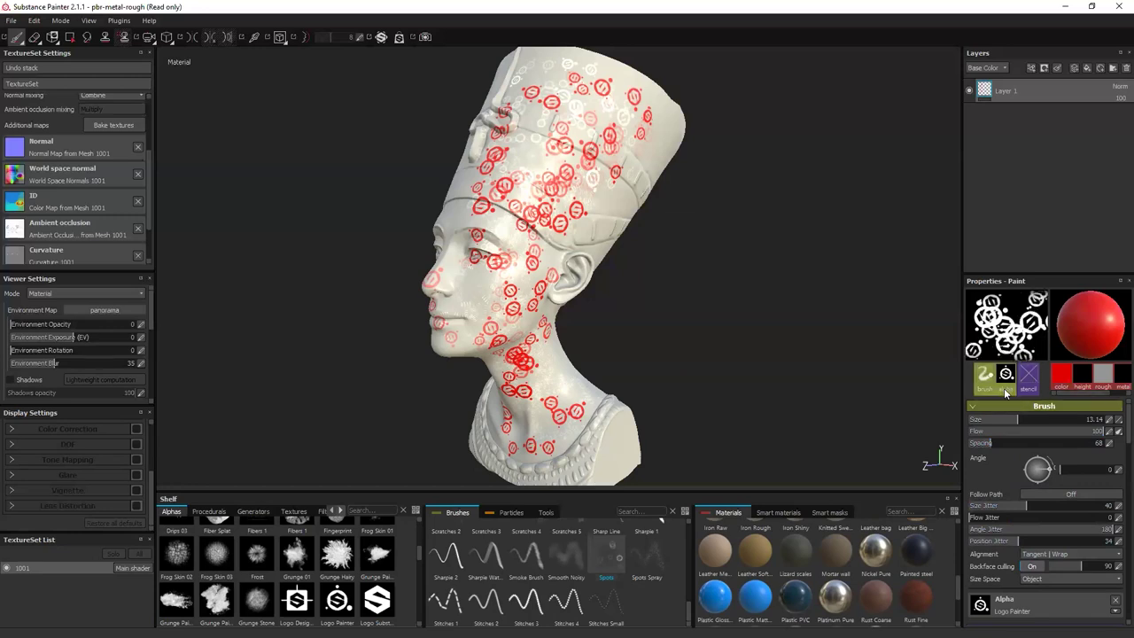
{"action": "left_click", "coordinate": [1084, 385]}
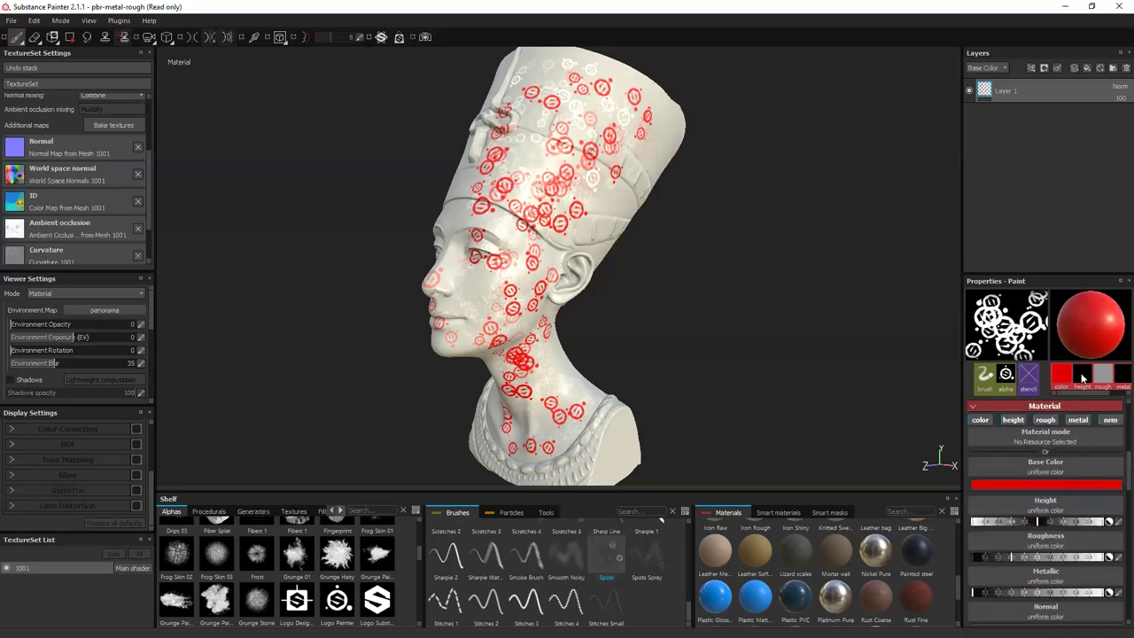
{"action": "left_click", "coordinate": [985, 380]}
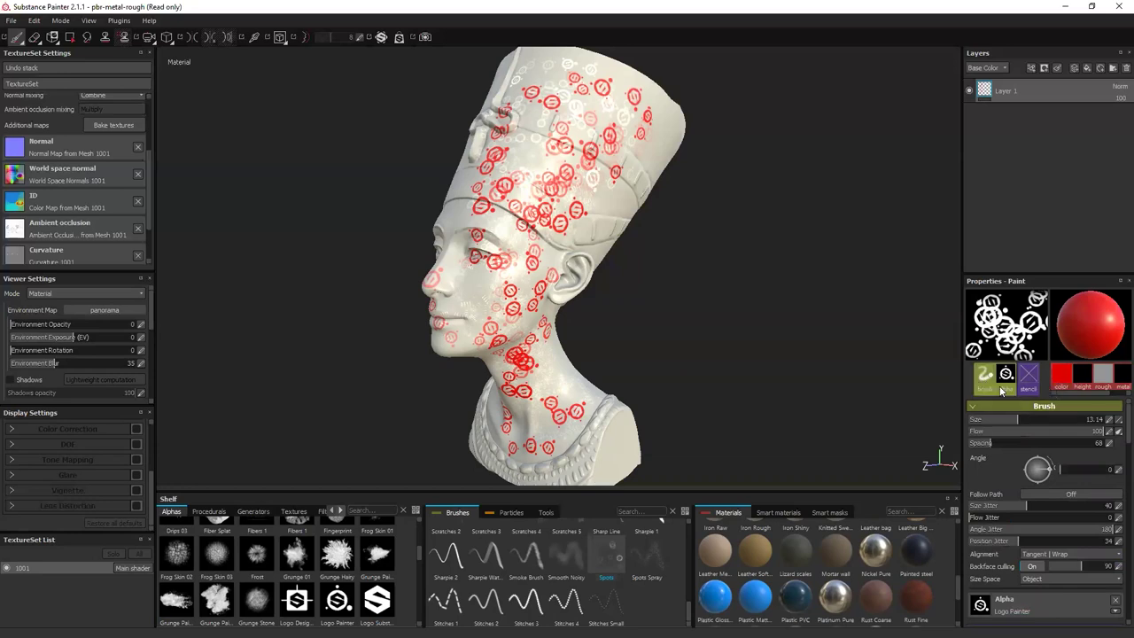
{"action": "left_click", "coordinate": [1061, 390]}
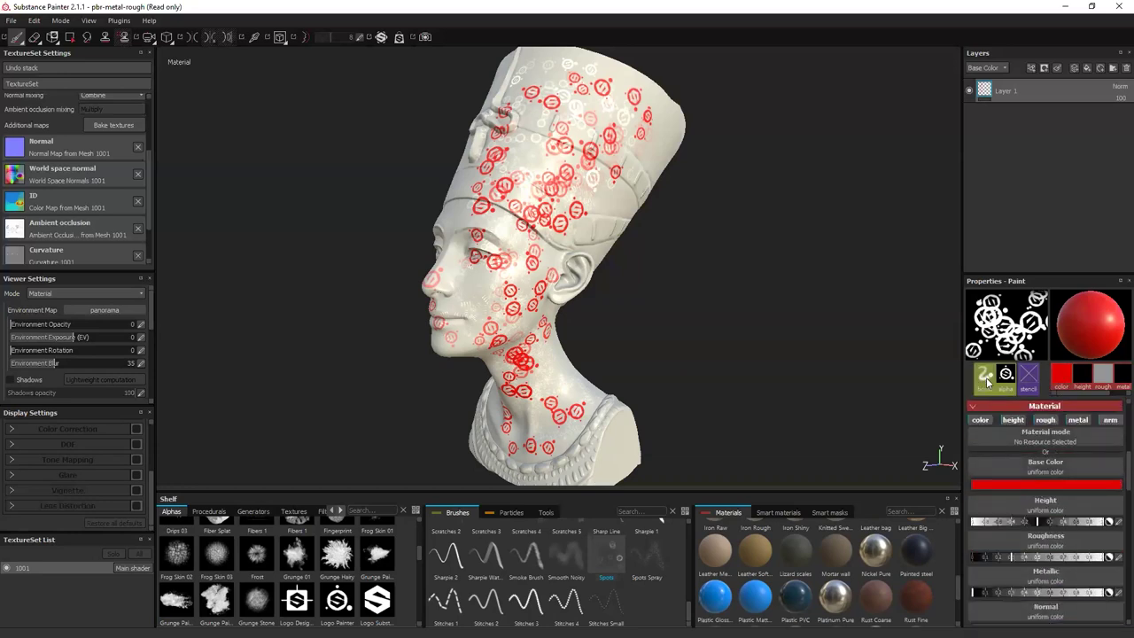
{"action": "left_click", "coordinate": [985, 379]}
{"action": "left_click", "coordinate": [1063, 376]}
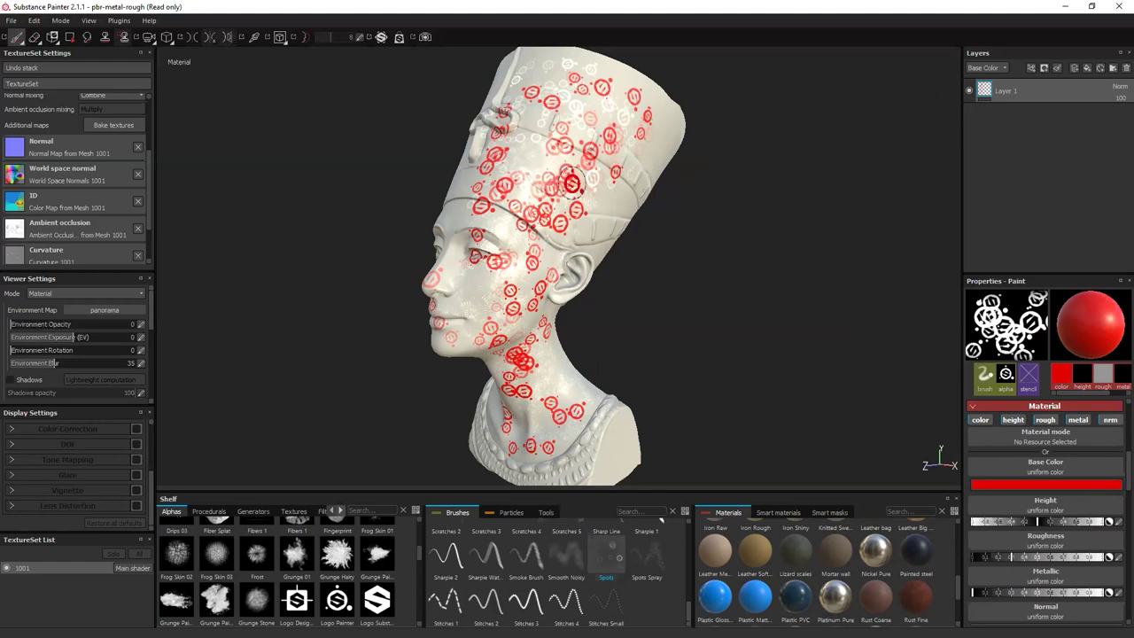
{"action": "left_click", "coordinate": [970, 91]}
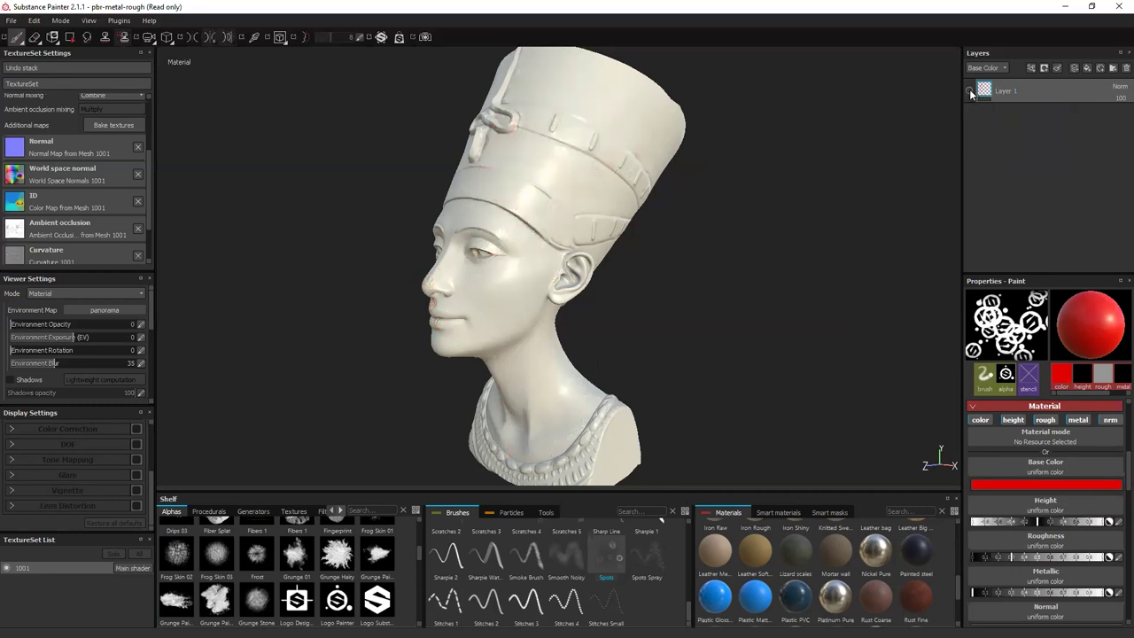
{"action": "left_click", "coordinate": [970, 92]}
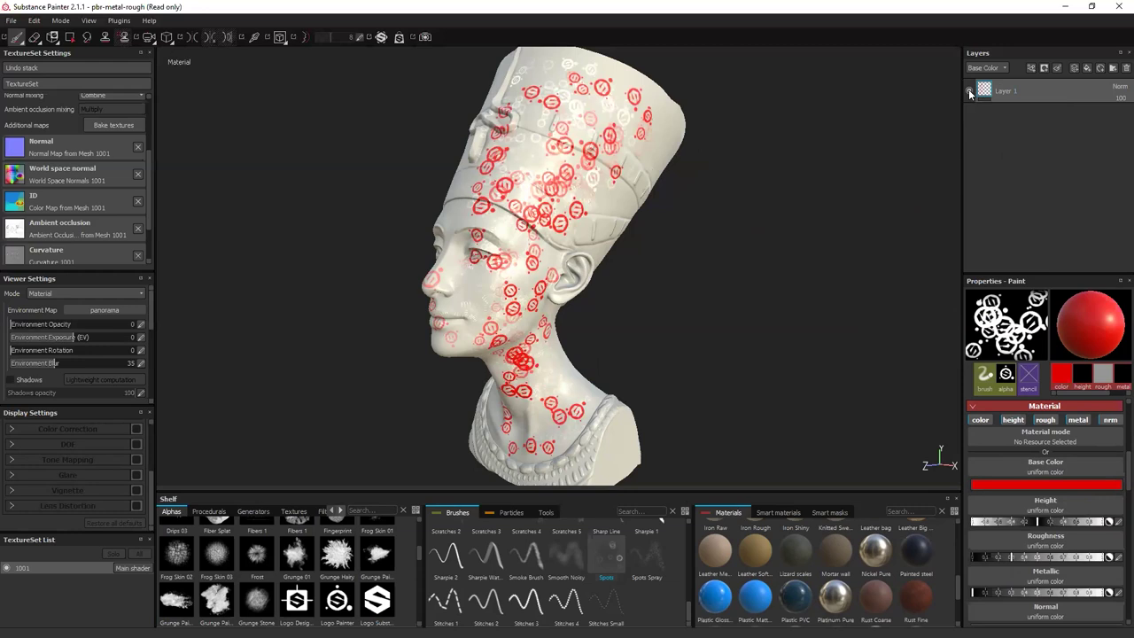
{"action": "left_click", "coordinate": [970, 91]}
{"action": "left_click", "coordinate": [970, 91]}
{"action": "left_click", "coordinate": [1117, 88]}
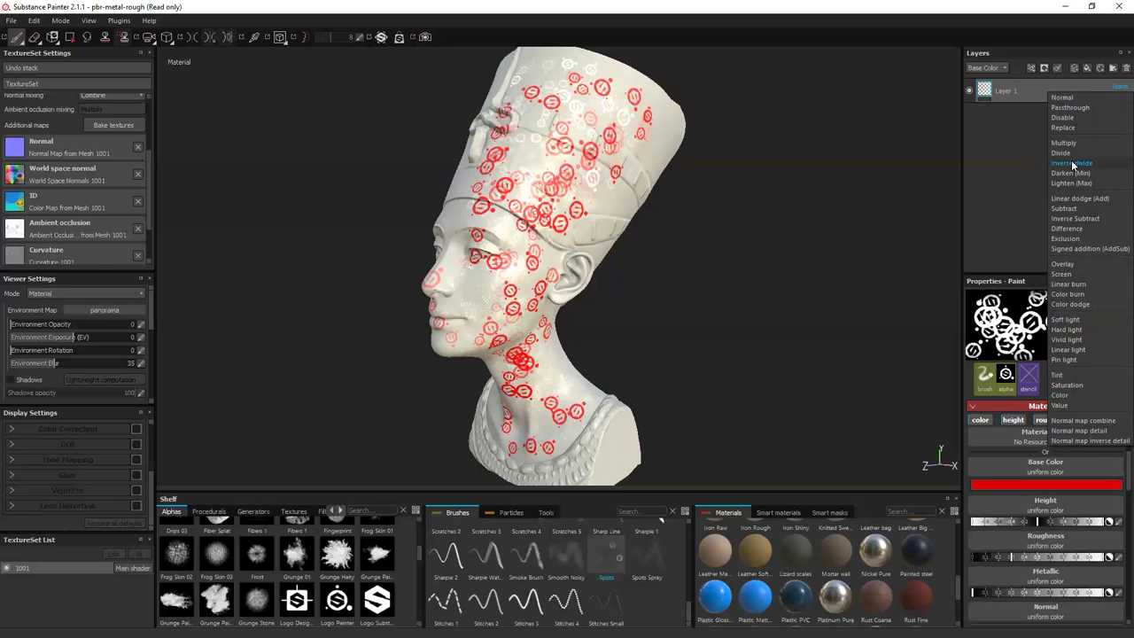
{"action": "left_click", "coordinate": [1004, 150]}
{"action": "left_click", "coordinate": [1121, 97]}
{"action": "mouse_move", "coordinate": [1122, 109]}
{"action": "left_mouse_down"}
{"action": "mouse_move", "coordinate": [1083, 113]}
{"action": "mouse_move", "coordinate": [1118, 112]}
{"action": "left_mouse_up"}
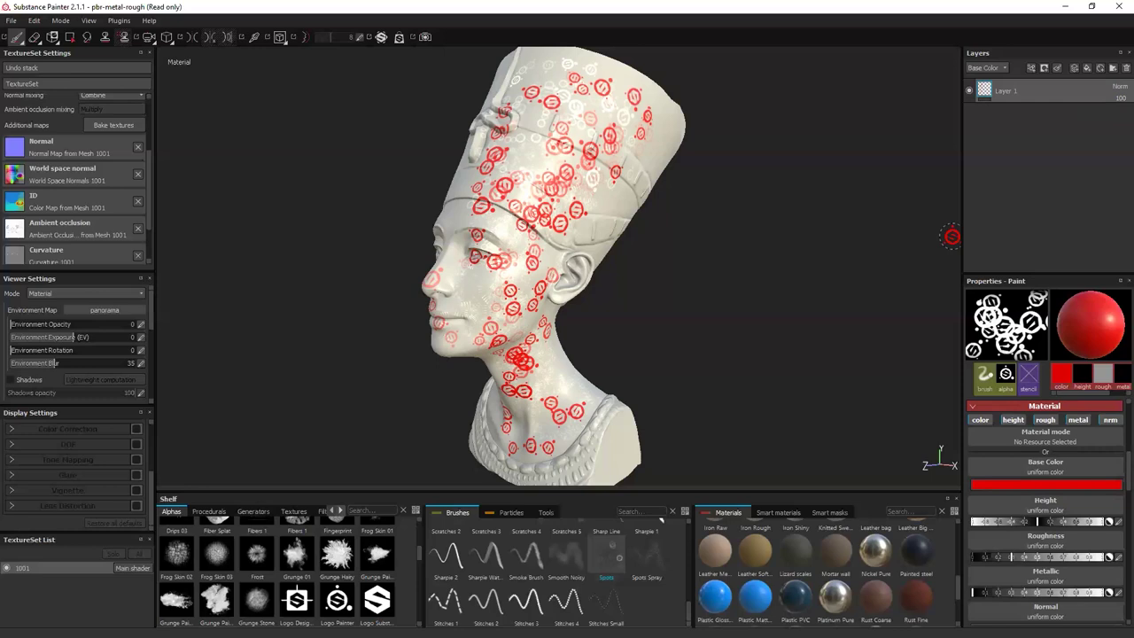
{"action": "left_click", "coordinate": [1115, 70]}
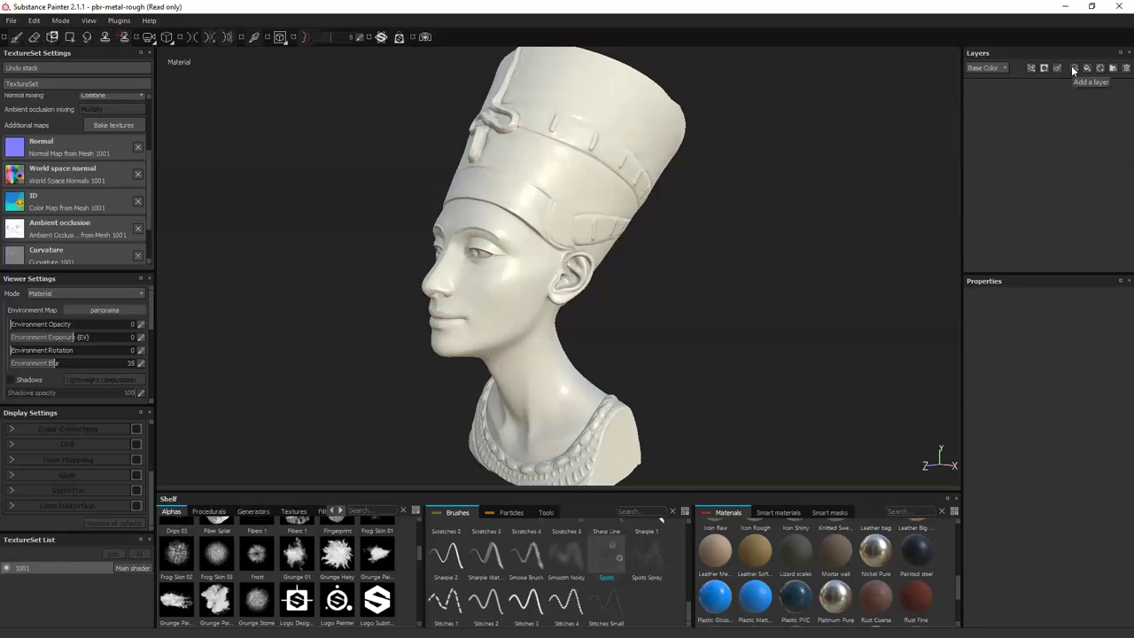
Add a fresh empty paint layer to the layer stack.
{"action": "left_click", "coordinate": [1073, 69]}
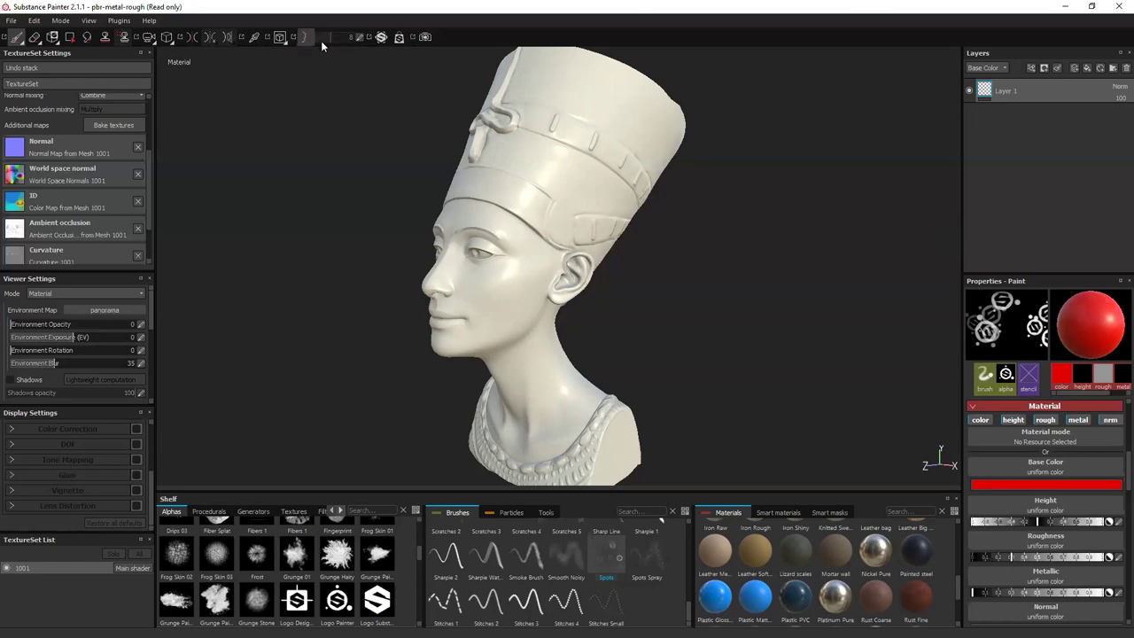
Enable symmetrical painting and check the mirror axis options.
{"action": "left_click", "coordinate": [193, 38]}
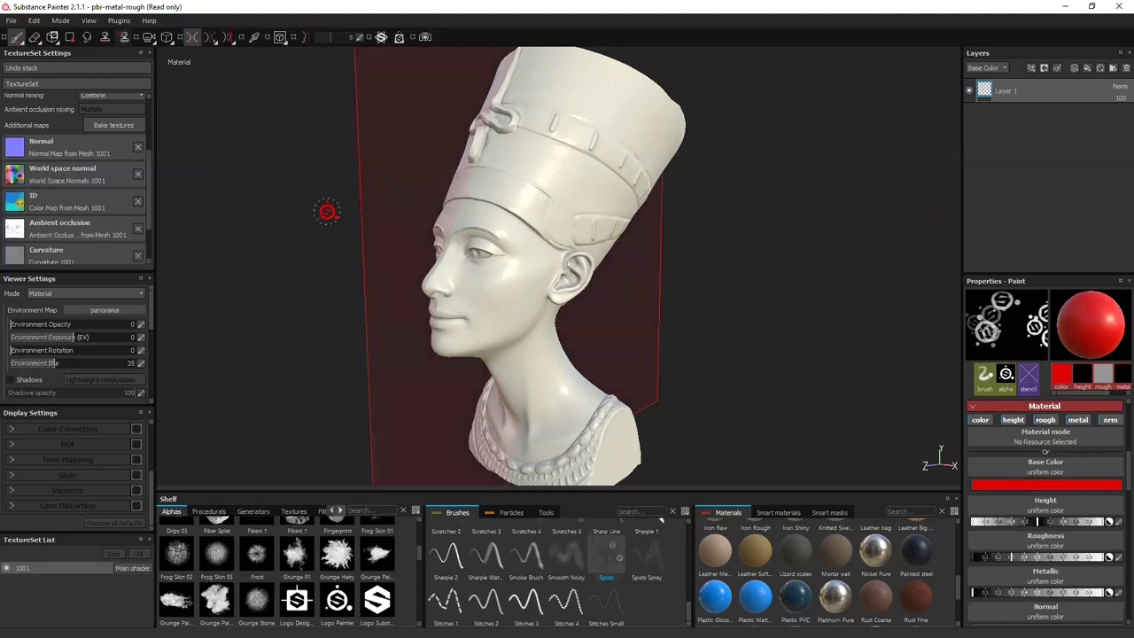
{"action": "left_click_drag", "start_coordinate": [278, 160], "coordinate": [303, 182], "text": "alt"}
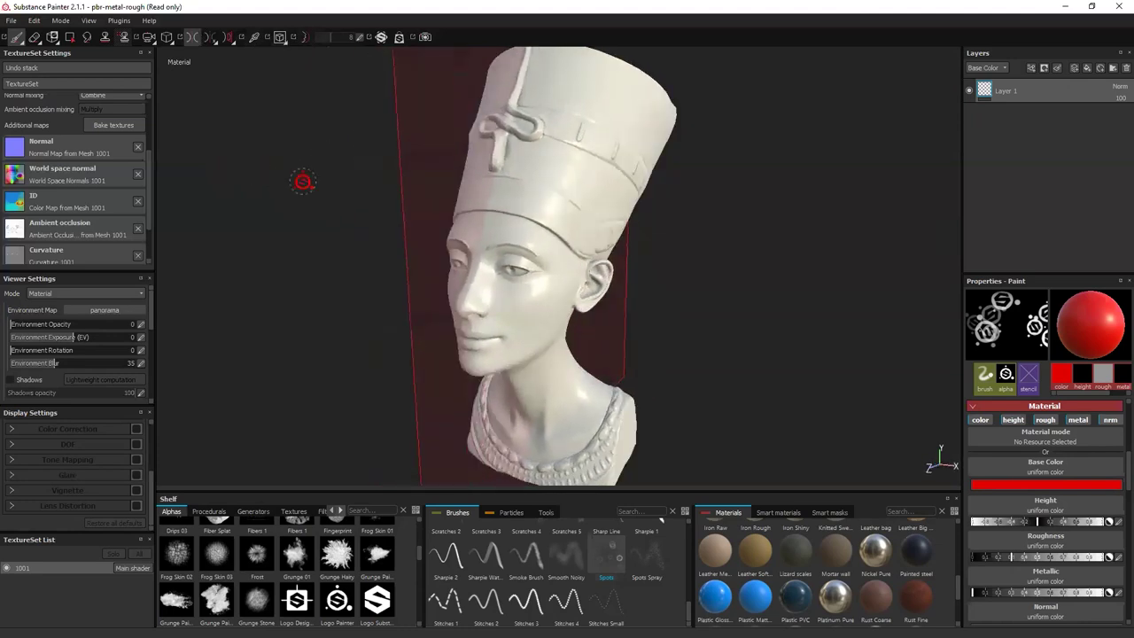
{"action": "left_click", "coordinate": [215, 41]}
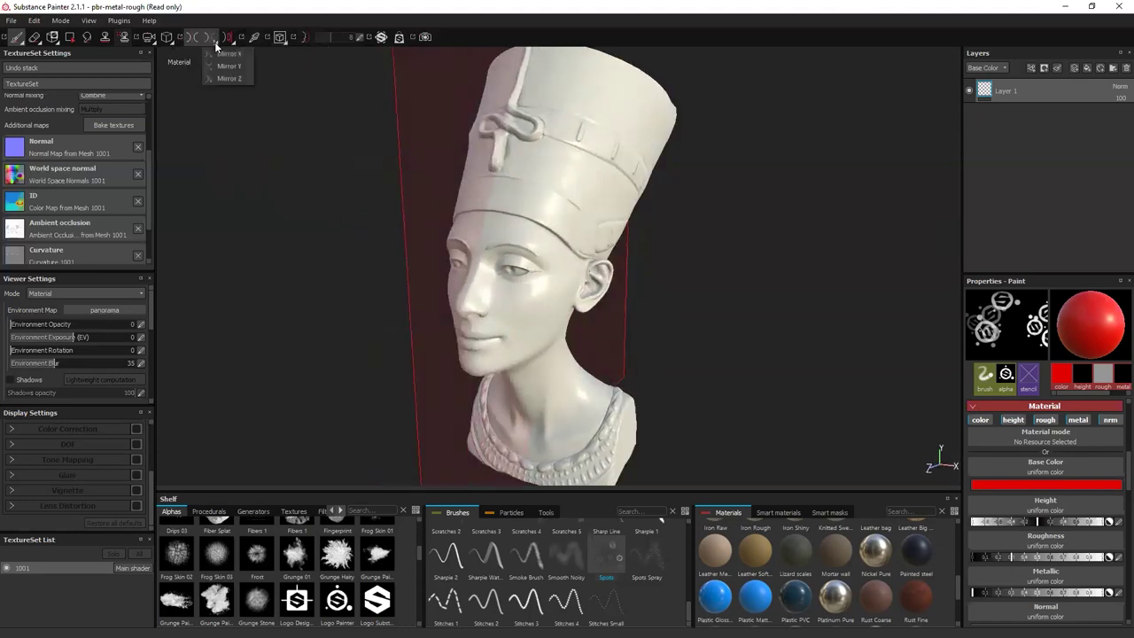
{"action": "left_click", "coordinate": [228, 119]}
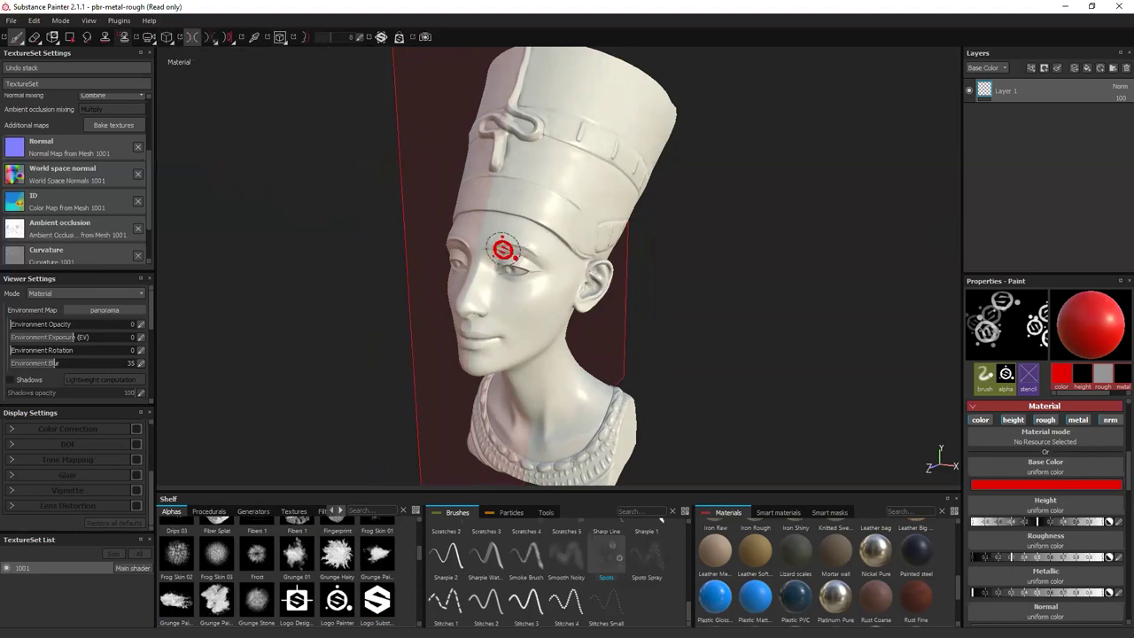
Paint a mirrored test stroke above the left eye, then undo it.
{"action": "left_click_drag", "start_coordinate": [291, 307], "coordinate": [302, 295], "text": "alt"}
{"action": "mouse_move", "coordinate": [506, 228]}
{"action": "left_mouse_down"}
{"action": "mouse_move", "coordinate": [537, 197]}
{"action": "mouse_move", "coordinate": [519, 233]}
{"action": "mouse_move", "coordinate": [542, 226]}
{"action": "left_mouse_up"}
{"action": "mouse_move", "coordinate": [735, 245]}
{"action": "left_mouse_down", "text": "alt"}
{"action": "mouse_move", "coordinate": [805, 274]}
{"action": "mouse_move", "coordinate": [843, 266]}
{"action": "mouse_move", "coordinate": [717, 273]}
{"action": "left_mouse_up", "text": "alt"}
{"action": "key", "text": "ctrl+z"}
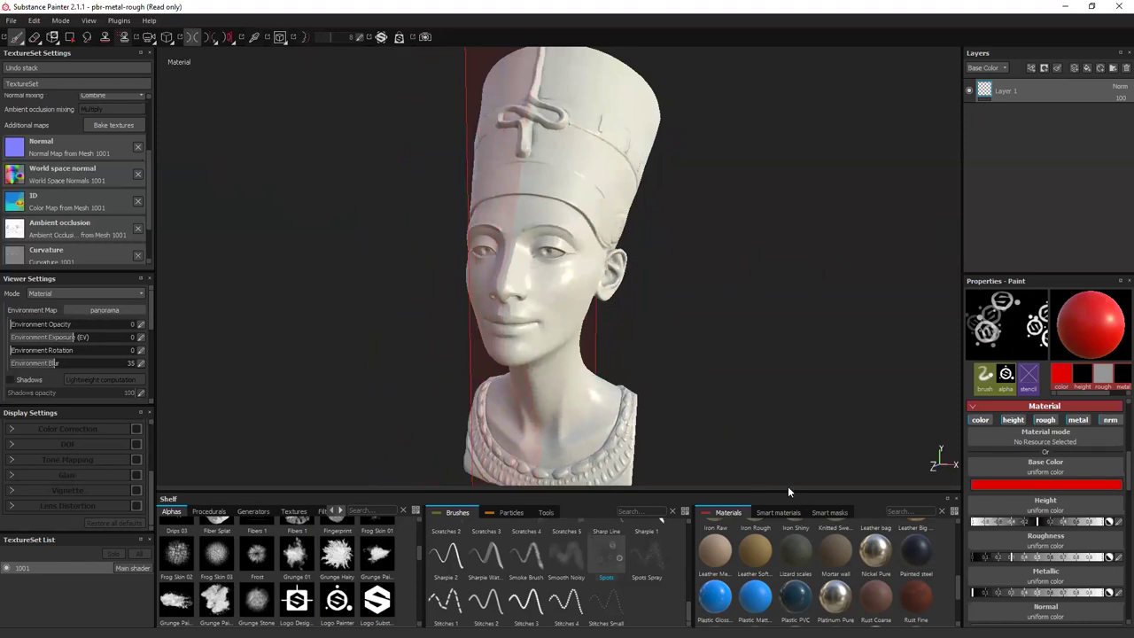
{"action": "scroll", "coordinate": [833, 580], "scroll_direction": "up", "scroll_amount": 3}
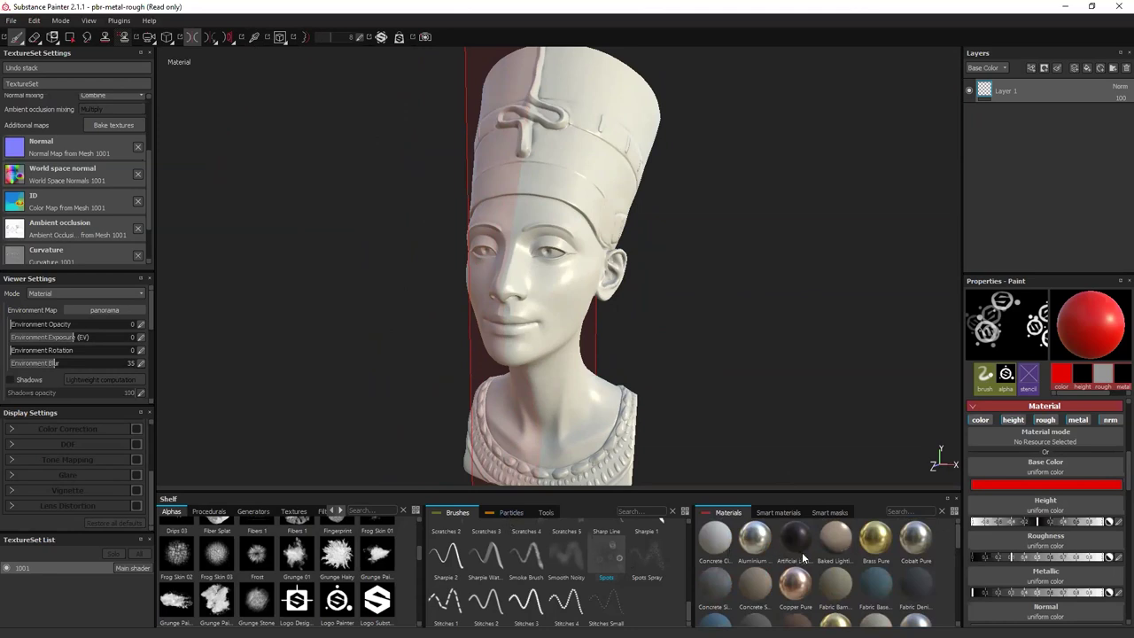
Try the Baked Lighting, Brass Pure and Copper Pure materials.
{"action": "scroll", "coordinate": [797, 560], "scroll_direction": "down", "scroll_amount": 2}
{"action": "scroll", "coordinate": [791, 572], "scroll_direction": "up", "scroll_amount": 2}
{"action": "left_click", "coordinate": [838, 539]}
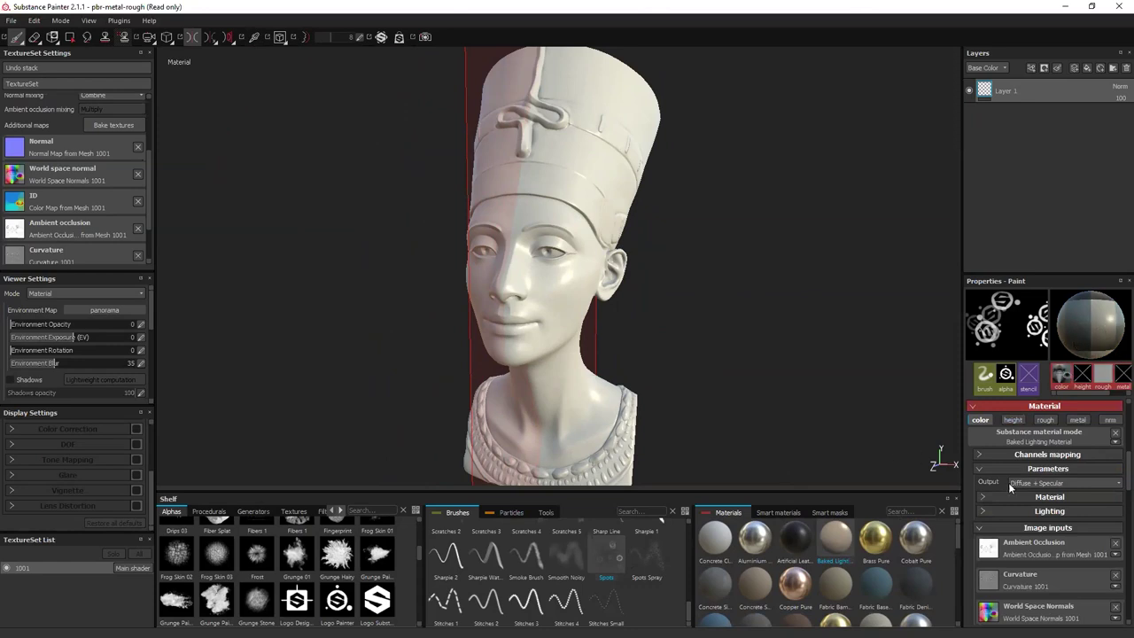
{"action": "left_click", "coordinate": [875, 538]}
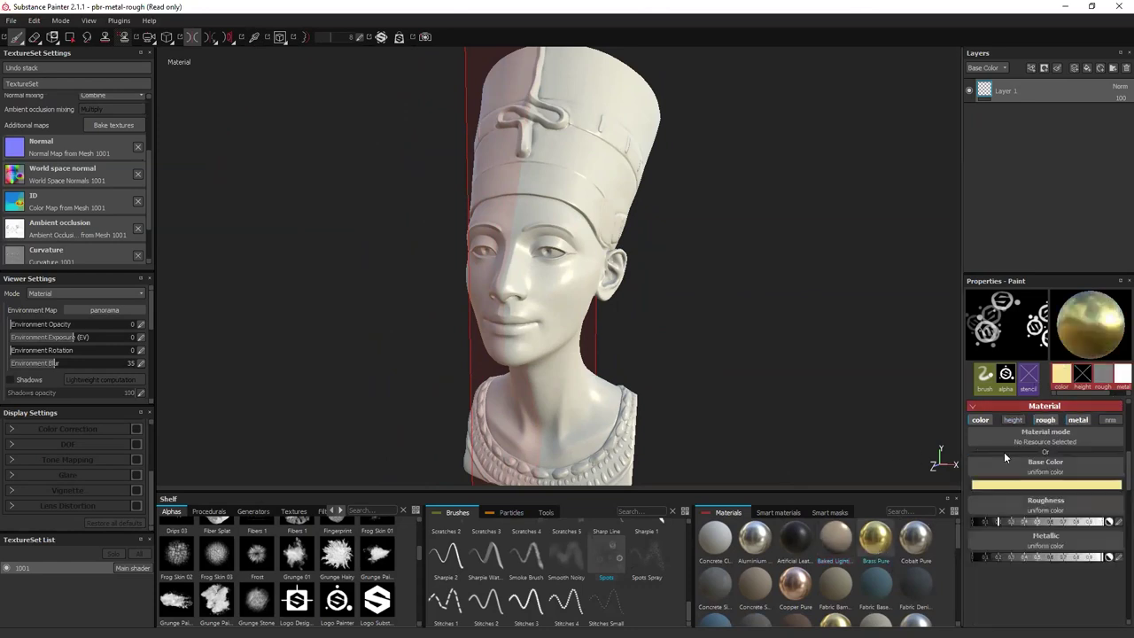
{"action": "left_click", "coordinate": [795, 584]}
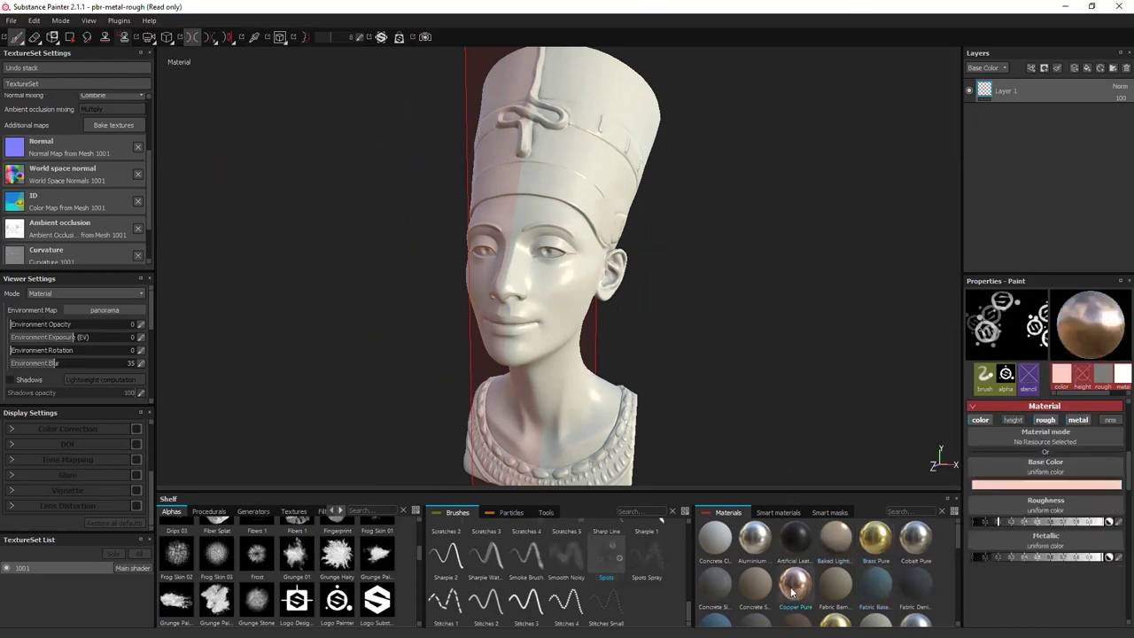
Choose Iron Shiny with the Default Hard brush and paint a stroke from headdress to neck.
{"action": "scroll", "coordinate": [762, 574], "scroll_direction": "down", "scroll_amount": 3}
{"action": "scroll", "coordinate": [768, 599], "scroll_direction": "down", "scroll_amount": 3}
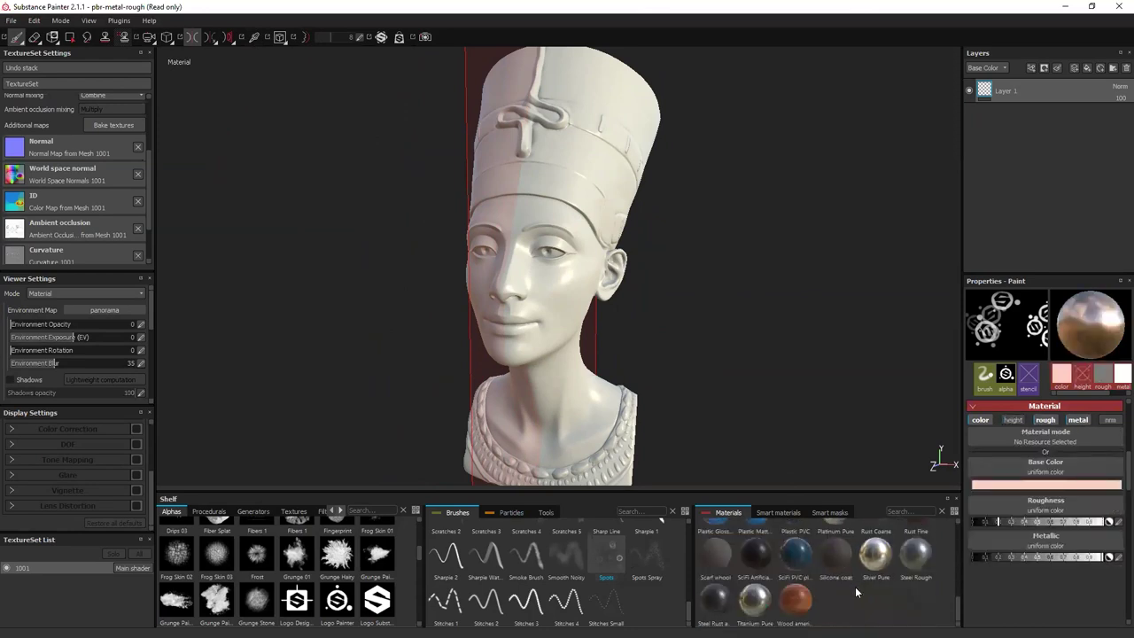
{"action": "scroll", "coordinate": [833, 594], "scroll_direction": "up", "scroll_amount": 3}
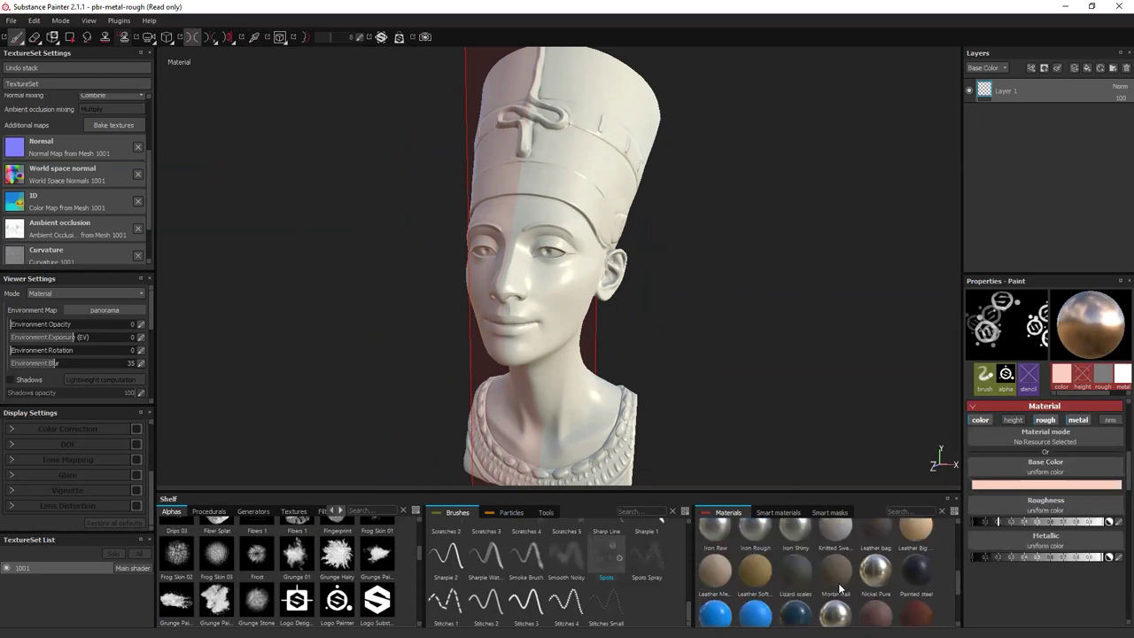
{"action": "left_click", "coordinate": [791, 531]}
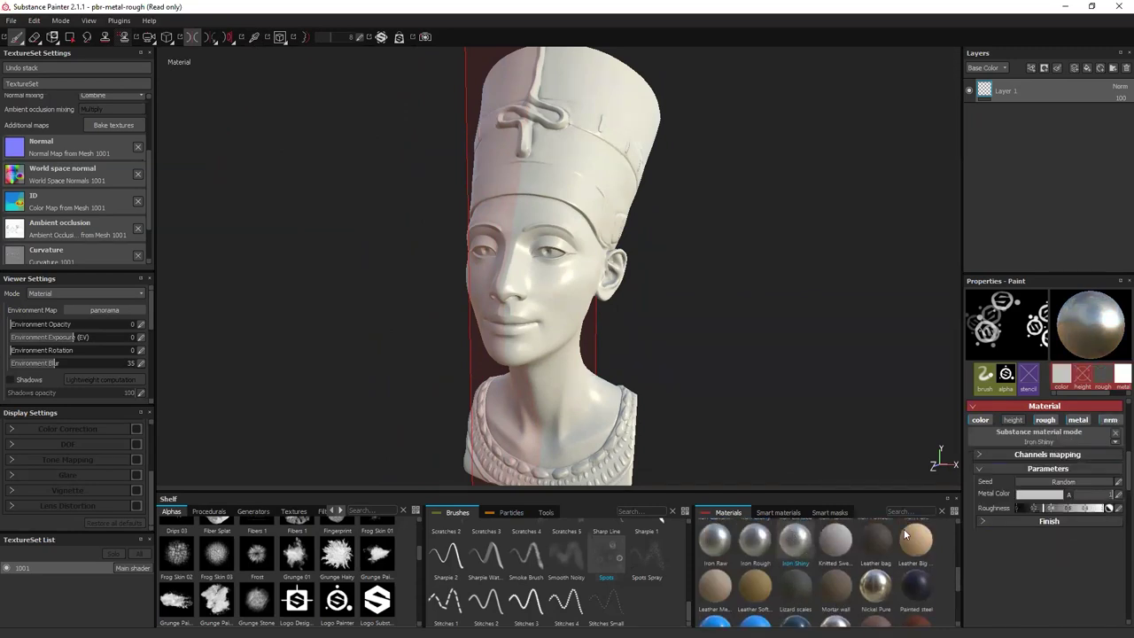
{"action": "scroll", "coordinate": [571, 585], "scroll_direction": "up", "scroll_amount": 5}
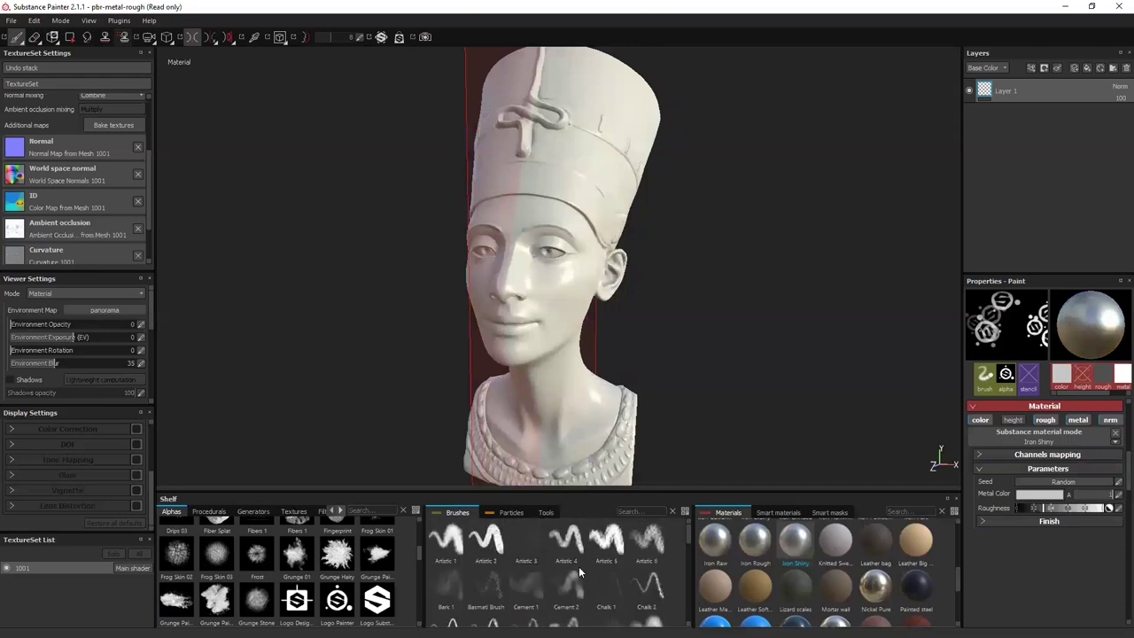
{"action": "scroll", "coordinate": [578, 567], "scroll_direction": "down", "scroll_amount": 3}
{"action": "left_click", "coordinate": [527, 572]}
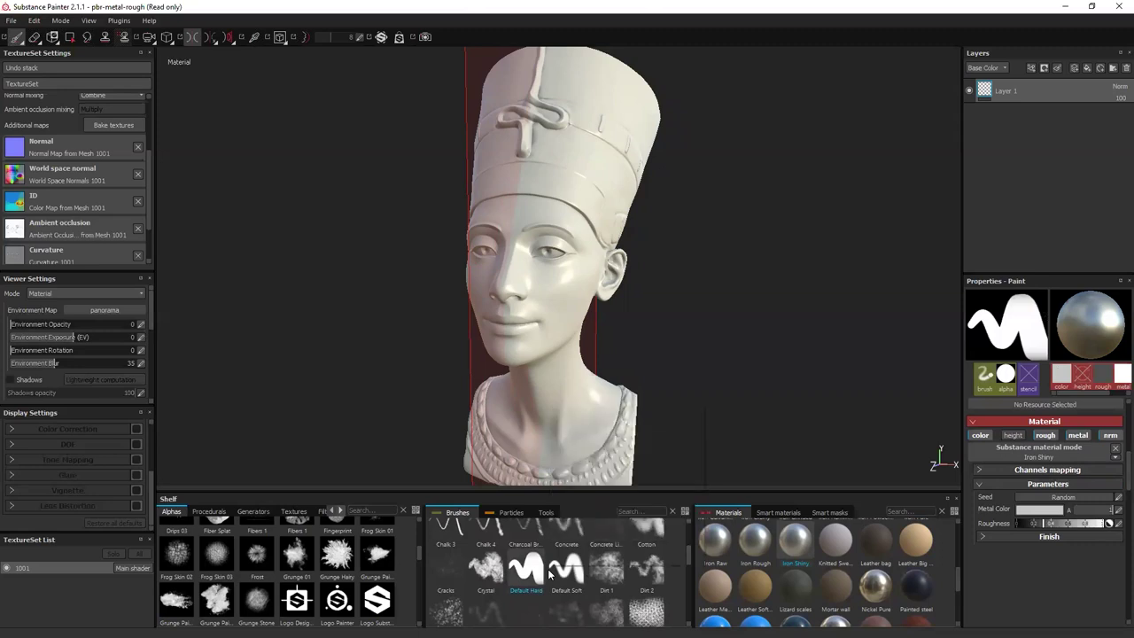
{"action": "mouse_move", "coordinate": [576, 205]}
{"action": "left_mouse_down"}
{"action": "mouse_move", "coordinate": [593, 240]}
{"action": "mouse_move", "coordinate": [562, 355]}
{"action": "mouse_move", "coordinate": [593, 418]}
{"action": "left_mouse_up"}
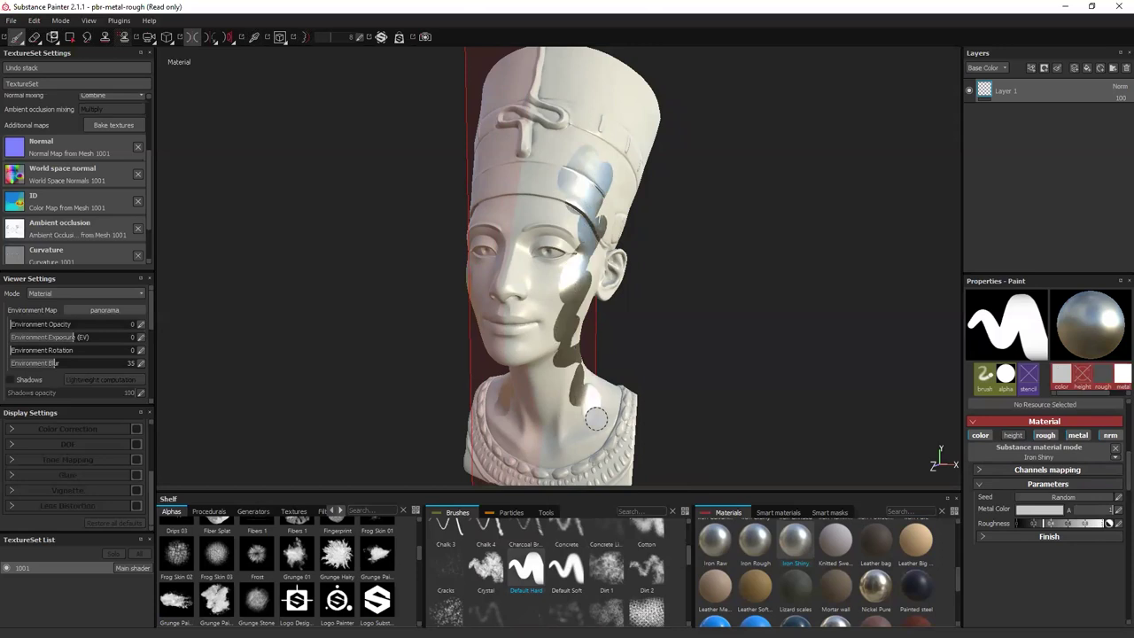
Orbit to three-quarter profile and paint Leather Medium Grain over the cheek and jaw.
{"action": "right_click", "coordinate": [773, 359]}
{"action": "left_click", "coordinate": [733, 361]}
{"action": "mouse_move", "coordinate": [717, 353]}
{"action": "left_mouse_down", "text": "alt"}
{"action": "mouse_move", "coordinate": [619, 332]}
{"action": "mouse_move", "coordinate": [644, 334]}
{"action": "left_mouse_up", "text": "alt"}
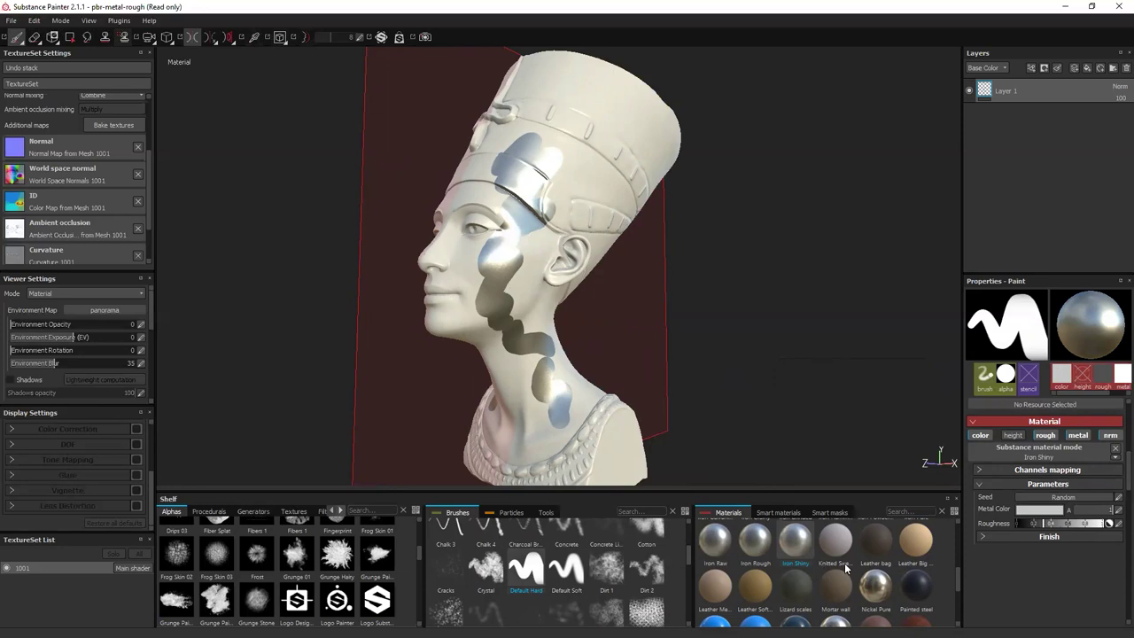
{"action": "left_click", "coordinate": [731, 584]}
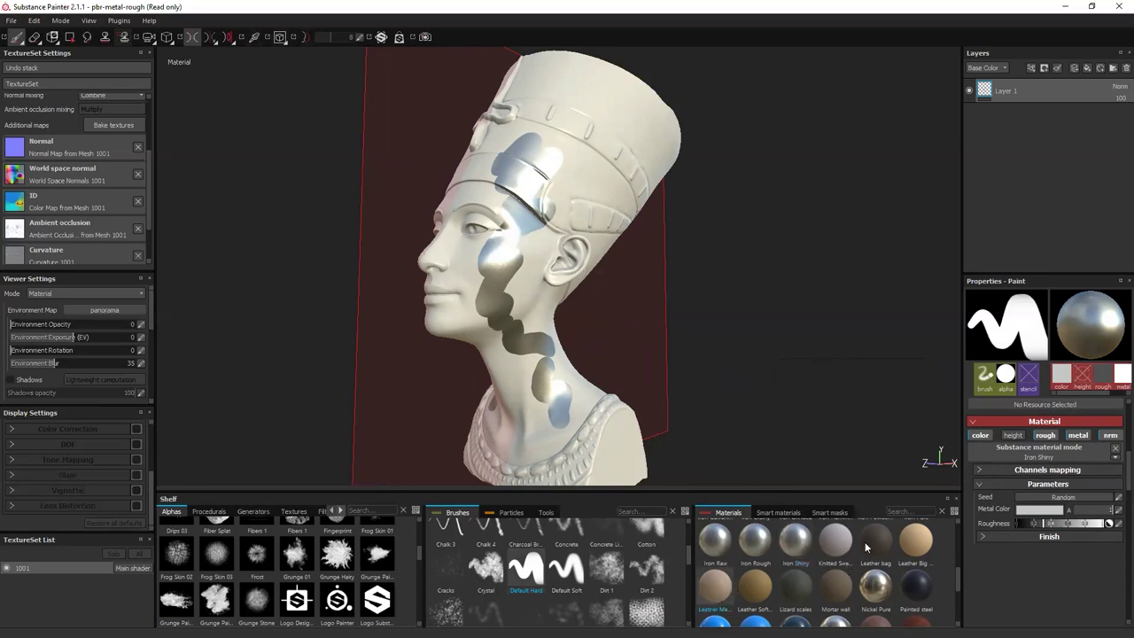
{"action": "mouse_move", "coordinate": [458, 314]}
{"action": "left_mouse_down"}
{"action": "mouse_move", "coordinate": [469, 252]}
{"action": "mouse_move", "coordinate": [468, 312]}
{"action": "mouse_move", "coordinate": [464, 293]}
{"action": "left_mouse_up"}
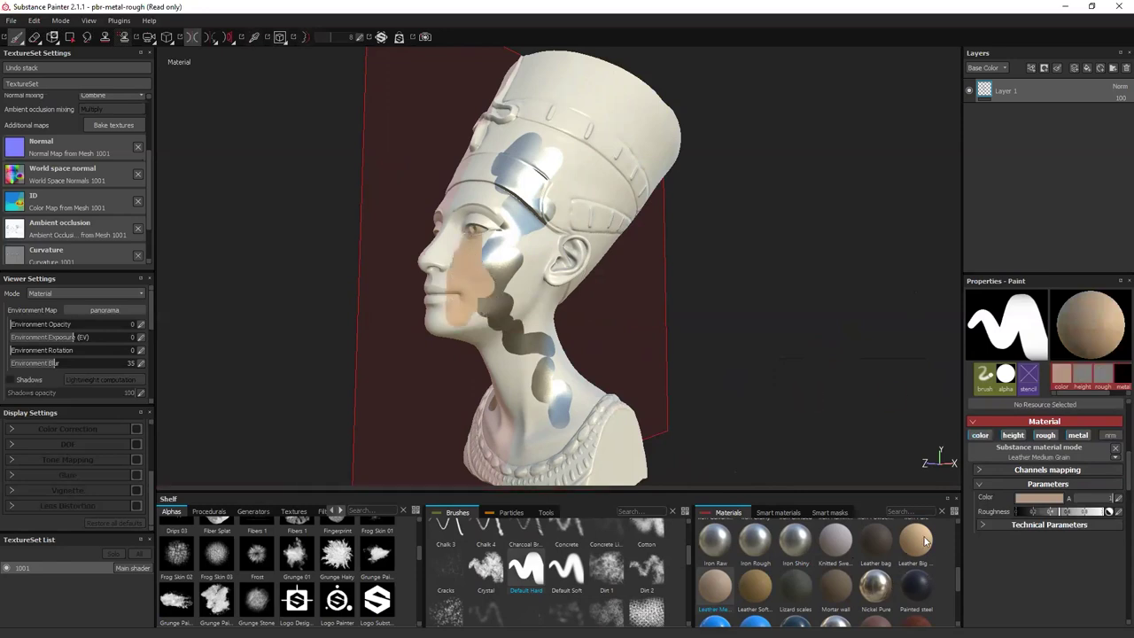
Try Iron Powder Coated, then make Plastic Glossy the paint material.
{"action": "scroll", "coordinate": [830, 577], "scroll_direction": "down", "scroll_amount": 2}
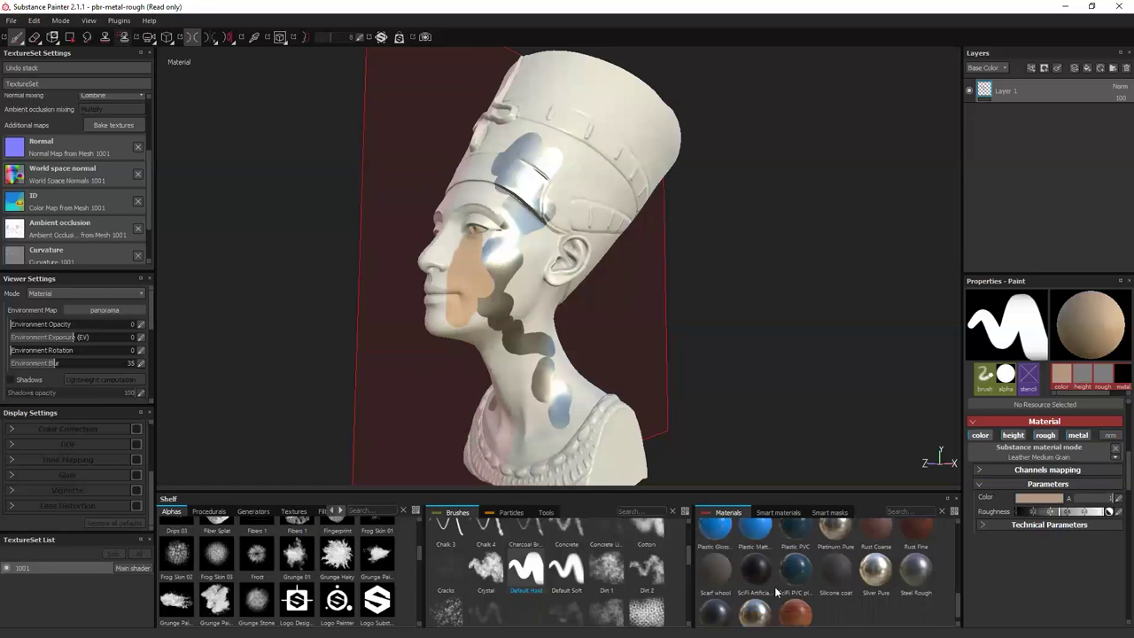
{"action": "scroll", "coordinate": [779, 586], "scroll_direction": "up", "scroll_amount": 5}
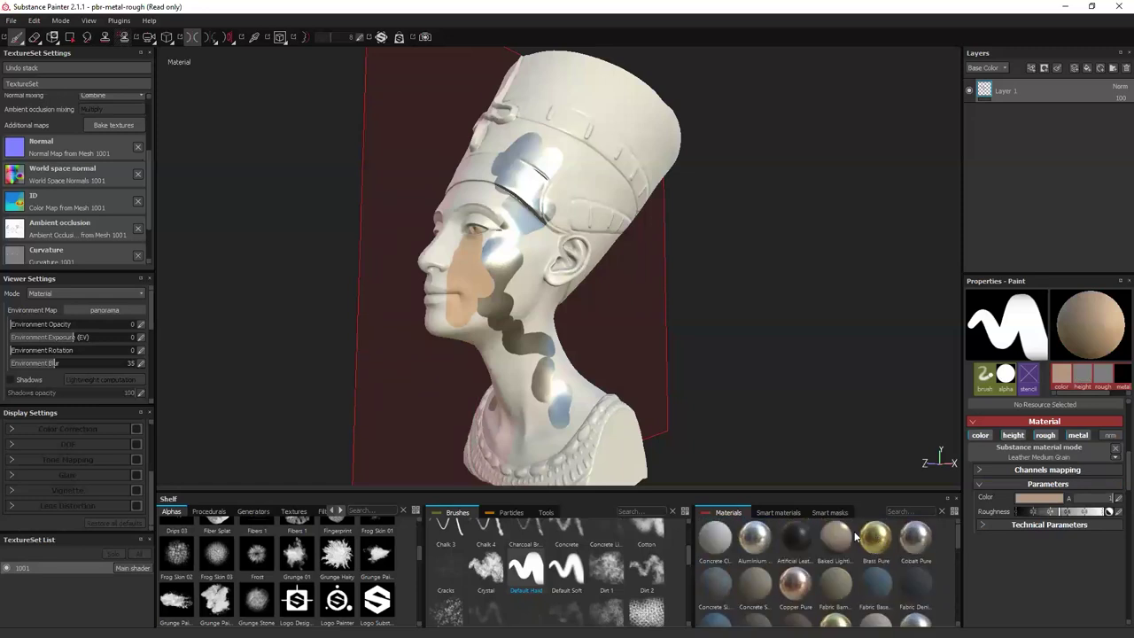
{"action": "scroll", "coordinate": [869, 547], "scroll_direction": "down", "scroll_amount": 2}
{"action": "left_click", "coordinate": [874, 567]}
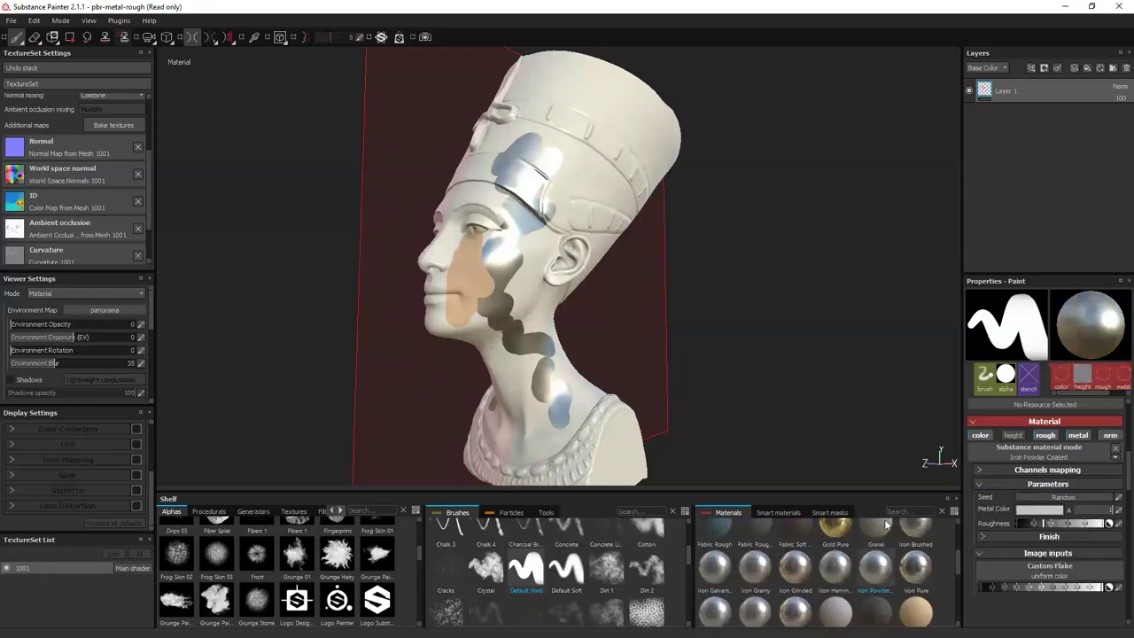
{"action": "scroll", "coordinate": [795, 582], "scroll_direction": "down", "scroll_amount": 2}
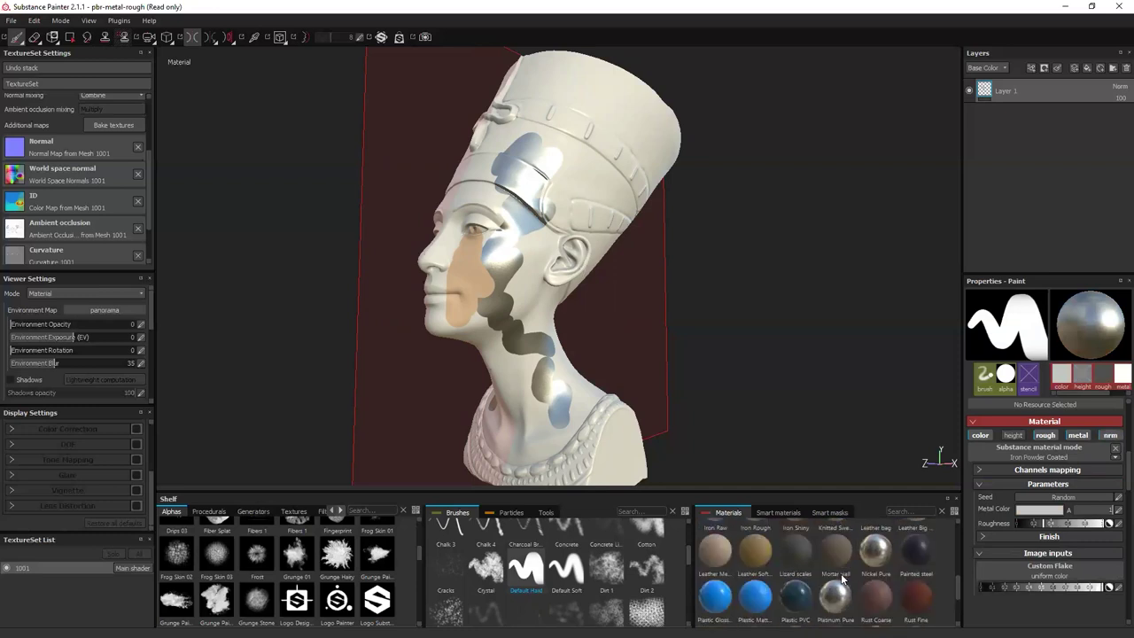
{"action": "left_click", "coordinate": [725, 604]}
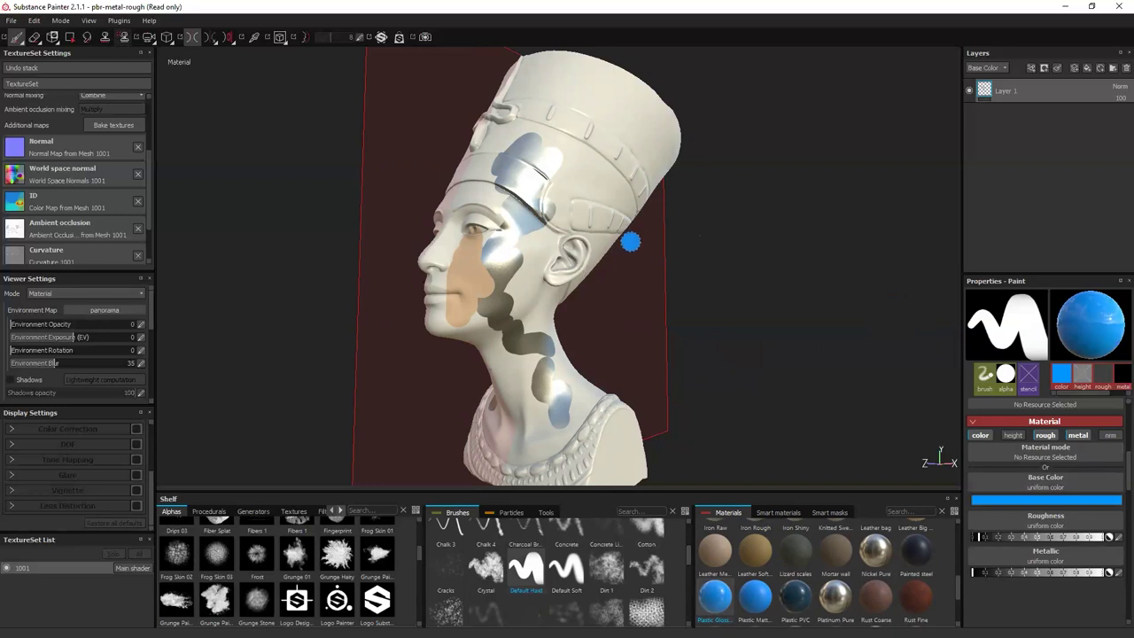
Paint a blue Plastic Glossy stroke down the bust, then add patchy Crystal-brush strokes over the headdress top.
{"action": "mouse_move", "coordinate": [604, 159]}
{"action": "left_mouse_down"}
{"action": "mouse_move", "coordinate": [572, 275]}
{"action": "mouse_move", "coordinate": [539, 303]}
{"action": "mouse_move", "coordinate": [577, 403]}
{"action": "mouse_move", "coordinate": [612, 450]}
{"action": "mouse_move", "coordinate": [536, 465]}
{"action": "mouse_move", "coordinate": [475, 421]}
{"action": "left_mouse_up"}
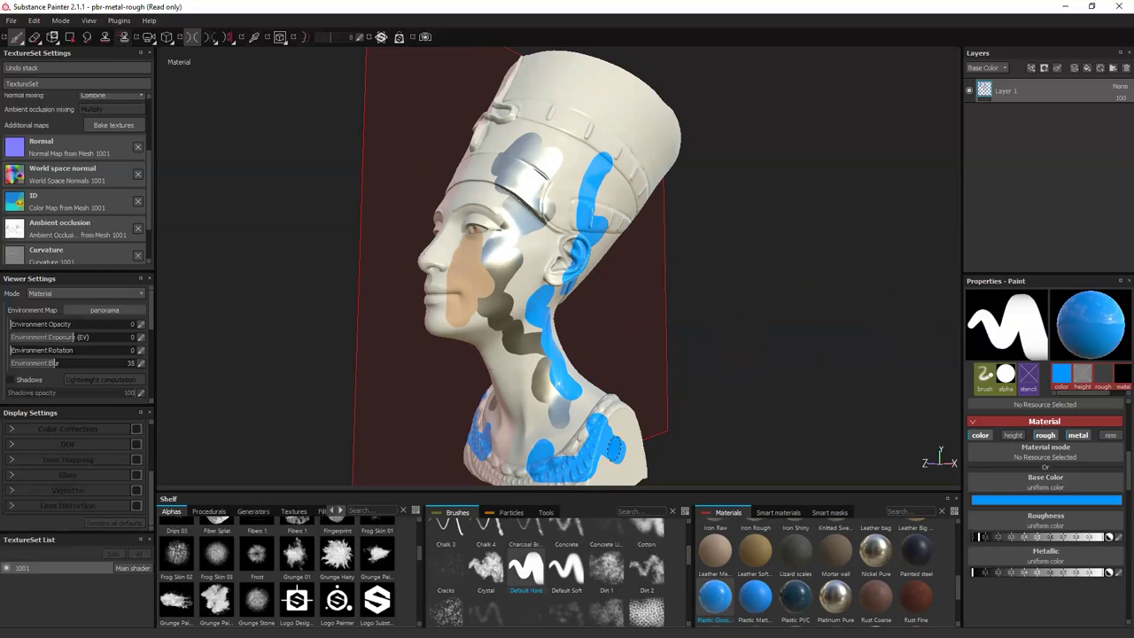
{"action": "left_click", "coordinate": [486, 565]}
{"action": "mouse_move", "coordinate": [561, 181]}
{"action": "left_mouse_down"}
{"action": "mouse_move", "coordinate": [551, 120]}
{"action": "mouse_move", "coordinate": [562, 164]}
{"action": "mouse_move", "coordinate": [596, 131]}
{"action": "mouse_move", "coordinate": [612, 141]}
{"action": "mouse_move", "coordinate": [625, 186]}
{"action": "mouse_move", "coordinate": [582, 89]}
{"action": "mouse_move", "coordinate": [567, 85]}
{"action": "mouse_move", "coordinate": [582, 112]}
{"action": "mouse_move", "coordinate": [638, 122]}
{"action": "mouse_move", "coordinate": [586, 92]}
{"action": "mouse_move", "coordinate": [508, 145]}
{"action": "mouse_move", "coordinate": [535, 172]}
{"action": "mouse_move", "coordinate": [573, 177]}
{"action": "mouse_move", "coordinate": [644, 254]}
{"action": "mouse_move", "coordinate": [540, 126]}
{"action": "mouse_move", "coordinate": [522, 253]}
{"action": "mouse_move", "coordinate": [528, 157]}
{"action": "mouse_move", "coordinate": [570, 322]}
{"action": "left_mouse_up"}
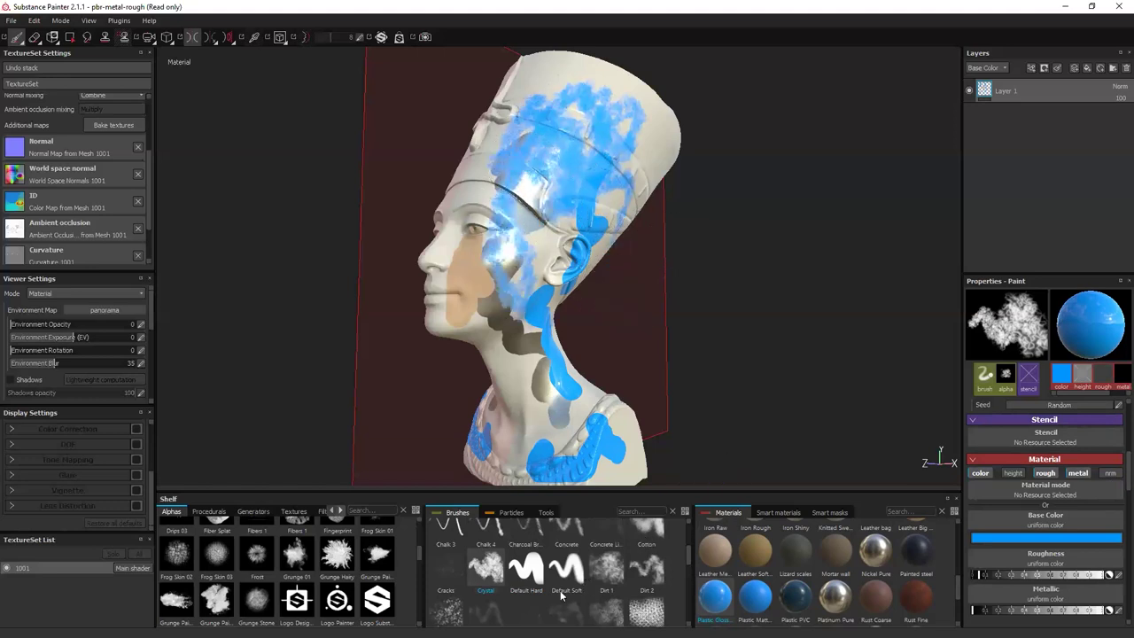
Brush Mortar wall along the neck with Dirt 1, then check it in solo Base Color view.
{"action": "left_click", "coordinate": [606, 566]}
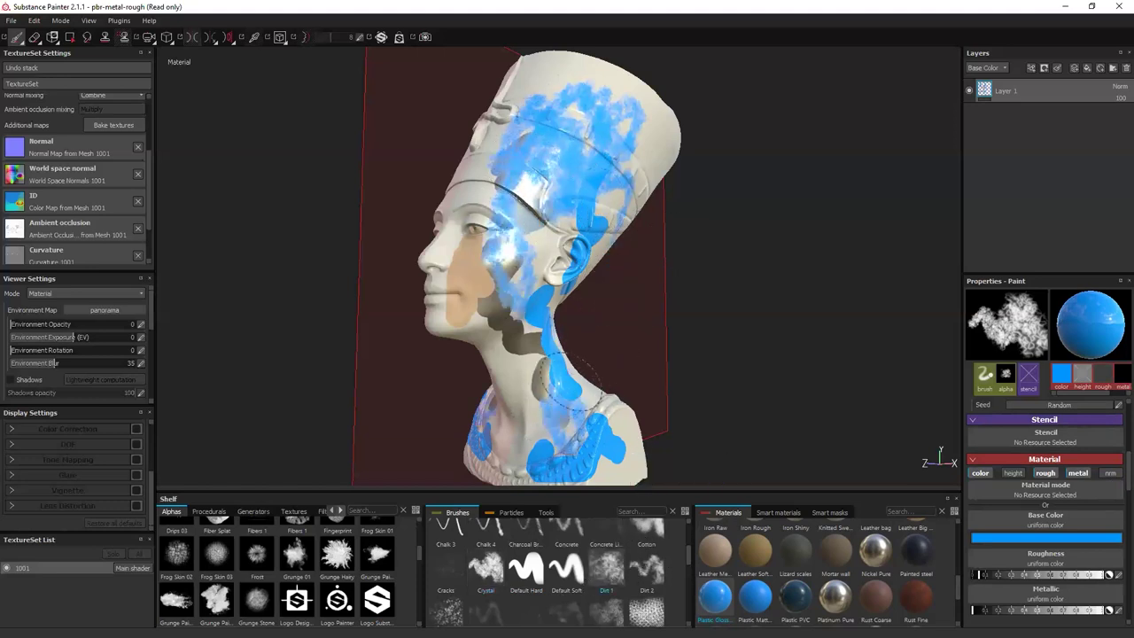
{"action": "left_click", "coordinate": [836, 551]}
{"action": "mouse_move", "coordinate": [550, 425]}
{"action": "left_mouse_down"}
{"action": "mouse_move", "coordinate": [531, 417]}
{"action": "mouse_move", "coordinate": [542, 390]}
{"action": "mouse_move", "coordinate": [523, 337]}
{"action": "mouse_move", "coordinate": [562, 372]}
{"action": "mouse_move", "coordinate": [571, 350]}
{"action": "mouse_move", "coordinate": [498, 285]}
{"action": "mouse_move", "coordinate": [549, 301]}
{"action": "mouse_move", "coordinate": [621, 354]}
{"action": "mouse_move", "coordinate": [674, 346]}
{"action": "mouse_move", "coordinate": [734, 286]}
{"action": "left_mouse_up"}
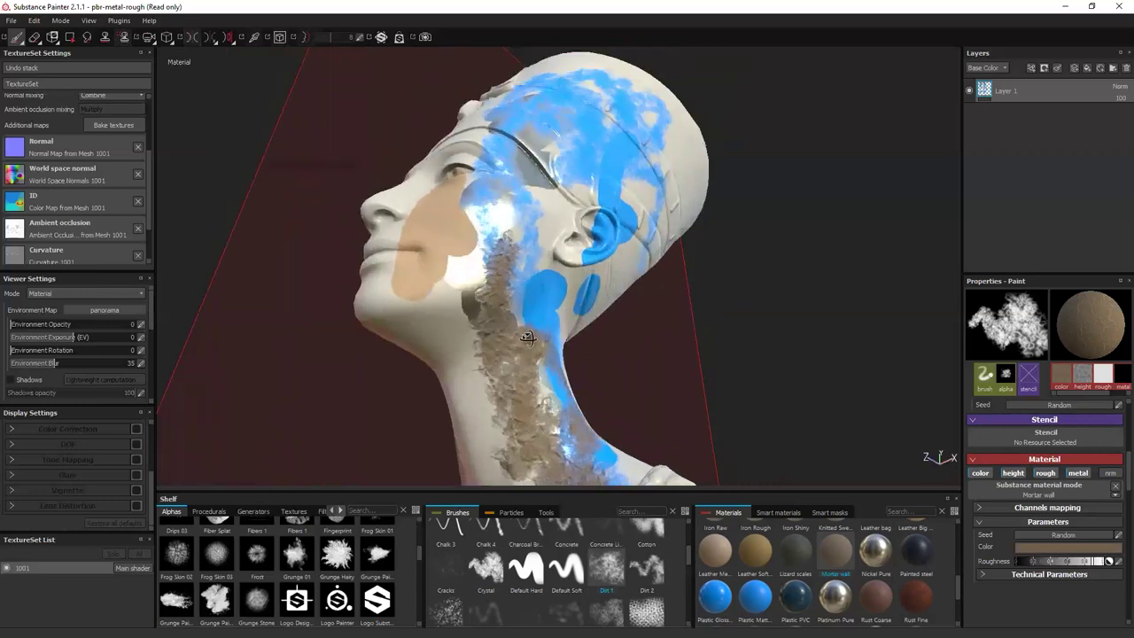
{"action": "mouse_move", "coordinate": [531, 248]}
{"action": "left_mouse_down", "text": "alt"}
{"action": "mouse_move", "coordinate": [481, 271]}
{"action": "mouse_move", "coordinate": [466, 260]}
{"action": "mouse_move", "coordinate": [461, 282]}
{"action": "left_mouse_up", "text": "alt"}
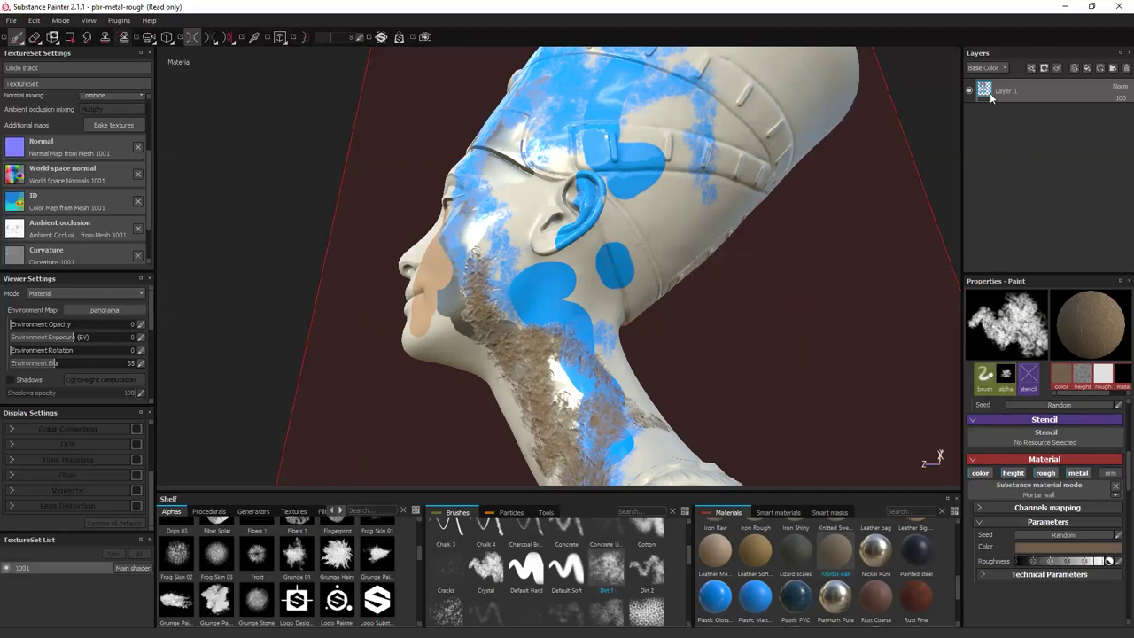
{"action": "left_click_drag", "start_coordinate": [726, 361], "coordinate": [688, 325], "text": "alt"}
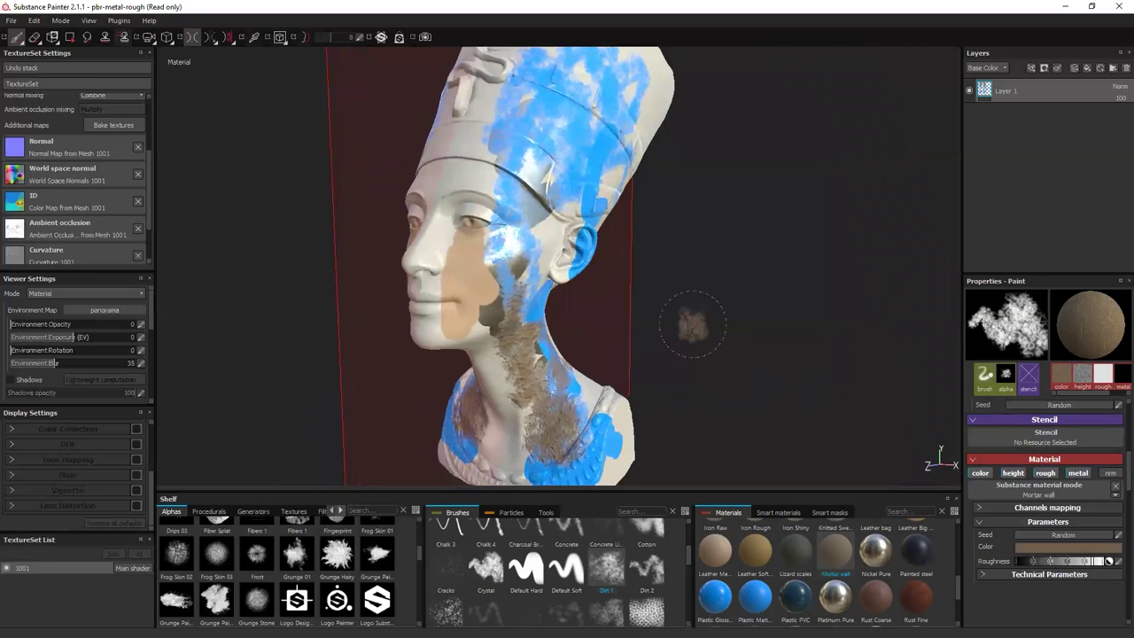
{"action": "key", "text": "c"}
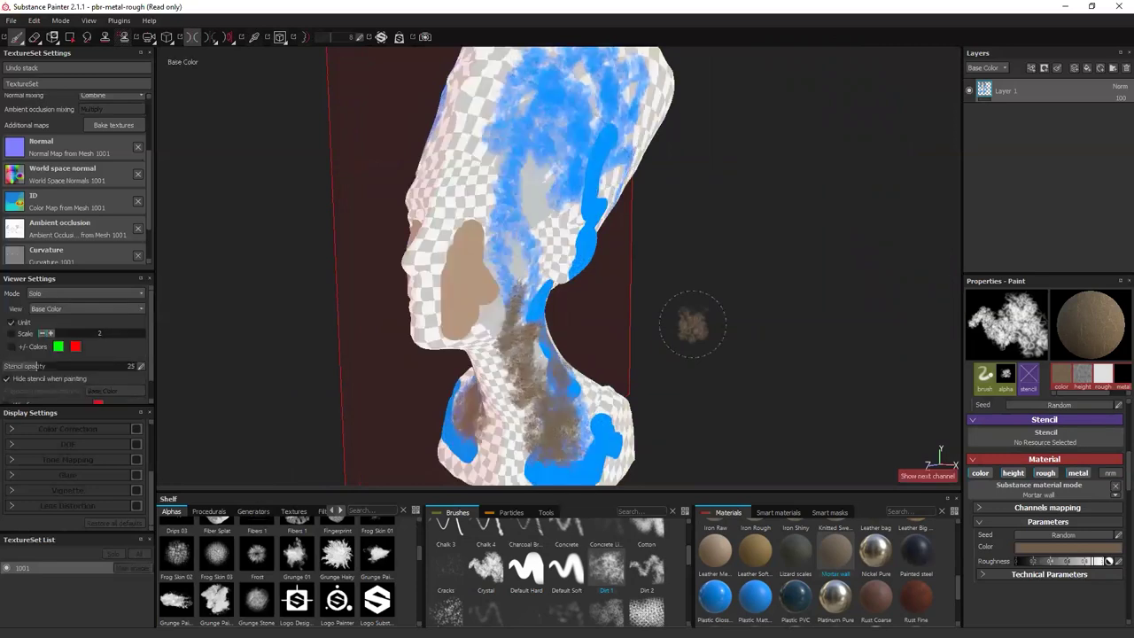
Cycle through Height, Roughness, Metallic and Normal channel views, then return to Material view.
{"action": "right_click", "coordinate": [313, 354]}
{"action": "mouse_move", "coordinate": [263, 343]}
{"action": "left_mouse_down", "text": "alt"}
{"action": "mouse_move", "coordinate": [284, 352]}
{"action": "mouse_move", "coordinate": [218, 329]}
{"action": "mouse_move", "coordinate": [272, 346]}
{"action": "left_mouse_up", "text": "alt"}
{"action": "key", "text": "c"}
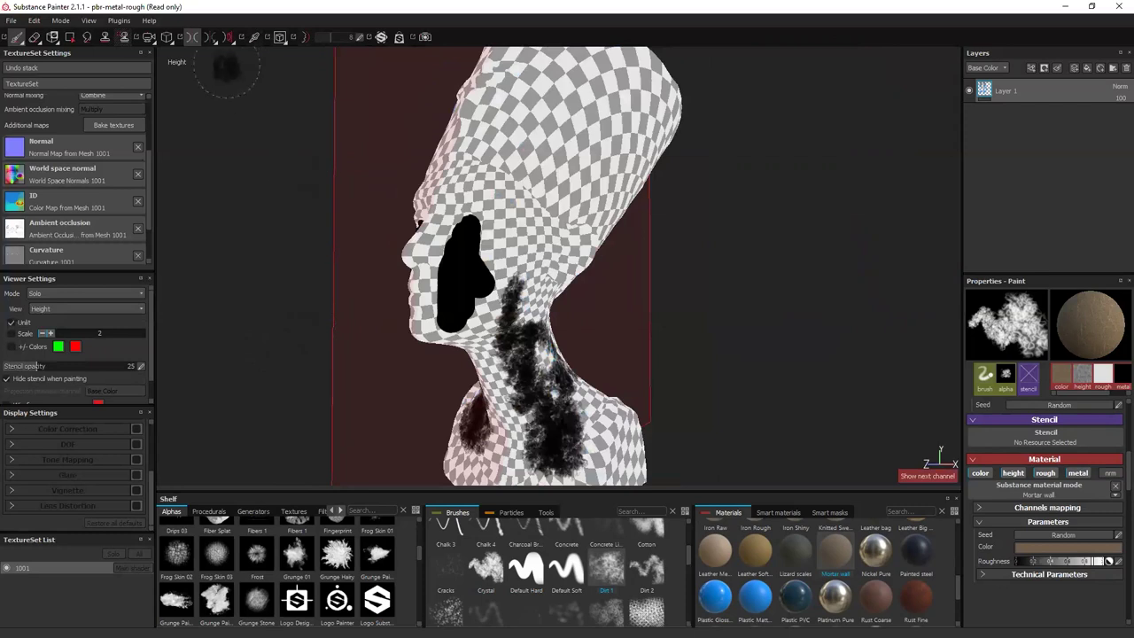
{"action": "key", "text": "c"}
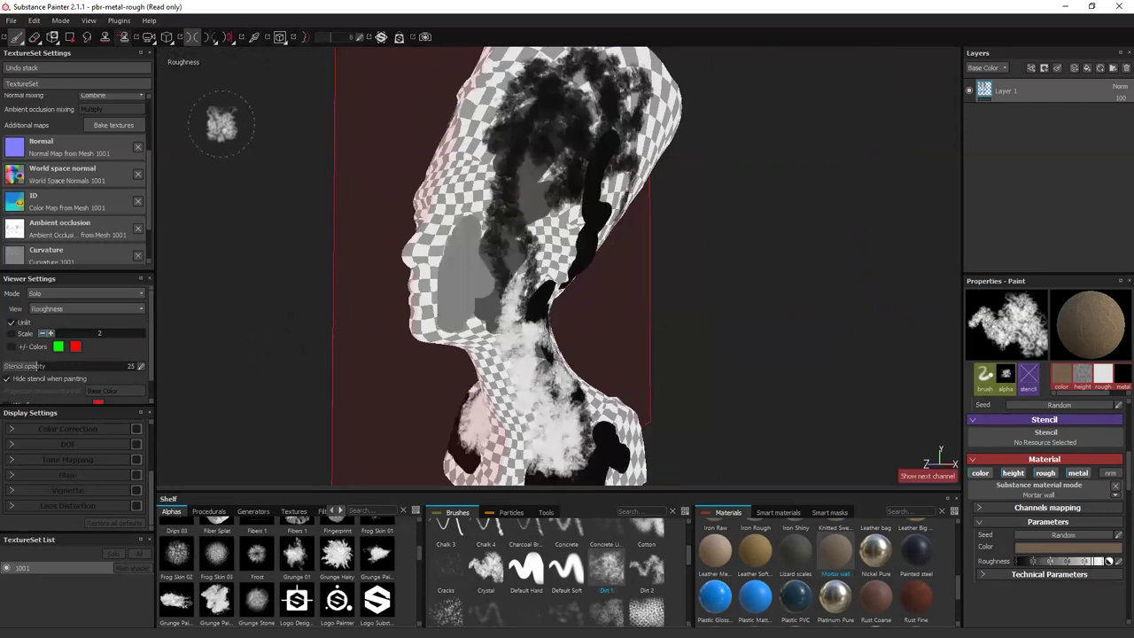
{"action": "key", "text": "c"}
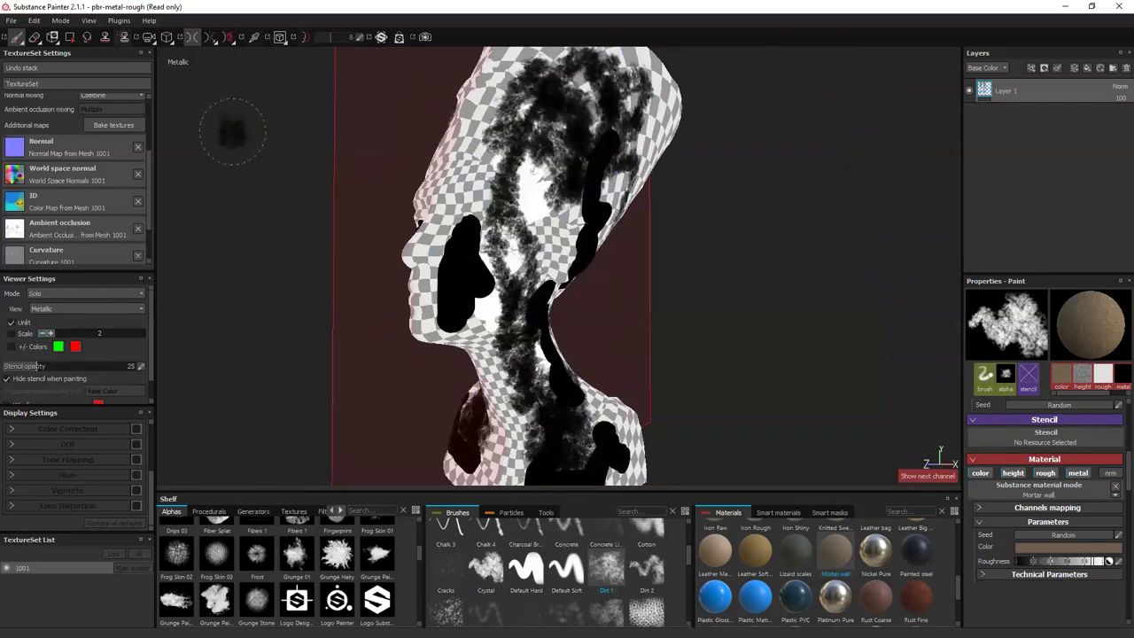
{"action": "key", "text": "c"}
{"action": "key", "text": "c"}
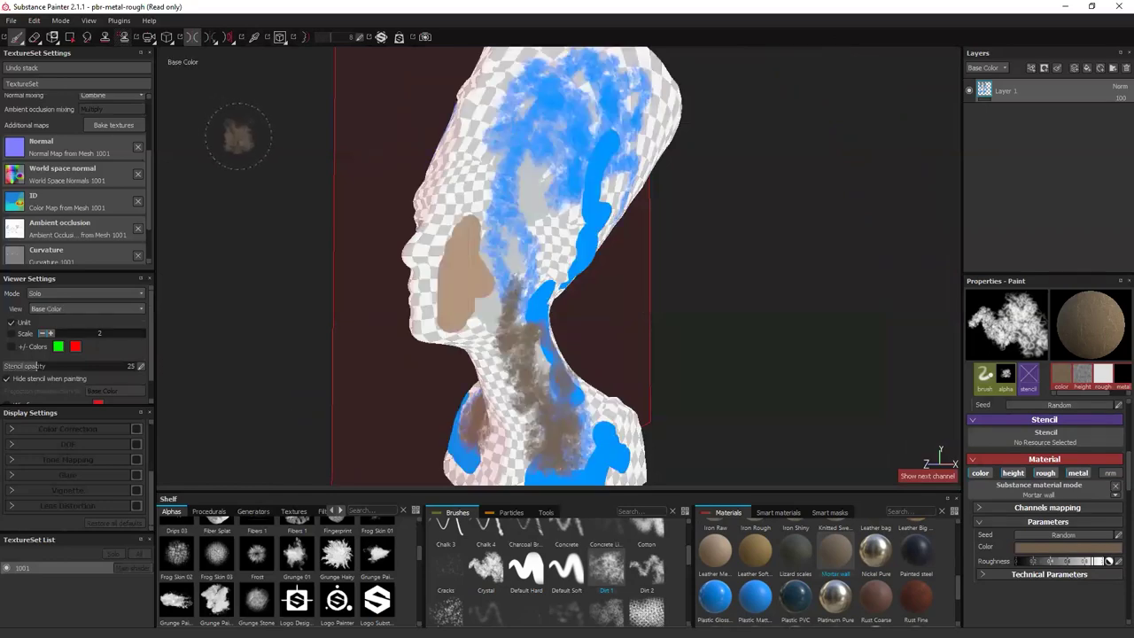
{"action": "key", "text": "c"}
{"action": "key", "text": "c"}
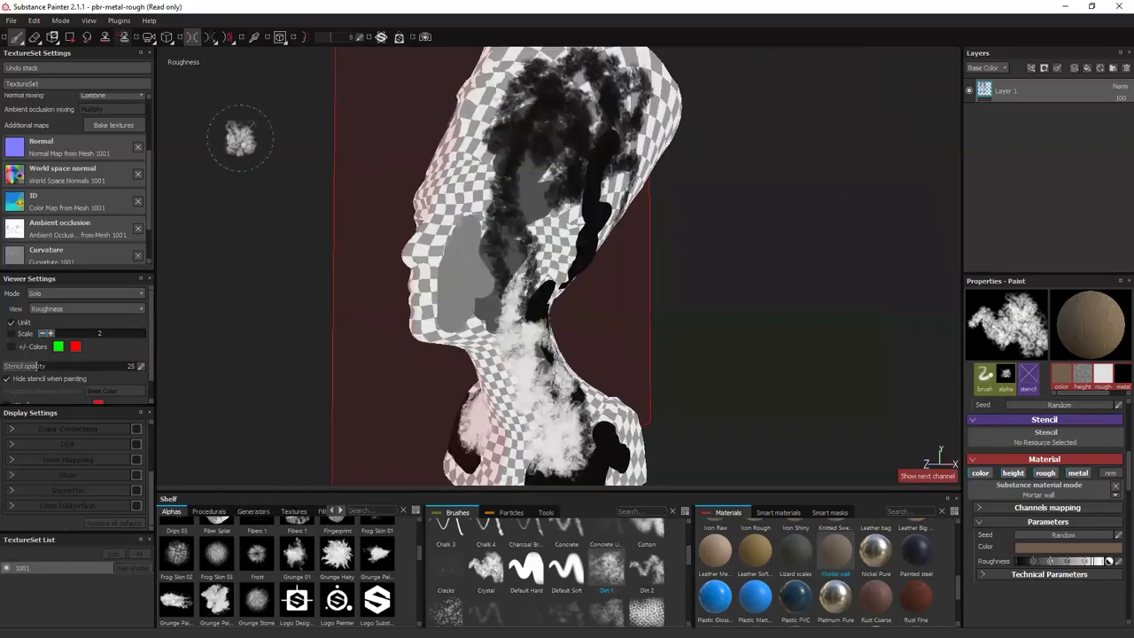
{"action": "key", "text": "c"}
{"action": "key", "text": "c"}
{"action": "key", "text": "c"}
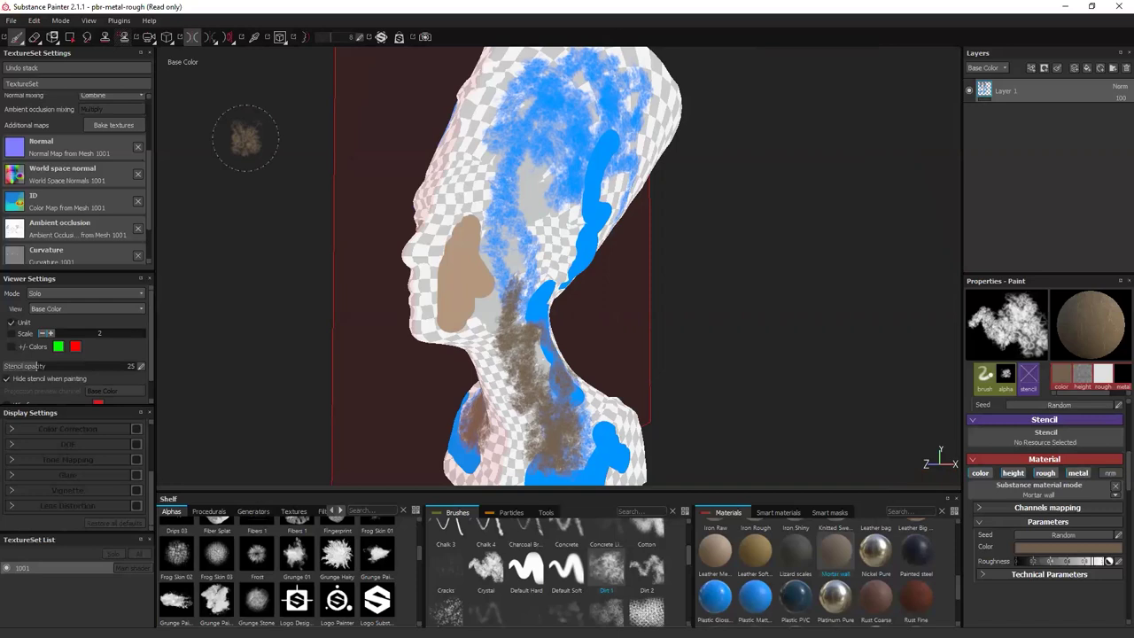
{"action": "key", "text": "c"}
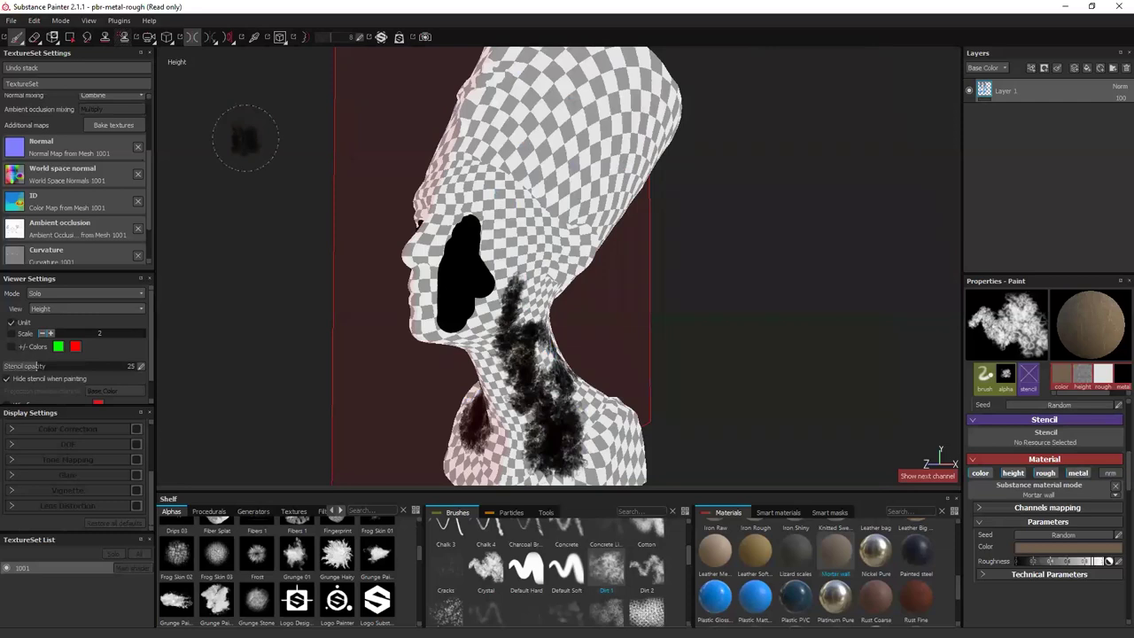
{"action": "key", "text": "c"}
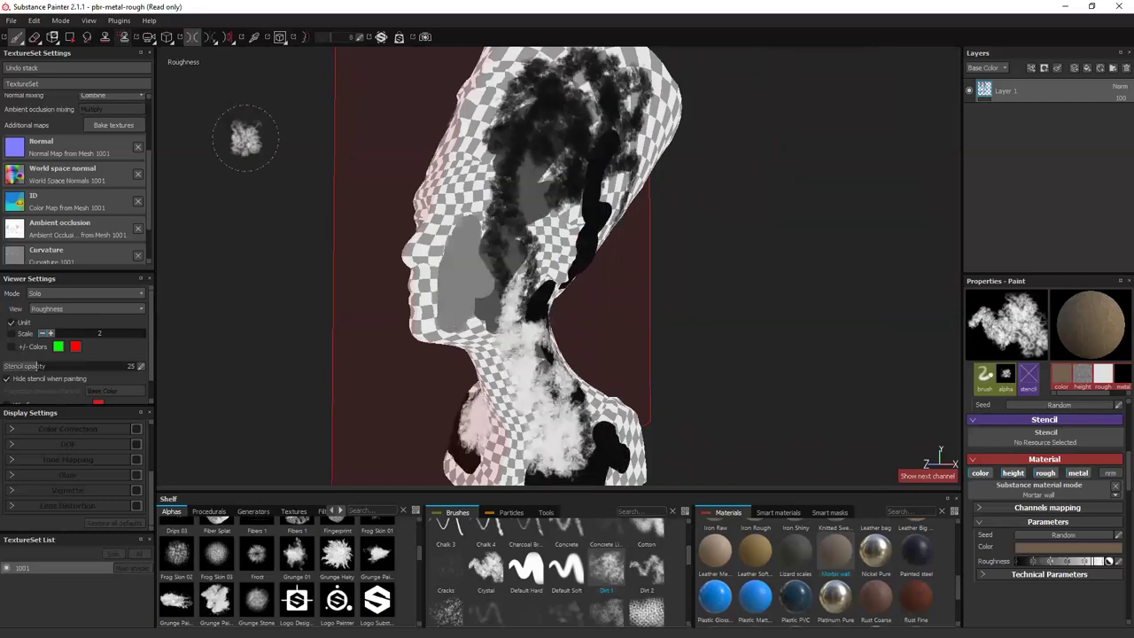
{"action": "key", "text": "c"}
{"action": "key", "text": "c"}
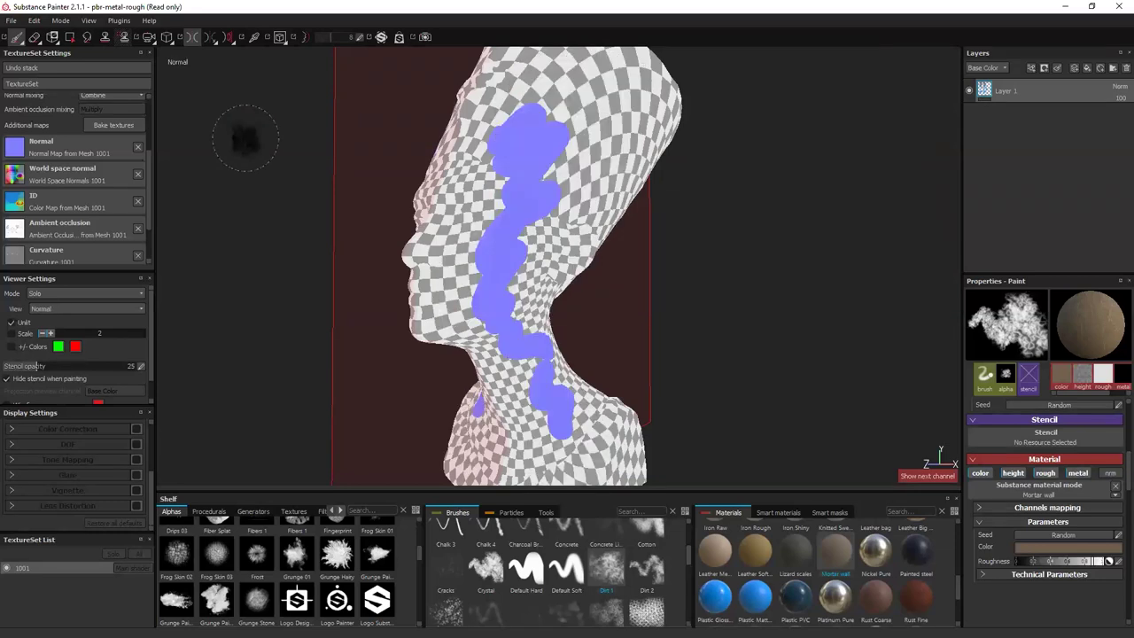
{"action": "key", "text": "m"}
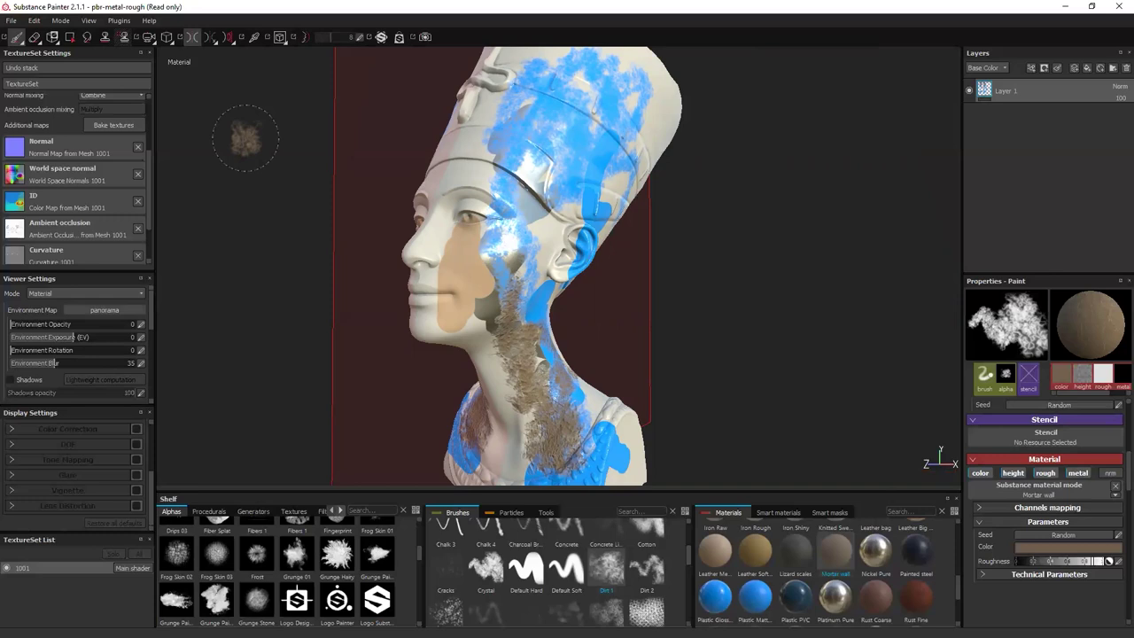
Paint Lizard scales over the cheek, face and nose, resizing the brush with the bracket keys.
{"action": "key", "text": "m"}
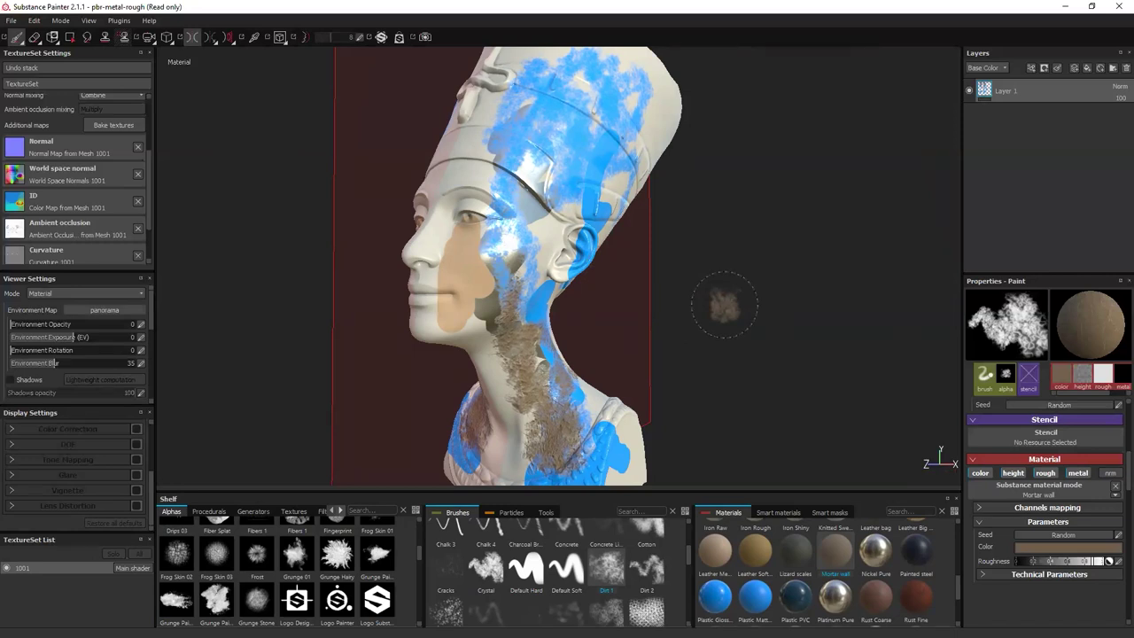
{"action": "left_click", "coordinate": [799, 553]}
{"action": "mouse_move", "coordinate": [497, 285]}
{"action": "left_mouse_down"}
{"action": "mouse_move", "coordinate": [487, 237]}
{"action": "mouse_move", "coordinate": [439, 293]}
{"action": "mouse_move", "coordinate": [431, 259]}
{"action": "mouse_move", "coordinate": [422, 279]}
{"action": "mouse_move", "coordinate": [409, 253]}
{"action": "mouse_move", "coordinate": [474, 184]}
{"action": "mouse_move", "coordinate": [463, 160]}
{"action": "mouse_move", "coordinate": [484, 151]}
{"action": "mouse_move", "coordinate": [546, 208]}
{"action": "mouse_move", "coordinate": [506, 332]}
{"action": "mouse_move", "coordinate": [497, 266]}
{"action": "mouse_move", "coordinate": [541, 266]}
{"action": "mouse_move", "coordinate": [551, 248]}
{"action": "mouse_move", "coordinate": [497, 257]}
{"action": "mouse_move", "coordinate": [470, 231]}
{"action": "mouse_move", "coordinate": [435, 257]}
{"action": "mouse_move", "coordinate": [422, 283]}
{"action": "mouse_move", "coordinate": [425, 274]}
{"action": "mouse_move", "coordinate": [434, 339]}
{"action": "mouse_move", "coordinate": [472, 352]}
{"action": "mouse_move", "coordinate": [452, 344]}
{"action": "mouse_move", "coordinate": [465, 271]}
{"action": "mouse_move", "coordinate": [479, 239]}
{"action": "mouse_move", "coordinate": [466, 279]}
{"action": "mouse_move", "coordinate": [479, 301]}
{"action": "mouse_move", "coordinate": [510, 195]}
{"action": "mouse_move", "coordinate": [533, 204]}
{"action": "mouse_move", "coordinate": [458, 177]}
{"action": "mouse_move", "coordinate": [449, 191]}
{"action": "mouse_move", "coordinate": [506, 177]}
{"action": "mouse_move", "coordinate": [497, 169]}
{"action": "mouse_move", "coordinate": [559, 231]}
{"action": "mouse_move", "coordinate": [497, 257]}
{"action": "mouse_move", "coordinate": [488, 274]}
{"action": "mouse_move", "coordinate": [550, 266]}
{"action": "mouse_move", "coordinate": [494, 356]}
{"action": "left_mouse_up"}
{"action": "key", "text": "bracketleft"}
{"action": "key", "text": "bracketleft"}
{"action": "key", "text": "bracketleft"}
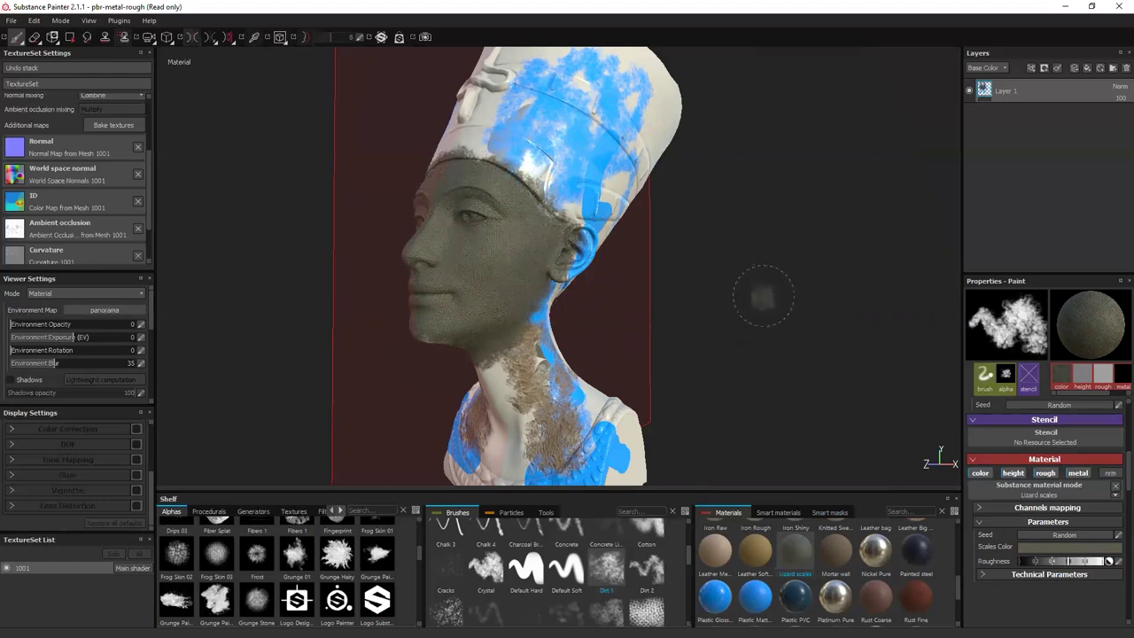
{"action": "key", "text": "bracketright"}
{"action": "key", "text": "bracketright"}
{"action": "mouse_move", "coordinate": [763, 295]}
{"action": "right_mouse_down", "text": "ctrl"}
{"action": "mouse_move", "coordinate": [830, 295]}
{"action": "mouse_move", "coordinate": [720, 295]}
{"action": "mouse_move", "coordinate": [764, 293]}
{"action": "right_mouse_up", "text": "ctrl"}
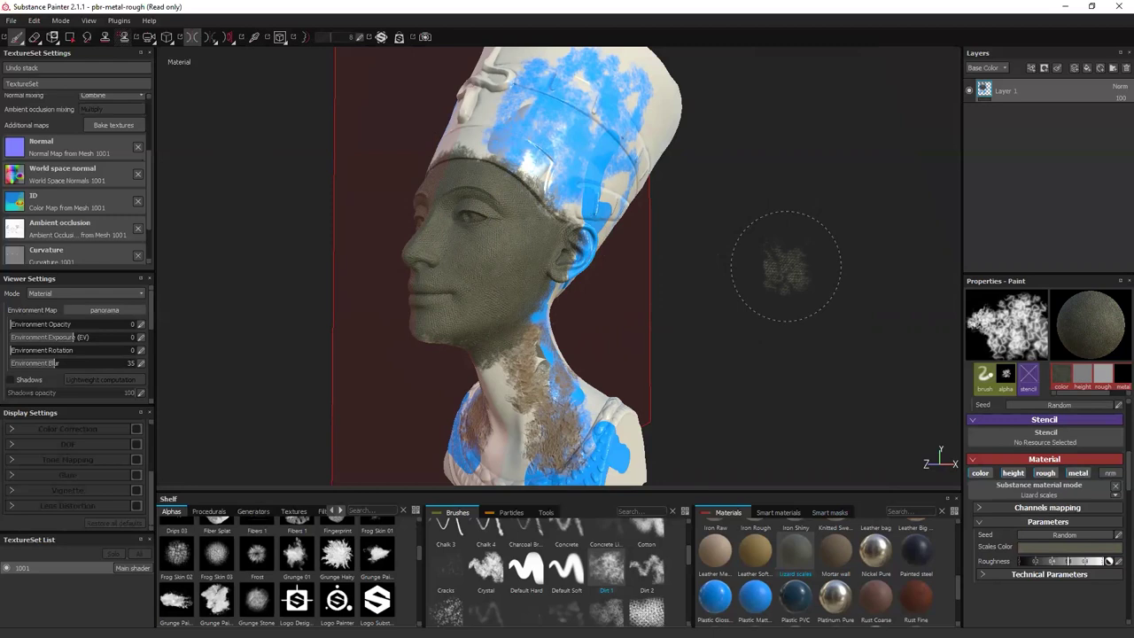
{"action": "left_click", "coordinate": [985, 68]}
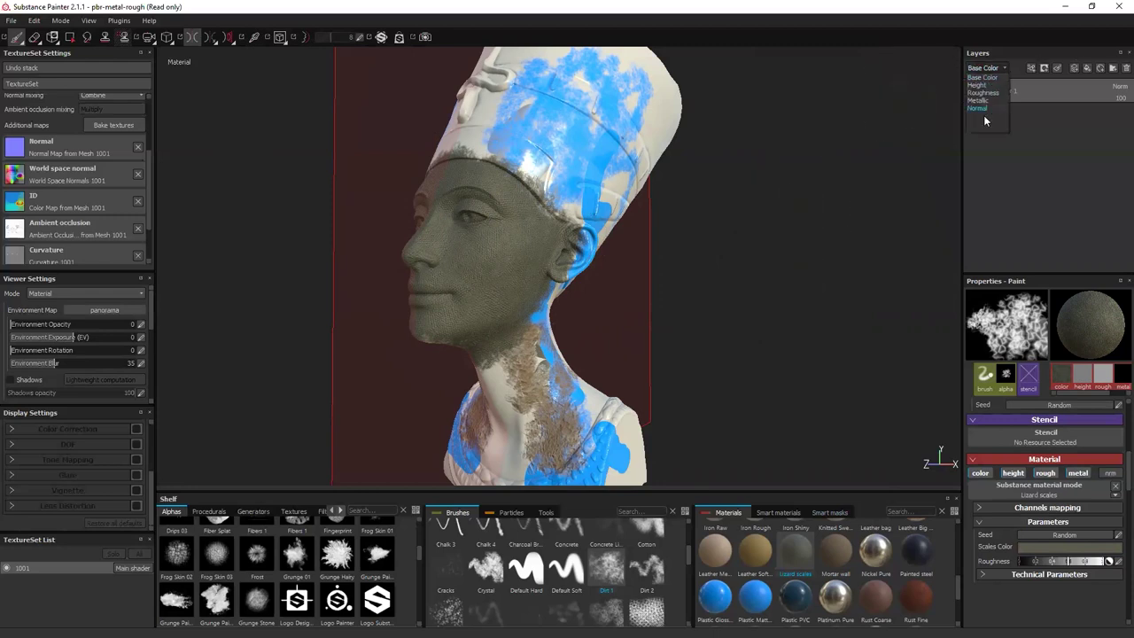
{"action": "left_click", "coordinate": [978, 85]}
{"action": "left_click", "coordinate": [978, 69]}
{"action": "left_click", "coordinate": [978, 100]}
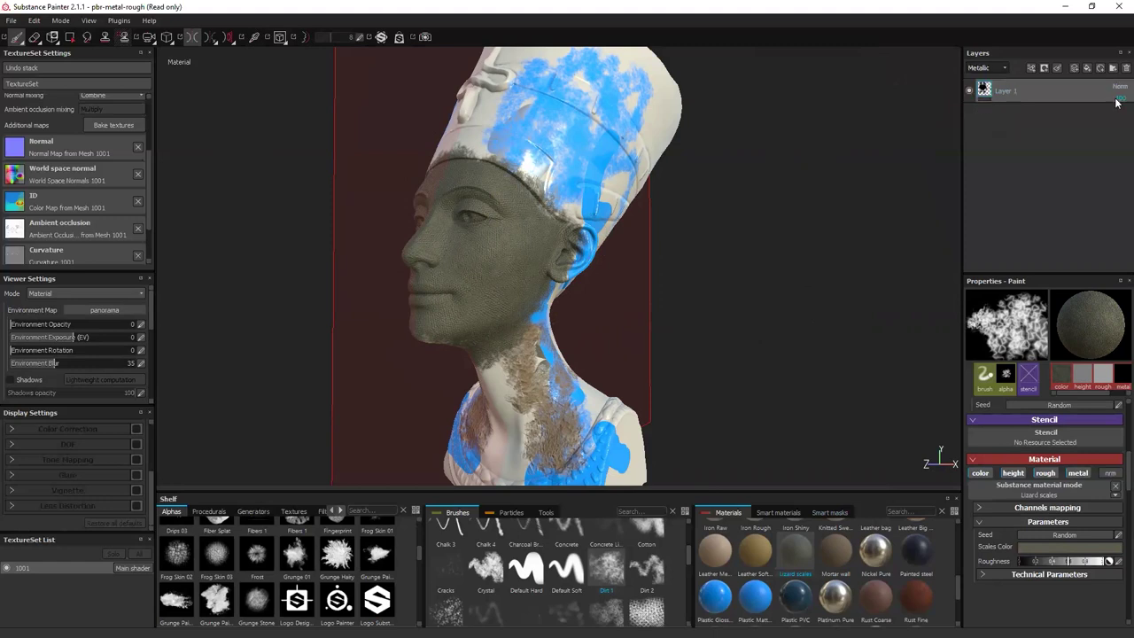
{"action": "left_click", "coordinate": [986, 70]}
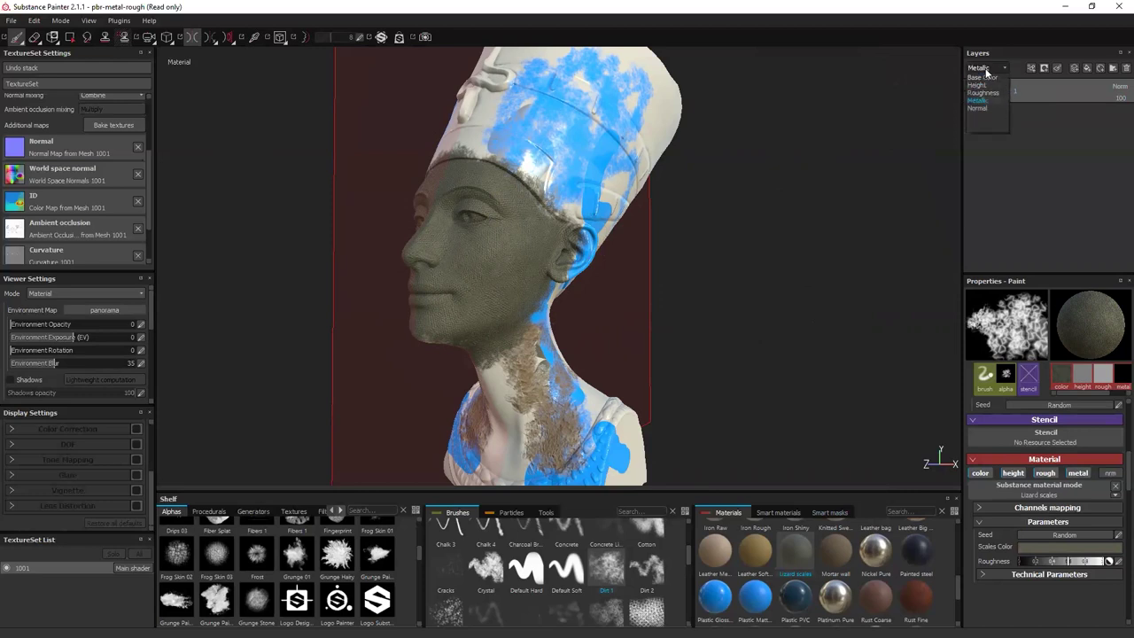
{"action": "left_click", "coordinate": [993, 123]}
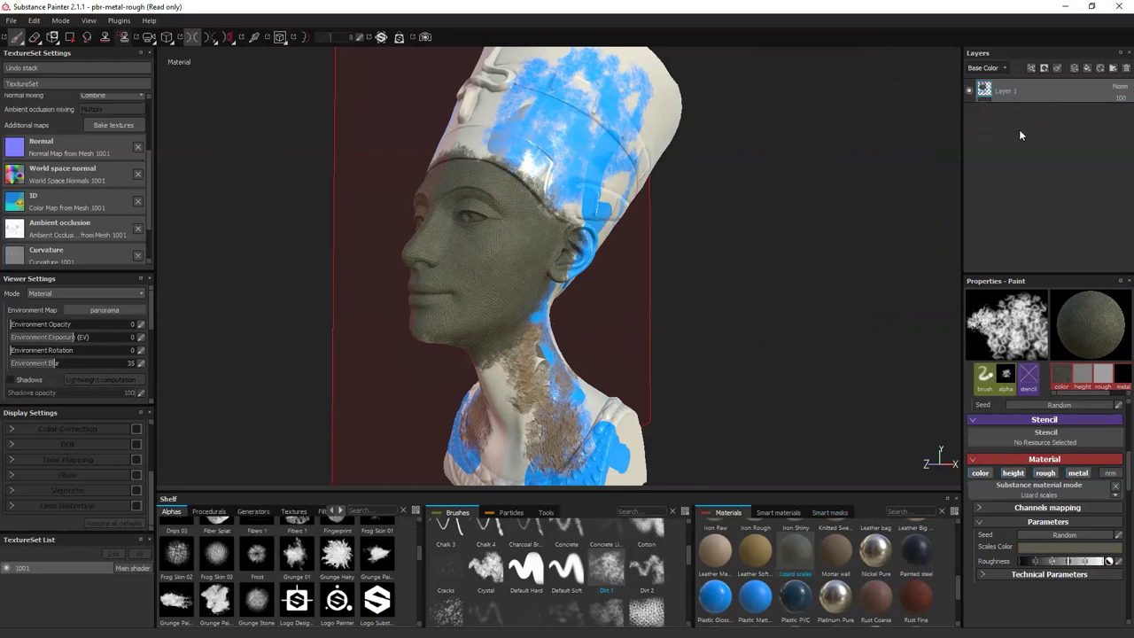
{"action": "key", "text": "m"}
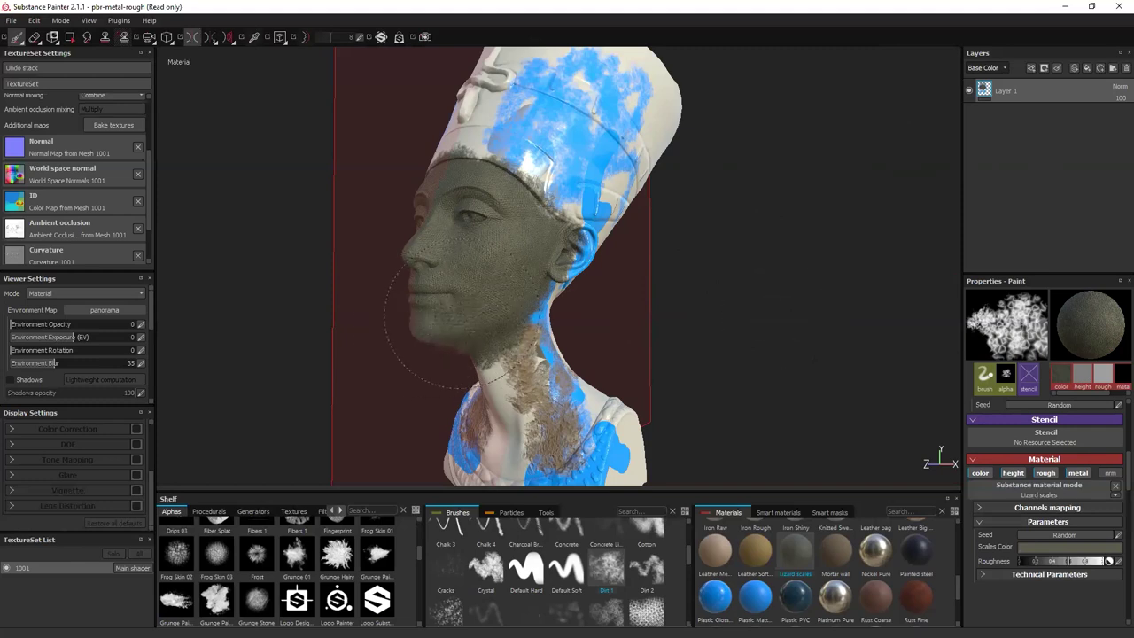
Paint a brown Leather Soft Grain eyebrow over the eye with a fine brush, size 10.15, flow 34.
{"action": "mouse_move", "coordinate": [678, 329]}
{"action": "left_mouse_down", "text": "alt"}
{"action": "mouse_move", "coordinate": [823, 334]}
{"action": "mouse_move", "coordinate": [759, 355]}
{"action": "mouse_move", "coordinate": [804, 411]}
{"action": "left_mouse_up", "text": "alt"}
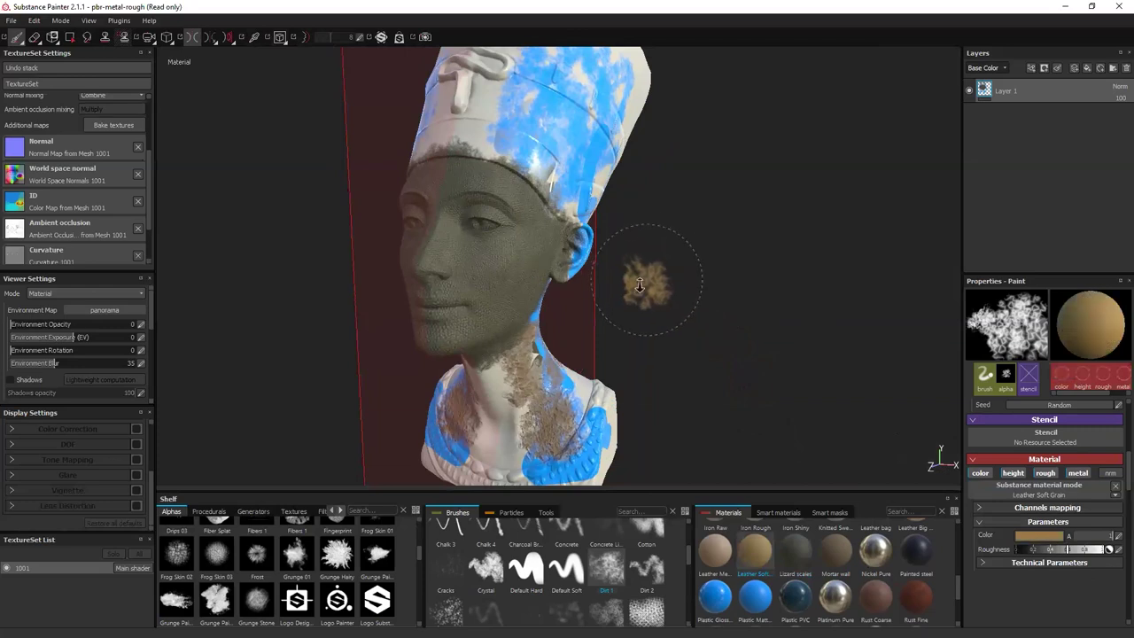
{"action": "right_click_drag", "start_coordinate": [635, 293], "coordinate": [645, 290], "text": "ctrl"}
{"action": "left_click_drag", "start_coordinate": [451, 202], "coordinate": [521, 222]}
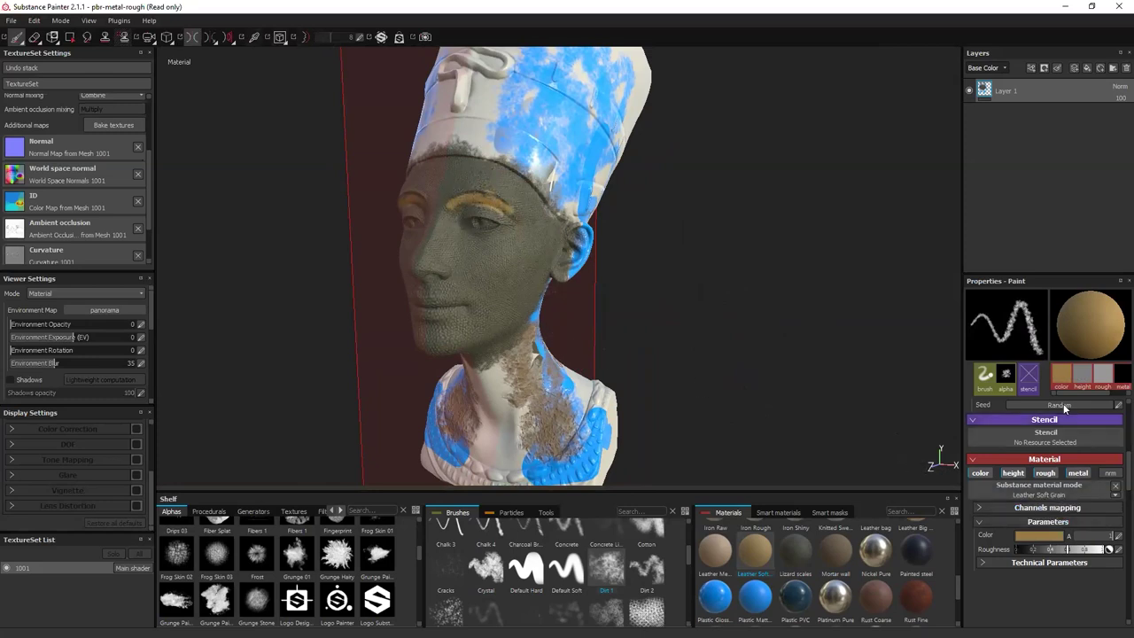
{"action": "left_click", "coordinate": [983, 375]}
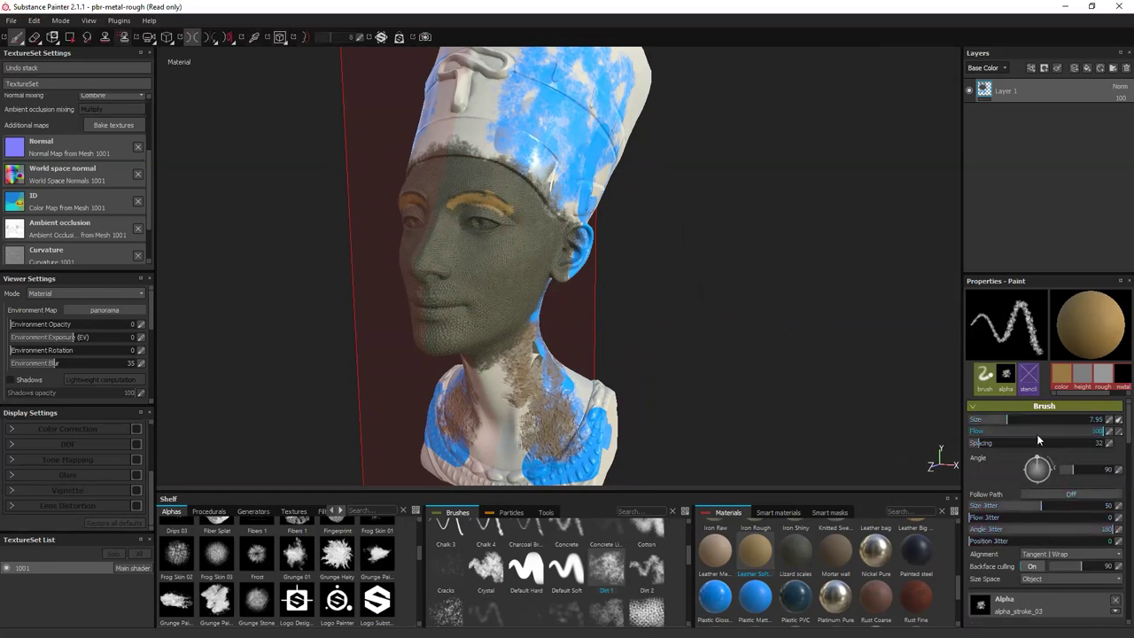
{"action": "mouse_move", "coordinate": [1005, 424]}
{"action": "left_mouse_down"}
{"action": "mouse_move", "coordinate": [1058, 435]}
{"action": "mouse_move", "coordinate": [1014, 435]}
{"action": "left_mouse_up"}
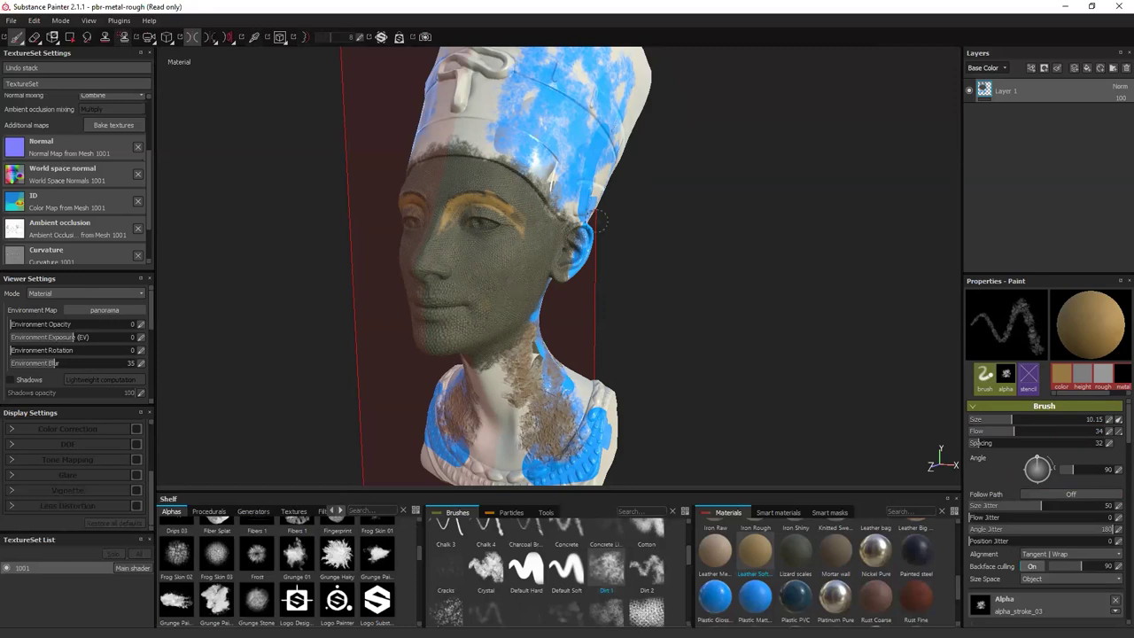
Add Layer 2 and paint Brass Pure gold over the forehead with mirrored painting, then hide it.
{"action": "left_click", "coordinate": [1074, 69]}
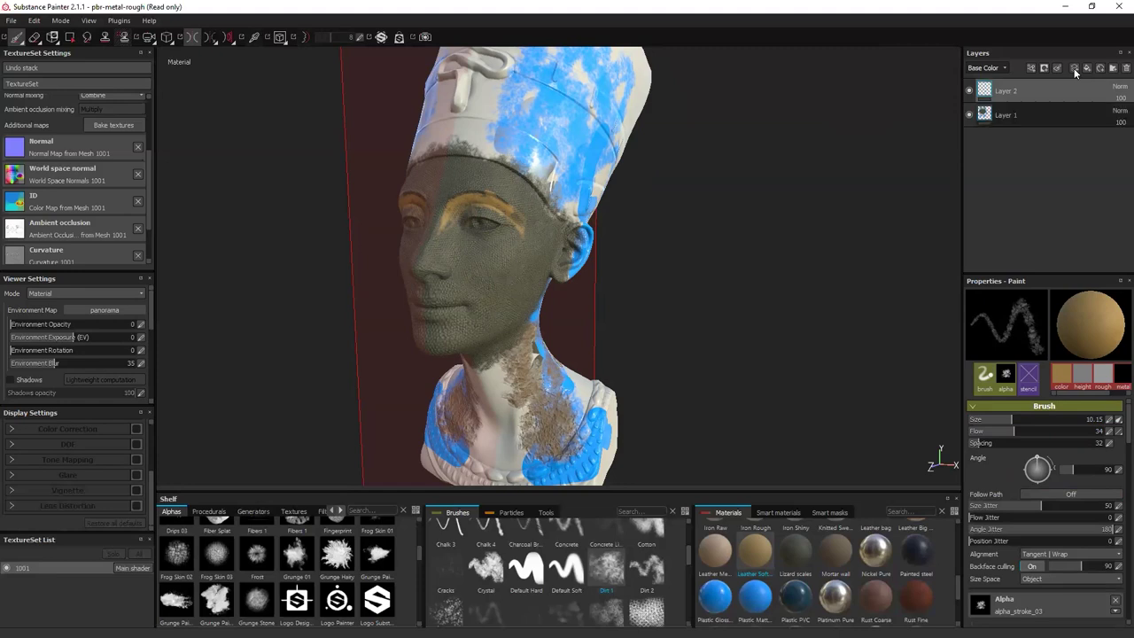
{"action": "scroll", "coordinate": [896, 547], "scroll_direction": "down", "scroll_amount": 3}
{"action": "left_click", "coordinate": [879, 555]}
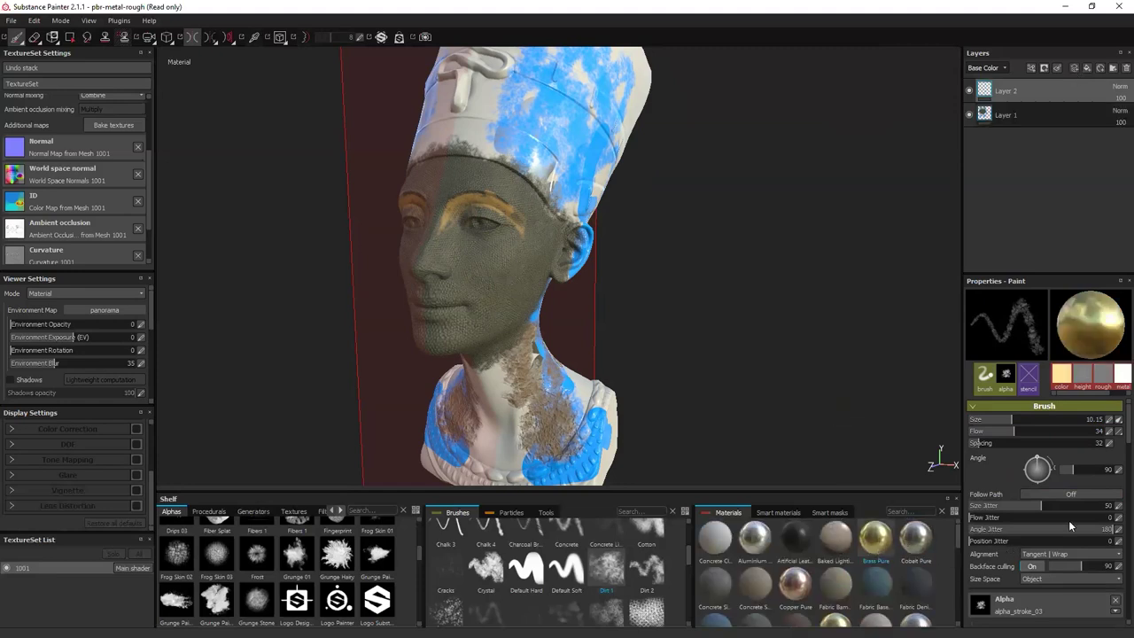
{"action": "mouse_move", "coordinate": [454, 168]}
{"action": "left_mouse_down"}
{"action": "mouse_move", "coordinate": [432, 175]}
{"action": "mouse_move", "coordinate": [518, 178]}
{"action": "mouse_move", "coordinate": [461, 188]}
{"action": "mouse_move", "coordinate": [509, 177]}
{"action": "mouse_move", "coordinate": [539, 198]}
{"action": "mouse_move", "coordinate": [555, 236]}
{"action": "mouse_move", "coordinate": [537, 213]}
{"action": "mouse_move", "coordinate": [528, 227]}
{"action": "mouse_move", "coordinate": [562, 250]}
{"action": "left_mouse_up"}
{"action": "key", "text": "l"}
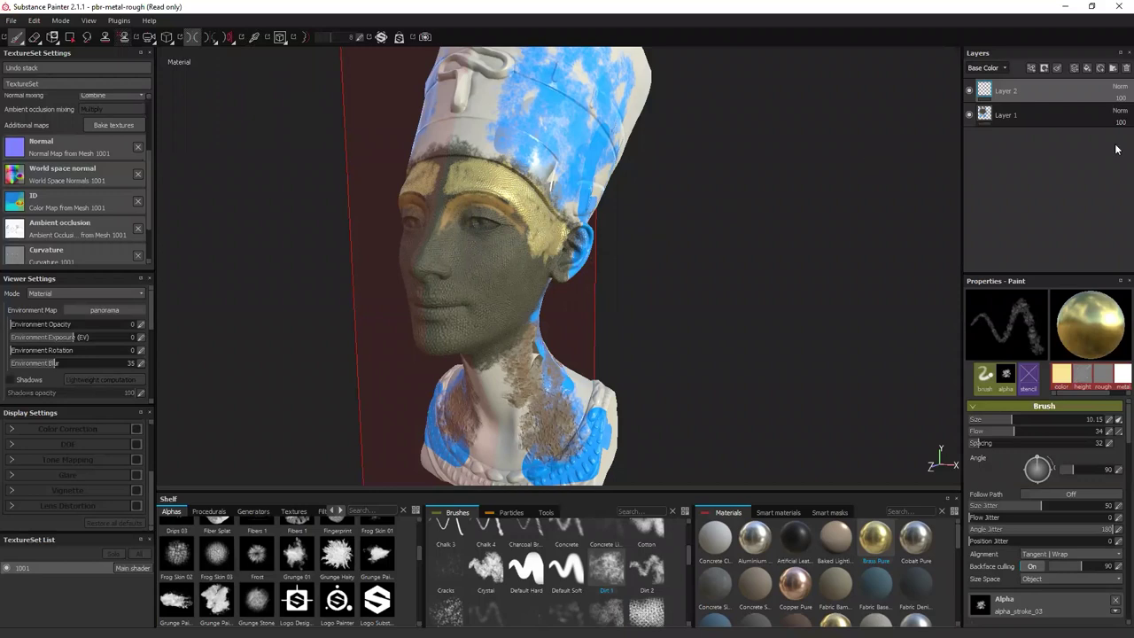
{"action": "left_click", "coordinate": [971, 90]}
Compare Layer 2 shown and hidden, then lower its opacity to 27.
{"action": "left_click", "coordinate": [970, 91]}
{"action": "left_click", "coordinate": [970, 90]}
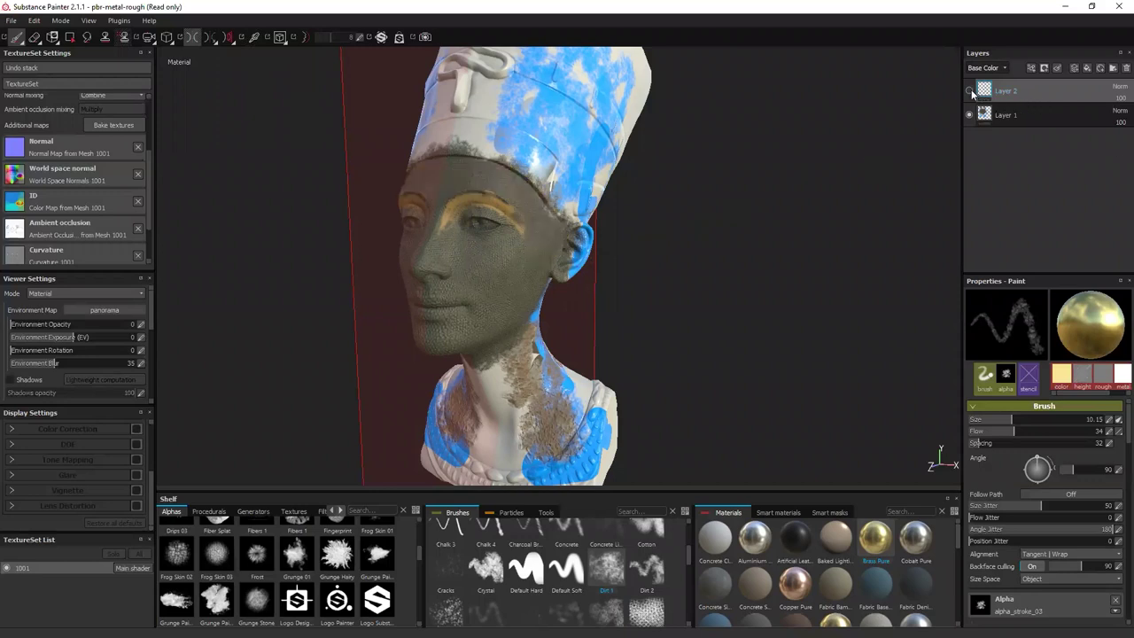
{"action": "left_click", "coordinate": [971, 90]}
{"action": "left_click", "coordinate": [1120, 97]}
{"action": "left_click_drag", "start_coordinate": [1119, 108], "coordinate": [1094, 116]}
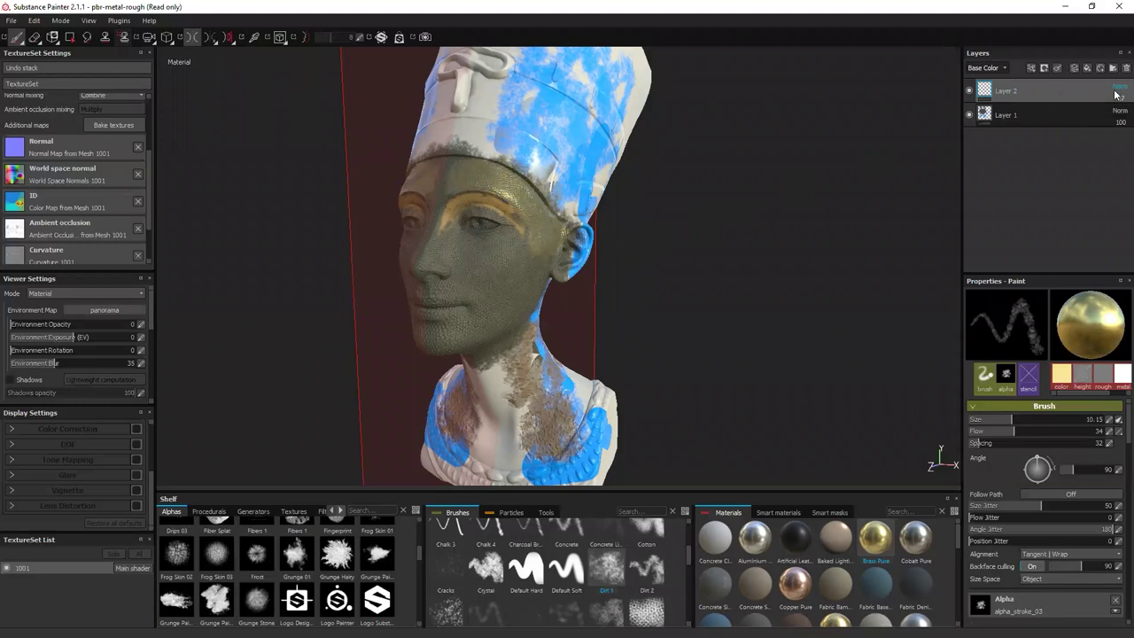
Set Layer 2's blend mode to Screen after trying Multiply.
{"action": "left_click", "coordinate": [1119, 87]}
{"action": "left_click", "coordinate": [1072, 142]}
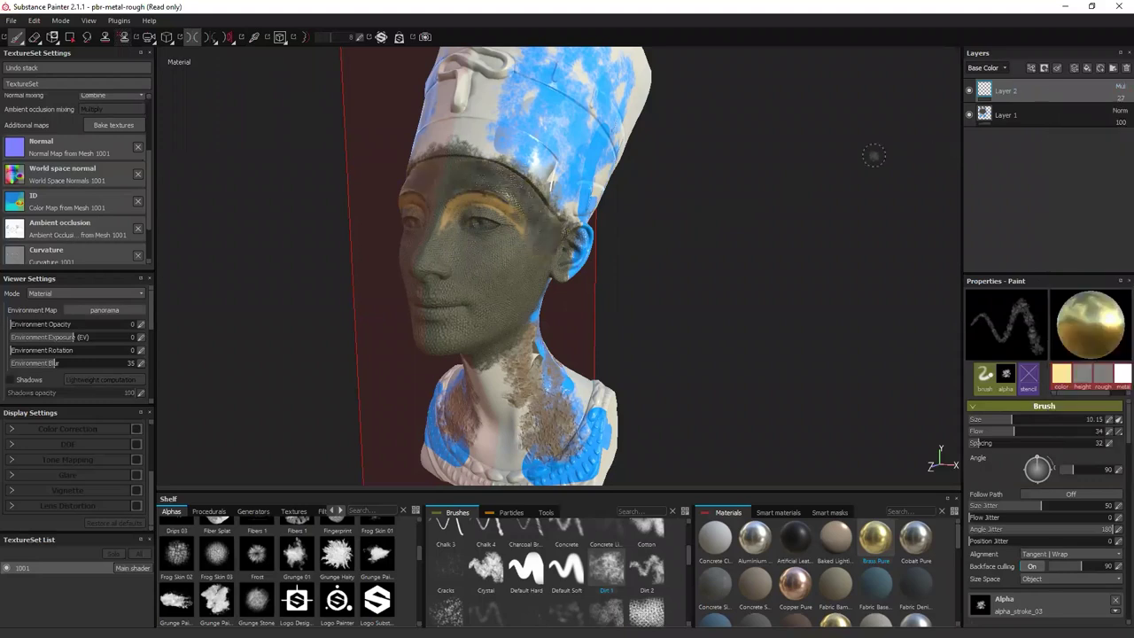
{"action": "left_click", "coordinate": [1118, 88]}
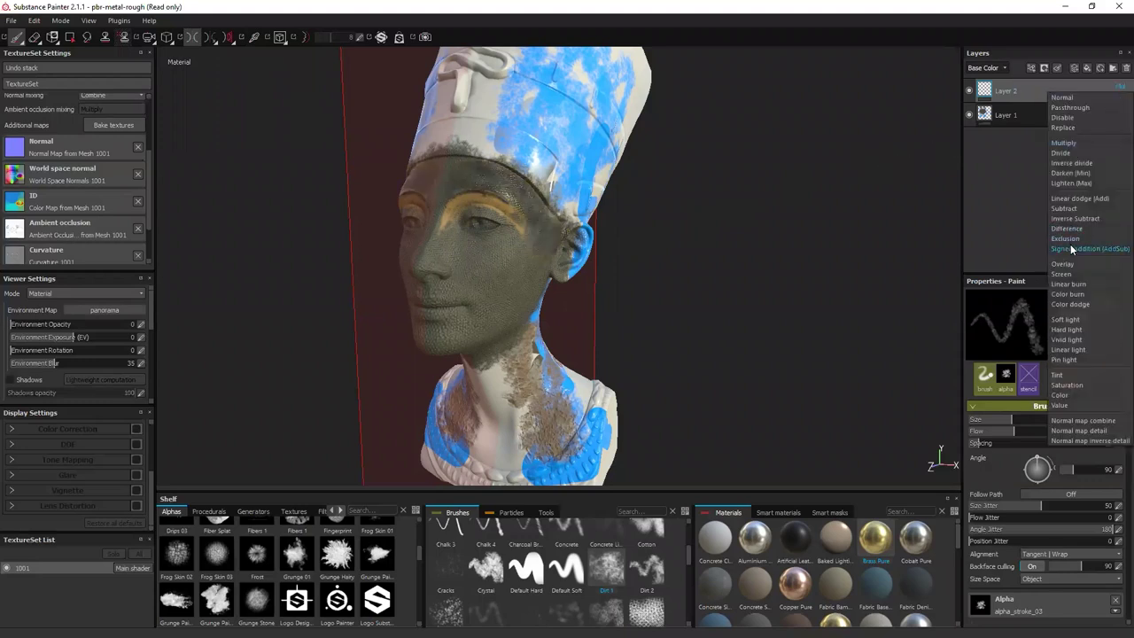
{"action": "left_click", "coordinate": [1063, 274]}
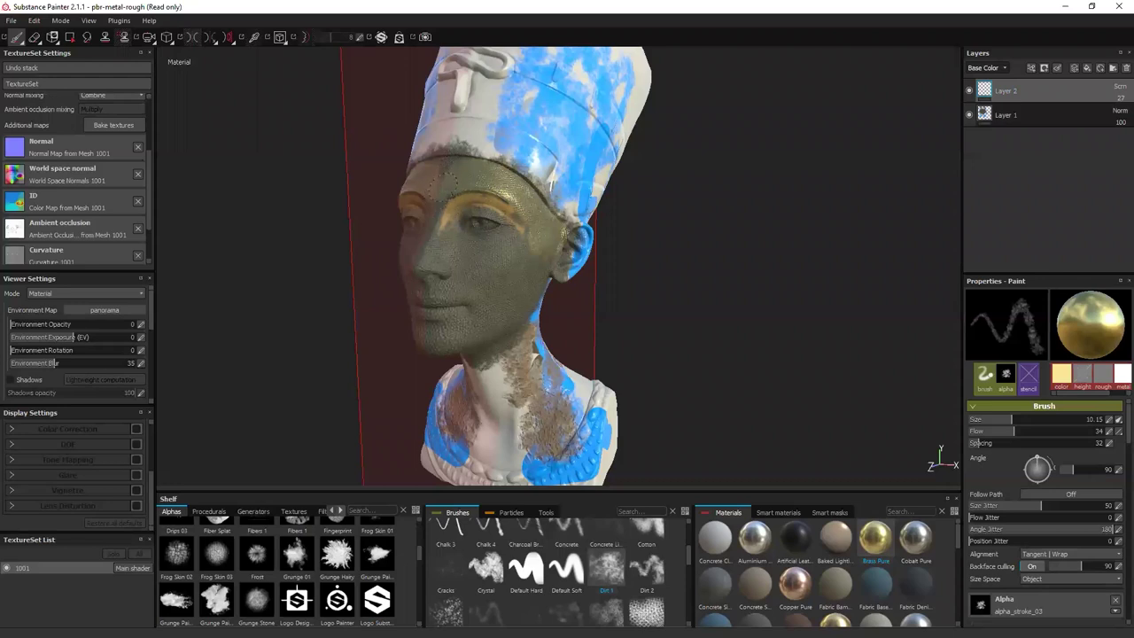
{"action": "key", "text": "l"}
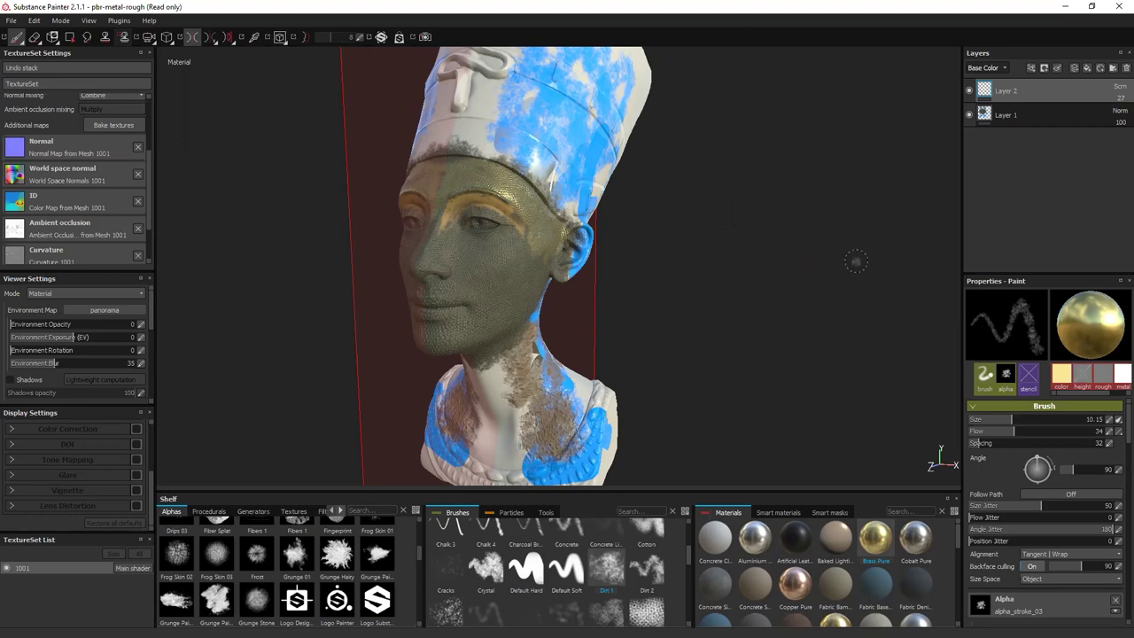
Orbit and zoom around the bust to inspect the face, crown cobra and profile.
{"action": "mouse_move", "coordinate": [850, 241]}
{"action": "left_mouse_down", "text": "alt"}
{"action": "mouse_move", "coordinate": [717, 245]}
{"action": "mouse_move", "coordinate": [854, 246]}
{"action": "mouse_move", "coordinate": [803, 245]}
{"action": "mouse_move", "coordinate": [724, 284]}
{"action": "mouse_move", "coordinate": [813, 225]}
{"action": "mouse_move", "coordinate": [727, 257]}
{"action": "mouse_move", "coordinate": [716, 319]}
{"action": "left_mouse_up", "text": "alt"}
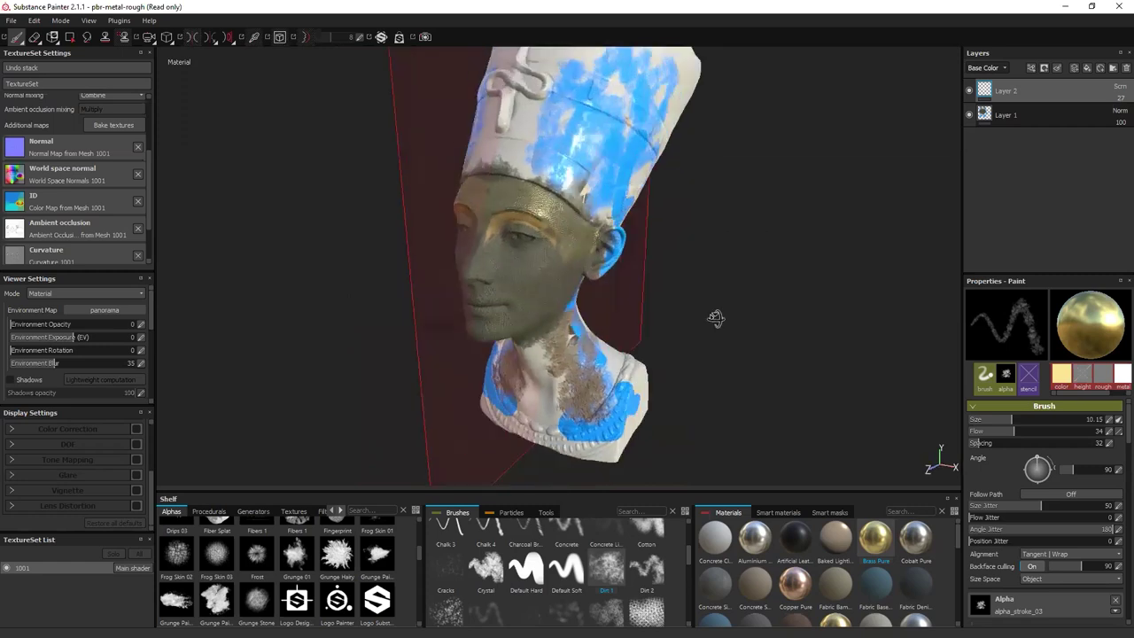
{"action": "left_click_drag", "start_coordinate": [789, 237], "coordinate": [742, 299], "text": "alt"}
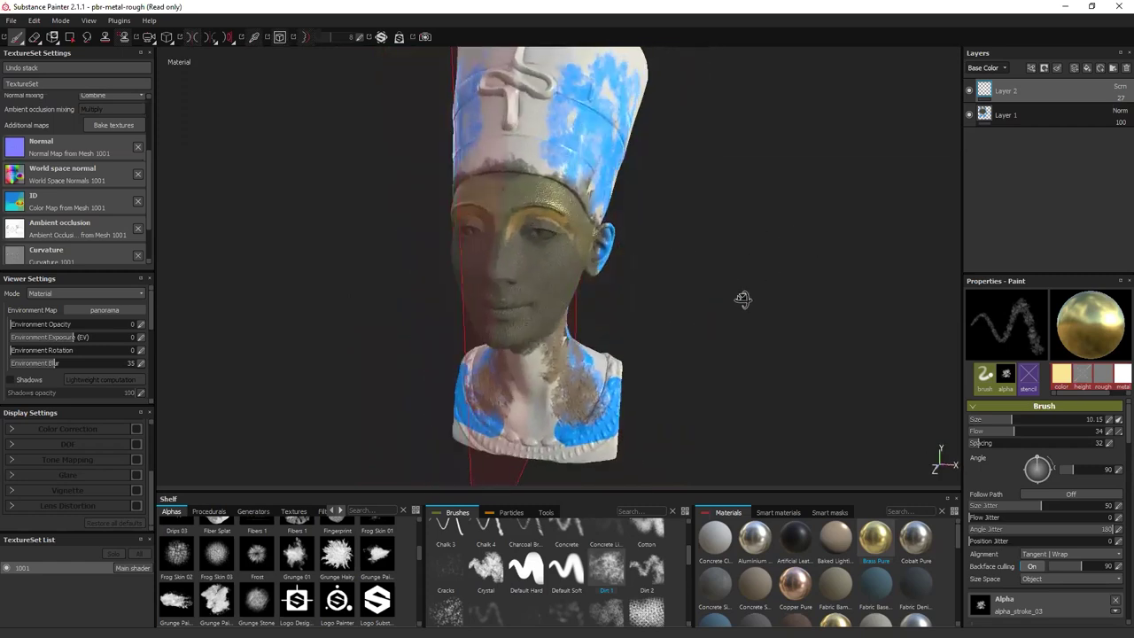
{"action": "right_click", "coordinate": [747, 276]}
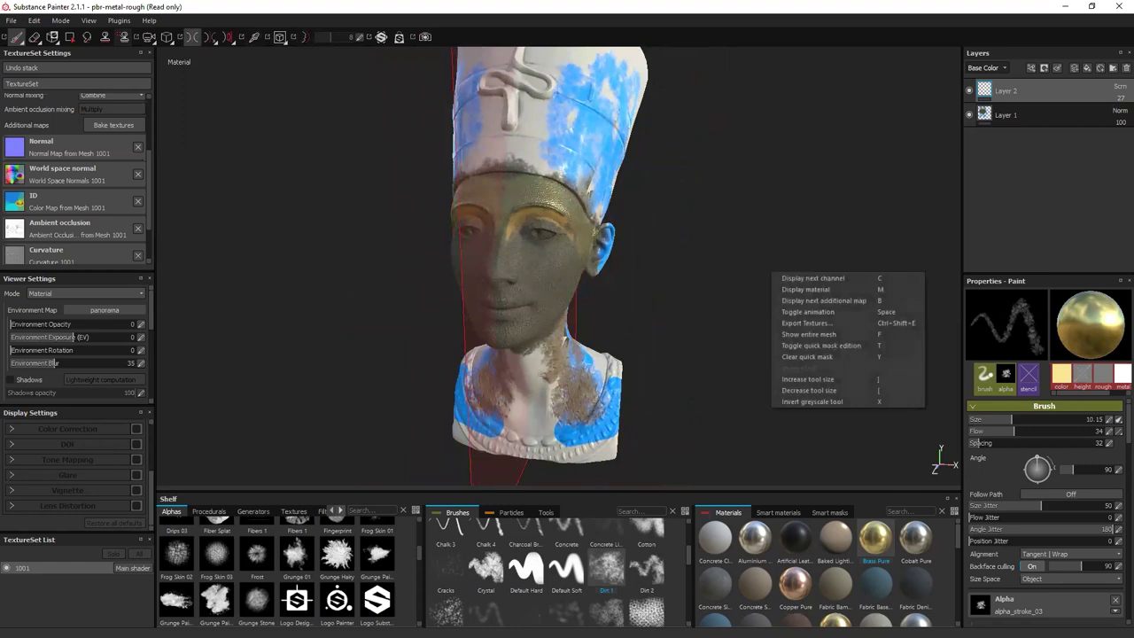
{"action": "left_click", "coordinate": [724, 279]}
{"action": "mouse_move", "coordinate": [678, 266]}
{"action": "left_mouse_down", "text": "alt"}
{"action": "mouse_move", "coordinate": [601, 276]}
{"action": "mouse_move", "coordinate": [683, 284]}
{"action": "mouse_move", "coordinate": [696, 297]}
{"action": "mouse_move", "coordinate": [678, 320]}
{"action": "mouse_move", "coordinate": [712, 322]}
{"action": "left_mouse_up", "text": "alt"}
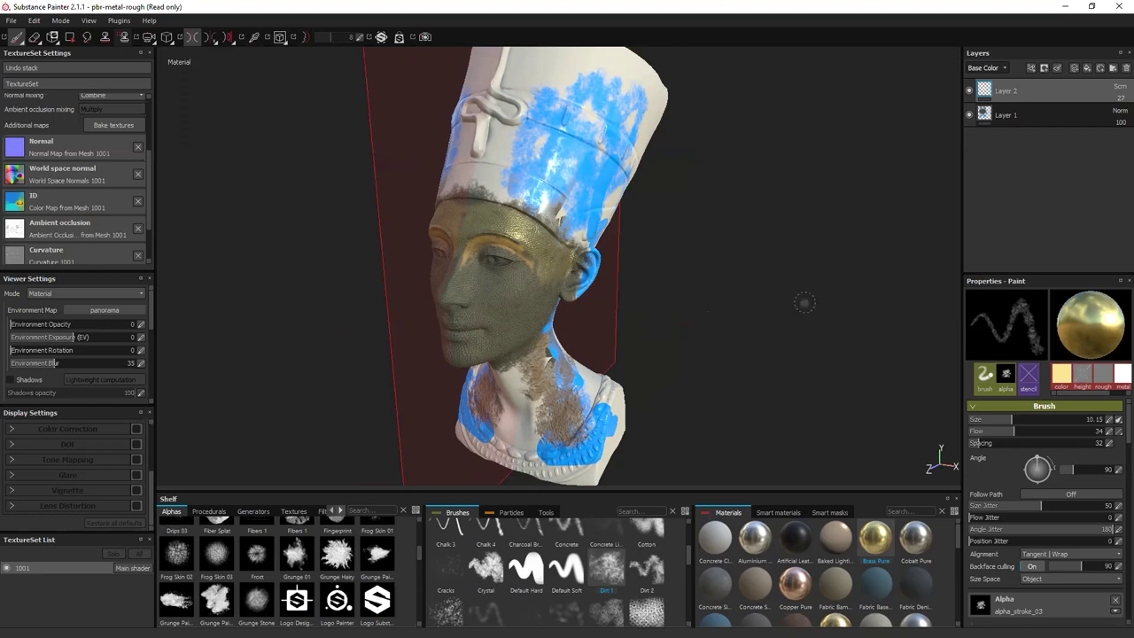
{"action": "key", "text": "ctrl"}
{"action": "left_click_drag", "start_coordinate": [797, 306], "coordinate": [772, 329], "text": "alt"}
{"action": "left_click_drag", "start_coordinate": [734, 366], "coordinate": [841, 458], "text": "alt"}
{"action": "right_click_drag", "start_coordinate": [841, 459], "coordinate": [727, 266], "text": "alt"}
{"action": "left_click_drag", "start_coordinate": [727, 266], "coordinate": [764, 342], "text": "alt"}
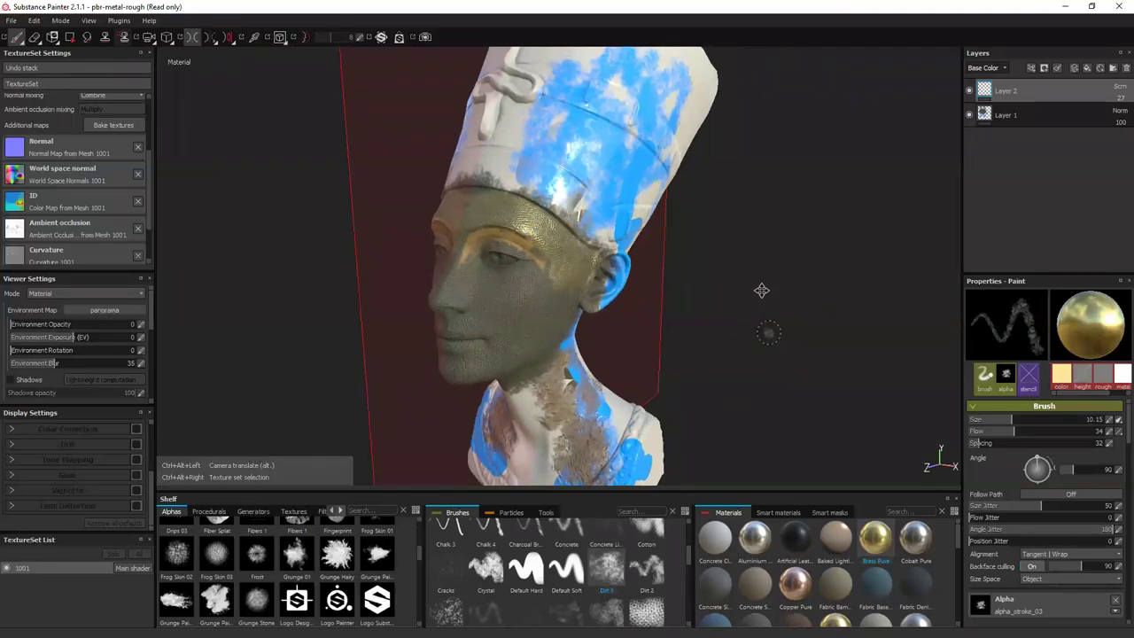
{"action": "mouse_move", "coordinate": [760, 324]}
{"action": "left_mouse_down", "text": "alt"}
{"action": "mouse_move", "coordinate": [727, 393]}
{"action": "mouse_move", "coordinate": [768, 324]}
{"action": "left_mouse_up", "text": "alt"}
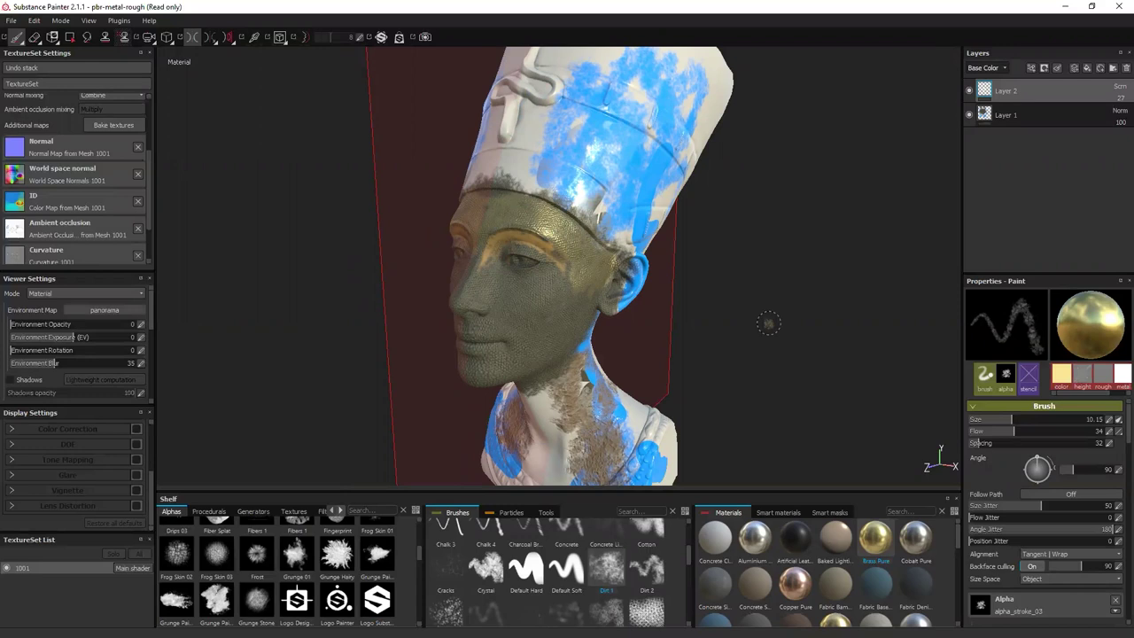
{"action": "left_click_drag", "start_coordinate": [768, 323], "coordinate": [696, 318], "text": "alt"}
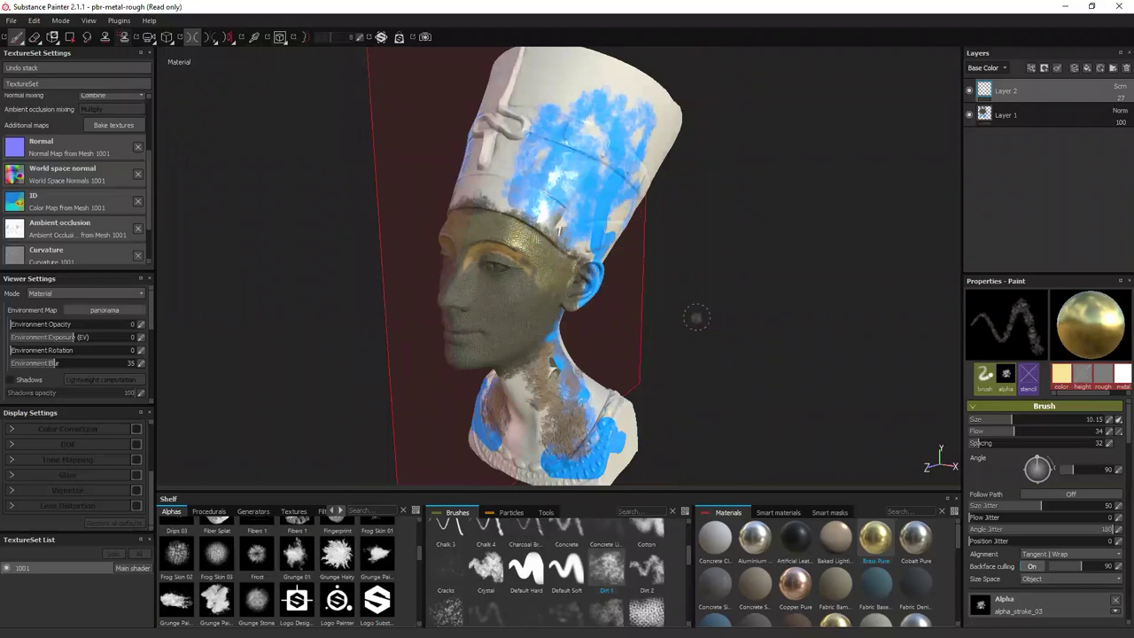
{"action": "mouse_move", "coordinate": [709, 298]}
{"action": "right_mouse_down", "text": "alt"}
{"action": "mouse_move", "coordinate": [749, 368]}
{"action": "mouse_move", "coordinate": [578, 275]}
{"action": "right_mouse_up", "text": "alt"}
Hide Layer 2, select Layer 1 and Layer 2, and delete both.
{"action": "left_click", "coordinate": [970, 90]}
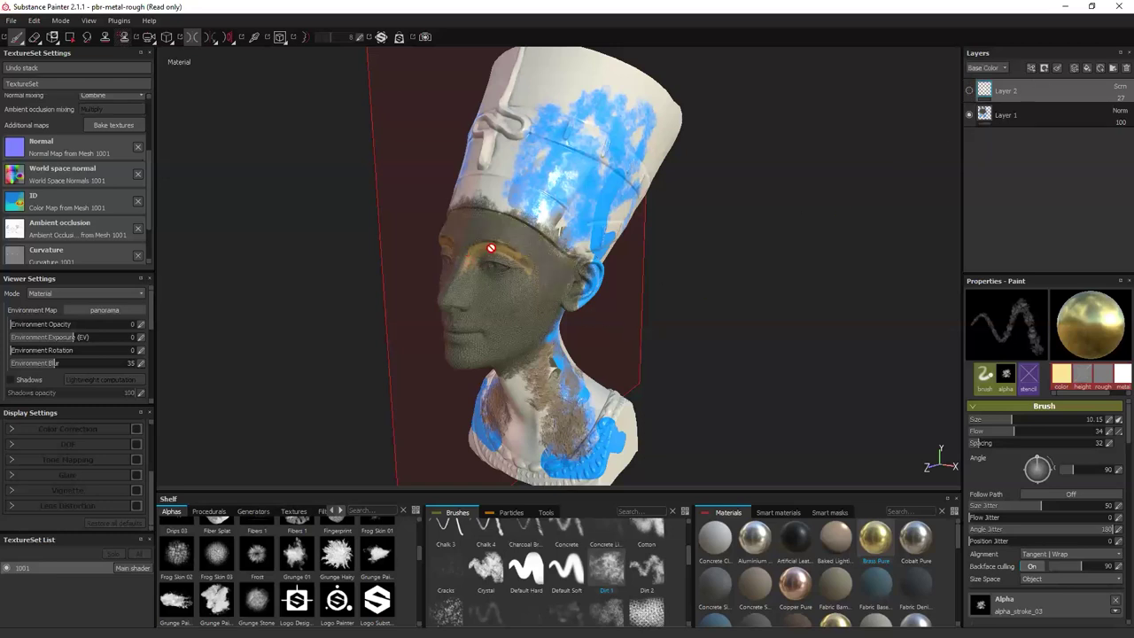
{"action": "left_click", "coordinate": [981, 115]}
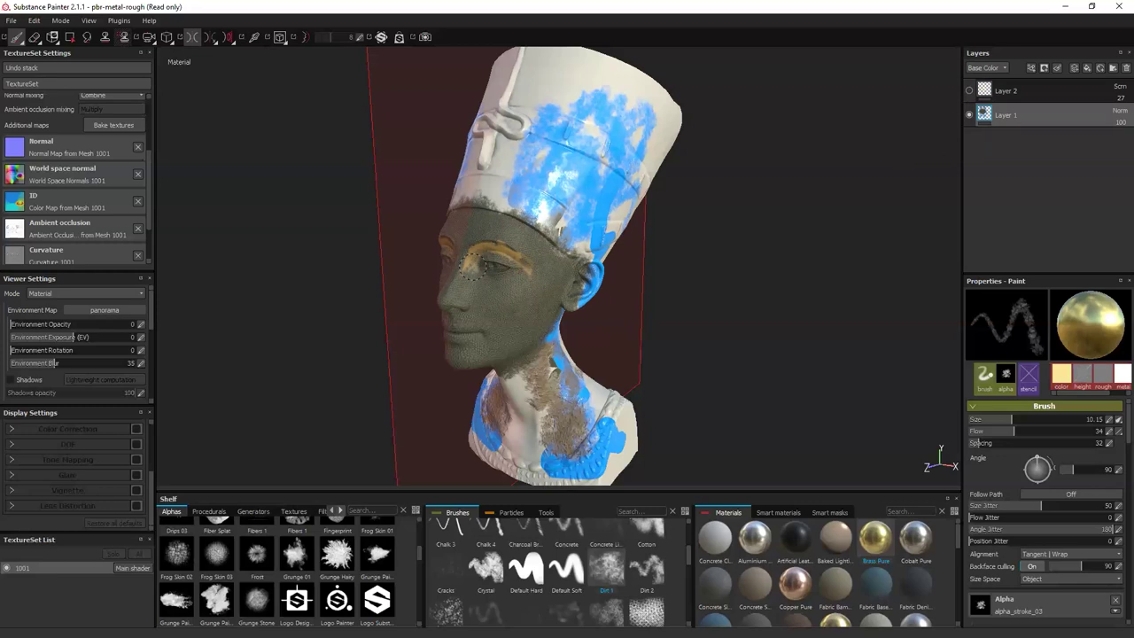
{"action": "left_click", "coordinate": [1068, 108]}
{"action": "left_click", "coordinate": [1115, 67]}
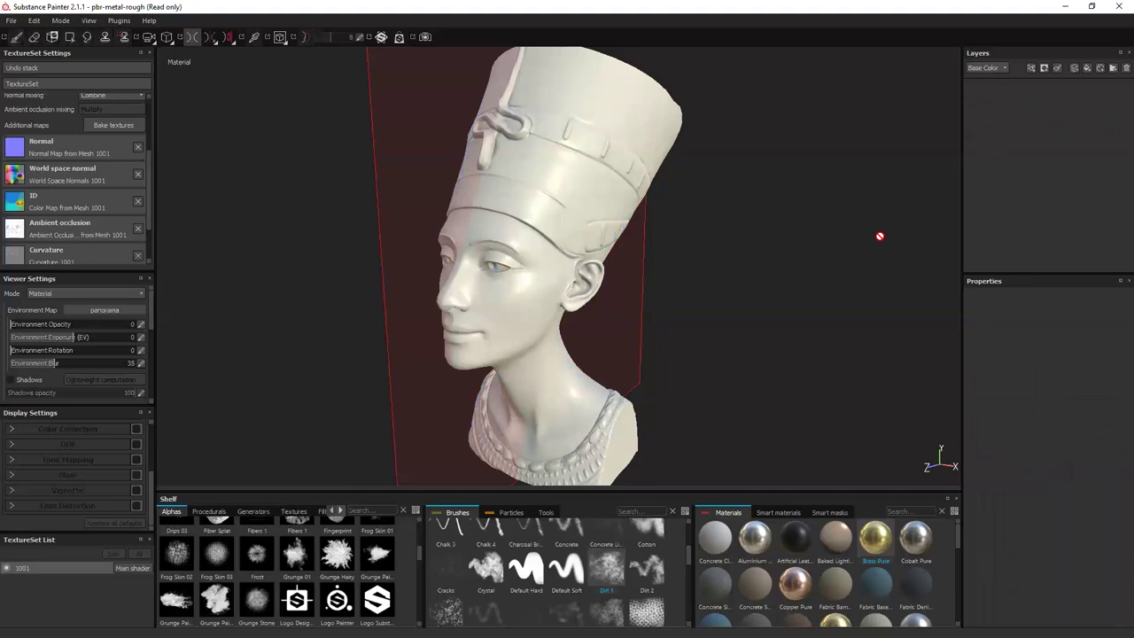
Add an empty Fill layer 1 and browse the Materials shelf.
{"action": "left_click", "coordinate": [1087, 67]}
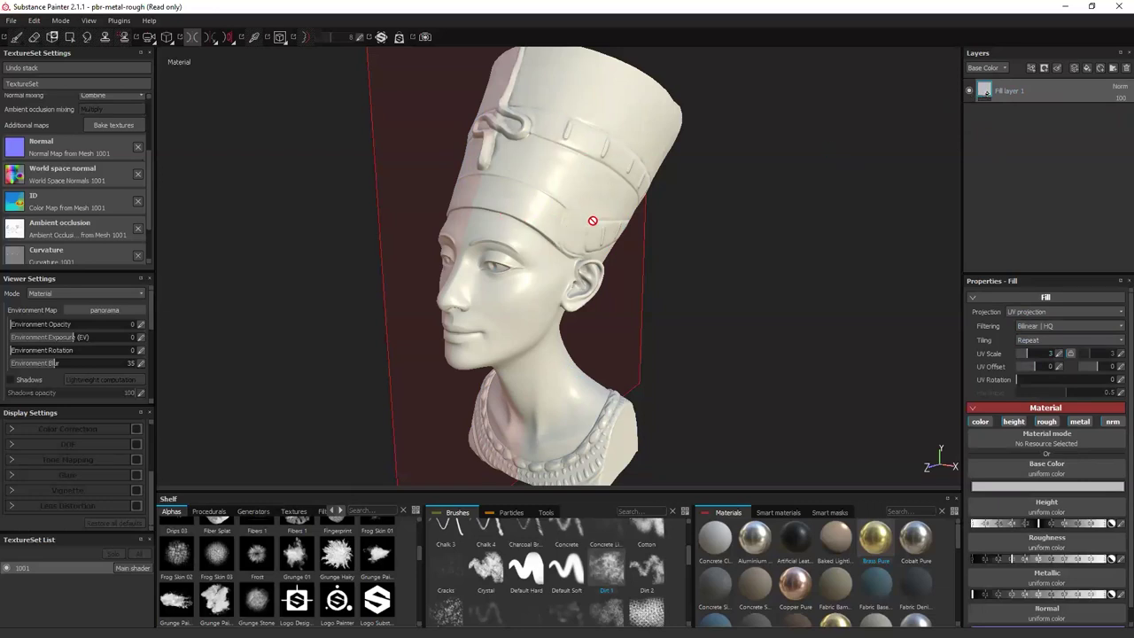
{"action": "left_click", "coordinate": [536, 183]}
{"action": "scroll", "coordinate": [871, 560], "scroll_direction": "down", "scroll_amount": 2}
{"action": "scroll", "coordinate": [864, 560], "scroll_direction": "up", "scroll_amount": 2}
{"action": "scroll", "coordinate": [802, 545], "scroll_direction": "down", "scroll_amount": 3}
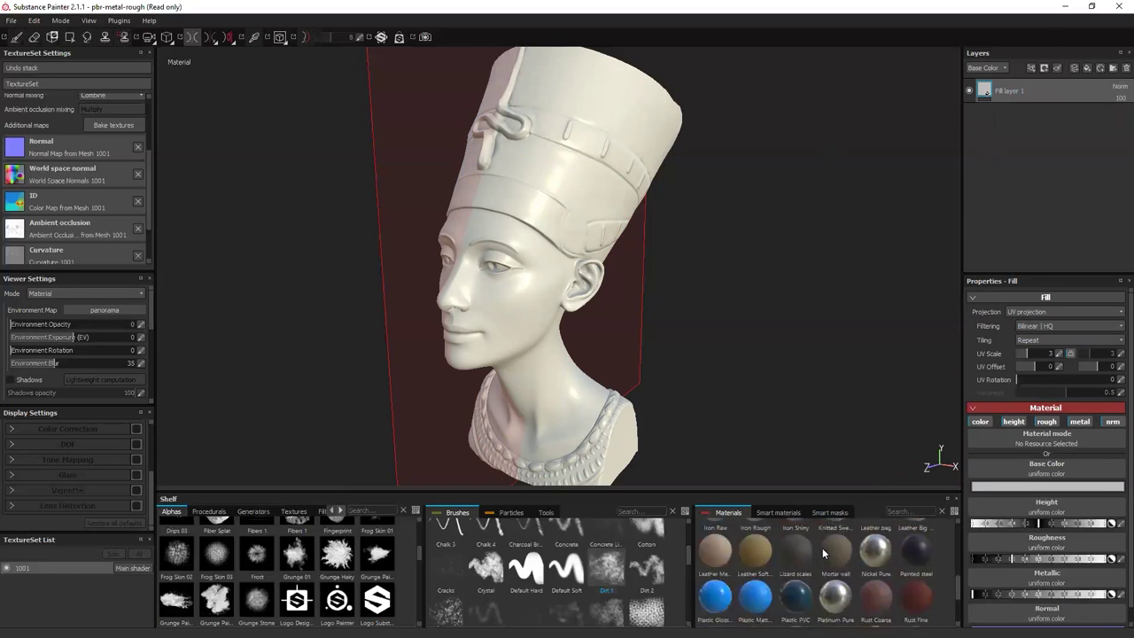
Assign Lizard scales to Fill layer 1 and orbit to view the bust's front and back.
{"action": "left_click", "coordinate": [799, 553]}
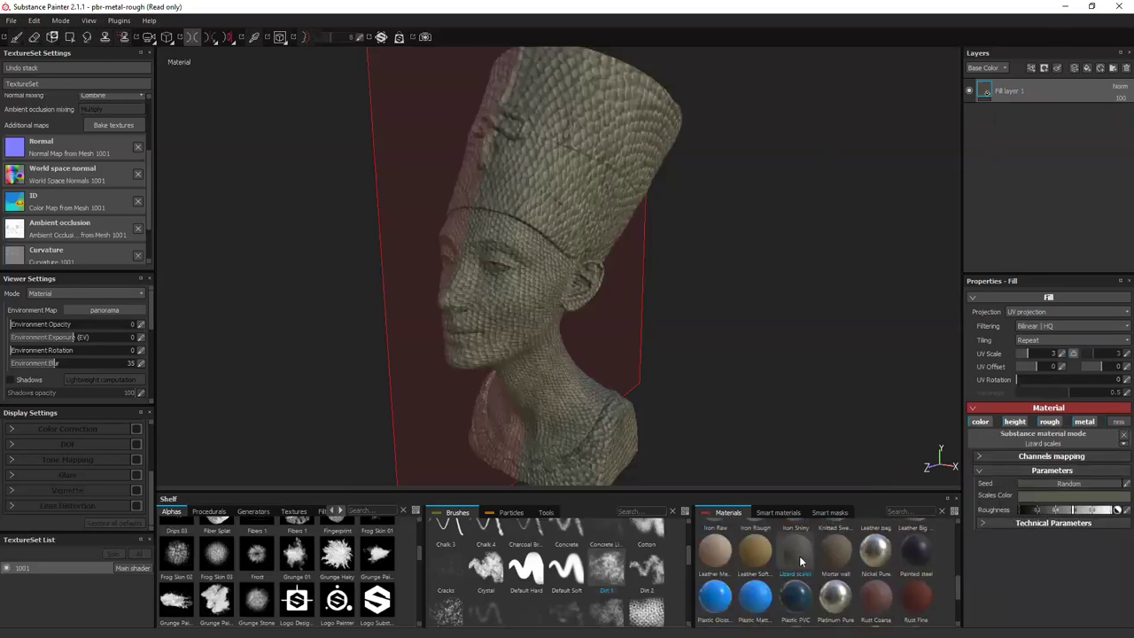
{"action": "mouse_move", "coordinate": [788, 548]}
{"action": "left_mouse_down"}
{"action": "mouse_move", "coordinate": [760, 304]}
{"action": "mouse_move", "coordinate": [800, 399]}
{"action": "mouse_move", "coordinate": [980, 402]}
{"action": "mouse_move", "coordinate": [927, 208]}
{"action": "mouse_move", "coordinate": [794, 542]}
{"action": "left_mouse_up"}
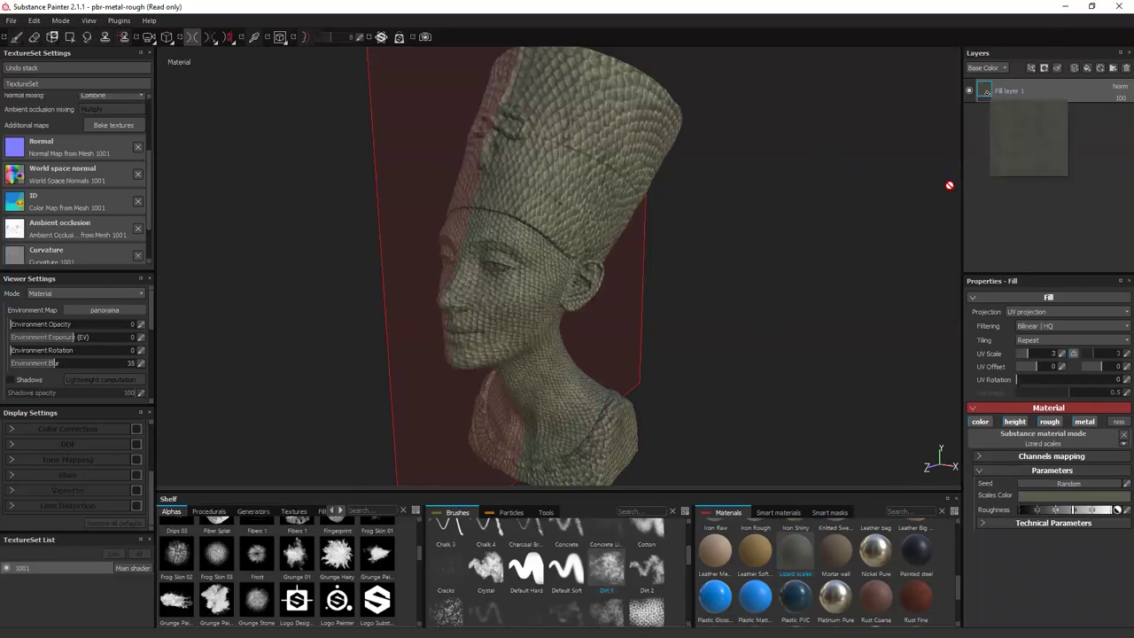
{"action": "left_click_drag", "start_coordinate": [727, 332], "coordinate": [638, 332], "text": "alt"}
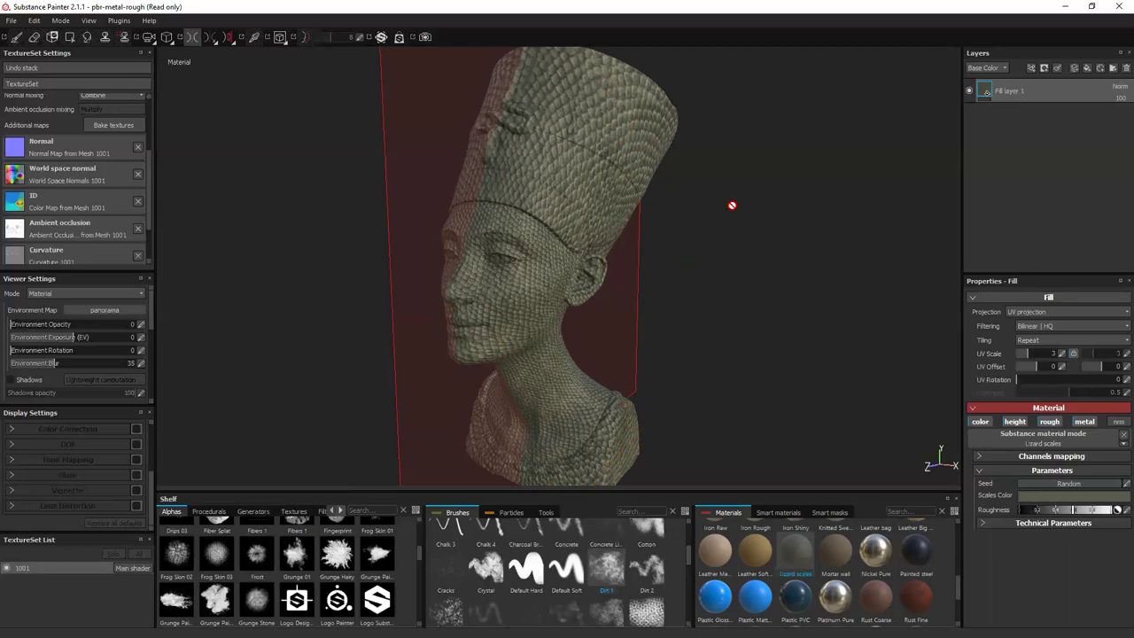
{"action": "left_click_drag", "start_coordinate": [781, 328], "coordinate": [749, 469], "text": "alt"}
Swap the fill to Mortar wall, tweak its roughness and raise Normal Intensity to 3.55.
{"action": "left_click", "coordinate": [826, 547]}
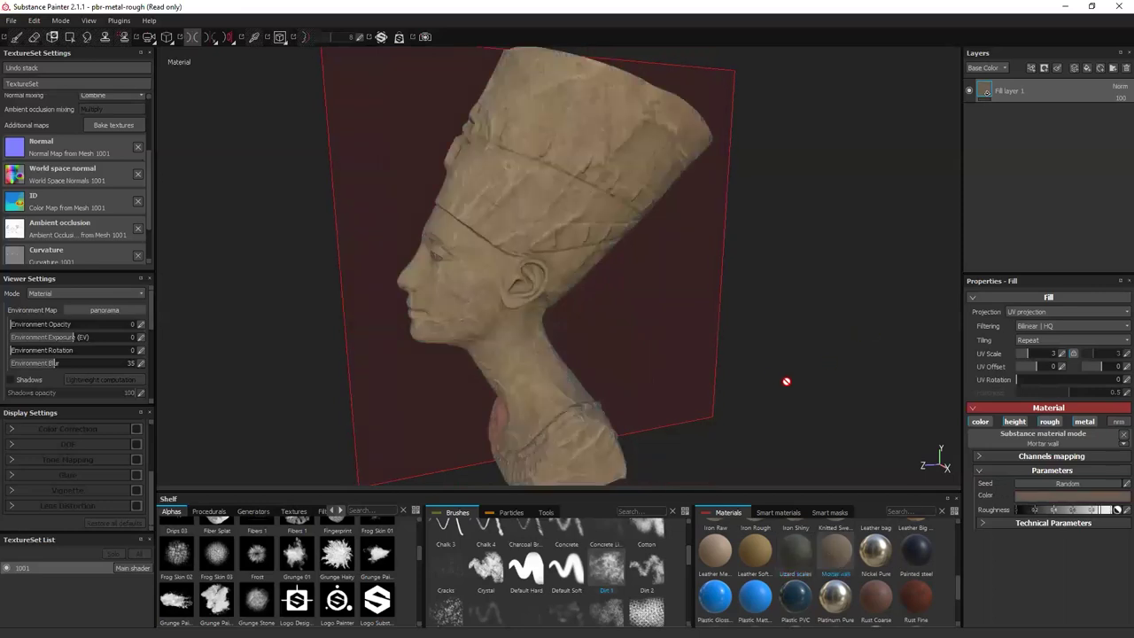
{"action": "left_click_drag", "start_coordinate": [787, 392], "coordinate": [740, 389], "text": "alt"}
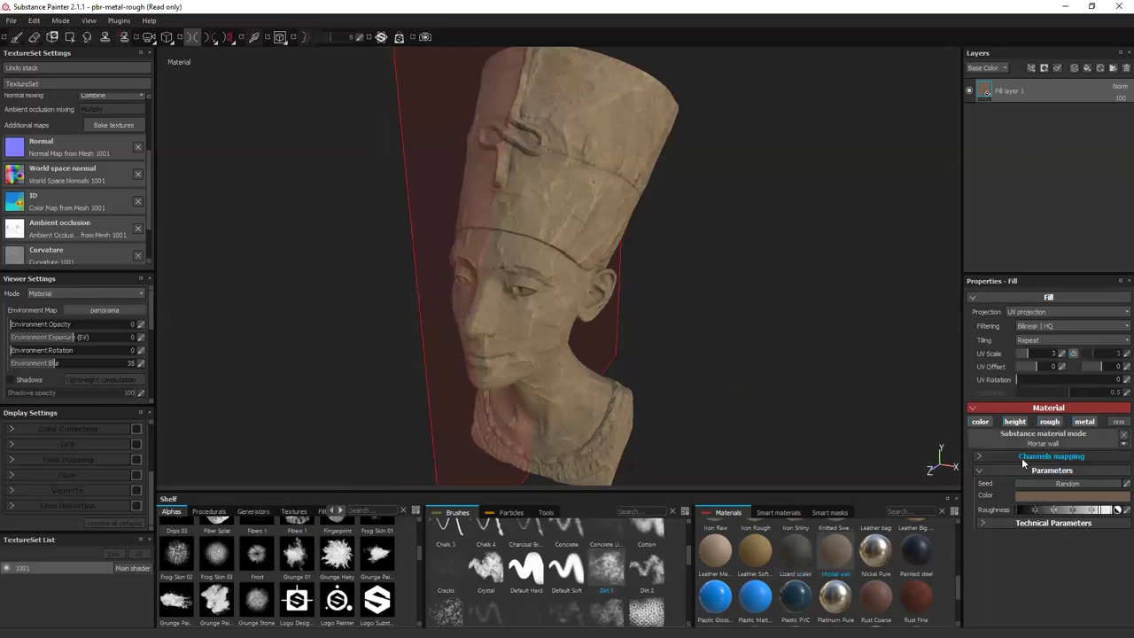
{"action": "mouse_move", "coordinate": [1057, 509]}
{"action": "left_mouse_down"}
{"action": "mouse_move", "coordinate": [1020, 513]}
{"action": "mouse_move", "coordinate": [1093, 512]}
{"action": "mouse_move", "coordinate": [1028, 512]}
{"action": "mouse_move", "coordinate": [1093, 514]}
{"action": "mouse_move", "coordinate": [1053, 516]}
{"action": "left_mouse_up"}
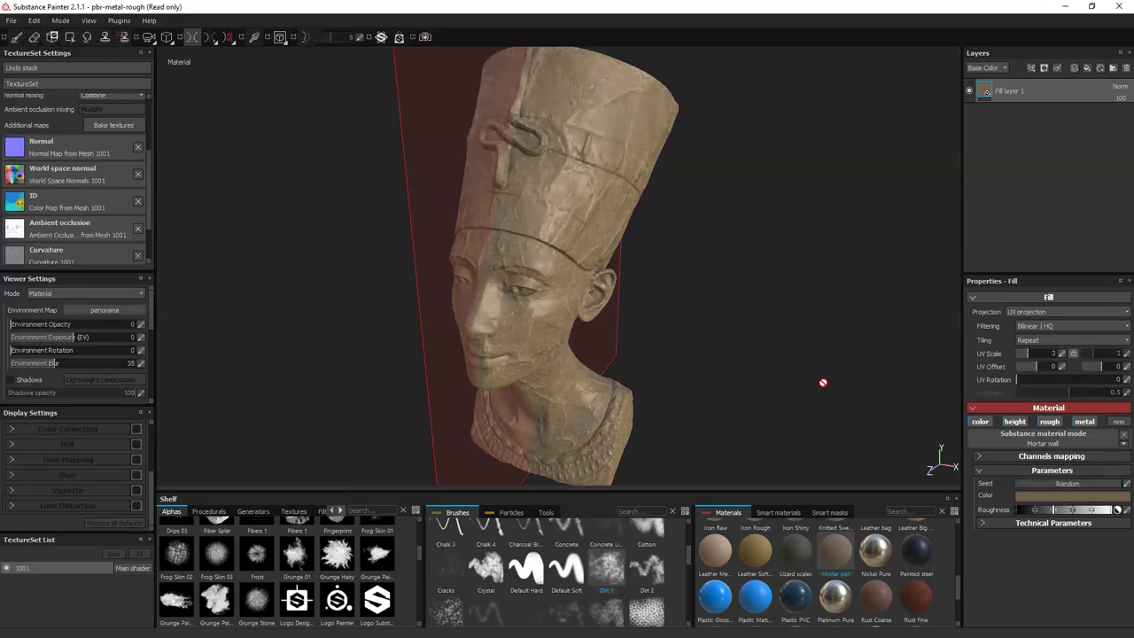
{"action": "left_click", "coordinate": [981, 522]}
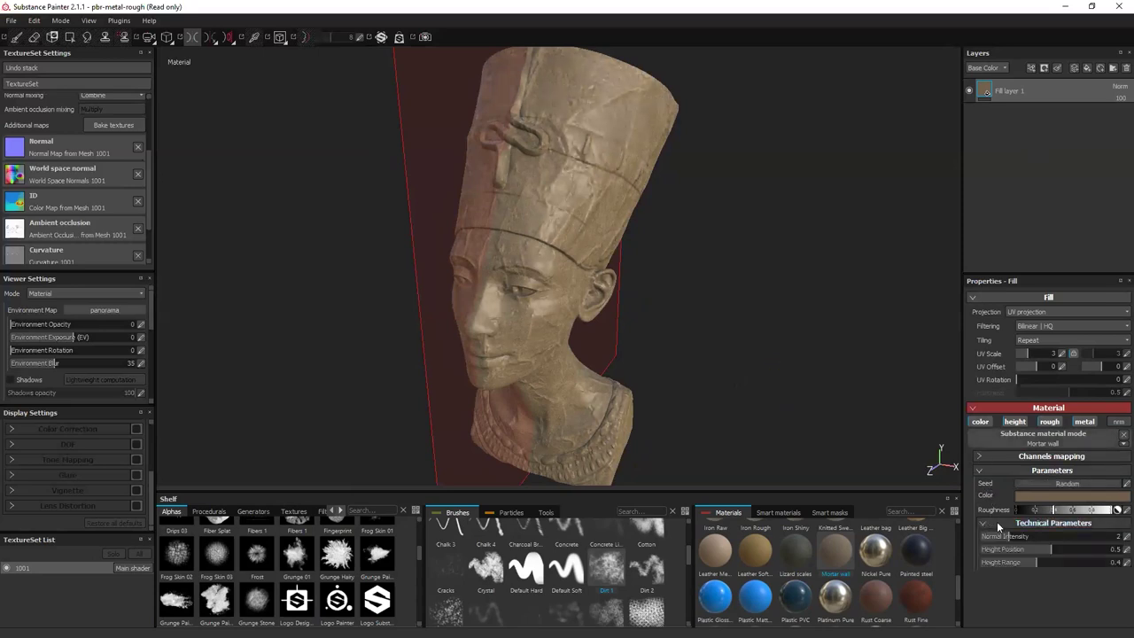
{"action": "left_click_drag", "start_coordinate": [1013, 541], "coordinate": [1046, 551]}
{"action": "left_click", "coordinate": [983, 523]}
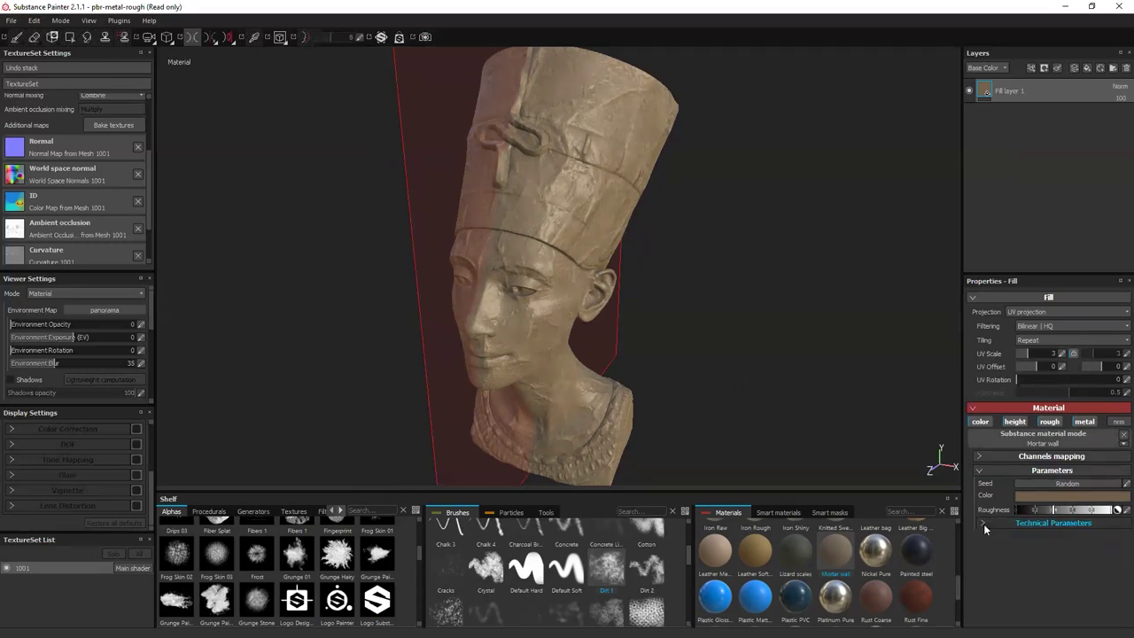
{"action": "left_click", "coordinate": [1051, 455]}
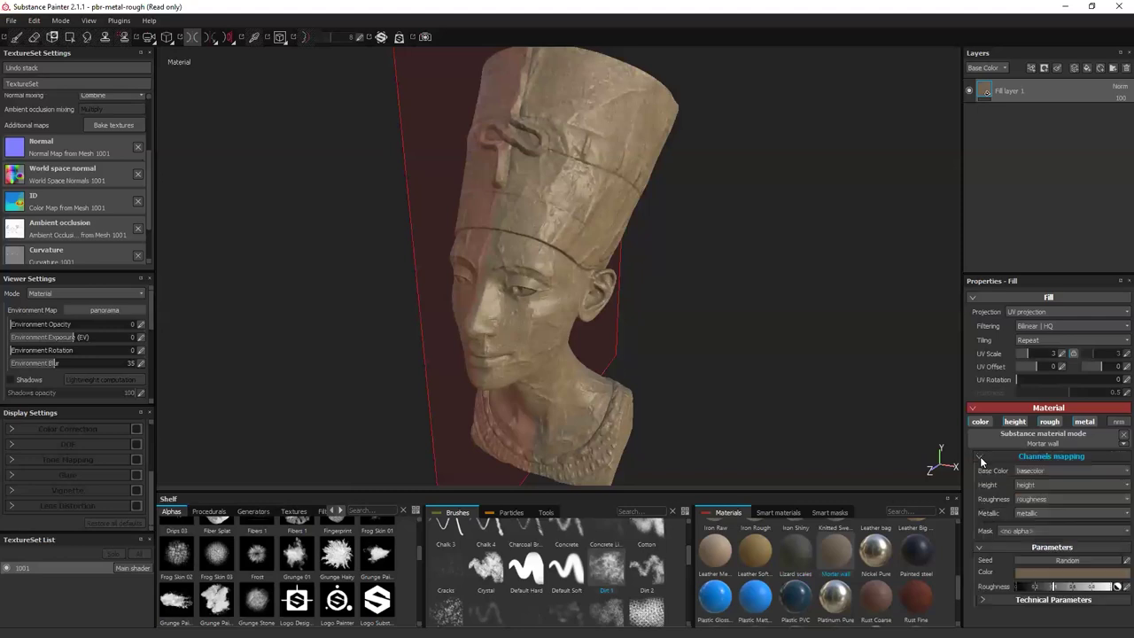
{"action": "left_click", "coordinate": [1049, 442]}
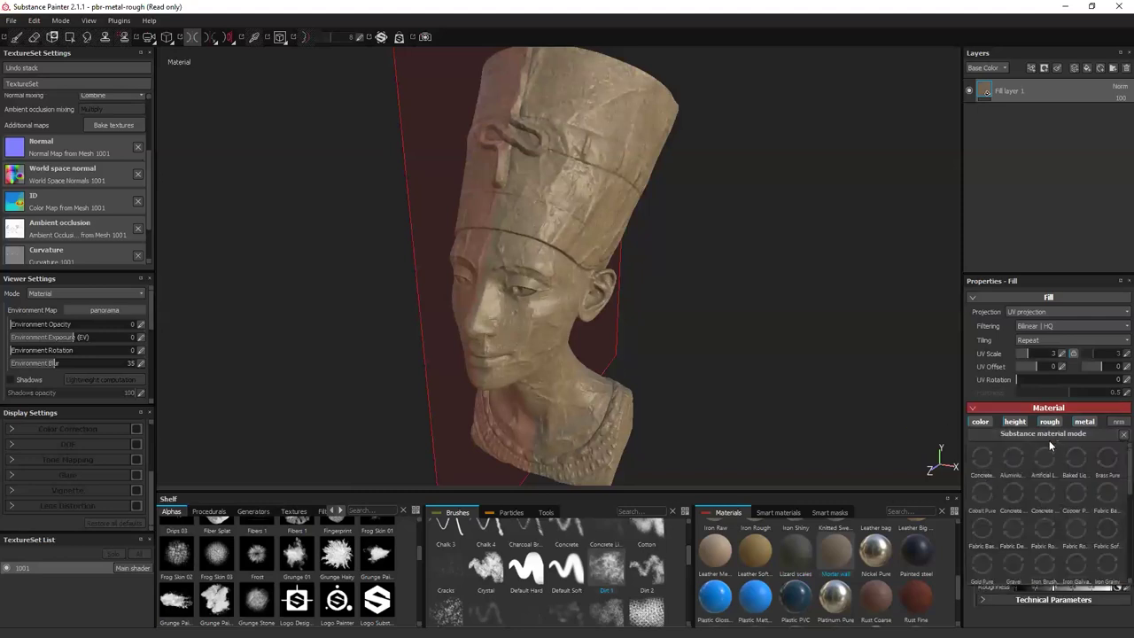
{"action": "left_click", "coordinate": [877, 430]}
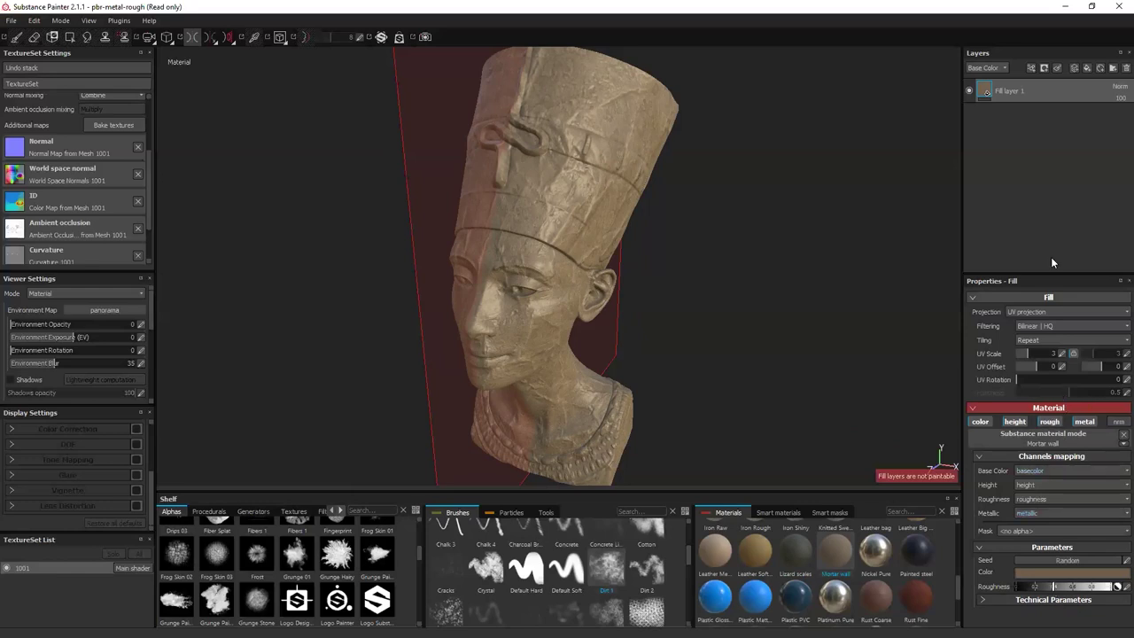
Set Mortar wall tiling to UV Scale 2.93, V offset 0.12 and rotation 113.9.
{"action": "left_click_drag", "start_coordinate": [1026, 351], "coordinate": [1026, 353]}
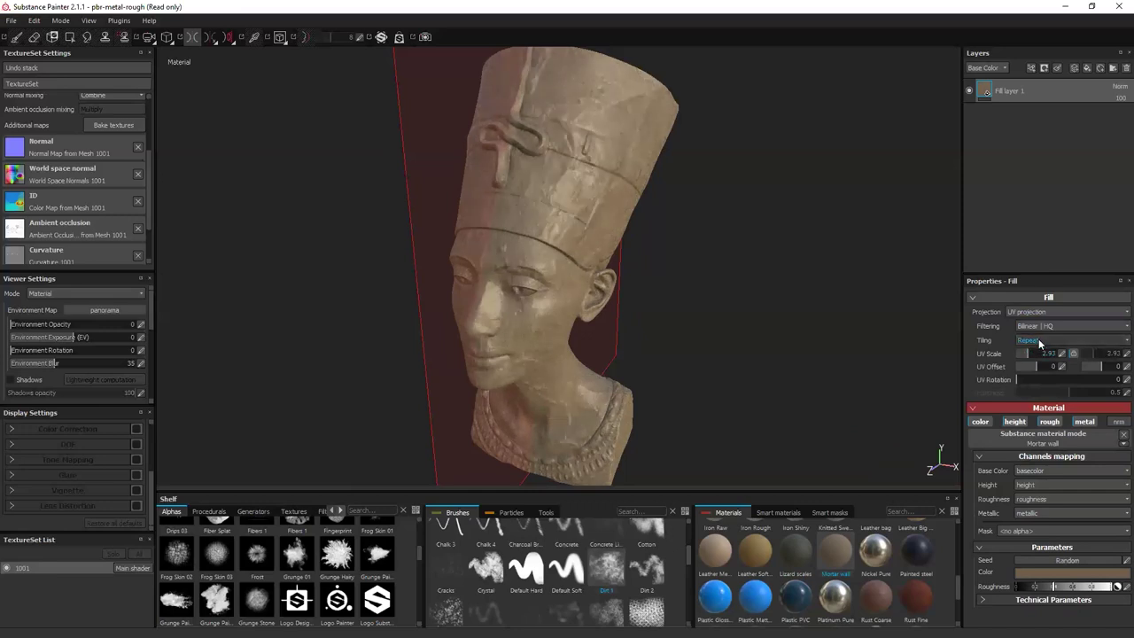
{"action": "left_click_drag", "start_coordinate": [1104, 367], "coordinate": [1114, 367]}
{"action": "left_click_drag", "start_coordinate": [1019, 379], "coordinate": [1049, 378]}
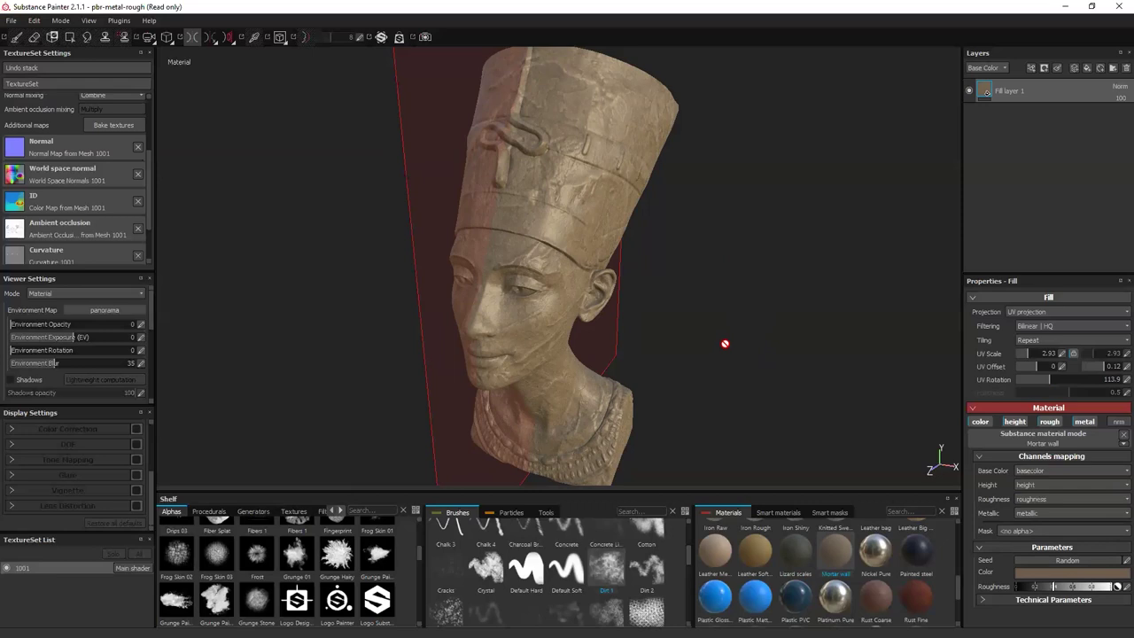
{"action": "left_click", "coordinate": [1044, 70]}
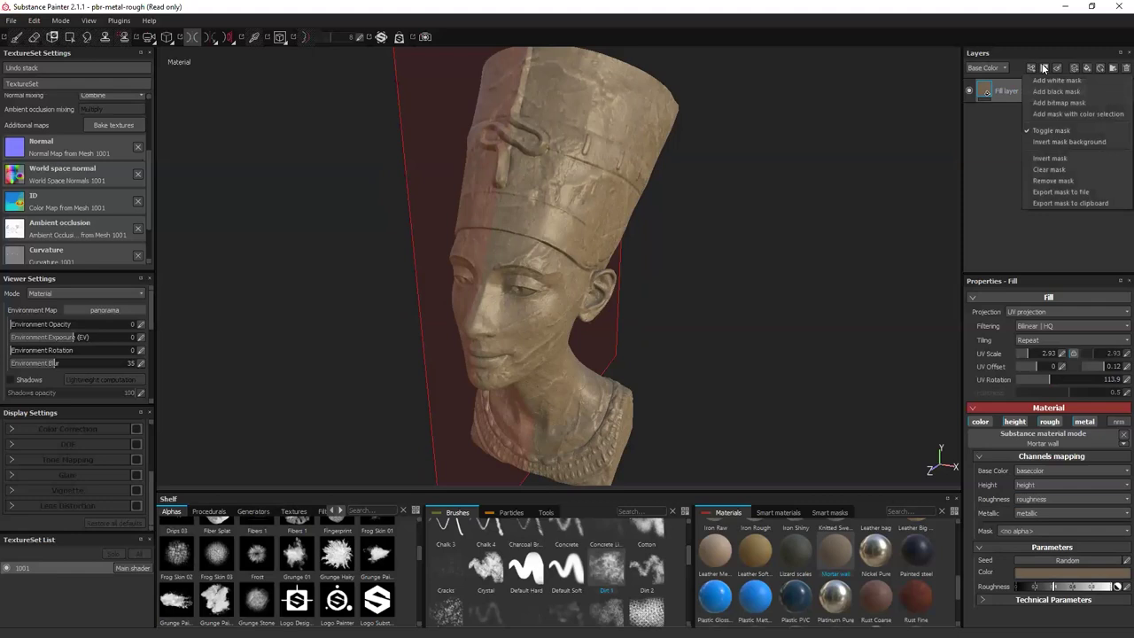
Attach a white mask to Fill layer 1.
{"action": "left_click", "coordinate": [1044, 70]}
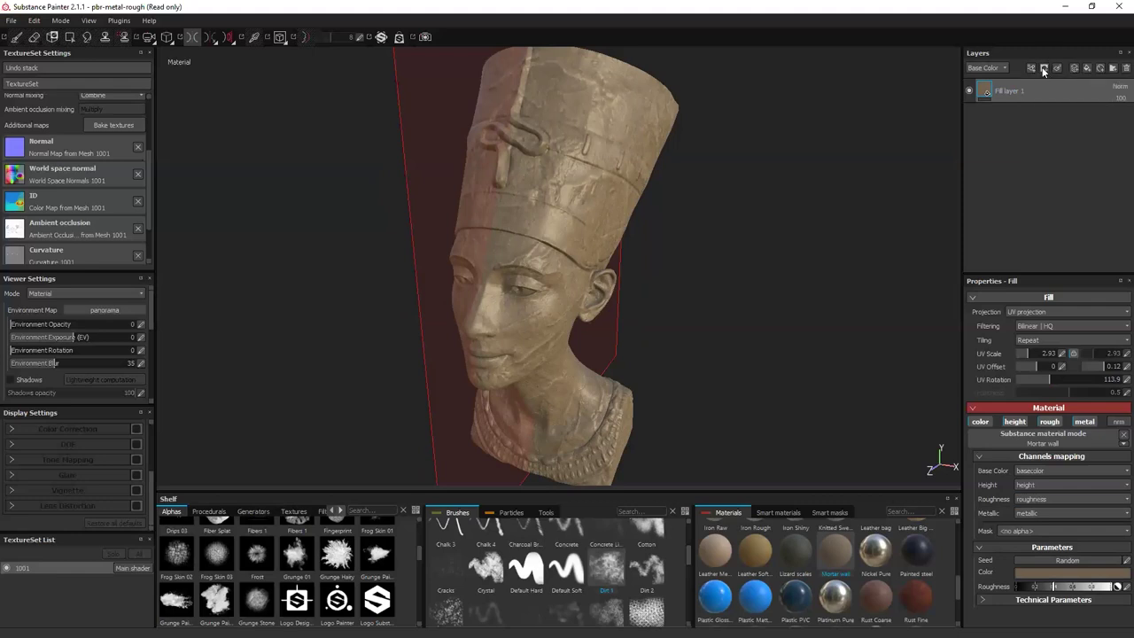
{"action": "left_click", "coordinate": [1044, 70]}
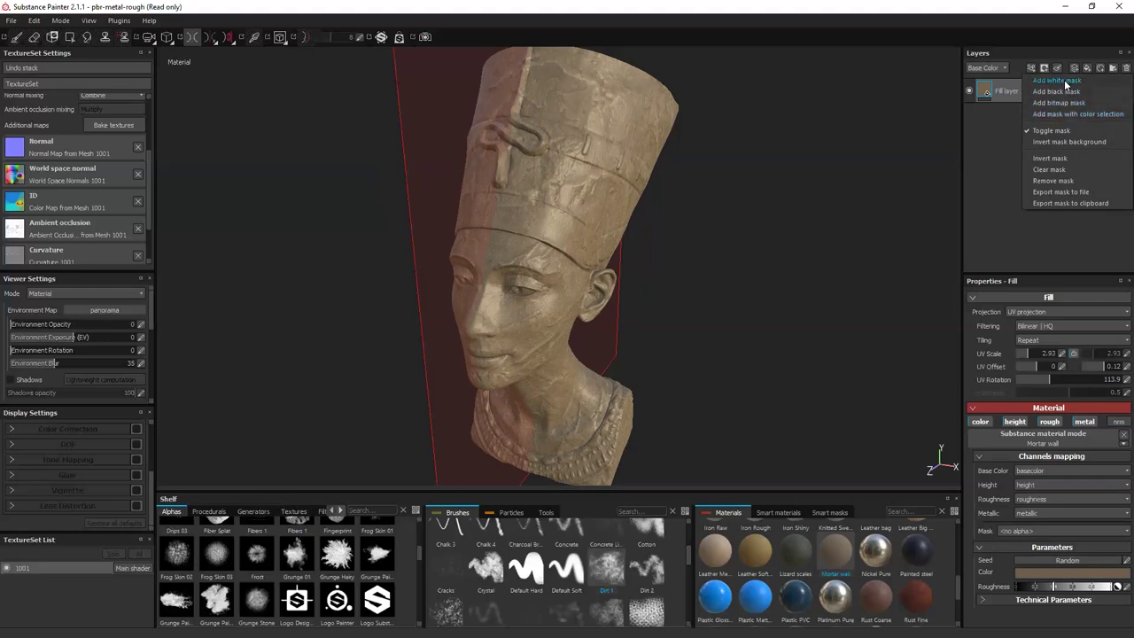
{"action": "left_click", "coordinate": [1066, 81]}
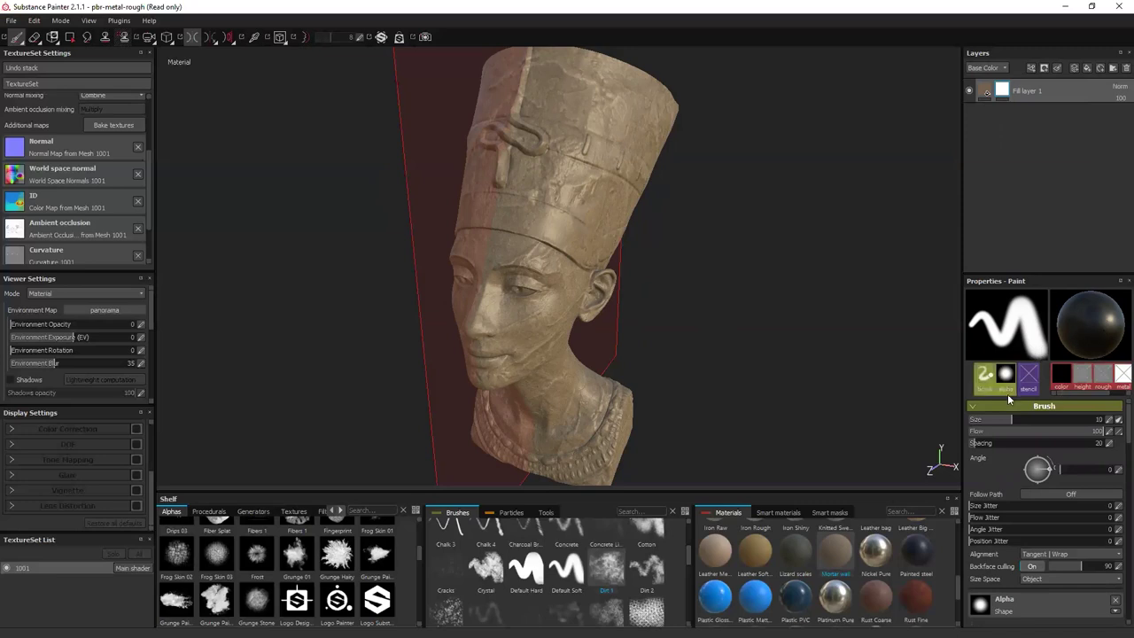
Paint black on the mask over the headdress band, headband and beaded collar.
{"action": "scroll", "coordinate": [1068, 505], "scroll_direction": "down", "scroll_amount": 5}
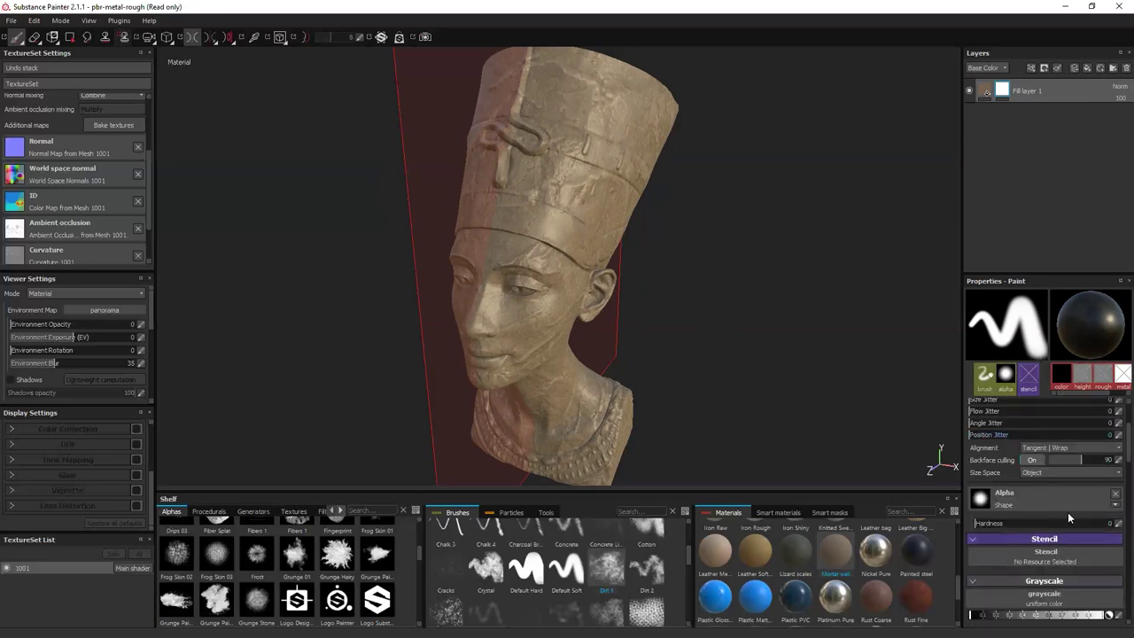
{"action": "scroll", "coordinate": [1054, 513], "scroll_direction": "up", "scroll_amount": 2}
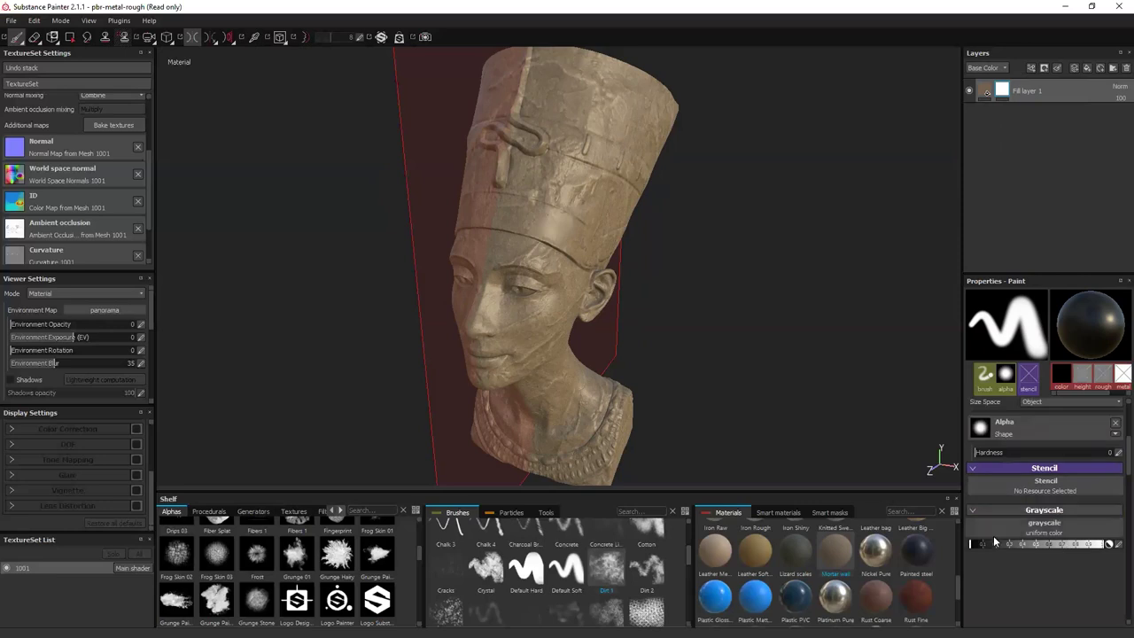
{"action": "mouse_move", "coordinate": [972, 547]}
{"action": "left_mouse_down"}
{"action": "mouse_move", "coordinate": [1094, 544]}
{"action": "mouse_move", "coordinate": [967, 549]}
{"action": "left_mouse_up"}
{"action": "mouse_move", "coordinate": [532, 219]}
{"action": "left_mouse_down"}
{"action": "mouse_move", "coordinate": [569, 228]}
{"action": "mouse_move", "coordinate": [585, 223]}
{"action": "mouse_move", "coordinate": [600, 248]}
{"action": "mouse_move", "coordinate": [573, 192]}
{"action": "mouse_move", "coordinate": [546, 203]}
{"action": "mouse_move", "coordinate": [550, 182]}
{"action": "mouse_move", "coordinate": [623, 205]}
{"action": "left_mouse_up"}
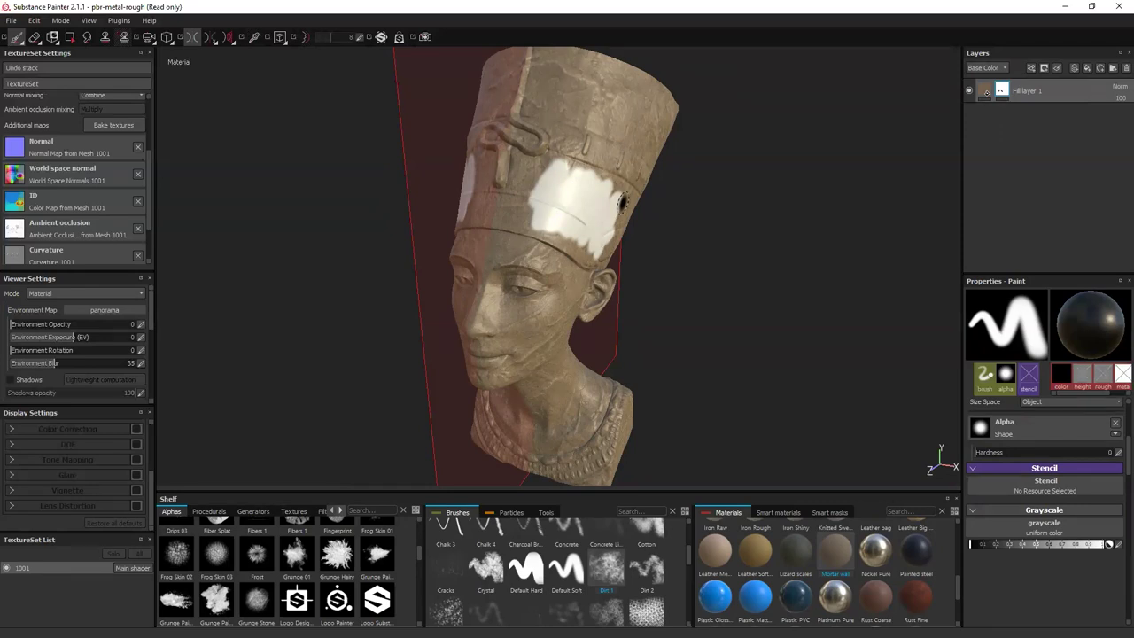
{"action": "mouse_move", "coordinate": [490, 189]}
{"action": "left_mouse_down"}
{"action": "mouse_move", "coordinate": [520, 218]}
{"action": "mouse_move", "coordinate": [490, 211]}
{"action": "mouse_move", "coordinate": [586, 251]}
{"action": "mouse_move", "coordinate": [568, 242]}
{"action": "mouse_move", "coordinate": [609, 235]}
{"action": "mouse_move", "coordinate": [501, 162]}
{"action": "mouse_move", "coordinate": [506, 150]}
{"action": "mouse_move", "coordinate": [512, 167]}
{"action": "mouse_move", "coordinate": [518, 136]}
{"action": "mouse_move", "coordinate": [571, 82]}
{"action": "mouse_move", "coordinate": [578, 160]}
{"action": "mouse_move", "coordinate": [611, 129]}
{"action": "mouse_move", "coordinate": [647, 142]}
{"action": "mouse_move", "coordinate": [622, 253]}
{"action": "mouse_move", "coordinate": [594, 236]}
{"action": "mouse_move", "coordinate": [601, 259]}
{"action": "mouse_move", "coordinate": [465, 214]}
{"action": "mouse_move", "coordinate": [608, 262]}
{"action": "left_mouse_up"}
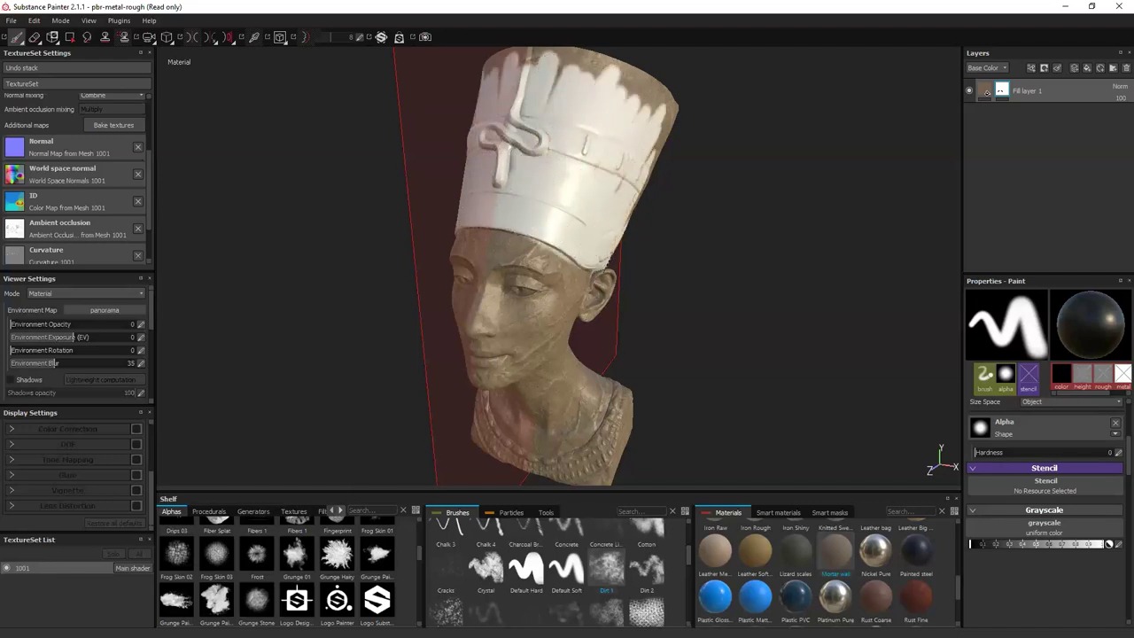
{"action": "mouse_move", "coordinate": [486, 417]}
{"action": "left_mouse_down"}
{"action": "mouse_move", "coordinate": [612, 438]}
{"action": "mouse_move", "coordinate": [620, 425]}
{"action": "mouse_move", "coordinate": [497, 452]}
{"action": "mouse_move", "coordinate": [532, 466]}
{"action": "mouse_move", "coordinate": [618, 465]}
{"action": "mouse_move", "coordinate": [625, 417]}
{"action": "mouse_move", "coordinate": [618, 424]}
{"action": "left_mouse_up"}
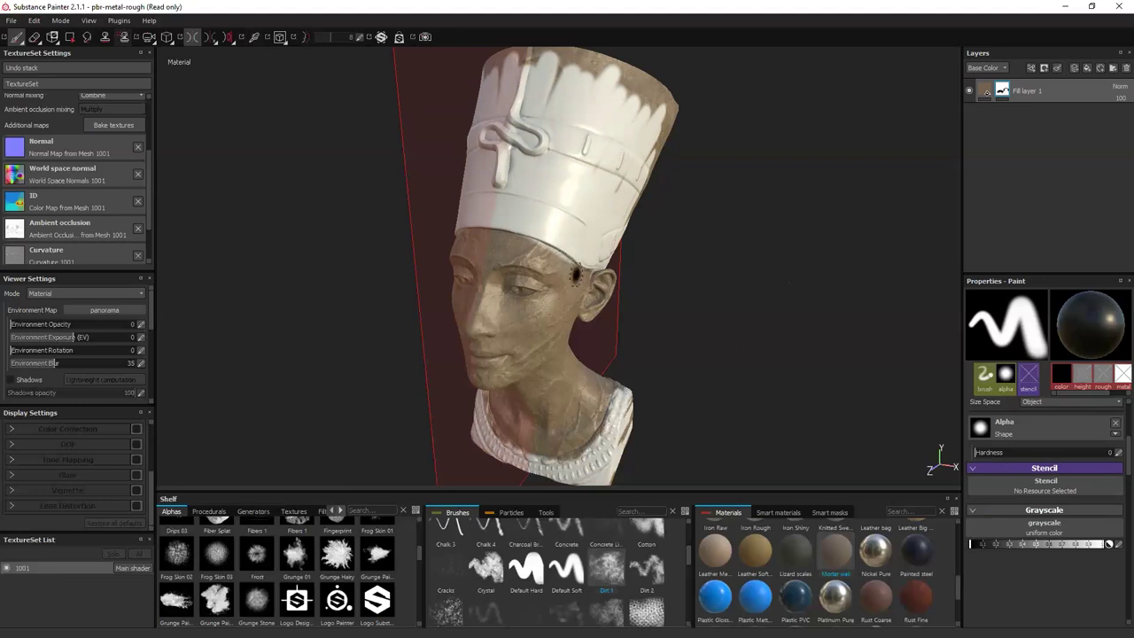
{"action": "left_click_drag", "start_coordinate": [577, 275], "coordinate": [598, 301], "text": "alt"}
{"action": "mouse_move", "coordinate": [597, 301]}
{"action": "right_mouse_down", "text": "alt"}
{"action": "mouse_move", "coordinate": [539, 254]}
{"action": "mouse_move", "coordinate": [568, 293]}
{"action": "right_mouse_up", "text": "alt"}
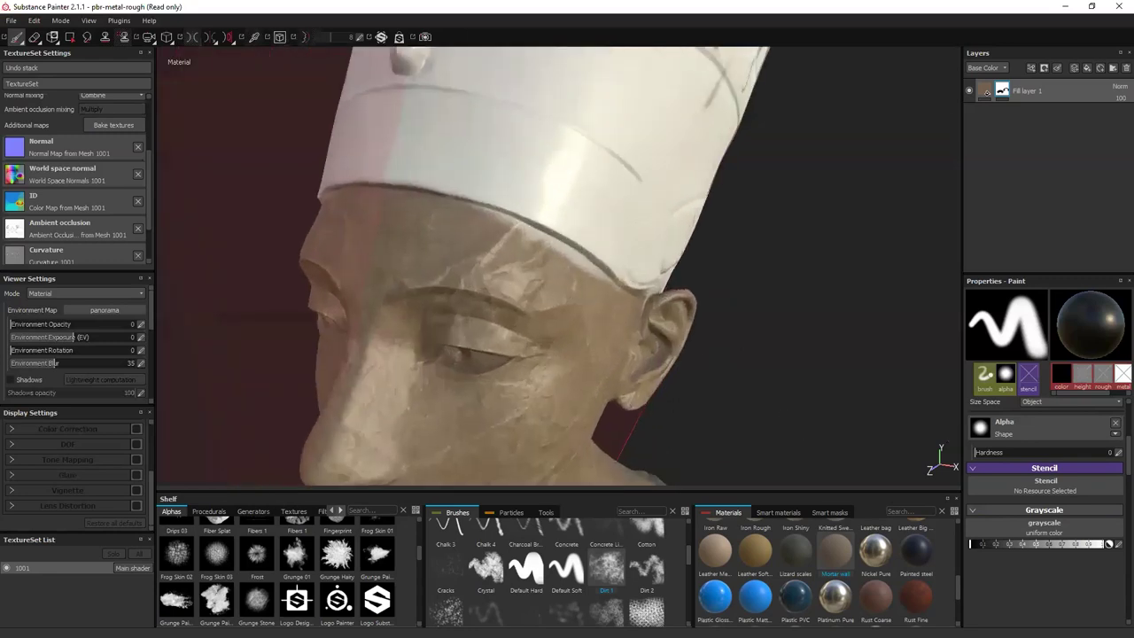
Set brush hardness to about 0.905 and try grey test strokes on the forehead, undoing them.
{"action": "left_click_drag", "start_coordinate": [1031, 546], "coordinate": [1117, 554]}
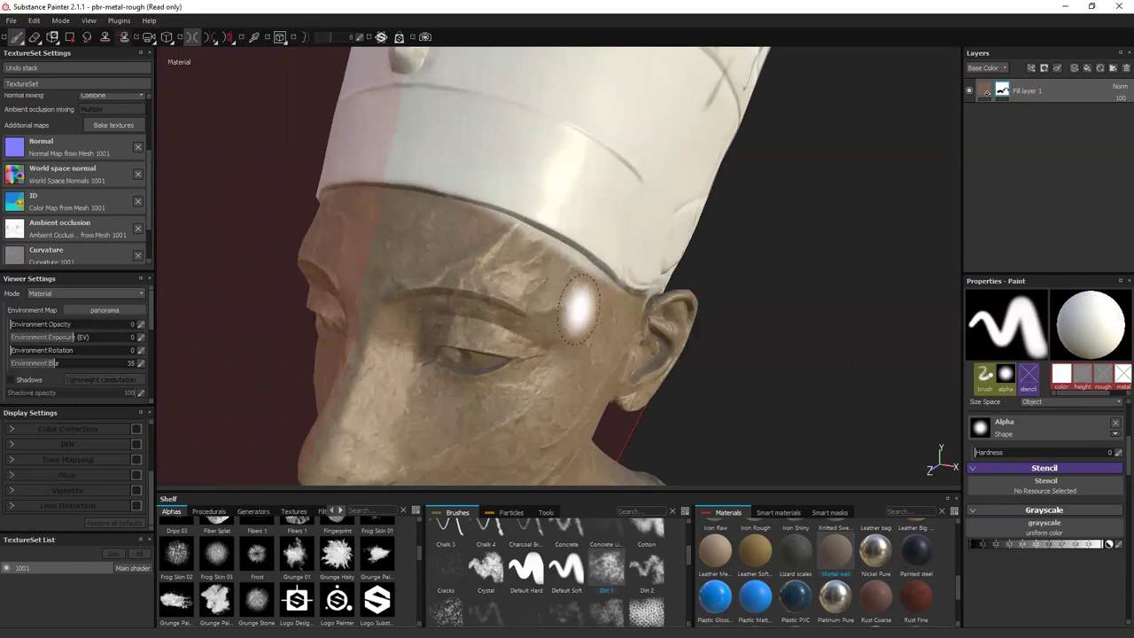
{"action": "right_click_drag", "start_coordinate": [793, 361], "coordinate": [790, 362], "text": "ctrl"}
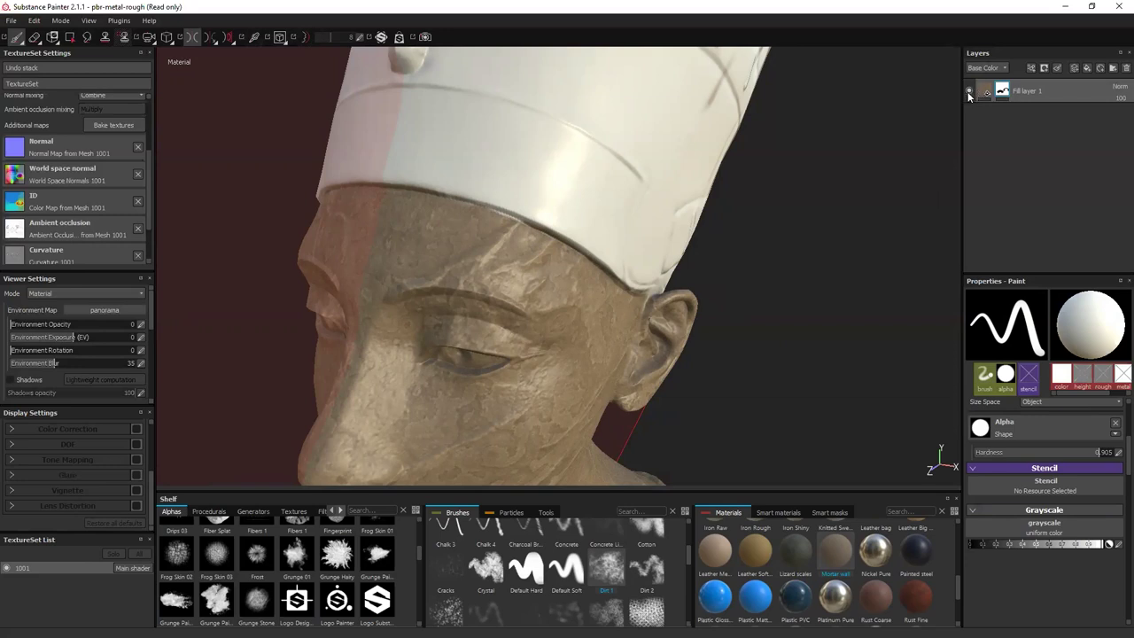
{"action": "left_click", "coordinate": [1044, 543]}
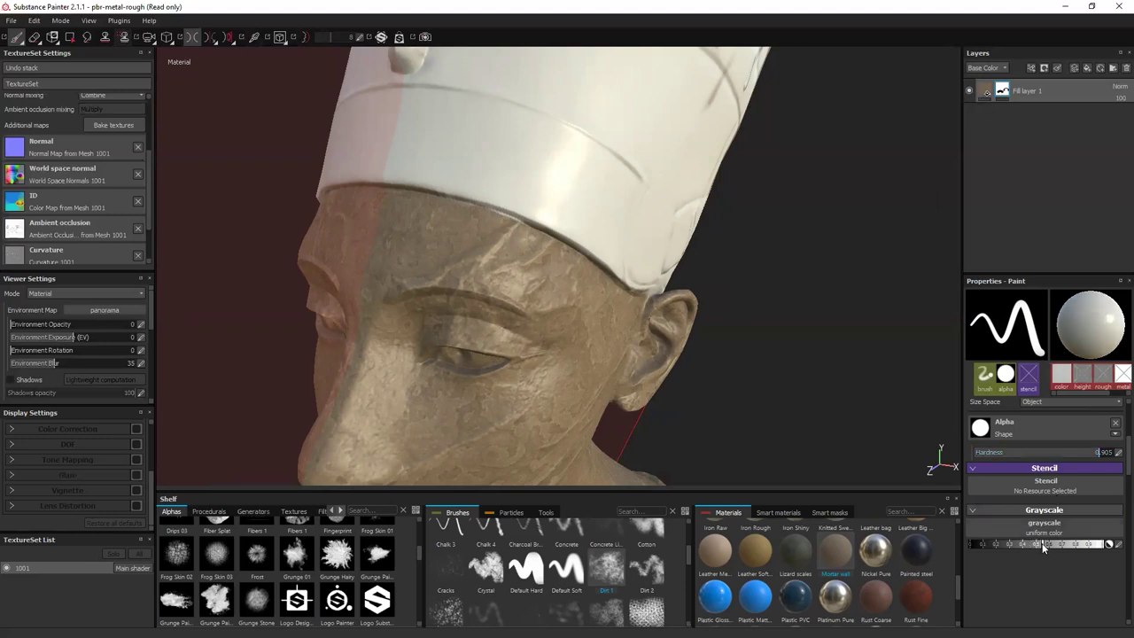
{"action": "mouse_move", "coordinate": [582, 223]}
{"action": "left_mouse_down"}
{"action": "mouse_move", "coordinate": [536, 197]}
{"action": "mouse_move", "coordinate": [469, 234]}
{"action": "mouse_move", "coordinate": [556, 291]}
{"action": "mouse_move", "coordinate": [671, 329]}
{"action": "left_mouse_up"}
{"action": "key", "text": "ctrl+z"}
{"action": "mouse_move", "coordinate": [524, 196]}
{"action": "left_mouse_down"}
{"action": "mouse_move", "coordinate": [546, 220]}
{"action": "mouse_move", "coordinate": [546, 266]}
{"action": "mouse_move", "coordinate": [644, 247]}
{"action": "mouse_move", "coordinate": [615, 168]}
{"action": "mouse_move", "coordinate": [580, 248]}
{"action": "left_mouse_up"}
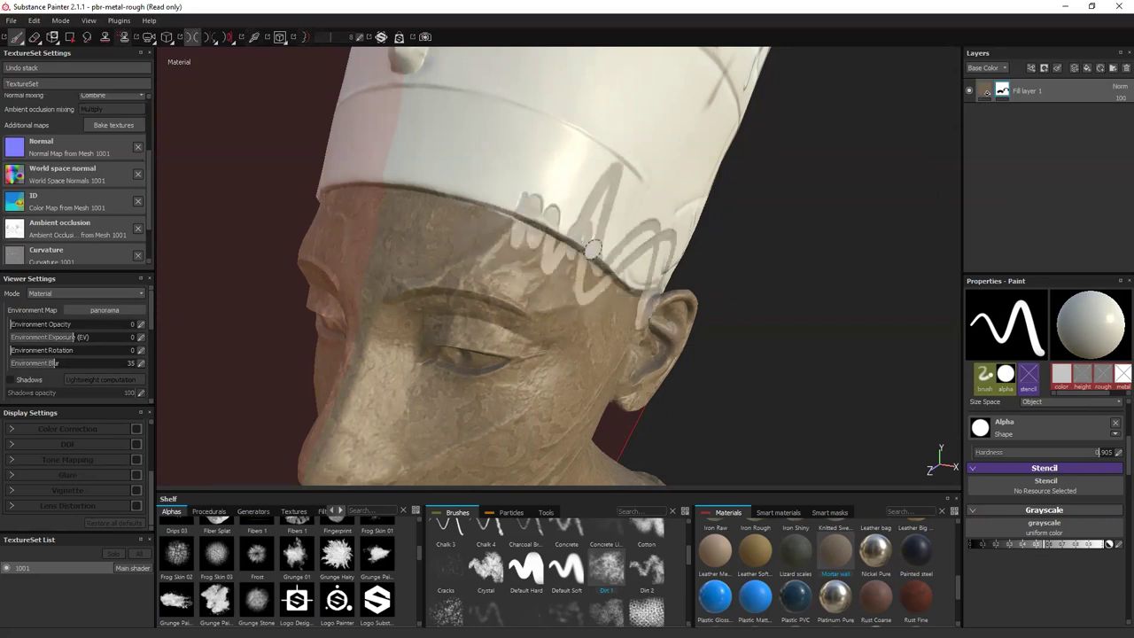
{"action": "key", "text": "ctrl+z"}
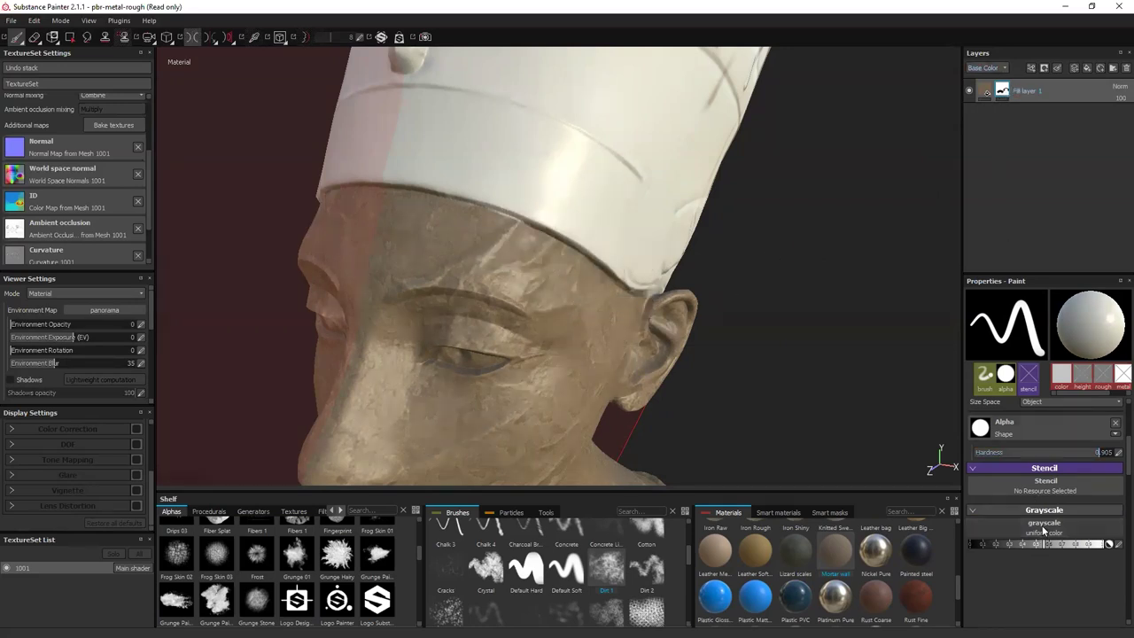
Darken the paint value and test a forehead mask stroke, then undo it to keep the face textured.
{"action": "left_click_drag", "start_coordinate": [1038, 543], "coordinate": [970, 544]}
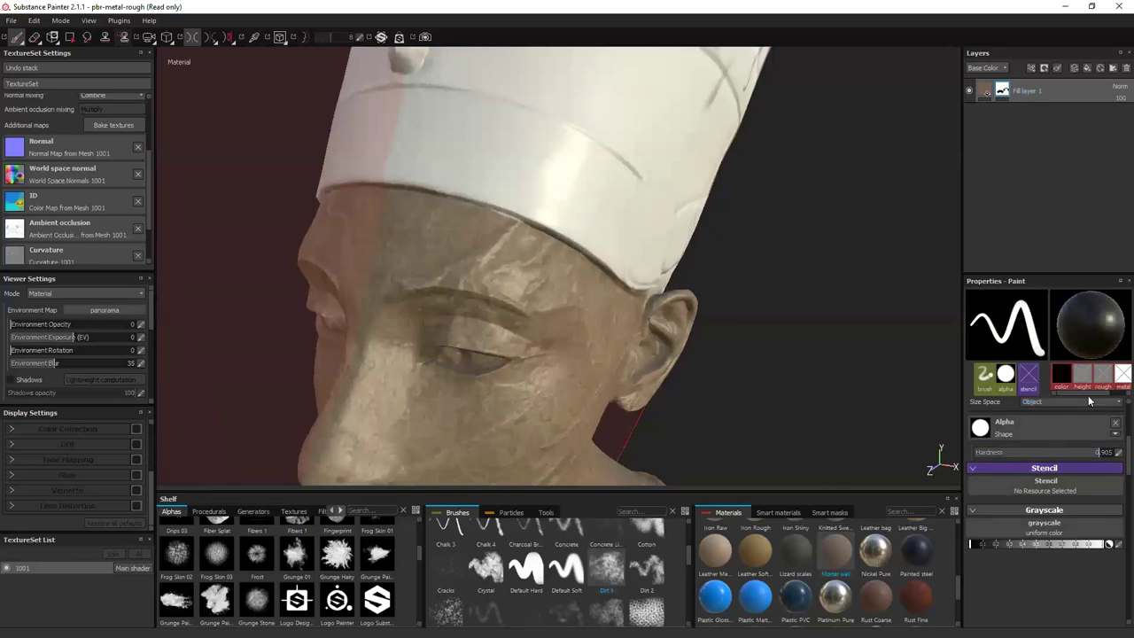
{"action": "scroll", "coordinate": [1116, 400], "scroll_direction": "right", "scroll_amount": 2}
{"action": "scroll", "coordinate": [1116, 466], "scroll_direction": "up", "scroll_amount": 1}
{"action": "scroll", "coordinate": [1116, 466], "scroll_direction": "up", "scroll_amount": 4}
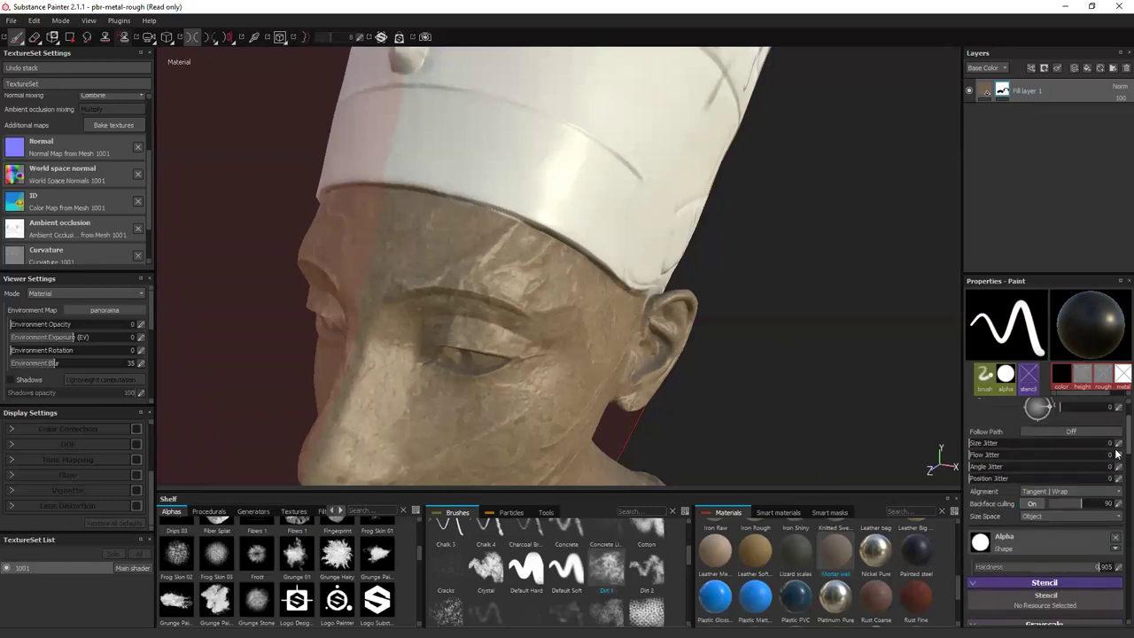
{"action": "scroll", "coordinate": [1115, 454], "scroll_direction": "down", "scroll_amount": 3}
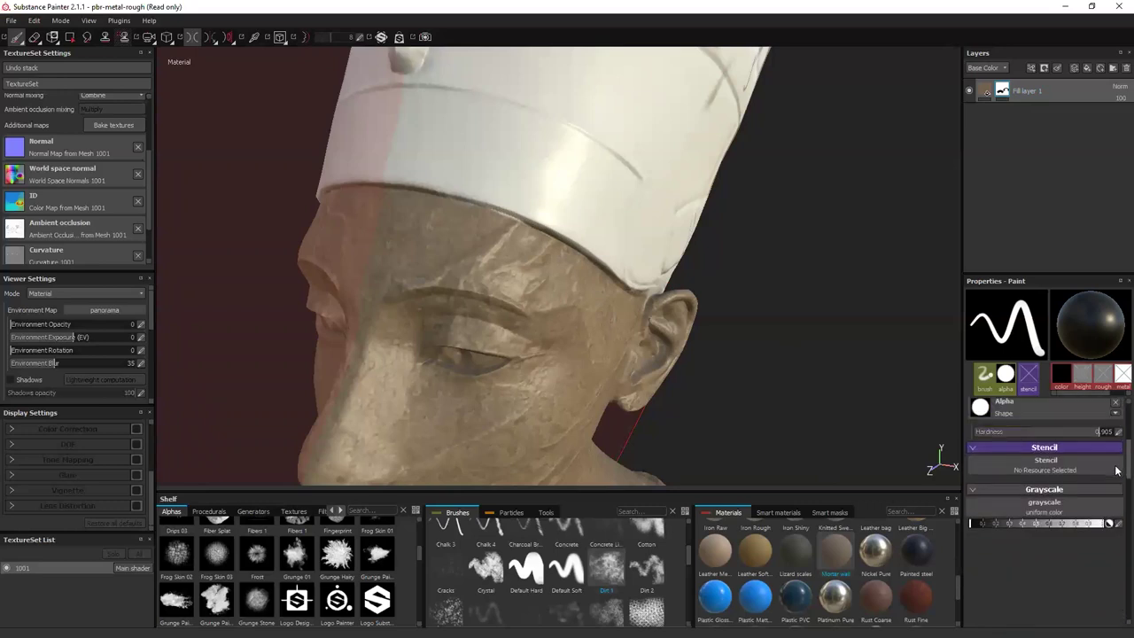
{"action": "mouse_move", "coordinate": [552, 345]}
{"action": "left_mouse_down"}
{"action": "mouse_move", "coordinate": [572, 327]}
{"action": "mouse_move", "coordinate": [565, 341]}
{"action": "mouse_move", "coordinate": [540, 329]}
{"action": "mouse_move", "coordinate": [543, 275]}
{"action": "mouse_move", "coordinate": [530, 275]}
{"action": "mouse_move", "coordinate": [524, 296]}
{"action": "mouse_move", "coordinate": [510, 271]}
{"action": "left_mouse_up"}
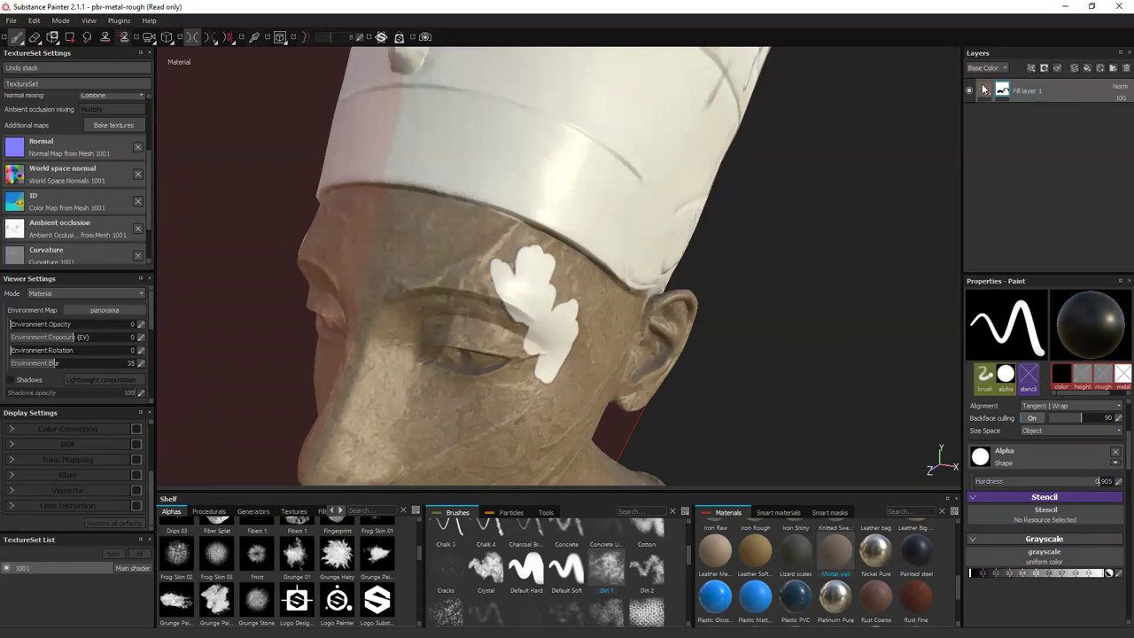
{"action": "left_click", "coordinate": [984, 90]}
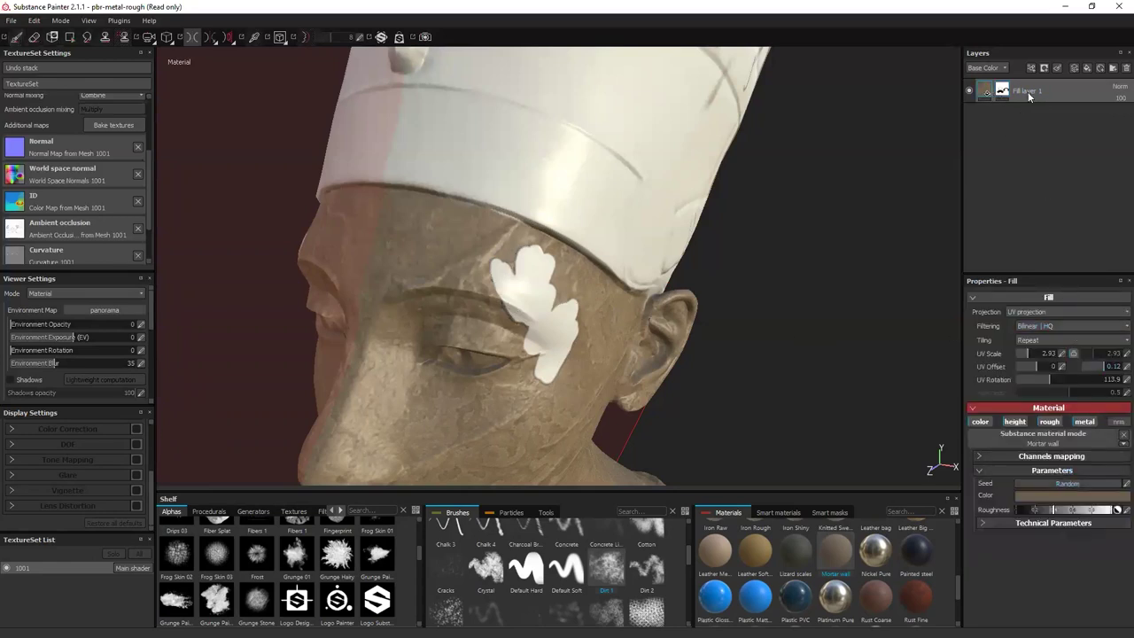
{"action": "key", "text": "1"}
{"action": "key", "text": "ctrl+z"}
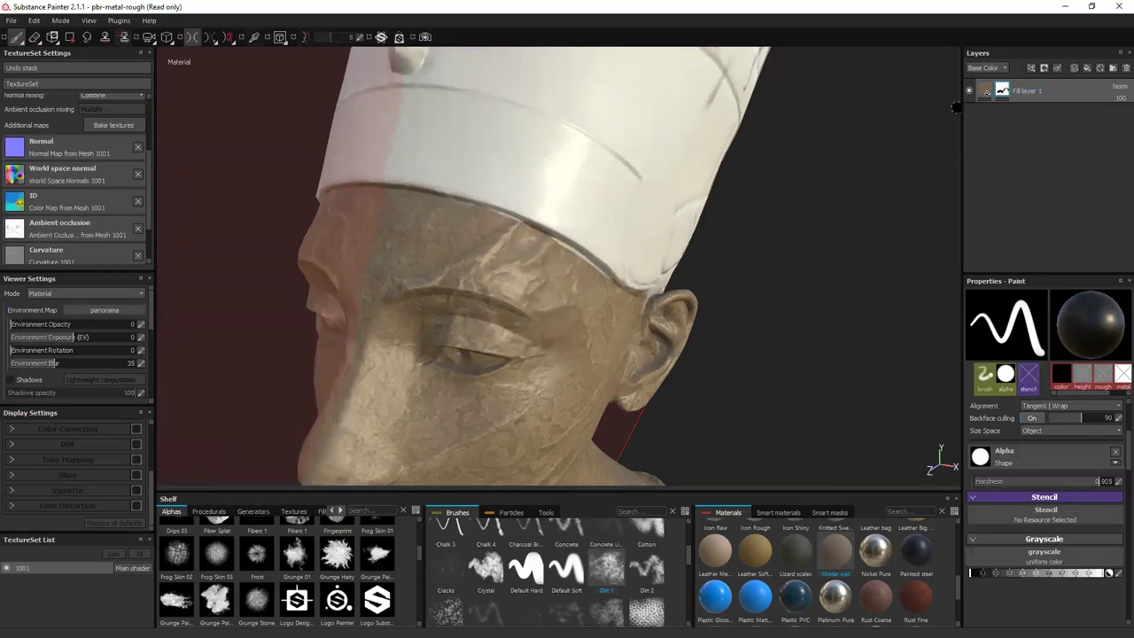
{"action": "left_click", "coordinate": [988, 93]}
{"action": "left_click_drag", "start_coordinate": [871, 558], "coordinate": [713, 265]}
{"action": "left_click_drag", "start_coordinate": [767, 291], "coordinate": [824, 472], "text": "alt"}
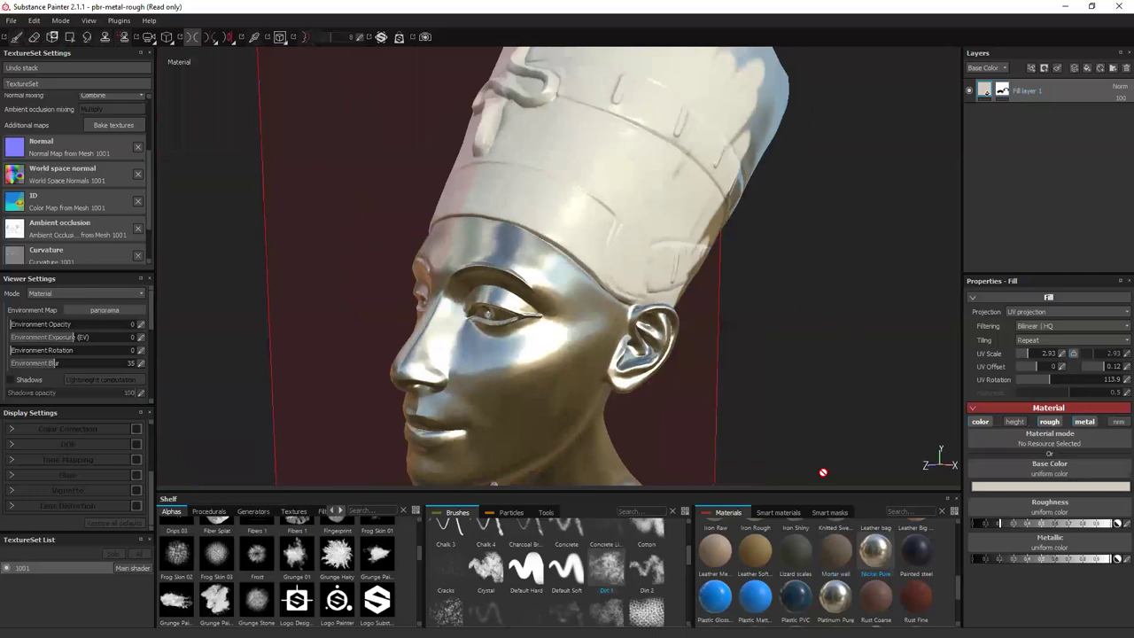
{"action": "left_click", "coordinate": [755, 554]}
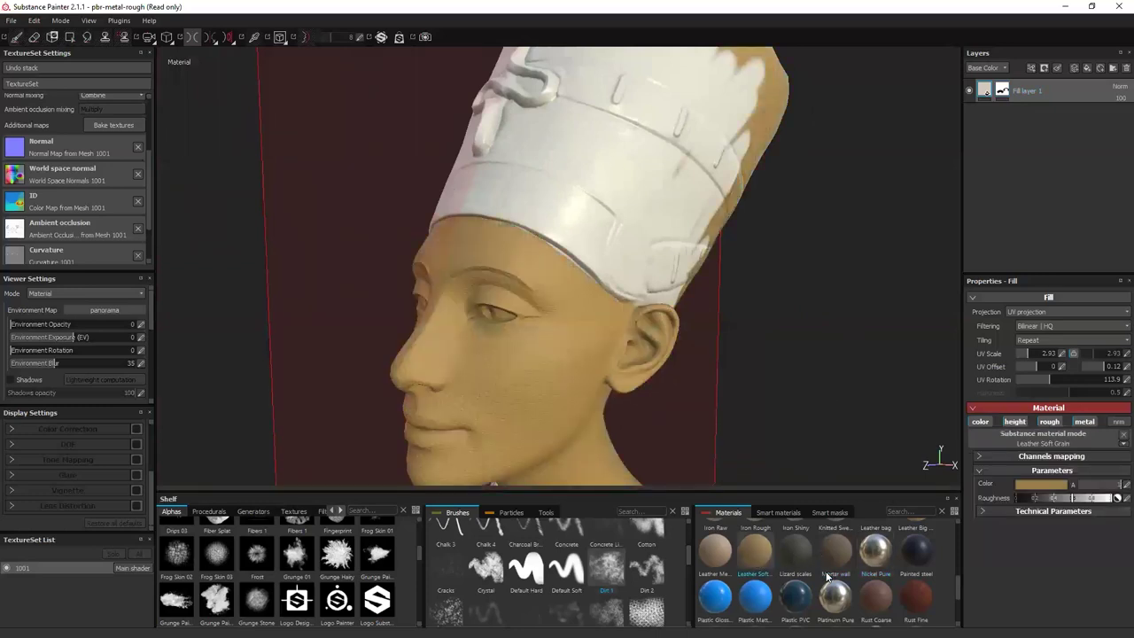
{"action": "left_click", "coordinate": [806, 556]}
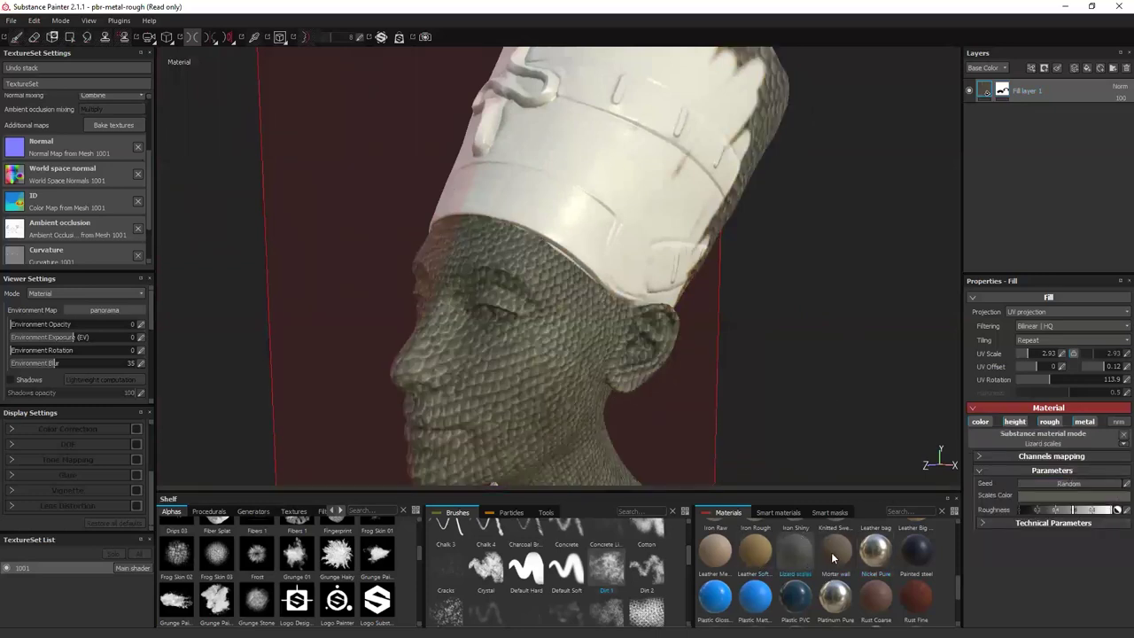
{"action": "left_click", "coordinate": [831, 552]}
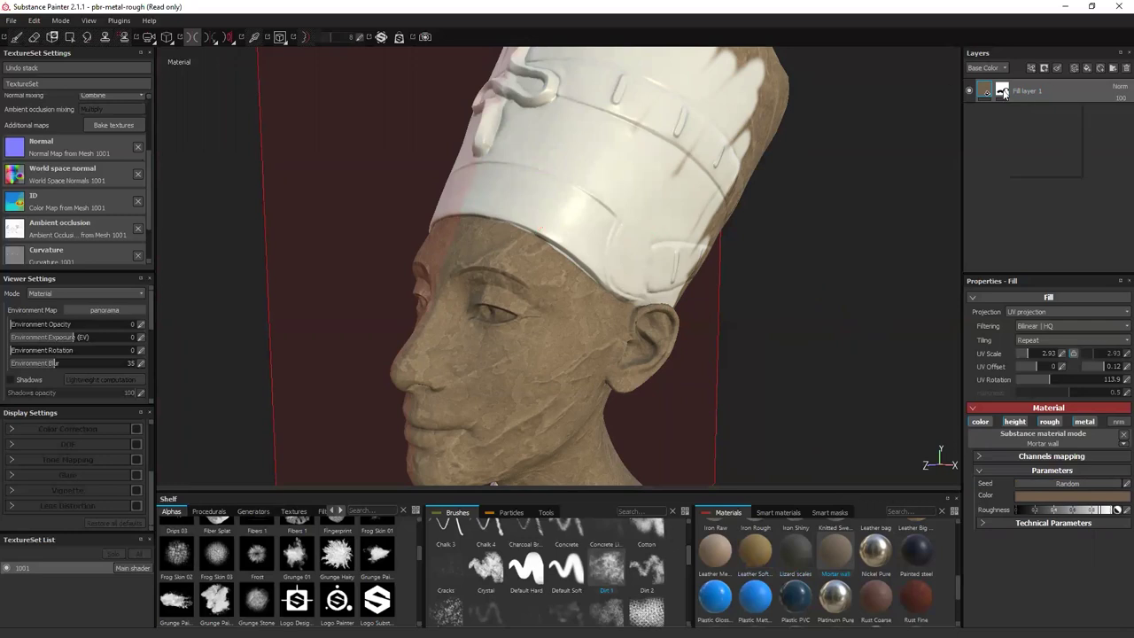
{"action": "mouse_move", "coordinate": [1004, 94]}
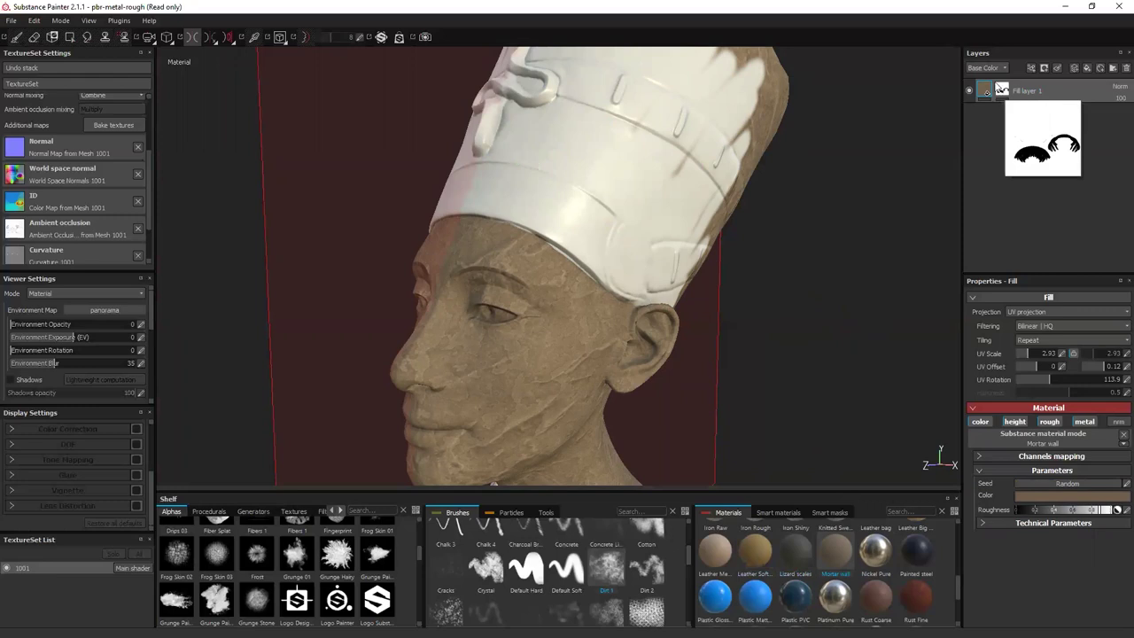
{"action": "left_click", "coordinate": [1006, 96]}
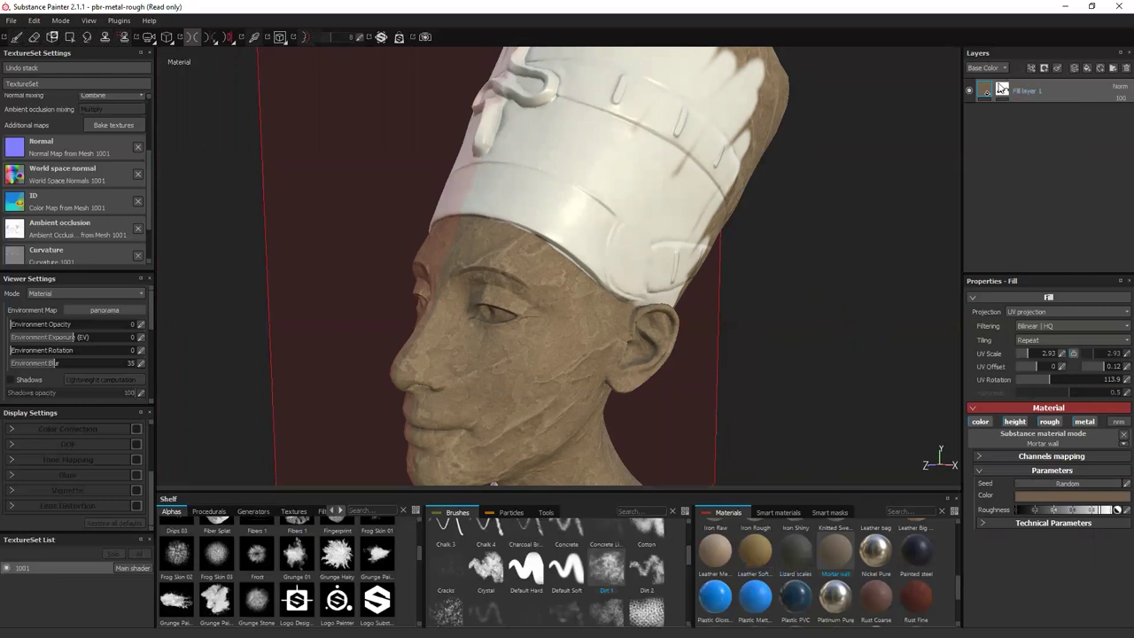
Replace Fill layer 1's painted mask with a colour-selection mask.
{"action": "key", "text": "1"}
{"action": "right_click", "coordinate": [1004, 91]}
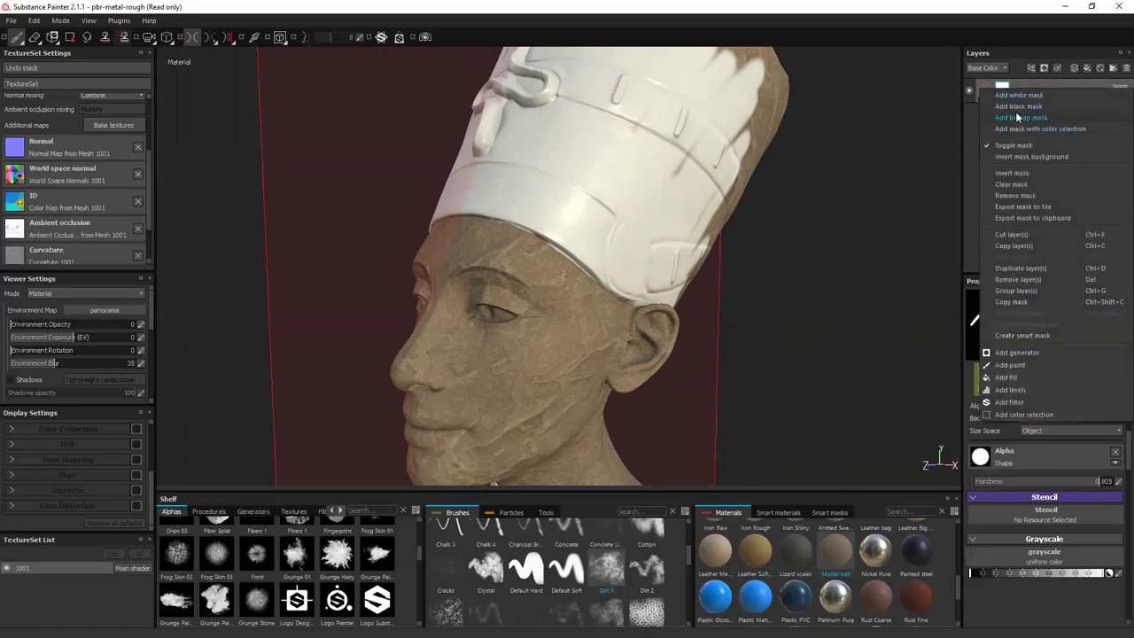
{"action": "left_click", "coordinate": [1015, 195]}
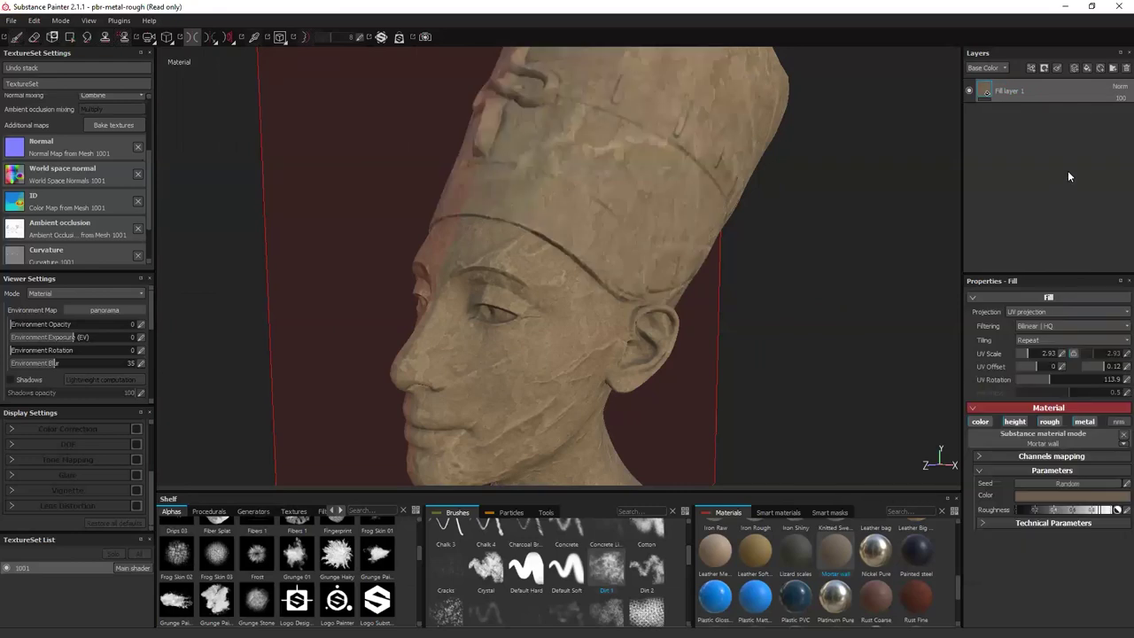
{"action": "left_click", "coordinate": [1042, 69]}
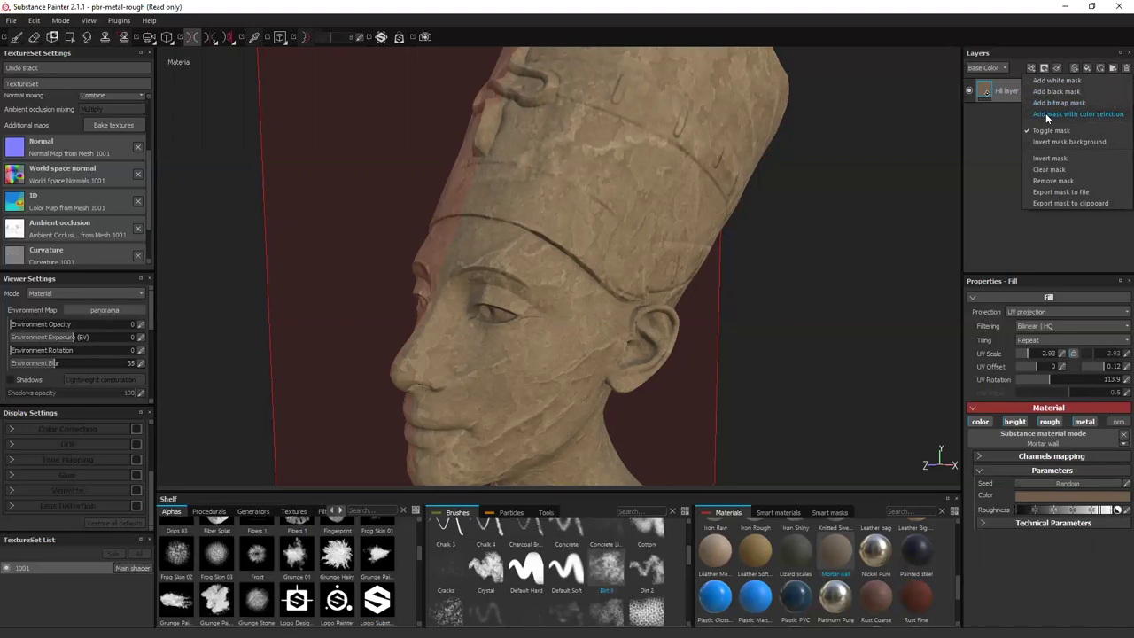
{"action": "left_click", "coordinate": [1045, 113]}
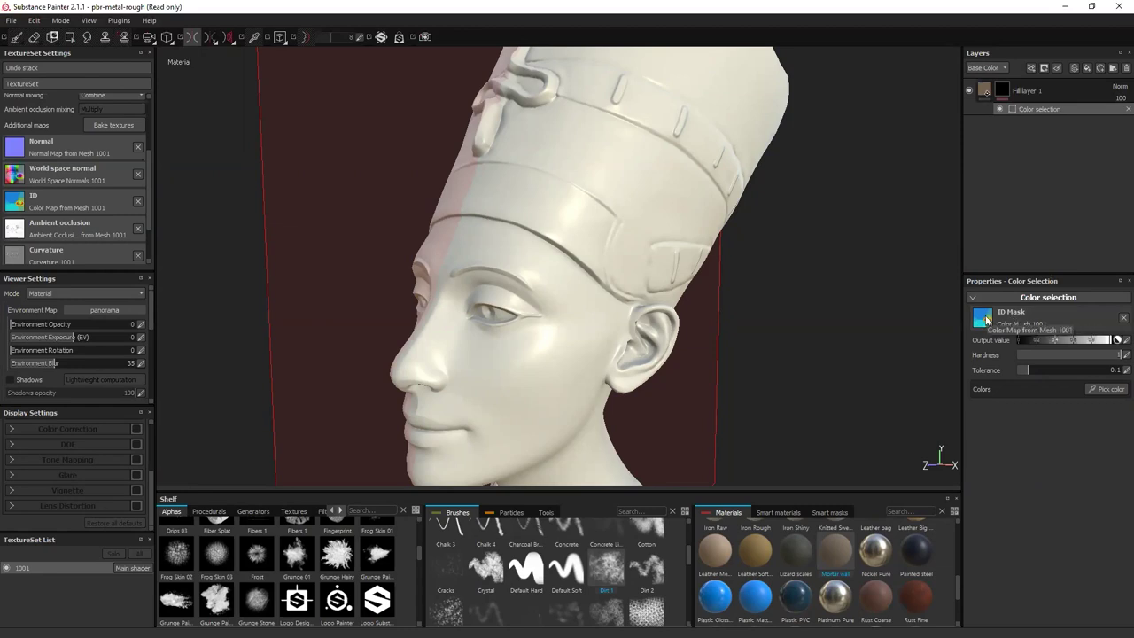
Use Color Map from Mesh 1001 as ID source, pick the blue face, then add Fill layer 2.
{"action": "left_click", "coordinate": [986, 319]}
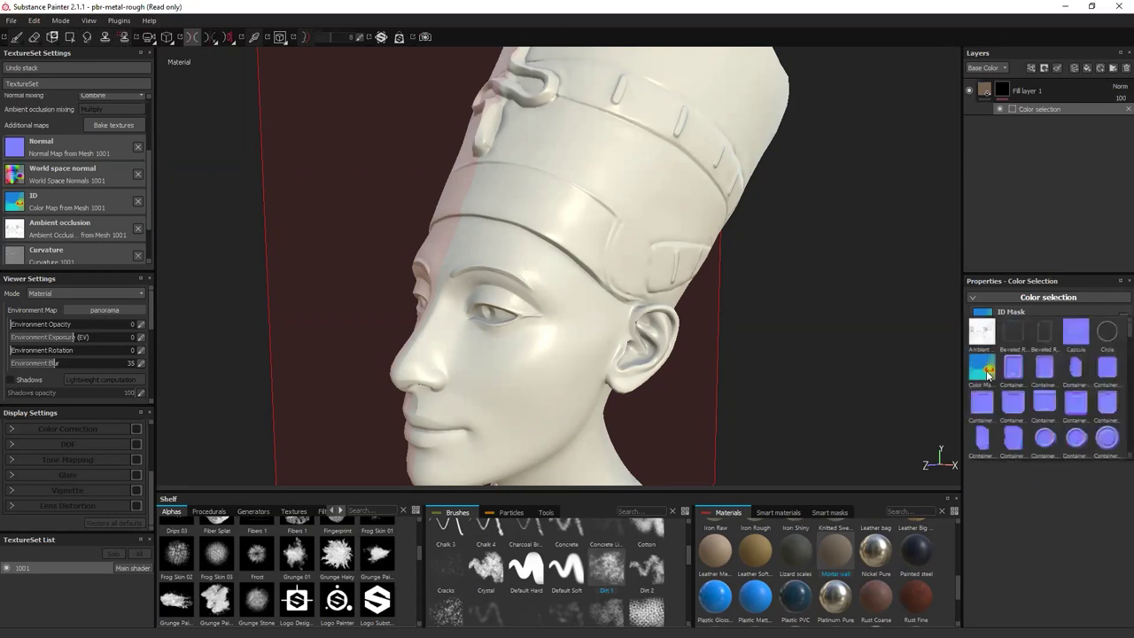
{"action": "mouse_move", "coordinate": [986, 373]}
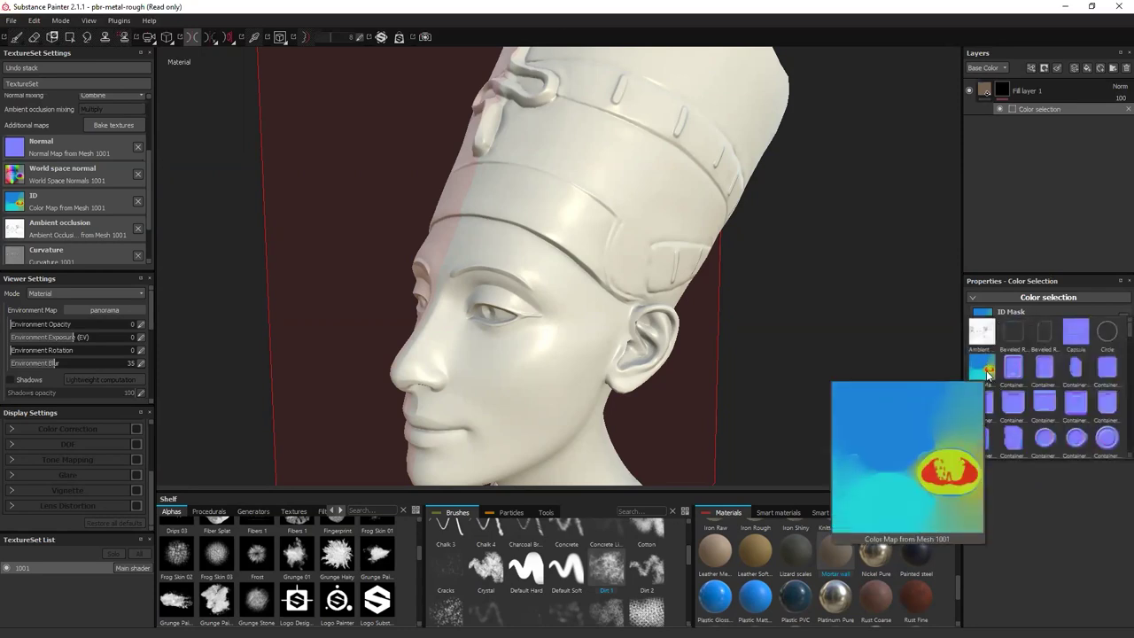
{"action": "left_click", "coordinate": [983, 372]}
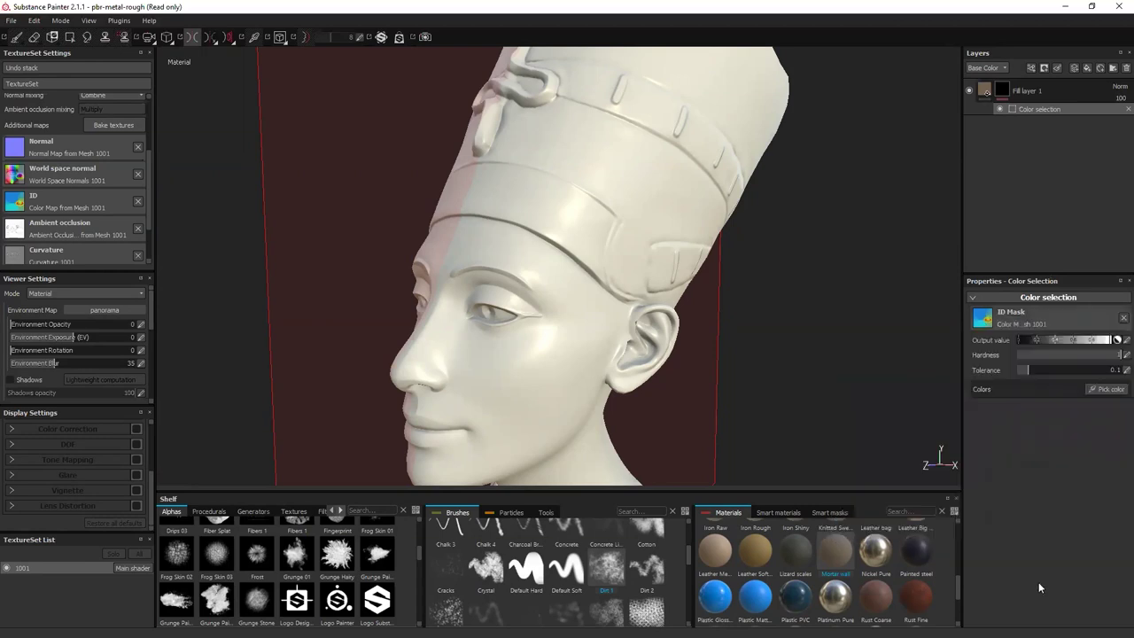
{"action": "left_click", "coordinate": [1103, 391]}
{"action": "scroll", "coordinate": [688, 233], "scroll_direction": "down", "scroll_amount": 5}
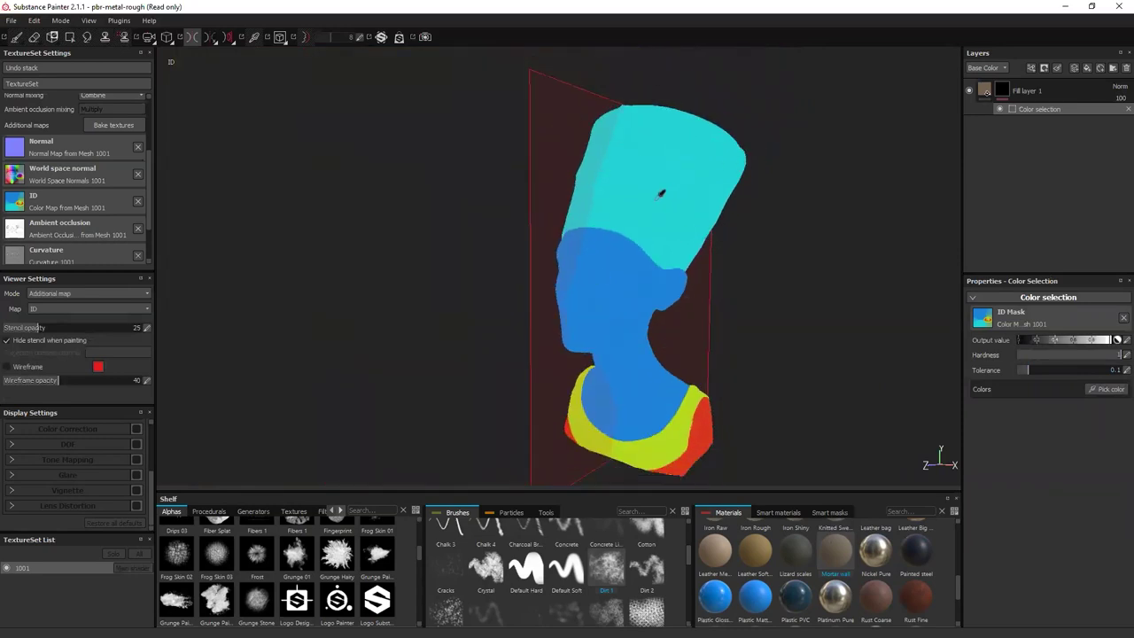
{"action": "left_click", "coordinate": [625, 284]}
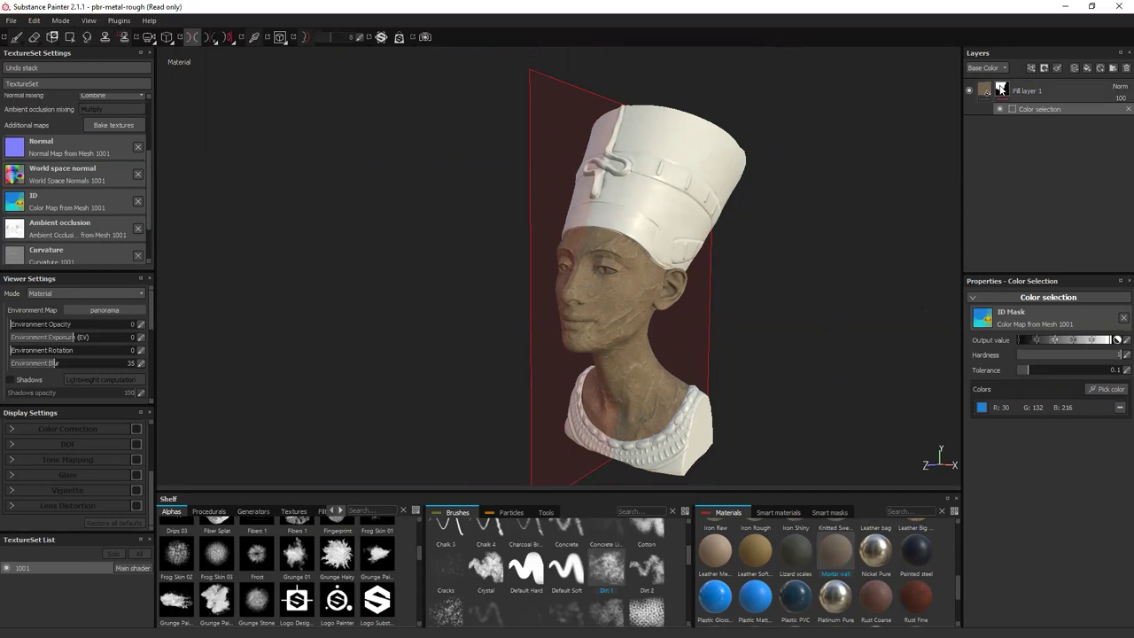
{"action": "scroll", "coordinate": [611, 282], "scroll_direction": "down", "scroll_amount": 2}
{"action": "scroll", "coordinate": [631, 239], "scroll_direction": "up", "scroll_amount": 6}
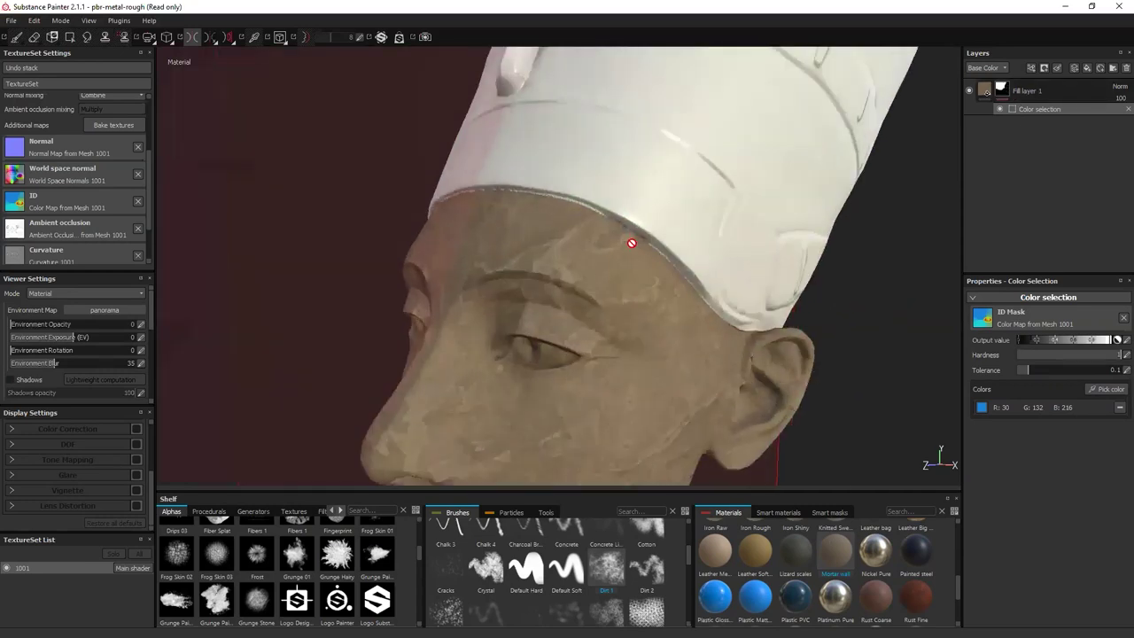
{"action": "scroll", "coordinate": [632, 243], "scroll_direction": "up", "scroll_amount": 3}
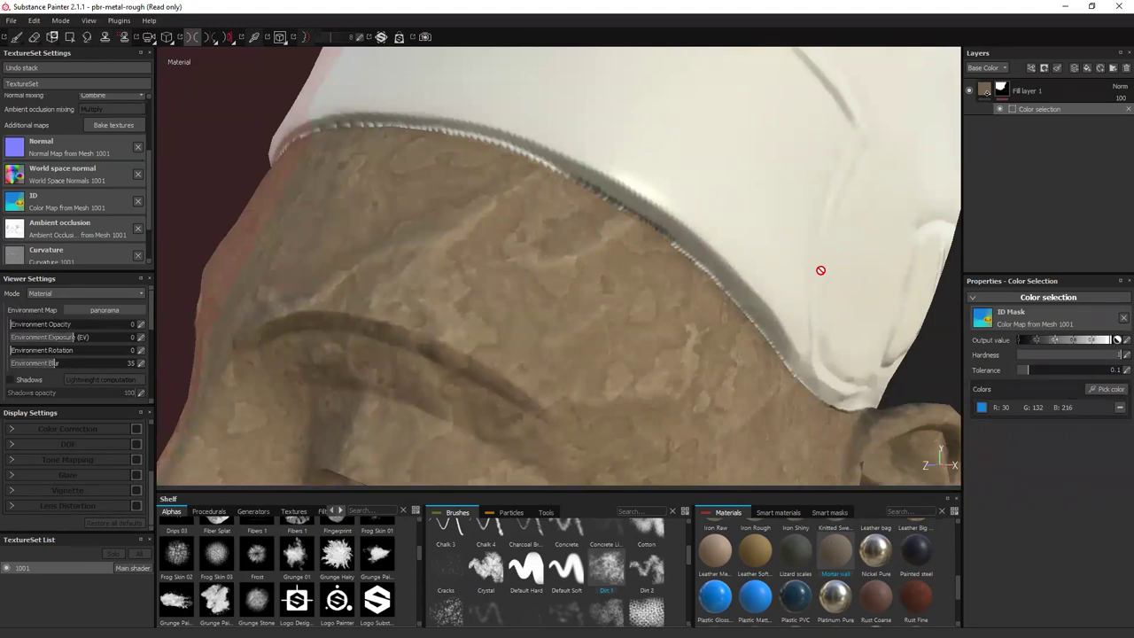
{"action": "scroll", "coordinate": [821, 270], "scroll_direction": "down", "scroll_amount": 10}
{"action": "mouse_move", "coordinate": [824, 257]}
{"action": "left_mouse_down", "text": "alt"}
{"action": "mouse_move", "coordinate": [828, 271]}
{"action": "mouse_move", "coordinate": [818, 266]}
{"action": "left_mouse_up", "text": "alt"}
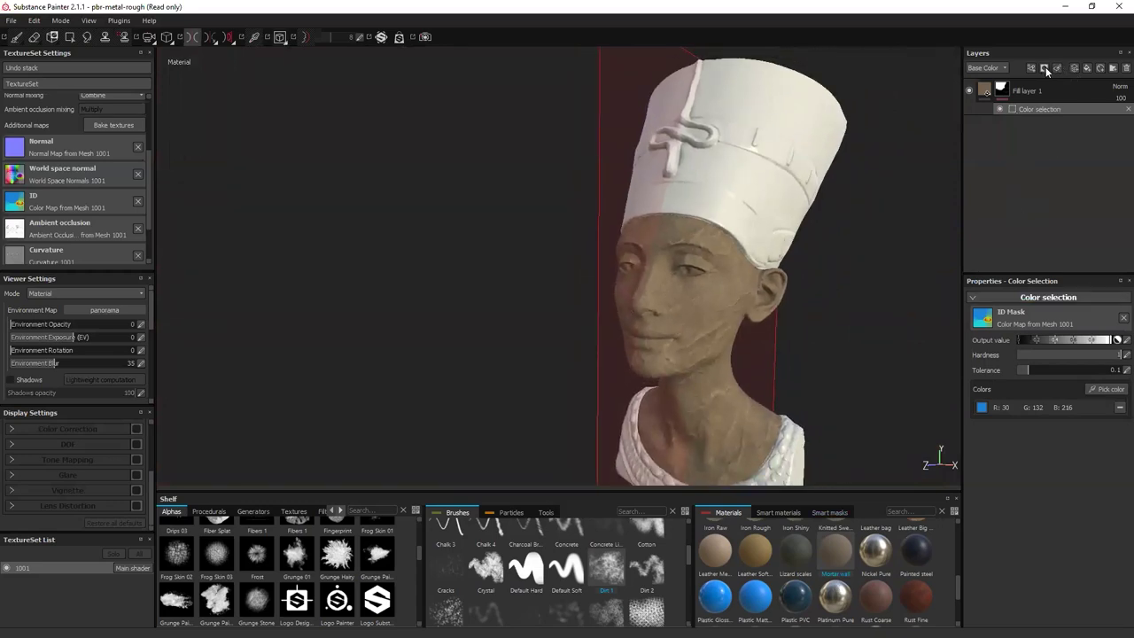
{"action": "left_click", "coordinate": [1088, 68]}
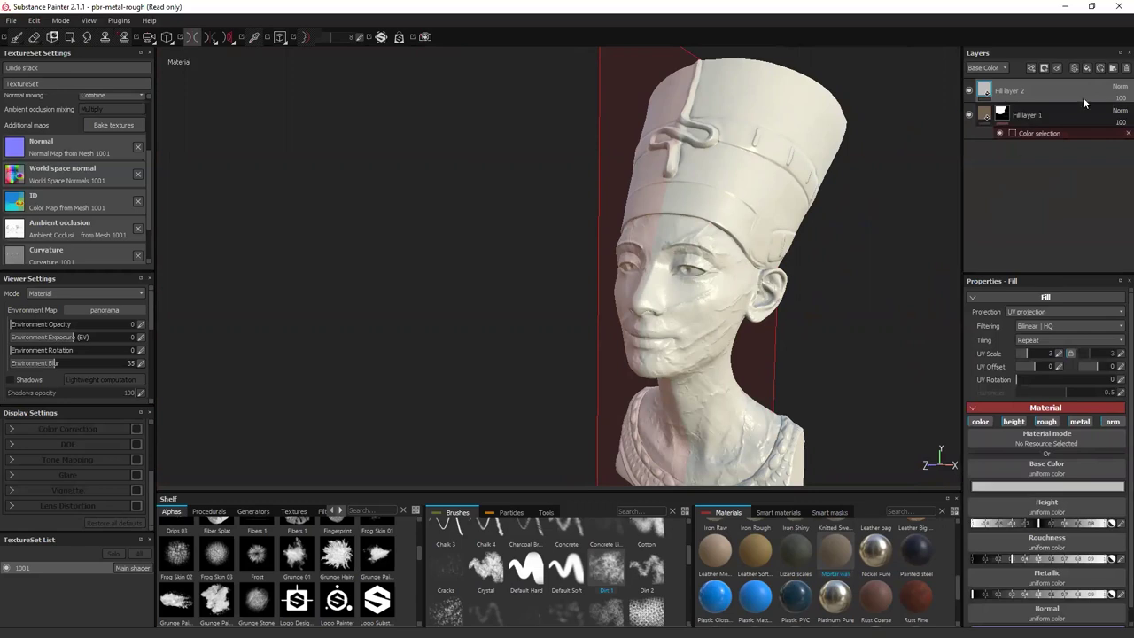
Add the Lizard scales material as a new layer in the stack.
{"action": "left_click_drag", "start_coordinate": [1113, 96], "coordinate": [886, 129]}
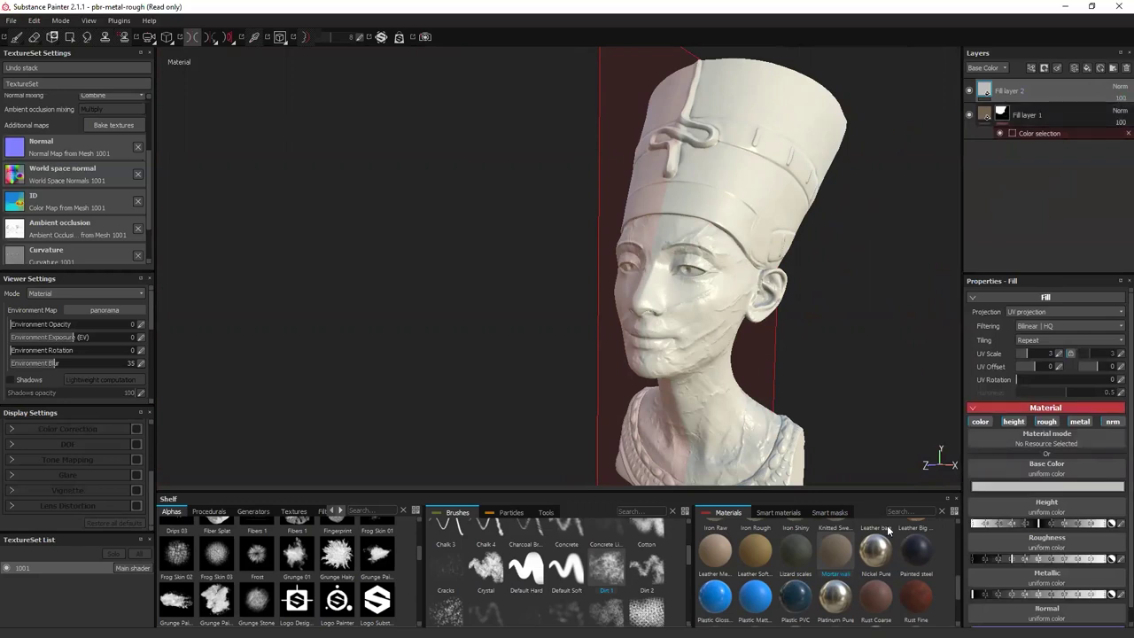
{"action": "scroll", "coordinate": [842, 558], "scroll_direction": "up", "scroll_amount": 2}
{"action": "scroll", "coordinate": [840, 556], "scroll_direction": "down", "scroll_amount": 2}
{"action": "left_click_drag", "start_coordinate": [797, 551], "coordinate": [1033, 92]}
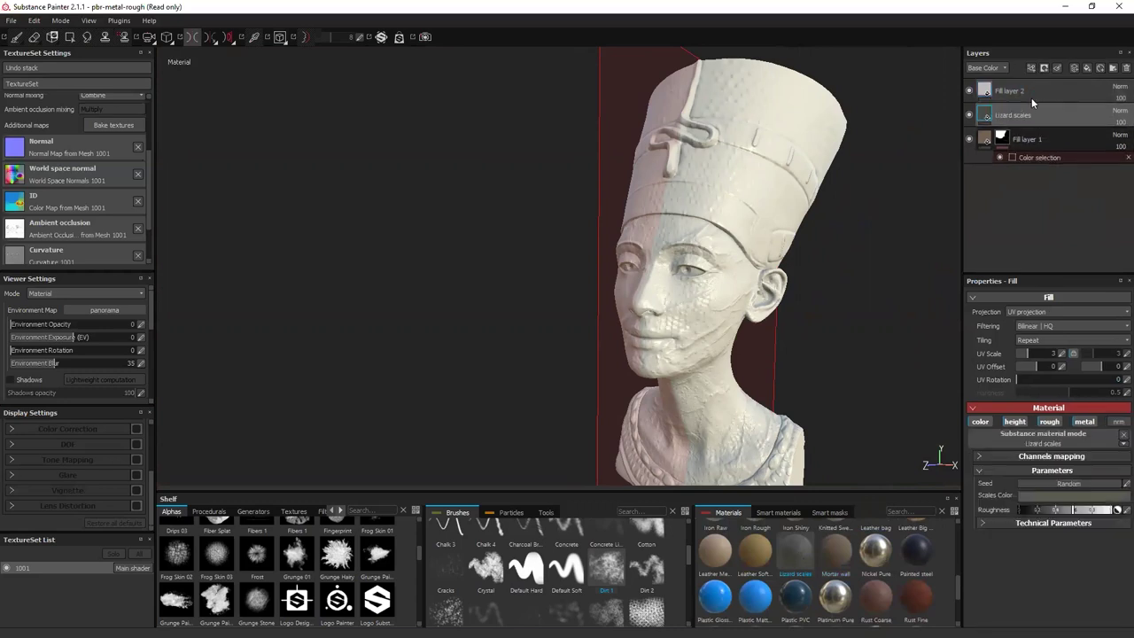
{"action": "left_click_drag", "start_coordinate": [893, 271], "coordinate": [839, 312], "text": "alt"}
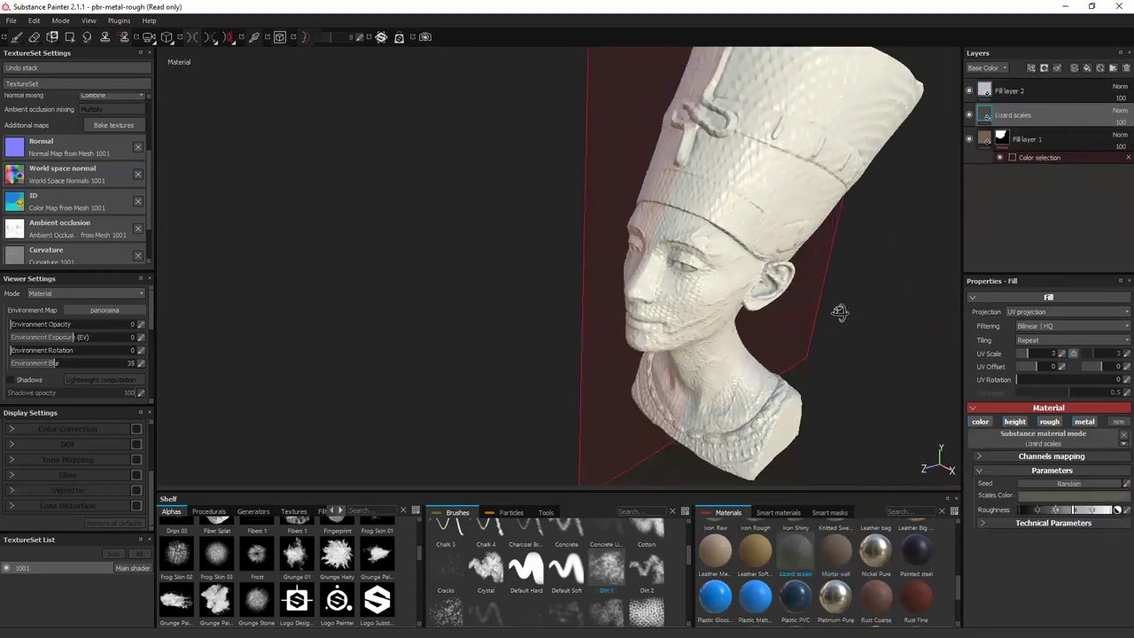
Try a cyan headdress colour-selection mask on Fill layer 2, then delete that layer.
{"action": "left_click", "coordinate": [1041, 96]}
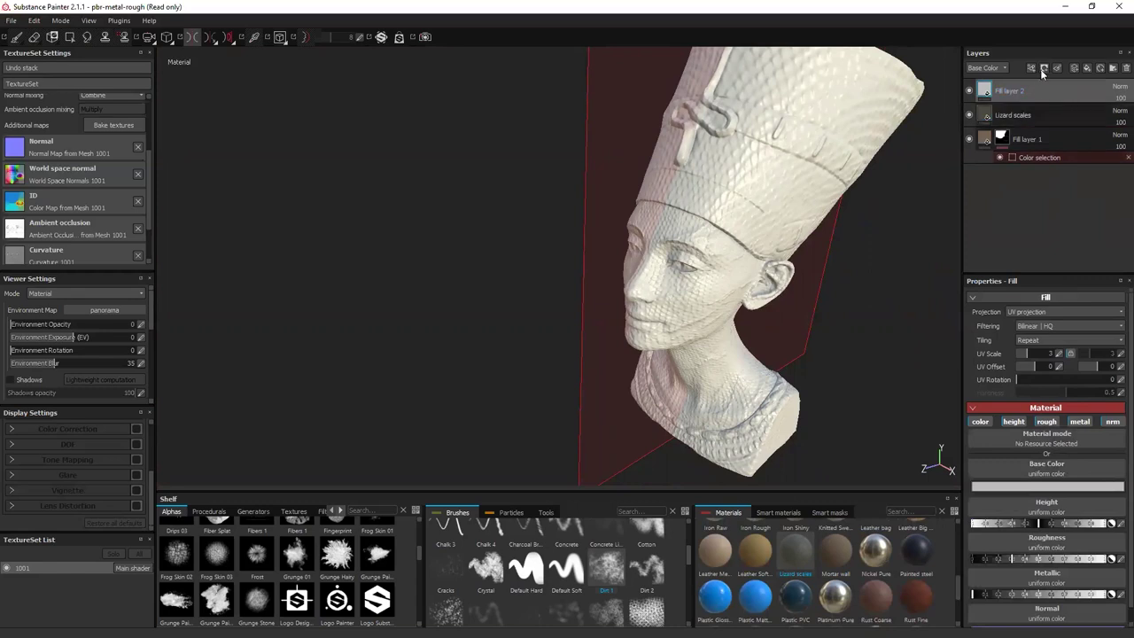
{"action": "left_click", "coordinate": [1042, 69]}
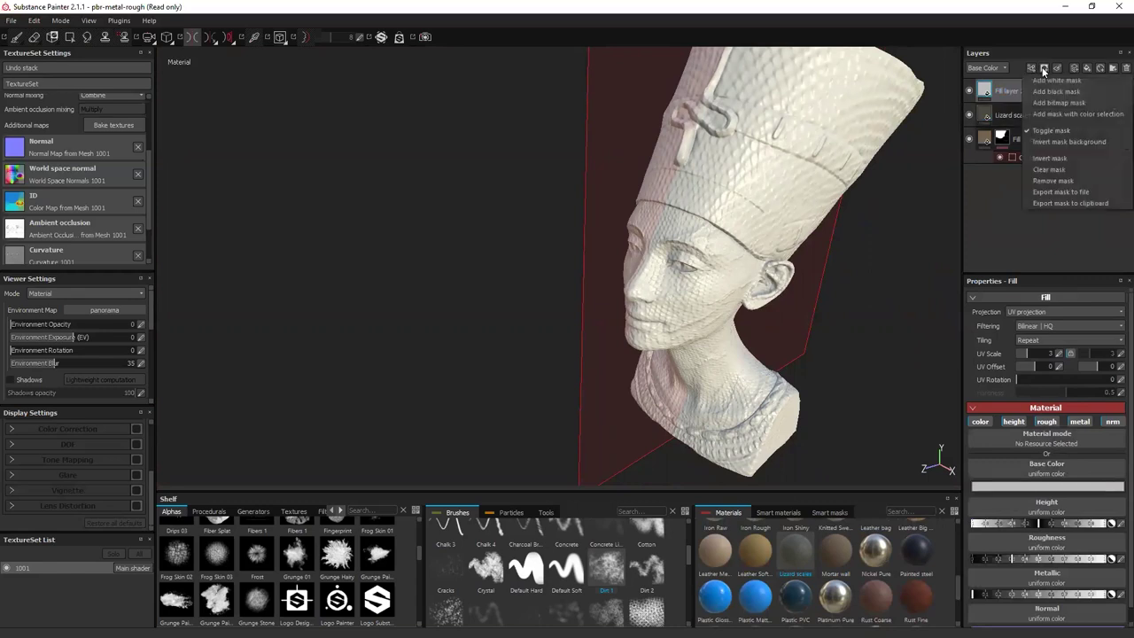
{"action": "left_click", "coordinate": [1063, 110]}
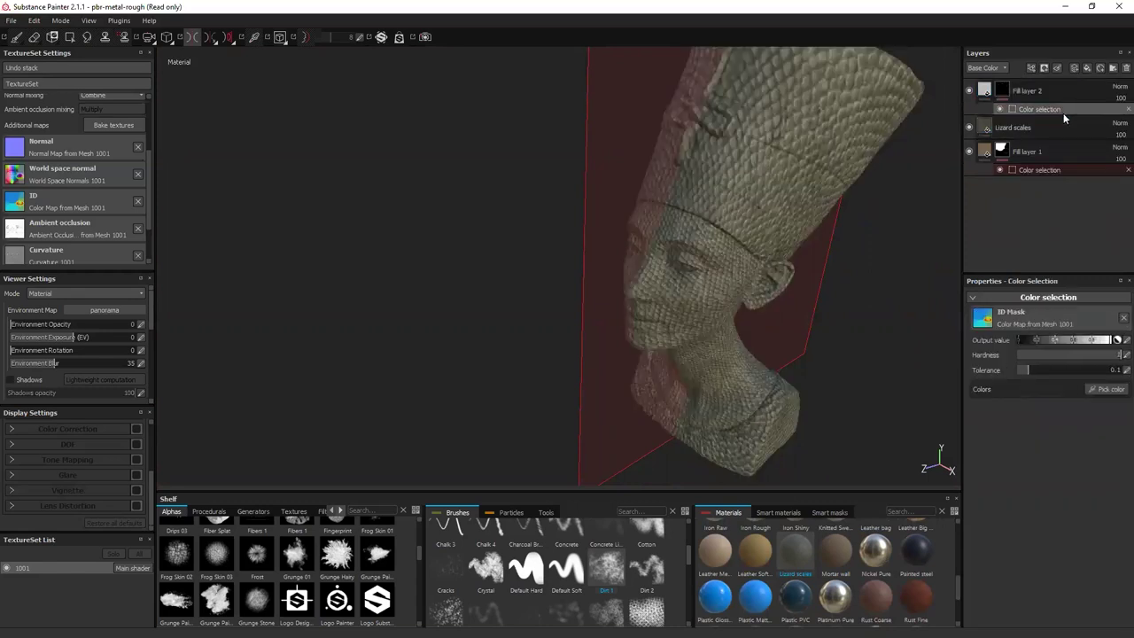
{"action": "left_click", "coordinate": [1098, 389]}
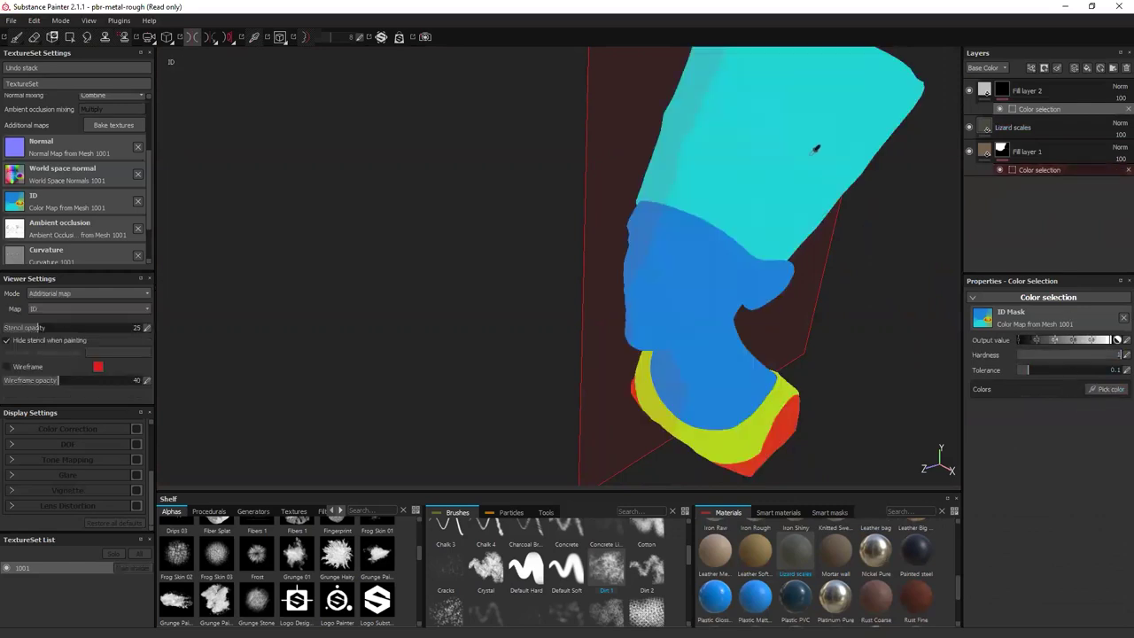
{"action": "left_click", "coordinate": [816, 149]}
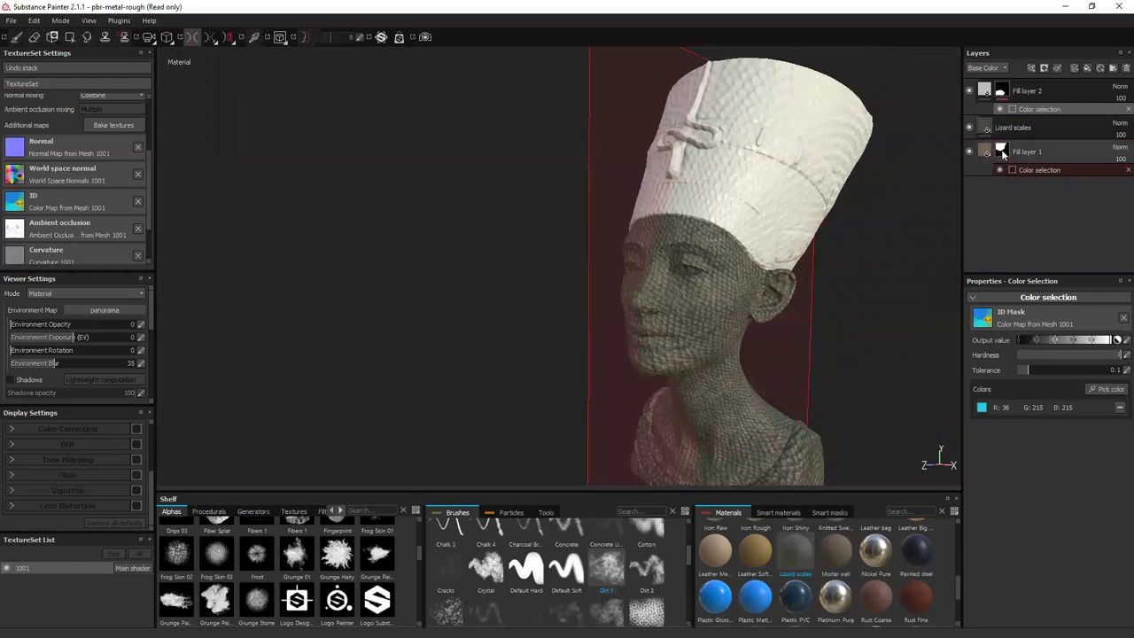
{"action": "left_click", "coordinate": [1076, 90]}
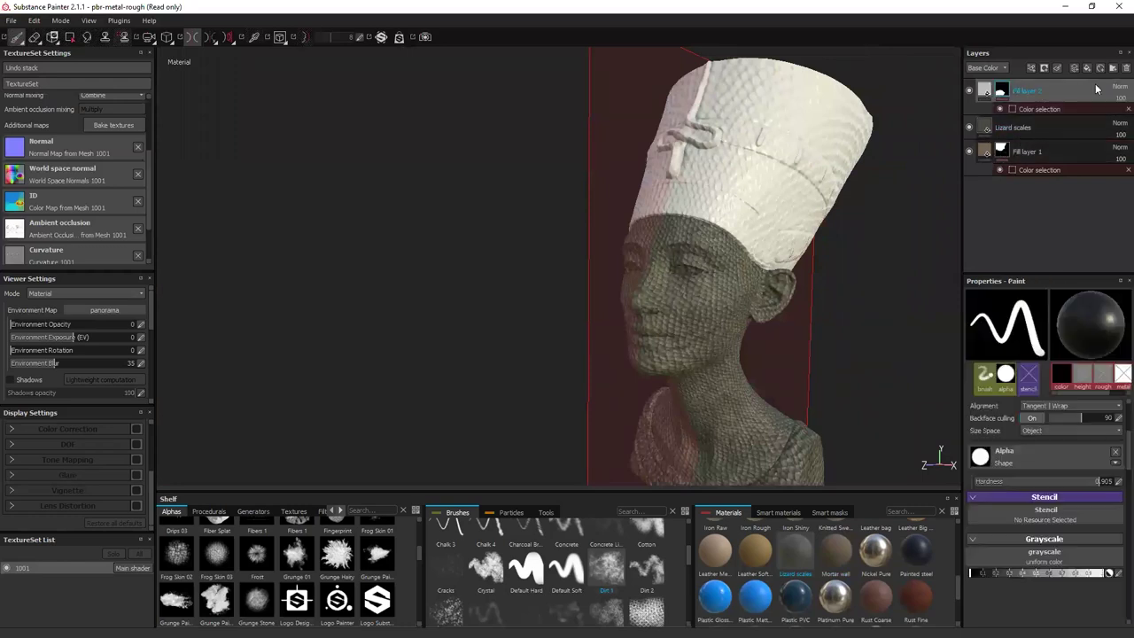
{"action": "left_click", "coordinate": [1125, 69]}
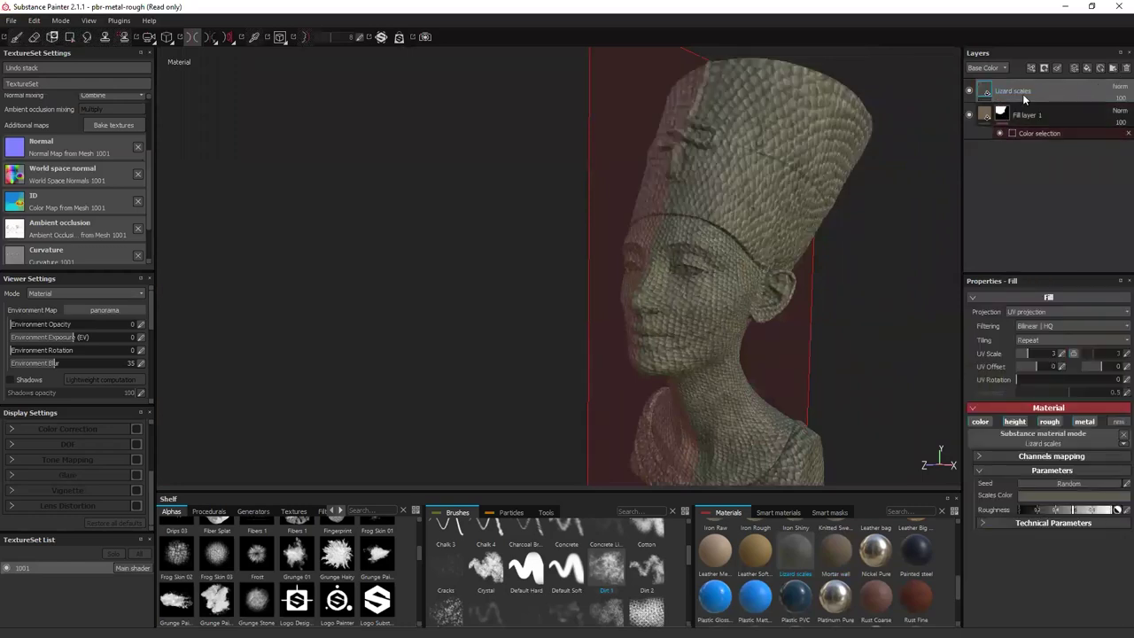
Give the Lizard scales layer a colour-selection mask picking the cyan headdress region.
{"action": "left_click", "coordinate": [1055, 69]}
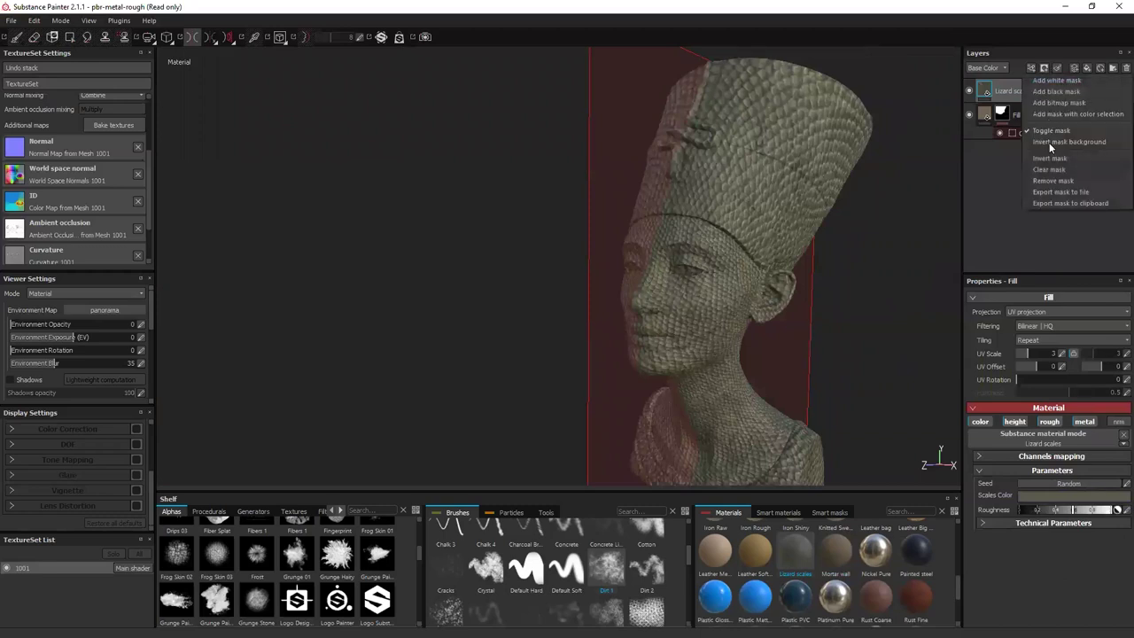
{"action": "left_click", "coordinate": [1056, 113]}
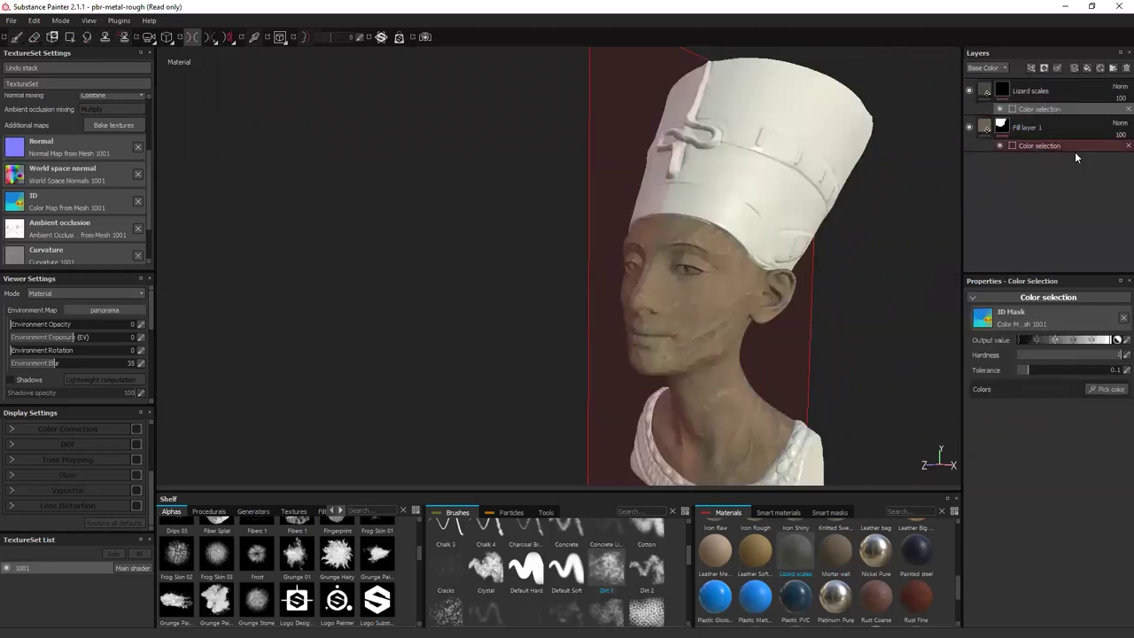
{"action": "left_click", "coordinate": [1099, 389]}
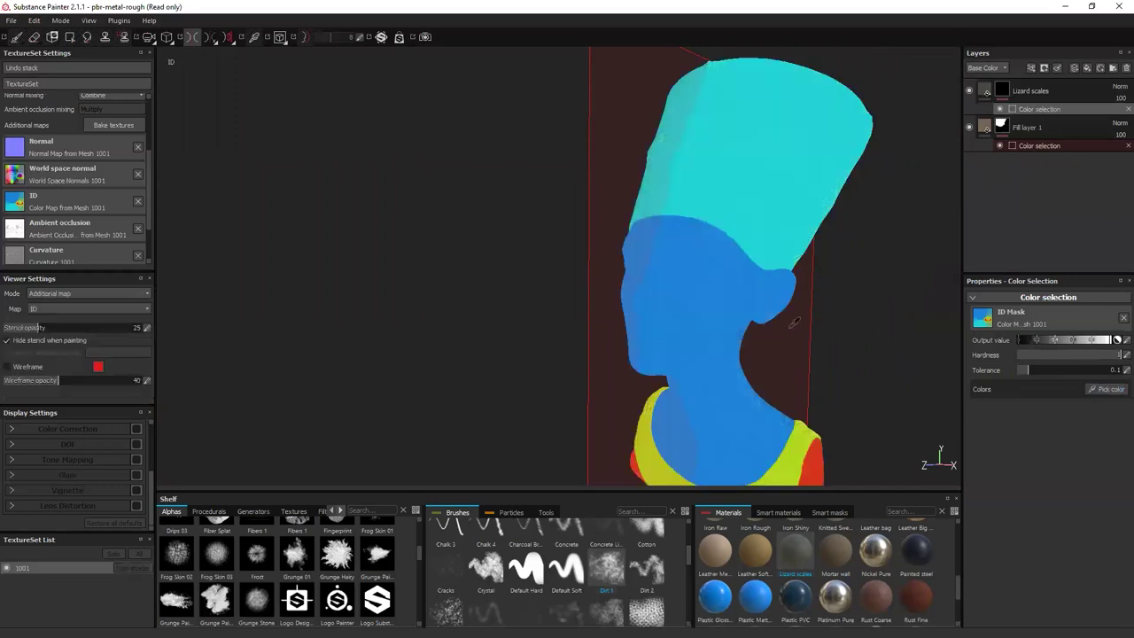
{"action": "left_click", "coordinate": [764, 207]}
{"action": "left_click_drag", "start_coordinate": [917, 307], "coordinate": [903, 336], "text": "alt"}
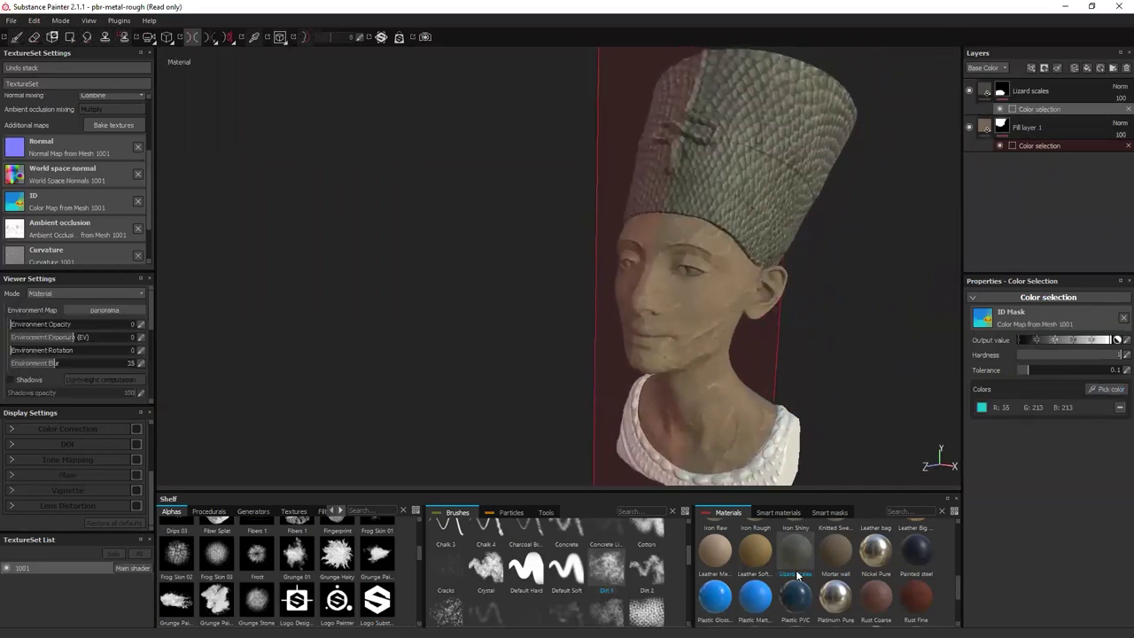
Try adding a Mortar wall layer, undo it, and orbit to an angled view.
{"action": "left_click_drag", "start_coordinate": [824, 572], "coordinate": [1052, 80]}
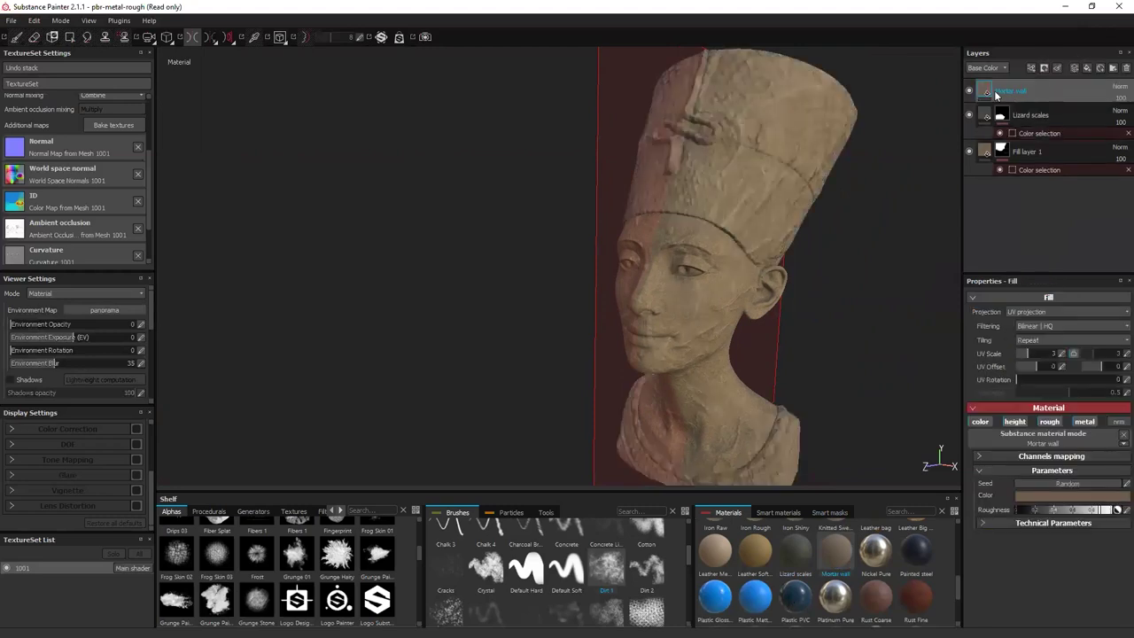
{"action": "key", "text": "ctrl+z"}
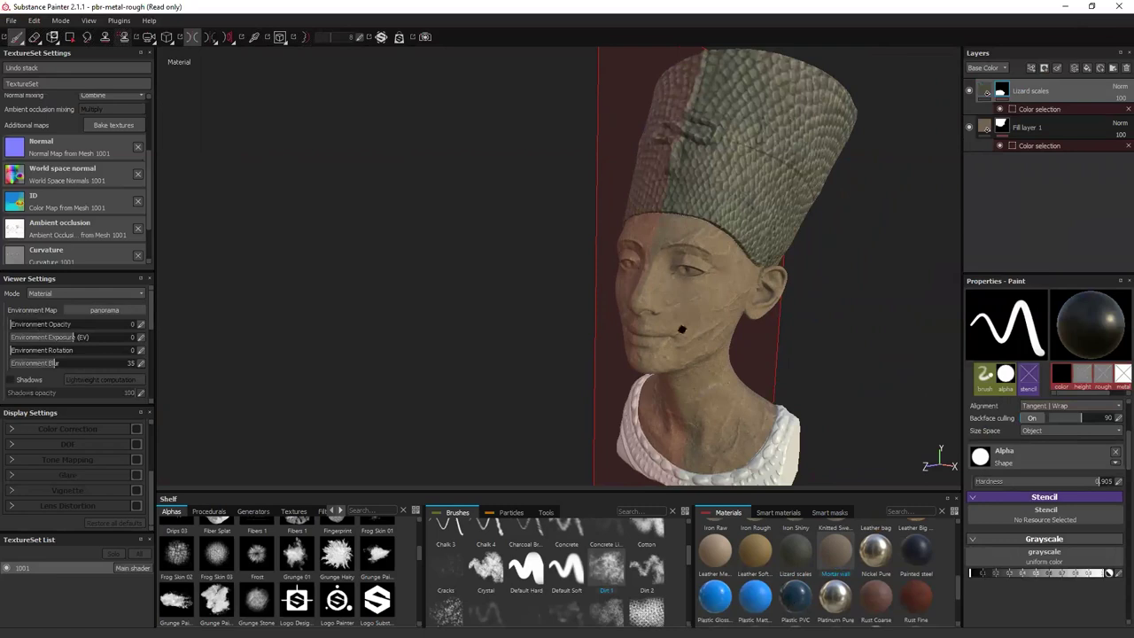
{"action": "left_click_drag", "start_coordinate": [774, 333], "coordinate": [881, 331], "text": "alt"}
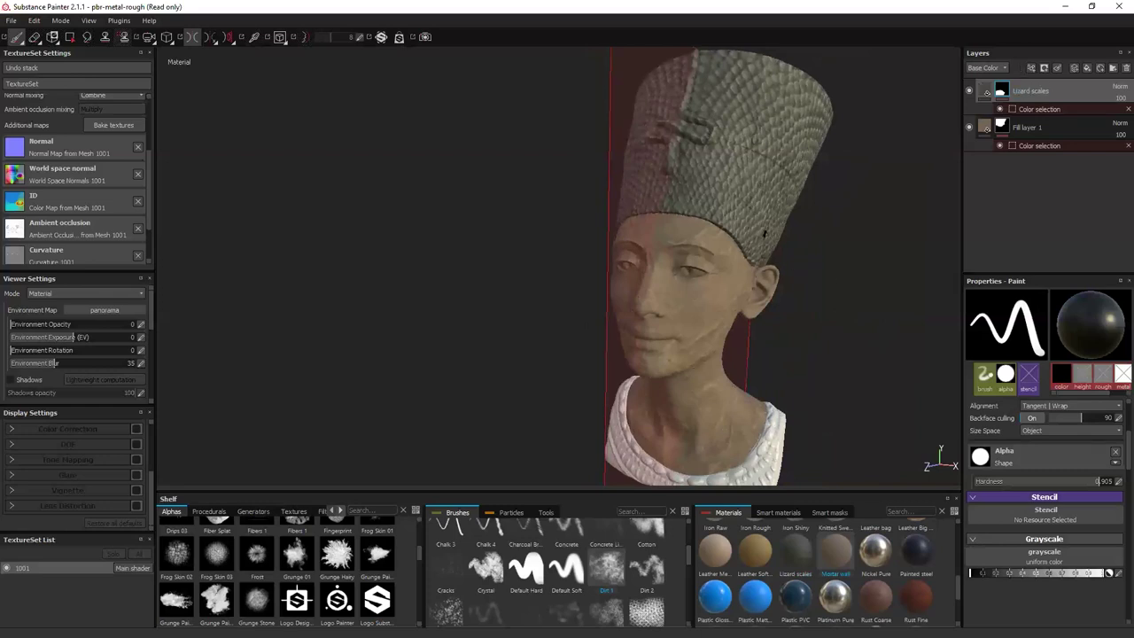
{"action": "left_click_drag", "start_coordinate": [827, 207], "coordinate": [722, 248], "text": "alt"}
{"action": "scroll", "coordinate": [721, 247], "scroll_direction": "up", "scroll_amount": 5}
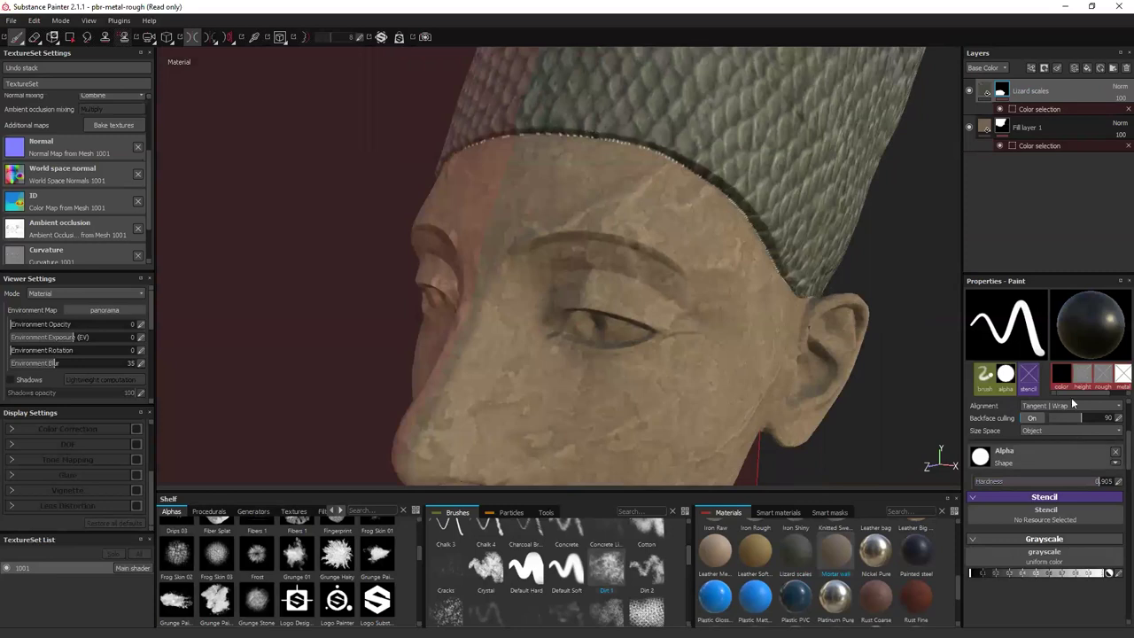
Raise the Lizard scales selection Tolerance to about 0.37 and check the mesh ID view.
{"action": "left_click", "coordinate": [1043, 109]}
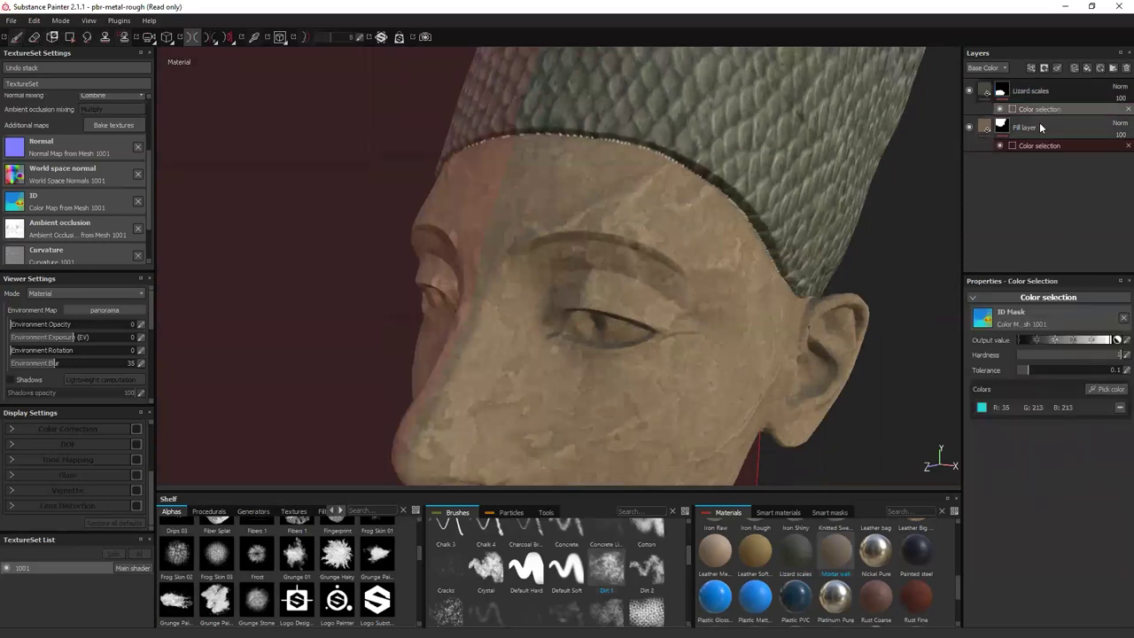
{"action": "left_click_drag", "start_coordinate": [1034, 370], "coordinate": [1054, 370]}
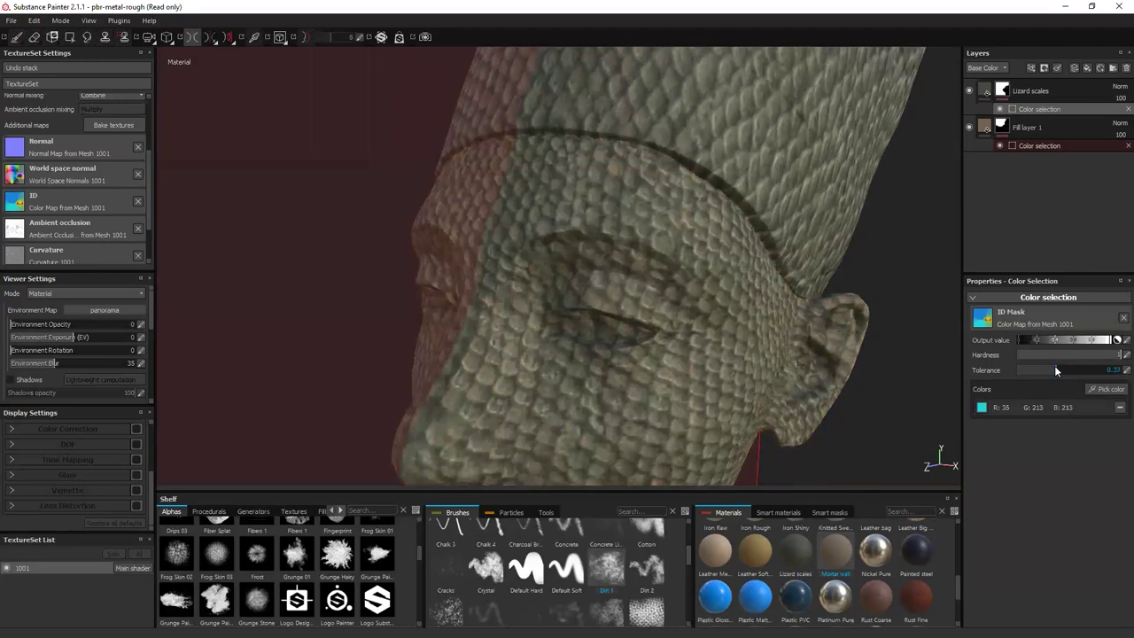
{"action": "key", "text": "b"}
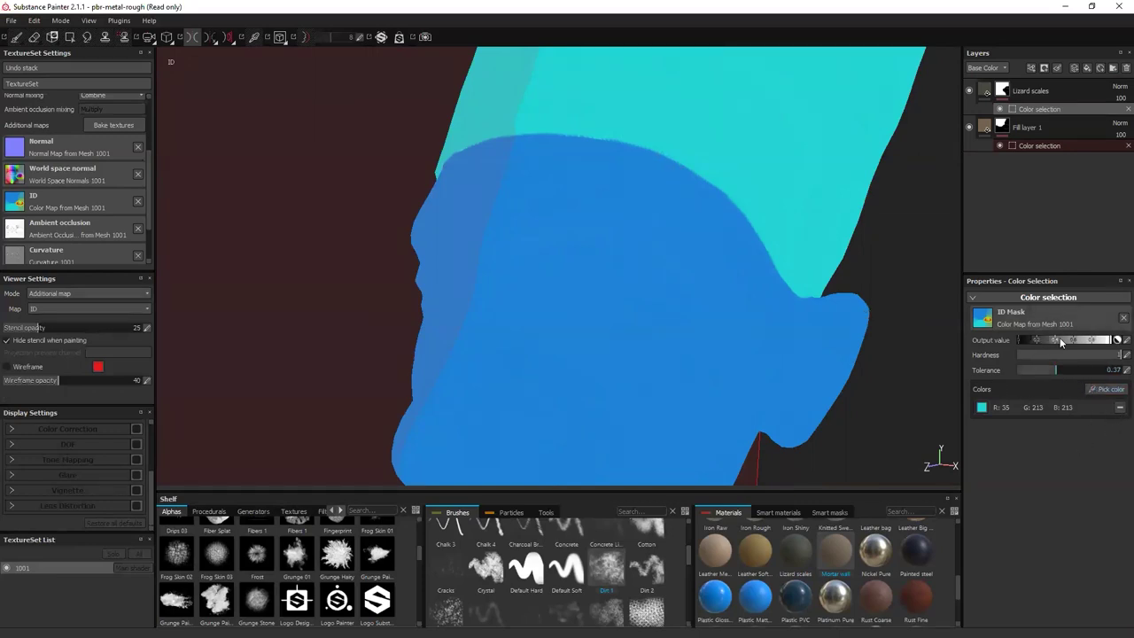
{"action": "left_click", "coordinate": [1033, 109]}
{"action": "left_click", "coordinate": [1037, 145]}
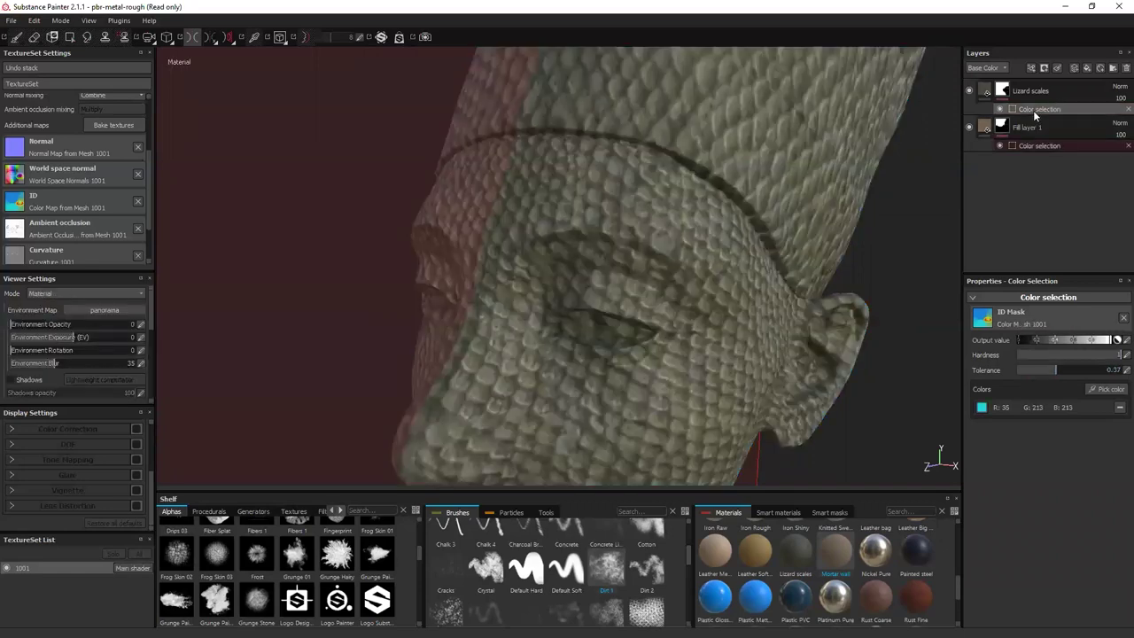
Clear the cyan and blue colour entries from the Lizard scales colour selection.
{"action": "left_click", "coordinate": [1041, 109]}
{"action": "left_click", "coordinate": [1119, 408]}
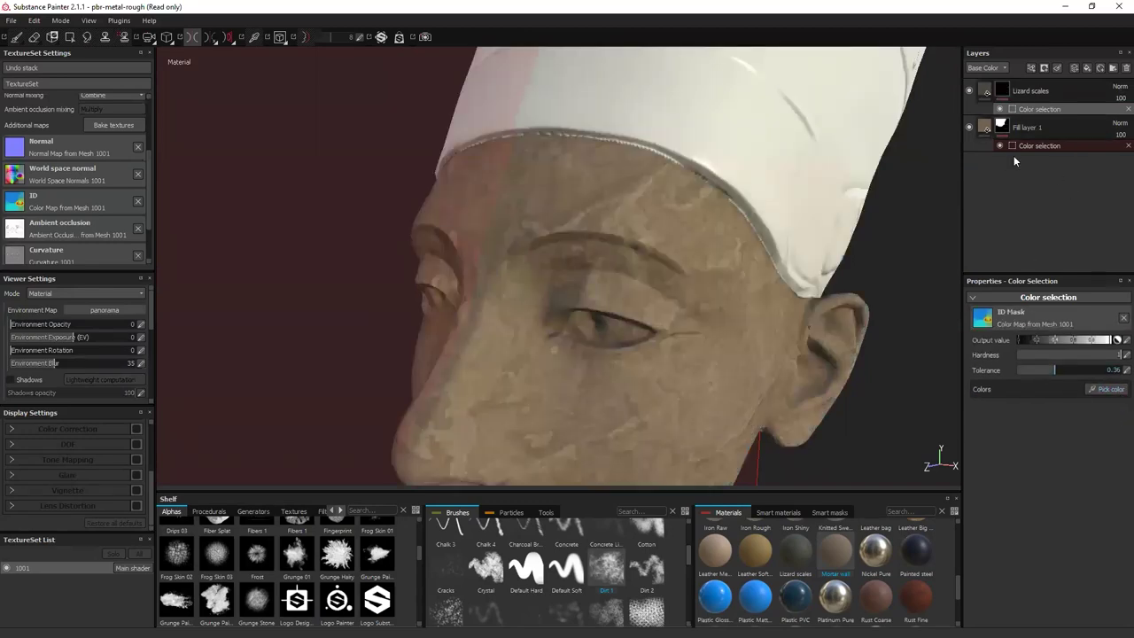
{"action": "left_click", "coordinate": [1108, 389]}
{"action": "left_click", "coordinate": [746, 130]}
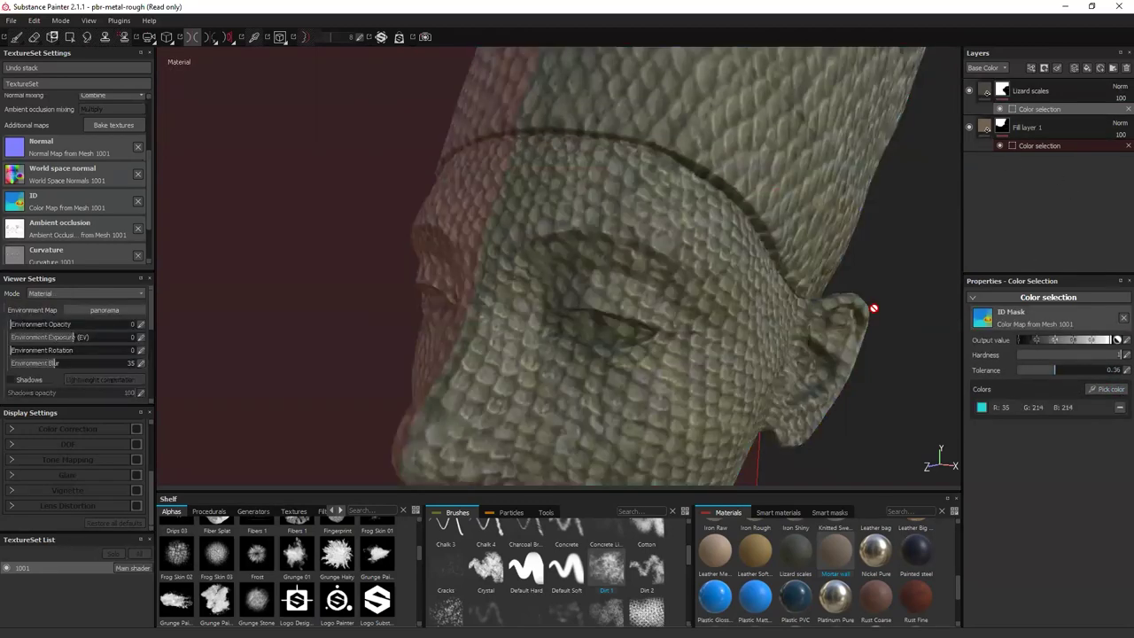
{"action": "left_click", "coordinate": [1119, 409]}
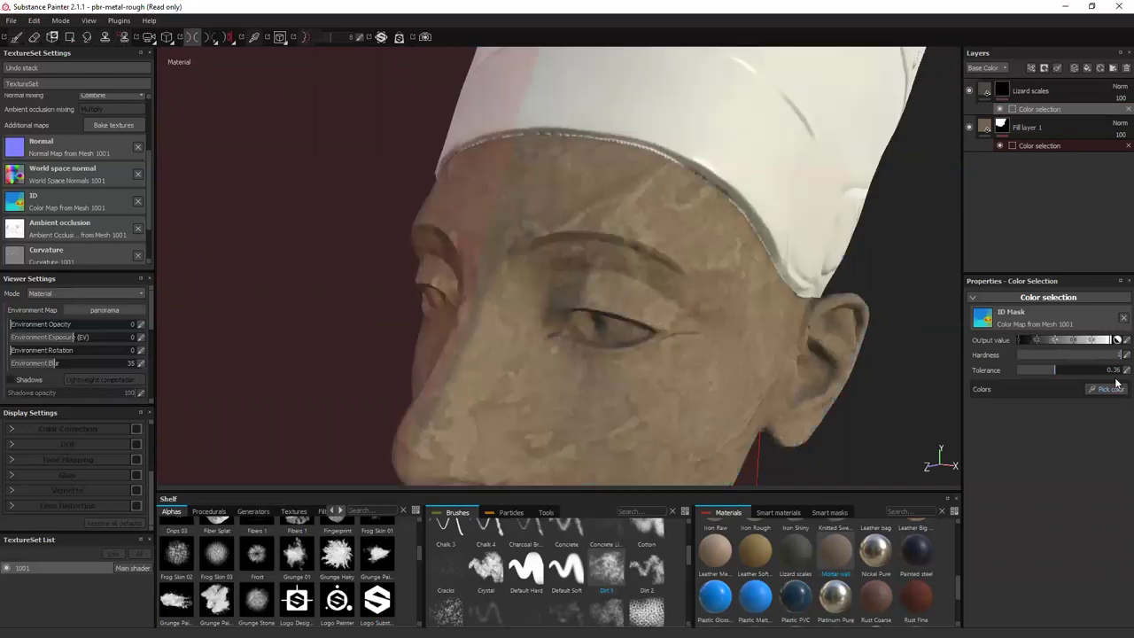
{"action": "left_click", "coordinate": [1108, 389]}
{"action": "left_click", "coordinate": [621, 305]}
{"action": "left_click", "coordinate": [1119, 406]}
Re-pick the cyan headdress colour for the Lizard scales colour selection.
{"action": "left_click", "coordinate": [1030, 97]}
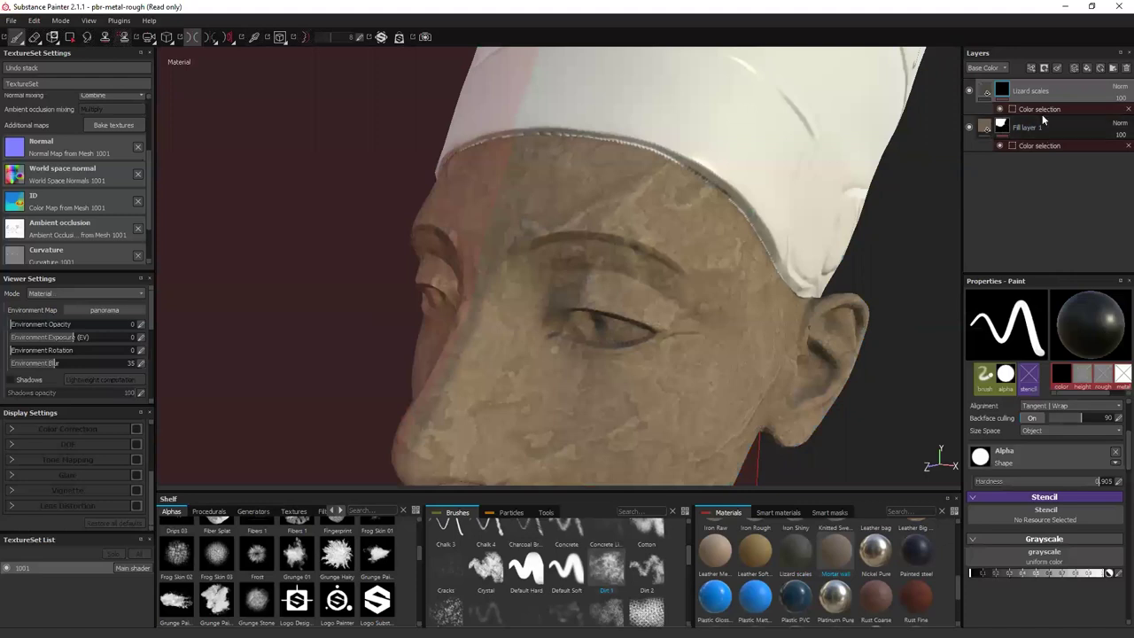
{"action": "left_click", "coordinate": [1040, 109]}
{"action": "left_click", "coordinate": [1108, 389]}
{"action": "left_click", "coordinate": [783, 121]}
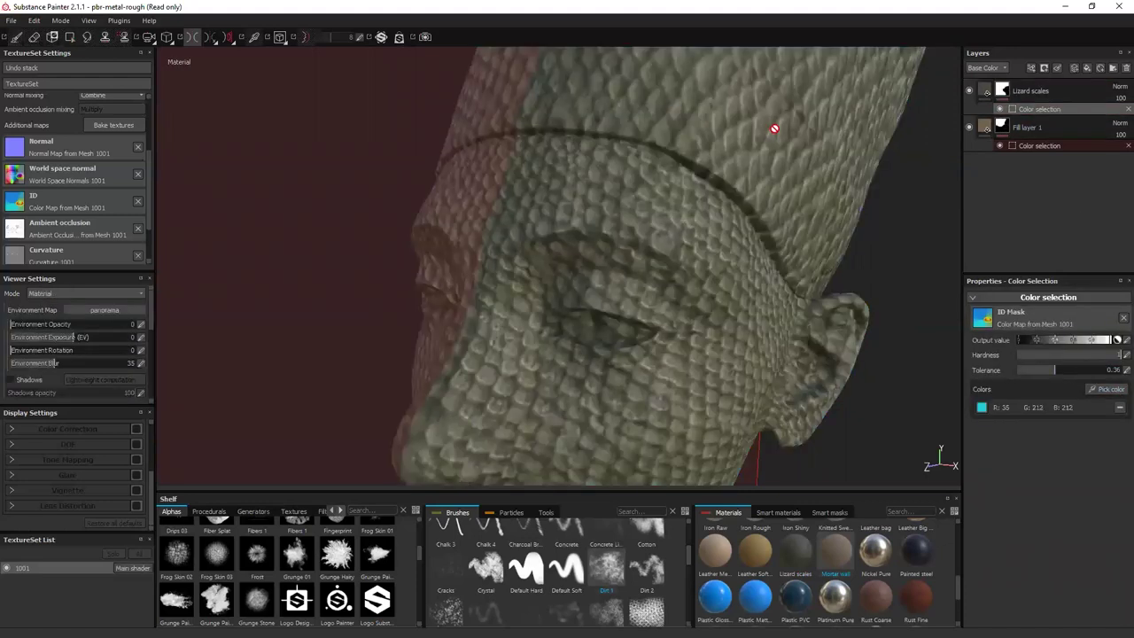
Pick the blue face colour for Fill layer 1's colour selection mask.
{"action": "left_click", "coordinate": [1023, 127]}
{"action": "left_click", "coordinate": [1065, 146]}
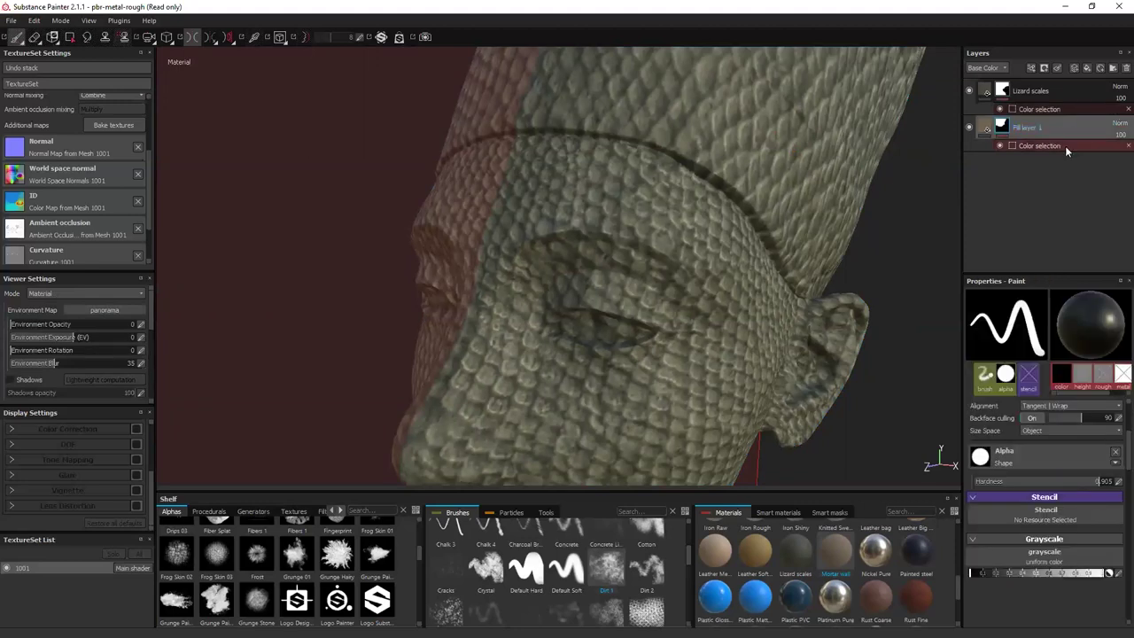
{"action": "left_click", "coordinate": [1108, 389]}
{"action": "left_click", "coordinate": [742, 319]}
Replace both colour selection effects with a new one on Lizard scales, picking the cyan headdress.
{"action": "key", "text": "Delete"}
{"action": "left_click", "coordinate": [1124, 135]}
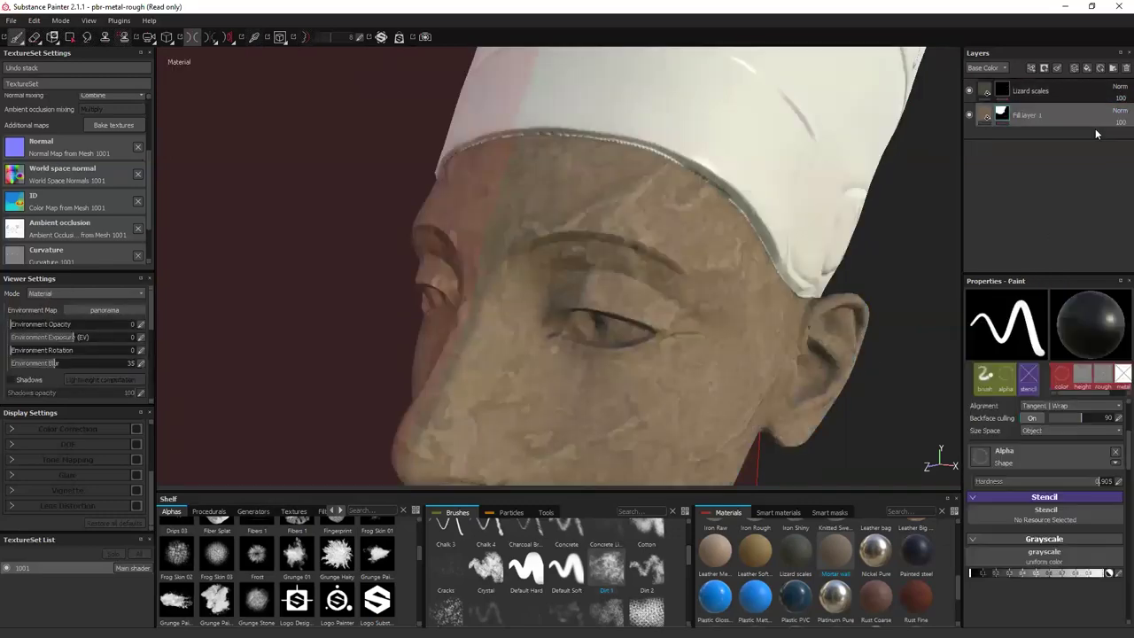
{"action": "left_click", "coordinate": [1044, 69]}
{"action": "left_click", "coordinate": [1057, 110]}
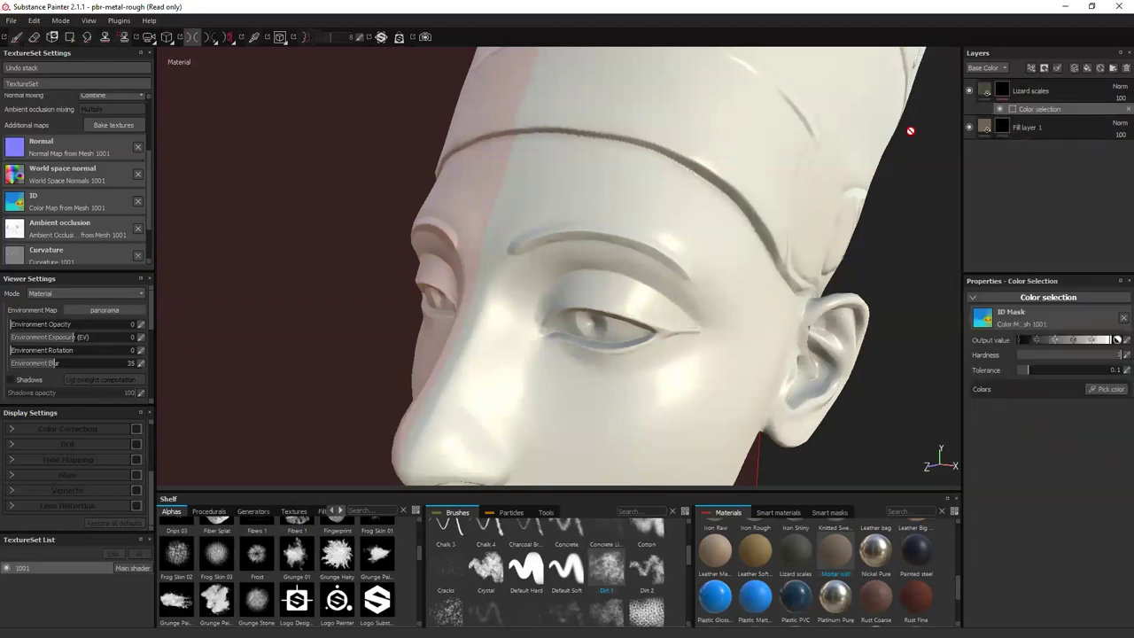
{"action": "left_click", "coordinate": [1105, 389]}
{"action": "left_click", "coordinate": [784, 140]}
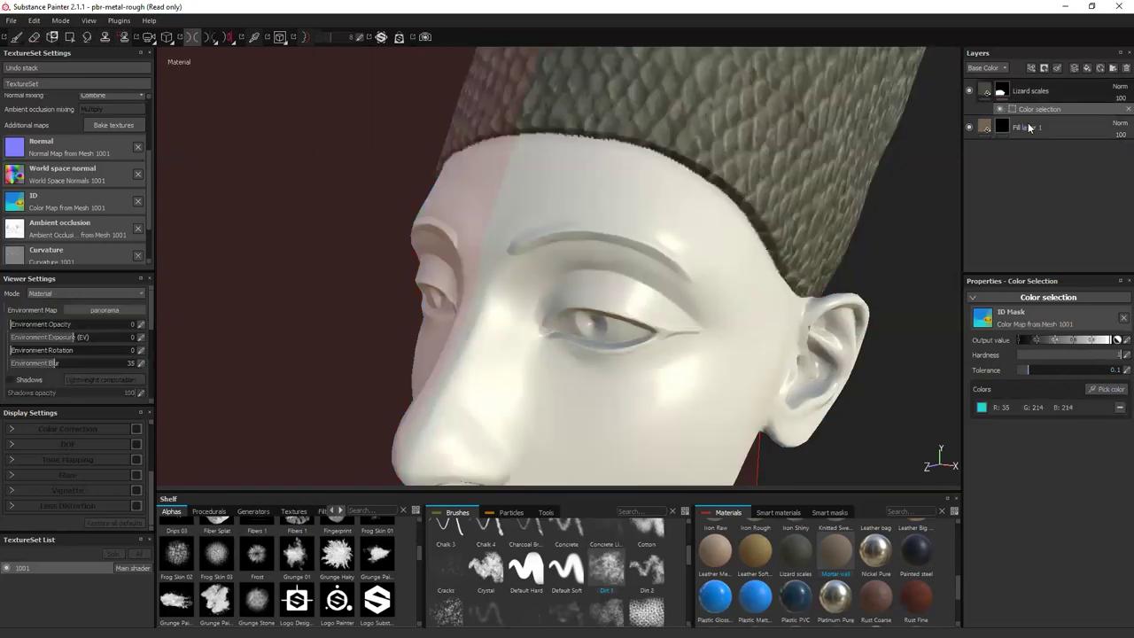
Add a colour-selection mask to Fill layer 1 picking the blue face, tolerance 0.25.
{"action": "left_click", "coordinate": [1028, 129]}
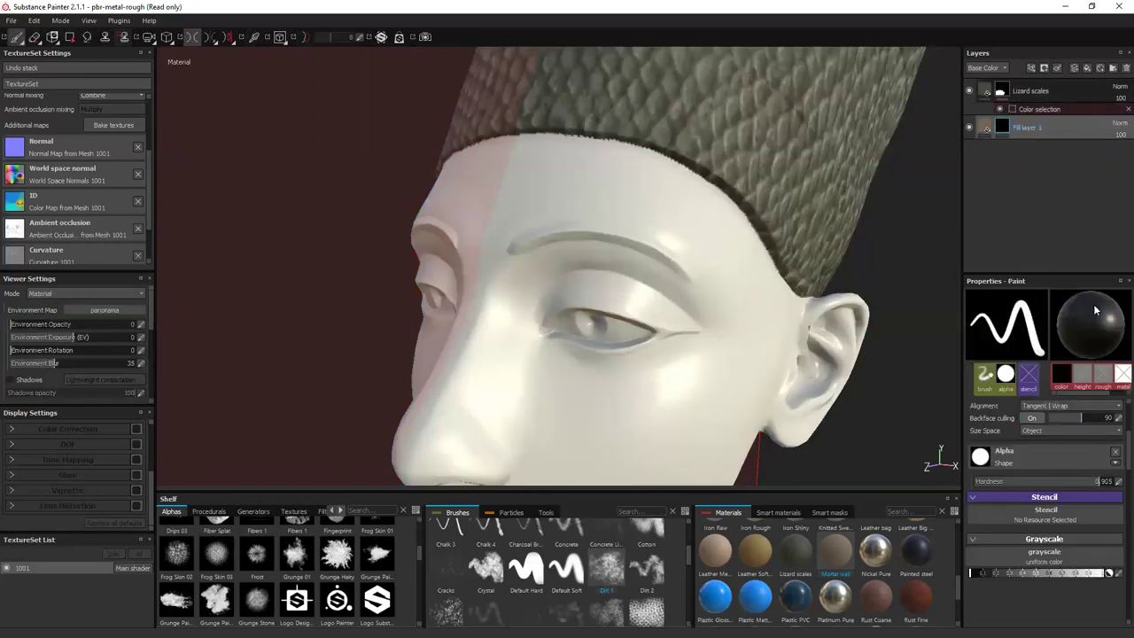
{"action": "left_click", "coordinate": [1031, 68]}
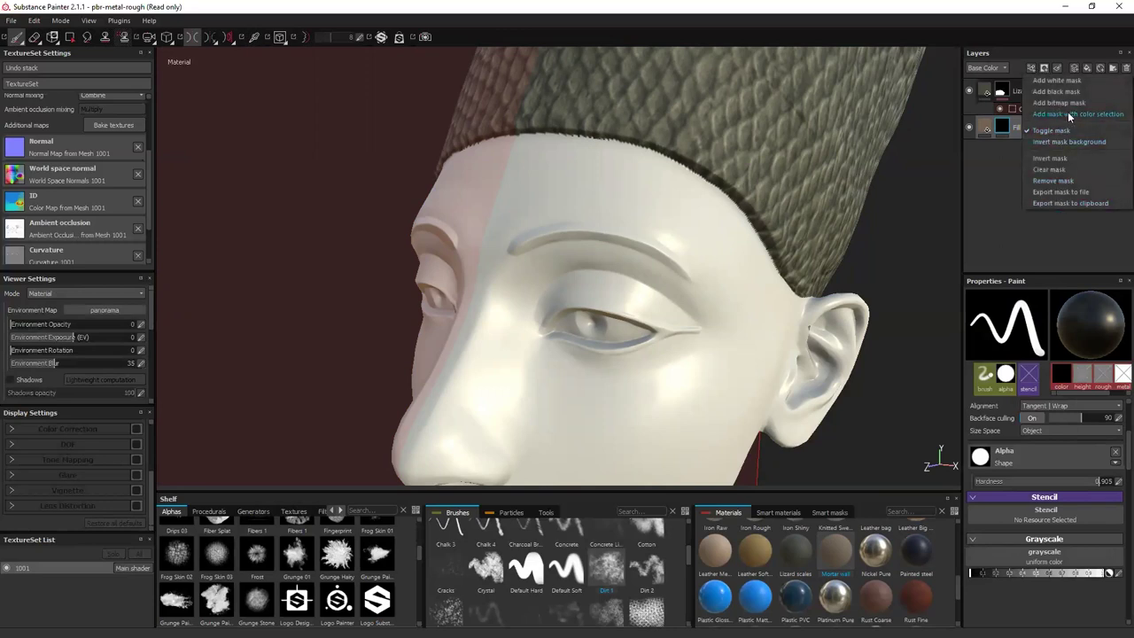
{"action": "left_click", "coordinate": [1068, 113]}
{"action": "left_click", "coordinate": [1108, 393]}
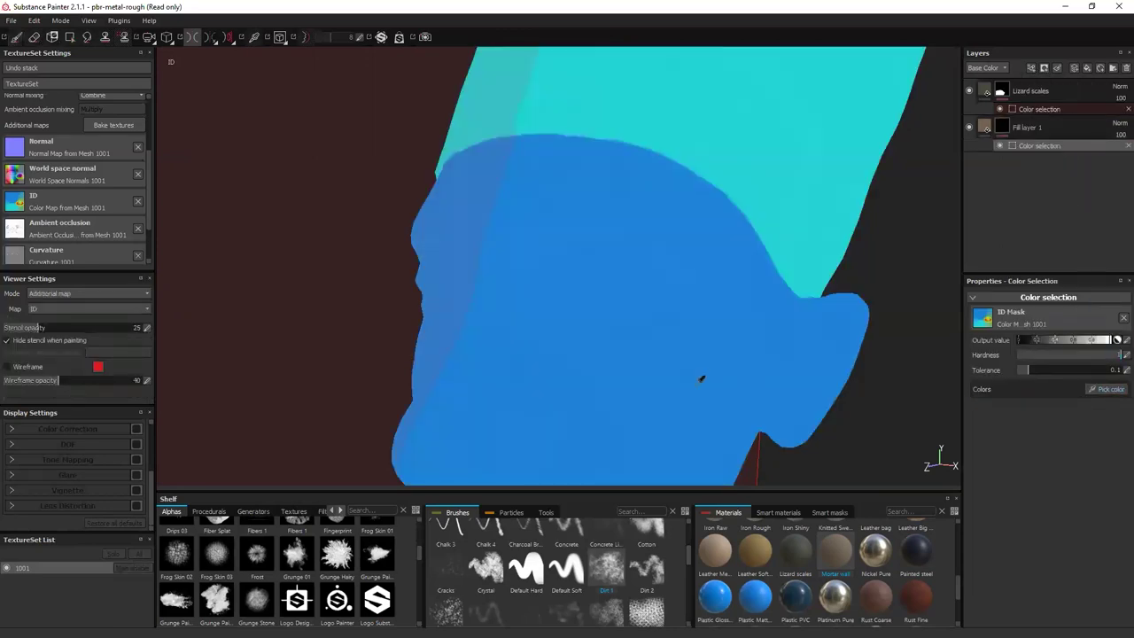
{"action": "left_click", "coordinate": [742, 388]}
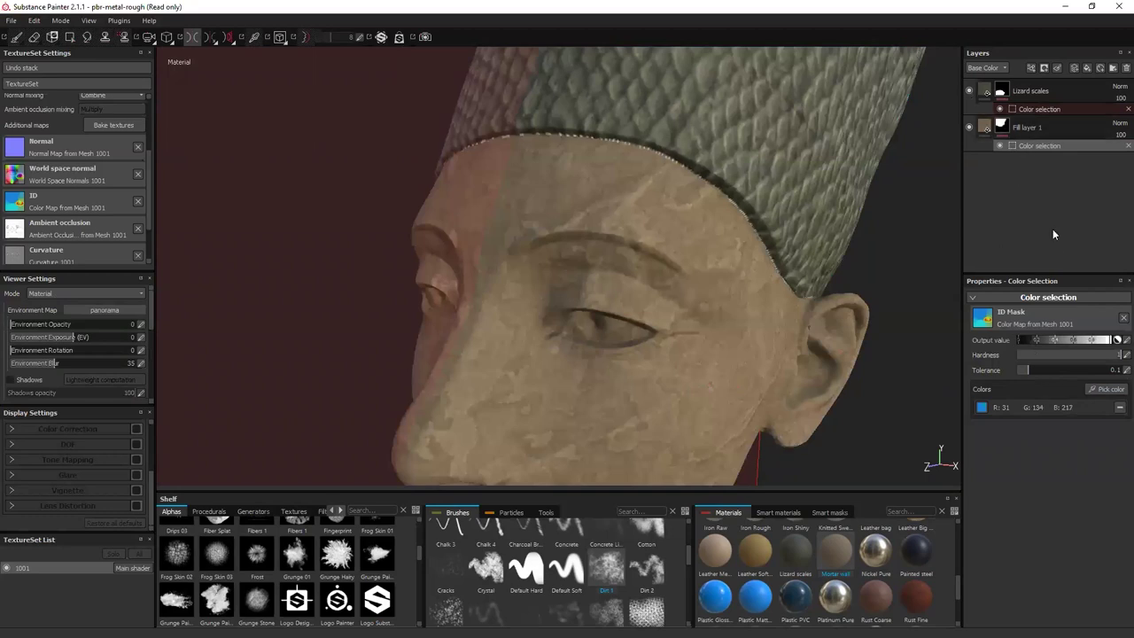
{"action": "mouse_move", "coordinate": [1036, 369]}
{"action": "left_mouse_down"}
{"action": "mouse_move", "coordinate": [1053, 371]}
{"action": "mouse_move", "coordinate": [1043, 369]}
{"action": "left_mouse_up"}
Orbit the bust to check the masks and review Fill layer 1's colour selection settings.
{"action": "scroll", "coordinate": [717, 249], "scroll_direction": "up", "scroll_amount": 2}
{"action": "scroll", "coordinate": [717, 249], "scroll_direction": "down", "scroll_amount": 3}
{"action": "left_click_drag", "start_coordinate": [709, 248], "coordinate": [908, 282], "text": "alt"}
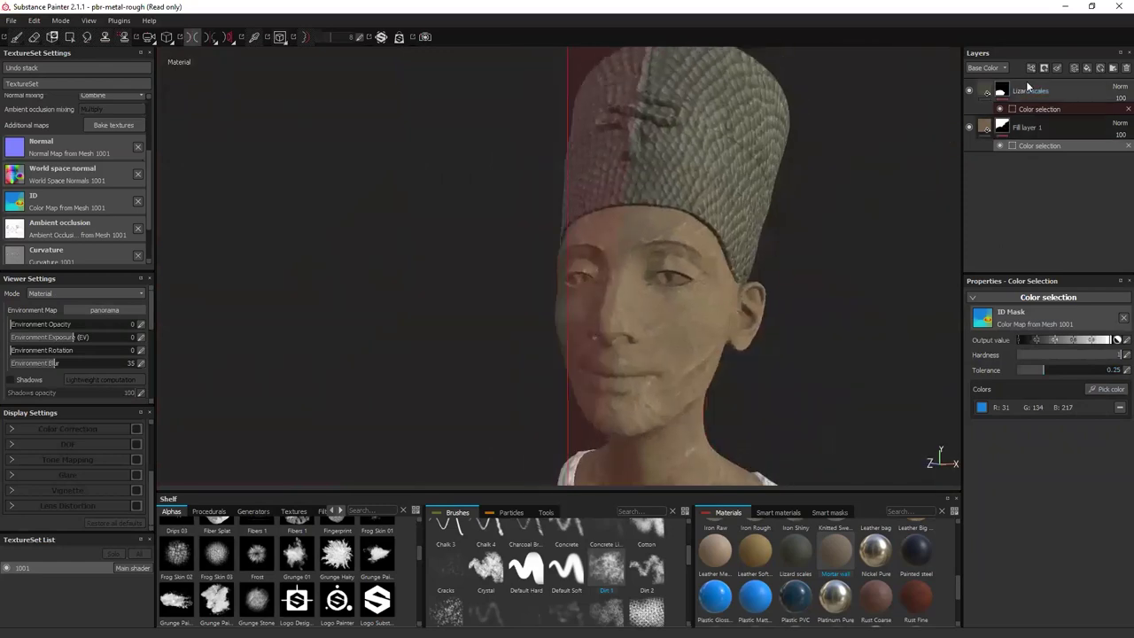
{"action": "left_click", "coordinate": [1045, 69]}
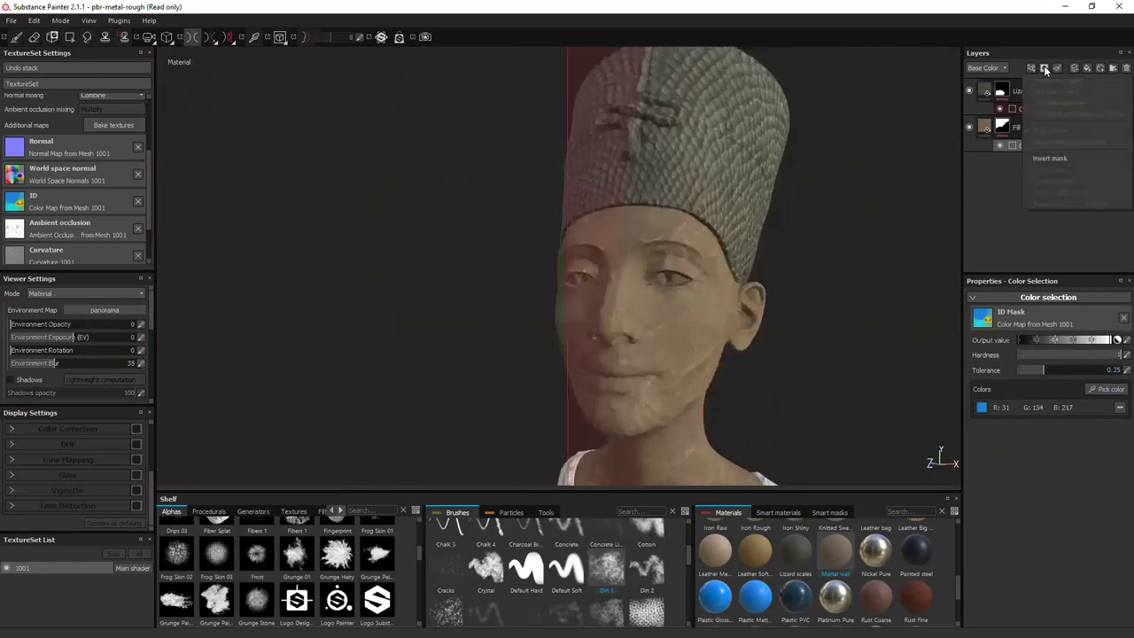
{"action": "left_click", "coordinate": [1041, 93]}
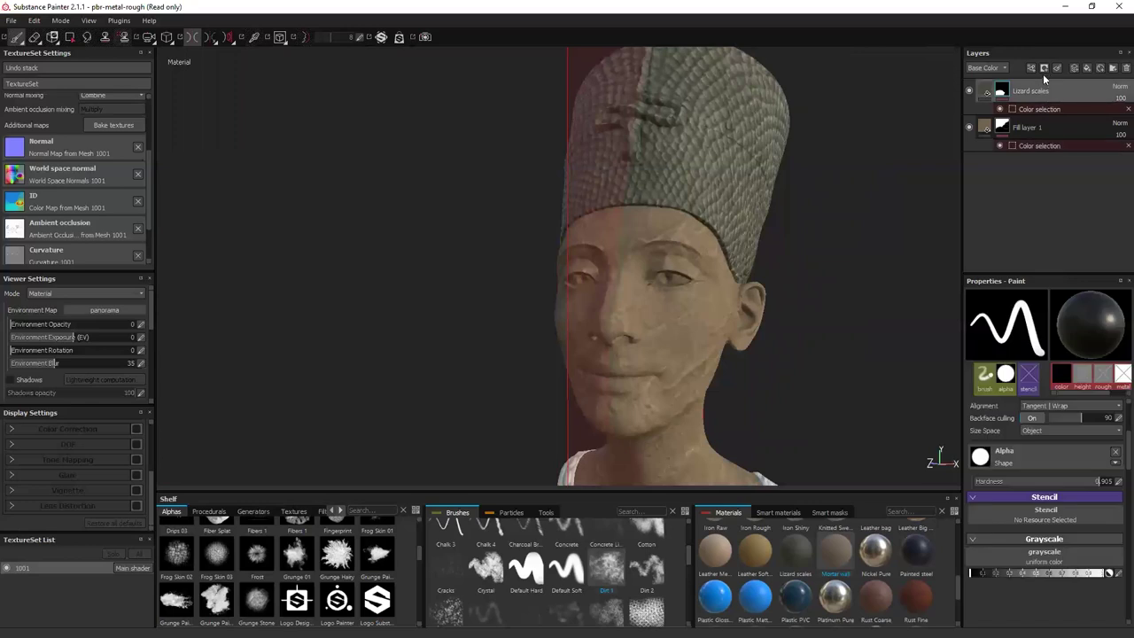
{"action": "left_click", "coordinate": [1043, 70]}
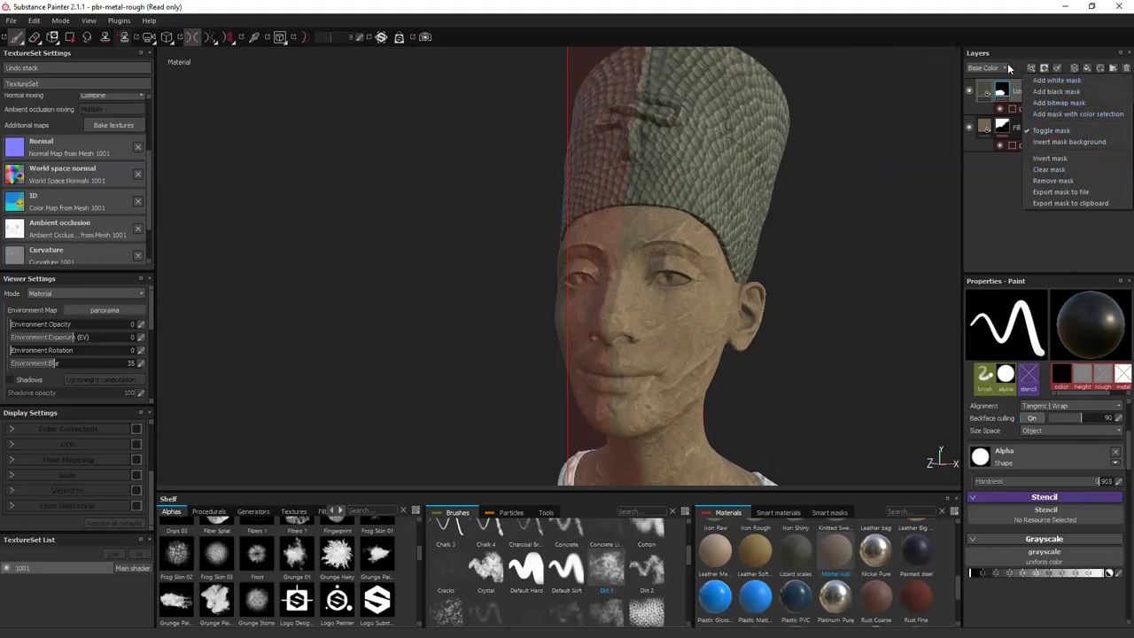
{"action": "left_click", "coordinate": [1005, 68]}
{"action": "left_click", "coordinate": [1041, 148]}
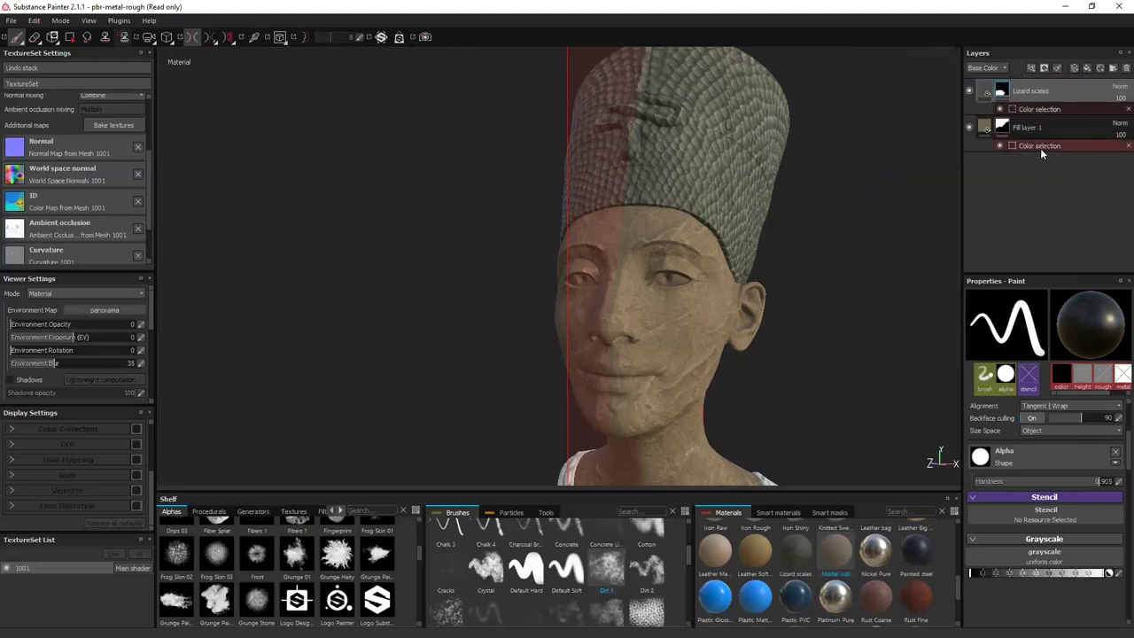
{"action": "left_click", "coordinate": [1040, 148]}
{"action": "left_click", "coordinate": [1040, 124]}
{"action": "left_click", "coordinate": [1029, 149]}
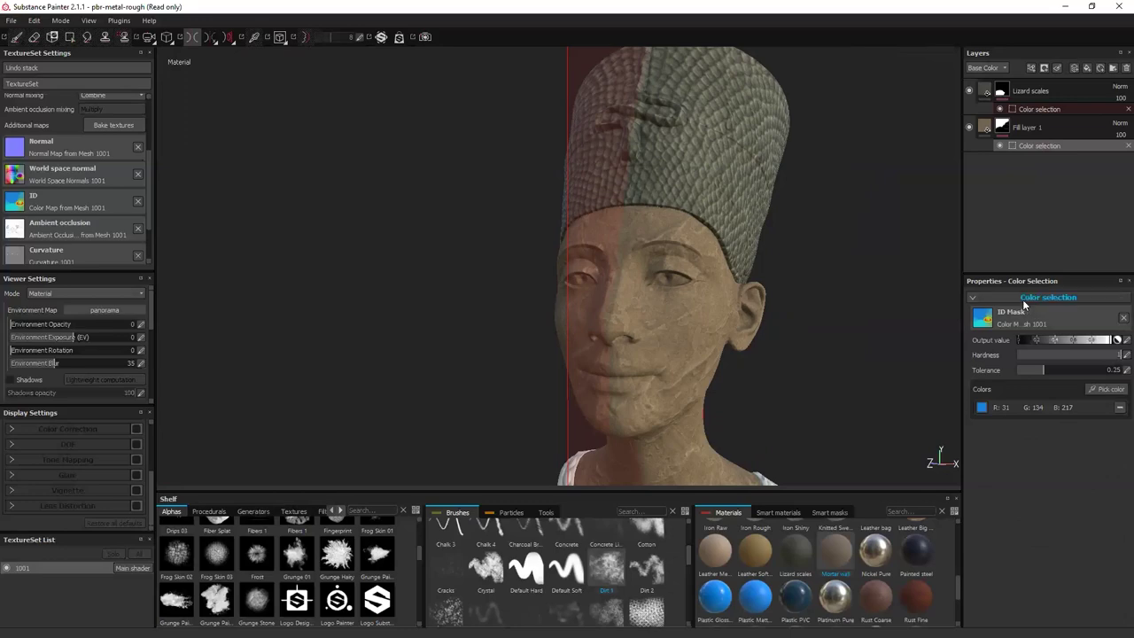
Turn the bust toward a profile view and reselect the Lizard scales layer.
{"action": "left_click_drag", "start_coordinate": [887, 347], "coordinate": [828, 328], "text": "alt"}
{"action": "mouse_move", "coordinate": [853, 289]}
{"action": "left_mouse_down", "text": "alt"}
{"action": "mouse_move", "coordinate": [861, 258]}
{"action": "mouse_move", "coordinate": [857, 268]}
{"action": "left_mouse_up", "text": "alt"}
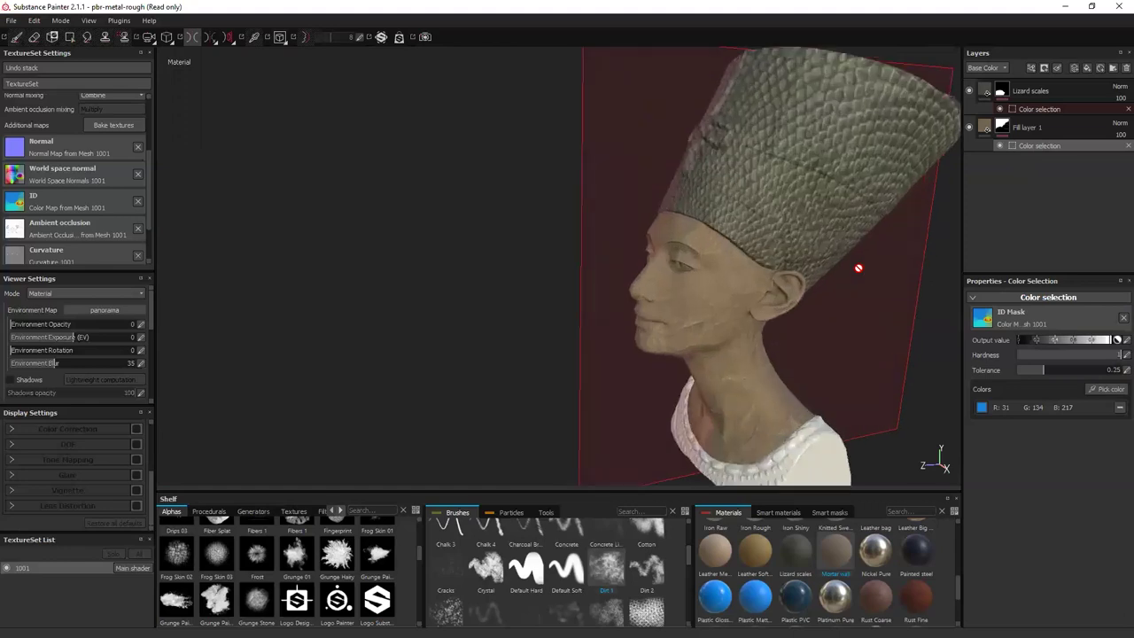
{"action": "left_click", "coordinate": [1044, 67]}
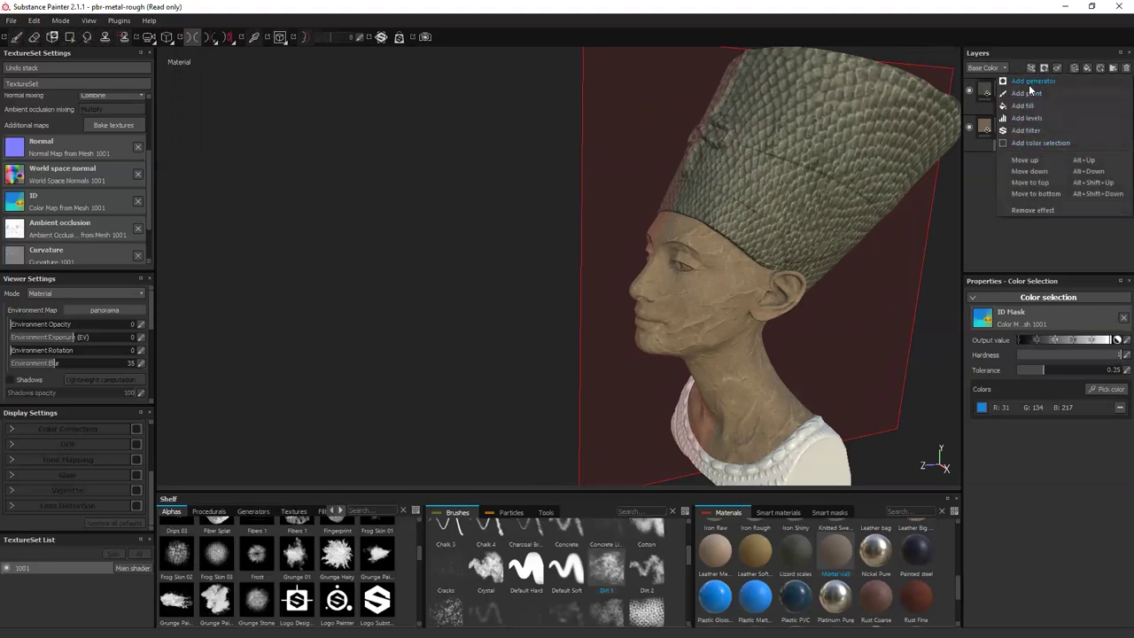
{"action": "left_click", "coordinate": [1030, 142]}
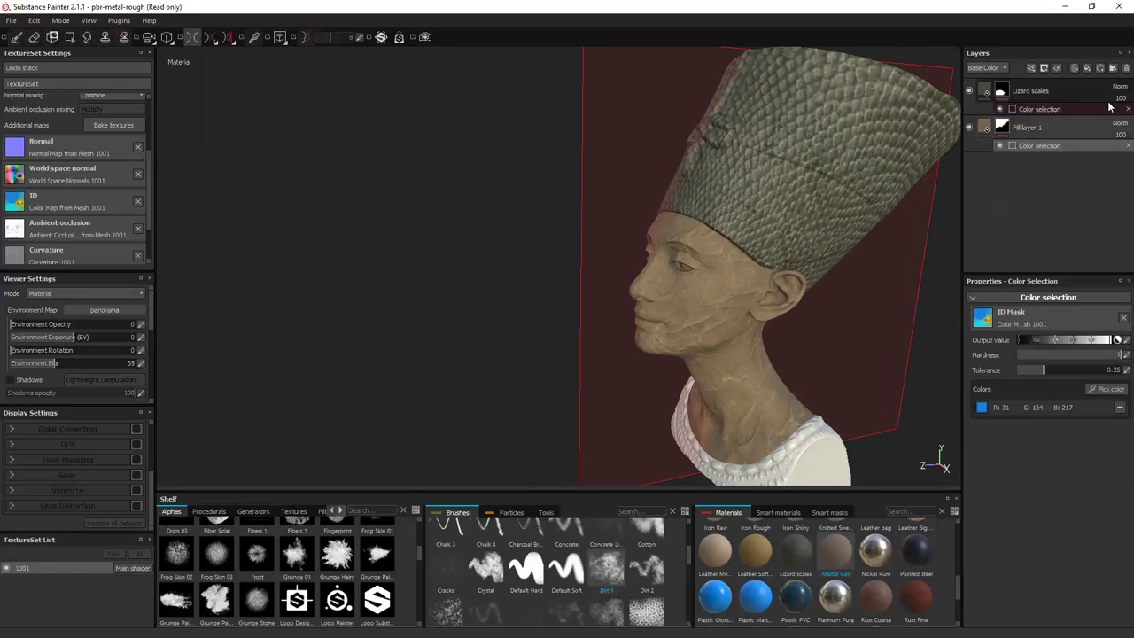
{"action": "left_click", "coordinate": [1037, 92]}
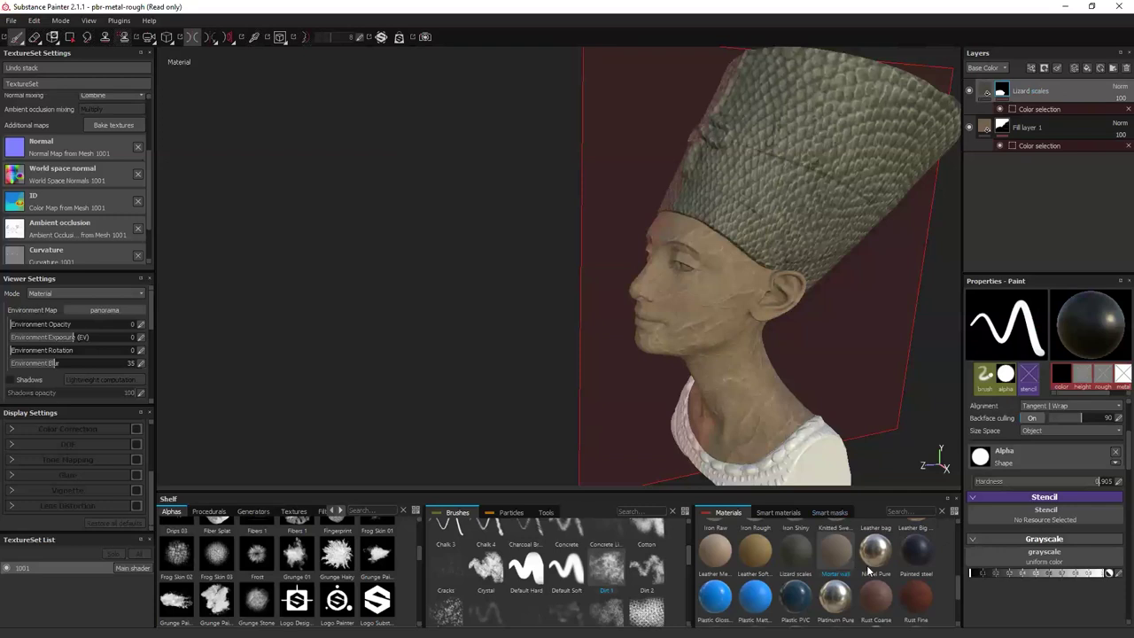
Add Nickel Pure as a new top layer with a generator in its mask.
{"action": "left_click_drag", "start_coordinate": [881, 554], "coordinate": [1057, 82]}
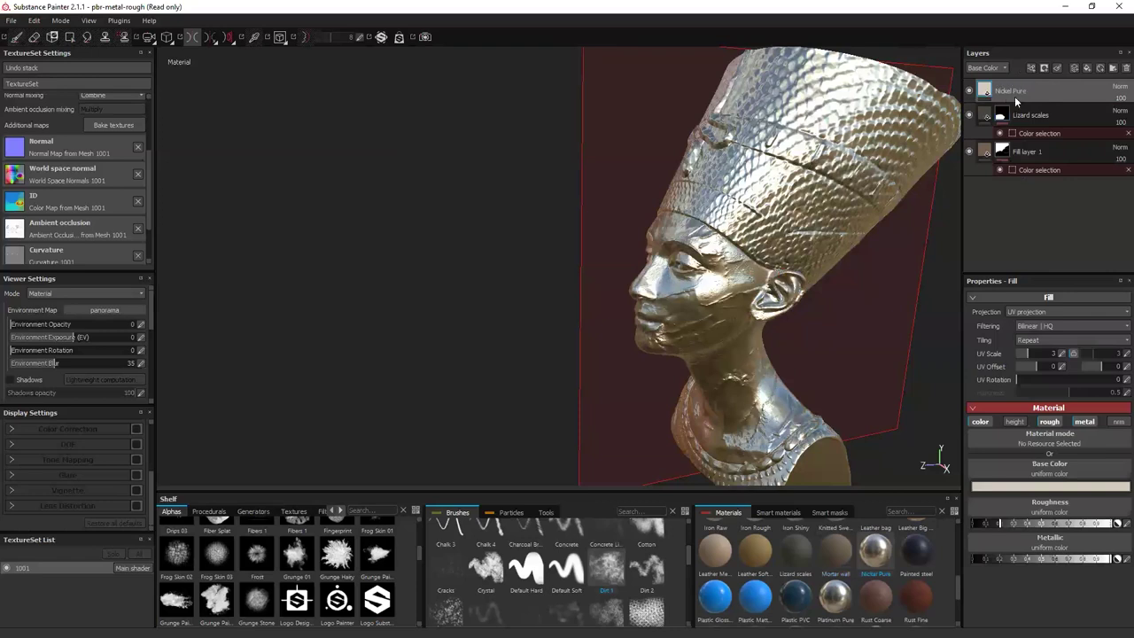
{"action": "left_click", "coordinate": [1031, 70]}
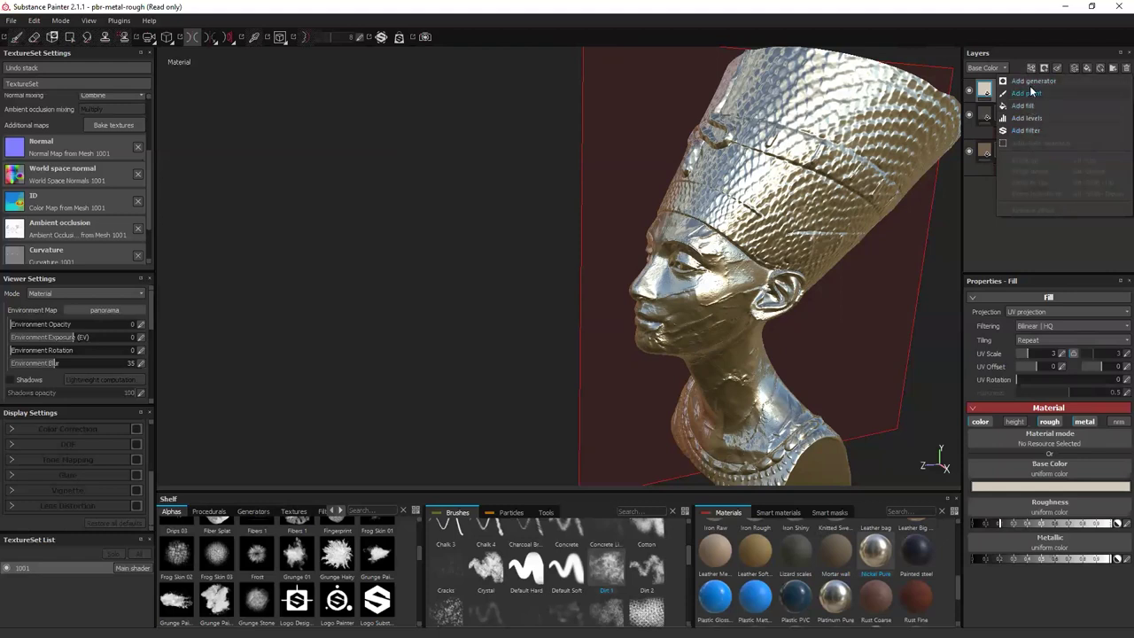
{"action": "left_click", "coordinate": [1032, 80]}
Choose MG Metal Edge Wear as the Nickel Pure mask generator.
{"action": "left_click", "coordinate": [1052, 329]}
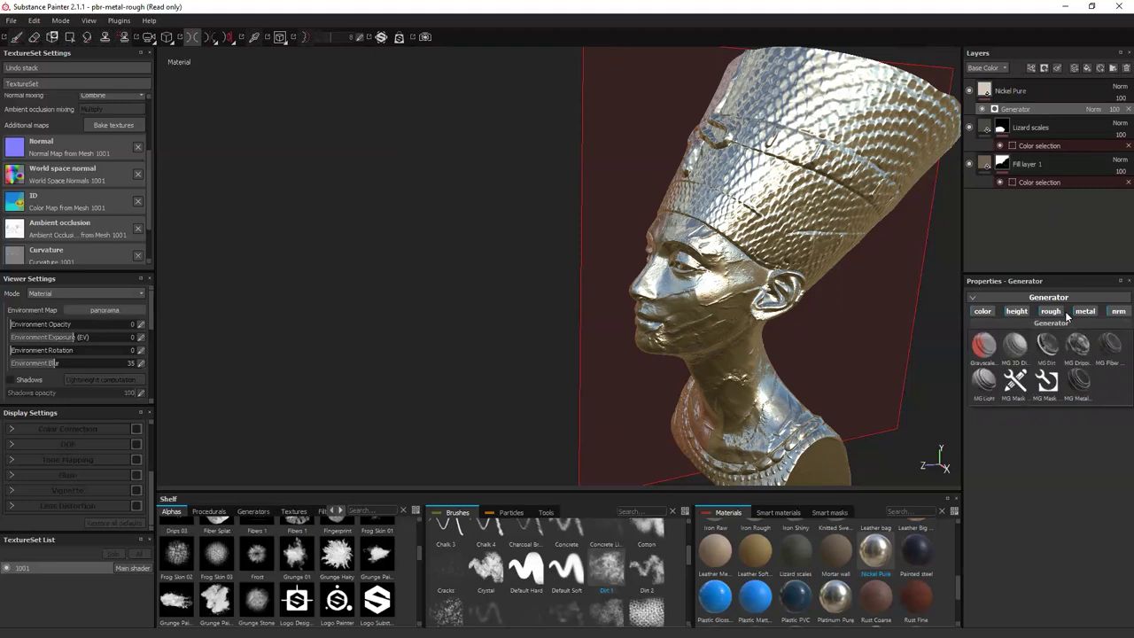
{"action": "left_click", "coordinate": [1058, 476]}
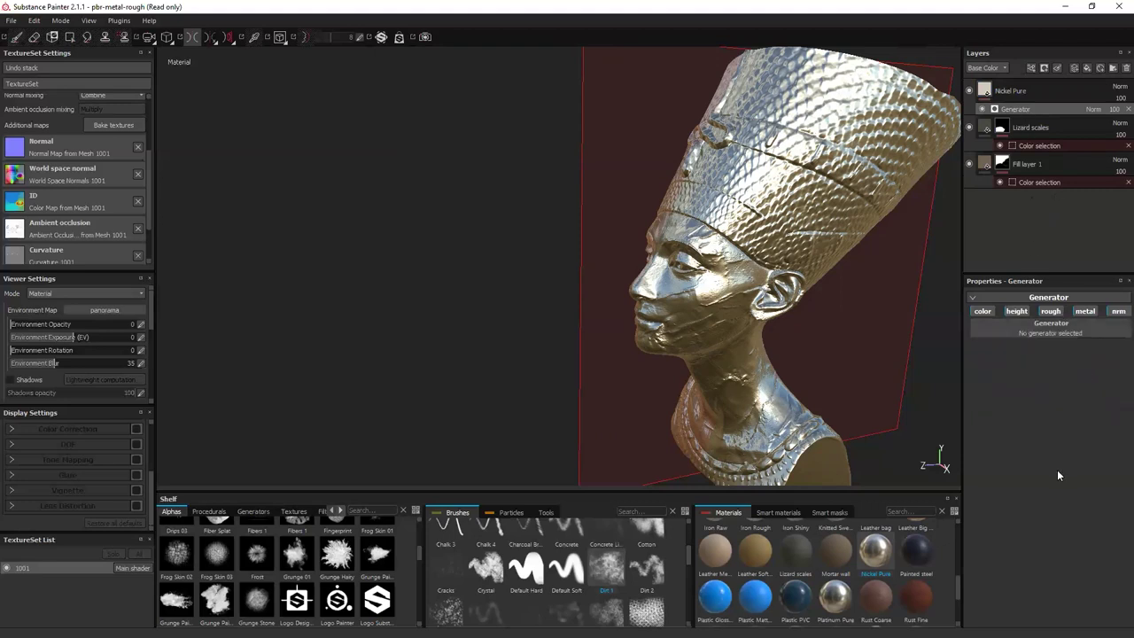
{"action": "left_click", "coordinate": [1047, 333]}
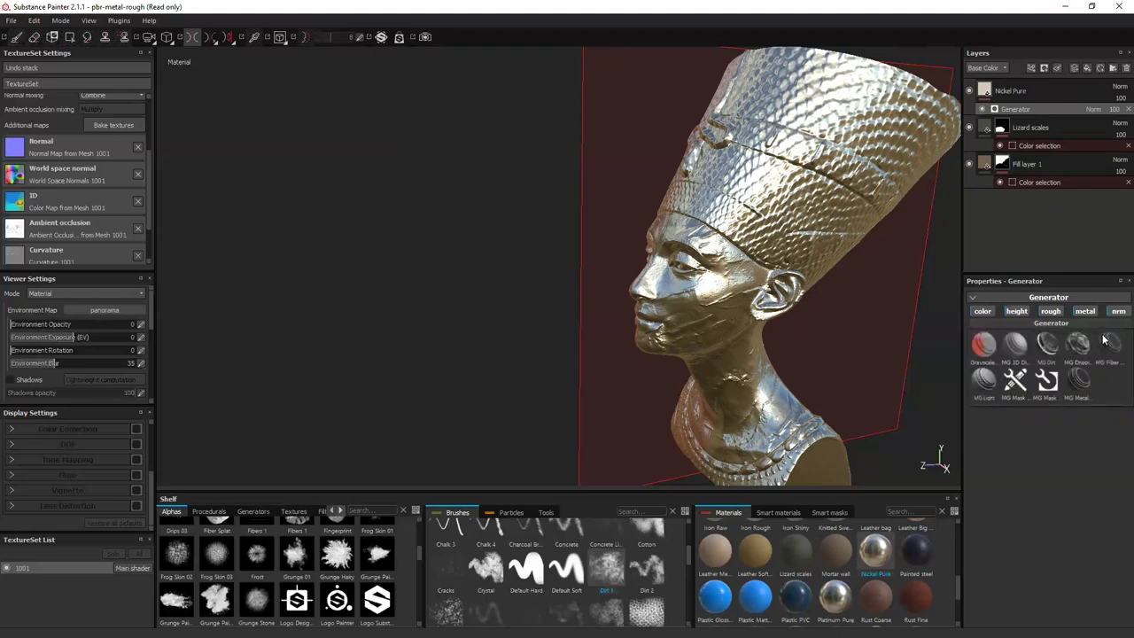
{"action": "mouse_move", "coordinate": [1104, 341]}
{"action": "mouse_move", "coordinate": [1082, 381]}
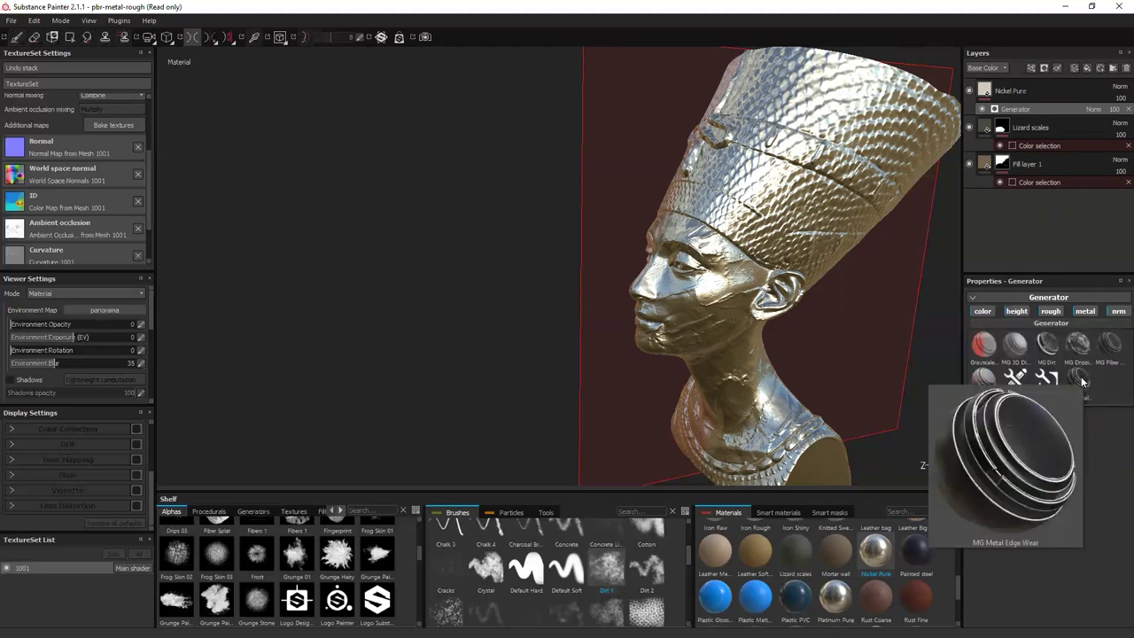
{"action": "left_click", "coordinate": [1081, 379]}
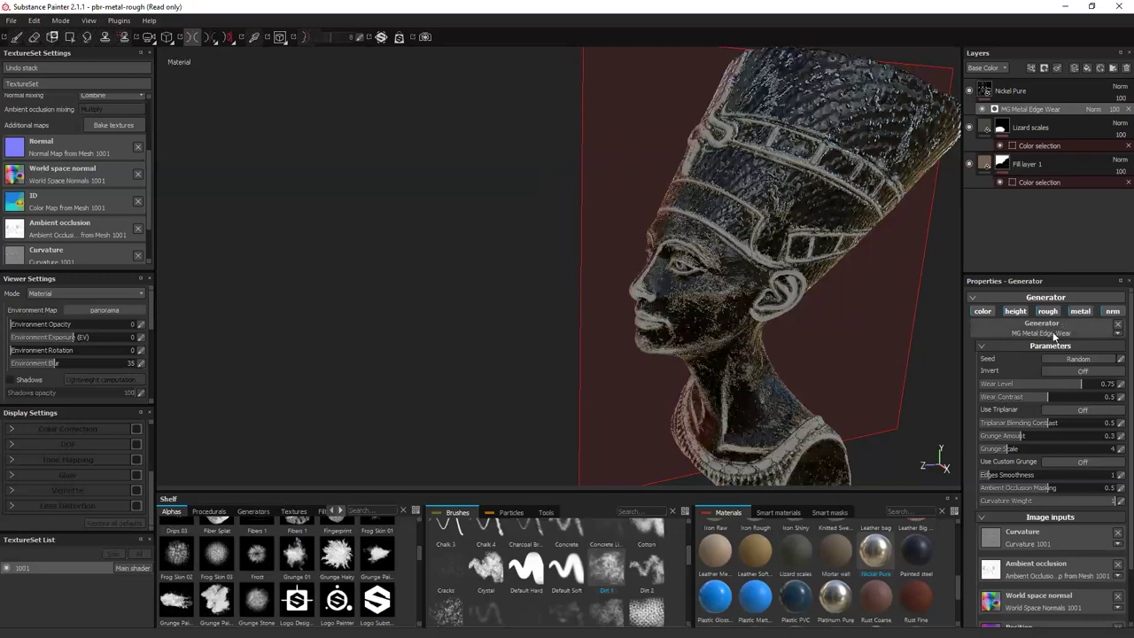
Set the edge-wear generator's Grunge Amount to 0.15 and Grunge Scale to 2.
{"action": "left_click", "coordinate": [985, 312]}
{"action": "left_click", "coordinate": [985, 312]}
{"action": "left_click_drag", "start_coordinate": [1023, 439], "coordinate": [1007, 440]}
{"action": "left_click", "coordinate": [988, 450]}
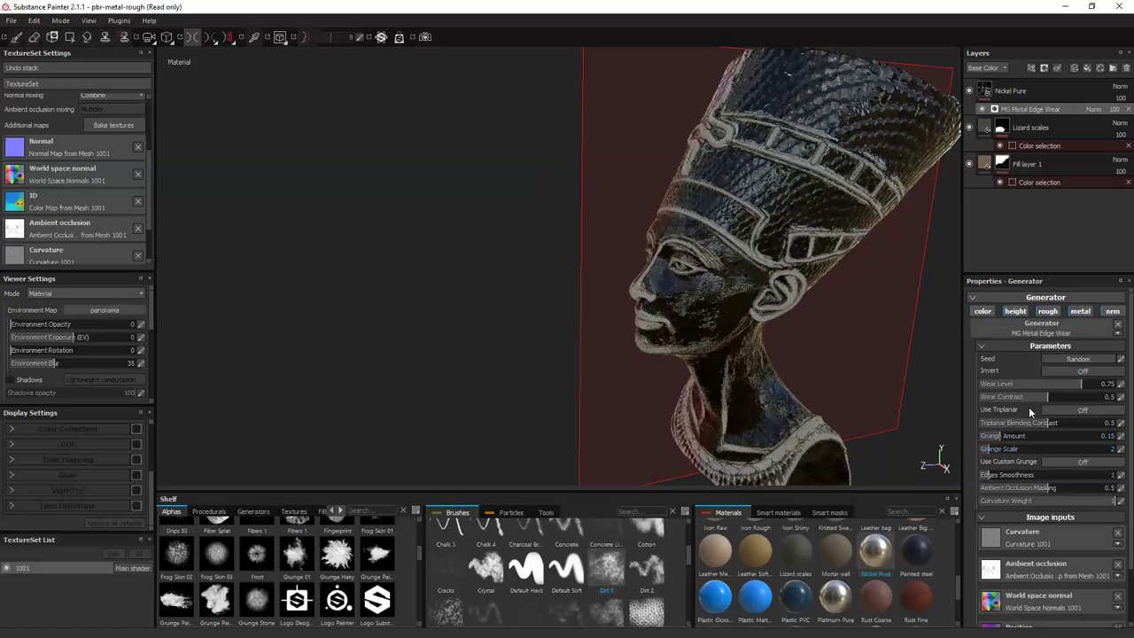
{"action": "scroll", "coordinate": [1031, 412], "scroll_direction": "down", "scroll_amount": 2}
{"action": "scroll", "coordinate": [1035, 432], "scroll_direction": "up", "scroll_amount": 2}
Give the Nickel Pure layer a blue base colour, keeping its name.
{"action": "left_click_drag", "start_coordinate": [1010, 91], "coordinate": [836, 536]}
{"action": "left_click_drag", "start_coordinate": [757, 596], "coordinate": [864, 482]}
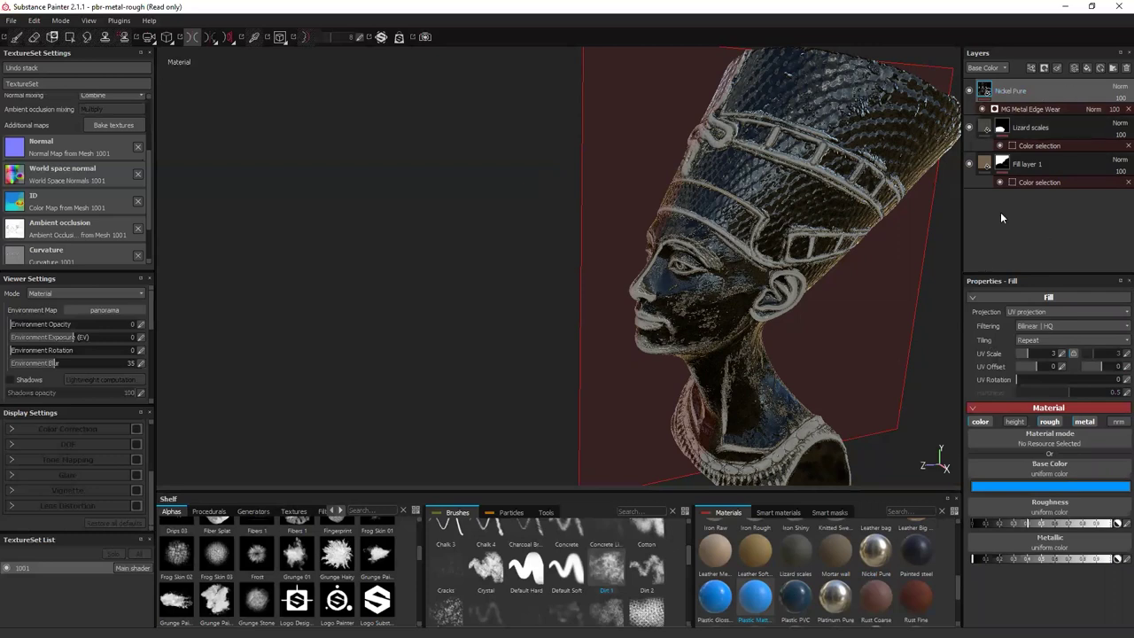
{"action": "double_click", "coordinate": [1074, 98]}
{"action": "key", "text": "Return"}
Remove the MG Metal Edge Wear generator, then delete the Nickel Pure layer.
{"action": "left_click_drag", "start_coordinate": [512, 285], "coordinate": [868, 257], "text": "alt"}
{"action": "left_click_drag", "start_coordinate": [780, 277], "coordinate": [696, 276], "text": "alt"}
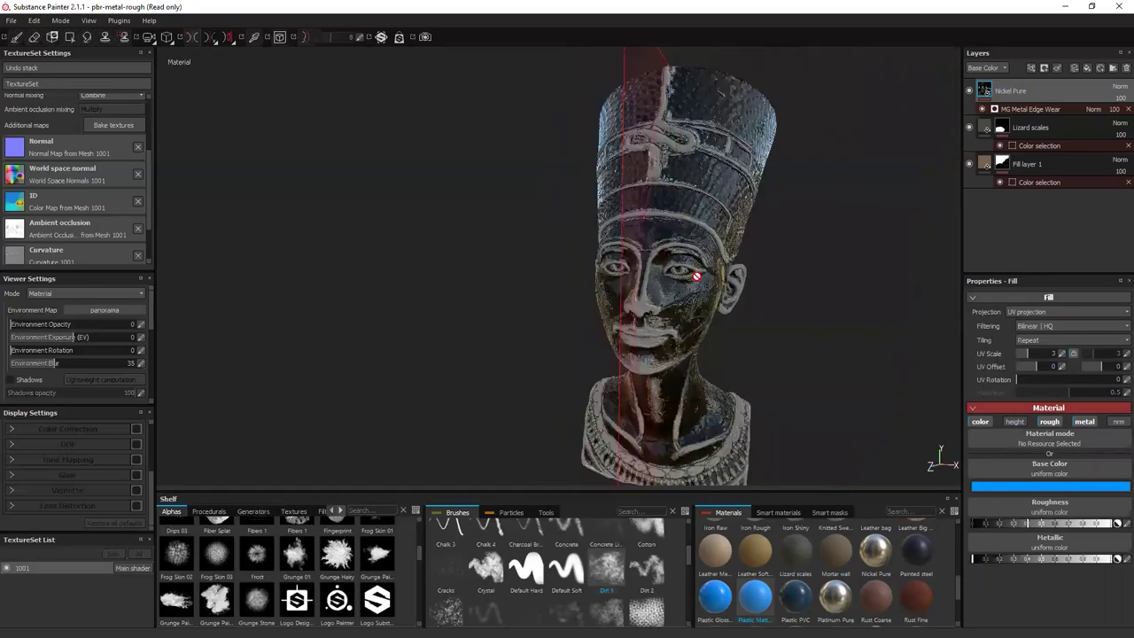
{"action": "left_click", "coordinate": [1032, 110]}
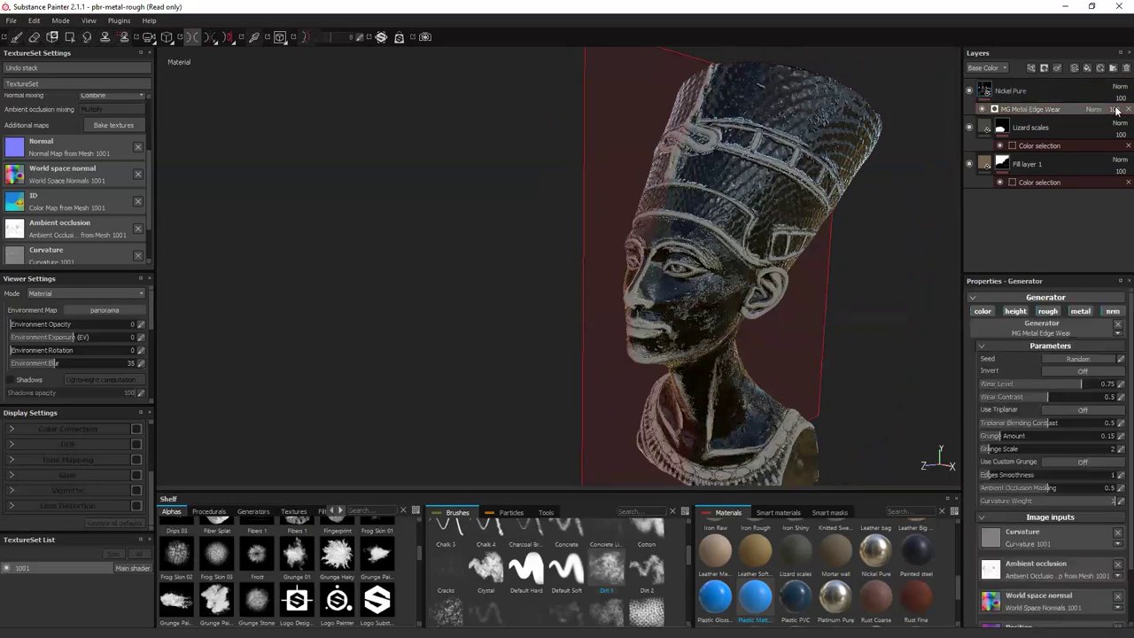
{"action": "key", "text": "Delete"}
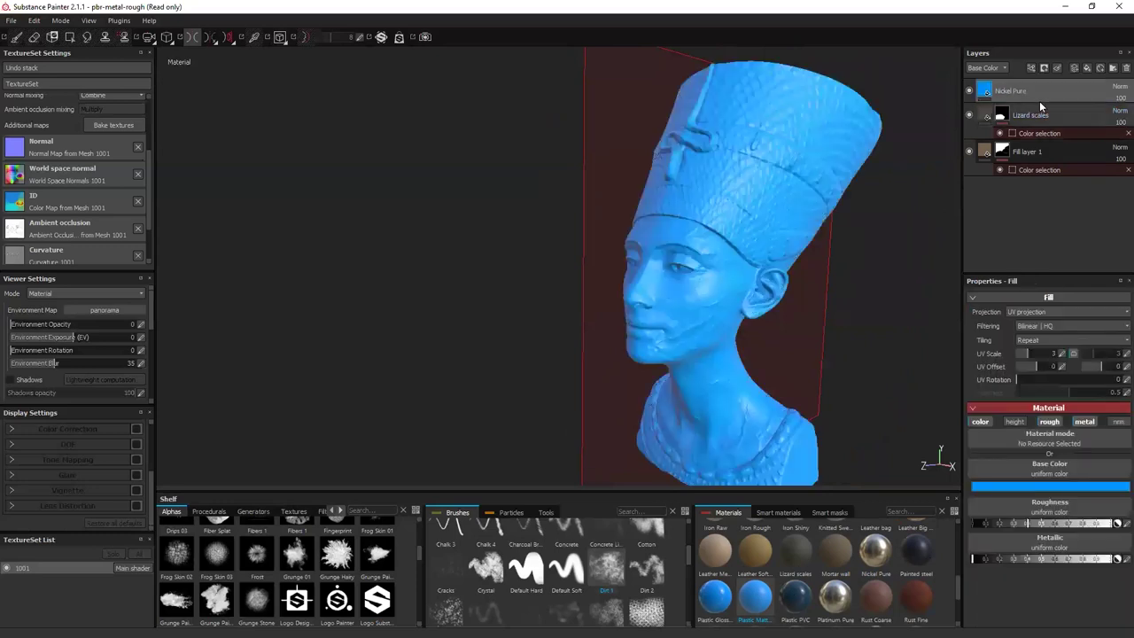
{"action": "left_click", "coordinate": [1126, 69]}
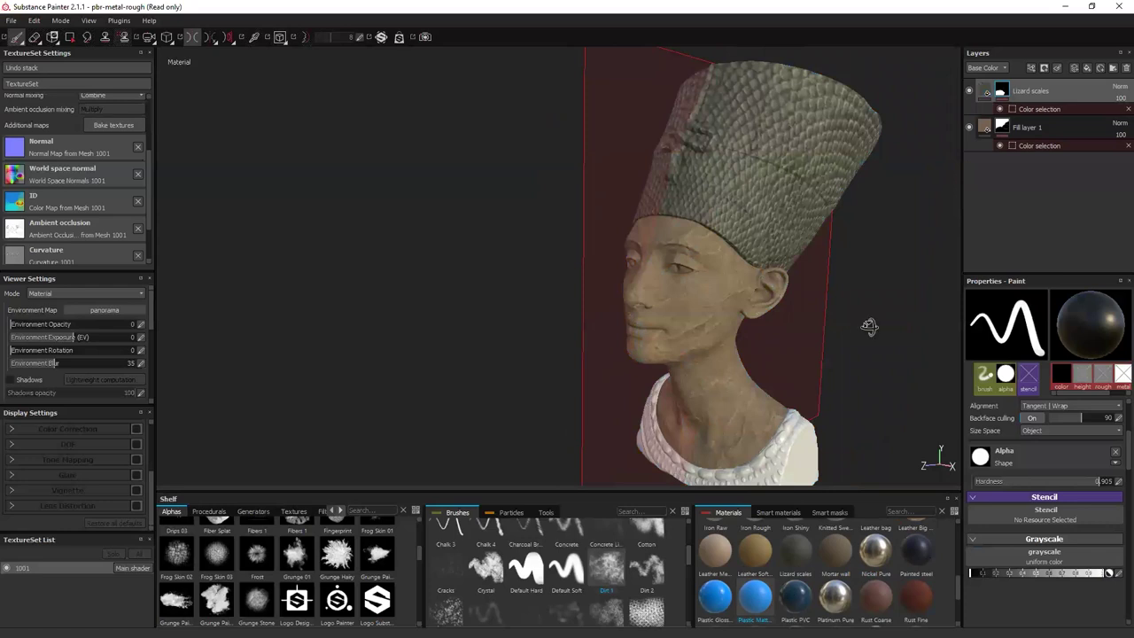
Show the smart materials shelf and enlarge it to browse more materials.
{"action": "left_click", "coordinate": [776, 513]}
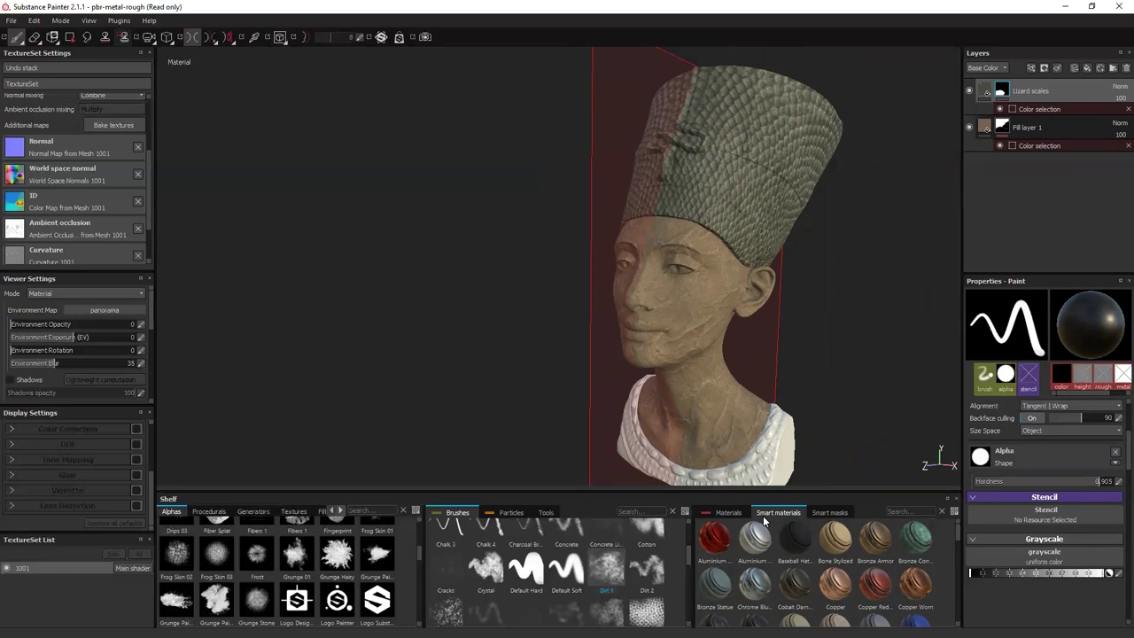
{"action": "left_click", "coordinate": [1054, 105]}
{"action": "left_click", "coordinate": [1059, 108]}
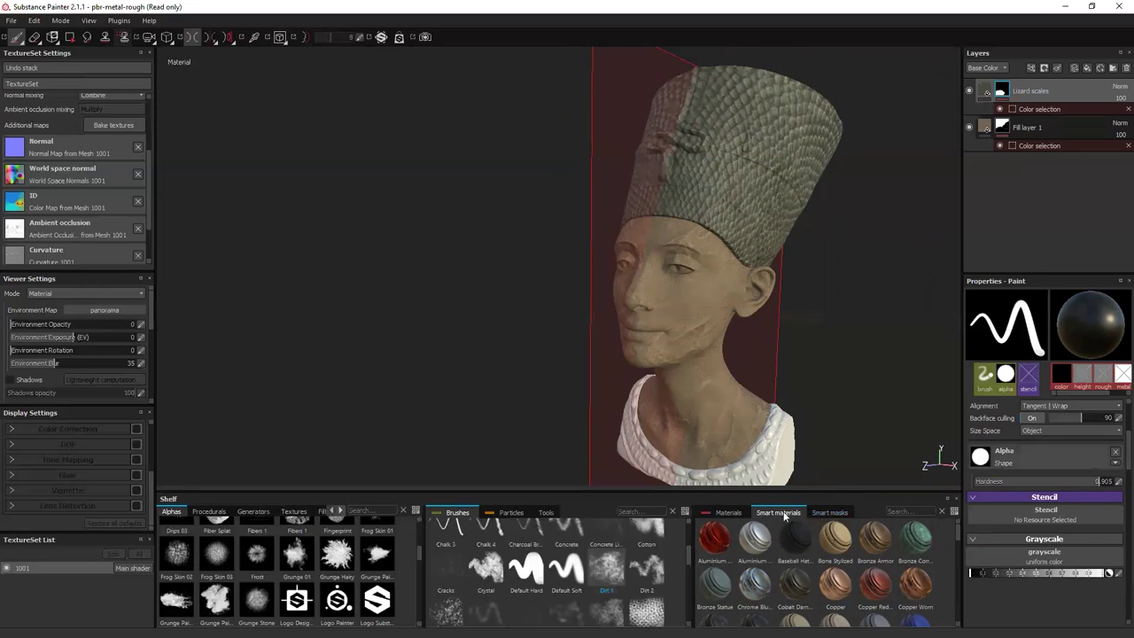
{"action": "left_click_drag", "start_coordinate": [808, 494], "coordinate": [808, 441]}
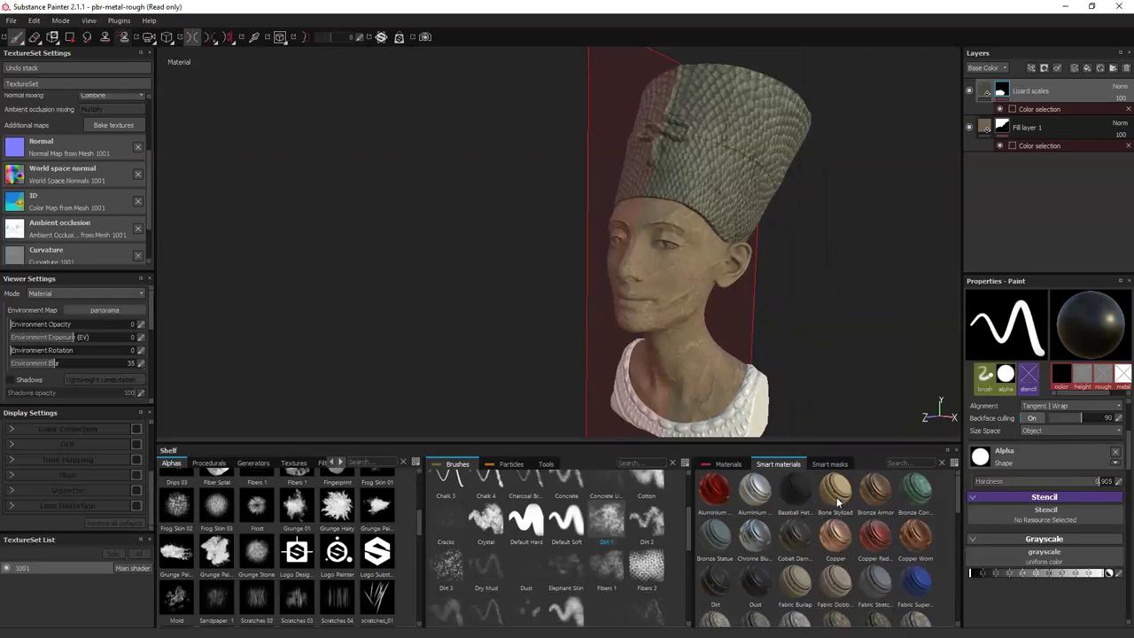
Find the Machinery smart material and add it to the top of the layer stack.
{"action": "mouse_move", "coordinate": [838, 503]}
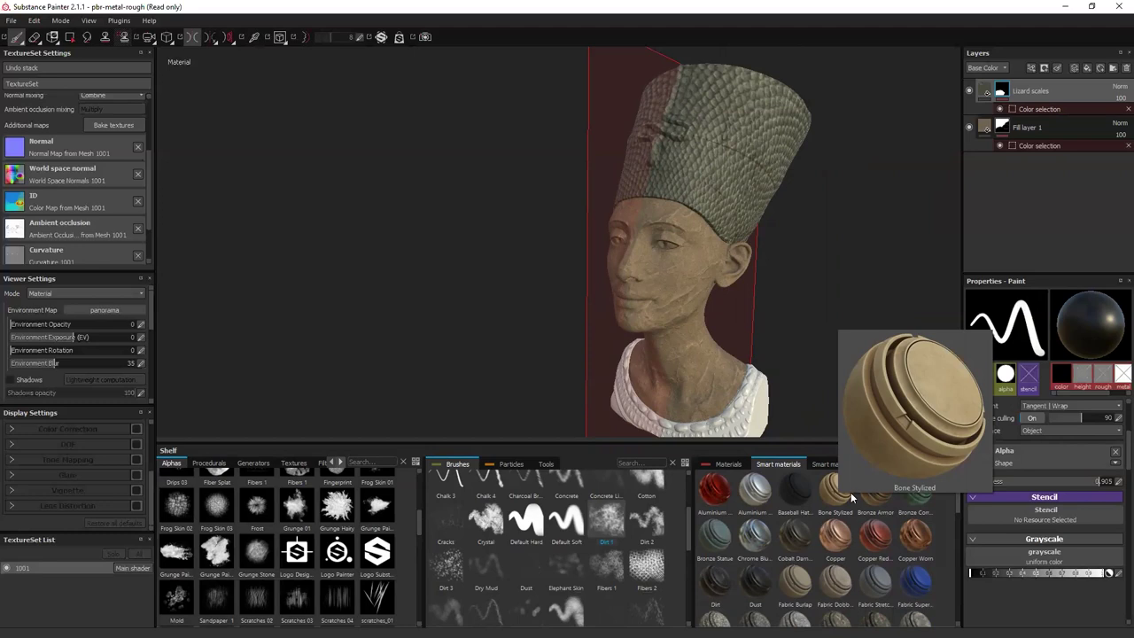
{"action": "scroll", "coordinate": [864, 532], "scroll_direction": "down", "scroll_amount": 5}
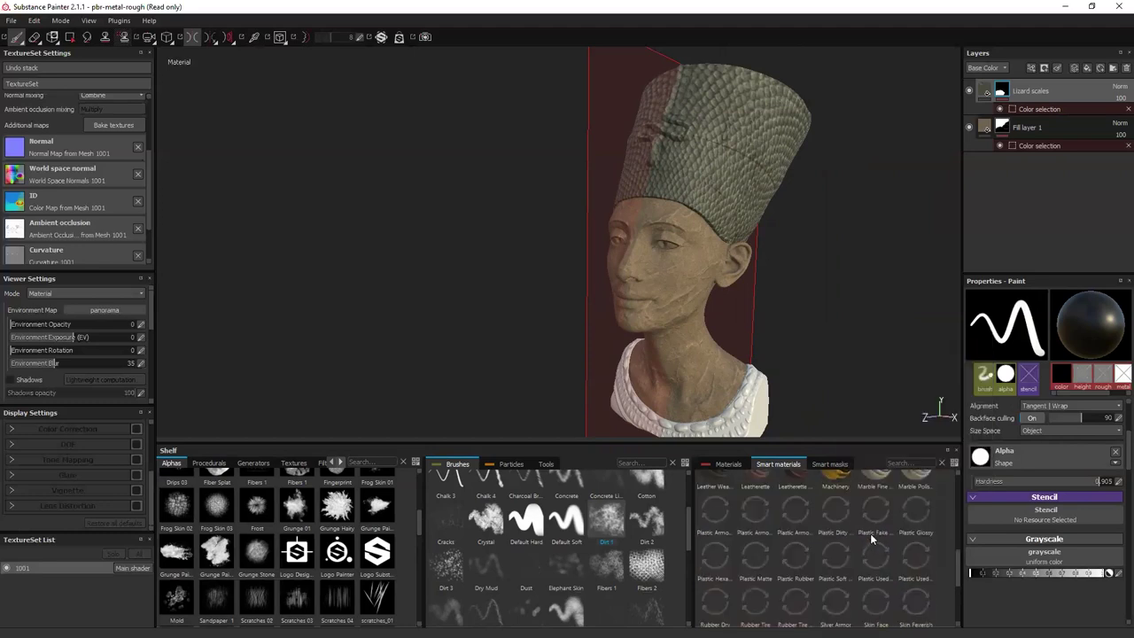
{"action": "scroll", "coordinate": [873, 493], "scroll_direction": "up", "scroll_amount": 3}
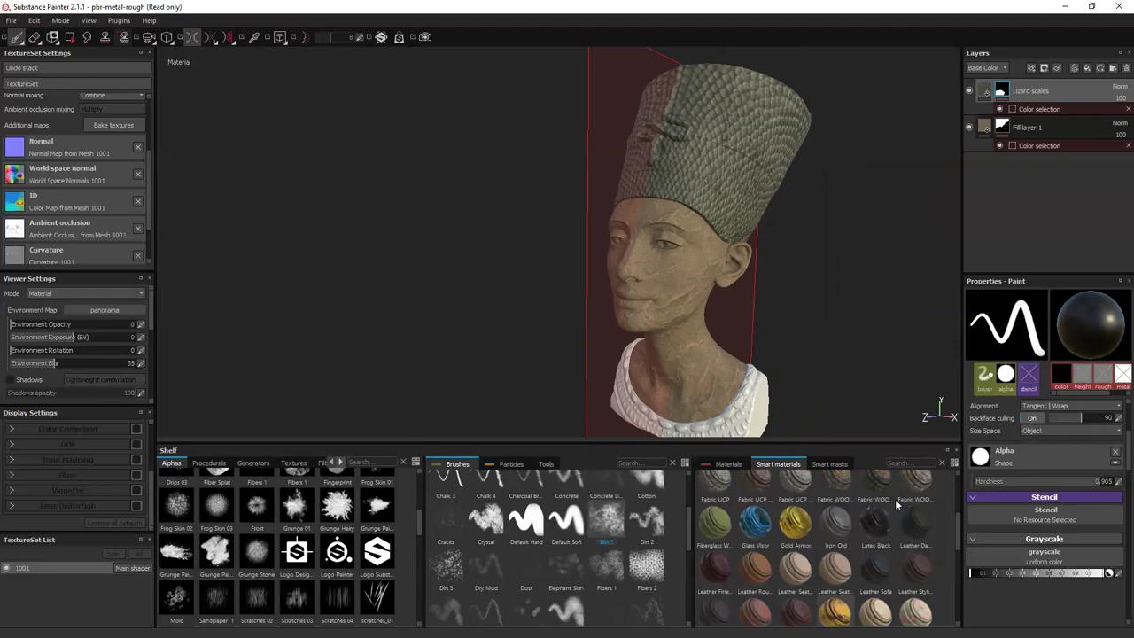
{"action": "scroll", "coordinate": [878, 562], "scroll_direction": "down", "scroll_amount": 3}
{"action": "scroll", "coordinate": [958, 544], "scroll_direction": "up", "scroll_amount": 2}
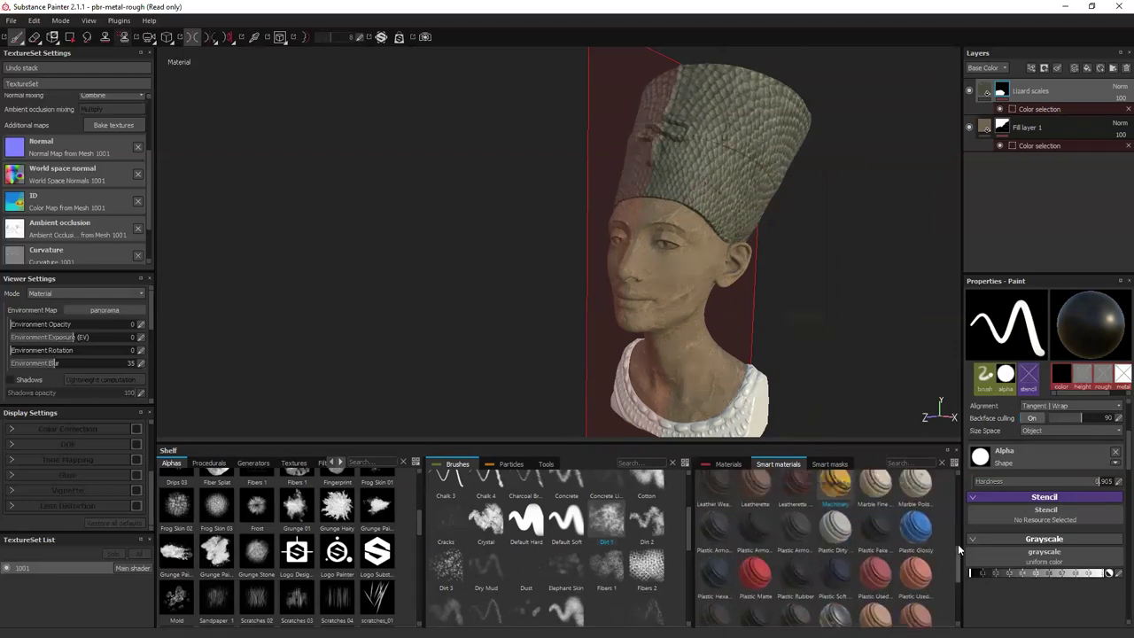
{"action": "left_click_drag", "start_coordinate": [842, 528], "coordinate": [1064, 78]}
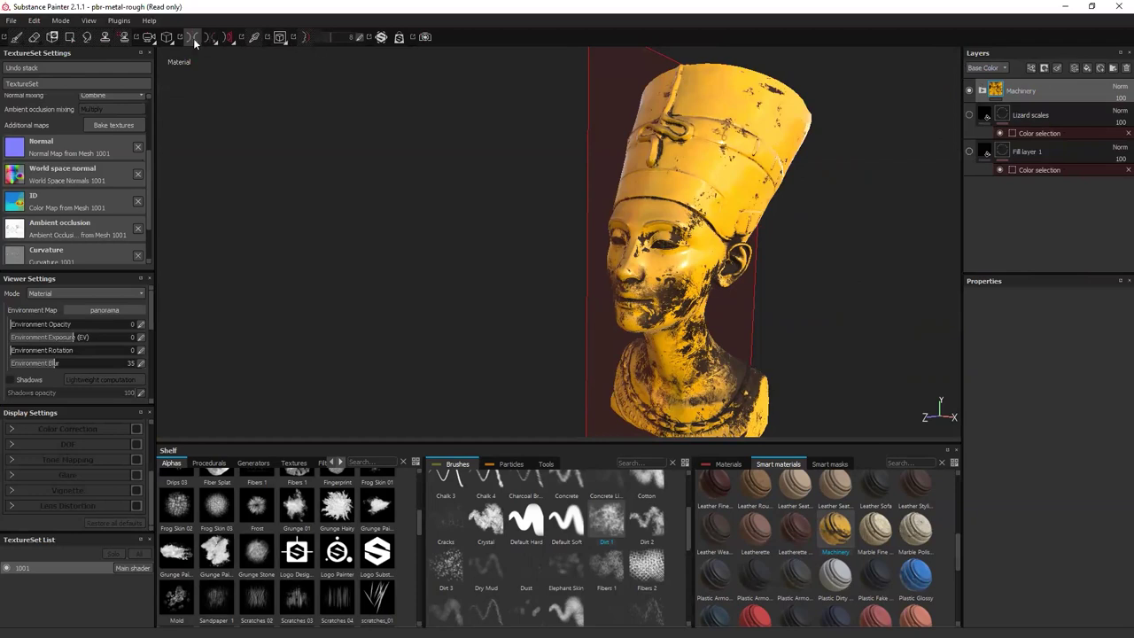
Inspect the Machinery-coated bust from front, three-quarter and profile views in a taller viewport.
{"action": "left_click_drag", "start_coordinate": [317, 194], "coordinate": [471, 228], "text": "alt"}
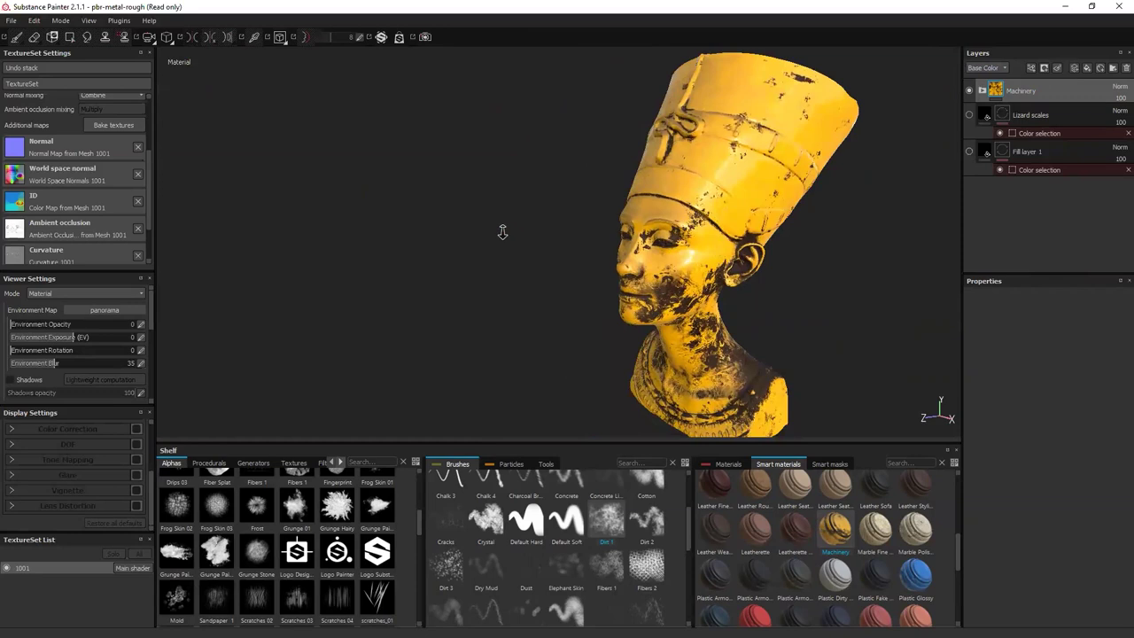
{"action": "middle_click_drag", "start_coordinate": [544, 234], "coordinate": [364, 239], "text": "alt"}
{"action": "left_click_drag", "start_coordinate": [363, 239], "coordinate": [488, 273], "text": "alt"}
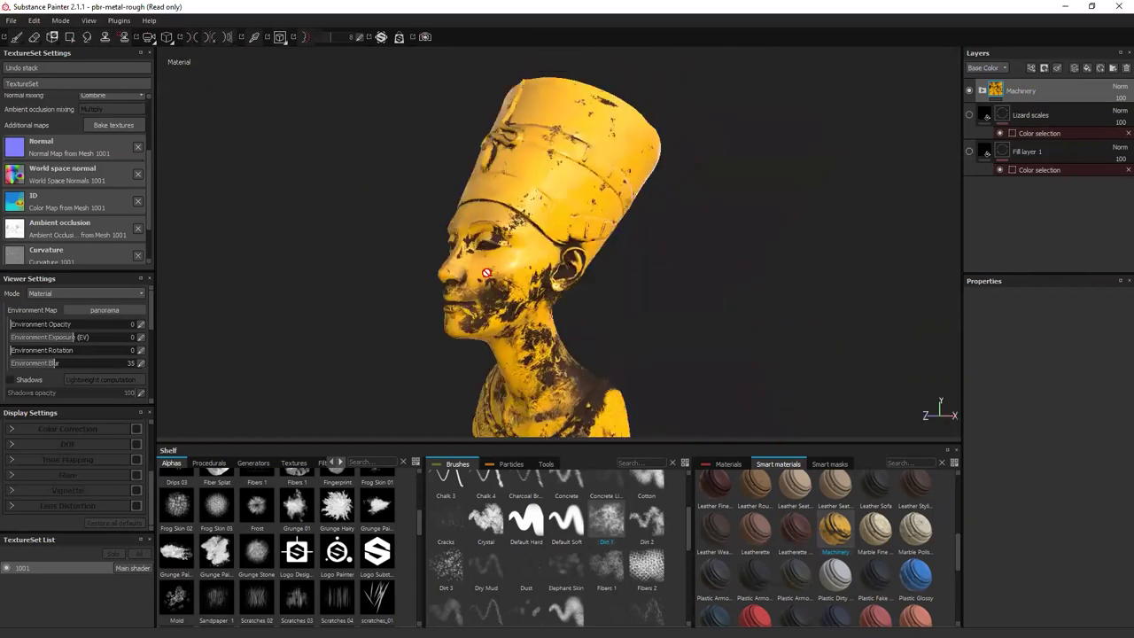
{"action": "left_click_drag", "start_coordinate": [573, 441], "coordinate": [574, 482]}
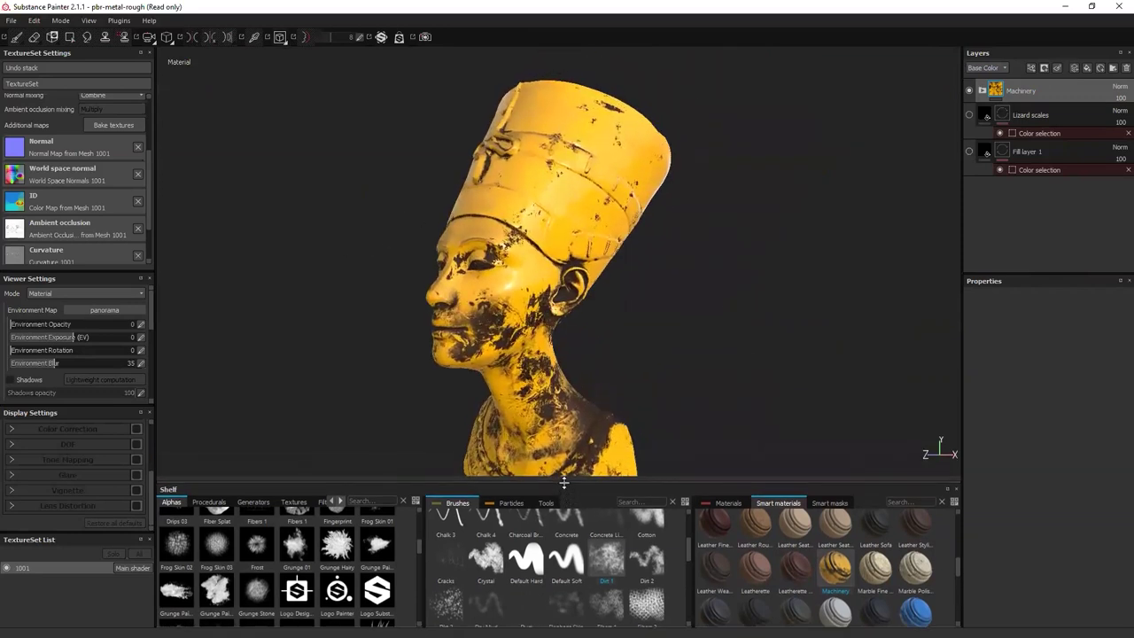
{"action": "left_click_drag", "start_coordinate": [644, 324], "coordinate": [614, 342], "text": "alt"}
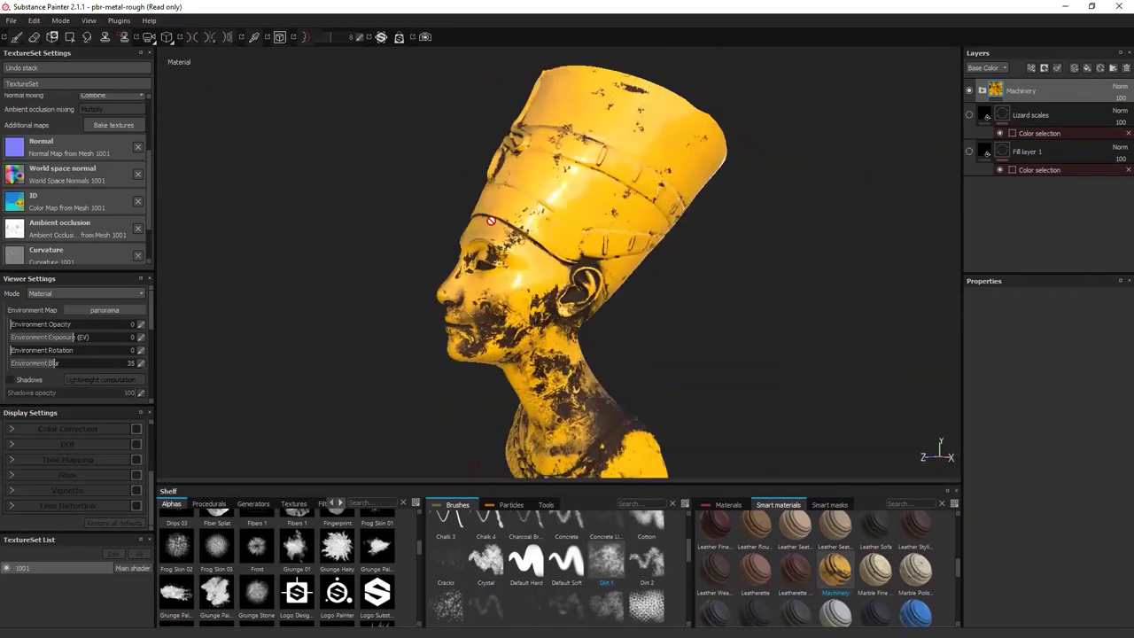
{"action": "left_click_drag", "start_coordinate": [491, 220], "coordinate": [516, 253], "text": "alt"}
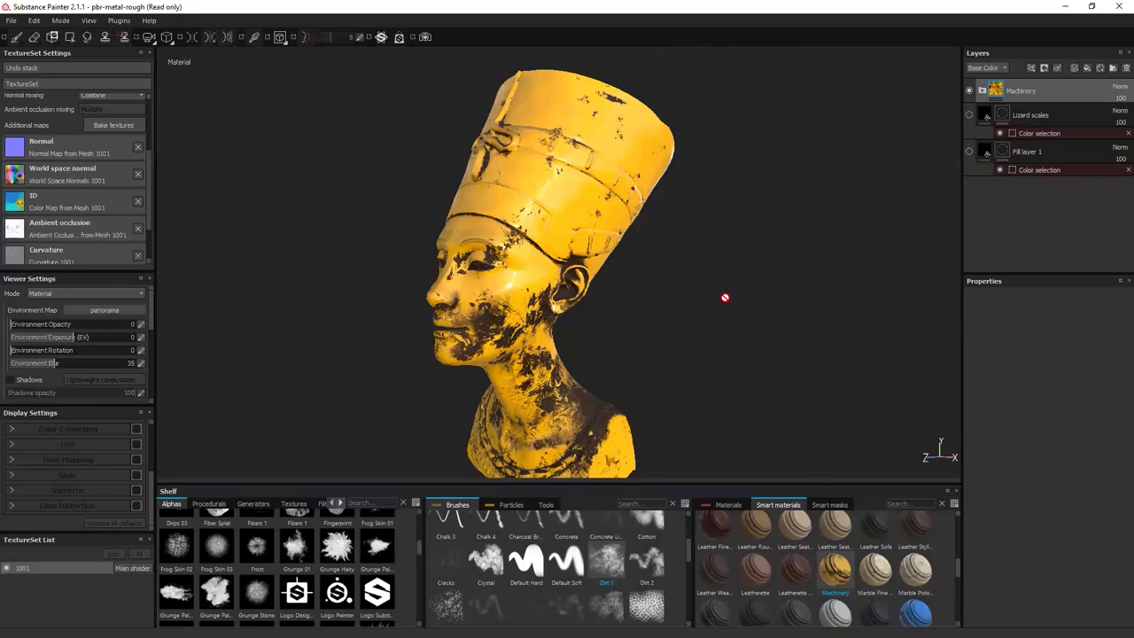
Change the Machinery Metal Base colour from orange to a pale blue.
{"action": "left_click", "coordinate": [981, 90]}
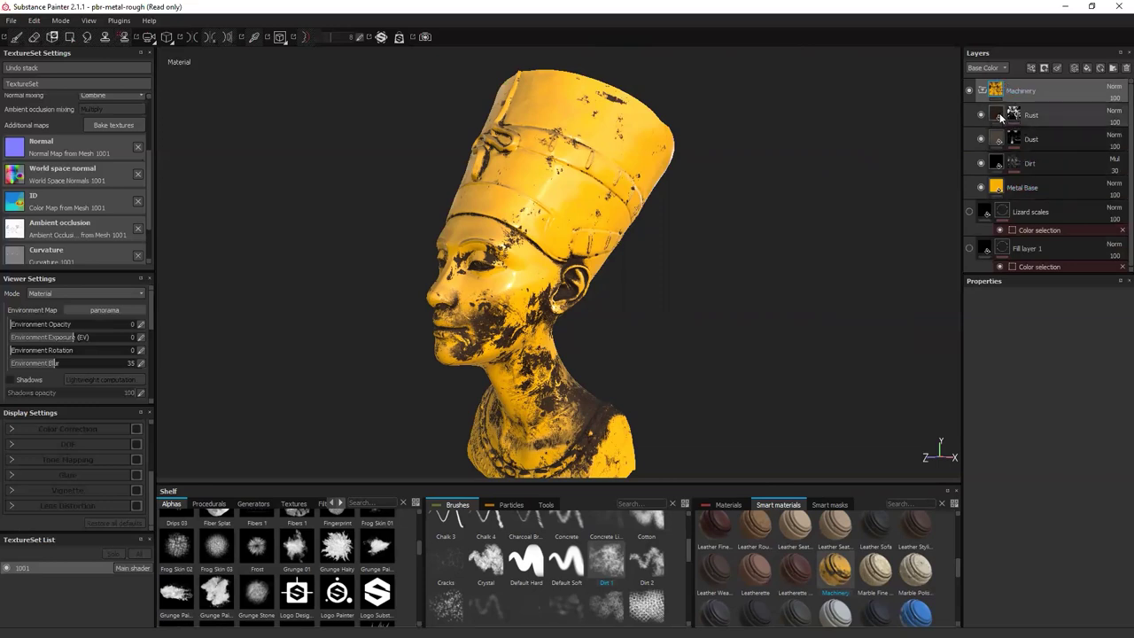
{"action": "left_click", "coordinate": [1001, 188]}
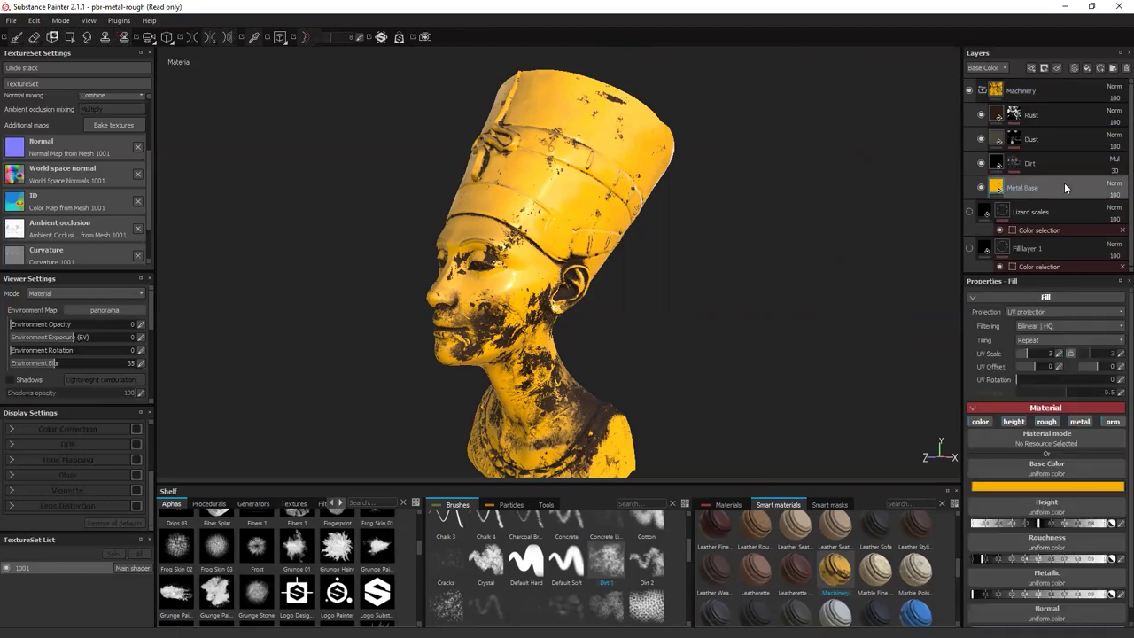
{"action": "left_click", "coordinate": [1048, 484]}
{"action": "mouse_move", "coordinate": [1033, 470]}
{"action": "left_mouse_down"}
{"action": "mouse_move", "coordinate": [1031, 493]}
{"action": "mouse_move", "coordinate": [1031, 478]}
{"action": "mouse_move", "coordinate": [953, 467]}
{"action": "left_mouse_up"}
{"action": "left_click_drag", "start_coordinate": [1077, 461], "coordinate": [1076, 474]}
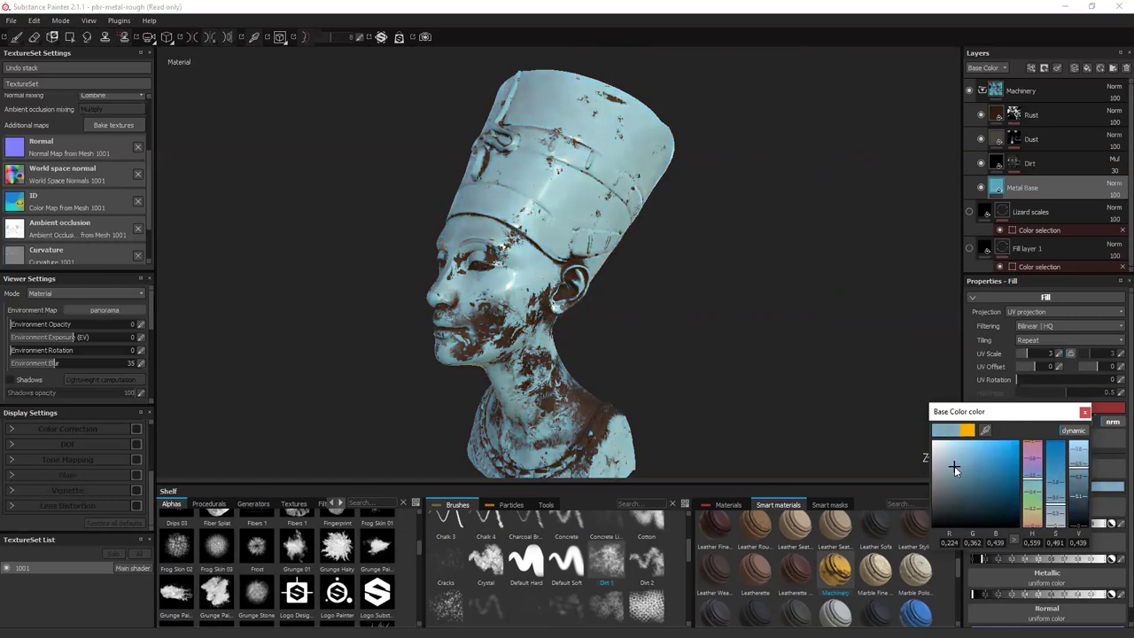
{"action": "left_click", "coordinate": [1086, 414]}
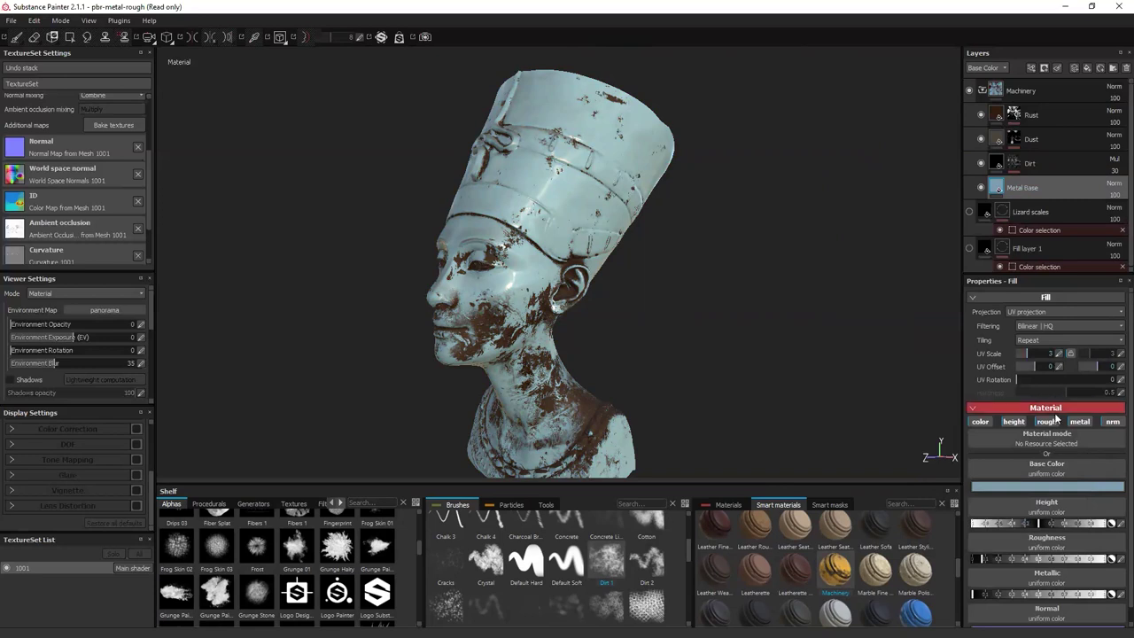
Make Metal Base slightly rougher and less metallic, then select the Dirt layer.
{"action": "scroll", "coordinate": [1046, 461], "scroll_direction": "down", "scroll_amount": 1}
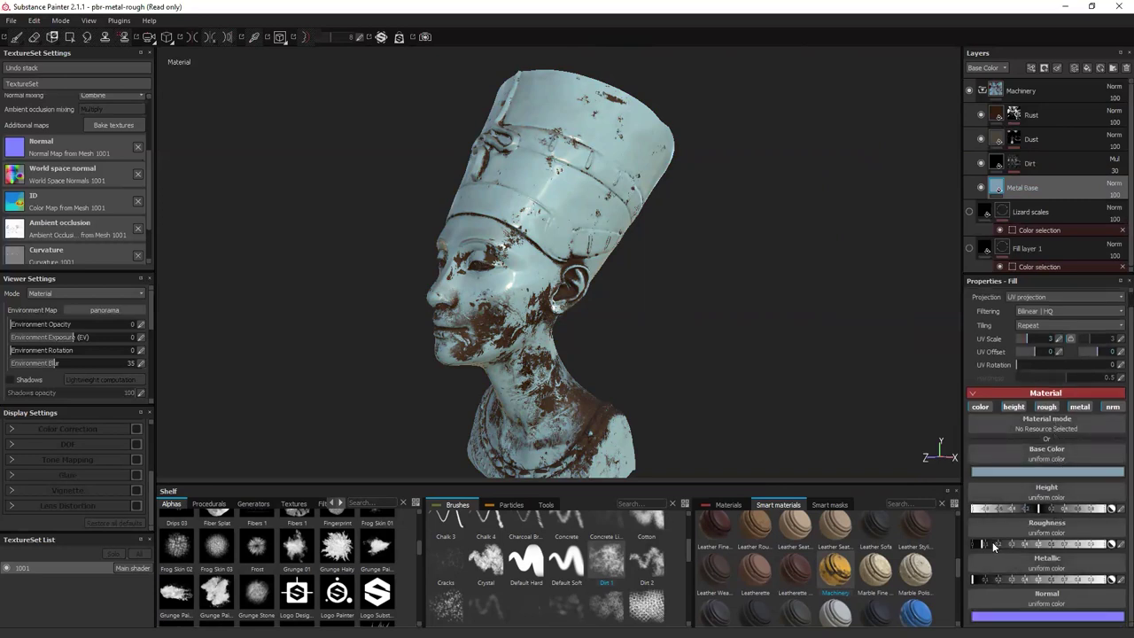
{"action": "left_click_drag", "start_coordinate": [993, 545], "coordinate": [998, 544]}
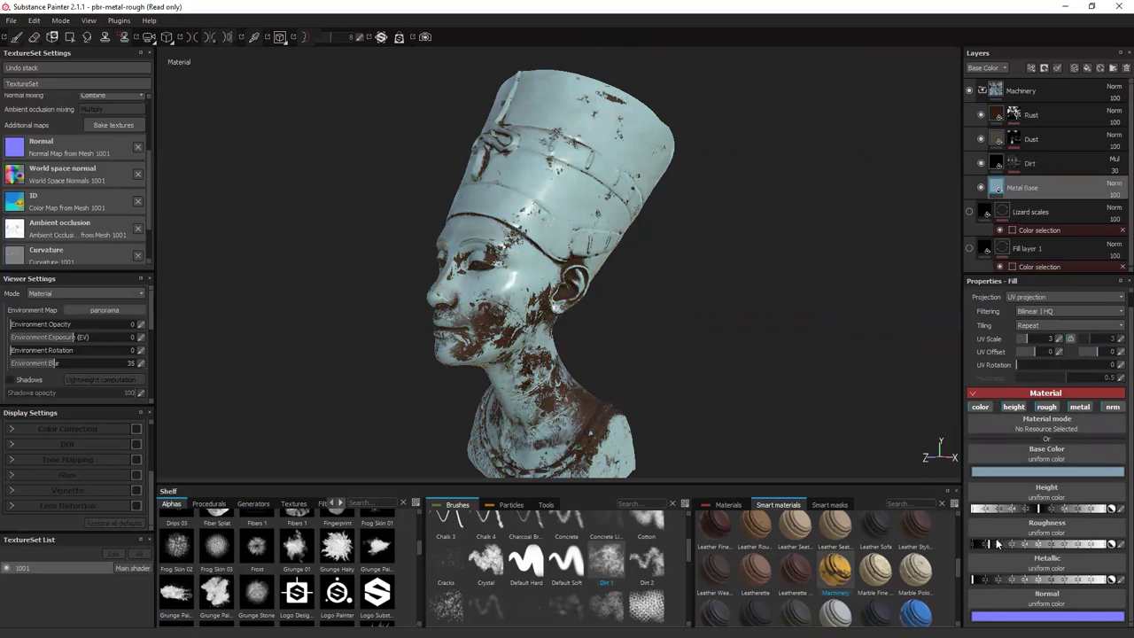
{"action": "left_click", "coordinate": [1007, 579]}
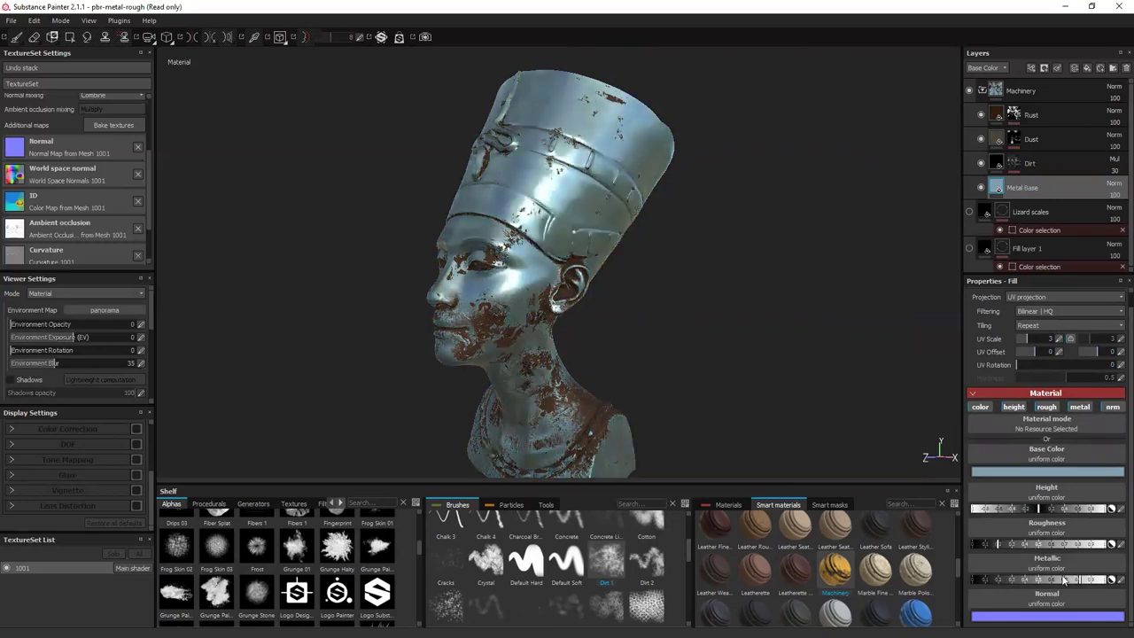
{"action": "left_click_drag", "start_coordinate": [1009, 579], "coordinate": [986, 580]}
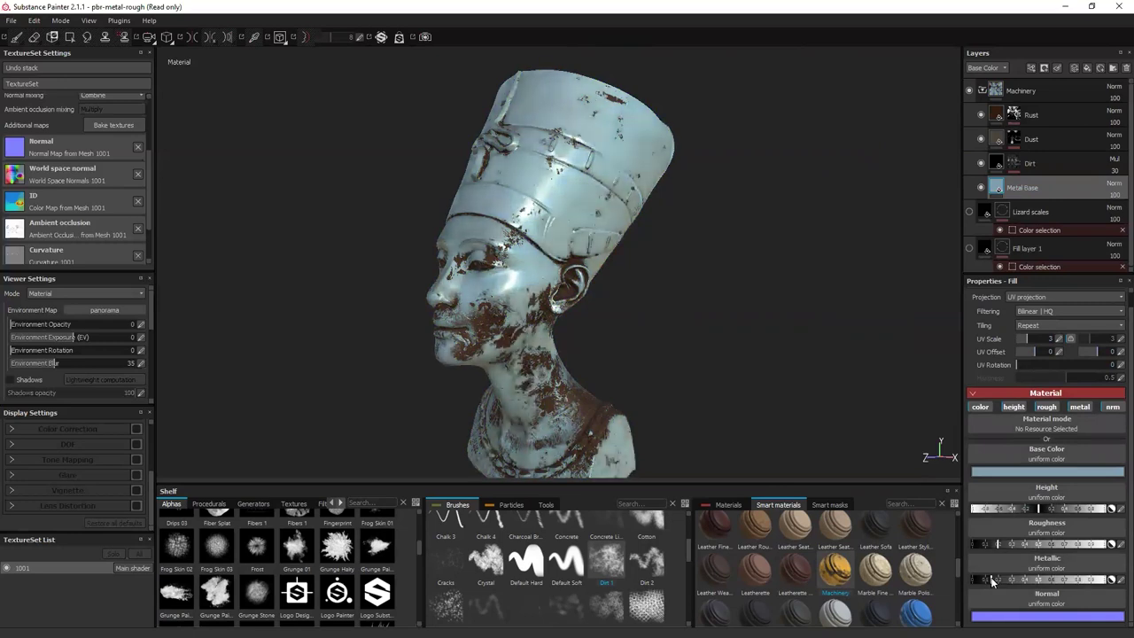
{"action": "left_click", "coordinate": [992, 165]}
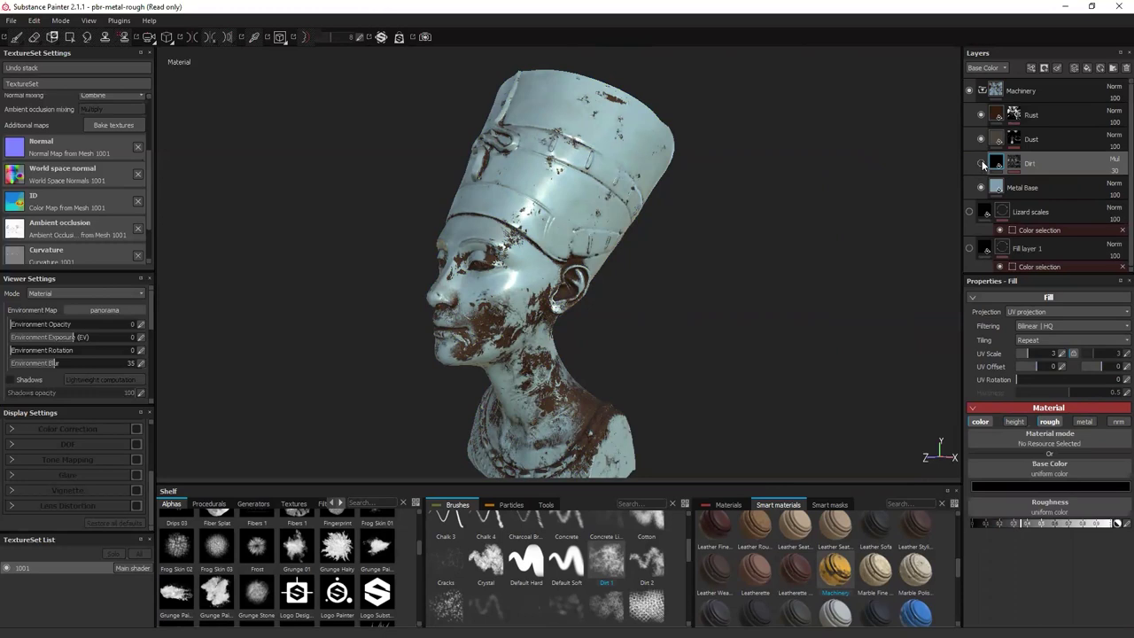
Compare the bust with and without the Dirt layer, leaving dirt visible.
{"action": "scroll", "coordinate": [458, 305], "scroll_direction": "up", "scroll_amount": 5}
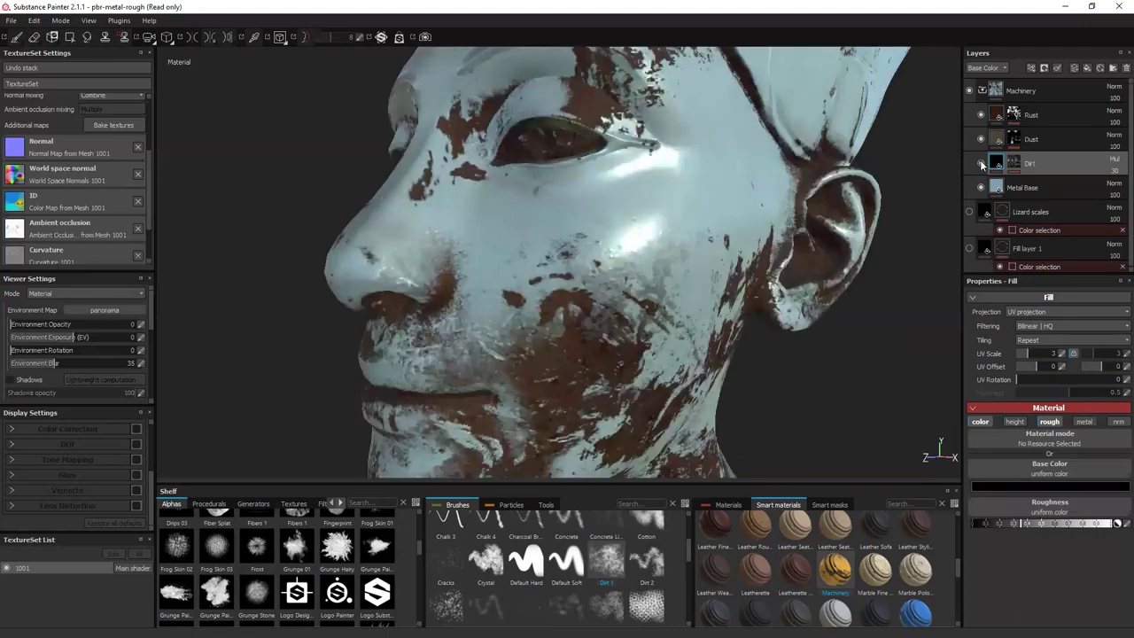
{"action": "left_click", "coordinate": [981, 163]}
{"action": "left_click", "coordinate": [981, 163]}
{"action": "left_click", "coordinate": [980, 163]}
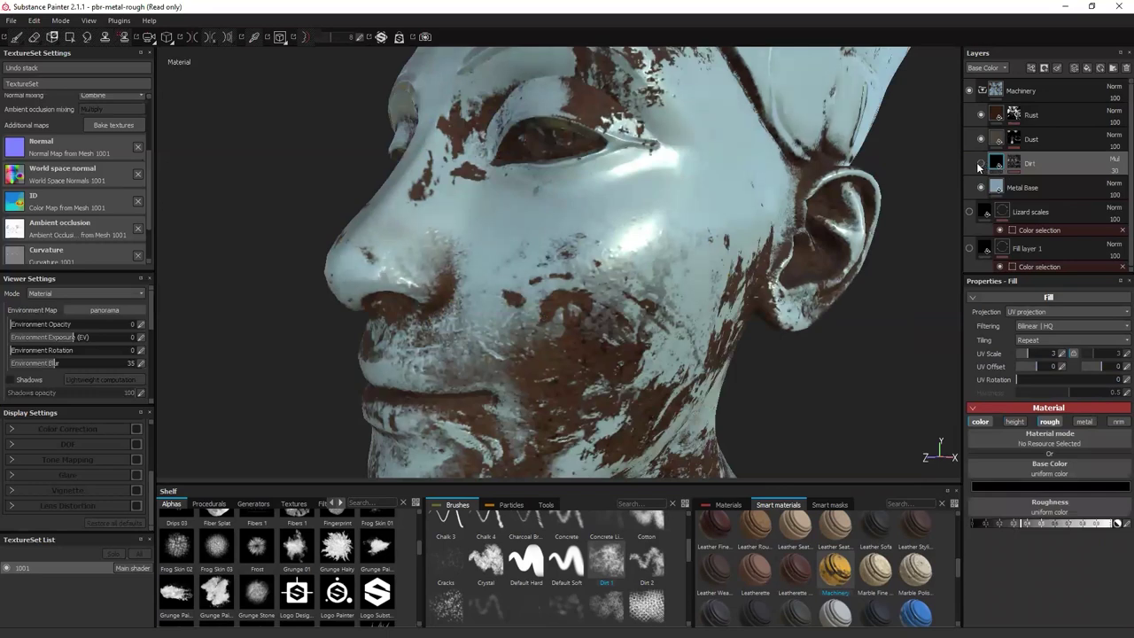
{"action": "left_click", "coordinate": [980, 164]}
{"action": "left_click", "coordinate": [980, 164]}
{"action": "left_click", "coordinate": [980, 164]}
Rotate the environment lighting to 310 while orbiting and reframing the bust.
{"action": "left_click_drag", "start_coordinate": [845, 244], "coordinate": [849, 147], "text": "alt"}
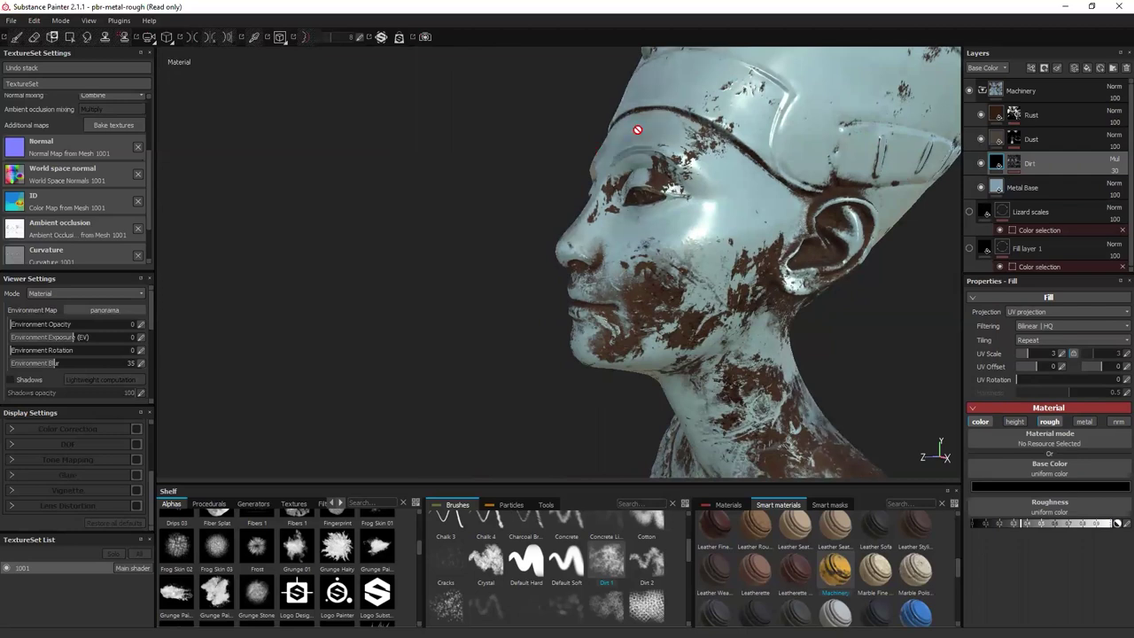
{"action": "left_click_drag", "start_coordinate": [749, 300], "coordinate": [689, 387], "text": "alt"}
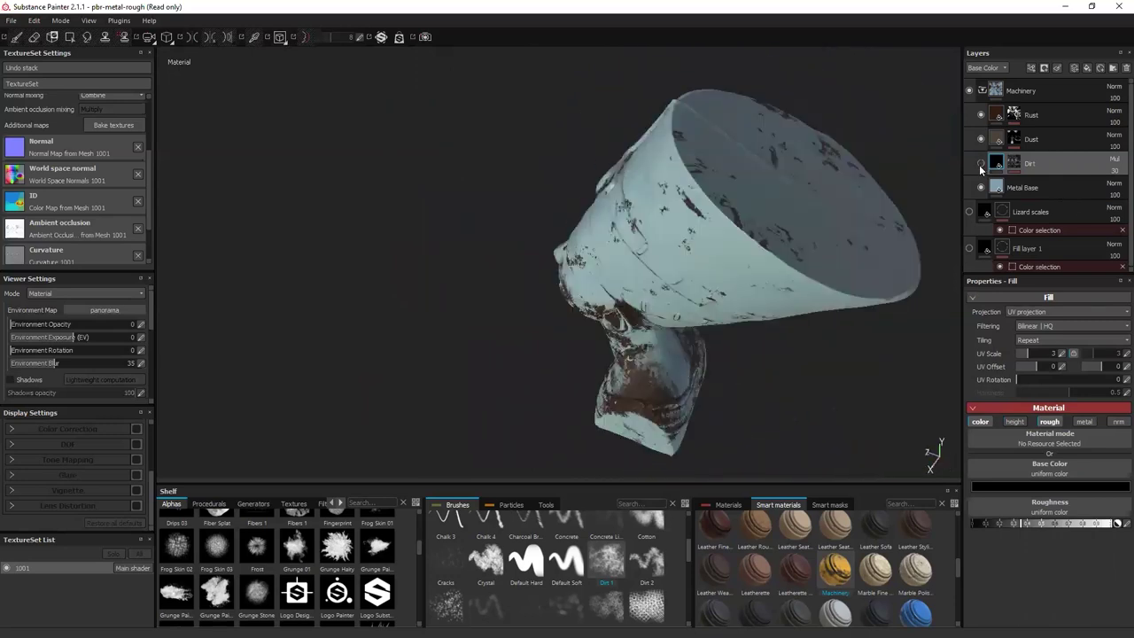
{"action": "right_click_drag", "start_coordinate": [878, 368], "coordinate": [792, 367], "text": "shift"}
{"action": "left_click_drag", "start_coordinate": [393, 362], "coordinate": [827, 356], "text": "alt"}
{"action": "key", "text": "f"}
{"action": "right_click_drag", "start_coordinate": [877, 346], "coordinate": [863, 395], "text": "shift"}
{"action": "left_click_drag", "start_coordinate": [863, 395], "coordinate": [670, 292], "text": "alt"}
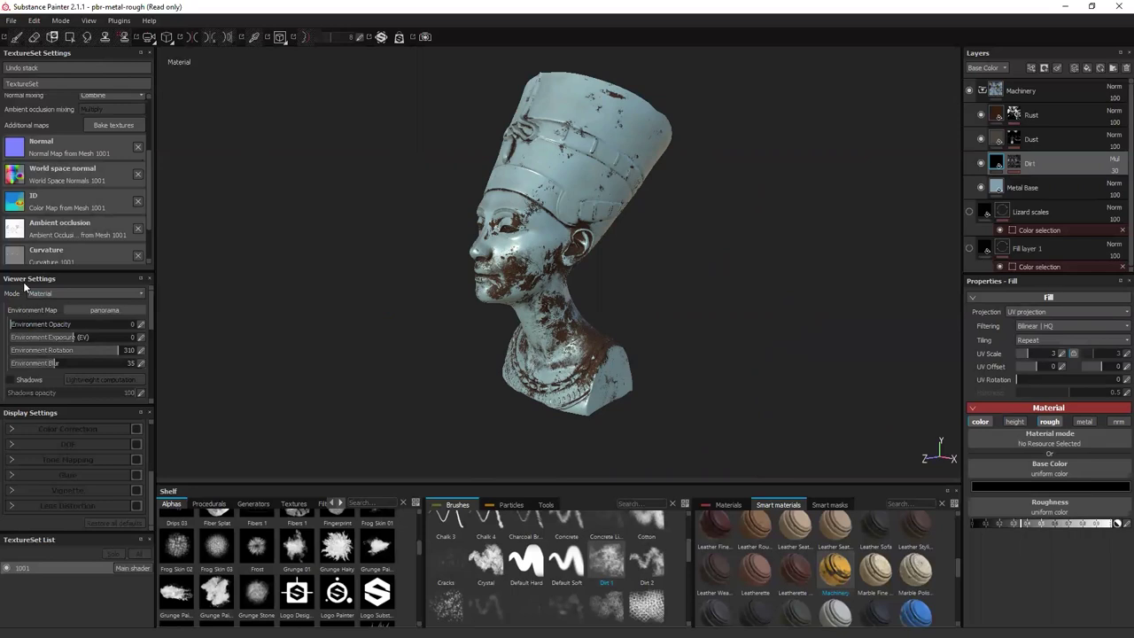
Preview the corsica_beach, bonifacio_aragon_stairs and bonifacio_street environment maps on the bust.
{"action": "left_click", "coordinate": [96, 310]}
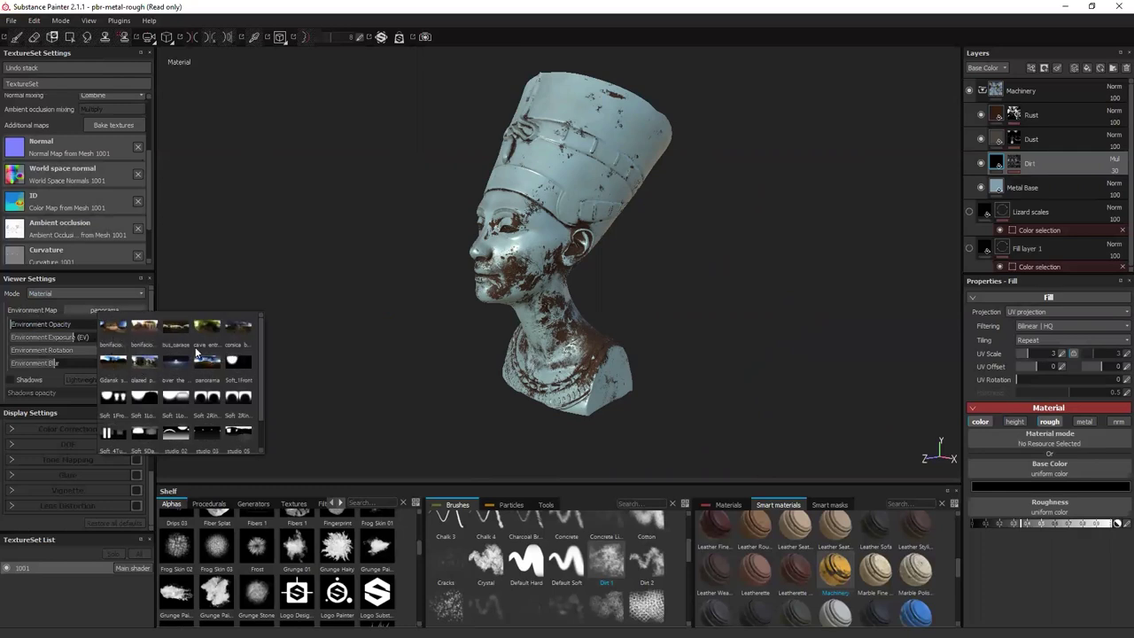
{"action": "mouse_move", "coordinate": [156, 349]}
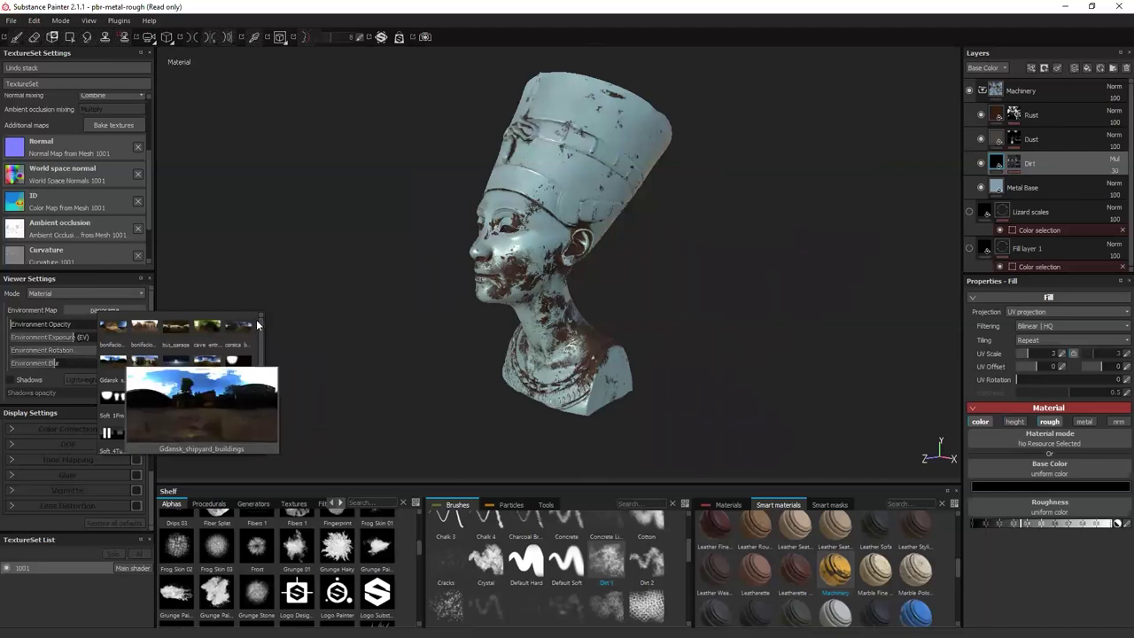
{"action": "left_click", "coordinate": [232, 325]}
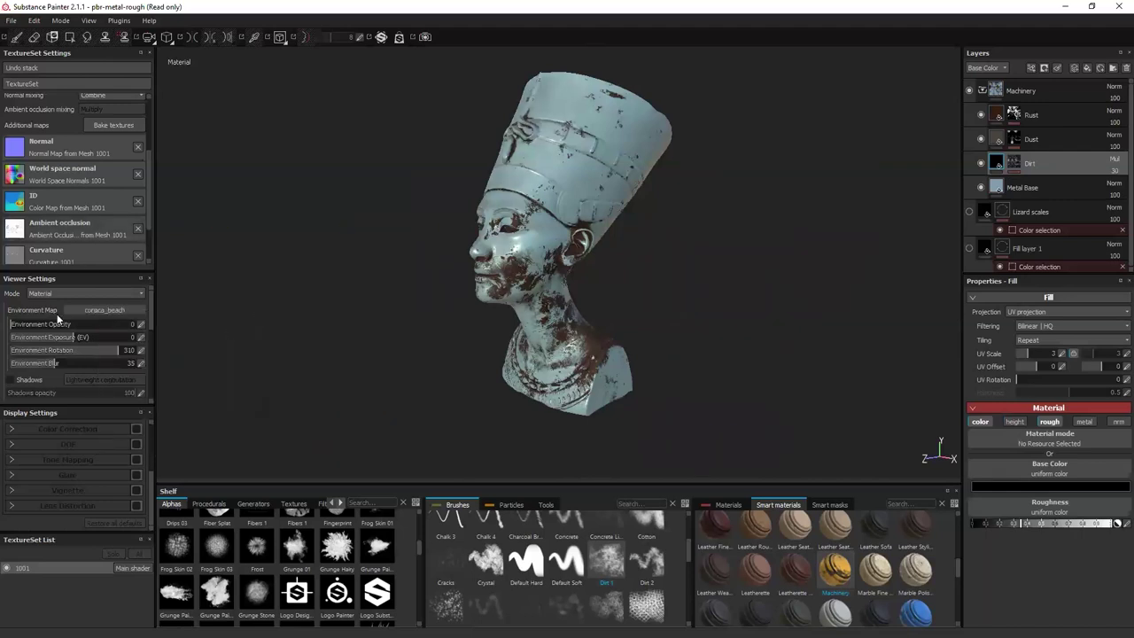
{"action": "left_click", "coordinate": [107, 310]}
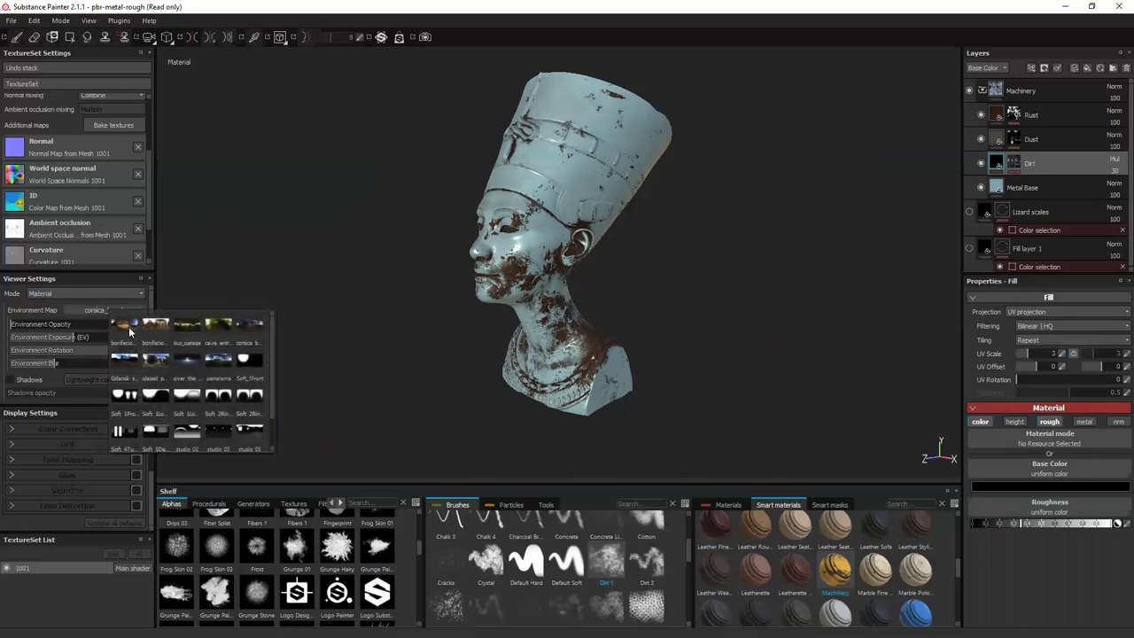
{"action": "left_click", "coordinate": [129, 326]}
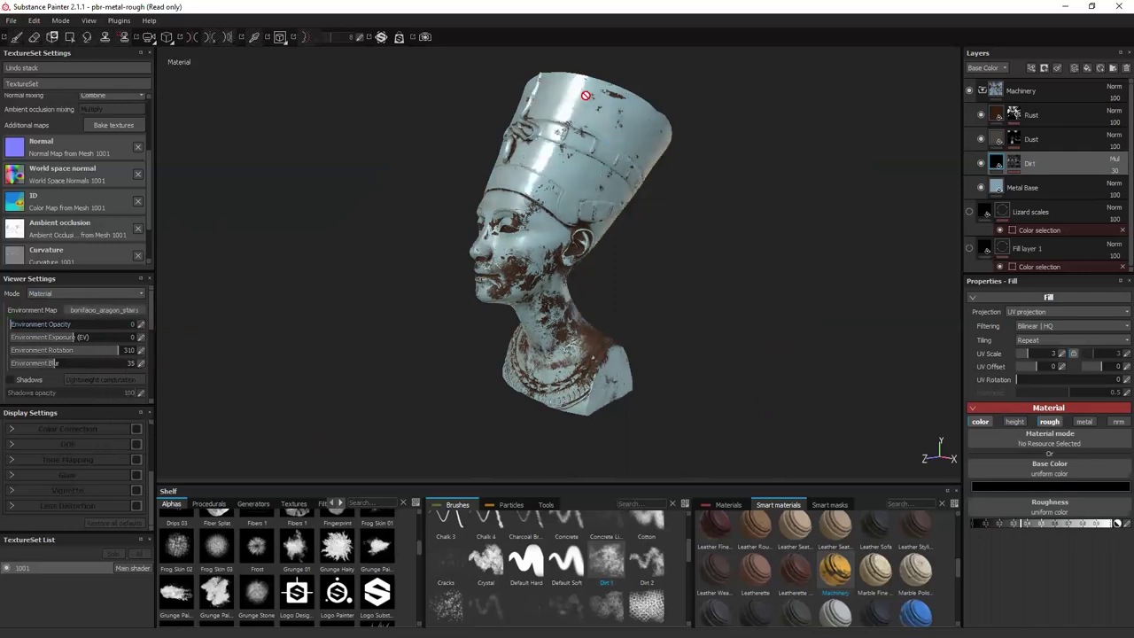
{"action": "left_click", "coordinate": [111, 312]}
{"action": "left_click", "coordinate": [165, 319]}
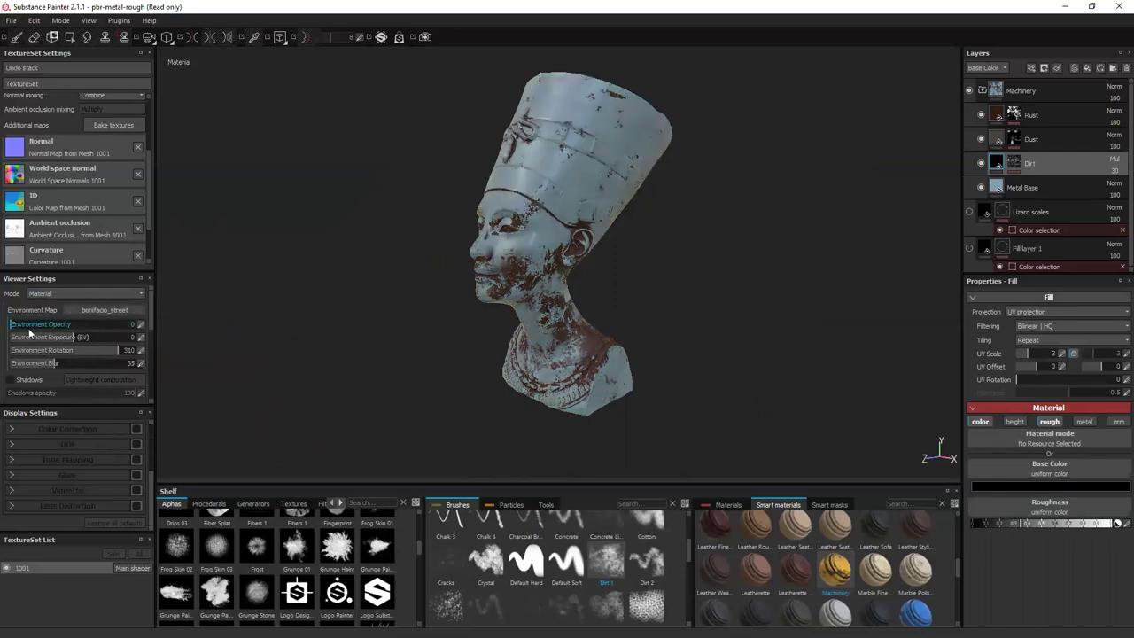
Set the environment background opacity to 66, blur to 0 and exposure to 0.52.
{"action": "left_click_drag", "start_coordinate": [53, 326], "coordinate": [92, 328]}
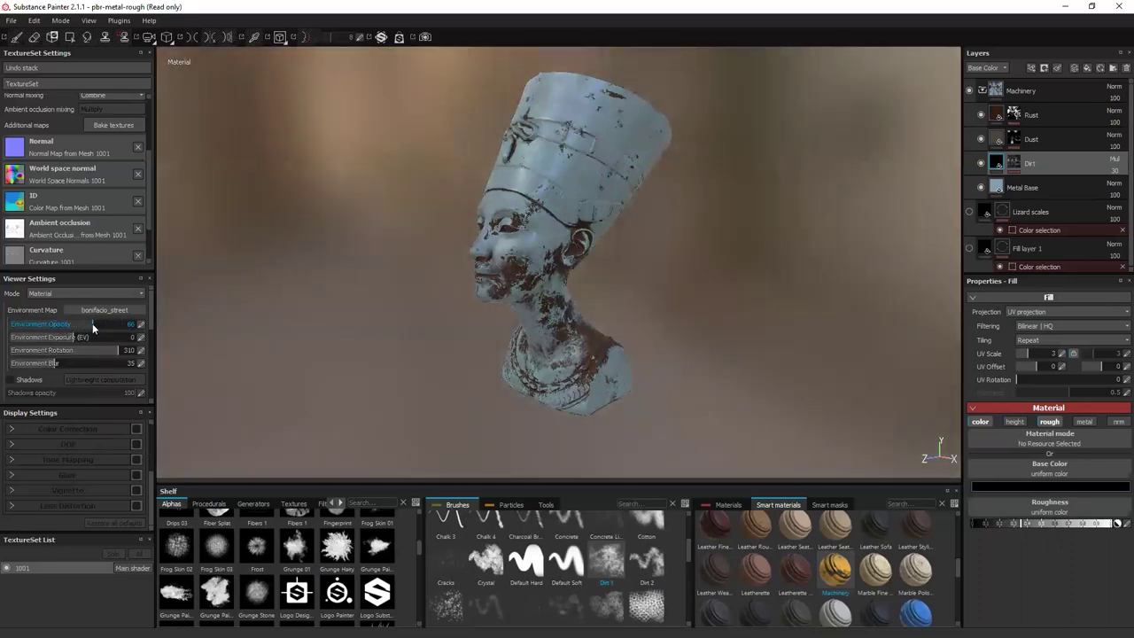
{"action": "left_click_drag", "start_coordinate": [43, 362], "coordinate": [1, 363]}
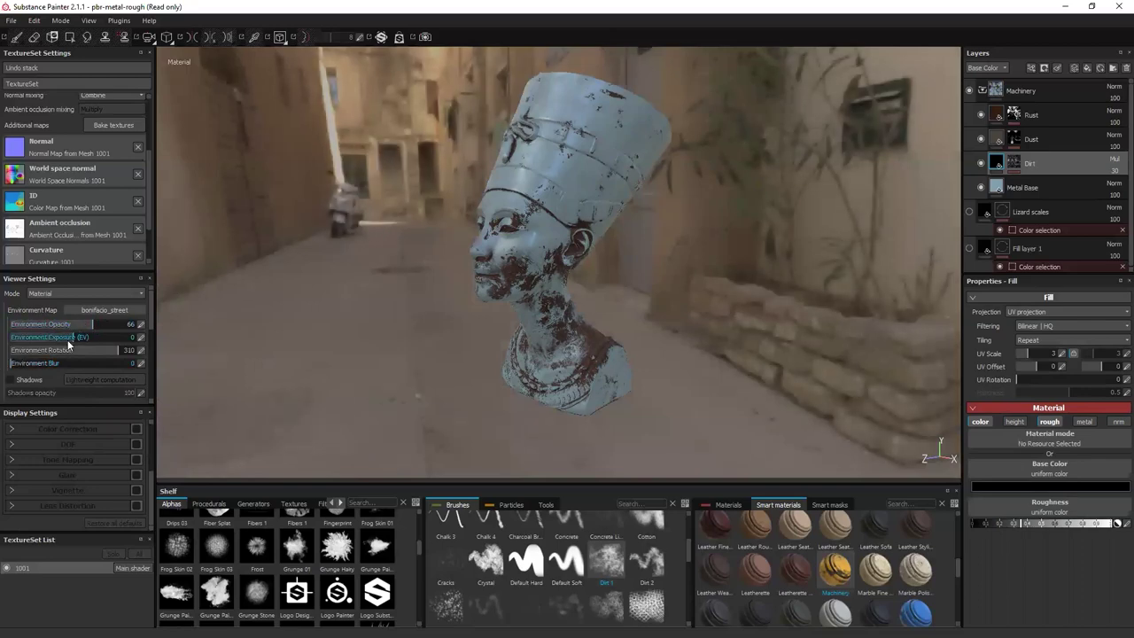
{"action": "left_click_drag", "start_coordinate": [75, 341], "coordinate": [78, 343]}
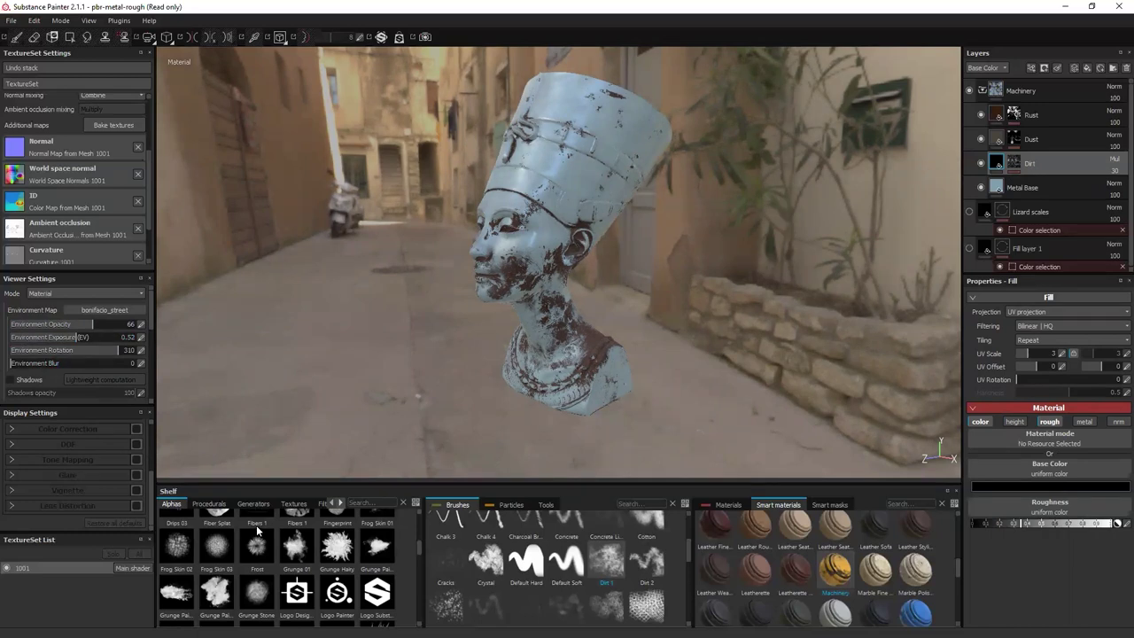
Try the forest cave and corsica_beach maps, then settle on glazed_patio.
{"action": "left_click", "coordinate": [54, 289]}
{"action": "left_click", "coordinate": [51, 284]}
{"action": "left_click", "coordinate": [107, 310]}
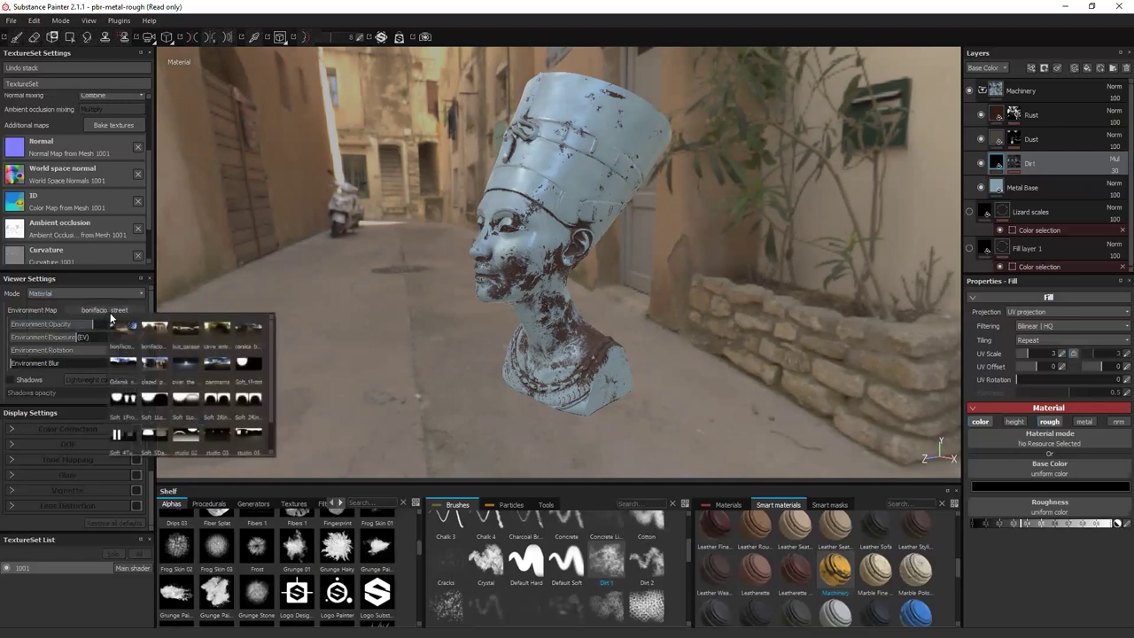
{"action": "left_click", "coordinate": [213, 333]}
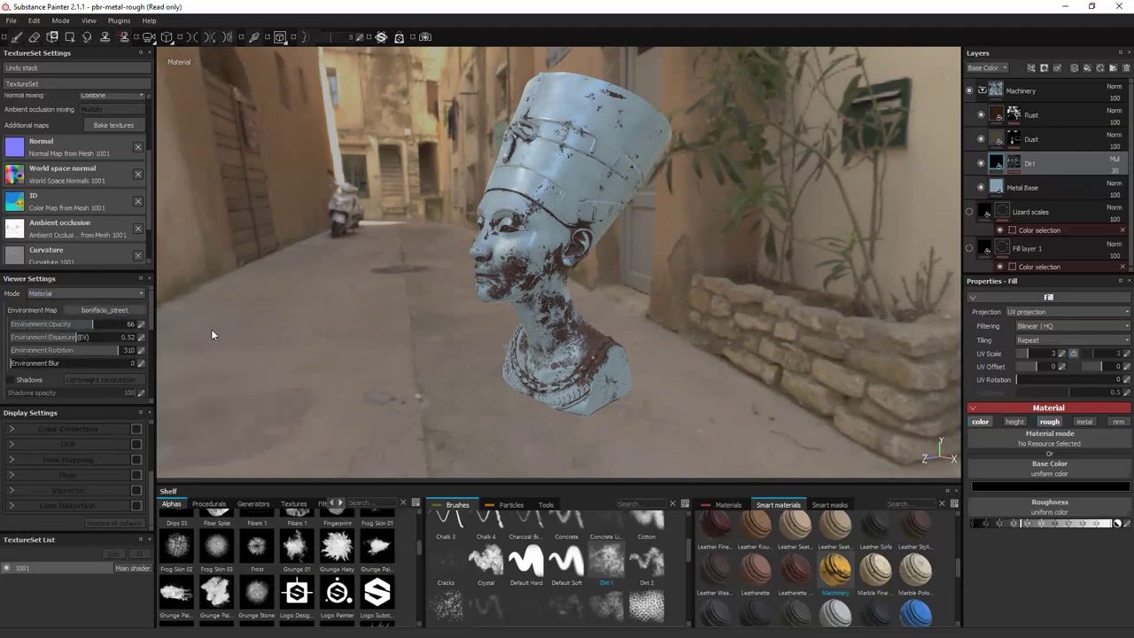
{"action": "left_click", "coordinate": [111, 310]}
{"action": "left_click", "coordinate": [252, 323]}
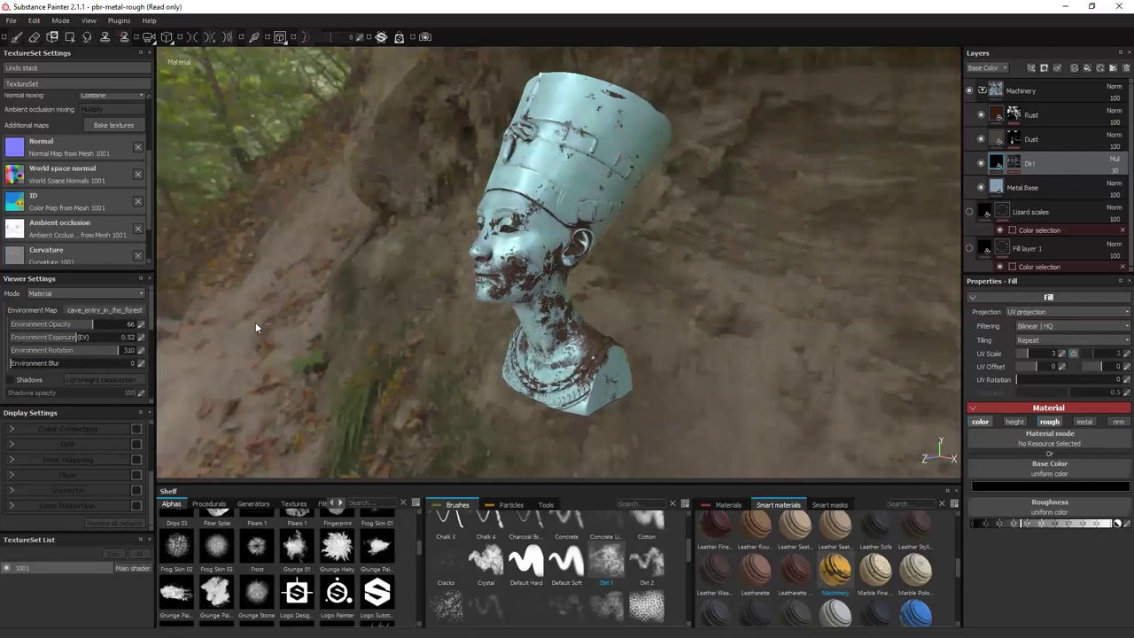
{"action": "left_click", "coordinate": [111, 311]}
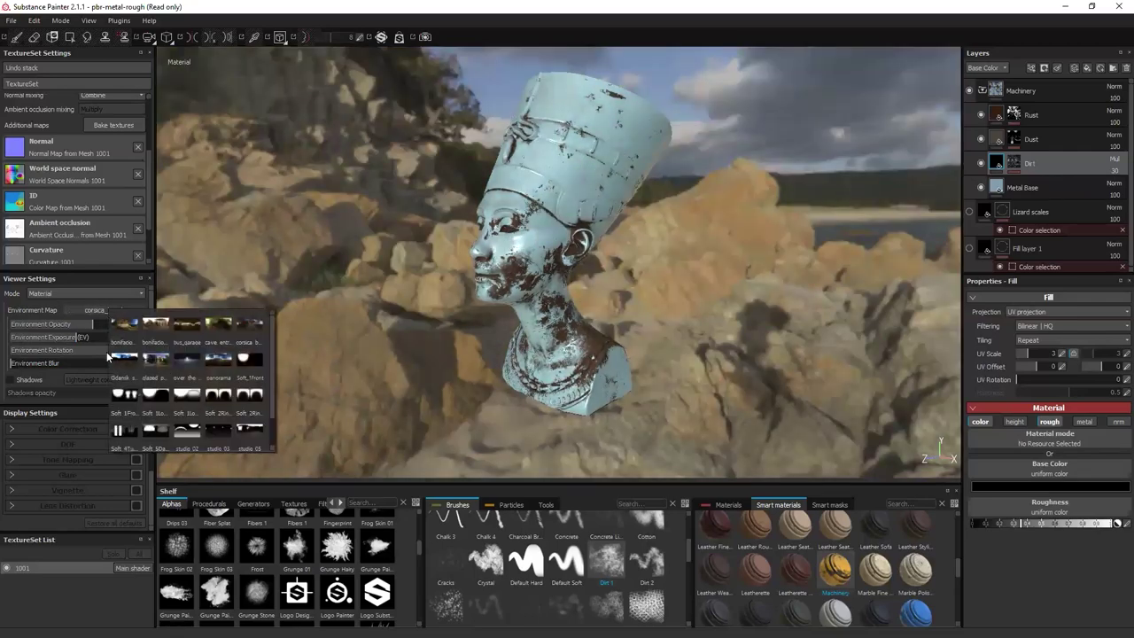
{"action": "left_click", "coordinate": [162, 361]}
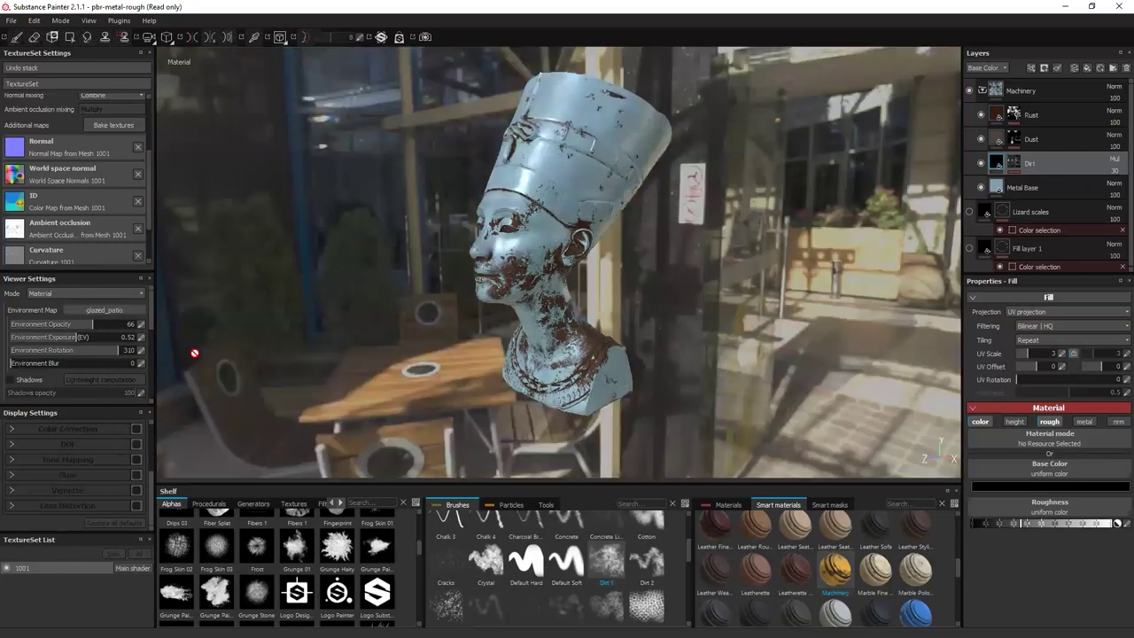
Rotate the glazed_patio environment lighting to 316 degrees.
{"action": "right_click_drag", "start_coordinate": [736, 292], "coordinate": [804, 294], "text": "shift"}
{"action": "left_click", "coordinate": [71, 350]}
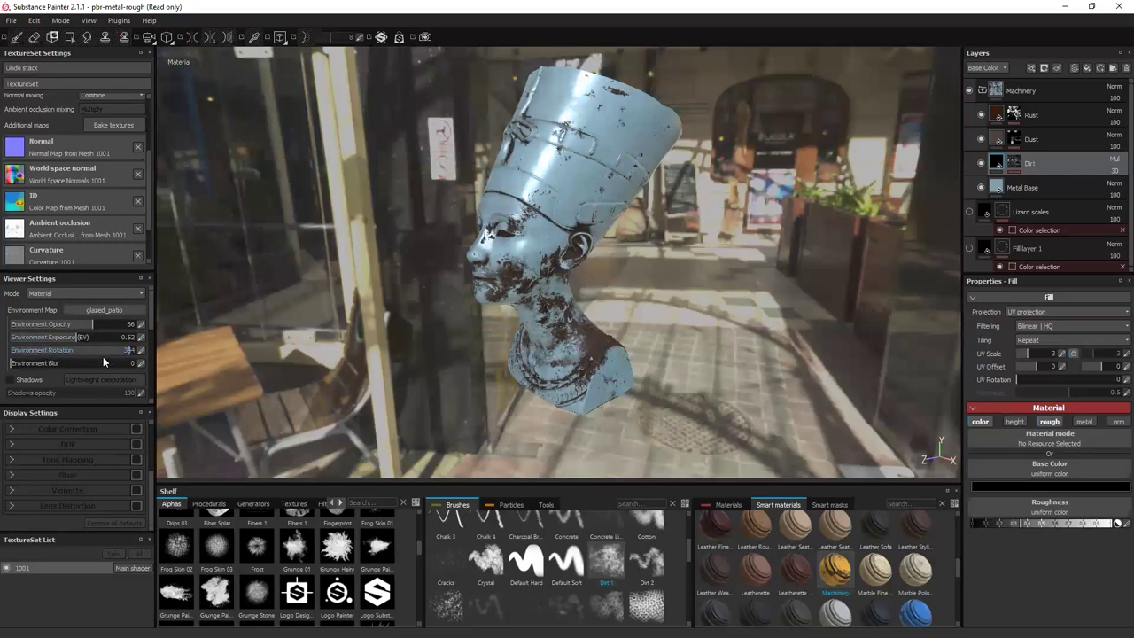
{"action": "left_click", "coordinate": [105, 350]}
{"action": "left_click_drag", "start_coordinate": [78, 350], "coordinate": [123, 348]}
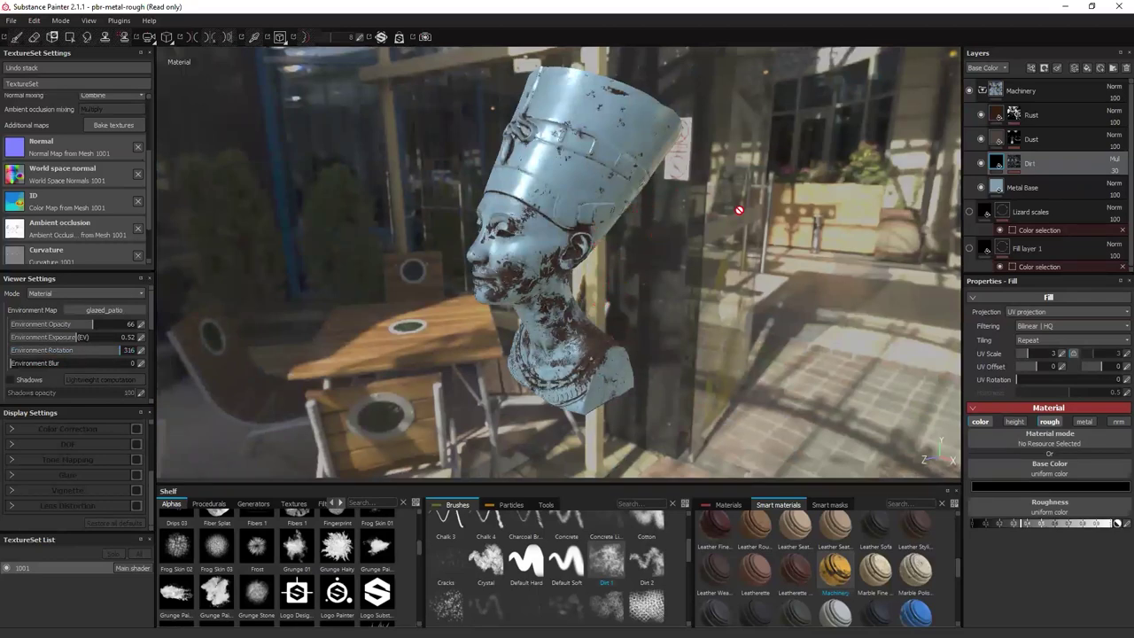
Orbit around the bust, including the headdress top, and toggle the Dust layer to compare.
{"action": "left_click_drag", "start_coordinate": [736, 208], "coordinate": [763, 291], "text": "alt"}
{"action": "left_click_drag", "start_coordinate": [744, 245], "coordinate": [561, 295], "text": "alt"}
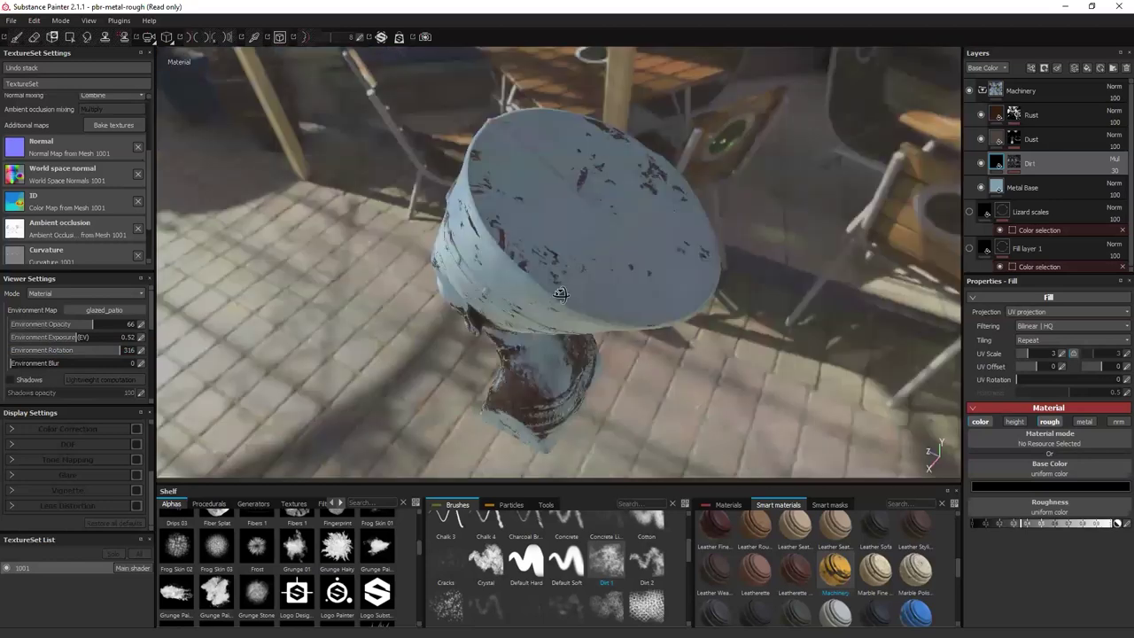
{"action": "left_click_drag", "start_coordinate": [701, 280], "coordinate": [701, 280], "text": "alt"}
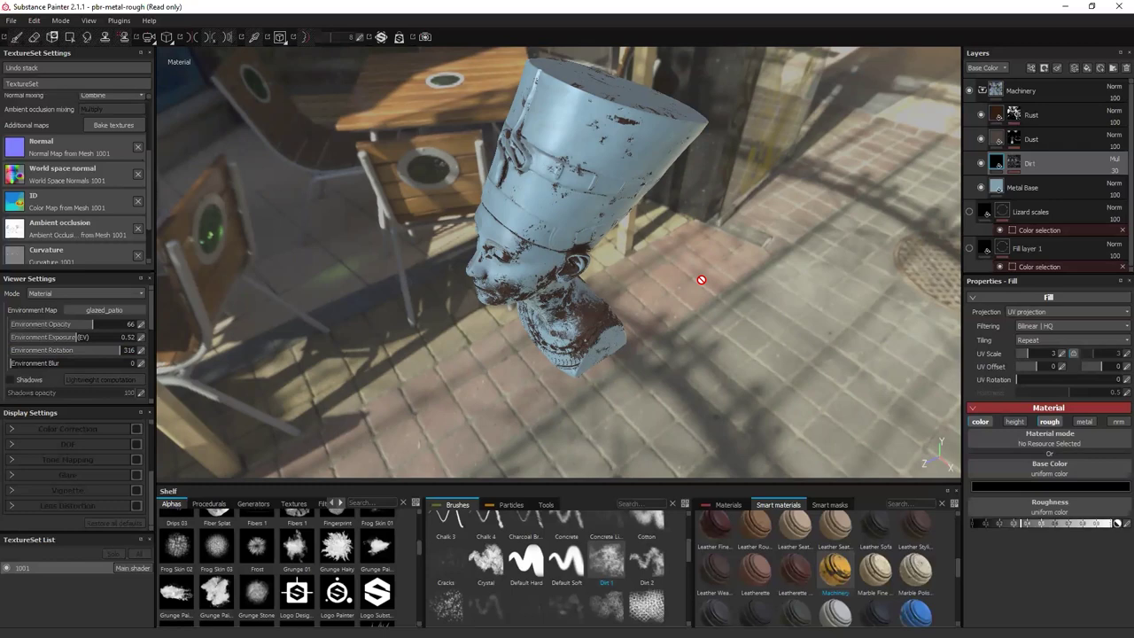
{"action": "left_click_drag", "start_coordinate": [709, 294], "coordinate": [563, 306], "text": "alt"}
{"action": "left_click_drag", "start_coordinate": [701, 293], "coordinate": [256, 284], "text": "alt"}
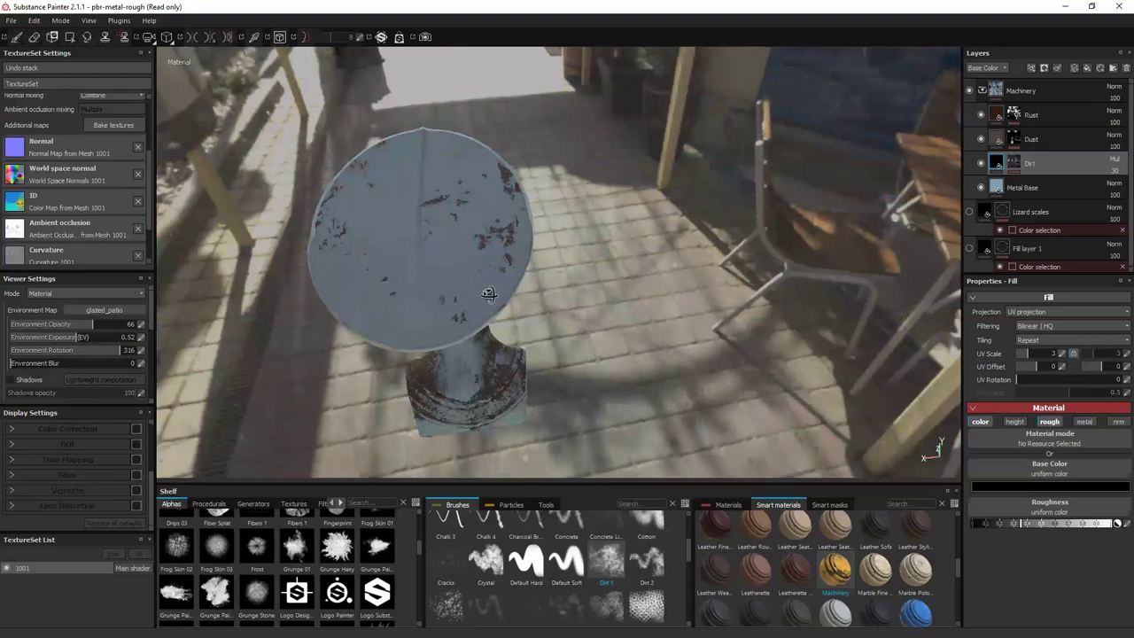
{"action": "left_click_drag", "start_coordinate": [574, 299], "coordinate": [762, 265], "text": "alt"}
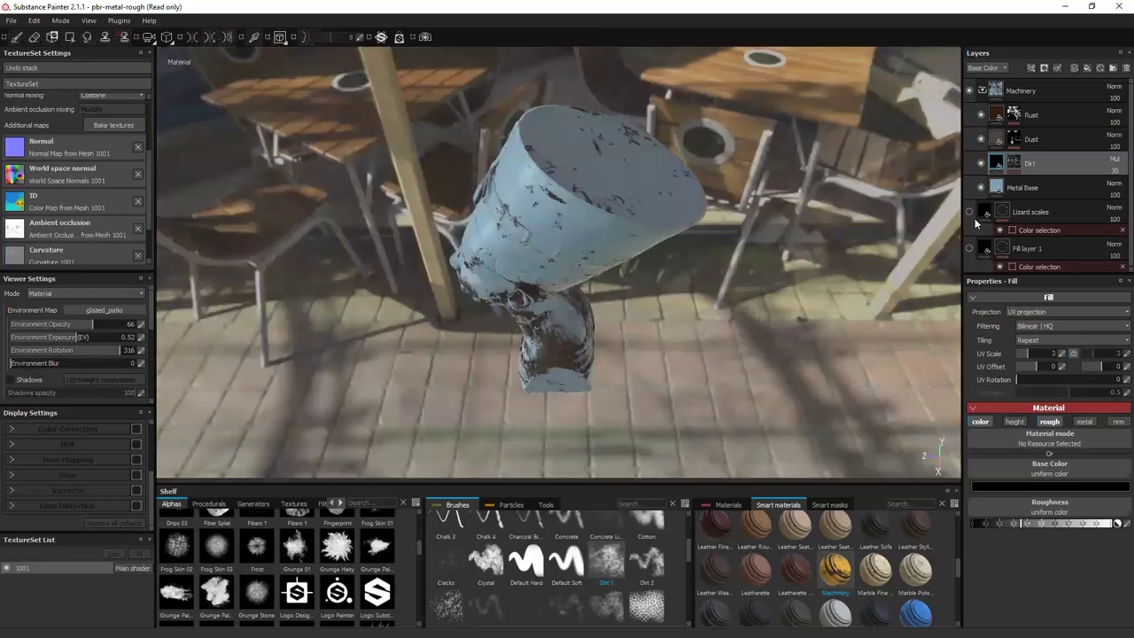
{"action": "left_click", "coordinate": [981, 139]}
{"action": "left_click", "coordinate": [981, 139]}
{"action": "left_click", "coordinate": [981, 139]}
{"action": "left_click", "coordinate": [981, 139]}
Inspect the headdress and face with Dust hidden and shown, then select the Dust layer.
{"action": "left_click_drag", "start_coordinate": [754, 322], "coordinate": [877, 266], "text": "alt"}
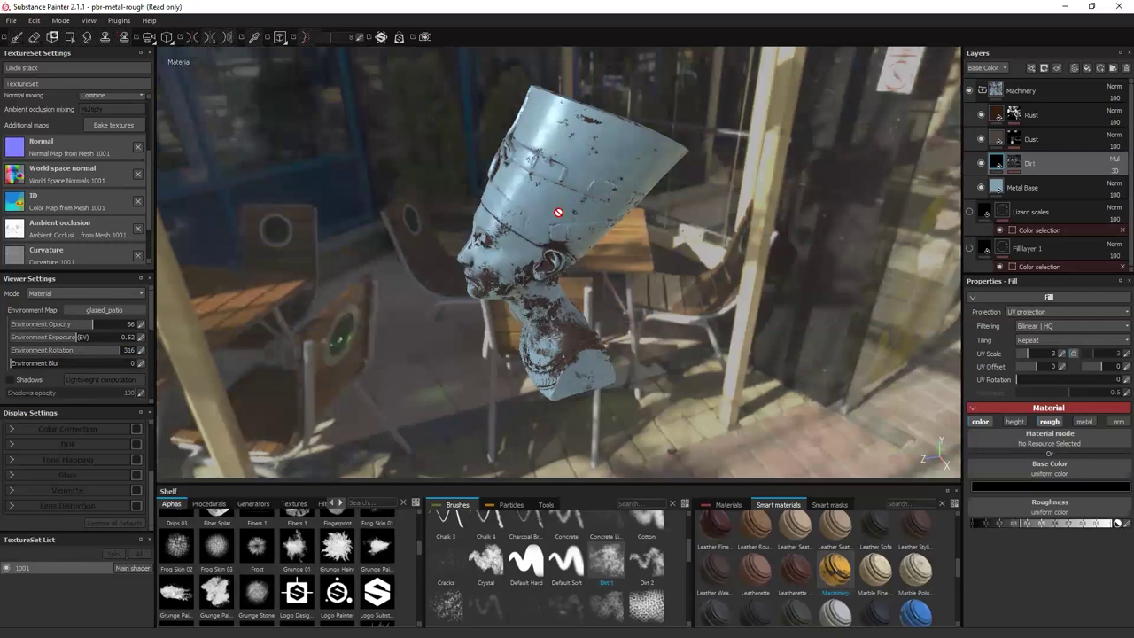
{"action": "left_click_drag", "start_coordinate": [874, 174], "coordinate": [749, 244], "text": "alt"}
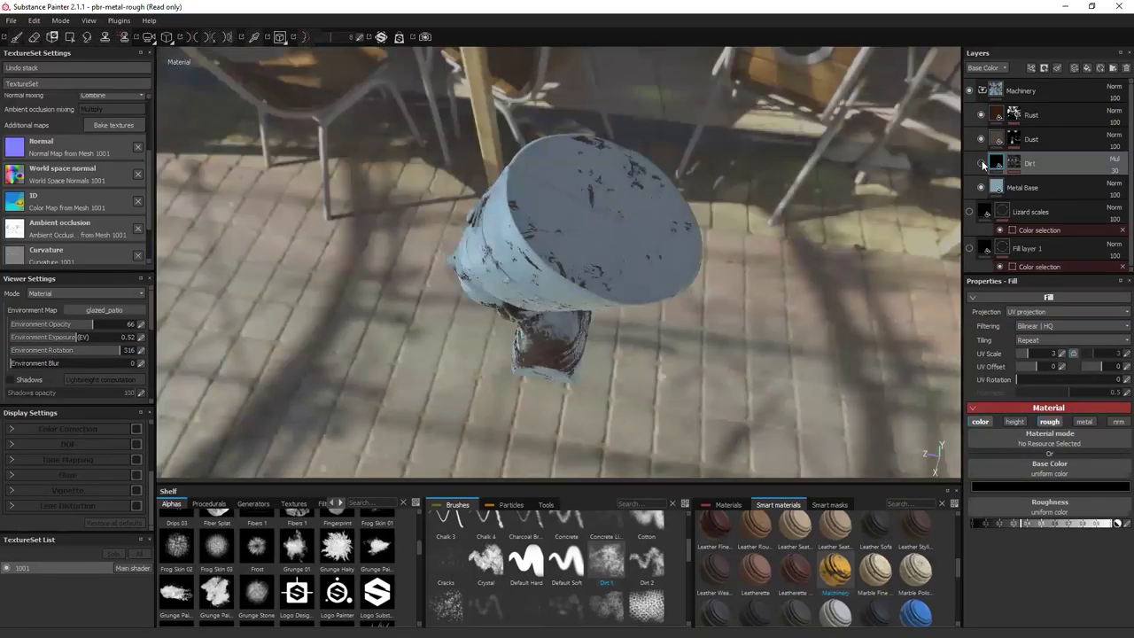
{"action": "left_click_drag", "start_coordinate": [815, 240], "coordinate": [919, 225], "text": "alt"}
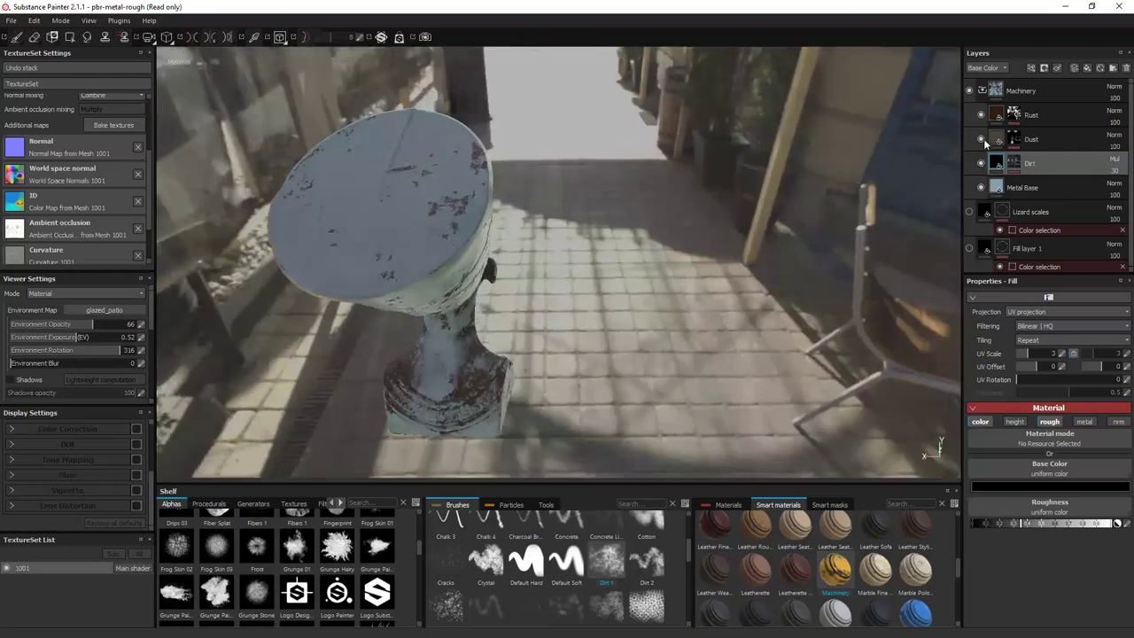
{"action": "left_click", "coordinate": [981, 139]}
{"action": "left_click", "coordinate": [980, 139]}
{"action": "left_click", "coordinate": [981, 139]}
{"action": "left_click", "coordinate": [981, 139]}
{"action": "left_click", "coordinate": [1001, 142]}
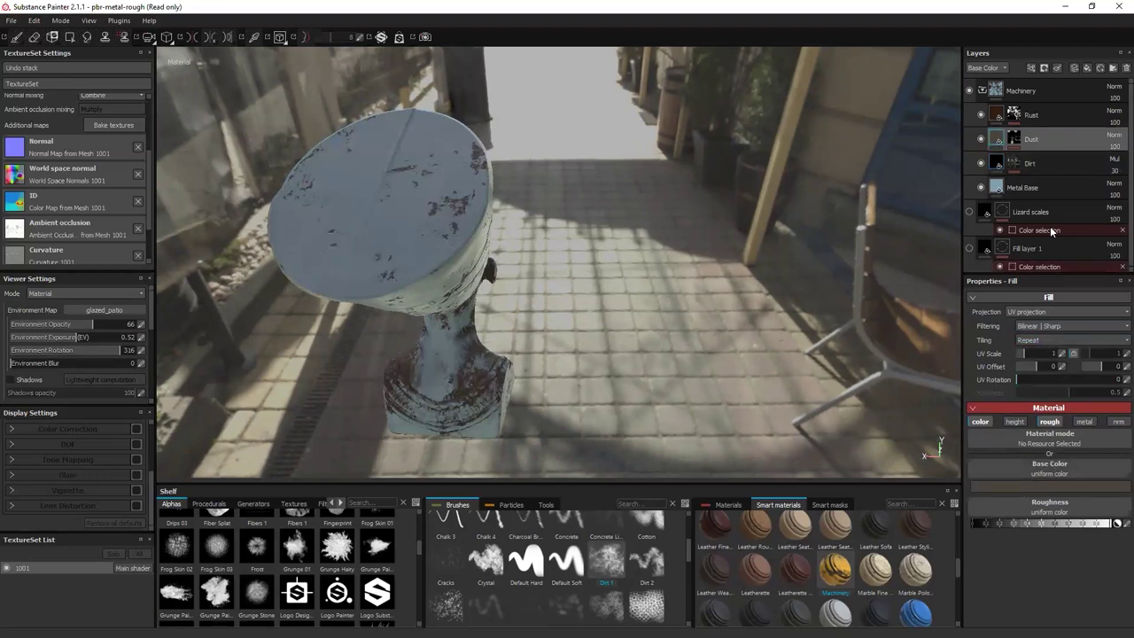
Select the Dust layer's mask and bring up its MG Mask Builder properties.
{"action": "left_click", "coordinate": [1015, 139]}
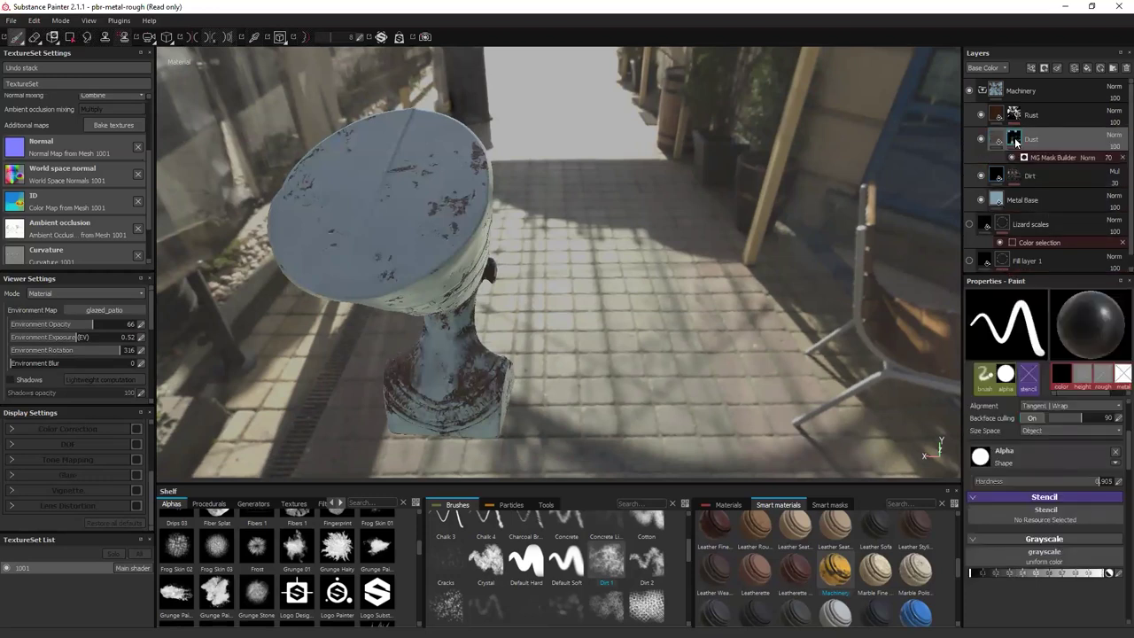
{"action": "mouse_move", "coordinate": [1014, 139]}
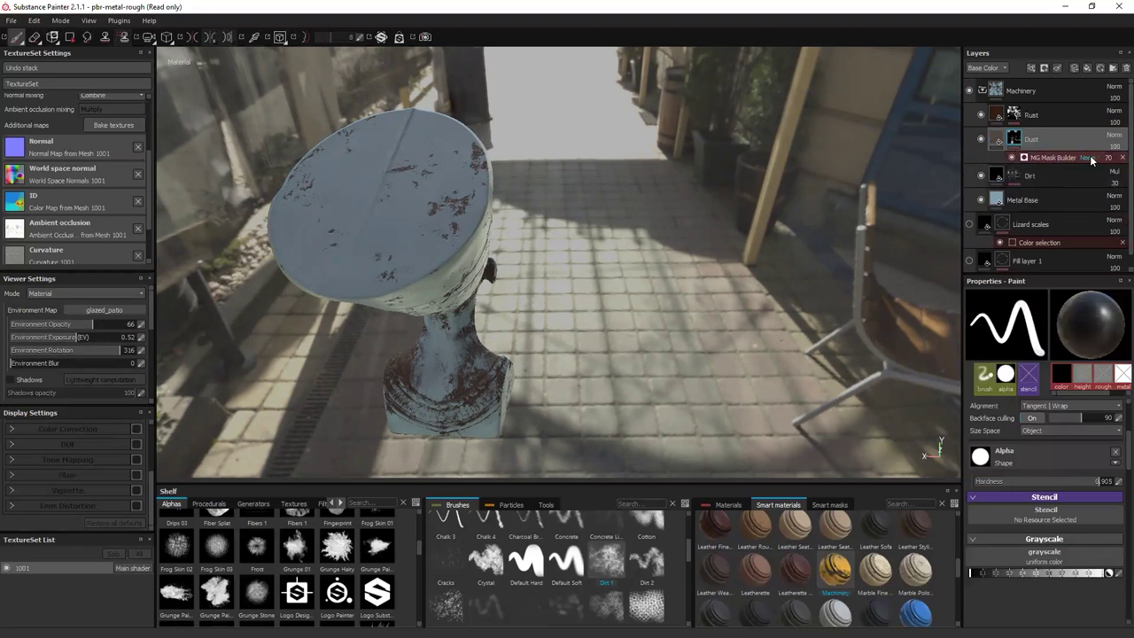
{"action": "scroll", "coordinate": [1047, 442], "scroll_direction": "up", "scroll_amount": 1}
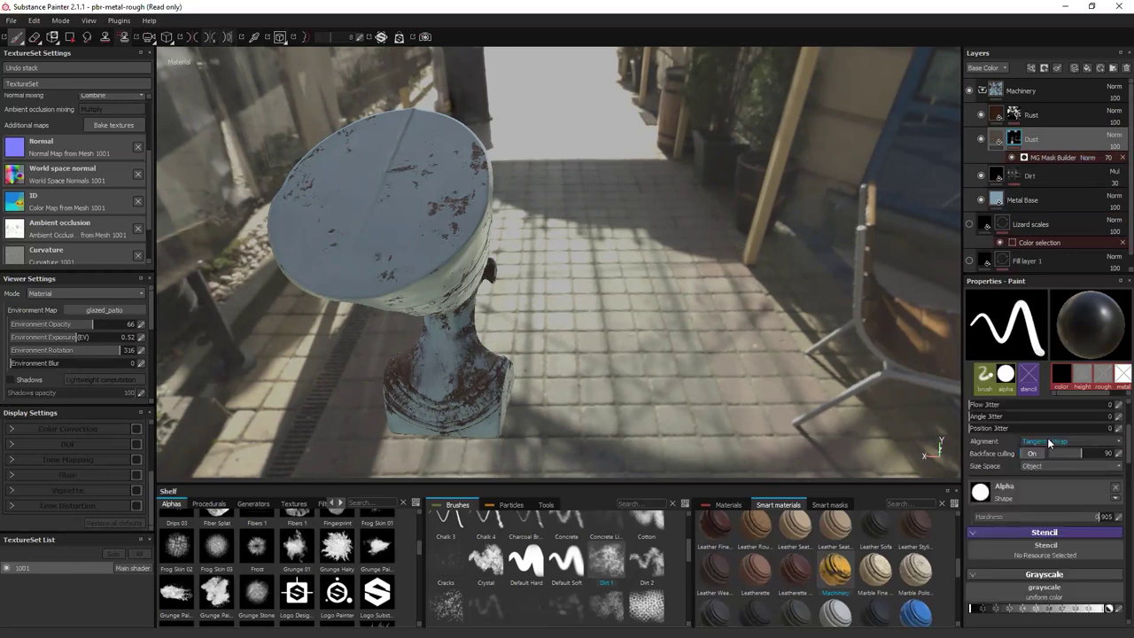
{"action": "left_click", "coordinate": [1048, 156]}
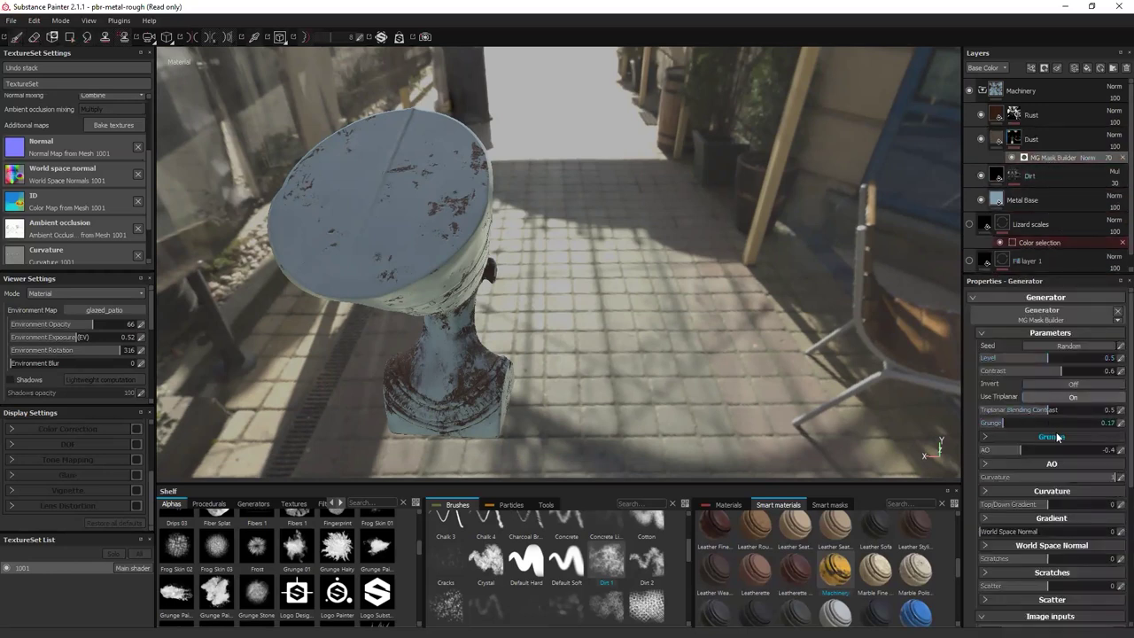
{"action": "left_click_drag", "start_coordinate": [828, 384], "coordinate": [670, 378], "text": "alt"}
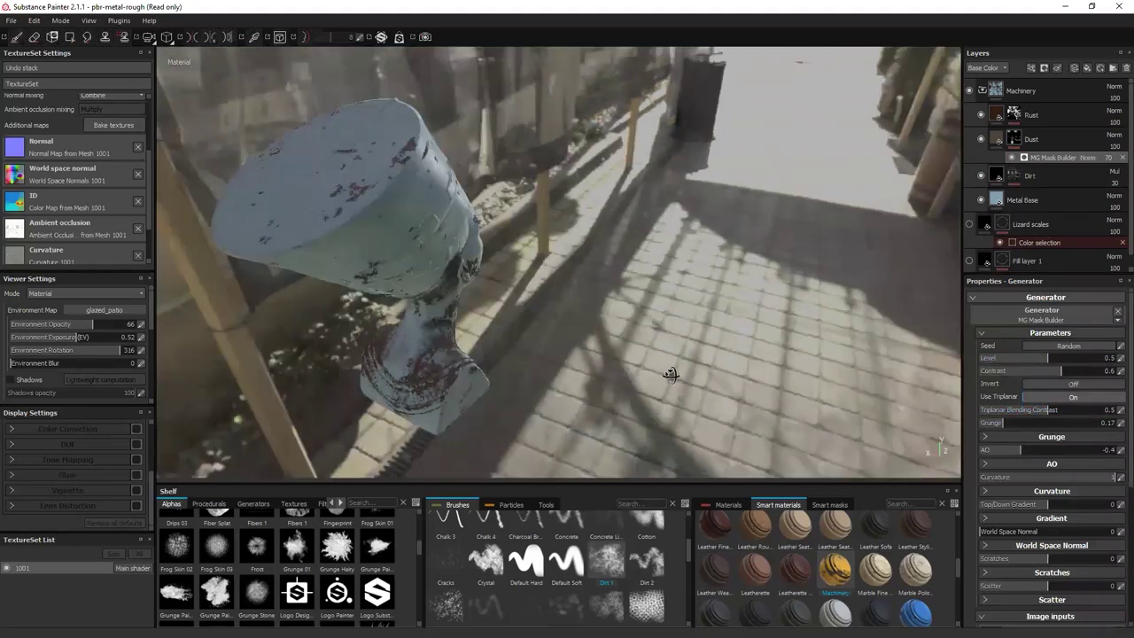
{"action": "left_click_drag", "start_coordinate": [1025, 376], "coordinate": [1048, 486], "text": "alt"}
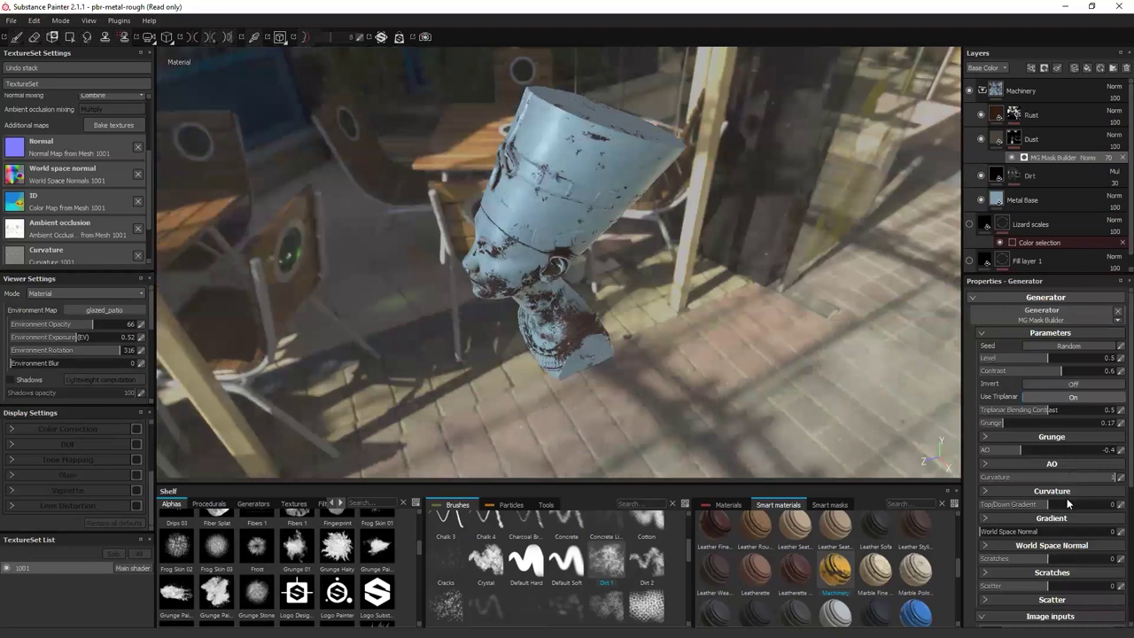
{"action": "scroll", "coordinate": [1050, 493], "scroll_direction": "down", "scroll_amount": 2}
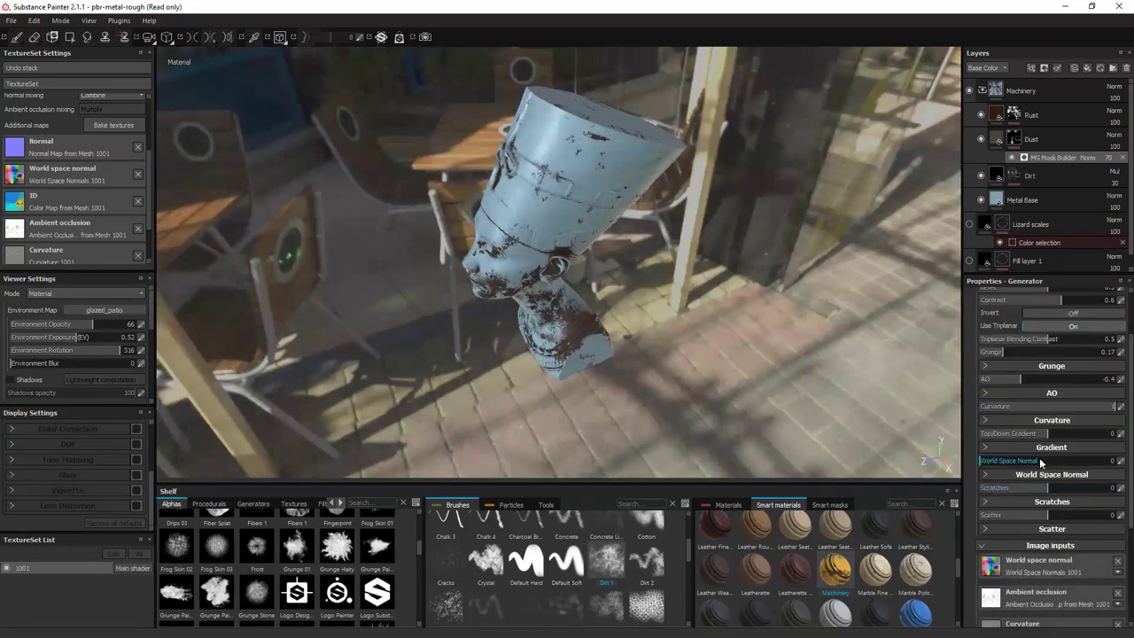
{"action": "scroll", "coordinate": [1055, 439], "scroll_direction": "up", "scroll_amount": 2}
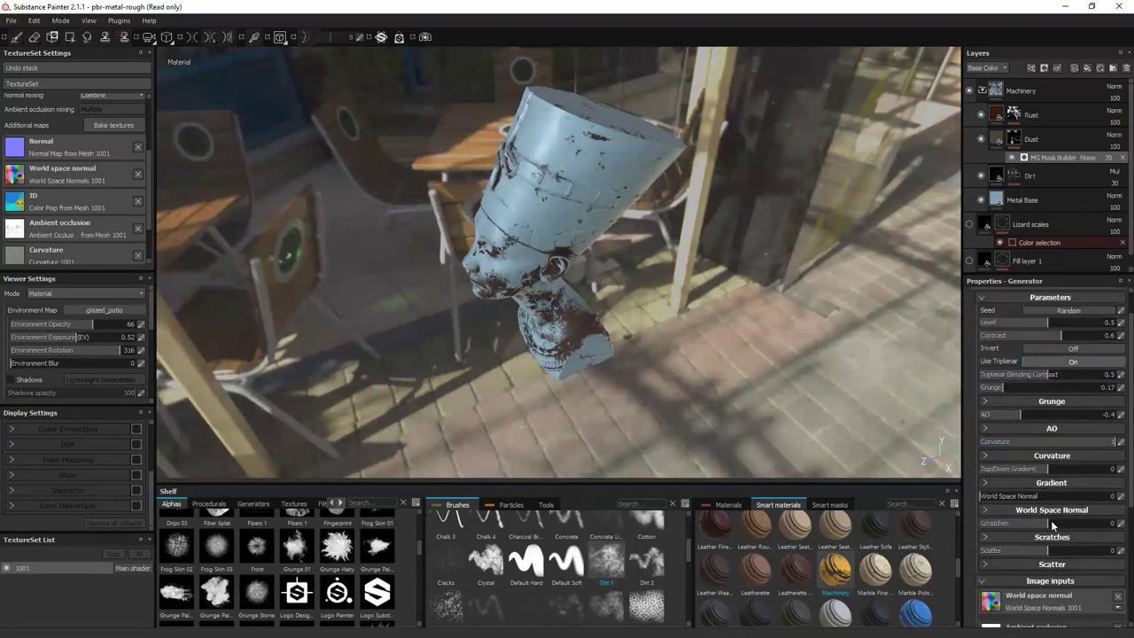
Set the Dust mask's ambient occlusion amount to 0.17.
{"action": "double_click", "coordinate": [1078, 413]}
{"action": "left_click_drag", "start_coordinate": [1094, 416], "coordinate": [1050, 421]}
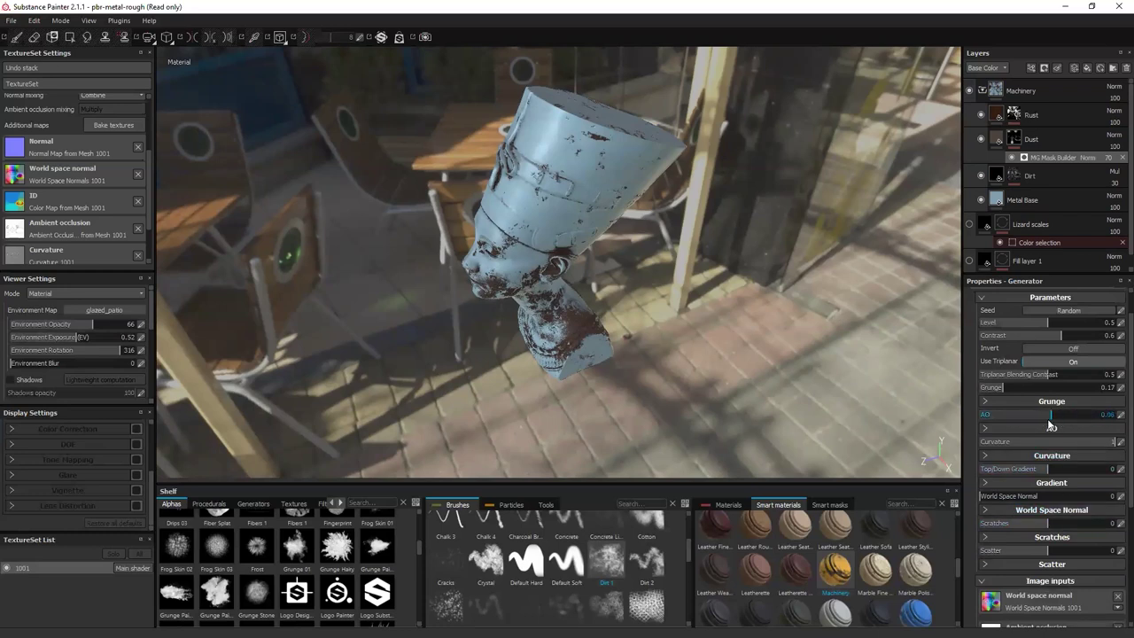
{"action": "left_click_drag", "start_coordinate": [653, 309], "coordinate": [798, 341], "text": "alt"}
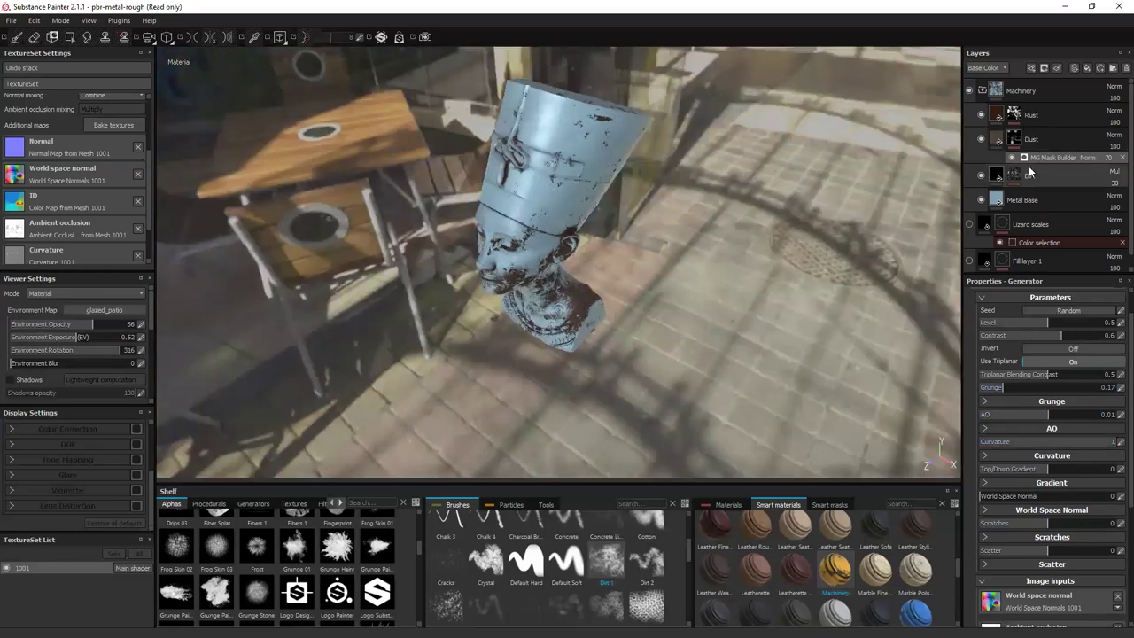
{"action": "left_click_drag", "start_coordinate": [1102, 408], "coordinate": [1053, 405]}
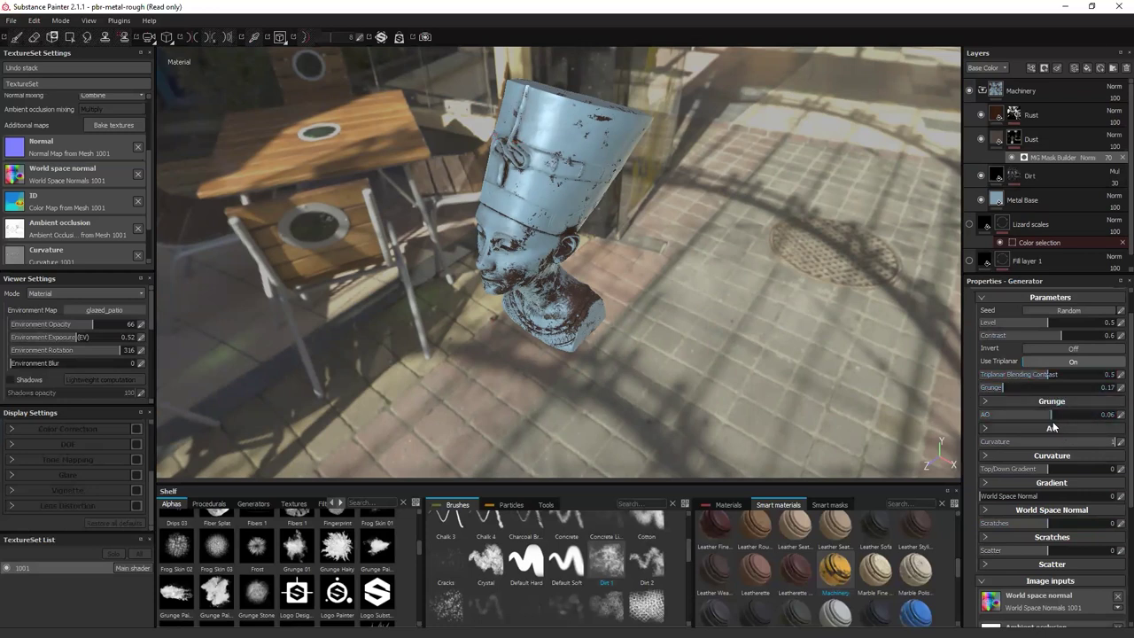
{"action": "mouse_move", "coordinate": [1055, 415]}
{"action": "left_mouse_down"}
{"action": "mouse_move", "coordinate": [1114, 412]}
{"action": "mouse_move", "coordinate": [1058, 417]}
{"action": "left_mouse_up"}
Set World Space Normal 0.34, Scratches -0.28, Scatter 0.05 and Level 0.33 on the Dust mask.
{"action": "left_click_drag", "start_coordinate": [1019, 496], "coordinate": [1014, 520]}
{"action": "mouse_move", "coordinate": [1043, 554]}
{"action": "left_mouse_down"}
{"action": "mouse_move", "coordinate": [1082, 544]}
{"action": "mouse_move", "coordinate": [1023, 551]}
{"action": "mouse_move", "coordinate": [1060, 541]}
{"action": "mouse_move", "coordinate": [1006, 523]}
{"action": "mouse_move", "coordinate": [1031, 524]}
{"action": "mouse_move", "coordinate": [1037, 542]}
{"action": "mouse_move", "coordinate": [1017, 550]}
{"action": "mouse_move", "coordinate": [1051, 550]}
{"action": "left_mouse_up"}
{"action": "mouse_move", "coordinate": [1039, 321]}
{"action": "left_mouse_down"}
{"action": "mouse_move", "coordinate": [1003, 325]}
{"action": "mouse_move", "coordinate": [1032, 325]}
{"action": "mouse_move", "coordinate": [1024, 330]}
{"action": "left_mouse_up"}
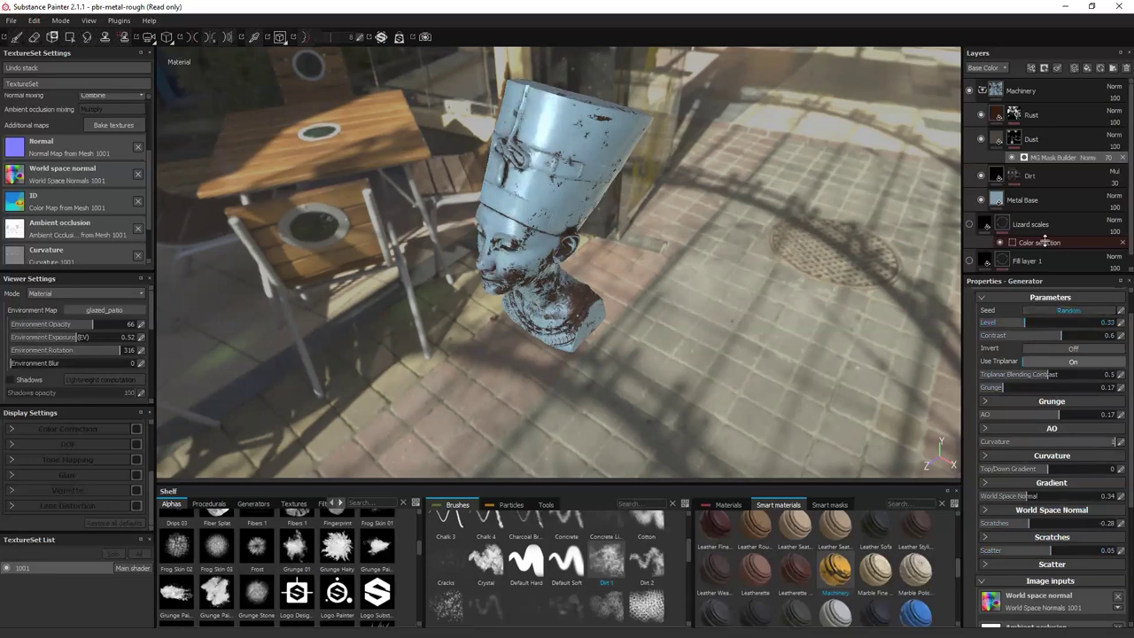
{"action": "left_click", "coordinate": [1012, 113]}
Lower the Rust mask editor's global balance and ambient occlusion.
{"action": "left_click_drag", "start_coordinate": [768, 301], "coordinate": [797, 266], "text": "alt"}
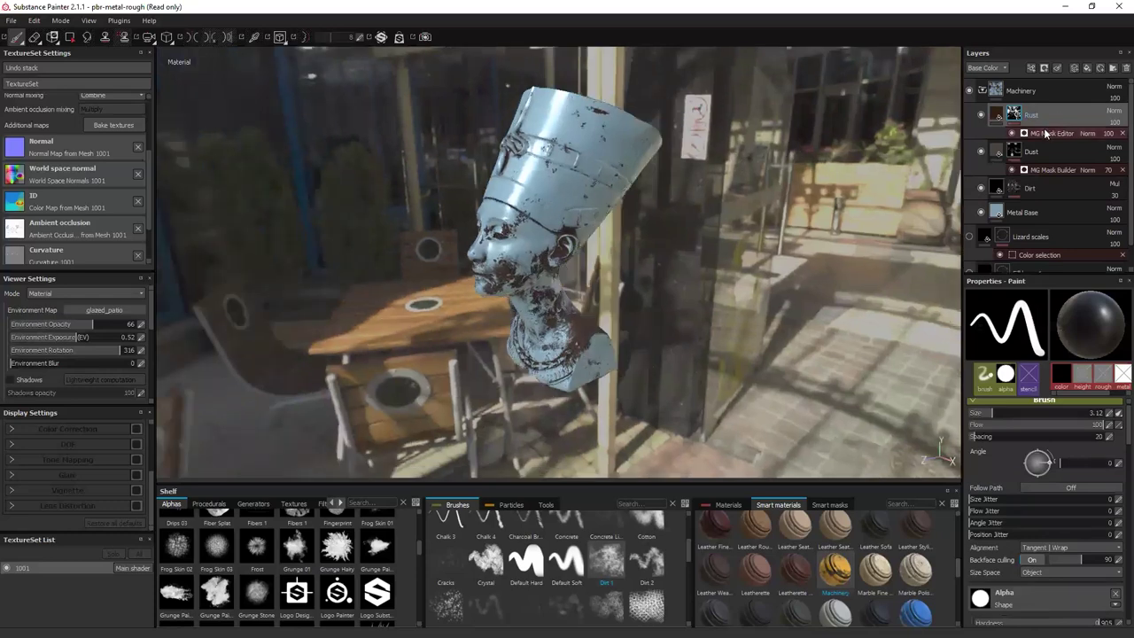
{"action": "left_click", "coordinate": [1047, 136]}
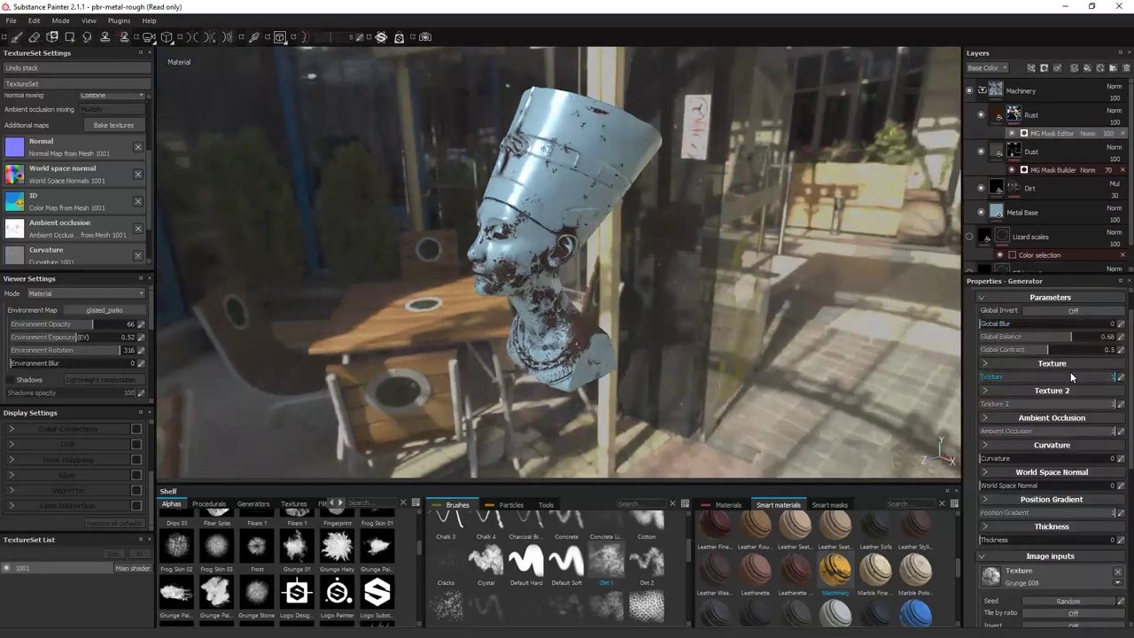
{"action": "mouse_move", "coordinate": [1052, 343]}
{"action": "left_mouse_down"}
{"action": "mouse_move", "coordinate": [1022, 339]}
{"action": "mouse_move", "coordinate": [1089, 337]}
{"action": "mouse_move", "coordinate": [1048, 337]}
{"action": "mouse_move", "coordinate": [1036, 350]}
{"action": "mouse_move", "coordinate": [1074, 353]}
{"action": "mouse_move", "coordinate": [1001, 380]}
{"action": "mouse_move", "coordinate": [1068, 373]}
{"action": "mouse_move", "coordinate": [1059, 396]}
{"action": "mouse_move", "coordinate": [990, 397]}
{"action": "mouse_move", "coordinate": [1086, 384]}
{"action": "left_mouse_up"}
{"action": "scroll", "coordinate": [1054, 402], "scroll_direction": "down", "scroll_amount": 1}
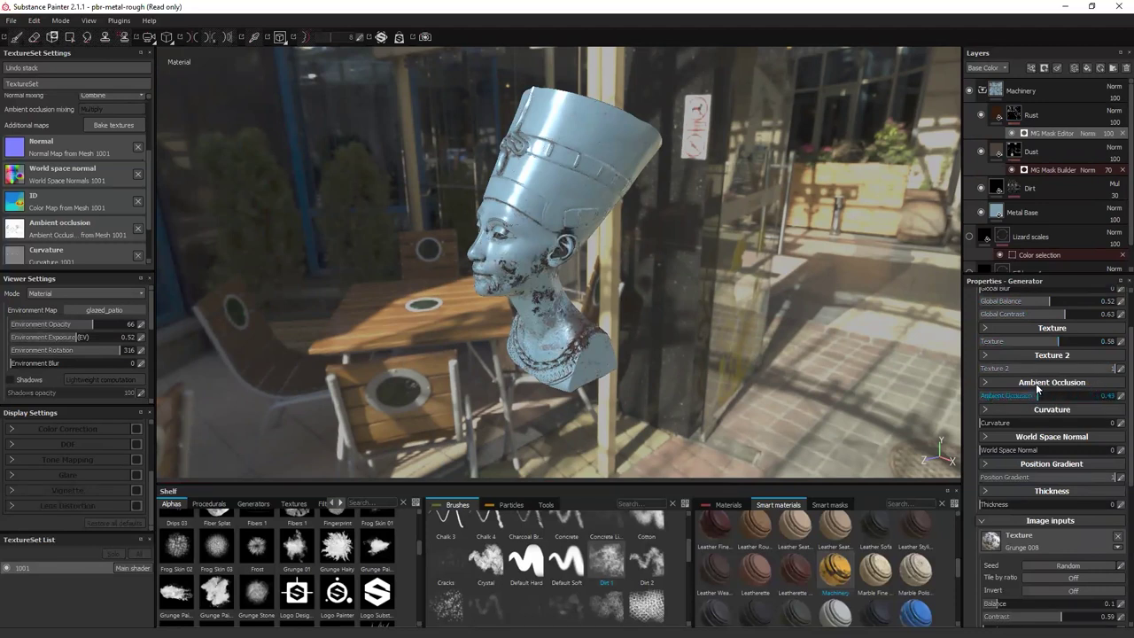
{"action": "scroll", "coordinate": [1063, 372], "scroll_direction": "down", "scroll_amount": 4}
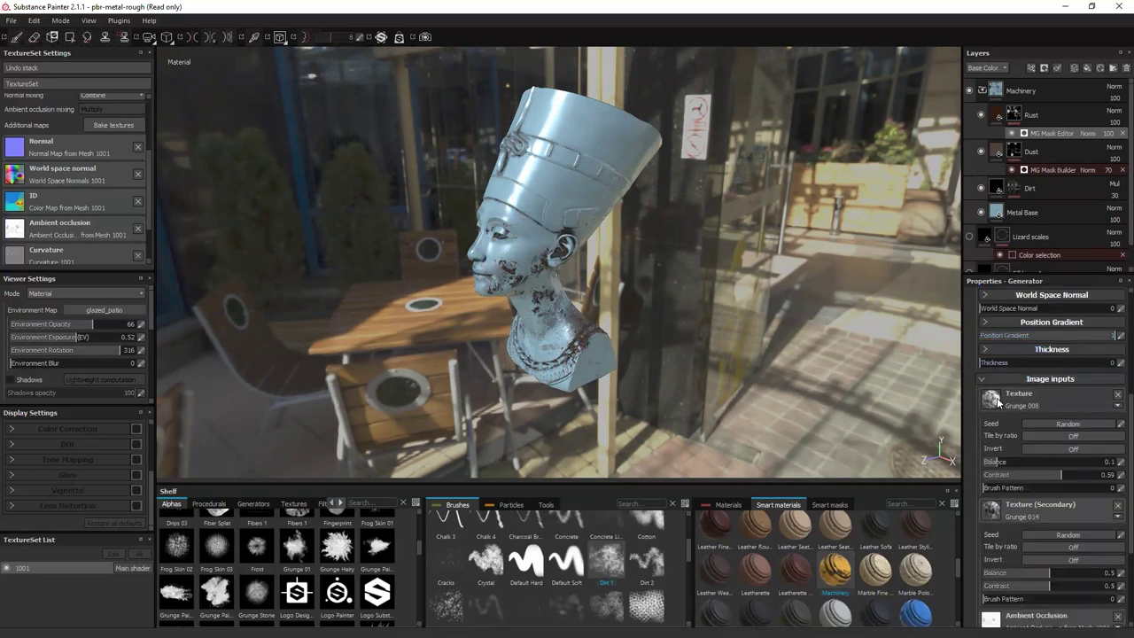
Swap the Rust mask texture to BnW Spots 2 after trying 3D Perlin Noise.
{"action": "left_click", "coordinate": [1025, 399]}
{"action": "left_click", "coordinate": [1011, 415]}
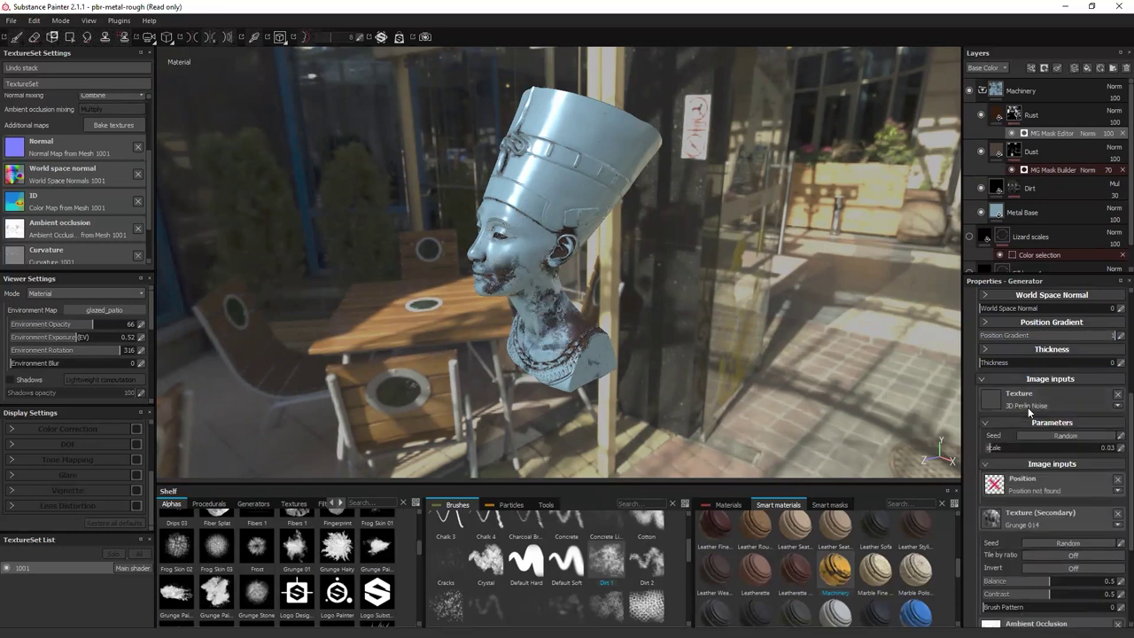
{"action": "left_click", "coordinate": [1026, 404]}
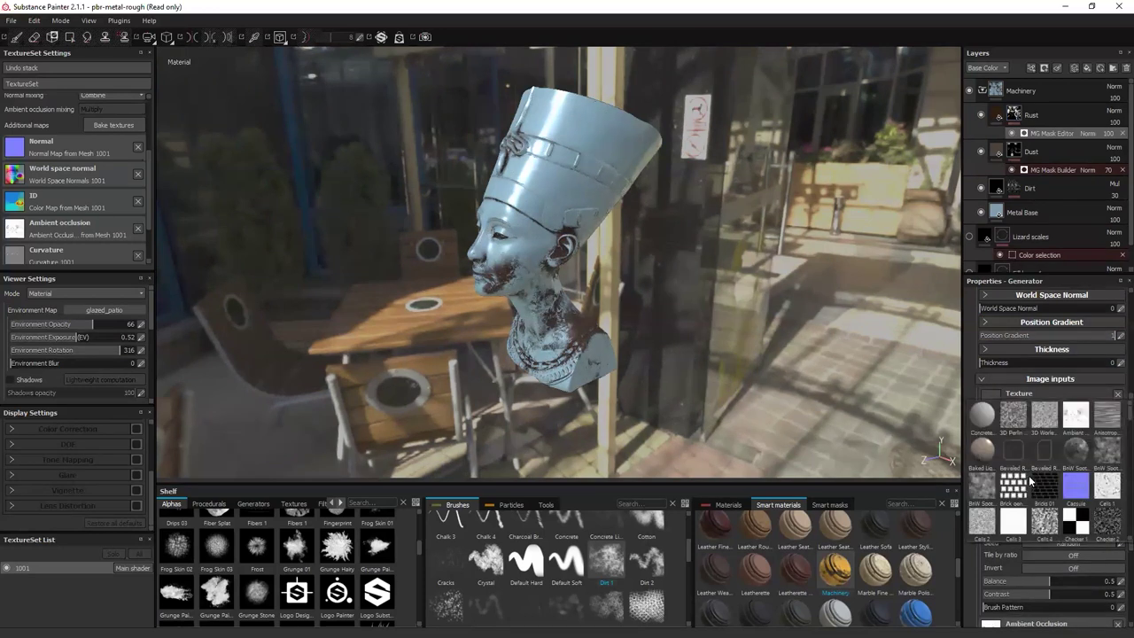
{"action": "left_click", "coordinate": [1111, 457]}
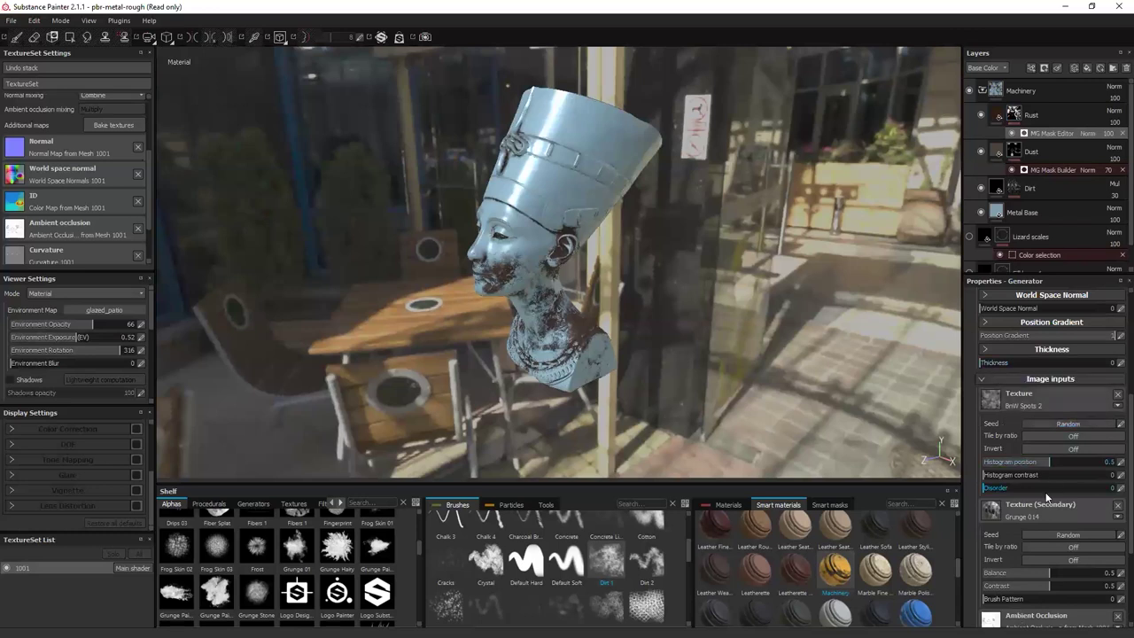
{"action": "scroll", "coordinate": [1044, 493], "scroll_direction": "down", "scroll_amount": 2}
{"action": "scroll", "coordinate": [1044, 493], "scroll_direction": "down", "scroll_amount": 1}
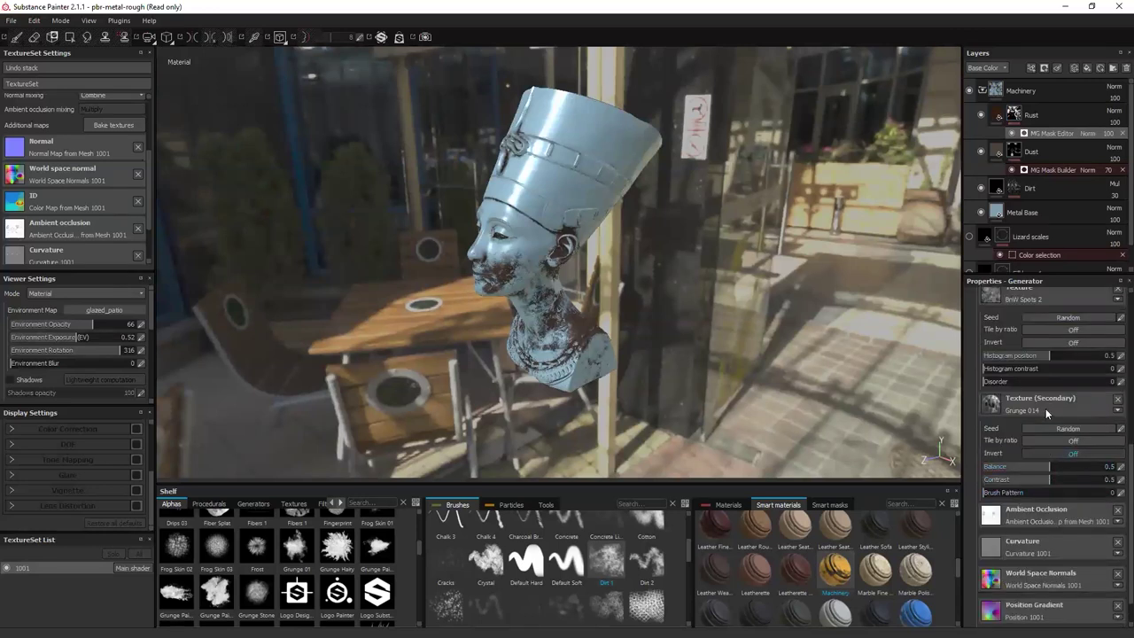
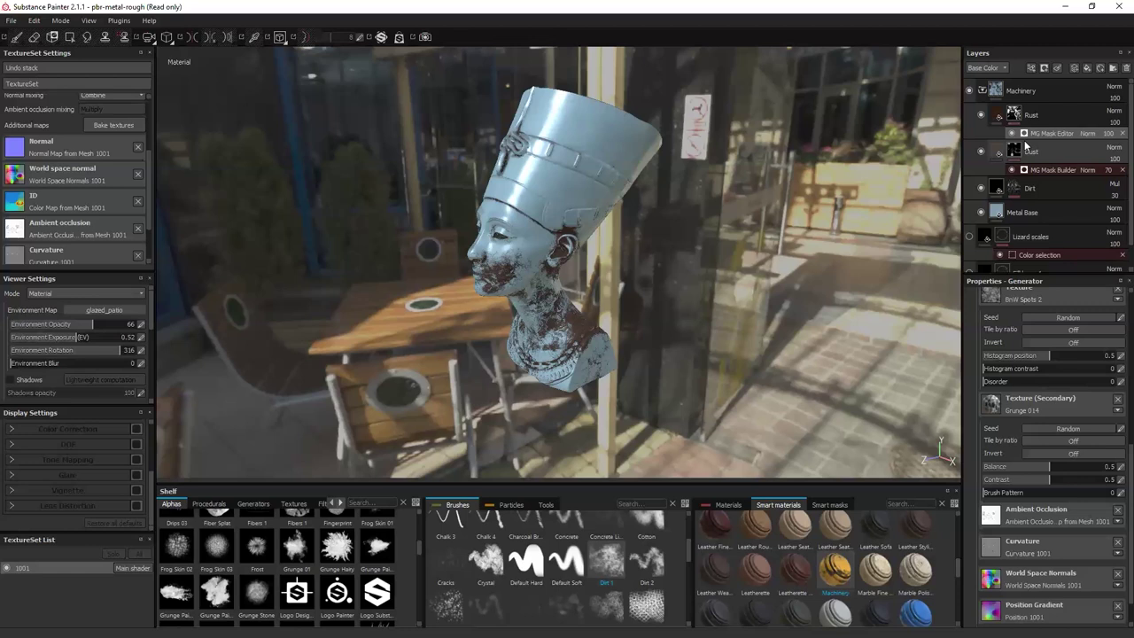
Zoom in on the bust and orbit to a more frontal view.
{"action": "left_click_drag", "start_coordinate": [1026, 146], "coordinate": [750, 238]}
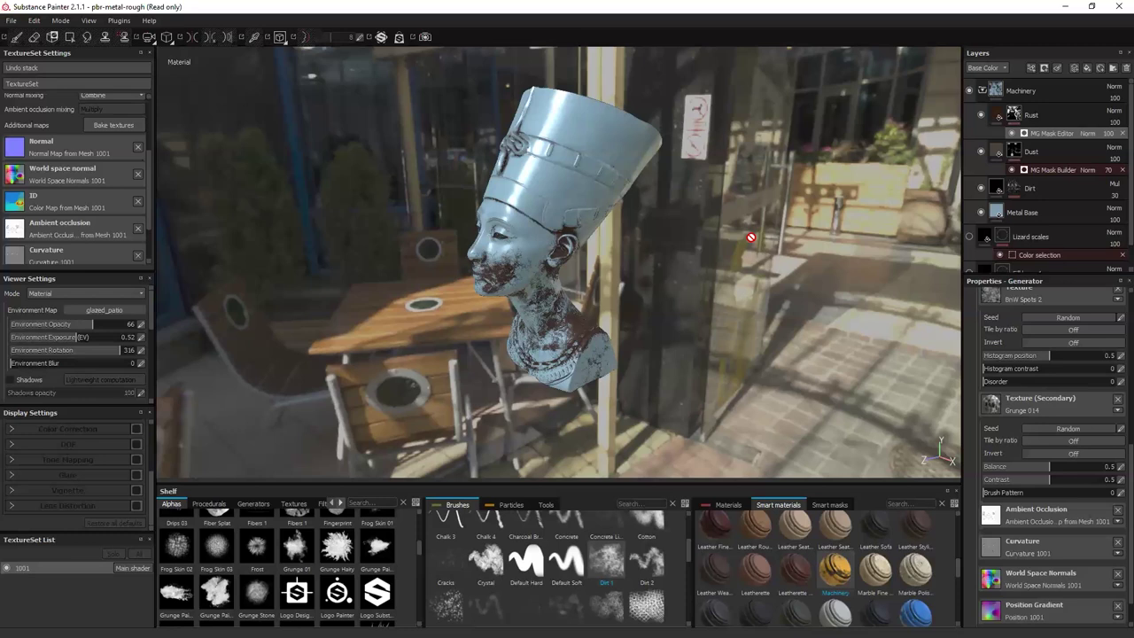
{"action": "right_click_drag", "start_coordinate": [666, 332], "coordinate": [791, 315], "text": "alt"}
{"action": "left_click_drag", "start_coordinate": [790, 315], "coordinate": [762, 315], "text": "alt"}
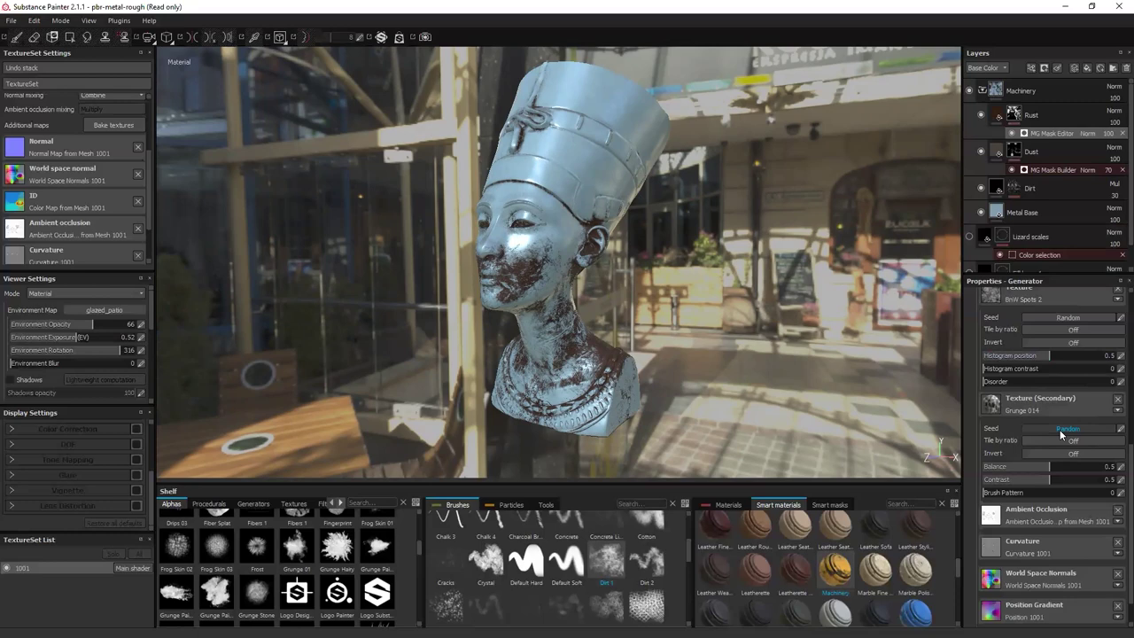
Re-randomize the secondary grunge seed and scroll the Smart materials shelf up to the bronze and copper materials.
{"action": "left_click", "coordinate": [1060, 430]}
{"action": "scroll", "coordinate": [806, 535], "scroll_direction": "up", "scroll_amount": 5}
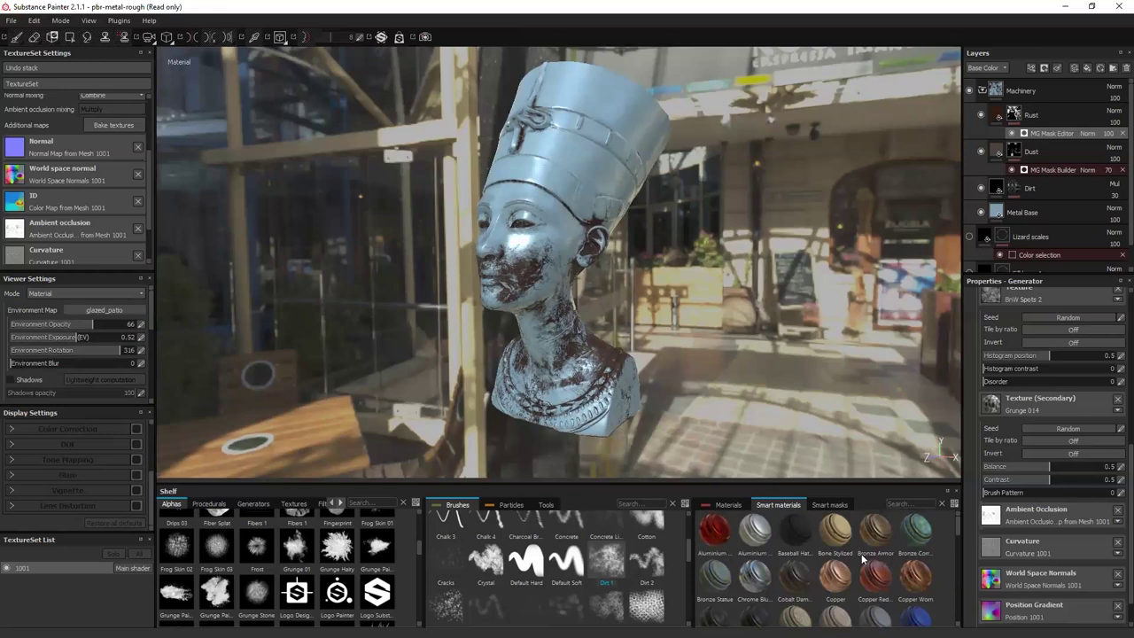
{"action": "left_click_drag", "start_coordinate": [897, 537], "coordinate": [379, 193]}
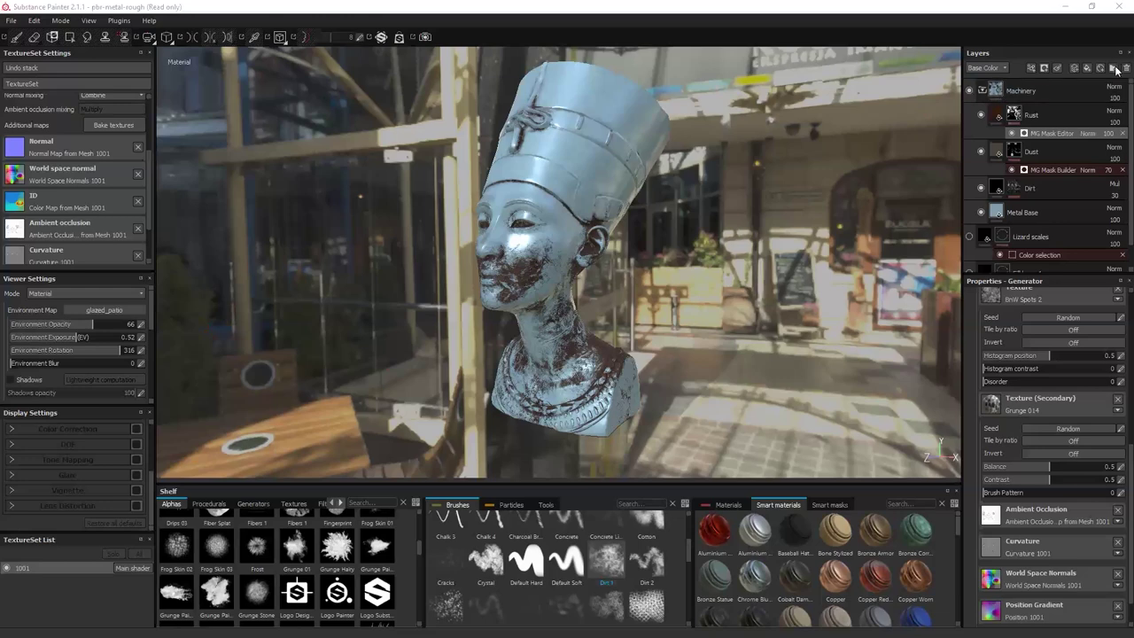
Delete the Machinery folder, set Environment Opacity to 0, and add Bronze Armor as a layer.
{"action": "left_click", "coordinate": [1083, 92]}
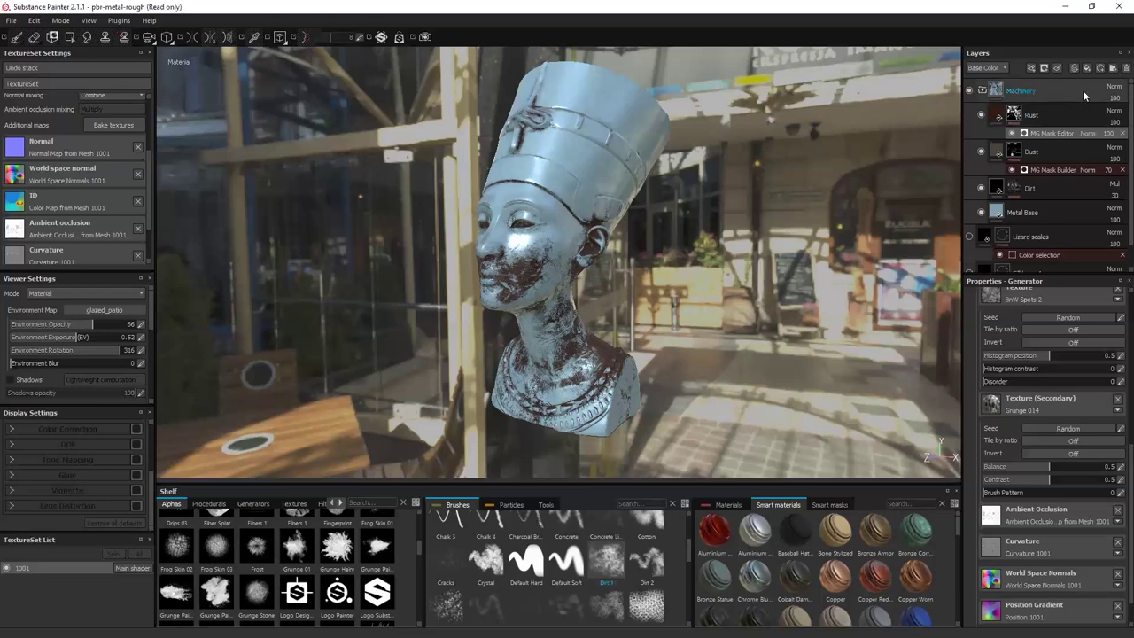
{"action": "left_click", "coordinate": [1125, 68]}
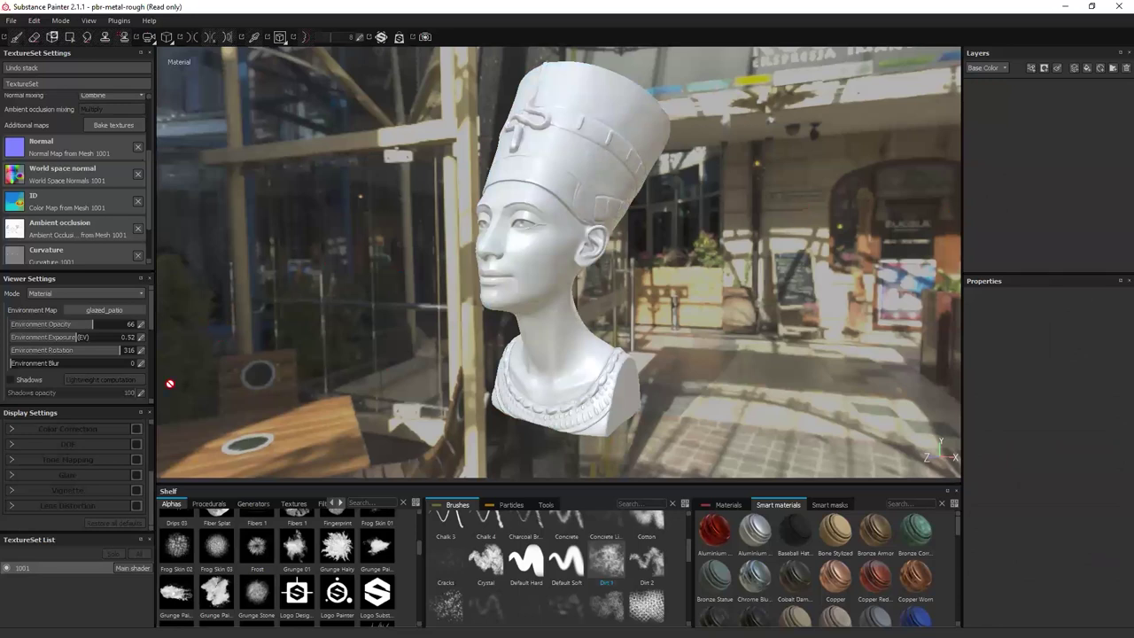
{"action": "left_click_drag", "start_coordinate": [60, 325], "coordinate": [0, 328]}
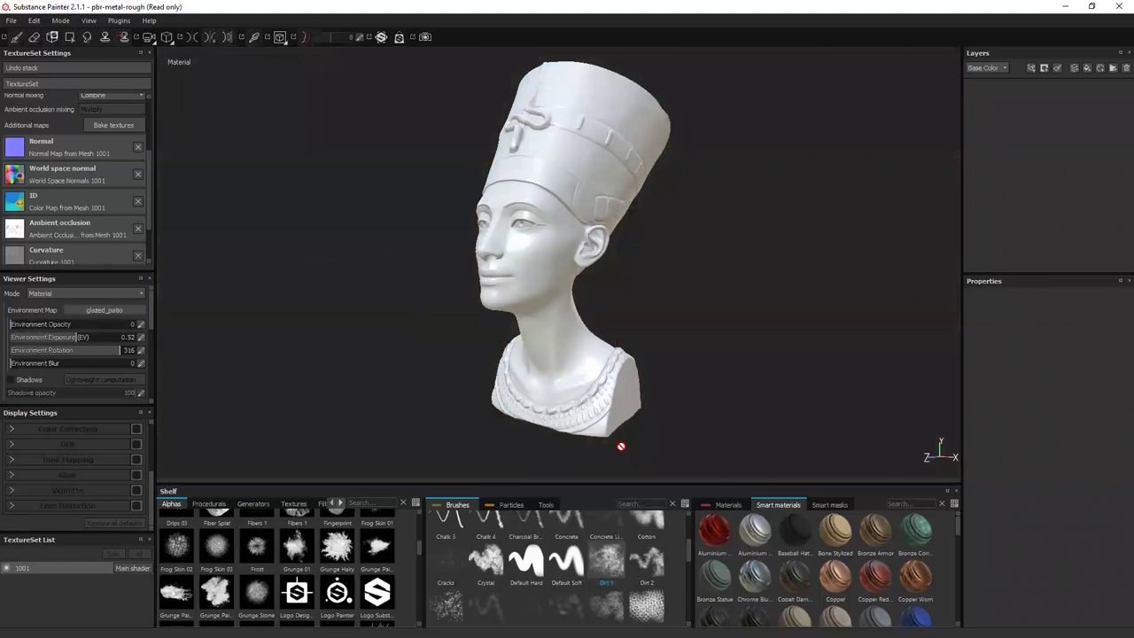
{"action": "left_click_drag", "start_coordinate": [780, 531], "coordinate": [622, 140]}
{"action": "left_click_drag", "start_coordinate": [880, 537], "coordinate": [1044, 106]}
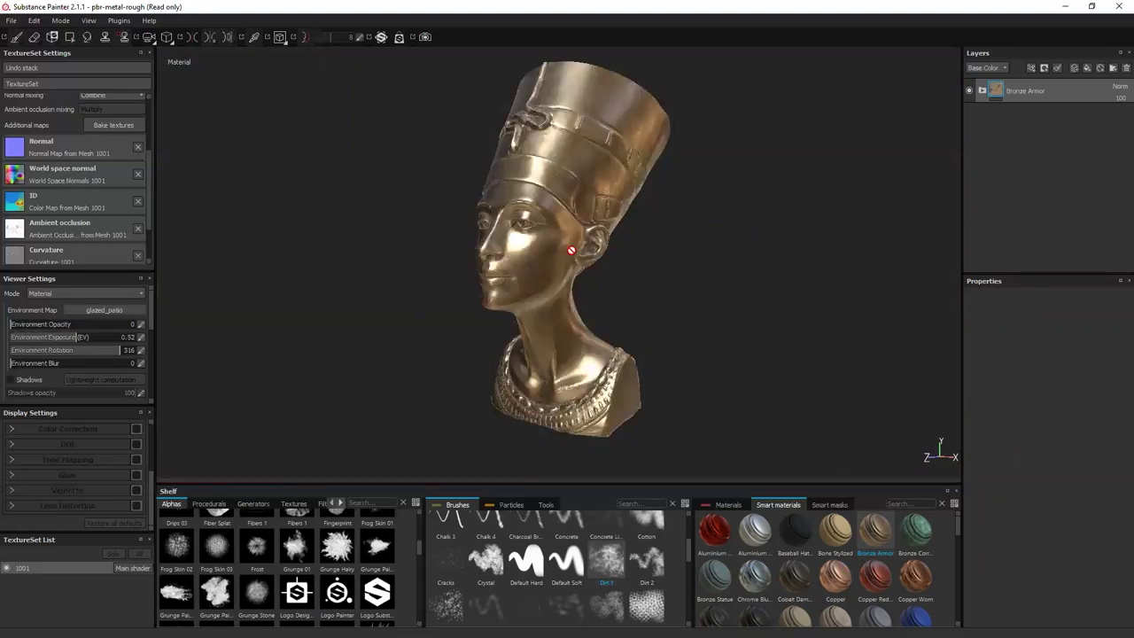
Turn the bust to a three-quarter view and stack Bronze Corroded above Bronze Armor.
{"action": "right_click_drag", "start_coordinate": [692, 266], "coordinate": [721, 319], "text": "alt"}
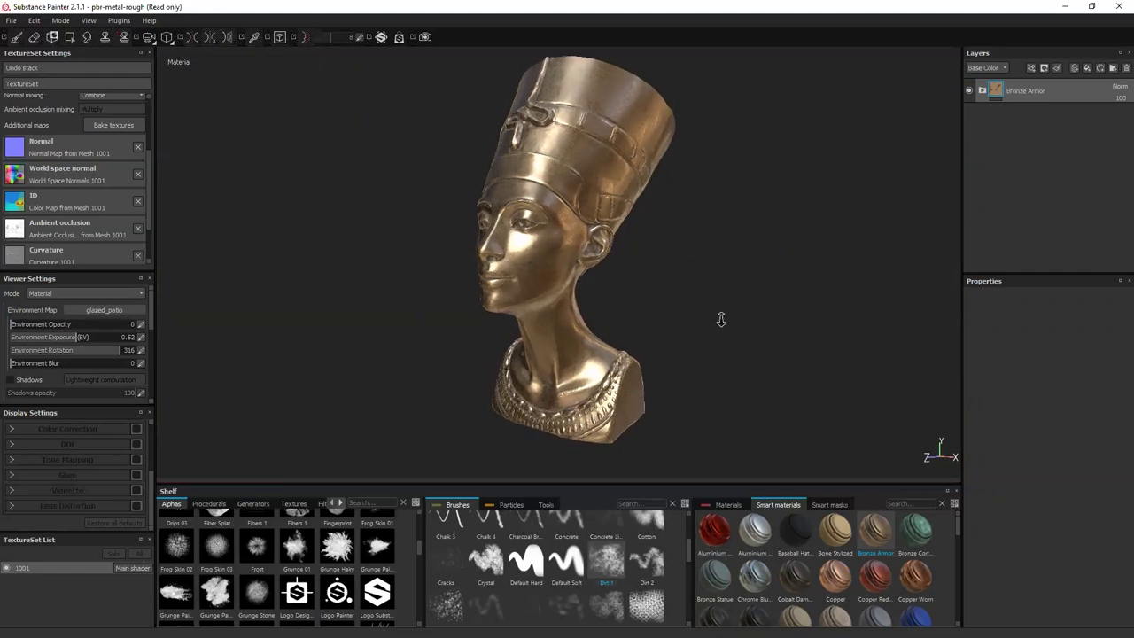
{"action": "left_click_drag", "start_coordinate": [721, 319], "coordinate": [615, 278], "text": "alt"}
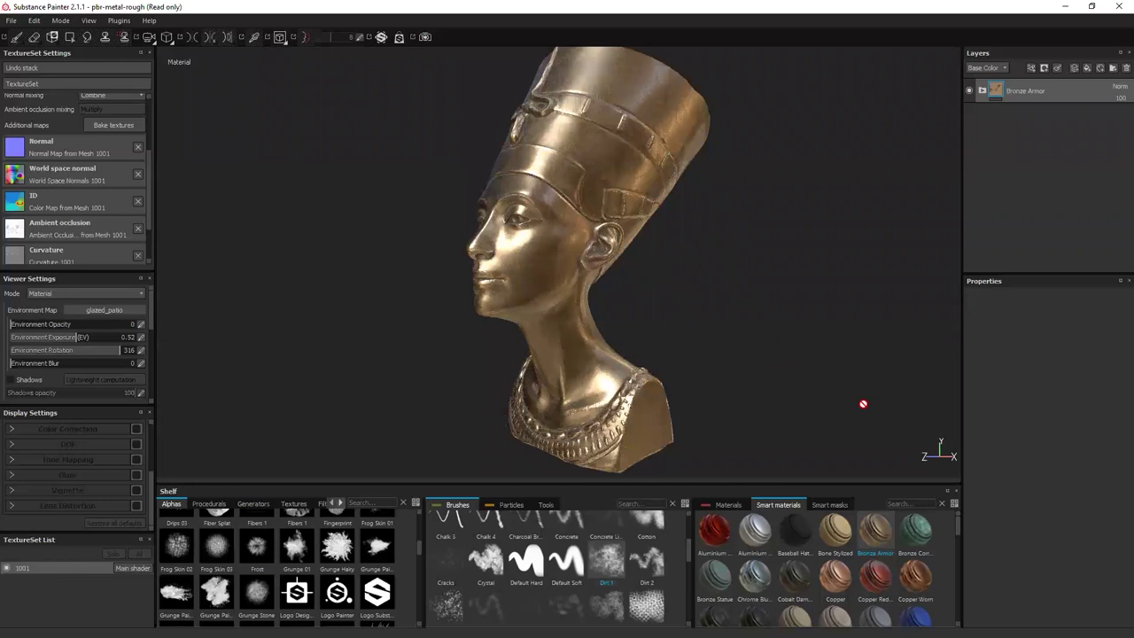
{"action": "left_click", "coordinate": [915, 530]}
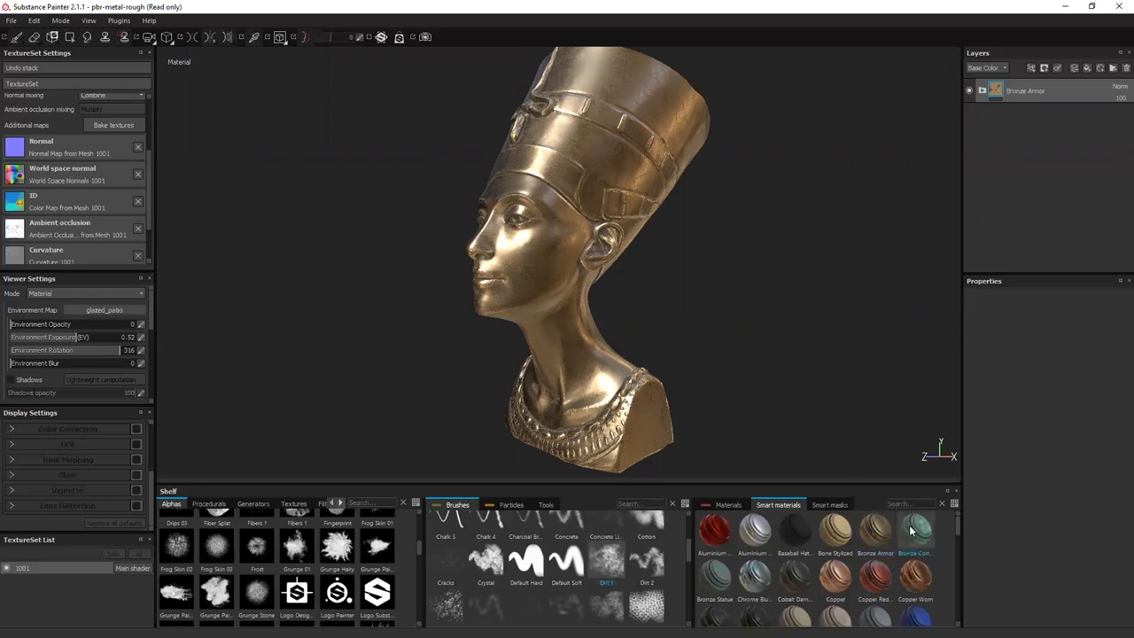
{"action": "mouse_move", "coordinate": [912, 532]}
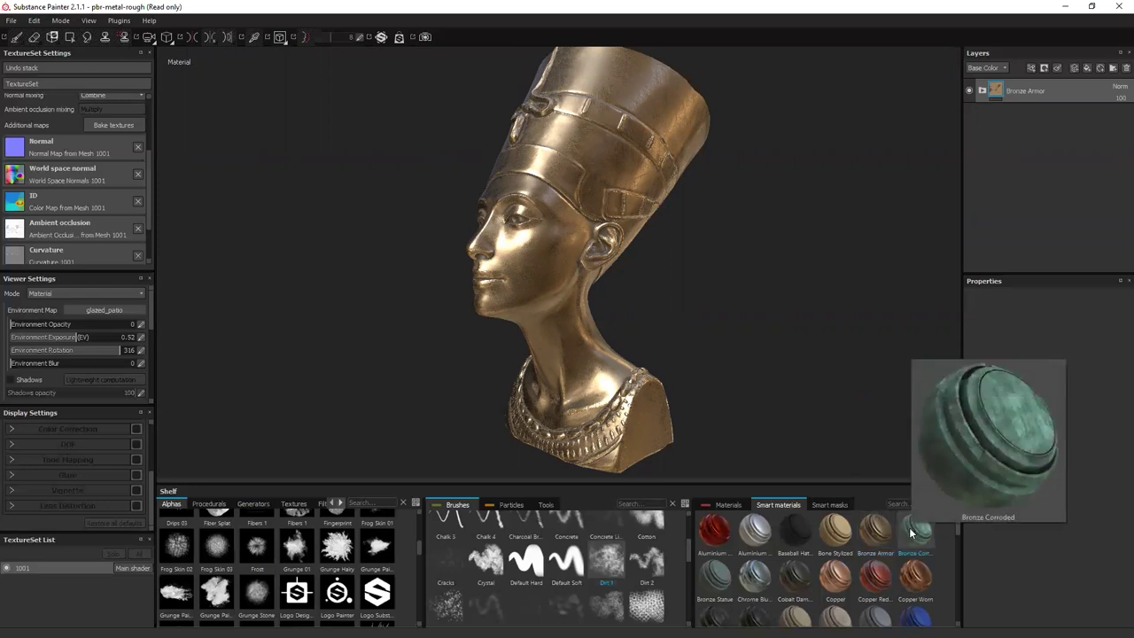
{"action": "left_click_drag", "start_coordinate": [912, 532], "coordinate": [1065, 78]}
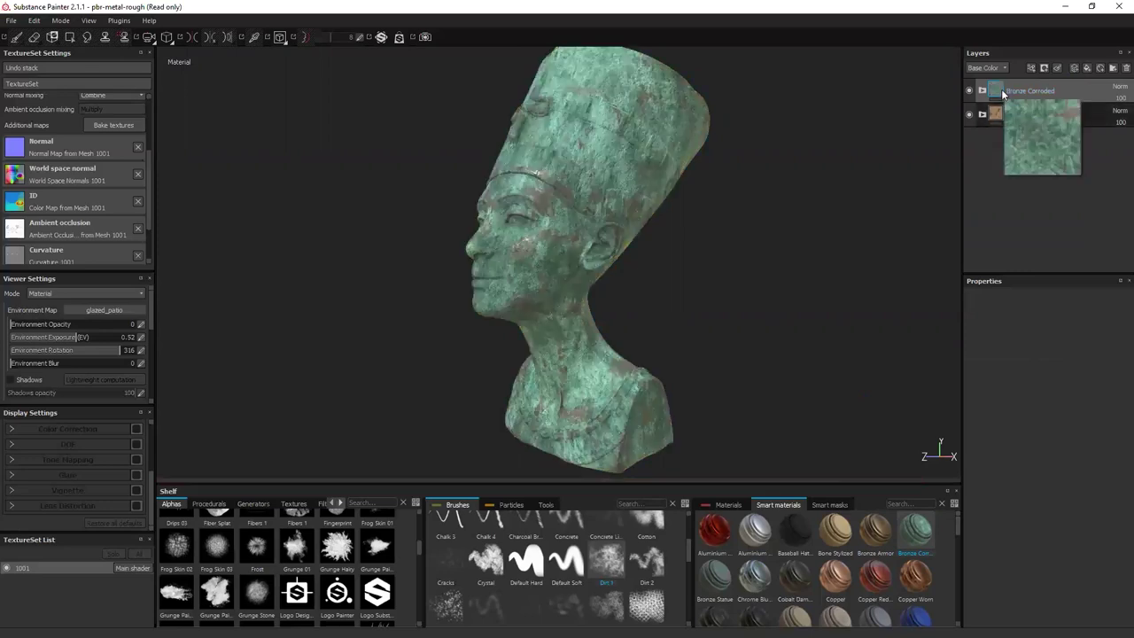
Zoom in close on the bust's face and turn it to a left profile.
{"action": "left_click", "coordinate": [749, 252]}
{"action": "mouse_move", "coordinate": [785, 281]}
{"action": "left_mouse_down", "text": "alt"}
{"action": "mouse_move", "coordinate": [777, 296]}
{"action": "mouse_move", "coordinate": [600, 238]}
{"action": "left_mouse_up", "text": "alt"}
{"action": "right_click_drag", "start_coordinate": [599, 238], "coordinate": [685, 281], "text": "alt"}
{"action": "mouse_move", "coordinate": [685, 281]}
{"action": "left_mouse_down", "text": "alt"}
{"action": "mouse_move", "coordinate": [648, 284]}
{"action": "mouse_move", "coordinate": [567, 252]}
{"action": "left_mouse_up", "text": "alt"}
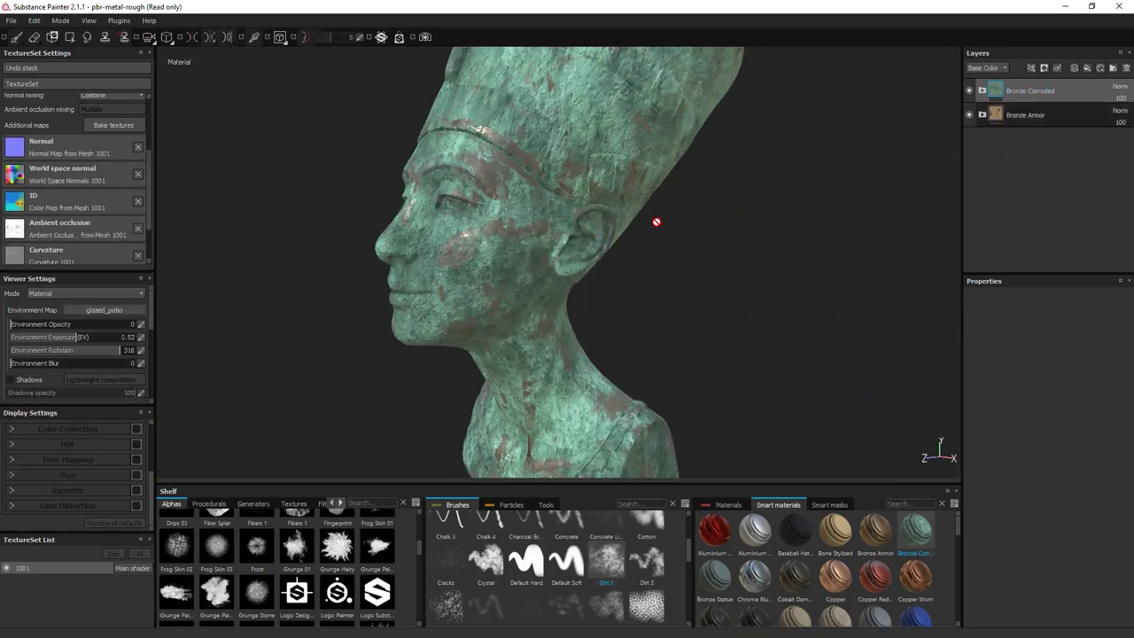
Toggle Bronze Corroded's Dirt Drips, Oxydation and Base Metal sublayers to compare, then collapse the group and open the mask options.
{"action": "left_click", "coordinate": [968, 91]}
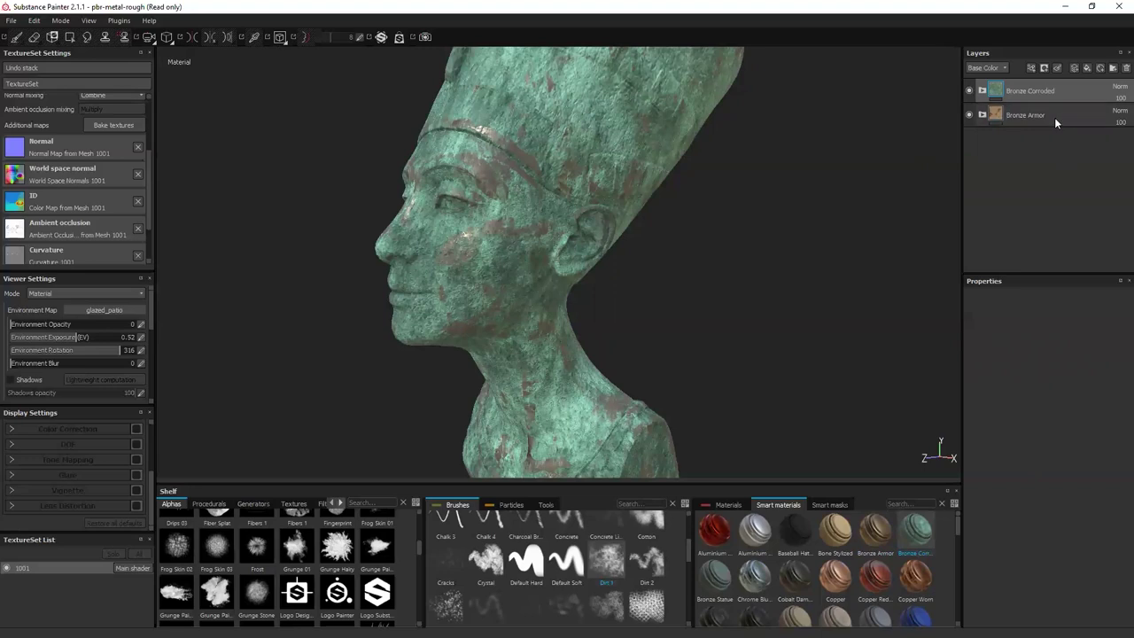
{"action": "left_click", "coordinate": [983, 91]}
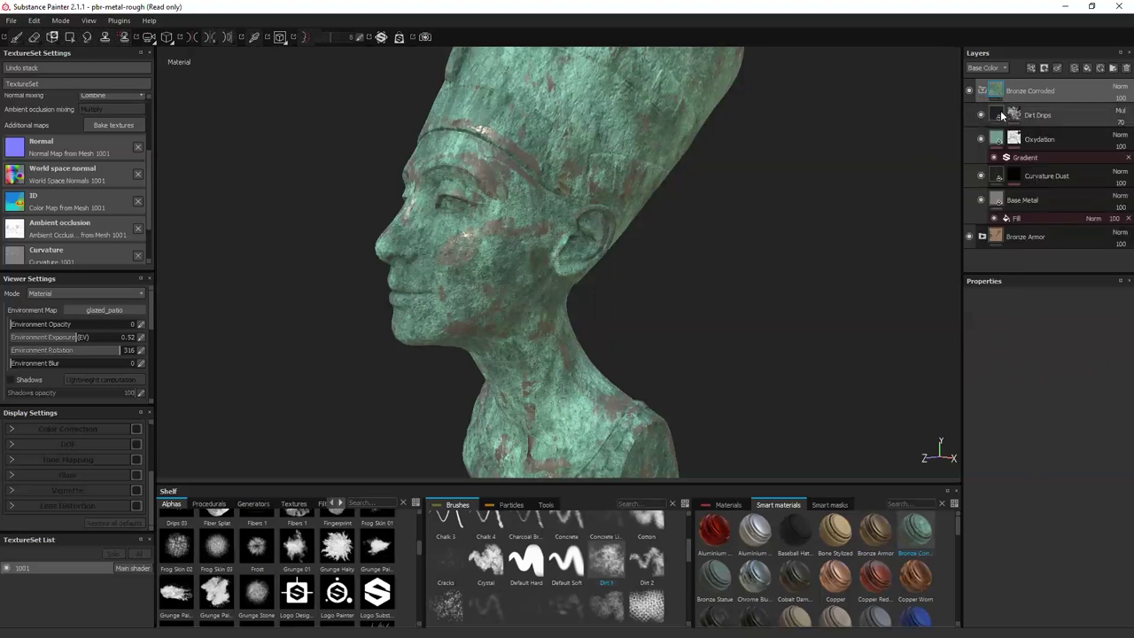
{"action": "left_click", "coordinate": [981, 115]}
{"action": "left_click", "coordinate": [982, 115]}
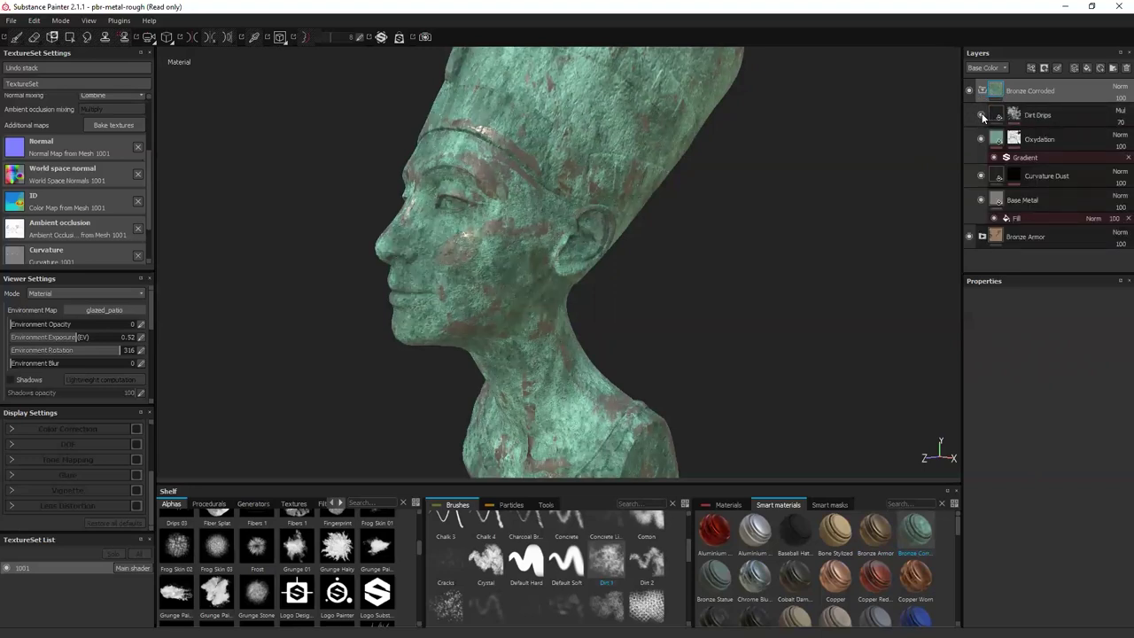
{"action": "left_click", "coordinate": [980, 139]}
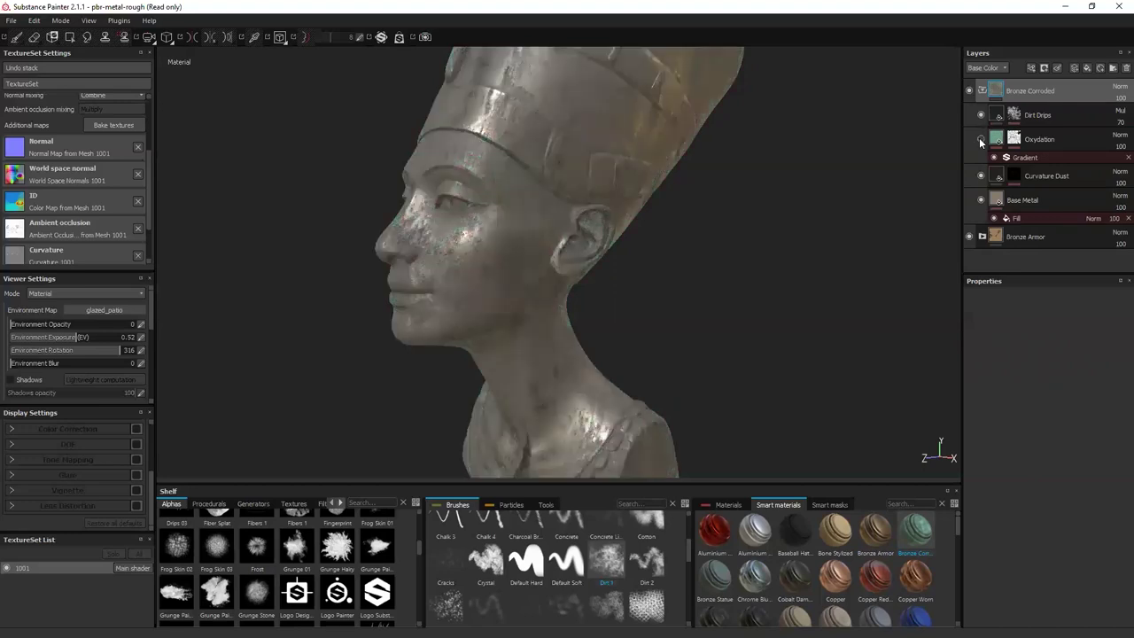
{"action": "left_click", "coordinate": [980, 139]}
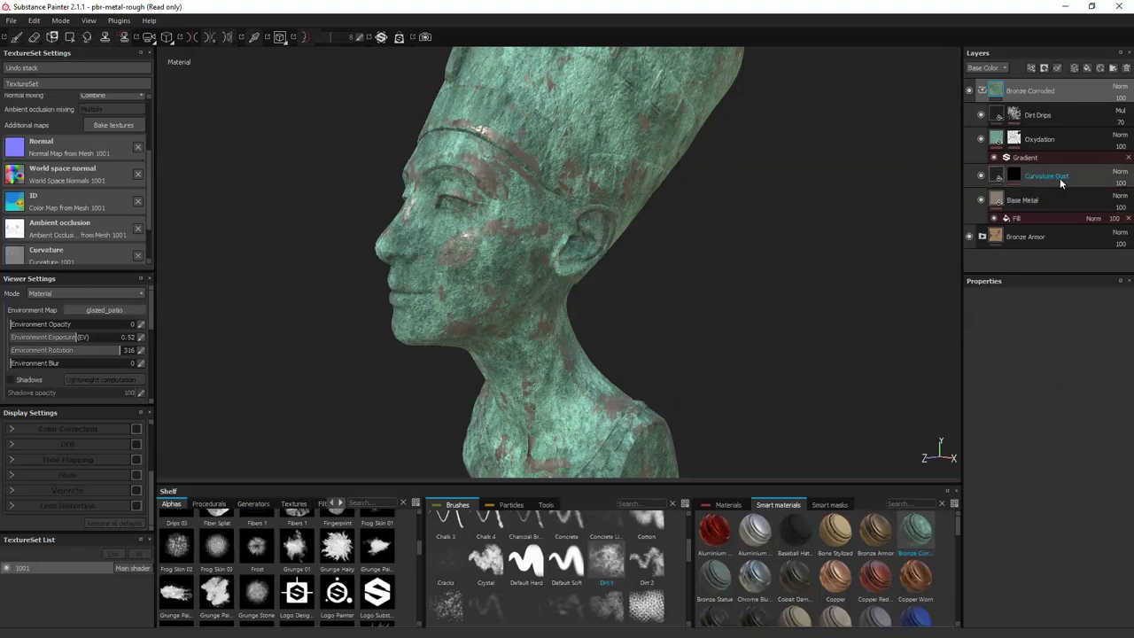
{"action": "left_click", "coordinate": [980, 199]}
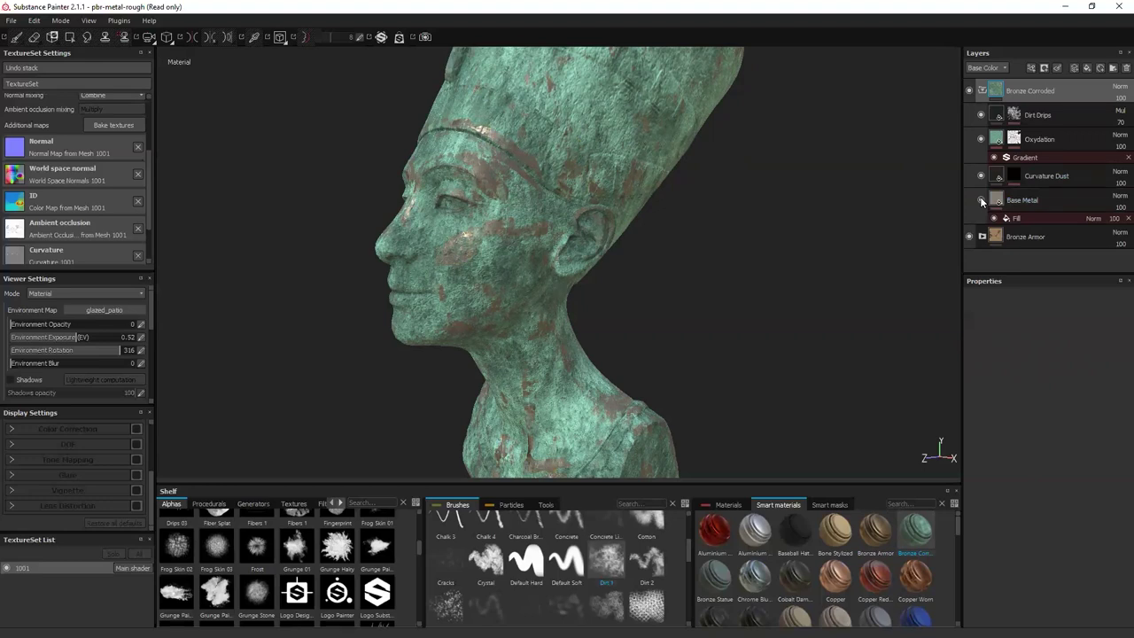
{"action": "left_click", "coordinate": [980, 199]}
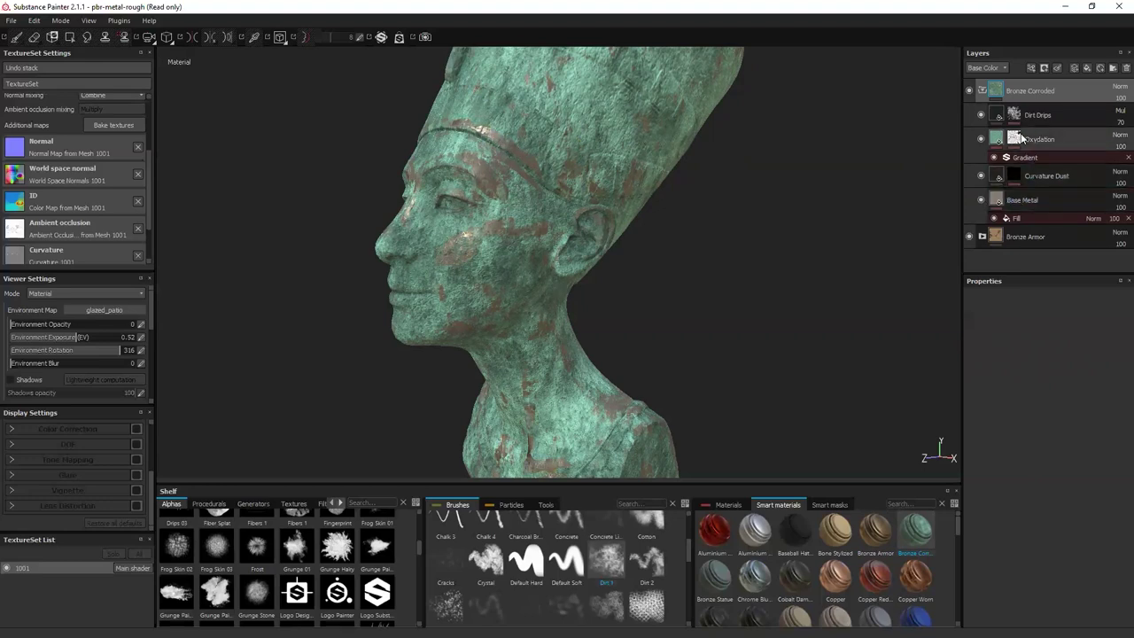
{"action": "left_click", "coordinate": [982, 91]}
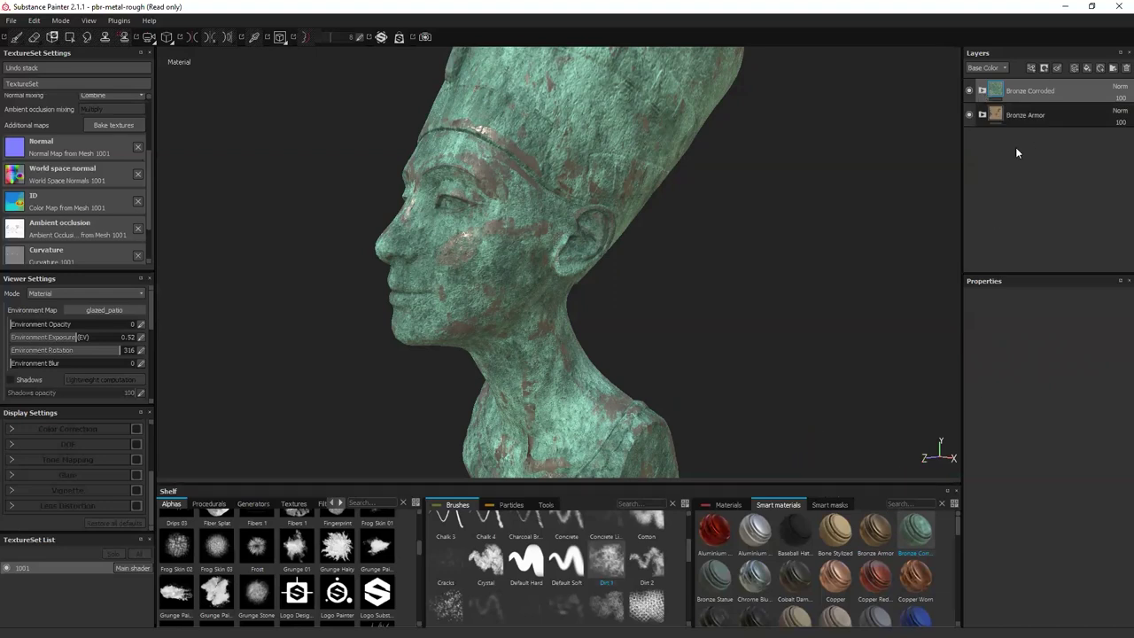
{"action": "left_click", "coordinate": [1045, 68]}
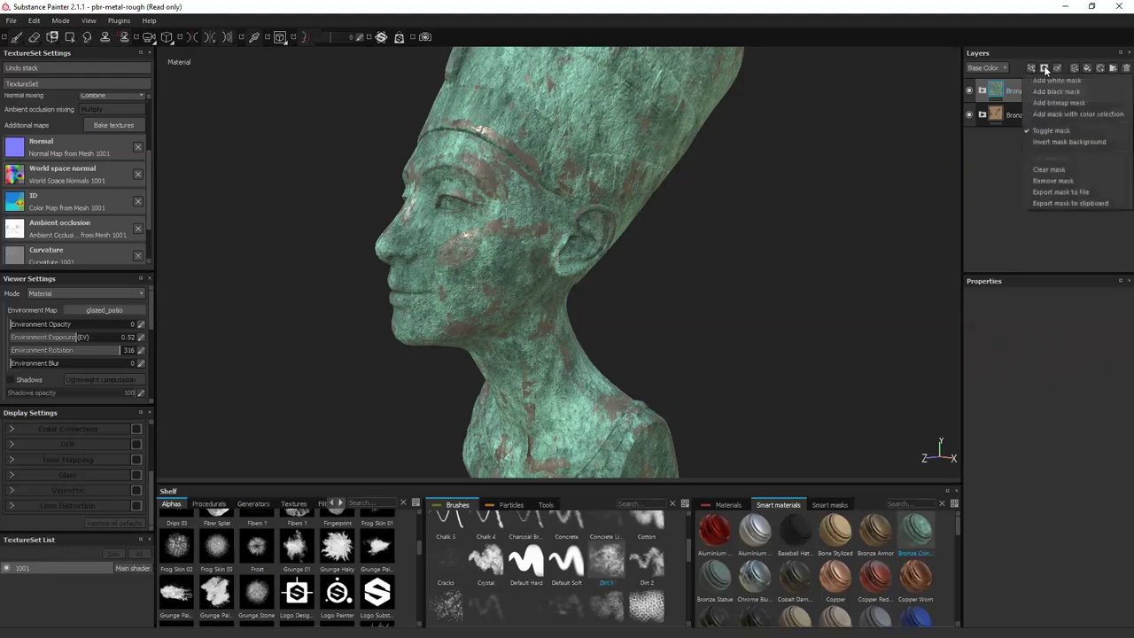
Give Bronze Corroded a black mask and turn the bust's face toward the viewer.
{"action": "left_click", "coordinate": [1055, 92]}
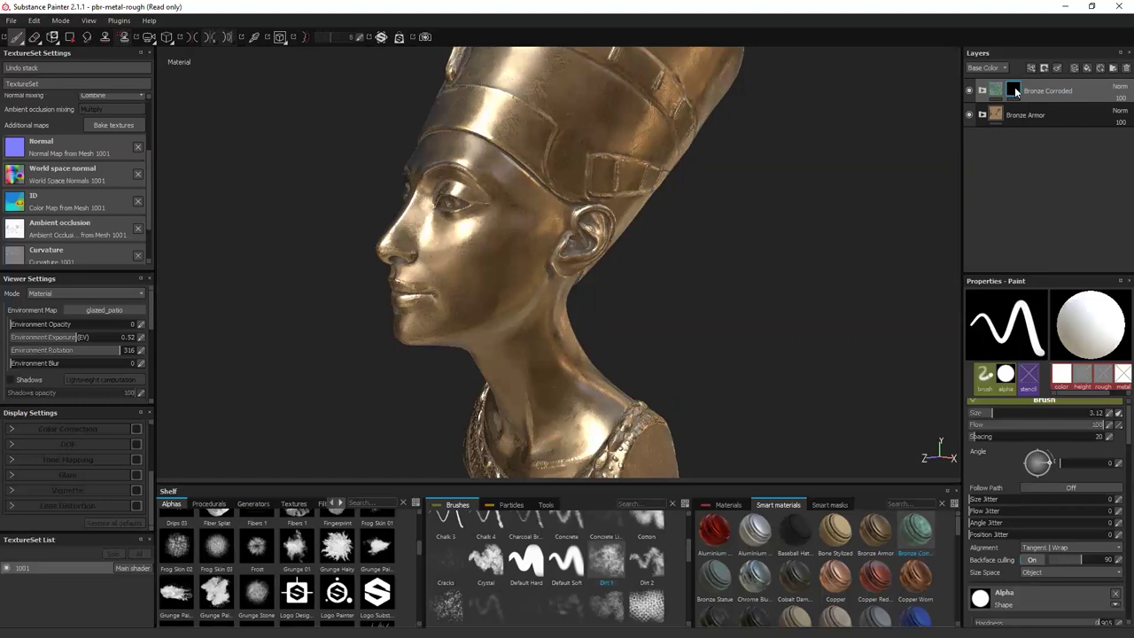
{"action": "left_click_drag", "start_coordinate": [514, 233], "coordinate": [516, 239], "text": "alt"}
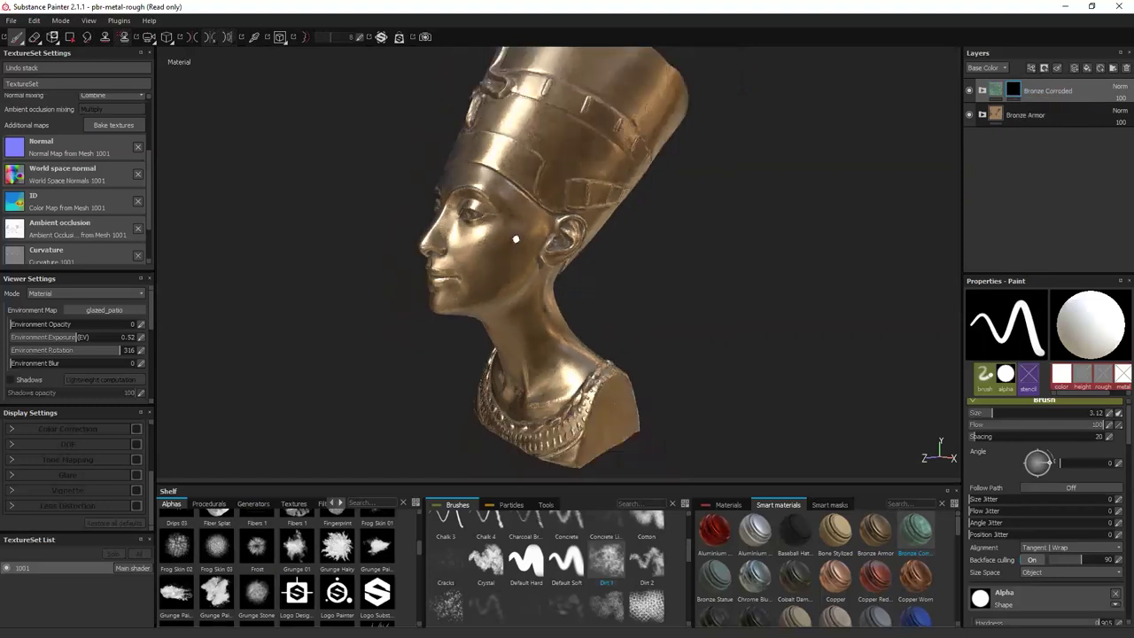
{"action": "scroll", "coordinate": [515, 240], "scroll_direction": "up", "scroll_amount": 3}
{"action": "left_click_drag", "start_coordinate": [524, 239], "coordinate": [540, 237], "text": "alt"}
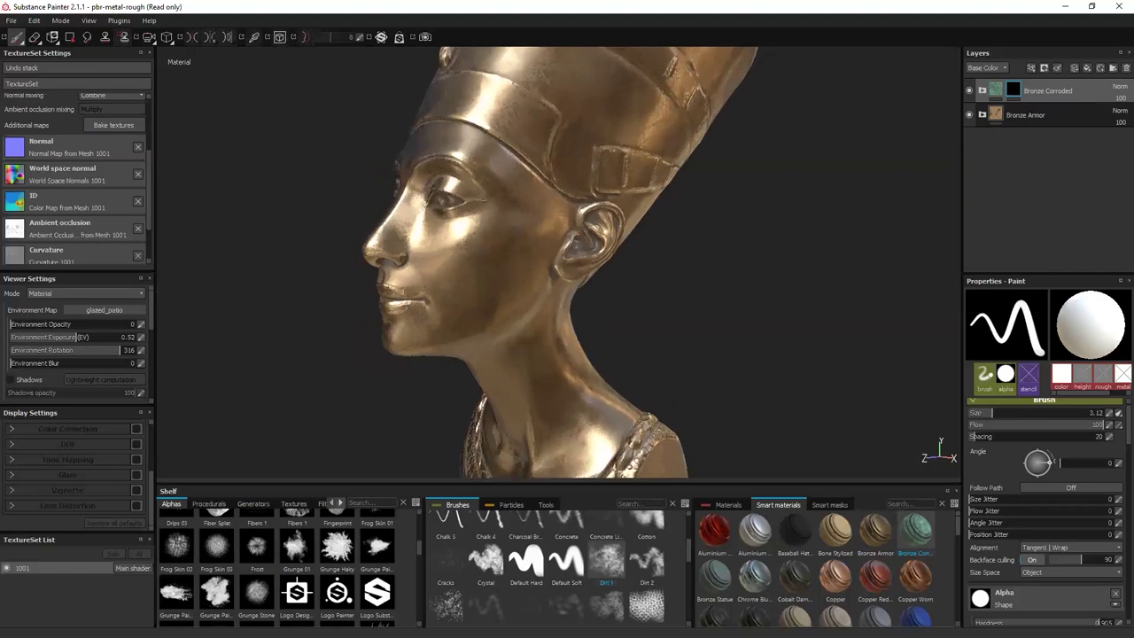
Enlarge the brush to about 14.49 and set its alpha to Dirt 04.
{"action": "right_click_drag", "start_coordinate": [537, 242], "coordinate": [571, 242], "text": "ctrl"}
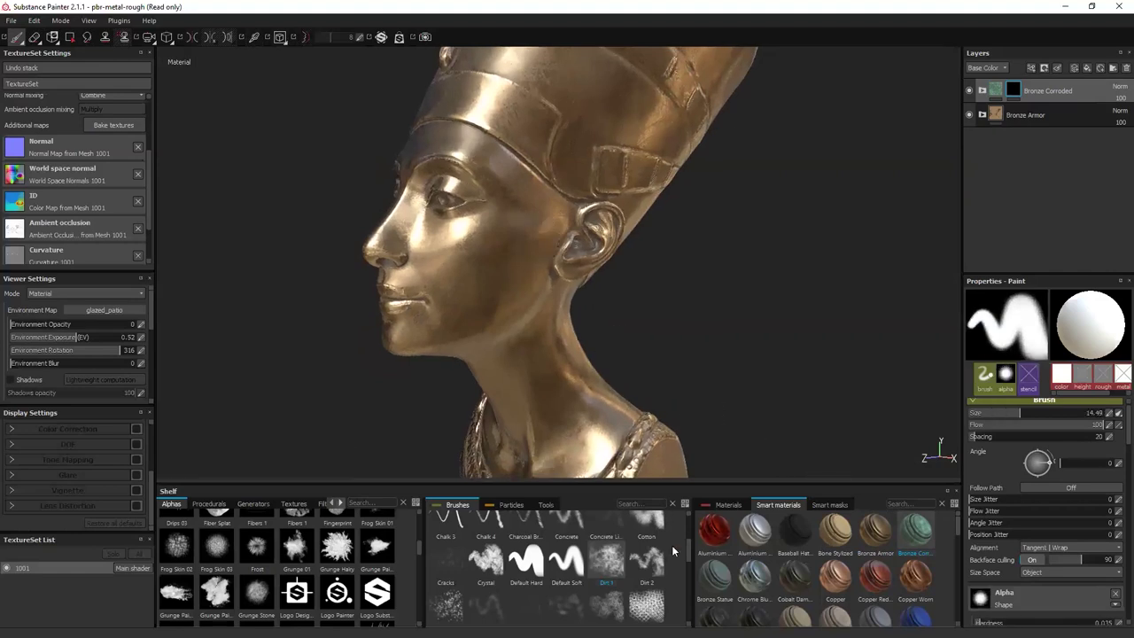
{"action": "left_click", "coordinate": [216, 547]}
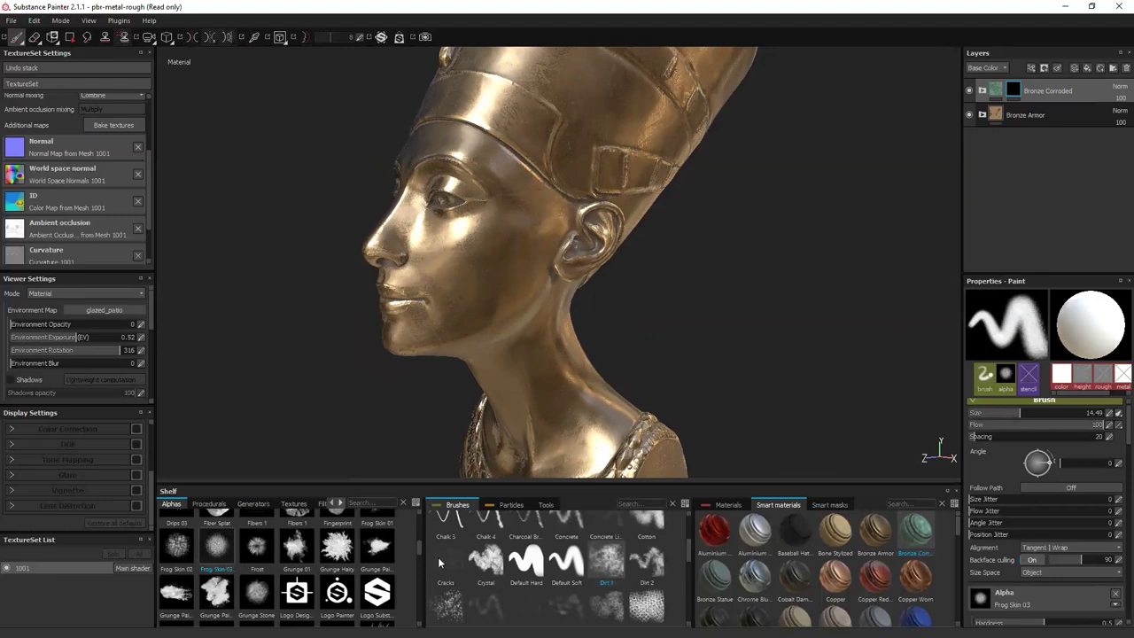
{"action": "scroll", "coordinate": [418, 528], "scroll_direction": "up", "scroll_amount": 4}
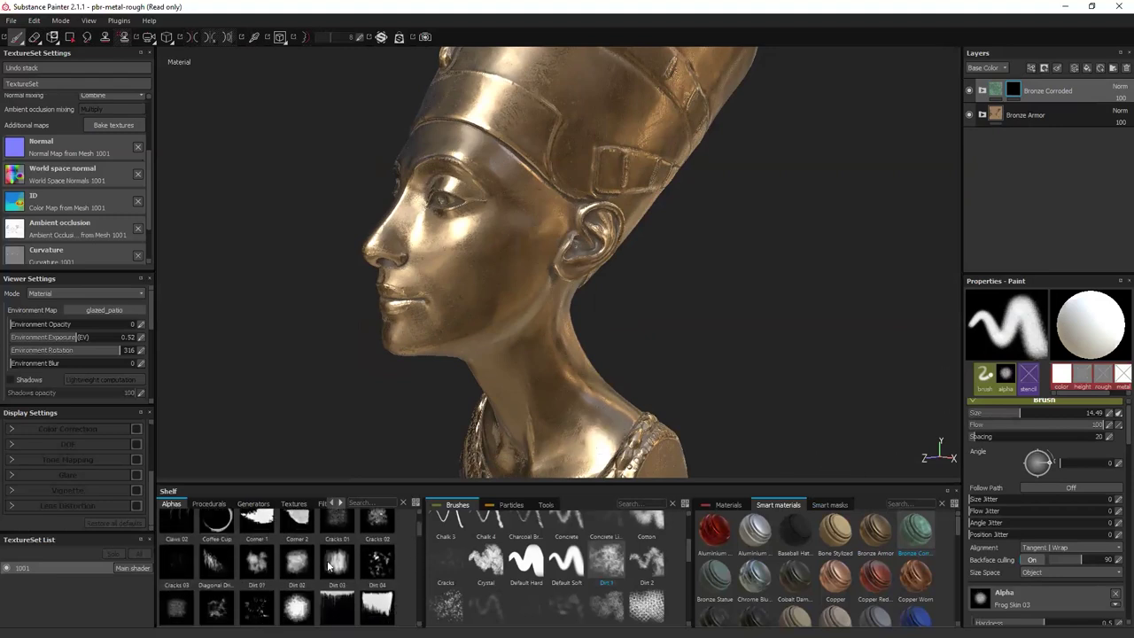
{"action": "left_click", "coordinate": [337, 563]}
{"action": "left_click", "coordinate": [378, 562]}
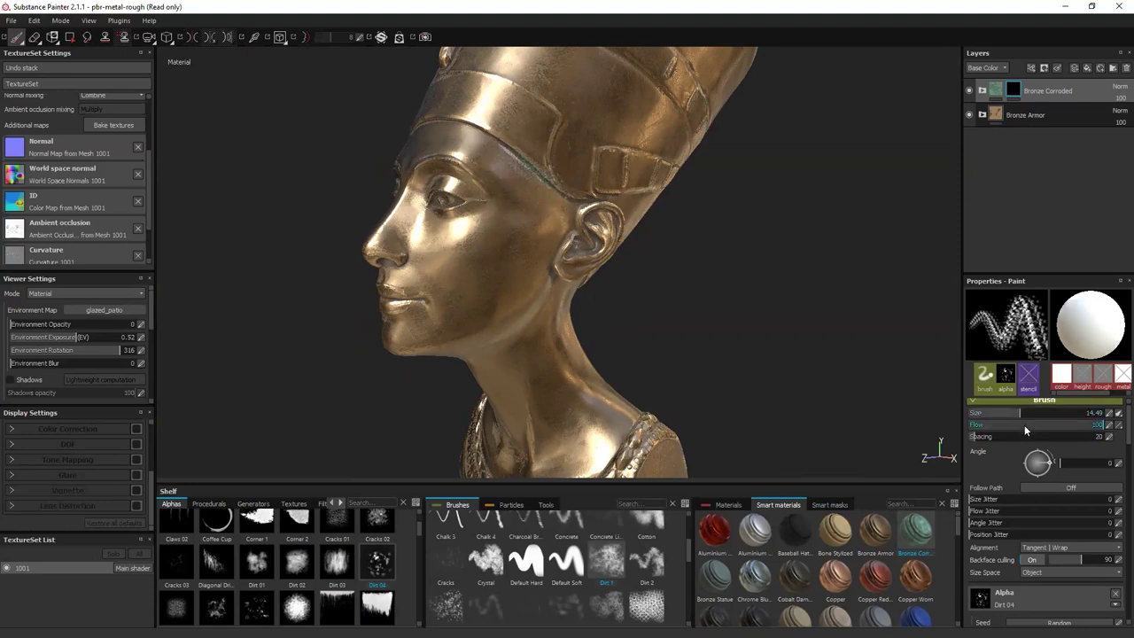
Set brush flow 67, spacing 59, size and flow jitter 18, angle and position jitter, size 3.56.
{"action": "left_click_drag", "start_coordinate": [1075, 425], "coordinate": [987, 438]}
{"action": "left_click", "coordinate": [998, 437]}
{"action": "left_click", "coordinate": [989, 500]}
{"action": "left_click_drag", "start_coordinate": [989, 501], "coordinate": [1004, 535]}
{"action": "left_click", "coordinate": [993, 512]}
{"action": "left_click", "coordinate": [999, 535]}
{"action": "right_click_drag", "start_coordinate": [535, 168], "coordinate": [500, 168], "text": "ctrl"}
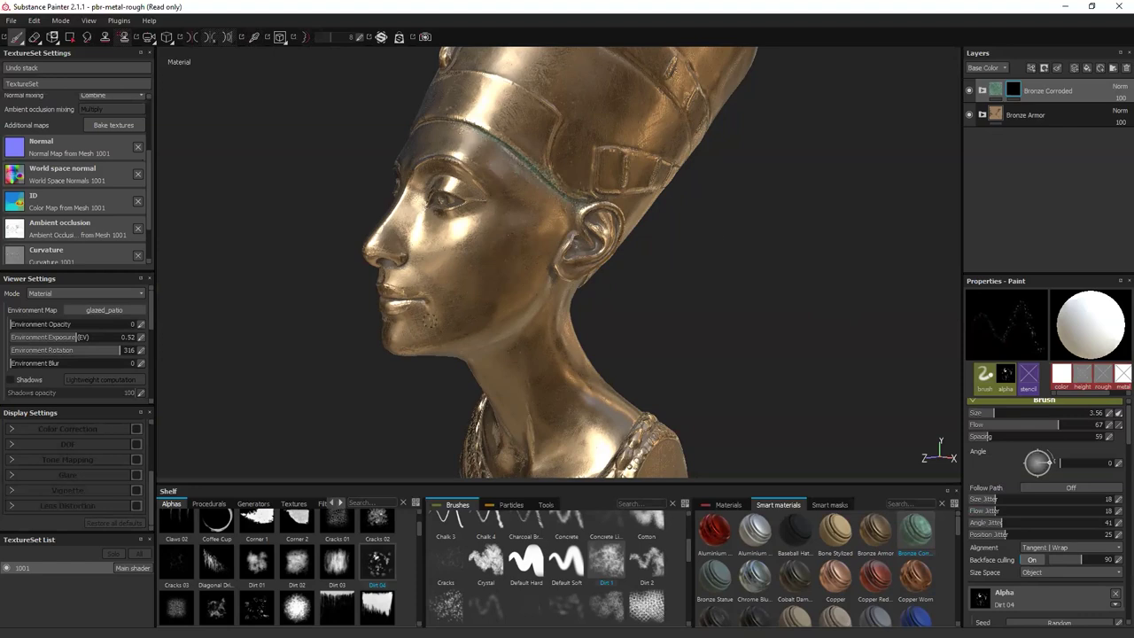
{"action": "left_click", "coordinate": [831, 505]}
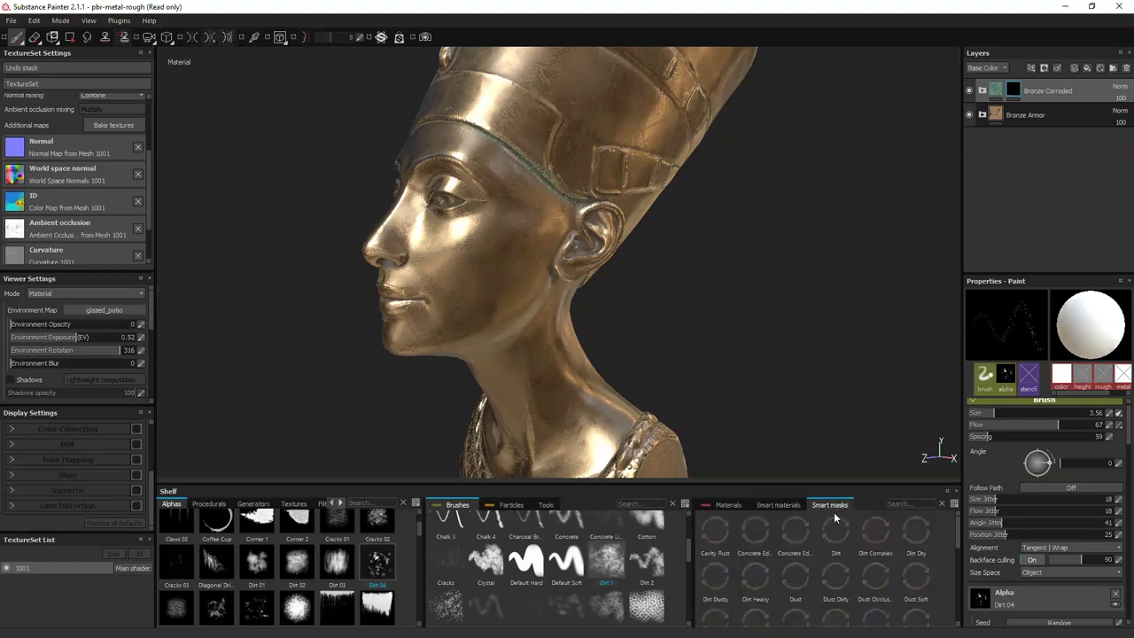
Apply the Dirt Complex smart mask to the Bronze Corroded layer's mask.
{"action": "mouse_move", "coordinate": [865, 553]}
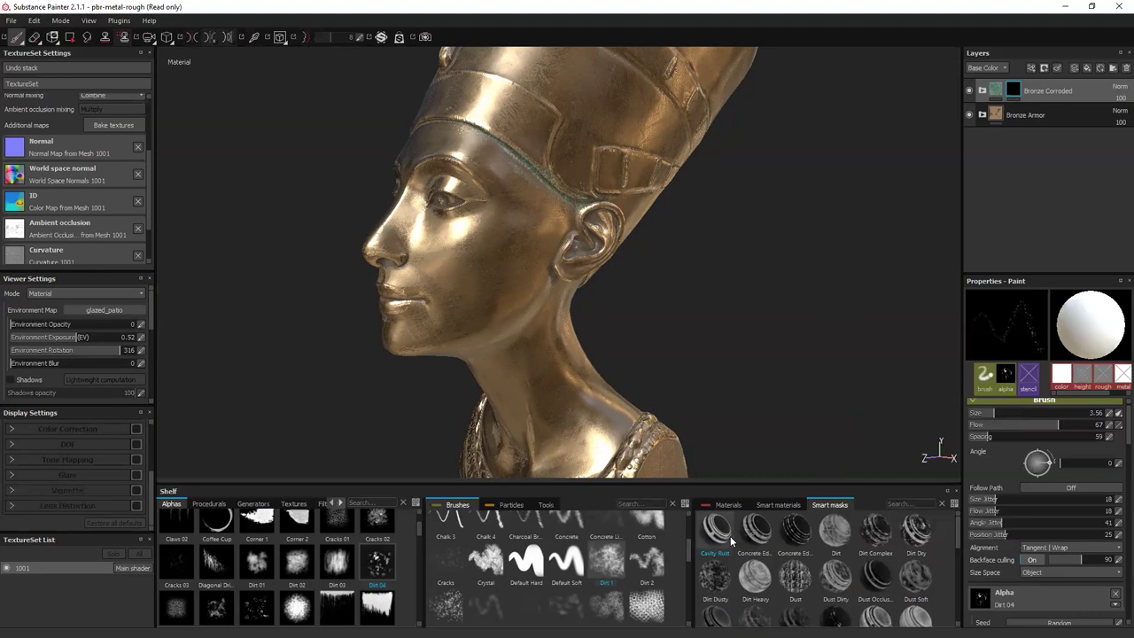
{"action": "mouse_move", "coordinate": [726, 533]}
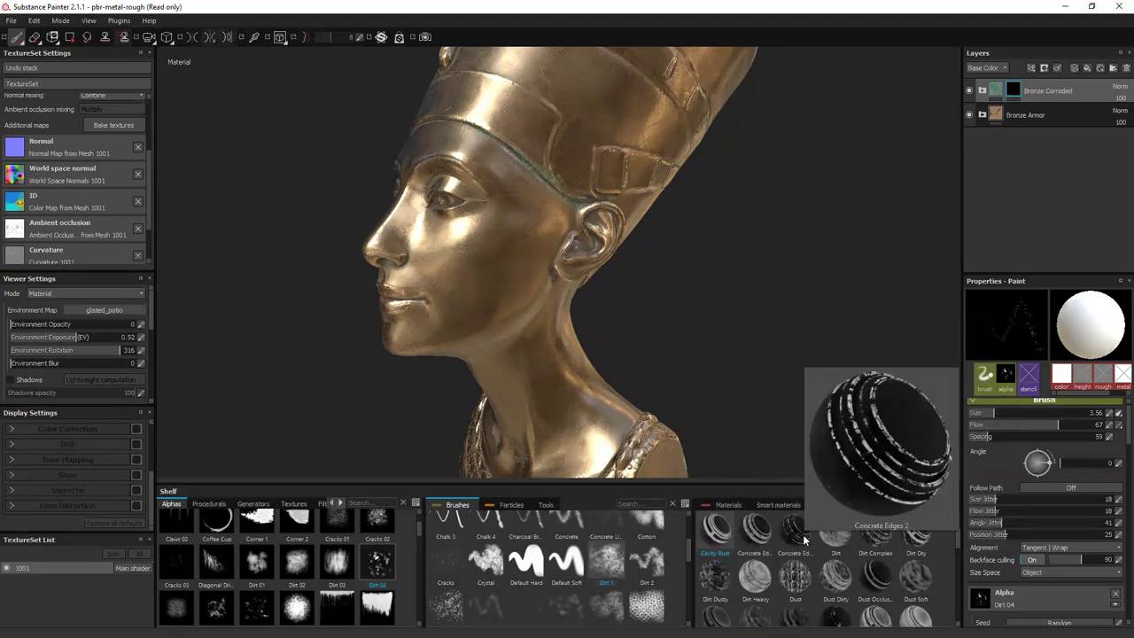
{"action": "left_click", "coordinate": [880, 537]}
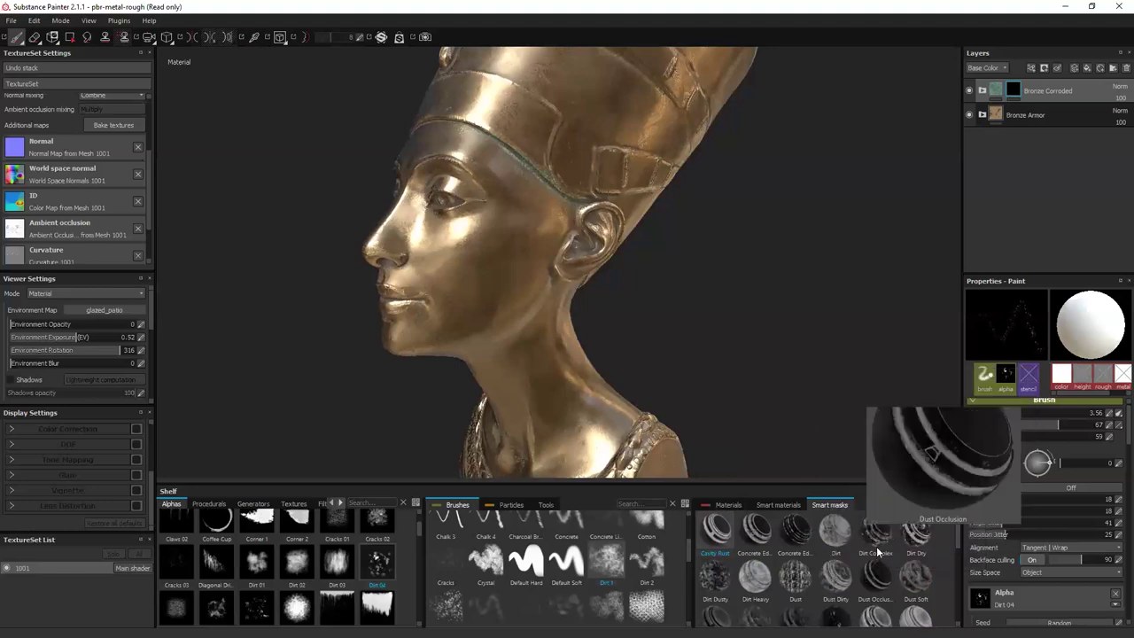
{"action": "left_click_drag", "start_coordinate": [886, 536], "coordinate": [1031, 93]}
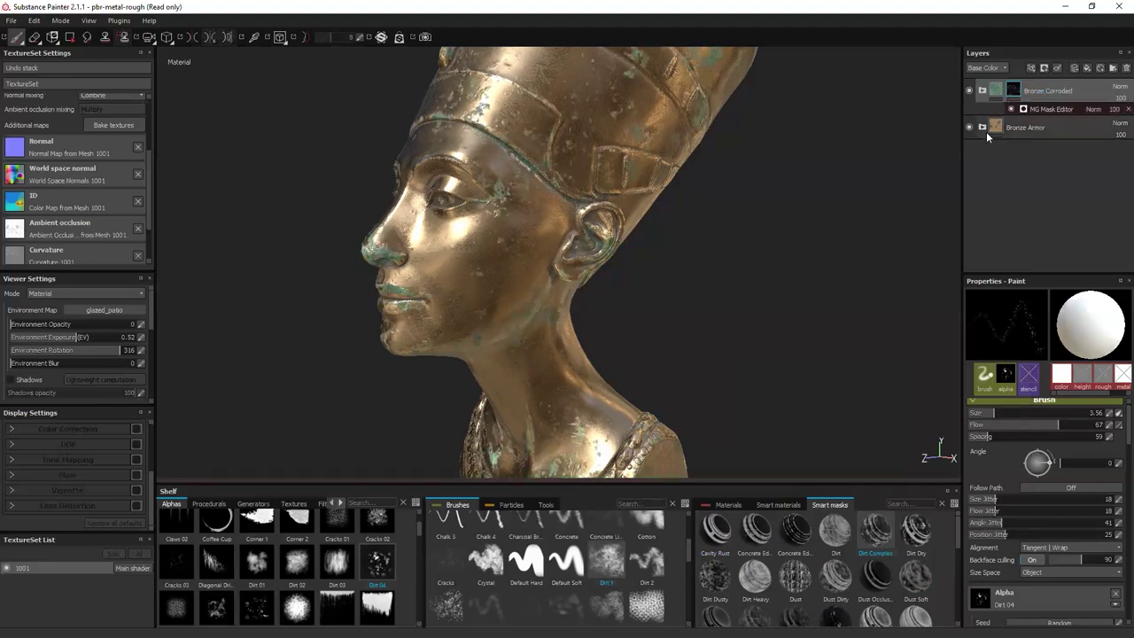
Keep the Bronze Corroded name, orbit the bust frontally, and select the mask's generator.
{"action": "double_click", "coordinate": [1049, 92]}
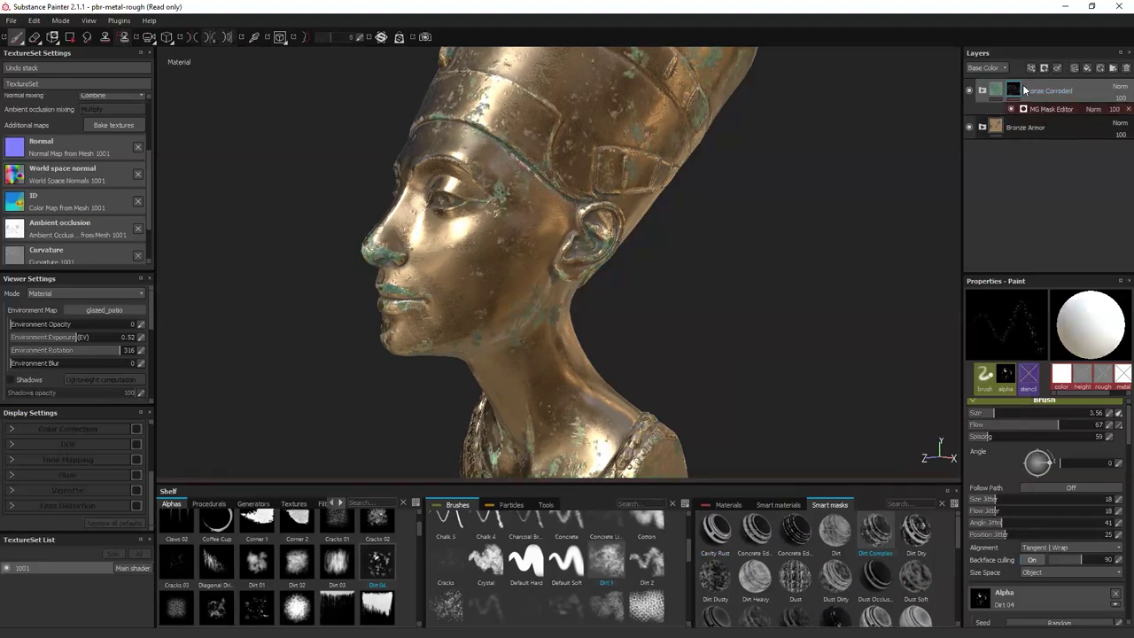
{"action": "left_click", "coordinate": [1029, 108]}
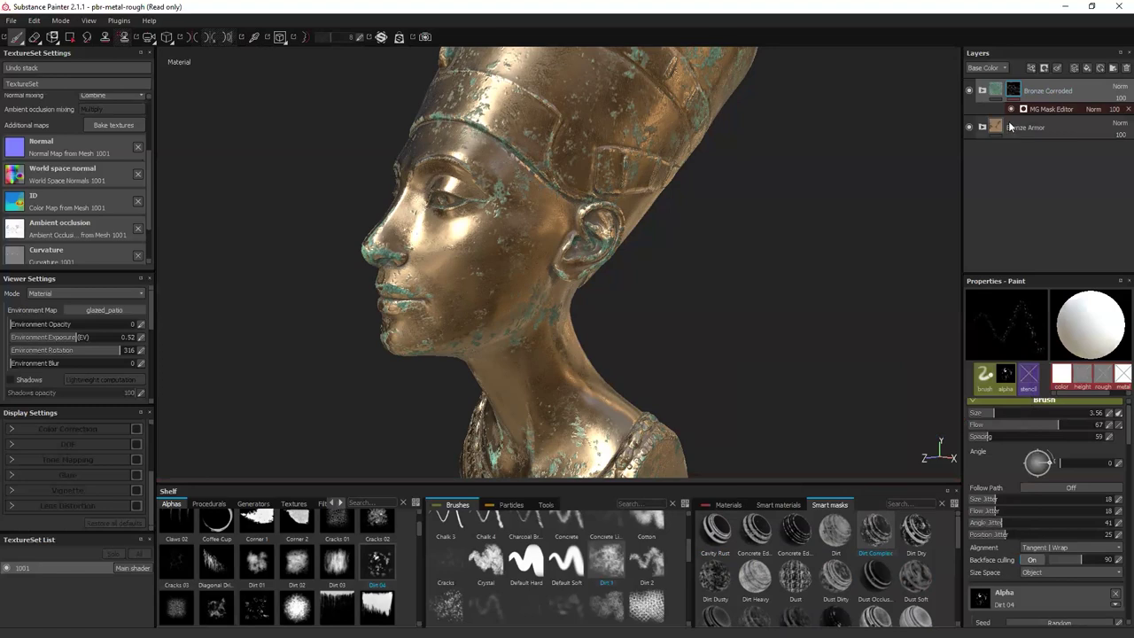
{"action": "left_click_drag", "start_coordinate": [754, 245], "coordinate": [895, 191], "text": "alt"}
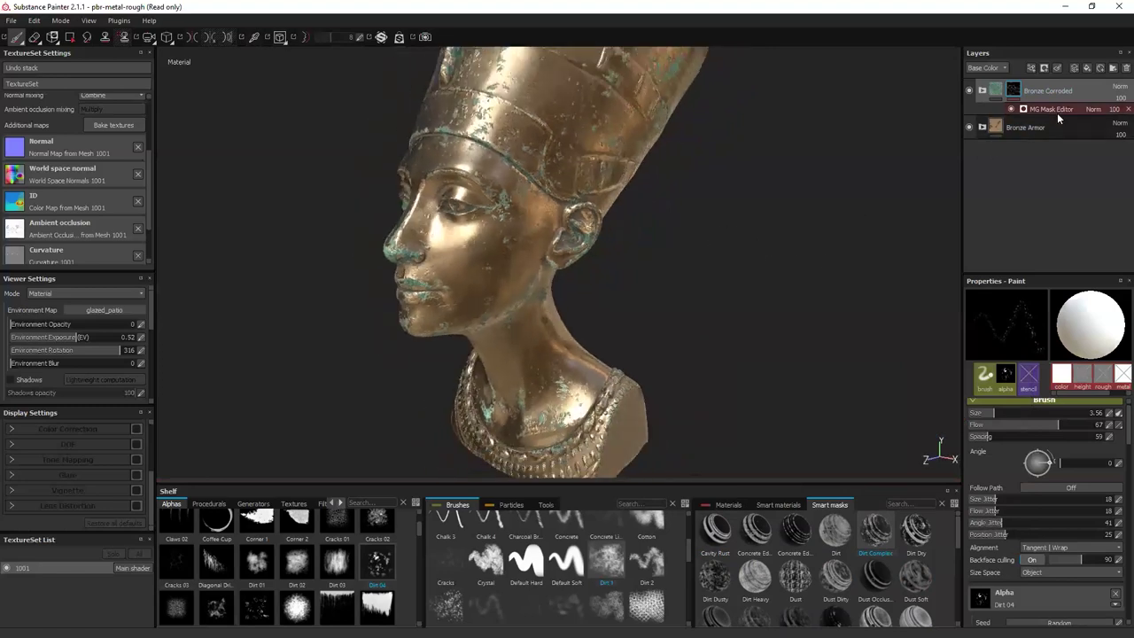
{"action": "left_click", "coordinate": [1054, 109]}
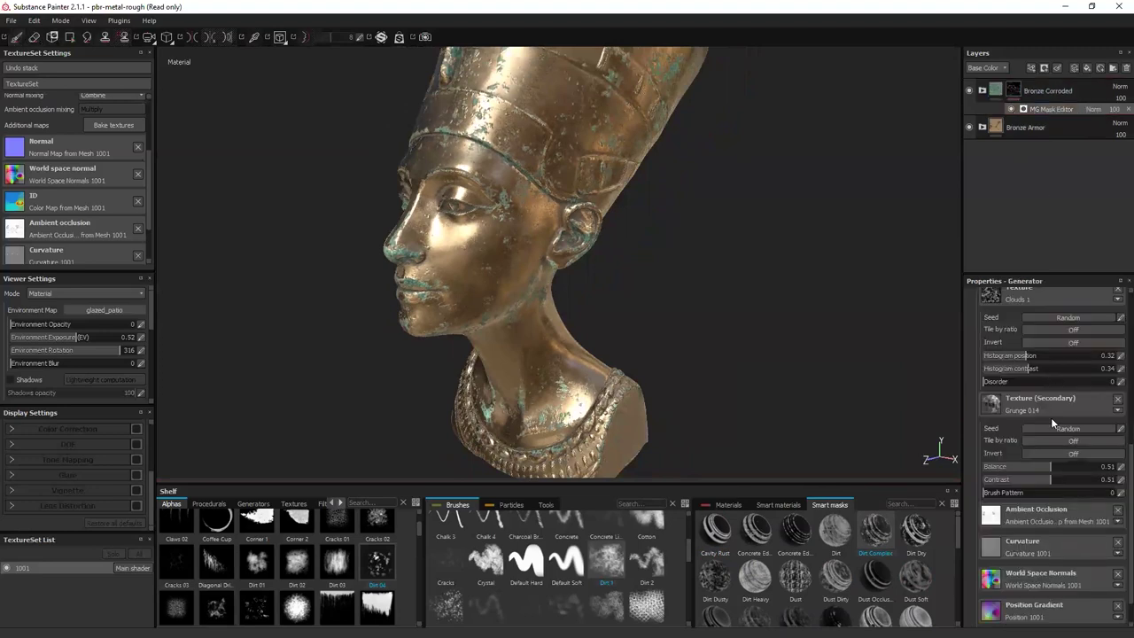
In the MG Mask Editor, set Texture 2 to 0.56 and Texture to 0.03.
{"action": "scroll", "coordinate": [1070, 423], "scroll_direction": "up", "scroll_amount": 2}
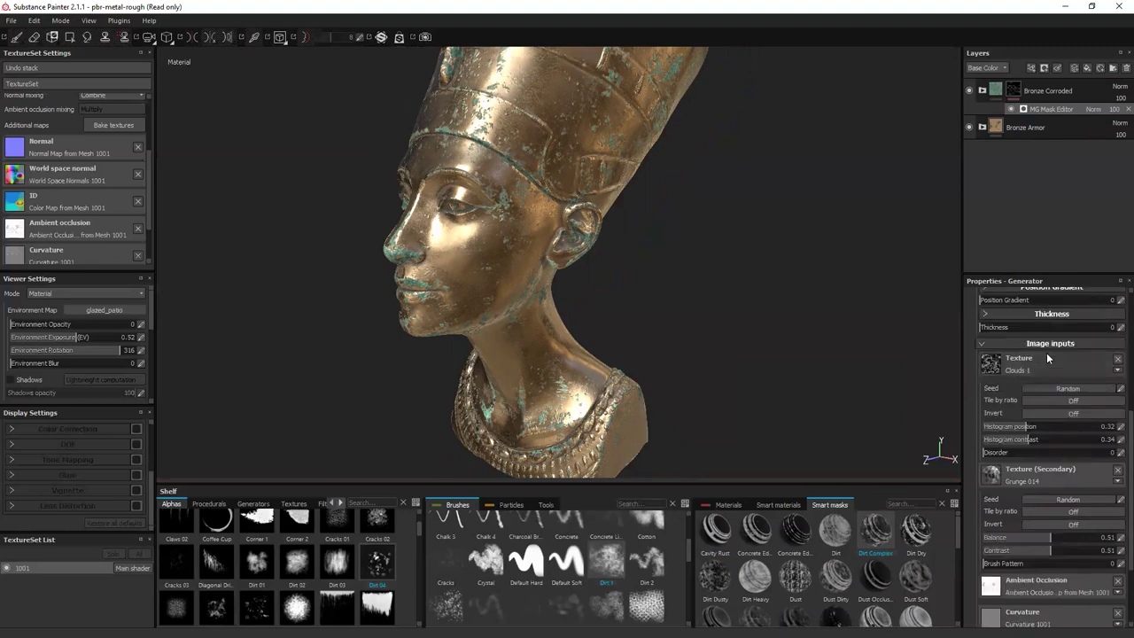
{"action": "scroll", "coordinate": [1039, 360], "scroll_direction": "up", "scroll_amount": 7}
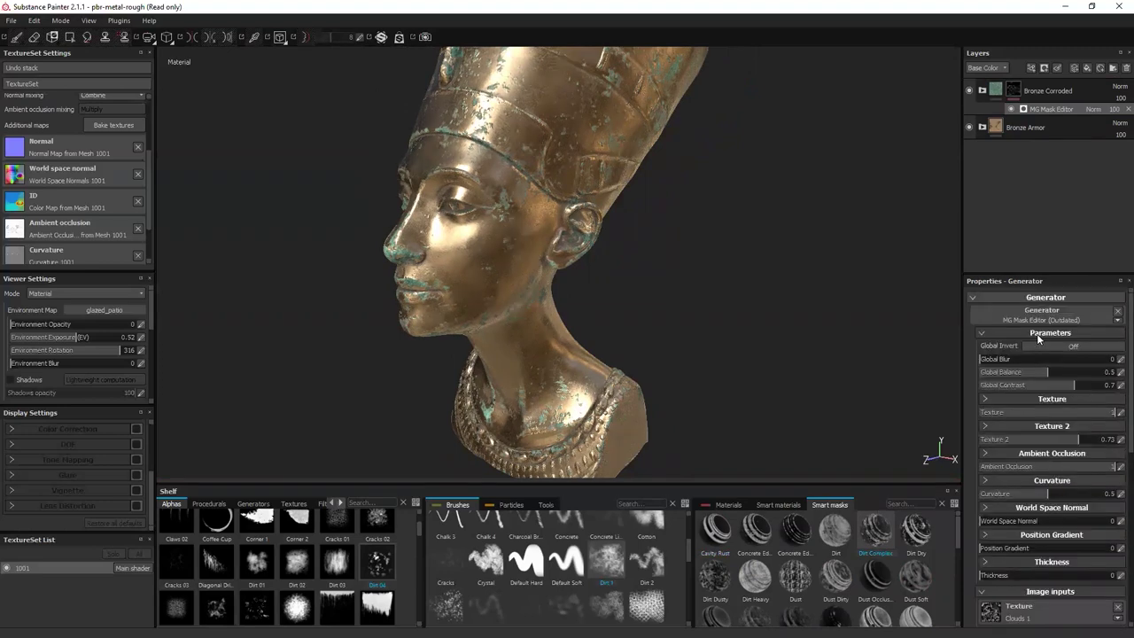
{"action": "scroll", "coordinate": [1039, 346], "scroll_direction": "down", "scroll_amount": 2}
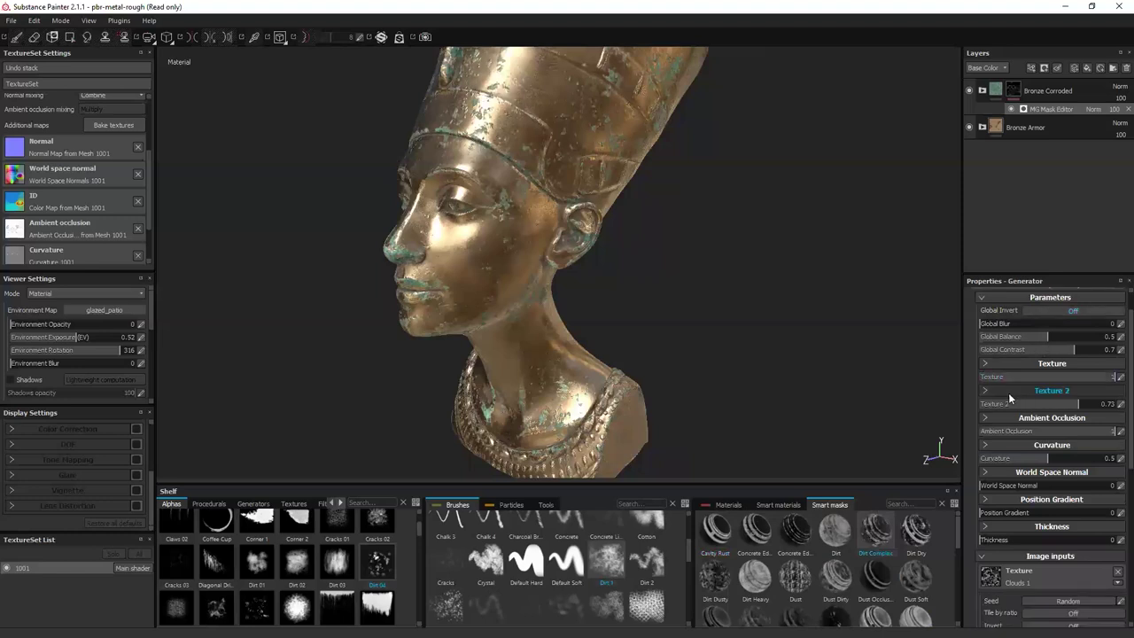
{"action": "left_click", "coordinate": [1066, 393]}
{"action": "left_click", "coordinate": [1066, 393]}
{"action": "left_click_drag", "start_coordinate": [1031, 405], "coordinate": [1055, 405]}
{"action": "left_click_drag", "start_coordinate": [1053, 378], "coordinate": [984, 379]}
{"action": "left_click_drag", "start_coordinate": [759, 372], "coordinate": [820, 347], "text": "alt"}
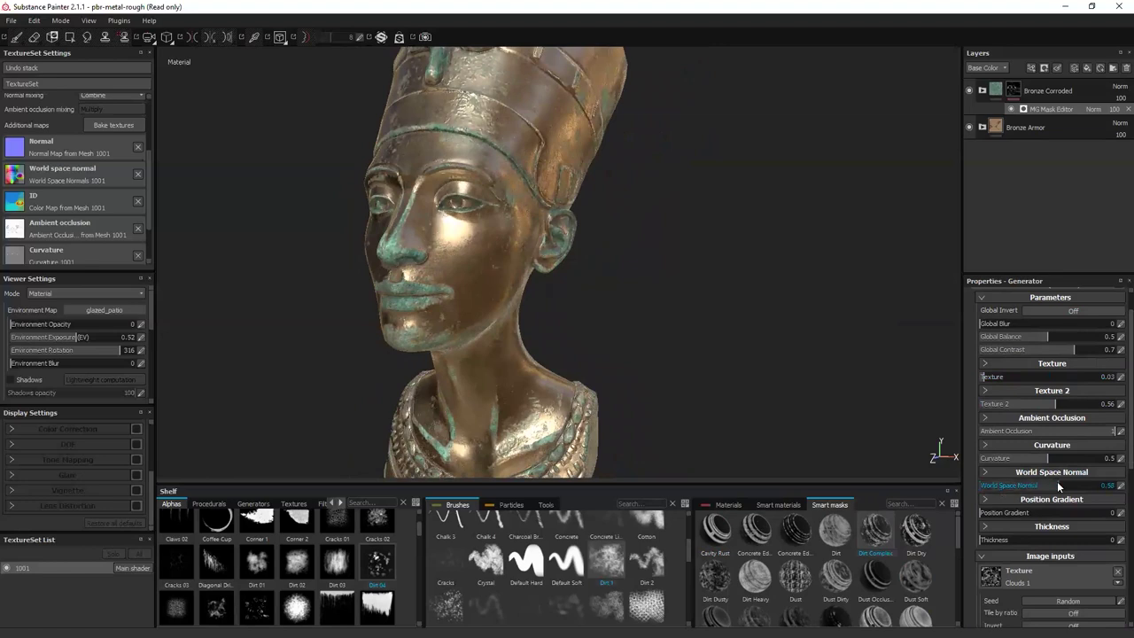
Orbit toward the bust's back and reframe the whole bust to inspect the verdigris.
{"action": "scroll", "coordinate": [1030, 498], "scroll_direction": "down", "scroll_amount": 7}
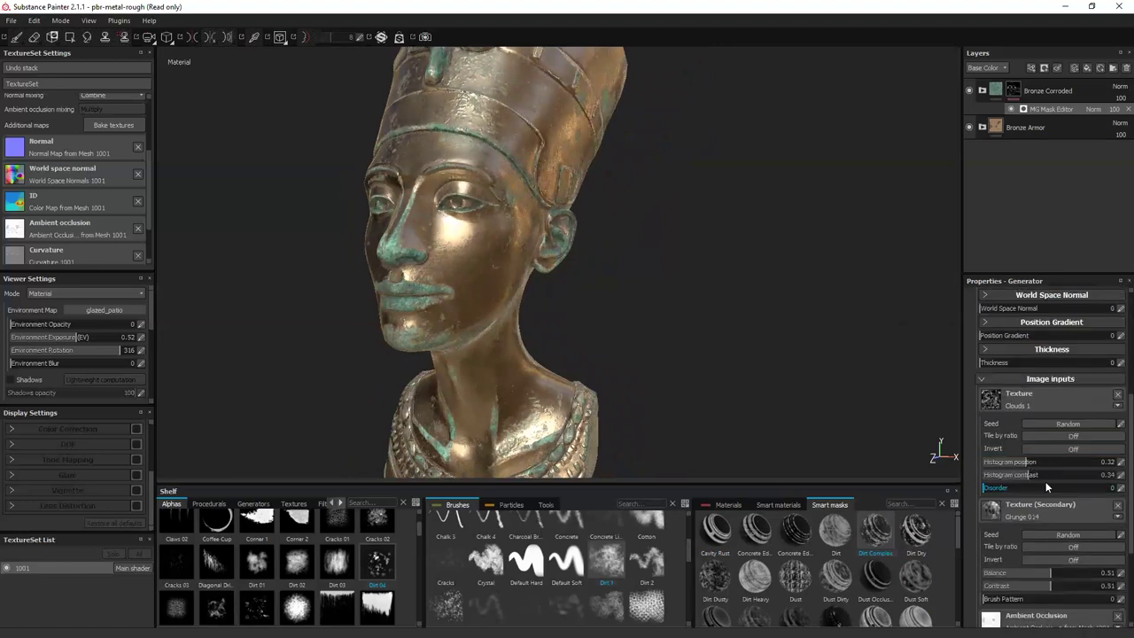
{"action": "scroll", "coordinate": [1044, 502], "scroll_direction": "down", "scroll_amount": 2}
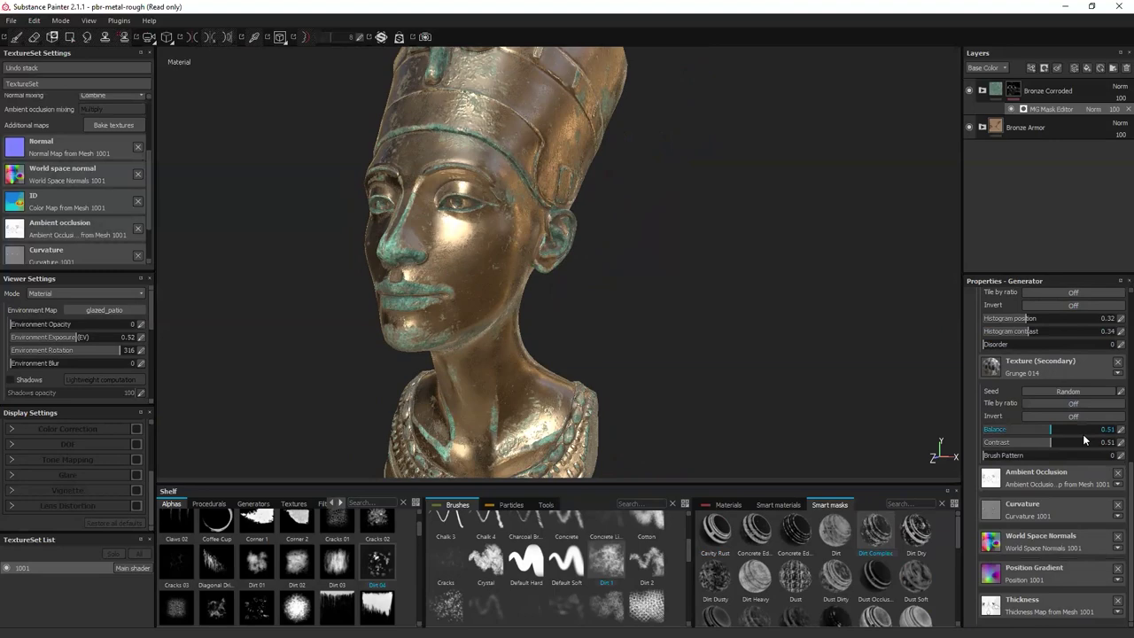
{"action": "left_click_drag", "start_coordinate": [728, 352], "coordinate": [512, 393], "text": "alt"}
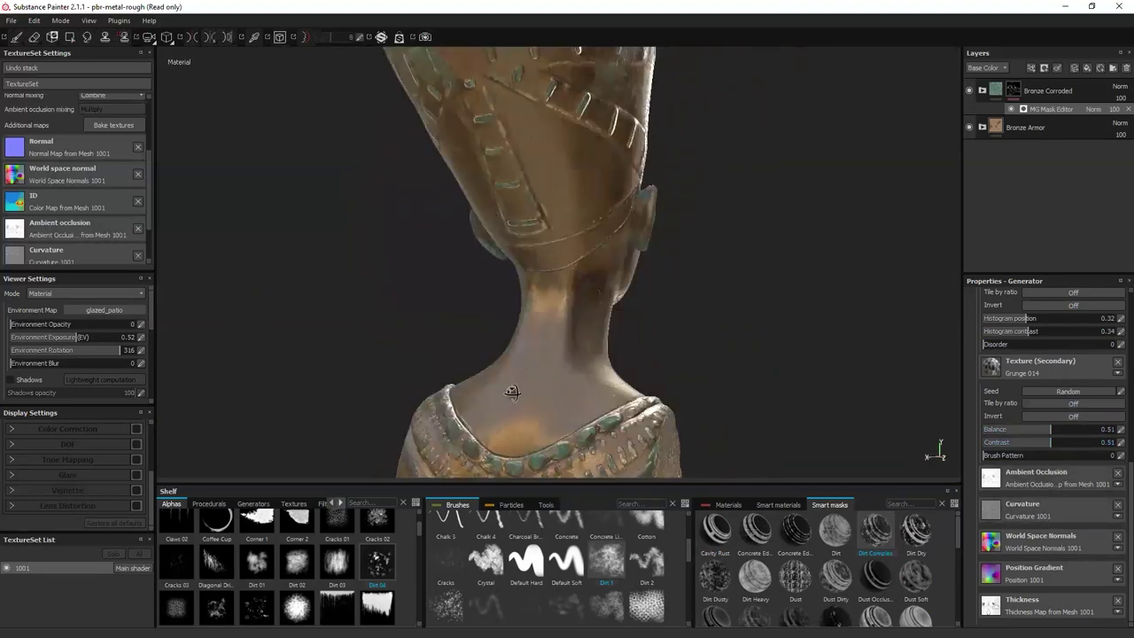
{"action": "key", "text": "f"}
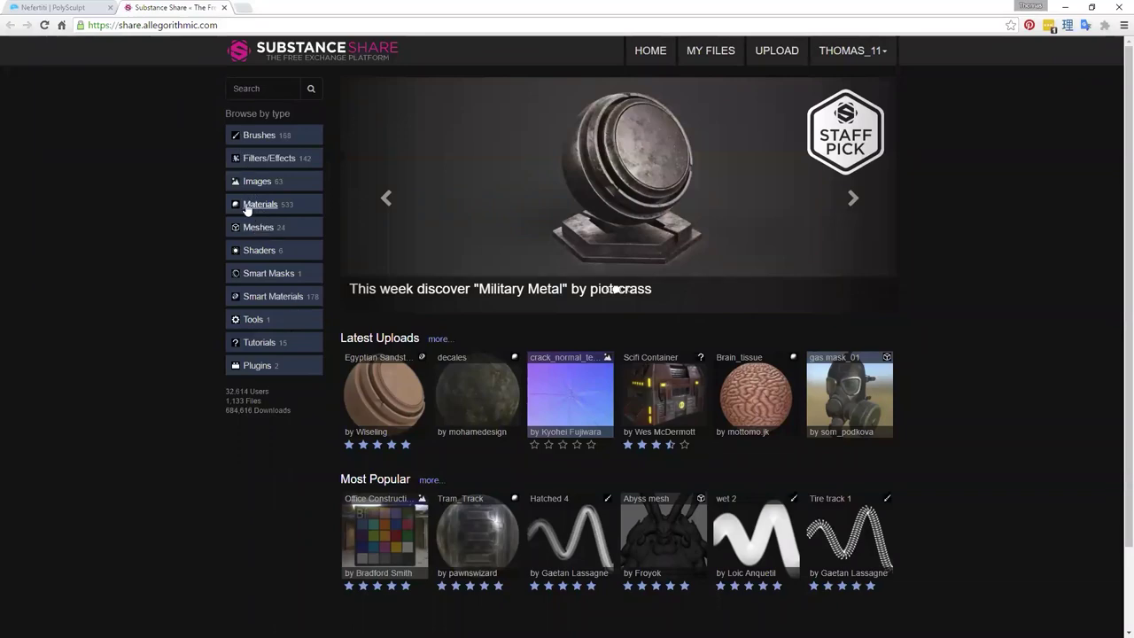
Browse Materials > Metal to page 2 on Substance Share, then open the Smart Materials category.
{"action": "left_click", "coordinate": [248, 205]}
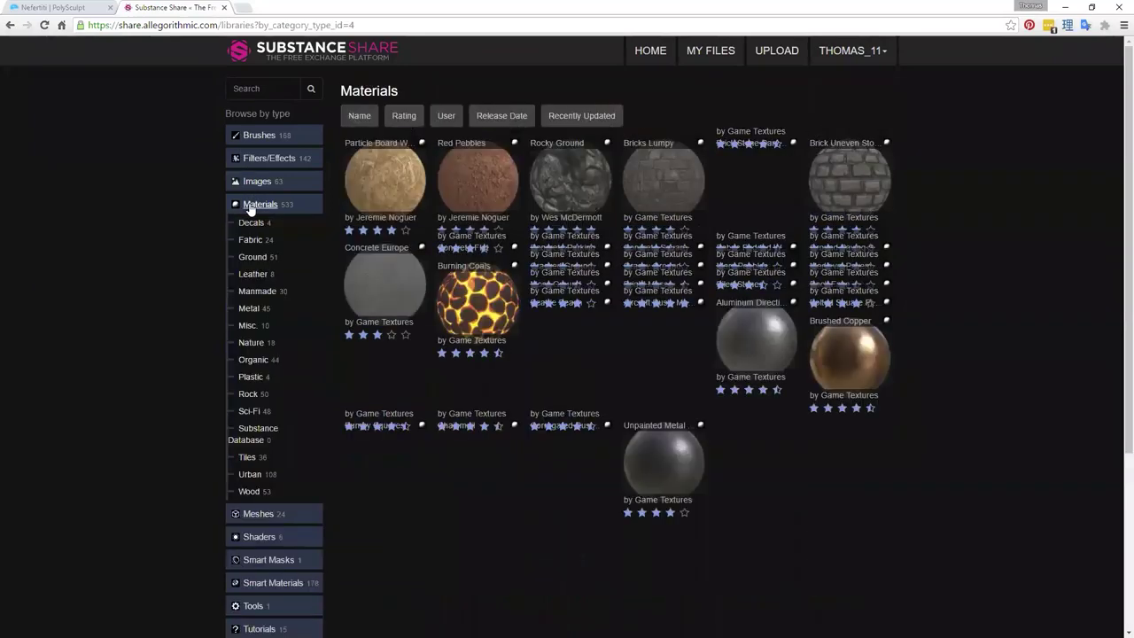
{"action": "left_click", "coordinate": [249, 310]}
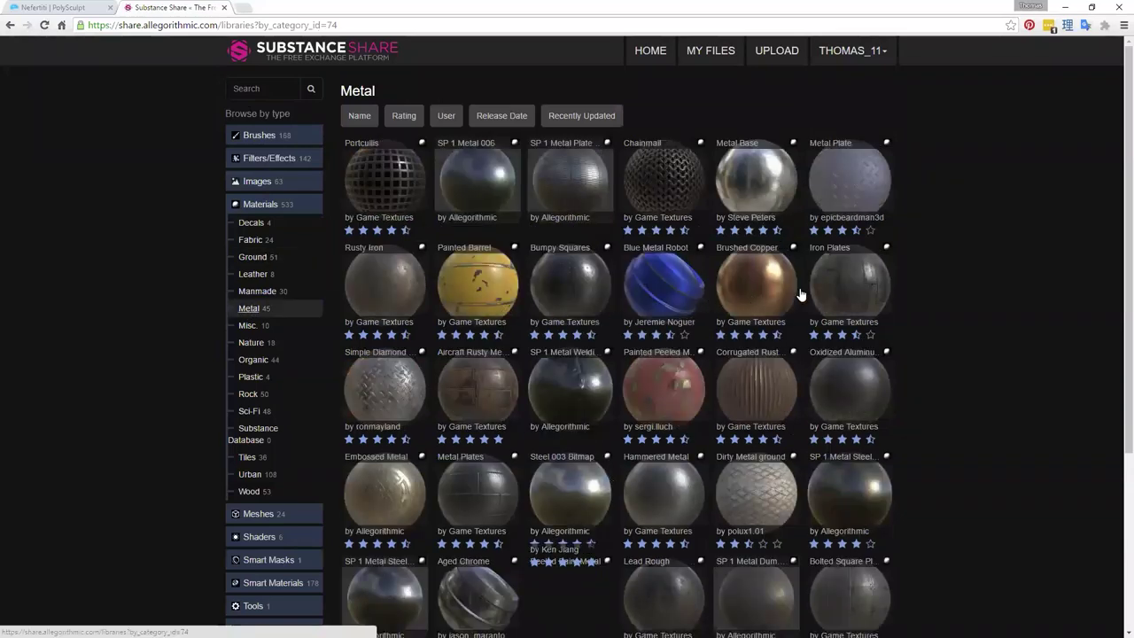
{"action": "scroll", "coordinate": [734, 298], "scroll_direction": "down", "scroll_amount": 1}
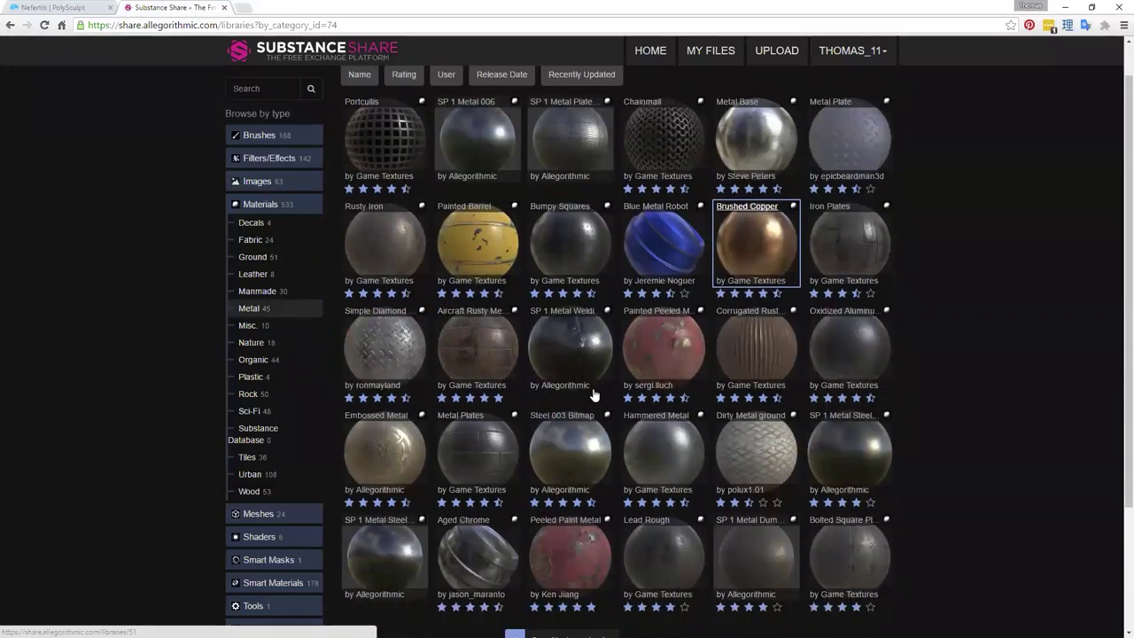
{"action": "scroll", "coordinate": [581, 413], "scroll_direction": "down", "scroll_amount": 3}
{"action": "left_click", "coordinate": [535, 504]}
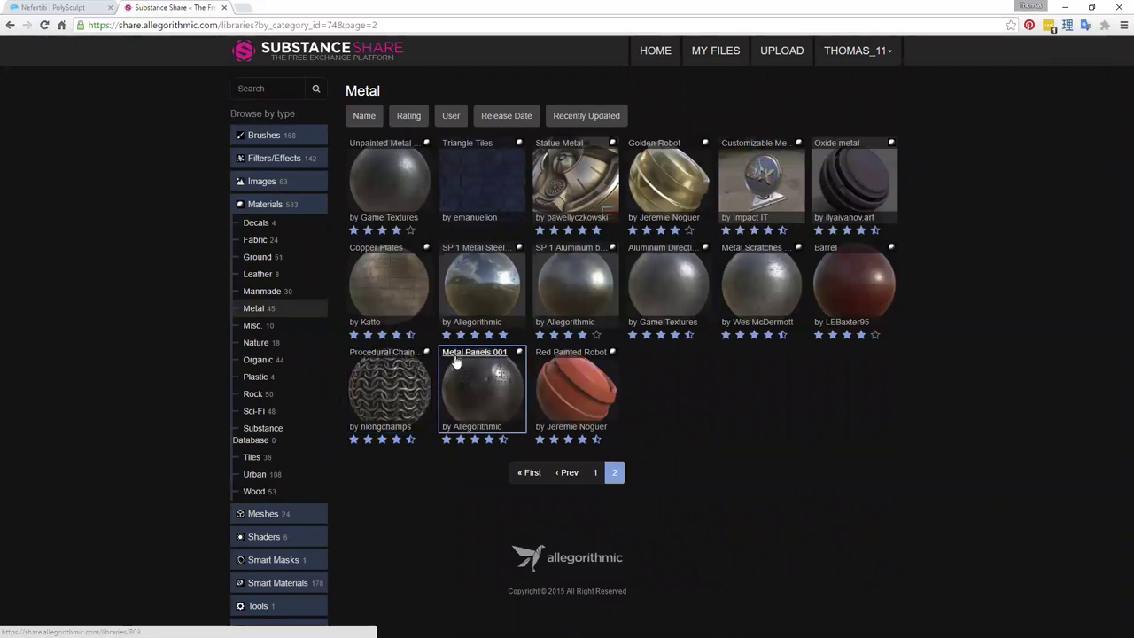
{"action": "left_click", "coordinate": [268, 584]}
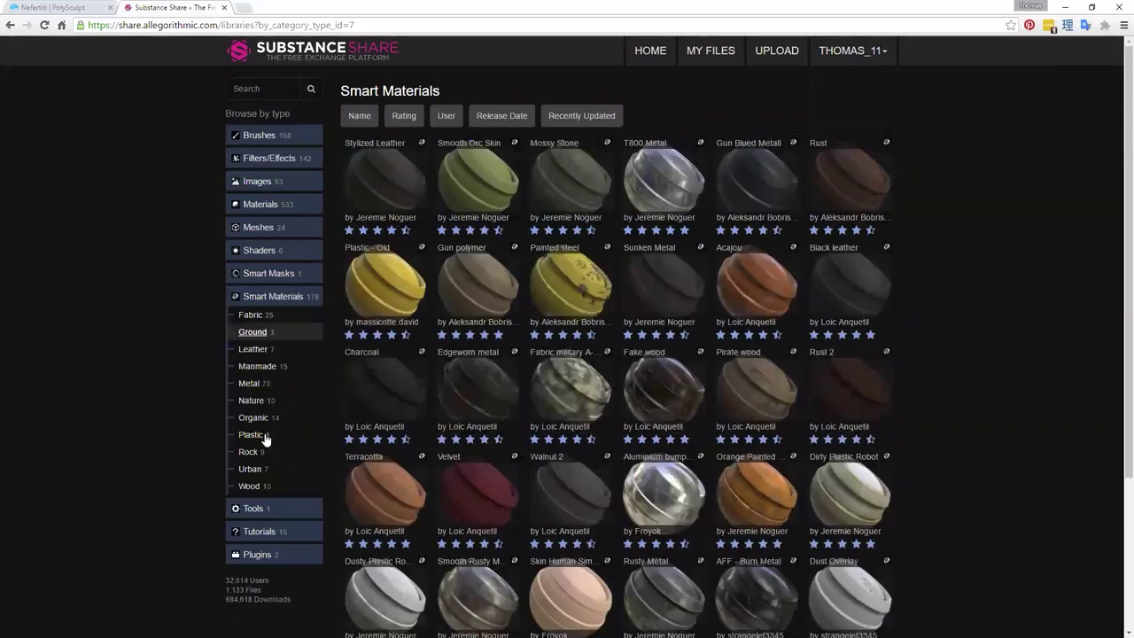
View the Metal smart materials and the Old Brass page, check Smart Masks, then return to Substance Painter.
{"action": "left_click", "coordinate": [249, 383]}
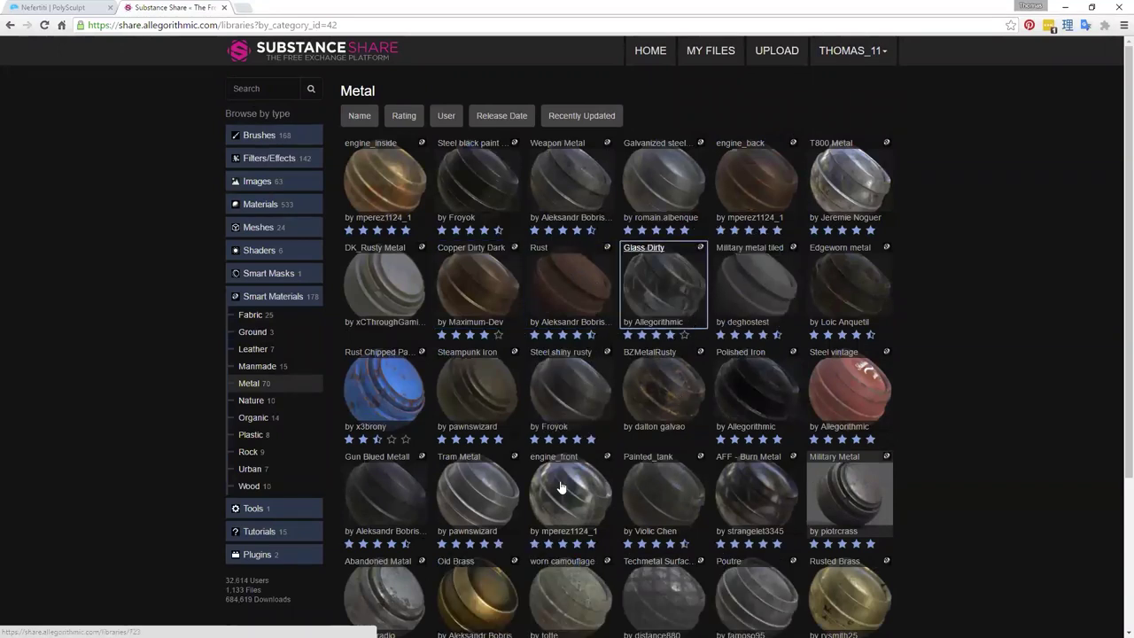
{"action": "scroll", "coordinate": [560, 487], "scroll_direction": "down", "scroll_amount": 3}
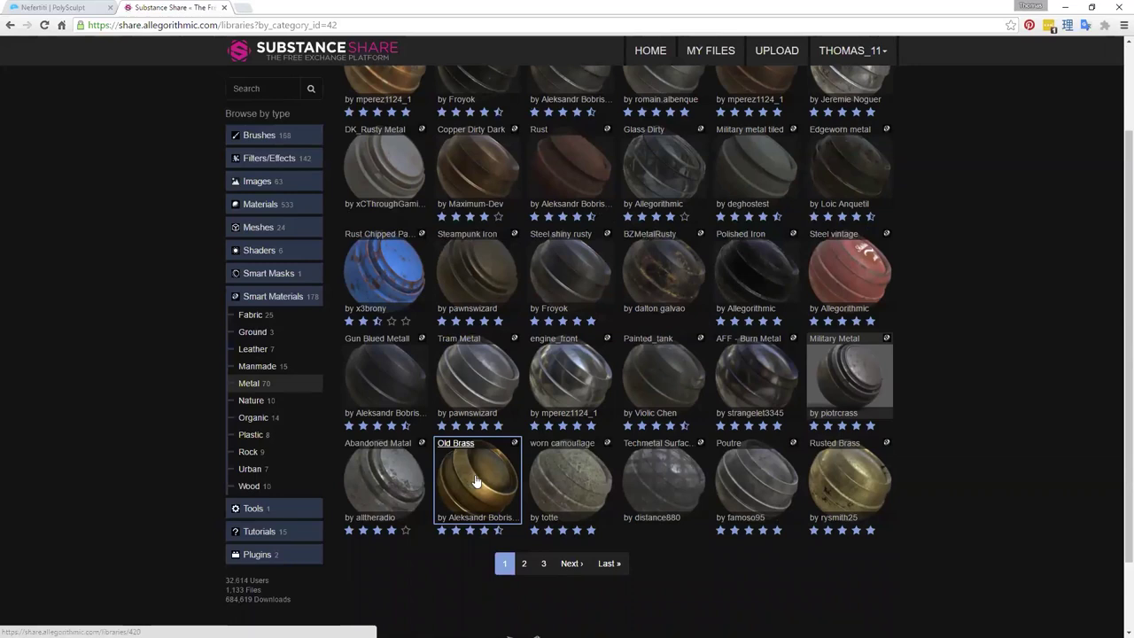
{"action": "left_click", "coordinate": [472, 480]}
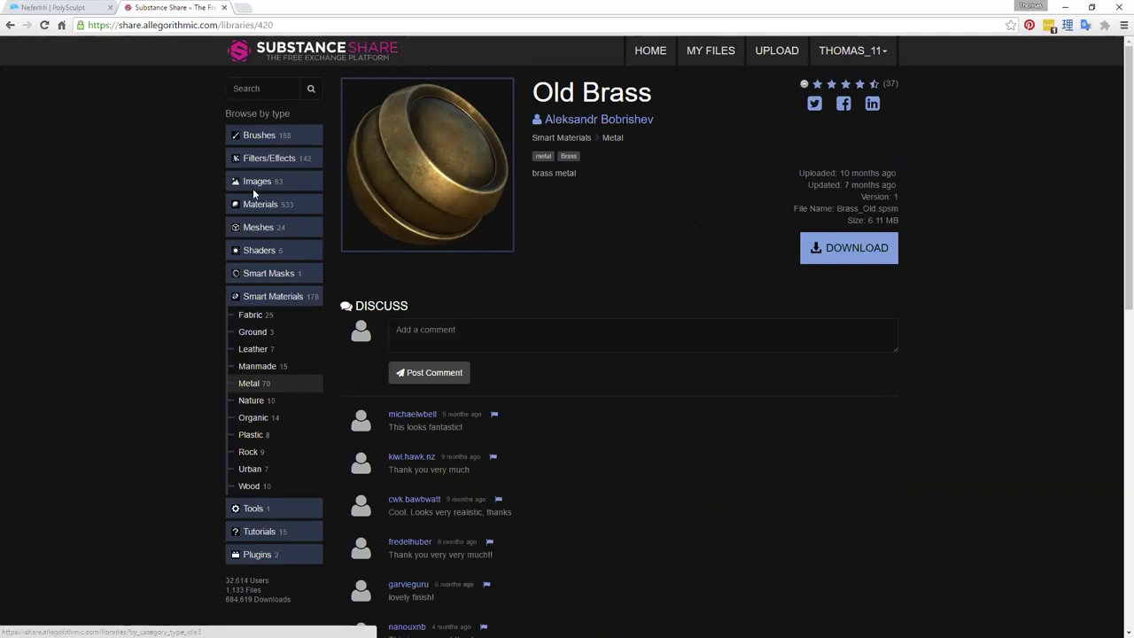
{"action": "left_click", "coordinate": [263, 279]}
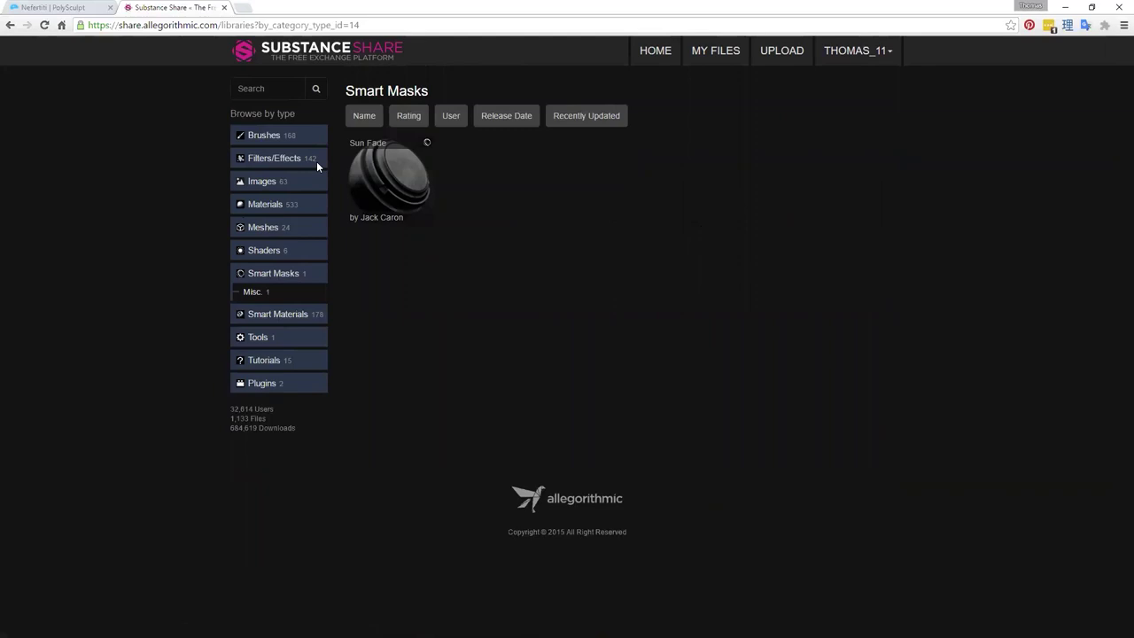
{"action": "left_click", "coordinate": [1065, 7]}
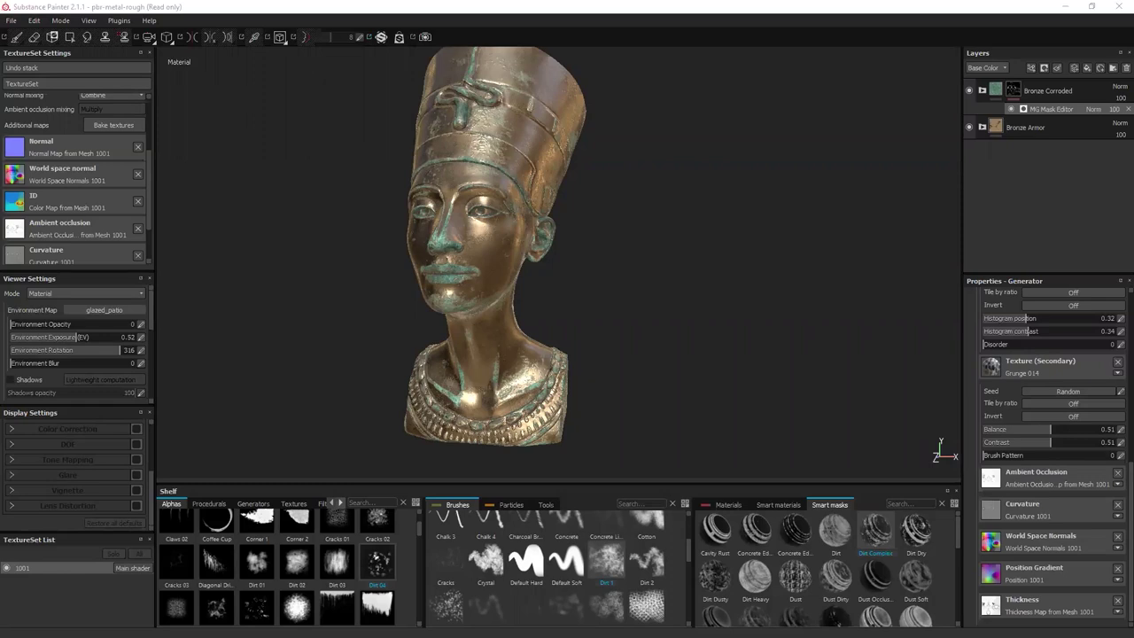
Import Statue_Metal into the Materials shelf for this session and add it as a new top layer.
{"action": "left_click", "coordinate": [730, 506]}
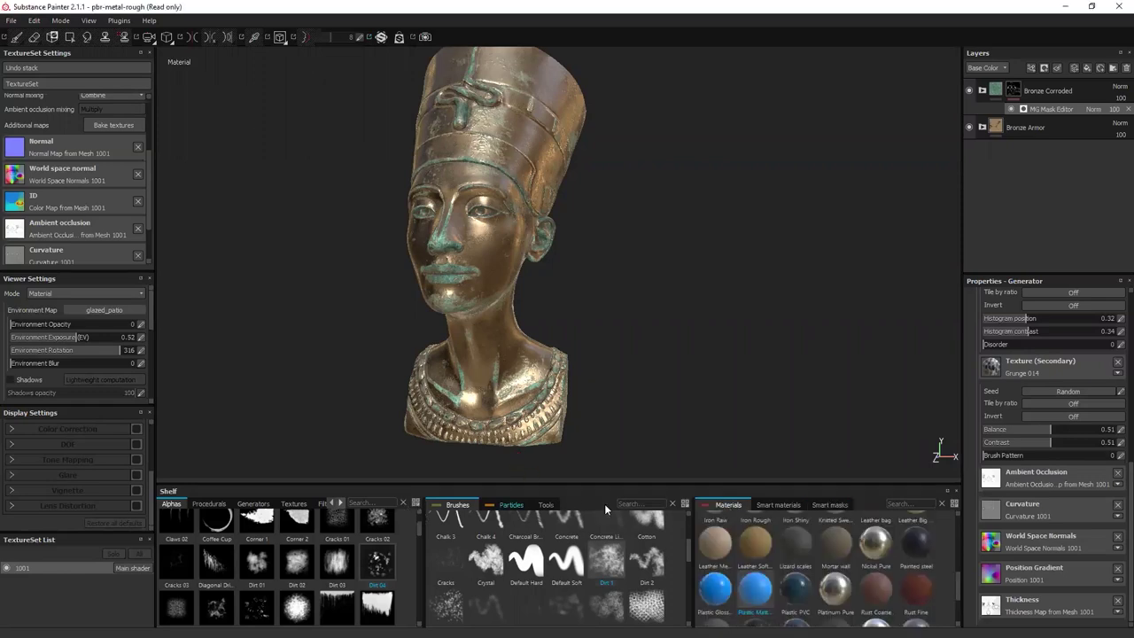
{"action": "left_click_drag", "start_coordinate": [0, 602], "coordinate": [817, 570]}
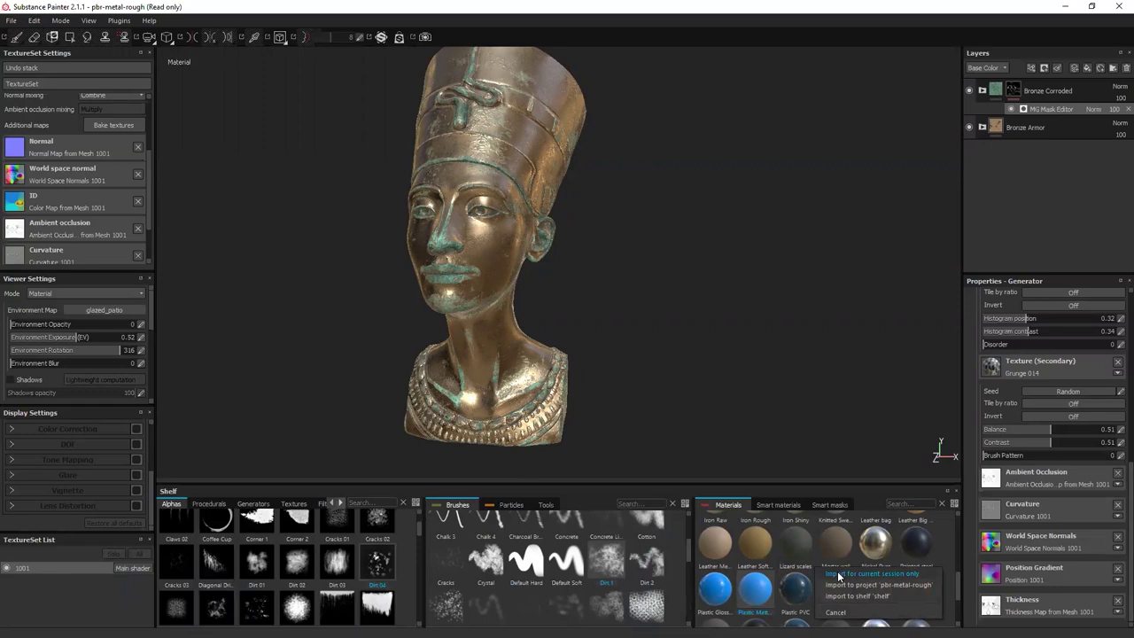
{"action": "left_click", "coordinate": [838, 574]}
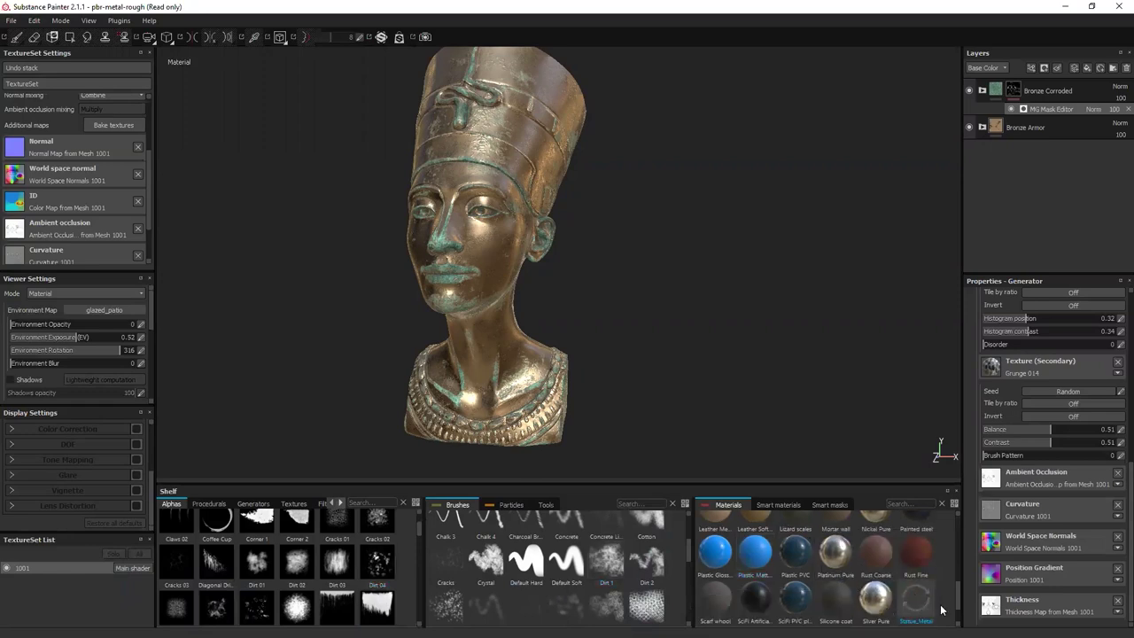
{"action": "left_click_drag", "start_coordinate": [918, 603], "coordinate": [1053, 80]}
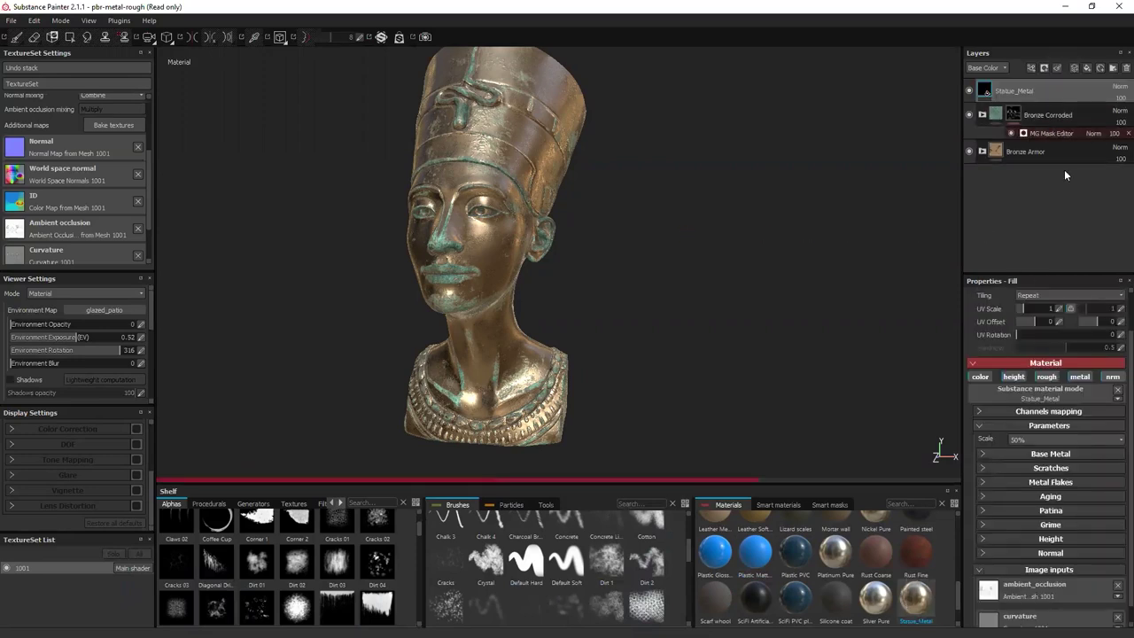
Hide and reshow Bronze Corroded and Bronze Armor while orbiting to compare the Statue_Metal finish.
{"action": "left_click_drag", "start_coordinate": [749, 256], "coordinate": [674, 292], "text": "alt"}
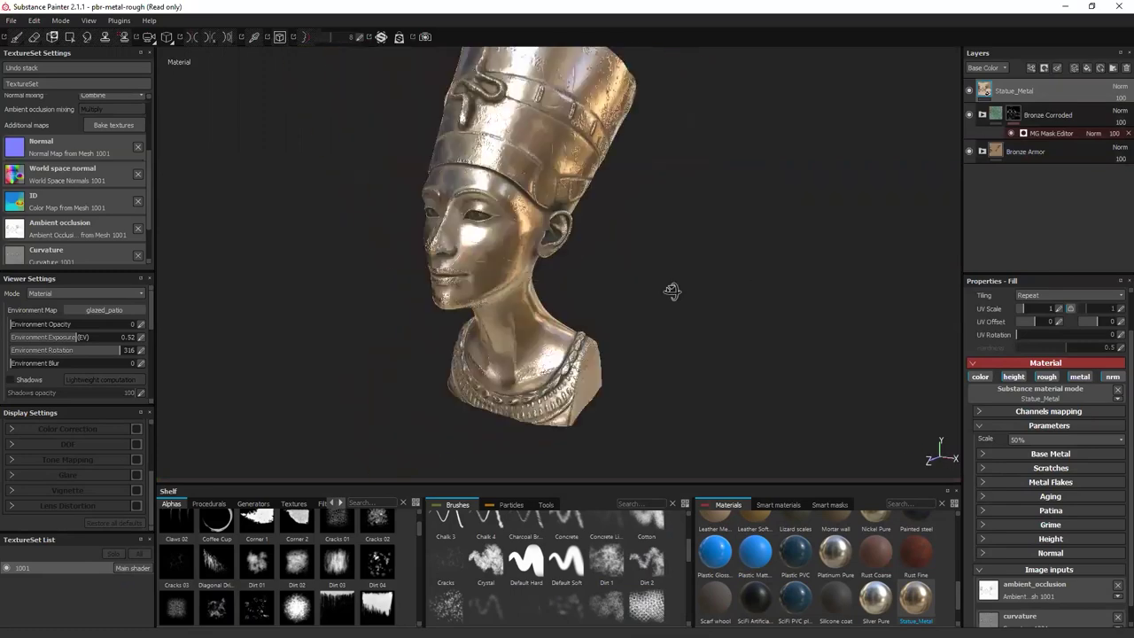
{"action": "left_click", "coordinate": [970, 114]}
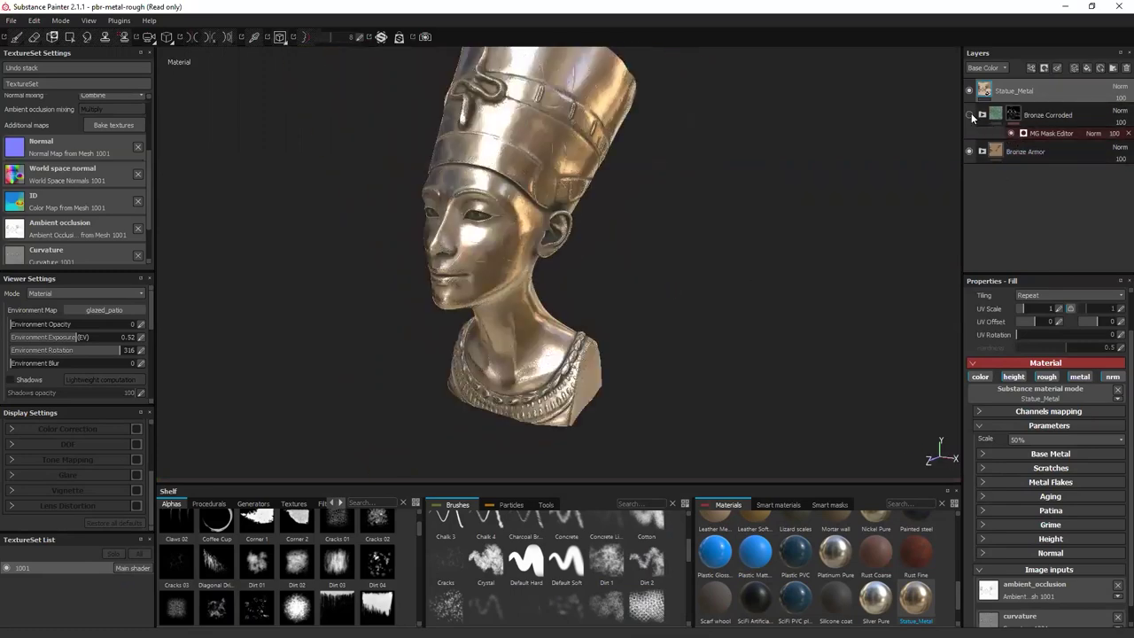
{"action": "left_click_drag", "start_coordinate": [649, 251], "coordinate": [845, 256], "text": "alt"}
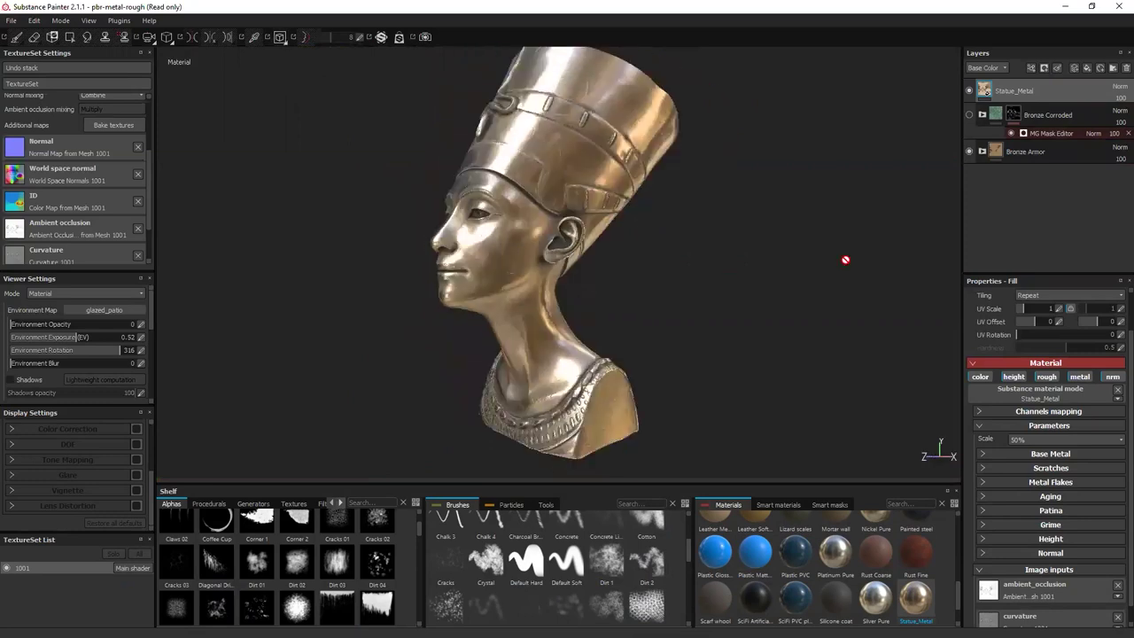
{"action": "left_click", "coordinate": [969, 151]}
{"action": "left_click_drag", "start_coordinate": [756, 257], "coordinate": [851, 266], "text": "alt"}
{"action": "left_click", "coordinate": [969, 151]}
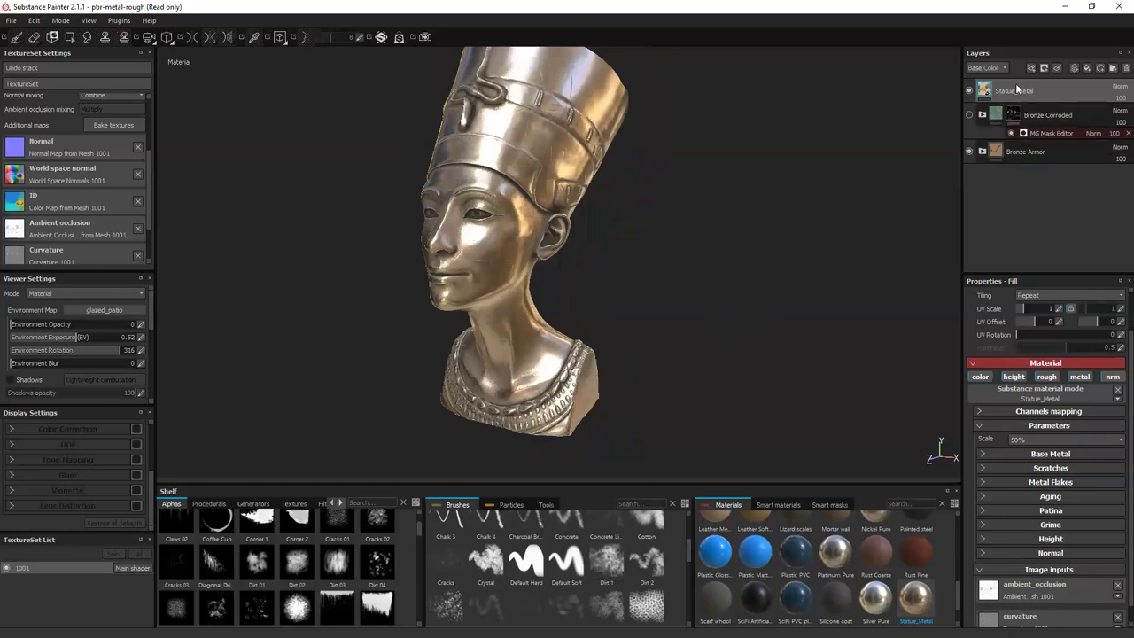
{"action": "left_click", "coordinate": [971, 115]}
{"action": "left_click_drag", "start_coordinate": [846, 226], "coordinate": [789, 256], "text": "alt"}
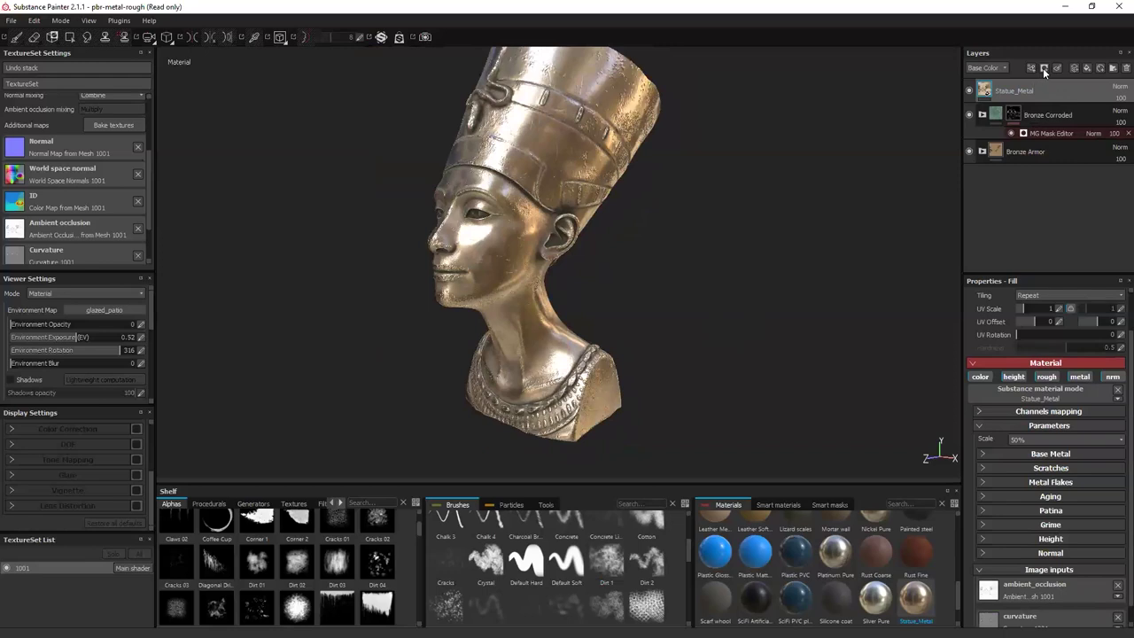
{"action": "left_click", "coordinate": [826, 503]}
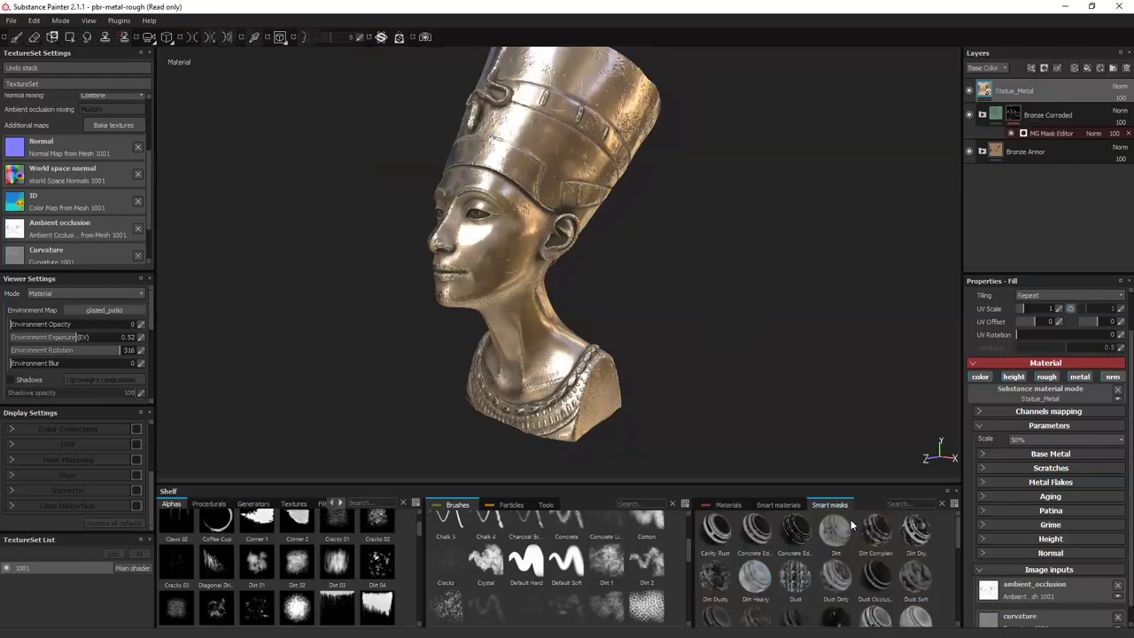
Apply the Cavity Rust smart mask to Statue_Metal, toggling Bronze Corroded off and on to compare.
{"action": "left_click_drag", "start_coordinate": [716, 530], "coordinate": [1052, 93]}
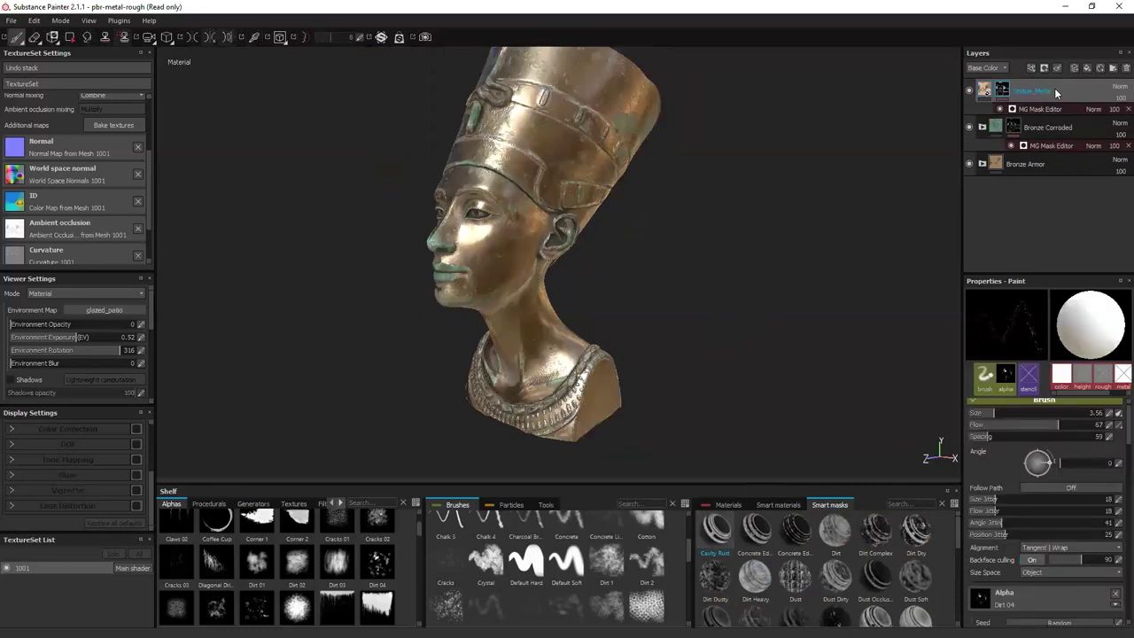
{"action": "left_click", "coordinate": [970, 128]}
{"action": "left_click", "coordinate": [969, 128]}
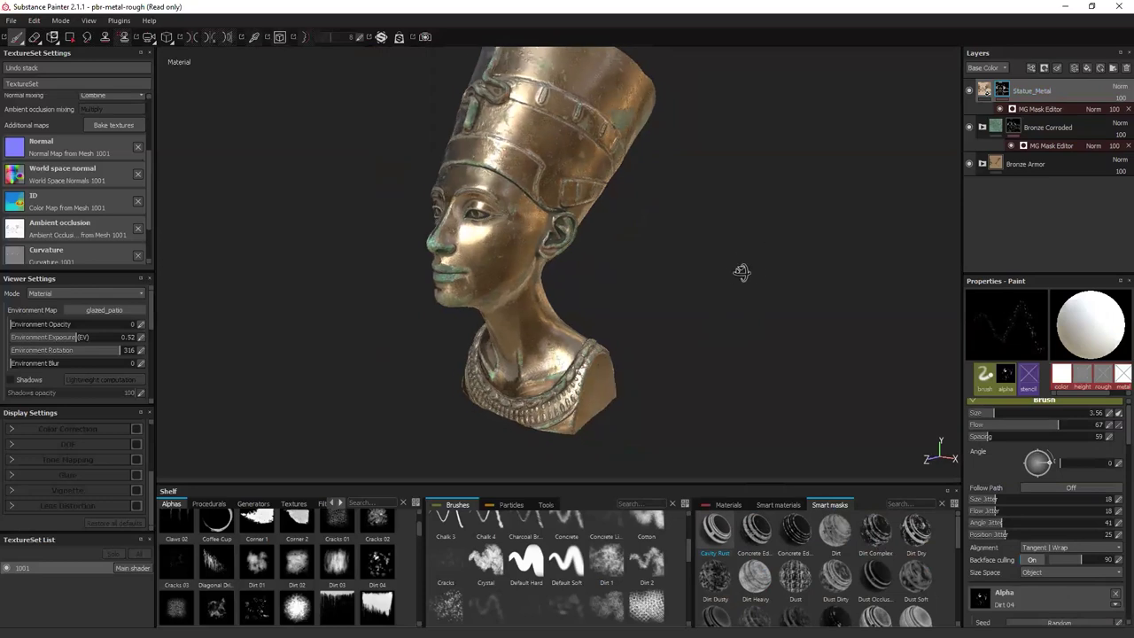
{"action": "left_click_drag", "start_coordinate": [742, 271], "coordinate": [759, 269], "text": "alt"}
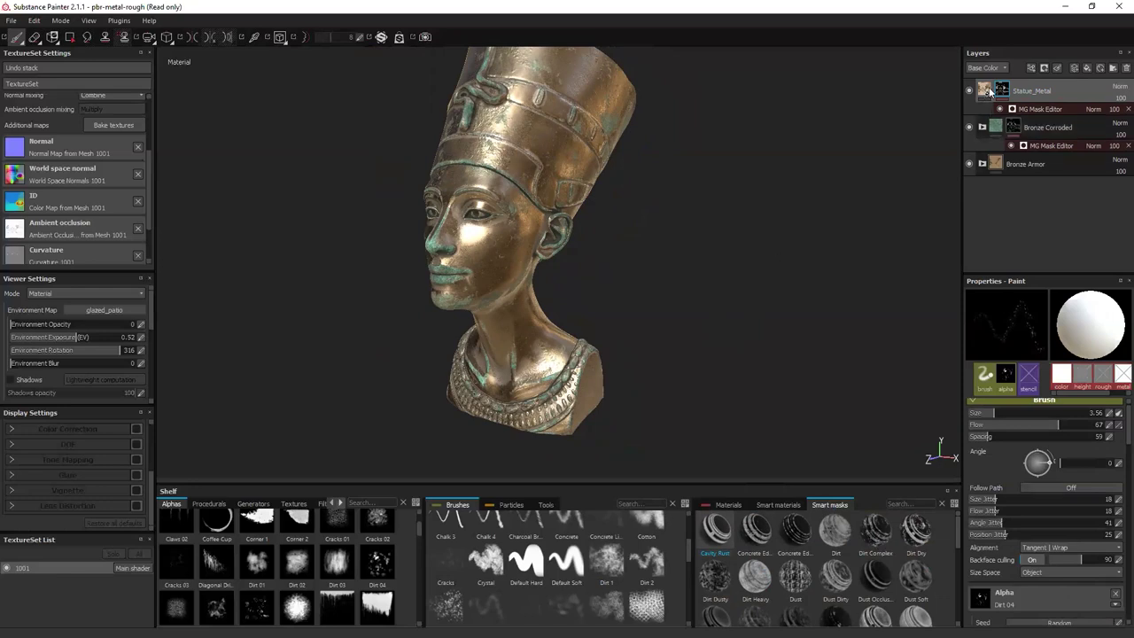
Switch the shelf to Smart materials and scroll through the list.
{"action": "mouse_move", "coordinate": [990, 91]}
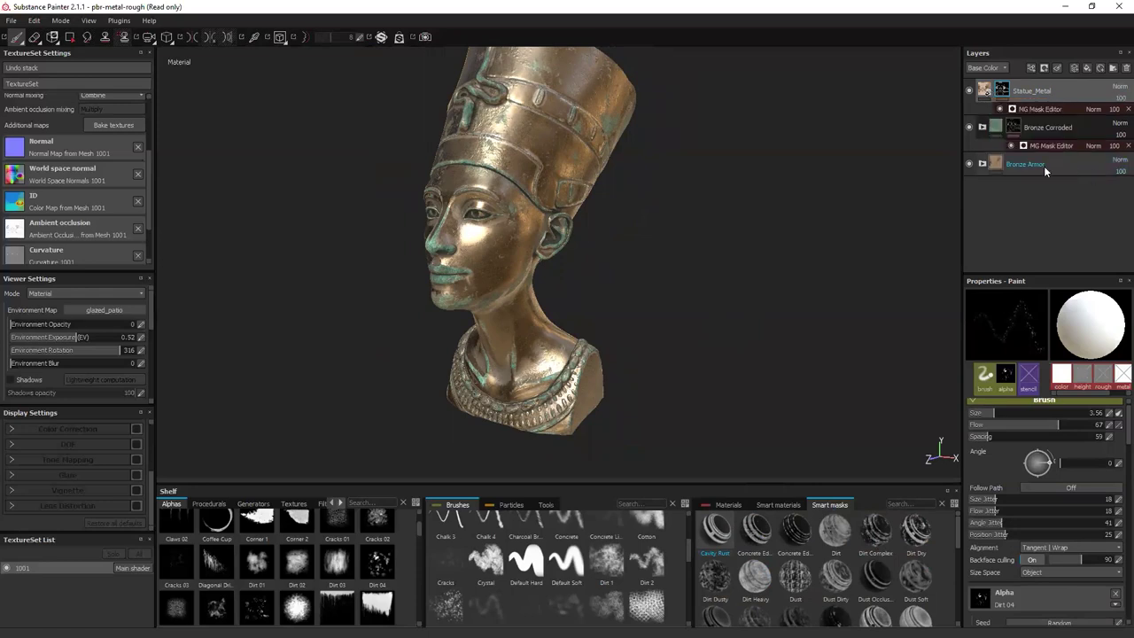
{"action": "left_click", "coordinate": [776, 504]}
{"action": "scroll", "coordinate": [820, 555], "scroll_direction": "down", "scroll_amount": 3}
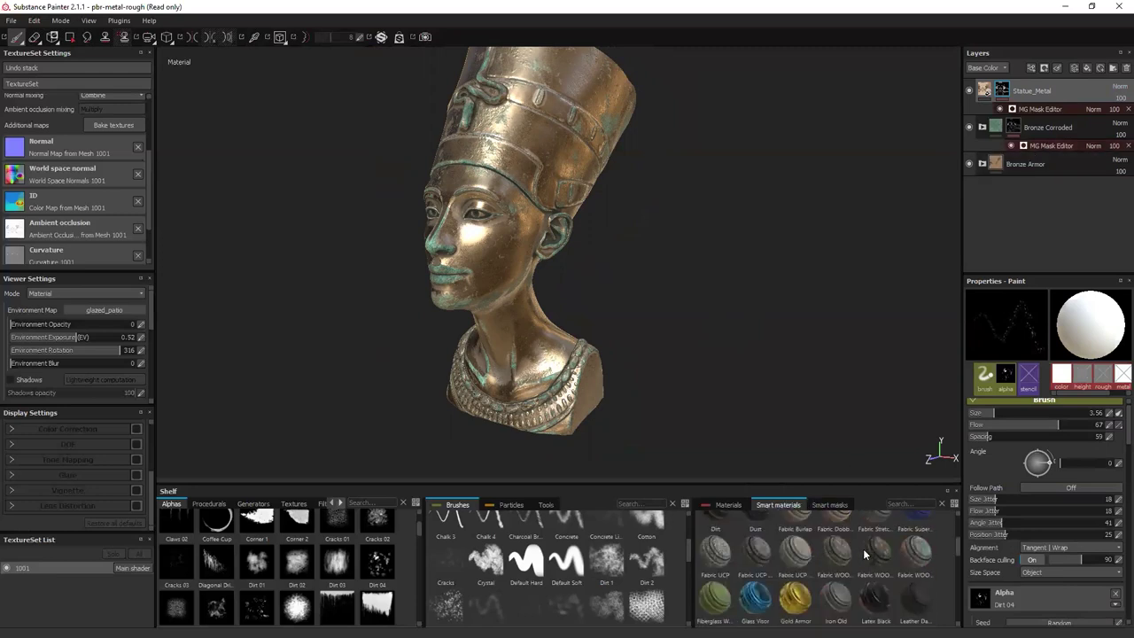
Add the Glass Visor smart material to the layer stack and expand its sublayers.
{"action": "left_click_drag", "start_coordinate": [756, 601], "coordinate": [1051, 80]}
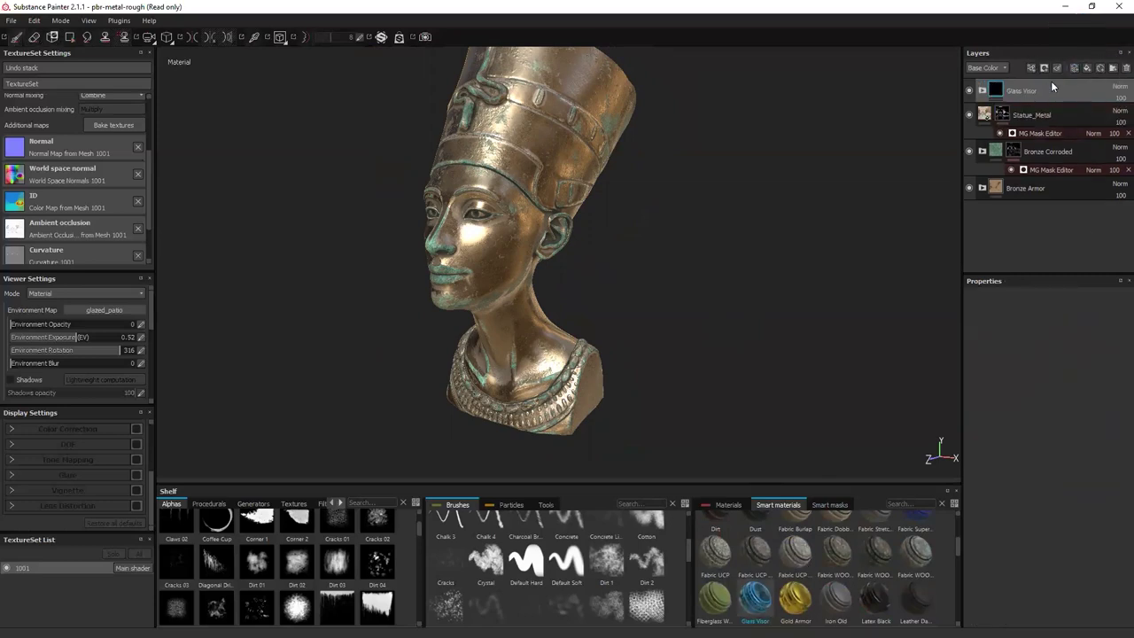
{"action": "left_click", "coordinate": [982, 90]}
{"action": "left_click", "coordinate": [1014, 116]}
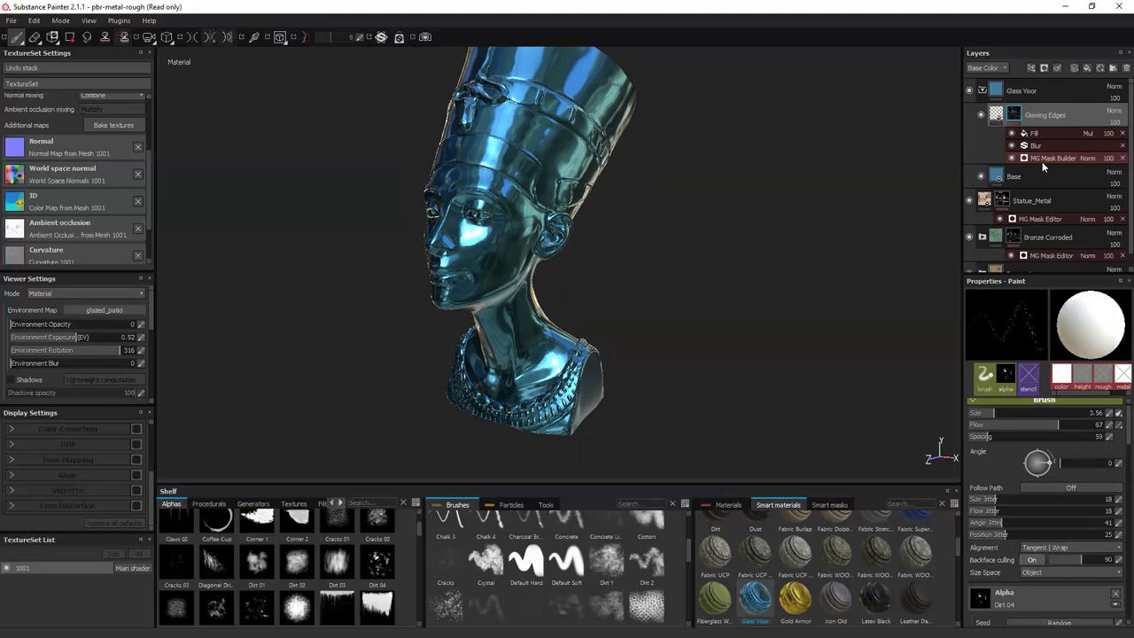
{"action": "left_click", "coordinate": [1038, 91]}
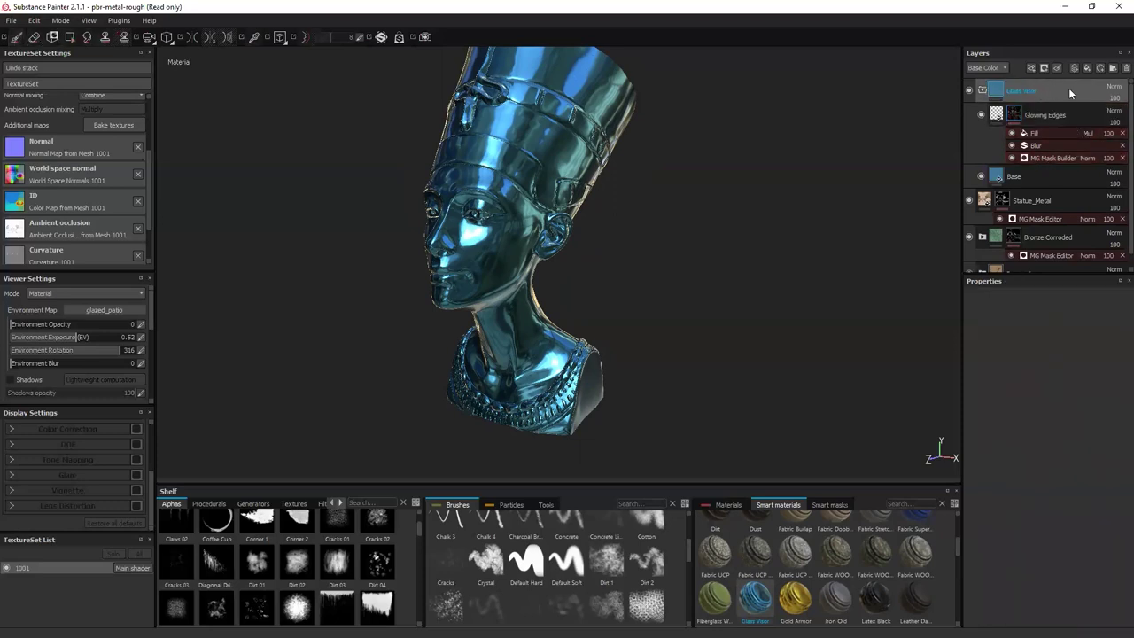
Set the Glowing Edges Fill UV Scale to 128, then delete the Glass Visor layers.
{"action": "left_click", "coordinate": [1037, 136]}
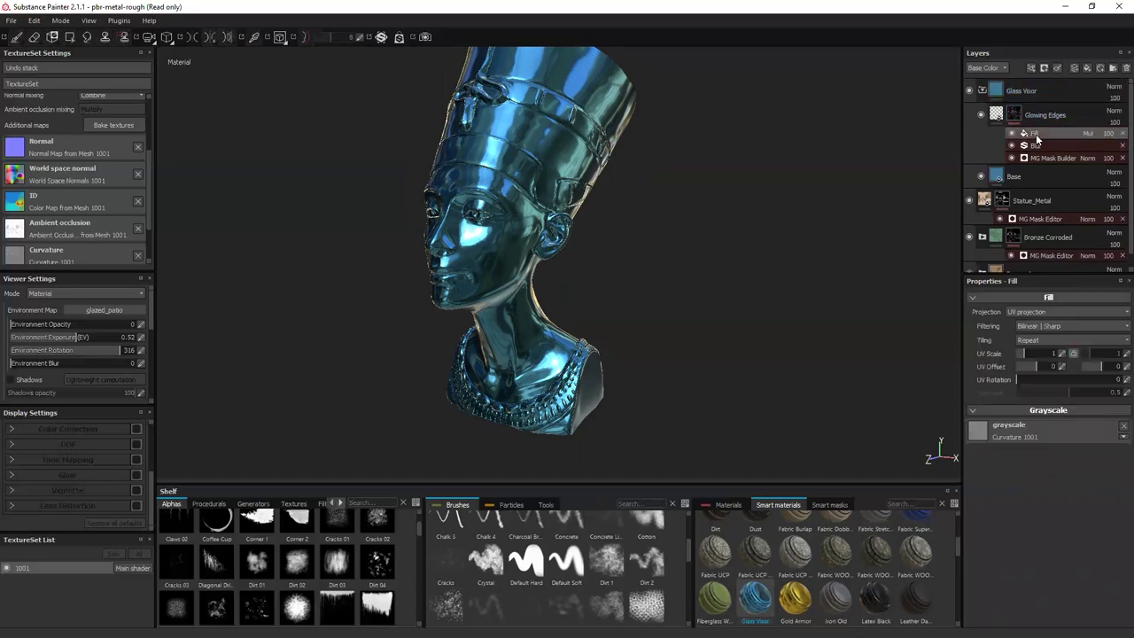
{"action": "left_click", "coordinate": [1051, 354]}
{"action": "type", "text": "128"}
{"action": "key", "text": "Return"}
{"action": "left_click", "coordinate": [997, 116]}
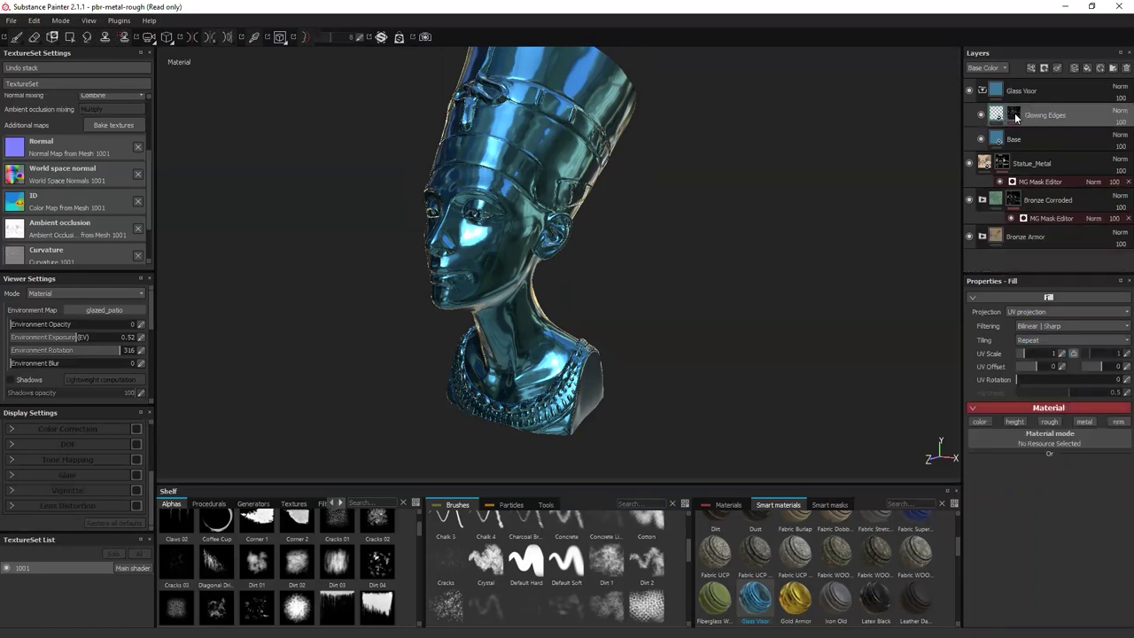
{"action": "left_click", "coordinate": [1114, 69]}
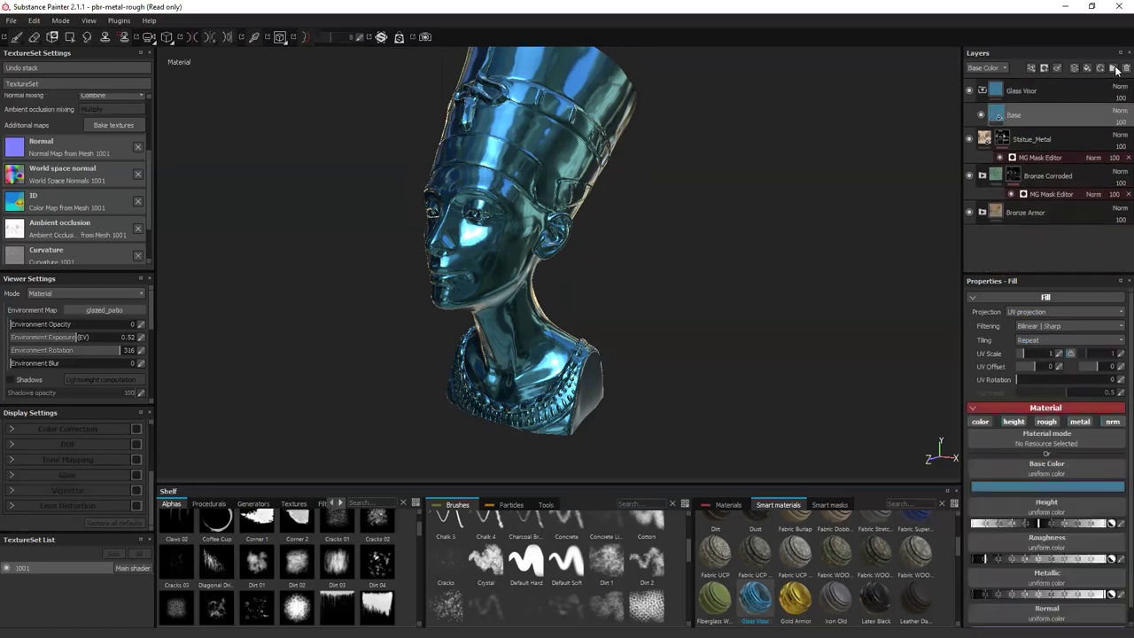
Open nefertiti.spp from Recent Files, discarding unsaved changes to the current project.
{"action": "left_click", "coordinate": [12, 21]}
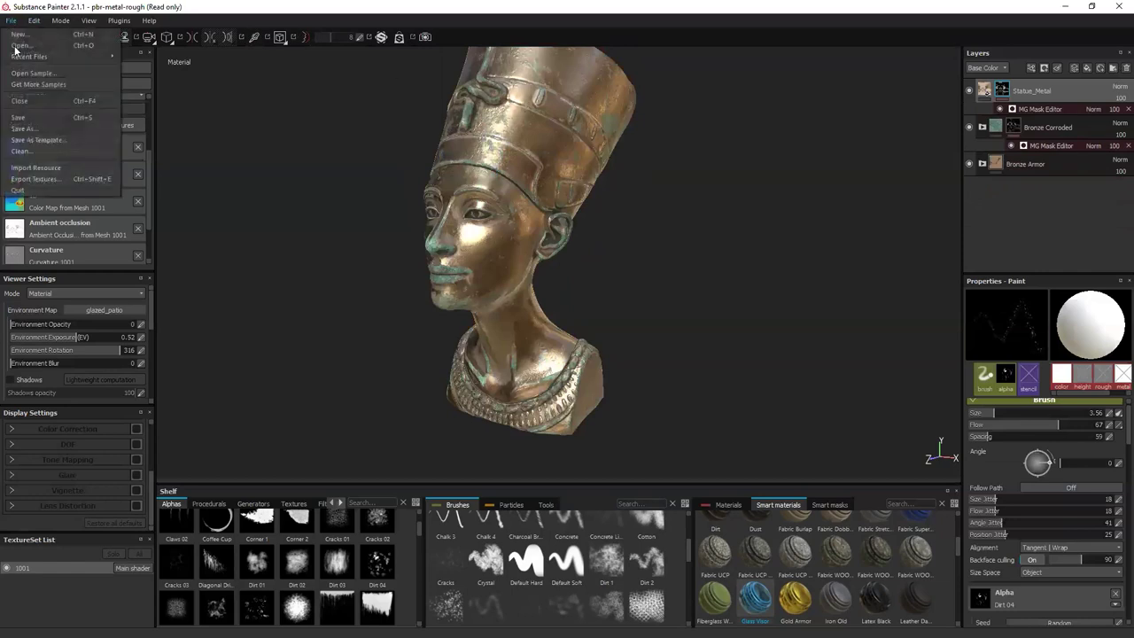
{"action": "mouse_move", "coordinate": [48, 59]}
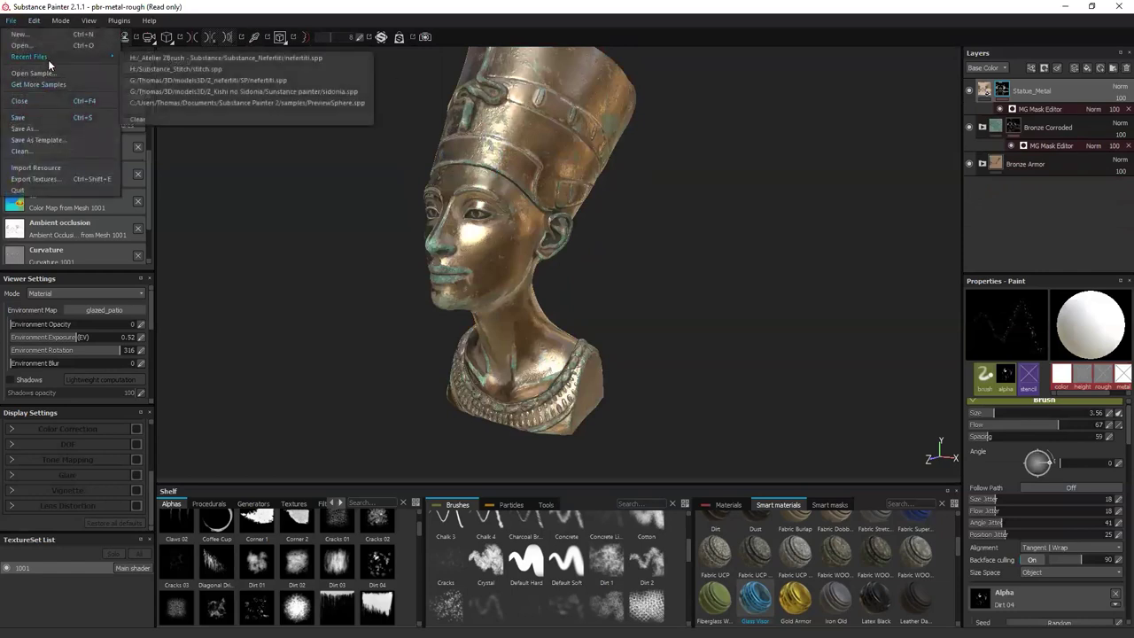
{"action": "left_click", "coordinate": [190, 56]}
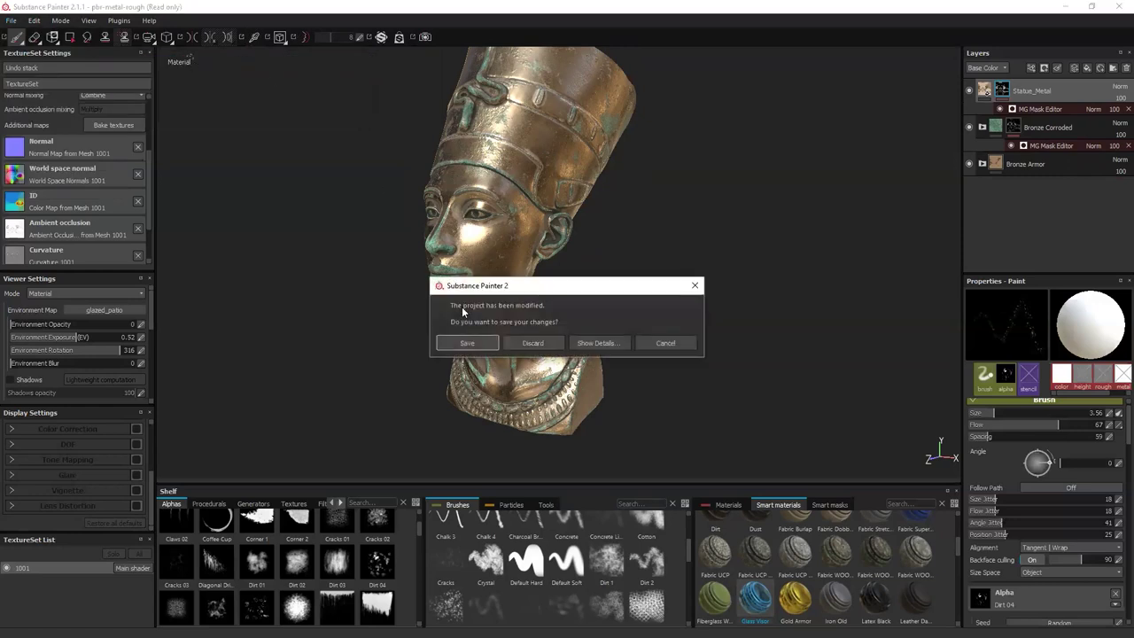
{"action": "left_click", "coordinate": [531, 344]}
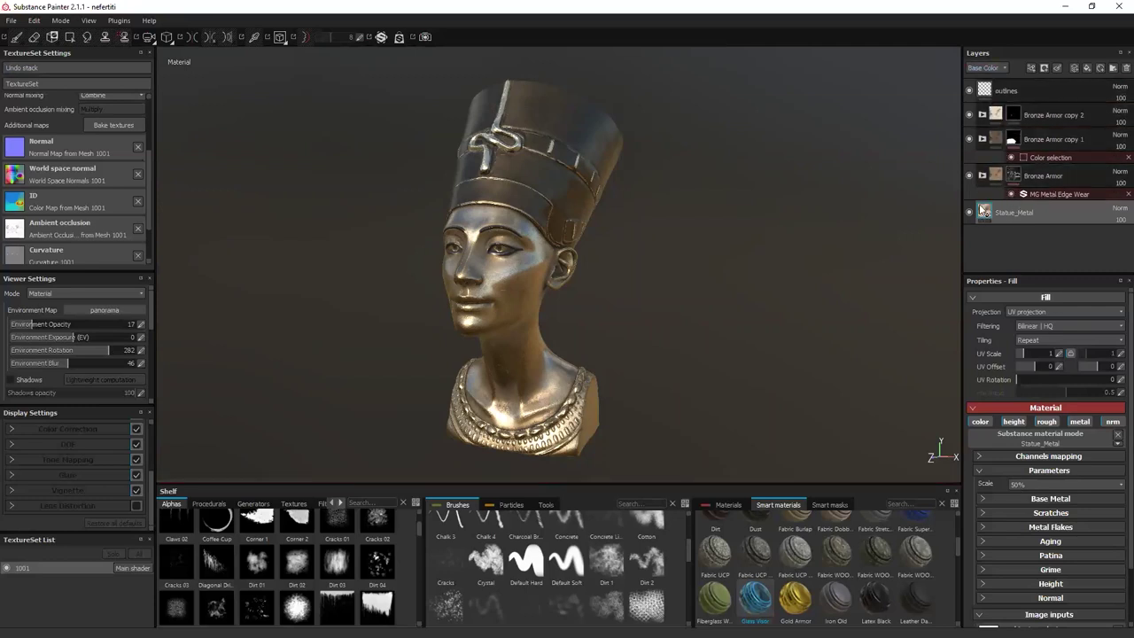
Hide Bronze Armor copy 1, Bronze Armor copy 2 and outlines, then orbit around the bust.
{"action": "left_click", "coordinate": [968, 140]}
{"action": "left_click", "coordinate": [968, 114]}
{"action": "left_click", "coordinate": [970, 91]}
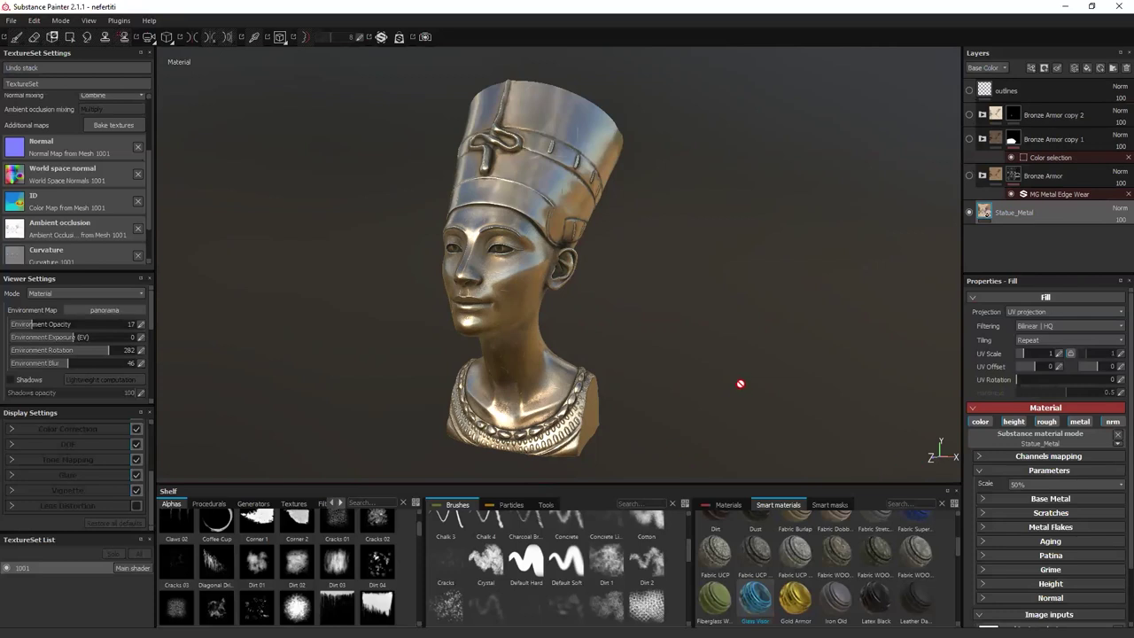
{"action": "left_click_drag", "start_coordinate": [732, 380], "coordinate": [540, 319], "text": "alt"}
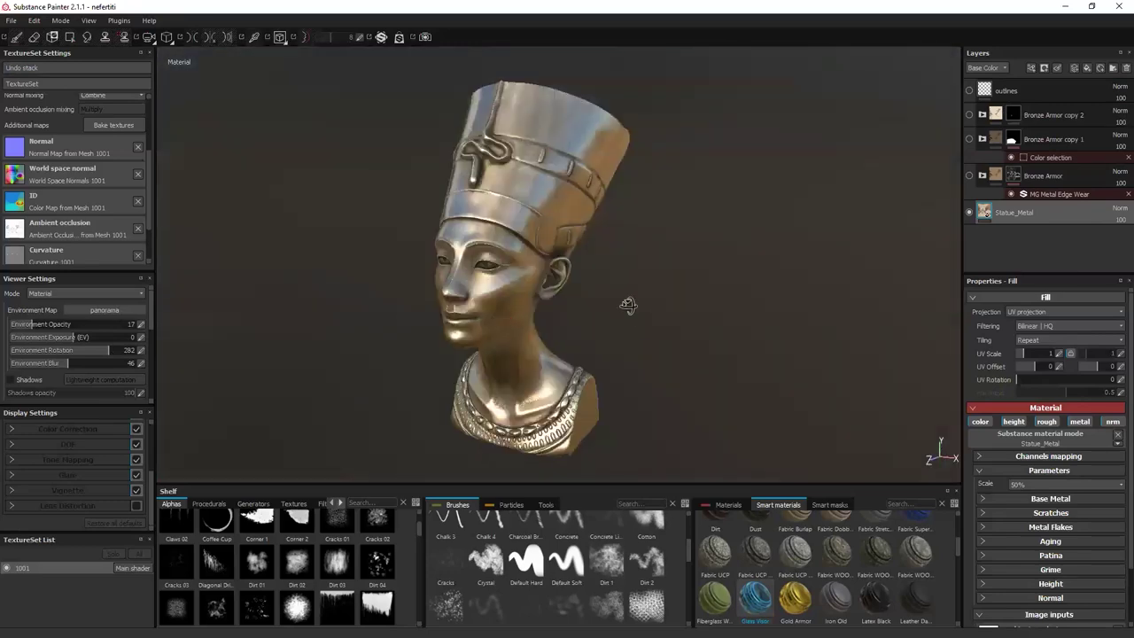
{"action": "left_click_drag", "start_coordinate": [477, 263], "coordinate": [499, 306], "text": "alt"}
{"action": "left_click_drag", "start_coordinate": [633, 327], "coordinate": [564, 374], "text": "alt"}
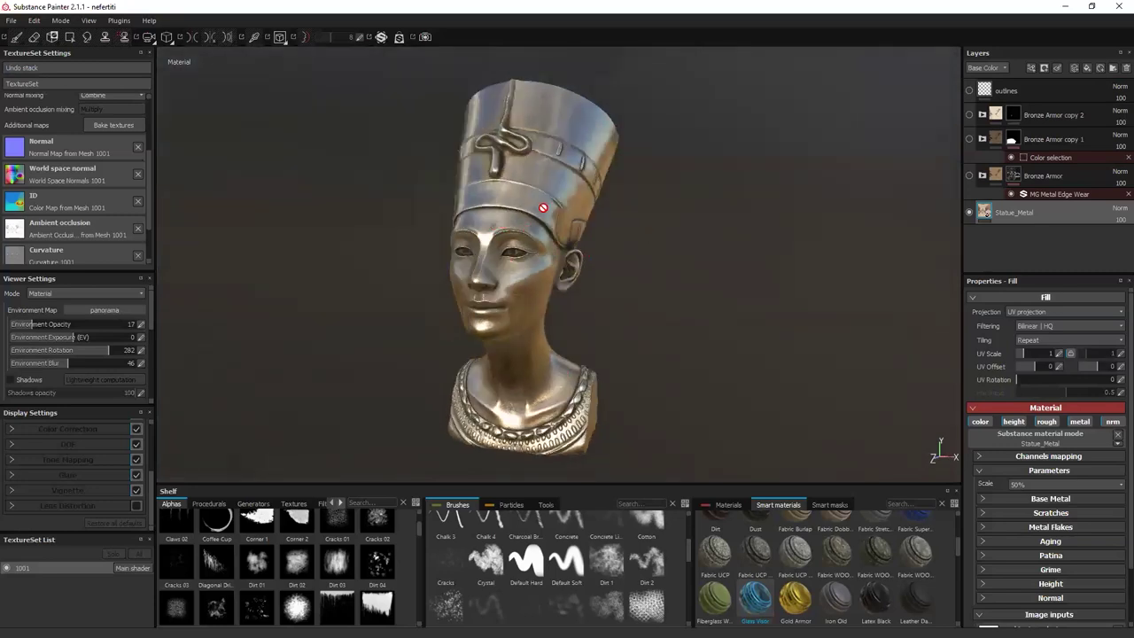
{"action": "left_click_drag", "start_coordinate": [703, 323], "coordinate": [896, 327], "text": "alt"}
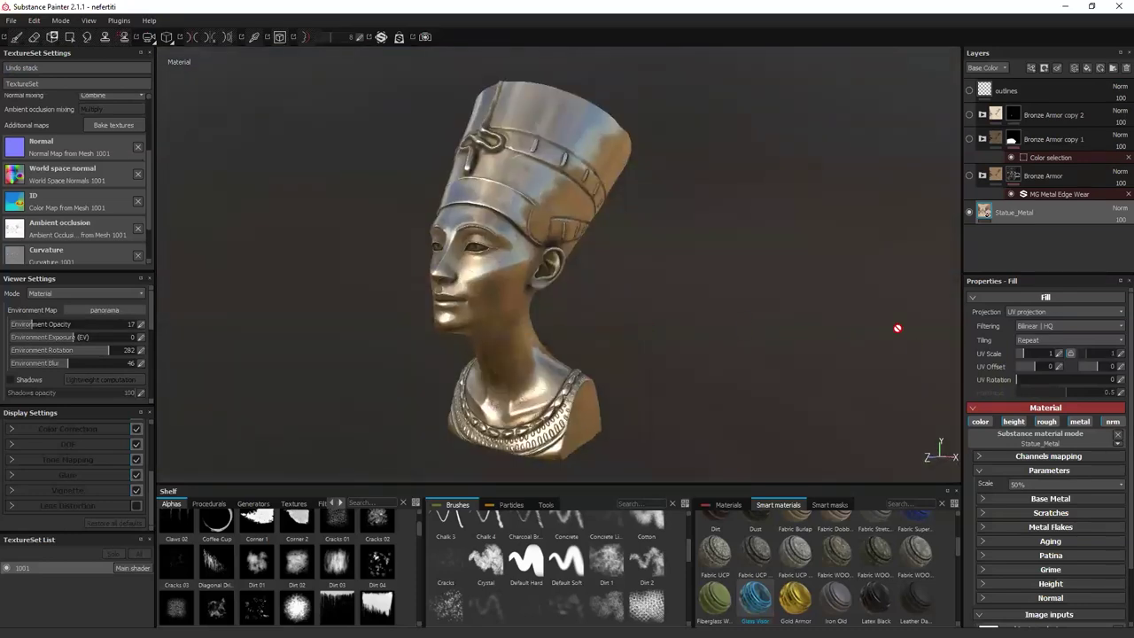
Toggle the Bronze Armor layer and its MG Metal Edge Wear effect, then view the bust from the front.
{"action": "left_click", "coordinate": [970, 177]}
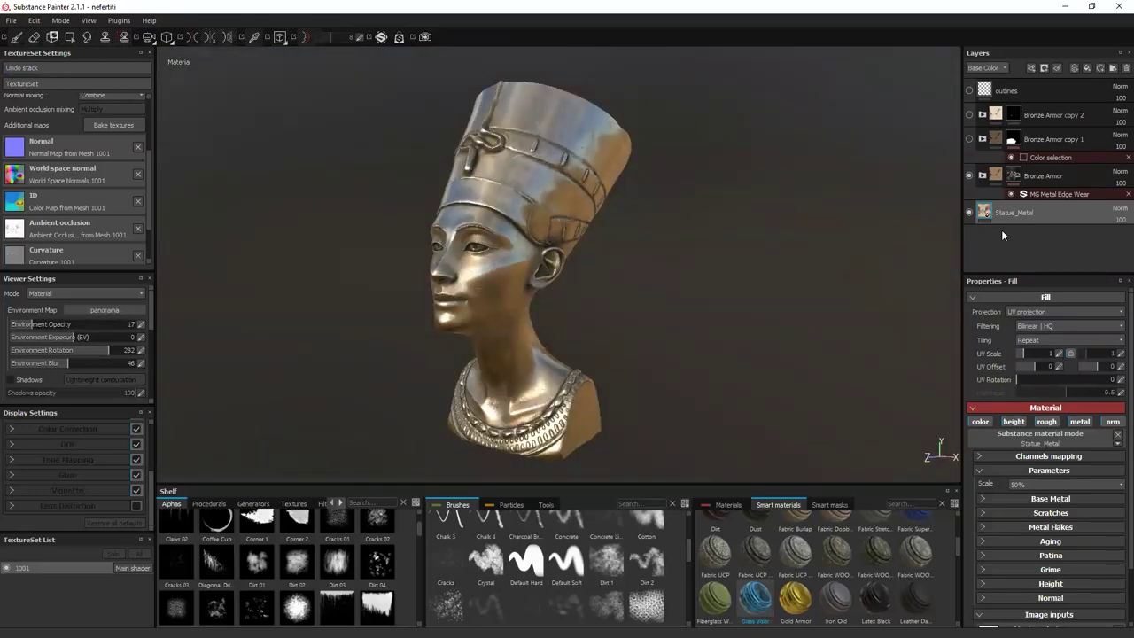
{"action": "left_click", "coordinate": [1011, 193]}
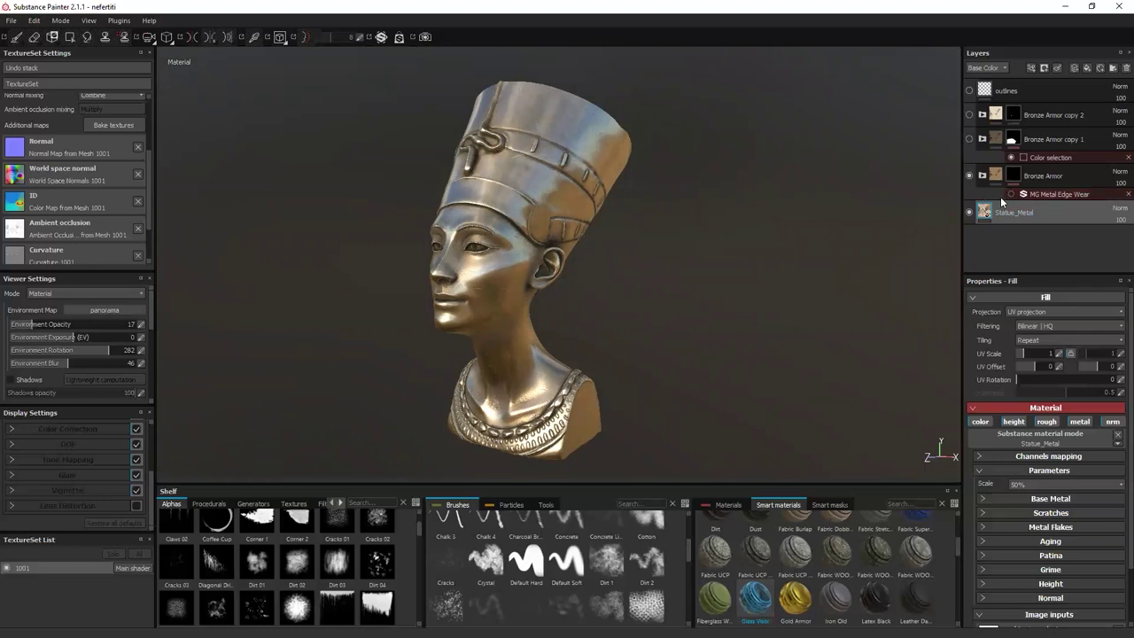
{"action": "mouse_move", "coordinate": [1012, 192]}
{"action": "left_mouse_down"}
{"action": "mouse_move", "coordinate": [873, 195]}
{"action": "mouse_move", "coordinate": [1014, 176]}
{"action": "left_mouse_up"}
{"action": "mouse_move", "coordinate": [1015, 173]}
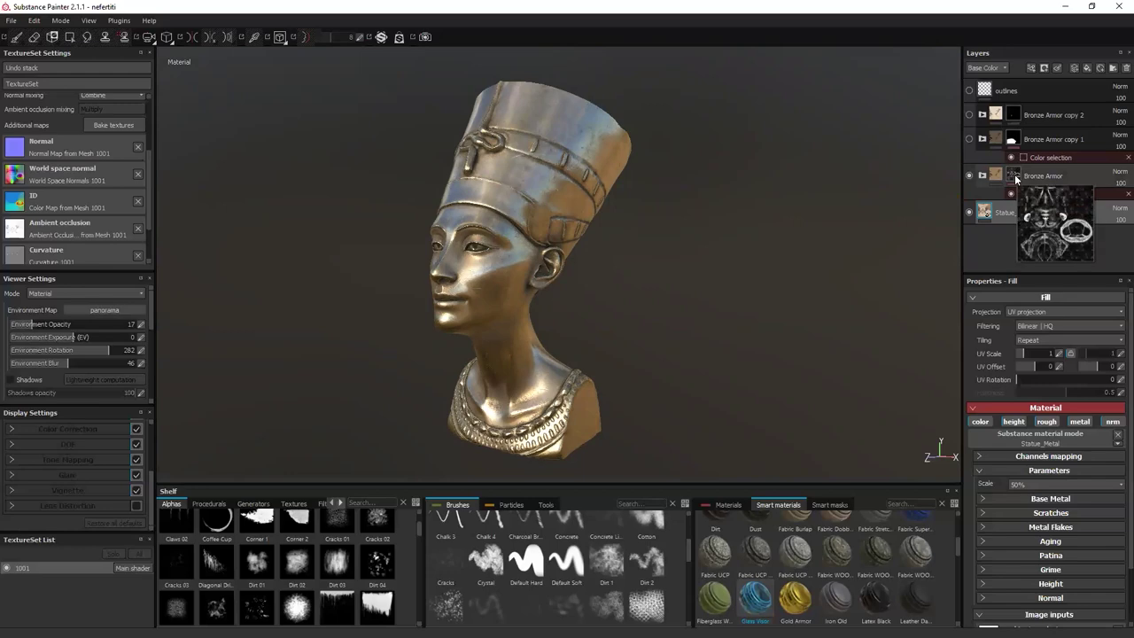
{"action": "left_click_drag", "start_coordinate": [709, 222], "coordinate": [674, 256], "text": "alt"}
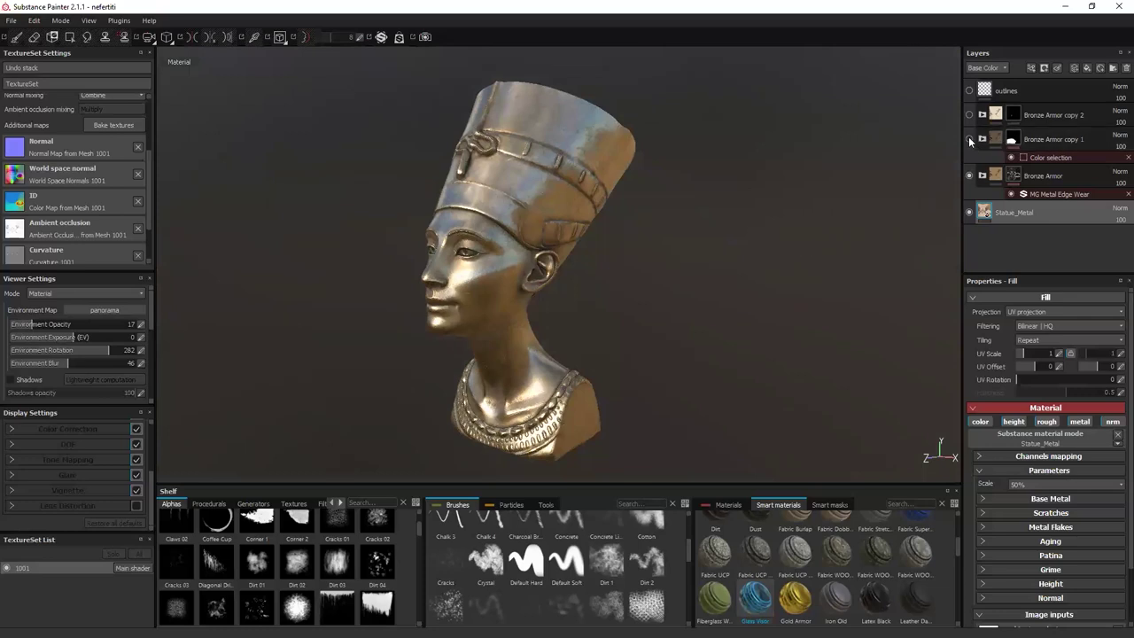
Turn Bronze Armor copy 1 back on and view the bust more frontally.
{"action": "left_click", "coordinate": [968, 137]}
{"action": "left_click_drag", "start_coordinate": [653, 218], "coordinate": [453, 217], "text": "alt"}
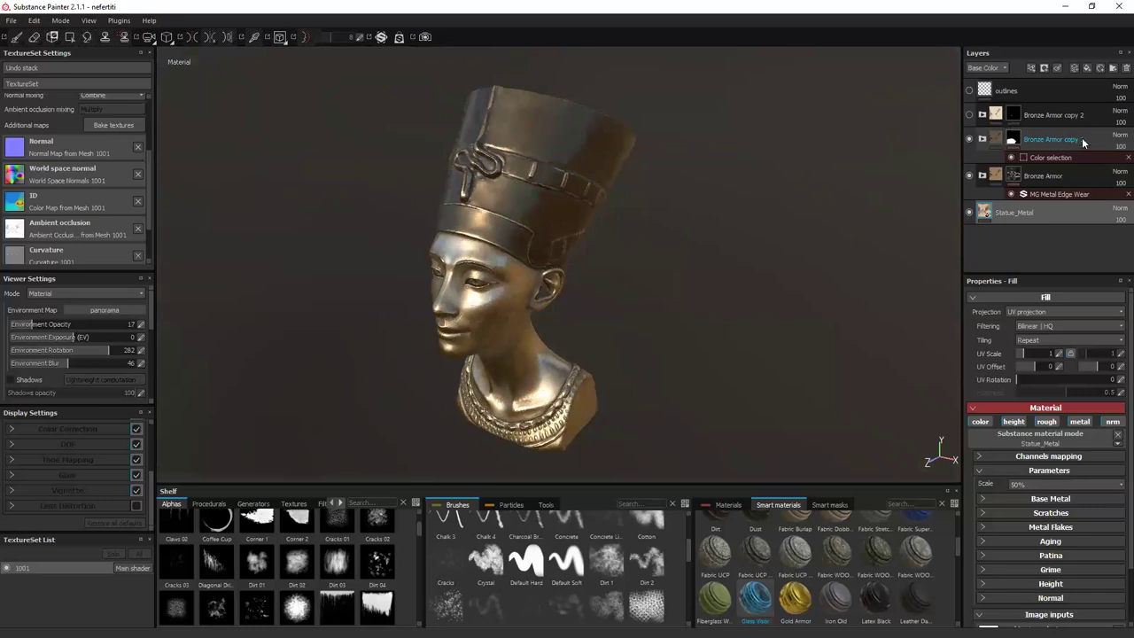
{"action": "right_click", "coordinate": [1053, 177]}
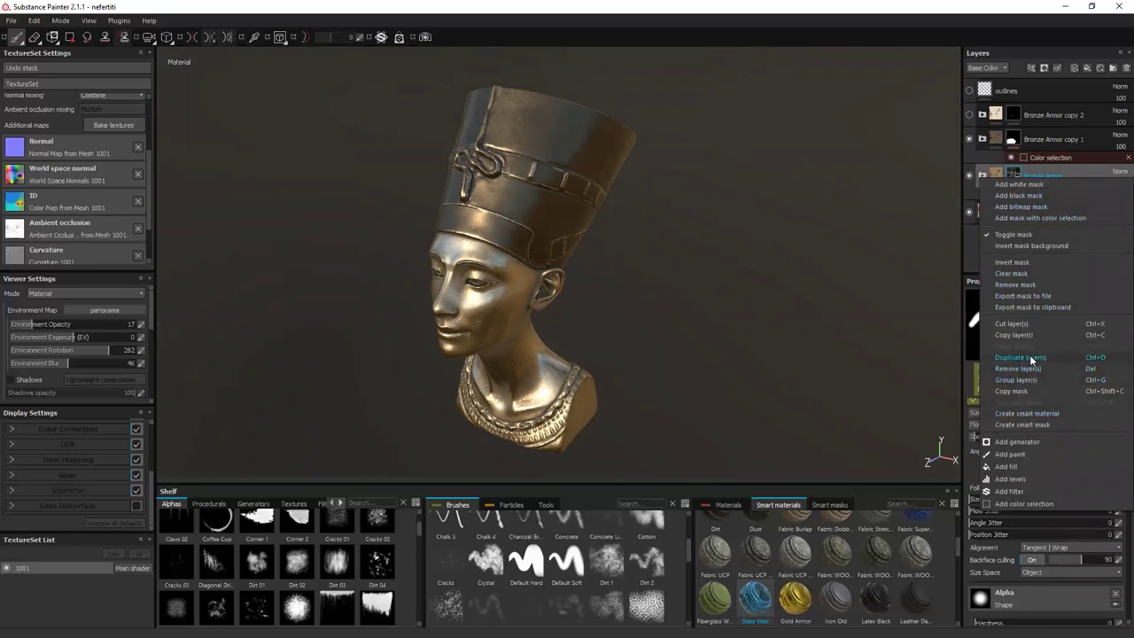
{"action": "left_click", "coordinate": [848, 294]}
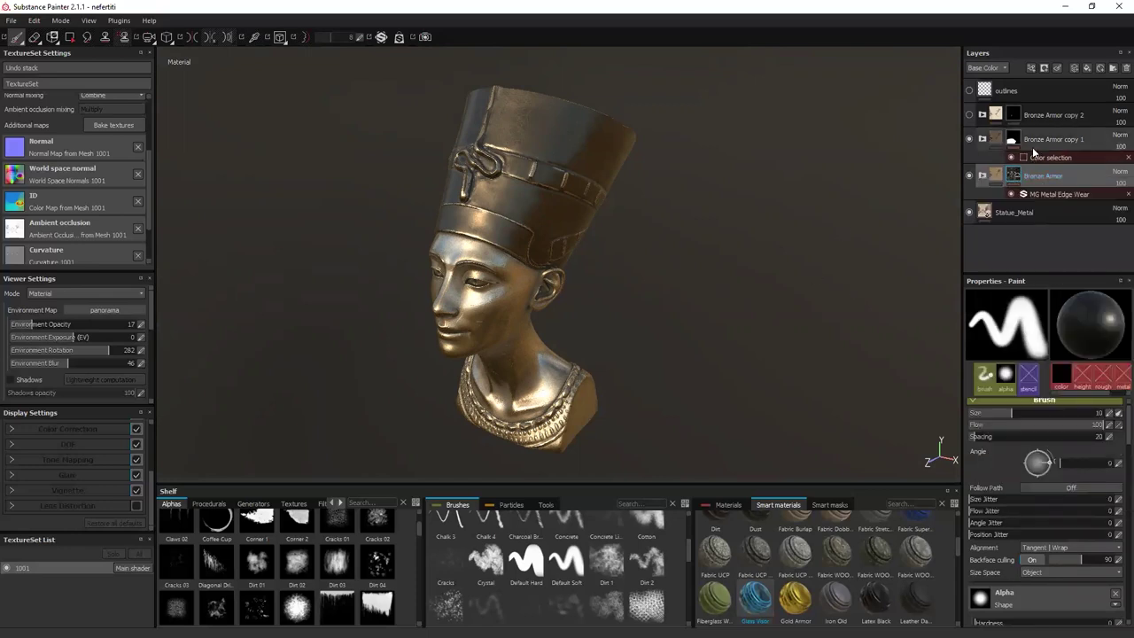
Expand Bronze Armor copy 1 and select its Base Metal fill layer.
{"action": "left_click", "coordinate": [992, 139]}
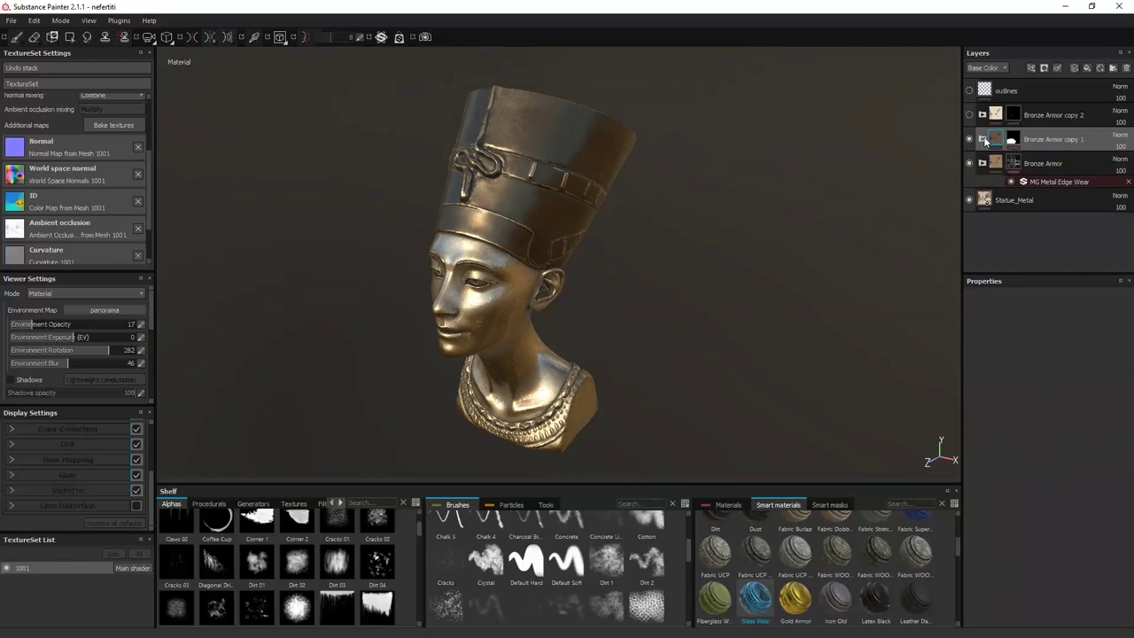
{"action": "left_click", "coordinate": [983, 139]}
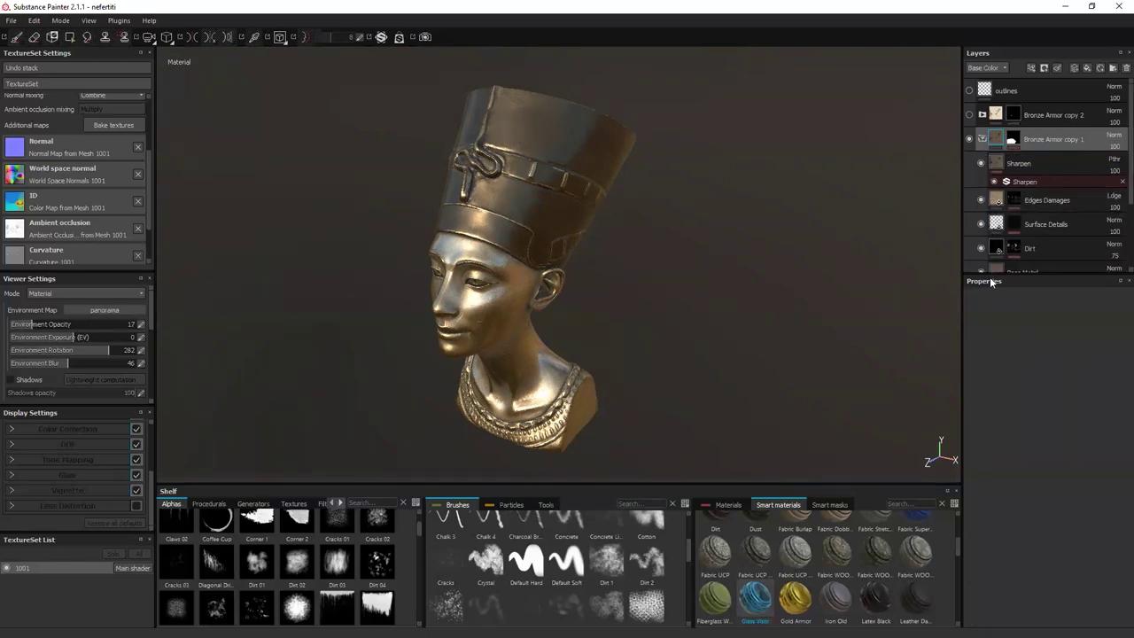
{"action": "scroll", "coordinate": [990, 266], "scroll_direction": "down", "scroll_amount": 1}
{"action": "left_click", "coordinate": [996, 235]}
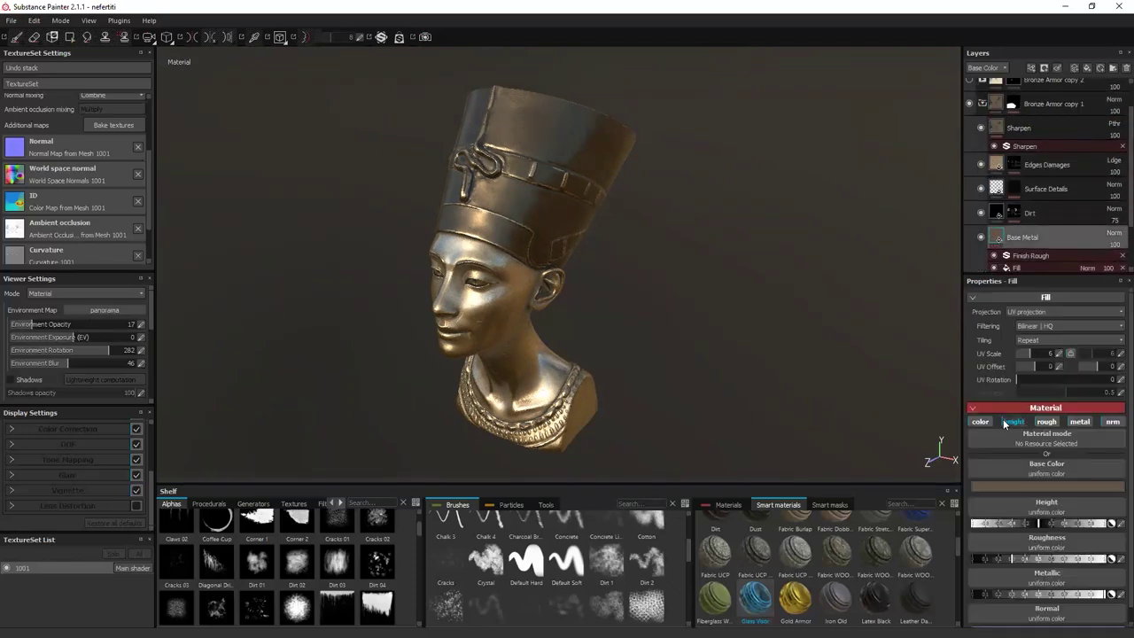
Change the Base Metal base colour to a deeper dark brown, then collapse the folder.
{"action": "left_click", "coordinate": [1049, 486]}
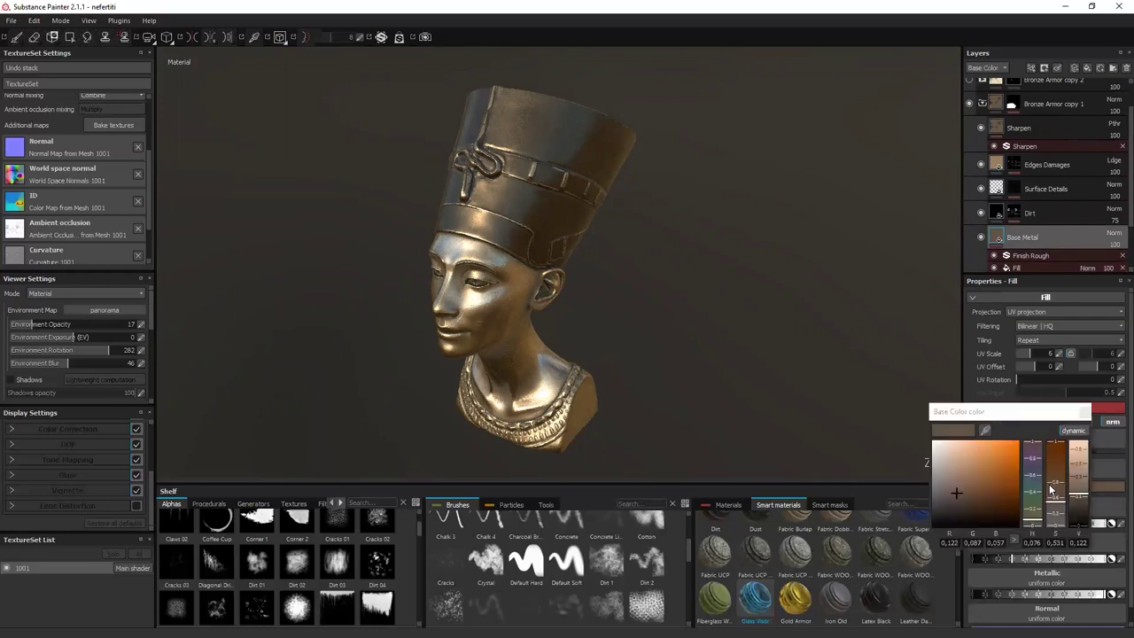
{"action": "left_click", "coordinate": [1007, 467]}
{"action": "left_click_drag", "start_coordinate": [987, 471], "coordinate": [969, 493]}
{"action": "left_click_drag", "start_coordinate": [975, 492], "coordinate": [963, 493]}
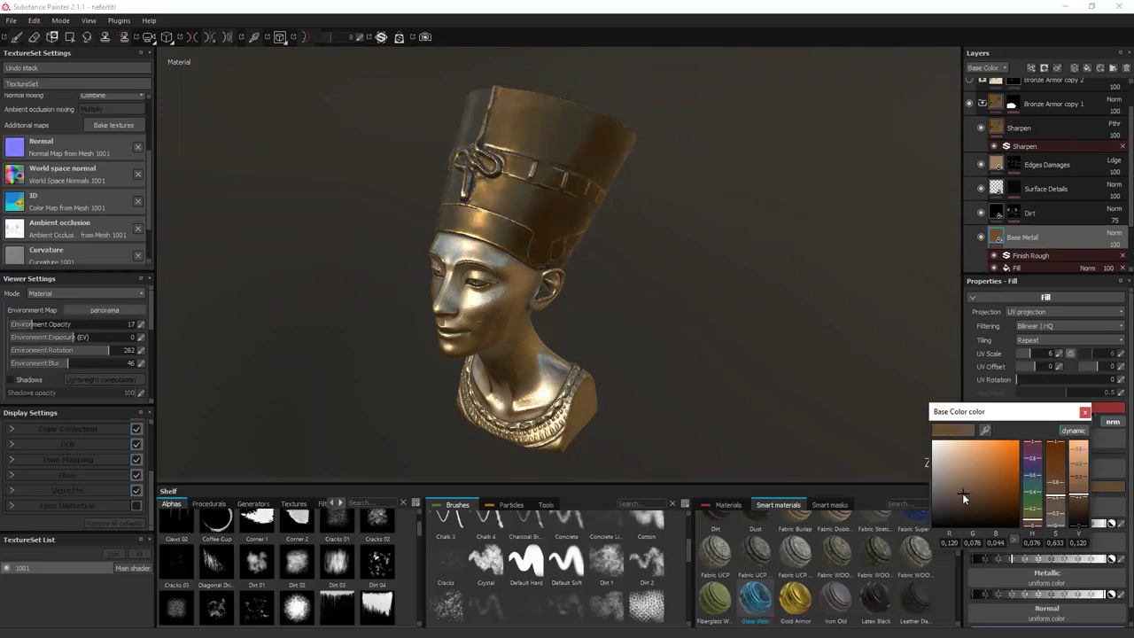
{"action": "left_click", "coordinate": [1084, 411]}
{"action": "scroll", "coordinate": [1061, 151], "scroll_direction": "up", "scroll_amount": 2}
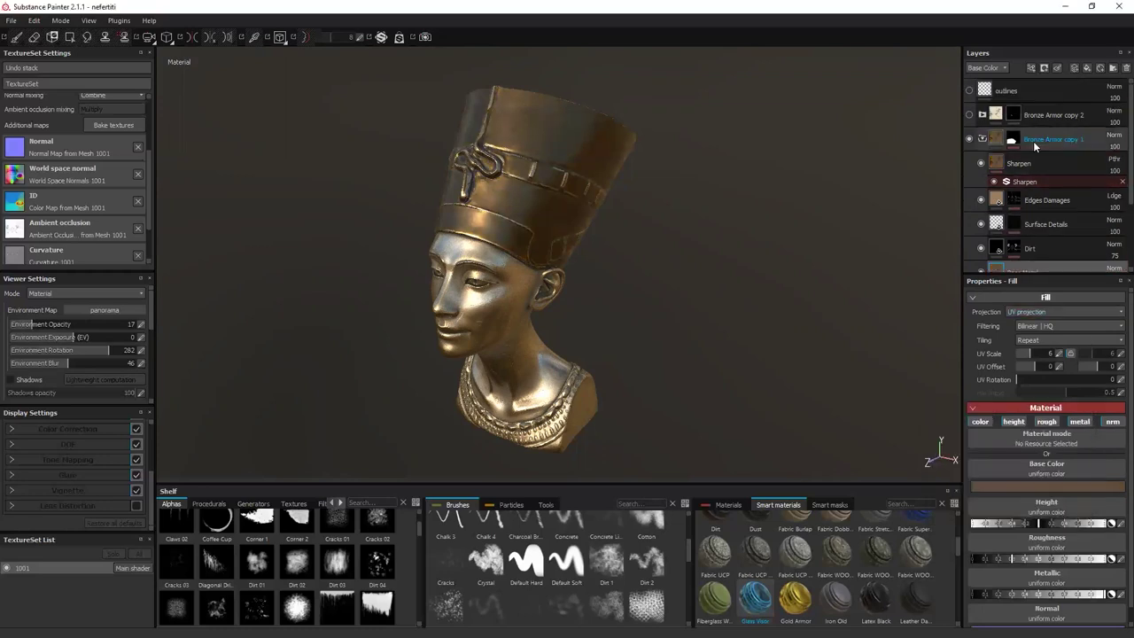
{"action": "left_click", "coordinate": [981, 140]}
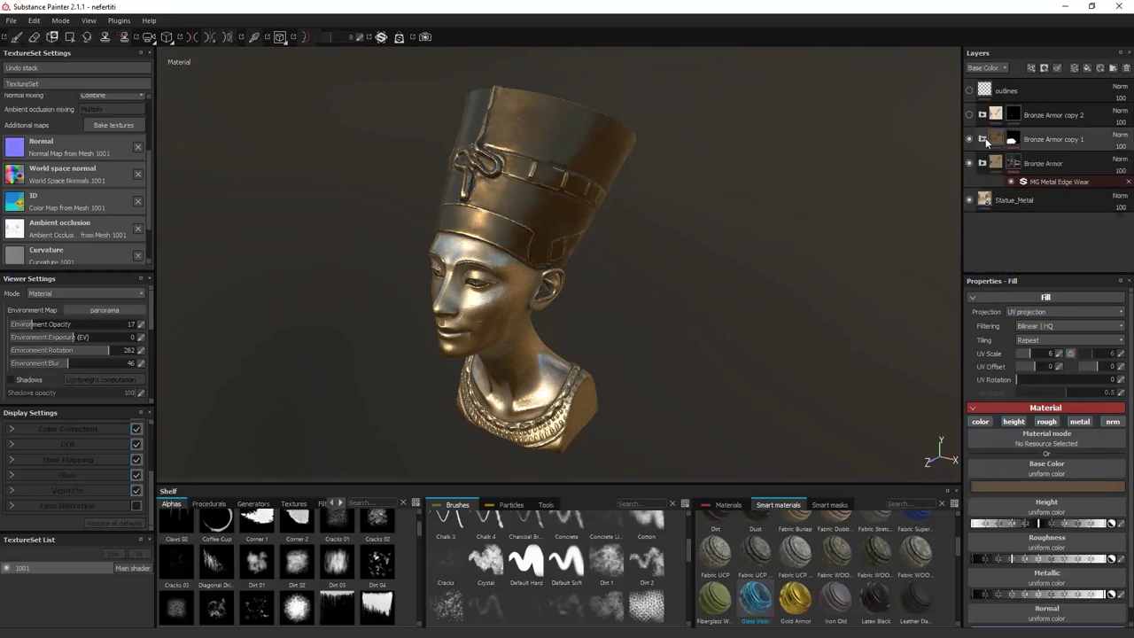
{"action": "left_click", "coordinate": [1012, 140]}
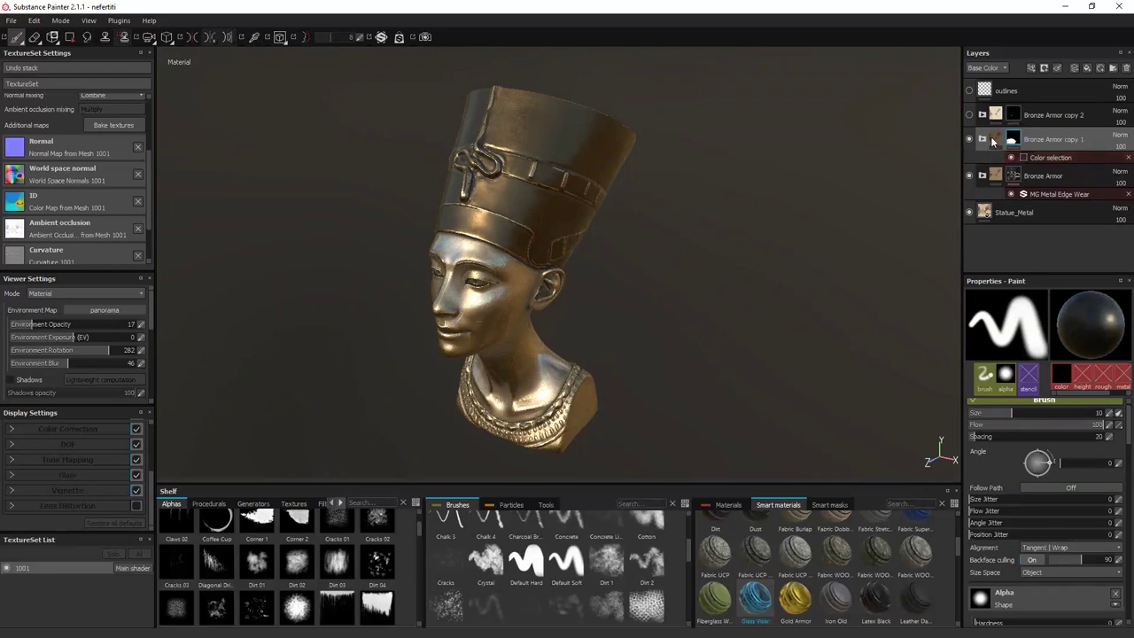
Toggle Bronze Armor copy 2 on, off and on again, orbiting to inspect the silver cobra.
{"action": "mouse_move", "coordinate": [995, 140]}
{"action": "left_click", "coordinate": [969, 115]}
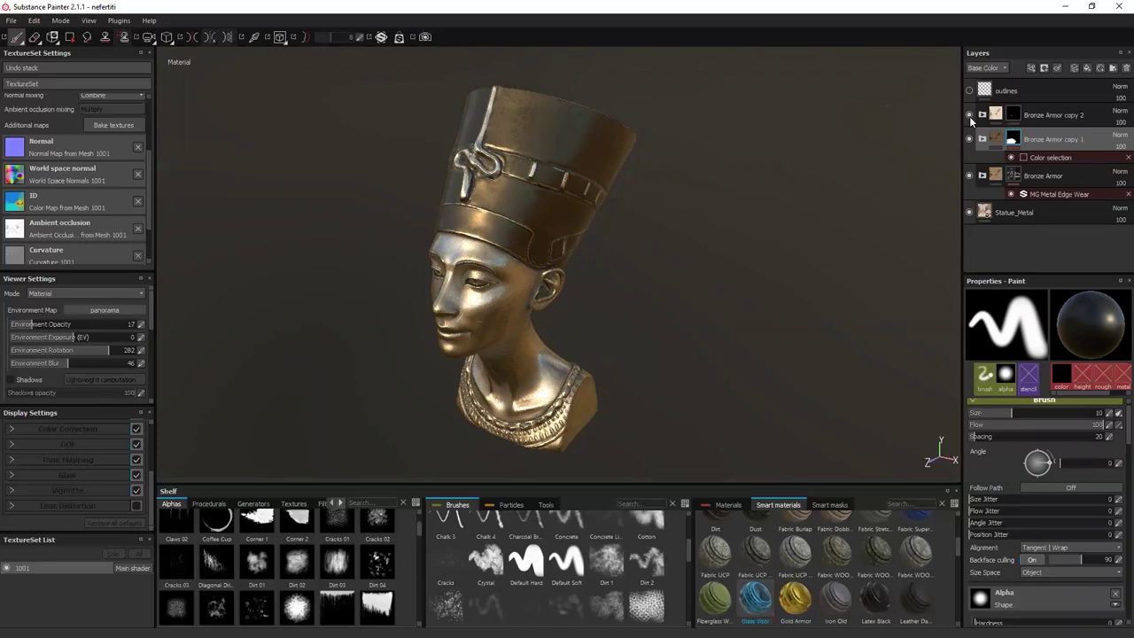
{"action": "left_click", "coordinate": [969, 115]}
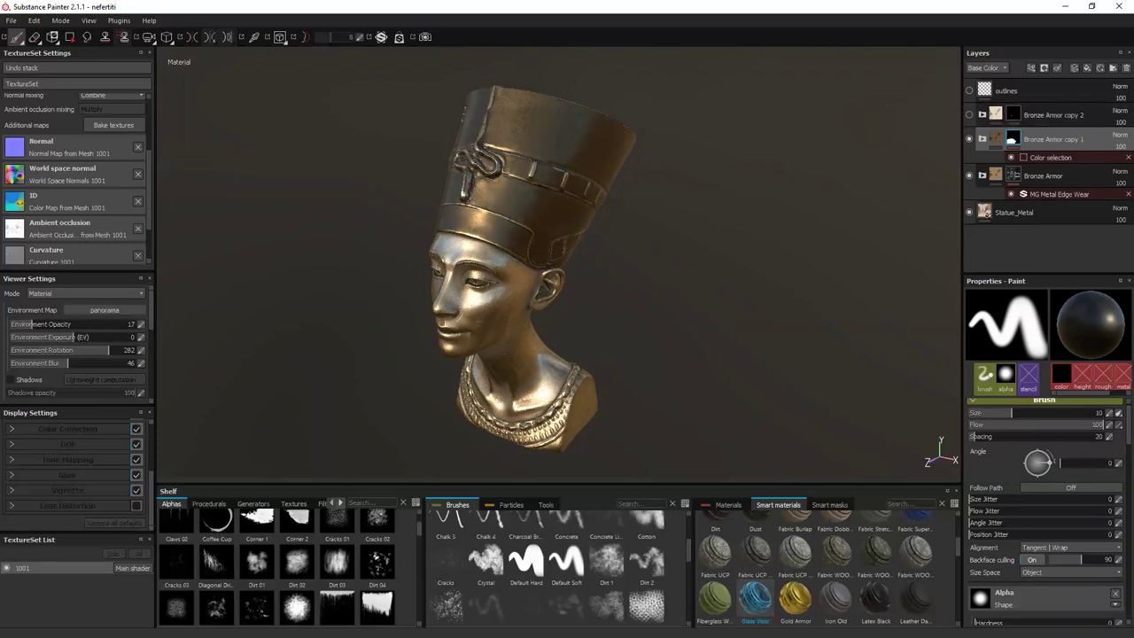
{"action": "left_click", "coordinate": [969, 116]}
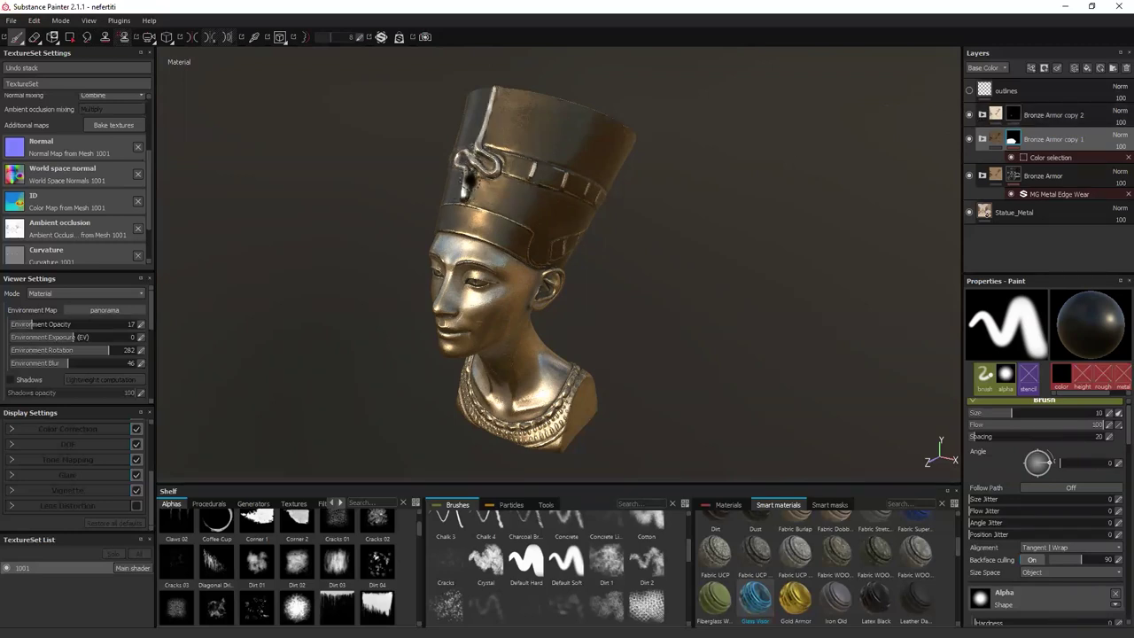
{"action": "left_click_drag", "start_coordinate": [825, 172], "coordinate": [294, 214], "text": "alt"}
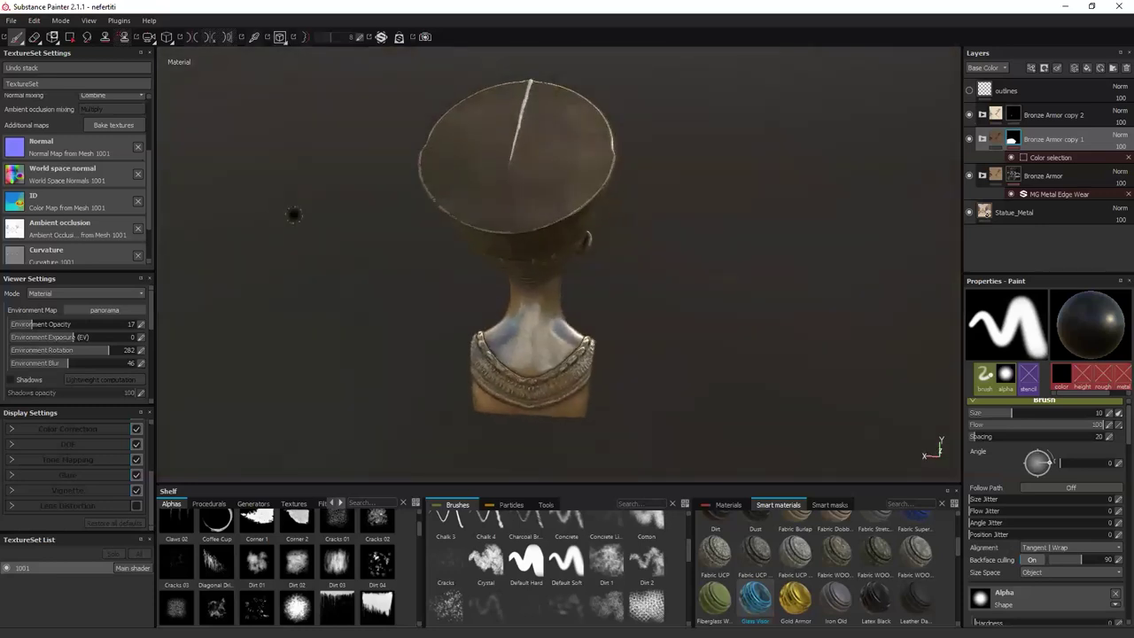
{"action": "left_click_drag", "start_coordinate": [423, 192], "coordinate": [924, 212], "text": "alt"}
{"action": "left_click_drag", "start_coordinate": [404, 347], "coordinate": [700, 252], "text": "alt"}
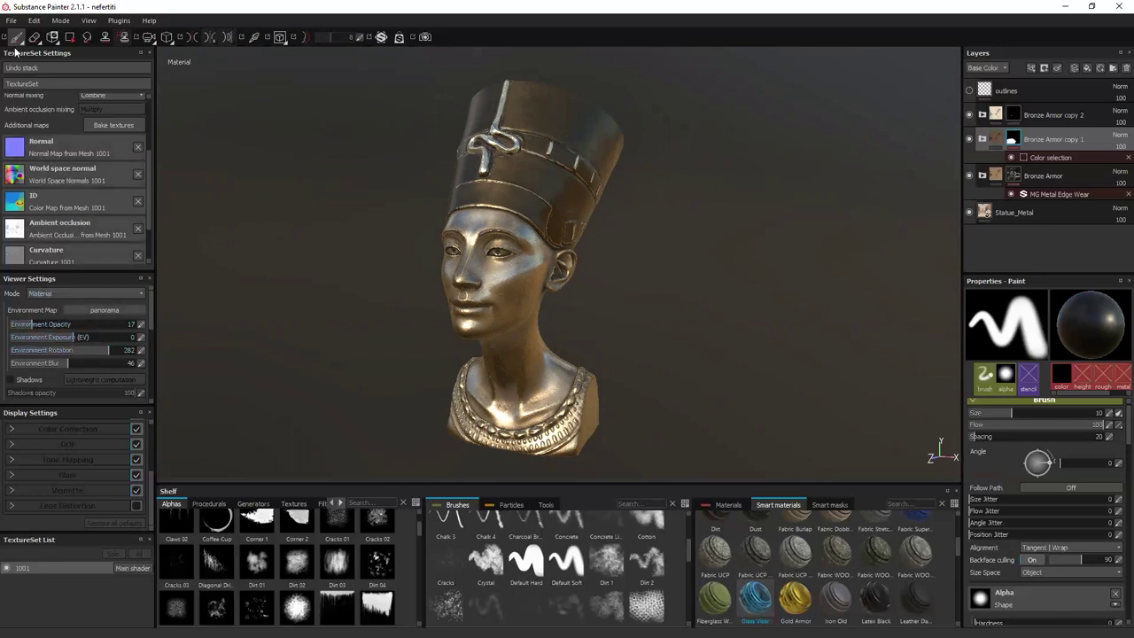
Turn on viewport Shadows and rotate the environment lighting to 261.
{"action": "scroll", "coordinate": [54, 318], "scroll_direction": "down", "scroll_amount": 2}
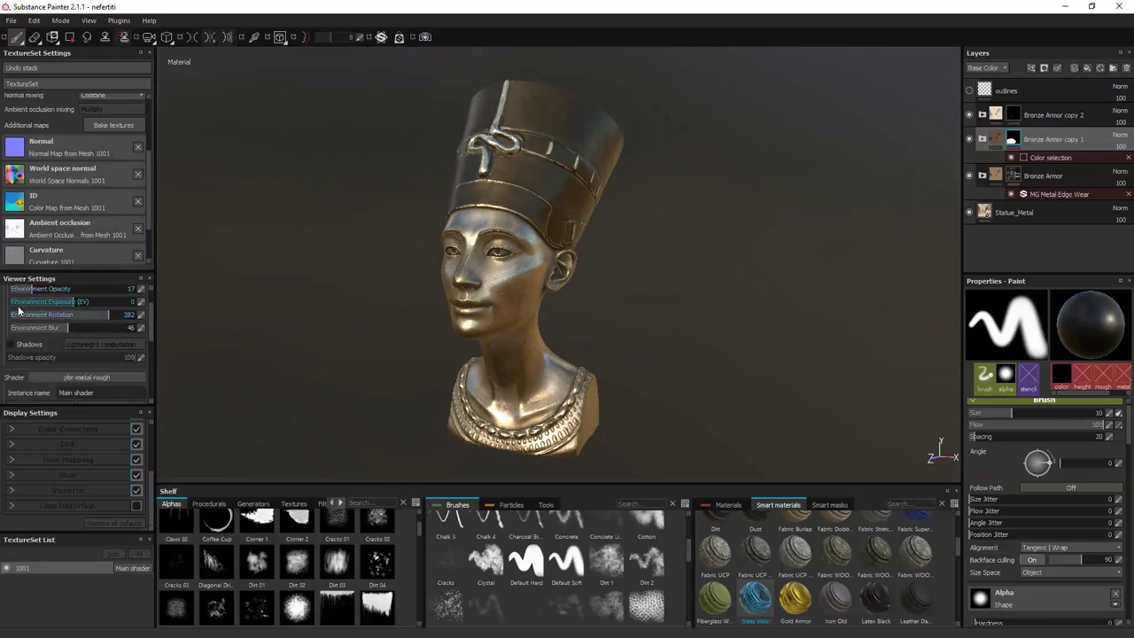
{"action": "left_click", "coordinate": [11, 345]}
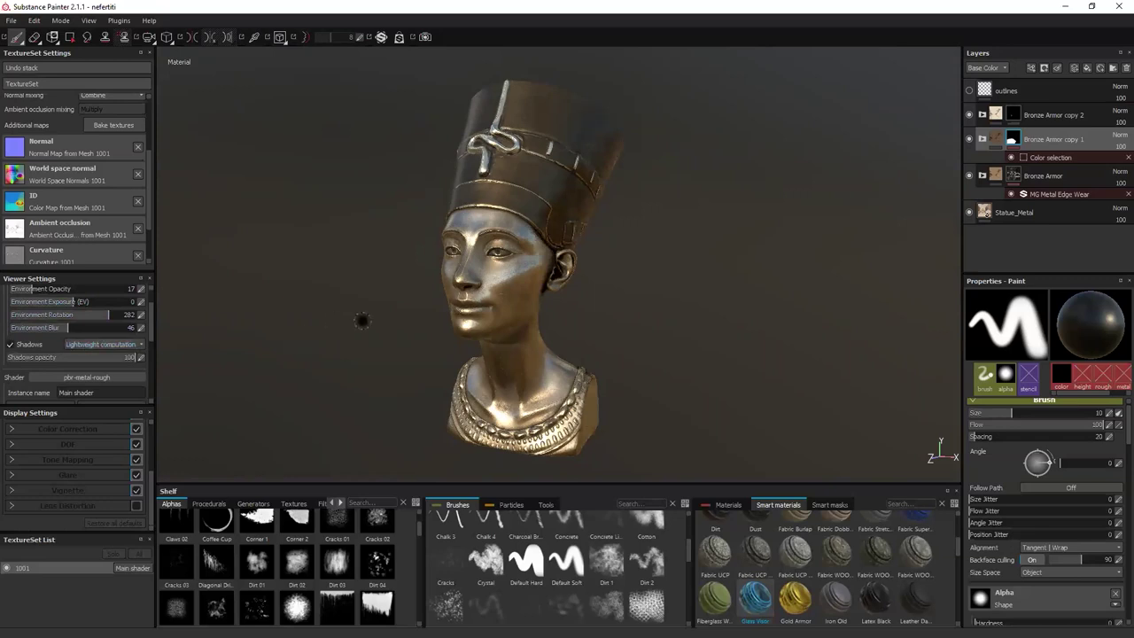
{"action": "right_click_drag", "start_coordinate": [396, 325], "coordinate": [372, 330], "text": "shift"}
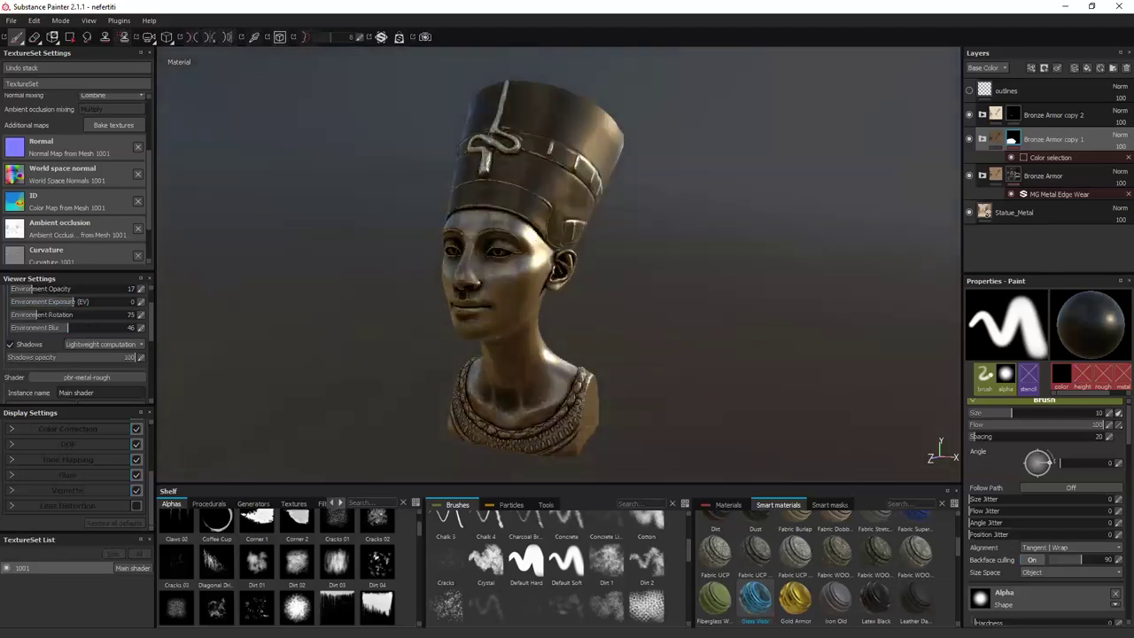
{"action": "left_click", "coordinate": [11, 346]}
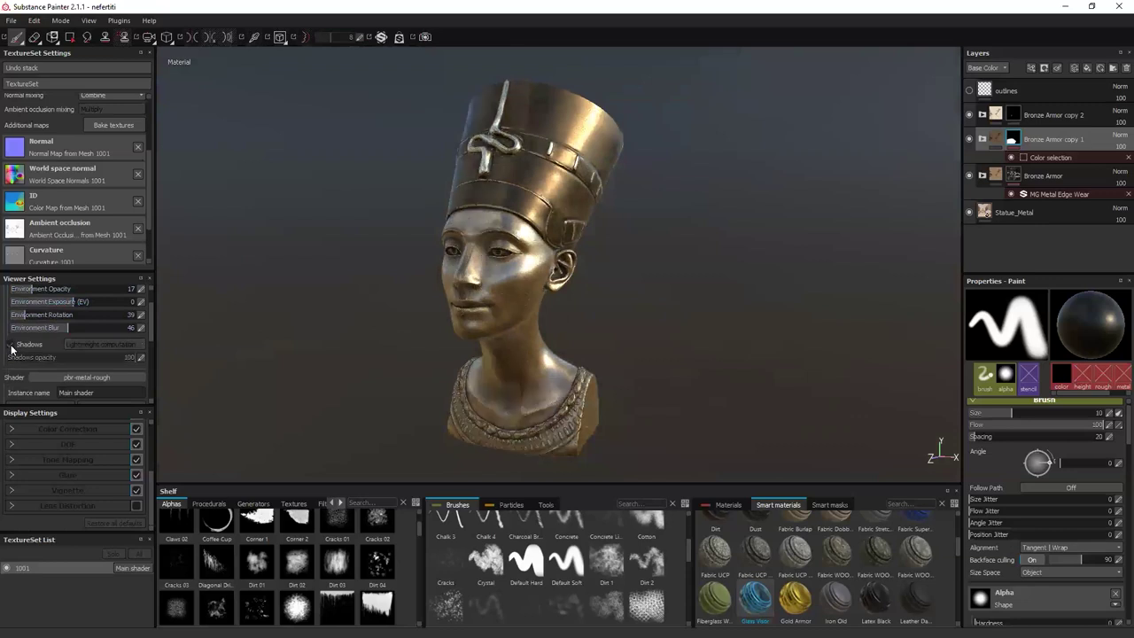
{"action": "left_click", "coordinate": [10, 345]}
{"action": "right_click_drag", "start_coordinate": [248, 321], "coordinate": [336, 320], "text": "shift"}
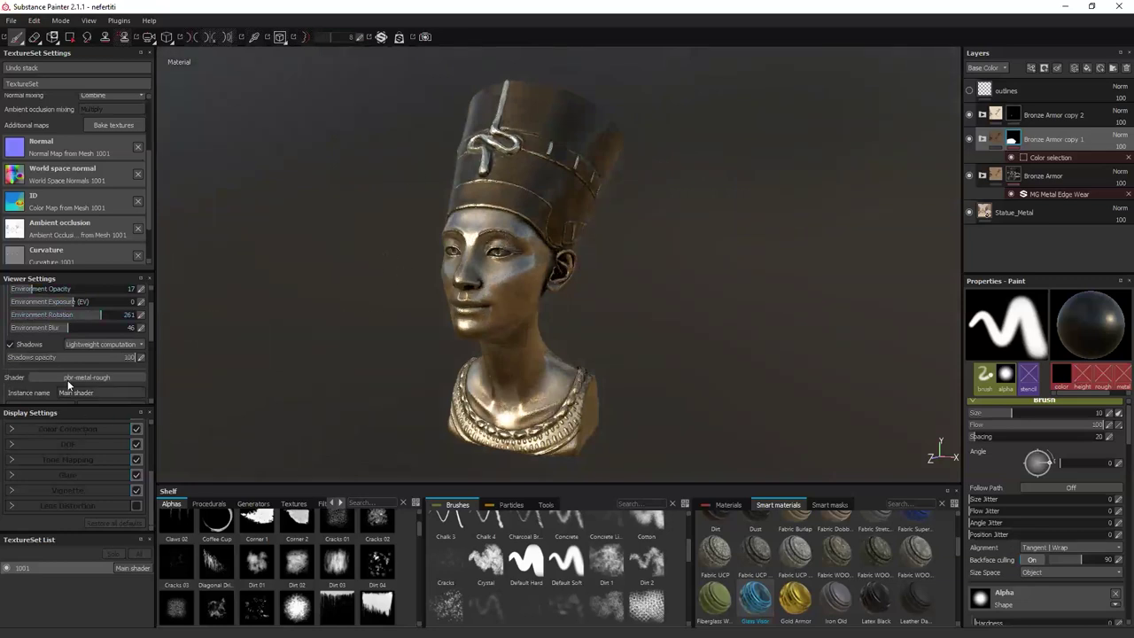
{"action": "scroll", "coordinate": [65, 370], "scroll_direction": "down", "scroll_amount": 2}
{"action": "scroll", "coordinate": [65, 364], "scroll_direction": "down", "scroll_amount": 6}
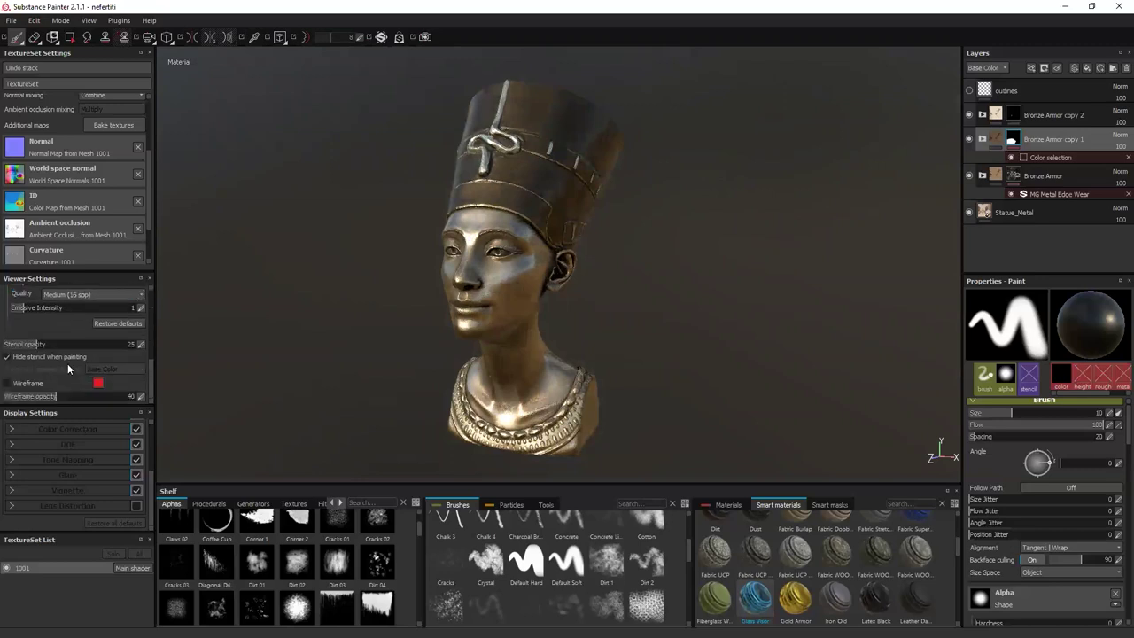
{"action": "scroll", "coordinate": [68, 363], "scroll_direction": "up", "scroll_amount": 8}
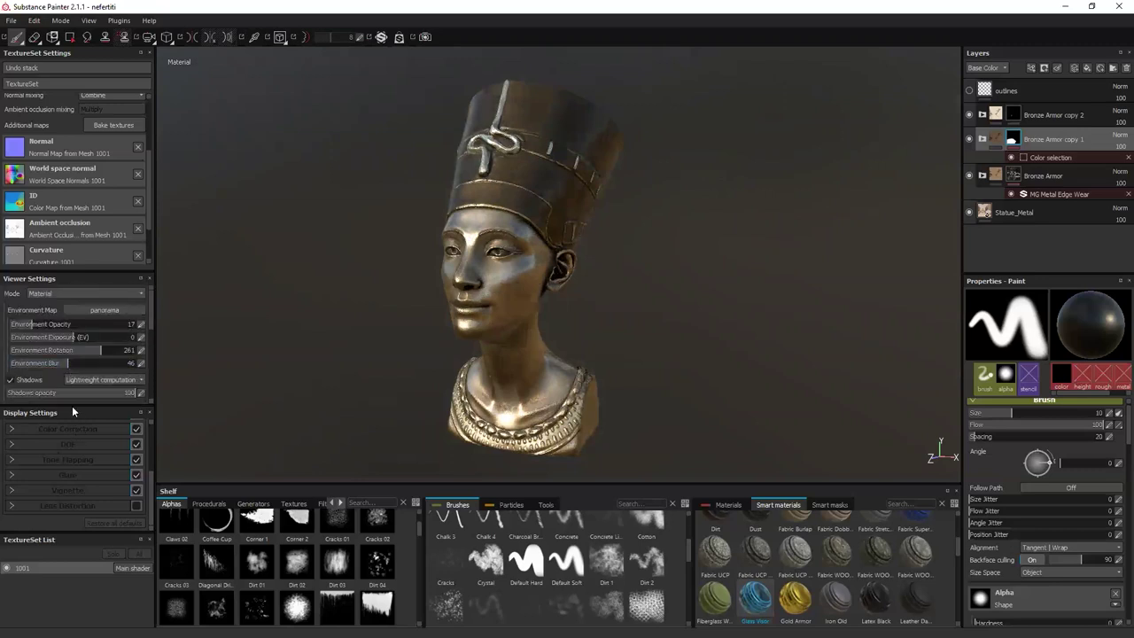
Set Field of view to 34, frame the bust with F, and check Activate post effects.
{"action": "left_click_drag", "start_coordinate": [149, 484], "coordinate": [146, 422]}
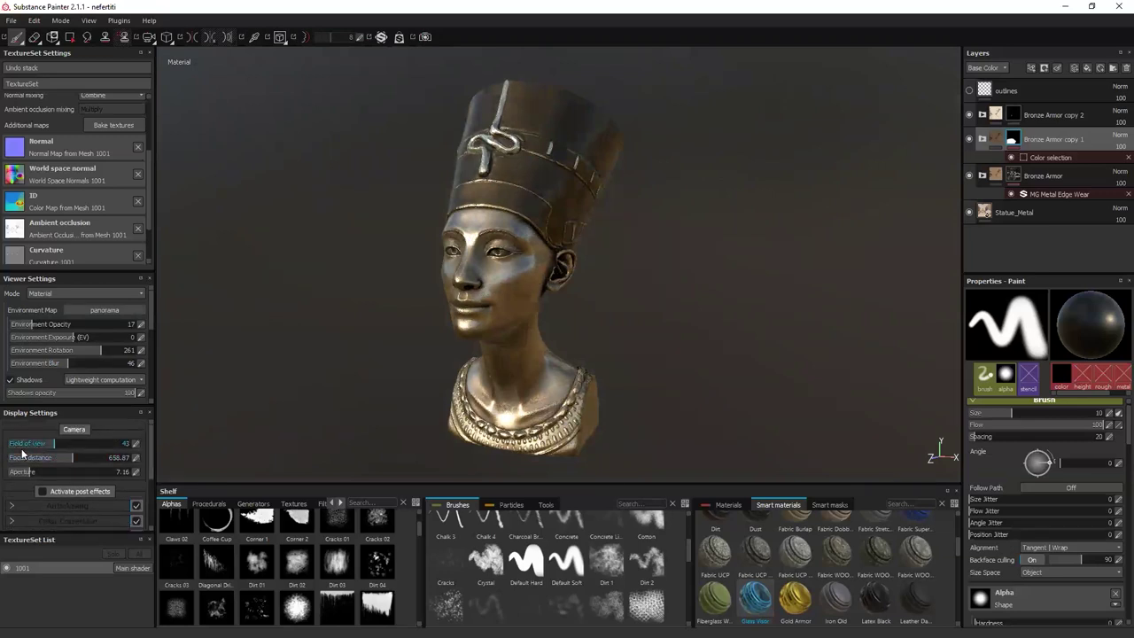
{"action": "mouse_move", "coordinate": [52, 447]}
{"action": "left_mouse_down"}
{"action": "mouse_move", "coordinate": [93, 445]}
{"action": "mouse_move", "coordinate": [26, 447]}
{"action": "mouse_move", "coordinate": [38, 447]}
{"action": "left_mouse_up"}
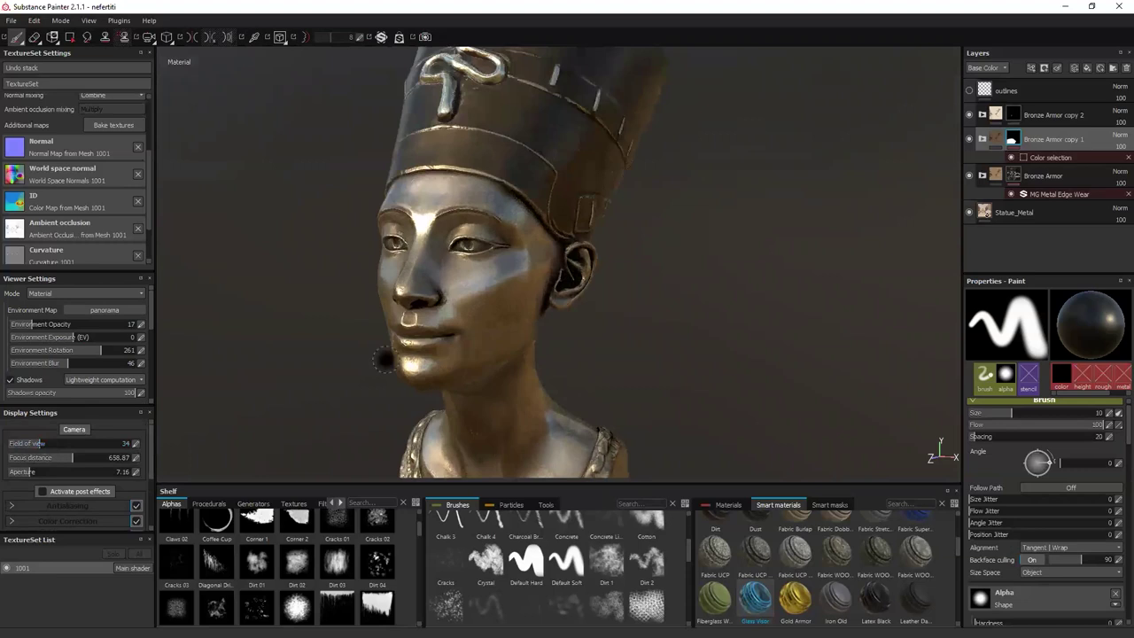
{"action": "key", "text": "f"}
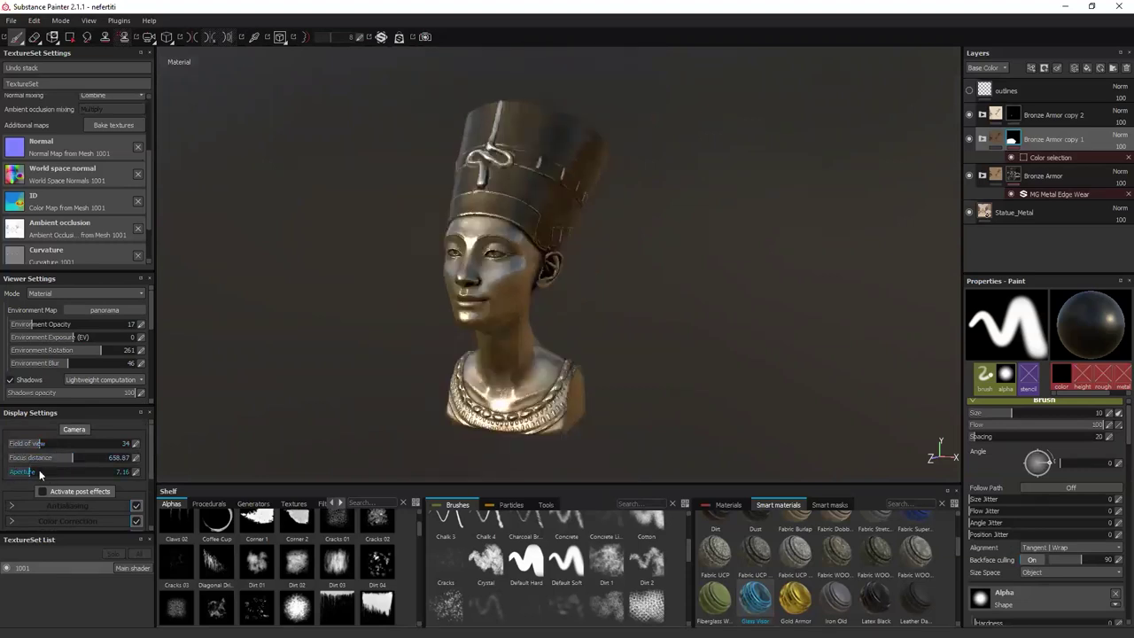
{"action": "scroll", "coordinate": [135, 438], "scroll_direction": "down", "scroll_amount": 1}
{"action": "scroll", "coordinate": [119, 446], "scroll_direction": "up", "scroll_amount": 1}
{"action": "left_click", "coordinate": [40, 492]}
{"action": "scroll", "coordinate": [92, 479], "scroll_direction": "down", "scroll_amount": 2}
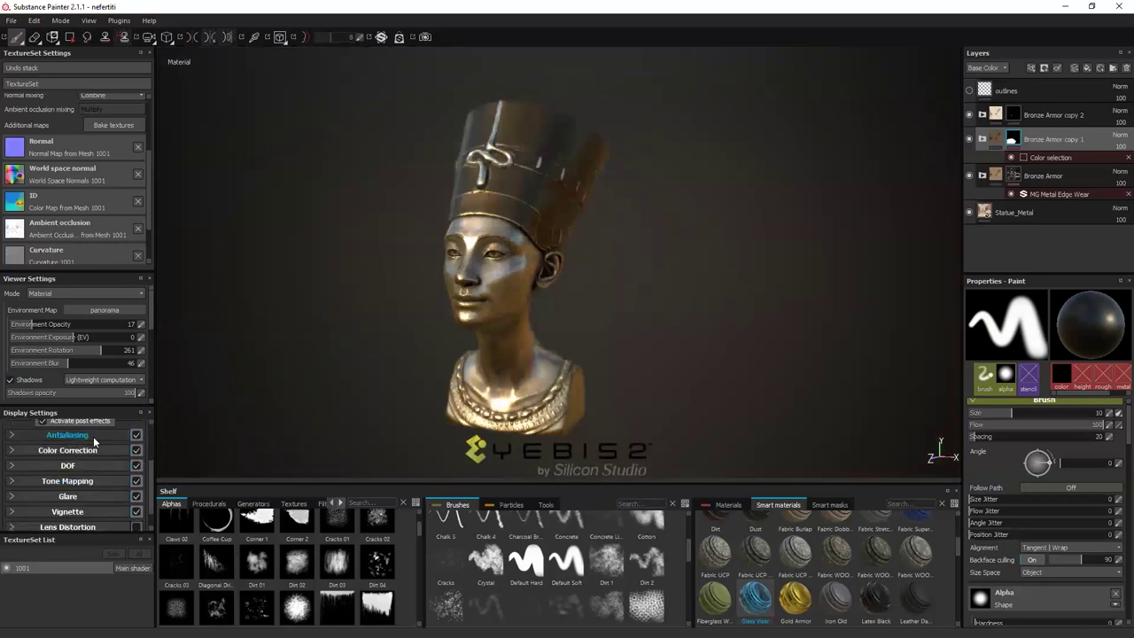
In colour correction, raise saturation to 1.22 and lower contrast slightly.
{"action": "left_click", "coordinate": [11, 453]}
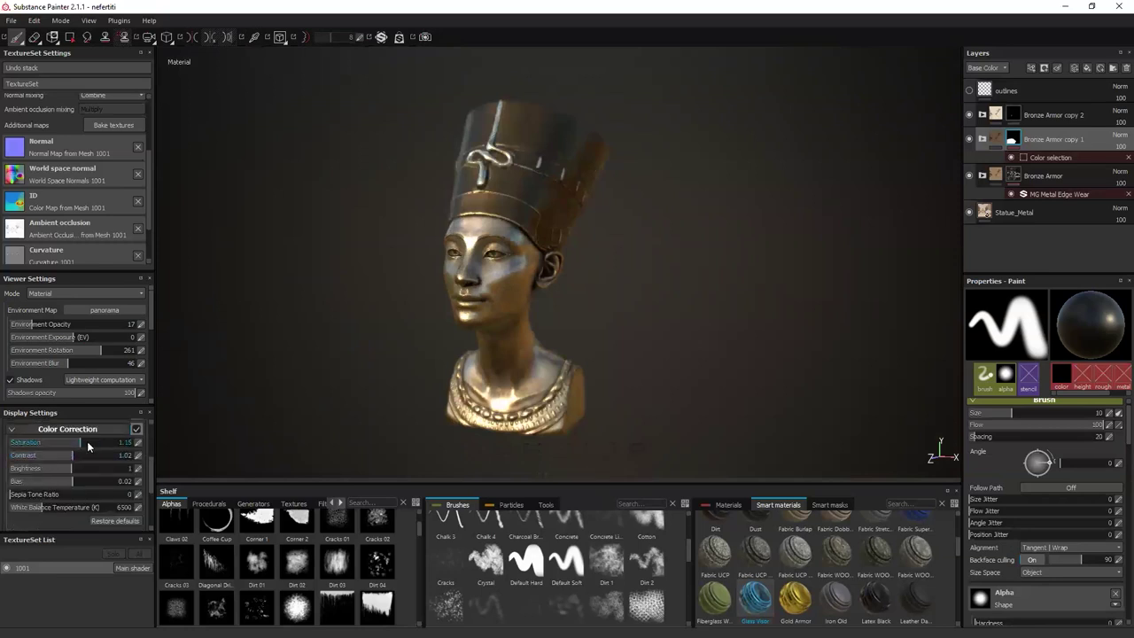
{"action": "left_click_drag", "start_coordinate": [95, 445], "coordinate": [75, 442]}
{"action": "mouse_move", "coordinate": [92, 455]}
{"action": "left_mouse_down"}
{"action": "mouse_move", "coordinate": [61, 456]}
{"action": "mouse_move", "coordinate": [72, 456]}
{"action": "left_mouse_up"}
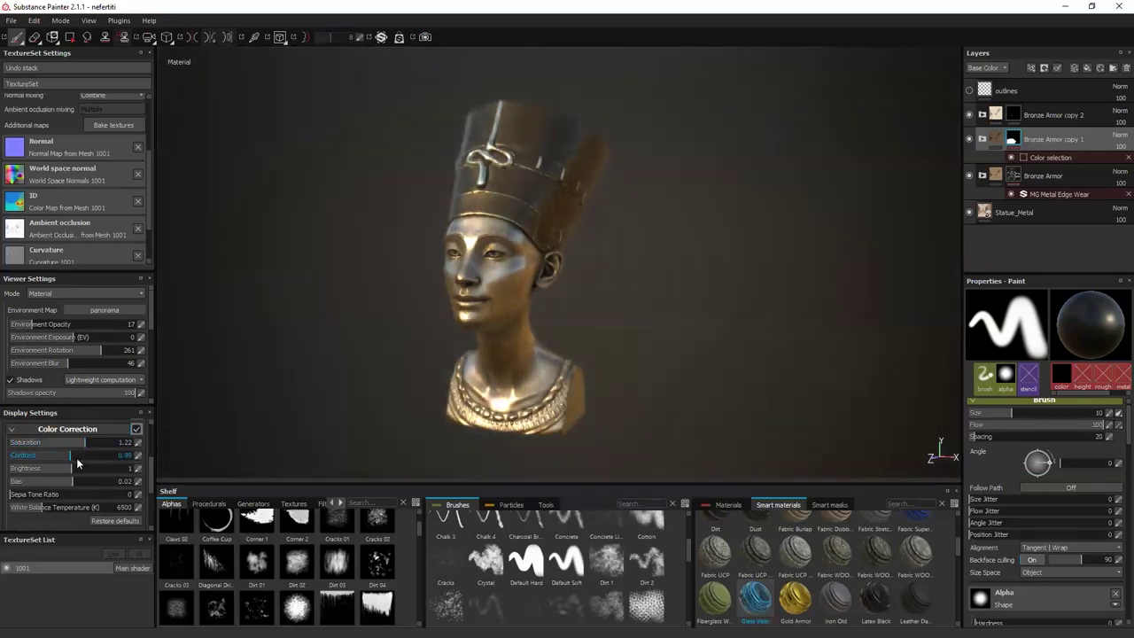
{"action": "left_click", "coordinate": [12, 432]}
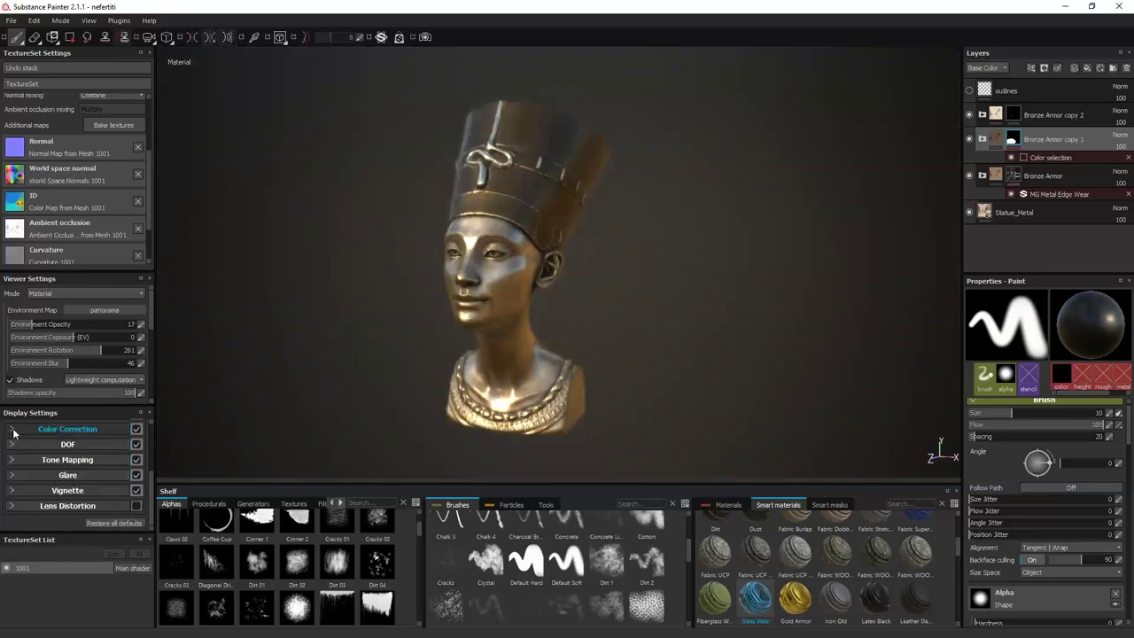
{"action": "left_click", "coordinate": [13, 460]}
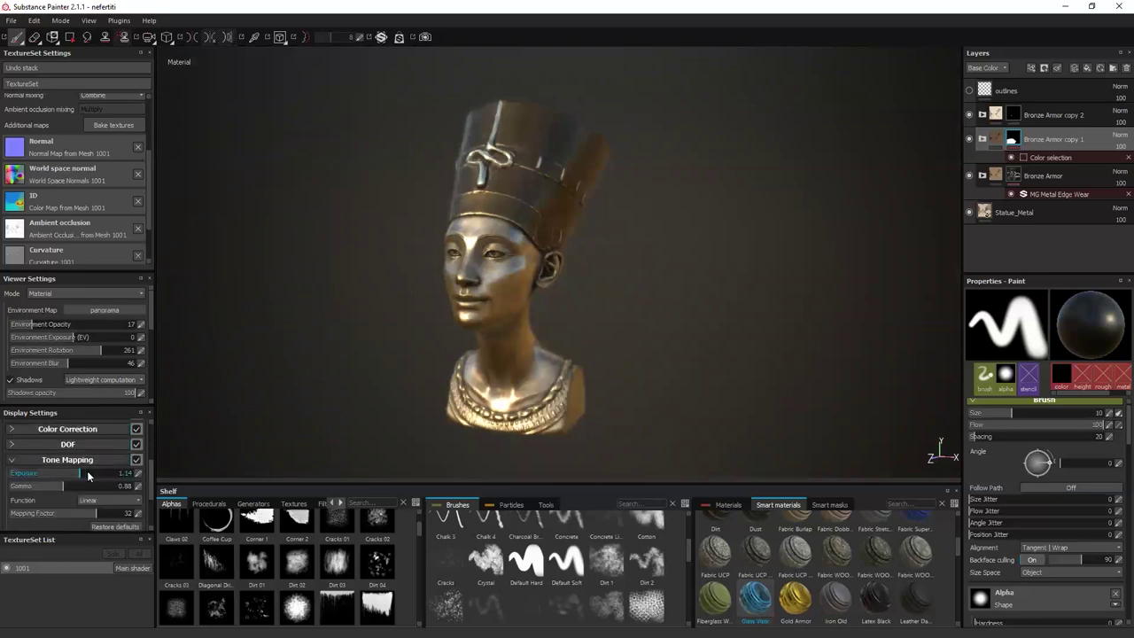
{"action": "left_click", "coordinate": [8, 461]}
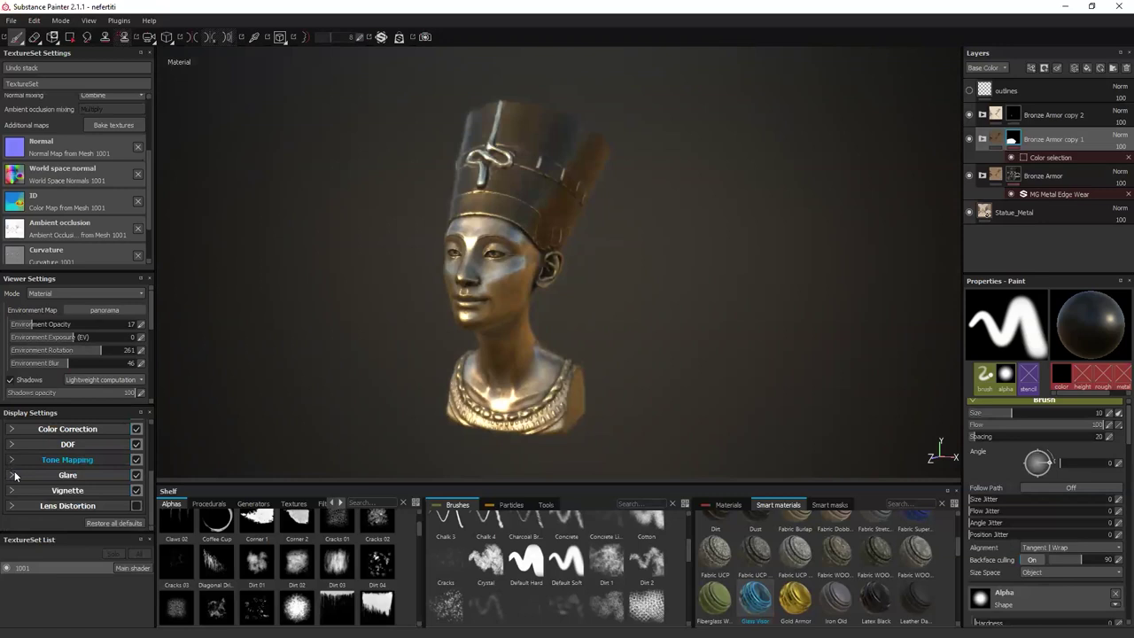
Strengthen the glare and set the vignette strength to about 0.48.
{"action": "left_click", "coordinate": [12, 475]}
{"action": "mouse_move", "coordinate": [44, 488]}
{"action": "left_mouse_down"}
{"action": "mouse_move", "coordinate": [96, 486]}
{"action": "mouse_move", "coordinate": [38, 493]}
{"action": "left_mouse_up"}
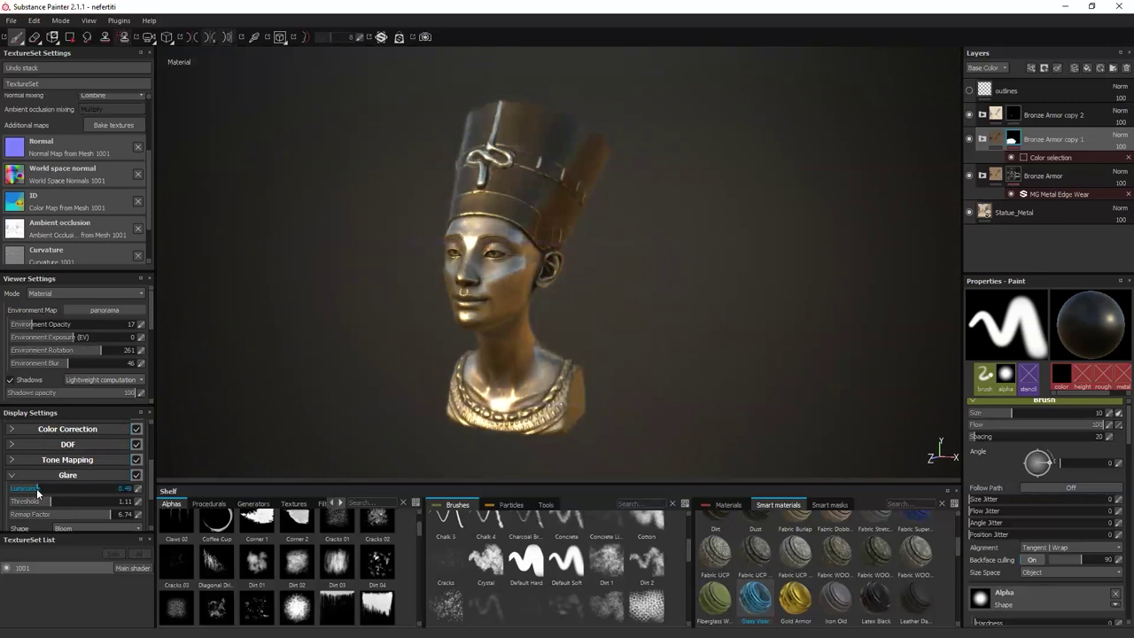
{"action": "left_click", "coordinate": [10, 475]}
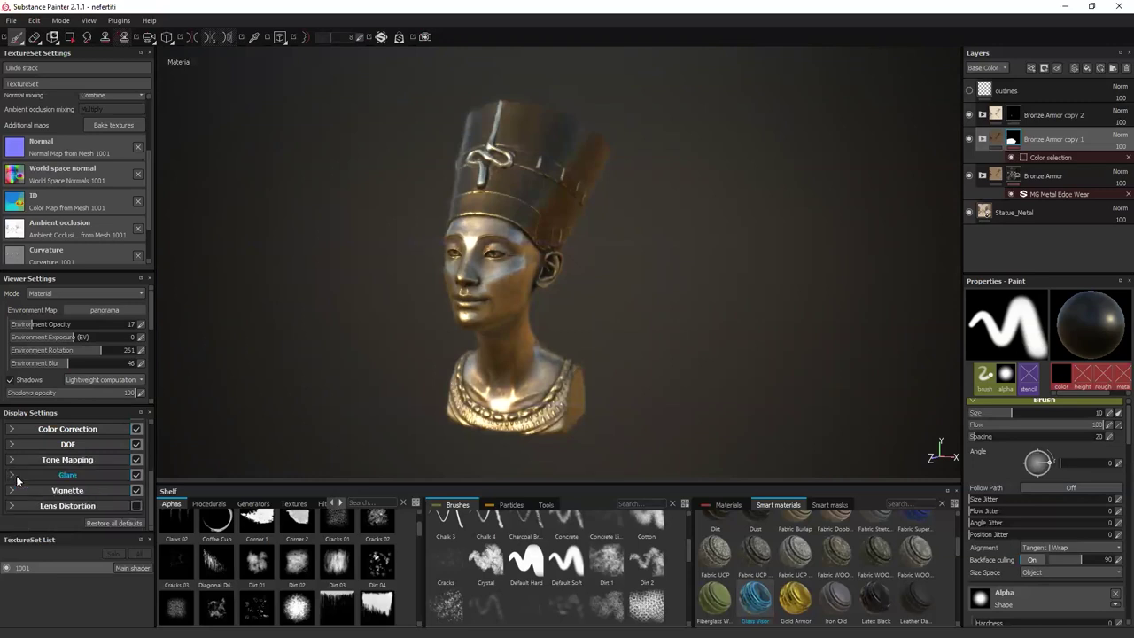
{"action": "left_click", "coordinate": [11, 490]}
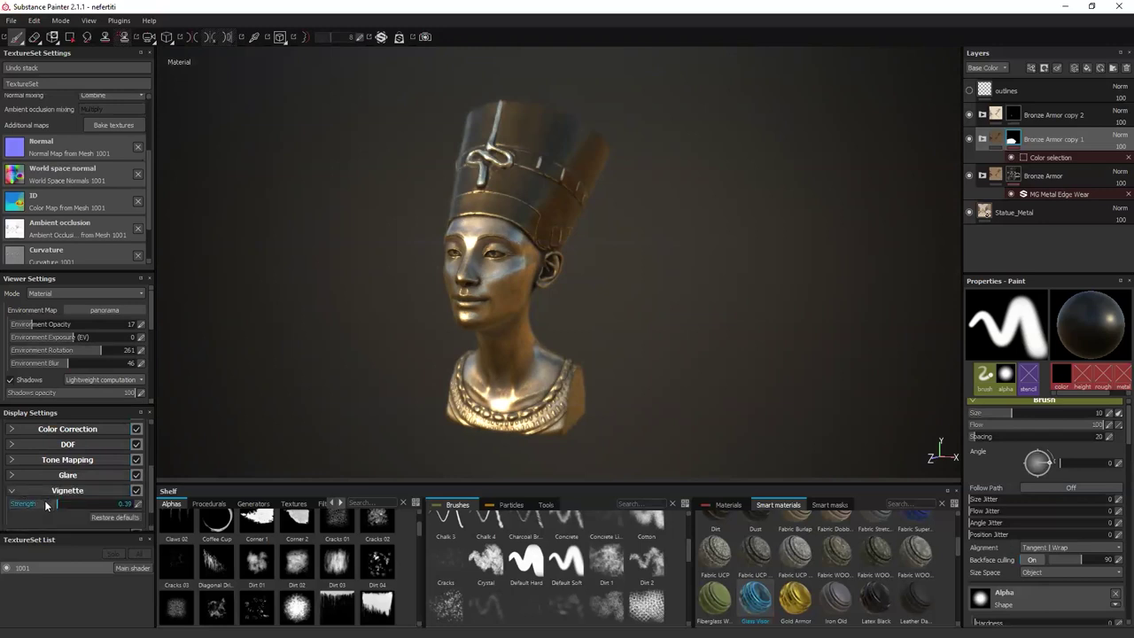
{"action": "left_click_drag", "start_coordinate": [120, 506], "coordinate": [69, 503]}
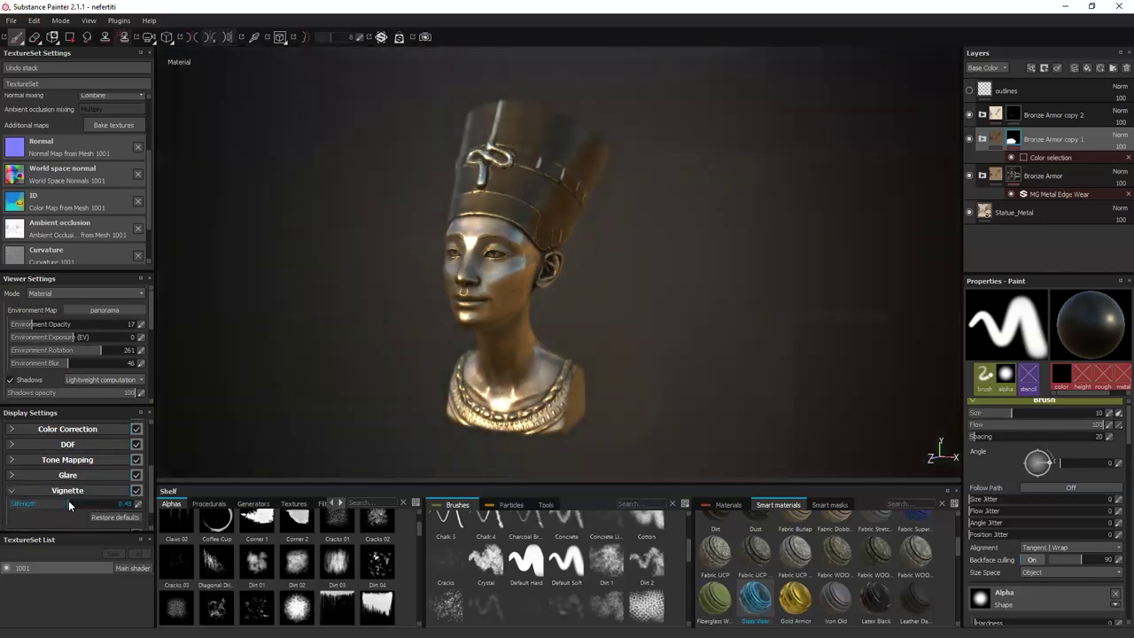
{"action": "left_click", "coordinate": [10, 490]}
Set the depth-of-field focus distance to 931.01 and aperture to 28.65.
{"action": "scroll", "coordinate": [108, 452], "scroll_direction": "up", "scroll_amount": 2}
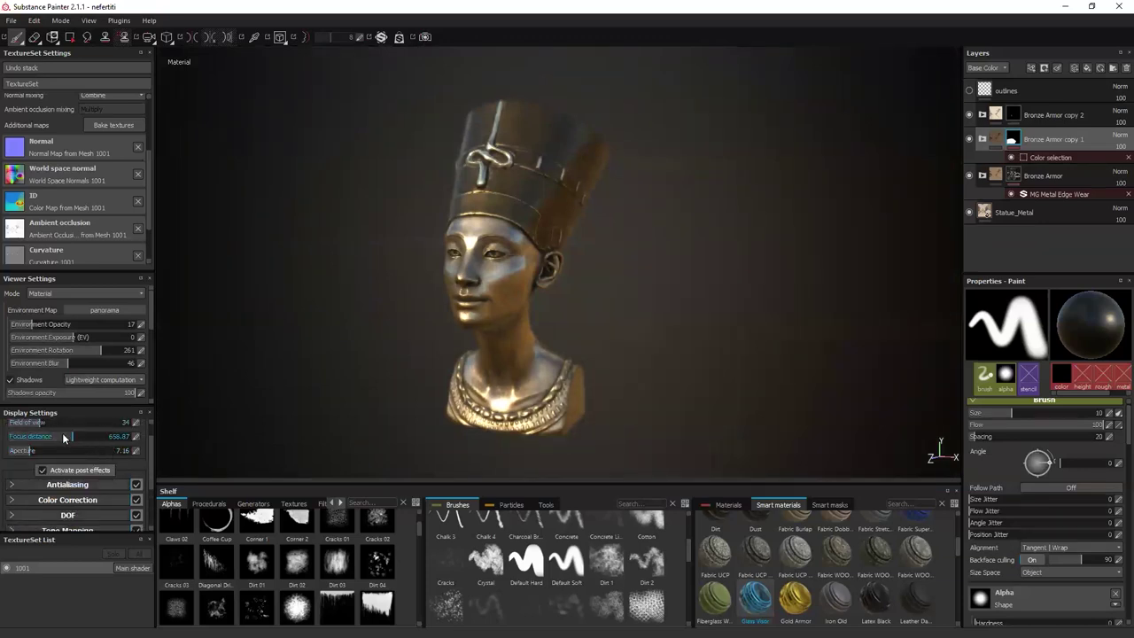
{"action": "mouse_move", "coordinate": [81, 436]}
{"action": "left_mouse_down"}
{"action": "mouse_move", "coordinate": [56, 436]}
{"action": "mouse_move", "coordinate": [79, 435]}
{"action": "mouse_move", "coordinate": [58, 450]}
{"action": "mouse_move", "coordinate": [50, 437]}
{"action": "mouse_move", "coordinate": [84, 436]}
{"action": "mouse_move", "coordinate": [35, 452]}
{"action": "mouse_move", "coordinate": [50, 450]}
{"action": "left_mouse_up"}
{"action": "left_click", "coordinate": [23, 452]}
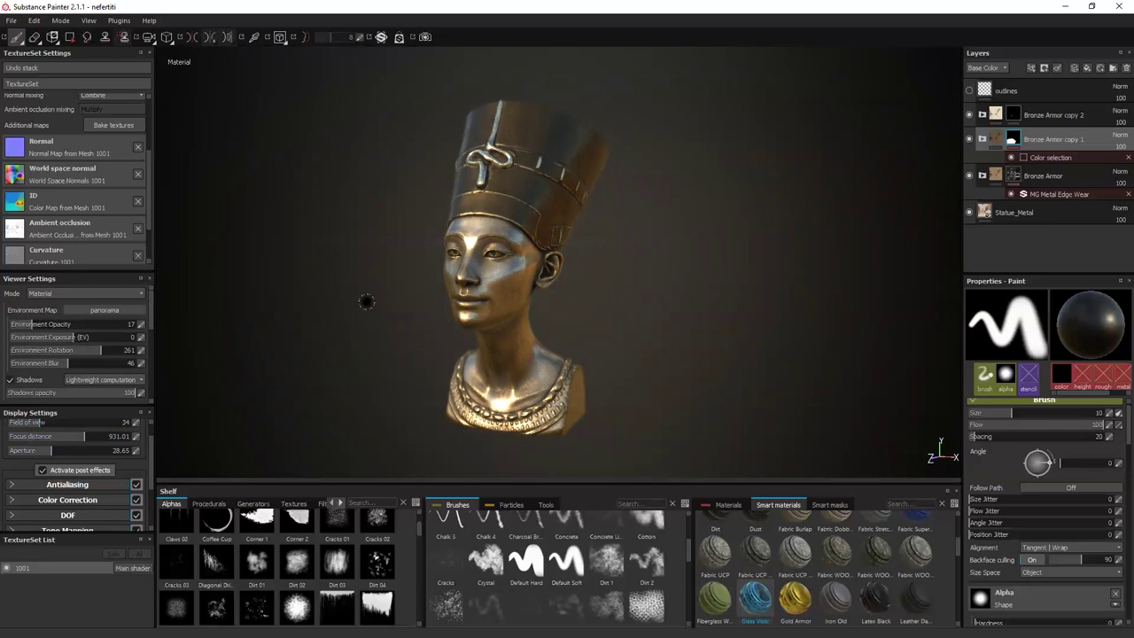
Switch the viewer to Rendering (Iray) mode and orbit the bust until the render completes.
{"action": "left_click", "coordinate": [52, 20]}
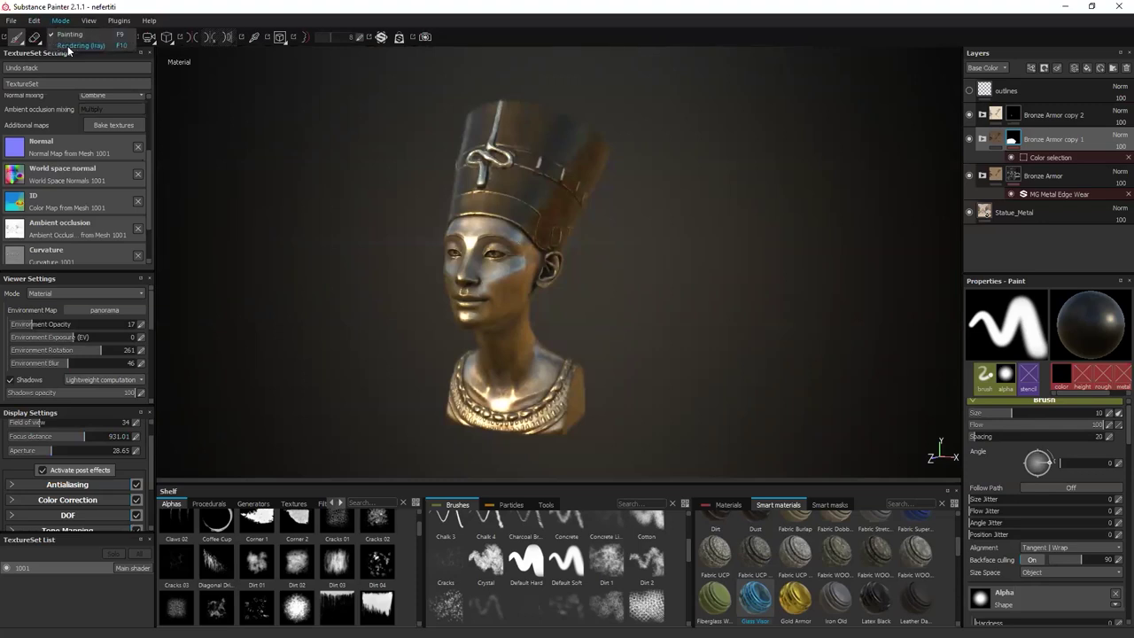
{"action": "left_click", "coordinate": [70, 45]}
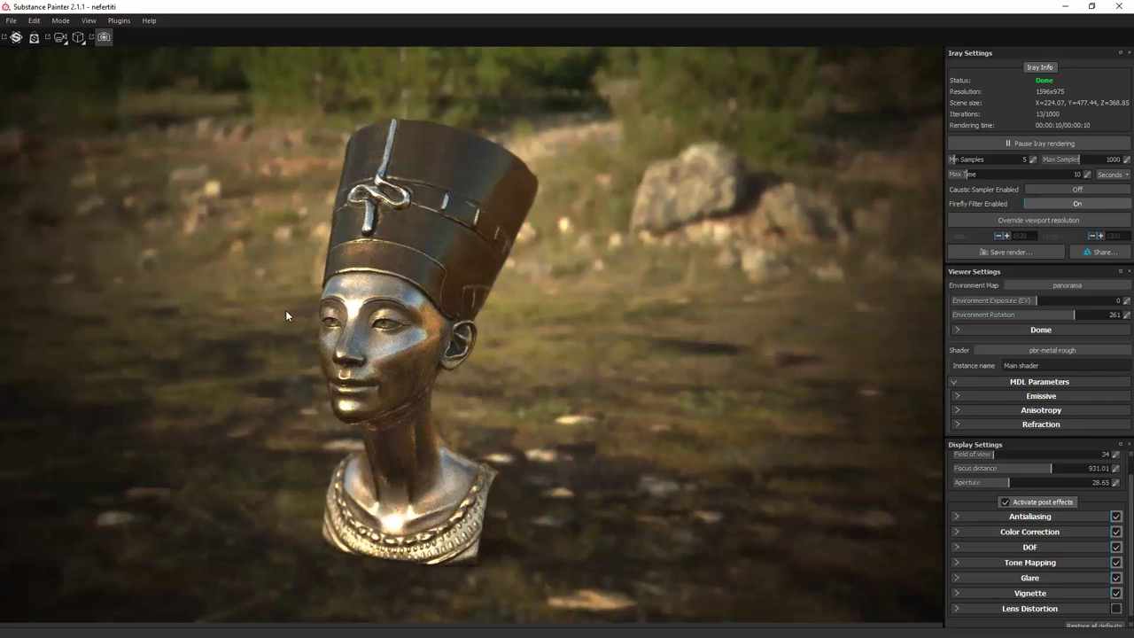
{"action": "left_click_drag", "start_coordinate": [519, 341], "coordinate": [367, 298], "text": "alt"}
{"action": "left_click_drag", "start_coordinate": [592, 301], "coordinate": [655, 295], "text": "alt"}
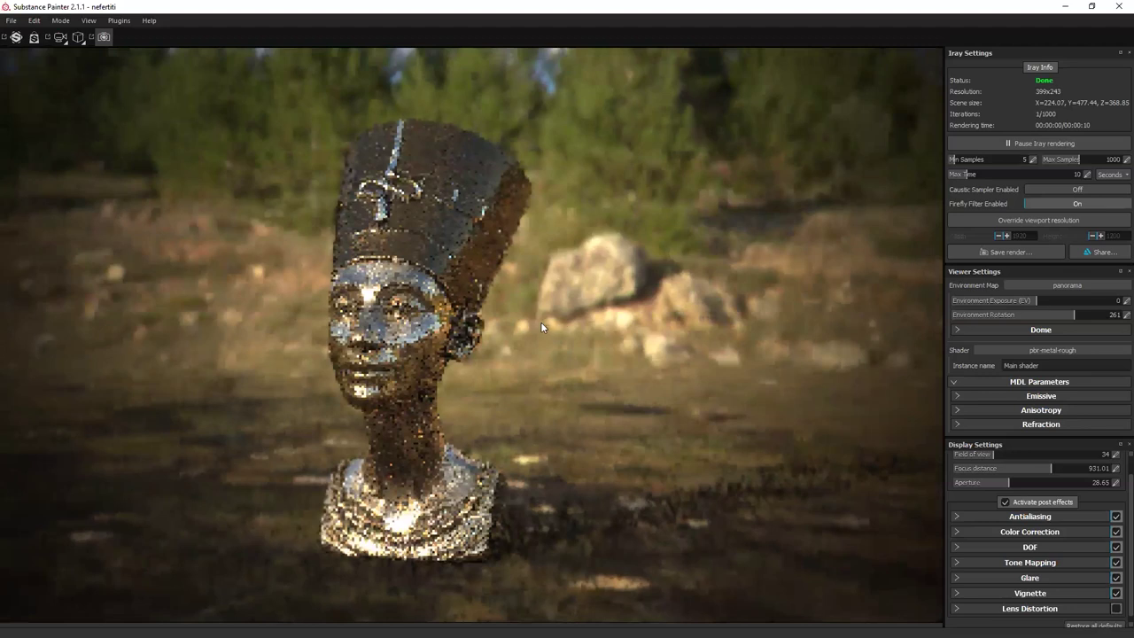
{"action": "left_click_drag", "start_coordinate": [542, 297], "coordinate": [522, 284], "text": "alt"}
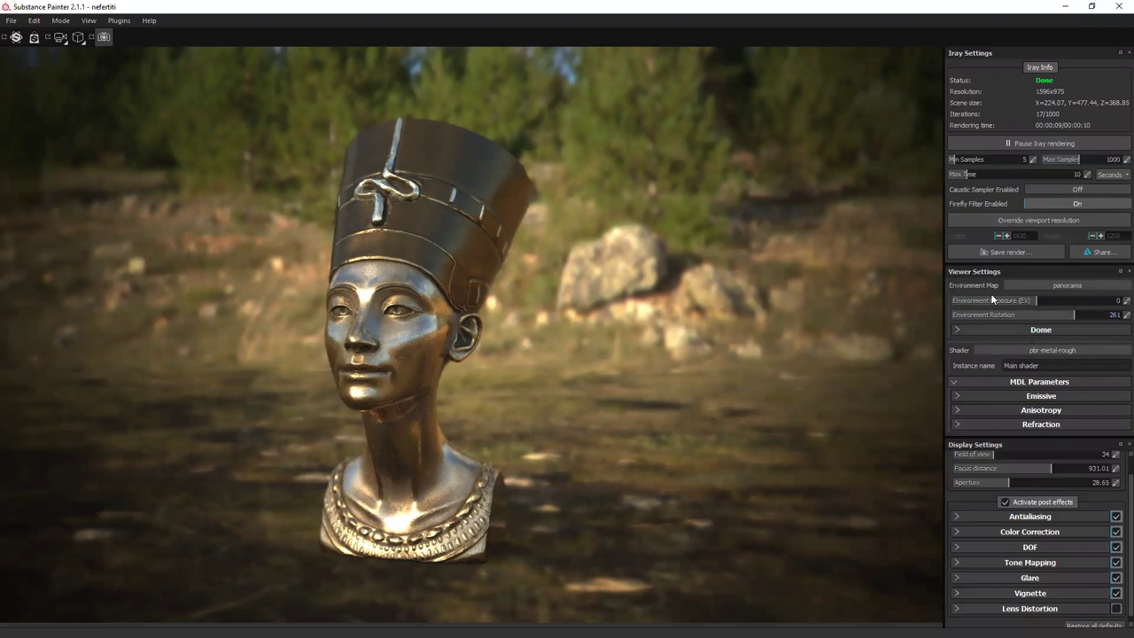
{"action": "left_click", "coordinate": [35, 21]}
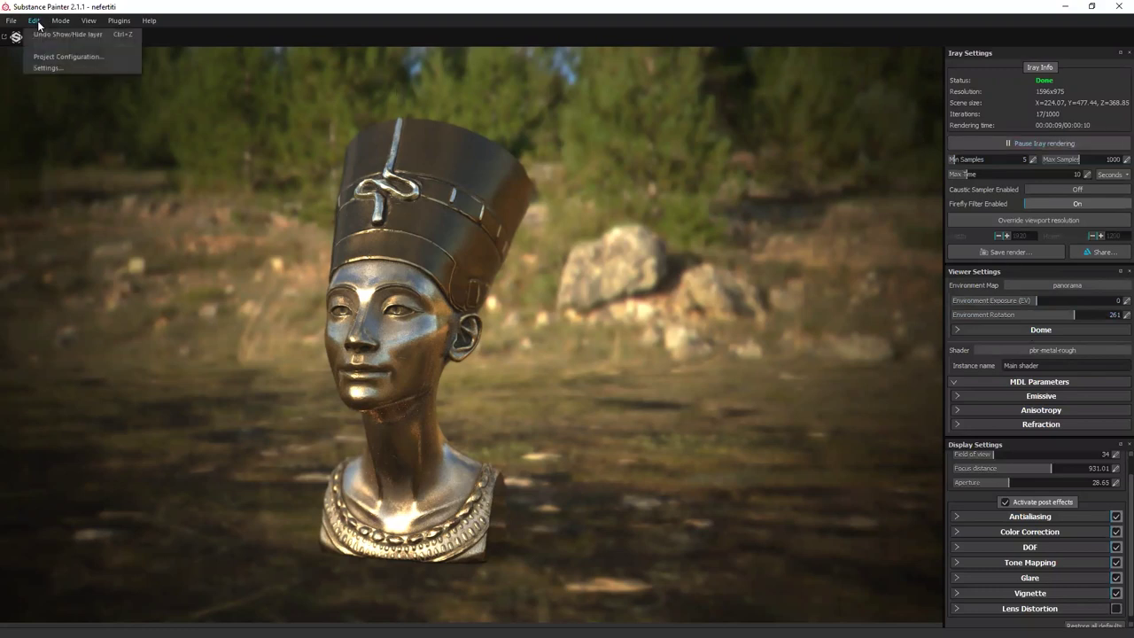
Enable the Dome's Clear color and set the render backdrop to a neutral grey.
{"action": "left_click", "coordinate": [38, 23]}
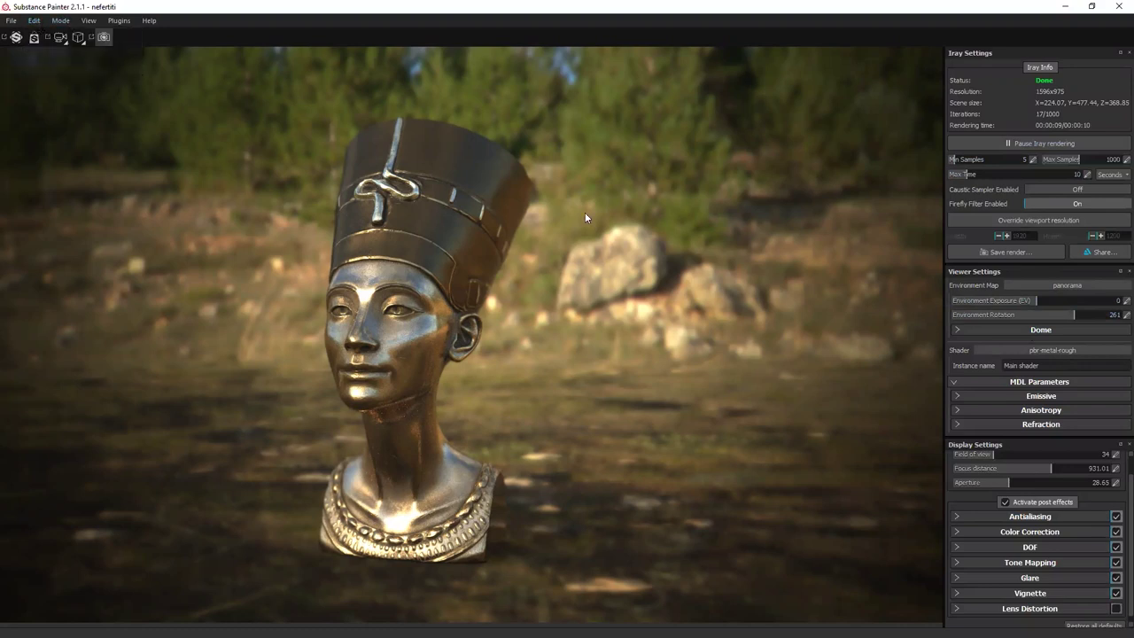
{"action": "left_click", "coordinate": [957, 329]}
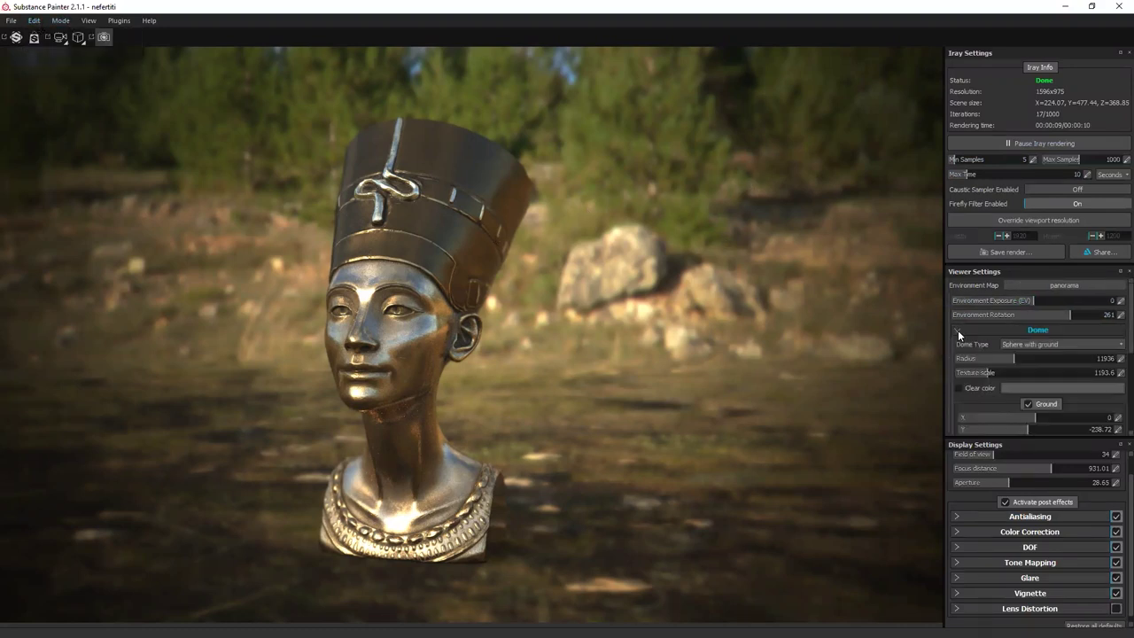
{"action": "scroll", "coordinate": [985, 355], "scroll_direction": "down", "scroll_amount": 2}
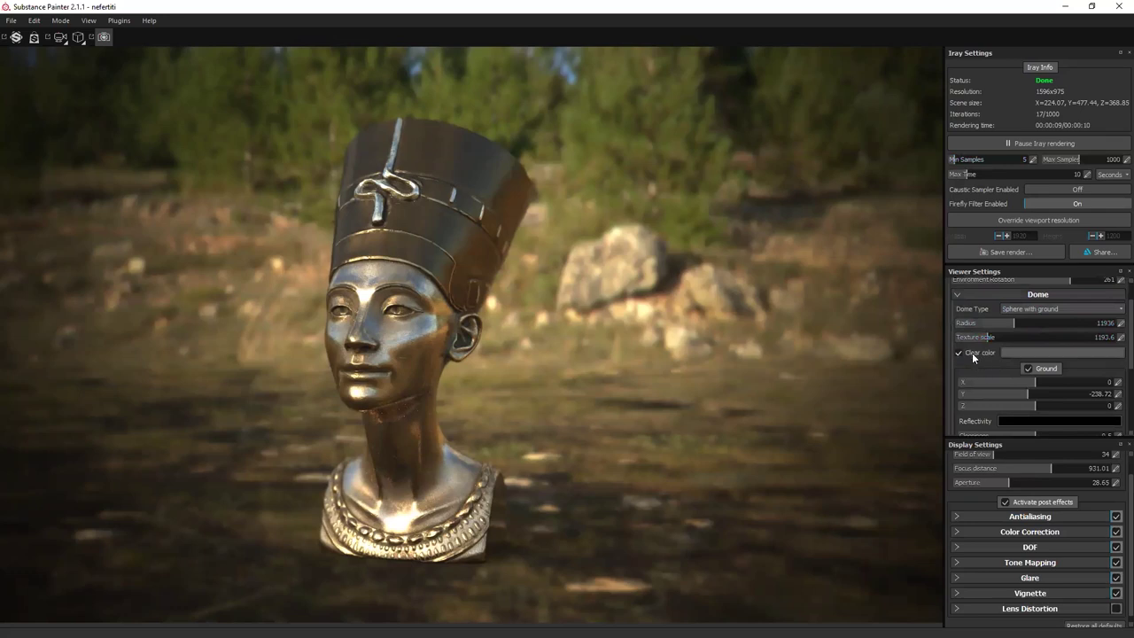
{"action": "left_click", "coordinate": [1049, 352]}
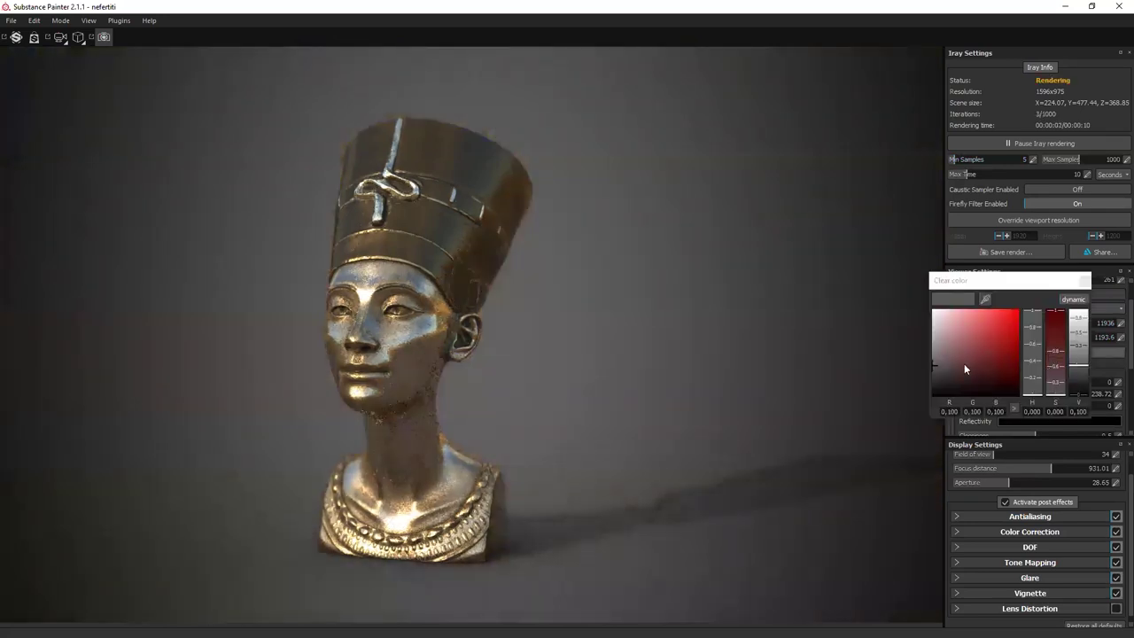
{"action": "left_click_drag", "start_coordinate": [949, 368], "coordinate": [937, 374]}
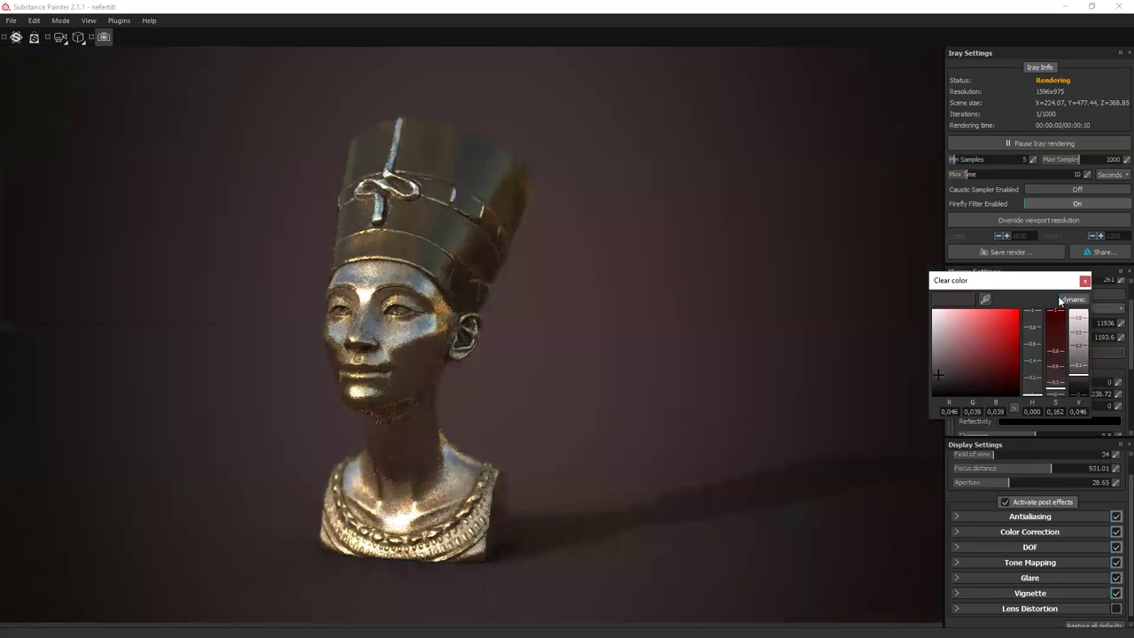
{"action": "left_click_drag", "start_coordinate": [930, 368], "coordinate": [924, 370]}
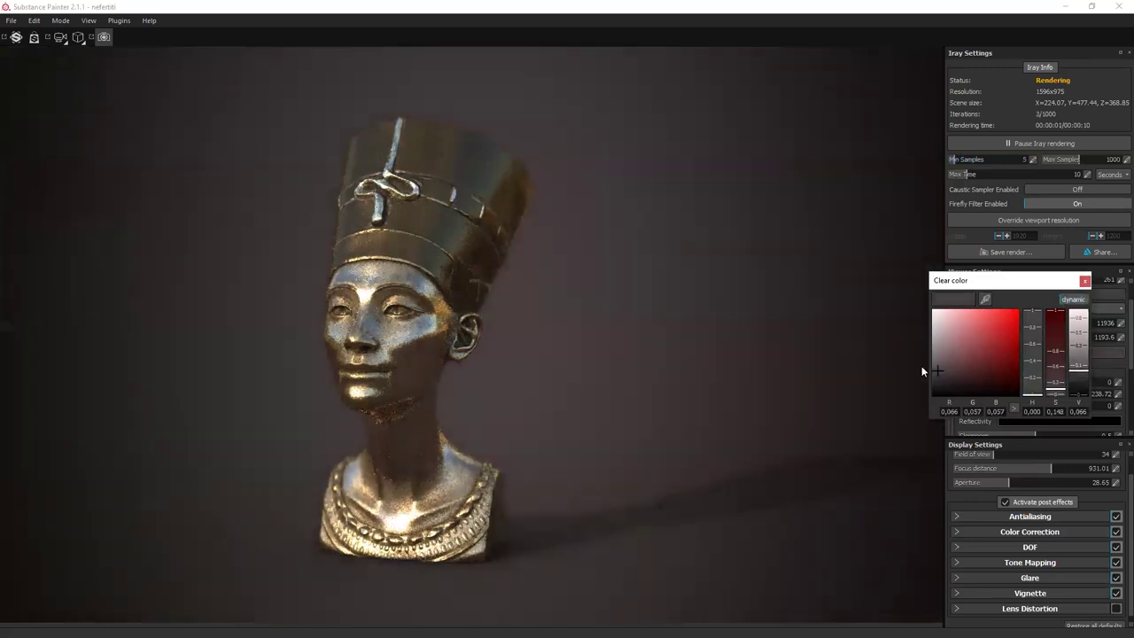
{"action": "left_click", "coordinate": [1085, 281]}
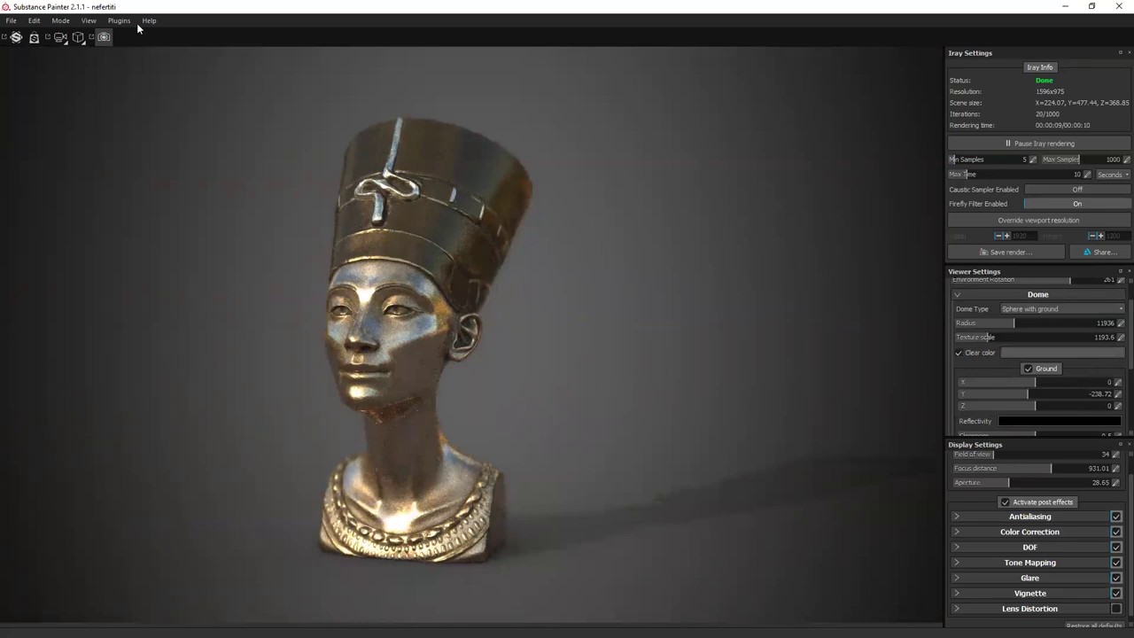
{"action": "left_click", "coordinate": [36, 21]}
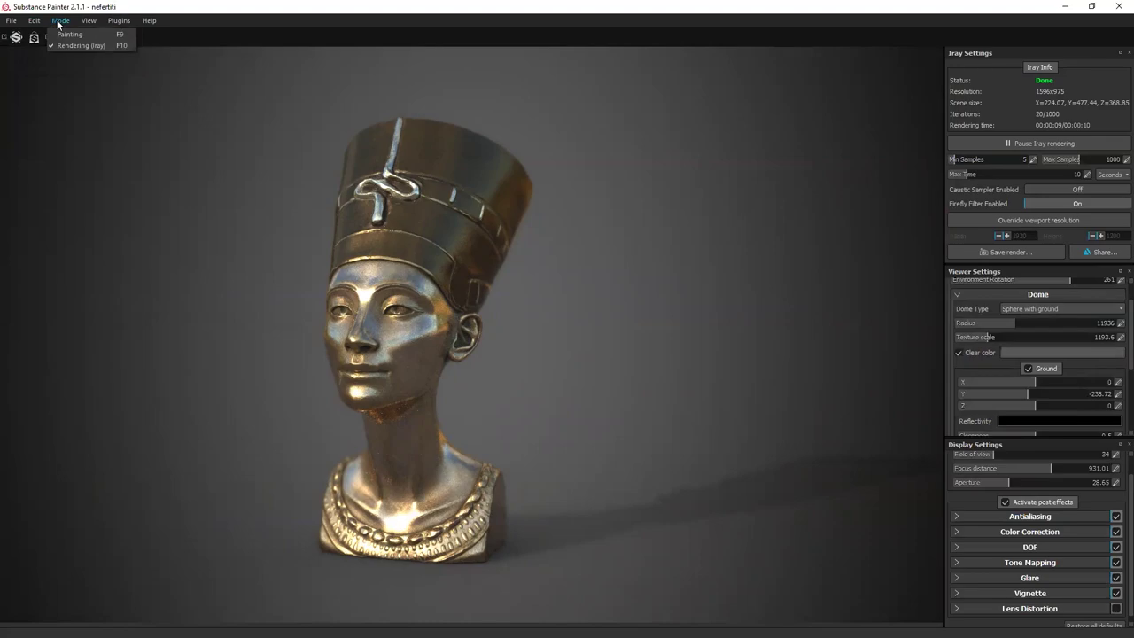
Switch back to Painting mode and close the nefertiti project via Recent Files, discarding changes.
{"action": "left_click", "coordinate": [70, 36]}
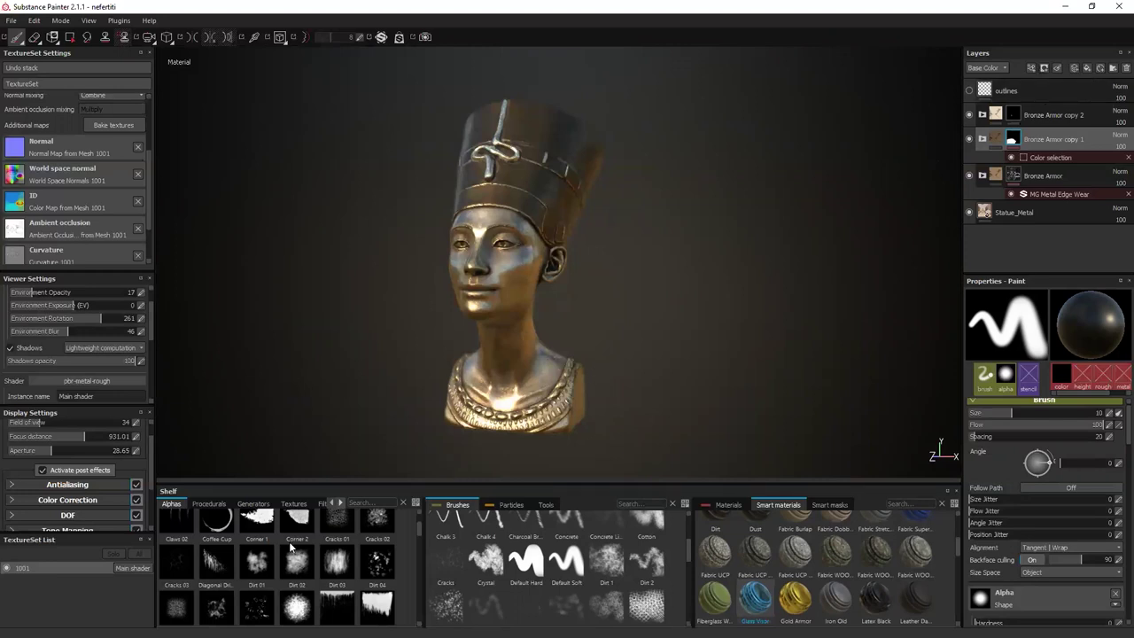
{"action": "scroll", "coordinate": [344, 551], "scroll_direction": "up", "scroll_amount": 2}
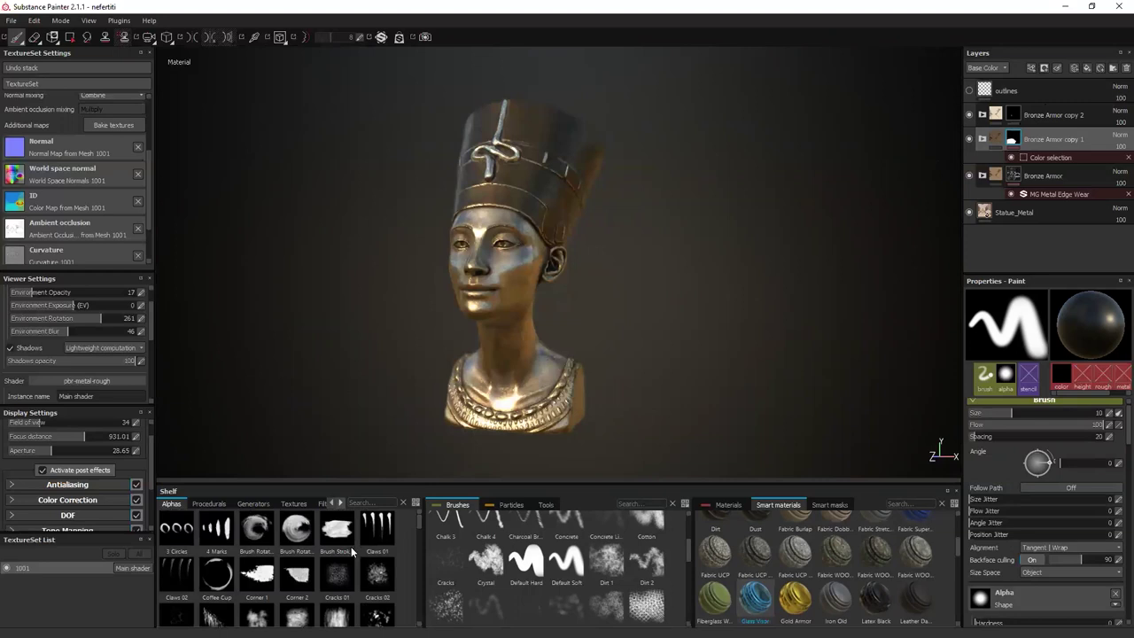
{"action": "left_click", "coordinate": [11, 19]}
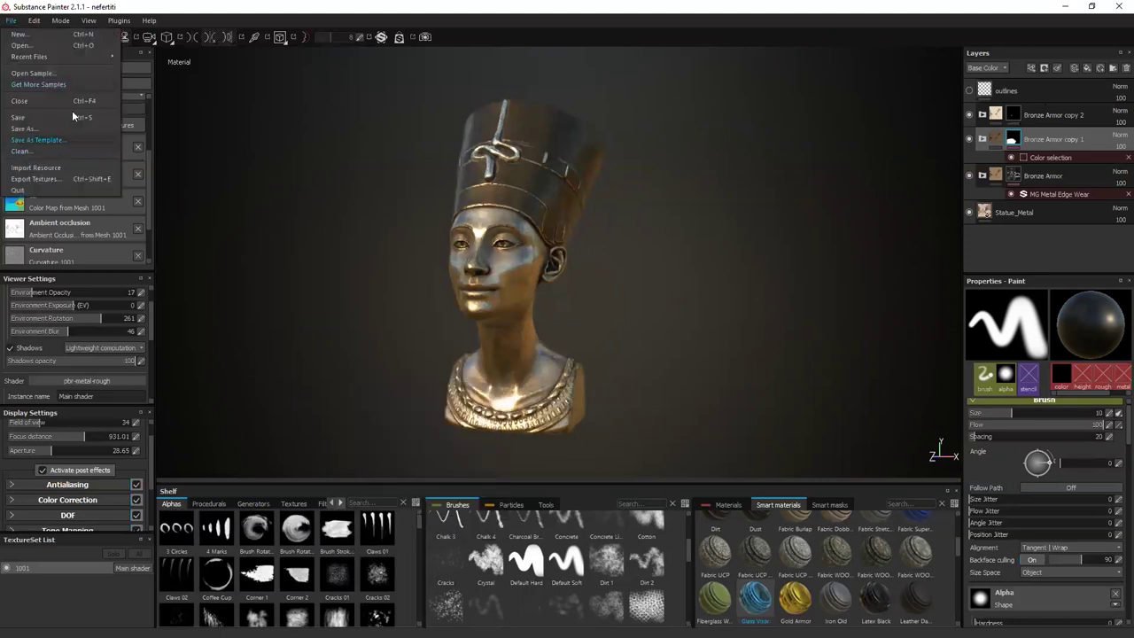
{"action": "mouse_move", "coordinate": [63, 58]}
{"action": "left_click", "coordinate": [204, 92]}
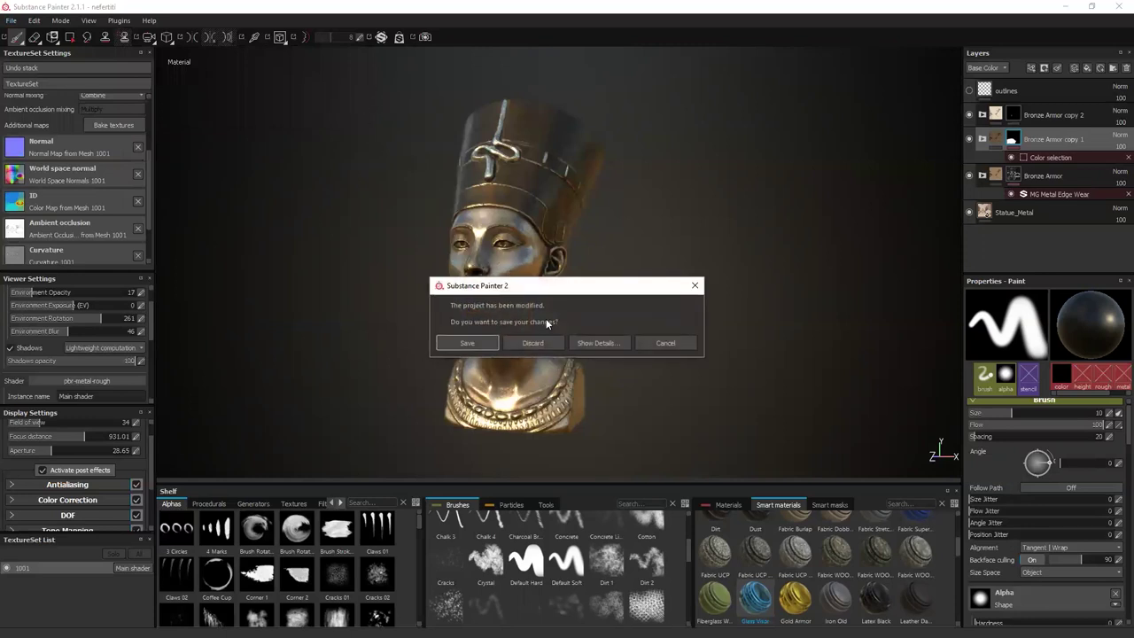
{"action": "left_click", "coordinate": [529, 343]}
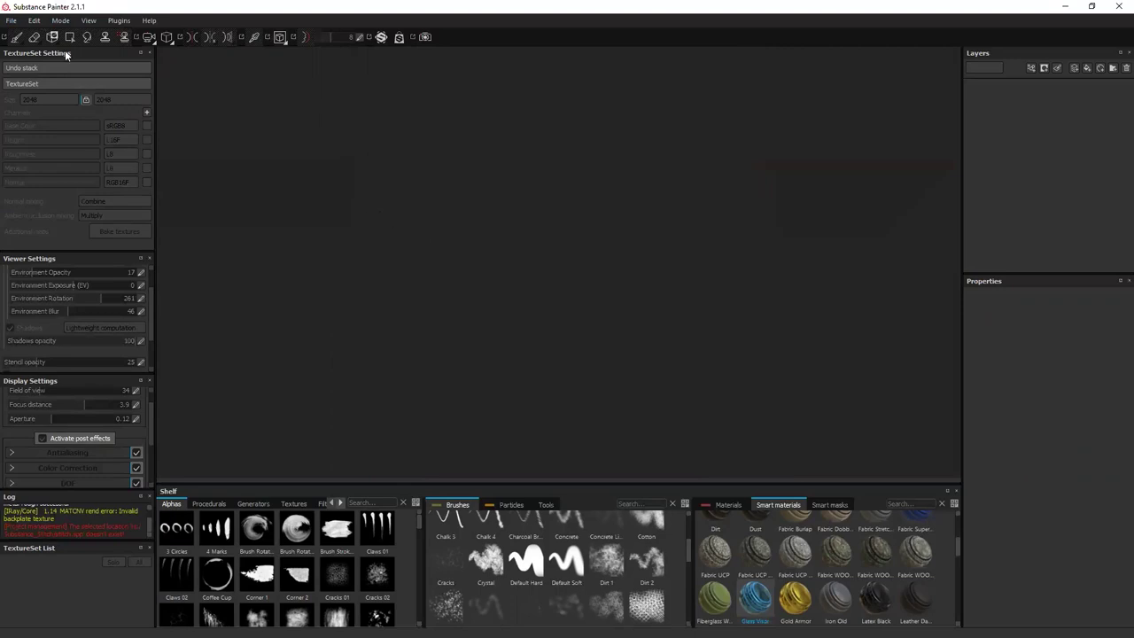
Open the Stitch project file from the Substance_Stitch folder, dismissing the format notice.
{"action": "left_click", "coordinate": [11, 19]}
{"action": "left_click", "coordinate": [28, 50]}
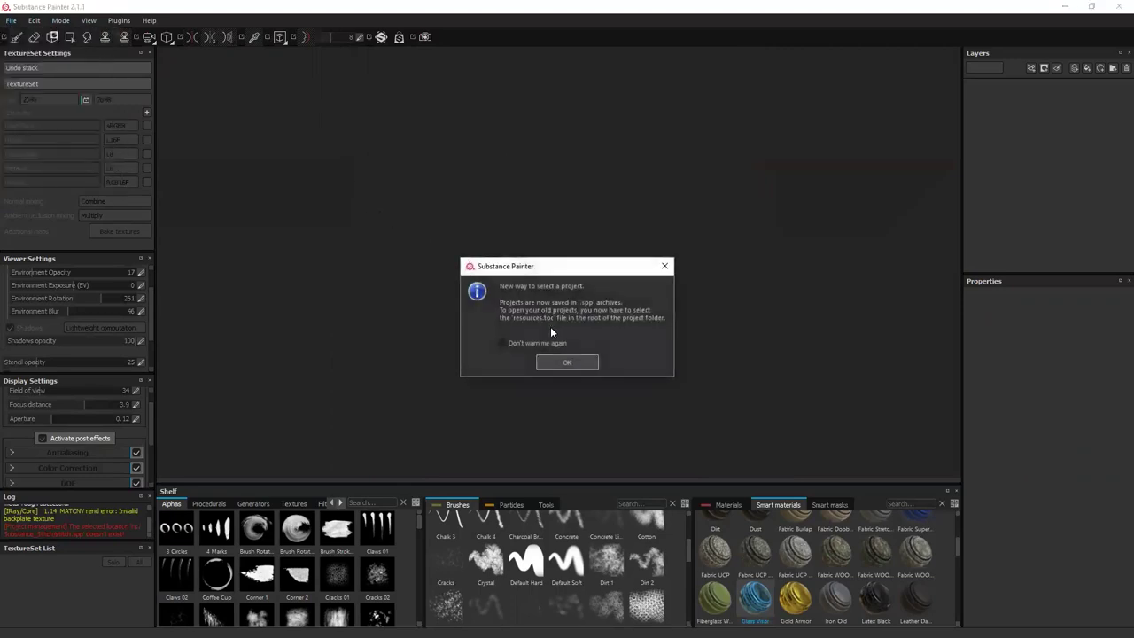
{"action": "left_click", "coordinate": [568, 362]}
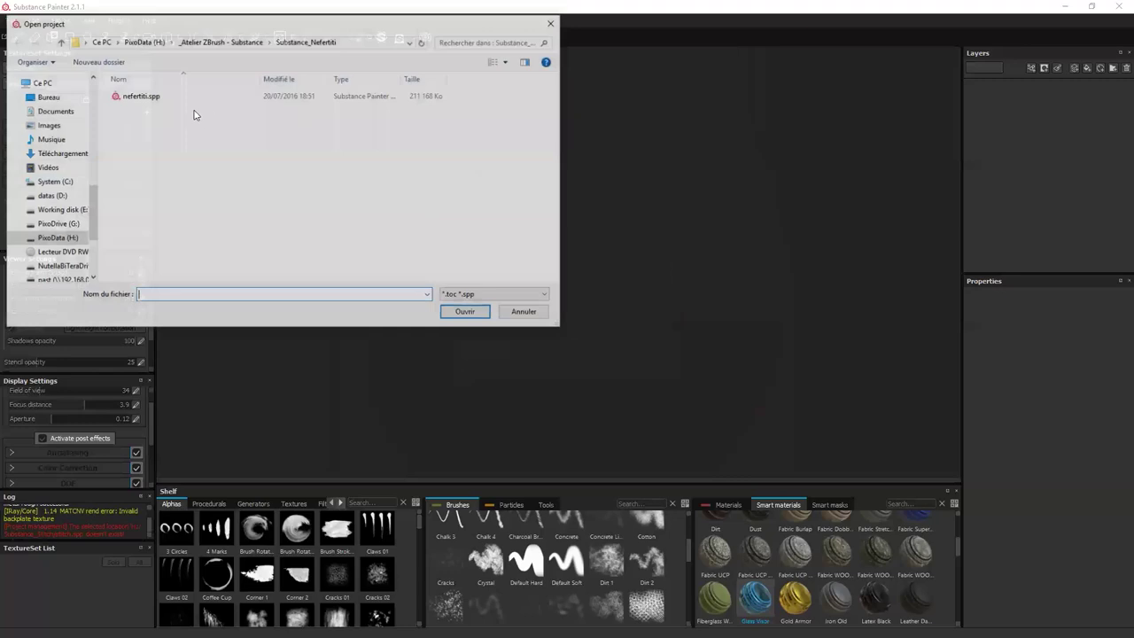
{"action": "left_click", "coordinate": [222, 42]}
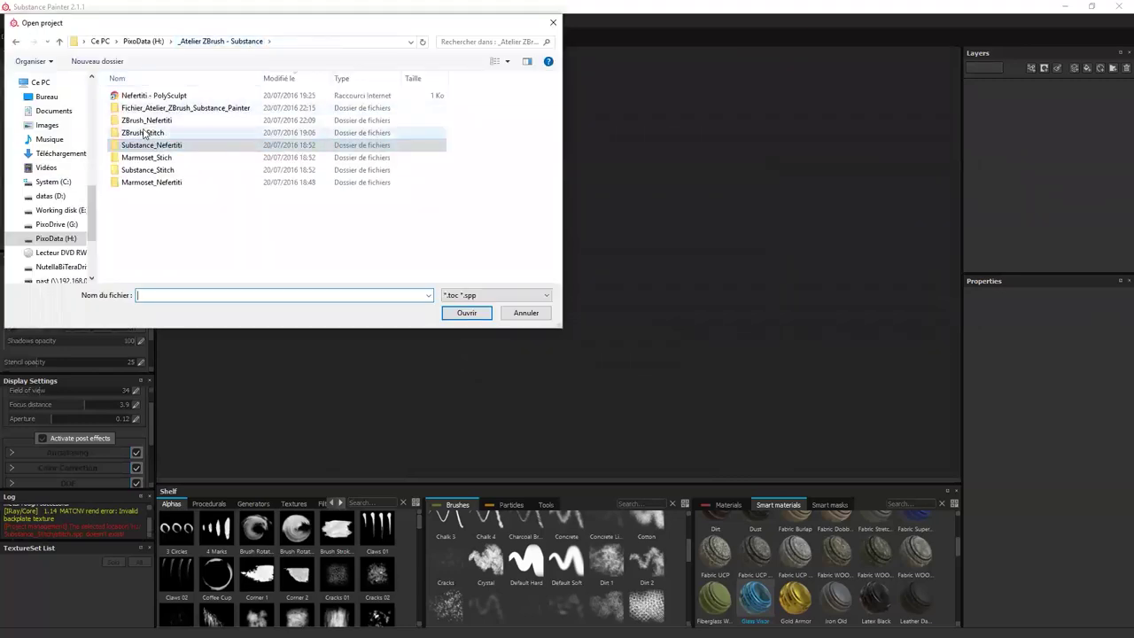
{"action": "double_click", "coordinate": [147, 170]}
{"action": "double_click", "coordinate": [139, 113]}
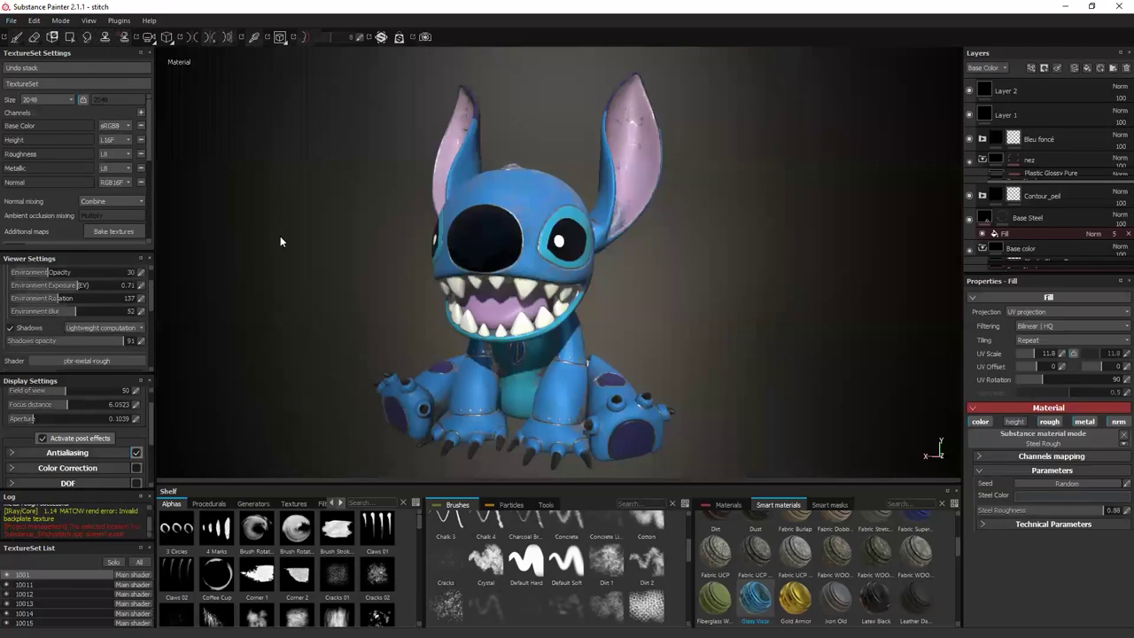
Orbit to a three-quarter view of Stitch and turn off viewport post effects.
{"action": "left_click_drag", "start_coordinate": [281, 235], "coordinate": [410, 293], "text": "alt"}
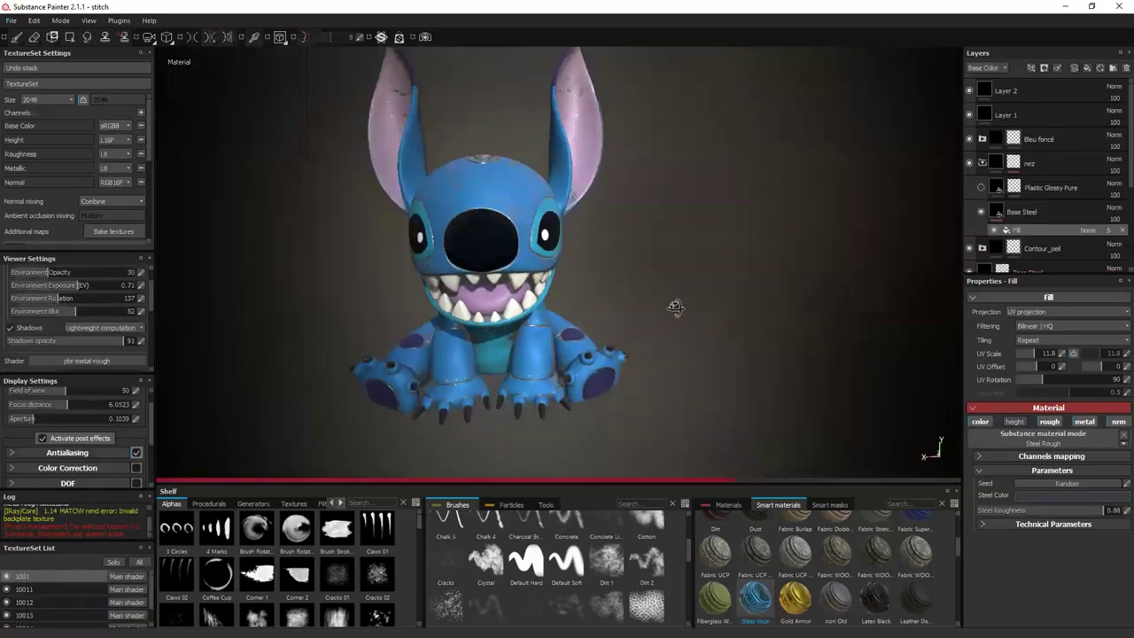
{"action": "scroll", "coordinate": [676, 306], "scroll_direction": "up", "scroll_amount": 3}
{"action": "mouse_move", "coordinate": [662, 304]}
{"action": "left_mouse_down", "text": "alt"}
{"action": "mouse_move", "coordinate": [625, 306]}
{"action": "mouse_move", "coordinate": [648, 321]}
{"action": "left_mouse_up", "text": "alt"}
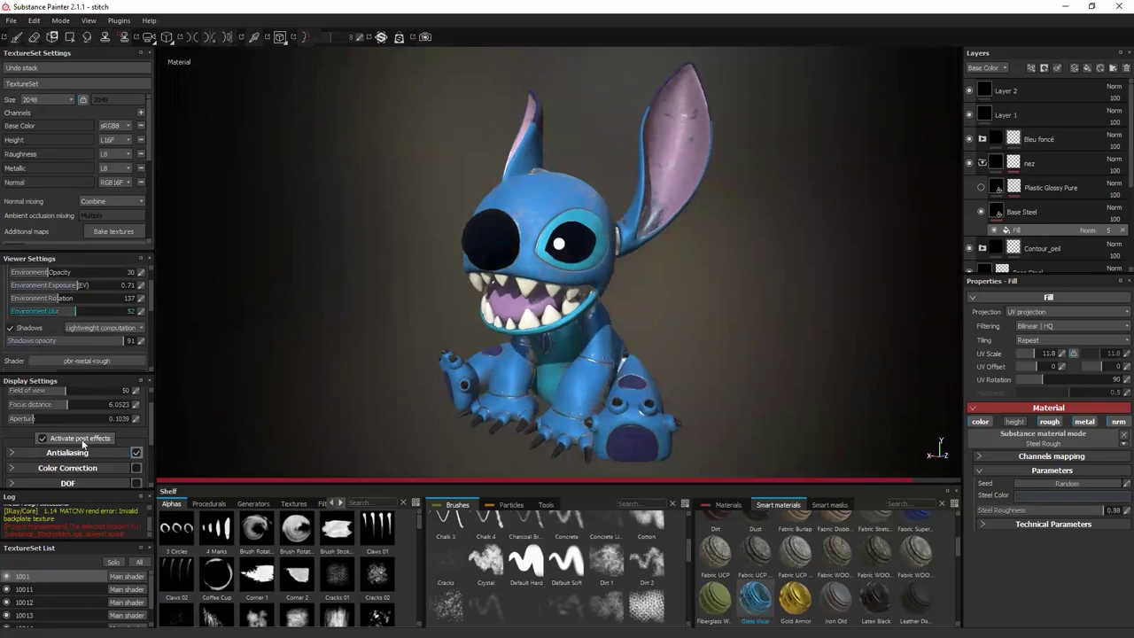
{"action": "left_click", "coordinate": [41, 438]}
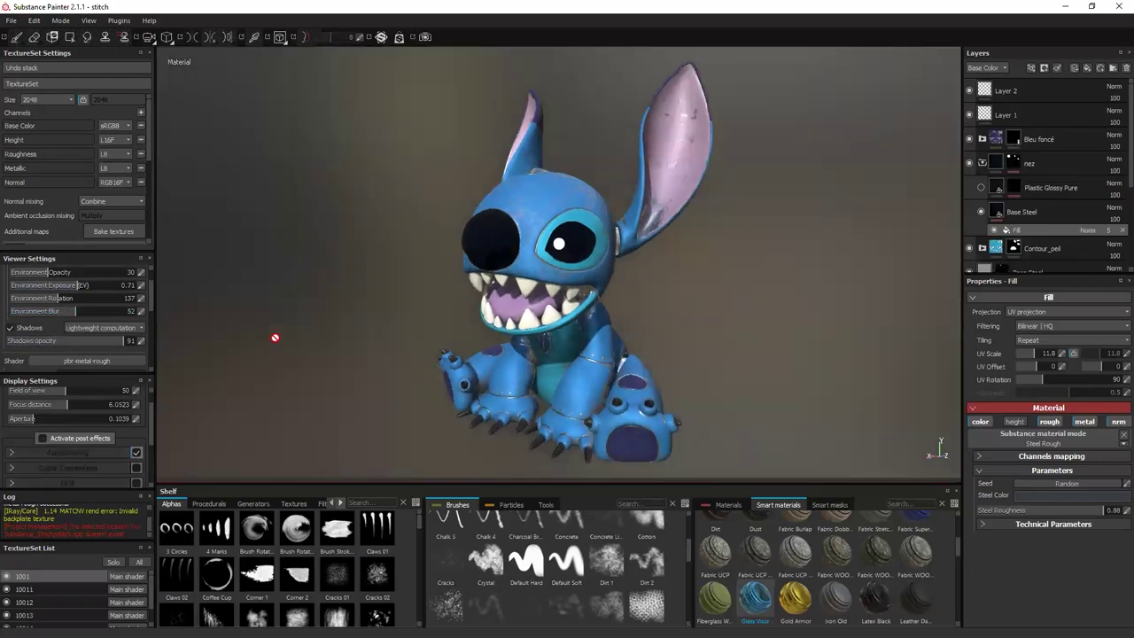
Orbit and reframe Stitch from several angles, ending zoomed in on his feet.
{"action": "left_click_drag", "start_coordinate": [297, 335], "coordinate": [346, 334], "text": "alt"}
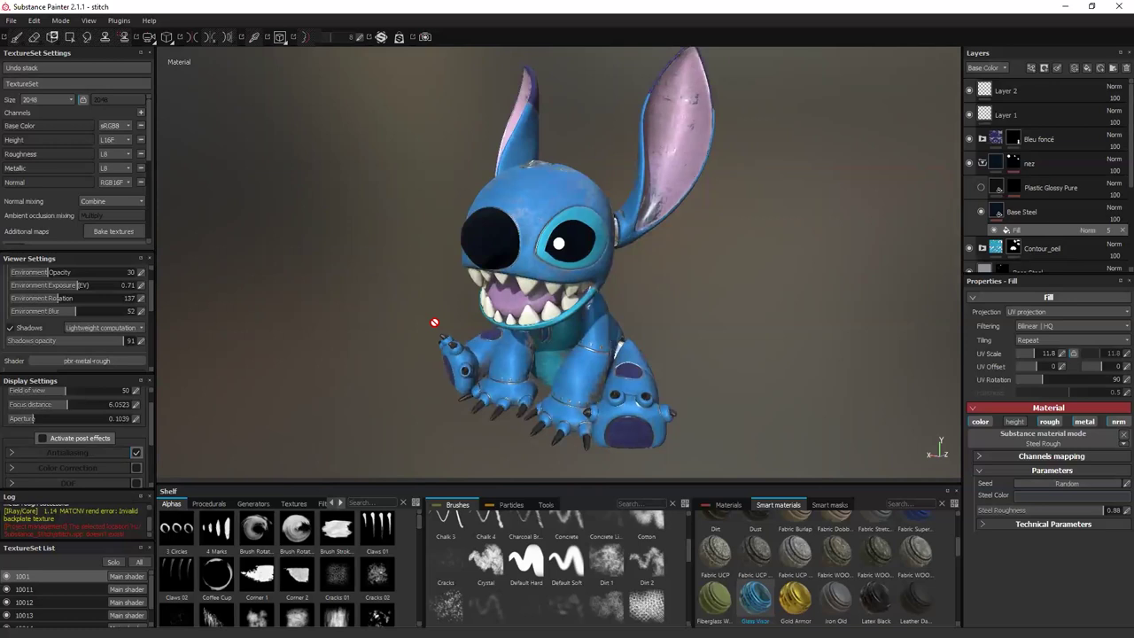
{"action": "left_click_drag", "start_coordinate": [837, 285], "coordinate": [405, 316], "text": "alt"}
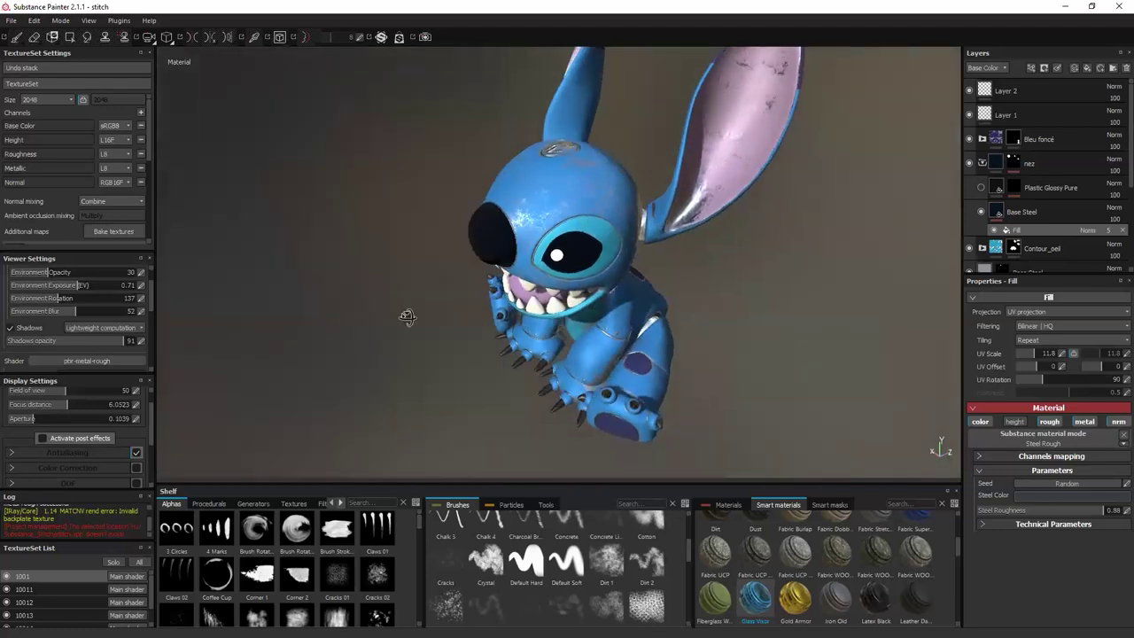
{"action": "key", "text": "f"}
{"action": "left_click_drag", "start_coordinate": [530, 364], "coordinate": [573, 436], "text": "alt"}
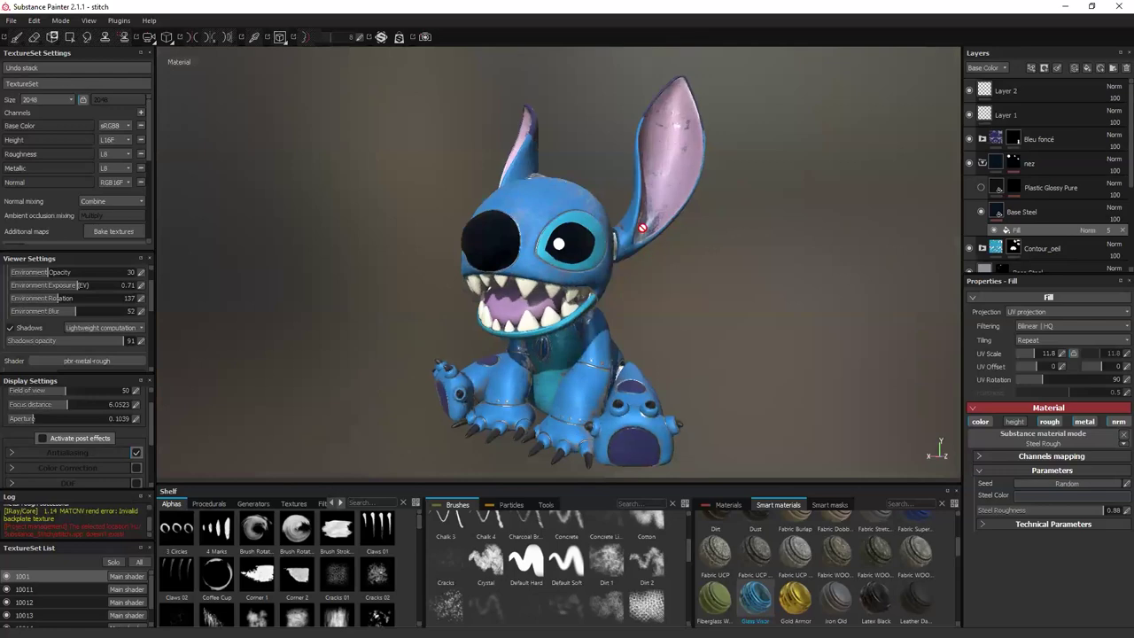
{"action": "left_click_drag", "start_coordinate": [634, 255], "coordinate": [824, 345], "text": "alt"}
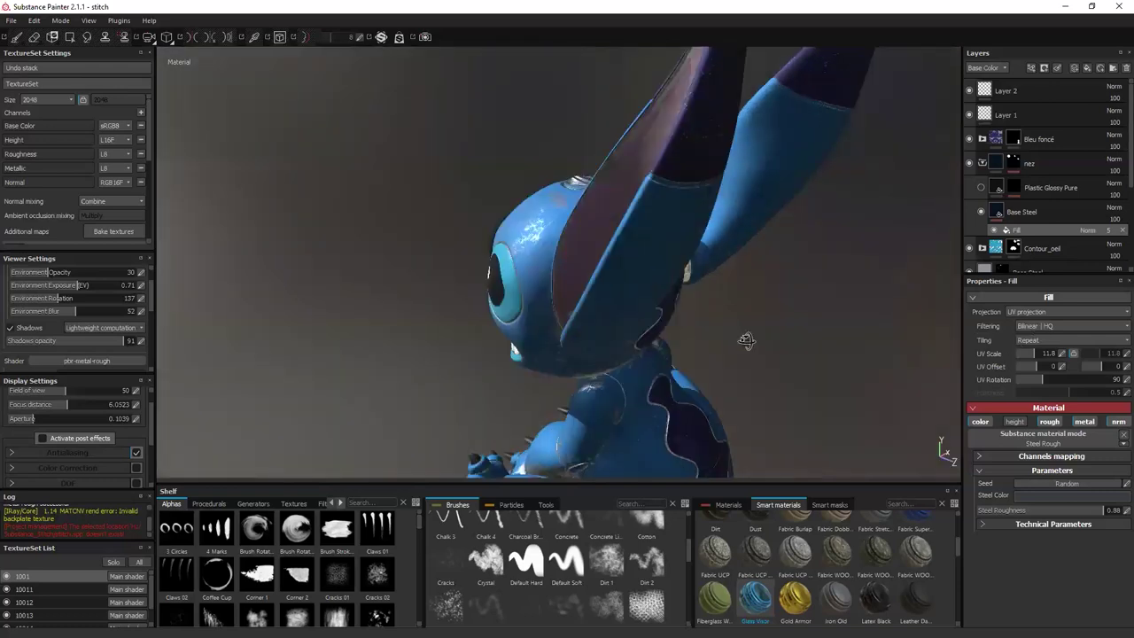
{"action": "key", "text": "f"}
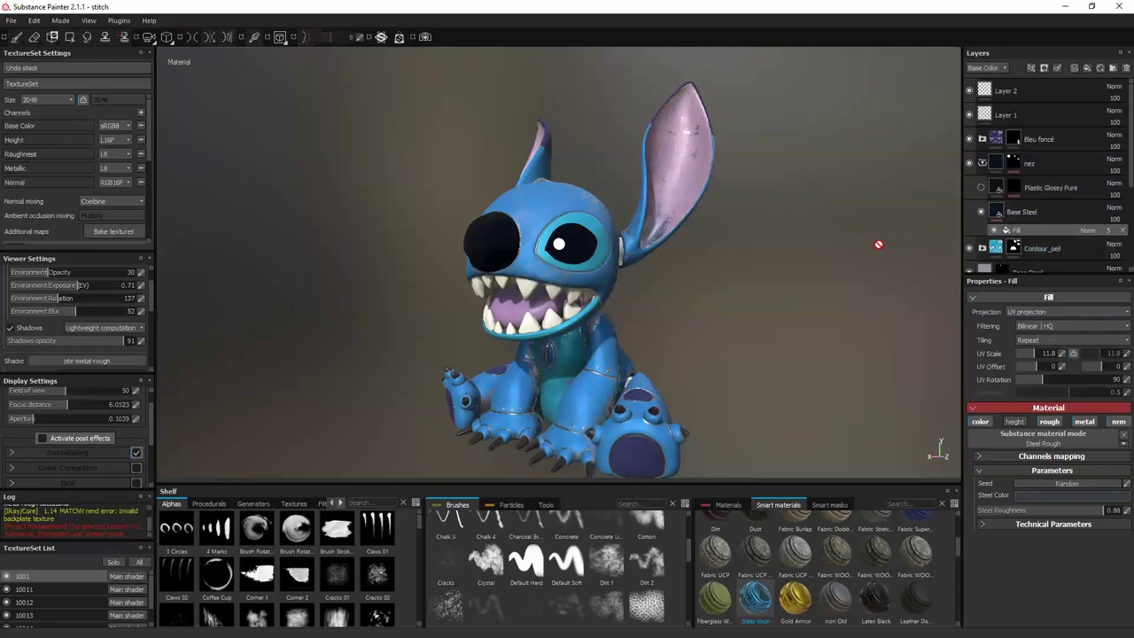
{"action": "left_click_drag", "start_coordinate": [693, 282], "coordinate": [558, 426], "text": "alt"}
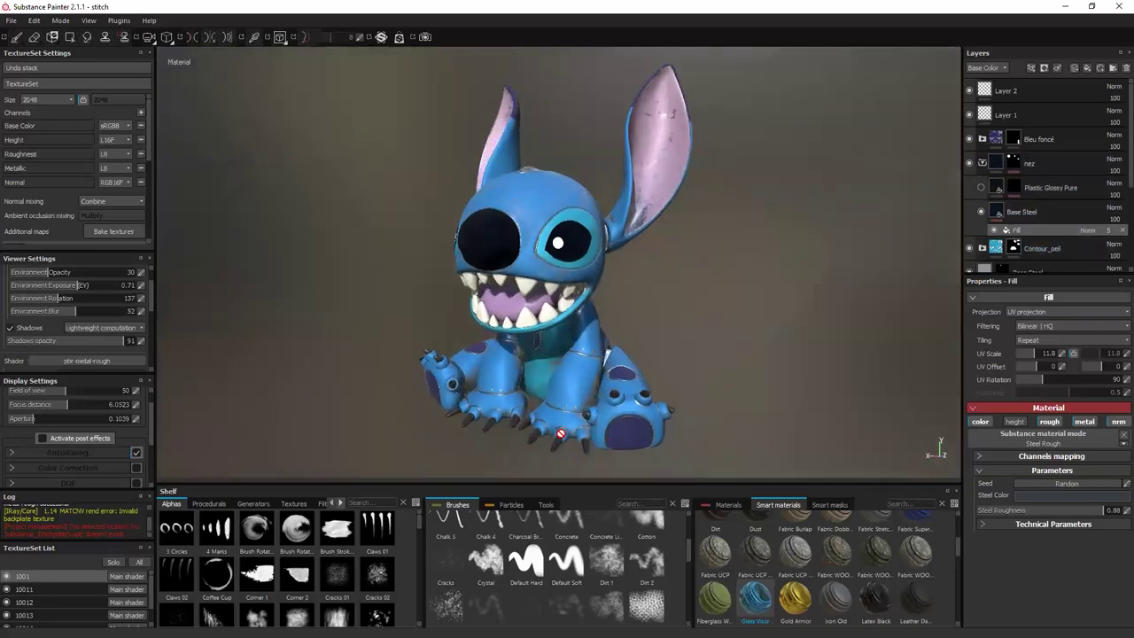
{"action": "scroll", "coordinate": [558, 425], "scroll_direction": "down", "scroll_amount": 2}
{"action": "scroll", "coordinate": [558, 419], "scroll_direction": "up", "scroll_amount": 8}
{"action": "scroll", "coordinate": [567, 351], "scroll_direction": "up", "scroll_amount": 2}
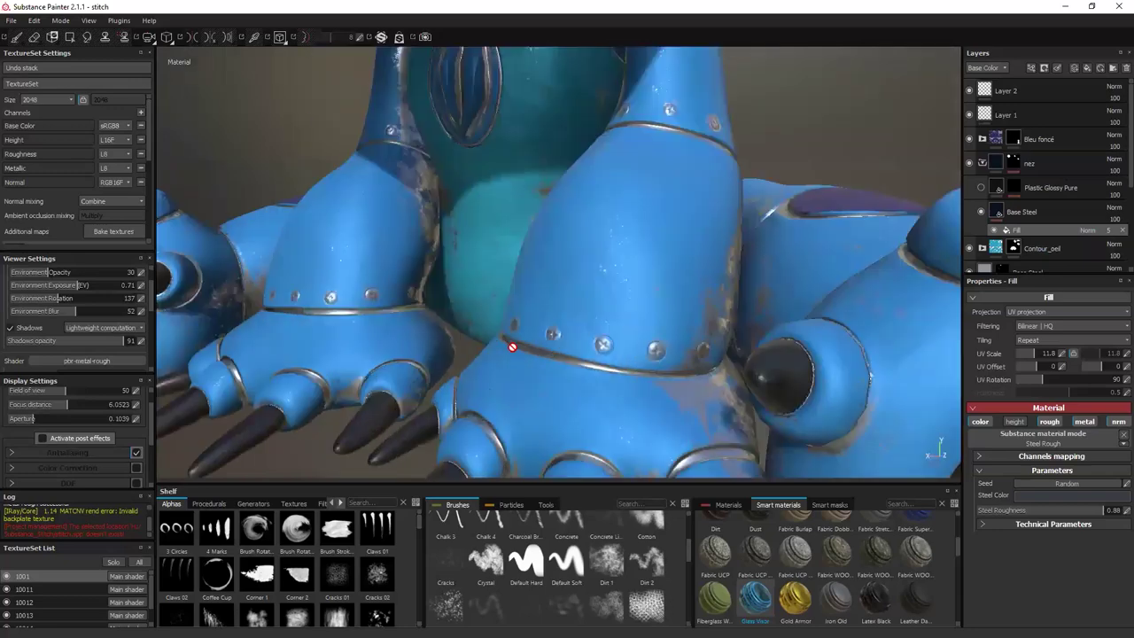
Toggle texture set visibility to locate the feet, then select the 10012 texture set.
{"action": "scroll", "coordinate": [580, 323], "scroll_direction": "up", "scroll_amount": 2}
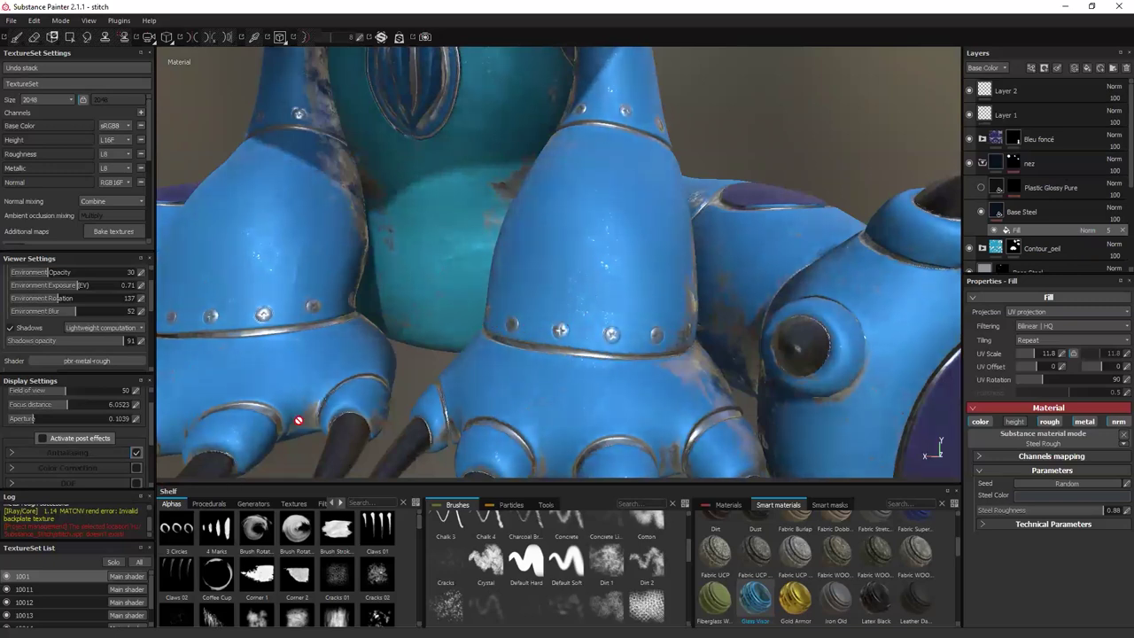
{"action": "left_click", "coordinate": [7, 594]}
{"action": "left_click", "coordinate": [7, 602]}
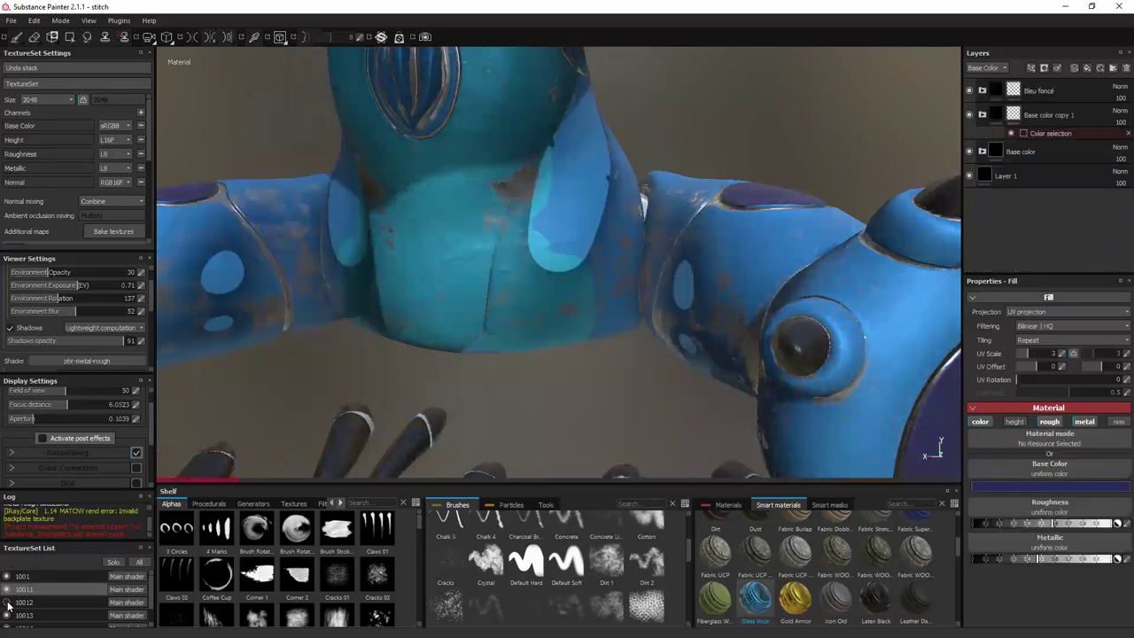
{"action": "left_click", "coordinate": [7, 604]}
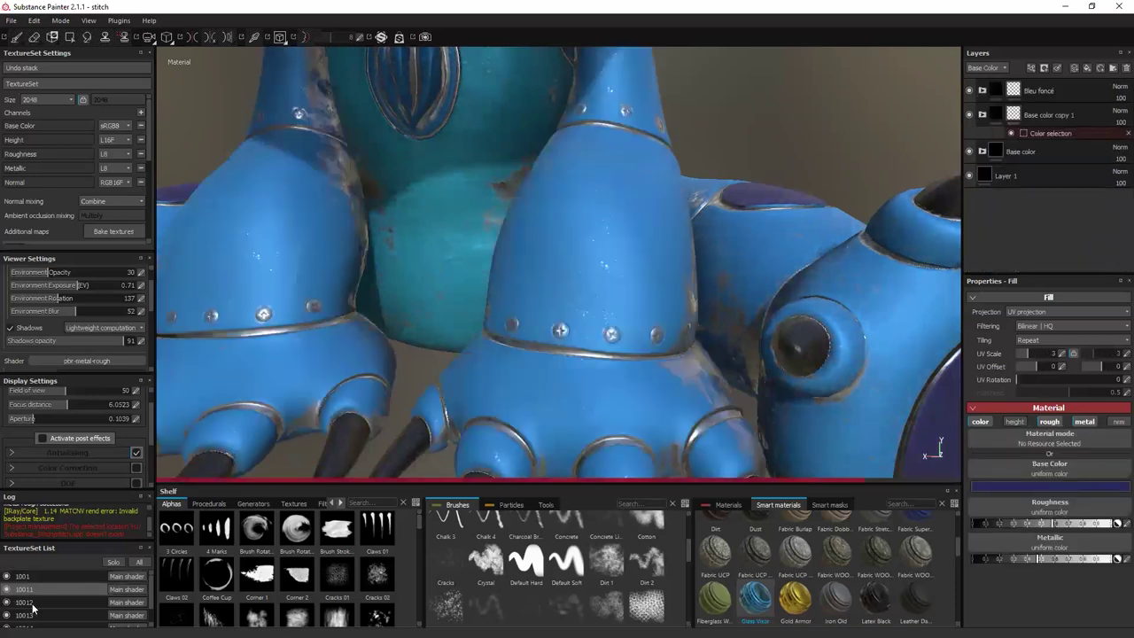
{"action": "left_click", "coordinate": [34, 606]}
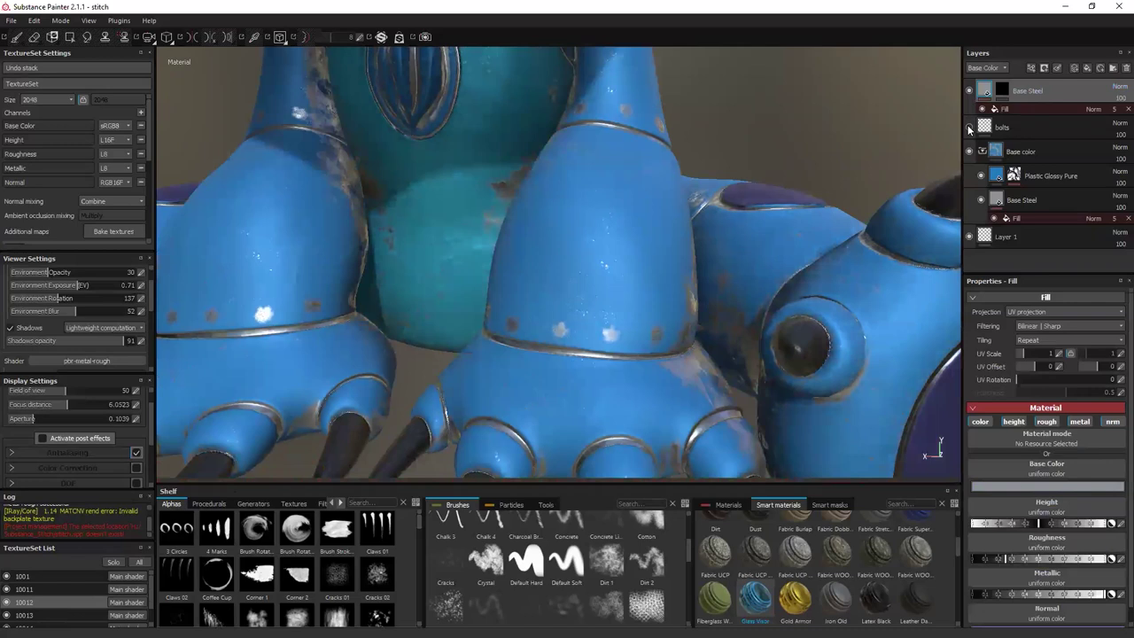
Select the bolts layer and choose the Default Hard brush, leaving its alpha unchanged.
{"action": "left_click", "coordinate": [1028, 125]}
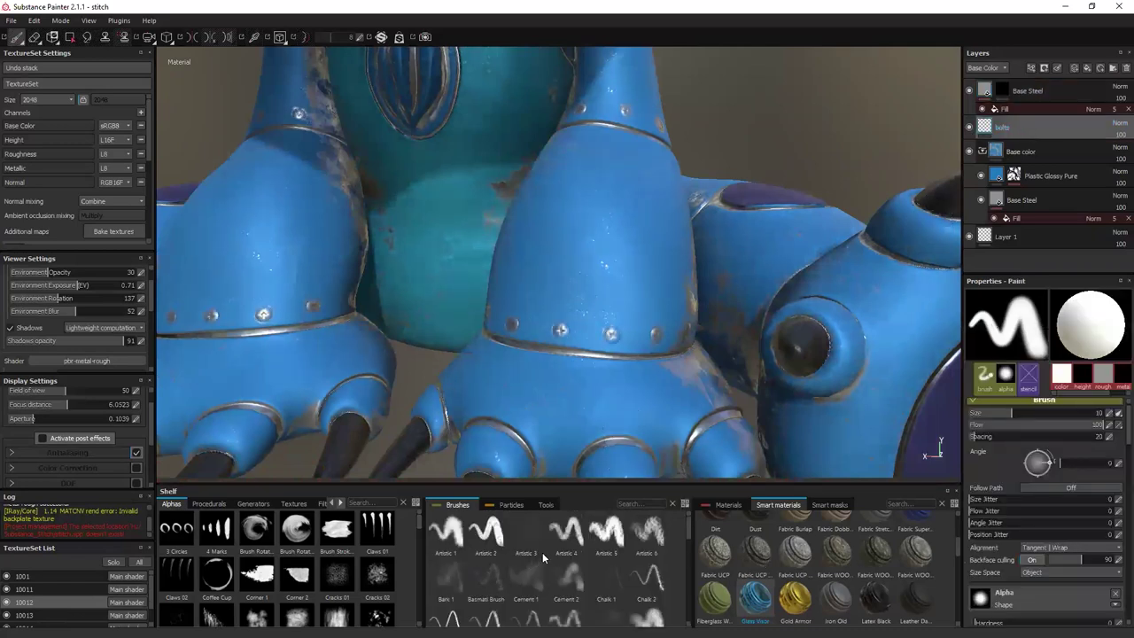
{"action": "scroll", "coordinate": [543, 552], "scroll_direction": "up", "scroll_amount": 3}
{"action": "scroll", "coordinate": [560, 561], "scroll_direction": "down", "scroll_amount": 3}
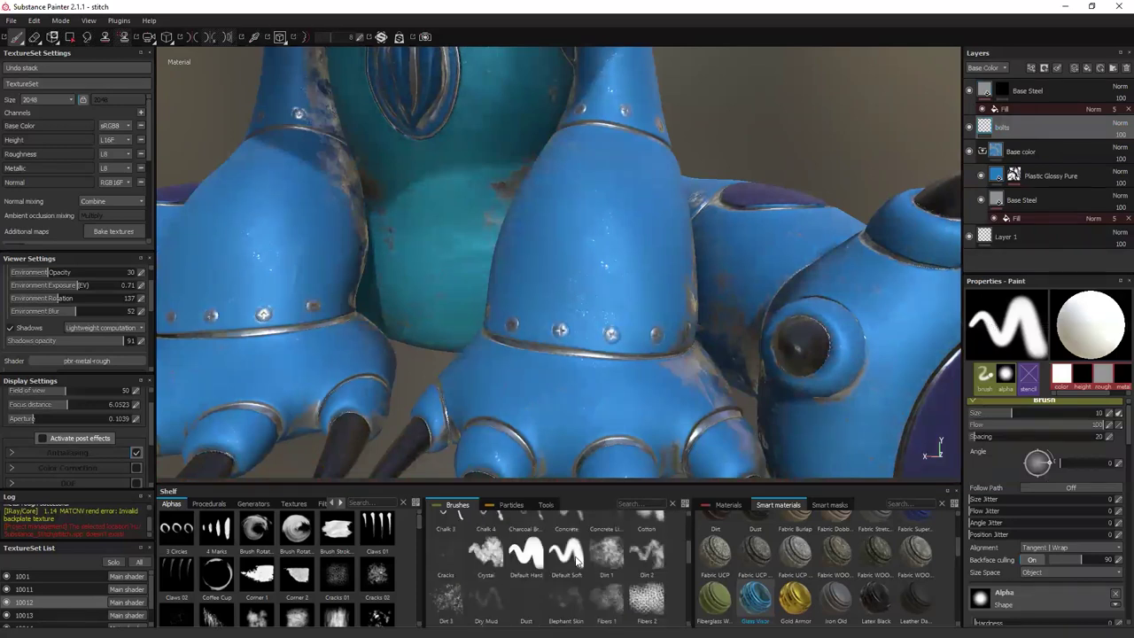
{"action": "left_click", "coordinate": [529, 556]}
{"action": "left_click", "coordinate": [982, 601]}
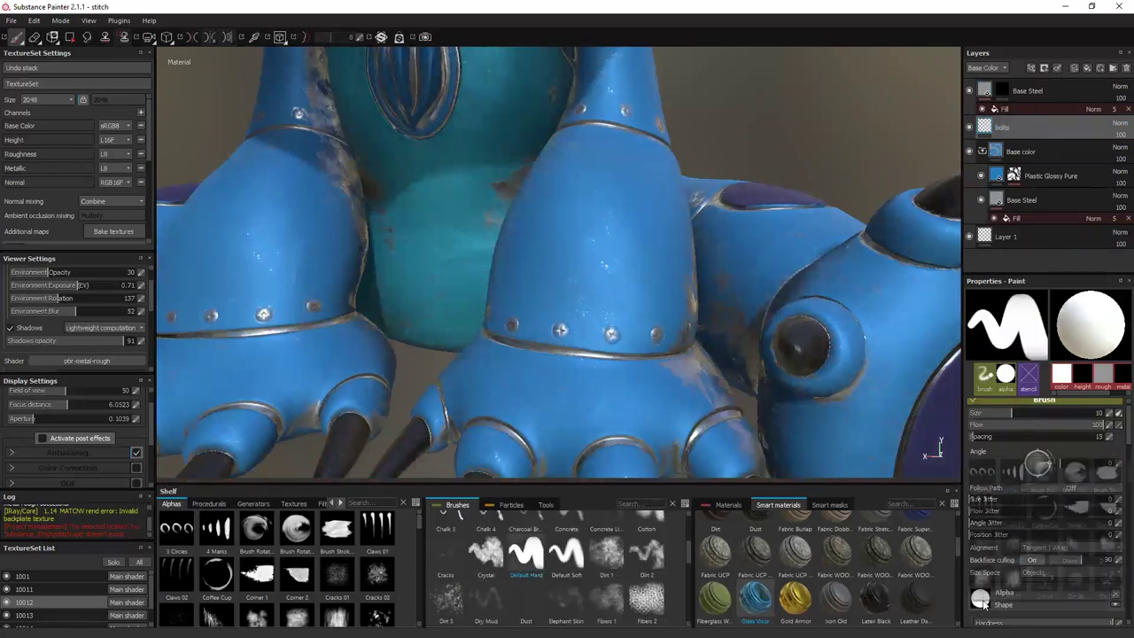
{"action": "scroll", "coordinate": [1081, 555], "scroll_direction": "down", "scroll_amount": 3}
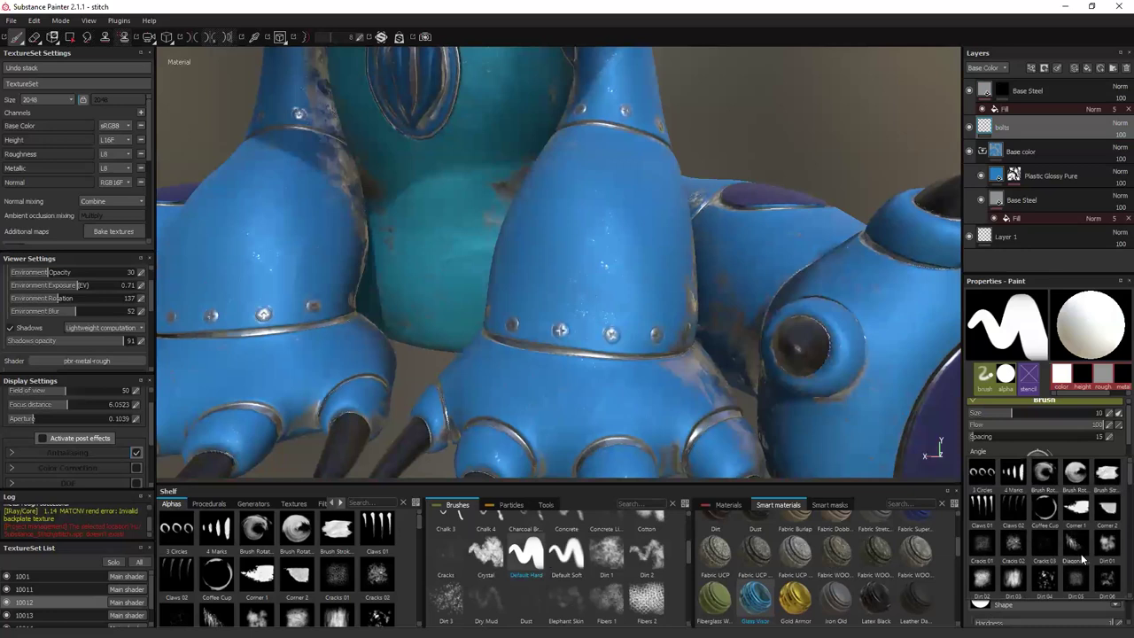
{"action": "scroll", "coordinate": [1115, 466], "scroll_direction": "up", "scroll_amount": 10}
{"action": "left_click", "coordinate": [1116, 441]}
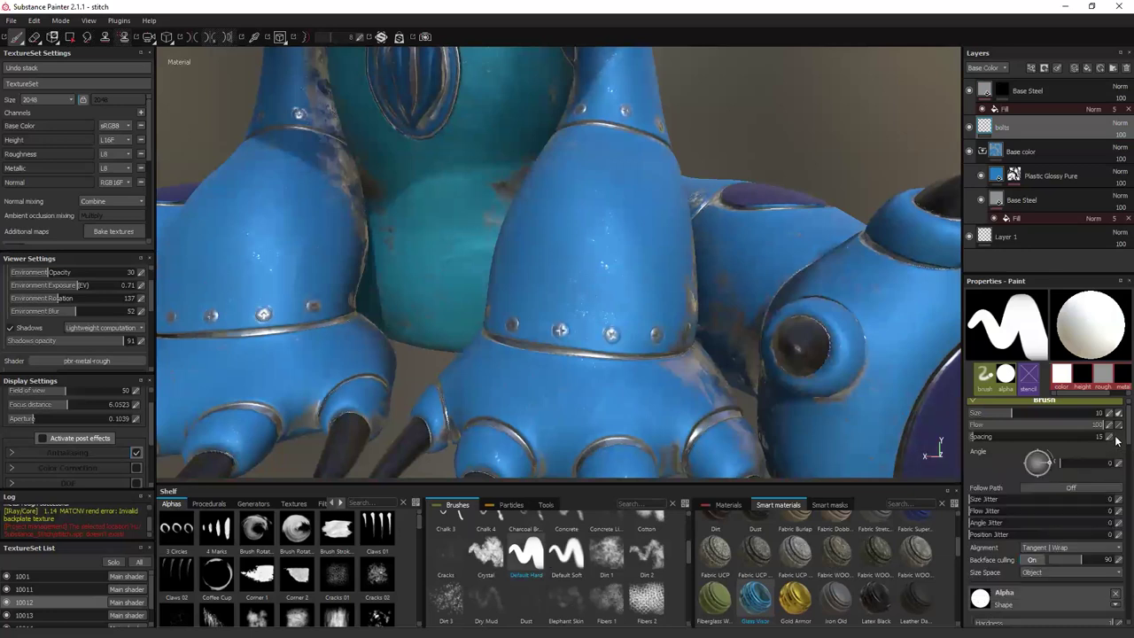
Pick the Screw Torx texture from the Textures shelf.
{"action": "scroll", "coordinate": [1038, 470], "scroll_direction": "up", "scroll_amount": 1}
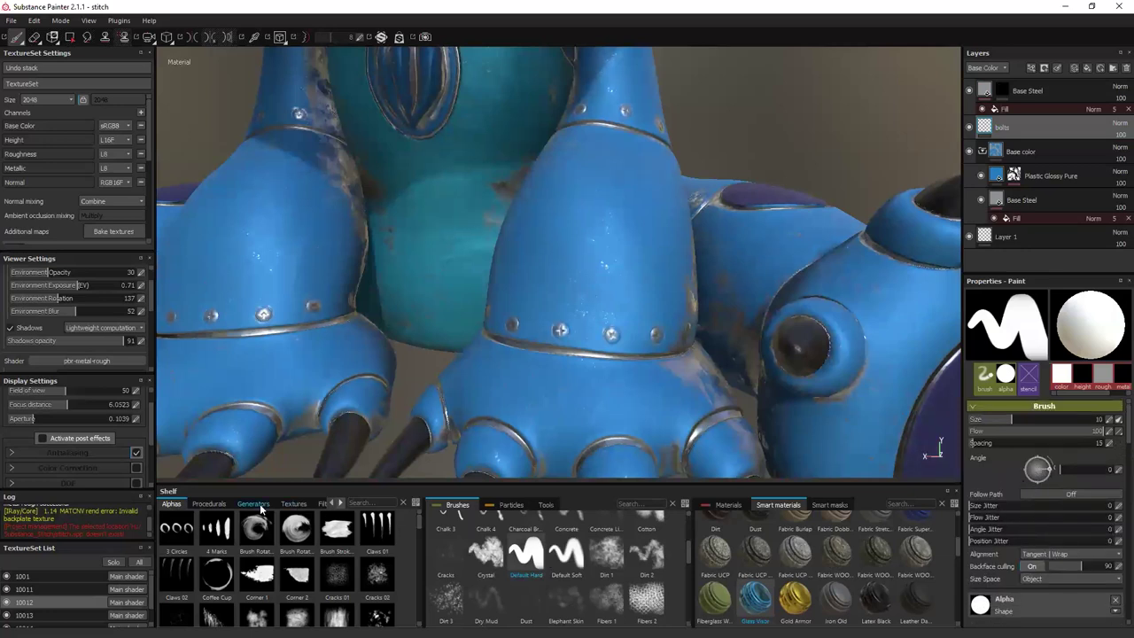
{"action": "left_click", "coordinate": [292, 504]}
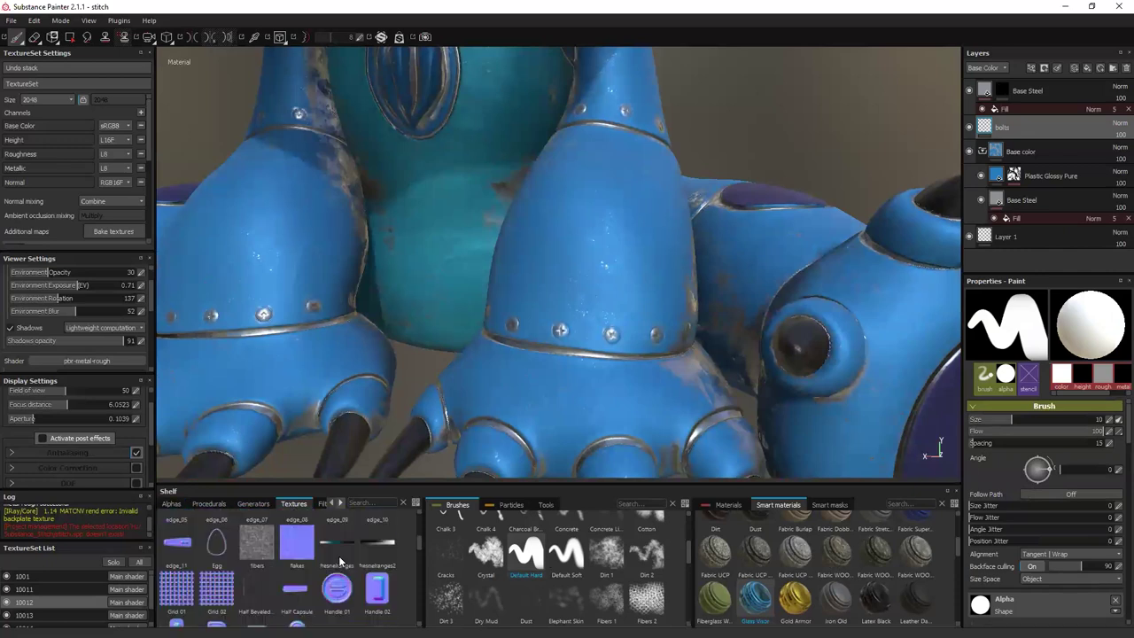
{"action": "scroll", "coordinate": [341, 556], "scroll_direction": "down", "scroll_amount": 3}
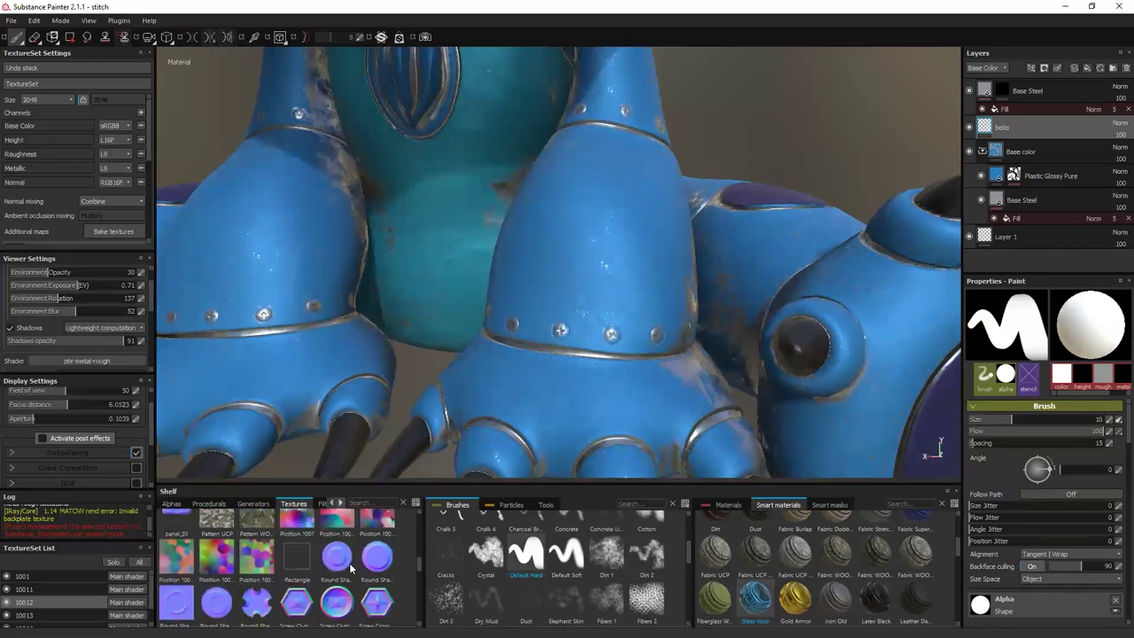
{"action": "scroll", "coordinate": [372, 586], "scroll_direction": "down", "scroll_amount": 2}
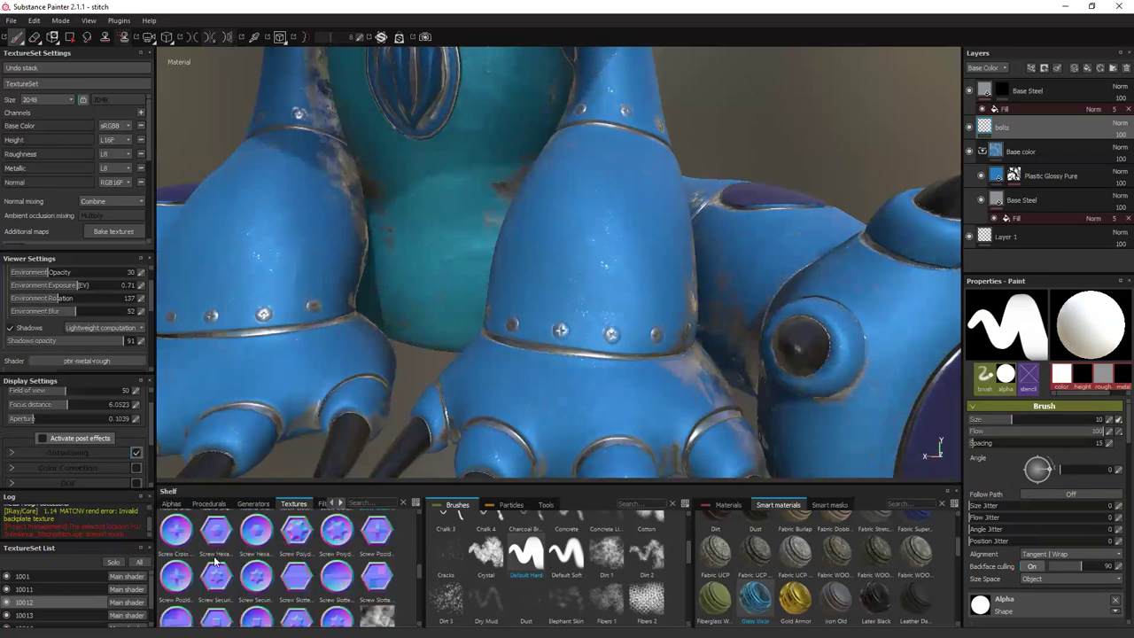
{"action": "scroll", "coordinate": [419, 562], "scroll_direction": "up", "scroll_amount": 1}
{"action": "scroll", "coordinate": [420, 567], "scroll_direction": "down", "scroll_amount": 3}
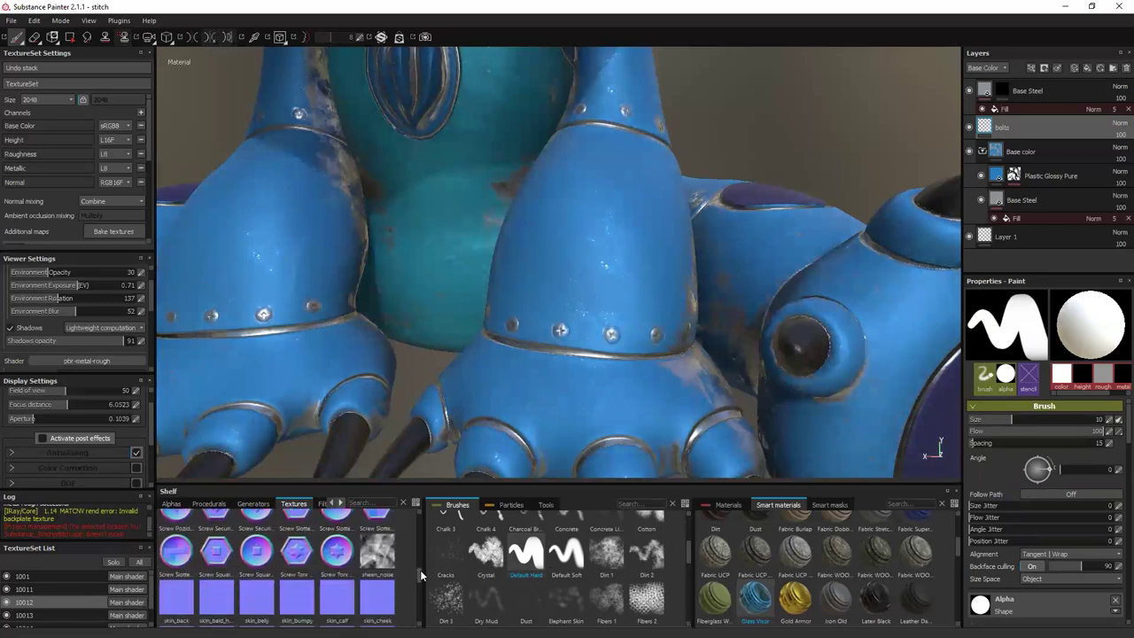
{"action": "left_click", "coordinate": [333, 541]}
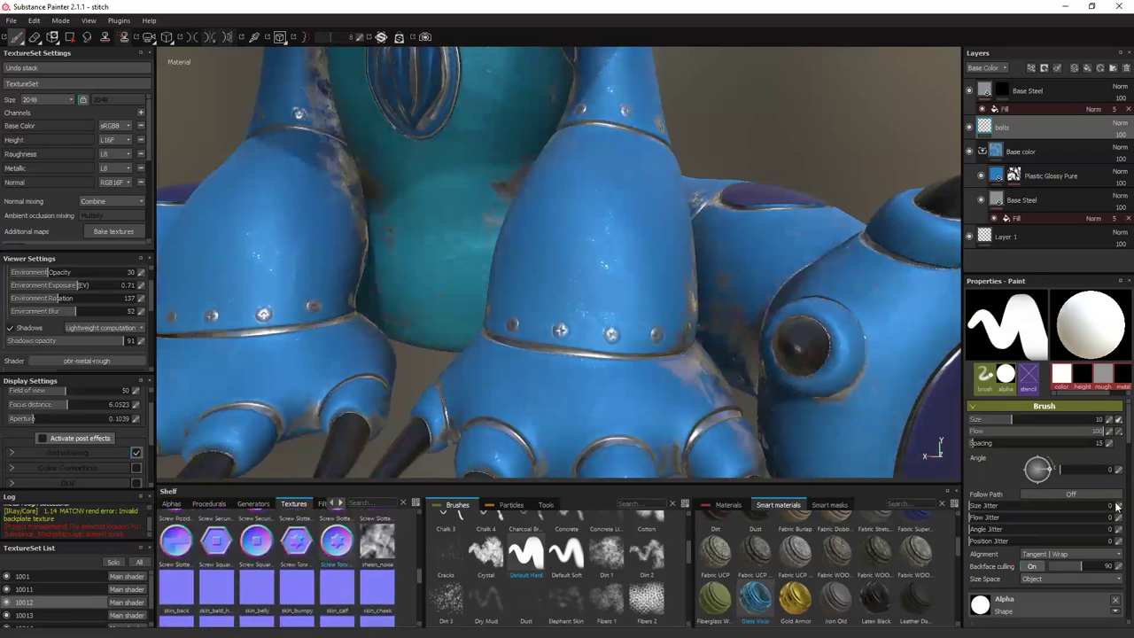
{"action": "scroll", "coordinate": [1047, 485], "scroll_direction": "down", "scroll_amount": 4}
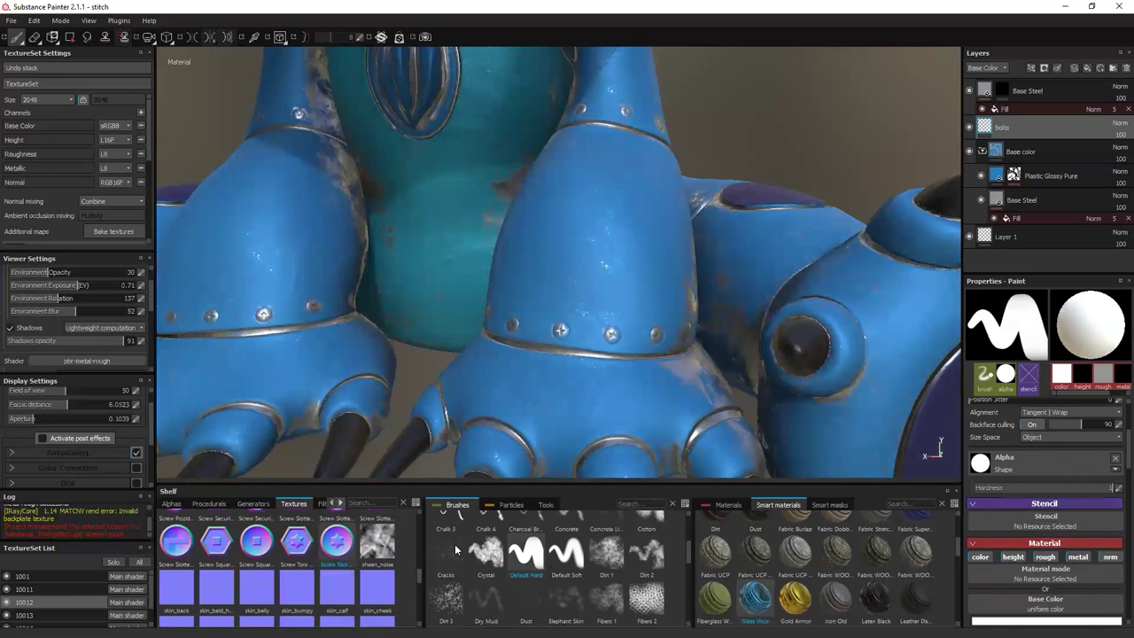
Load Screw Torx as the brush material and orbit around the leg.
{"action": "left_click_drag", "start_coordinate": [335, 542], "coordinate": [1050, 578]}
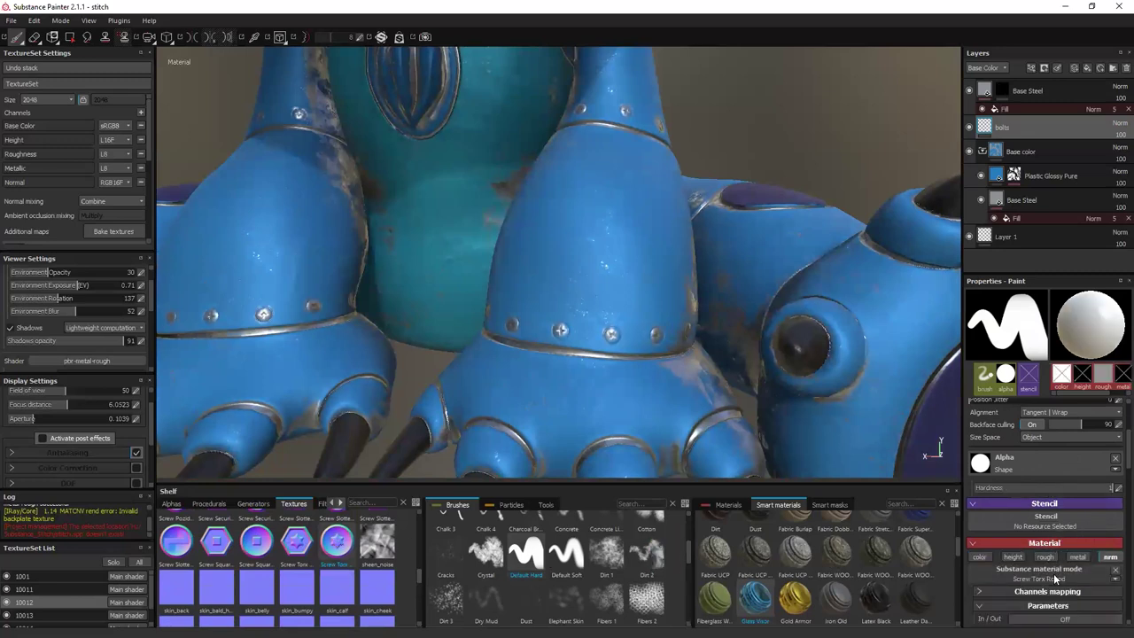
{"action": "mouse_move", "coordinate": [628, 291]}
{"action": "left_mouse_down", "text": "alt"}
{"action": "mouse_move", "coordinate": [627, 274]}
{"action": "mouse_move", "coordinate": [636, 280]}
{"action": "left_mouse_up", "text": "alt"}
{"action": "mouse_move", "coordinate": [635, 280]}
{"action": "right_mouse_down", "text": "shift"}
{"action": "mouse_move", "coordinate": [612, 280]}
{"action": "mouse_move", "coordinate": [650, 274]}
{"action": "right_mouse_up", "text": "shift"}
Stamp eight Torx screw heads onto Stitch's leg on the bolts layer.
{"action": "left_click", "coordinate": [629, 299]}
{"action": "left_click", "coordinate": [570, 287]}
{"action": "left_click", "coordinate": [614, 251]}
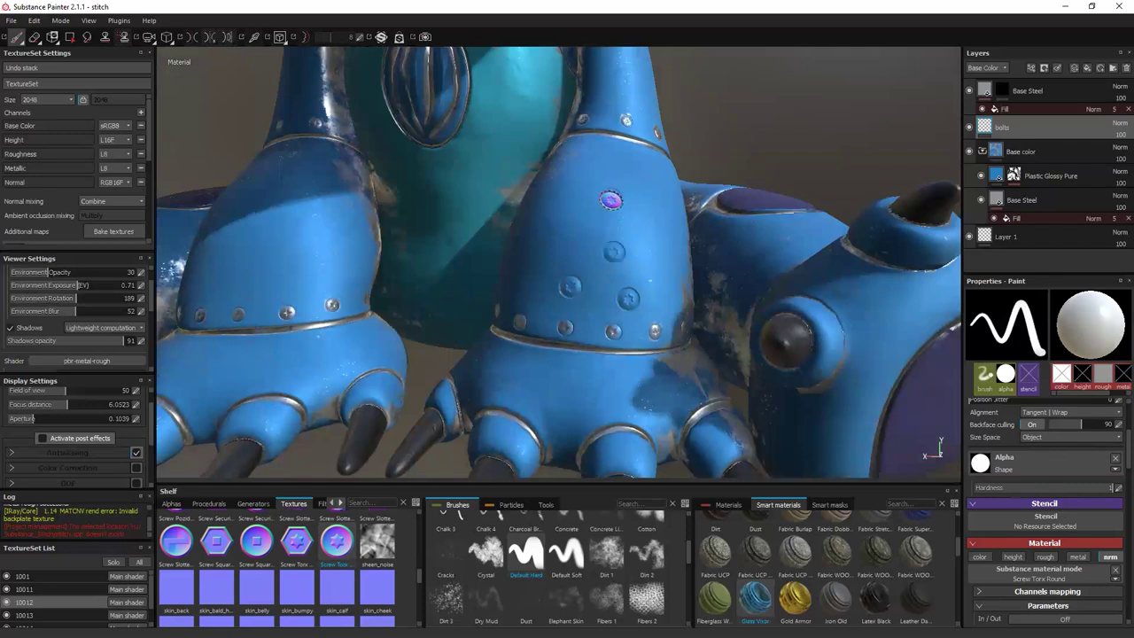
{"action": "left_click", "coordinate": [611, 197]}
{"action": "left_click", "coordinate": [653, 187]}
{"action": "left_click", "coordinate": [651, 229]}
{"action": "left_click", "coordinate": [664, 262]}
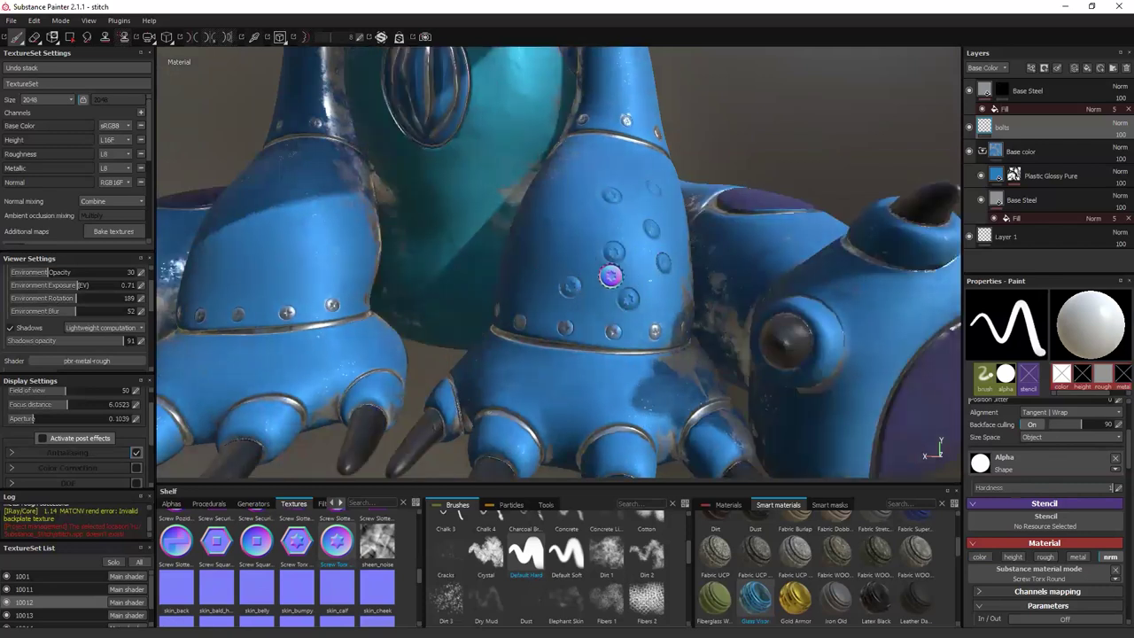
{"action": "left_click", "coordinate": [564, 242]}
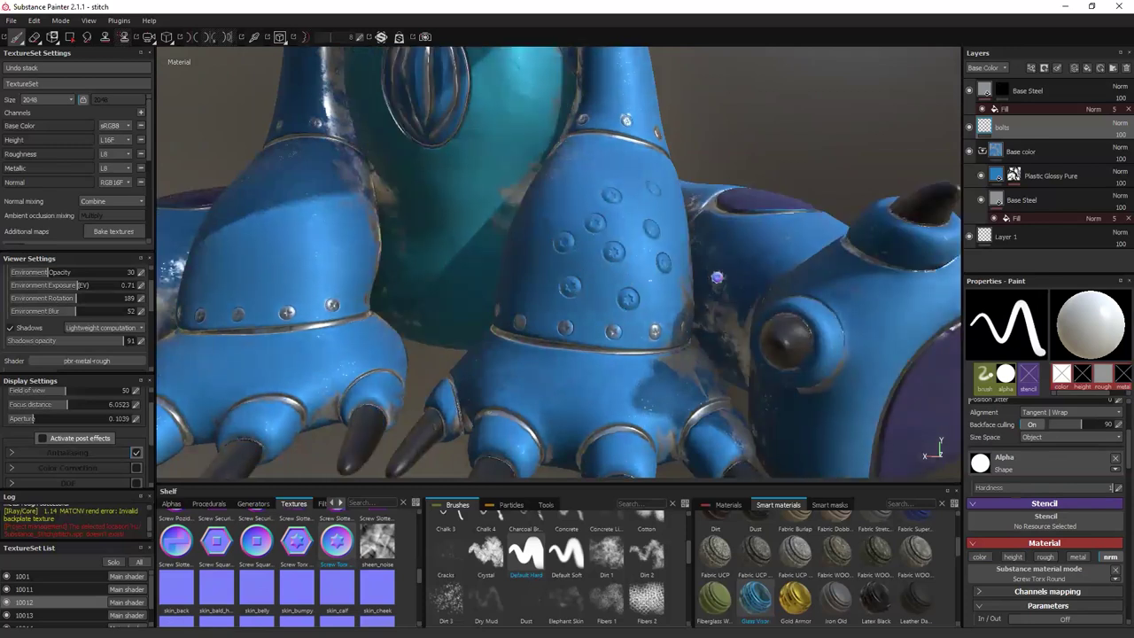
{"action": "left_click", "coordinate": [998, 91]}
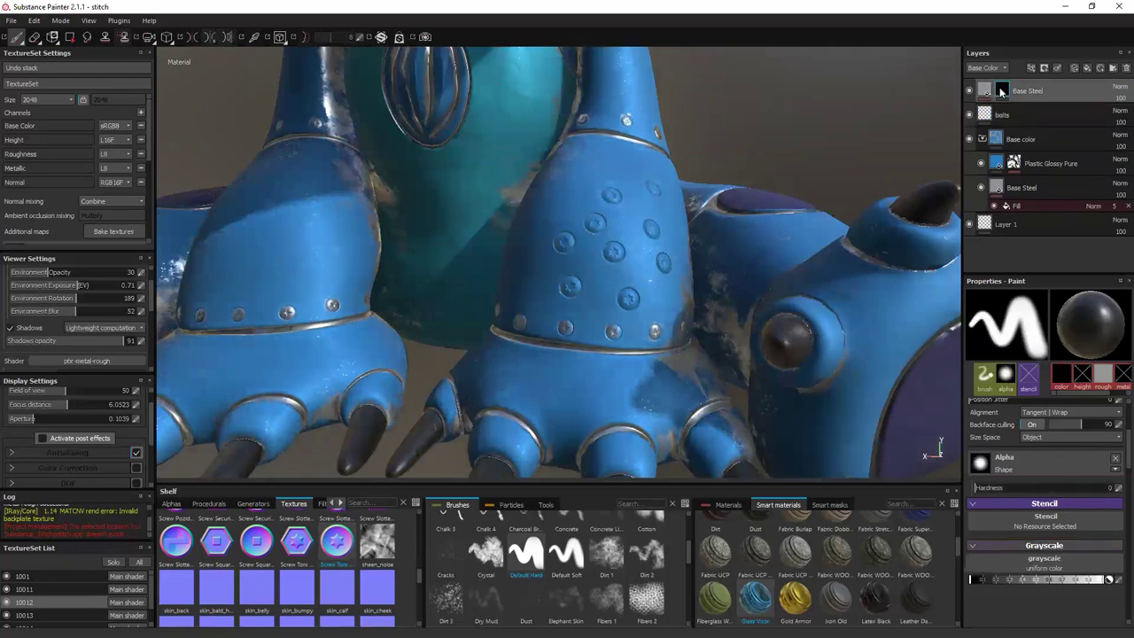
Paint over the dark hole on the leg, undoing and redoing to compare.
{"action": "scroll", "coordinate": [631, 210], "scroll_direction": "up", "scroll_amount": 2}
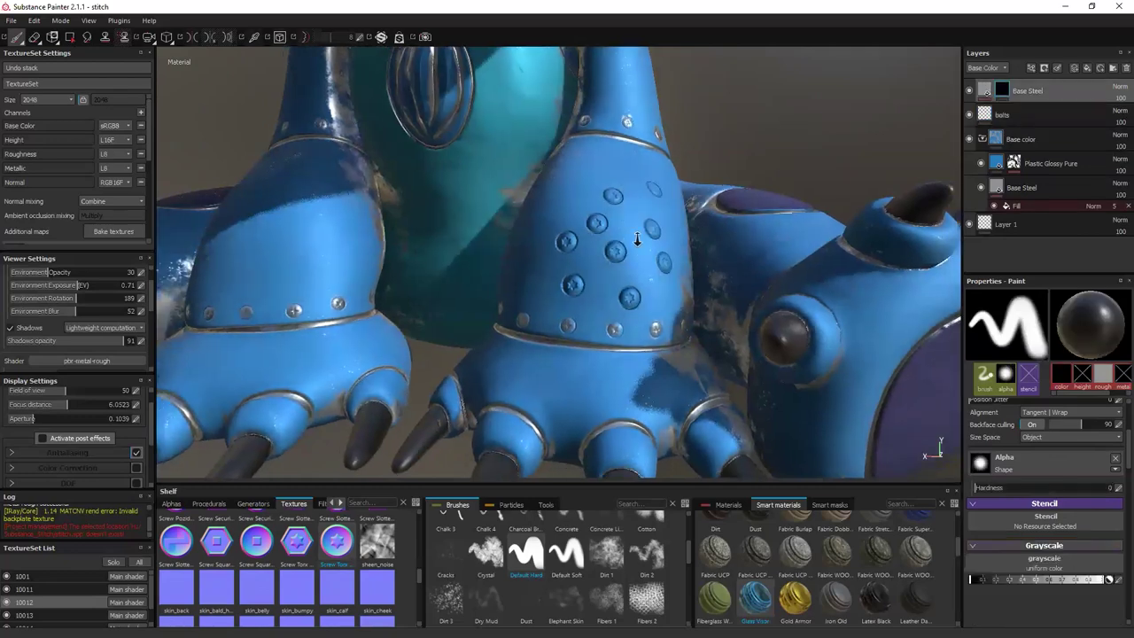
{"action": "scroll", "coordinate": [620, 266], "scroll_direction": "up", "scroll_amount": 3}
{"action": "mouse_move", "coordinate": [617, 291]}
{"action": "left_mouse_down"}
{"action": "mouse_move", "coordinate": [611, 265]}
{"action": "mouse_move", "coordinate": [620, 306]}
{"action": "mouse_move", "coordinate": [625, 279]}
{"action": "mouse_move", "coordinate": [620, 297]}
{"action": "left_mouse_up"}
{"action": "key", "text": "ctrl+z"}
{"action": "key", "text": "ctrl+y"}
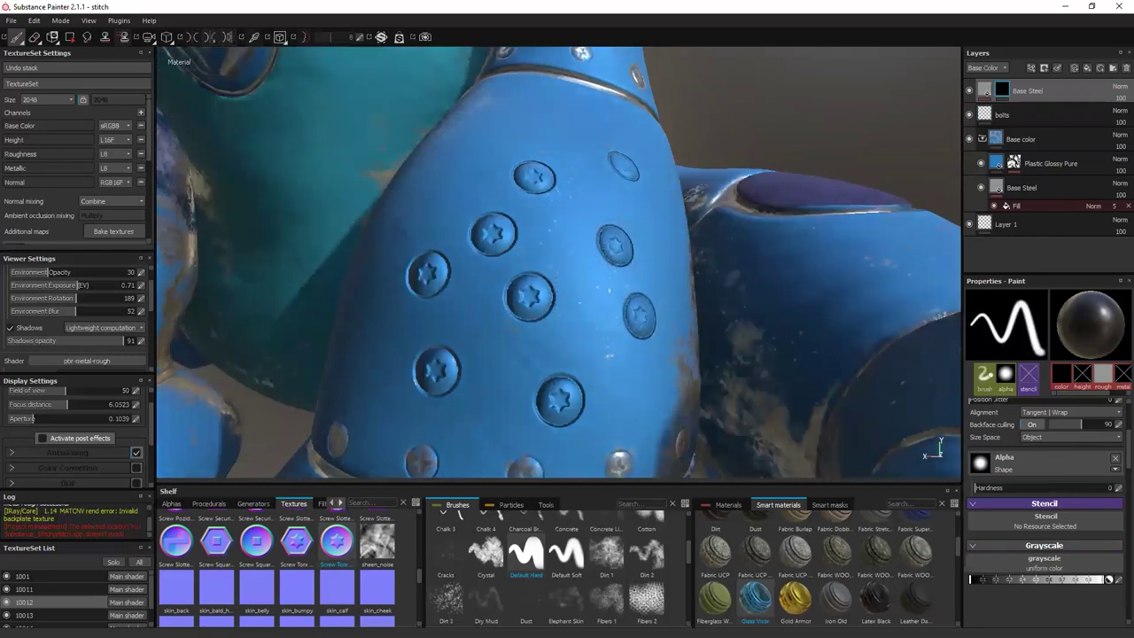
Paint white into the Base Steel mask on four screw heads to reveal bare steel.
{"action": "left_click", "coordinate": [1002, 92]}
{"action": "key", "text": "x"}
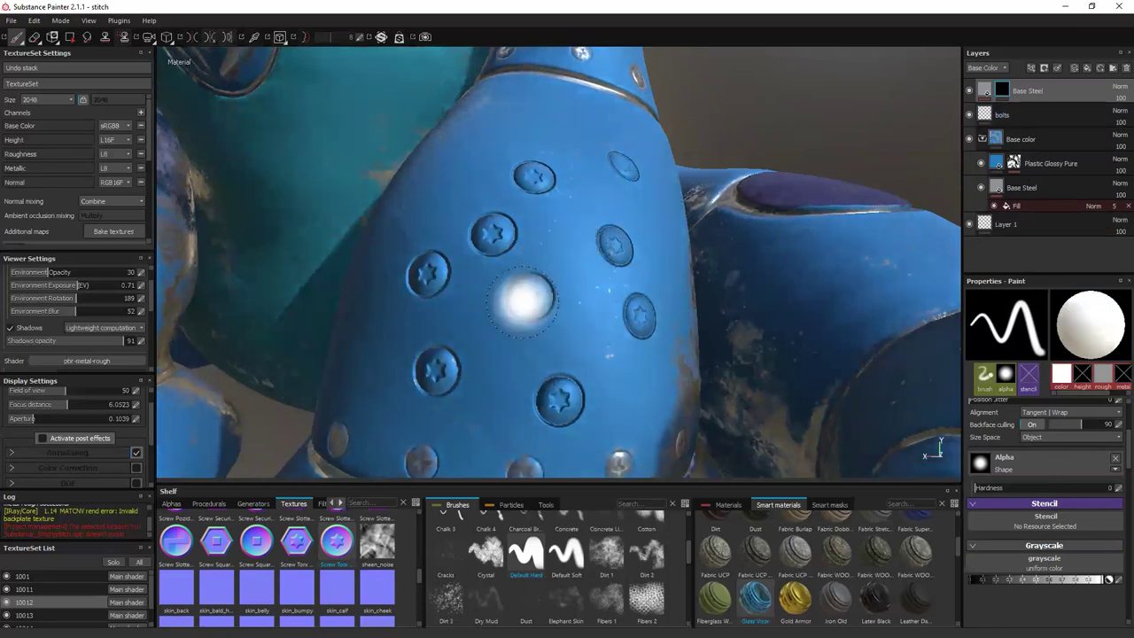
{"action": "left_click", "coordinate": [529, 297]}
{"action": "left_click", "coordinate": [611, 246]}
{"action": "left_click", "coordinate": [534, 177]}
{"action": "left_click", "coordinate": [490, 233]}
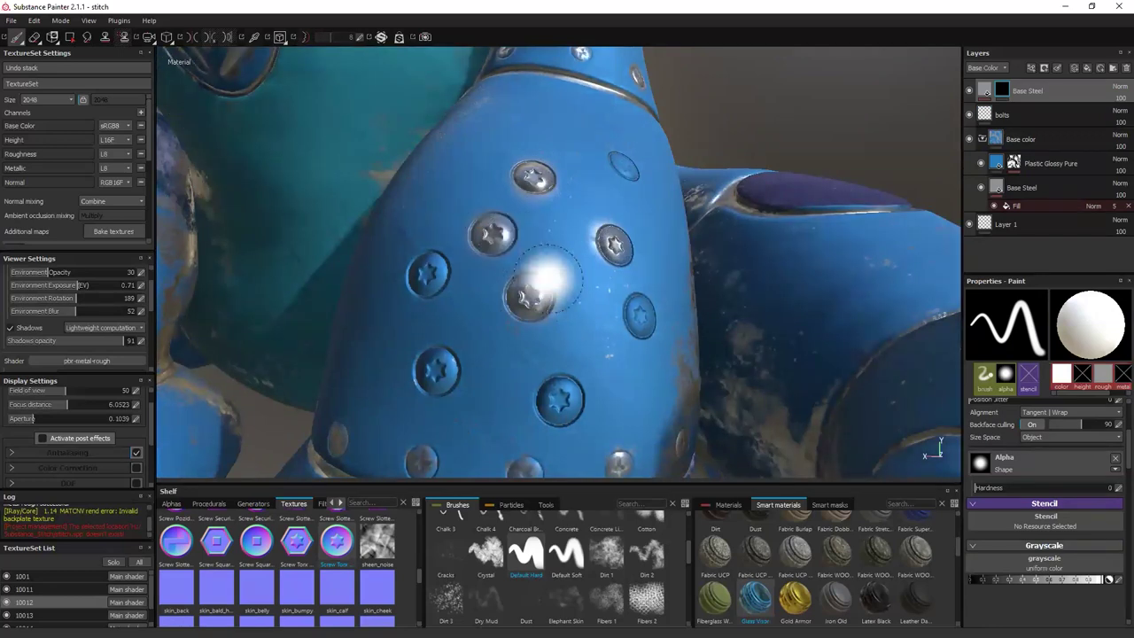
{"action": "left_click", "coordinate": [1039, 472]}
{"action": "scroll", "coordinate": [1054, 549], "scroll_direction": "down", "scroll_amount": 3}
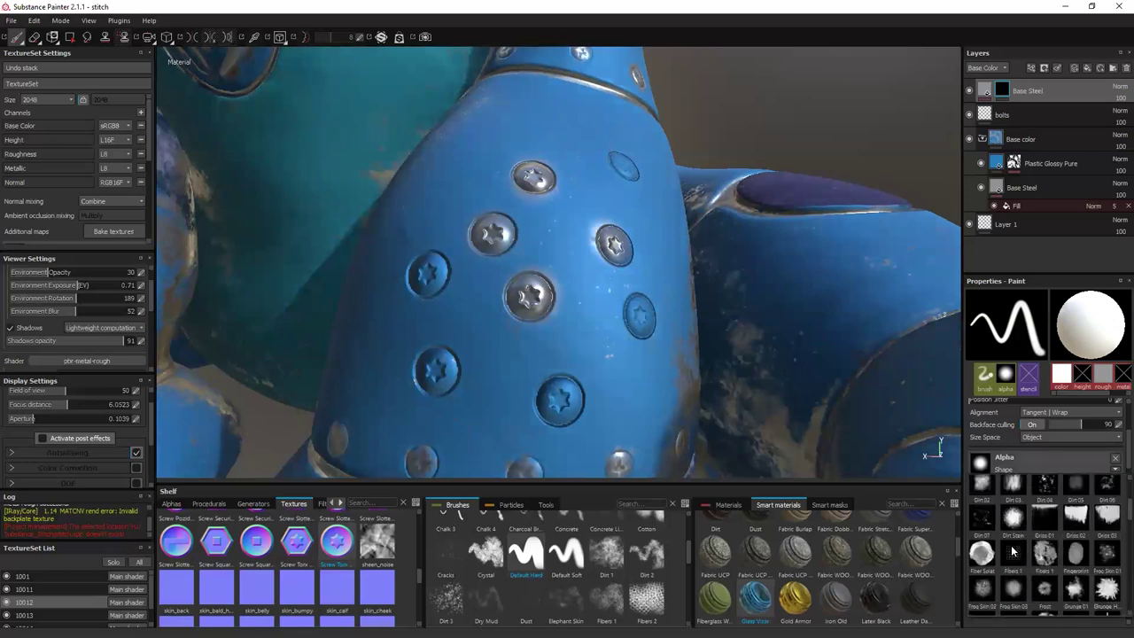
Set a Frog Skin 02 alpha with size 12, flow 18, angle 24, position 50 jitter.
{"action": "left_click", "coordinate": [981, 595]}
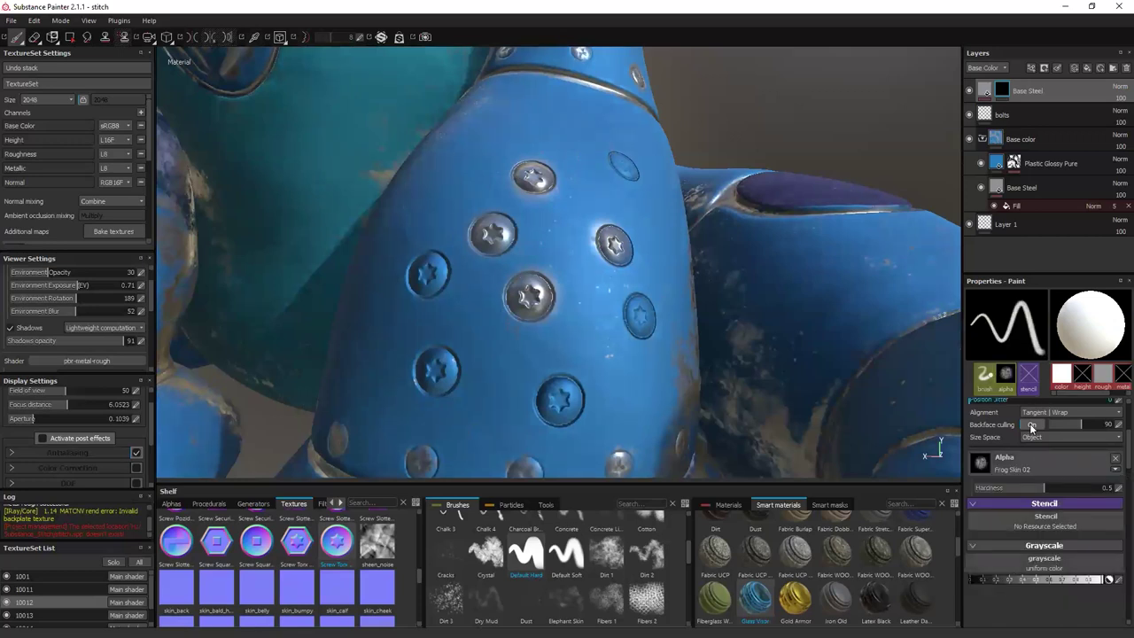
{"action": "scroll", "coordinate": [1035, 433], "scroll_direction": "up", "scroll_amount": 3}
{"action": "left_click", "coordinate": [994, 482]}
{"action": "left_click", "coordinate": [987, 470]}
{"action": "left_click", "coordinate": [1002, 494]}
{"action": "left_click_drag", "start_coordinate": [981, 507], "coordinate": [1042, 506]}
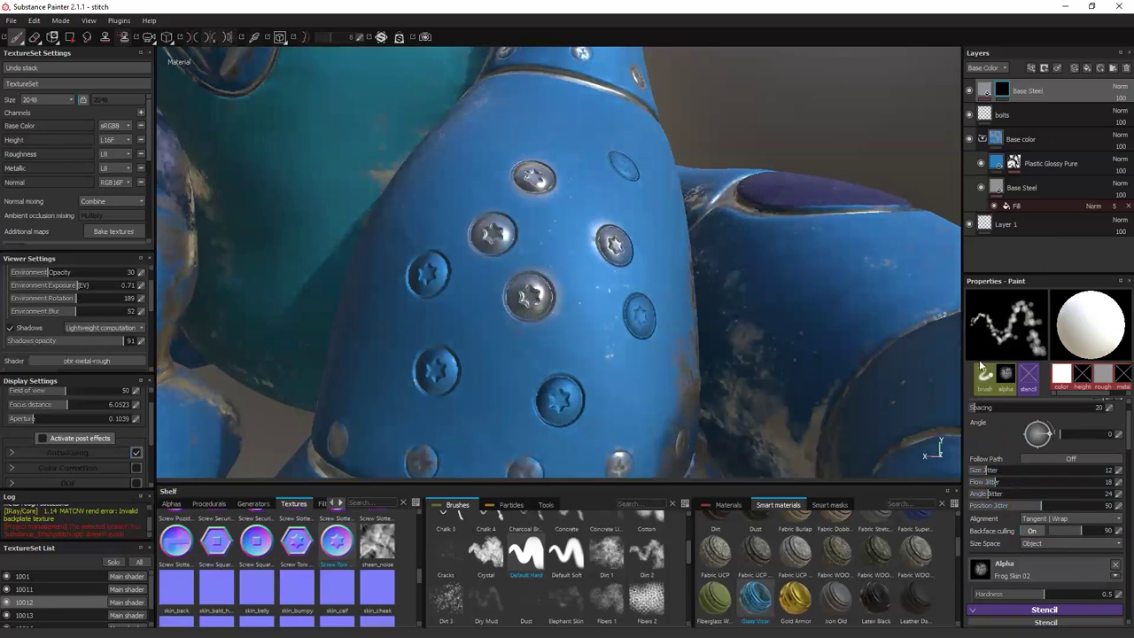
Test the scattered brush and dab a worn steel patch beside the screws, then zoom out.
{"action": "left_click_drag", "start_coordinate": [1004, 323], "coordinate": [1024, 326]}
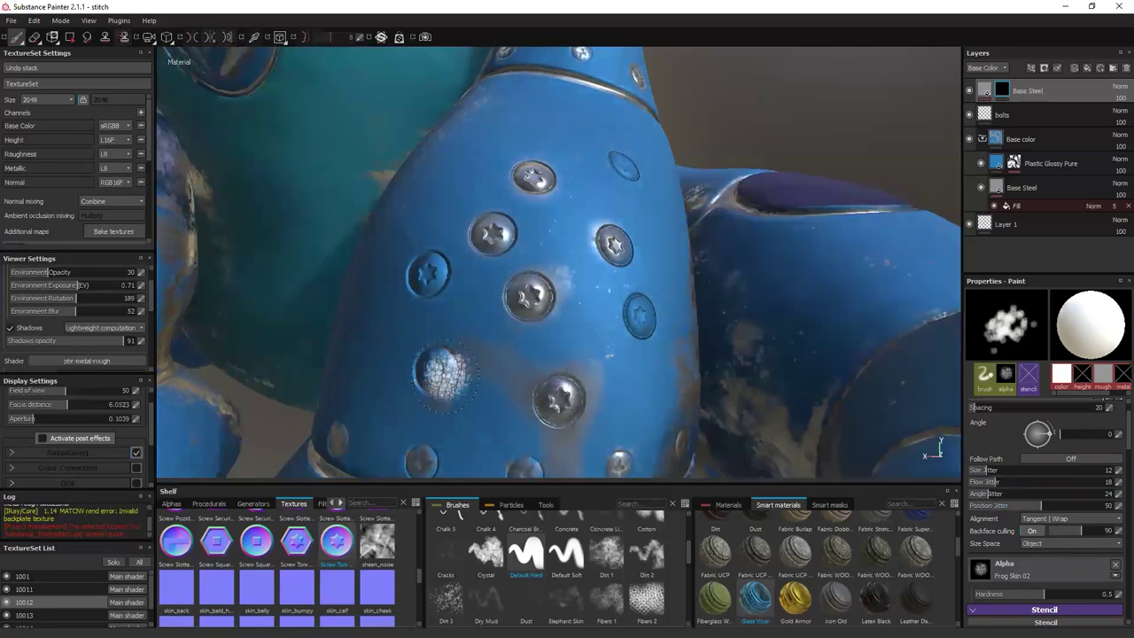
{"action": "left_click_drag", "start_coordinate": [446, 366], "coordinate": [483, 359], "text": "alt"}
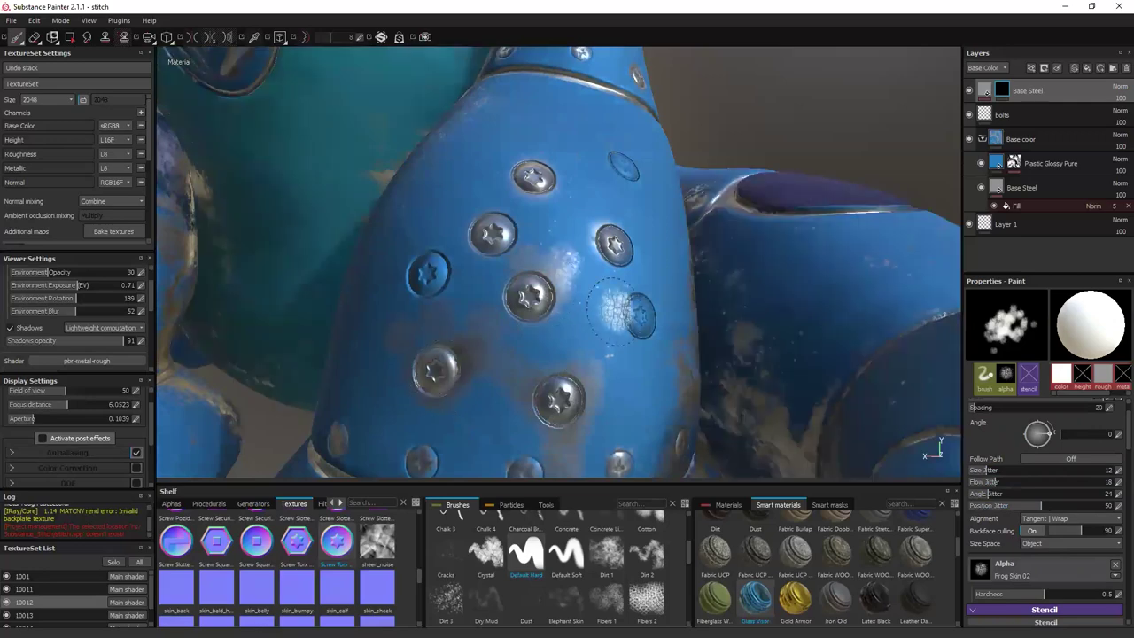
{"action": "left_click_drag", "start_coordinate": [493, 42], "coordinate": [741, 205], "text": "alt"}
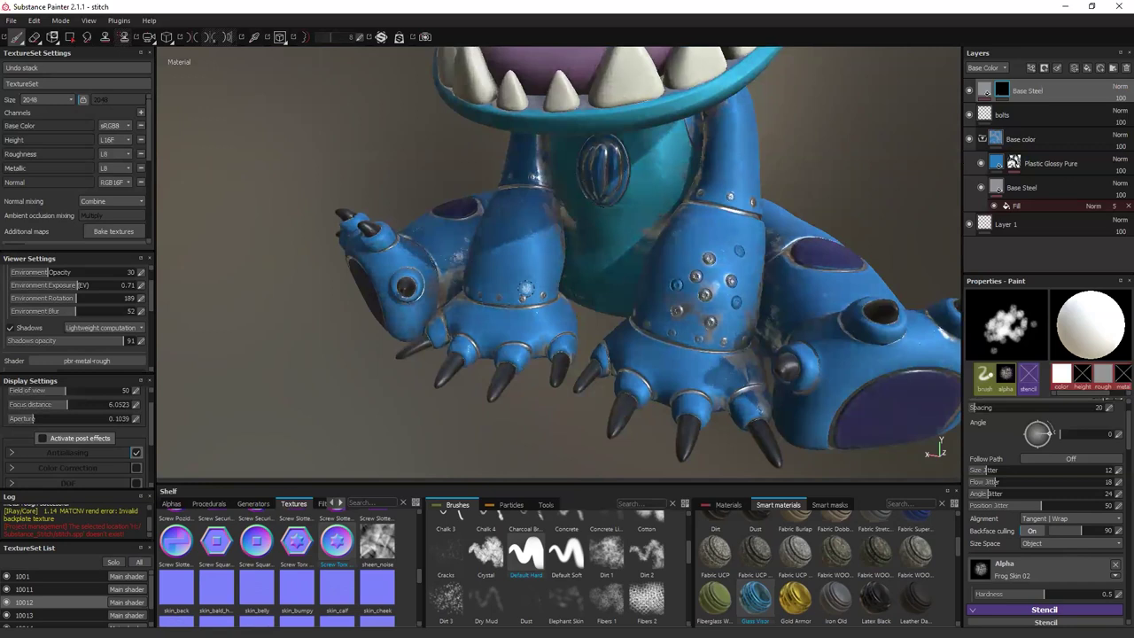
{"action": "left_click_drag", "start_coordinate": [532, 257], "coordinate": [439, 337], "text": "alt"}
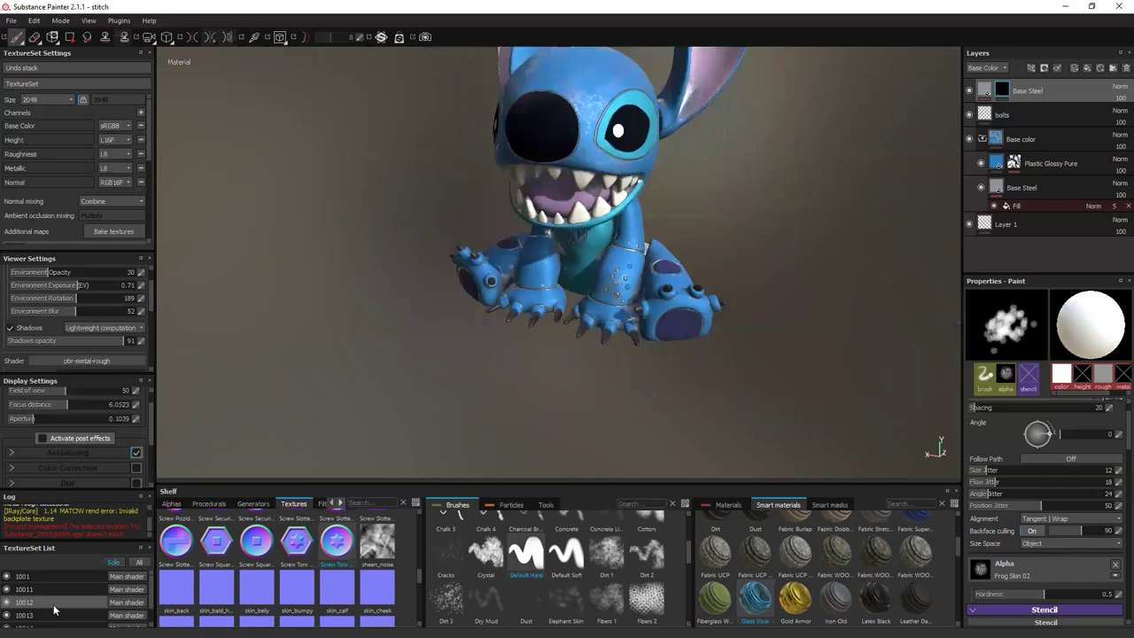
{"action": "left_click", "coordinate": [16, 577]}
{"action": "left_click", "coordinate": [7, 577]}
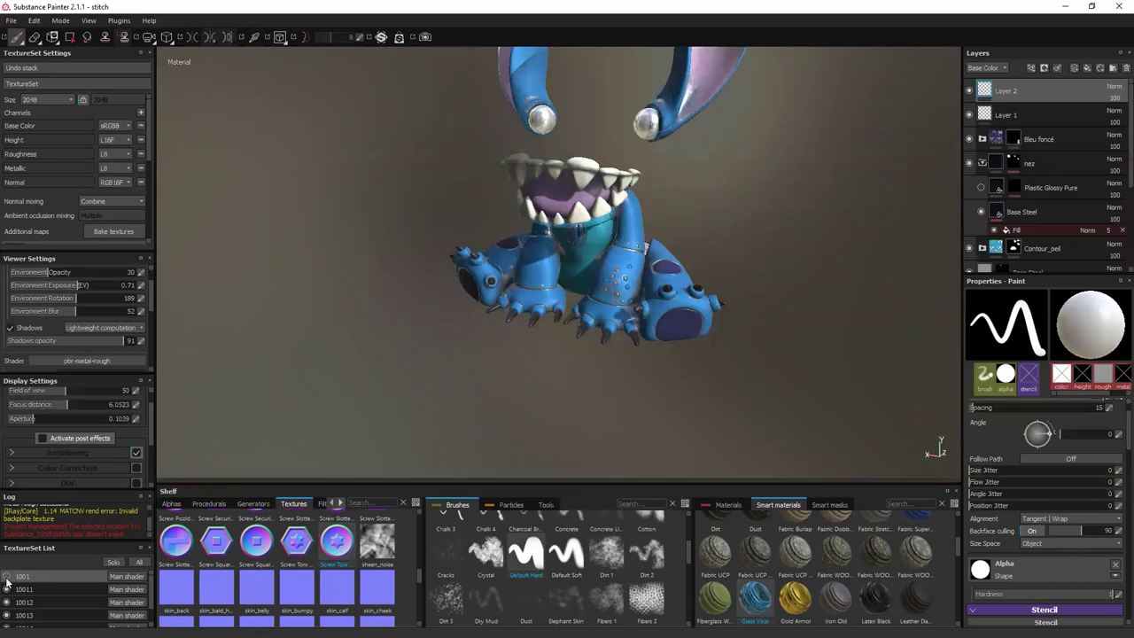
{"action": "left_click", "coordinate": [7, 577]}
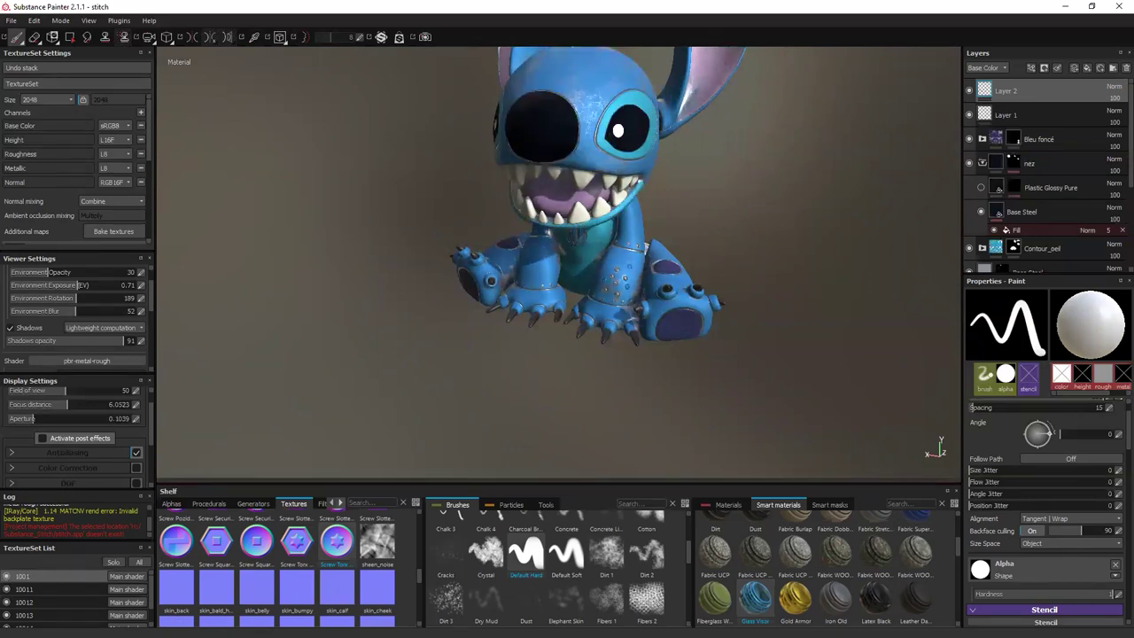
{"action": "left_click", "coordinate": [26, 591]}
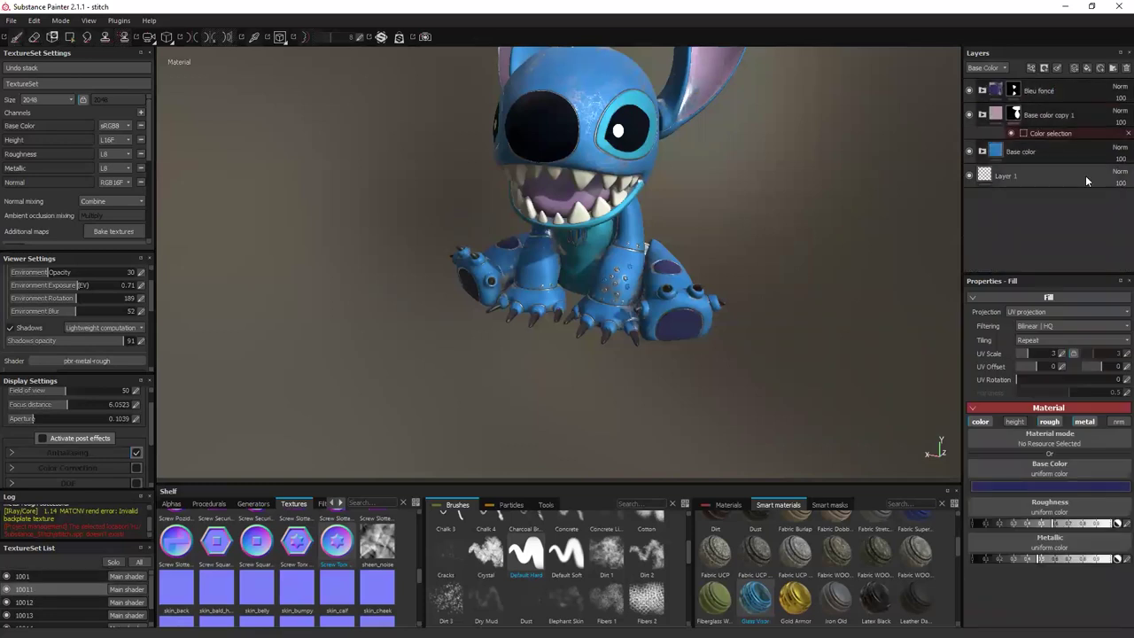
{"action": "left_click", "coordinate": [47, 600]}
{"action": "left_click_drag", "start_coordinate": [907, 242], "coordinate": [727, 233], "text": "alt"}
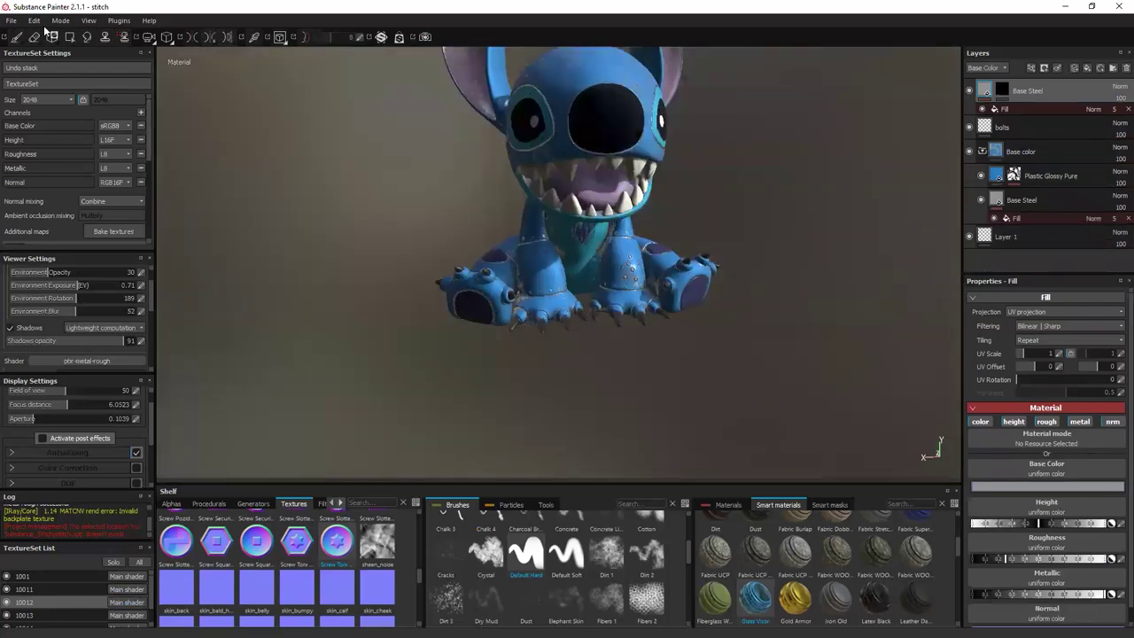
{"action": "left_click", "coordinate": [12, 20]}
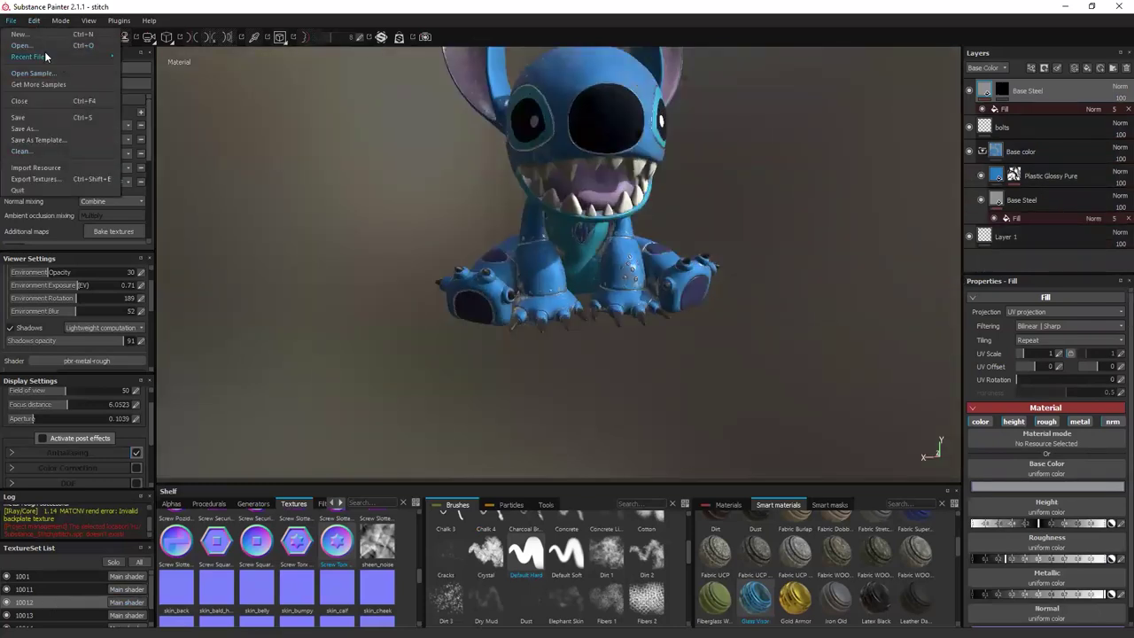
Switch to the recent nefertiti project, saving the Stitch changes first.
{"action": "mouse_move", "coordinate": [51, 56]}
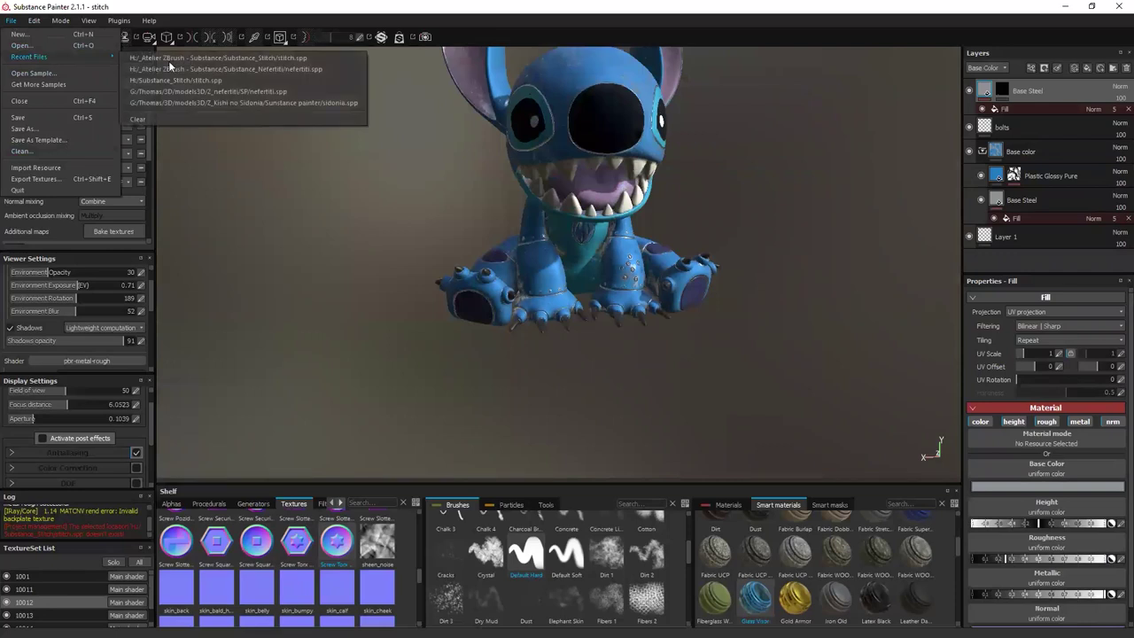
{"action": "left_click", "coordinate": [248, 69]}
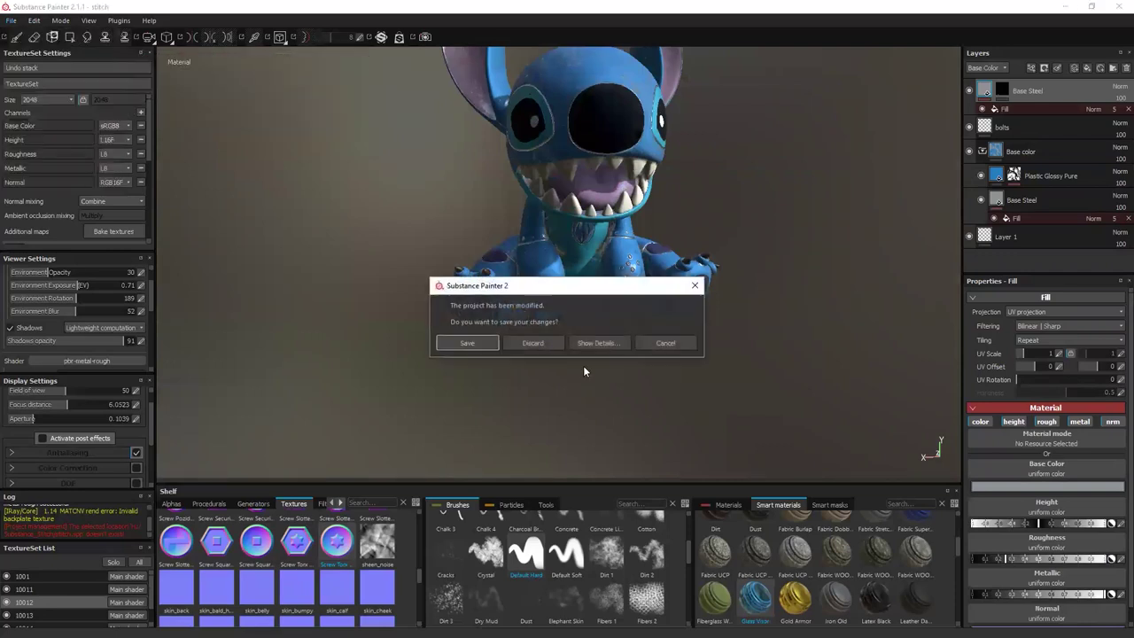
{"action": "left_click", "coordinate": [479, 345]}
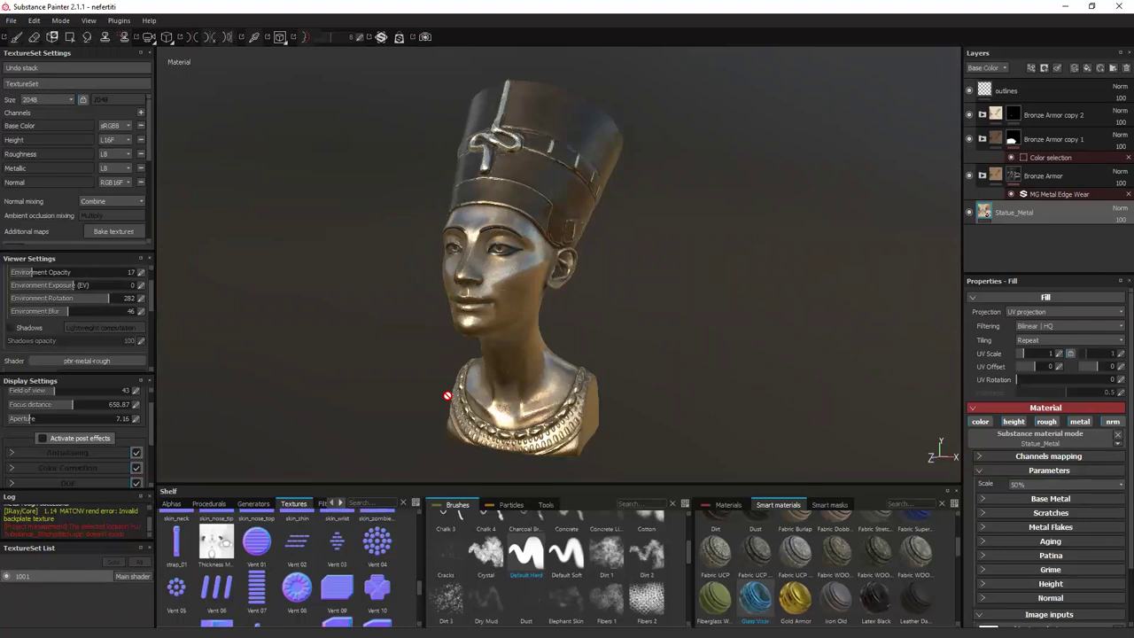
Open the bust's Export Textures dialog and view its output map configuration for PBR_Marmoset png 8-bit at 2048x2048.
{"action": "left_click", "coordinate": [9, 20]}
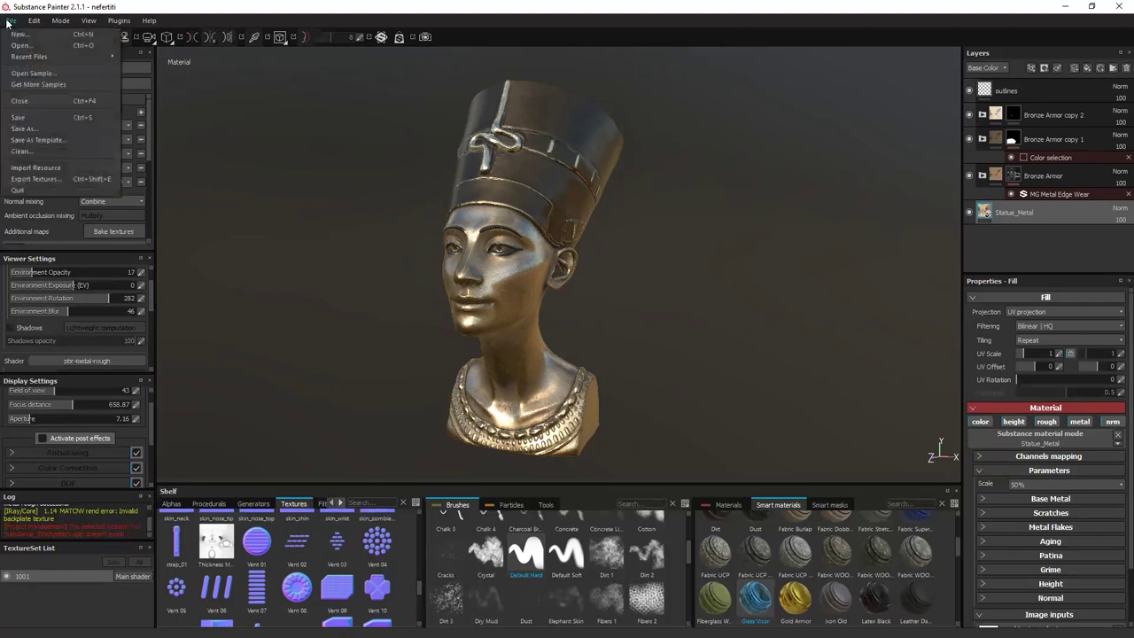
{"action": "left_click", "coordinate": [27, 180]}
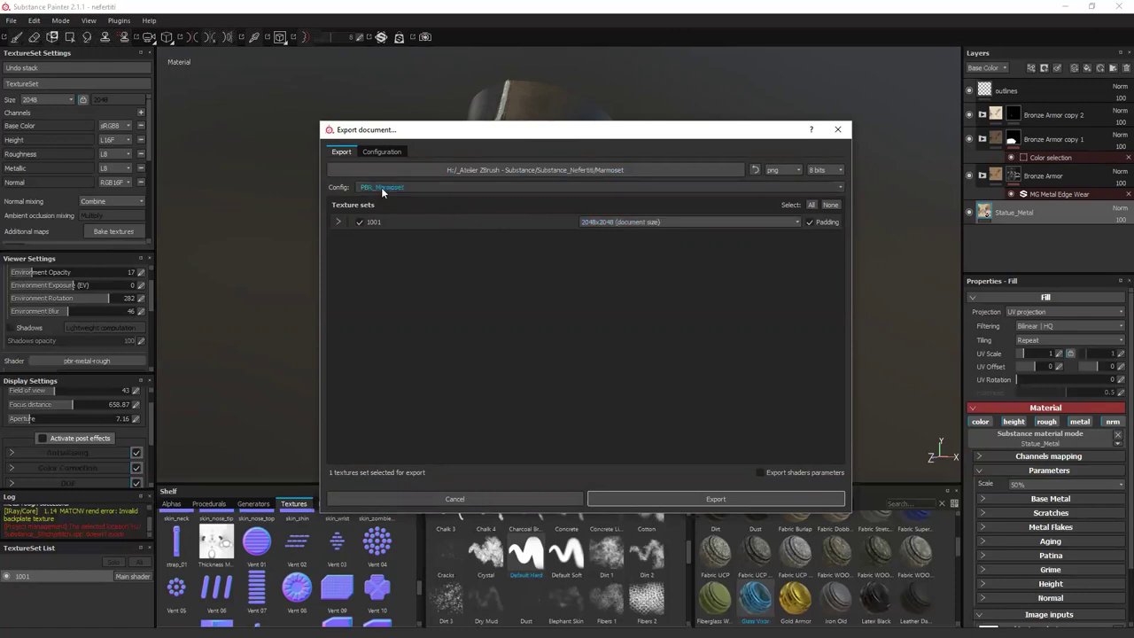
{"action": "left_click", "coordinate": [392, 151]}
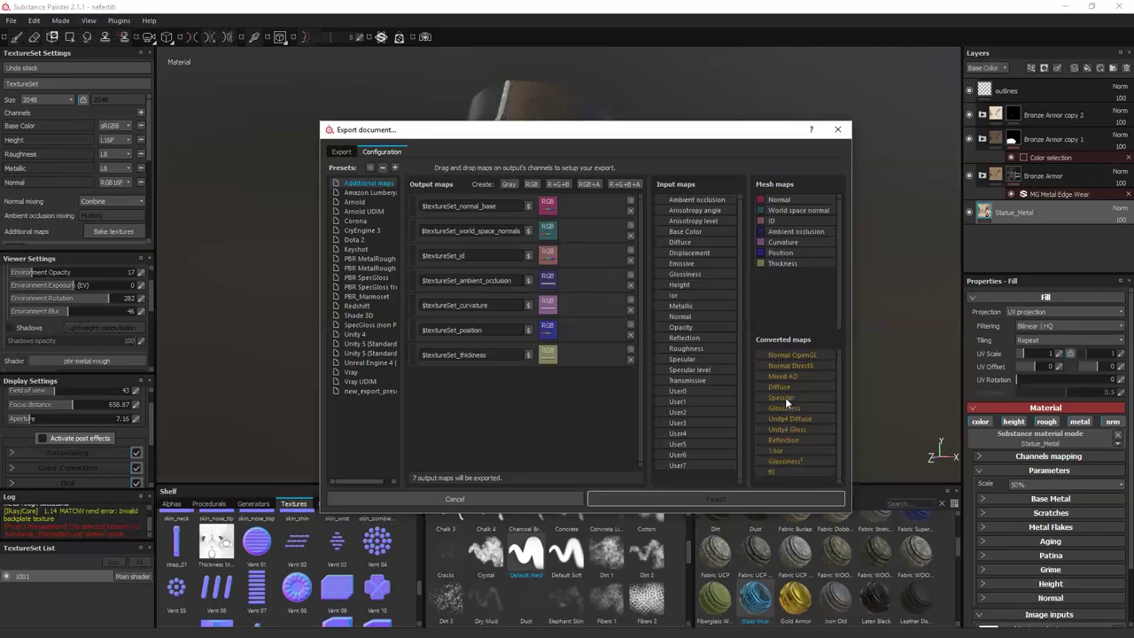
Drag the Specular converted map onto the thickness output map slot.
{"action": "left_click_drag", "start_coordinate": [783, 398], "coordinate": [548, 356]}
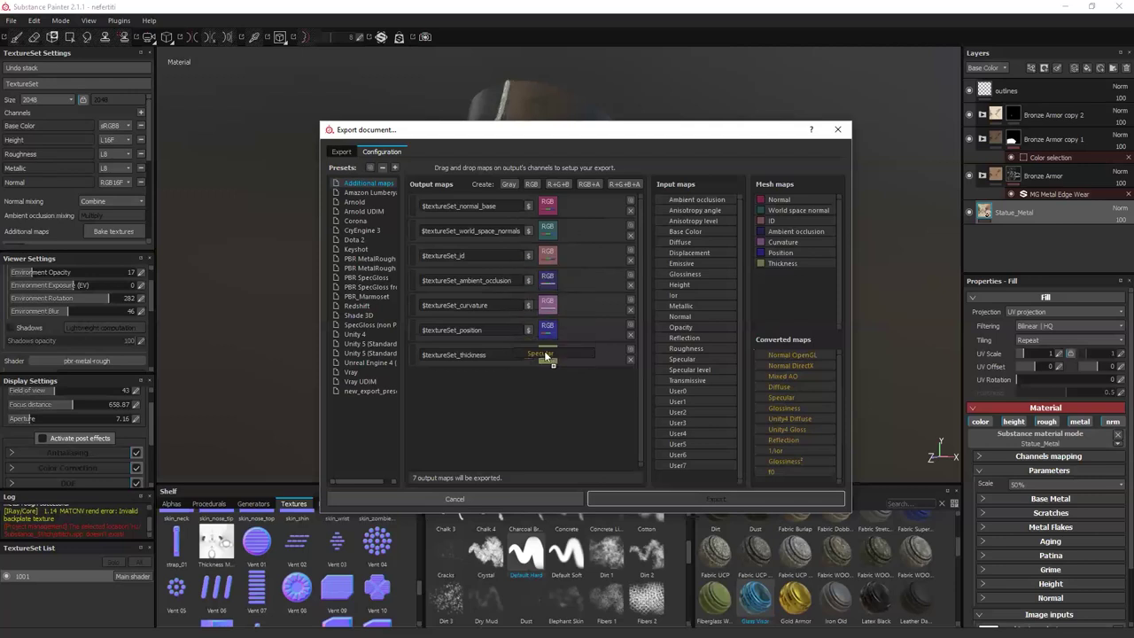
{"action": "left_click_drag", "start_coordinate": [547, 357], "coordinate": [547, 355]}
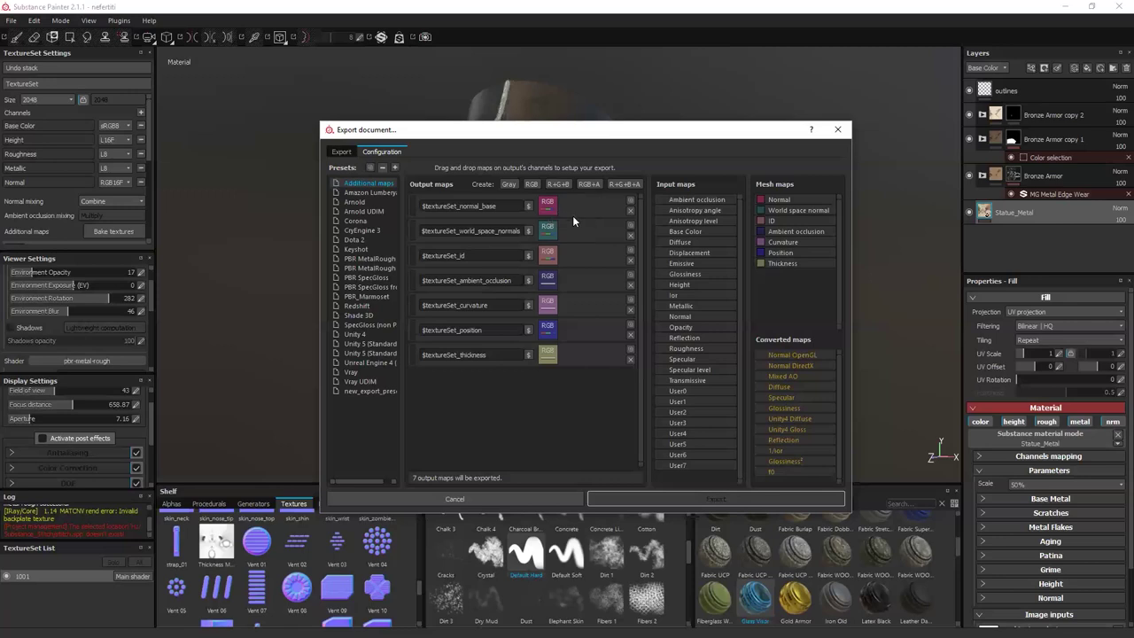
Compare the output maps of the Arnold, CryEngine 3, PBR MetalRough, Shade 3D and Unity presets.
{"action": "left_click", "coordinate": [369, 203]}
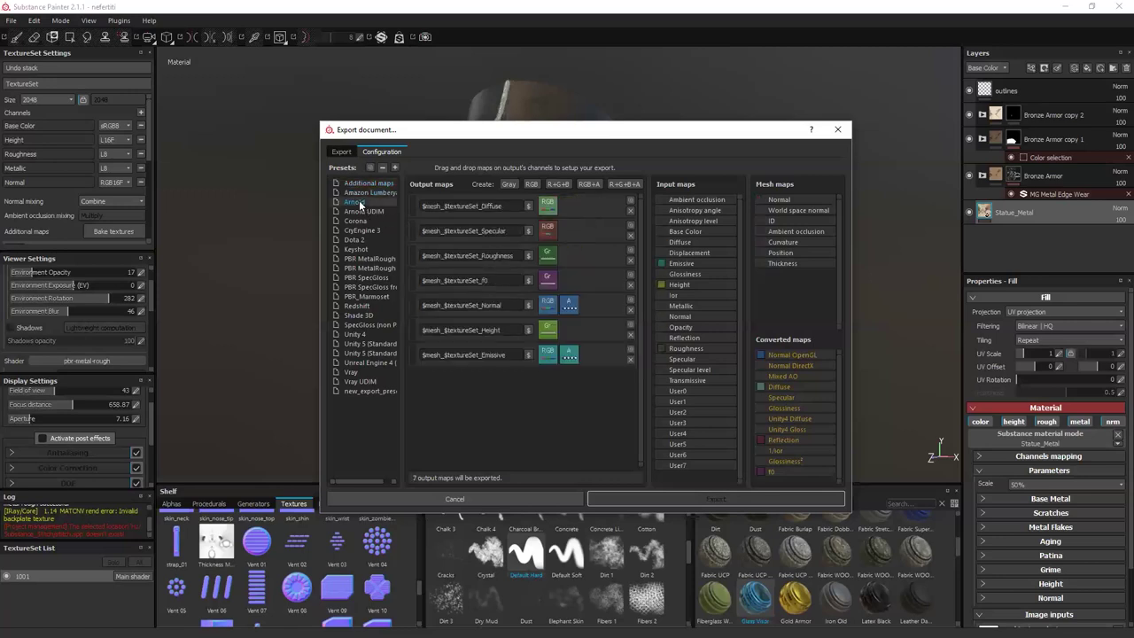
{"action": "left_click", "coordinate": [359, 211]}
{"action": "left_click", "coordinate": [356, 221]}
{"action": "left_click", "coordinate": [359, 231]}
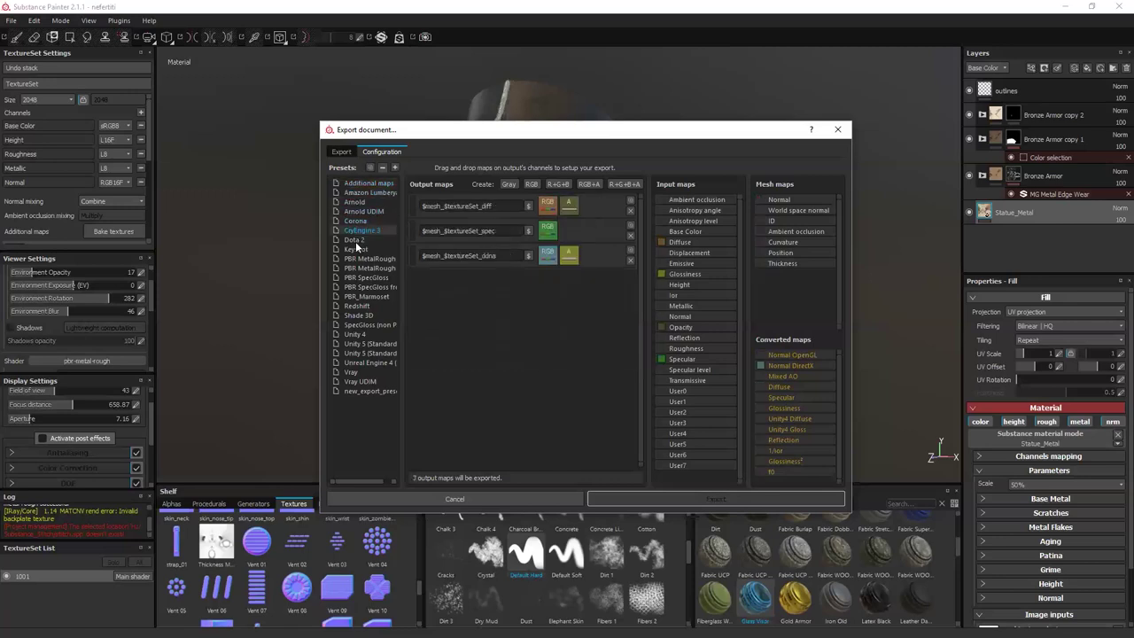
{"action": "left_click", "coordinate": [355, 240]}
{"action": "left_click", "coordinate": [362, 259]}
{"action": "left_click", "coordinate": [361, 267]}
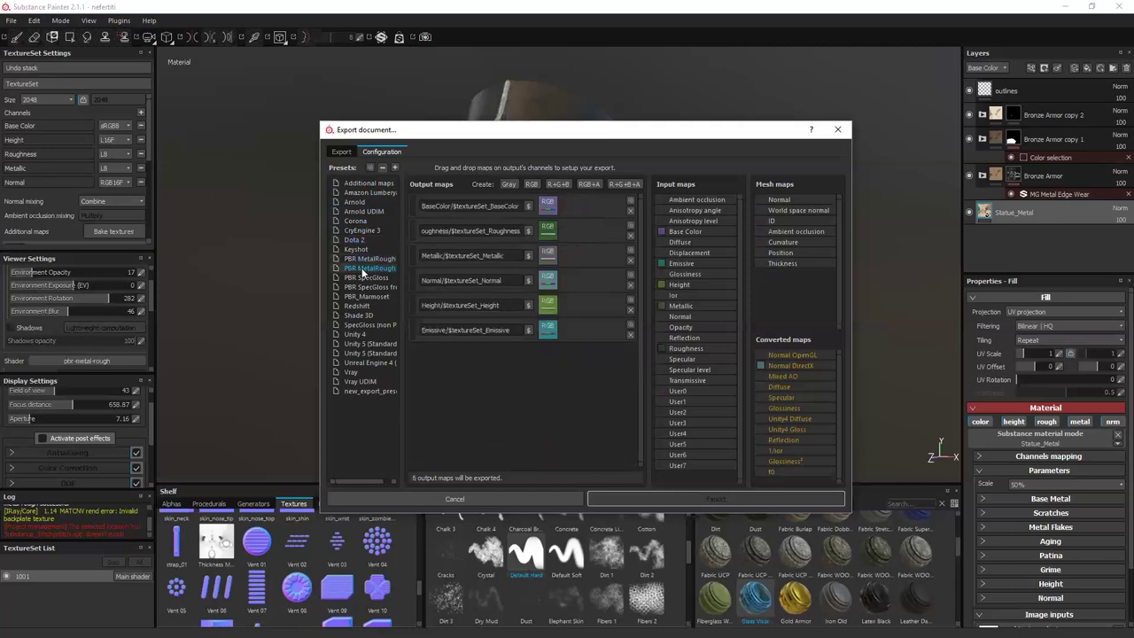
{"action": "left_click", "coordinate": [356, 316]}
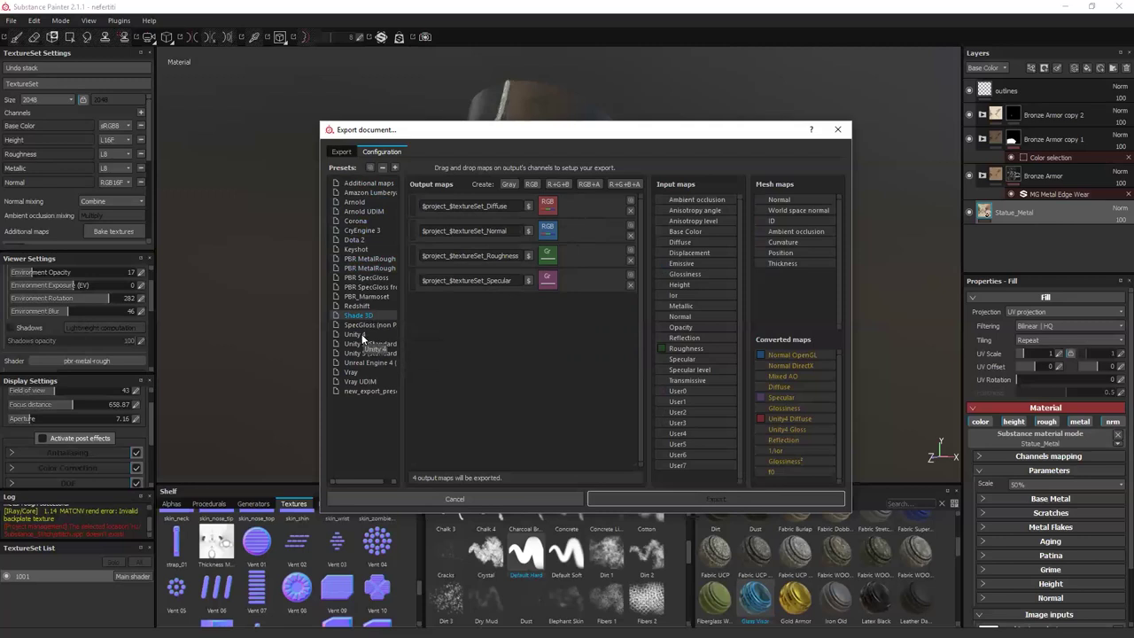
{"action": "left_click", "coordinate": [361, 334]}
{"action": "left_click", "coordinate": [363, 354]}
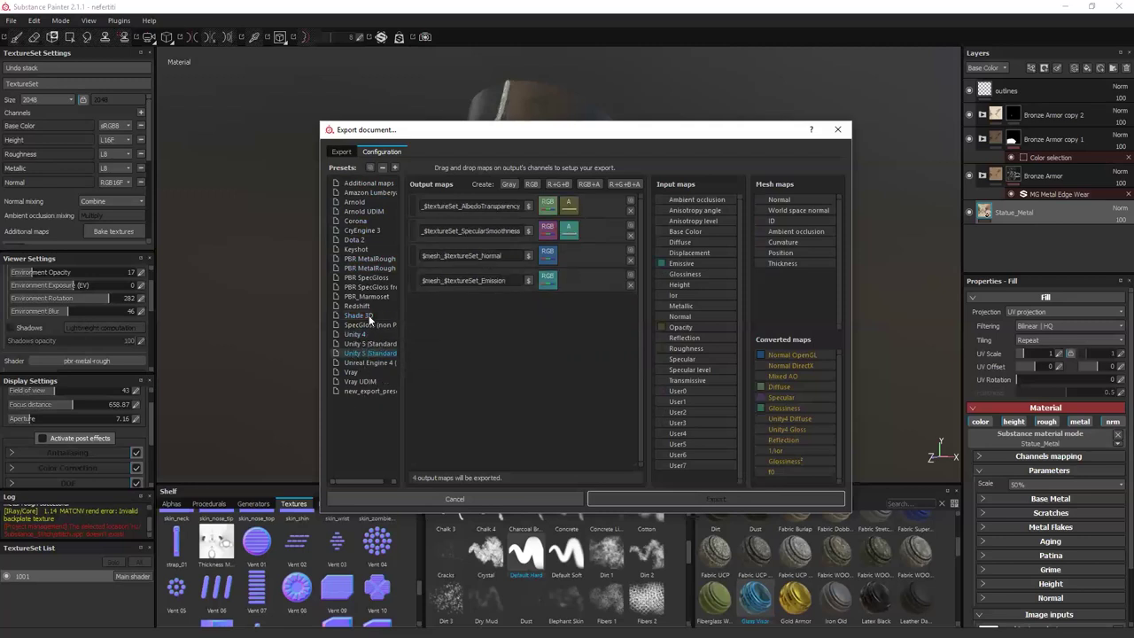
Settle on the PBR_Marmoset preset's six maps and cancel the export window.
{"action": "left_click", "coordinate": [353, 298]}
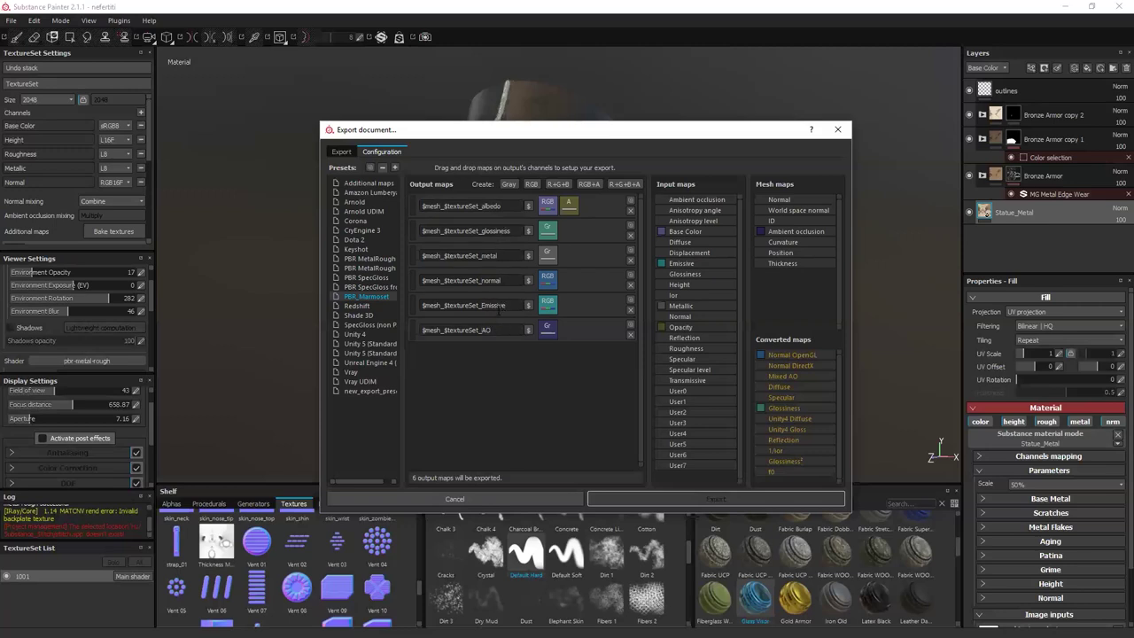
{"action": "key", "text": "Return"}
{"action": "left_click", "coordinate": [460, 501]}
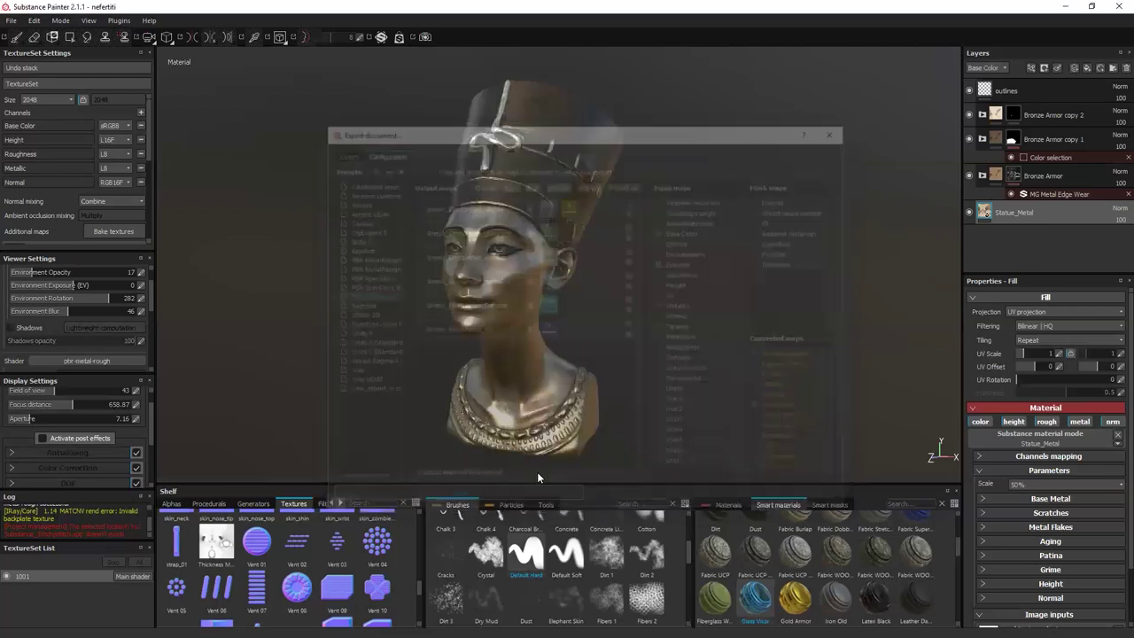
Export the textures as 2048x2048 8-bit PNGs with the PBR_Marmoset config.
{"action": "left_click", "coordinate": [7, 19]}
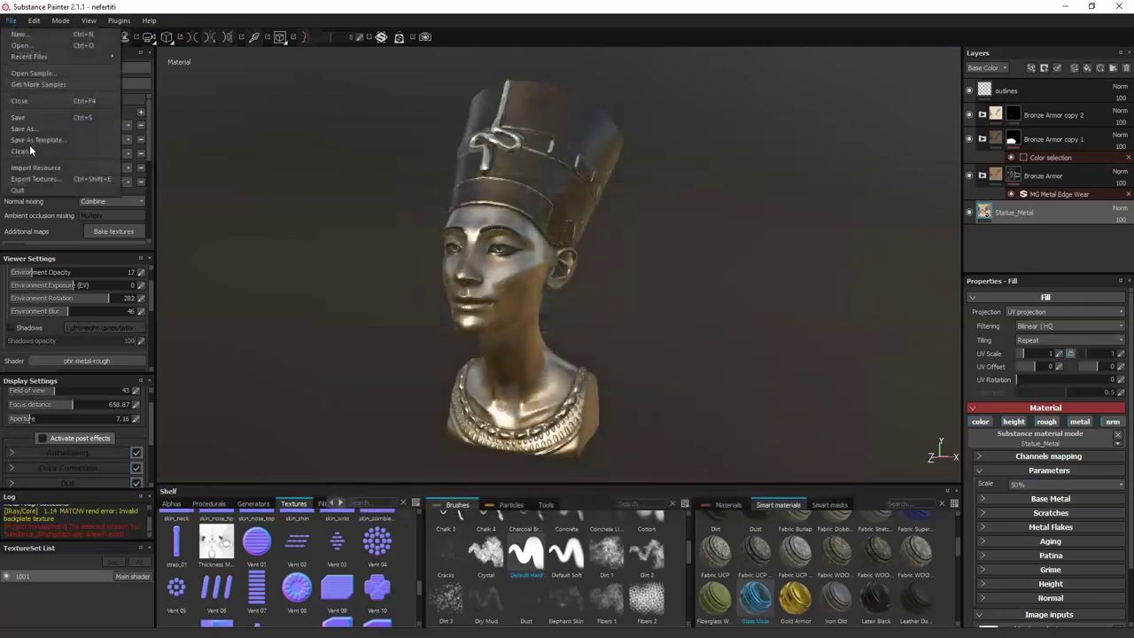
{"action": "left_click", "coordinate": [41, 179]}
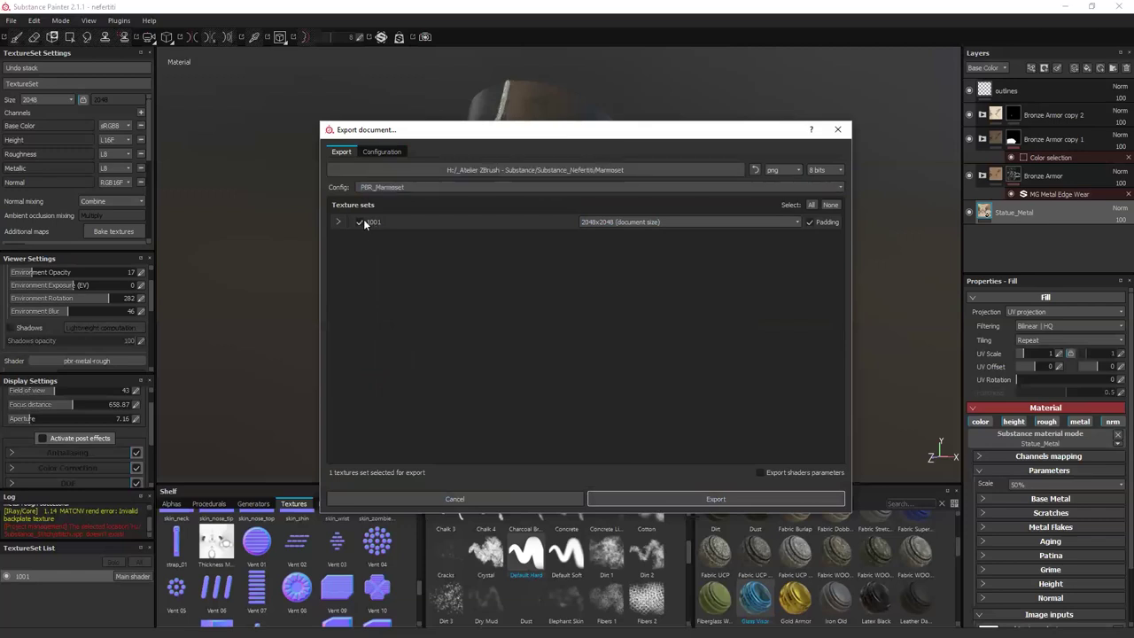
{"action": "left_click", "coordinate": [713, 499]}
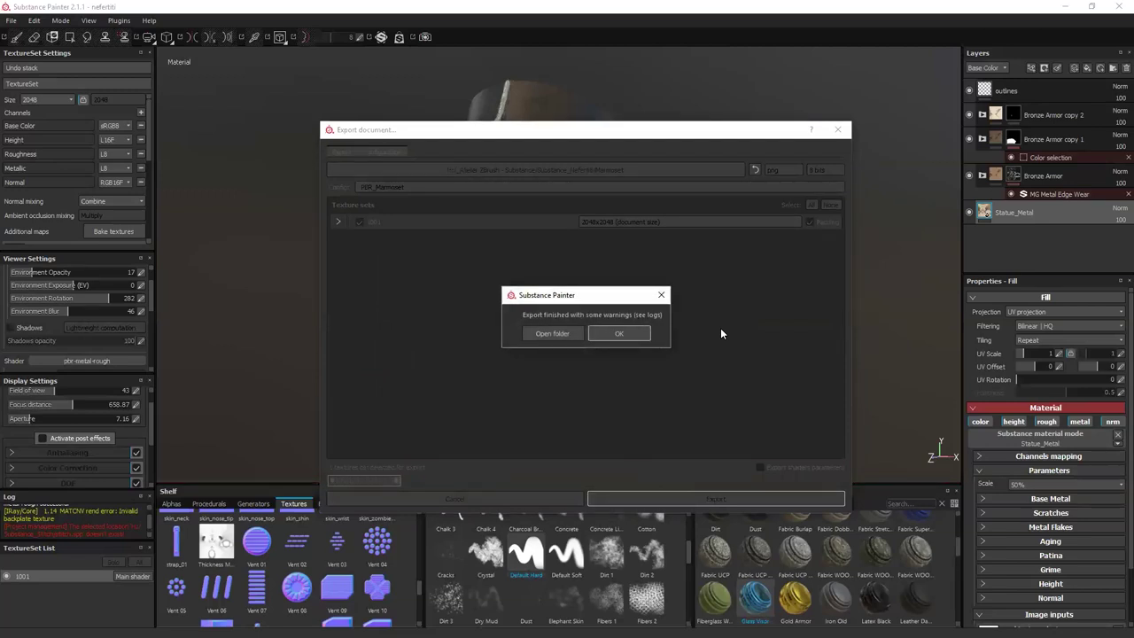
{"action": "left_click", "coordinate": [647, 332]}
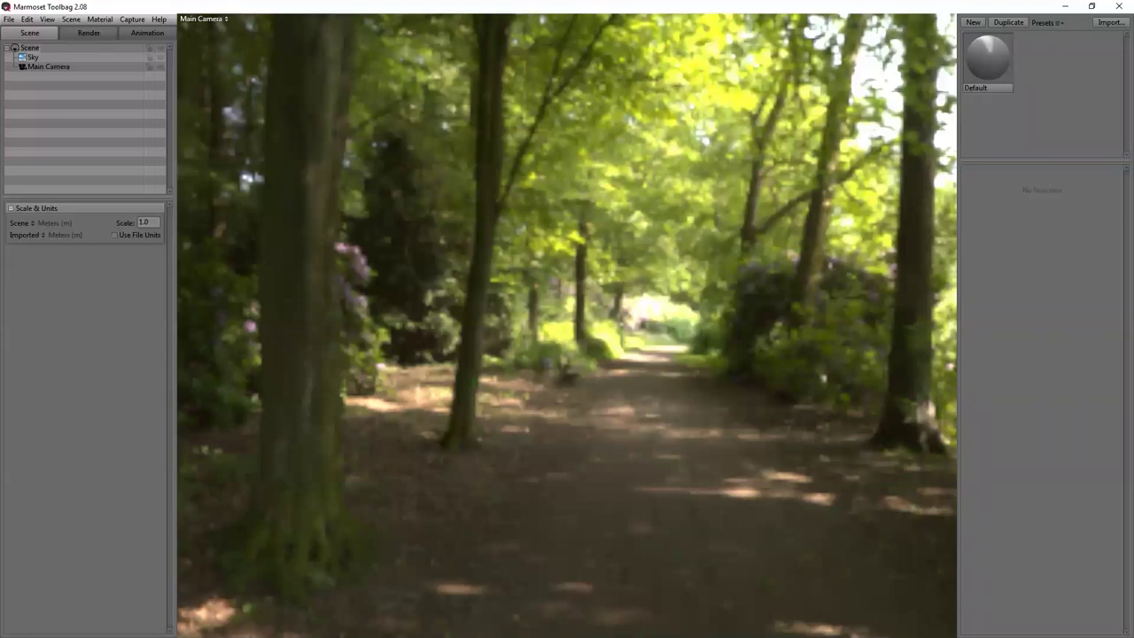
Import nefertiti_low.fbx from the Substance_Nefertiti folder into the scene.
{"action": "left_click", "coordinate": [9, 19]}
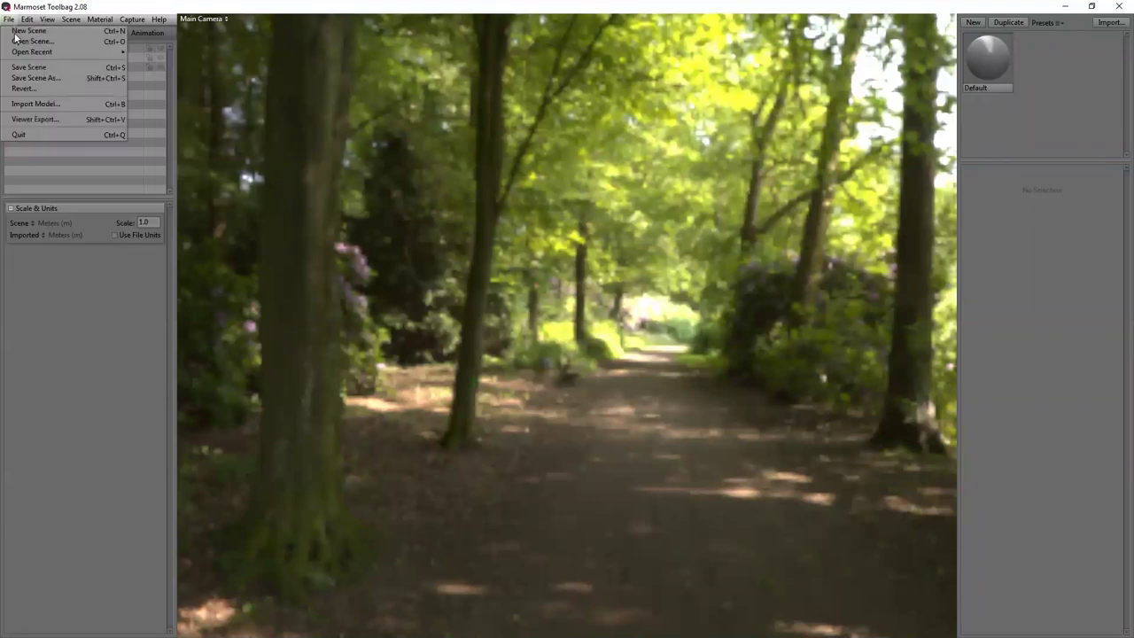
{"action": "left_click", "coordinate": [34, 104]}
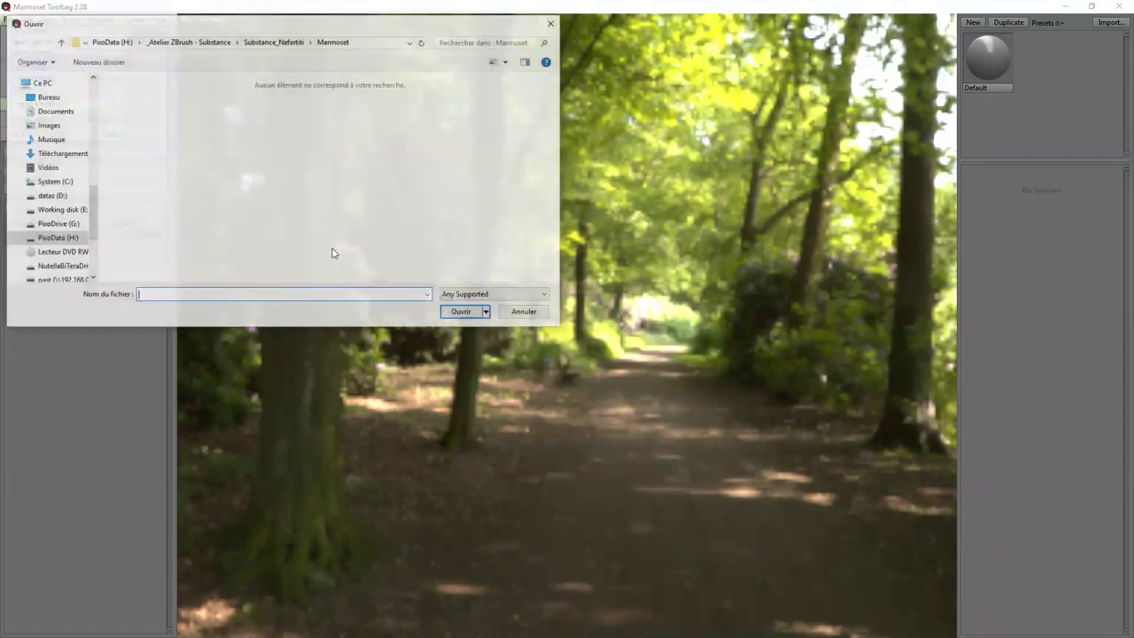
{"action": "left_click", "coordinate": [274, 39]}
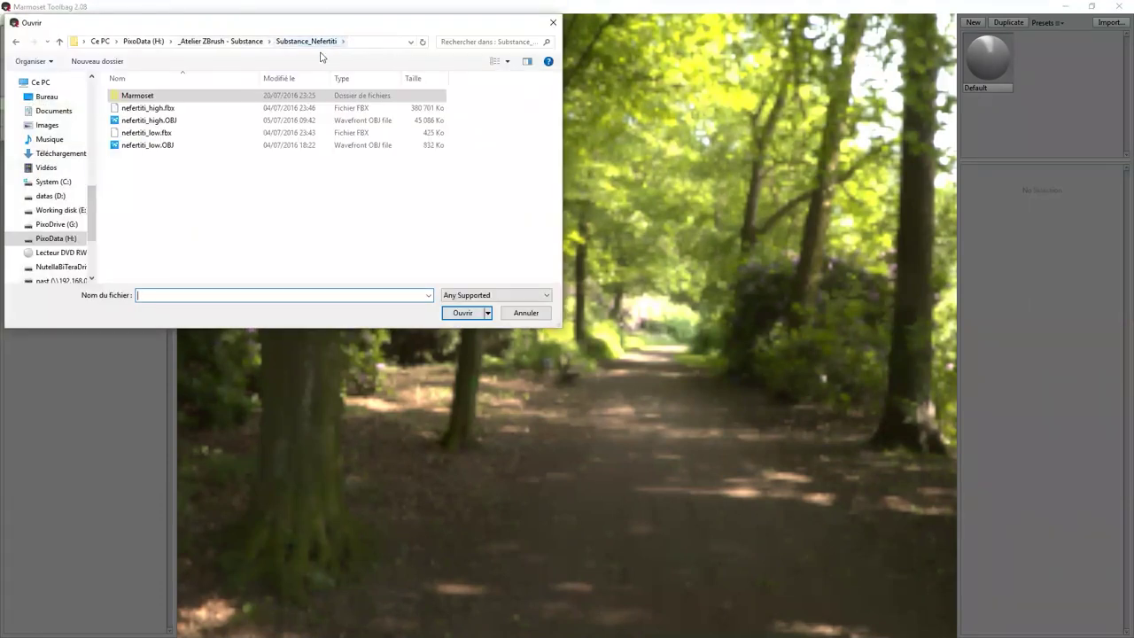
{"action": "left_click", "coordinate": [140, 135]}
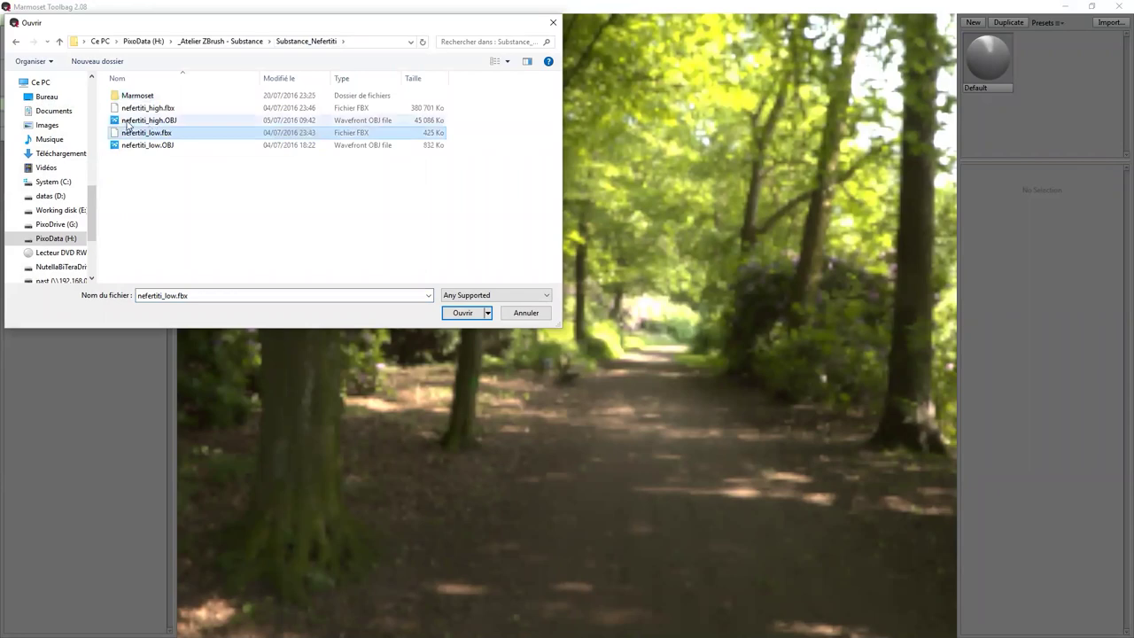
{"action": "left_click", "coordinate": [464, 314]}
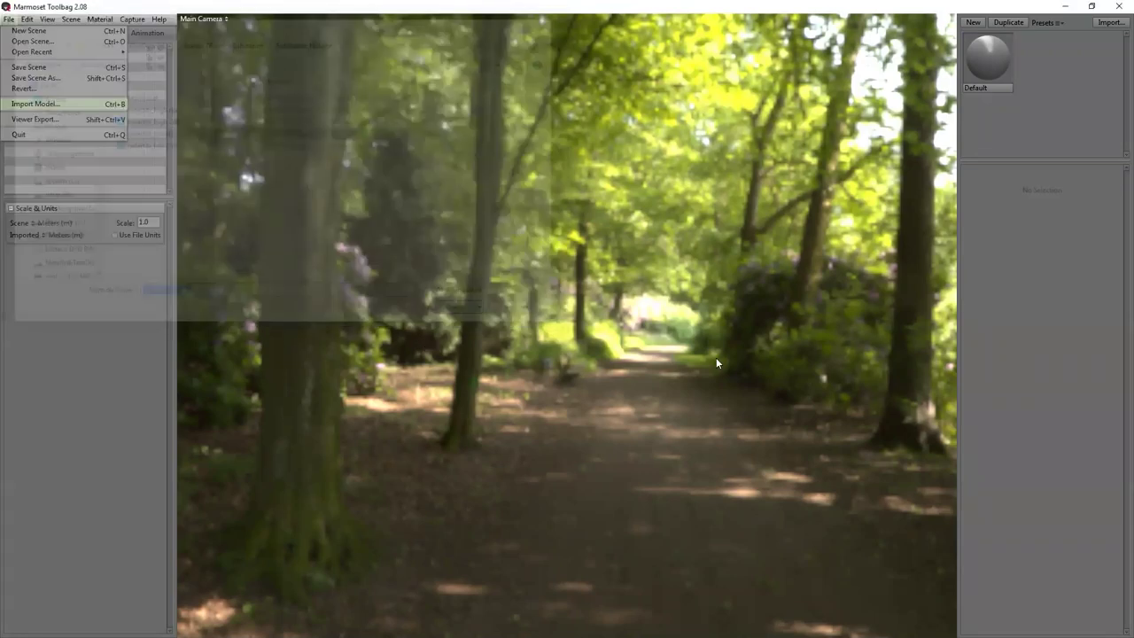
{"action": "left_click_drag", "start_coordinate": [733, 321], "coordinate": [685, 350]}
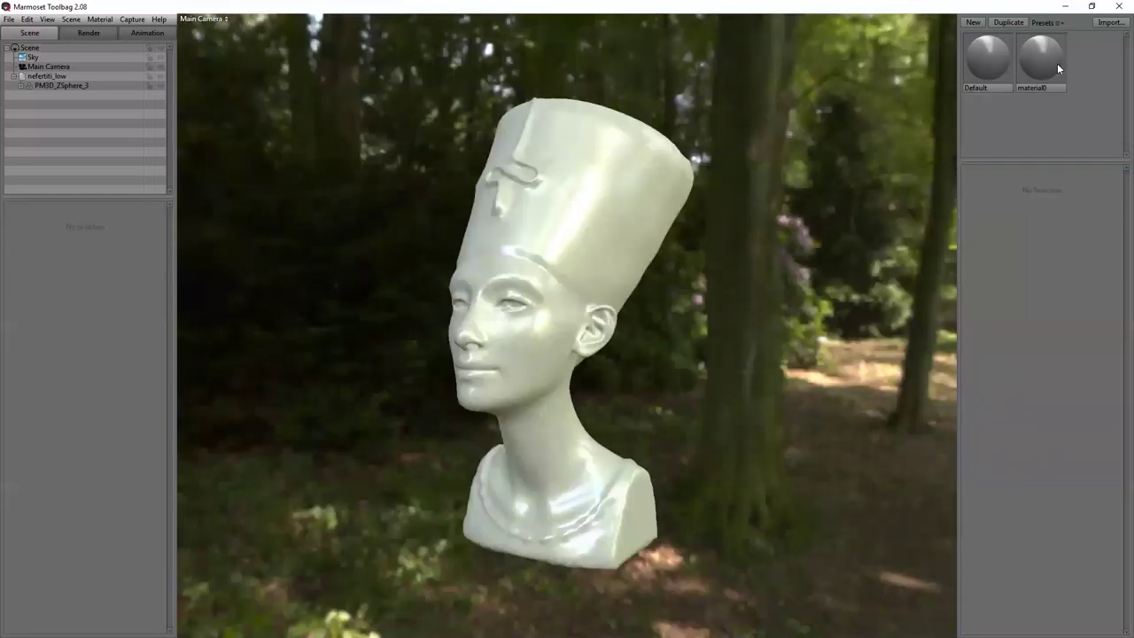
Apply material0 to the bust and rename it 'nefertiti'.
{"action": "left_click", "coordinate": [1041, 60]}
{"action": "left_click_drag", "start_coordinate": [594, 238], "coordinate": [591, 239]}
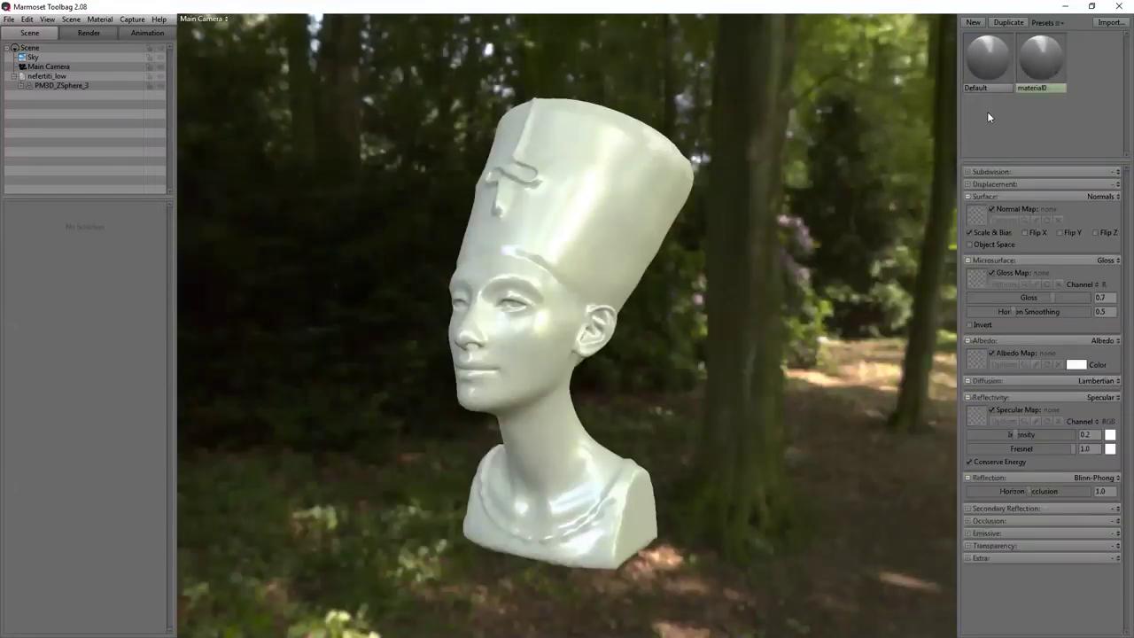
{"action": "left_click_drag", "start_coordinate": [1043, 60], "coordinate": [624, 226]}
{"action": "double_click", "coordinate": [1033, 89]}
{"action": "type", "text": "nefertiti"}
{"action": "key", "text": "Return"}
Load the exported normal and glossiness textures into the material's normal and gloss maps.
{"action": "left_click", "coordinate": [976, 213]}
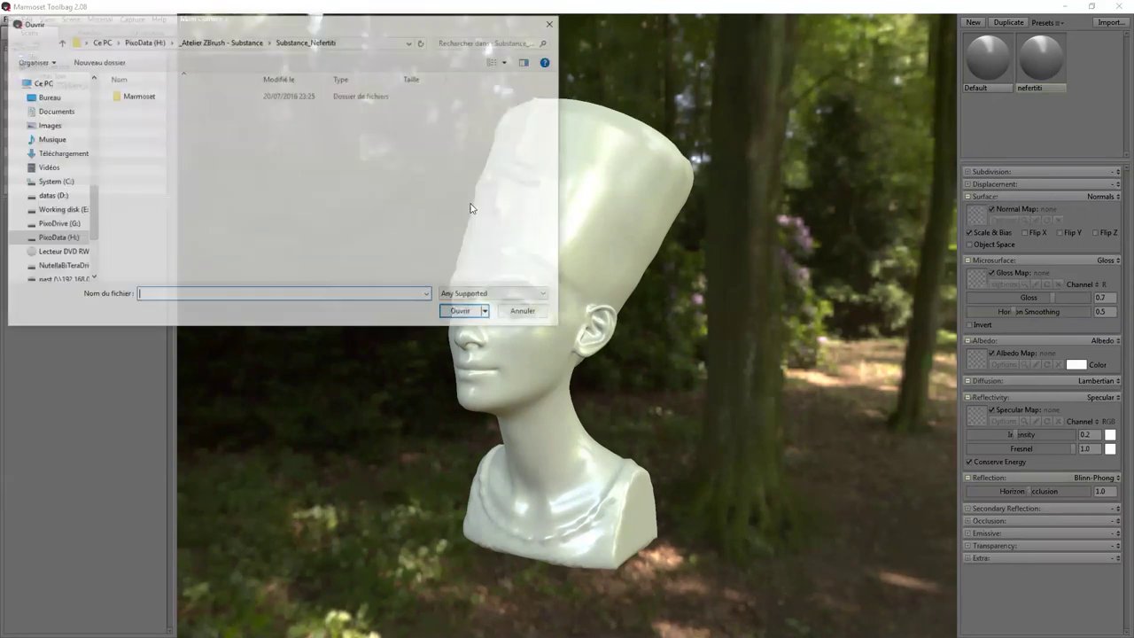
{"action": "double_click", "coordinate": [140, 97]}
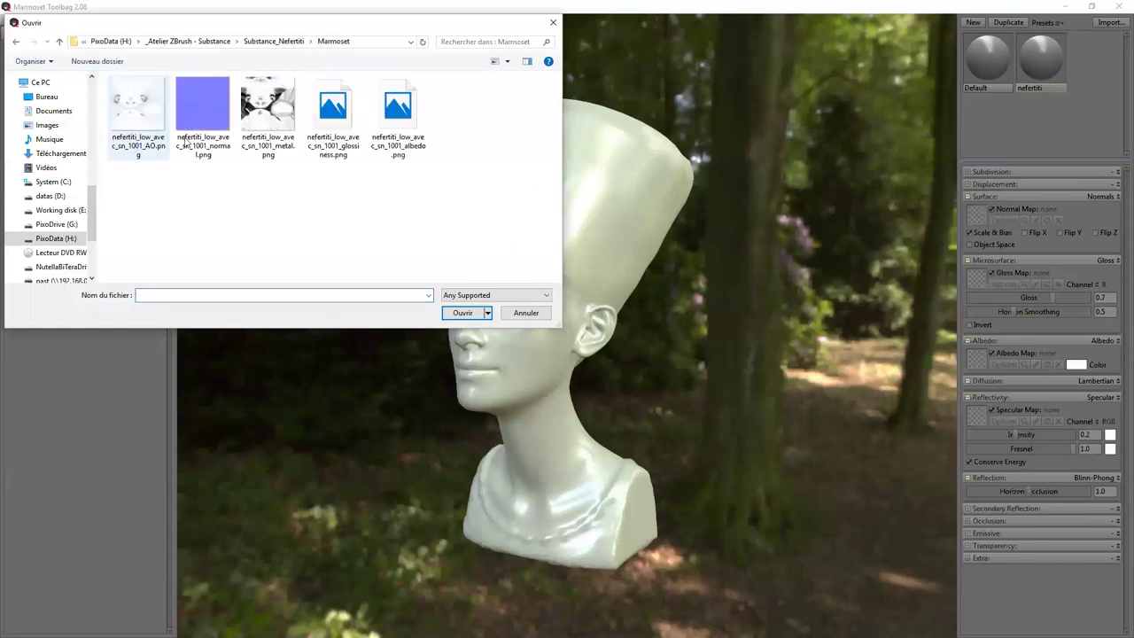
{"action": "double_click", "coordinate": [201, 99]}
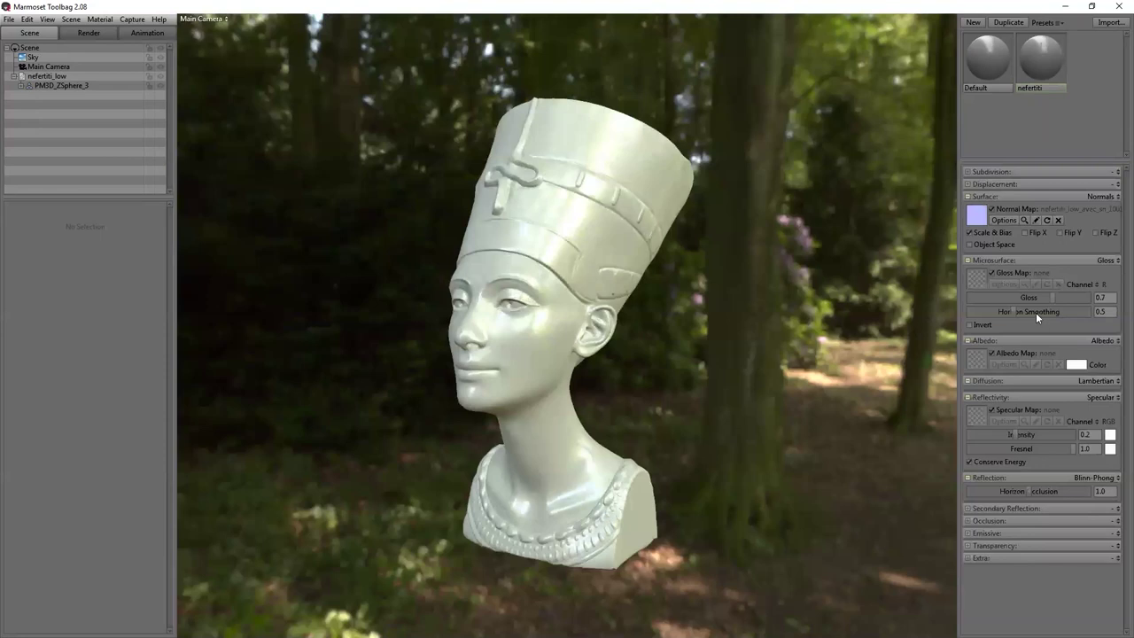
{"action": "left_click", "coordinate": [978, 278]}
{"action": "left_click", "coordinate": [345, 147]}
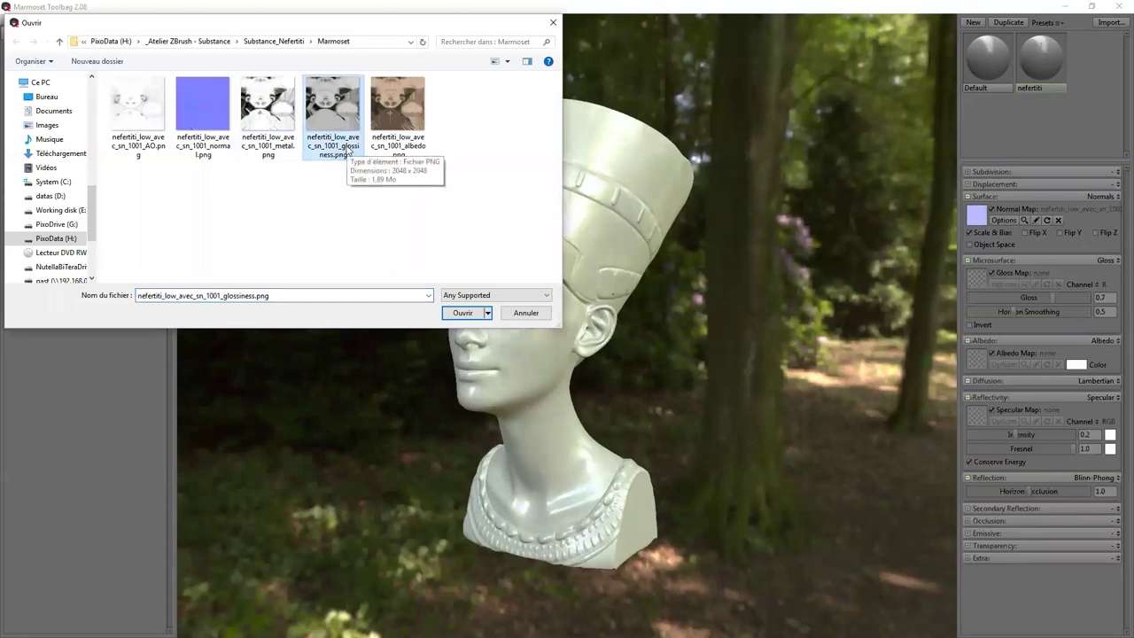
{"action": "double_click", "coordinate": [351, 152]}
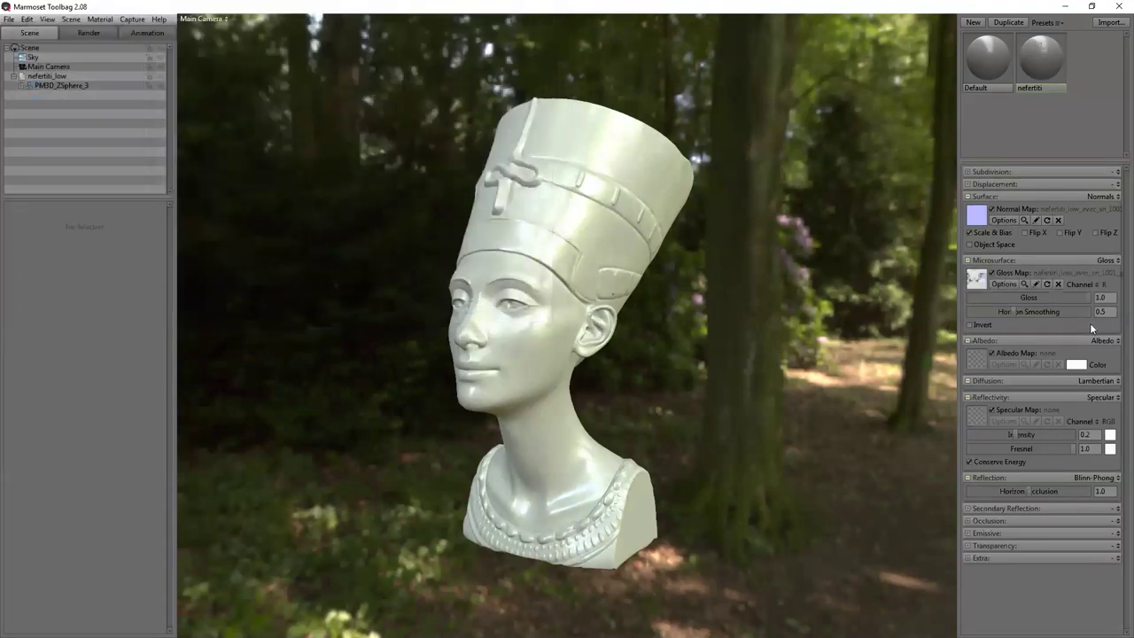
Load the albedo texture, switch reflectivity to Metalness and load the metal texture.
{"action": "left_click", "coordinate": [978, 359]}
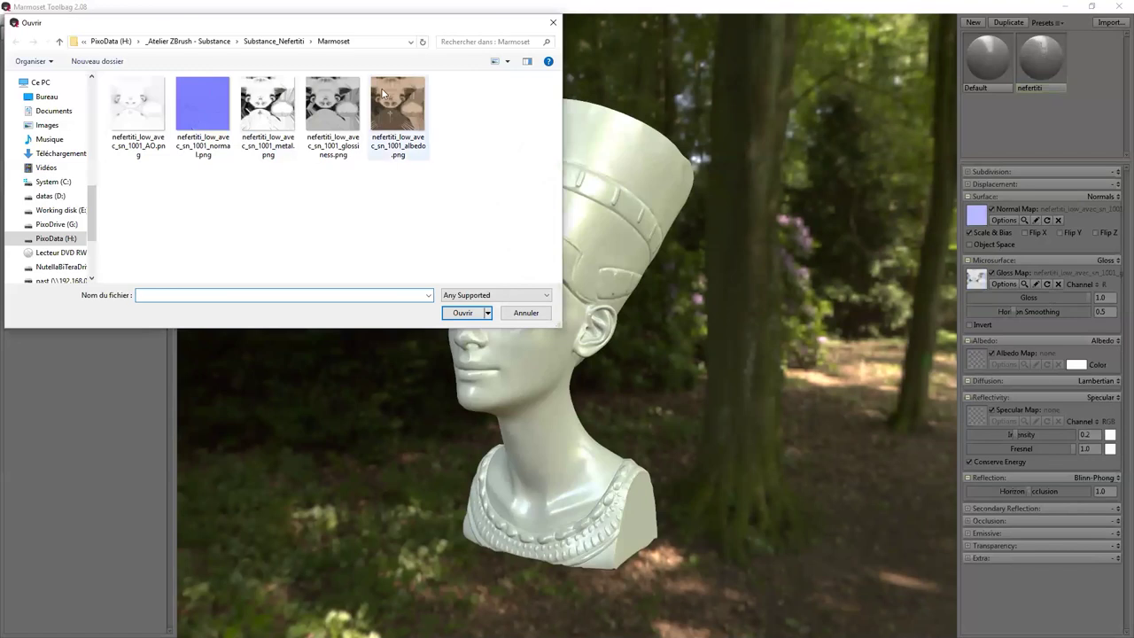
{"action": "double_click", "coordinate": [383, 93]}
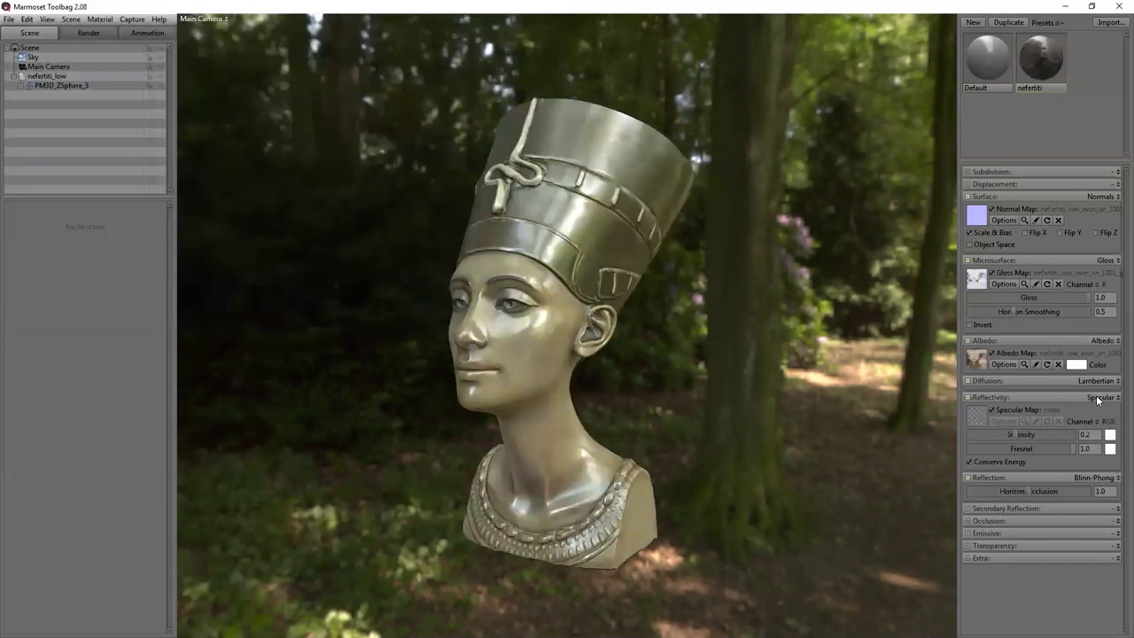
{"action": "left_click", "coordinate": [1099, 398]}
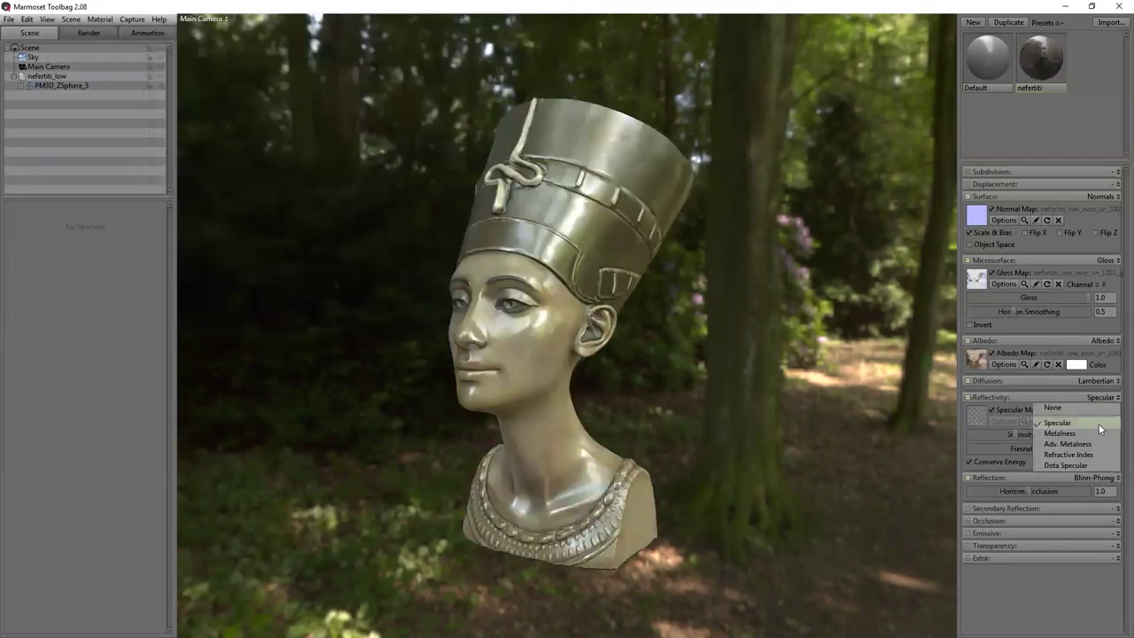
{"action": "left_click", "coordinate": [1062, 433]}
{"action": "left_click", "coordinate": [978, 418]}
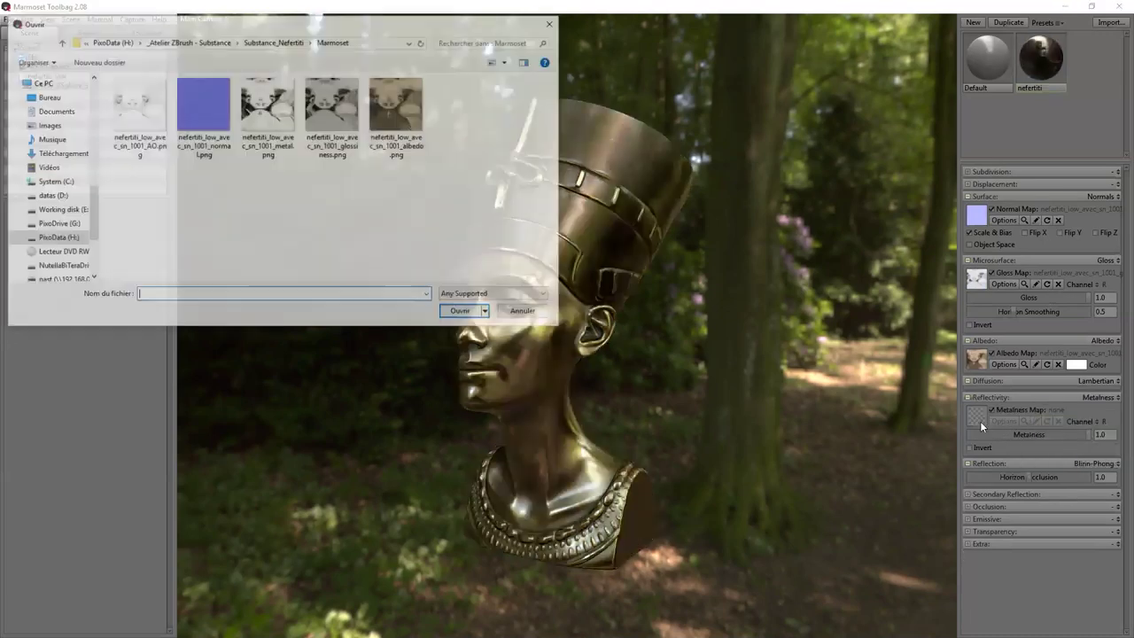
{"action": "double_click", "coordinate": [268, 103]}
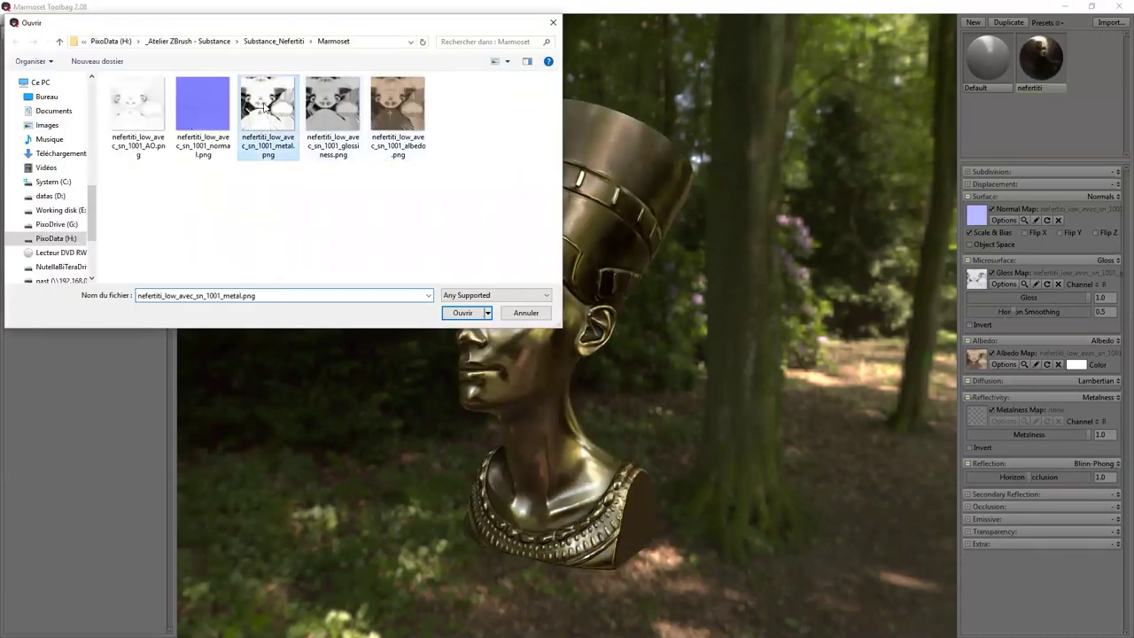
Set occlusion to use an occlusion map and load the AO texture.
{"action": "left_click_drag", "start_coordinate": [856, 467], "coordinate": [922, 452]}
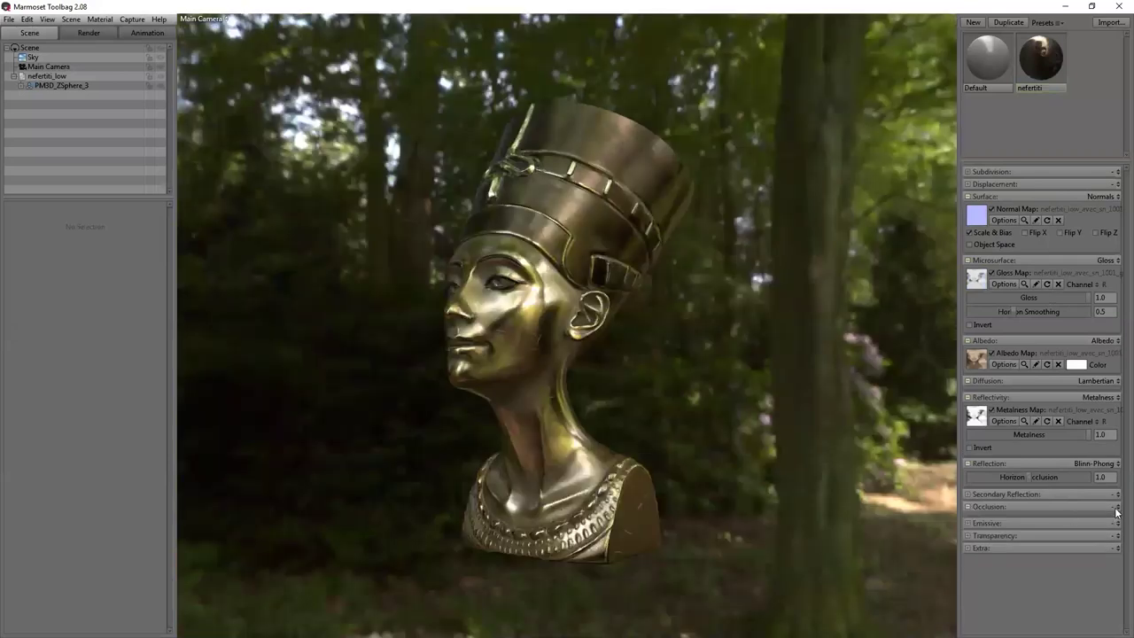
{"action": "left_click", "coordinate": [1116, 507]}
{"action": "left_click", "coordinate": [1076, 531]}
{"action": "left_click", "coordinate": [977, 525]}
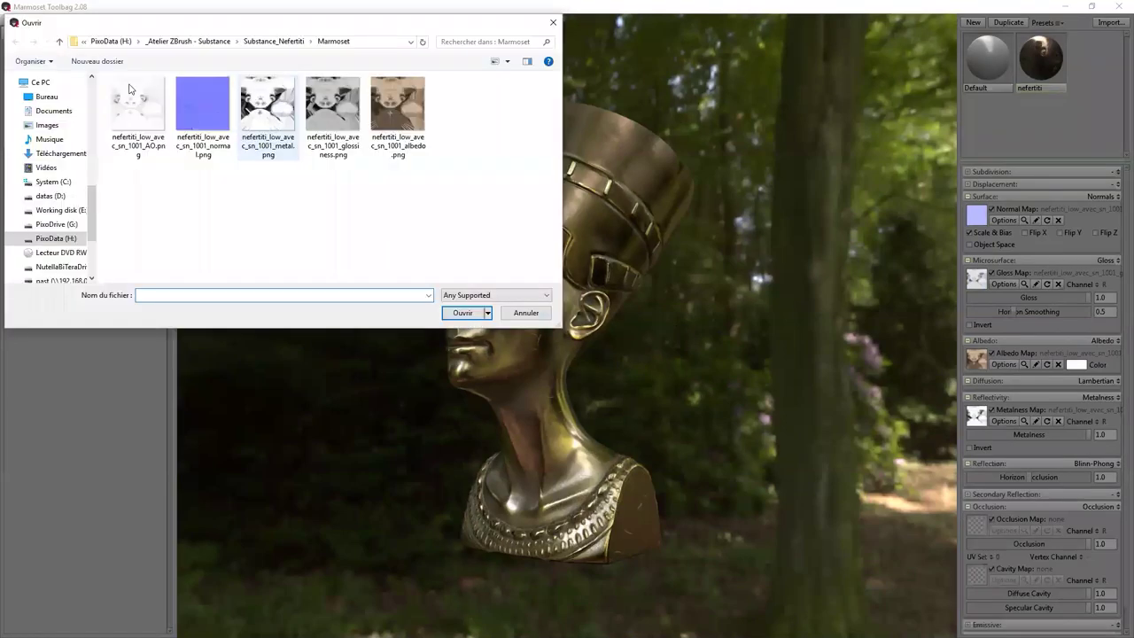
{"action": "double_click", "coordinate": [133, 102]}
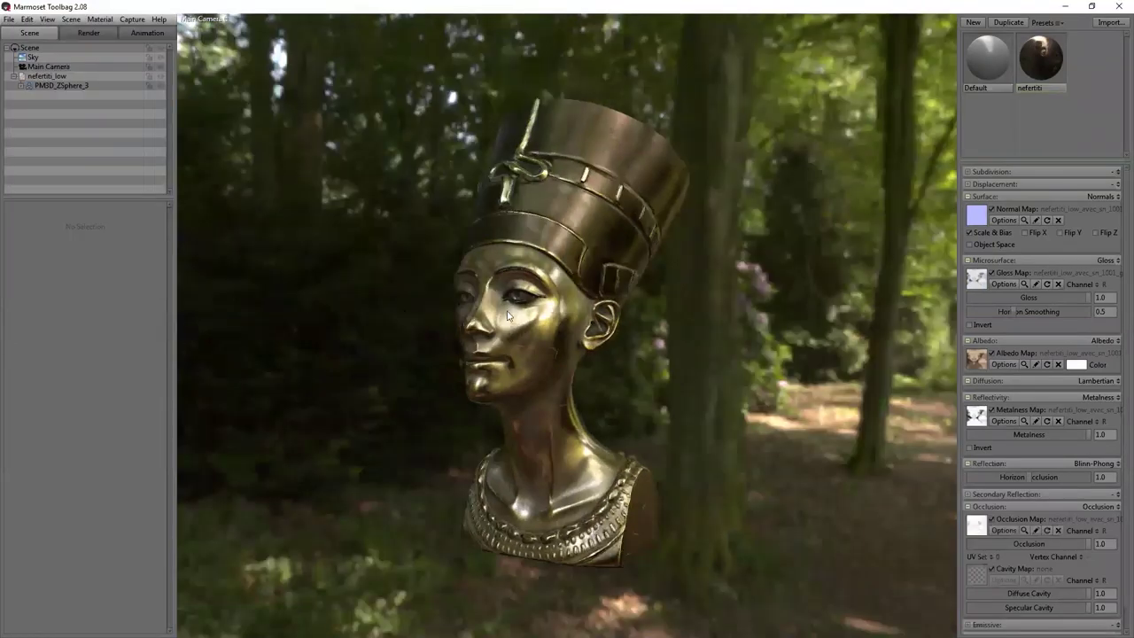
{"action": "mouse_move", "coordinate": [508, 315]}
{"action": "left_mouse_down"}
{"action": "mouse_move", "coordinate": [296, 309]}
{"action": "mouse_move", "coordinate": [250, 291]}
{"action": "mouse_move", "coordinate": [255, 299]}
{"action": "left_mouse_up"}
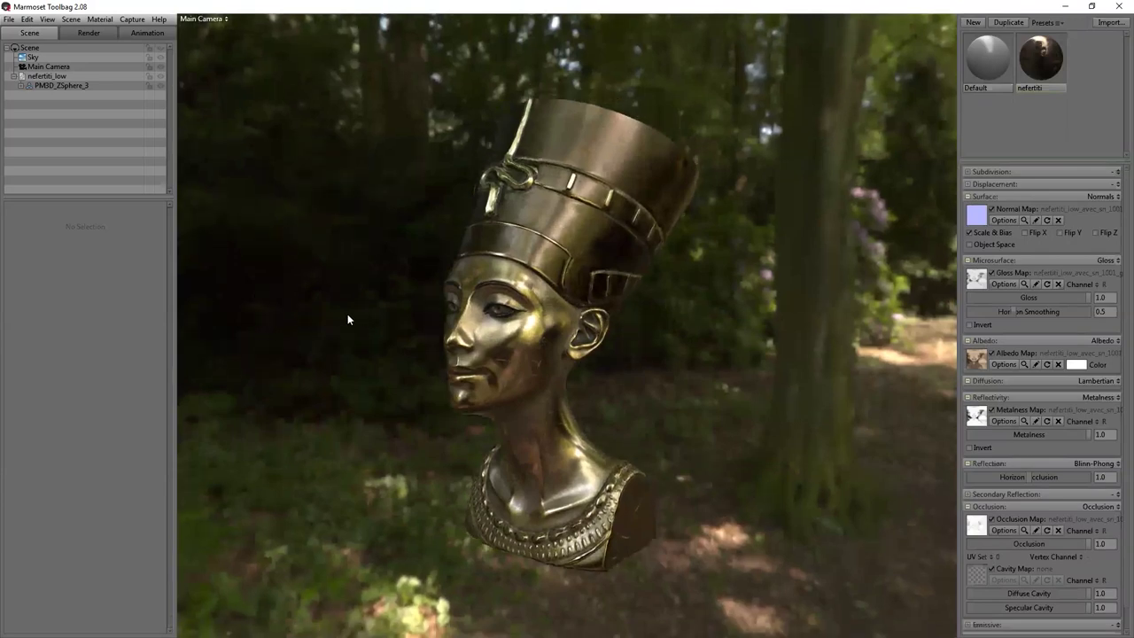
{"action": "left_click_drag", "start_coordinate": [345, 317], "coordinate": [177, 182]}
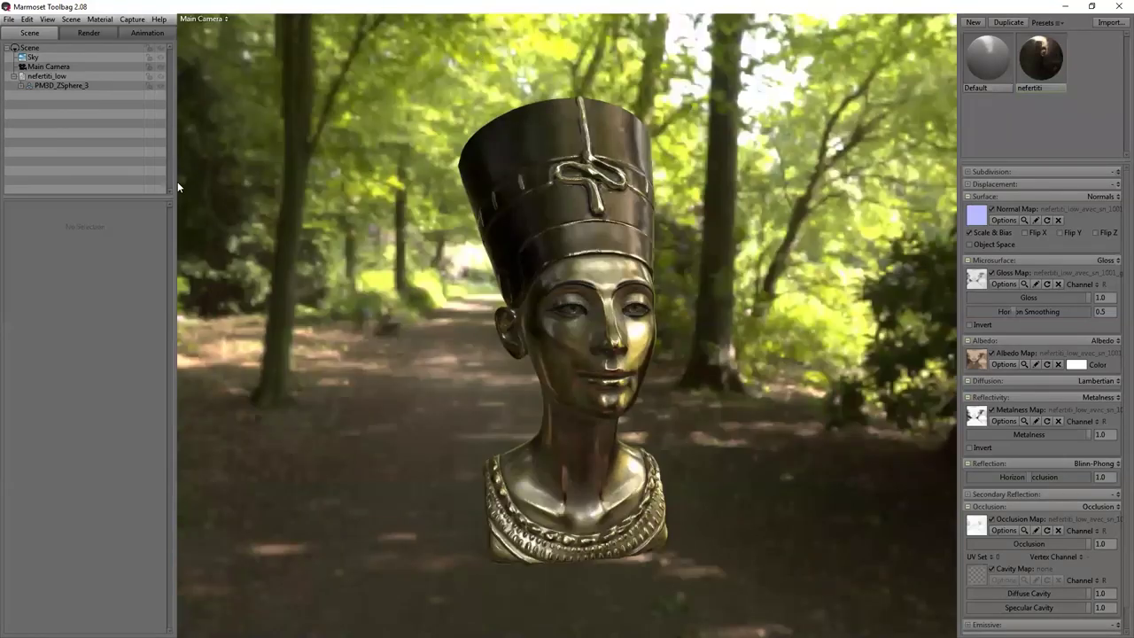
Switch the sky environment to St Nicholas Church from the sky presets.
{"action": "left_click_drag", "start_coordinate": [312, 324], "coordinate": [387, 347]}
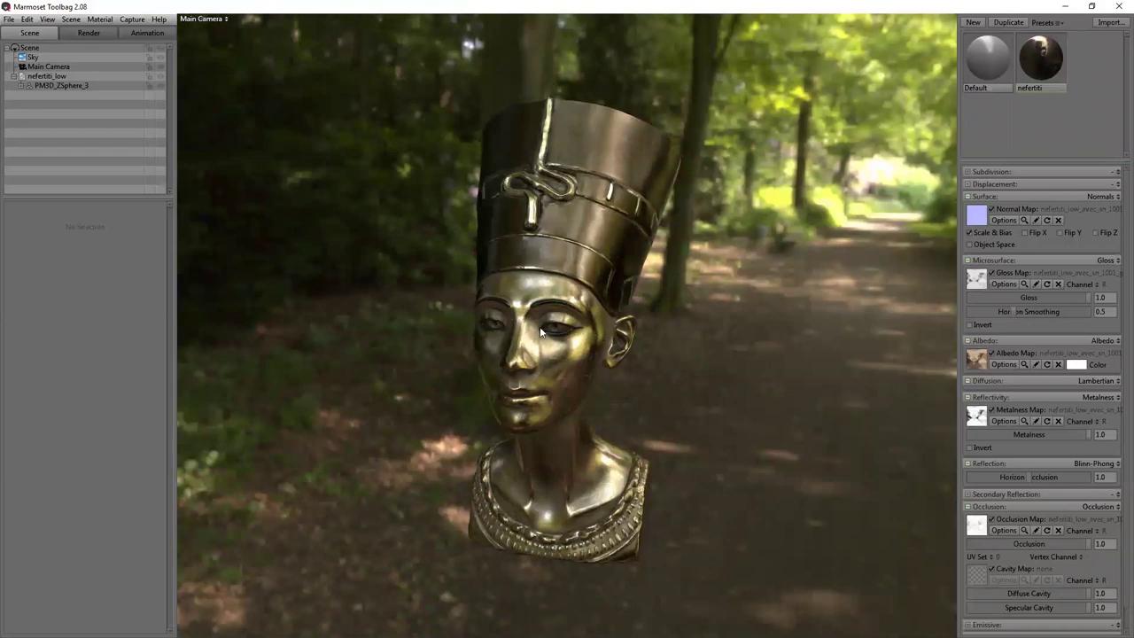
{"action": "left_click", "coordinate": [24, 49]}
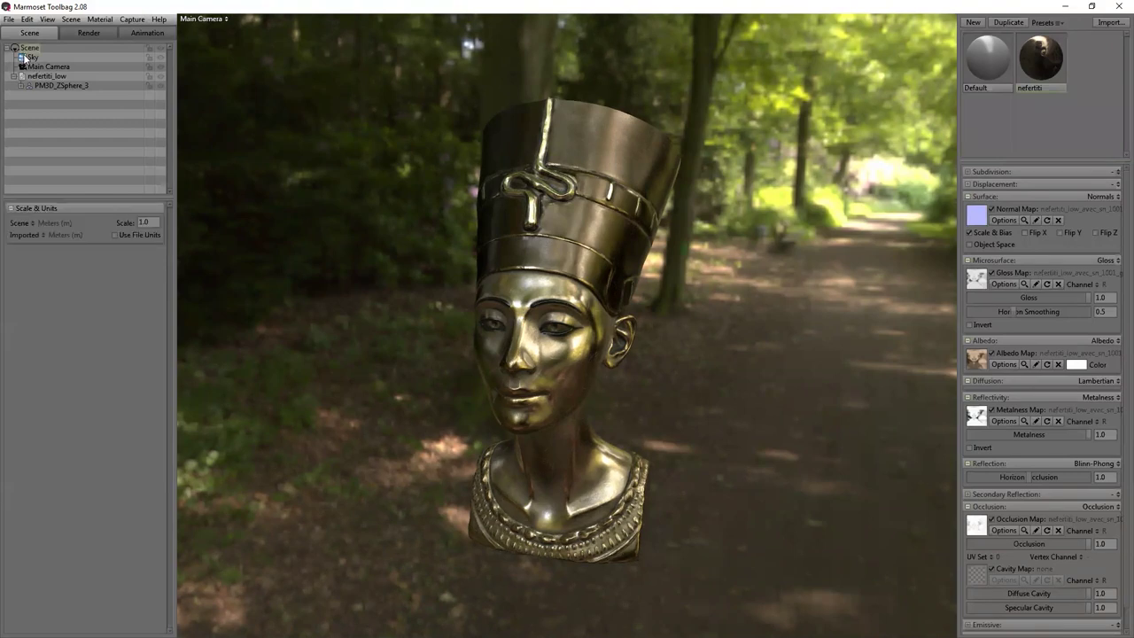
{"action": "left_click", "coordinate": [27, 56]}
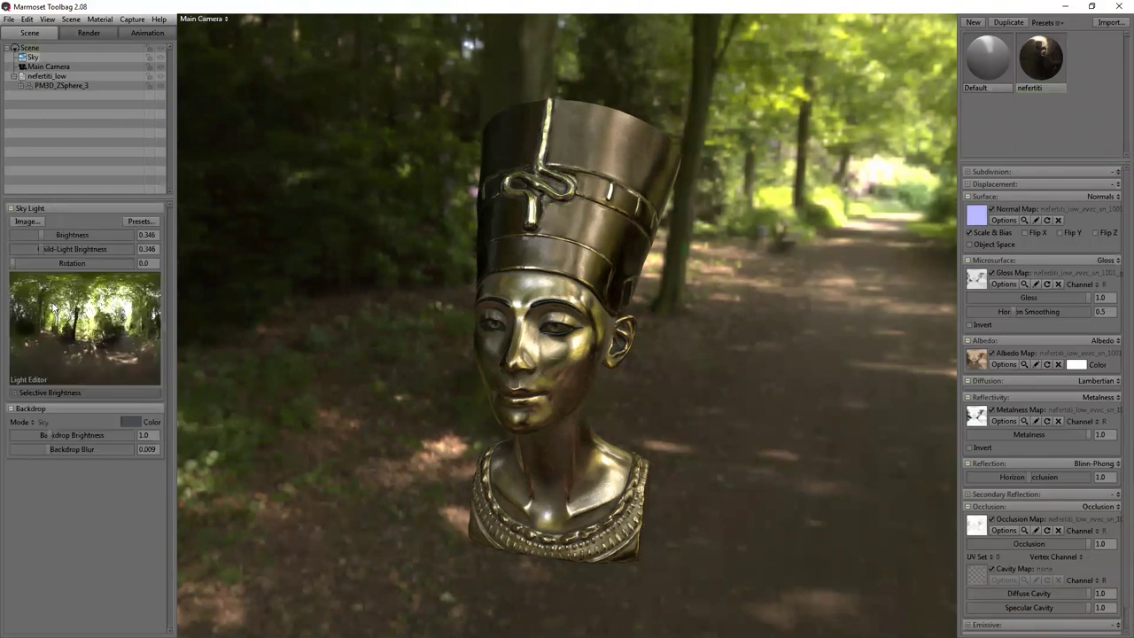
{"action": "left_click", "coordinate": [140, 223]}
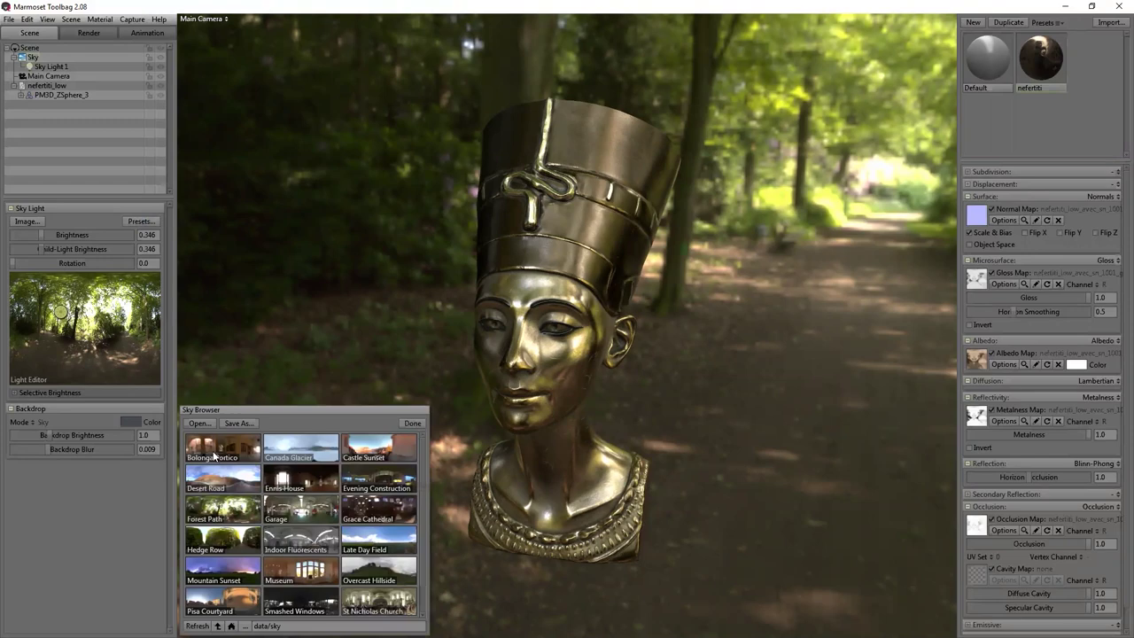
{"action": "left_click", "coordinate": [232, 478]}
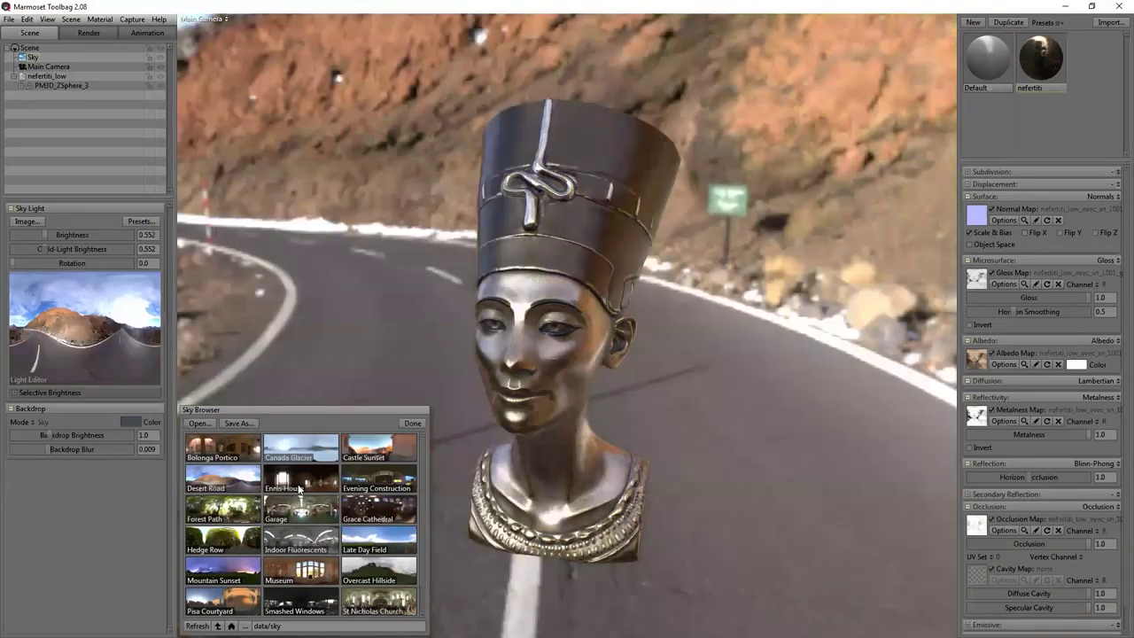
{"action": "scroll", "coordinate": [325, 519], "scroll_direction": "down", "scroll_amount": 1}
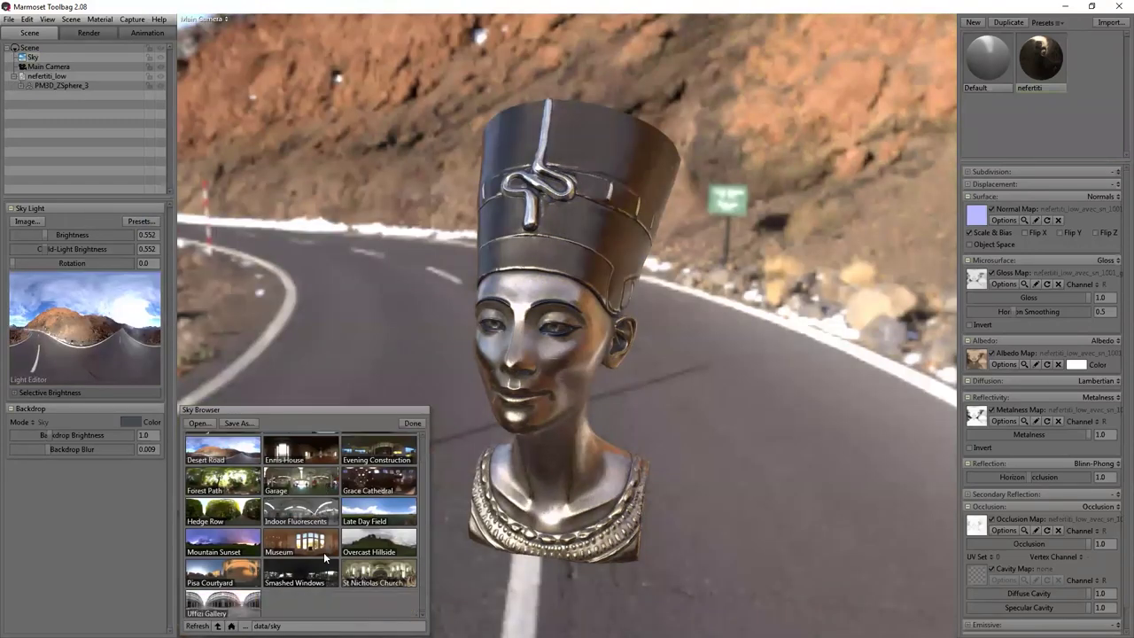
{"action": "left_click", "coordinate": [373, 571]}
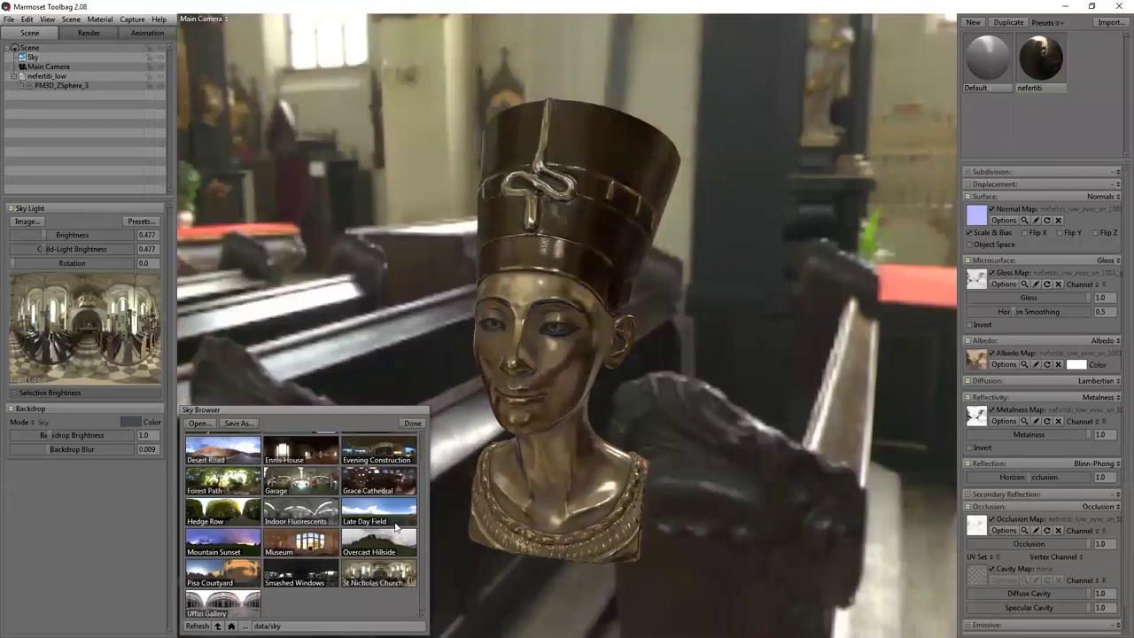
Close the sky browser and raise the sky brightness to 0.831.
{"action": "left_click_drag", "start_coordinate": [724, 392], "coordinate": [801, 396]}
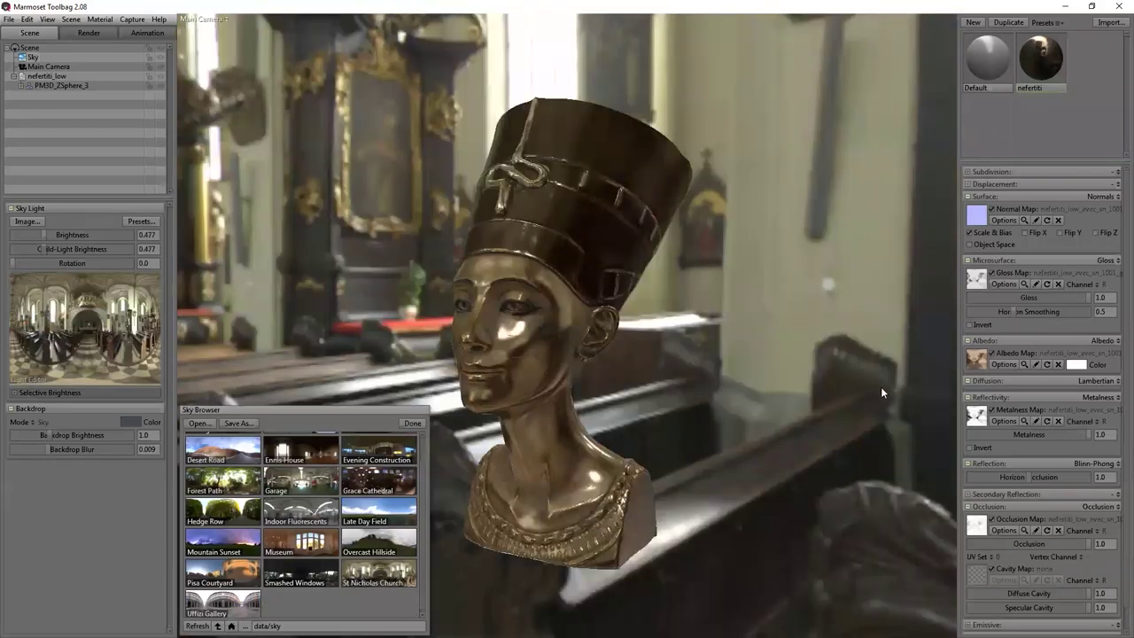
{"action": "left_click_drag", "start_coordinate": [881, 390], "coordinate": [794, 392]}
{"action": "left_click", "coordinate": [409, 423]}
{"action": "left_click_drag", "start_coordinate": [443, 390], "coordinate": [532, 358]}
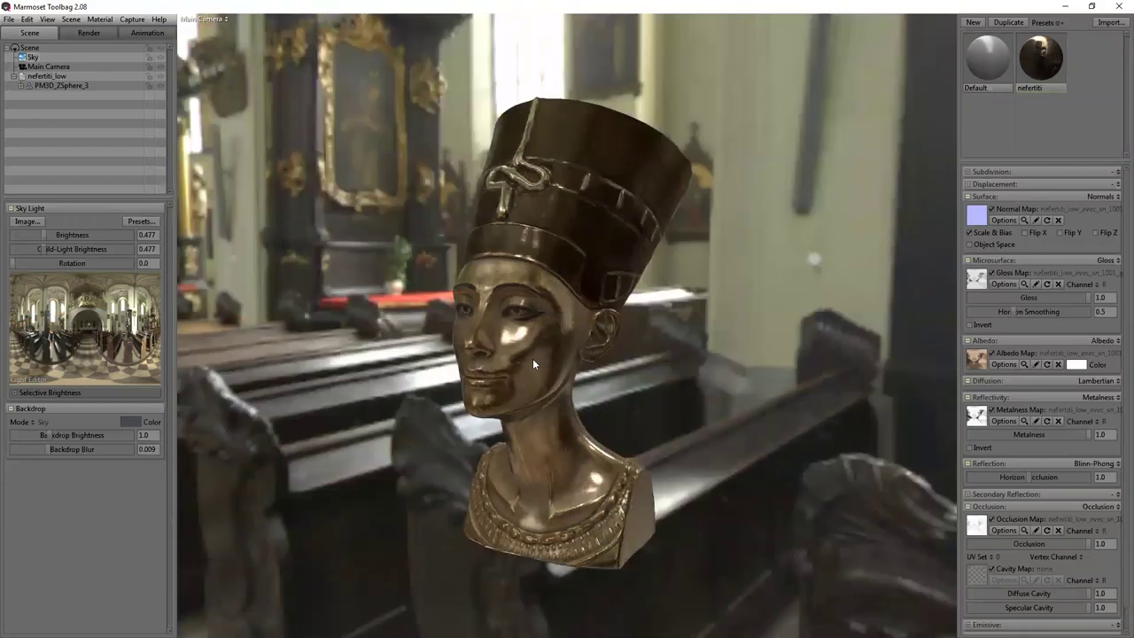
{"action": "left_click_drag", "start_coordinate": [40, 232], "coordinate": [51, 241]}
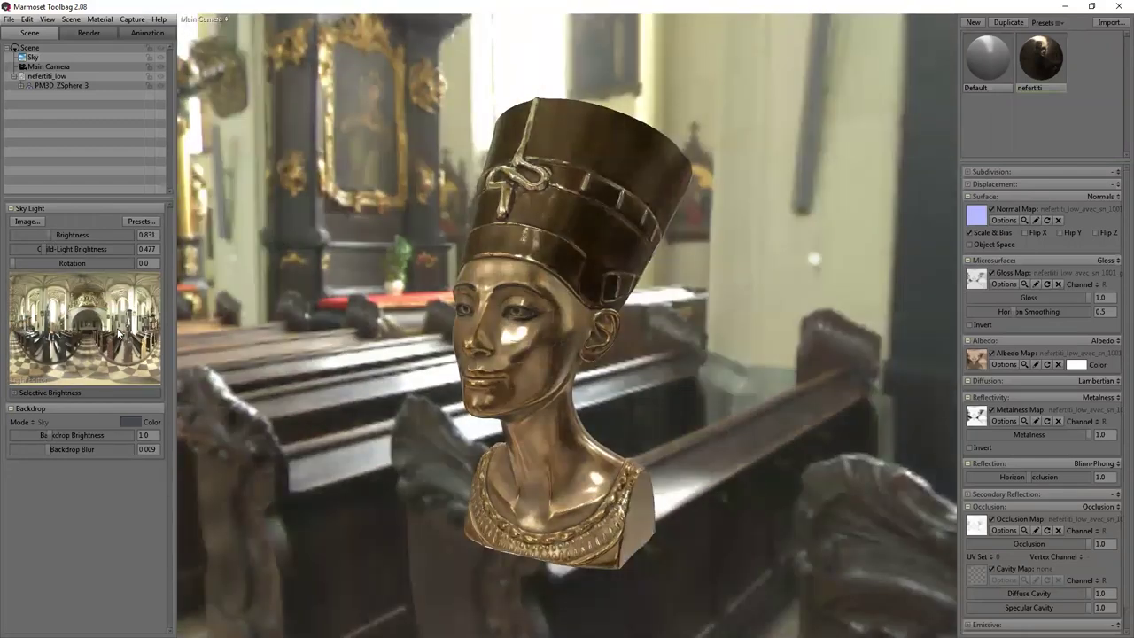
Change the sky backdrop mode from the church image to a flat Color.
{"action": "left_click", "coordinate": [27, 49]}
{"action": "left_click", "coordinate": [44, 66]}
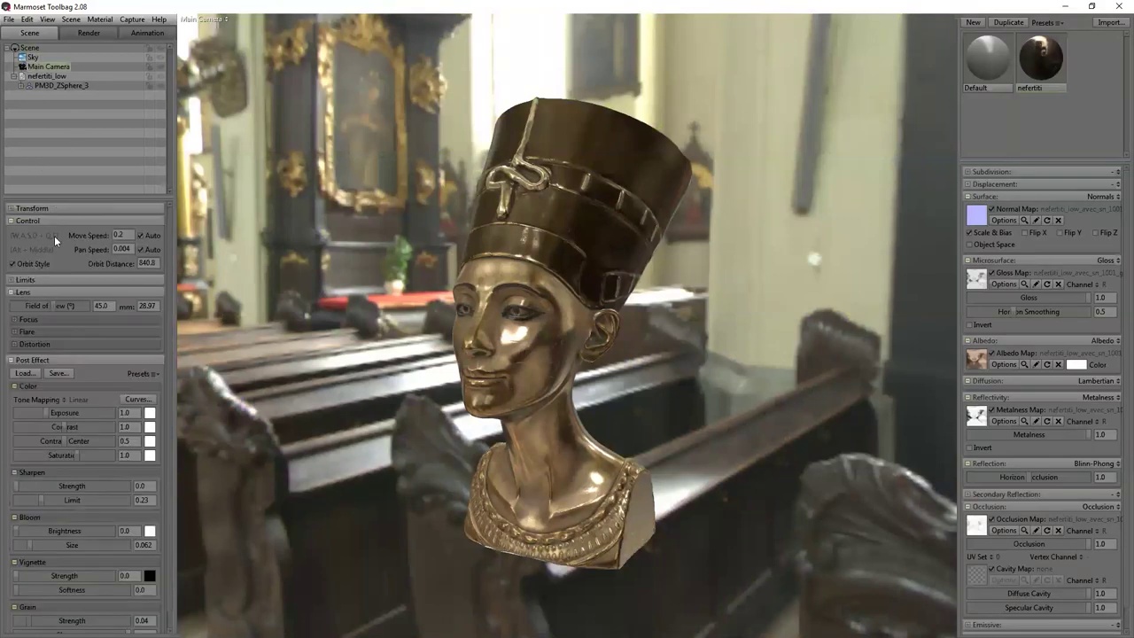
{"action": "left_click", "coordinate": [37, 57]}
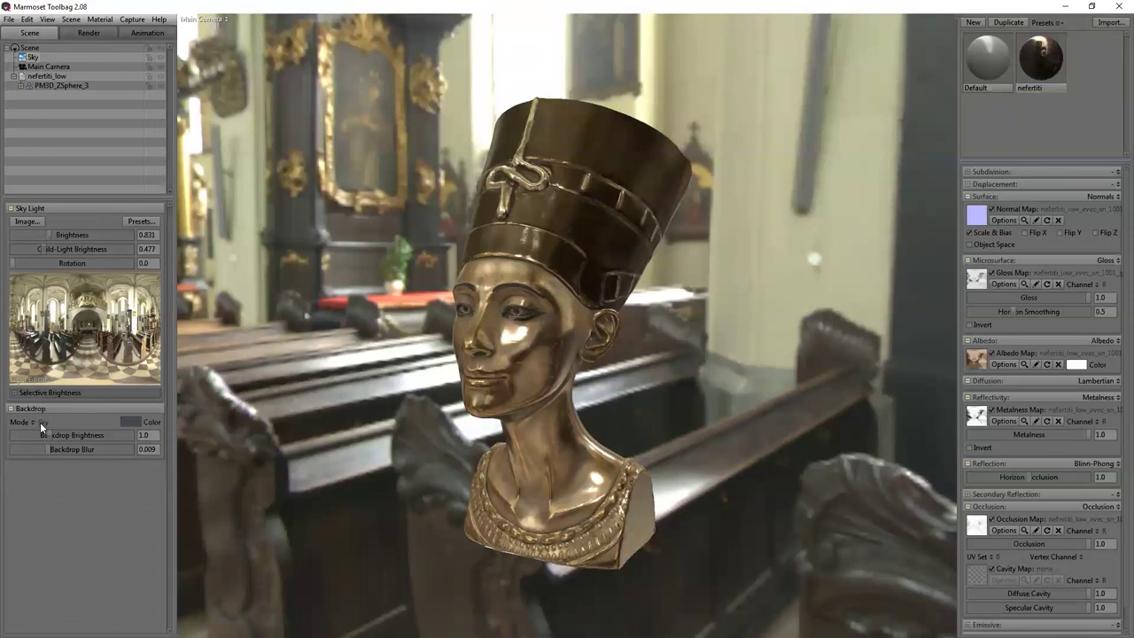
{"action": "left_click", "coordinate": [33, 421]}
{"action": "left_click", "coordinate": [53, 431]}
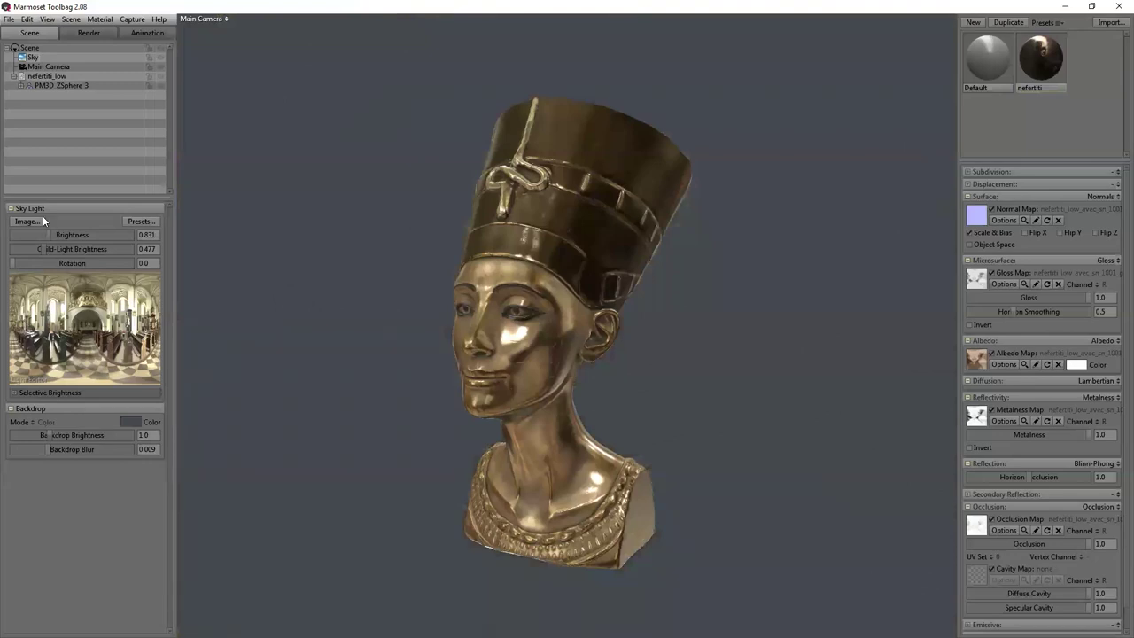
Give the main camera sharpening, a 0.374 vignette and 0.293 grain.
{"action": "left_click", "coordinate": [40, 68]}
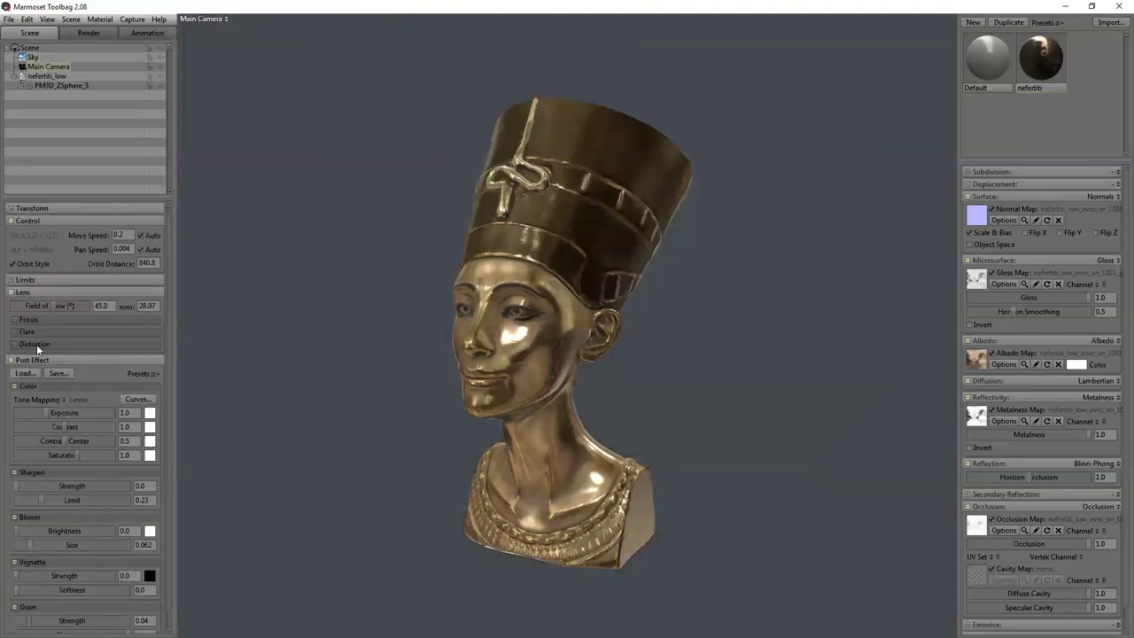
{"action": "scroll", "coordinate": [54, 470], "scroll_direction": "down", "scroll_amount": 1}
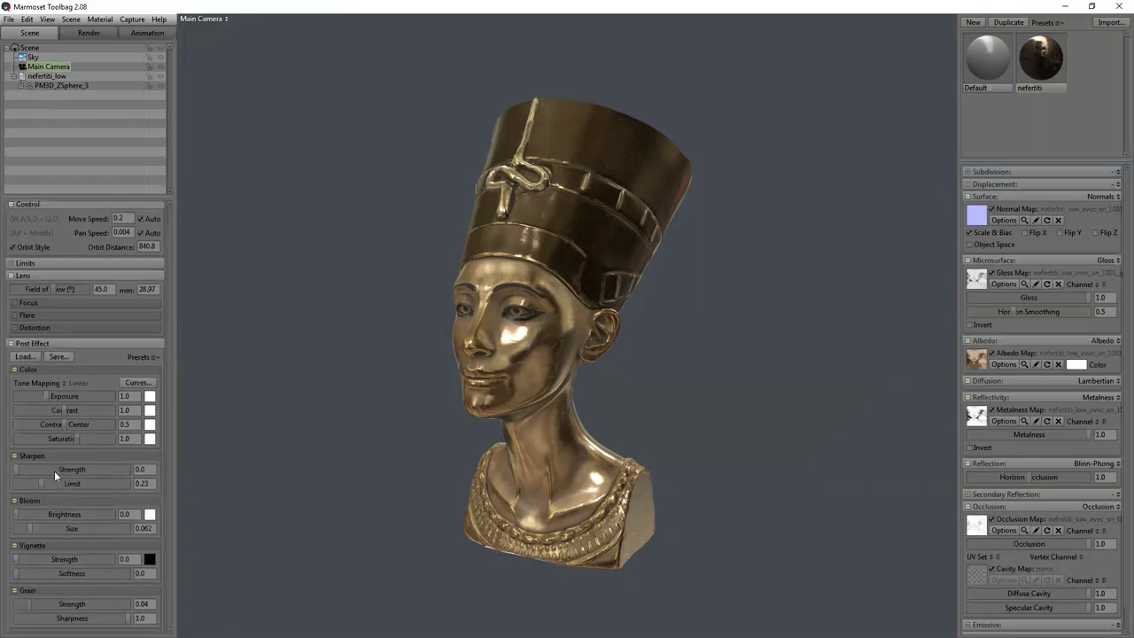
{"action": "left_click_drag", "start_coordinate": [19, 469], "coordinate": [61, 470]}
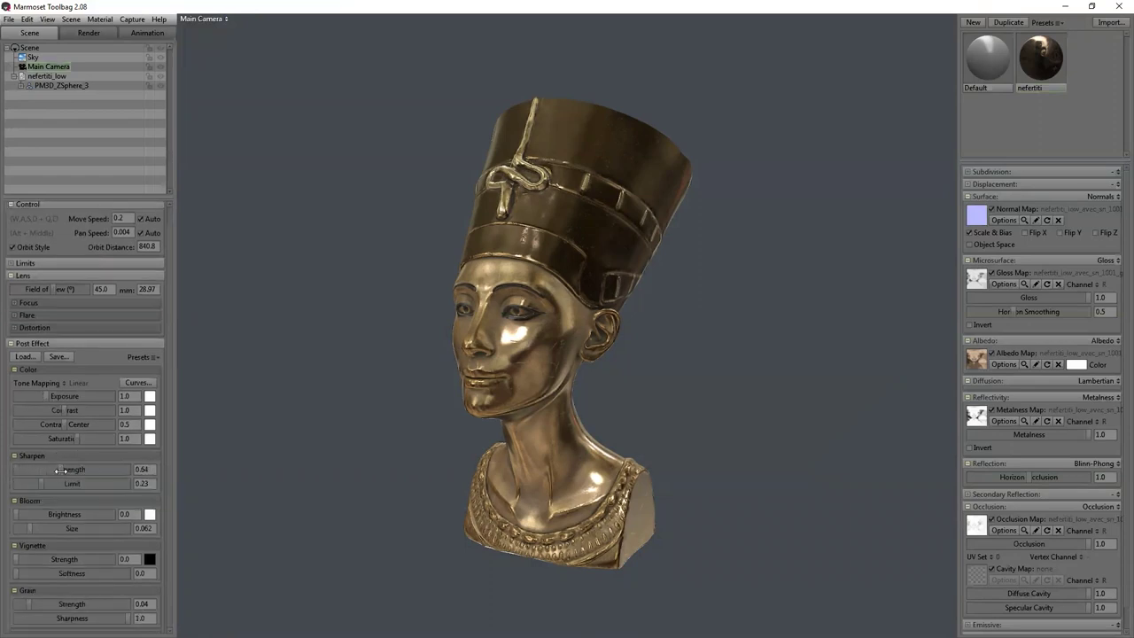
{"action": "left_click_drag", "start_coordinate": [24, 565], "coordinate": [68, 603]}
{"action": "left_click_drag", "start_coordinate": [351, 446], "coordinate": [309, 392]}
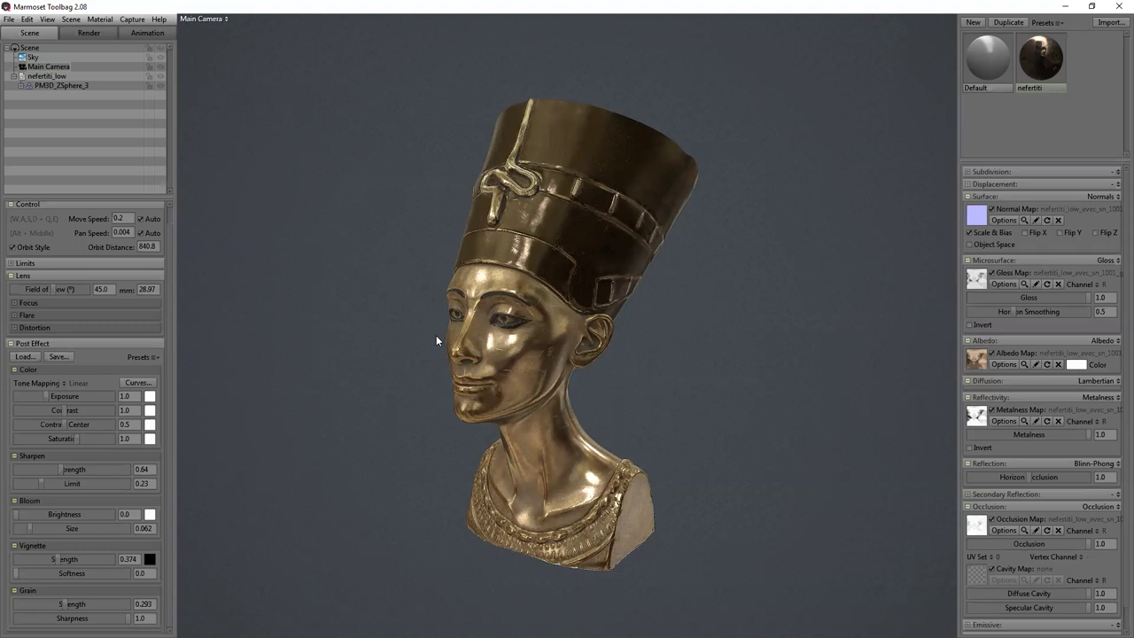
Turn on the wireframe overlay and viewport ambient occlusion in the render settings.
{"action": "left_click", "coordinate": [75, 33]}
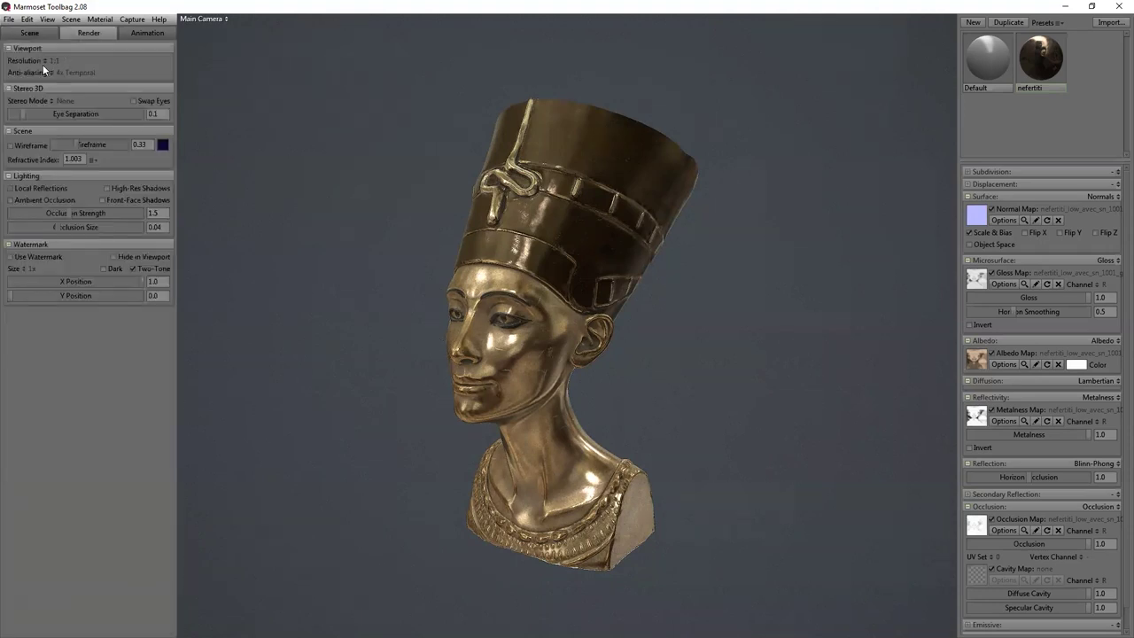
{"action": "left_click", "coordinate": [11, 145]}
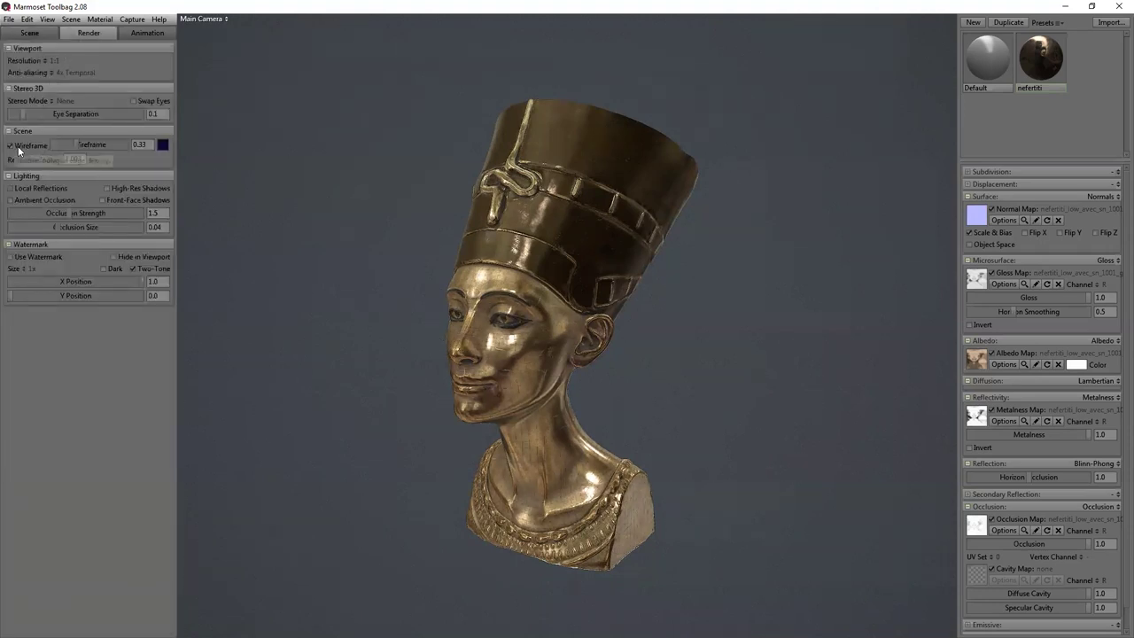
{"action": "left_click", "coordinate": [16, 198]}
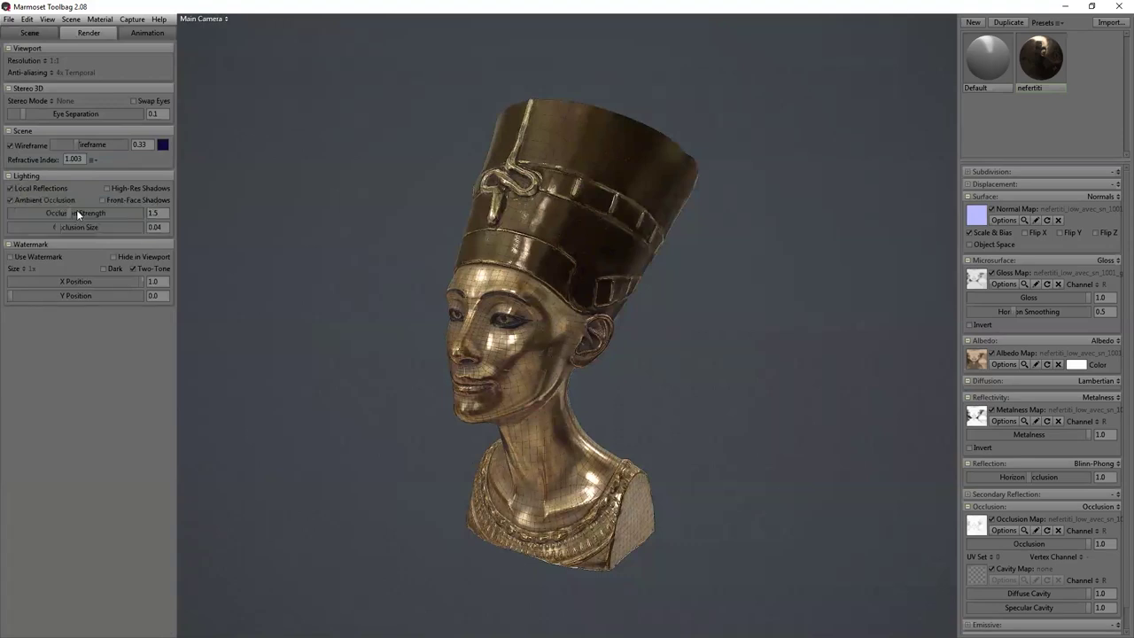
Open the Viewer Export settings and cancel without exporting.
{"action": "left_click", "coordinate": [9, 19]}
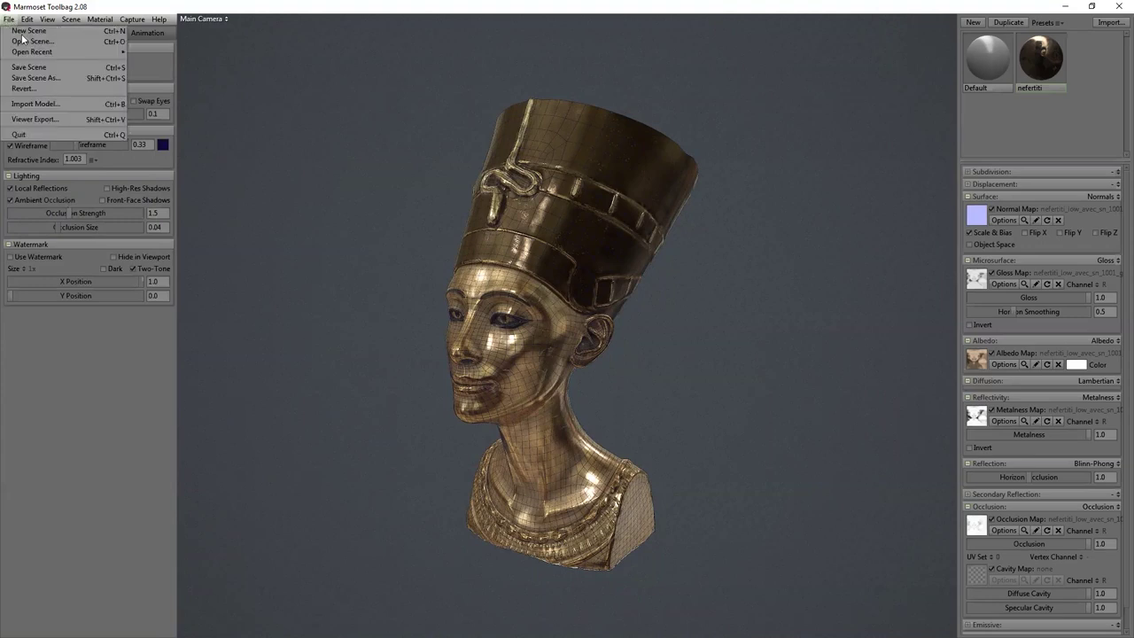
{"action": "left_click", "coordinate": [37, 122]}
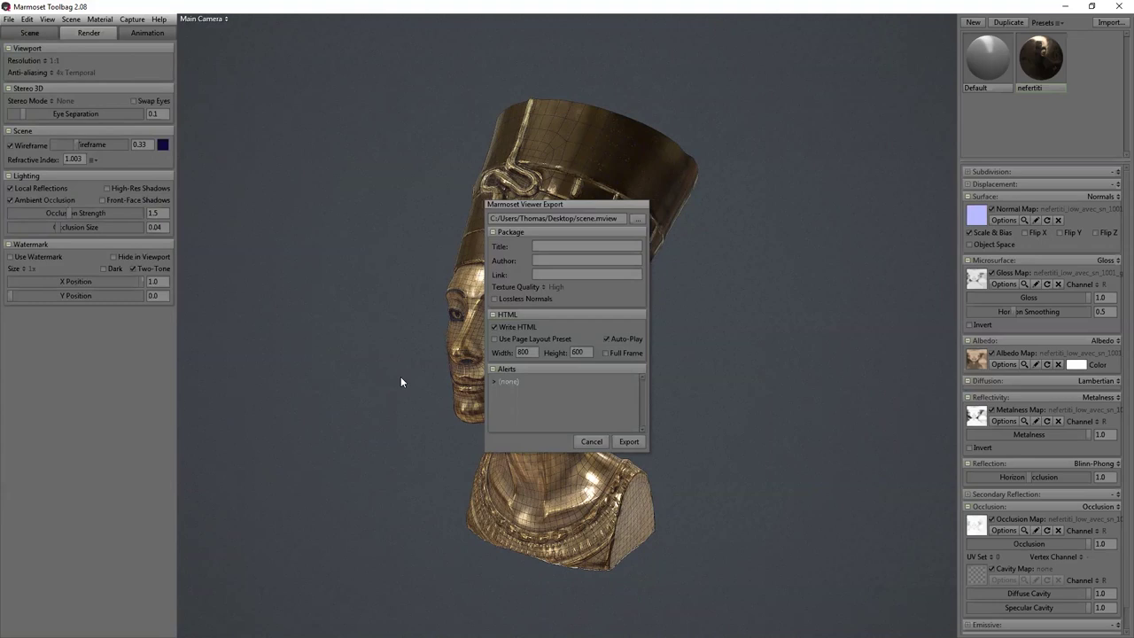
{"action": "left_click", "coordinate": [591, 442]}
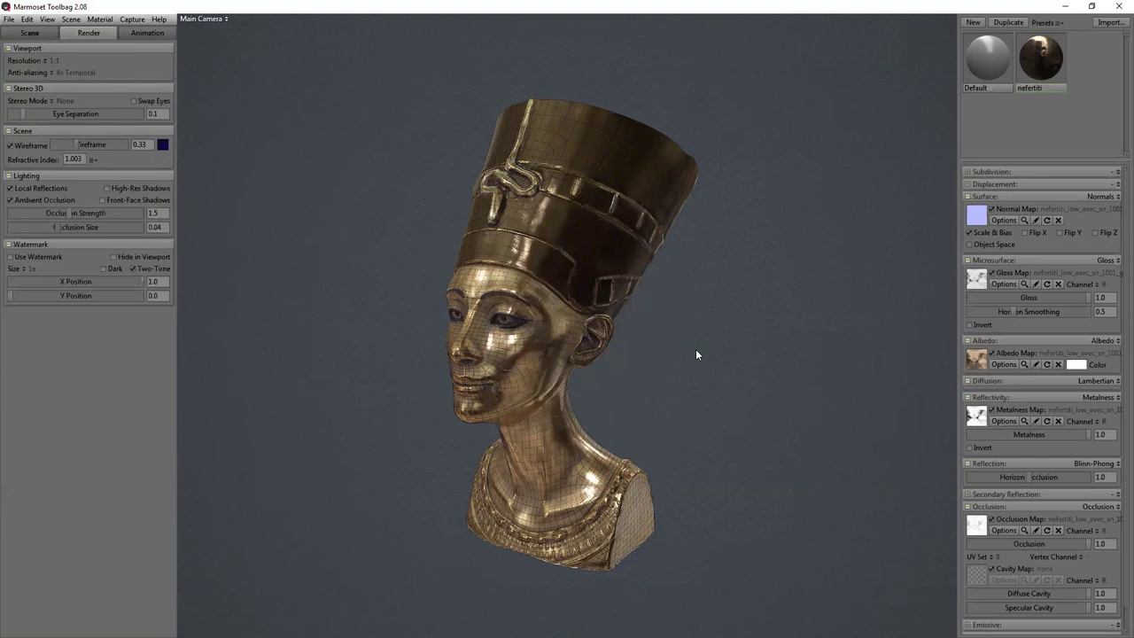
Inspect the material's occlusion, surface and albedo mode options, leaving them unchanged.
{"action": "scroll", "coordinate": [1067, 418], "scroll_direction": "down", "scroll_amount": 1}
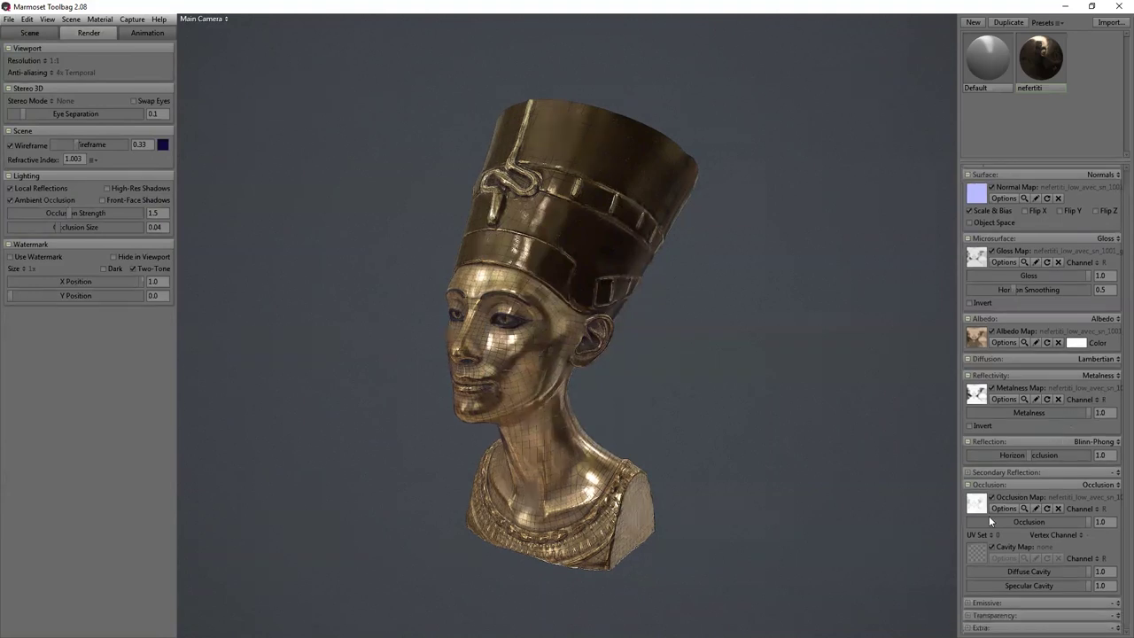
{"action": "left_click", "coordinate": [1101, 486]}
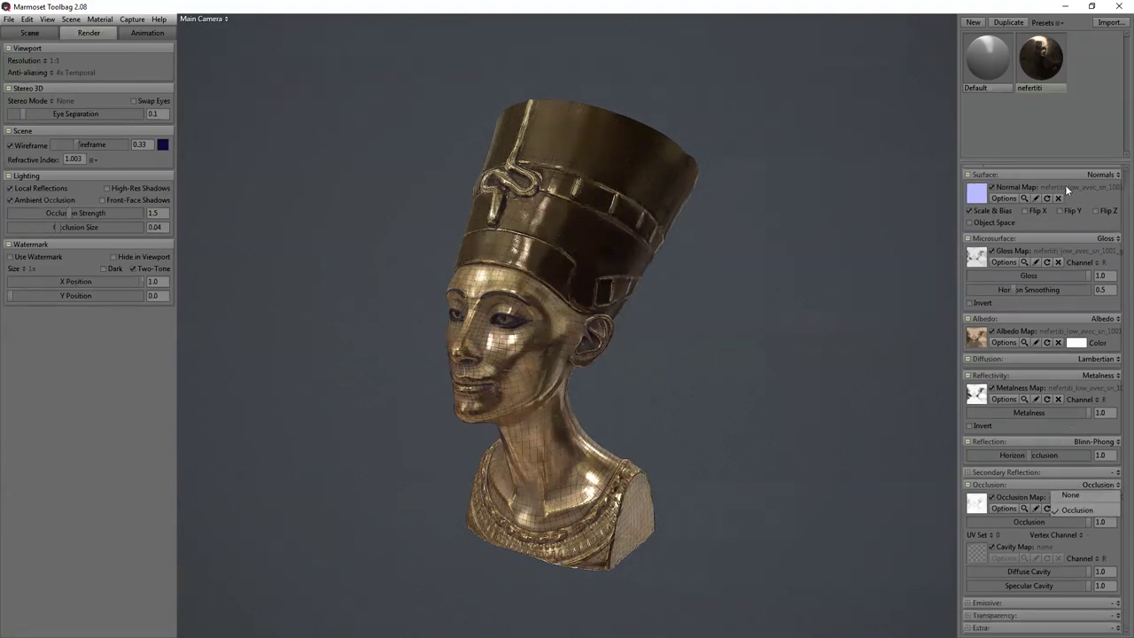
{"action": "left_click", "coordinate": [1100, 175]}
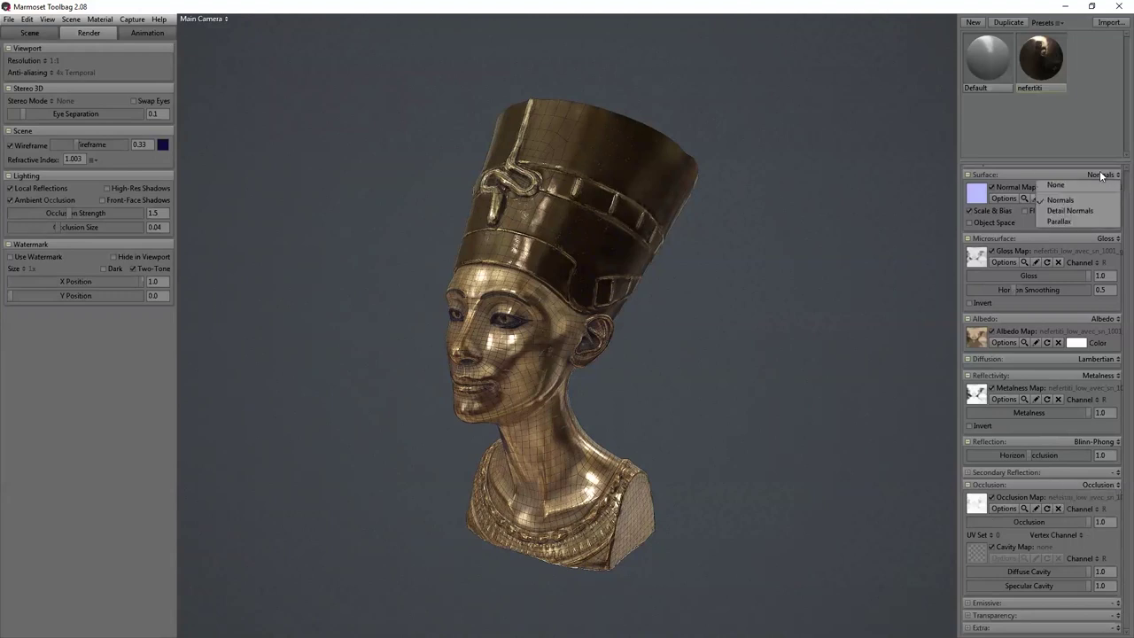
{"action": "left_click", "coordinate": [1115, 242]}
{"action": "left_click", "coordinate": [1112, 320]}
{"action": "left_click", "coordinate": [1112, 320]}
{"action": "left_click", "coordinate": [1041, 51]}
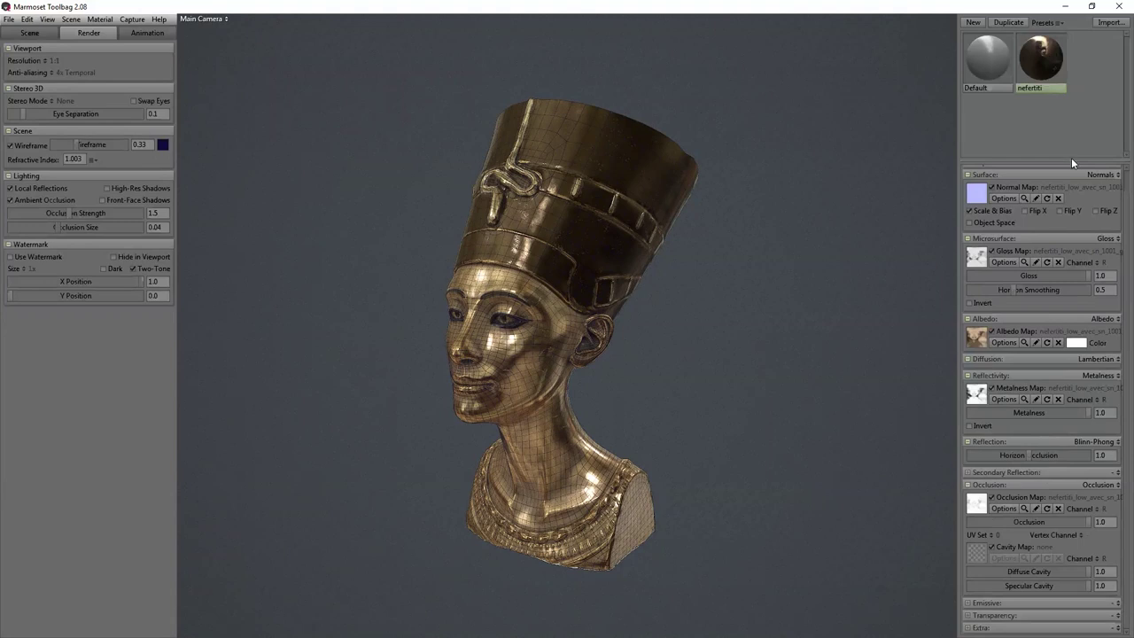
{"action": "scroll", "coordinate": [1035, 276], "scroll_direction": "up", "scroll_amount": 1}
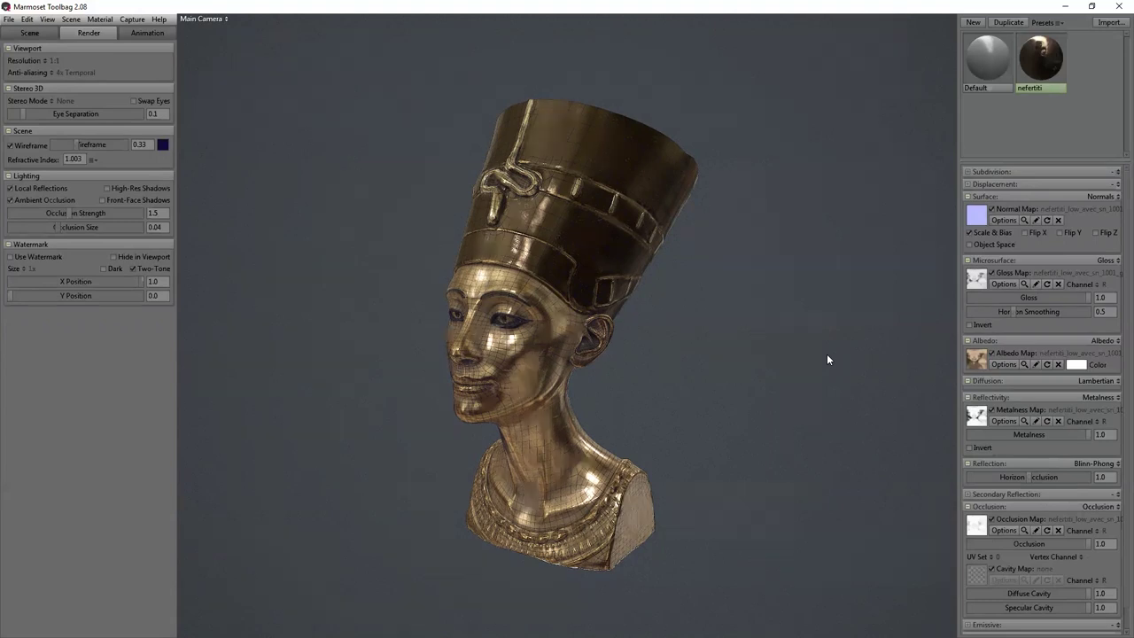
Set the material's Extra section to Substance mode.
{"action": "scroll", "coordinate": [1028, 443], "scroll_direction": "down", "scroll_amount": 1}
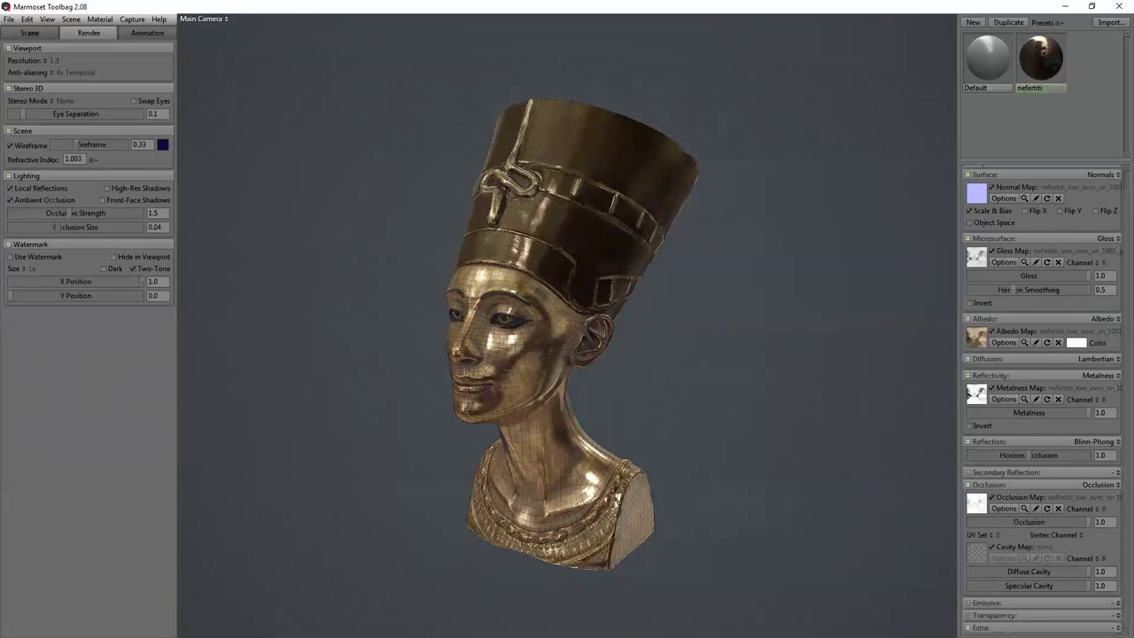
{"action": "scroll", "coordinate": [1025, 597], "scroll_direction": "down", "scroll_amount": 1}
{"action": "left_click", "coordinate": [1097, 623]}
{"action": "left_click", "coordinate": [1082, 617]}
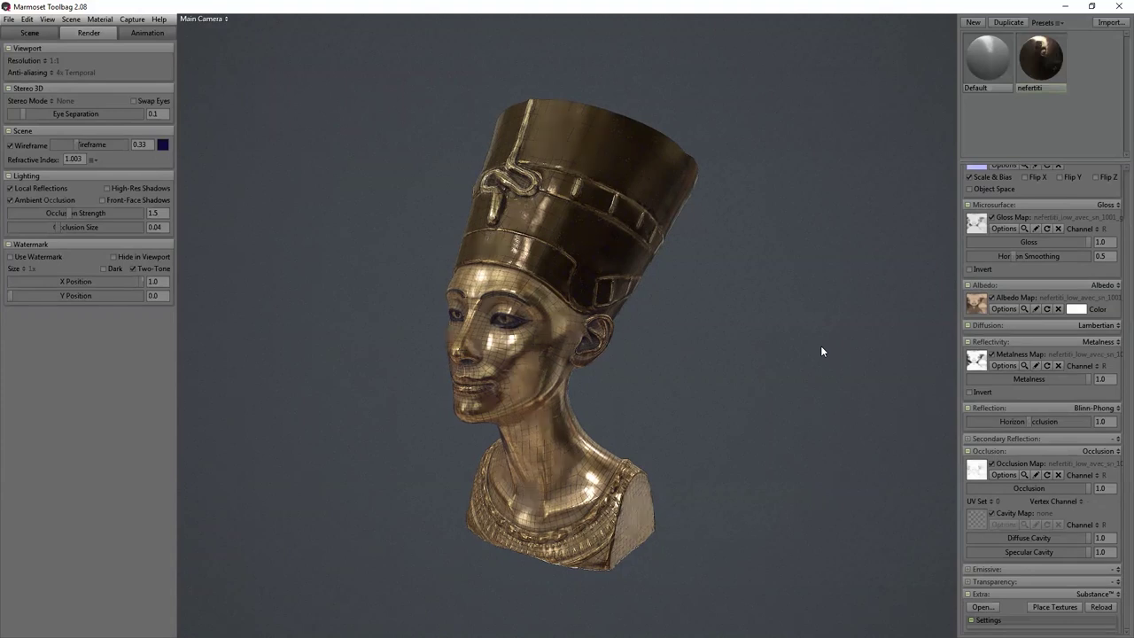
Open the recent Stitch.tbscene without saving, then orbit to a three-quarter view.
{"action": "left_click", "coordinate": [8, 19]}
{"action": "mouse_move", "coordinate": [47, 51]}
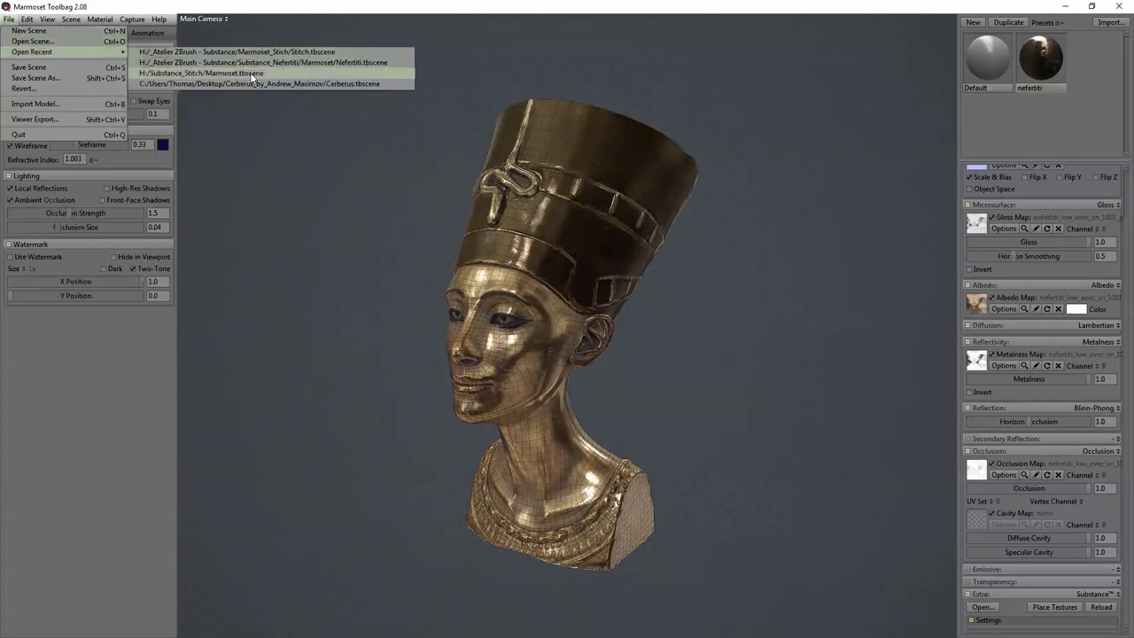
{"action": "left_click", "coordinate": [313, 55]}
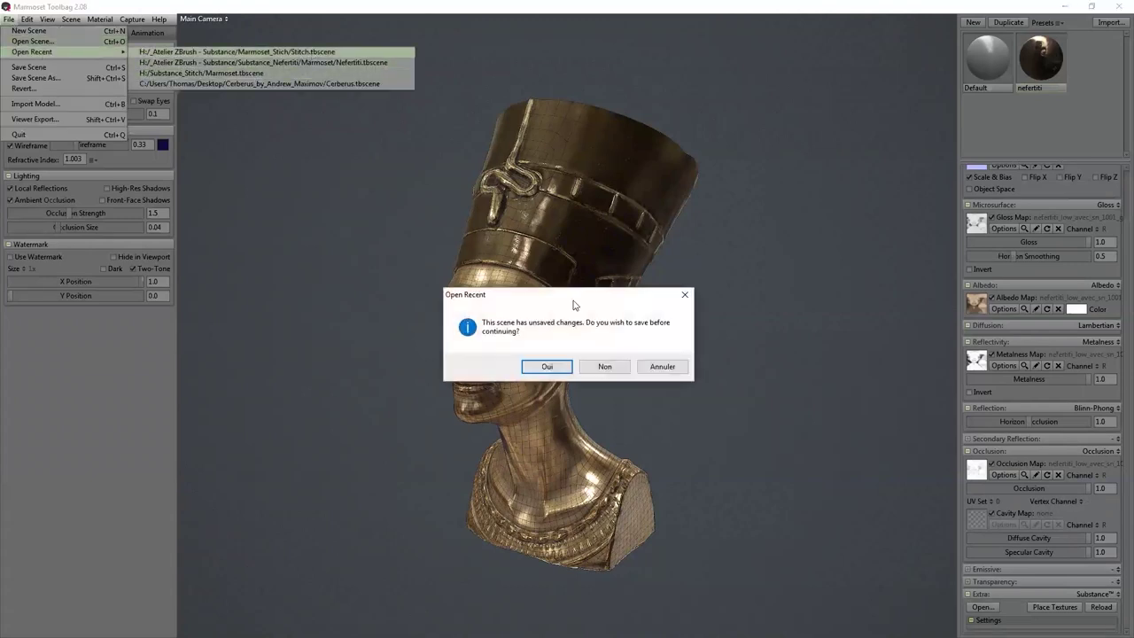
{"action": "left_click", "coordinate": [601, 365]}
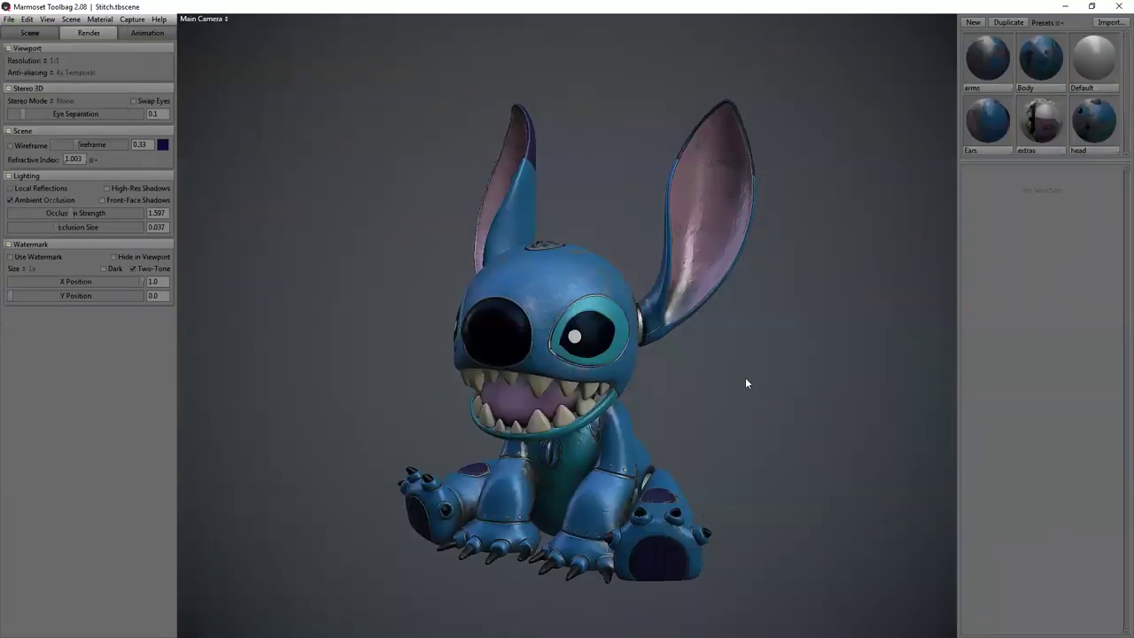
{"action": "left_click_drag", "start_coordinate": [748, 394], "coordinate": [817, 405]}
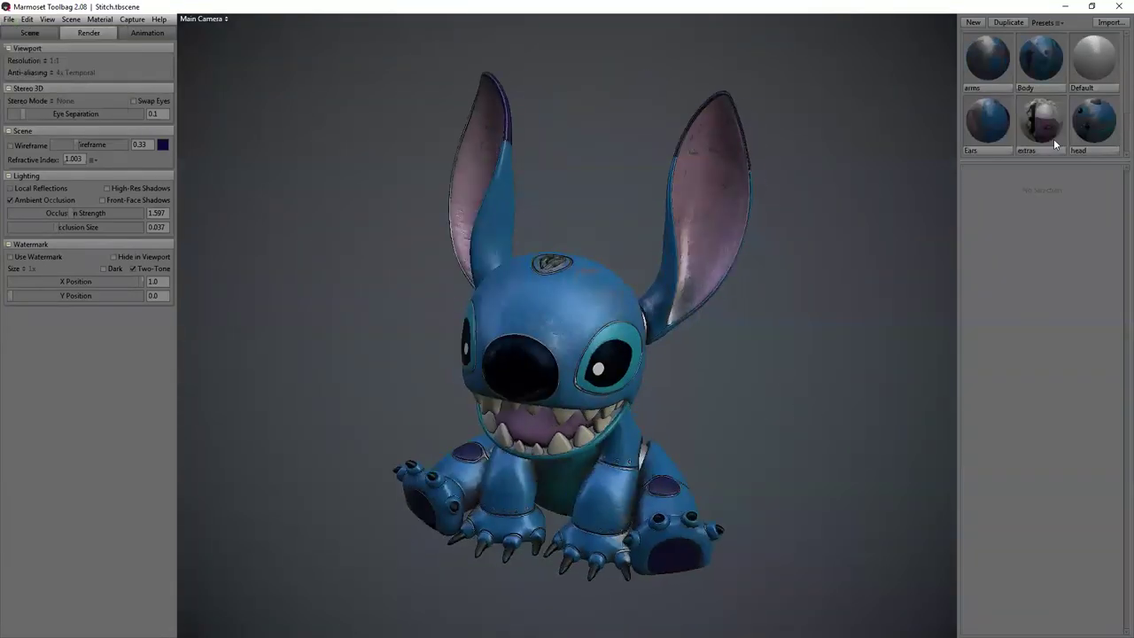
{"action": "left_click_drag", "start_coordinate": [879, 319], "coordinate": [816, 375]}
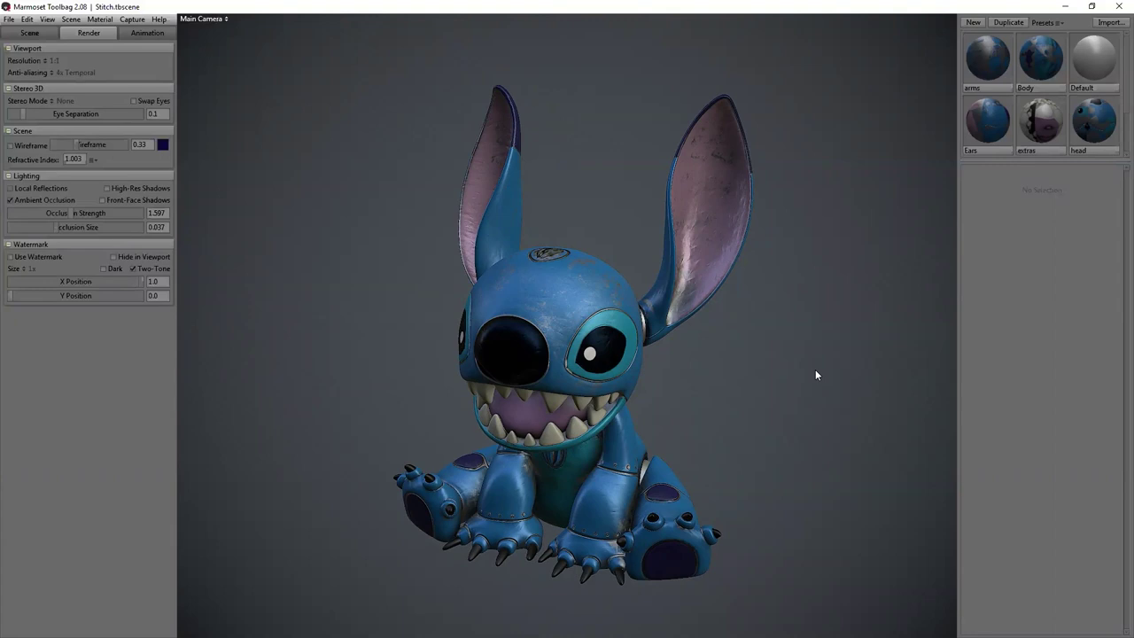
Switch from Marmoset Toolbag back to the nefertiti project in Substance Painter.
{"action": "key", "text": "alt+Tab"}
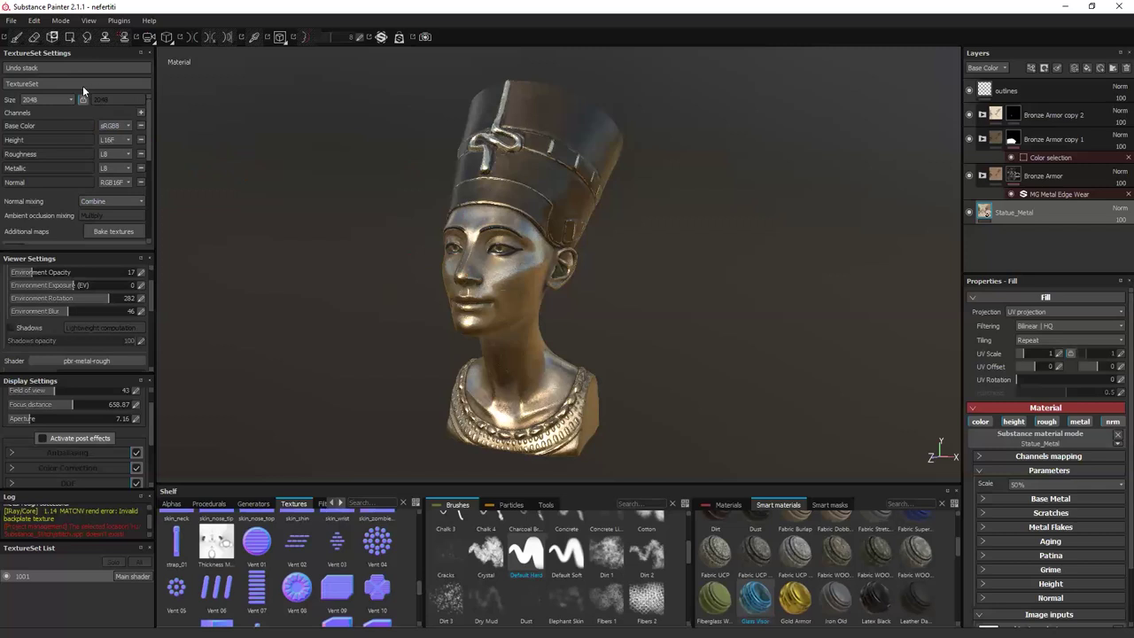
Drop the texture set size to 128, then raise it to 512, orbiting the bust to compare.
{"action": "left_click", "coordinate": [47, 99]}
{"action": "left_click", "coordinate": [36, 109]}
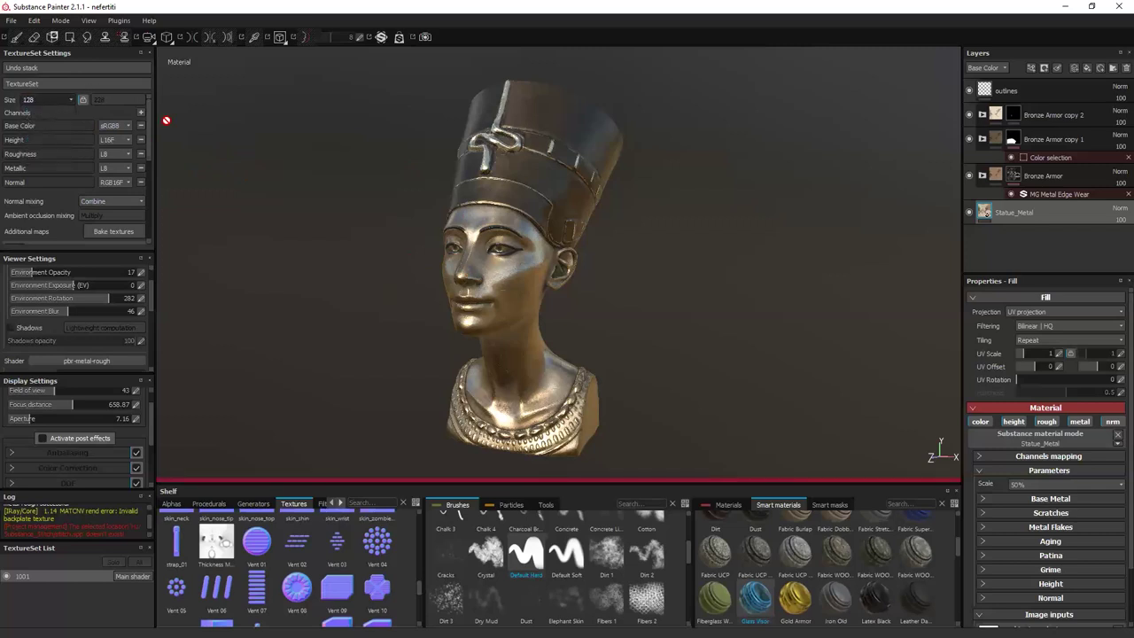
{"action": "left_click_drag", "start_coordinate": [679, 336], "coordinate": [692, 366], "text": "alt"}
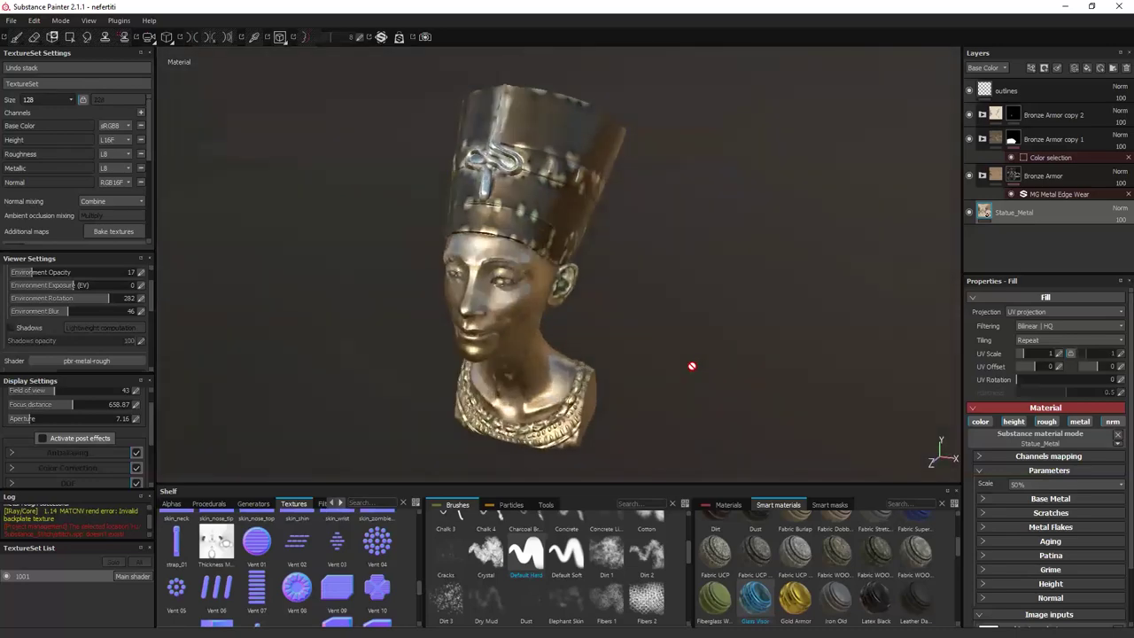
{"action": "left_click", "coordinate": [40, 98]}
{"action": "left_click", "coordinate": [36, 125]}
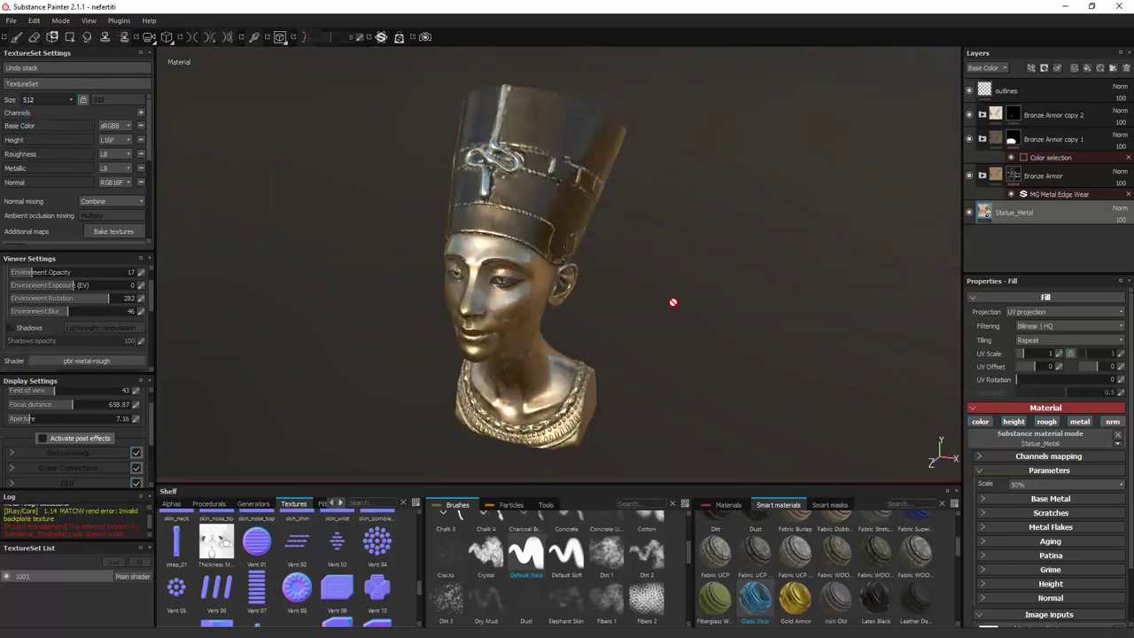
{"action": "left_click_drag", "start_coordinate": [673, 304], "coordinate": [702, 296], "text": "alt"}
{"action": "scroll", "coordinate": [658, 334], "scroll_direction": "down", "scroll_amount": 5}
{"action": "left_click_drag", "start_coordinate": [615, 355], "coordinate": [676, 360], "text": "alt"}
{"action": "scroll", "coordinate": [577, 342], "scroll_direction": "up", "scroll_amount": 5}
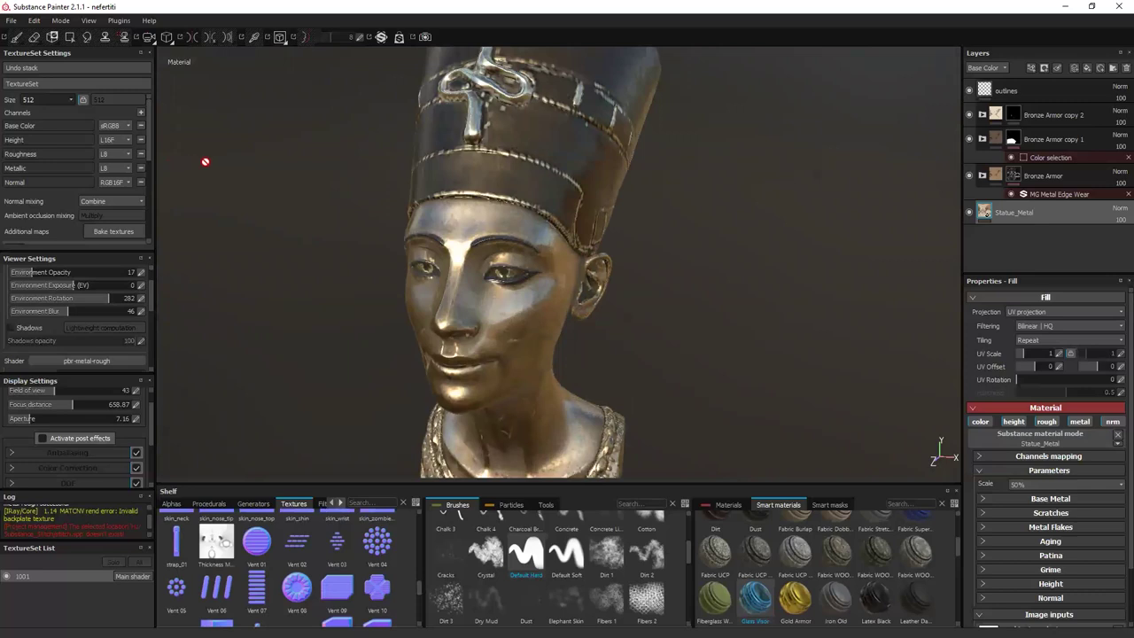
Set the texture set size to 4096 and orbit close around the bust's face.
{"action": "left_click", "coordinate": [38, 101]}
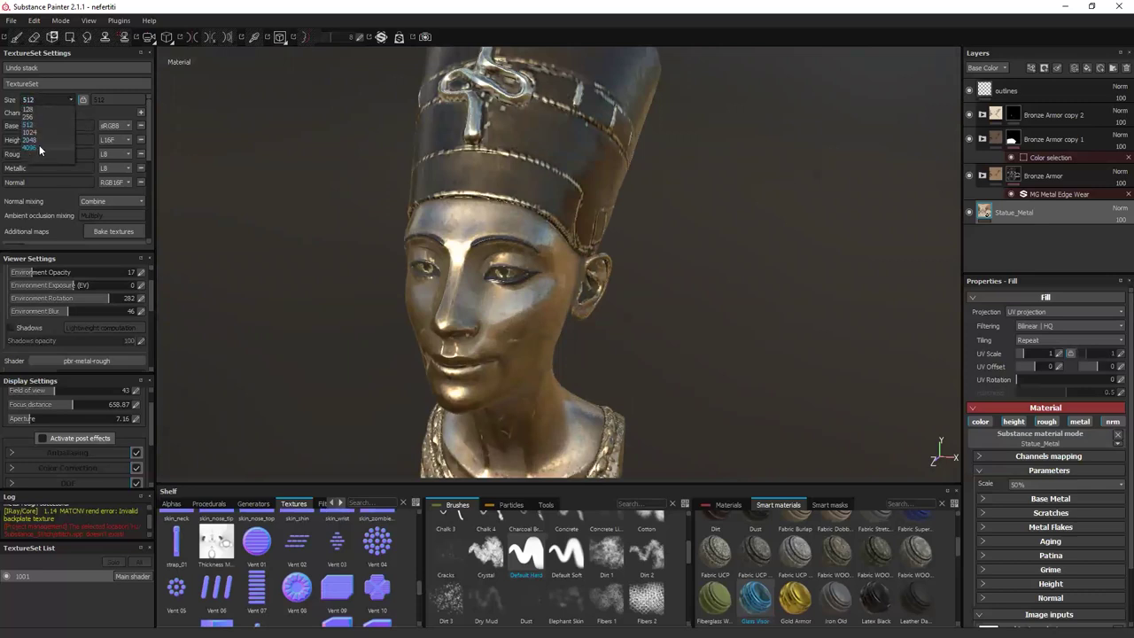
{"action": "left_click", "coordinate": [39, 148]}
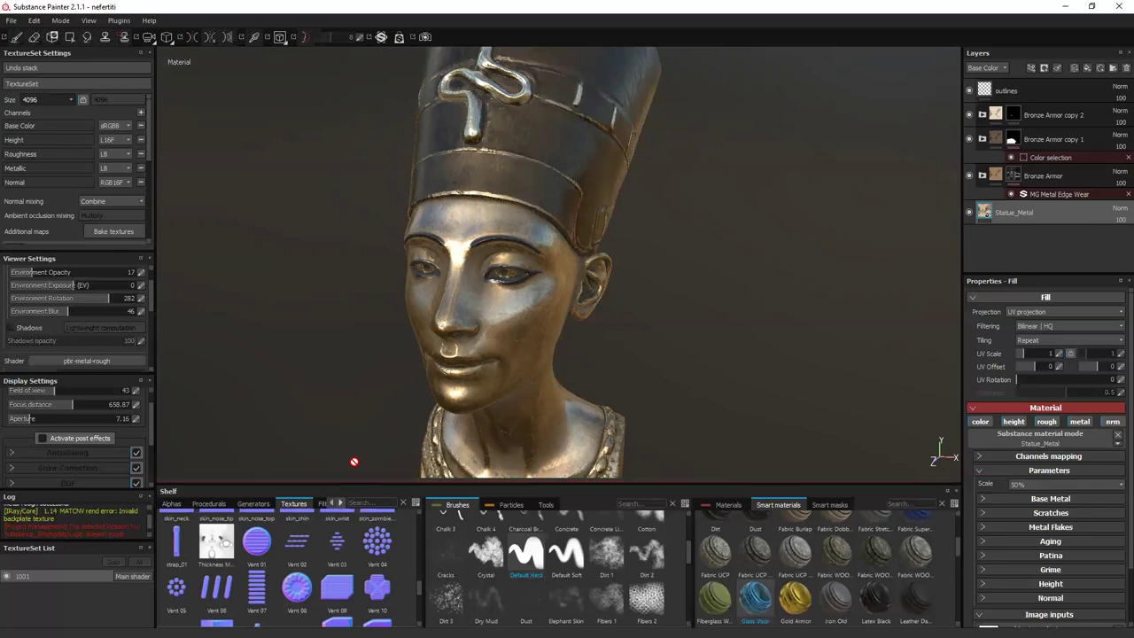
{"action": "left_click_drag", "start_coordinate": [647, 329], "coordinate": [615, 400], "text": "alt"}
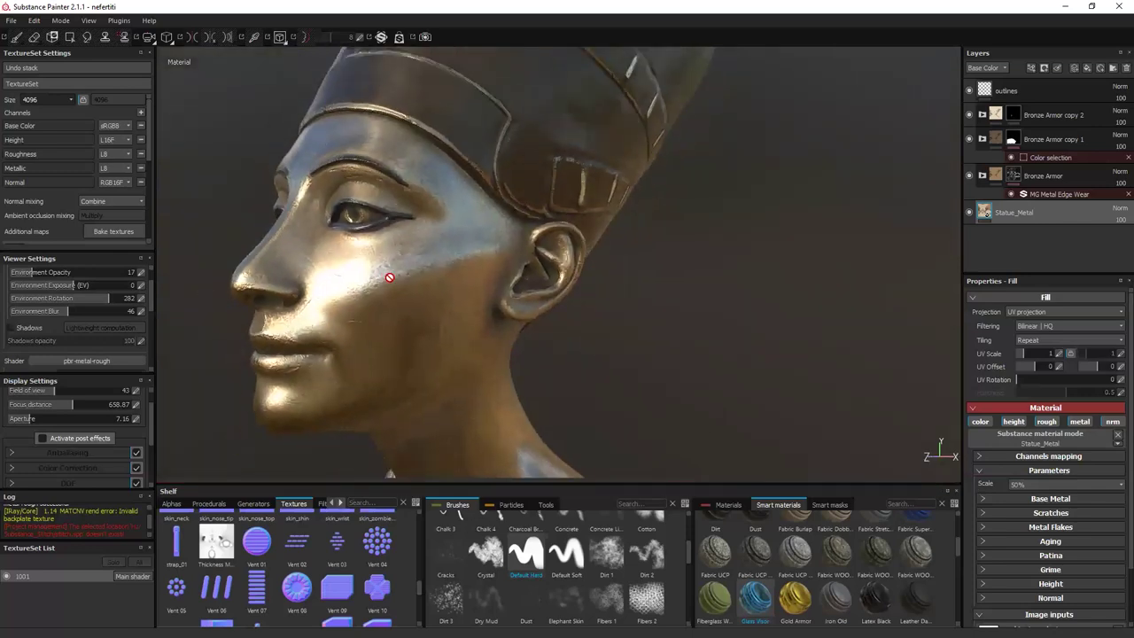
{"action": "scroll", "coordinate": [394, 300], "scroll_direction": "up", "scroll_amount": 5}
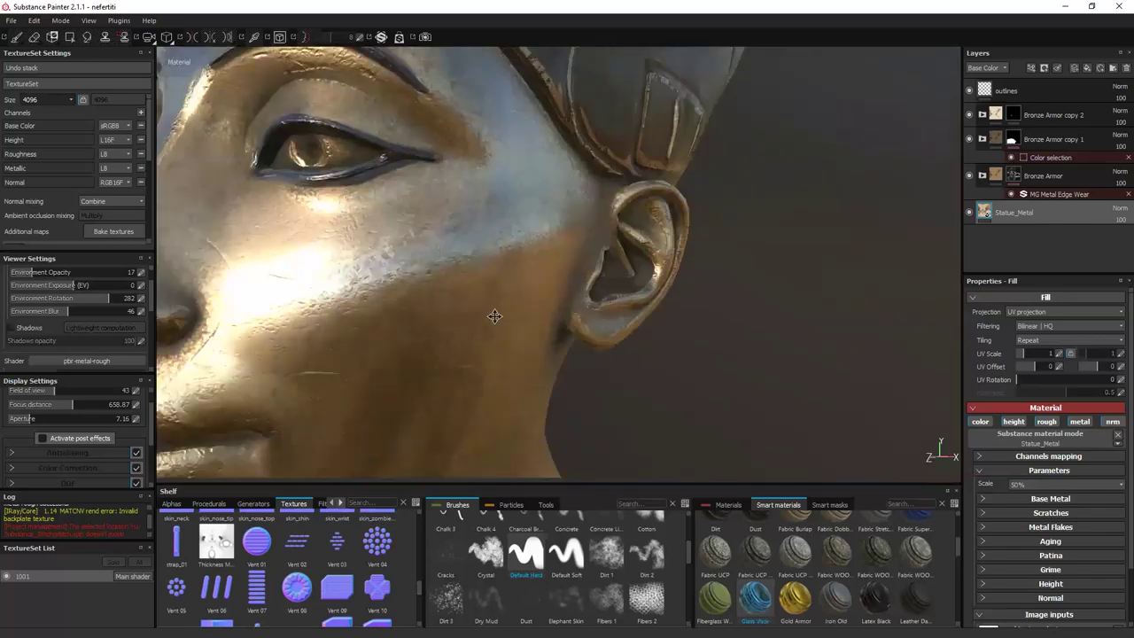
{"action": "left_click_drag", "start_coordinate": [495, 316], "coordinate": [620, 329], "text": "alt"}
{"action": "left_click_drag", "start_coordinate": [493, 332], "coordinate": [520, 334], "text": "alt"}
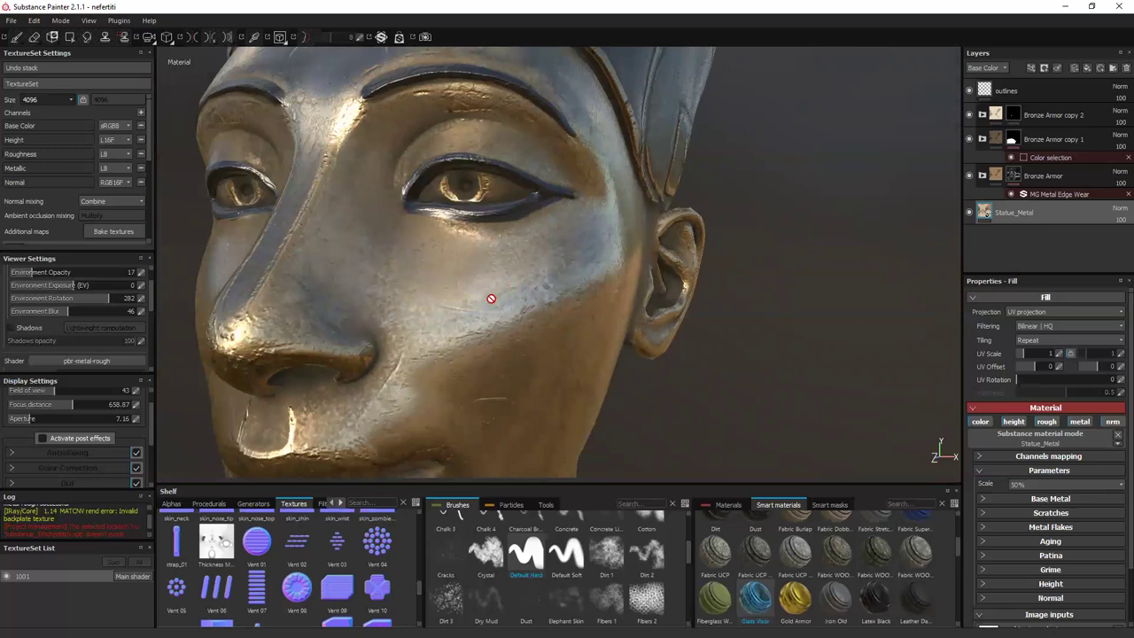
{"action": "left_click_drag", "start_coordinate": [519, 301], "coordinate": [399, 337], "text": "alt"}
{"action": "scroll", "coordinate": [533, 316], "scroll_direction": "down", "scroll_amount": 5}
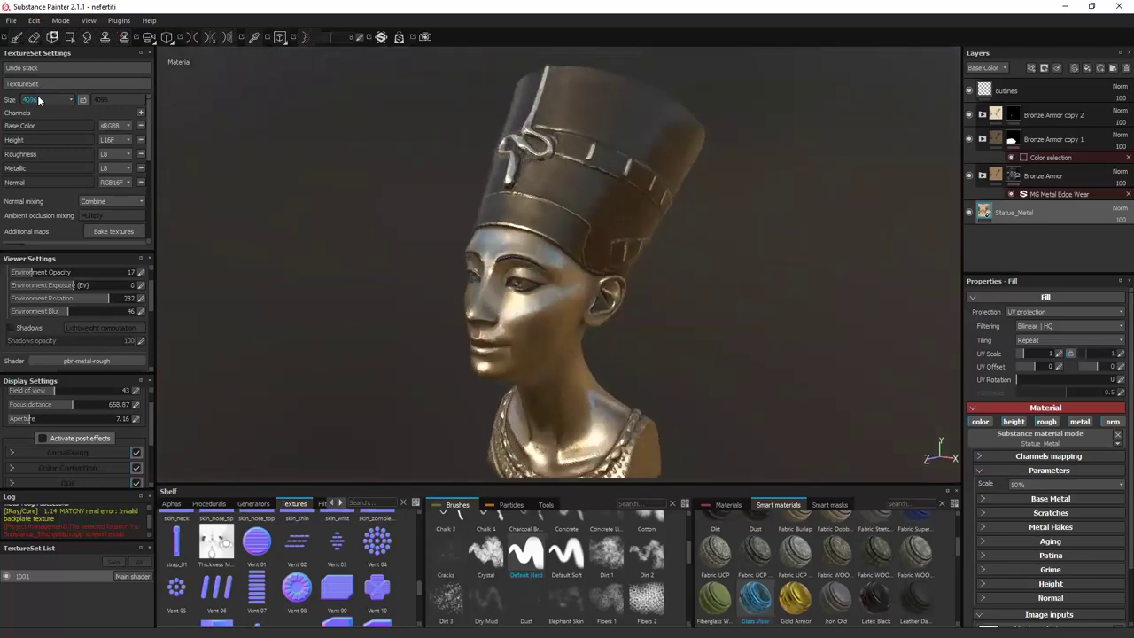
{"action": "left_click", "coordinate": [38, 100]}
Set the texture set size to 2048.
{"action": "left_click", "coordinate": [35, 143]}
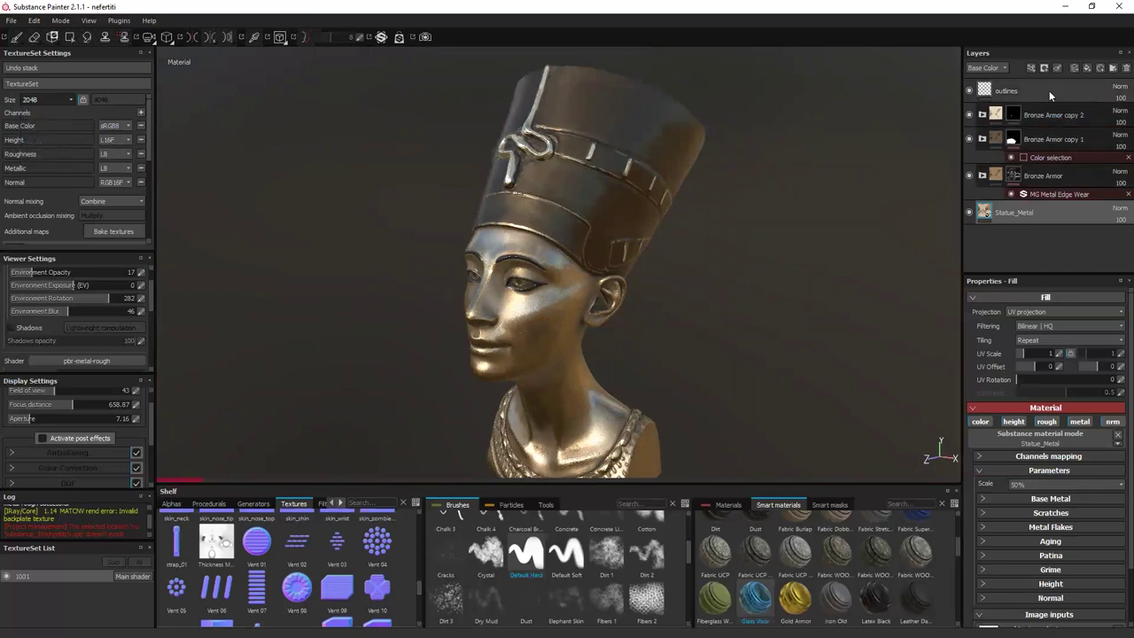
{"action": "scroll", "coordinate": [718, 529], "scroll_direction": "up", "scroll_amount": 3}
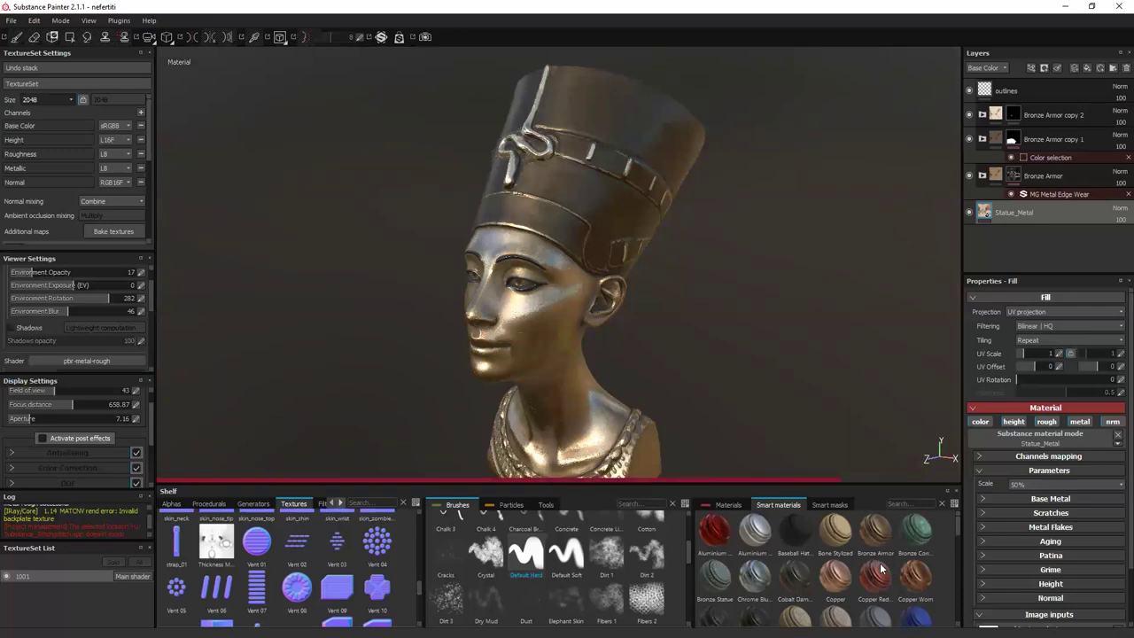
{"action": "scroll", "coordinate": [815, 562], "scroll_direction": "down", "scroll_amount": 3}
{"action": "scroll", "coordinate": [842, 560], "scroll_direction": "down", "scroll_amount": 3}
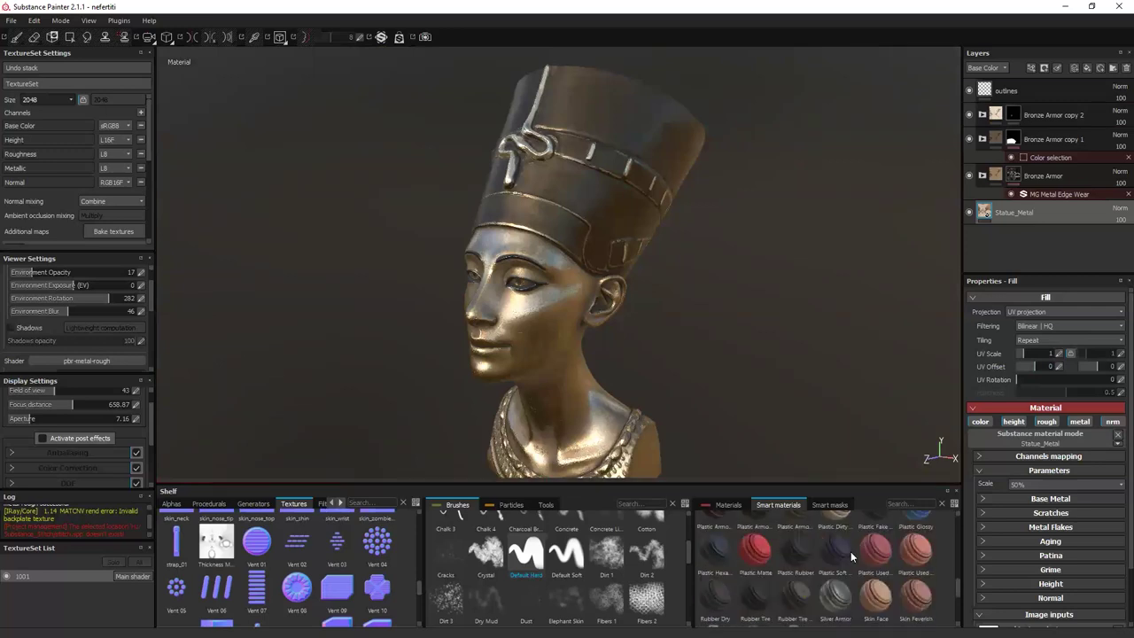
{"action": "scroll", "coordinate": [824, 550], "scroll_direction": "up", "scroll_amount": 6}
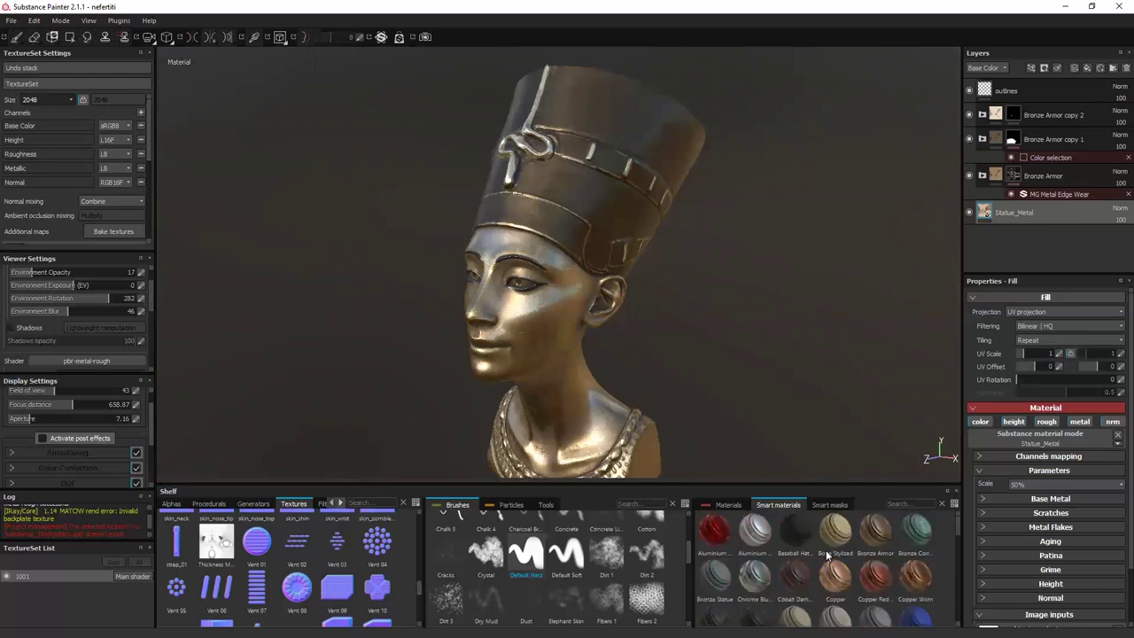
Drag the Rust Fine material from the materials library onto the top of the layer stack.
{"action": "left_click", "coordinate": [719, 506]}
{"action": "scroll", "coordinate": [866, 553], "scroll_direction": "down", "scroll_amount": 5}
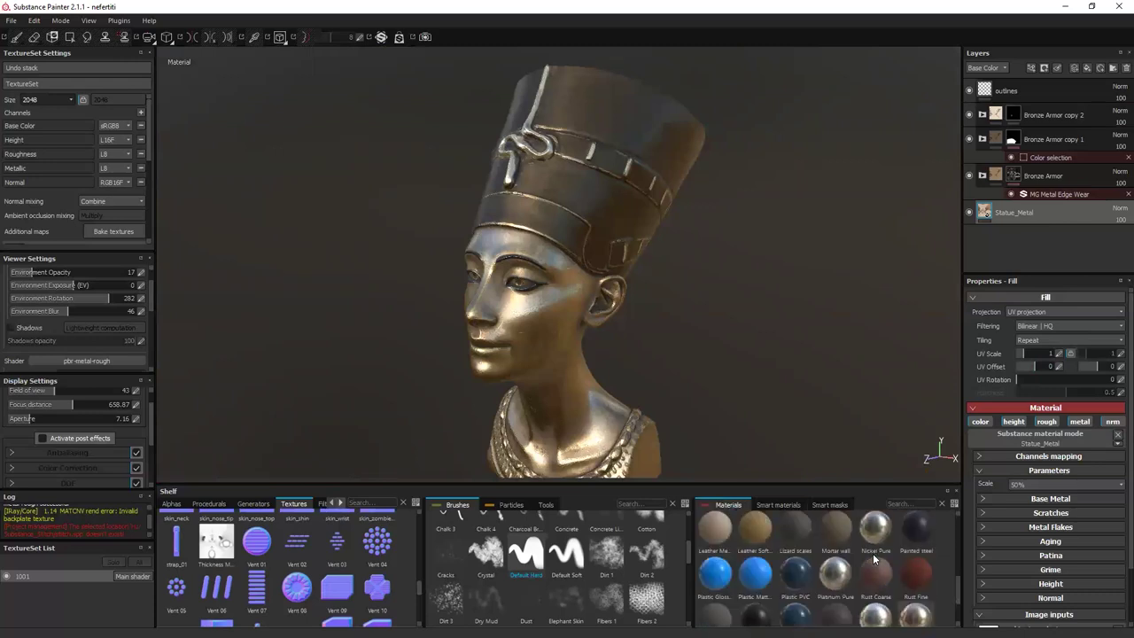
{"action": "left_click_drag", "start_coordinate": [919, 563], "coordinate": [1015, 510]}
{"action": "left_click_drag", "start_coordinate": [914, 576], "coordinate": [1040, 81]}
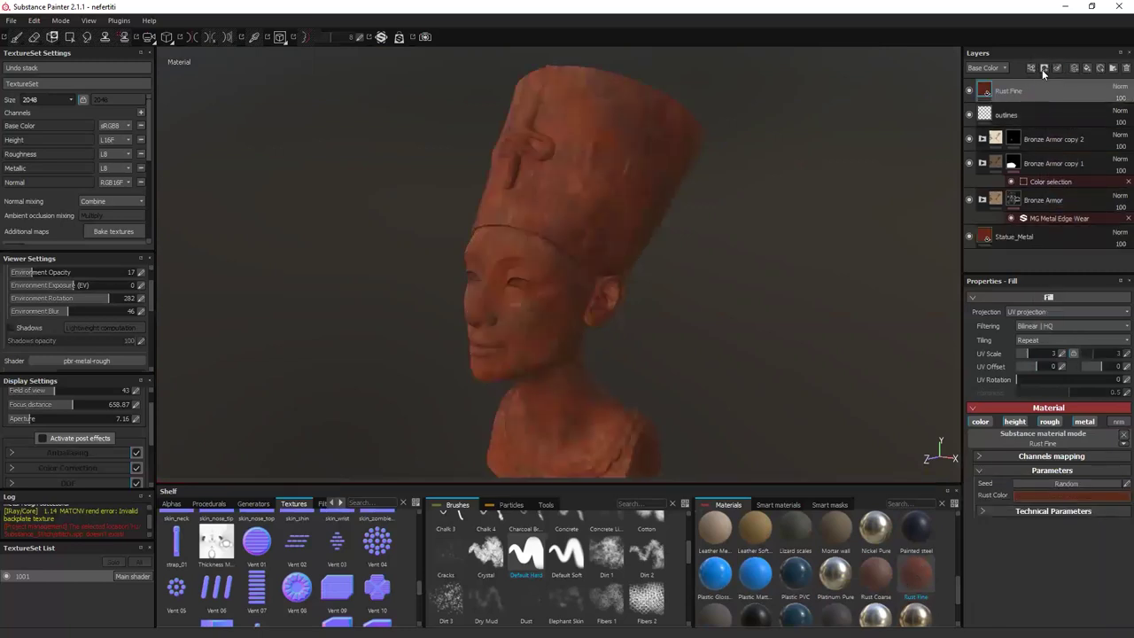
Add a black mask to the Rust Fine layer so the bronze shows through again.
{"action": "left_click", "coordinate": [1044, 68]}
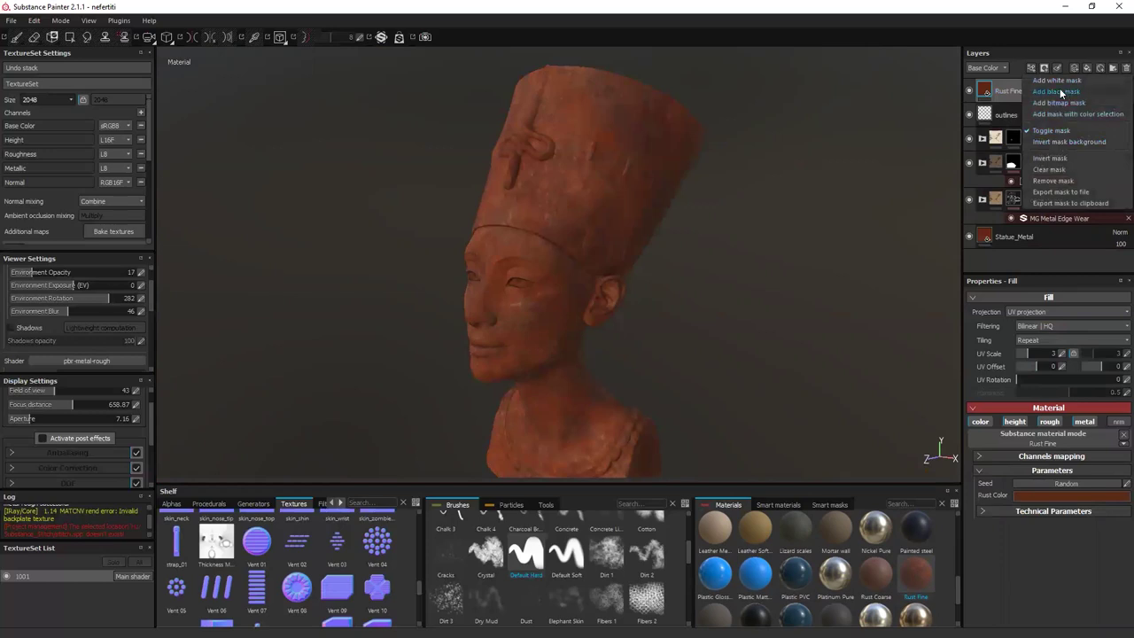
{"action": "left_click", "coordinate": [1059, 92]}
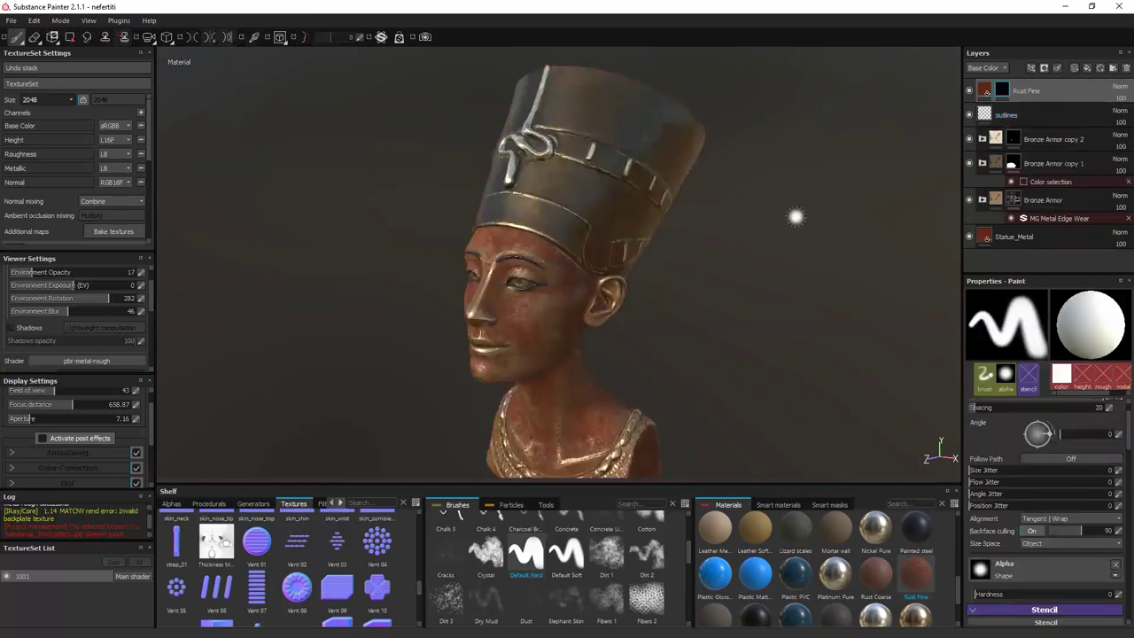
{"action": "left_click_drag", "start_coordinate": [679, 273], "coordinate": [828, 266], "text": "alt"}
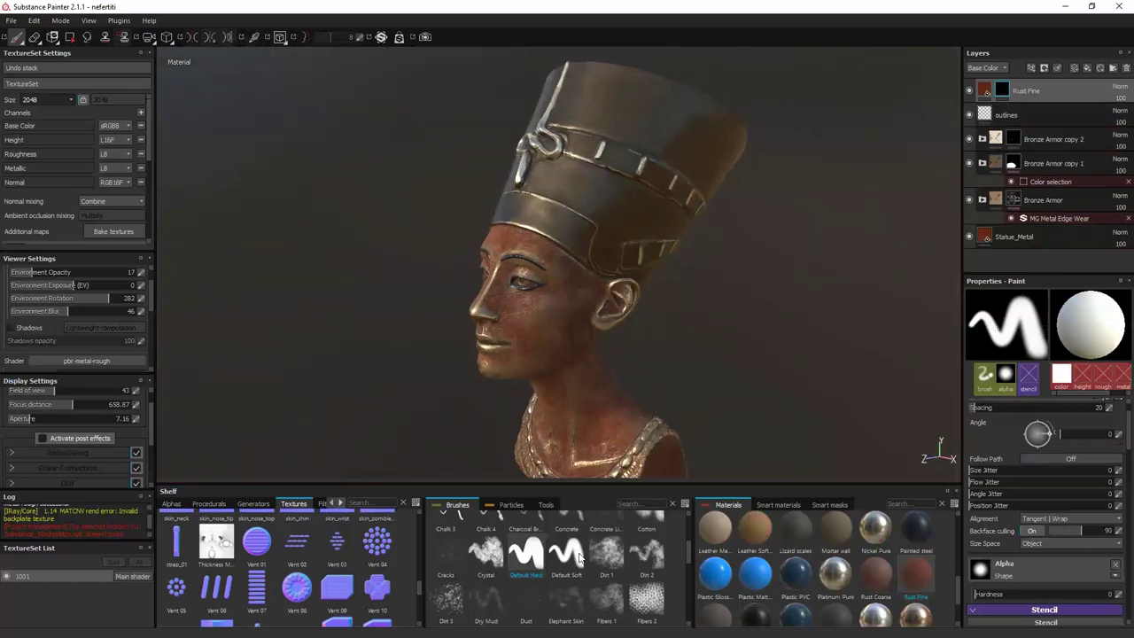
{"action": "left_click", "coordinate": [509, 505]}
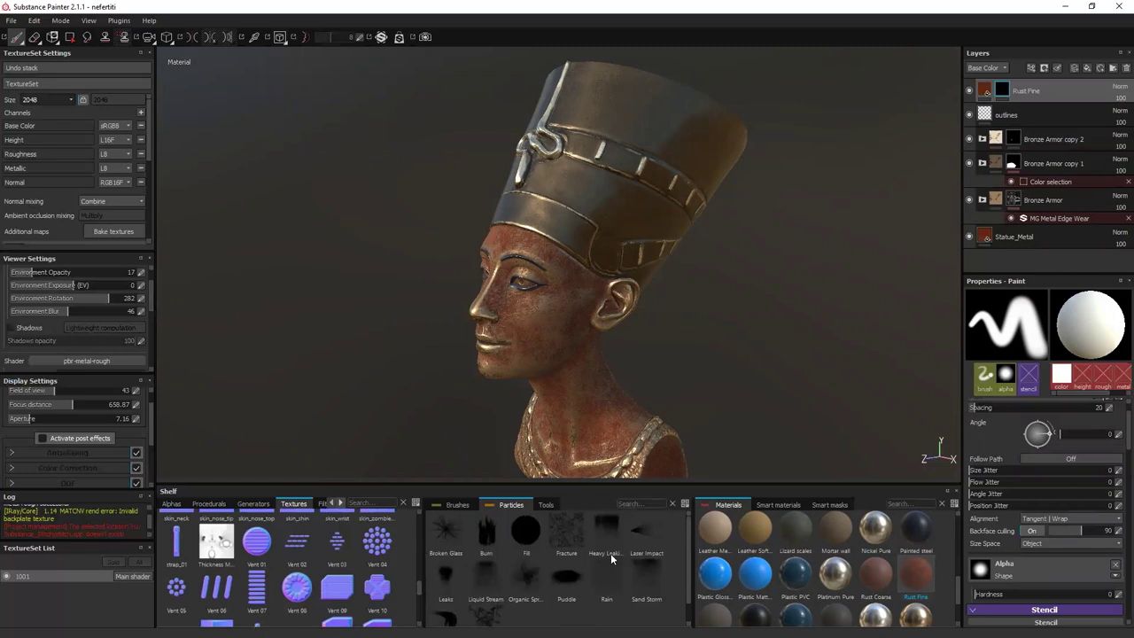
Try the Liquid Stream particle on the headdress, then undo the result.
{"action": "left_click", "coordinate": [482, 566]}
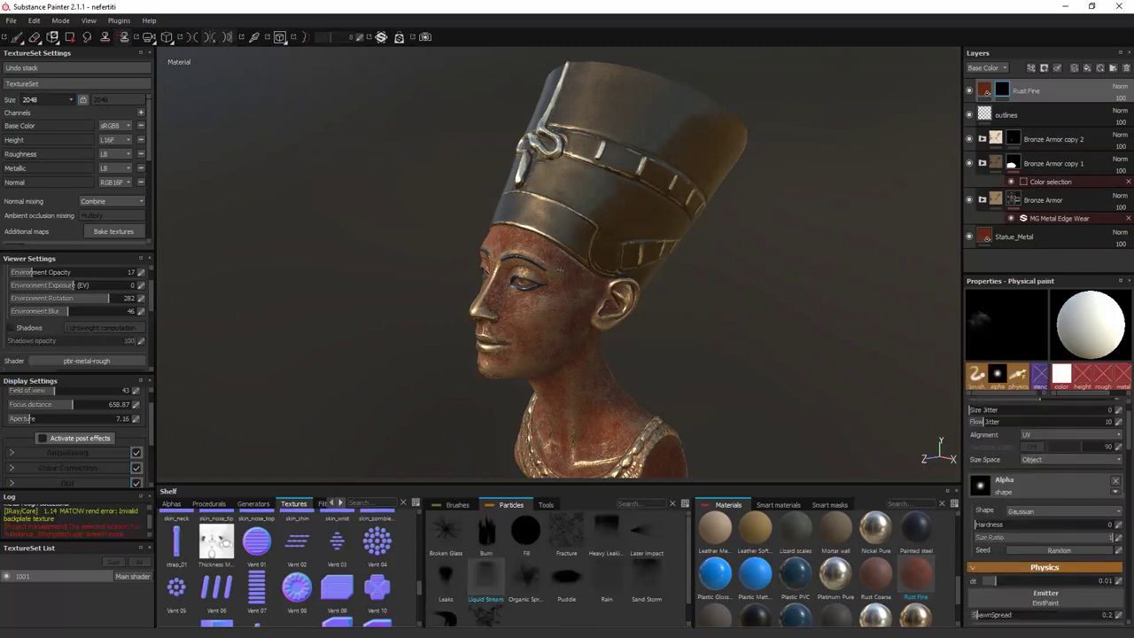
{"action": "scroll", "coordinate": [674, 155], "scroll_direction": "up", "scroll_amount": 3}
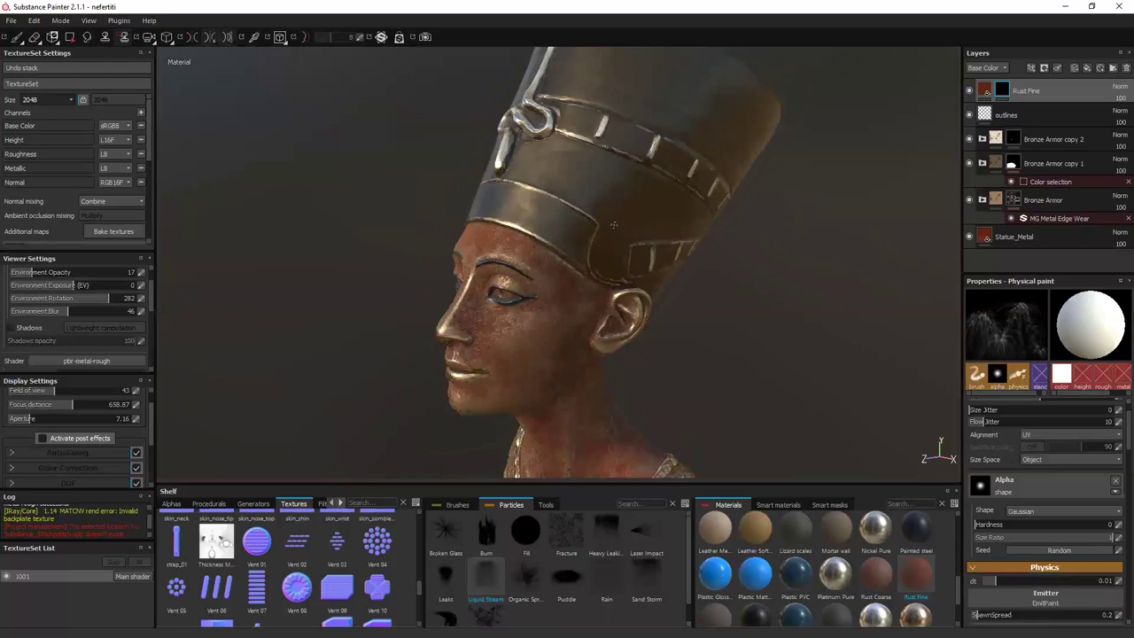
{"action": "mouse_move", "coordinate": [674, 155]}
{"action": "left_mouse_down", "text": "alt"}
{"action": "mouse_move", "coordinate": [727, 266]}
{"action": "mouse_move", "coordinate": [752, 298]}
{"action": "mouse_move", "coordinate": [777, 299]}
{"action": "mouse_move", "coordinate": [709, 182]}
{"action": "mouse_move", "coordinate": [625, 119]}
{"action": "mouse_move", "coordinate": [636, 107]}
{"action": "mouse_move", "coordinate": [749, 120]}
{"action": "mouse_move", "coordinate": [602, 107]}
{"action": "mouse_move", "coordinate": [762, 292]}
{"action": "mouse_move", "coordinate": [682, 363]}
{"action": "left_mouse_up", "text": "alt"}
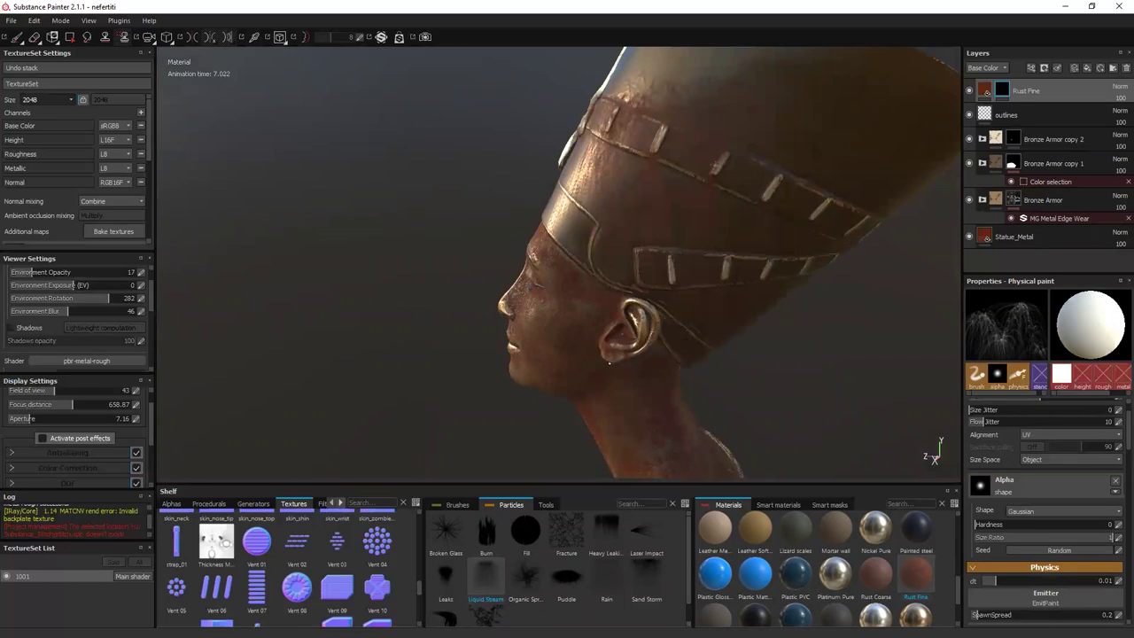
{"action": "left_click_drag", "start_coordinate": [443, 271], "coordinate": [629, 226], "text": "alt"}
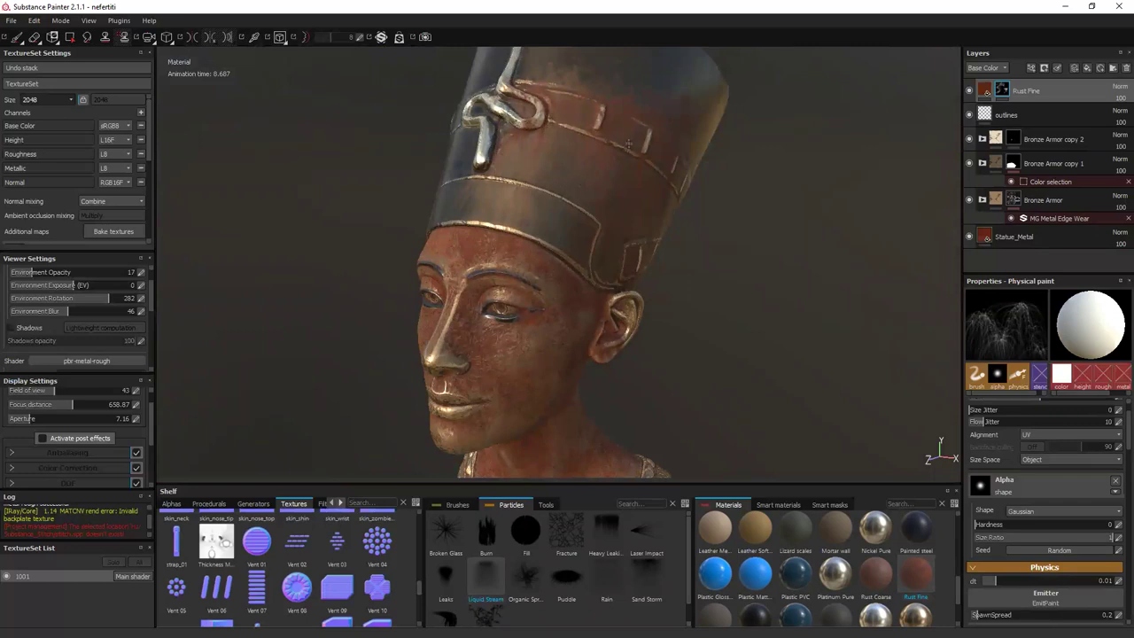
{"action": "key", "text": "ctrl+z"}
Spray Heavy Leaks particle rust streaks along the headdress band.
{"action": "left_click", "coordinate": [607, 531]}
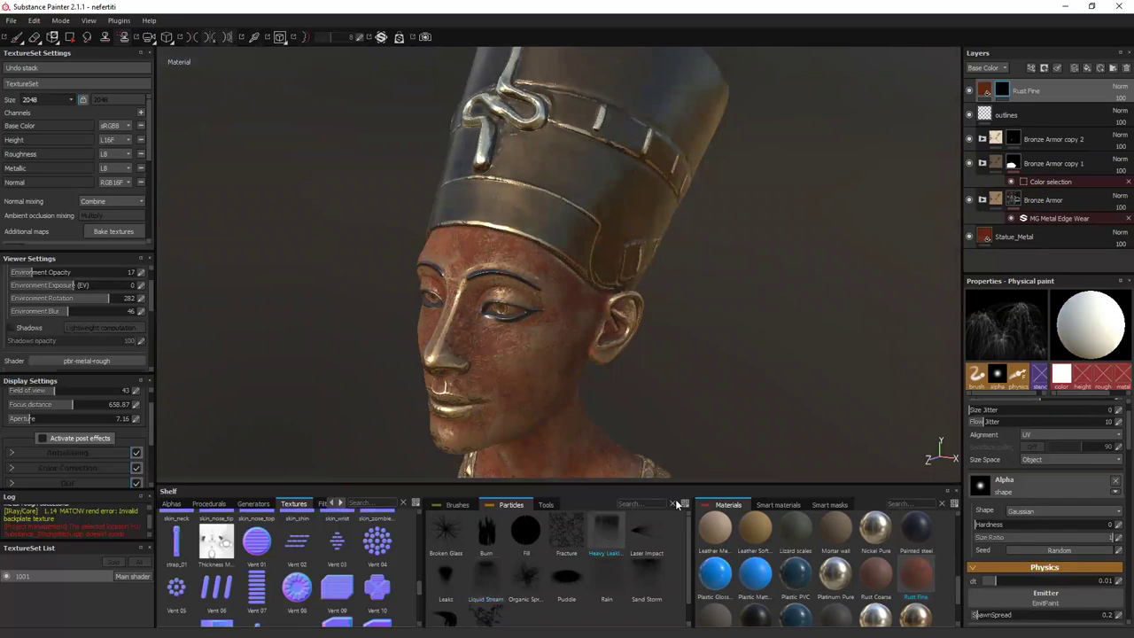
{"action": "left_click_drag", "start_coordinate": [800, 302], "coordinate": [638, 284], "text": "alt"}
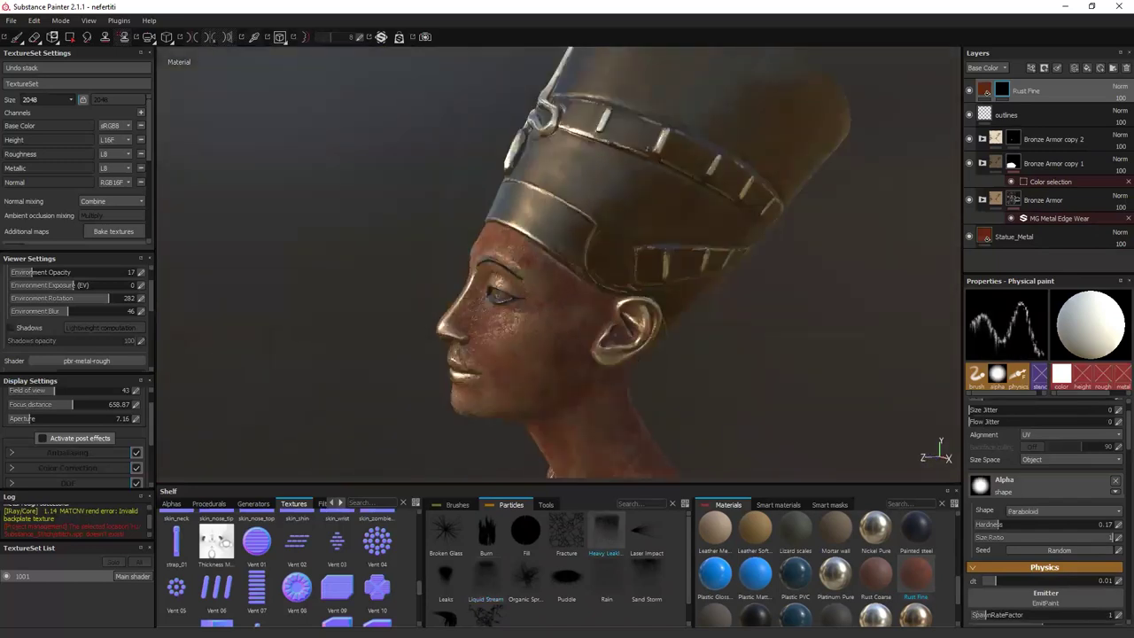
{"action": "mouse_move", "coordinate": [618, 108]}
{"action": "left_mouse_down"}
{"action": "mouse_move", "coordinate": [683, 133]}
{"action": "mouse_move", "coordinate": [725, 184]}
{"action": "mouse_move", "coordinate": [778, 202]}
{"action": "left_mouse_up"}
{"action": "left_click_drag", "start_coordinate": [797, 297], "coordinate": [222, 250], "text": "alt"}
{"action": "left_click_drag", "start_coordinate": [516, 159], "coordinate": [587, 193]}
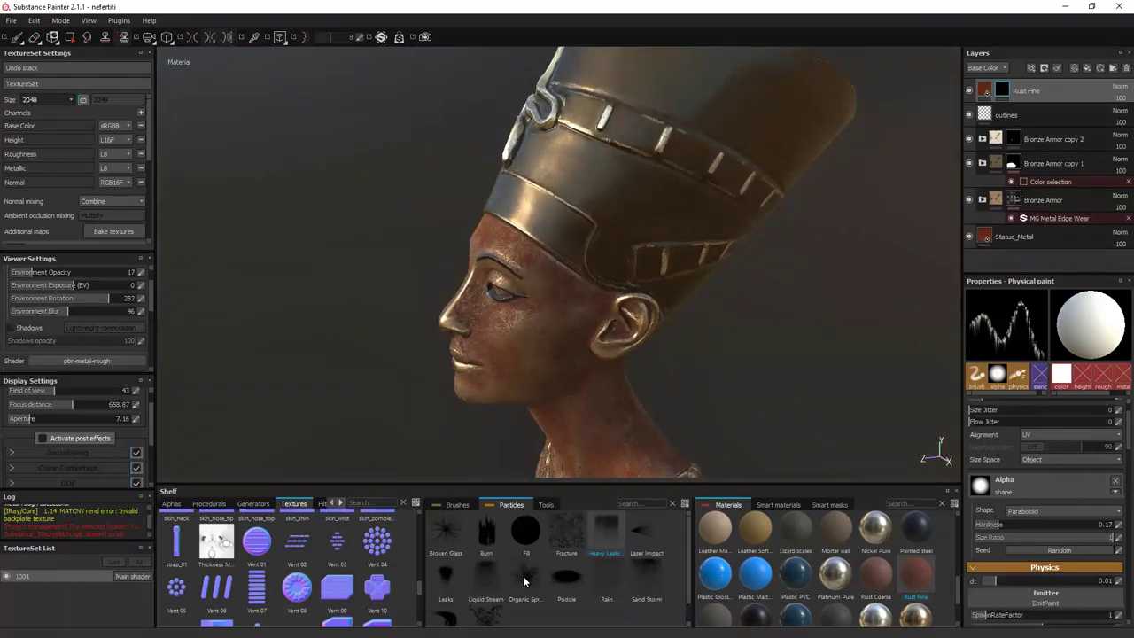
{"action": "left_click", "coordinate": [527, 531]}
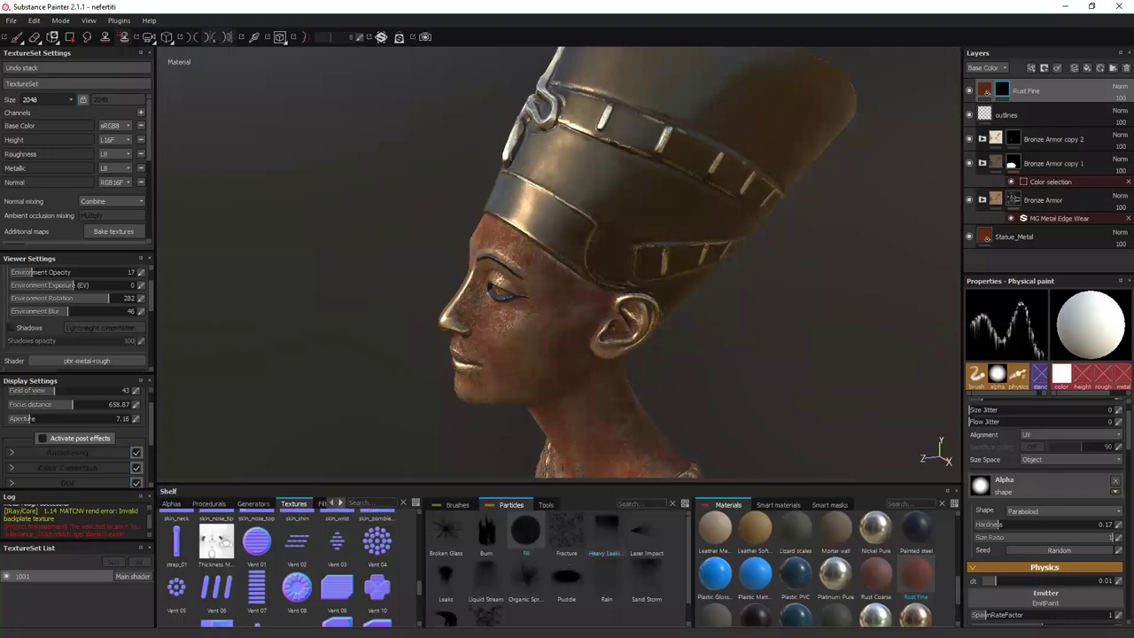
Spread Fill particle rust over the headdress top, brush enlarged to about 70 px.
{"action": "left_click", "coordinate": [577, 161]}
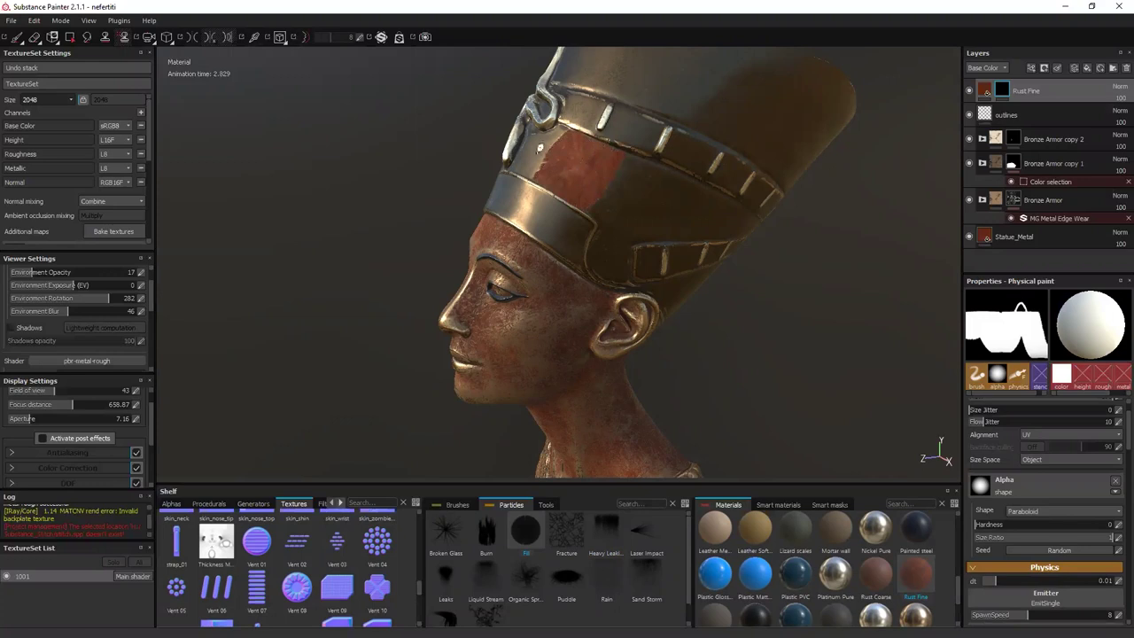
{"action": "left_click_drag", "start_coordinate": [367, 197], "coordinate": [434, 188], "text": "alt"}
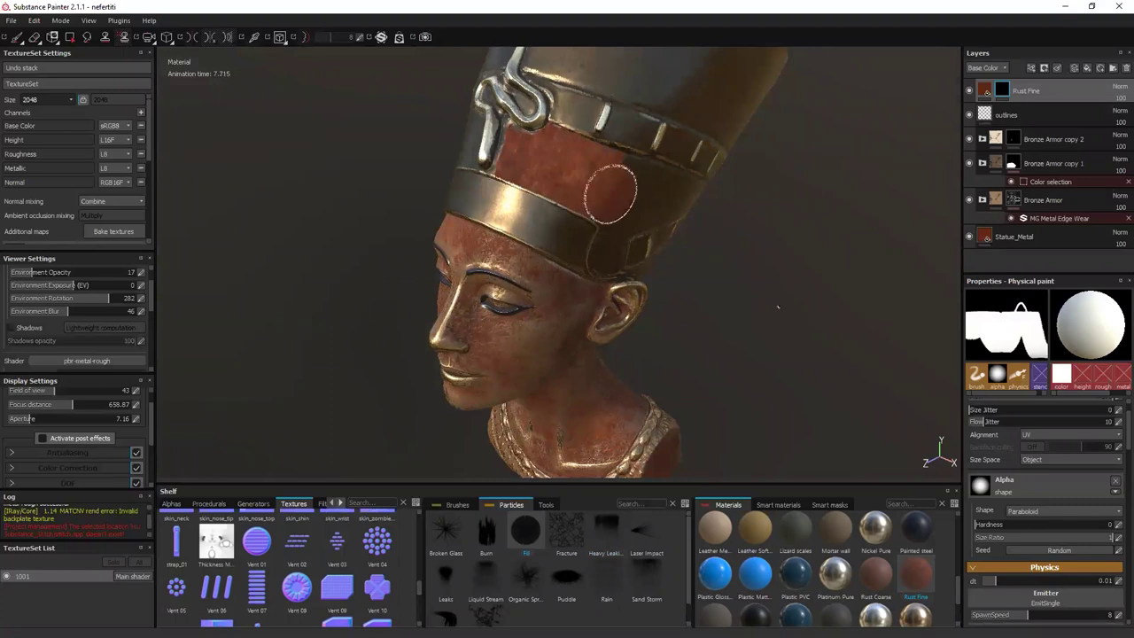
{"action": "left_click_drag", "start_coordinate": [762, 293], "coordinate": [696, 293], "text": "alt"}
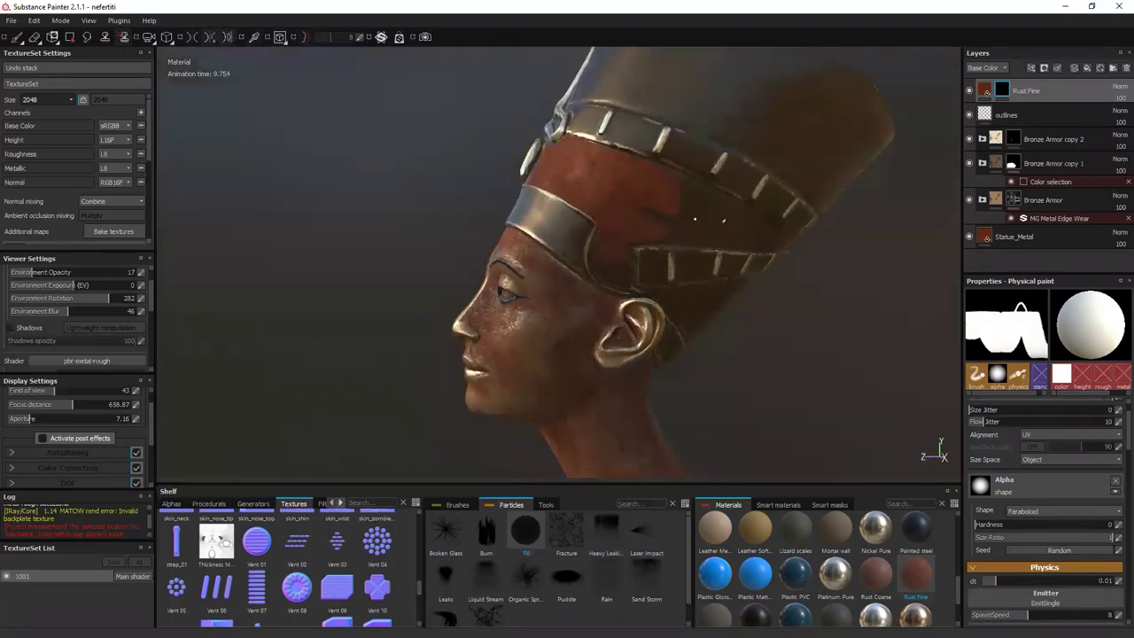
{"action": "right_click_drag", "start_coordinate": [695, 218], "coordinate": [735, 218], "text": "ctrl"}
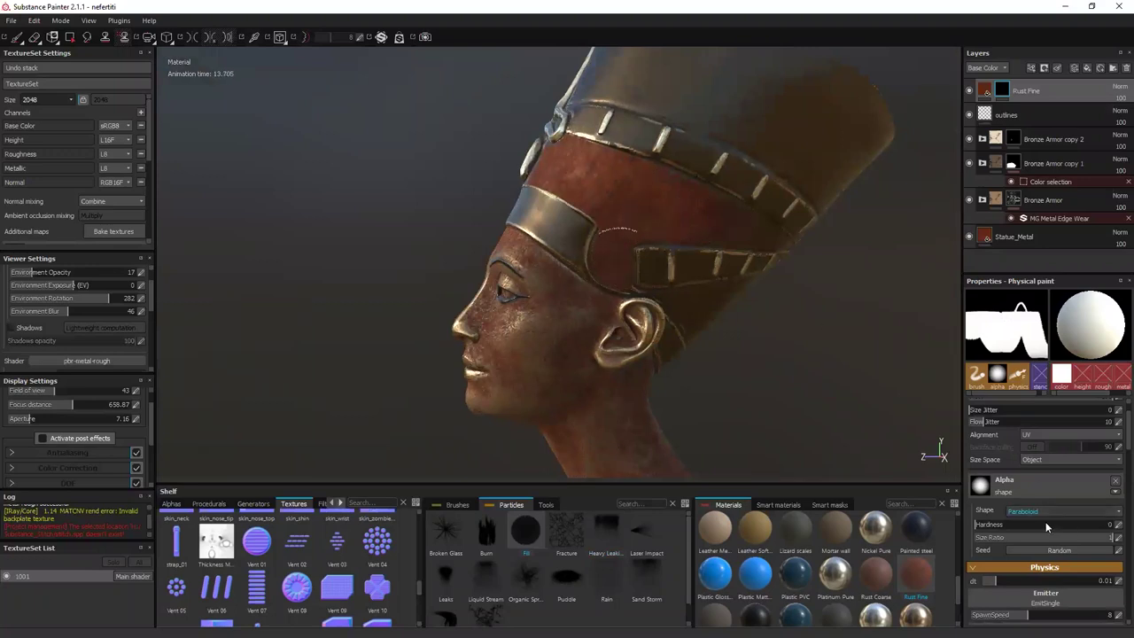
{"action": "left_click", "coordinate": [1017, 373]}
{"action": "left_click", "coordinate": [1015, 368]}
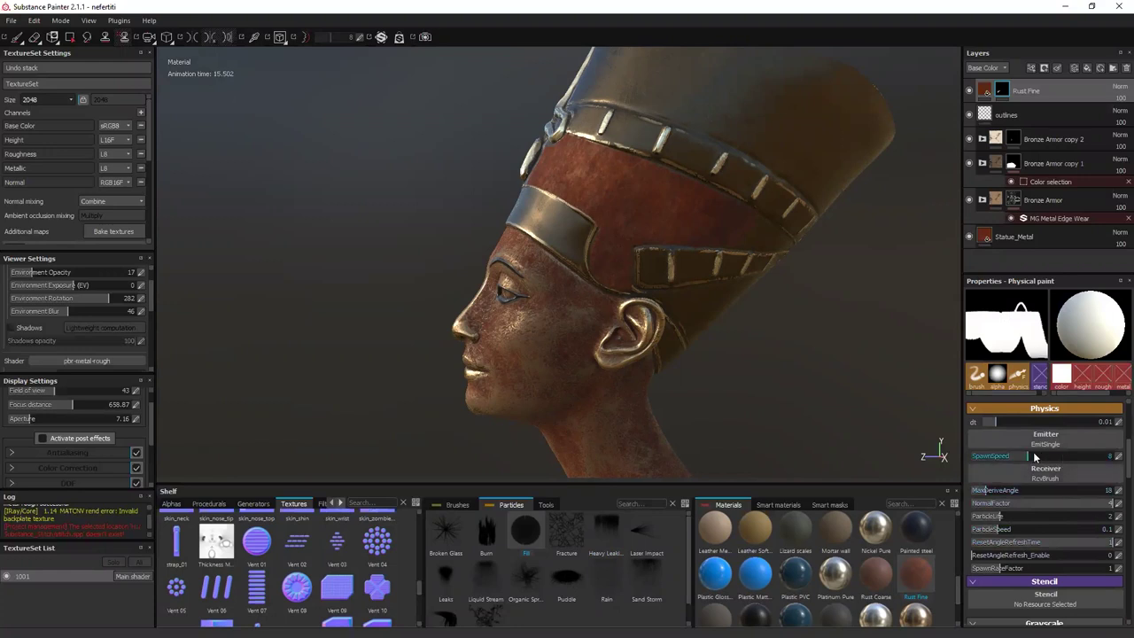
{"action": "scroll", "coordinate": [1034, 495], "scroll_direction": "down", "scroll_amount": 3}
{"action": "scroll", "coordinate": [1034, 496], "scroll_direction": "up", "scroll_amount": 3}
{"action": "mouse_move", "coordinate": [737, 132]}
{"action": "left_mouse_down"}
{"action": "mouse_move", "coordinate": [716, 90]}
{"action": "mouse_move", "coordinate": [705, 98]}
{"action": "mouse_move", "coordinate": [673, 79]}
{"action": "left_mouse_up"}
{"action": "mouse_move", "coordinate": [850, 354]}
{"action": "left_mouse_down", "text": "alt"}
{"action": "mouse_move", "coordinate": [821, 352]}
{"action": "mouse_move", "coordinate": [673, 425]}
{"action": "left_mouse_up", "text": "alt"}
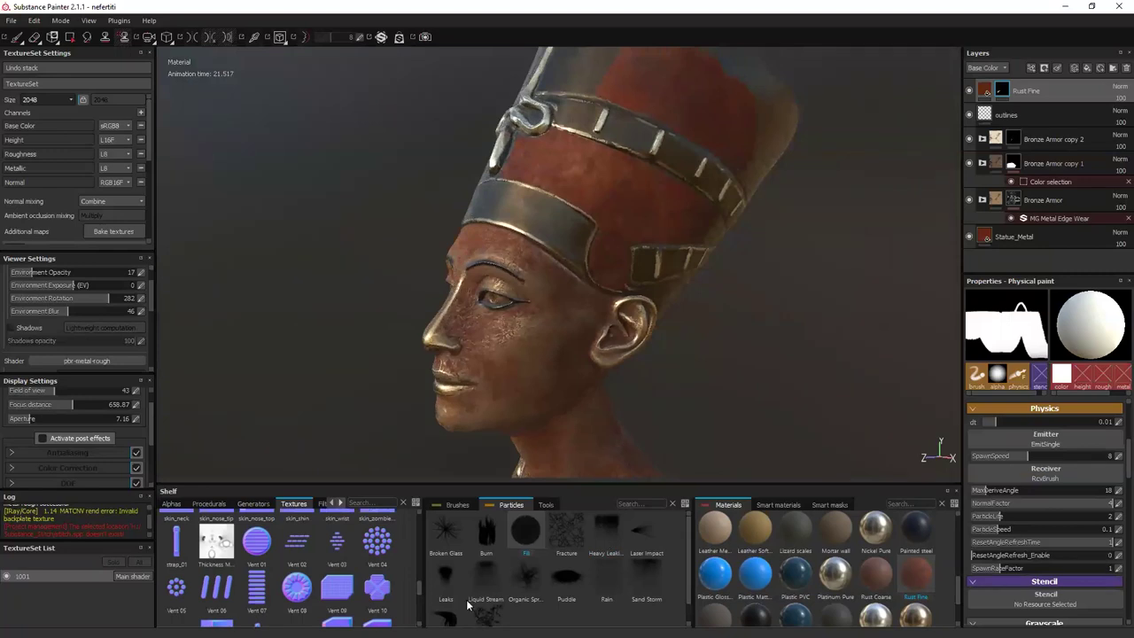
Mark the headband with Laser Impact, then rain particle rust down over the bust.
{"action": "left_click", "coordinate": [640, 532]}
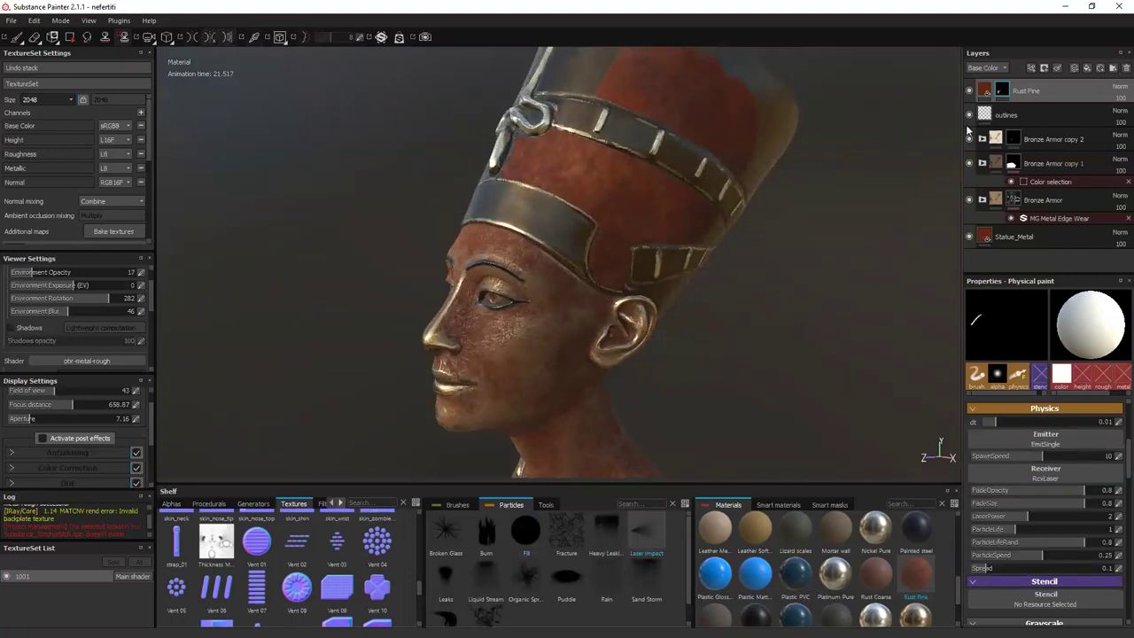
{"action": "left_click", "coordinate": [512, 204]}
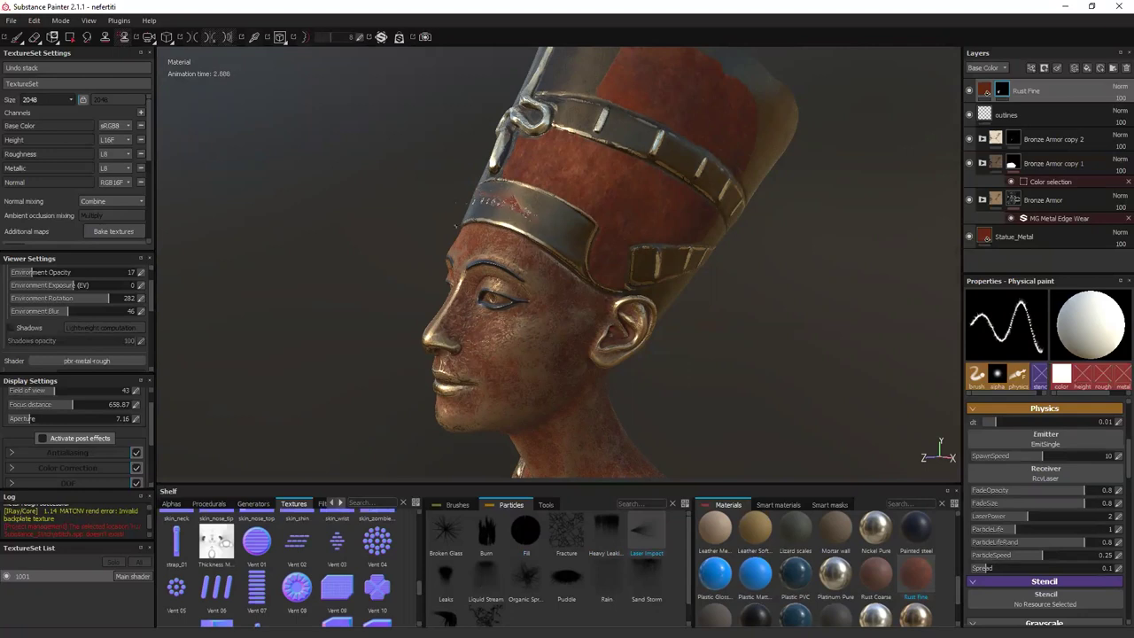
{"action": "left_click", "coordinate": [607, 576]}
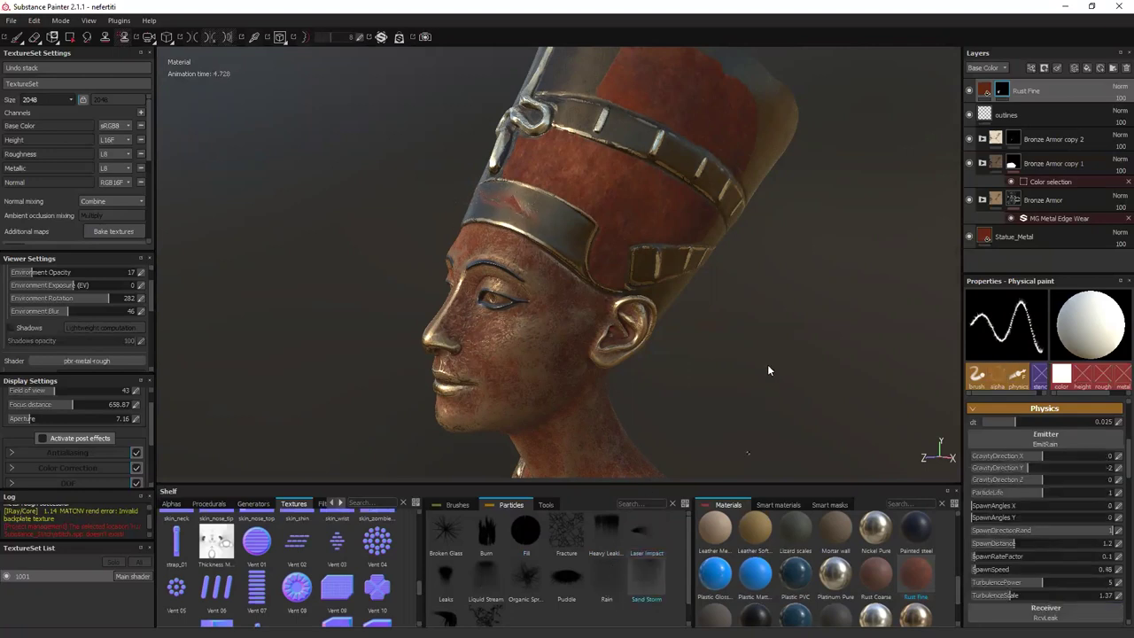
{"action": "left_click_drag", "start_coordinate": [576, 399], "coordinate": [721, 68], "text": "alt"}
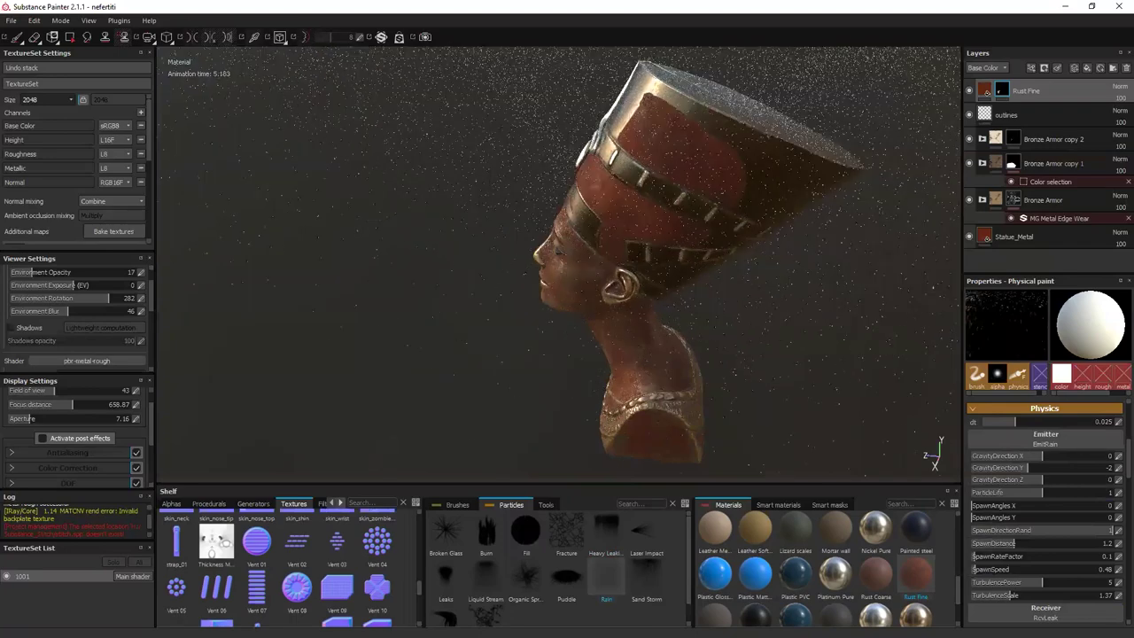
{"action": "left_click_drag", "start_coordinate": [850, 312], "coordinate": [319, 378], "text": "alt"}
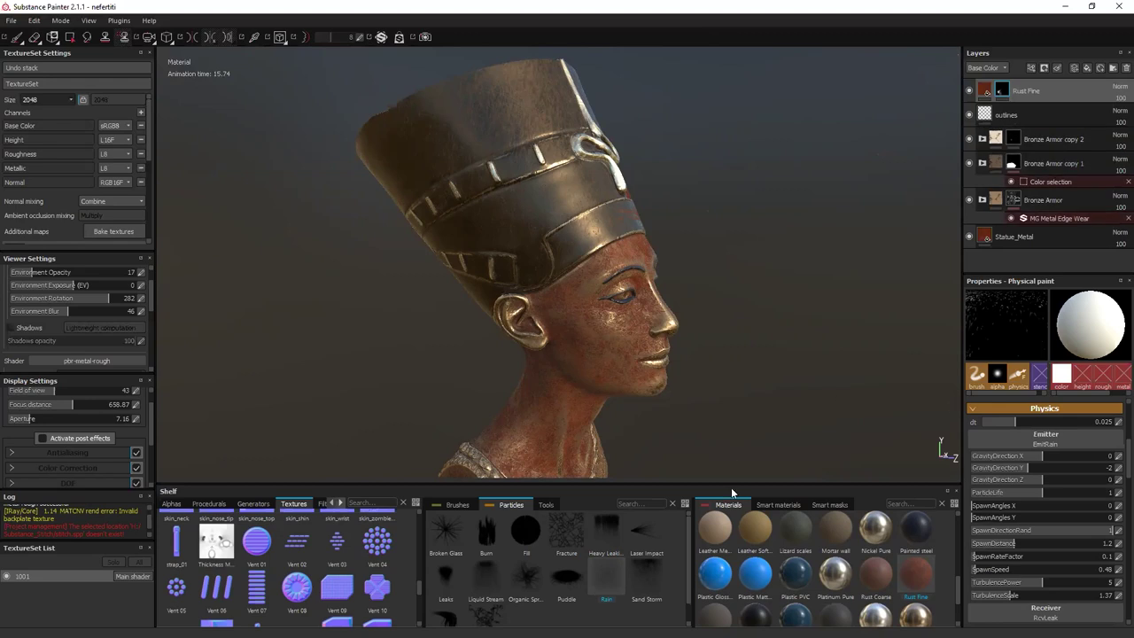
{"action": "left_click", "coordinate": [784, 506]}
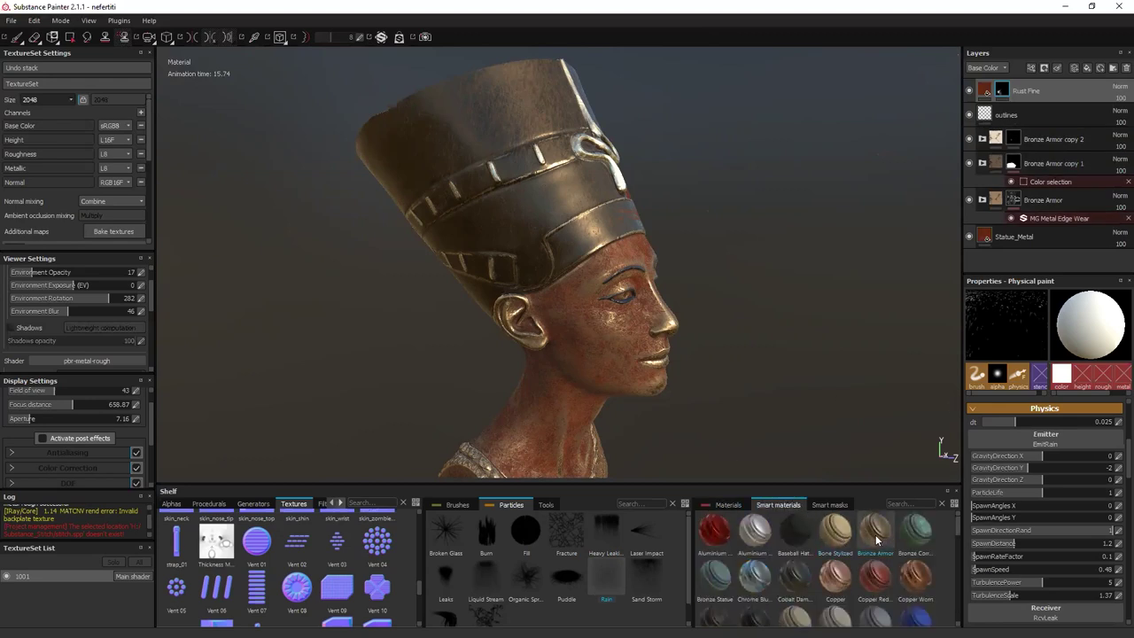
Look over the Bronze Armor smart material in the smart materials shelf.
{"action": "mouse_move", "coordinate": [875, 539]}
{"action": "left_click", "coordinate": [12, 20]}
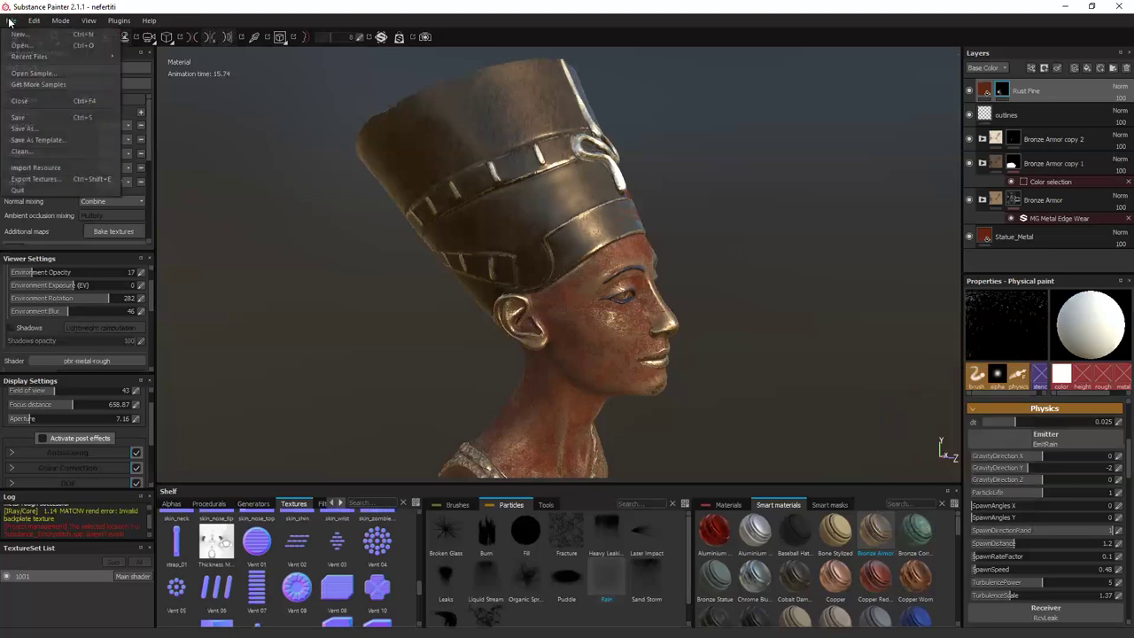
View the Keyshot export preset's Diffuse, Normal, Reflection, Roughness and Metallic maps.
{"action": "left_click", "coordinate": [33, 178]}
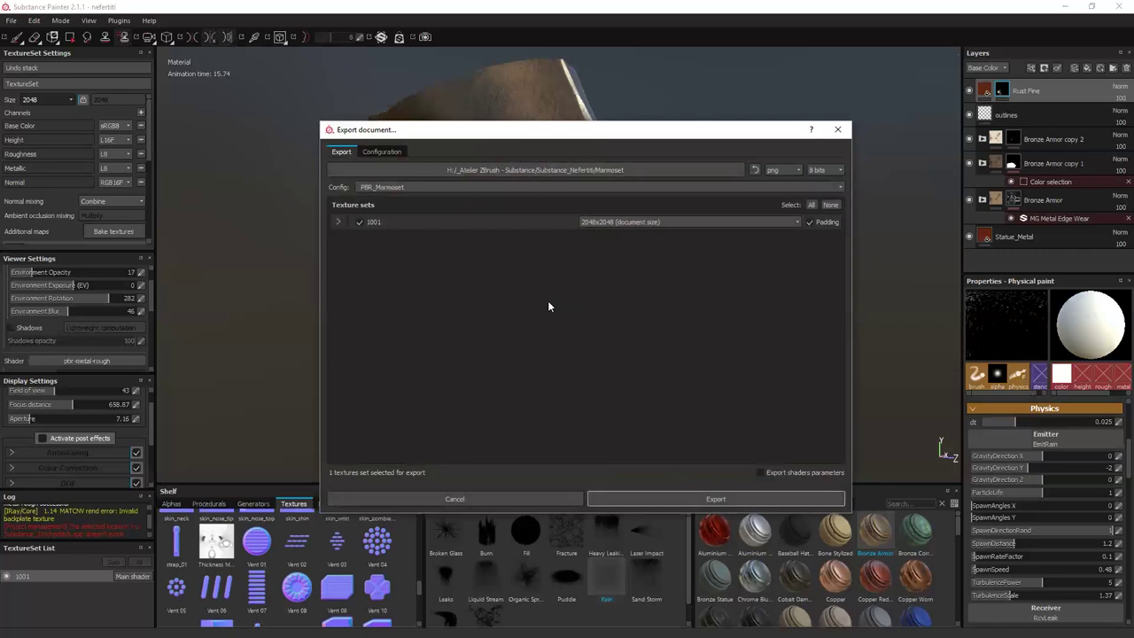
{"action": "left_click", "coordinate": [376, 154]}
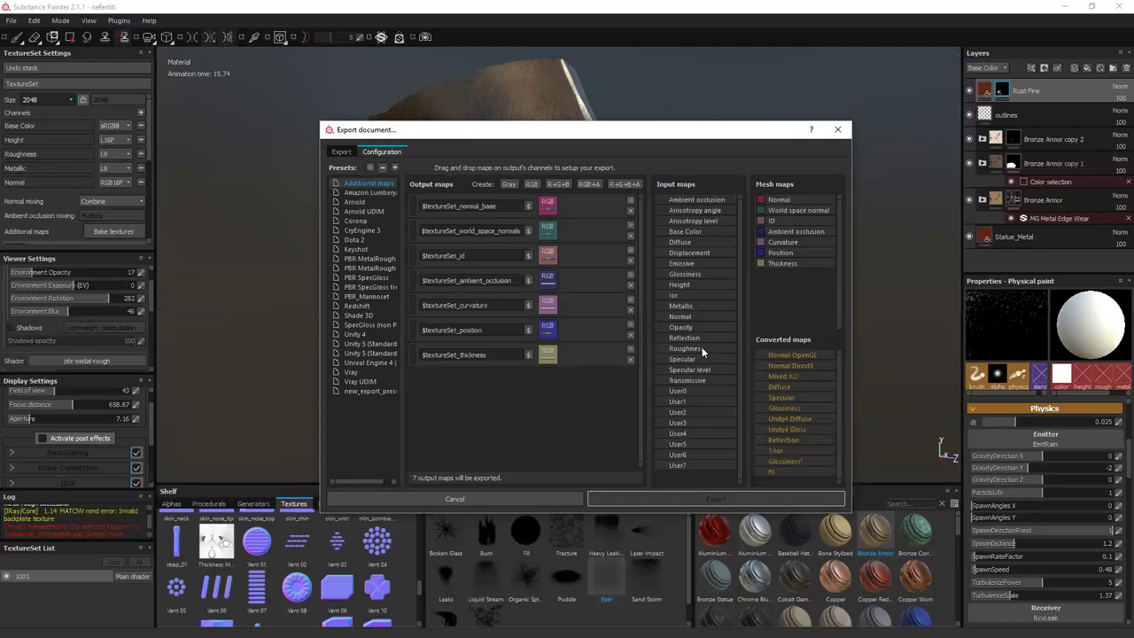
{"action": "left_click", "coordinate": [355, 250]}
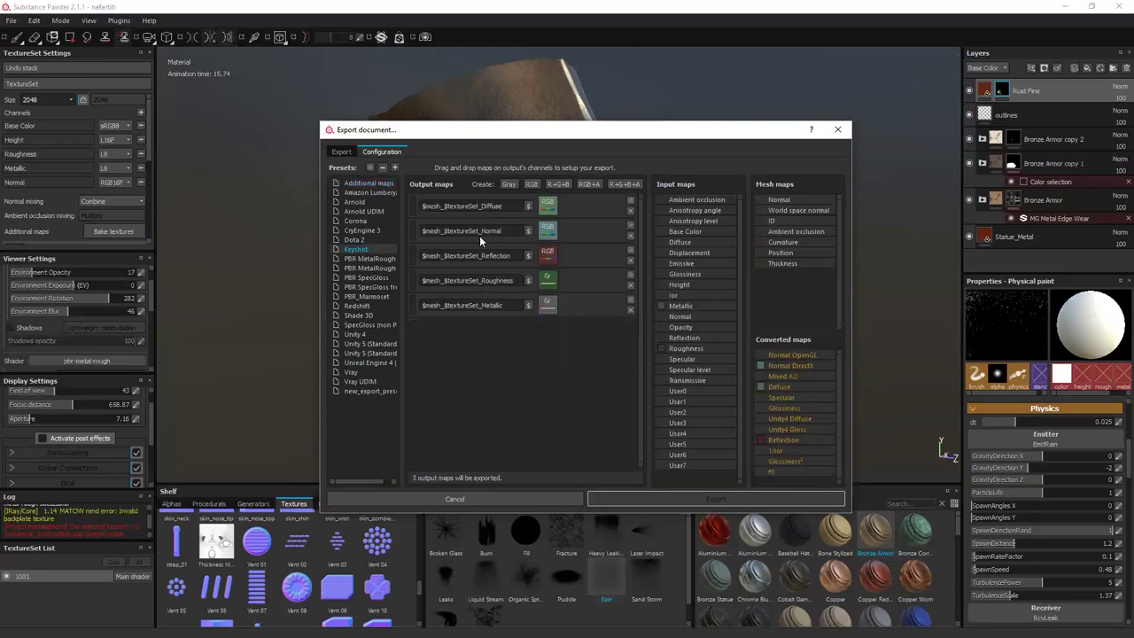